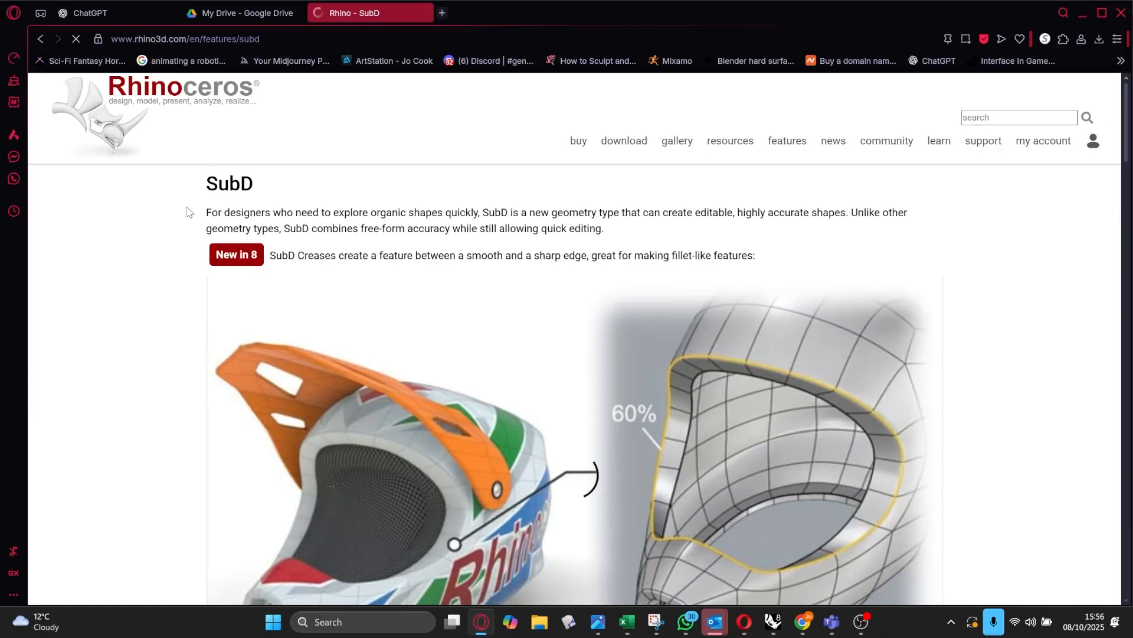
# Step: Look through the Rhino SubD feature page, examining the creases video, the gallery of example models and the Try It resources
pyautogui.scroll(-1, 372, 324)
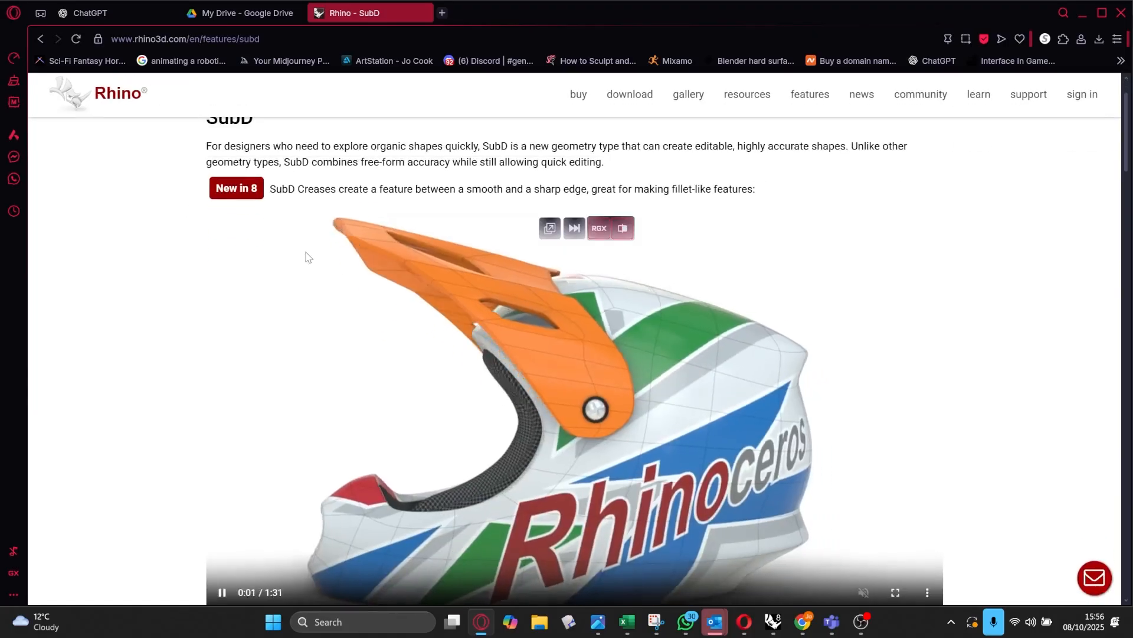
pyautogui.scroll(-1, 372, 325)
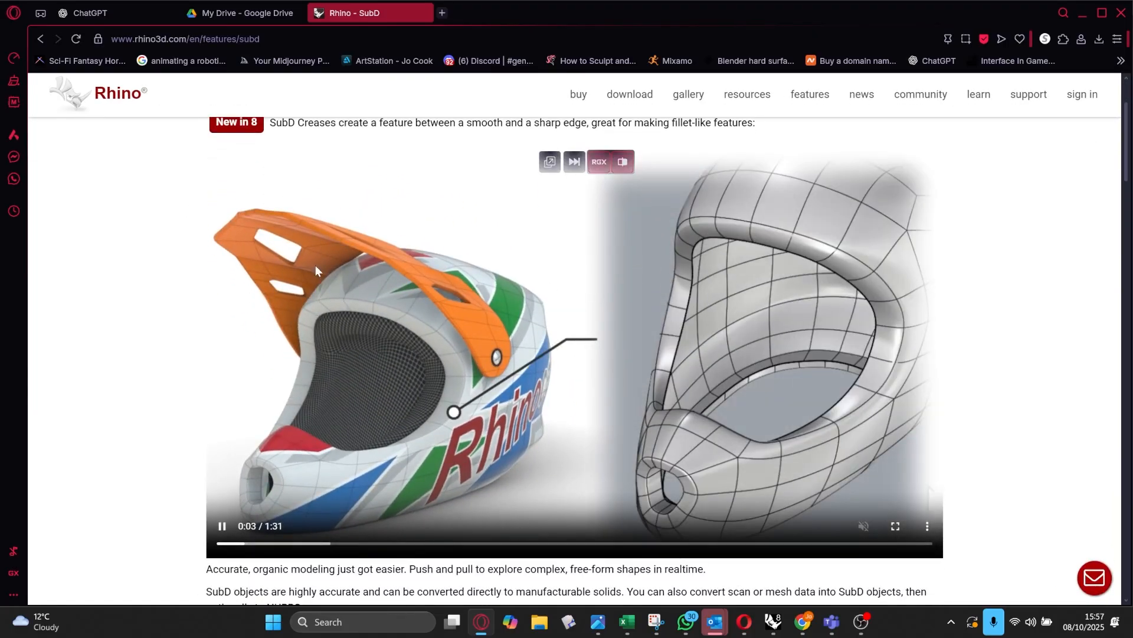
pyautogui.scroll(-1, 673, 281)
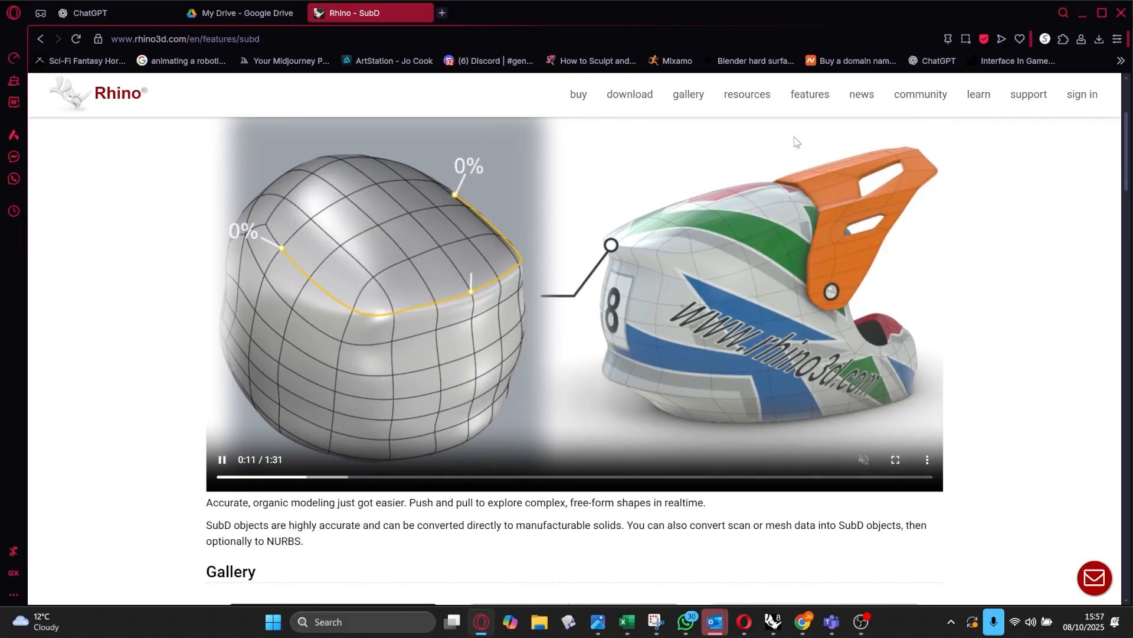
pyautogui.scroll(-2, 540, 296)
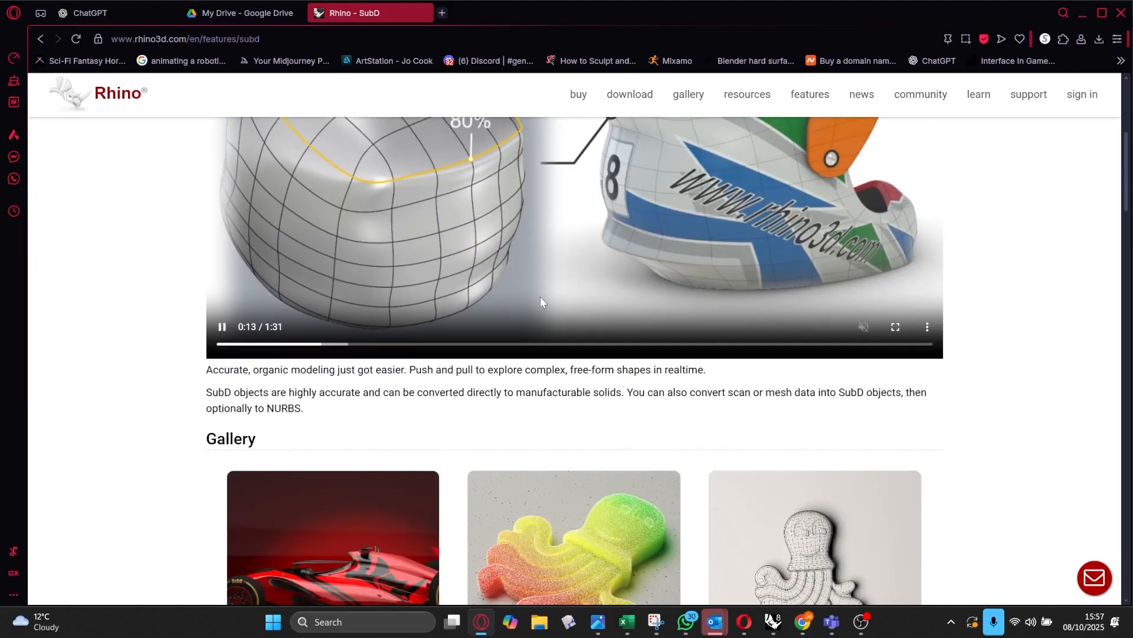
pyautogui.scroll(1, 539, 296)
pyautogui.scroll(-5, 458, 289)
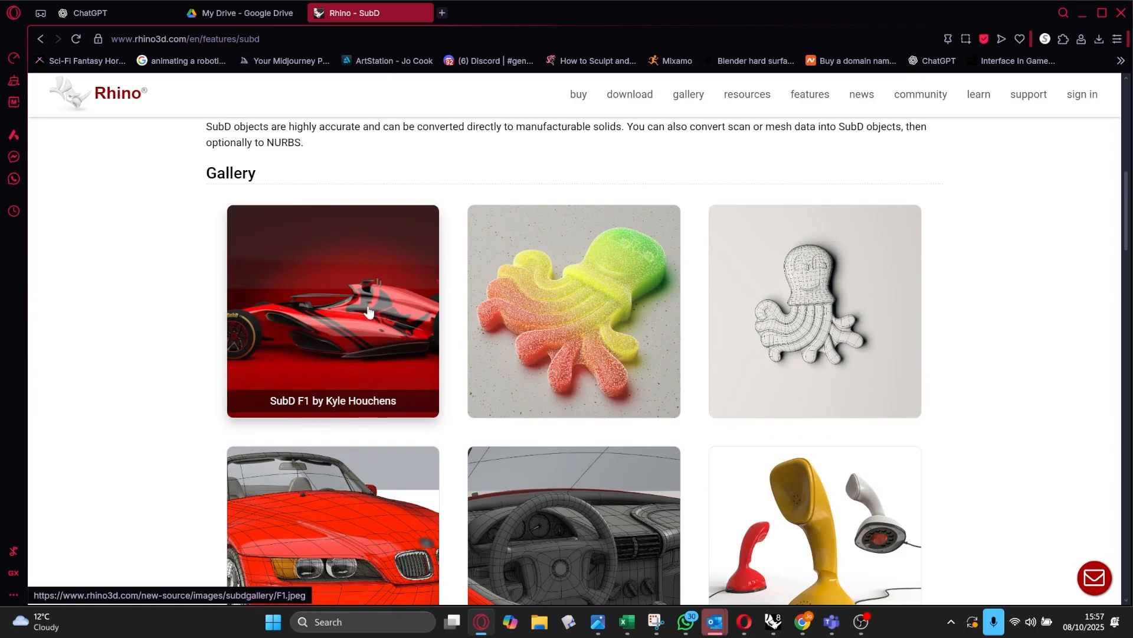
pyautogui.scroll(-2, 354, 308)
pyautogui.scroll(-1, 501, 422)
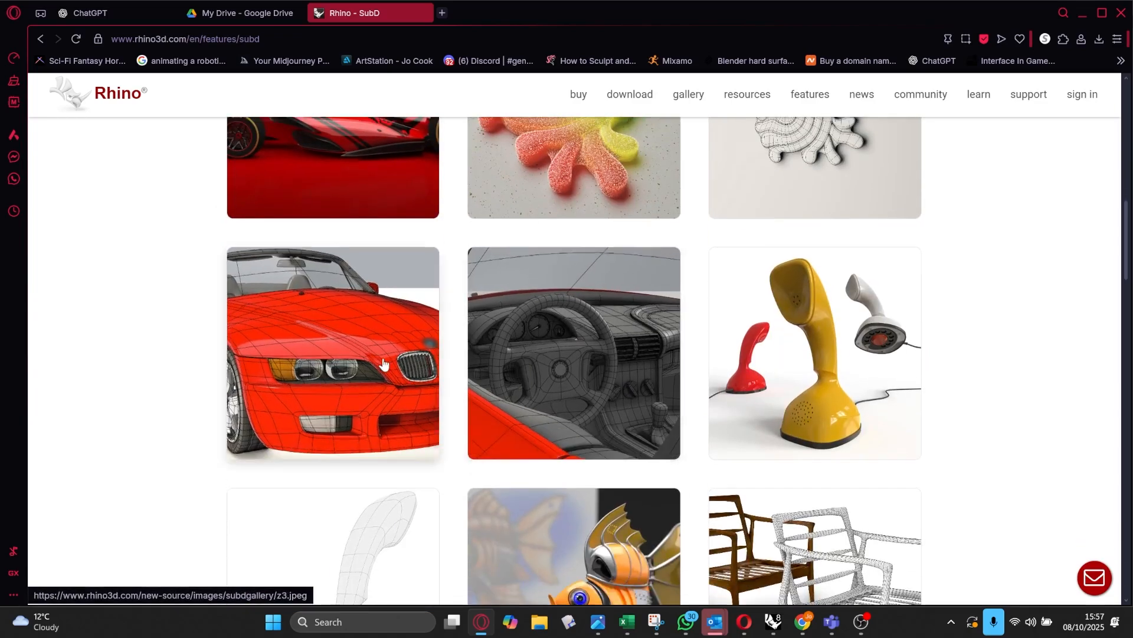
pyautogui.scroll(-5, 263, 335)
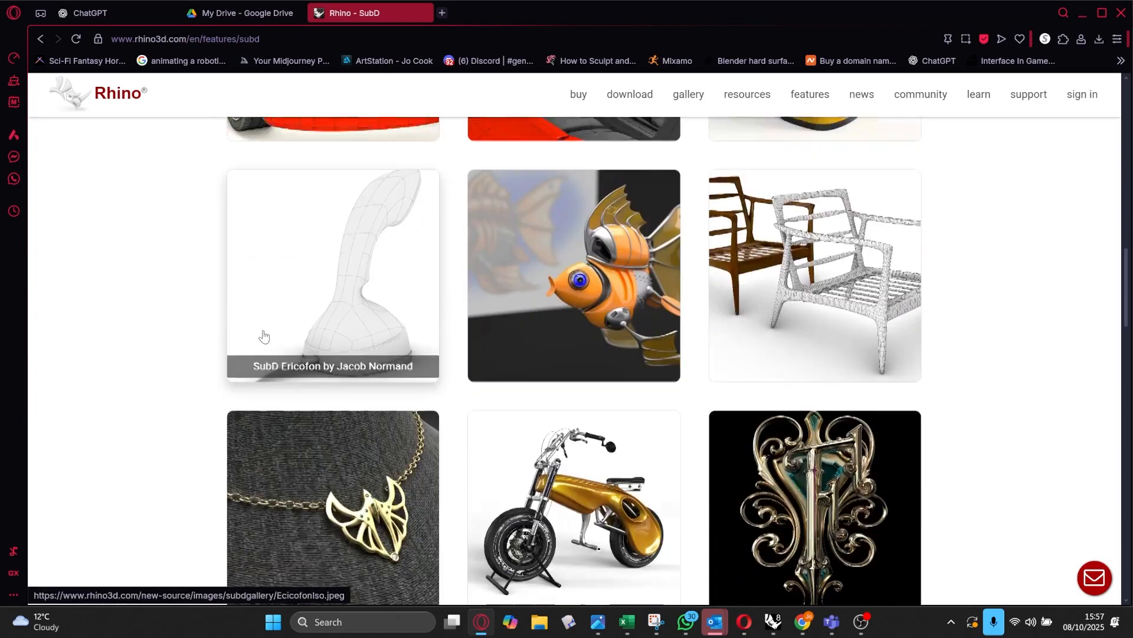
pyautogui.scroll(-4, 264, 334)
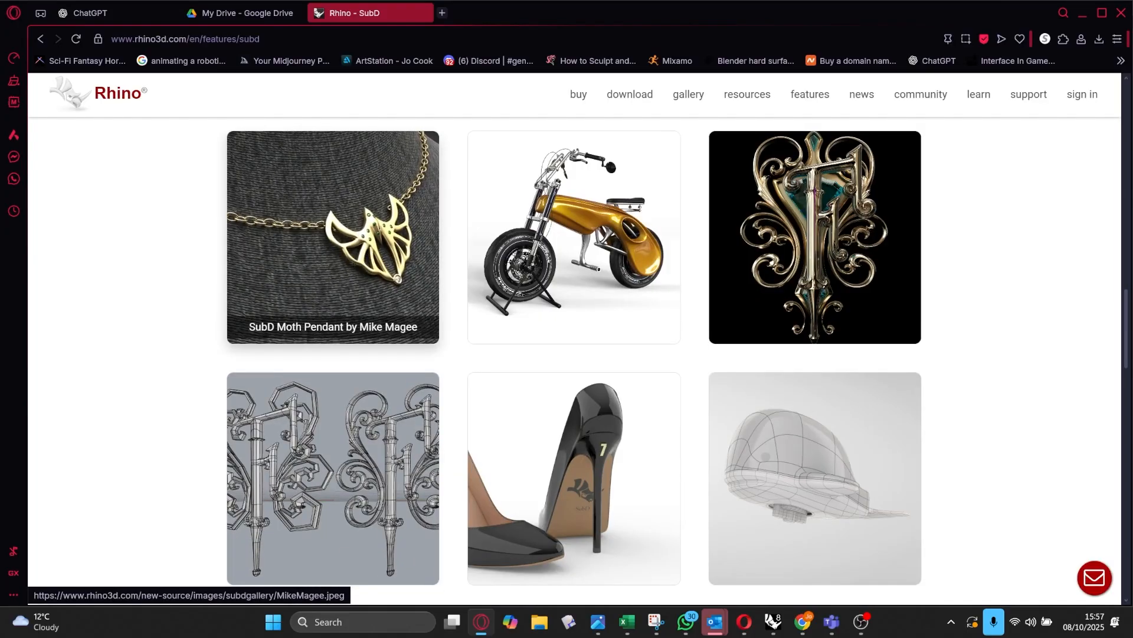
pyautogui.scroll(-7, 351, 258)
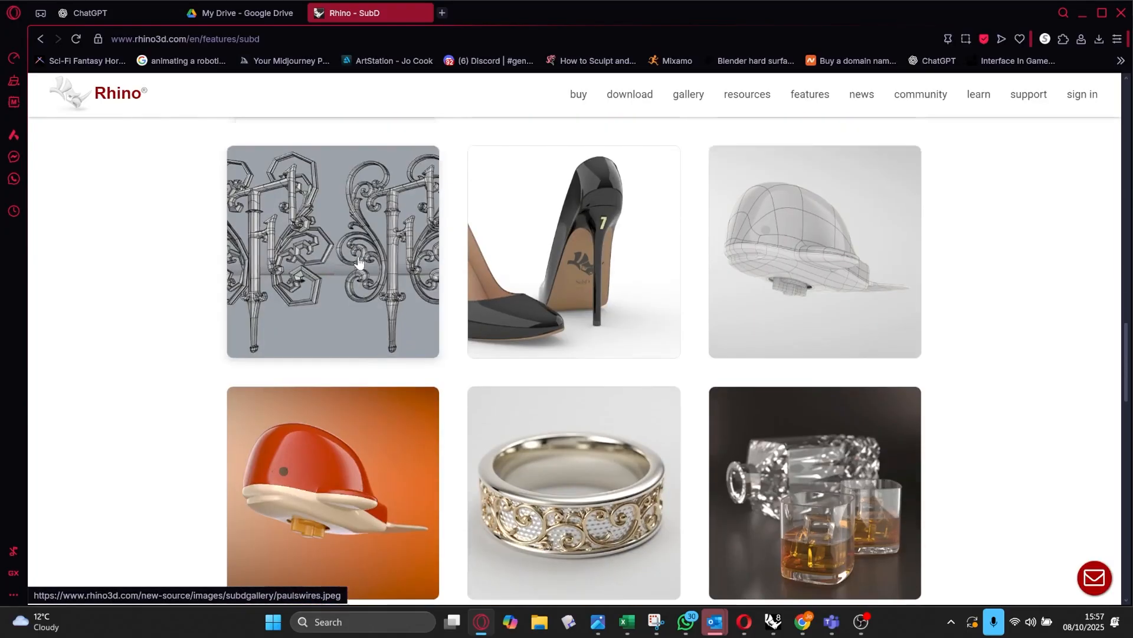
pyautogui.scroll(-10, 359, 261)
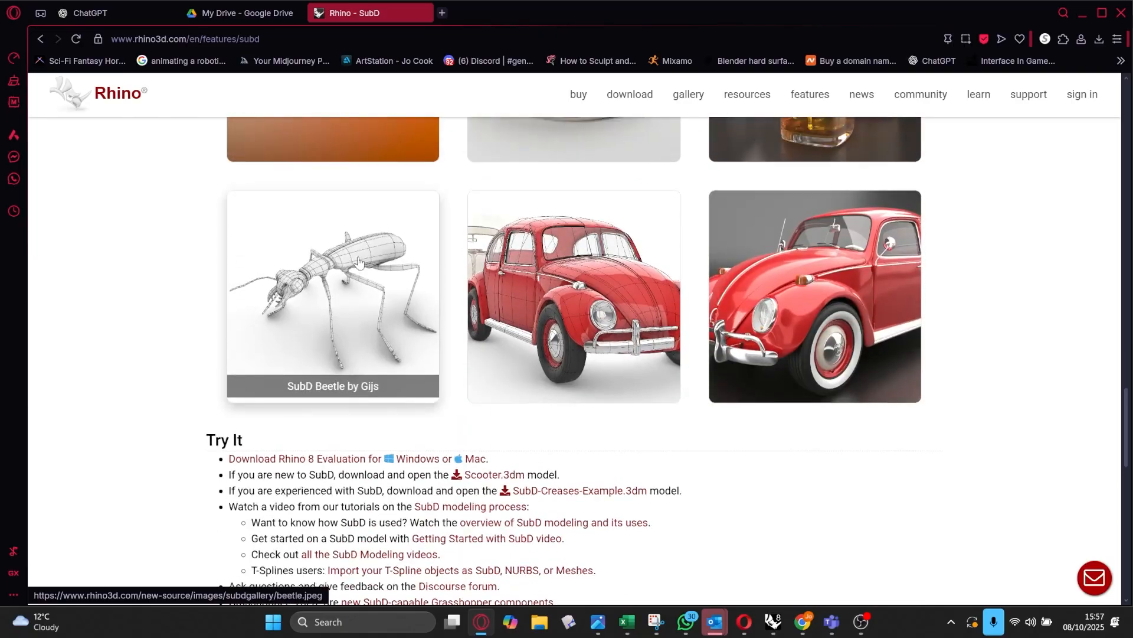
pyautogui.scroll(12, 366, 274)
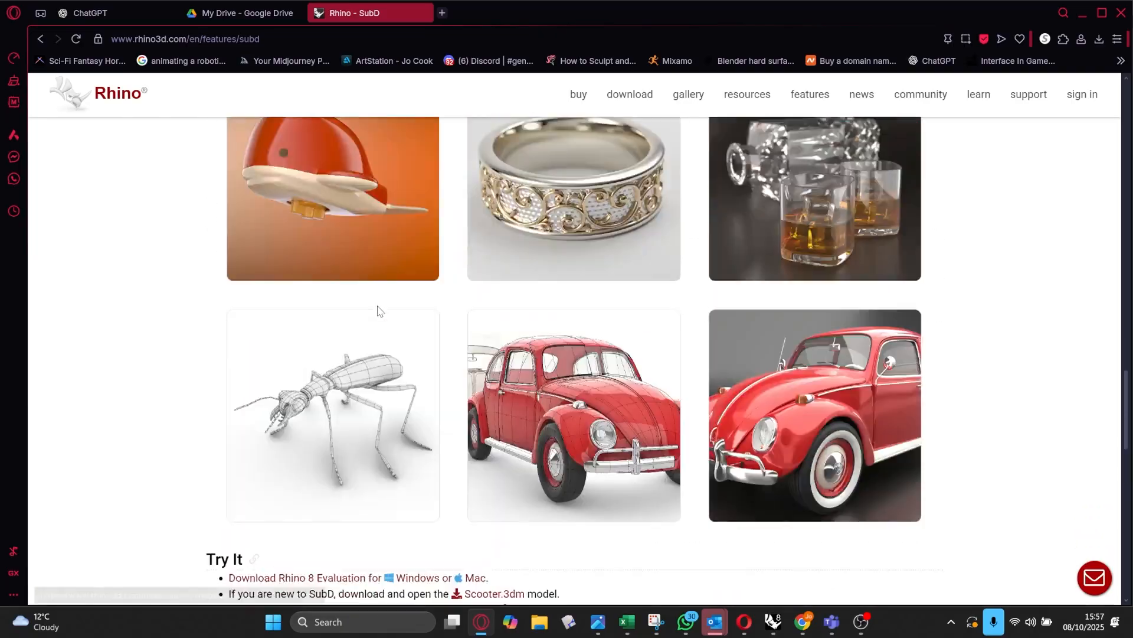
pyautogui.scroll(15, 378, 314)
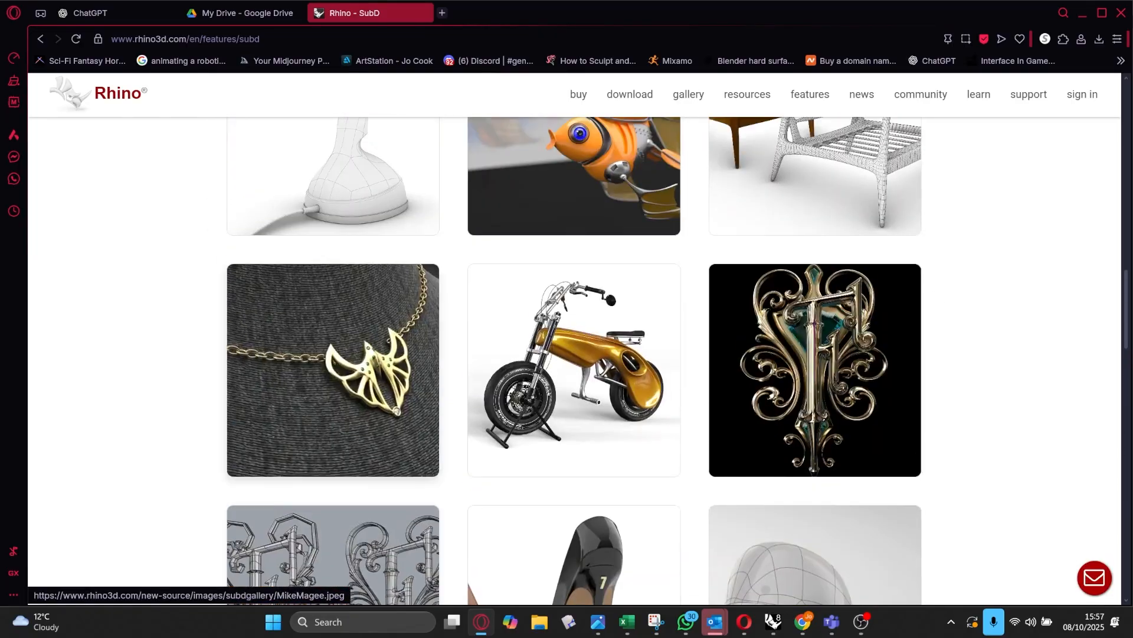
pyautogui.scroll(8, 378, 332)
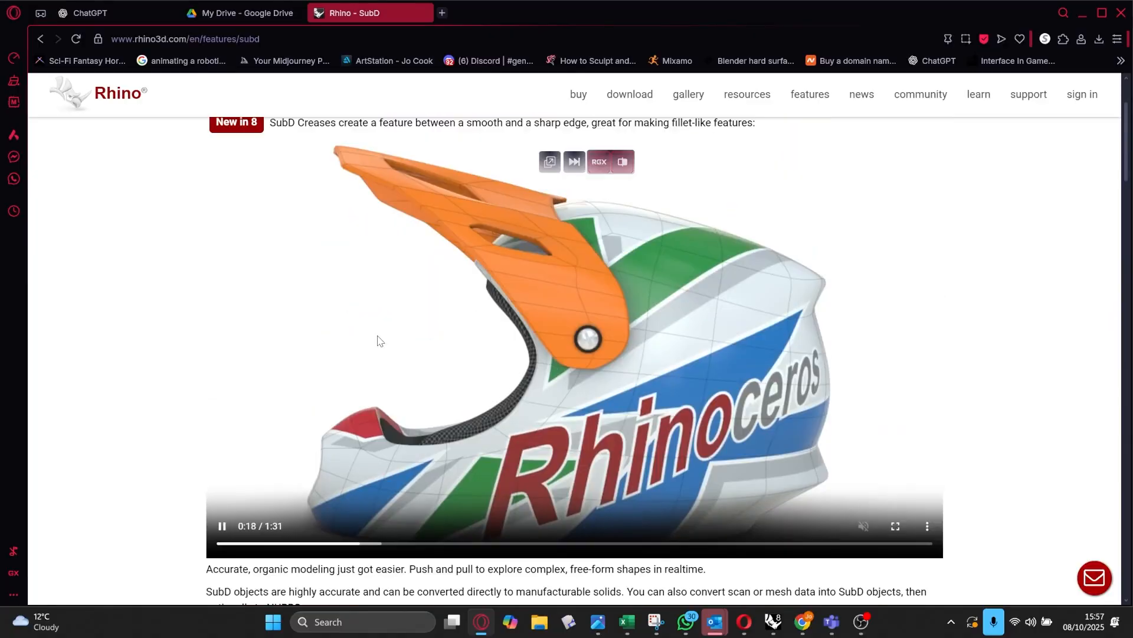
pyautogui.scroll(-3, 377, 333)
pyautogui.scroll(6, 378, 335)
pyautogui.scroll(-10, 378, 337)
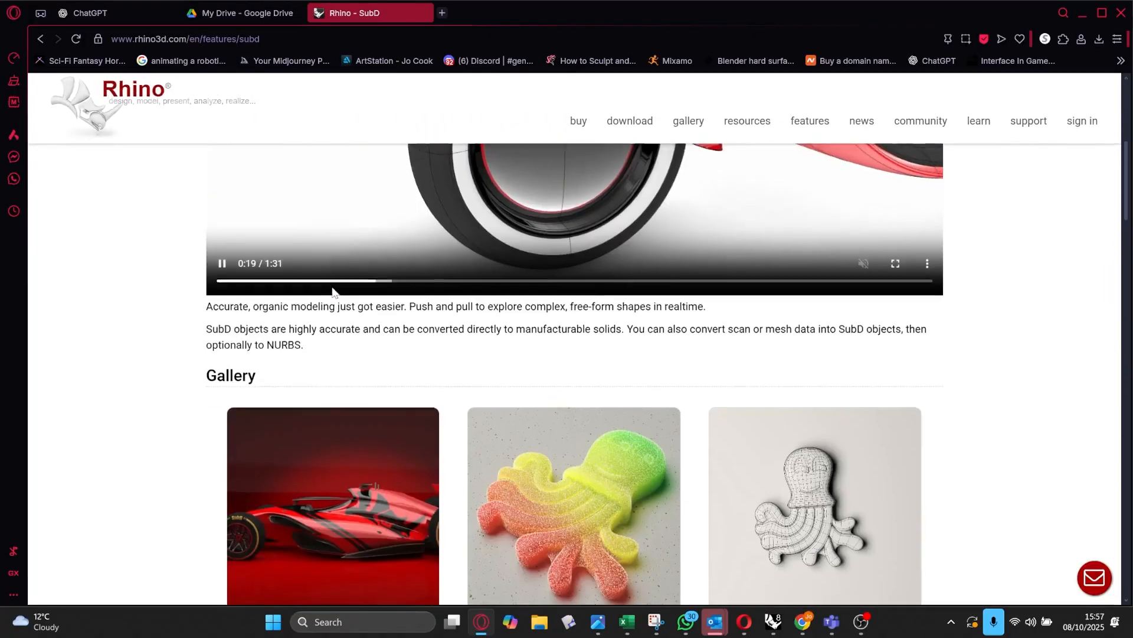
pyautogui.scroll(-6, 466, 369)
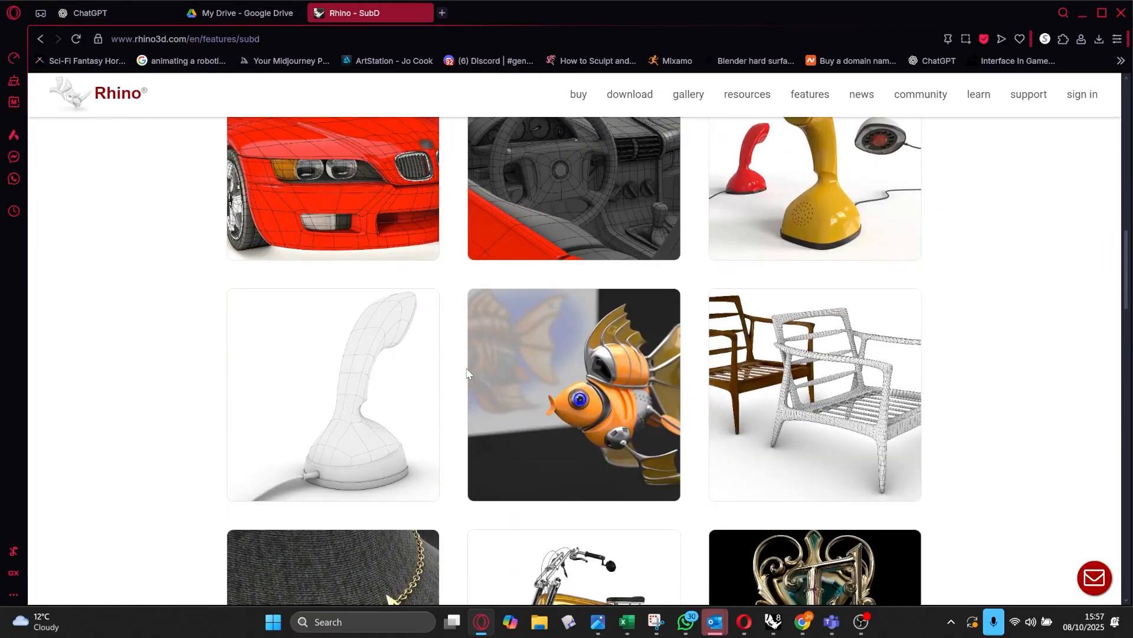
pyautogui.scroll(6, 405, 347)
pyautogui.scroll(-20, 405, 346)
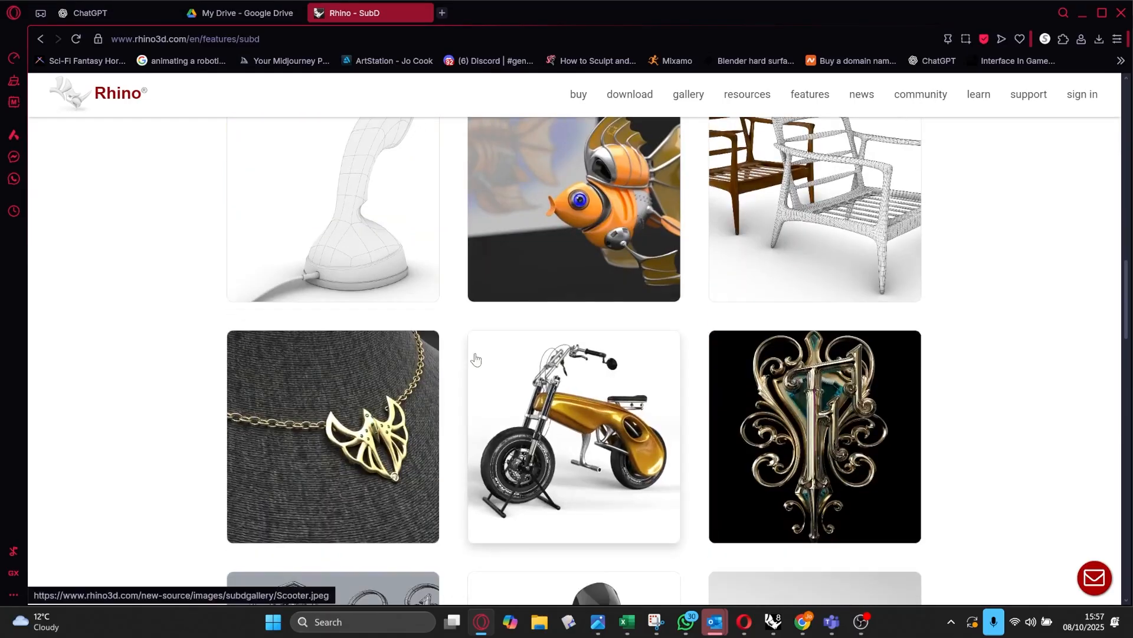
pyautogui.scroll(-3, 476, 358)
pyautogui.scroll(2, 476, 359)
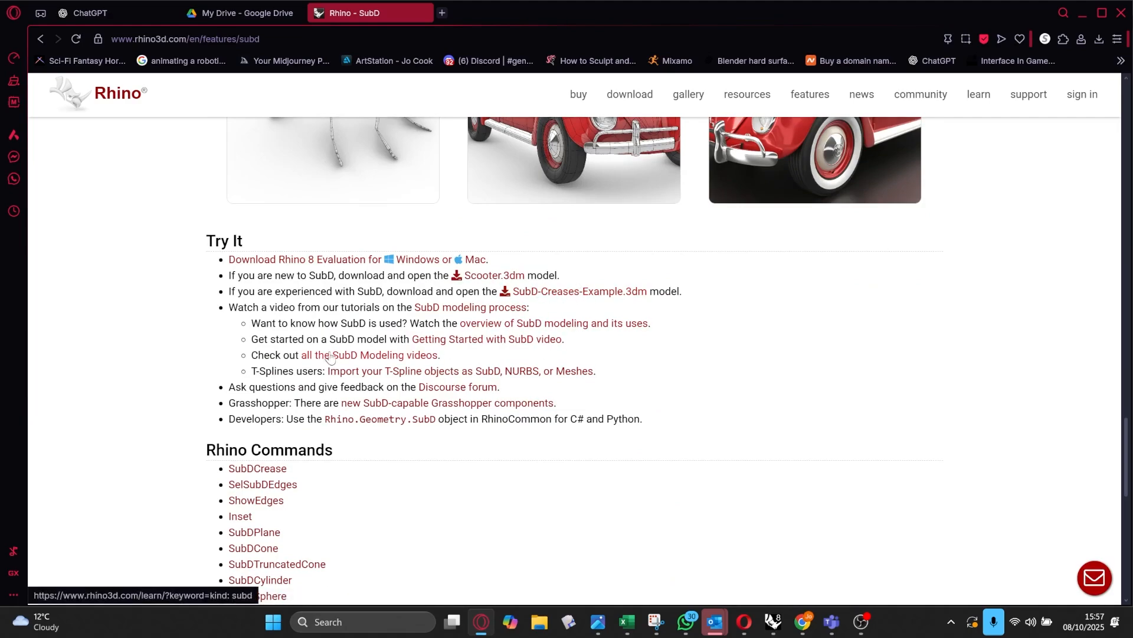
# Step: Open the collection of all SubD Modeling videos and look over the tutorials offered on the Rhino learning page
pyautogui.click(371, 358)
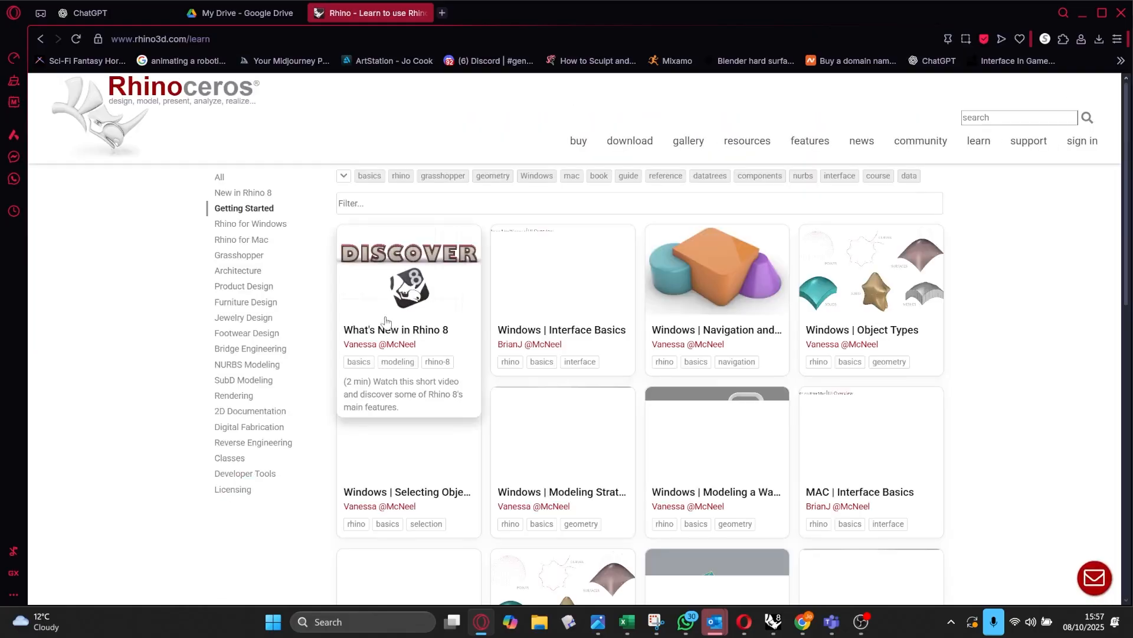
pyautogui.scroll(-2, 572, 388)
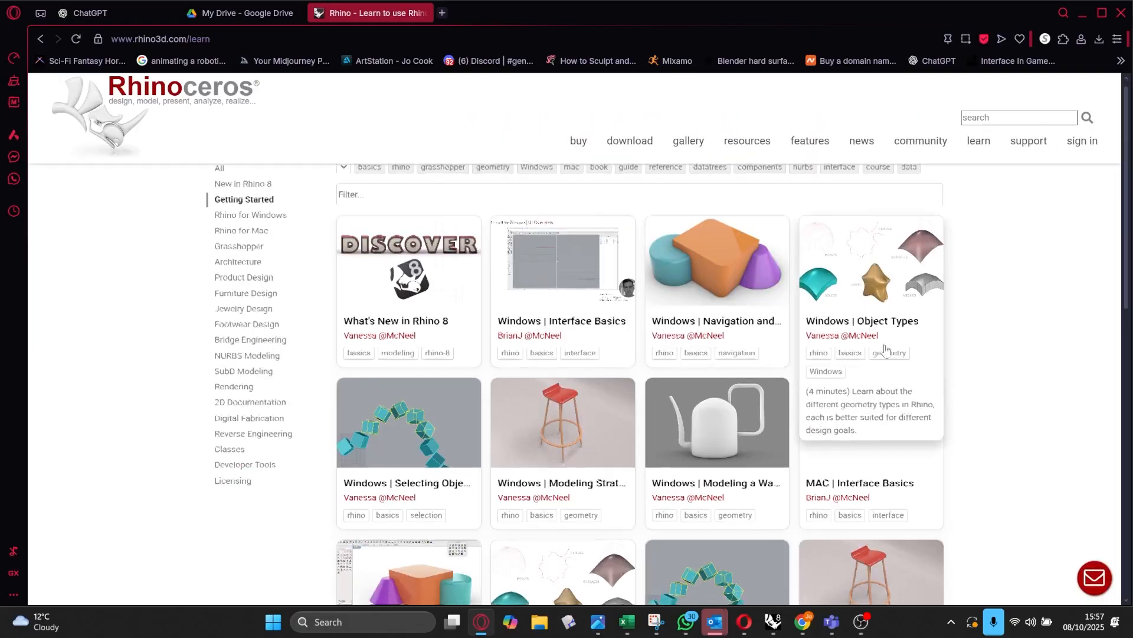
pyautogui.scroll(-1, 584, 449)
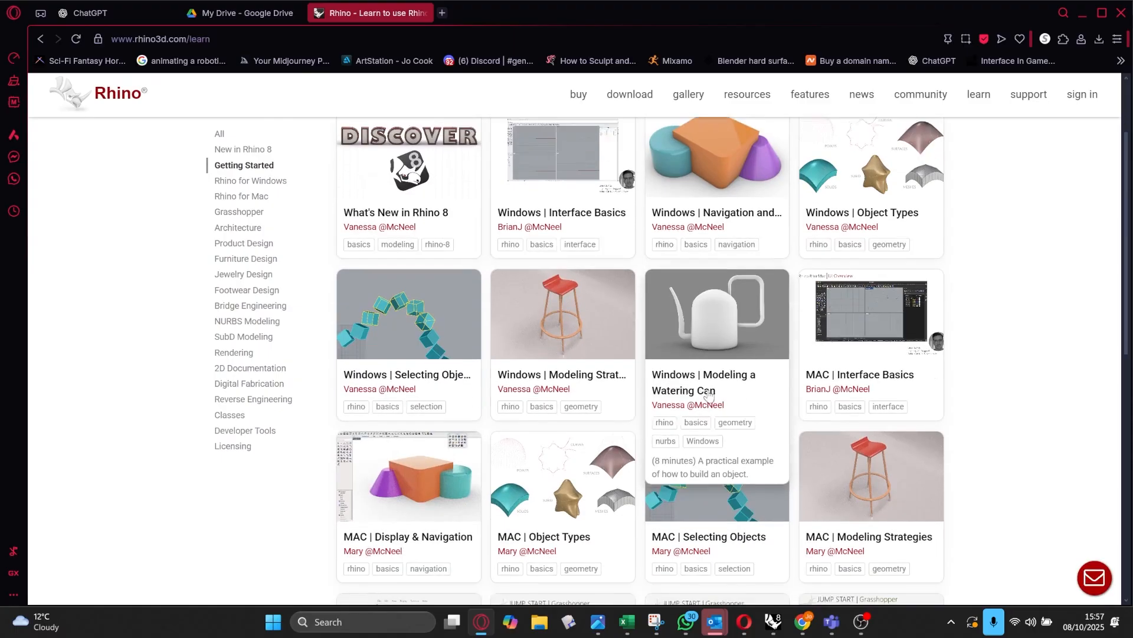
pyautogui.scroll(2, 992, 407)
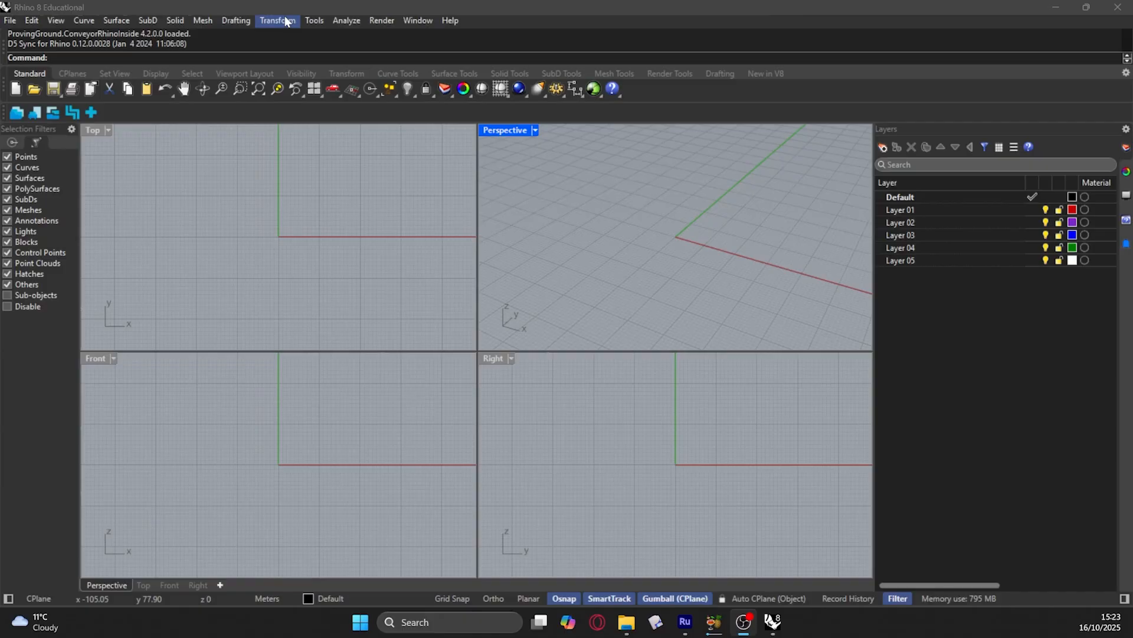
# Step: Switch to Rhino 8, look over the SubD primitives and maximize the Perspective viewport
pyautogui.click(146, 21)
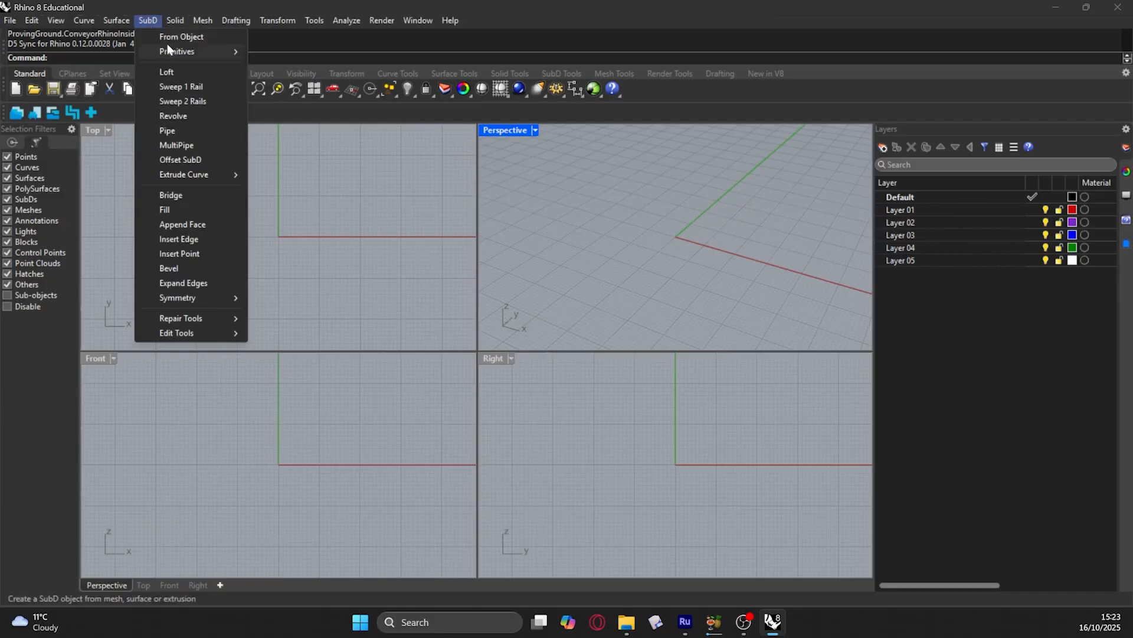
pyautogui.moveTo(173, 51)
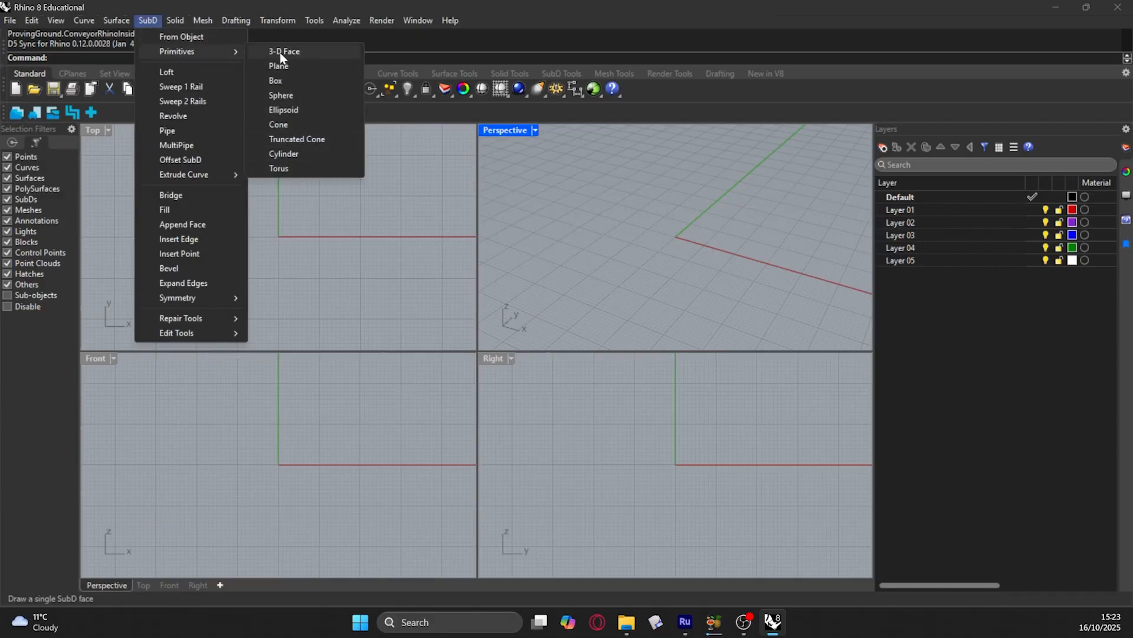
pyautogui.doubleClick(514, 129)
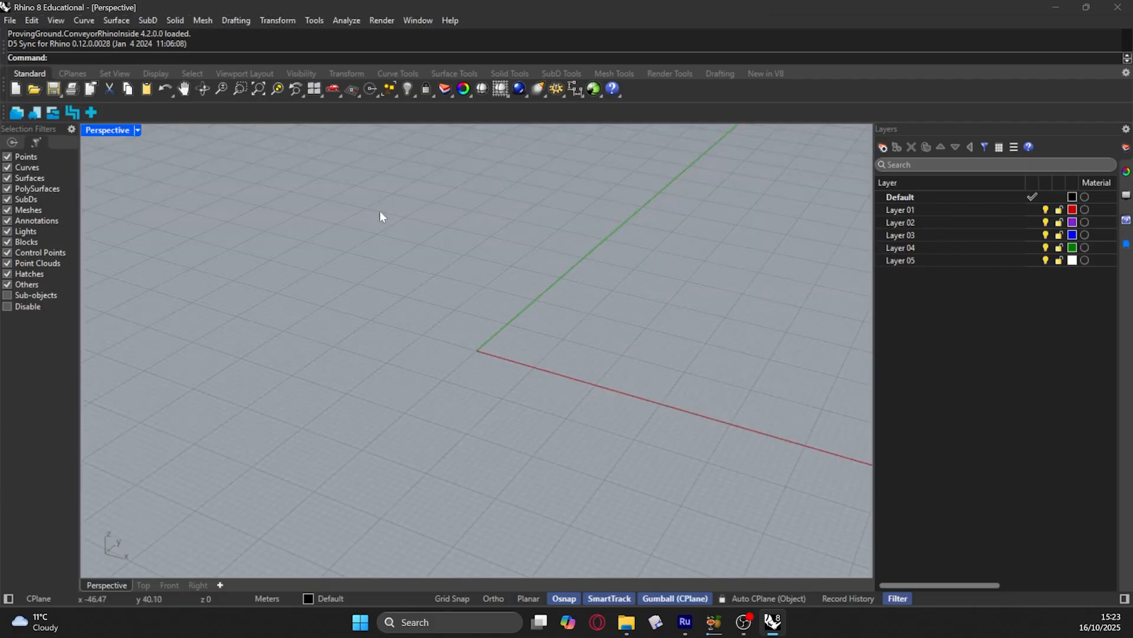
# Step: Draw a five-cornered SubD 3-D Face on the ground plane beside the origin, using single-face mode and the Ngon polygon type
pyautogui.click(148, 22)
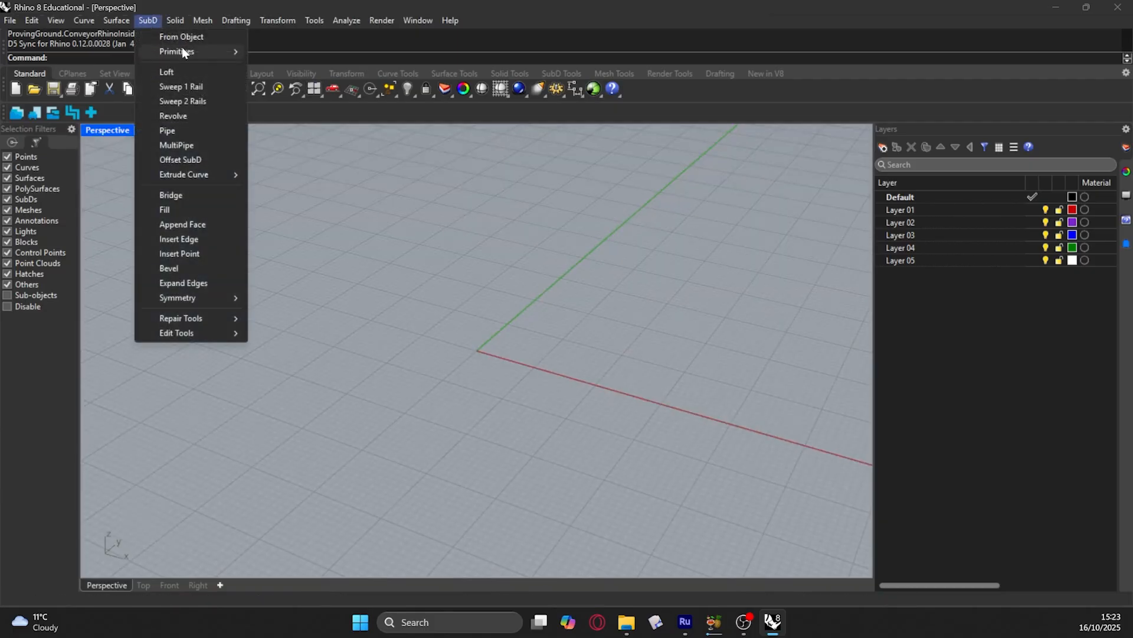
pyautogui.moveTo(232, 51)
pyautogui.click(303, 52)
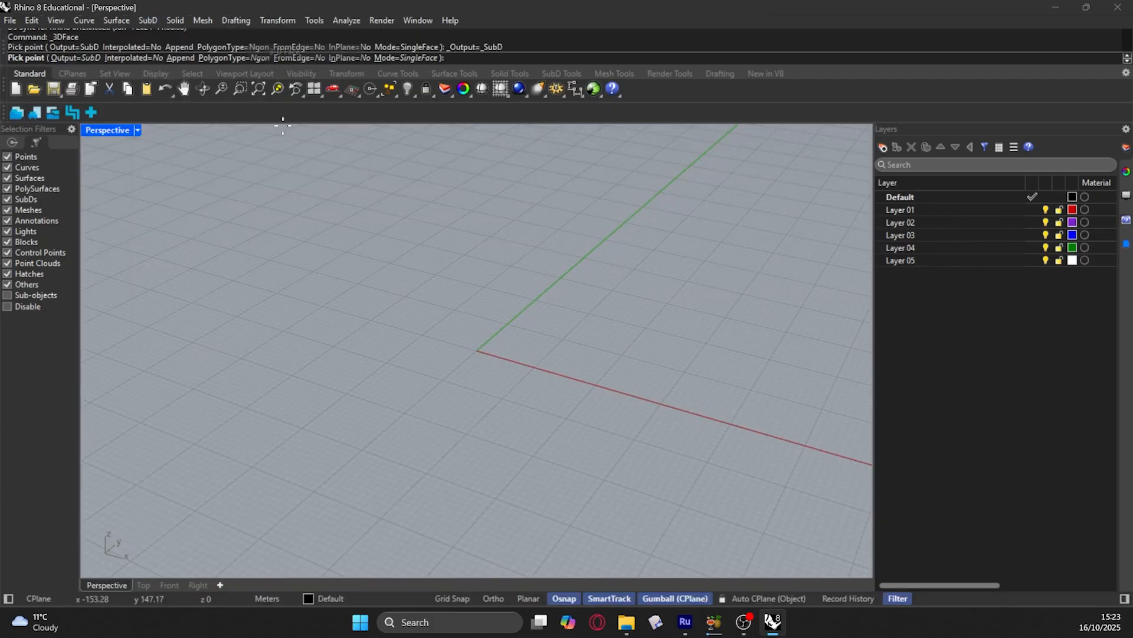
pyautogui.click(246, 339)
pyautogui.click(409, 253)
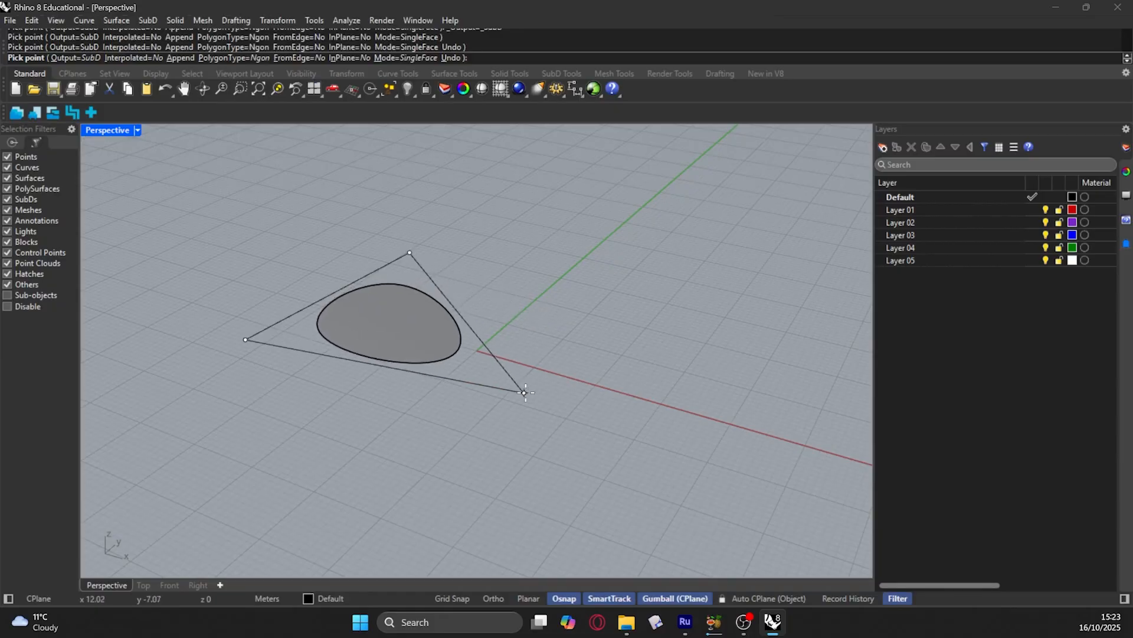
pyautogui.click(585, 352)
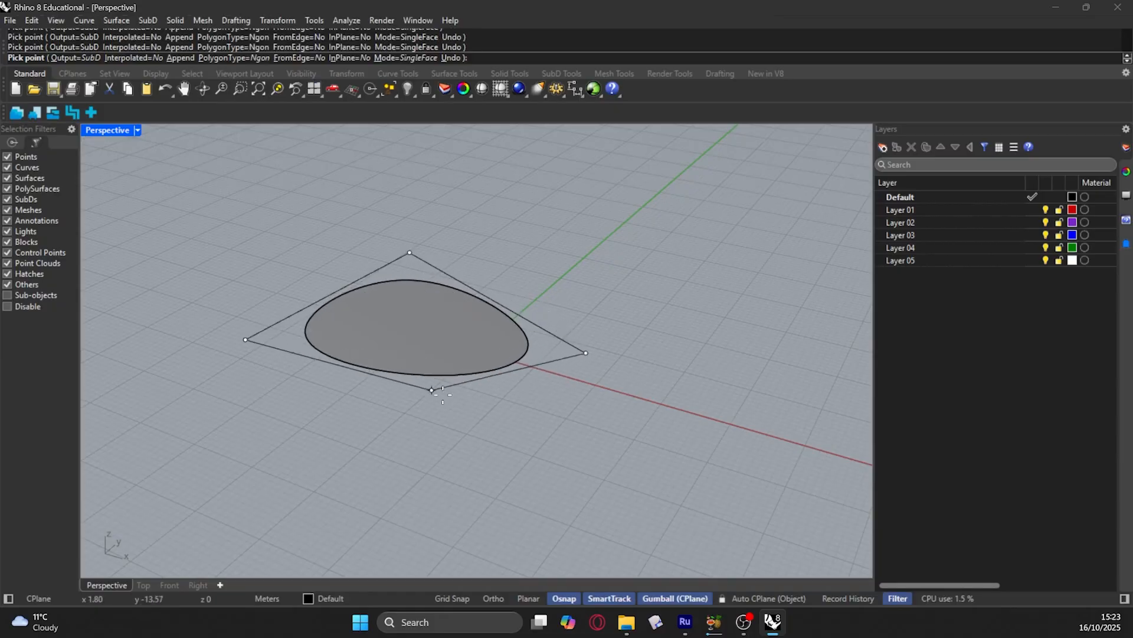
pyautogui.click(449, 407)
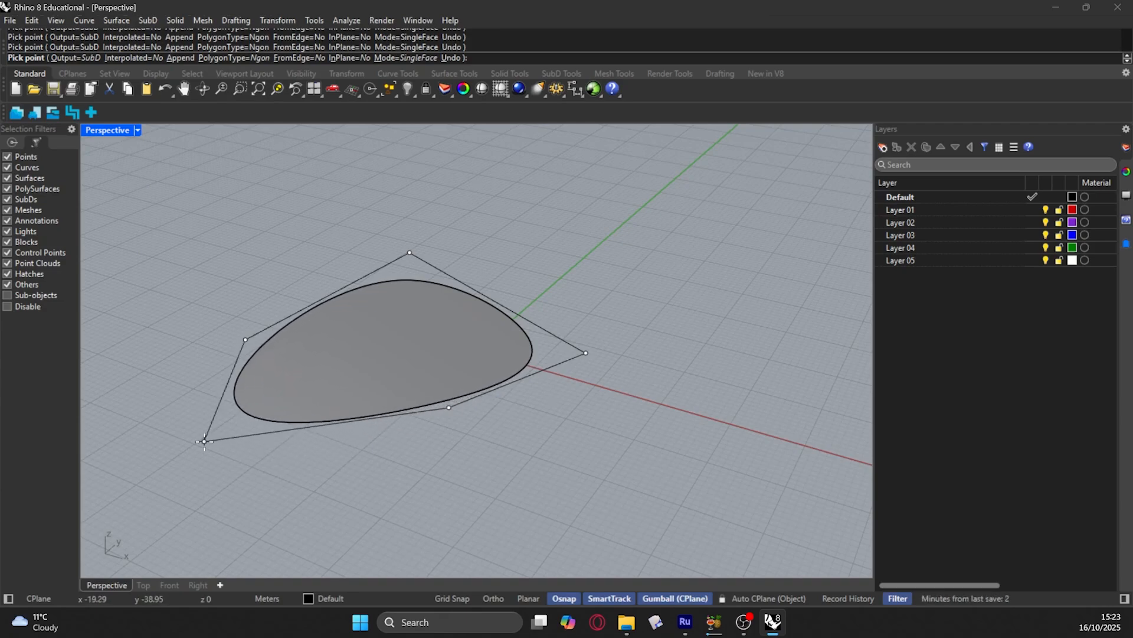
pyautogui.press('Return')
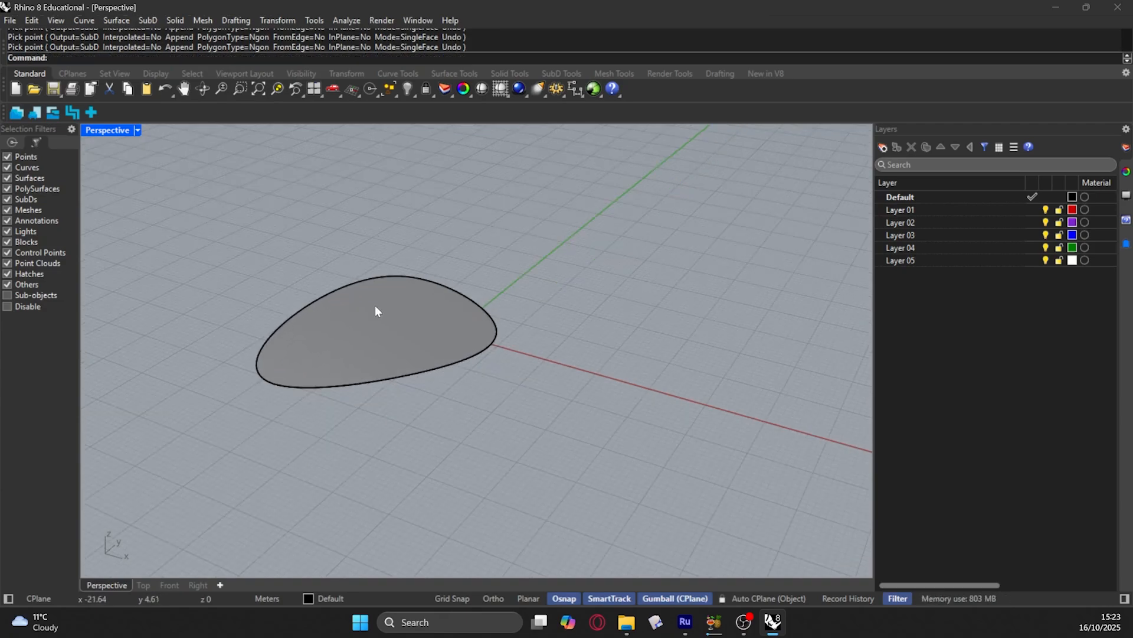
# Step: Toggle the SubD face's display repeatedly between smooth and flat to compare both forms, finishing in smooth display
pyautogui.moveTo(435, 332); pyautogui.dragTo(468, 362, button='right')
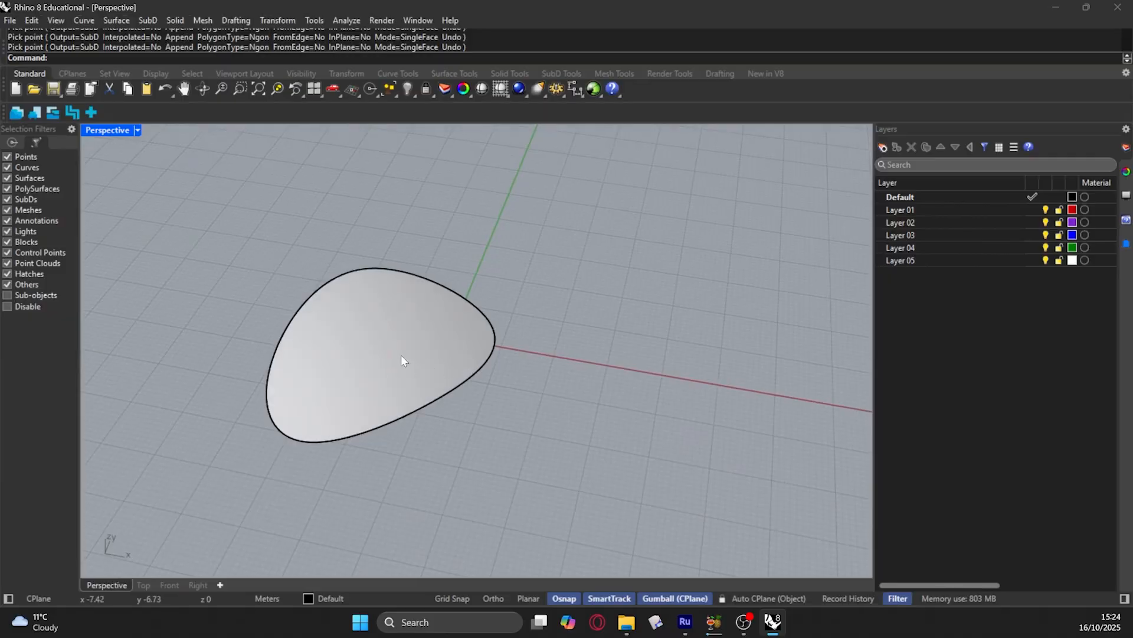
pyautogui.press('Tab')
pyautogui.press('Tab')
pyautogui.press('Tab')
pyautogui.press('Tab')
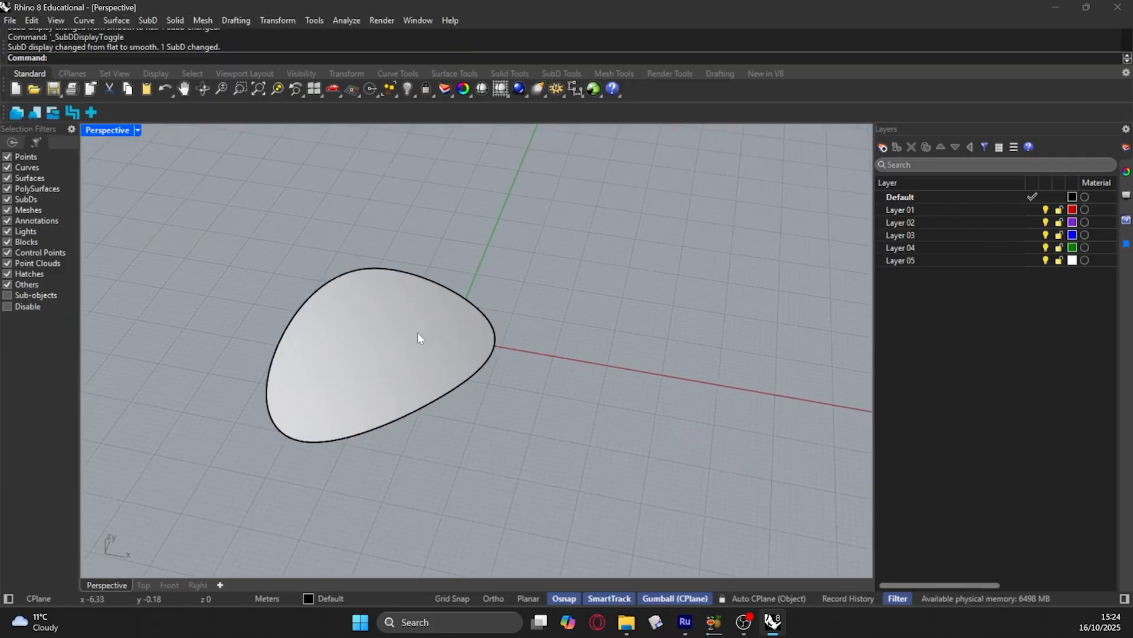
pyautogui.press('Tab')
pyautogui.press('Tab')
pyautogui.press('Tab')
pyautogui.scroll(-3, 430, 314)
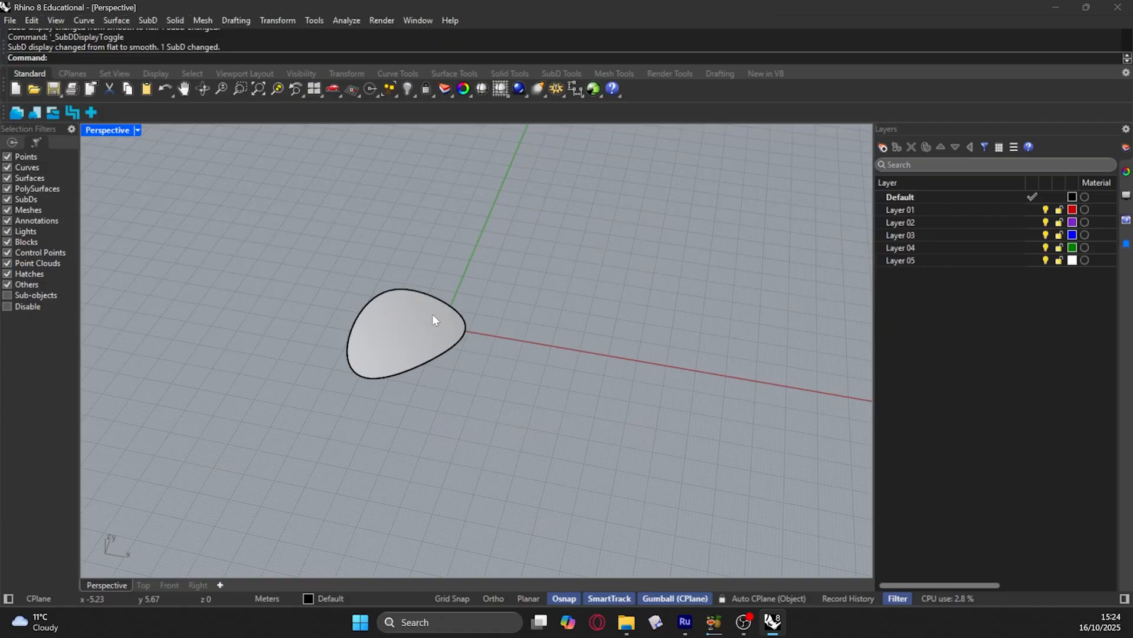
pyautogui.press('Tab')
pyautogui.press('Tab')
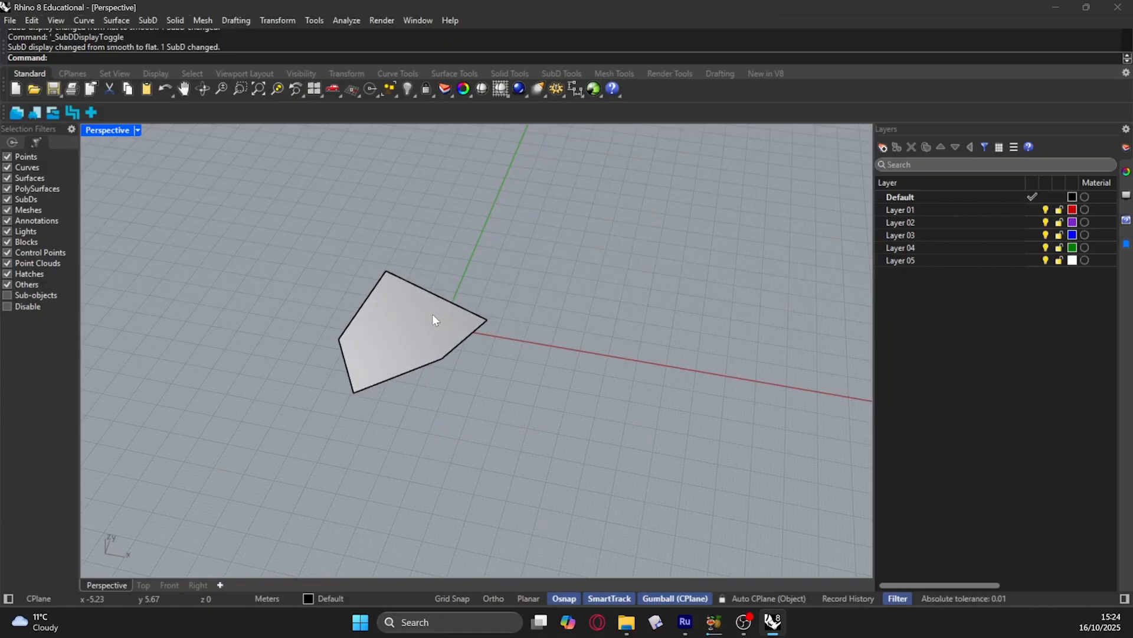
pyautogui.scroll(3, 608, 356)
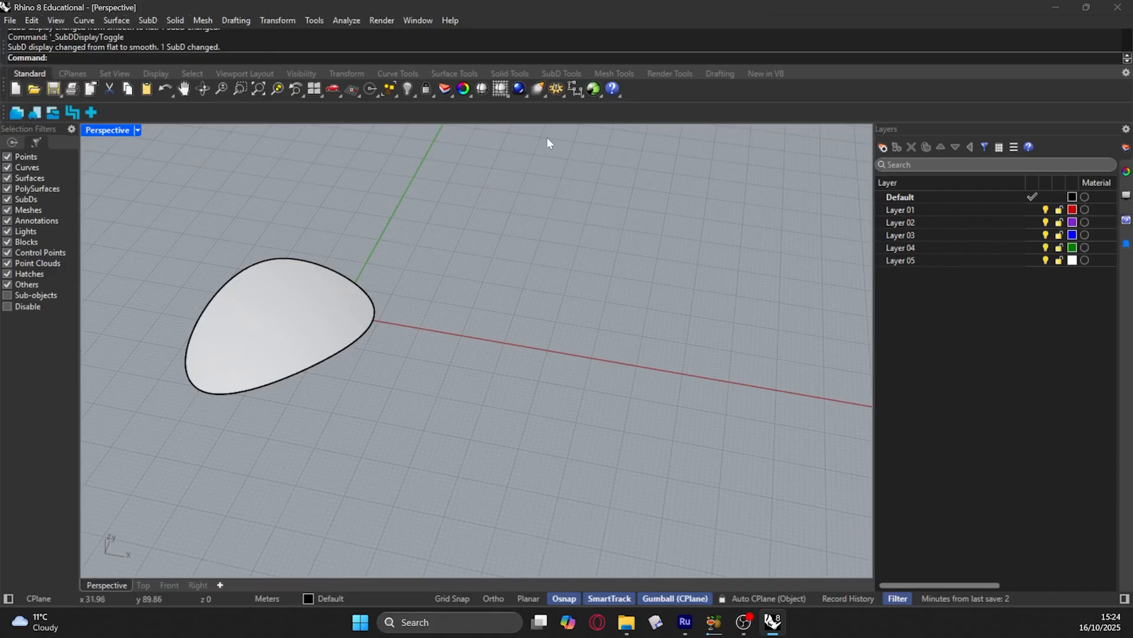
# Step: Draw a rectangular SubD plane with one face in each direction across the red axis, beside the five-cornered face
pyautogui.click(150, 22)
pyautogui.moveTo(174, 53)
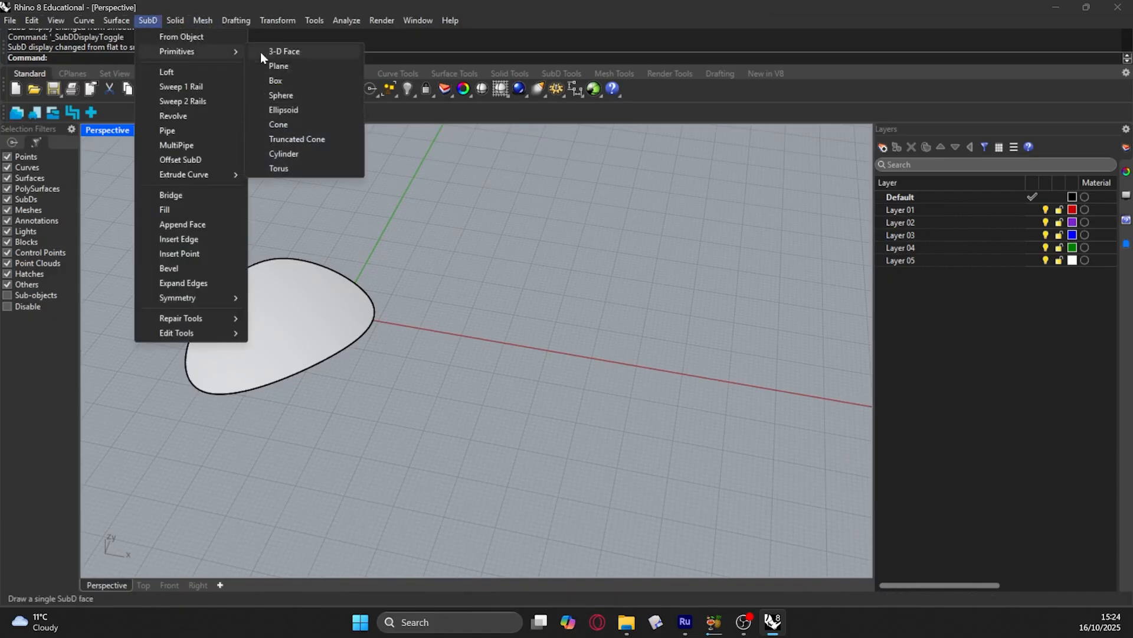
pyautogui.click(306, 67)
pyautogui.click(462, 404)
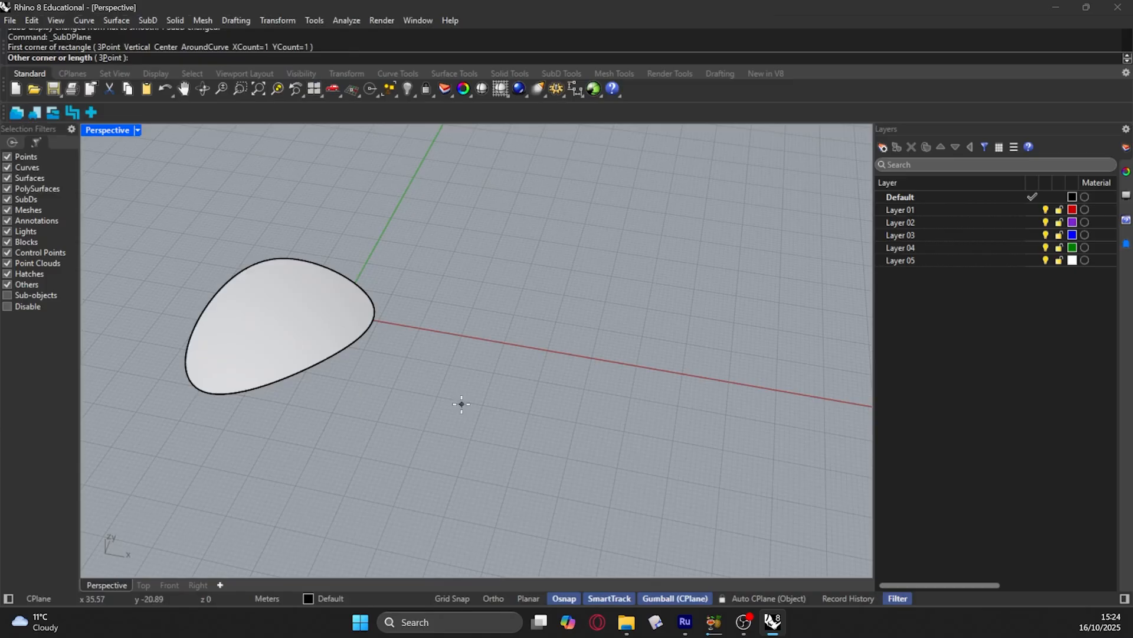
pyautogui.click(644, 334)
pyautogui.scroll(-3, 295, 311)
# Step: Toggle the face and plane repeatedly between smooth and flat display to compare their forms, finishing in flat display
pyautogui.press('Tab')
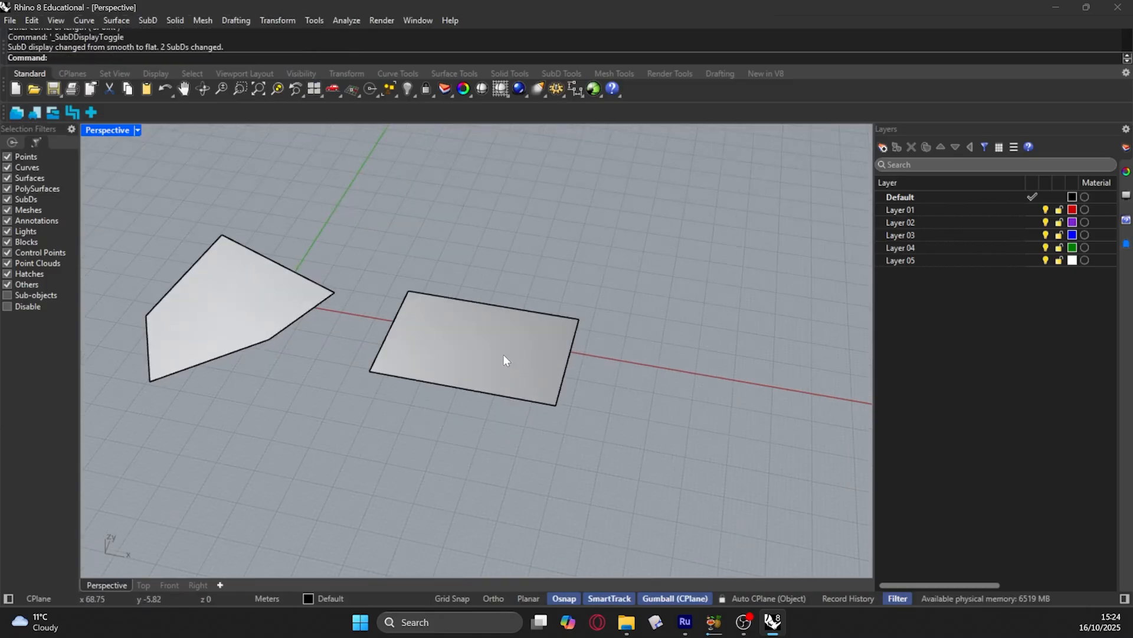
pyautogui.press('Tab')
pyautogui.press('Tab')
pyautogui.press('Tab')
pyautogui.press('Tab')
pyautogui.press('Tab')
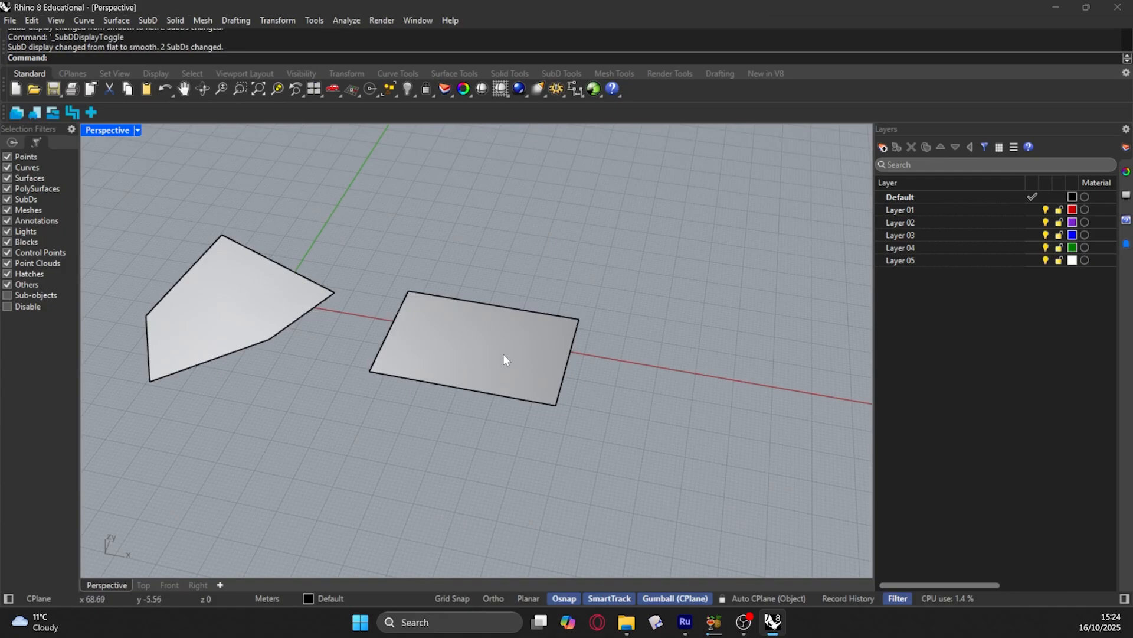
pyautogui.press('Tab')
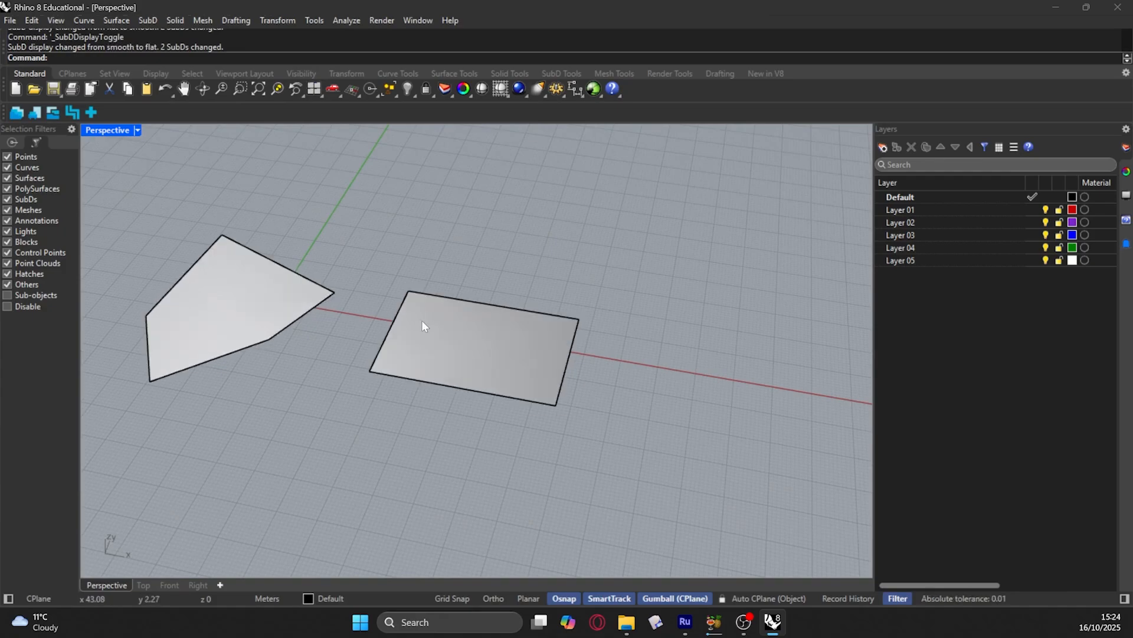
# Step: Draw a SubD box beyond the plane along the red axis, divided into two faces in X, Y and Z
pyautogui.scroll(-3, 387, 310)
pyautogui.scroll(1, 509, 330)
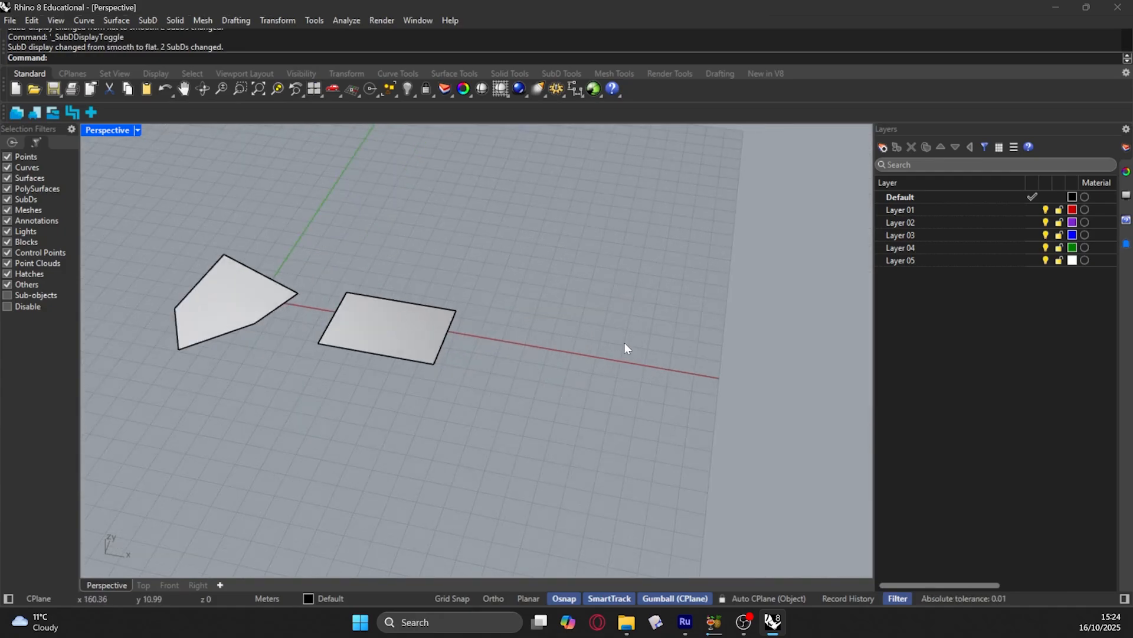
pyautogui.click(155, 21)
pyautogui.moveTo(217, 52)
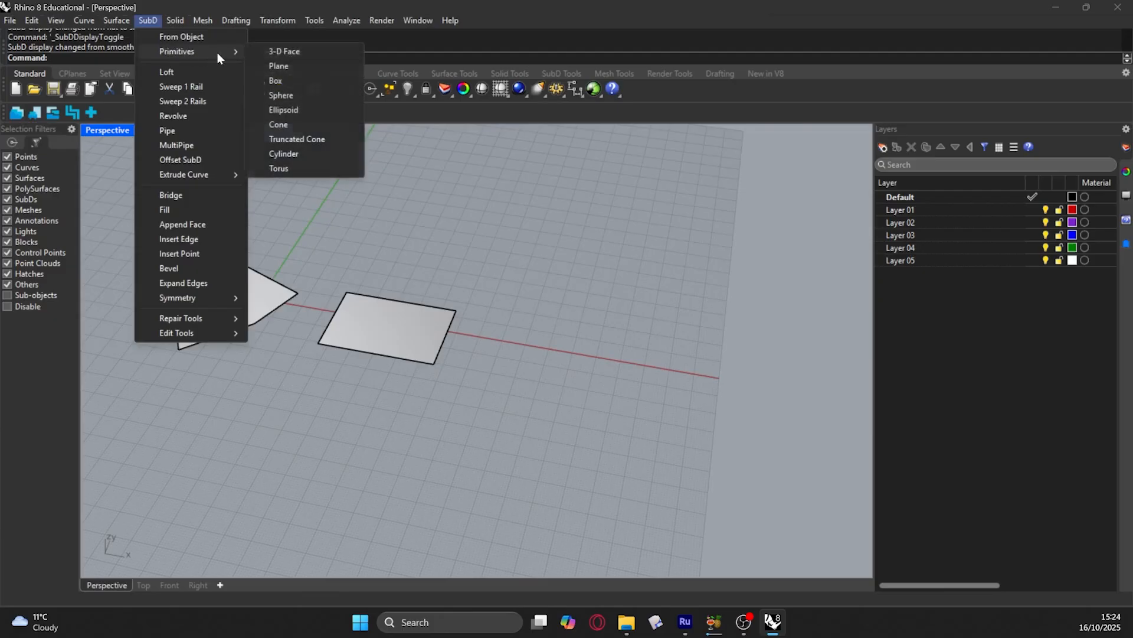
pyautogui.click(321, 84)
pyautogui.click(554, 372)
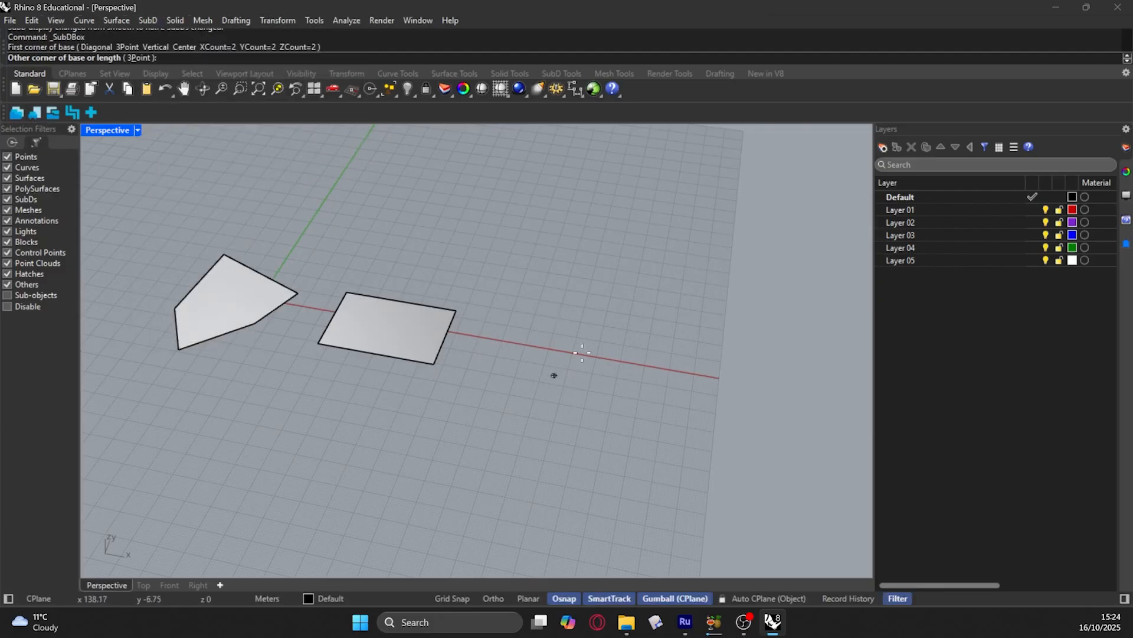
pyautogui.click(723, 399)
pyautogui.click(767, 258)
pyautogui.scroll(-4, 272, 292)
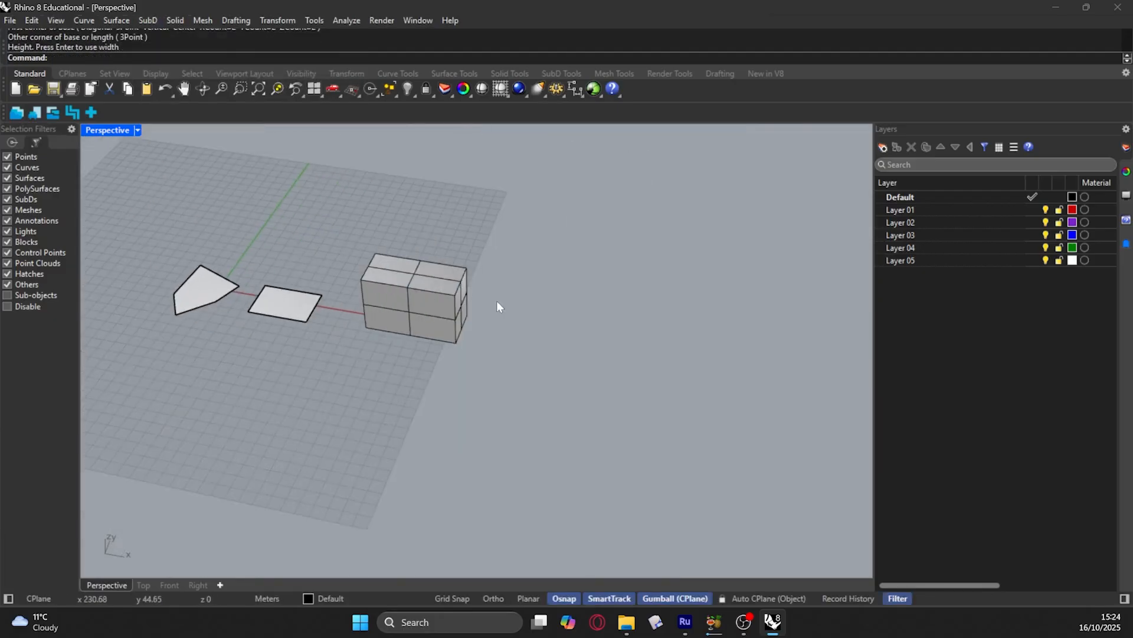
# Step: Compare the SubD box in smooth and flat display, finishing in smooth display
pyautogui.scroll(3, 367, 280)
pyautogui.press('Tab')
pyautogui.scroll(-2, 557, 324)
pyautogui.scroll(4, 387, 276)
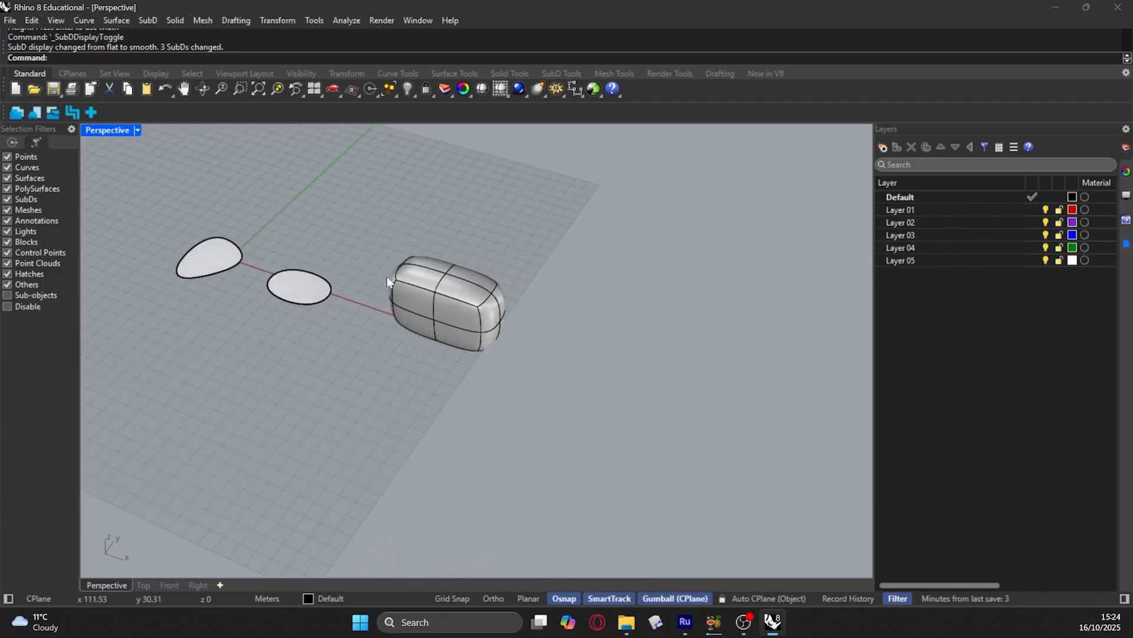
pyautogui.press('Tab')
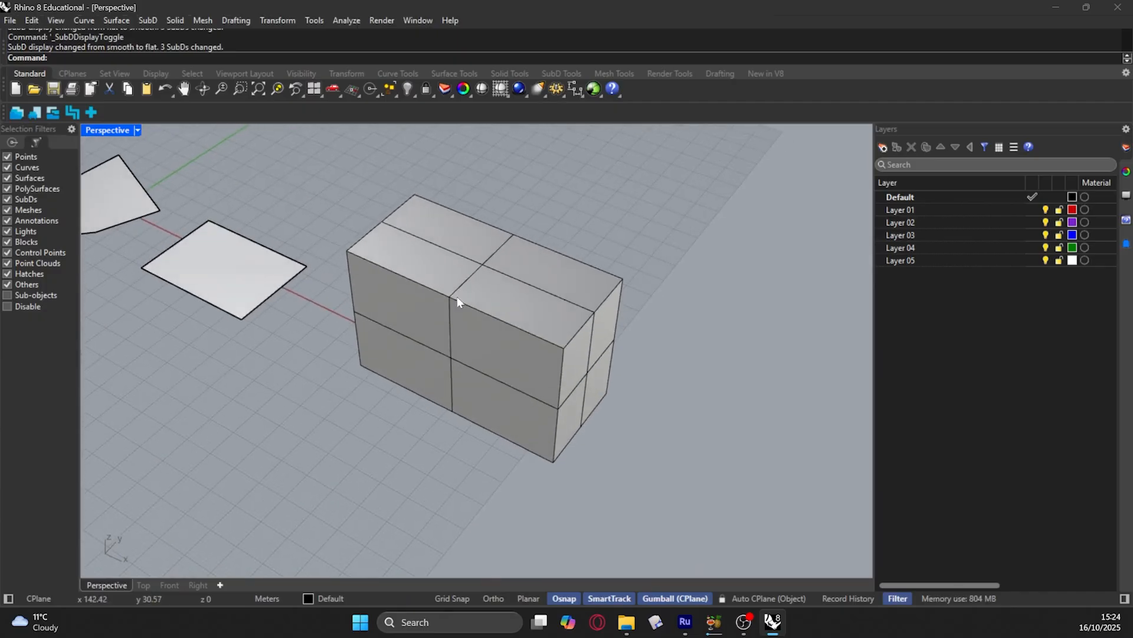
pyautogui.press('Tab')
pyautogui.scroll(-3, 368, 302)
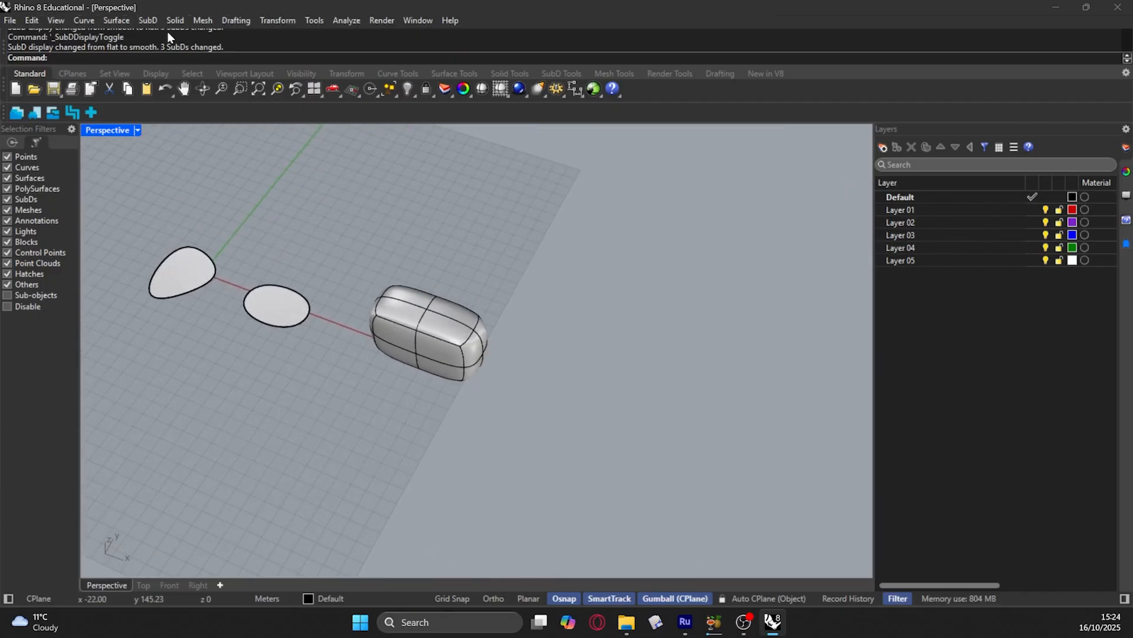
# Step: Draw a Quad-style SubD sphere with one subdivision beyond the box
pyautogui.click(147, 21)
pyautogui.moveTo(189, 52)
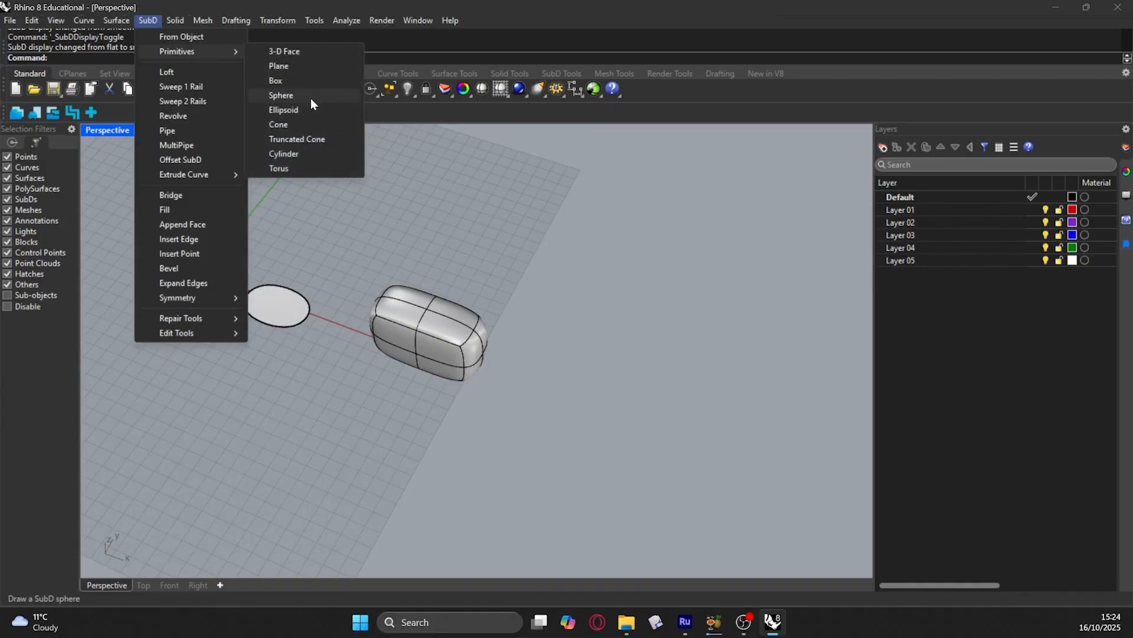
pyautogui.click(282, 95)
pyautogui.click(583, 382)
pyautogui.click(597, 335)
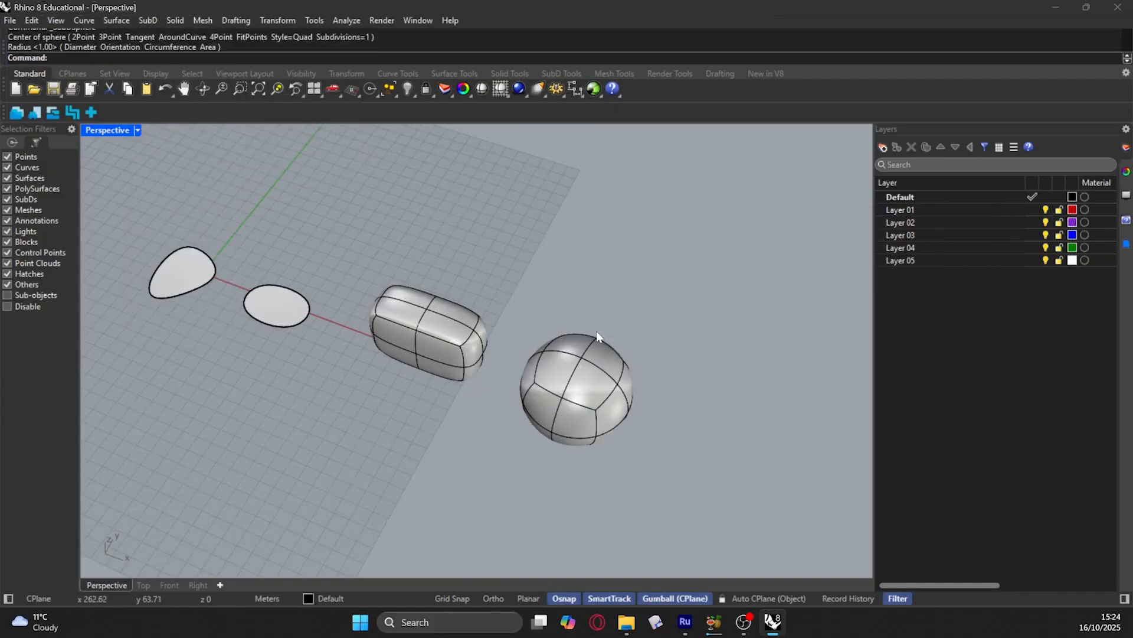
# Step: Draw a SubD ellipsoid beyond the sphere with 10 vertical faces, 10 around faces and the Quad cap style
pyautogui.click(152, 24)
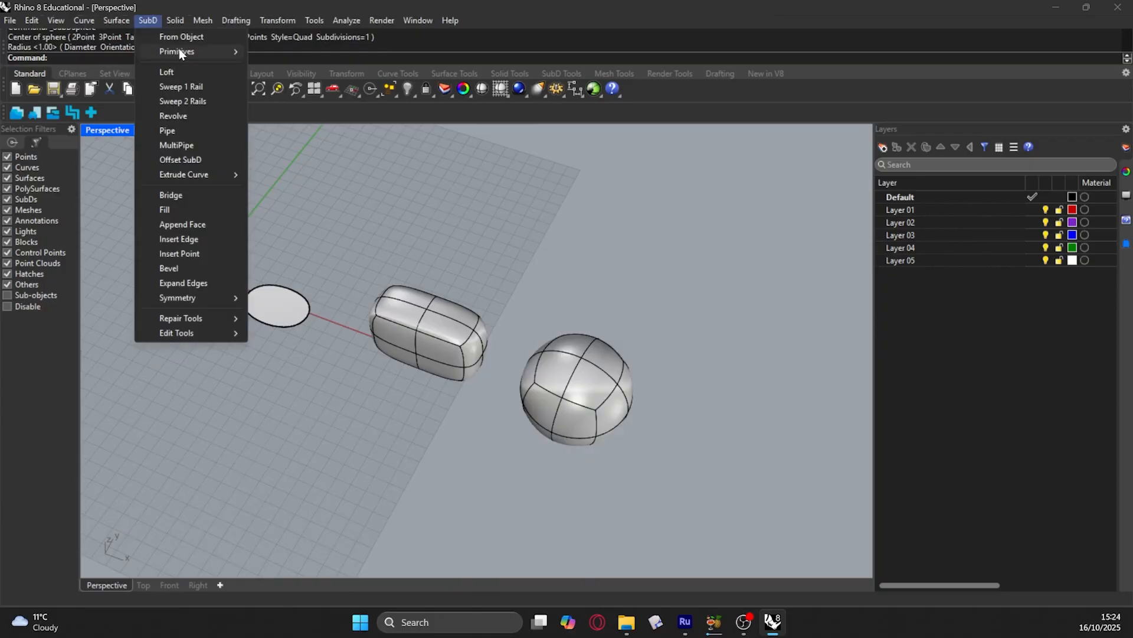
pyautogui.moveTo(179, 52)
pyautogui.click(296, 110)
pyautogui.click(730, 461)
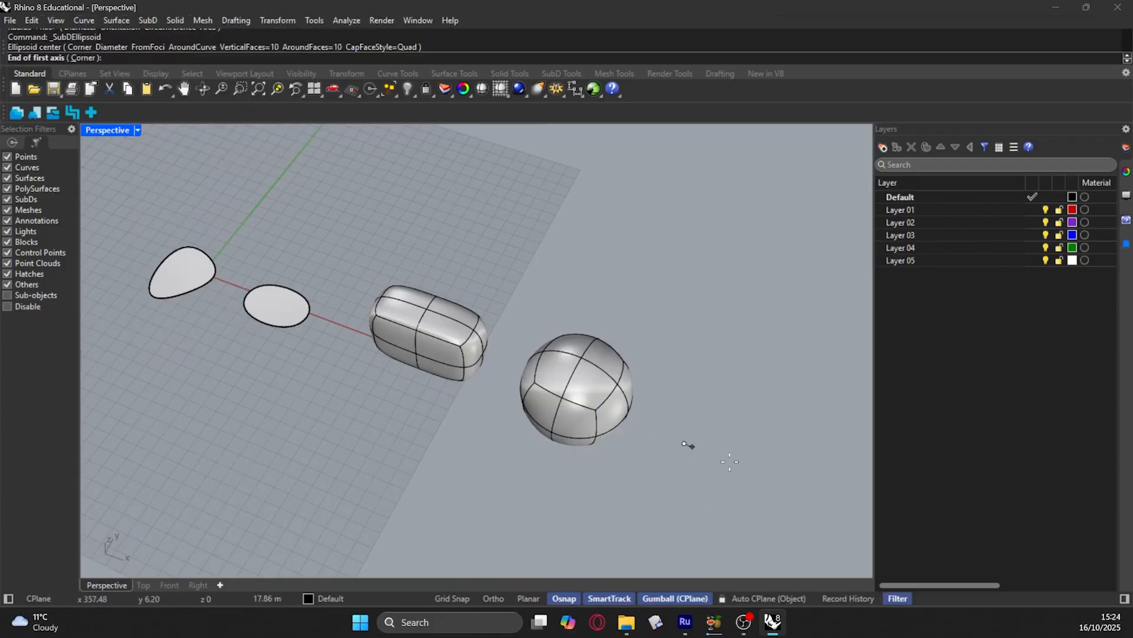
pyautogui.click(785, 478)
pyautogui.click(768, 407)
pyautogui.click(778, 419)
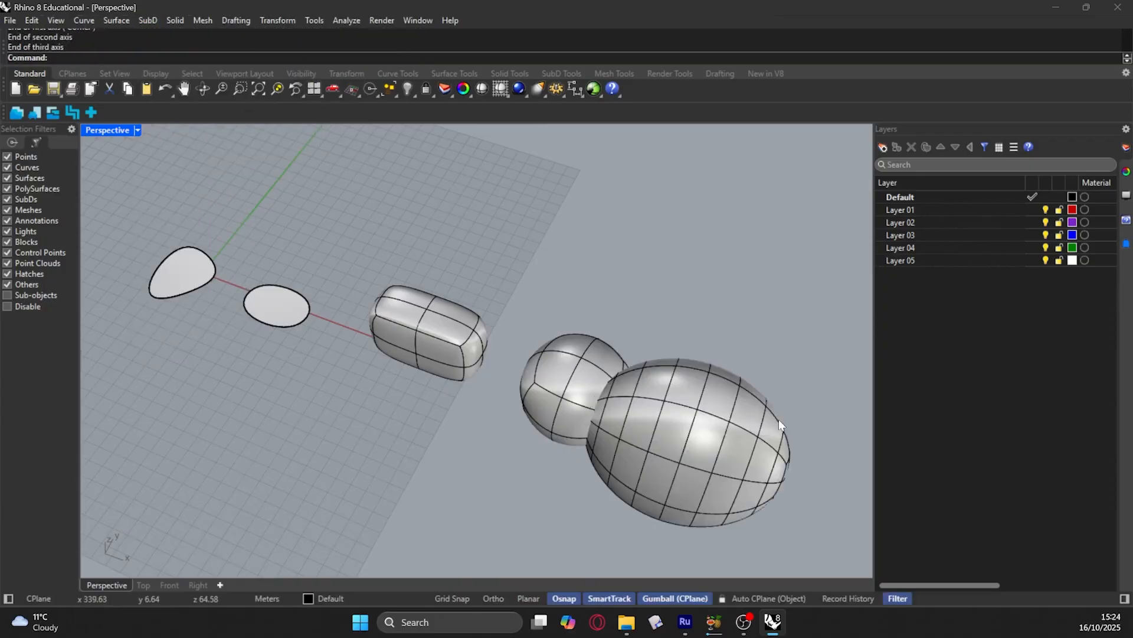
# Step: Move the ellipsoid away from the sphere so the two no longer overlap, and inspect its face layout
pyautogui.click(620, 426)
pyautogui.scroll(-4, 555, 430)
pyautogui.moveTo(683, 451); pyautogui.dragTo(764, 481)
pyautogui.click(653, 338)
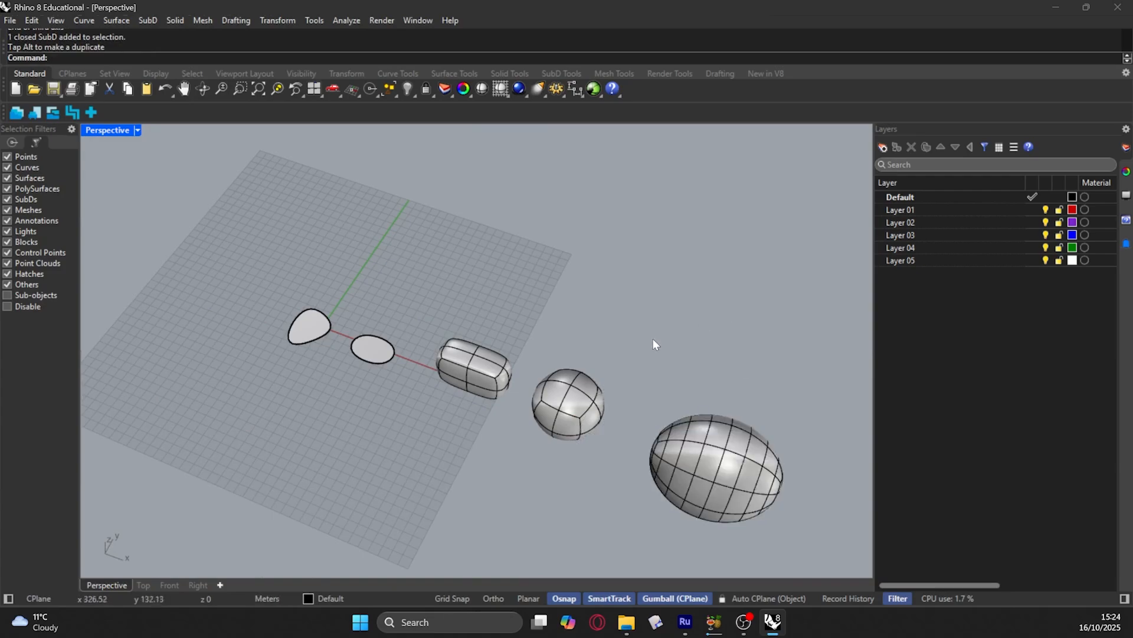
pyautogui.scroll(-2, 675, 414)
pyautogui.scroll(8, 688, 438)
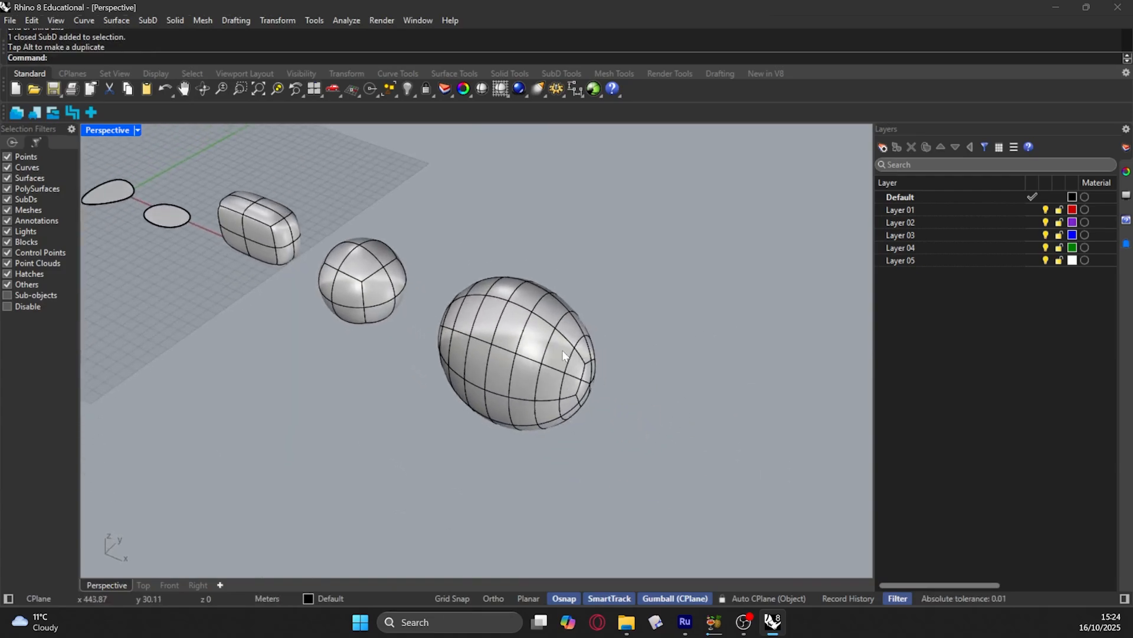
pyautogui.moveTo(539, 332); pyautogui.dragTo(423, 168, button='right')
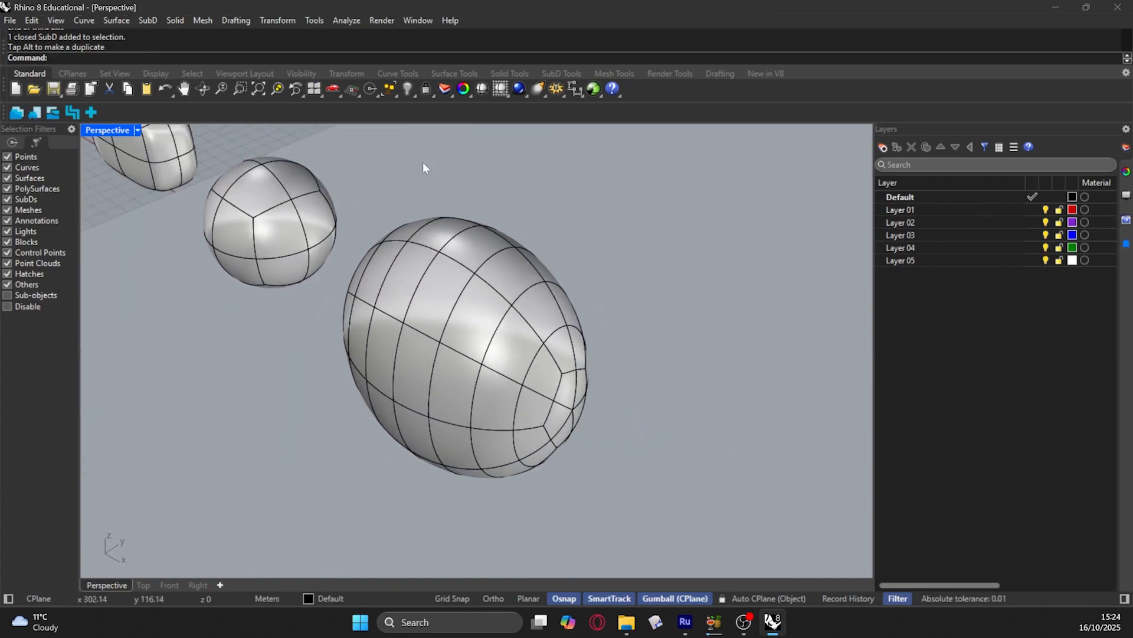
# Step: Draw a solid vertical SubD cone beyond the ellipsoid with 4 vertical faces, 8 around faces and the Tri cap style
pyautogui.click(148, 20)
pyautogui.moveTo(183, 55)
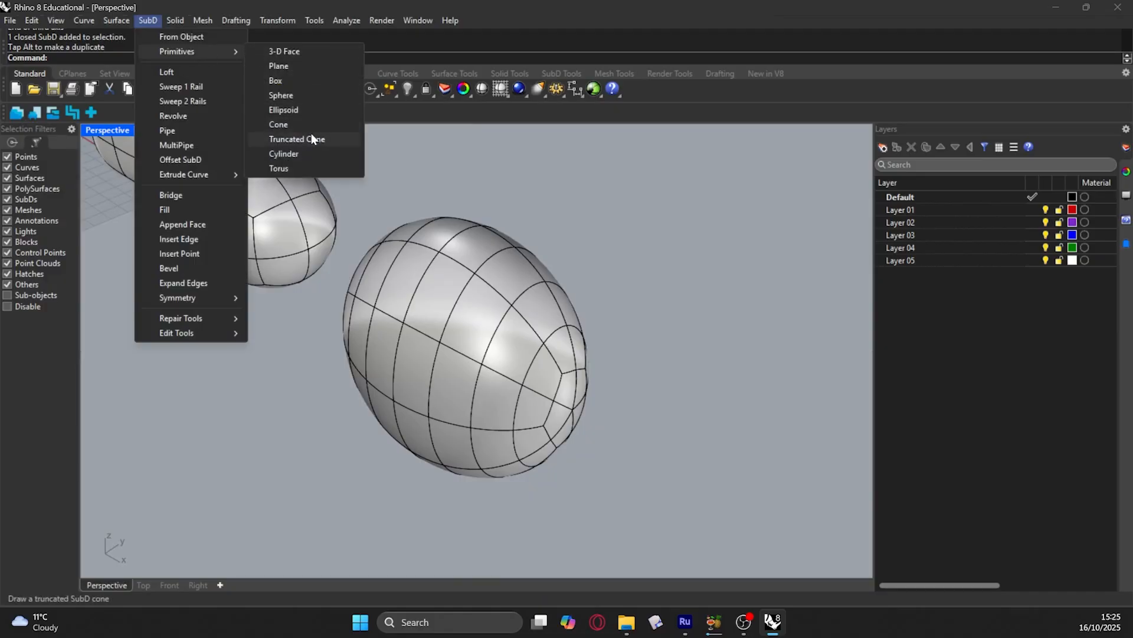
pyautogui.click(278, 124)
pyautogui.scroll(-3, 380, 215)
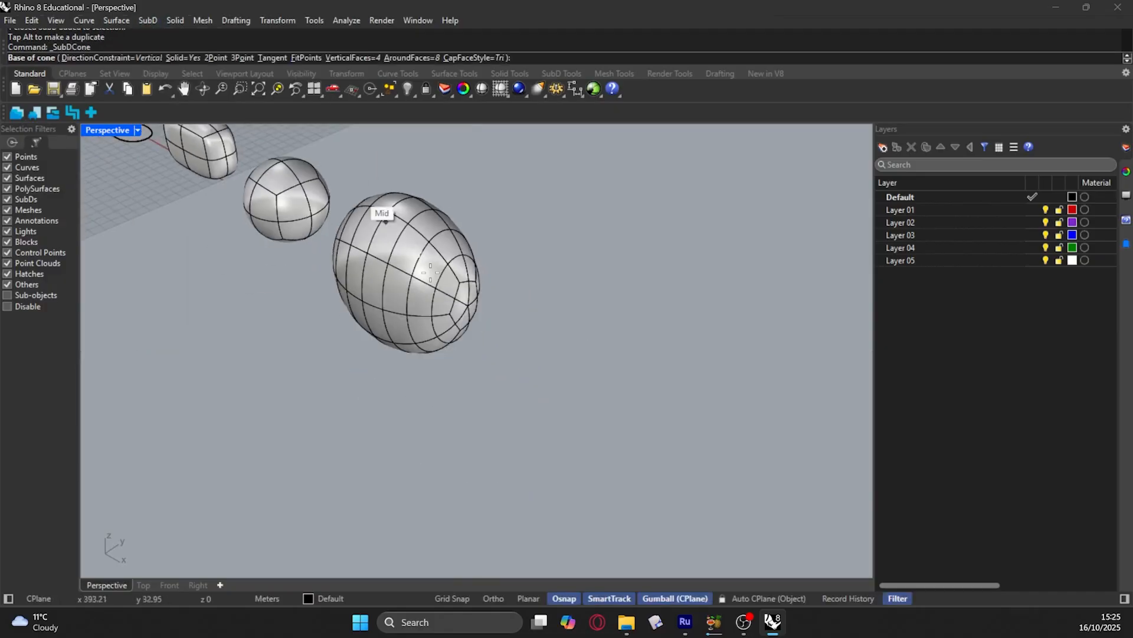
pyautogui.click(571, 373)
pyautogui.click(544, 434)
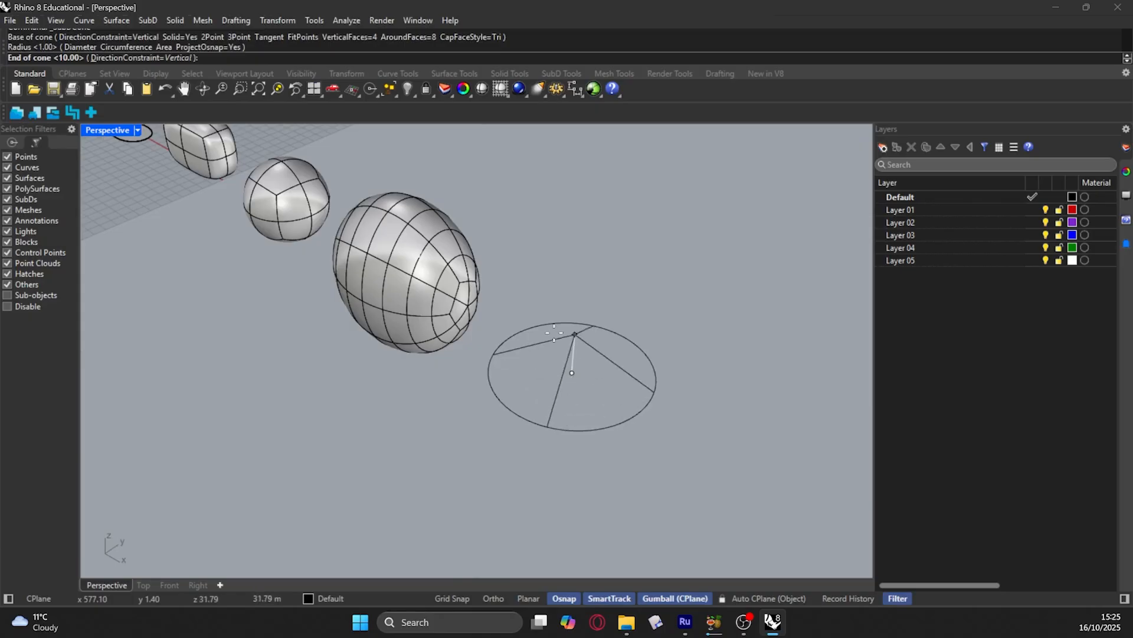
pyautogui.click(554, 328)
# Step: Compare the cone and the other primitives in flat and smooth display, finishing in smooth display
pyautogui.moveTo(645, 399); pyautogui.dragTo(587, 417, button='right')
pyautogui.press('Tab')
pyautogui.press('Tab')
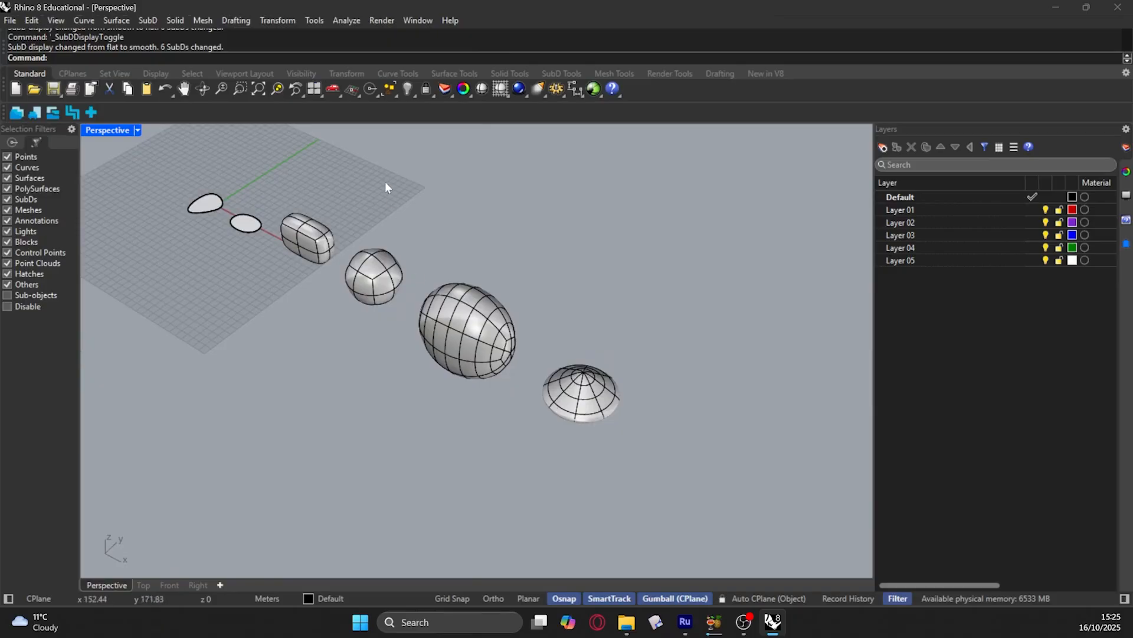
pyautogui.scroll(2, 416, 245)
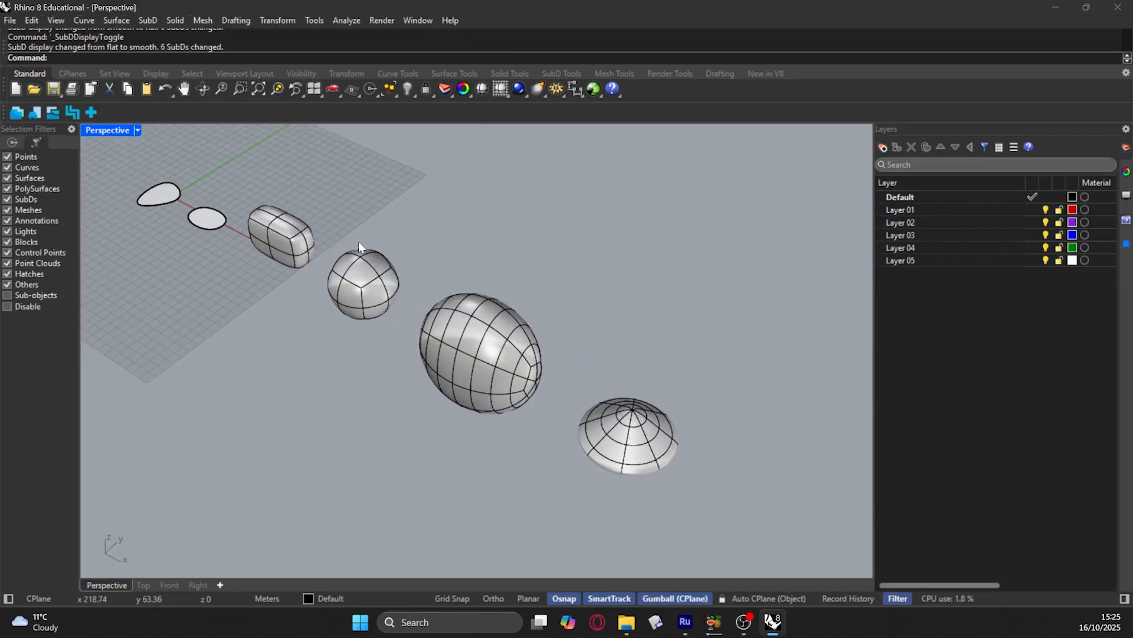
pyautogui.moveTo(359, 245); pyautogui.dragTo(384, 243, button='right')
# Step: Draw a SubD torus beyond the cone with 6 vertical faces and 10 around faces
pyautogui.click(147, 20)
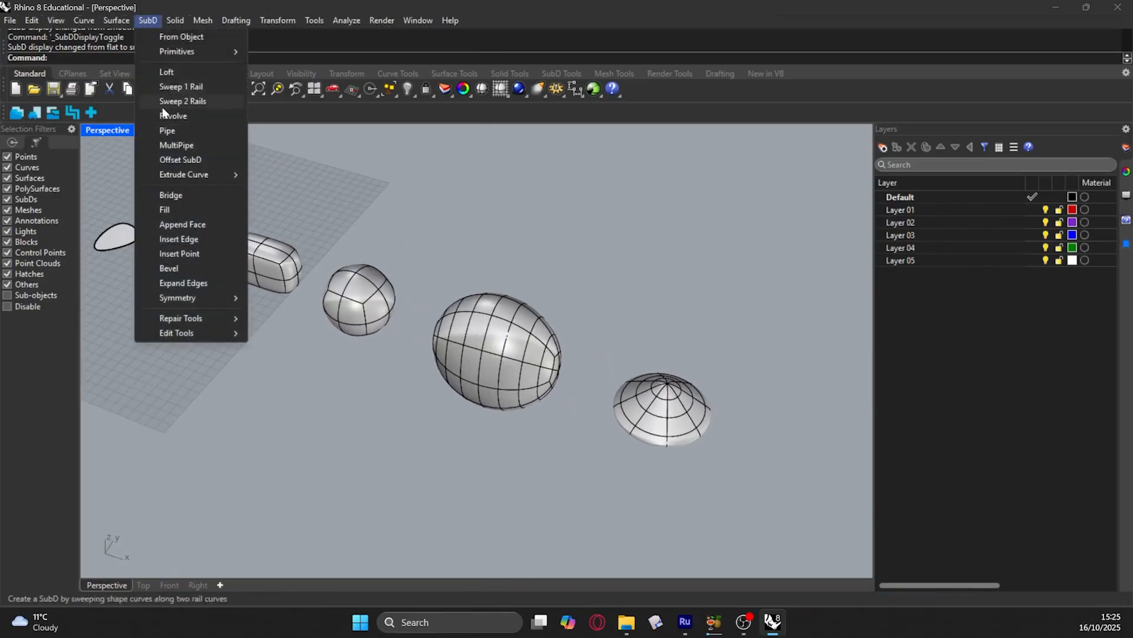
pyautogui.moveTo(197, 55)
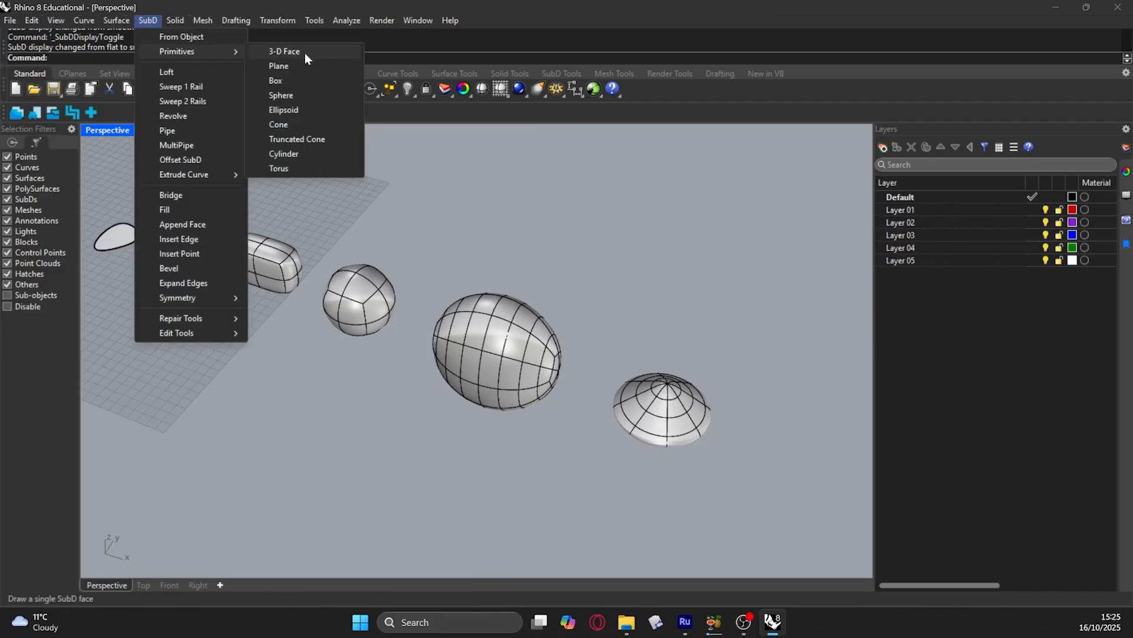
pyautogui.click(310, 168)
pyautogui.scroll(-9, 253, 220)
pyautogui.scroll(5, 460, 293)
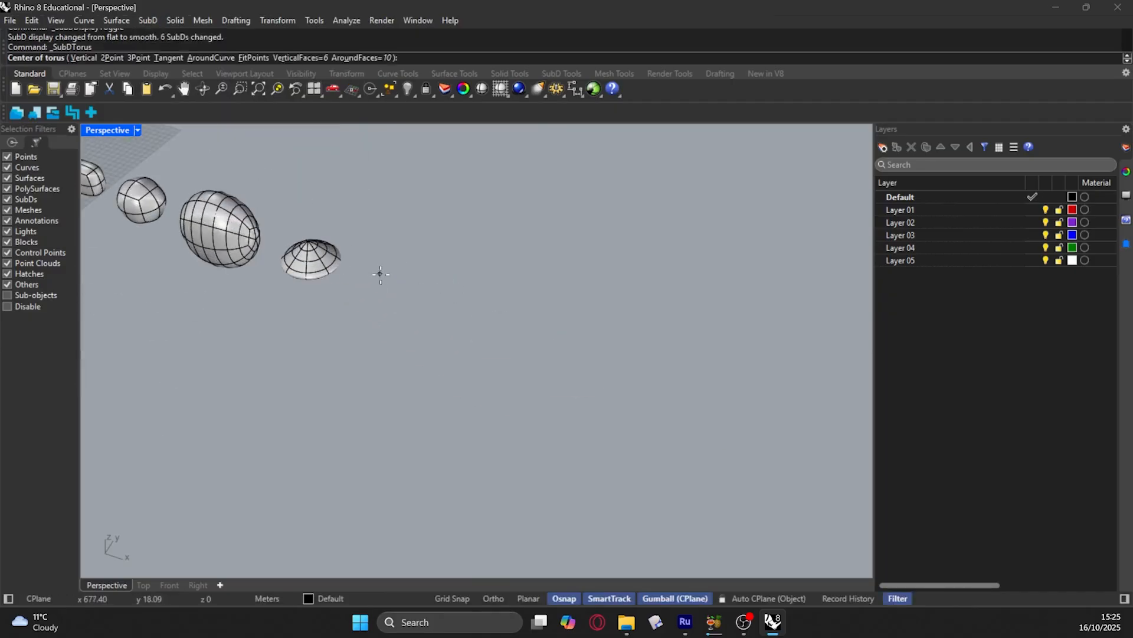
pyautogui.click(419, 284)
pyautogui.click(406, 311)
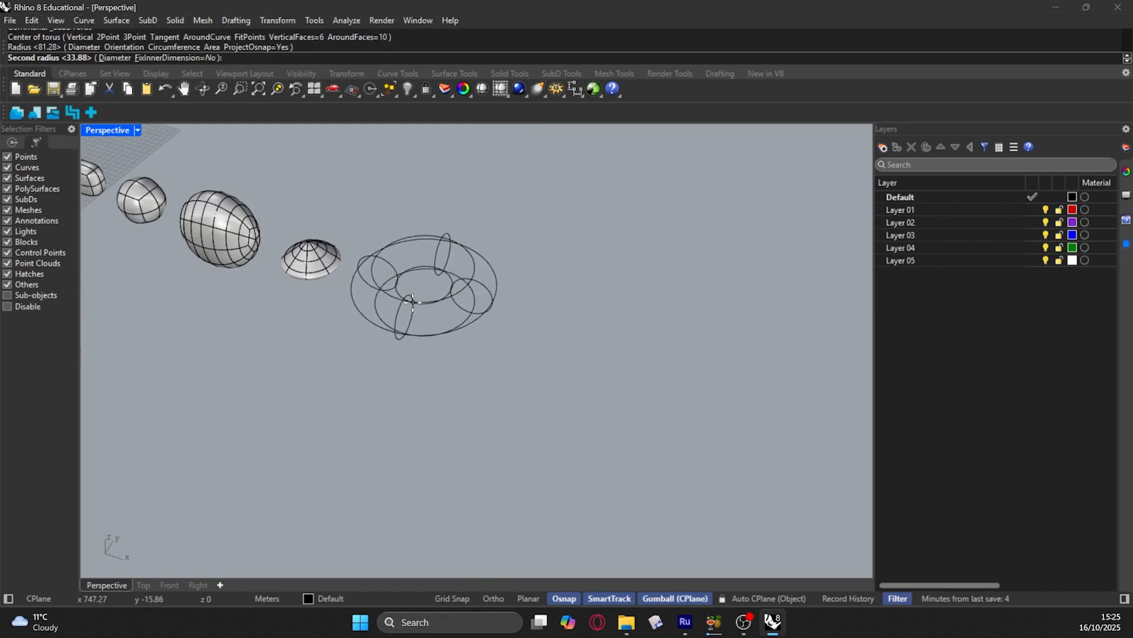
pyautogui.click(412, 301)
# Step: Look over the full row of SubD primitives, from the torus back to the five-cornered face and plane
pyautogui.scroll(3, 416, 292)
pyautogui.scroll(-6, 390, 303)
pyautogui.moveTo(377, 296); pyautogui.dragTo(519, 287, button='right')
pyautogui.scroll(-5, 384, 286)
pyautogui.scroll(-4, 407, 304)
pyautogui.scroll(6, 392, 286)
pyautogui.scroll(-8, 577, 333)
pyautogui.scroll(4, 431, 275)
pyautogui.scroll(4, 184, 348)
pyautogui.scroll(12, 176, 348)
pyautogui.moveTo(272, 345); pyautogui.dragTo(231, 359, button='right')
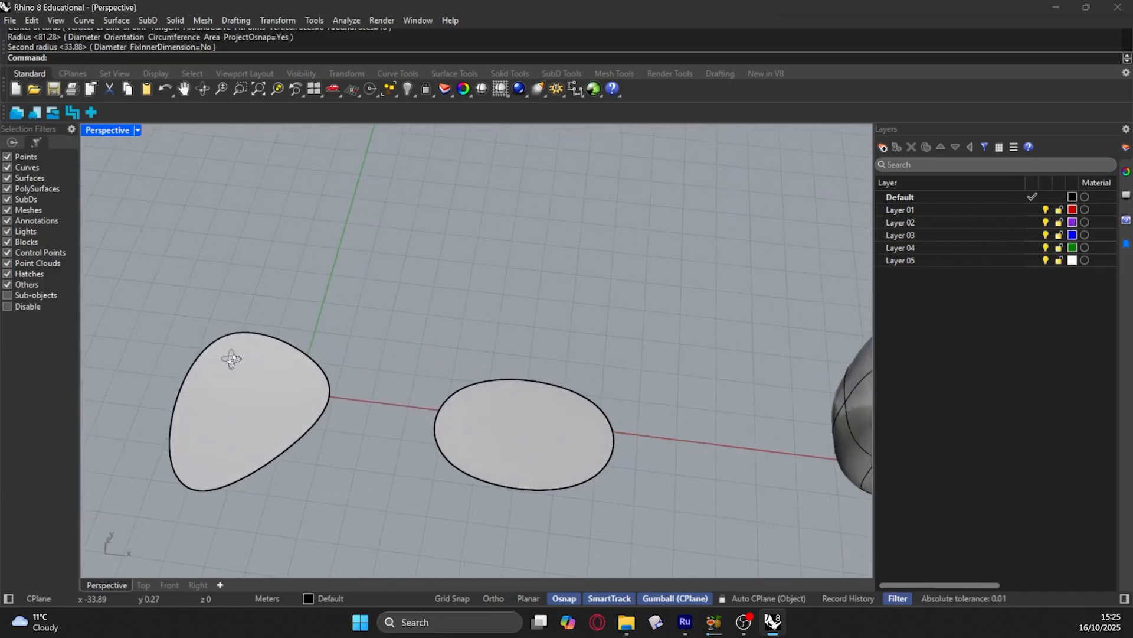
pyautogui.scroll(-15, 272, 343)
pyautogui.scroll(7, 331, 390)
pyautogui.moveTo(336, 390); pyautogui.dragTo(295, 385, button='right')
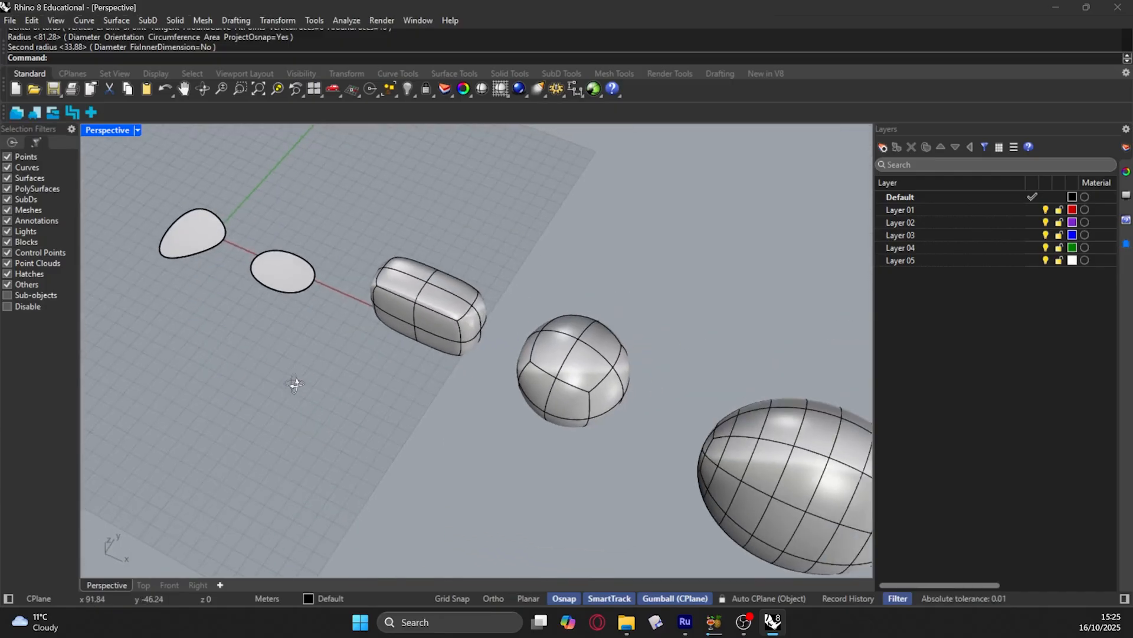
# Step: Switch all the SubD primitives to flat display and focus on the five-cornered face
pyautogui.press('Tab')
pyautogui.scroll(-3, 236, 236)
pyautogui.scroll(10, 259, 250)
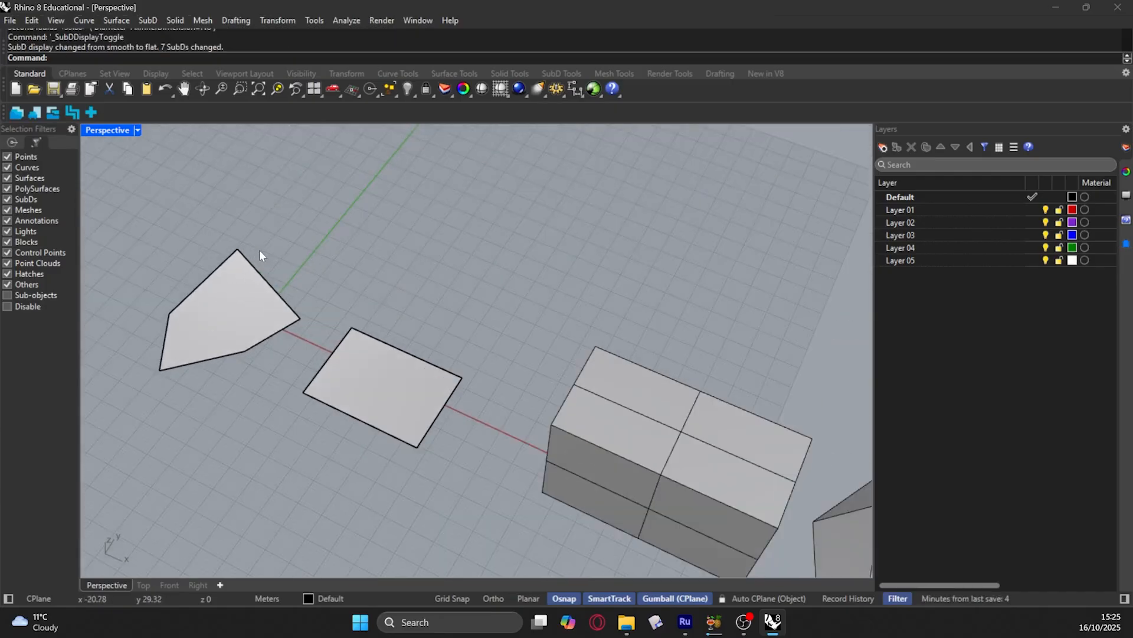
# Step: Limit selection to edges, pull the five-cornered face's far edge outward along the Y axis, and change all SubDs to smooth display
pyautogui.click(565, 74)
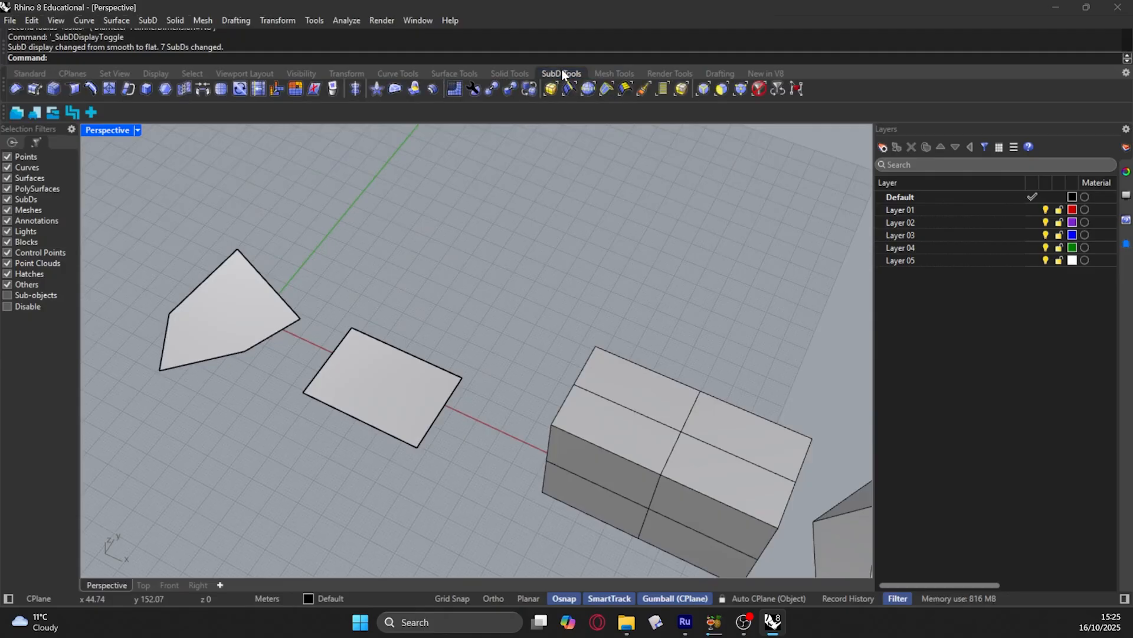
pyautogui.click(702, 90)
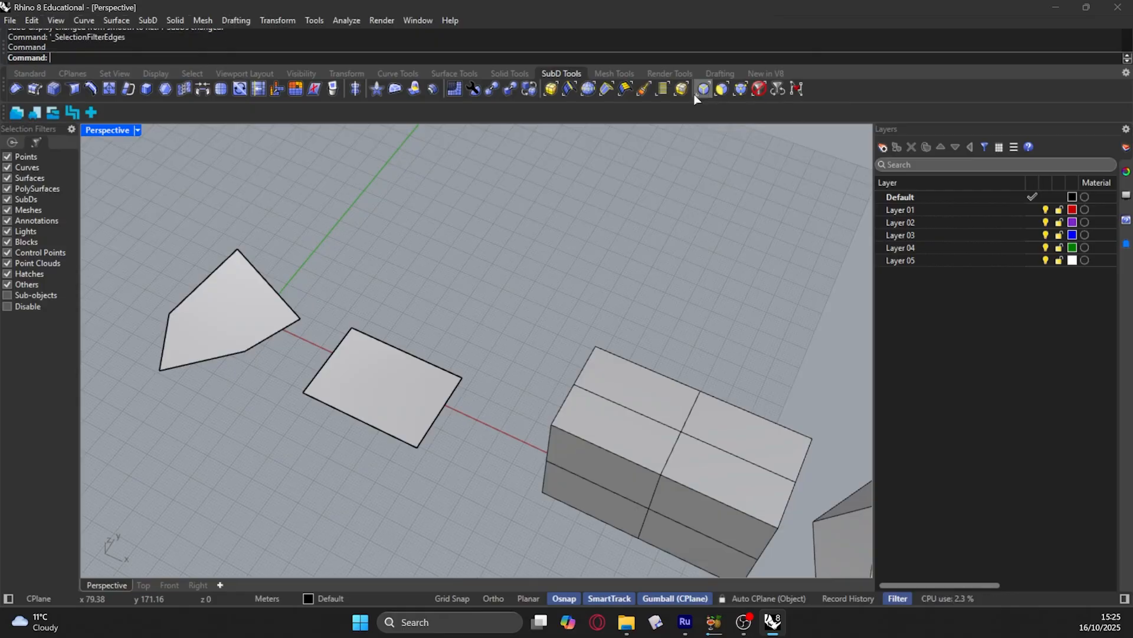
pyautogui.click(259, 270)
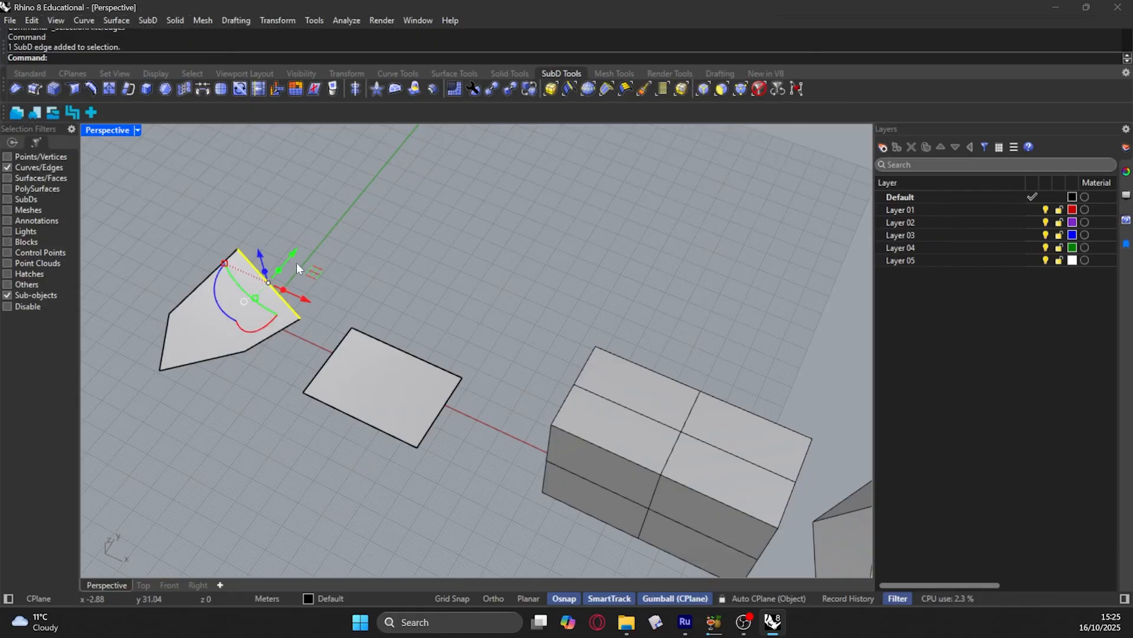
pyautogui.moveTo(293, 250); pyautogui.dragTo(404, 211)
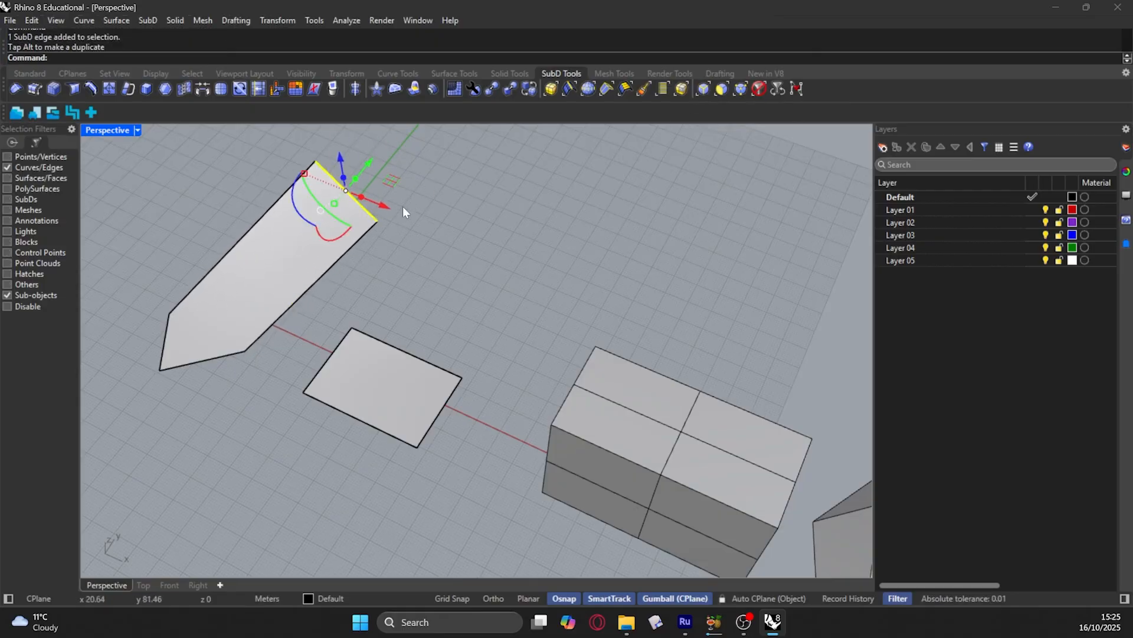
pyautogui.press('Tab')
pyautogui.moveTo(364, 175); pyautogui.dragTo(384, 188)
# Step: Limit selection to faces and move one top face of the SubD box toward the neighbouring plane
pyautogui.scroll(-3, 388, 314)
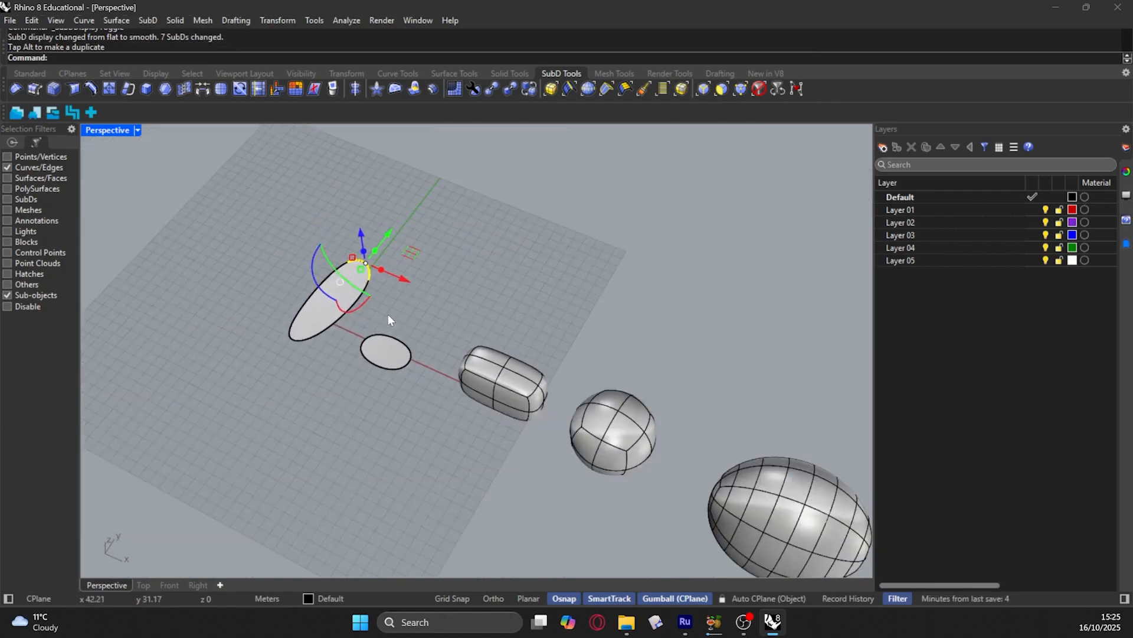
pyautogui.click(721, 90)
pyautogui.click(484, 366)
pyautogui.scroll(5, 484, 366)
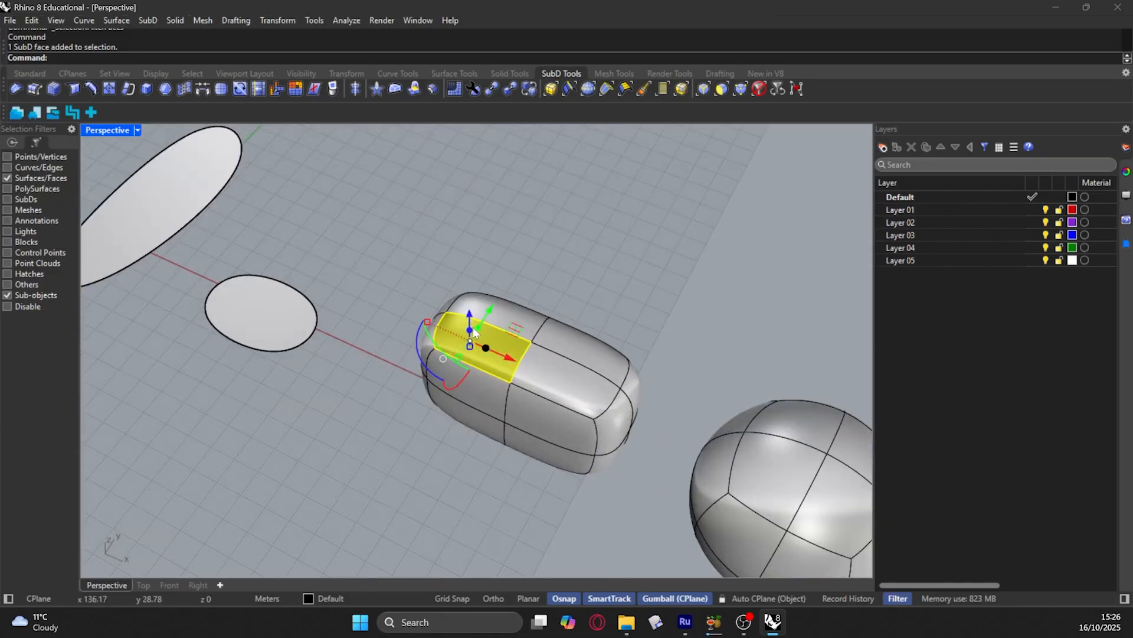
pyautogui.moveTo(479, 281); pyautogui.dragTo(414, 343)
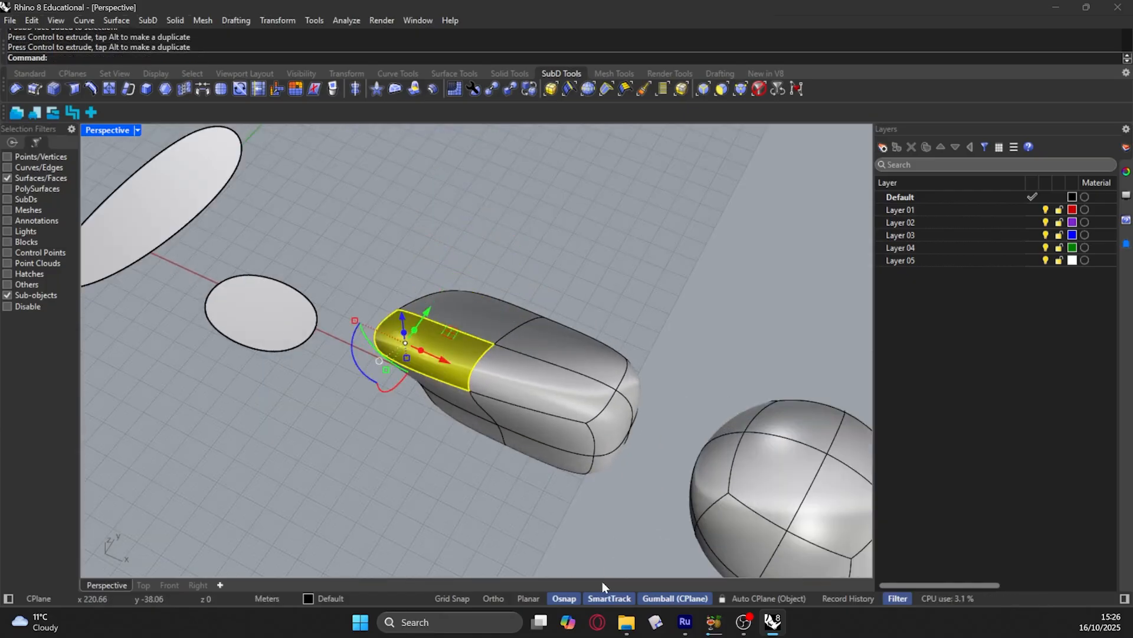
pyautogui.click(569, 260)
# Step: Limit selection to vertices and pull a vertex at the box's plane-side end downward to deform that end
pyautogui.moveTo(568, 259); pyautogui.dragTo(472, 298, button='right')
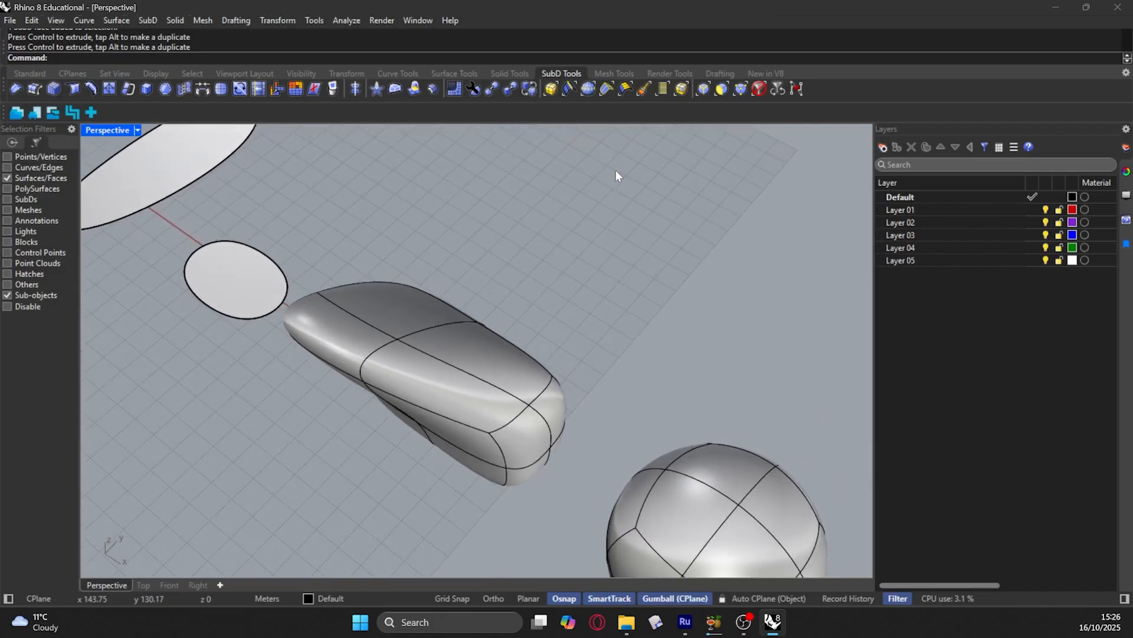
pyautogui.click(740, 88)
pyautogui.moveTo(395, 228); pyautogui.dragTo(335, 247, button='right')
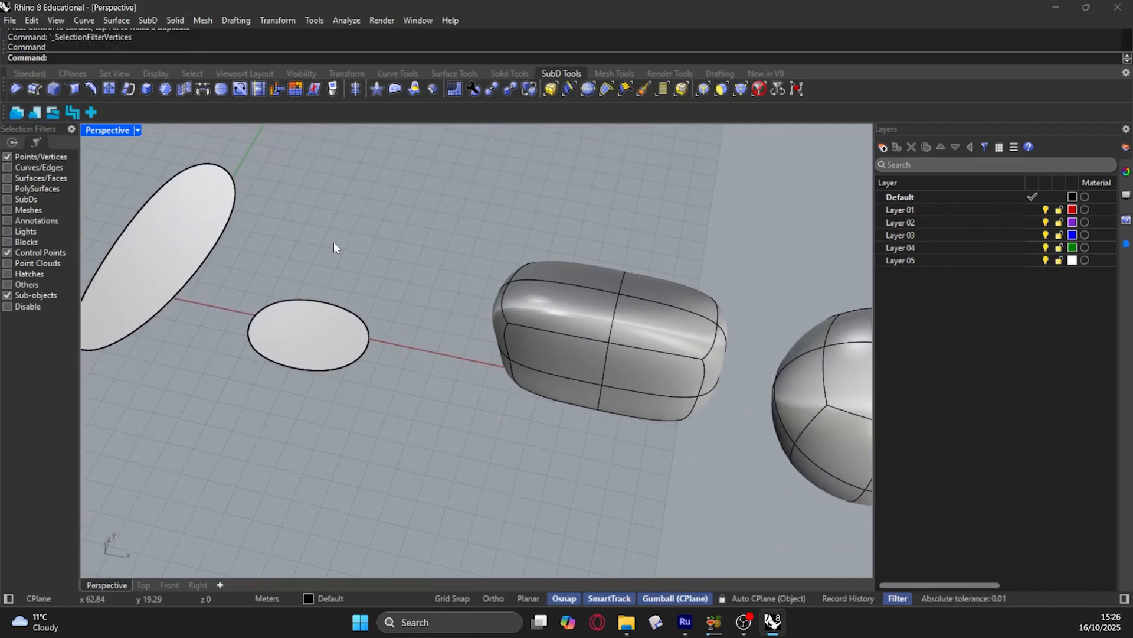
pyautogui.click(509, 324)
pyautogui.moveTo(512, 289); pyautogui.dragTo(493, 350)
pyautogui.moveTo(529, 399); pyautogui.dragTo(512, 417)
pyautogui.scroll(-8, 363, 420)
pyautogui.click(496, 300)
# Step: With edge-only selection, extrude the elongated five-cornered face's far edge outward along the Y axis twice
pyautogui.moveTo(496, 306); pyautogui.dragTo(434, 345, button='right')
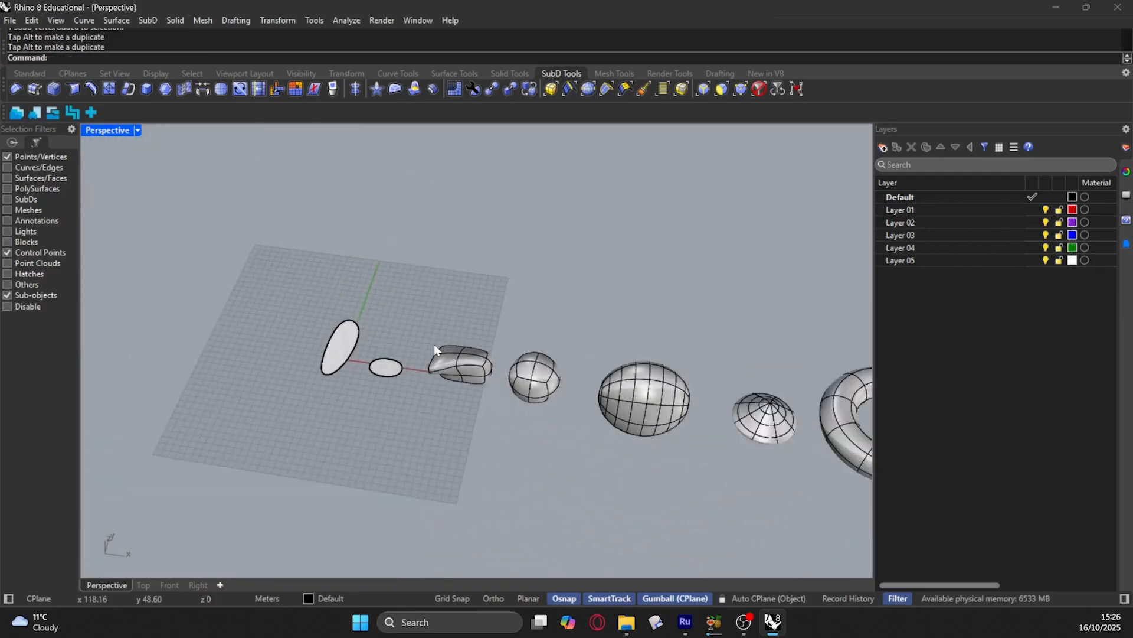
pyautogui.scroll(10, 366, 360)
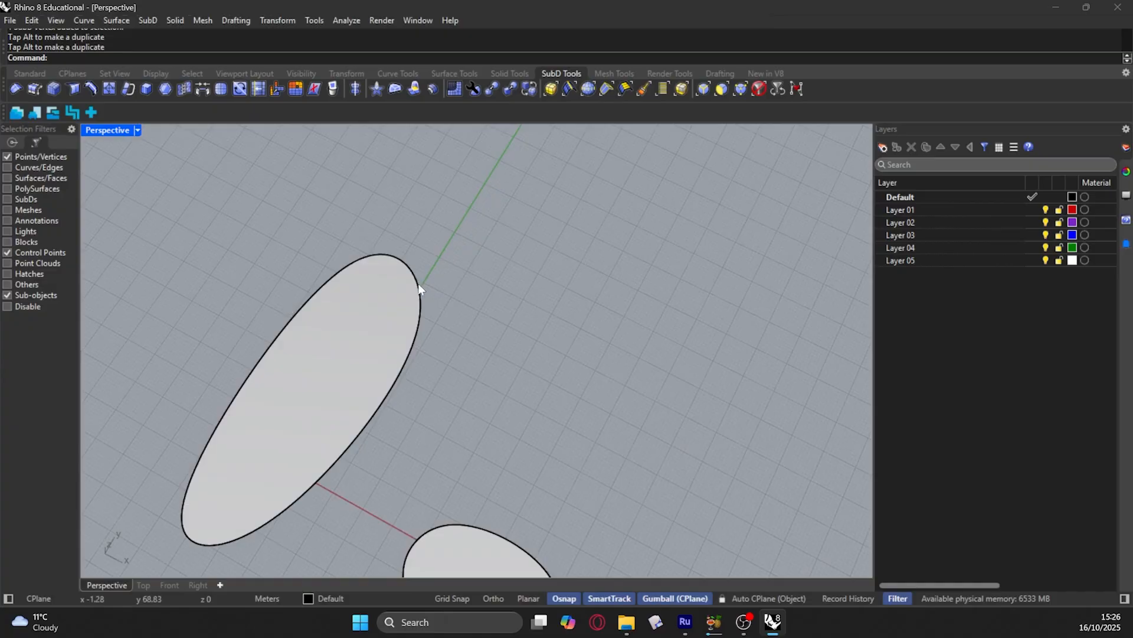
pyautogui.moveTo(424, 292)
pyautogui.mouseDown(button='right')
pyautogui.moveTo(397, 283)
pyautogui.moveTo(407, 288)
pyautogui.mouseUp(button='right')
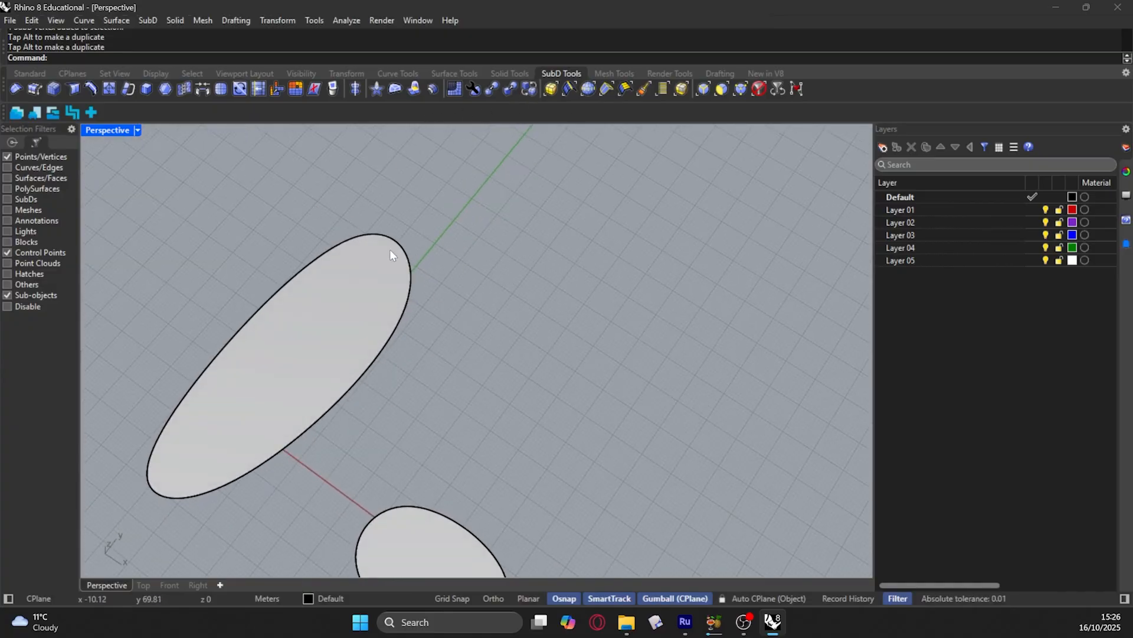
pyautogui.click(704, 89)
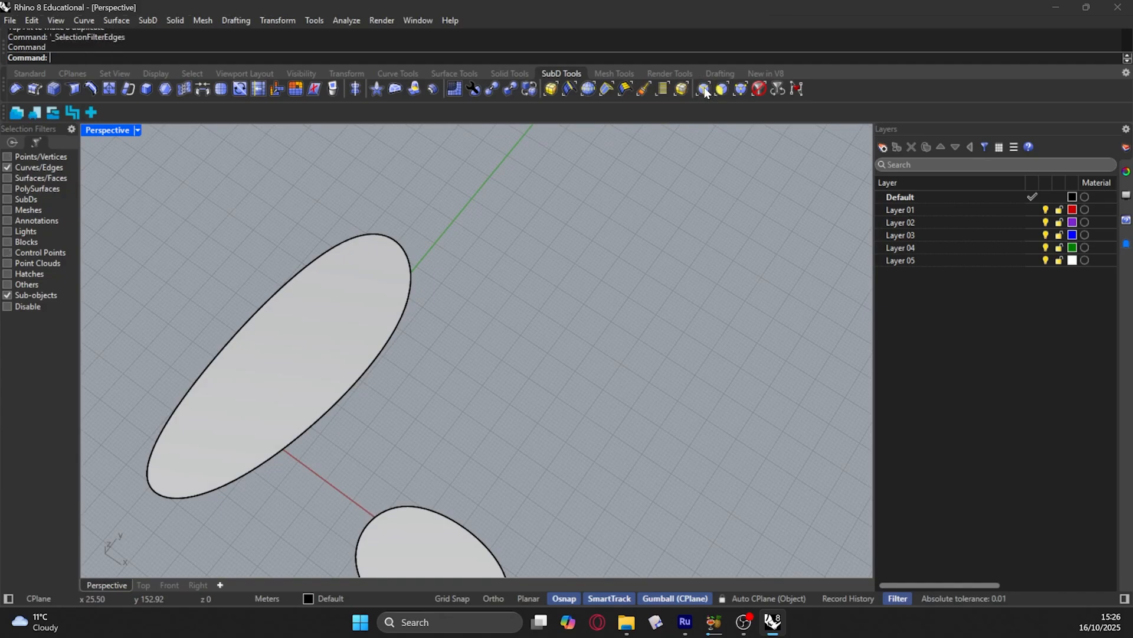
pyautogui.click(379, 239)
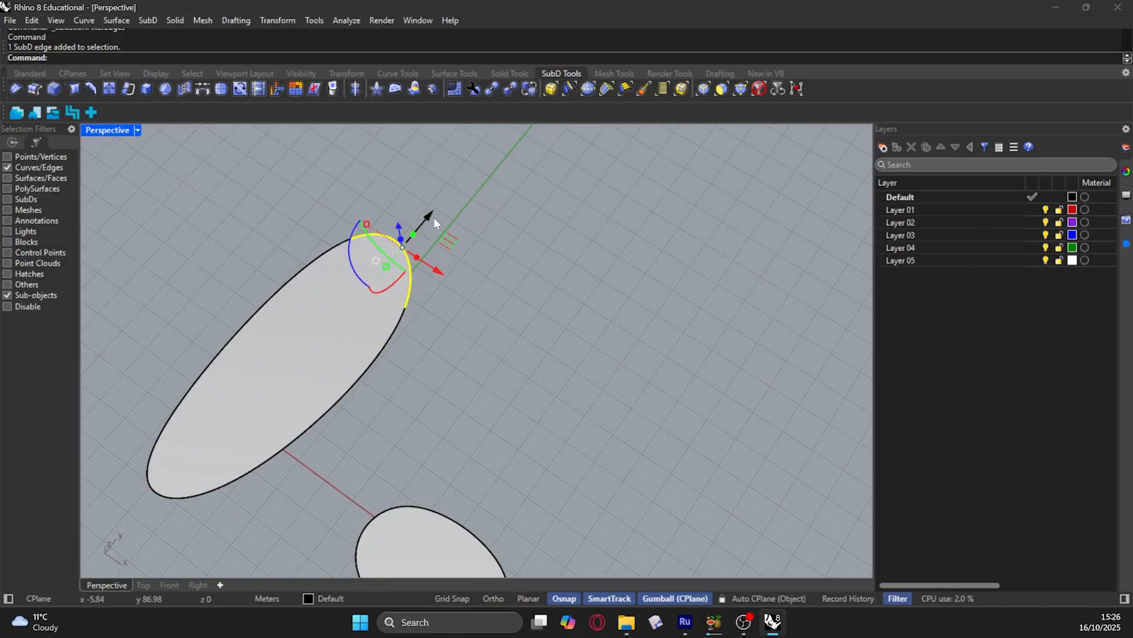
pyautogui.keyDown('shift'); pyautogui.moveTo(431, 216); pyautogui.dragTo(493, 330); pyautogui.keyUp('shift')
pyautogui.scroll(-2, 467, 261)
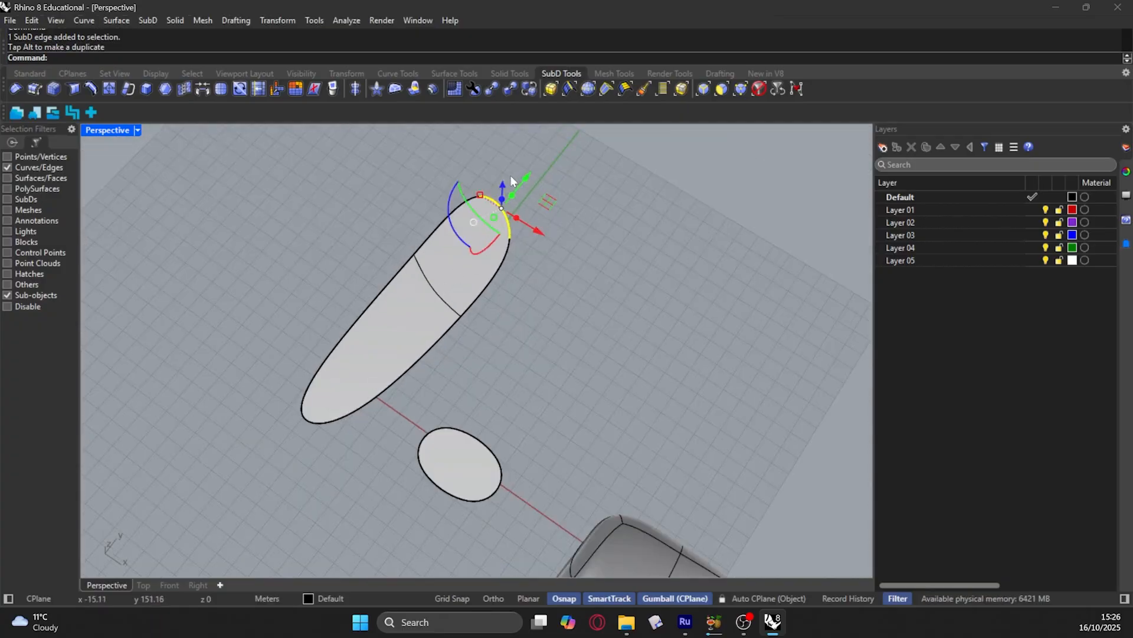
pyautogui.moveTo(526, 184); pyautogui.dragTo(611, 121)
pyautogui.scroll(-5, 576, 306)
pyautogui.scroll(5, 622, 242)
# Step: Preview the extended SubD shape in Rendered display, return the viewport to Shaded, and clear the edge selection
pyautogui.middleClick(611, 318)
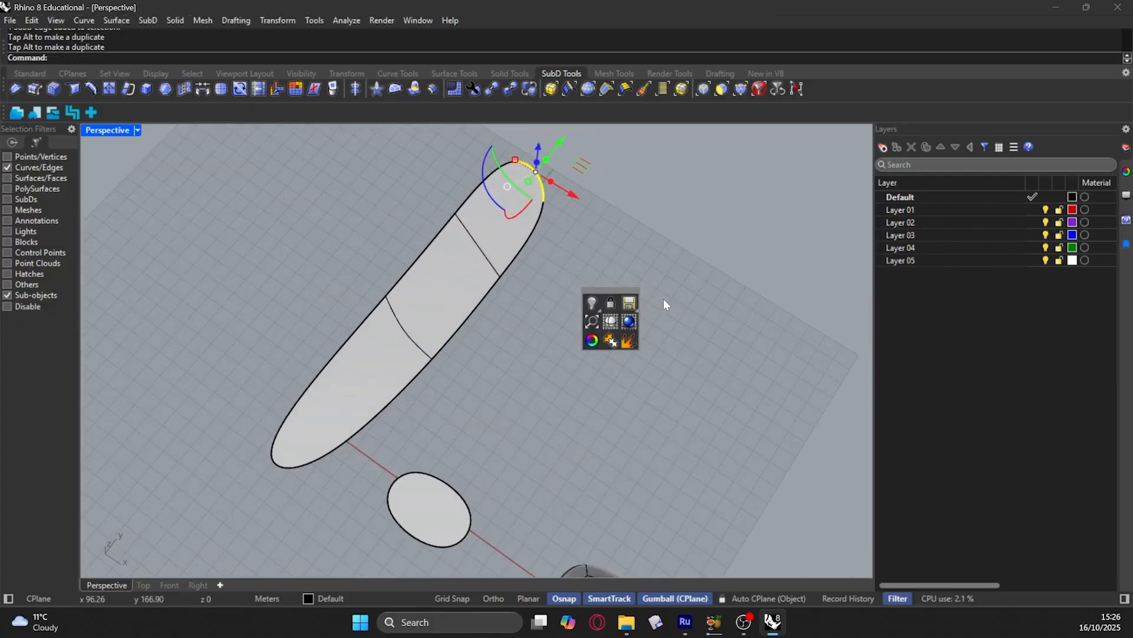
pyautogui.moveTo(550, 328); pyautogui.dragTo(497, 339, button='right')
pyautogui.scroll(-3, 497, 339)
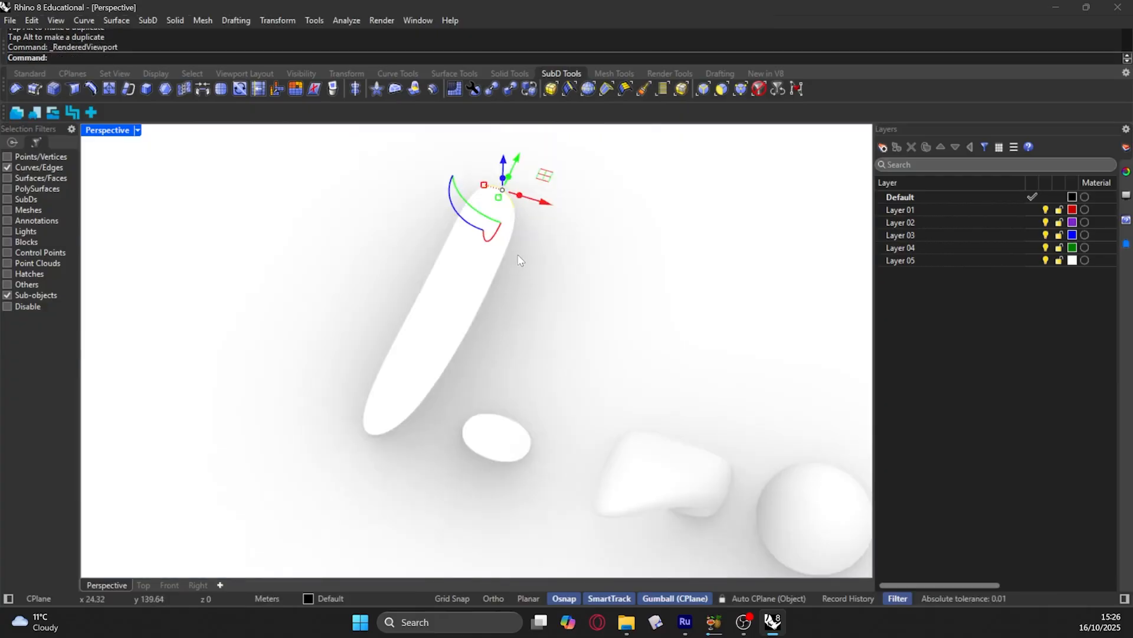
pyautogui.scroll(3, 520, 260)
pyautogui.rightClick(106, 137)
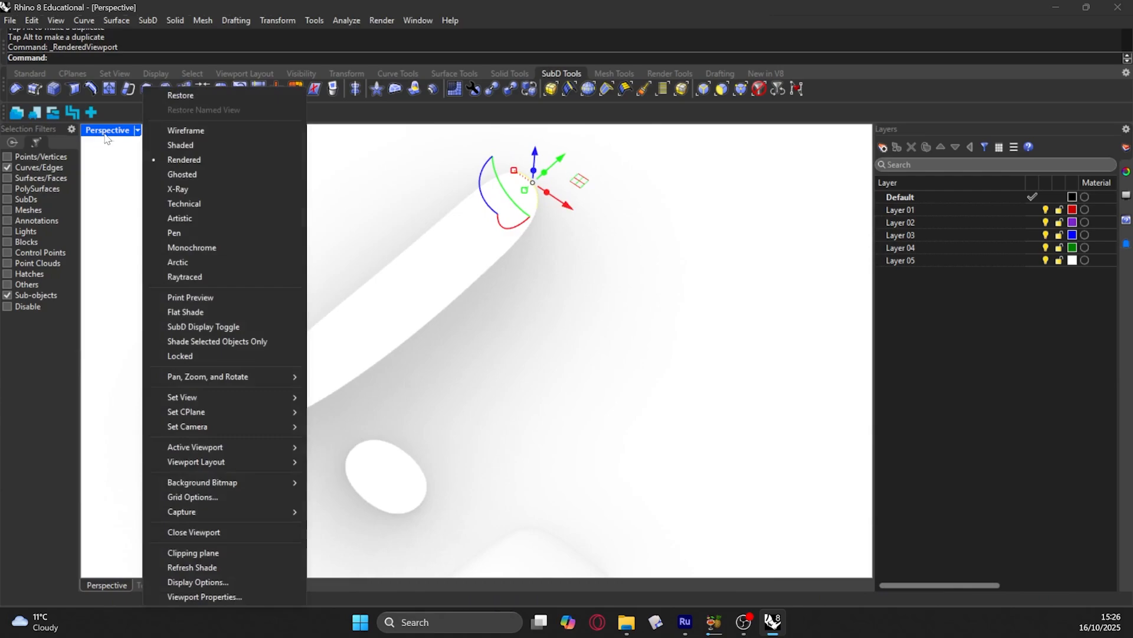
pyautogui.click(173, 146)
pyautogui.scroll(-3, 392, 324)
pyautogui.press('Escape')
pyautogui.scroll(5, 428, 226)
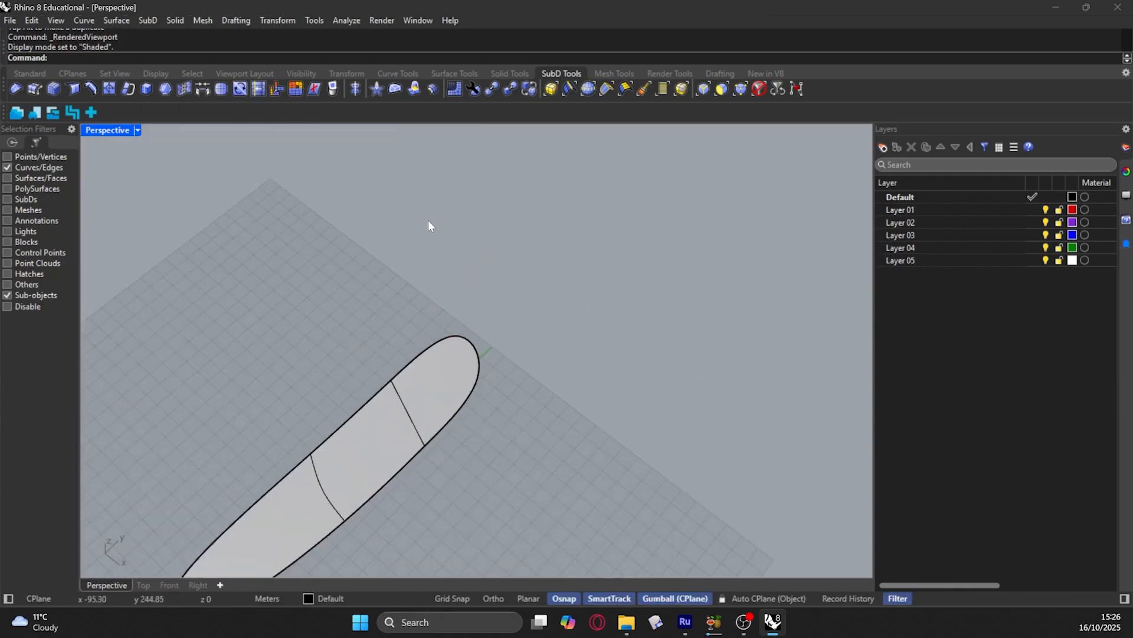
pyautogui.scroll(-3, 427, 222)
pyautogui.scroll(3, 411, 252)
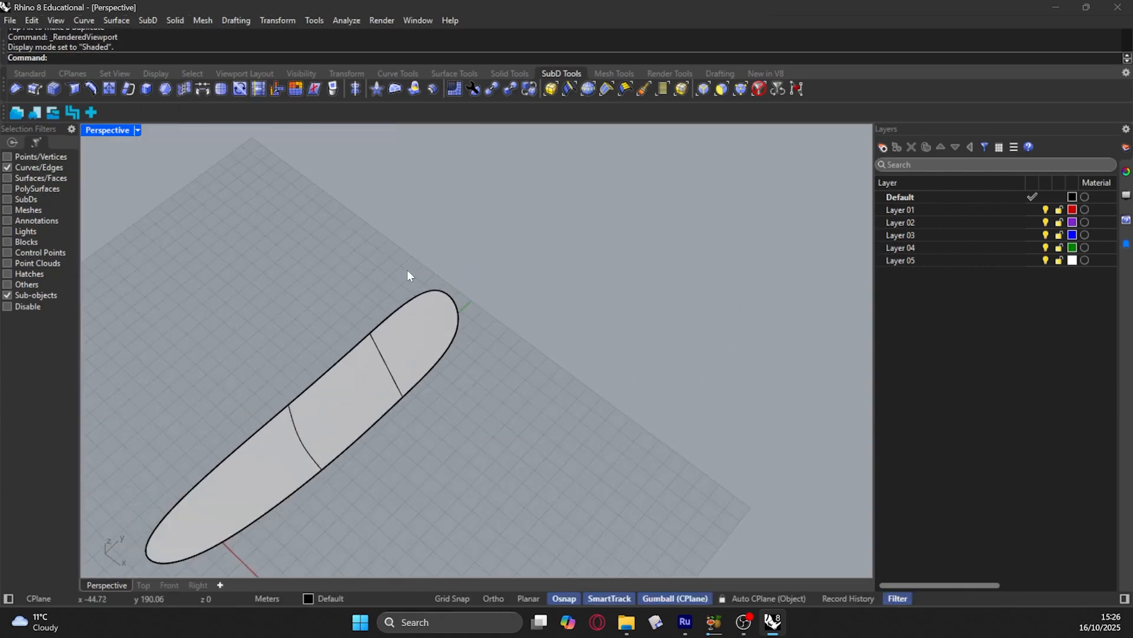
# Step: Extrude the far end edge of the elongated face upward with the Extrude SubD command in the N direction
pyautogui.click(448, 289)
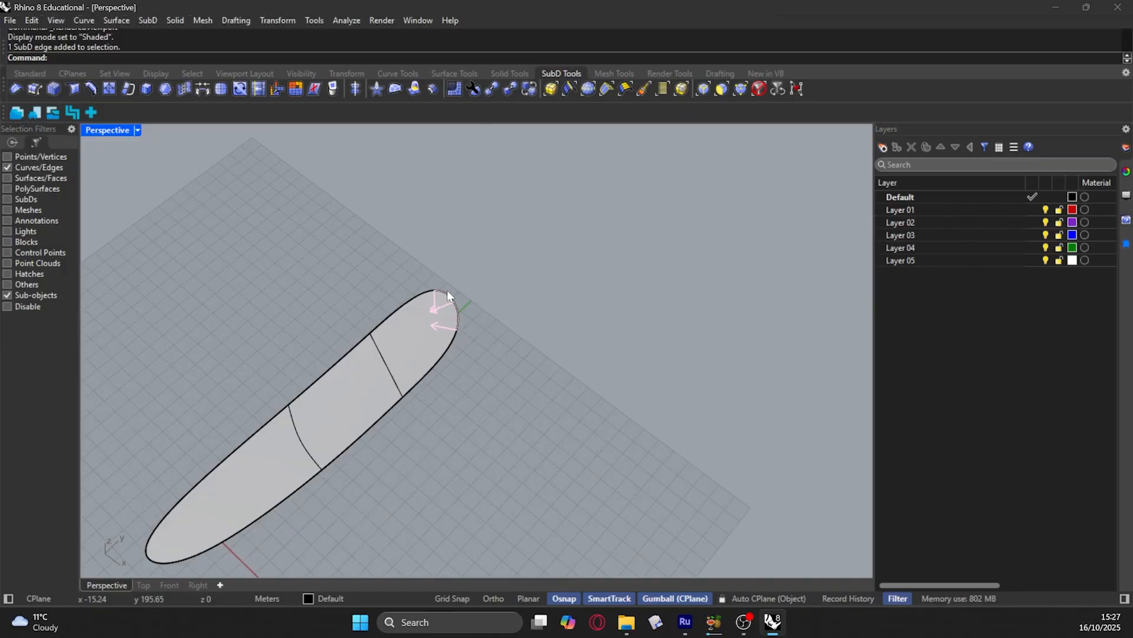
pyautogui.click(415, 90)
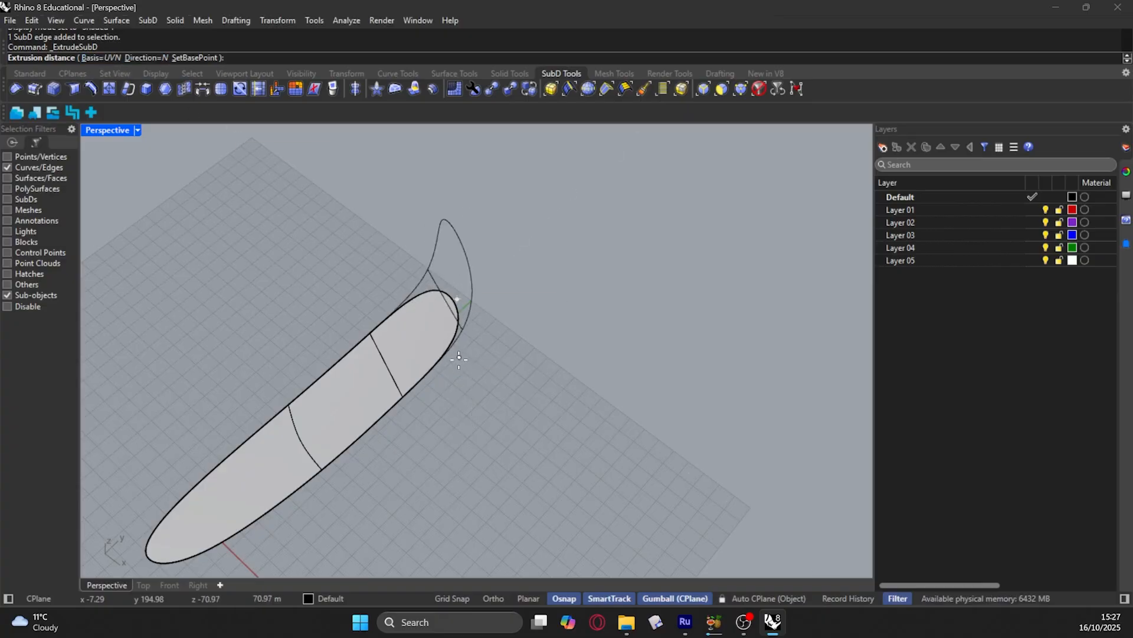
pyautogui.click(494, 390)
pyautogui.scroll(-3, 501, 376)
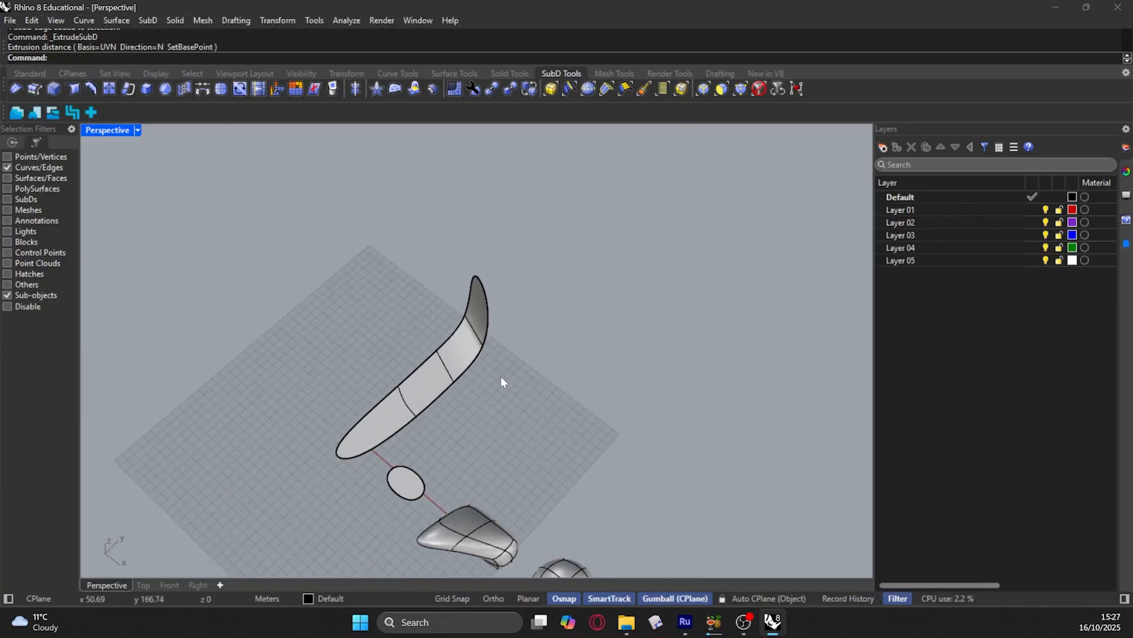
# Step: Extrude the upright face's side edge outward along the positive X axis to form a wide flap
pyautogui.moveTo(502, 381); pyautogui.dragTo(593, 296, button='right')
pyautogui.click(503, 230)
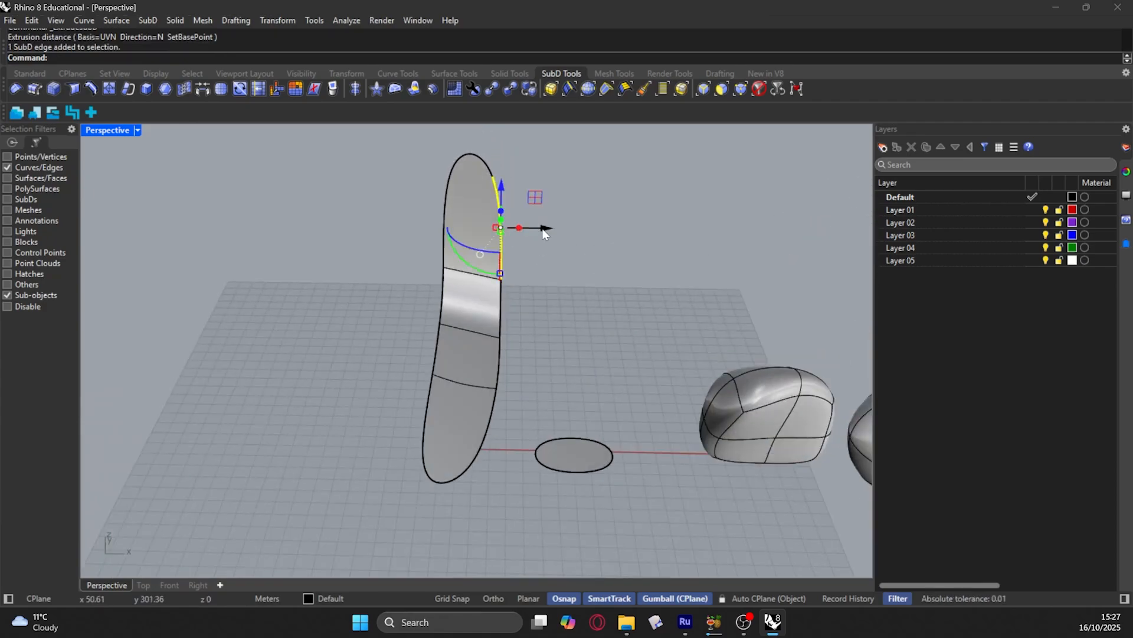
pyautogui.keyDown('ctrl'); pyautogui.moveTo(545, 233); pyautogui.dragTo(746, 257); pyautogui.keyUp('ctrl')
# Step: Extrude the opposite side edge of the flat strip outward with Extrude SubD, setting the direction to V
pyautogui.moveTo(516, 359); pyautogui.dragTo(547, 377, button='right')
pyautogui.click(468, 385)
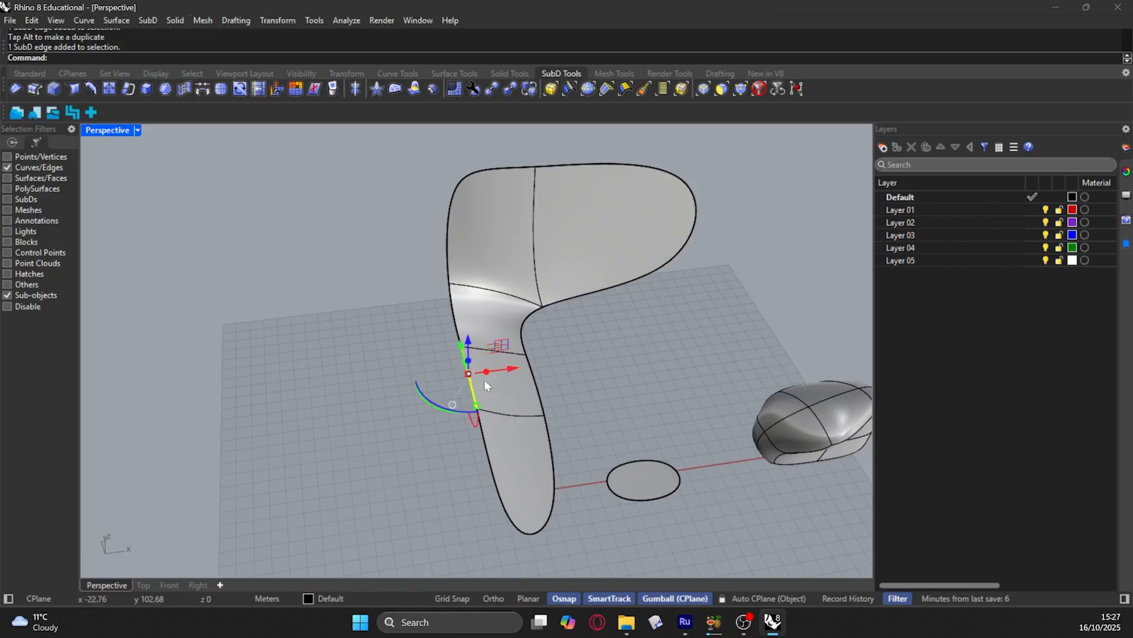
pyautogui.click(414, 89)
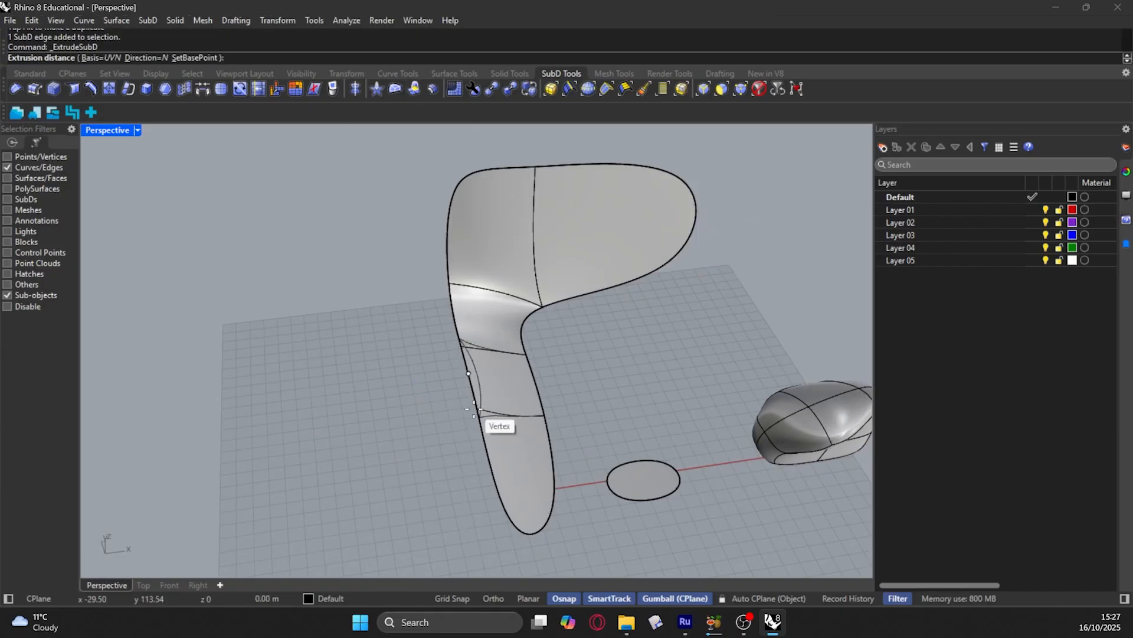
pyautogui.click(145, 58)
pyautogui.click(88, 58)
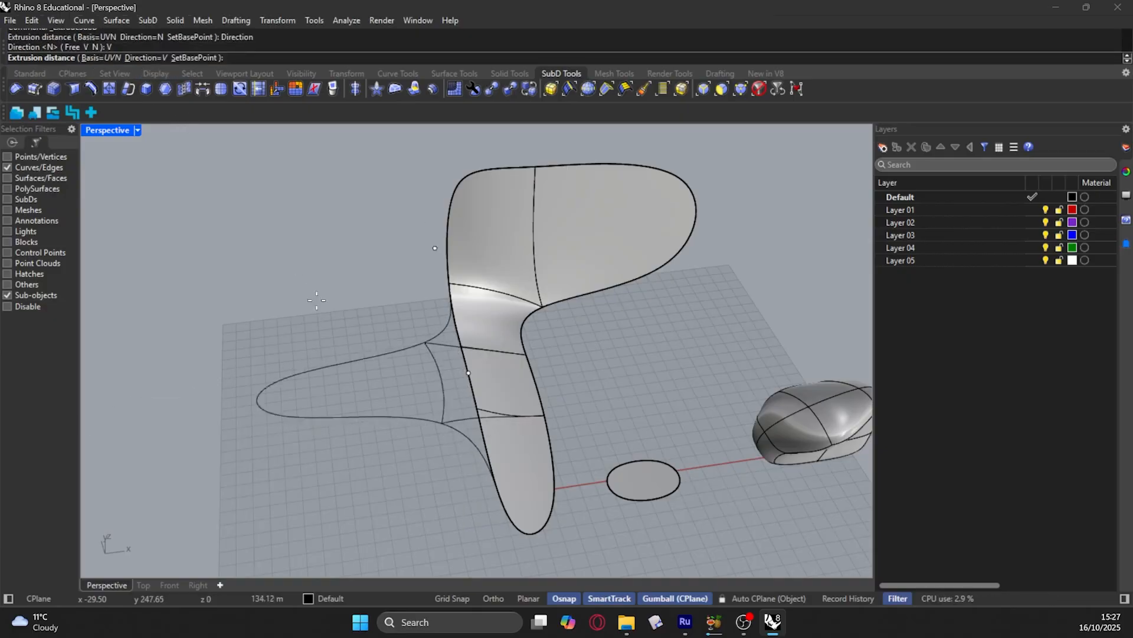
pyautogui.click(374, 307)
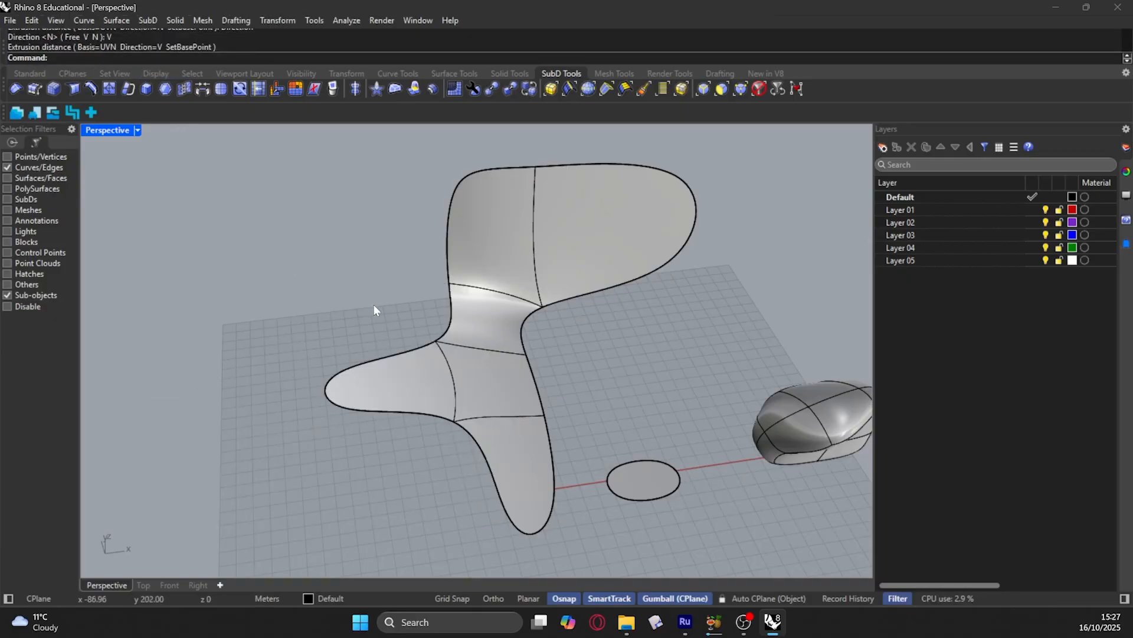
# Step: With face-only selection, extrude the box's top face on the sphere side outward along N using Extrude SubD
pyautogui.scroll(-5, 413, 319)
pyautogui.moveTo(413, 319); pyautogui.dragTo(415, 367, button='right')
pyautogui.scroll(3, 415, 369)
pyautogui.scroll(-5, 326, 309)
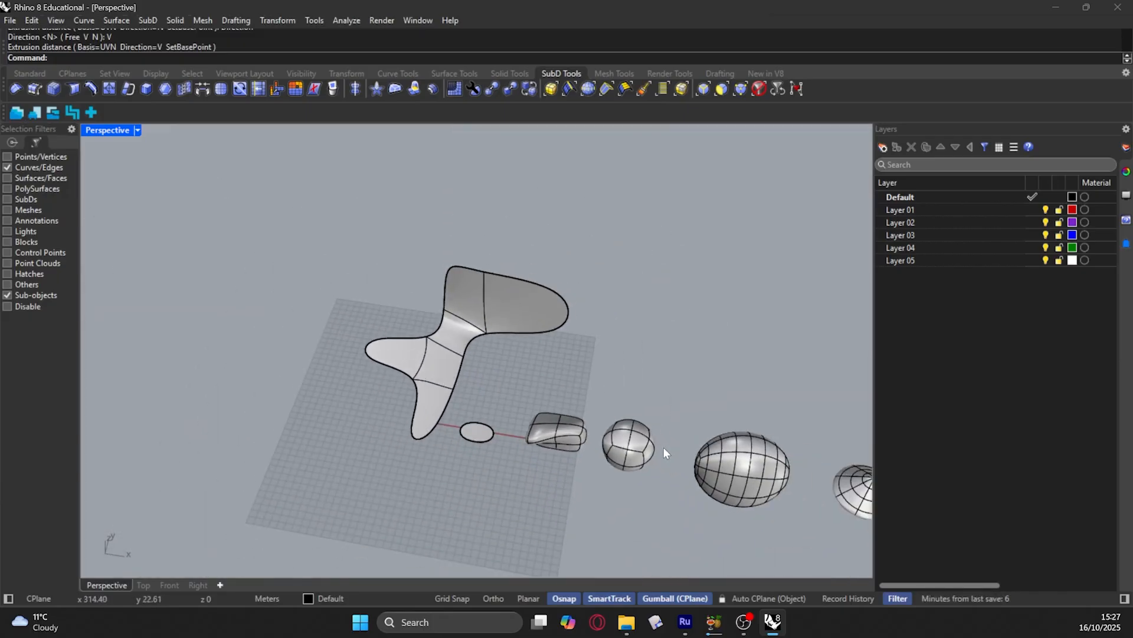
pyautogui.scroll(4, 664, 447)
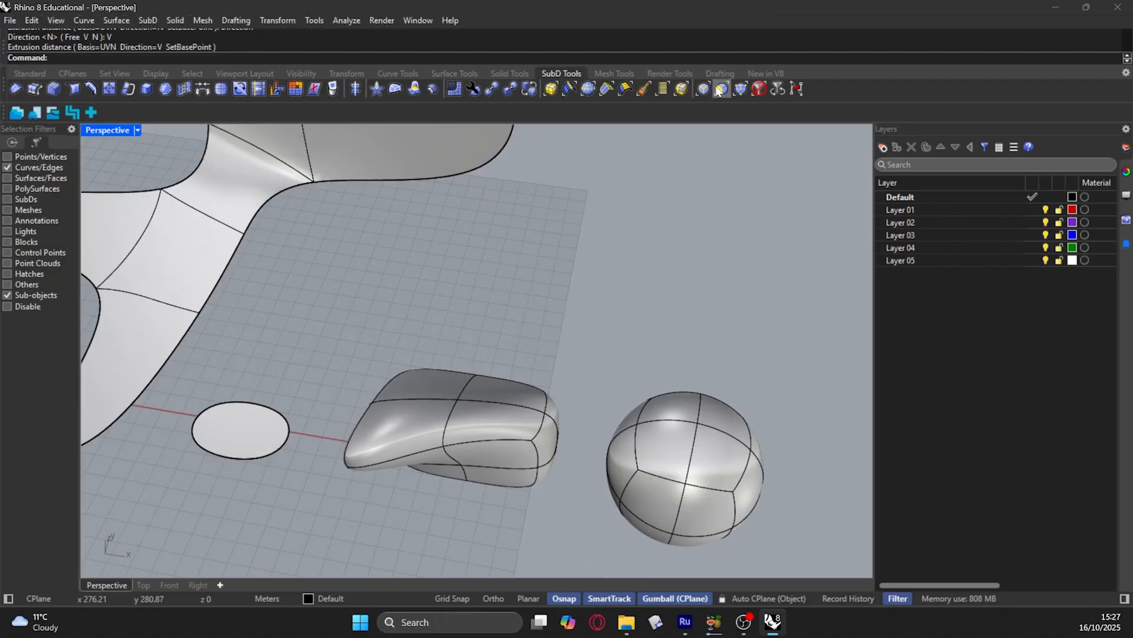
pyautogui.click(721, 89)
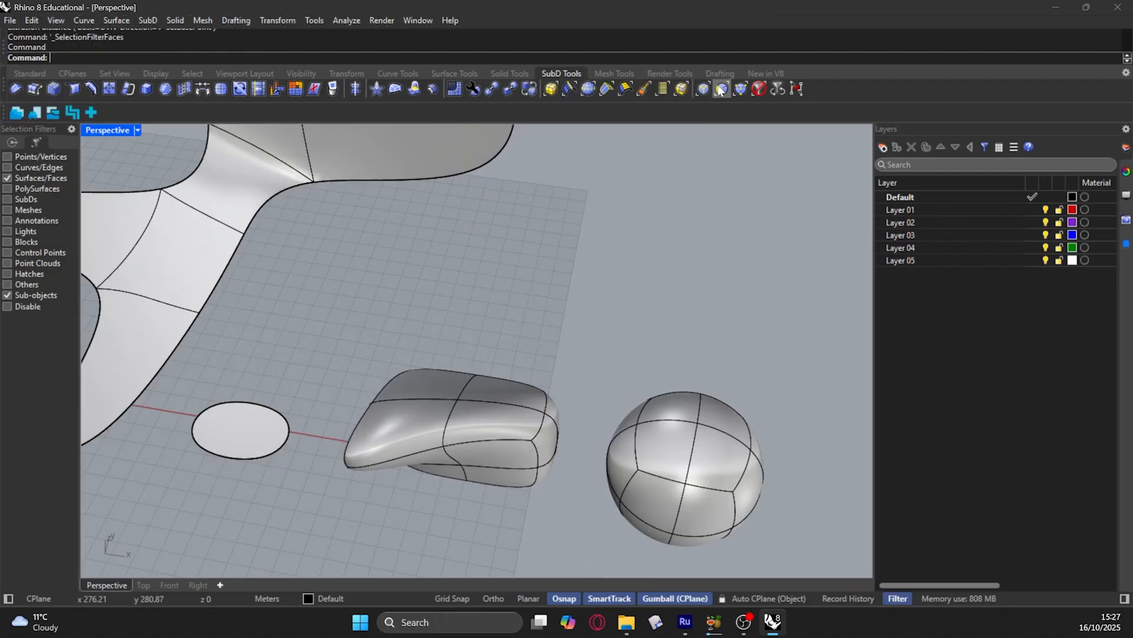
pyautogui.click(508, 394)
pyautogui.click(415, 86)
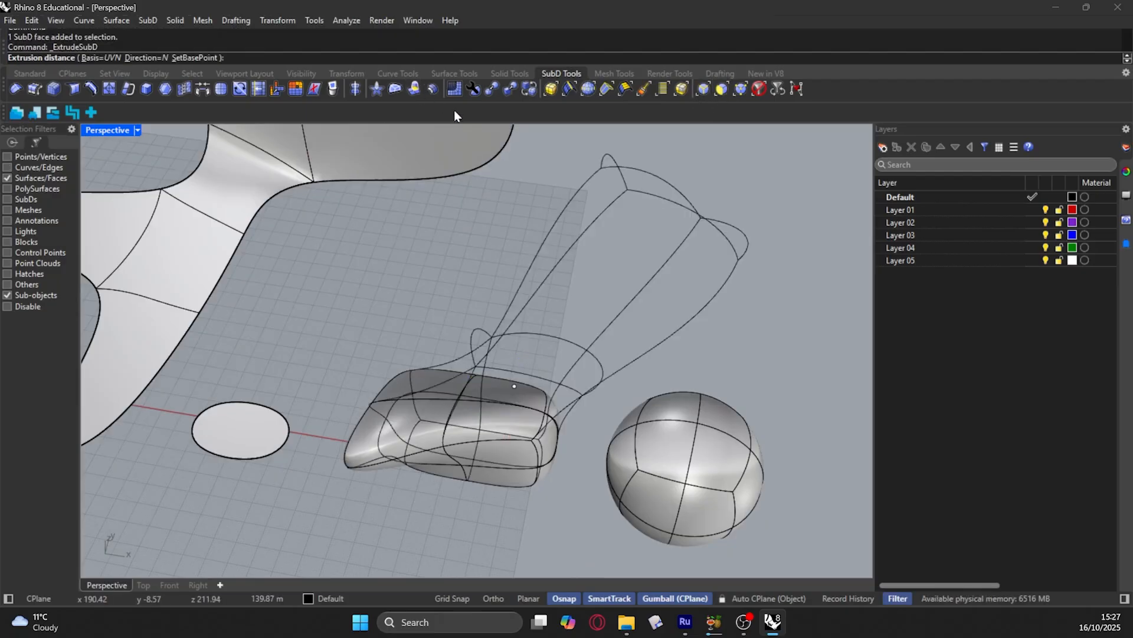
pyautogui.click(616, 339)
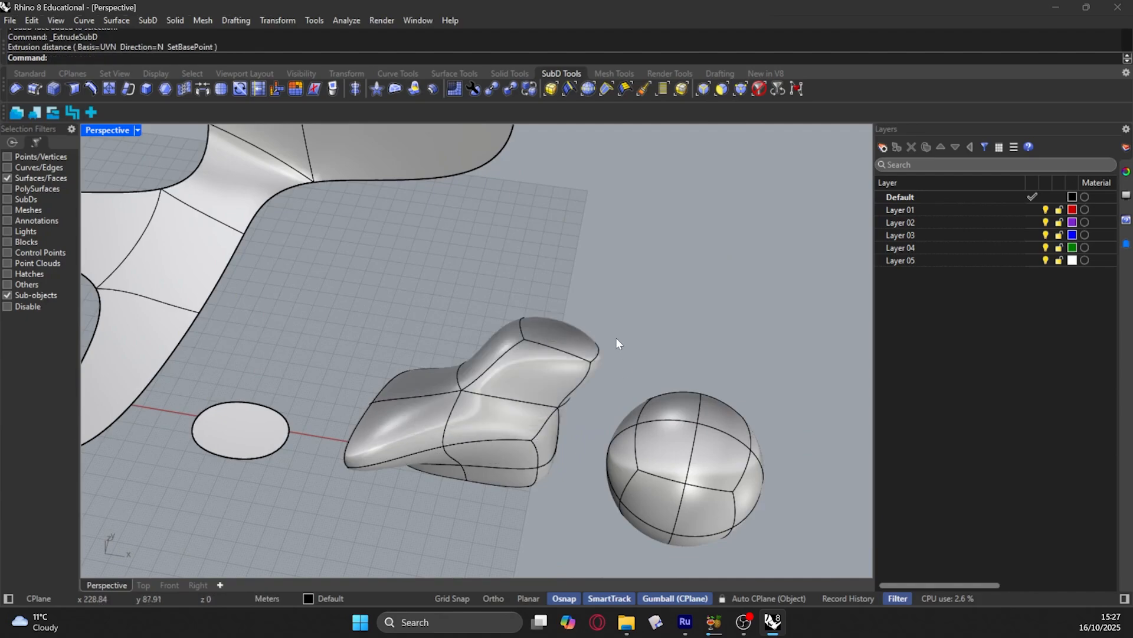
# Step: Extrude the end face of the box's raised arm outward again along N with Extrude SubD
pyautogui.moveTo(616, 337); pyautogui.dragTo(339, 288, button='right')
pyautogui.click(381, 308)
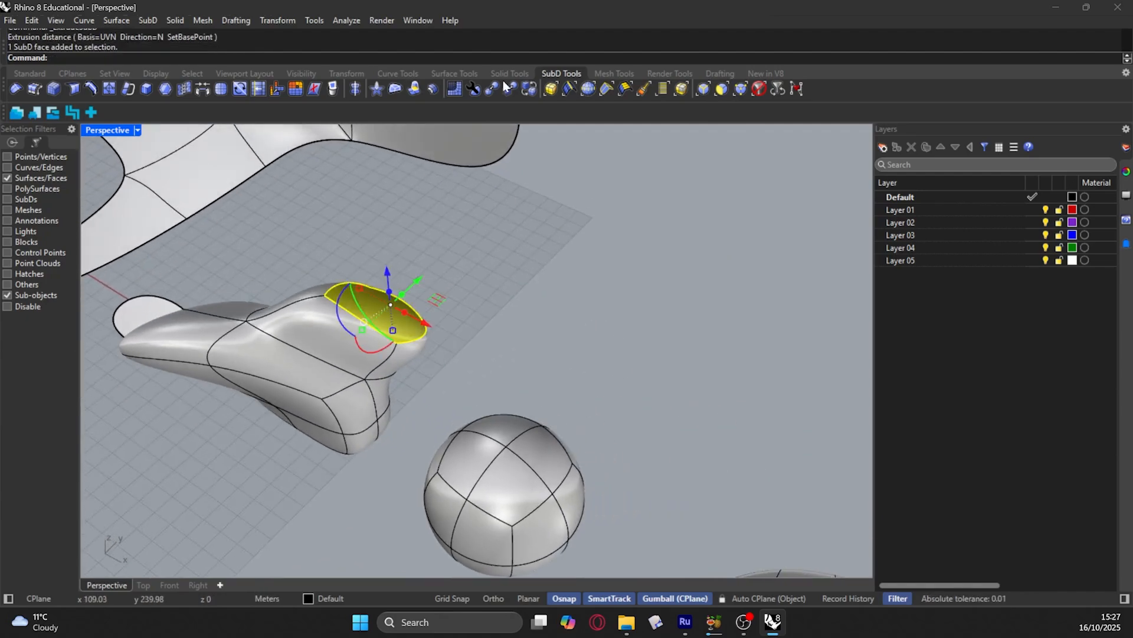
pyautogui.click(416, 89)
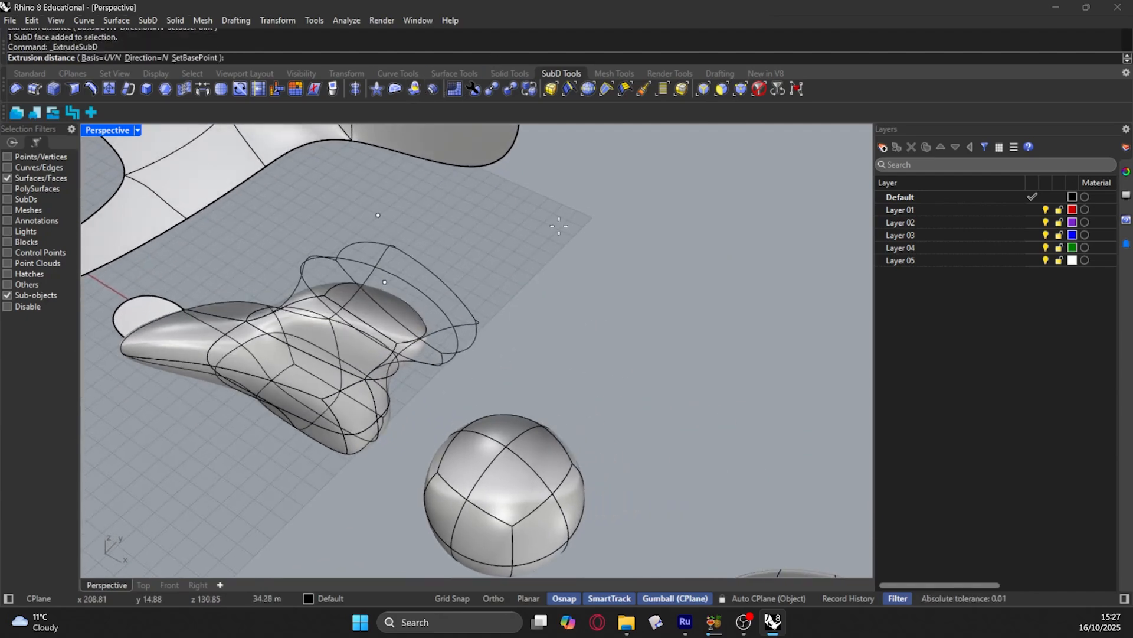
pyautogui.click(439, 263)
# Step: Extrude a side face of the ellipsoid outward in successive segments along the negative Y axis to form a long arm
pyautogui.moveTo(439, 263); pyautogui.dragTo(520, 388, button='right')
pyautogui.click(661, 331)
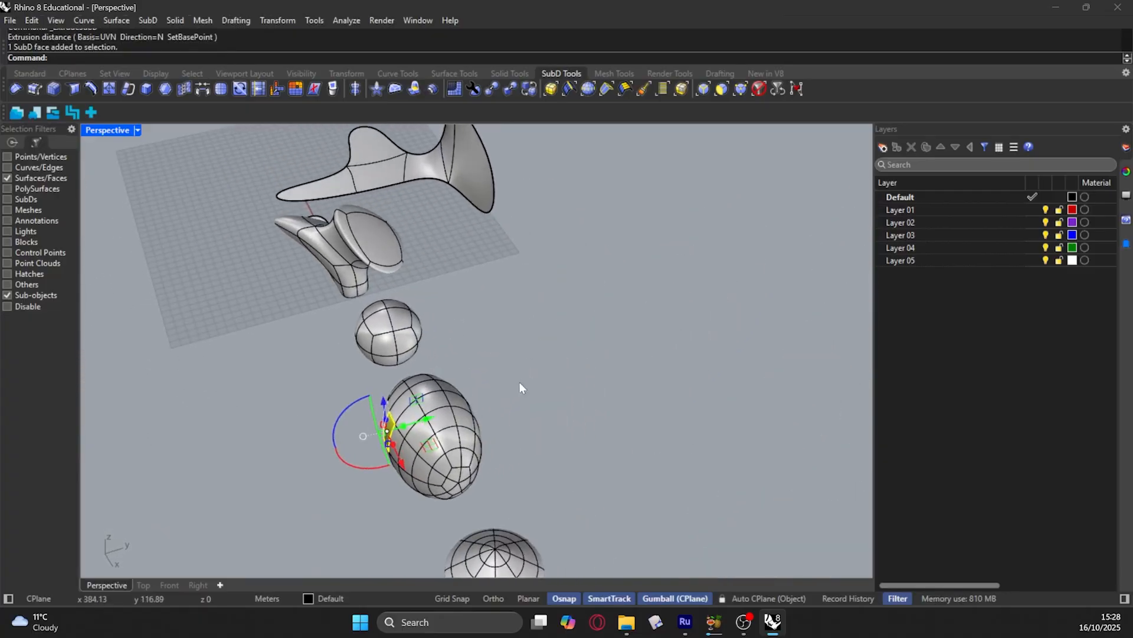
pyautogui.scroll(5, 371, 516)
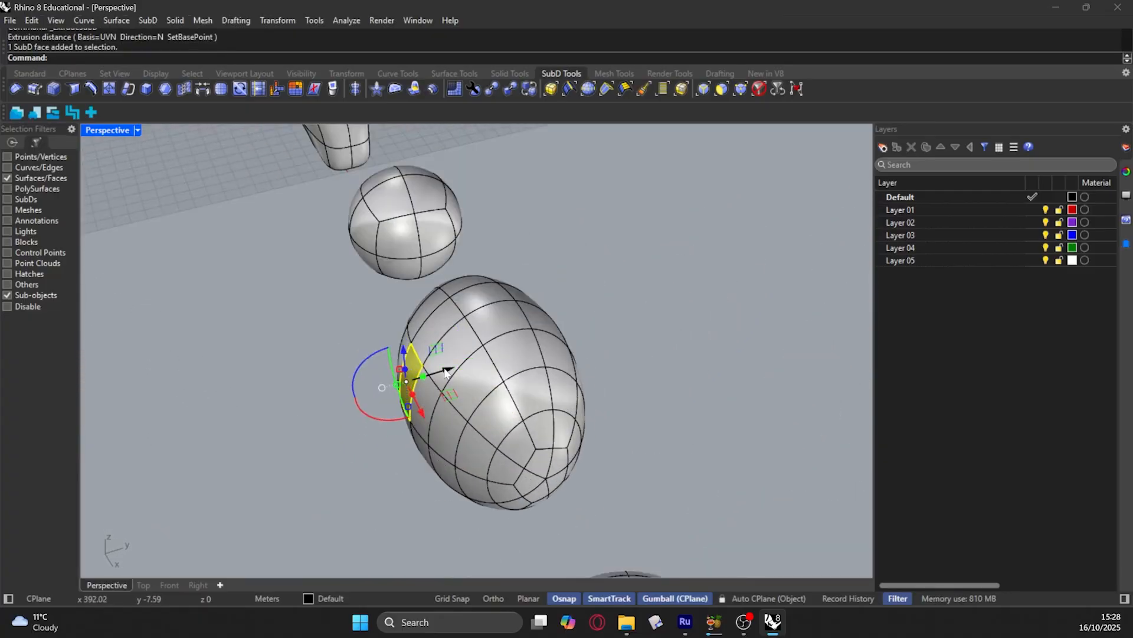
pyautogui.keyDown('ctrl'); pyautogui.moveTo(447, 371); pyautogui.dragTo(254, 428); pyautogui.keyUp('ctrl')
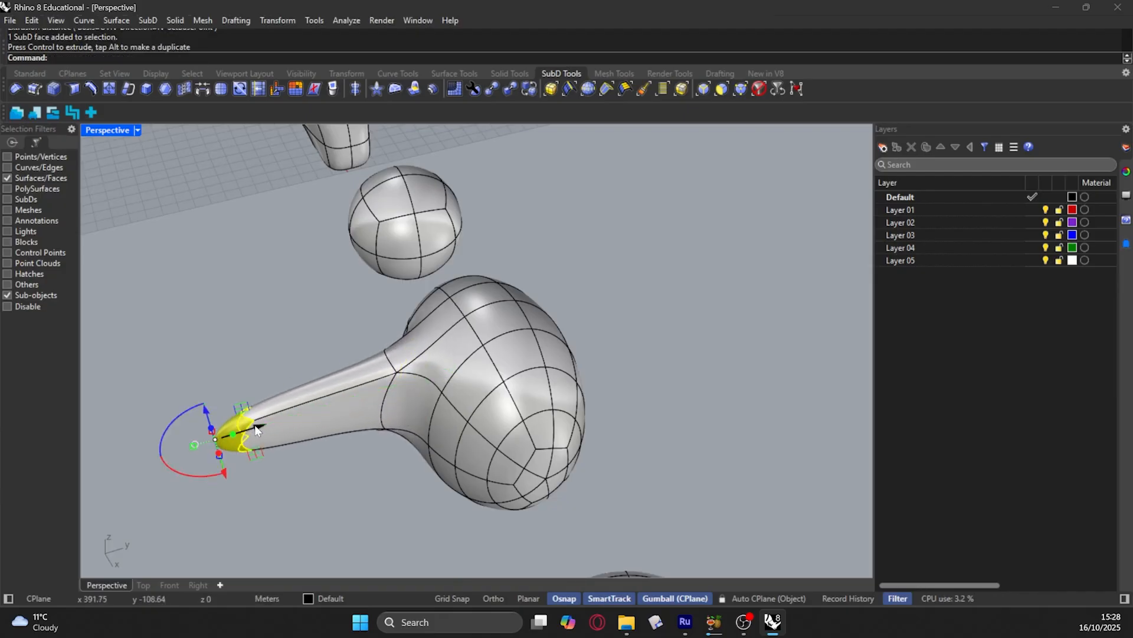
pyautogui.scroll(-3, 518, 401)
pyautogui.keyDown('ctrl'); pyautogui.moveTo(455, 401); pyautogui.dragTo(341, 425); pyautogui.keyUp('ctrl')
pyautogui.scroll(-8, 581, 286)
pyautogui.moveTo(470, 405); pyautogui.dragTo(582, 430, button='right')
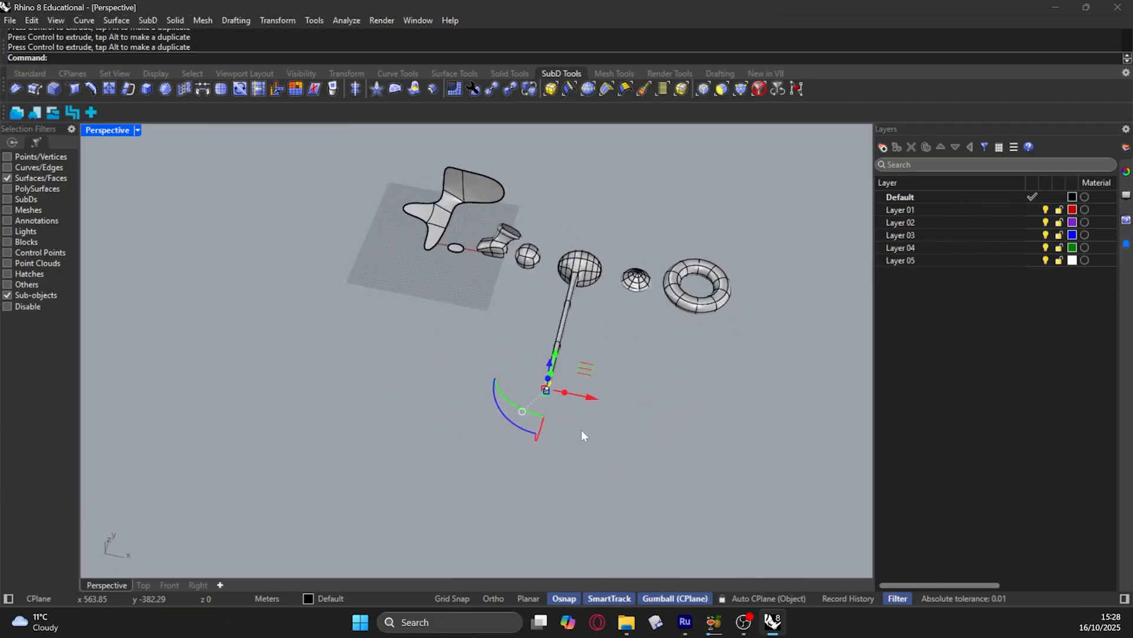
# Step: Pull the end face of the ellipsoid's arm along the negative X axis to bend it, and undo all of the arm's extrusions
pyautogui.scroll(4, 578, 381)
pyautogui.moveTo(581, 409); pyautogui.dragTo(371, 439)
pyautogui.scroll(3, 487, 396)
pyautogui.scroll(-5, 496, 386)
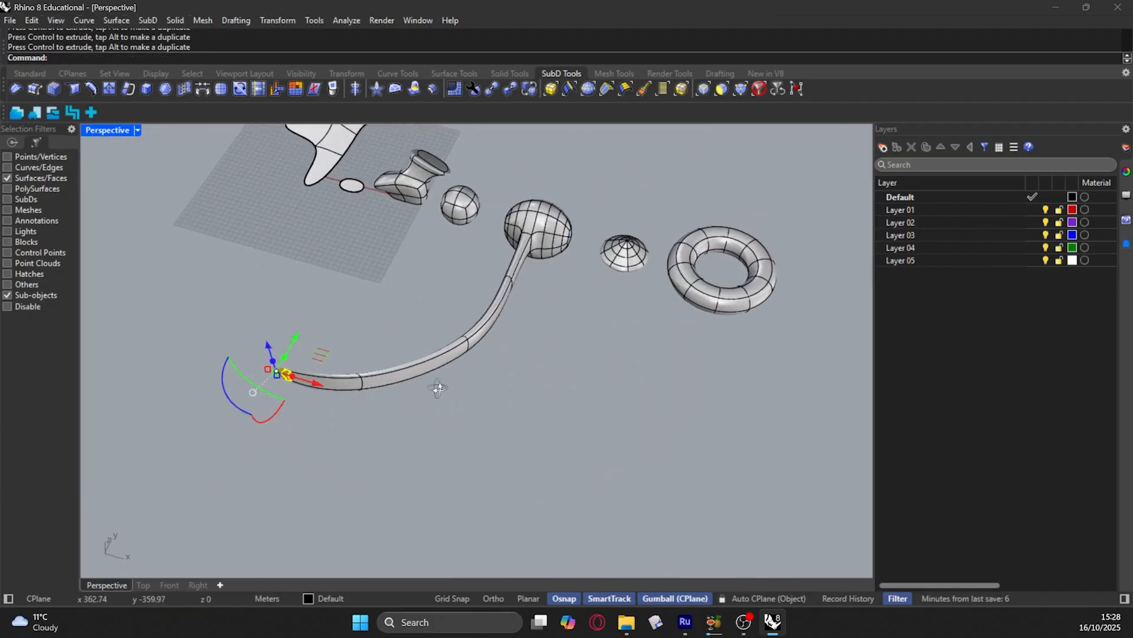
pyautogui.hotkey('ctrl', 'z')
pyautogui.hotkey('ctrl', 'z')
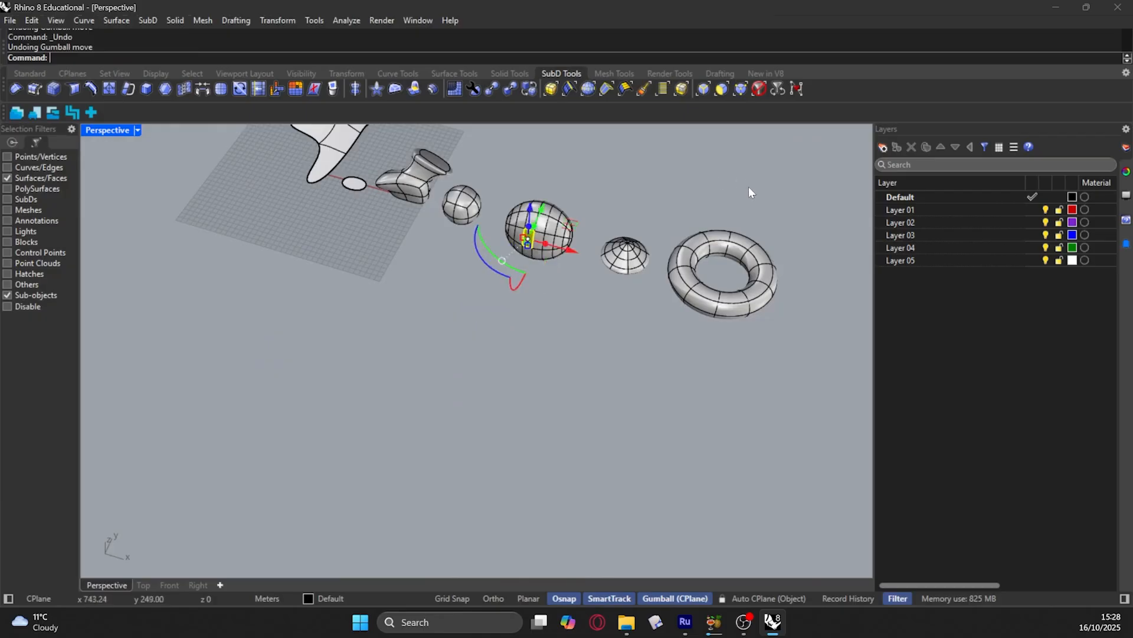
# Step: Select a face on the far upper part of the torus and raise it along the Z axis
pyautogui.scroll(9, 697, 262)
pyautogui.scroll(-7, 434, 265)
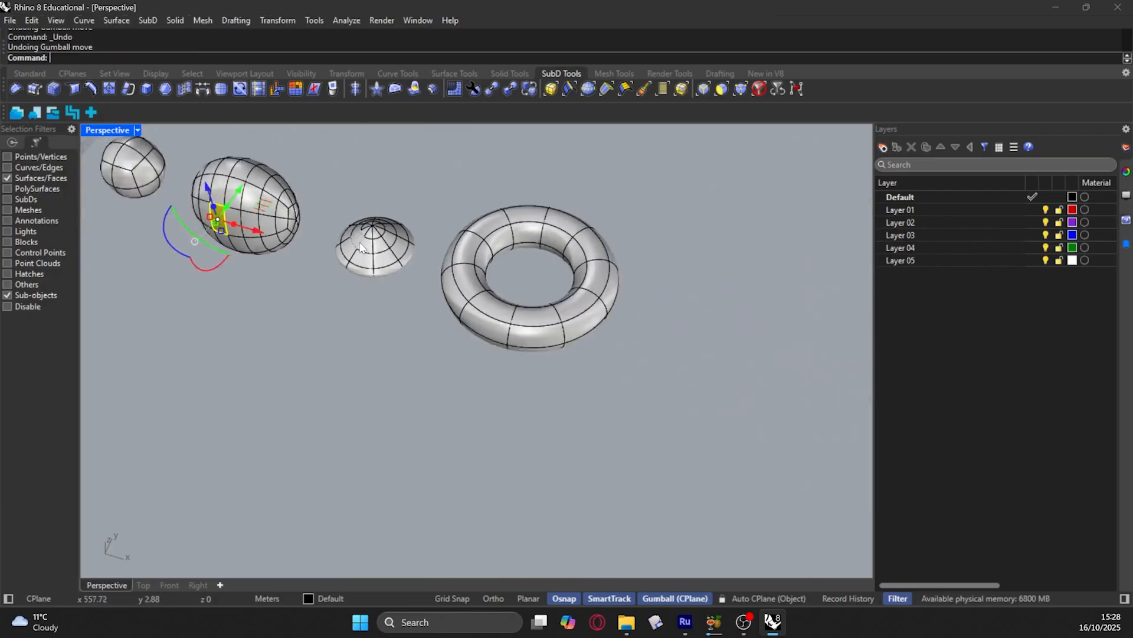
pyautogui.scroll(6, 529, 237)
pyautogui.click(523, 248)
pyautogui.scroll(-5, 526, 271)
pyautogui.scroll(1, 615, 284)
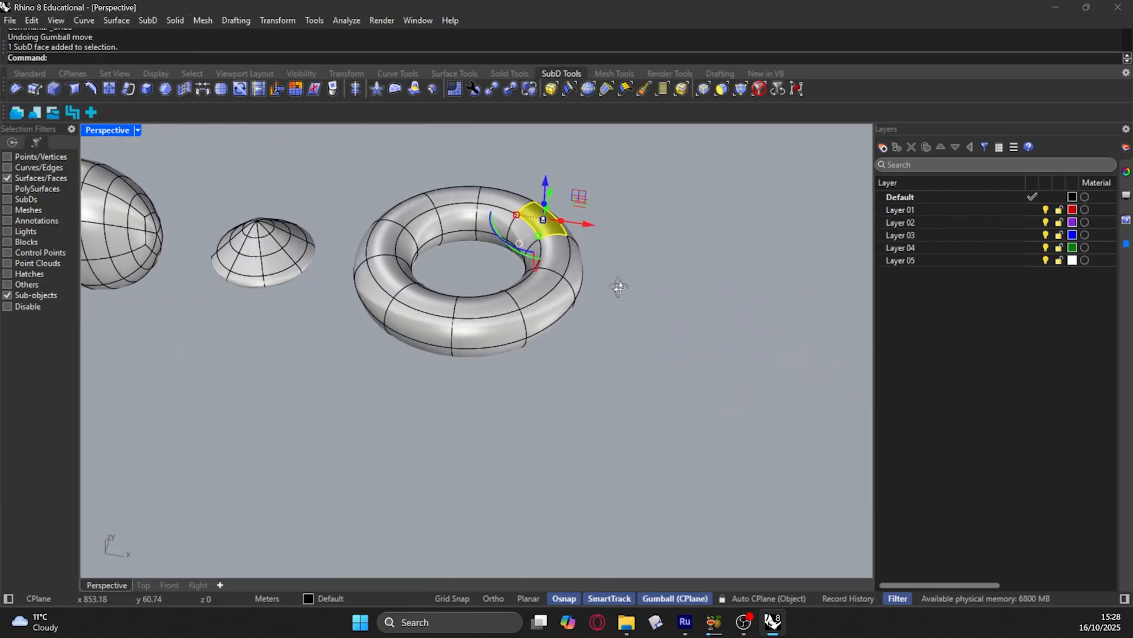
pyautogui.scroll(-1, 547, 204)
pyautogui.moveTo(551, 172); pyautogui.dragTo(556, 129)
pyautogui.scroll(-2, 558, 123)
pyautogui.scroll(-8, 532, 266)
pyautogui.scroll(8, 509, 198)
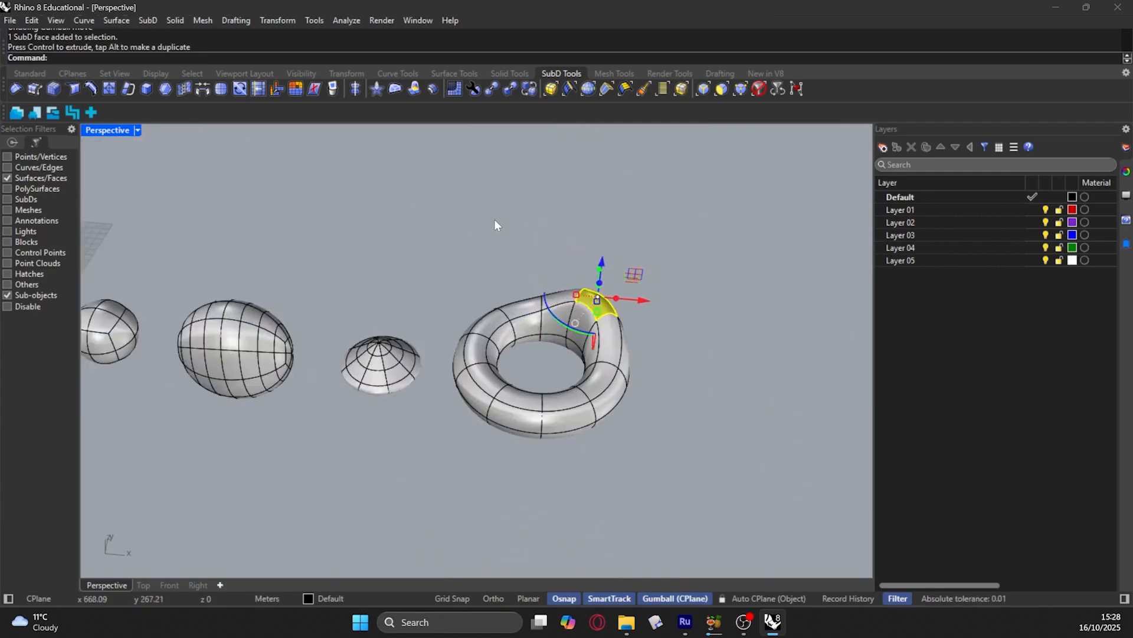
# Step: Raise a torus face on the side nearest the dome well upward along Z and clear the selection
pyautogui.moveTo(494, 220); pyautogui.dragTo(391, 227, button='right')
pyautogui.scroll(5, 371, 338)
pyautogui.click(360, 352)
pyautogui.scroll(-3, 407, 386)
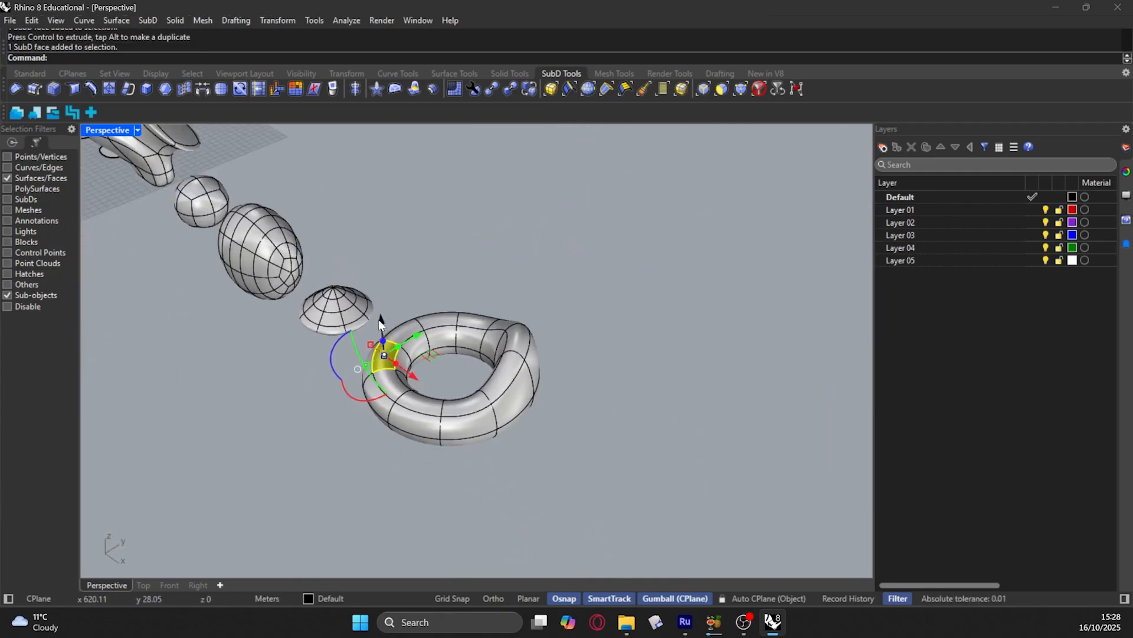
pyautogui.moveTo(381, 323); pyautogui.dragTo(384, 207)
pyautogui.click(714, 215)
pyautogui.moveTo(567, 260); pyautogui.dragTo(384, 203, button='right')
pyautogui.scroll(-4, 747, 305)
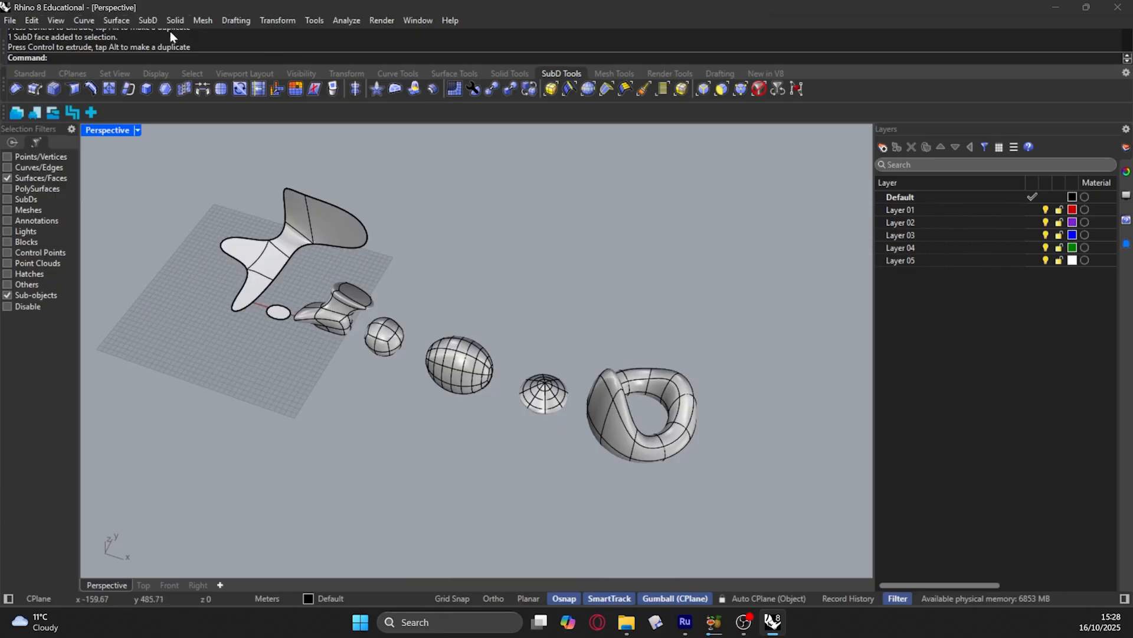
# Step: Look through the available SubD creation and editing commands and compare them with the surface commands
pyautogui.click(154, 19)
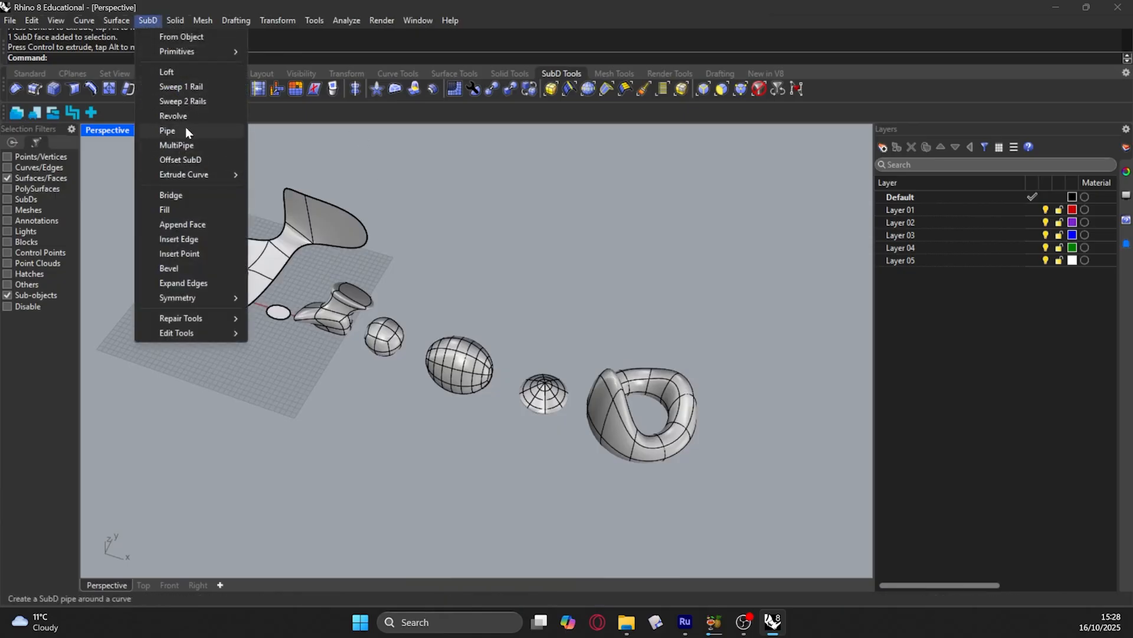
pyautogui.click(688, 294)
pyautogui.scroll(5, 666, 308)
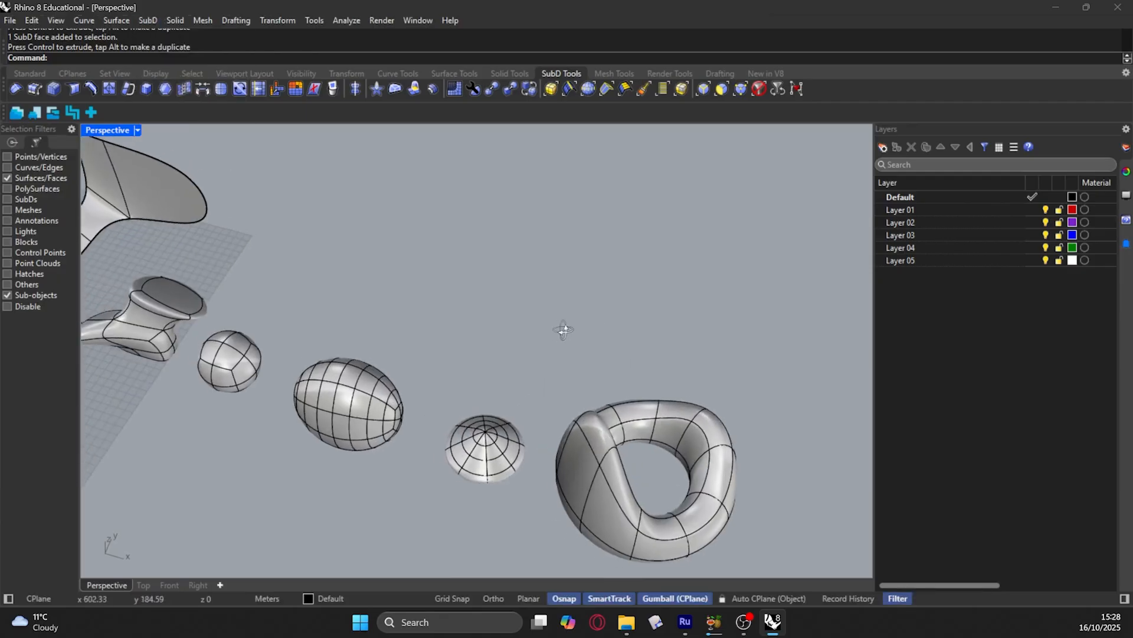
pyautogui.keyDown('shift'); pyautogui.moveTo(369, 316); pyautogui.dragTo(486, 306, button='right'); pyautogui.keyUp('shift')
pyautogui.moveTo(387, 293); pyautogui.dragTo(405, 303, button='right')
pyautogui.scroll(5, 534, 194)
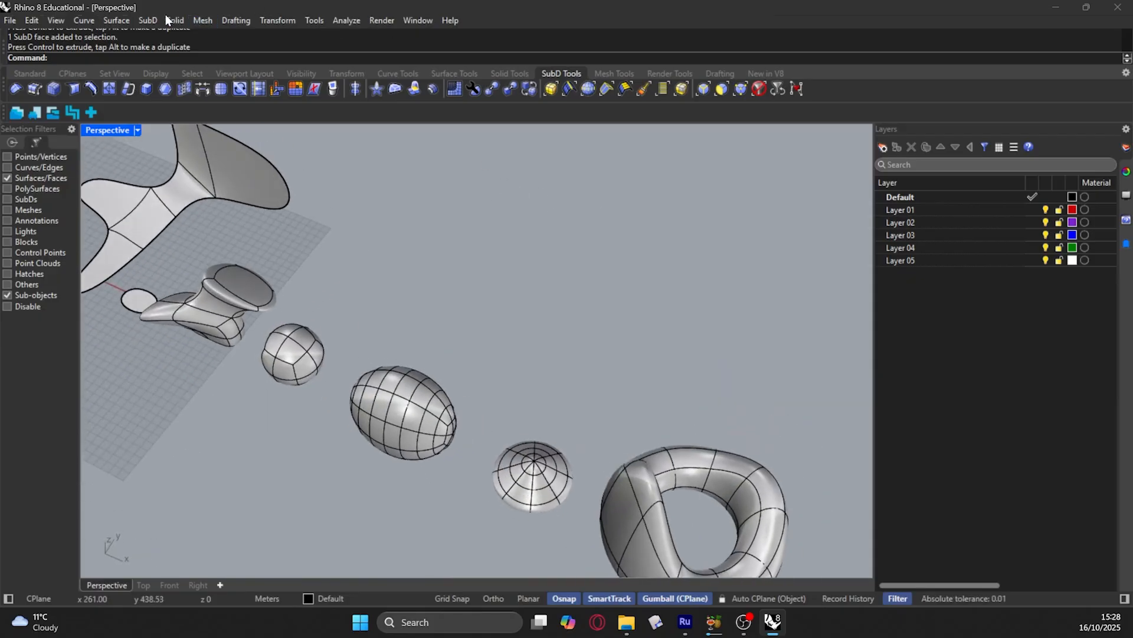
pyautogui.click(129, 22)
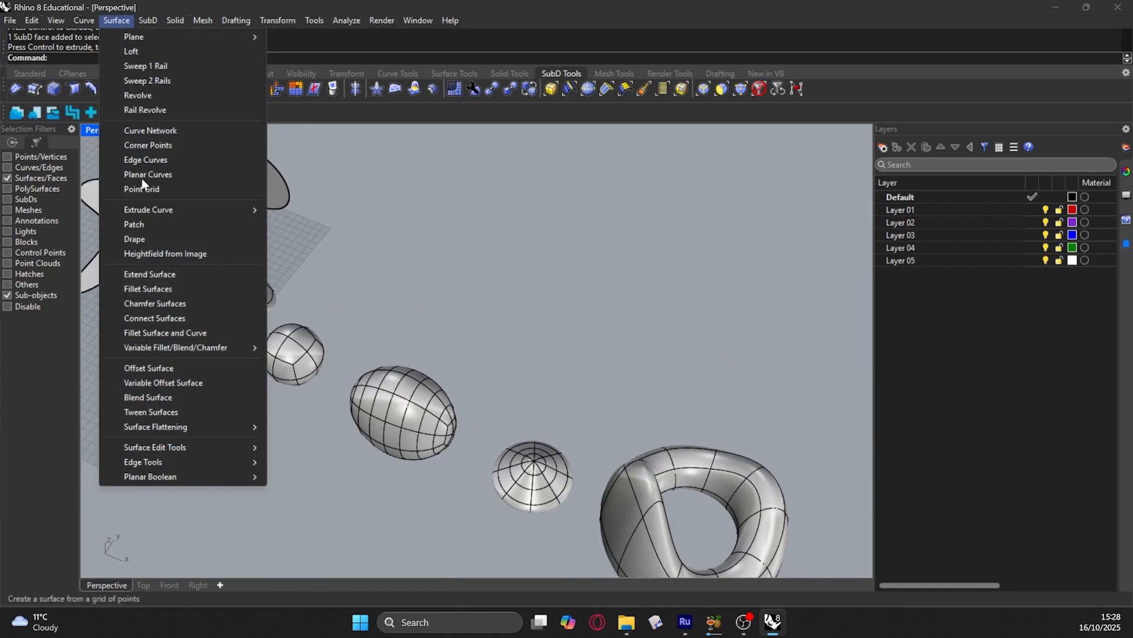
pyautogui.moveTo(136, 23)
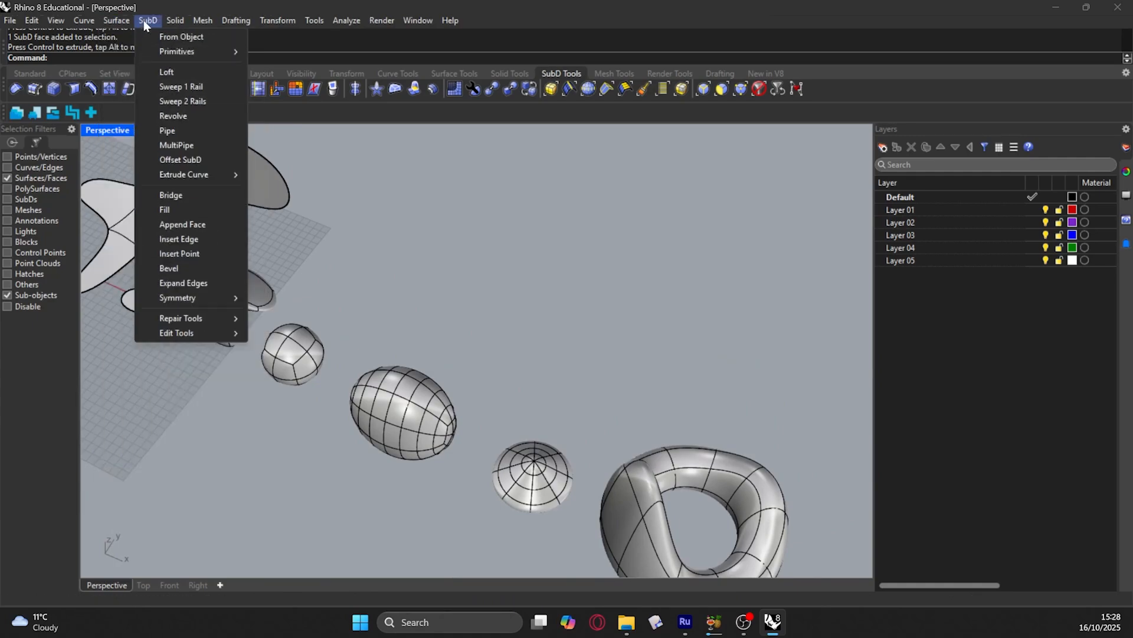
pyautogui.click(395, 198)
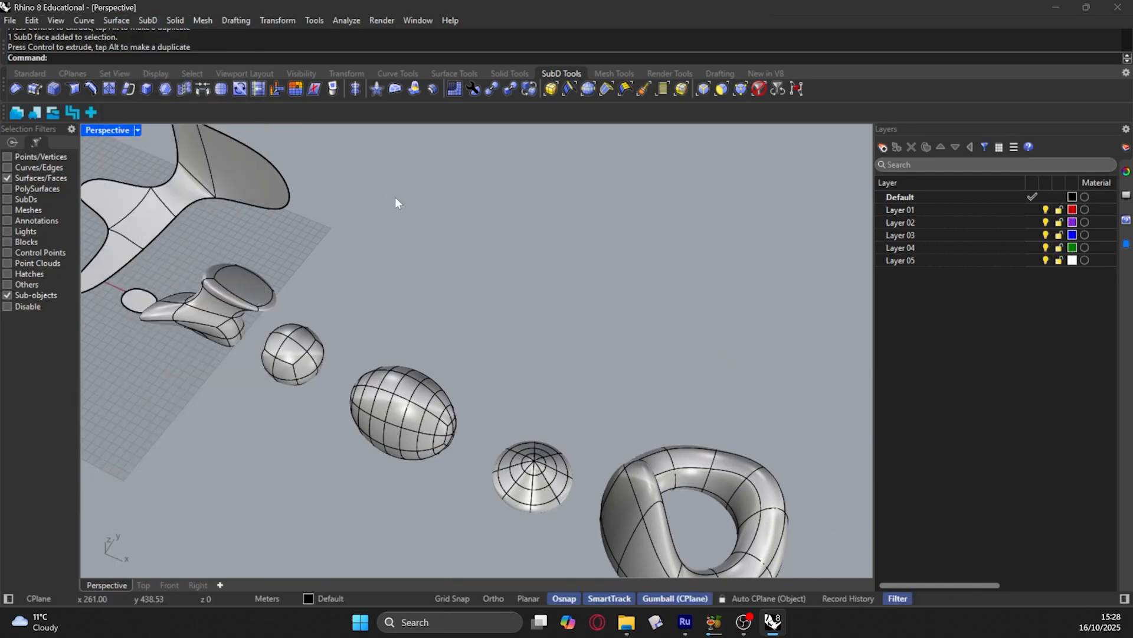
# Step: Draw an open S-shaped, degree 3 control point curve with four points beside the row of primitives
pyautogui.click(39, 75)
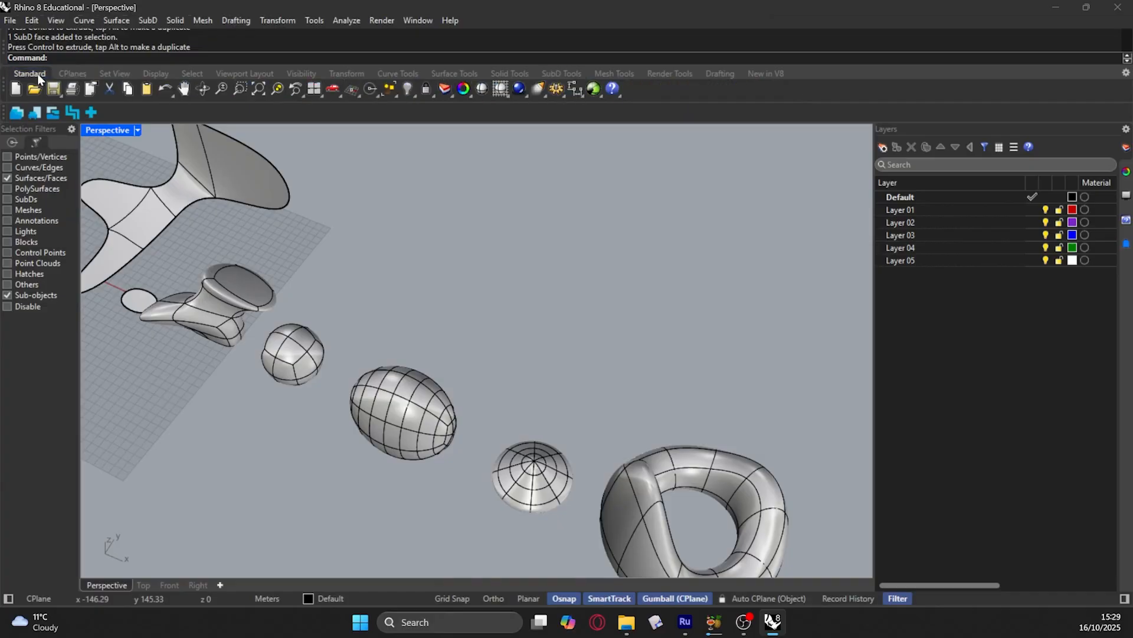
pyautogui.click(86, 20)
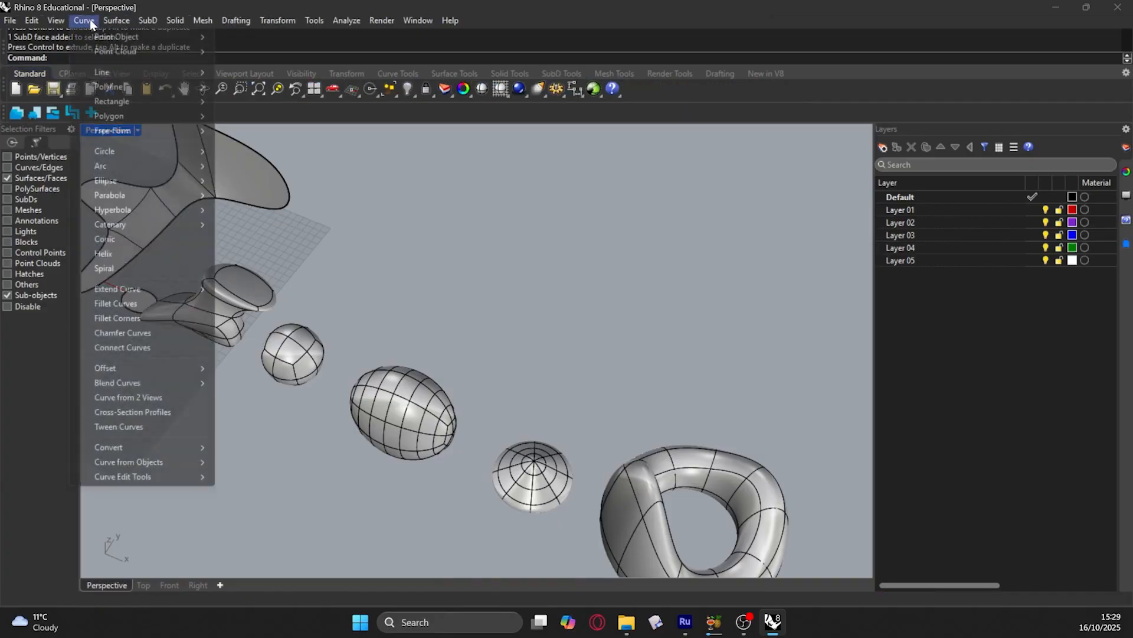
pyautogui.moveTo(125, 67)
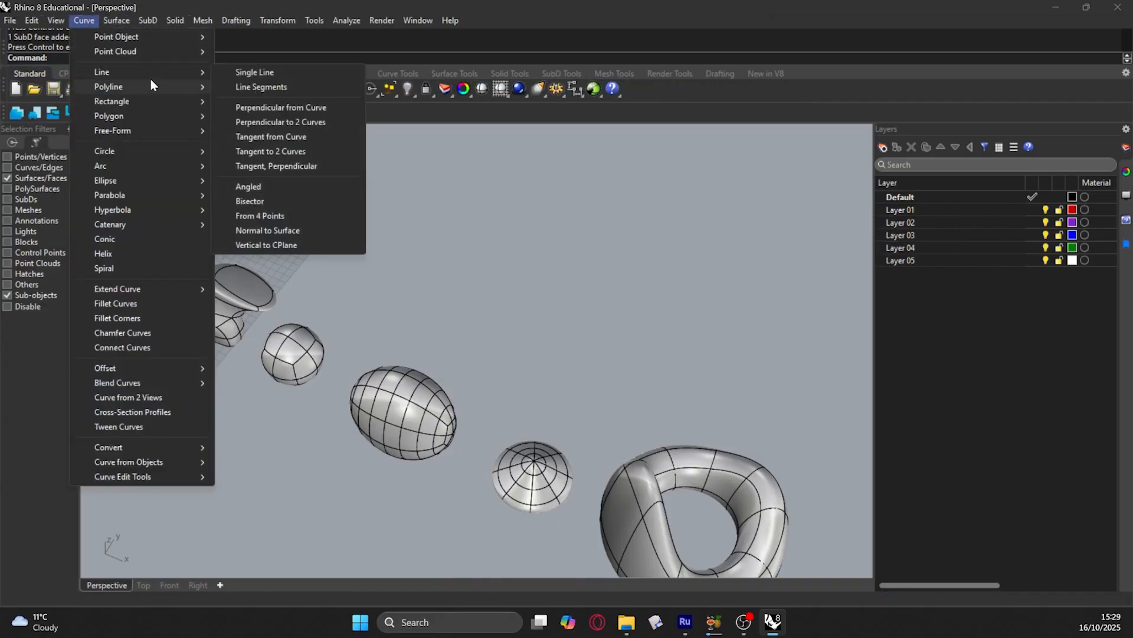
pyautogui.moveTo(139, 132)
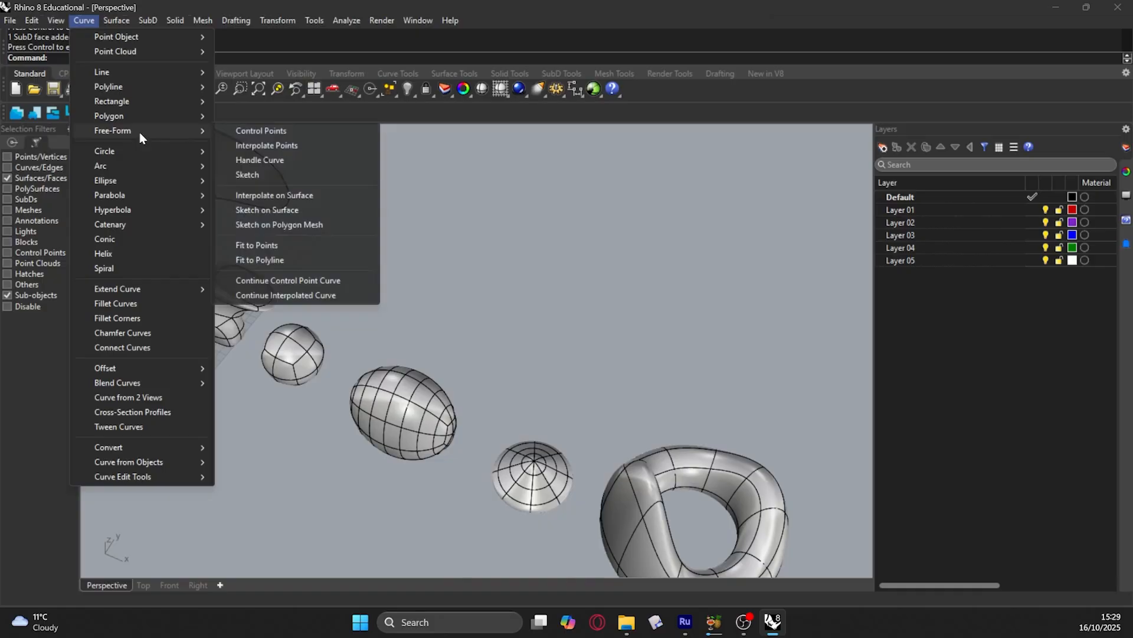
pyautogui.click(265, 131)
pyautogui.click(351, 232)
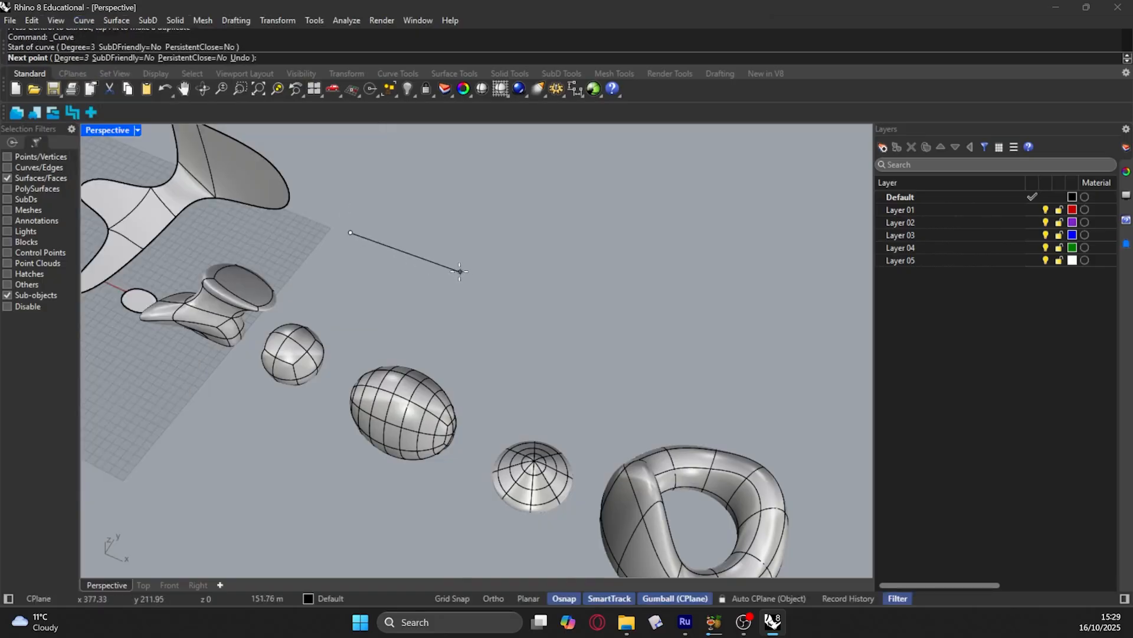
pyautogui.click(438, 254)
pyautogui.click(444, 339)
pyautogui.click(558, 327)
pyautogui.press('Return')
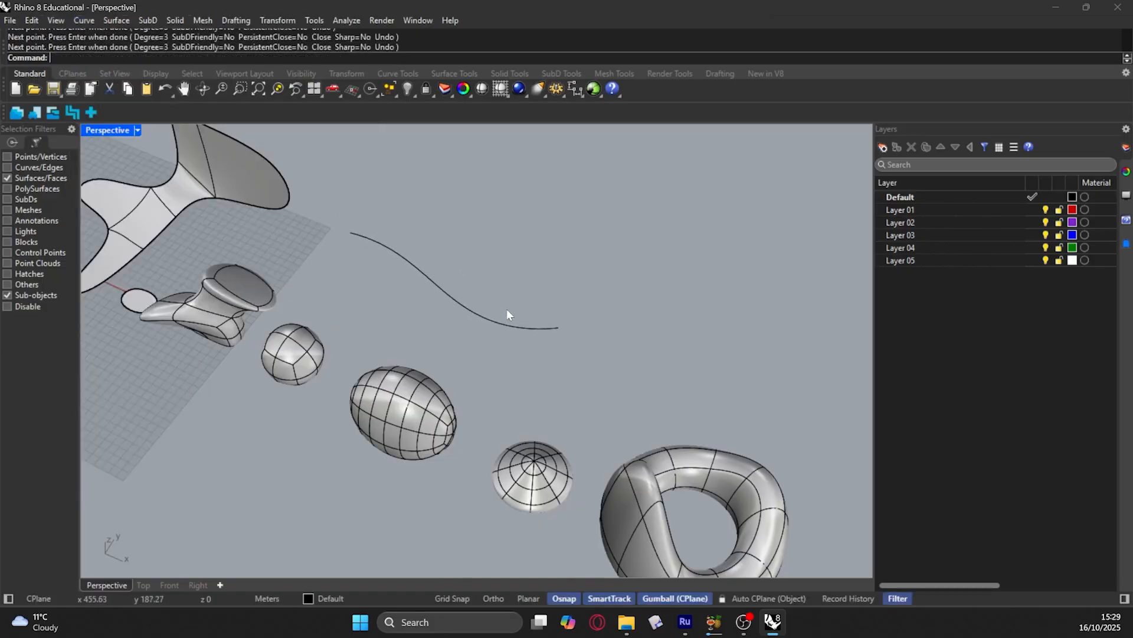
# Step: Clear the sub-object selection filter so whole objects can be picked, and select the S-shaped curve
pyautogui.moveTo(478, 318); pyautogui.dragTo(457, 291, button='right')
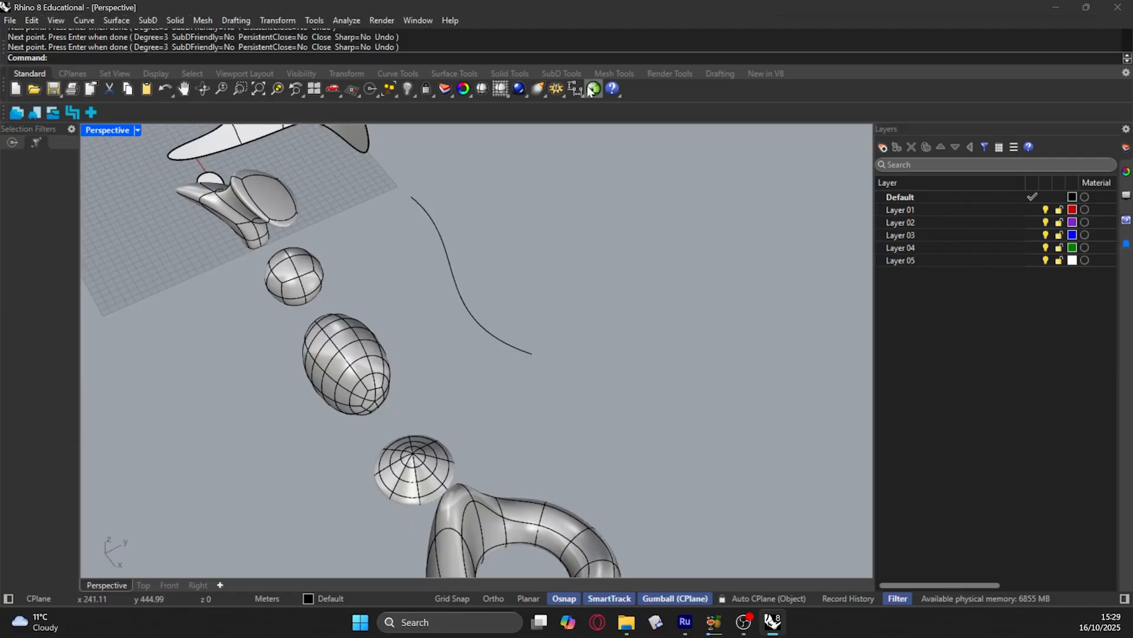
pyautogui.click(467, 297)
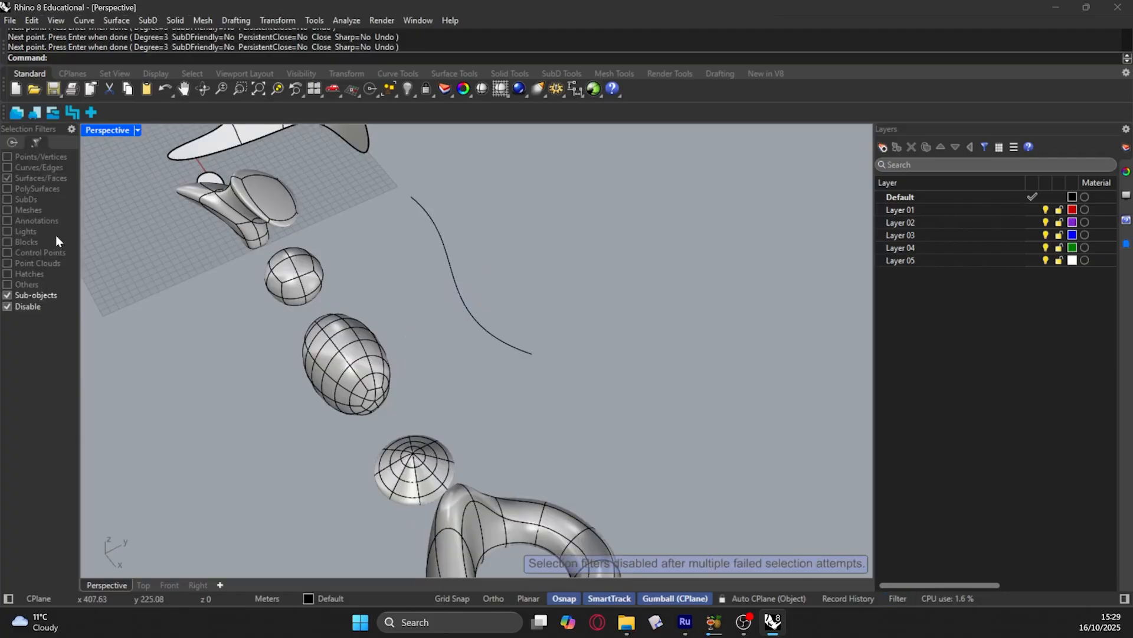
pyautogui.click(552, 75)
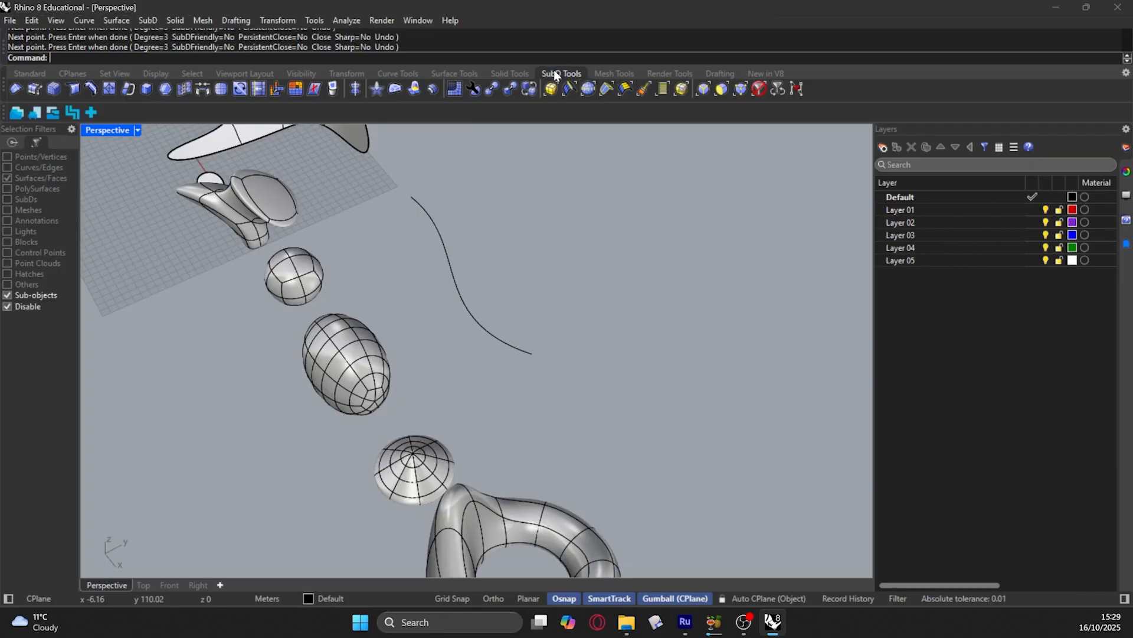
pyautogui.click(763, 87)
pyautogui.moveTo(689, 148); pyautogui.dragTo(493, 282, button='right')
pyautogui.click(451, 296)
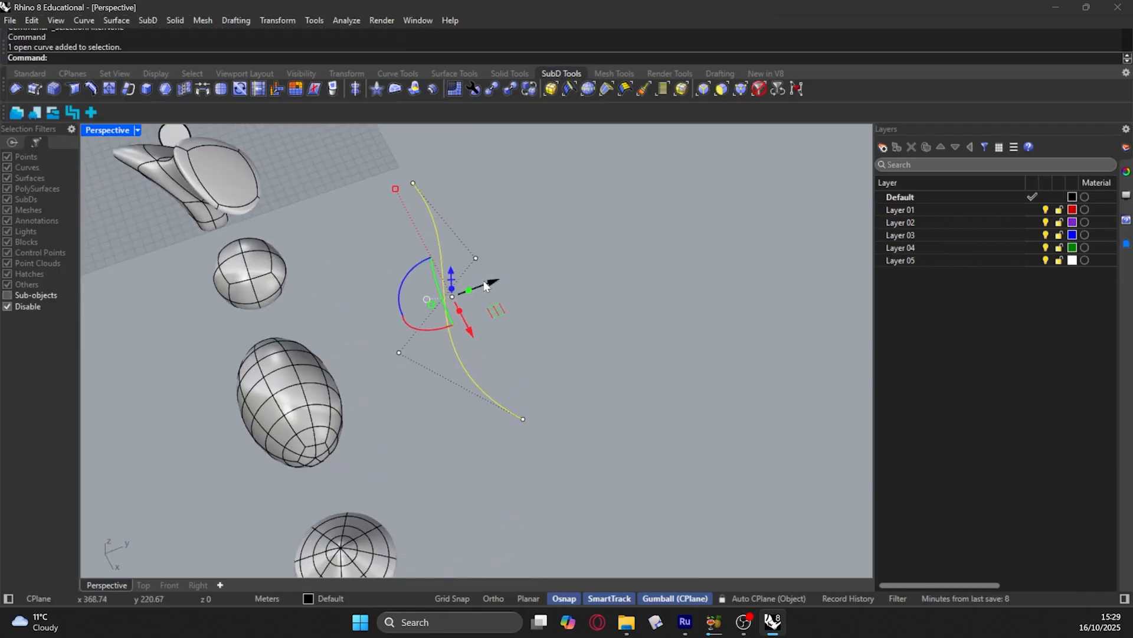
# Step: Duplicate the curve along the positive Y axis, raise the copy along Z, and clear the selection
pyautogui.moveTo(493, 282); pyautogui.dragTo(608, 272)
pyautogui.moveTo(608, 272); pyautogui.dragTo(643, 278, button='right')
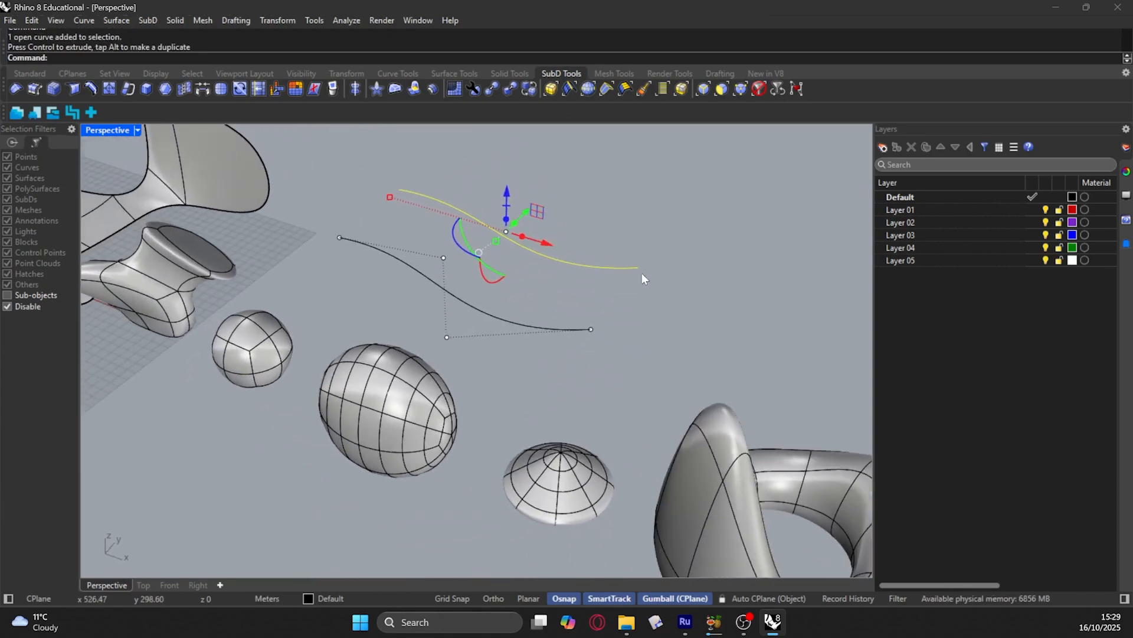
pyautogui.moveTo(502, 192); pyautogui.dragTo(505, 133)
pyautogui.moveTo(537, 206); pyautogui.dragTo(406, 271, button='right')
pyautogui.press('Escape')
pyautogui.scroll(-2, 406, 272)
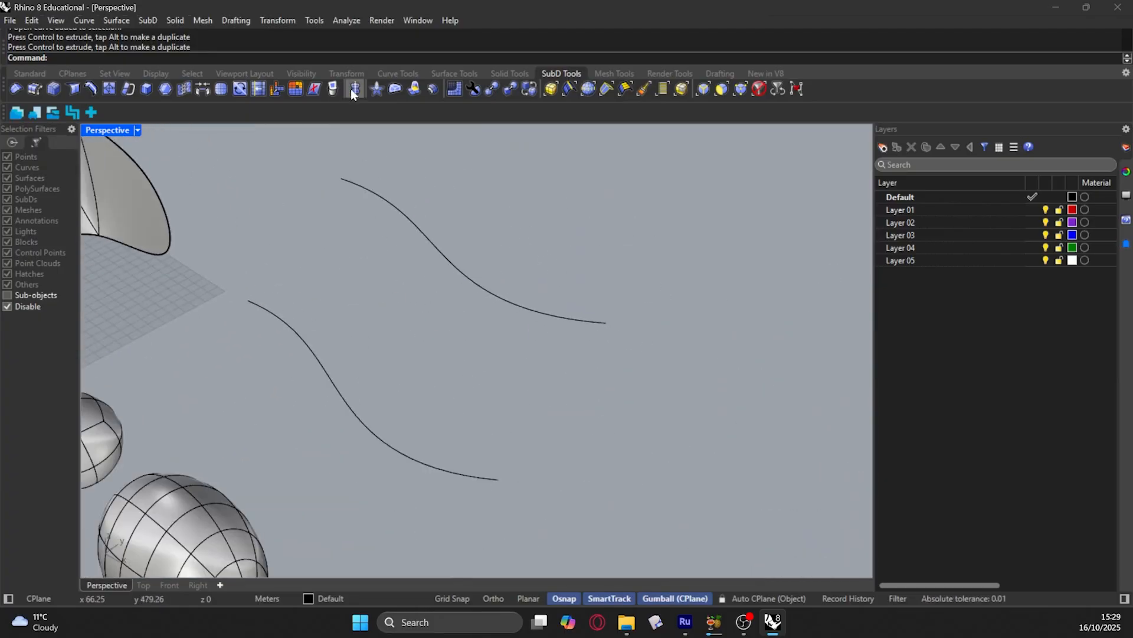
# Step: Create a SubD loft between the two S-shaped curves with 1 division between shapes
pyautogui.click(180, 20)
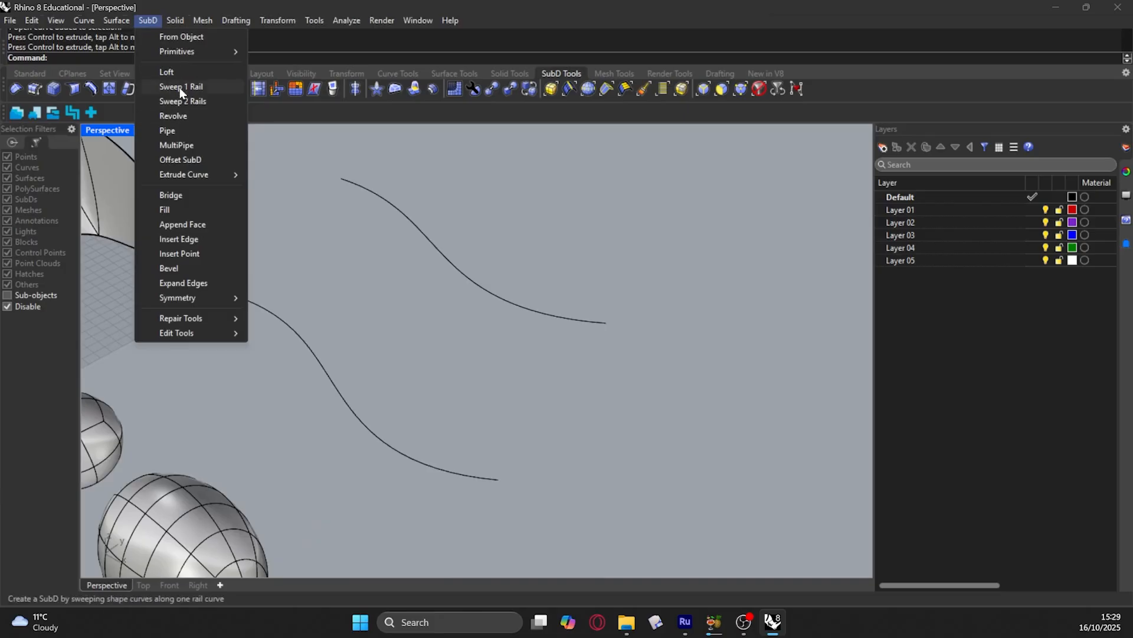
pyautogui.click(176, 72)
pyautogui.click(467, 475)
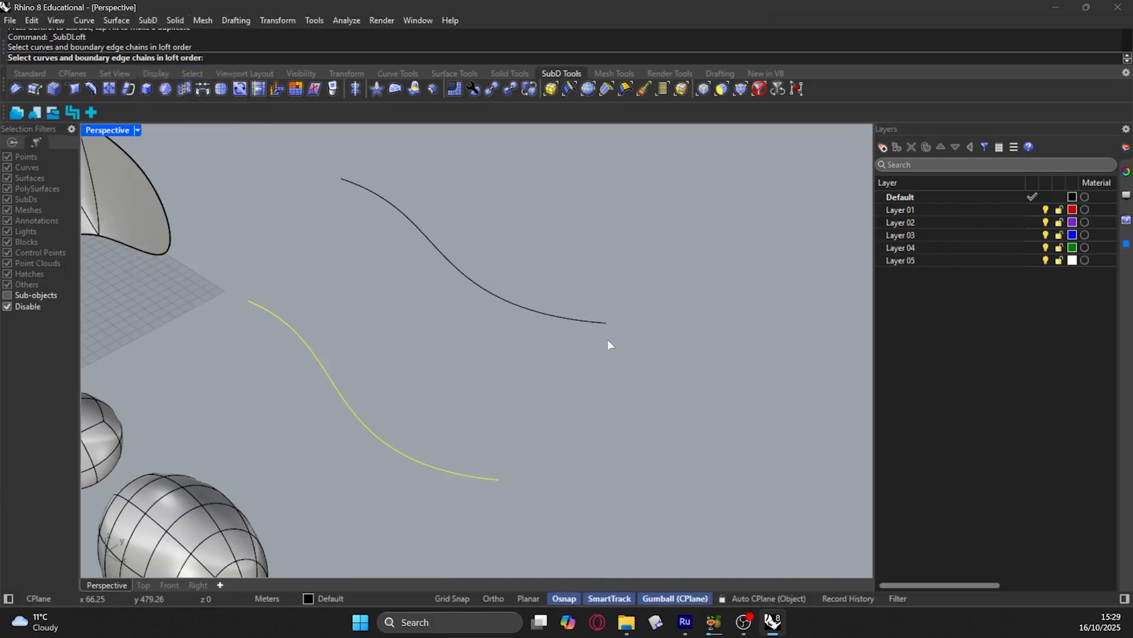
pyautogui.click(578, 320)
pyautogui.press('Return')
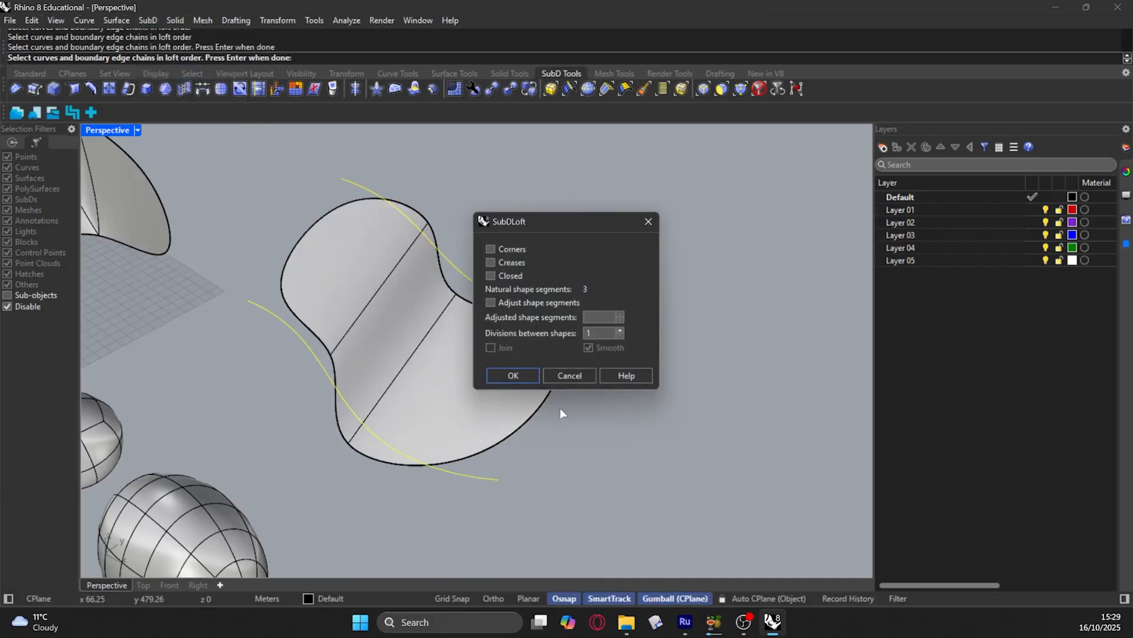
pyautogui.click(523, 378)
# Step: Toggle the SubD display to flat and back to smooth, and select the lofted SubD
pyautogui.moveTo(480, 397); pyautogui.dragTo(549, 372, button='right')
pyautogui.press('Tab')
pyautogui.press('Tab')
pyautogui.click(550, 361)
pyautogui.scroll(-6, 550, 361)
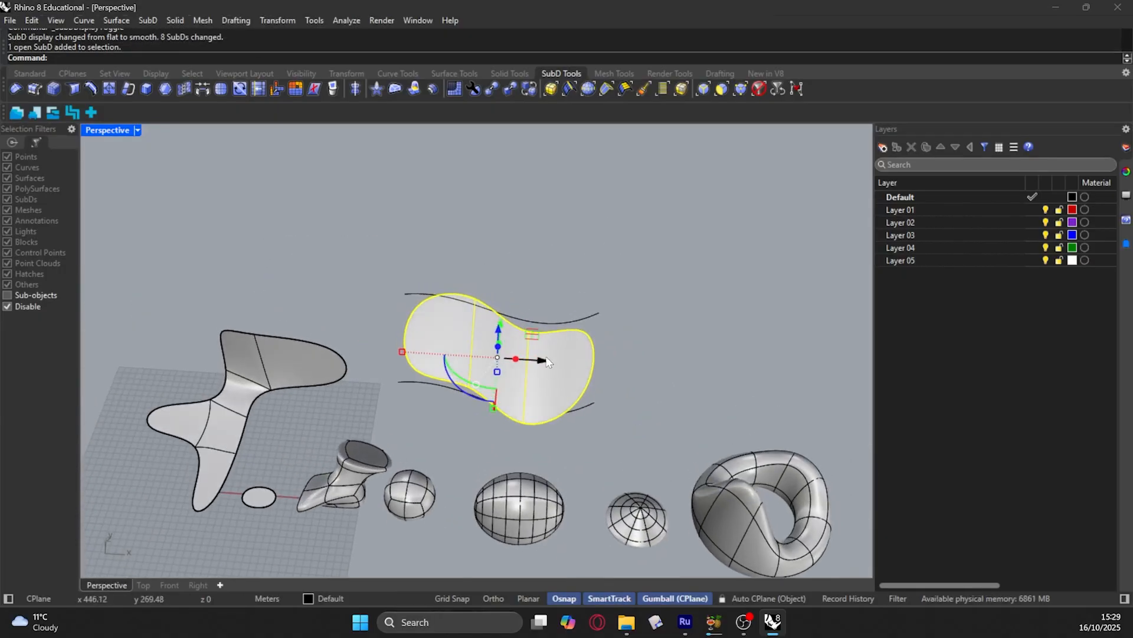
# Step: Move the lofted SubD along the positive X axis, clear of its source curves, and deselect it
pyautogui.moveTo(549, 372); pyautogui.dragTo(794, 361)
pyautogui.scroll(-2, 480, 318)
pyautogui.moveTo(479, 312); pyautogui.dragTo(432, 304, button='right')
pyautogui.scroll(5, 478, 322)
pyautogui.click(590, 274)
pyautogui.scroll(2, 479, 327)
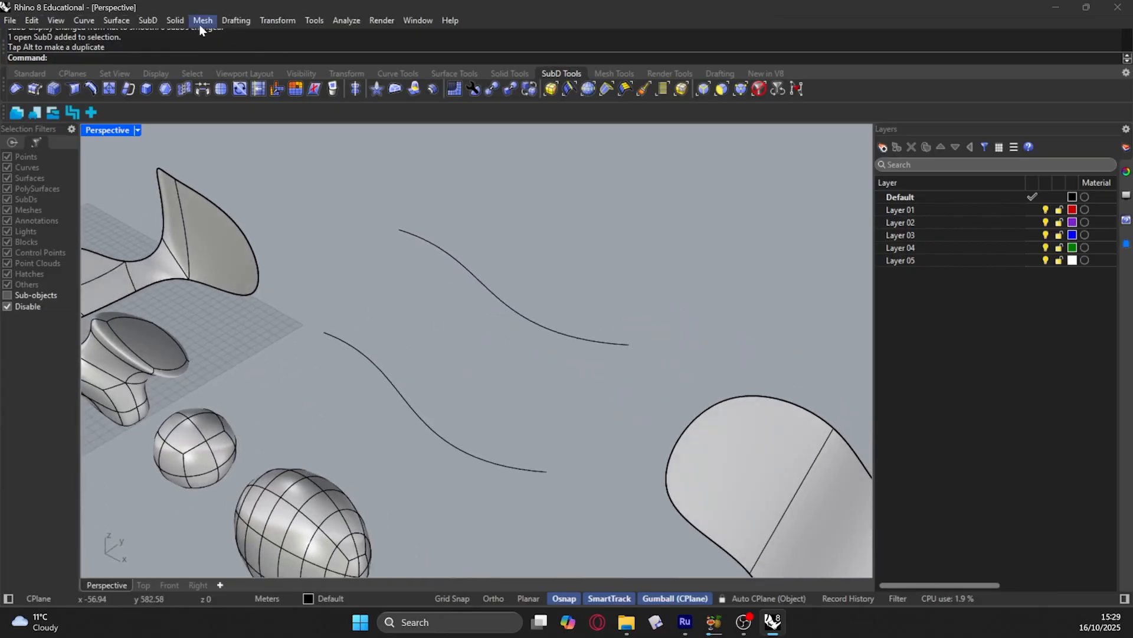
# Step: Draw a single line from the start of the lower S-shaped curve to the start of the raised S-shaped curve
pyautogui.click(156, 21)
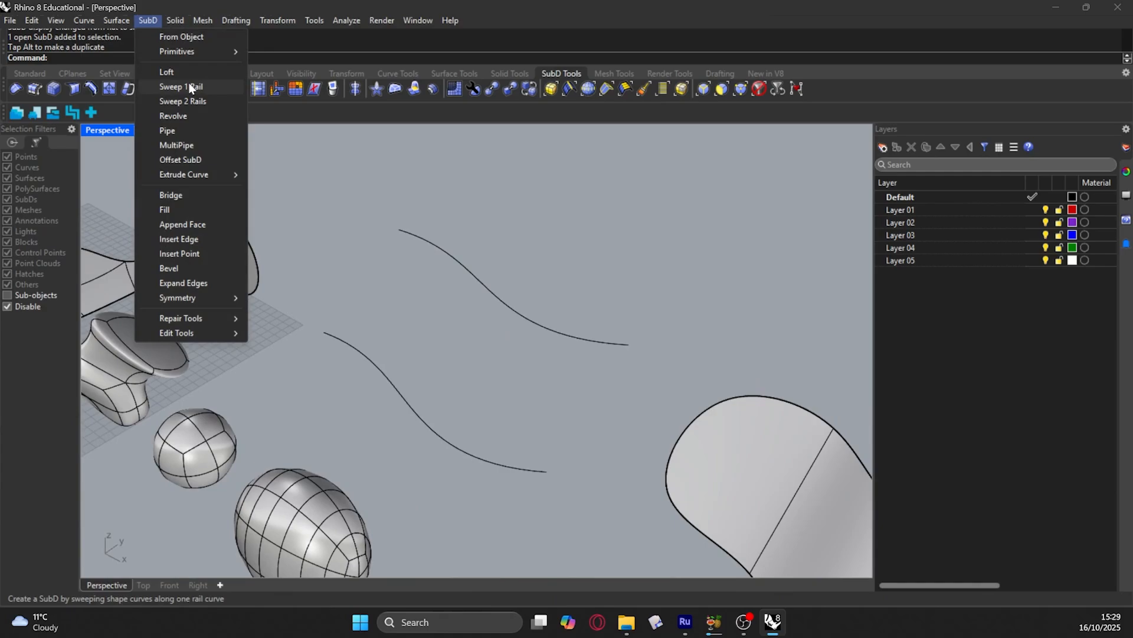
pyautogui.press('Escape')
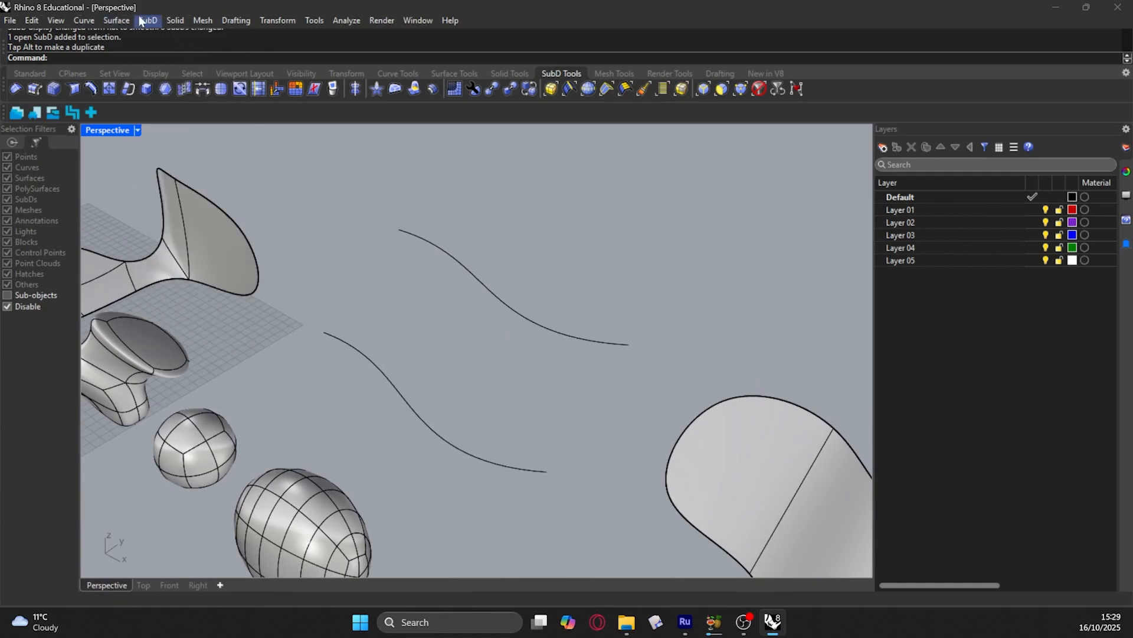
pyautogui.click(179, 20)
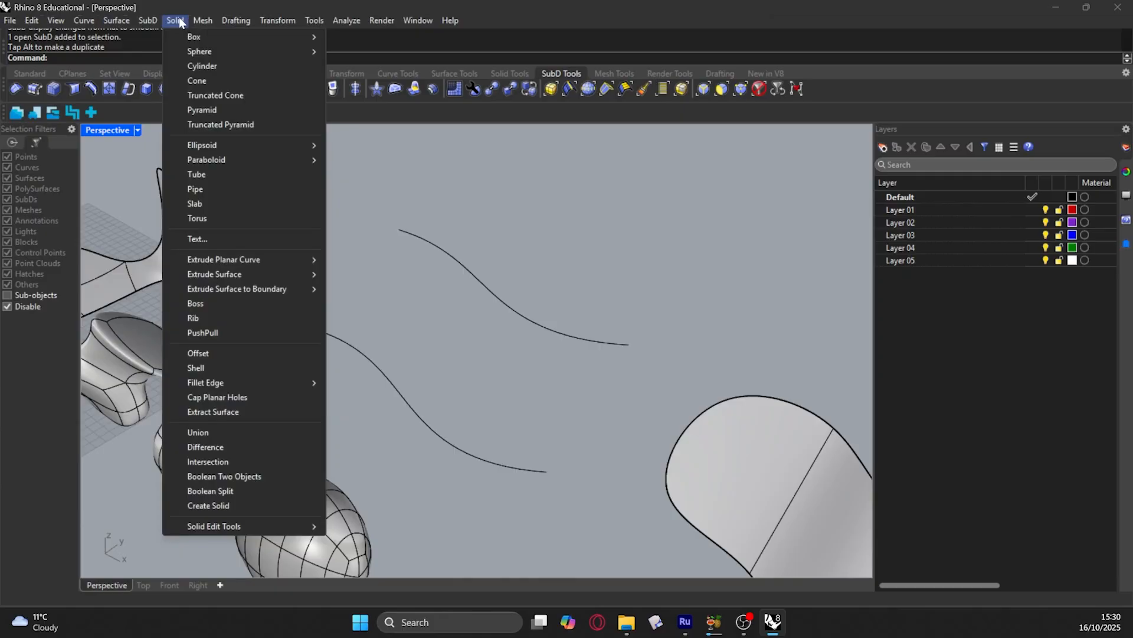
pyautogui.moveTo(92, 21)
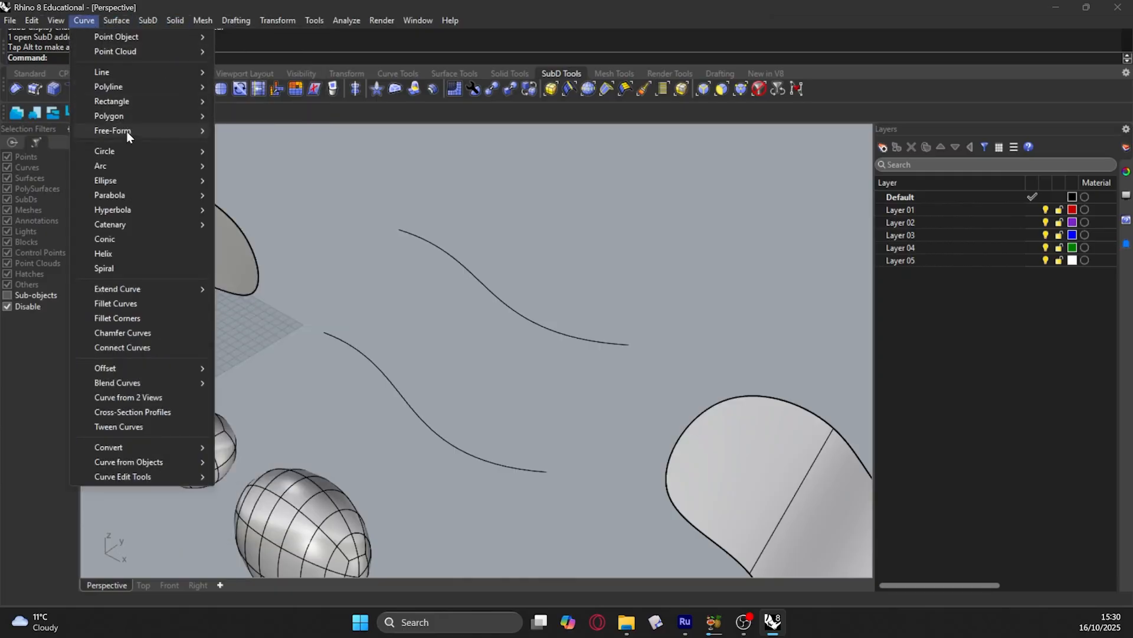
pyautogui.moveTo(127, 132)
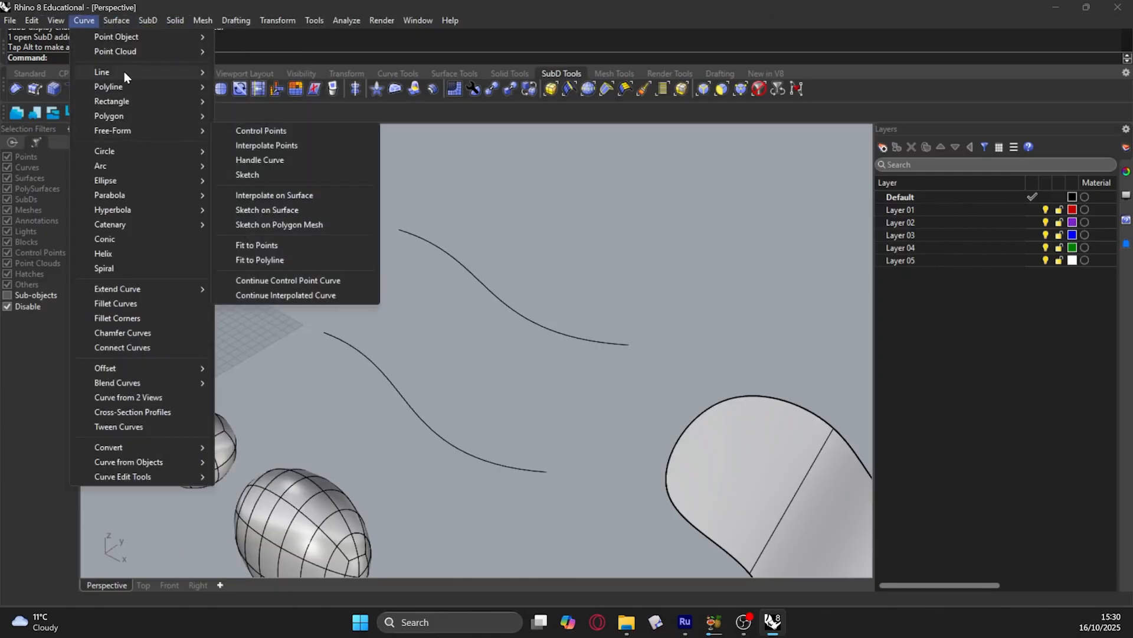
pyautogui.moveTo(124, 72)
pyautogui.click(310, 66)
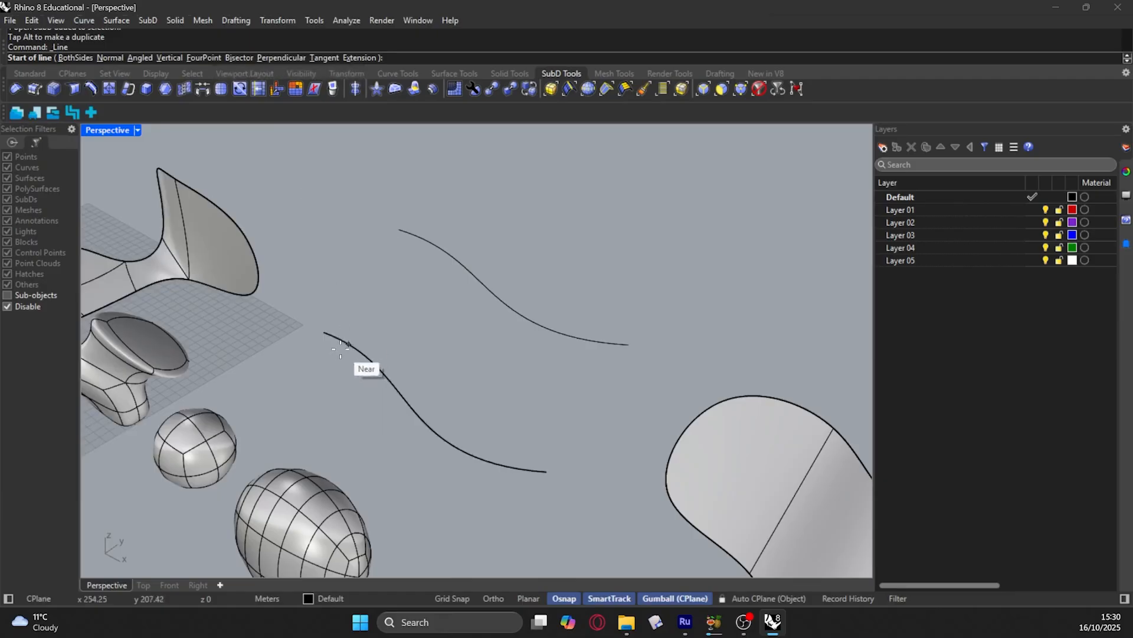
pyautogui.click(322, 335)
pyautogui.moveTo(300, 281); pyautogui.dragTo(310, 282, button='right')
pyautogui.click(170, 585)
pyautogui.scroll(-6, 266, 454)
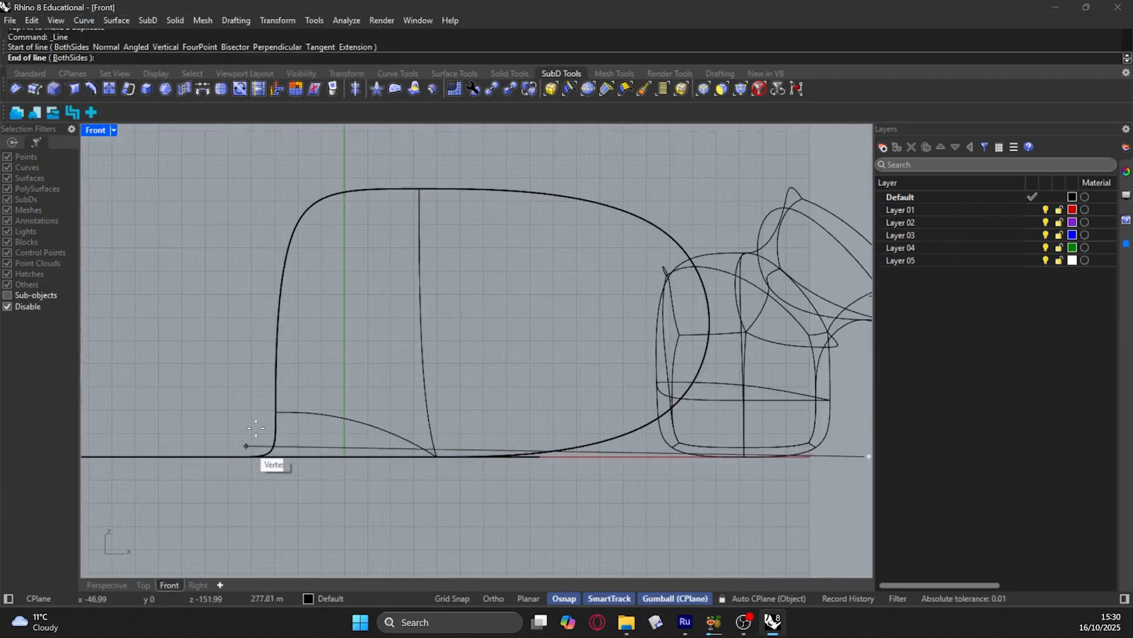
pyautogui.scroll(4, 437, 349)
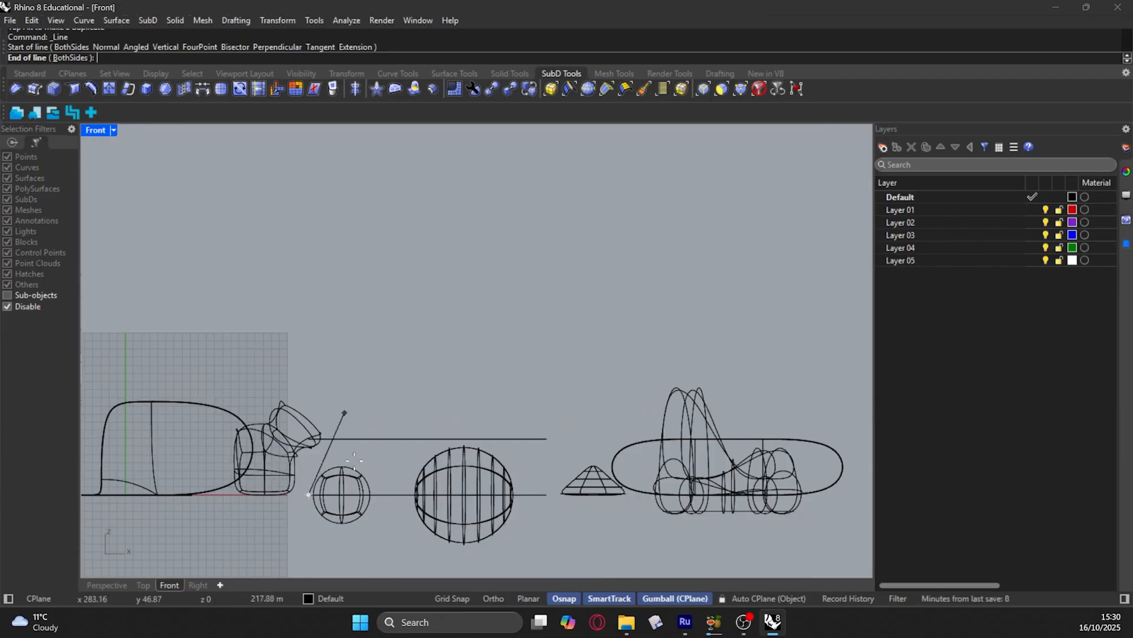
pyautogui.scroll(8, 354, 459)
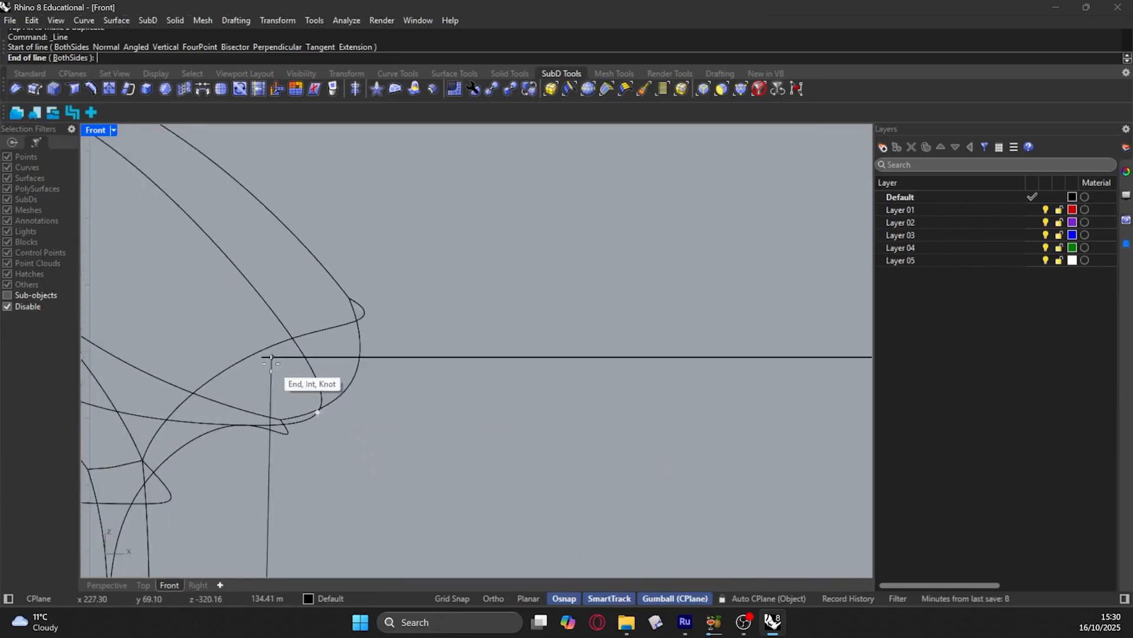
pyautogui.click(263, 357)
pyautogui.rightClick(269, 360)
pyautogui.scroll(-6, 284, 354)
pyautogui.press('Escape')
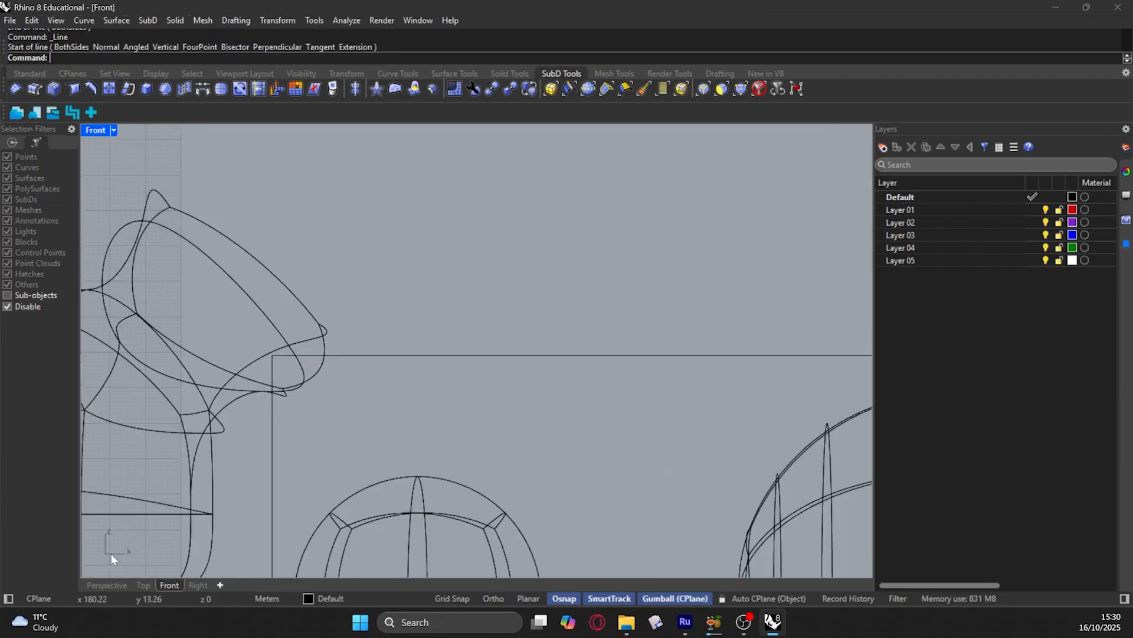
# Step: Create a one-rail SubD sweep in the Perspective view, using the lower curve as rail and the connecting line as shape
pyautogui.click(107, 584)
pyautogui.moveTo(380, 392); pyautogui.dragTo(337, 374, button='right')
pyautogui.scroll(3, 401, 183)
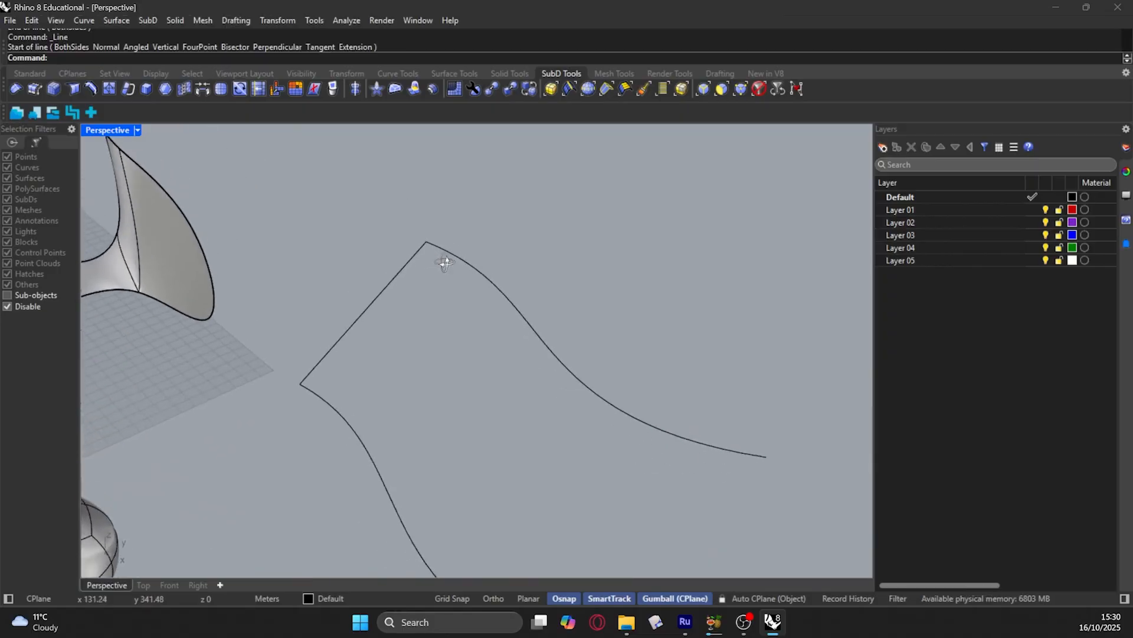
pyautogui.moveTo(445, 263); pyautogui.dragTo(405, 243, button='right')
pyautogui.scroll(-4, 405, 242)
pyautogui.moveTo(428, 298); pyautogui.dragTo(445, 342, button='right')
pyautogui.scroll(2, 455, 340)
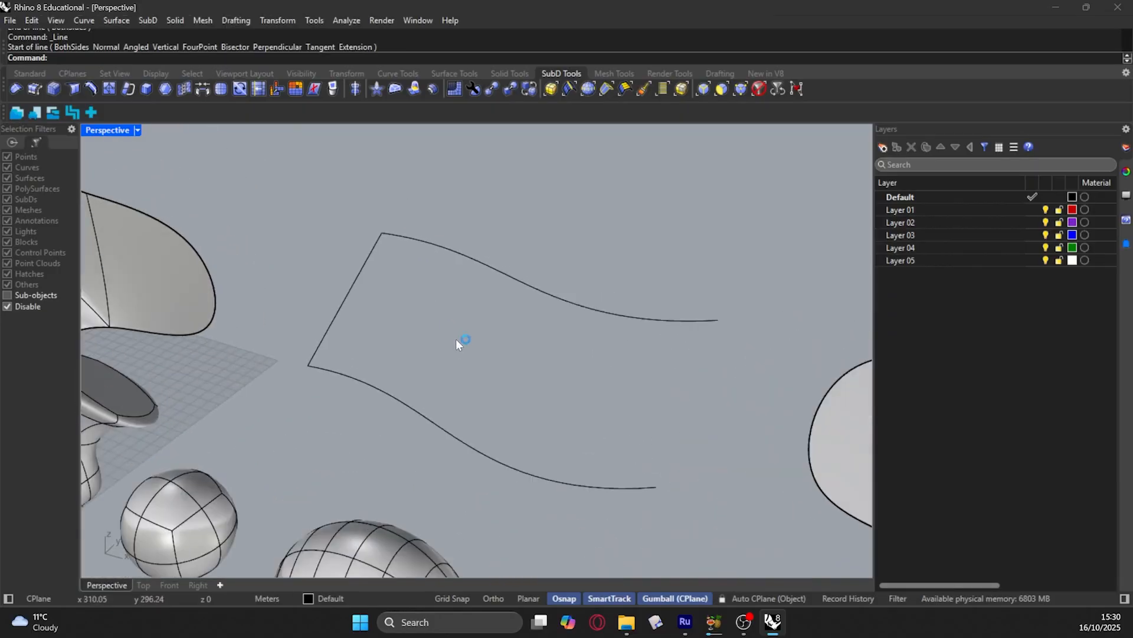
pyautogui.click(147, 22)
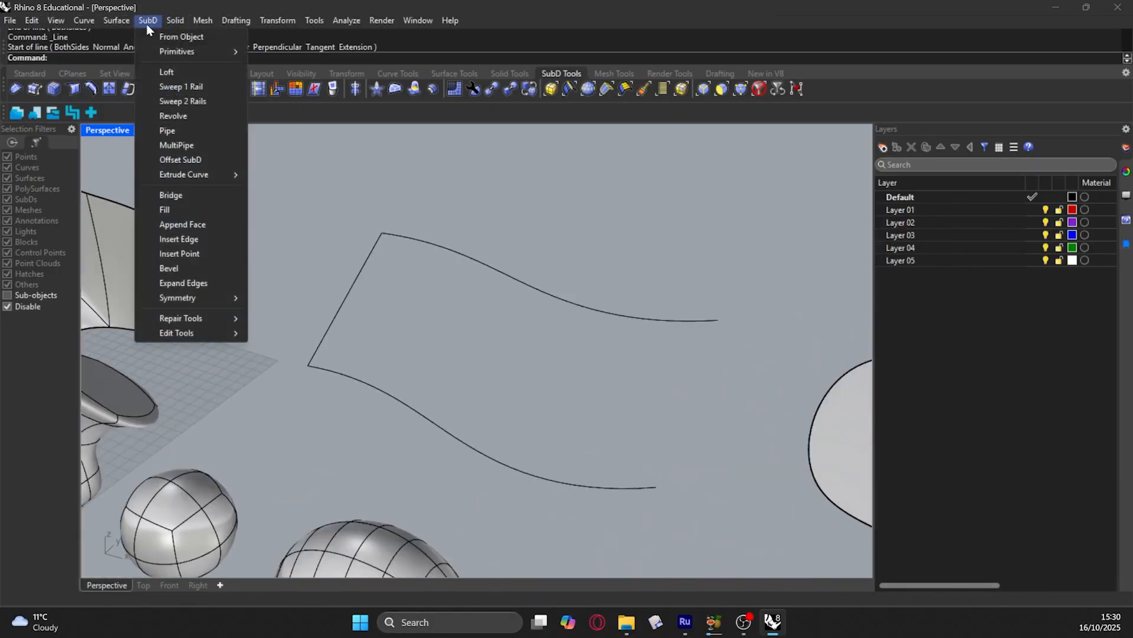
pyautogui.click(181, 88)
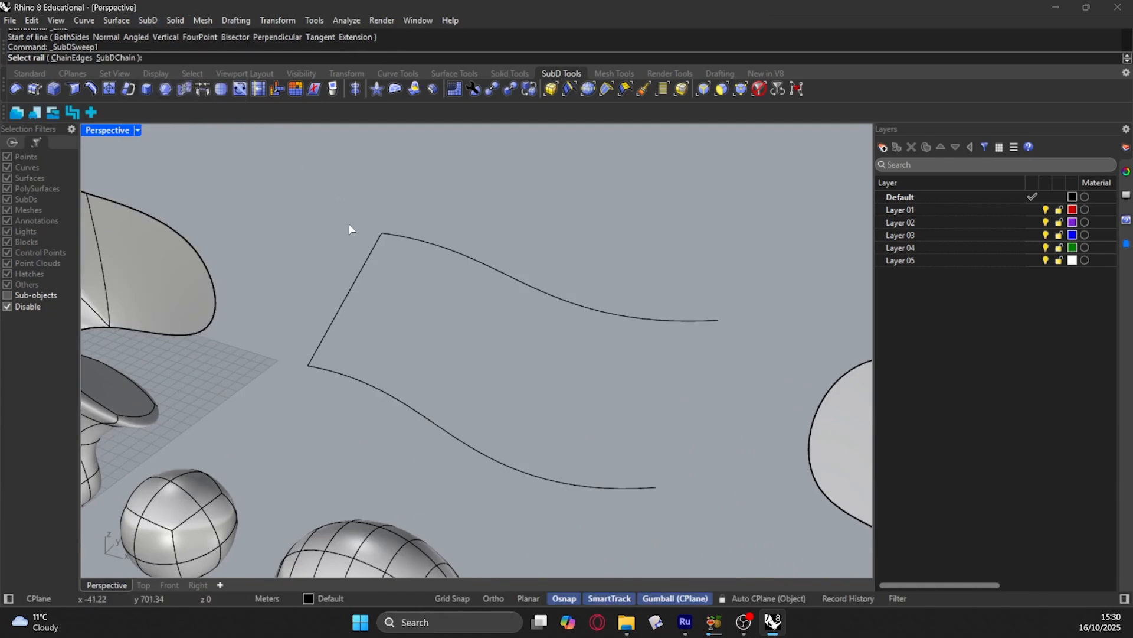
pyautogui.click(349, 385)
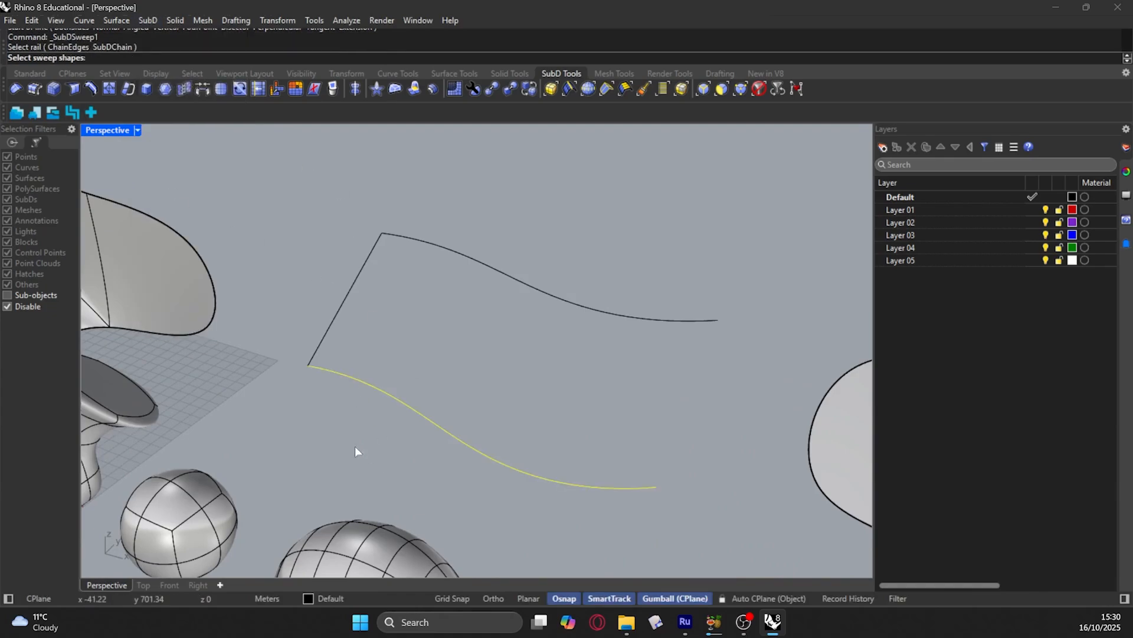
pyautogui.click(320, 350)
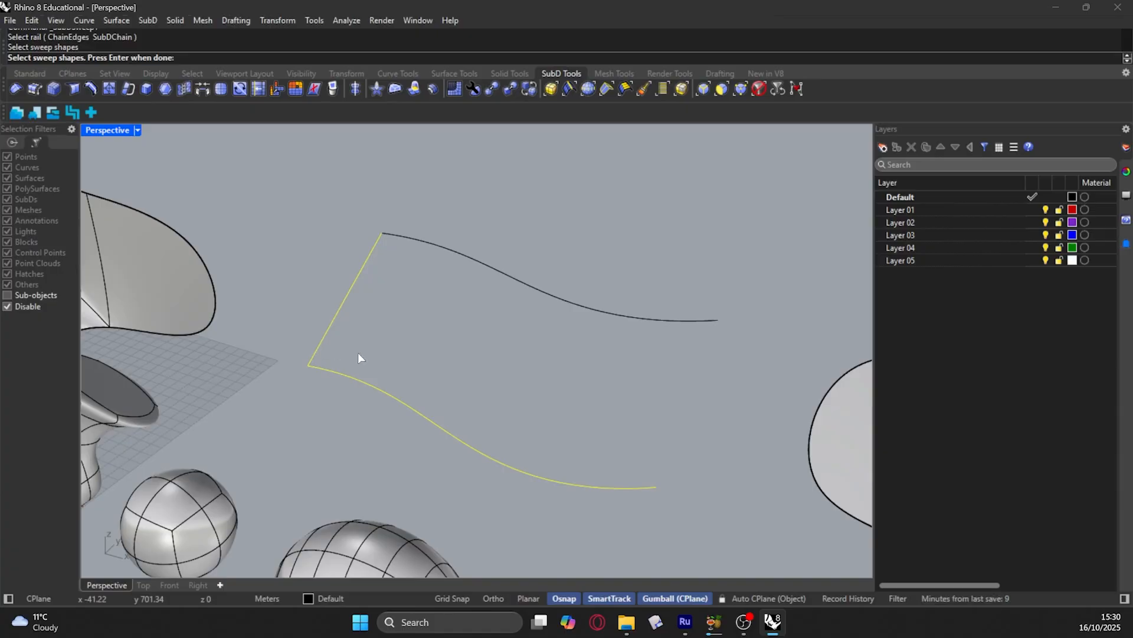
pyautogui.press('Return')
pyautogui.press('Return')
# Step: Select the one-rail swept SubD and toggle the SubD display to flat and back to smooth
pyautogui.moveTo(354, 413); pyautogui.dragTo(481, 413, button='right')
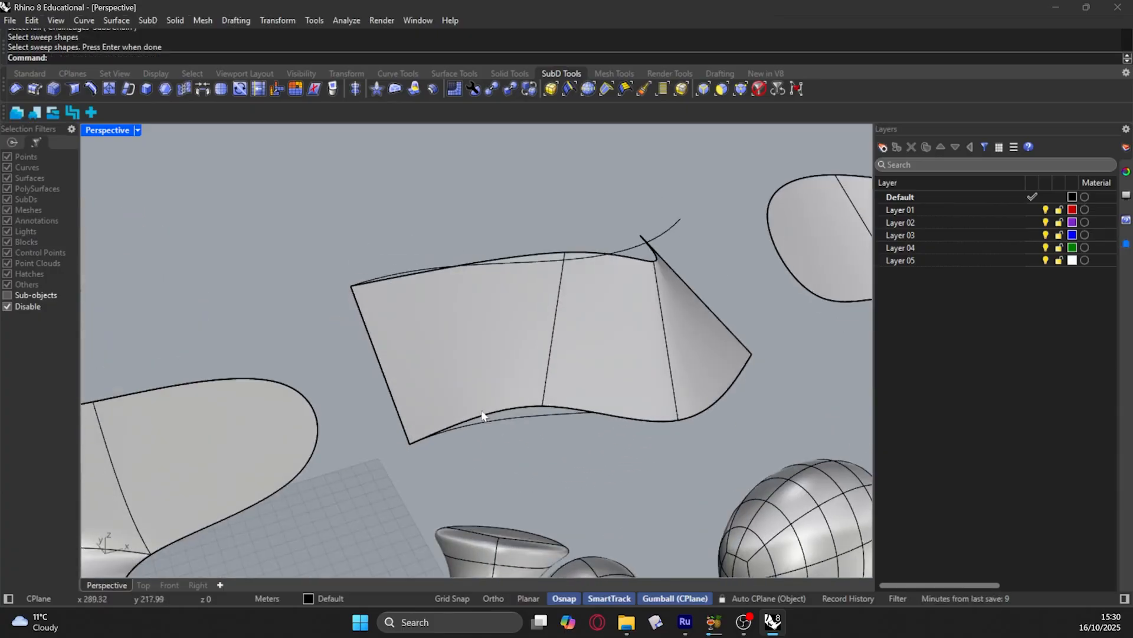
pyautogui.click(534, 360)
pyautogui.press('Tab')
pyautogui.press('Tab')
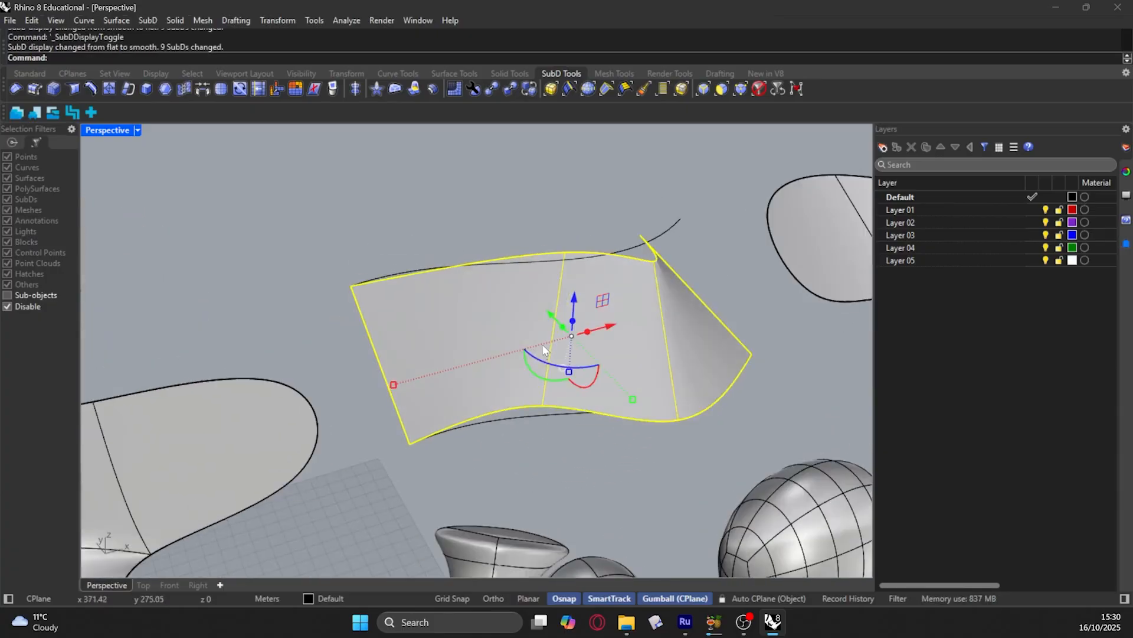
# Step: Move the one-rail swept SubD along the positive X axis, past the lofted SubD
pyautogui.moveTo(540, 355); pyautogui.dragTo(520, 337, button='right')
pyautogui.click(520, 337)
pyautogui.scroll(-9, 458, 332)
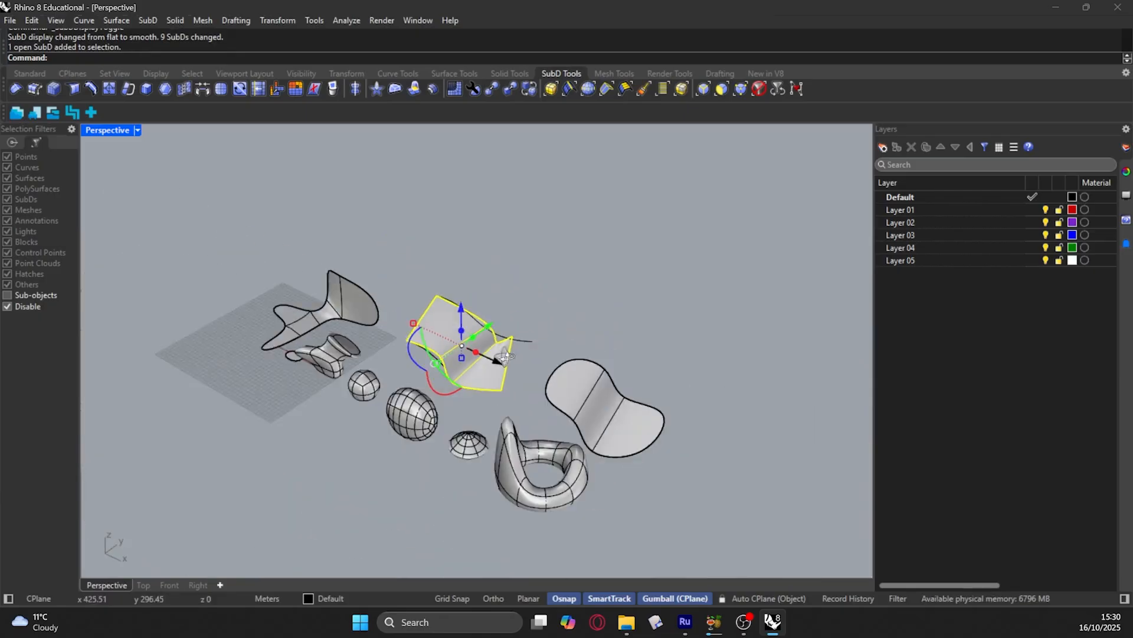
pyautogui.moveTo(390, 332); pyautogui.dragTo(441, 334, button='right')
pyautogui.scroll(-4, 441, 334)
pyautogui.moveTo(498, 349); pyautogui.dragTo(755, 386)
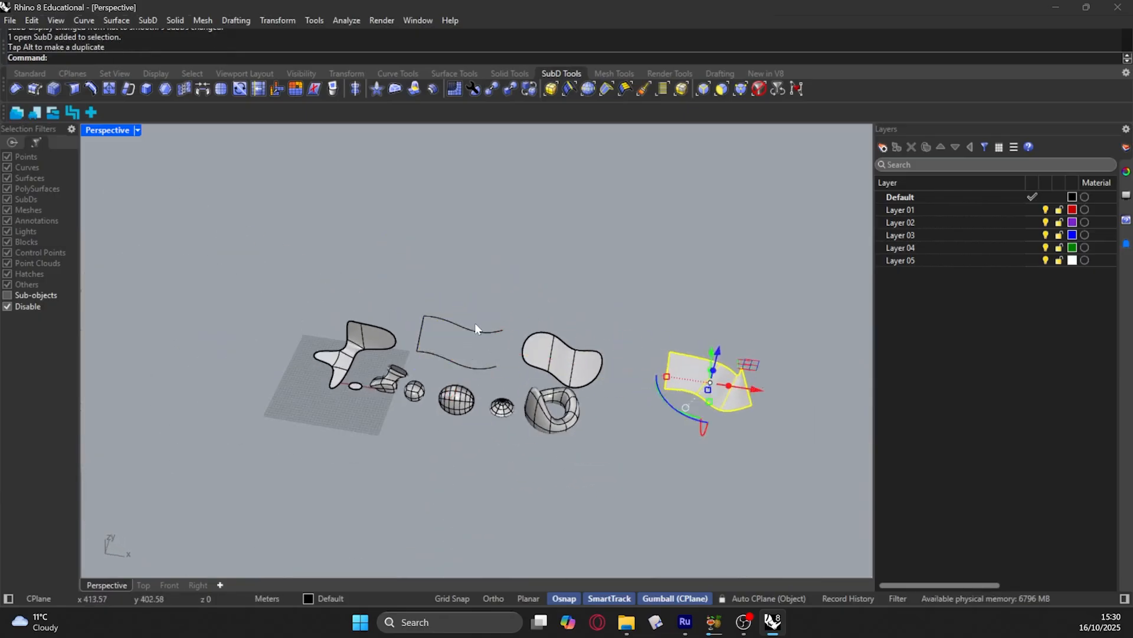
# Step: Reshape the upper S-shaped curve by moving its free end control point away from the lower curve
pyautogui.scroll(10, 456, 346)
pyautogui.click(601, 301)
pyautogui.moveTo(548, 226); pyautogui.dragTo(629, 316)
pyautogui.moveTo(626, 322)
pyautogui.mouseDown(button='right')
pyautogui.moveTo(598, 328)
pyautogui.moveTo(611, 306)
pyautogui.mouseUp(button='right')
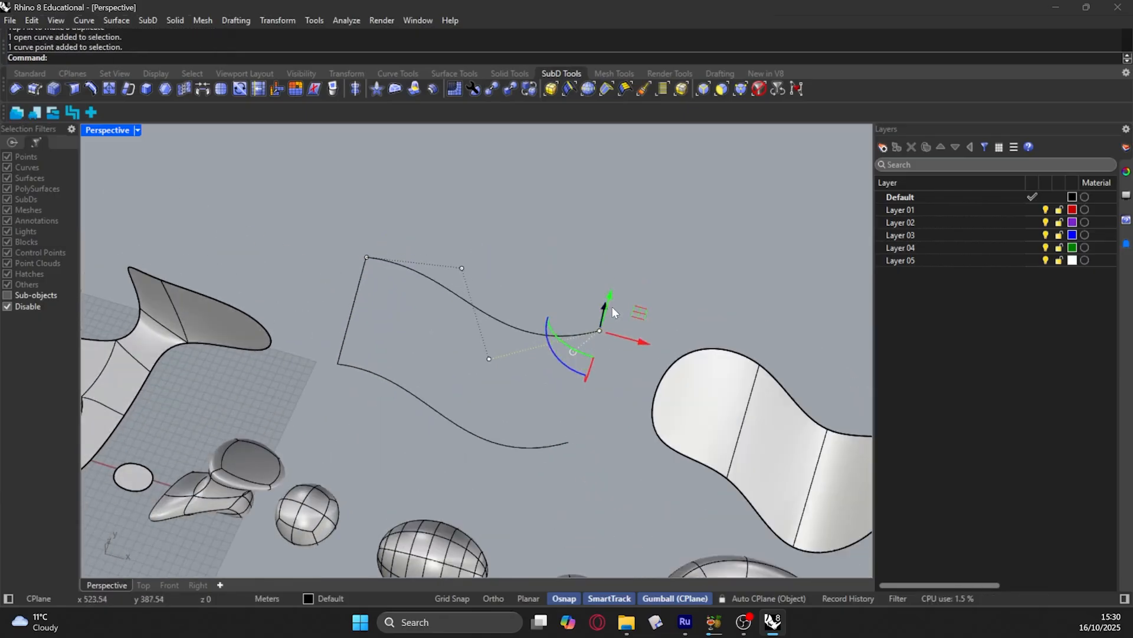
pyautogui.moveTo(612, 306); pyautogui.dragTo(636, 189)
pyautogui.moveTo(636, 189); pyautogui.dragTo(595, 199, button='right')
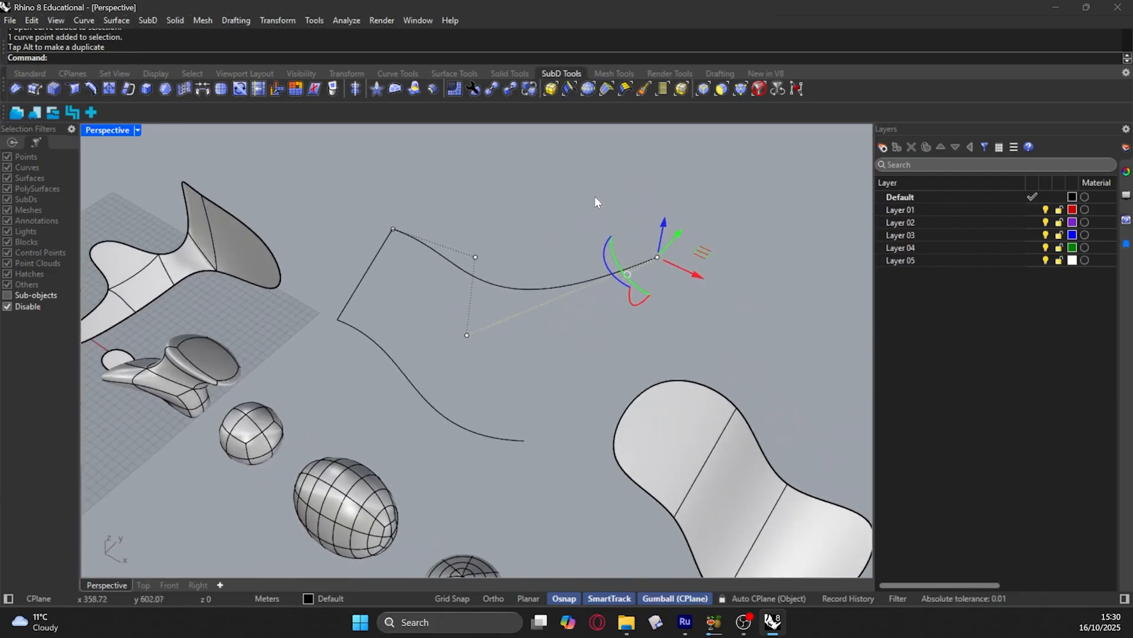
pyautogui.moveTo(454, 303); pyautogui.dragTo(496, 298, button='right')
# Step: Create a two-rail SubD sweep with both S-shaped curves as rails and the connecting line as shape, and select the result
pyautogui.click(146, 20)
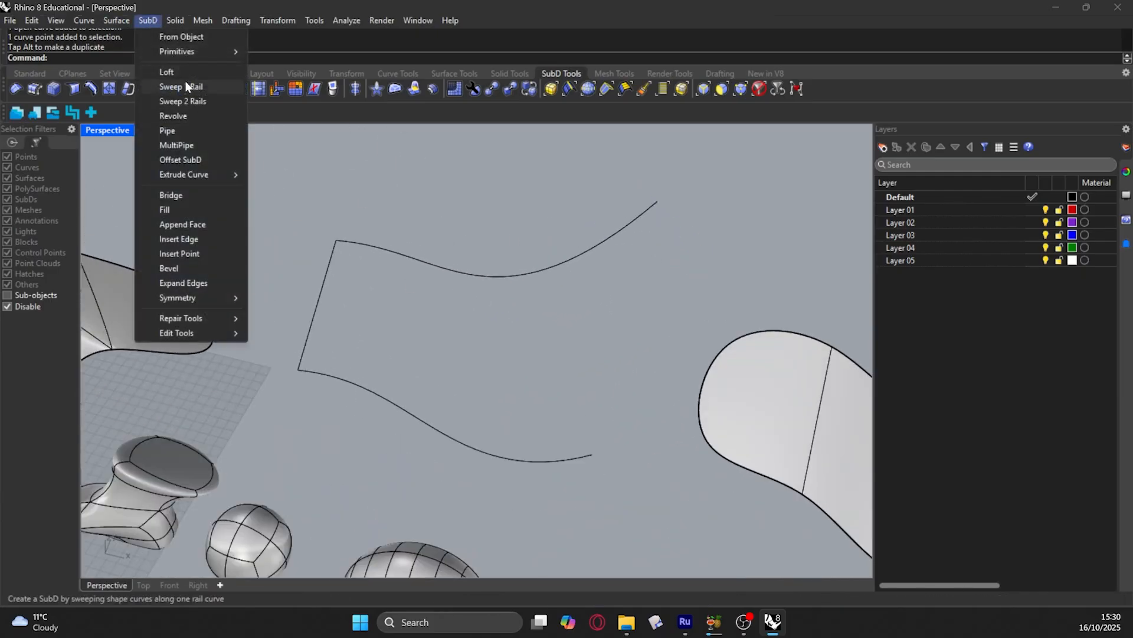
pyautogui.click(186, 98)
pyautogui.scroll(2, 378, 348)
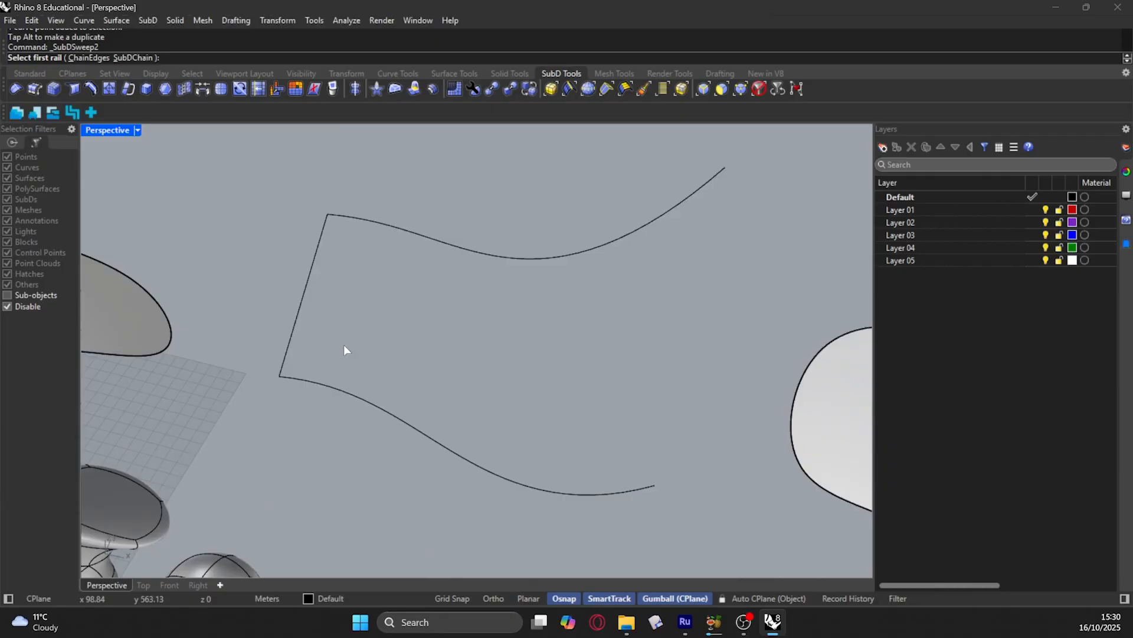
pyautogui.click(304, 383)
pyautogui.click(346, 219)
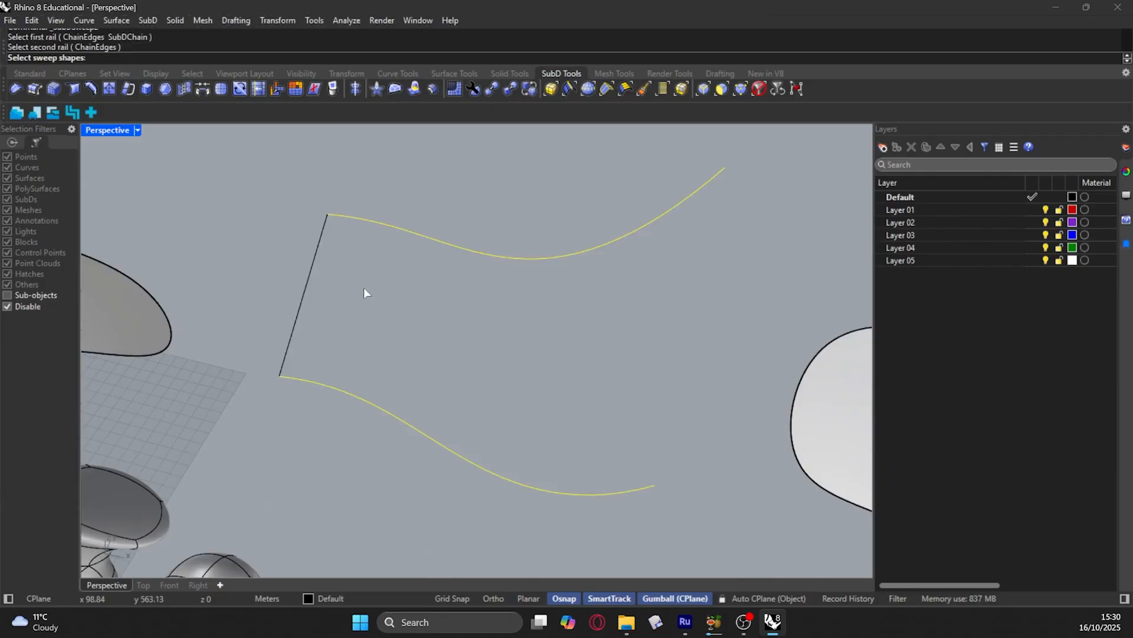
pyautogui.click(288, 367)
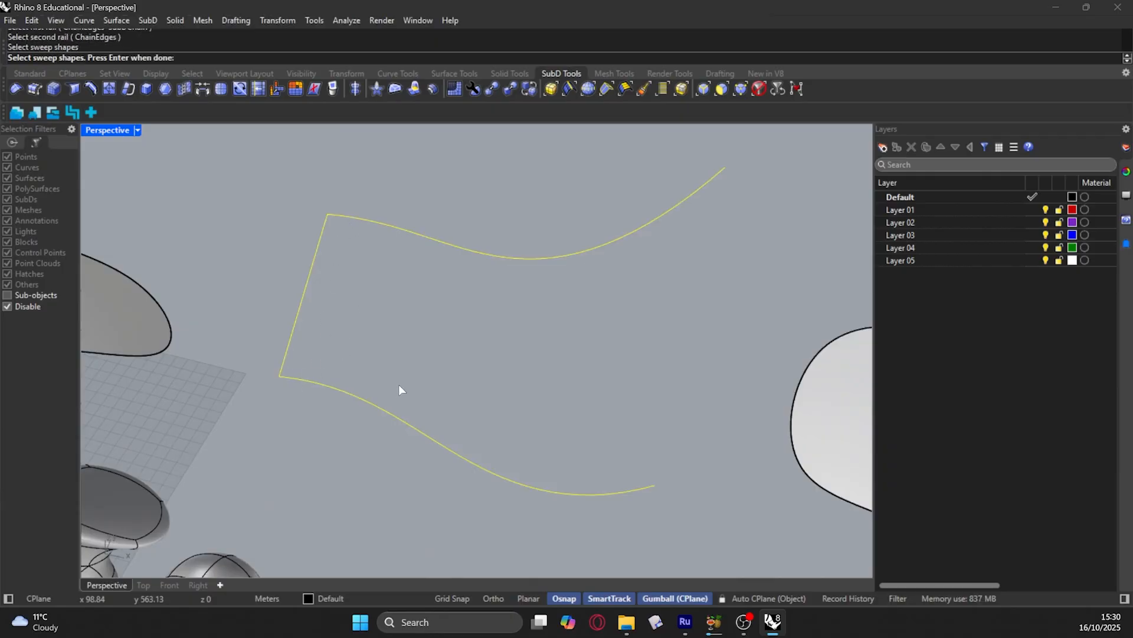
pyautogui.press('Return')
pyautogui.press('Return')
pyautogui.moveTo(389, 399); pyautogui.dragTo(438, 314, button='right')
pyautogui.click(438, 314)
pyautogui.scroll(5, 438, 314)
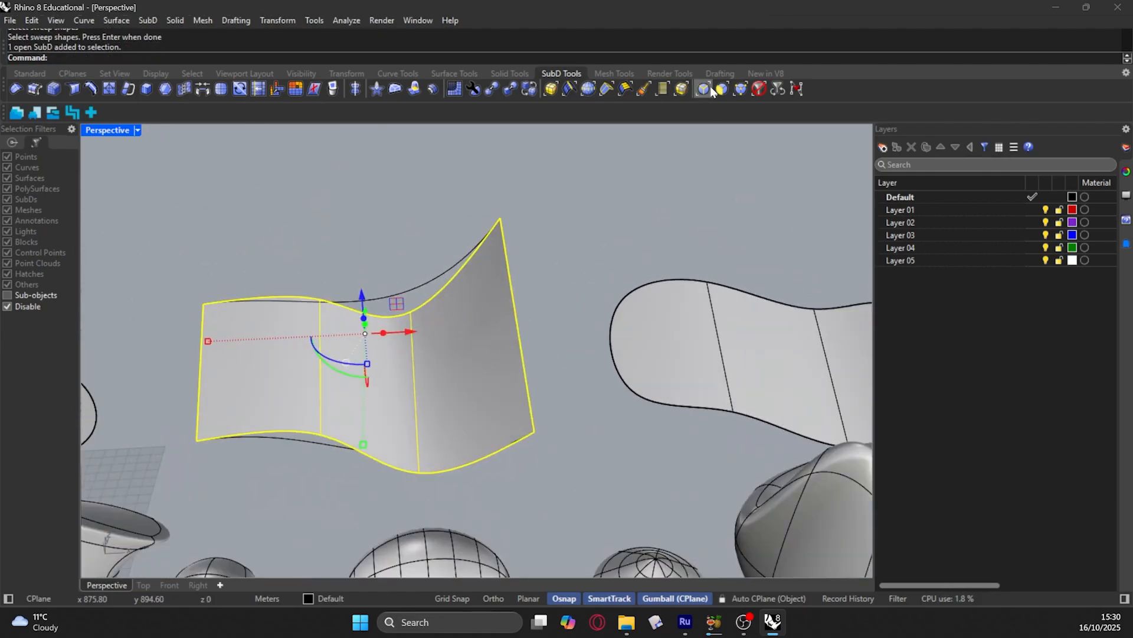
# Step: Restrict selection to edges, reposition the free end edge of the two-rail swept SubD, and deselect it
pyautogui.click(706, 87)
pyautogui.click(516, 319)
pyautogui.moveTo(518, 320); pyautogui.dragTo(496, 331, button='right')
pyautogui.moveTo(512, 332); pyautogui.dragTo(494, 354)
pyautogui.moveTo(470, 393); pyautogui.dragTo(455, 360)
pyautogui.click(565, 237)
pyautogui.moveTo(526, 282); pyautogui.dragTo(469, 324, button='right')
pyautogui.scroll(-6, 369, 342)
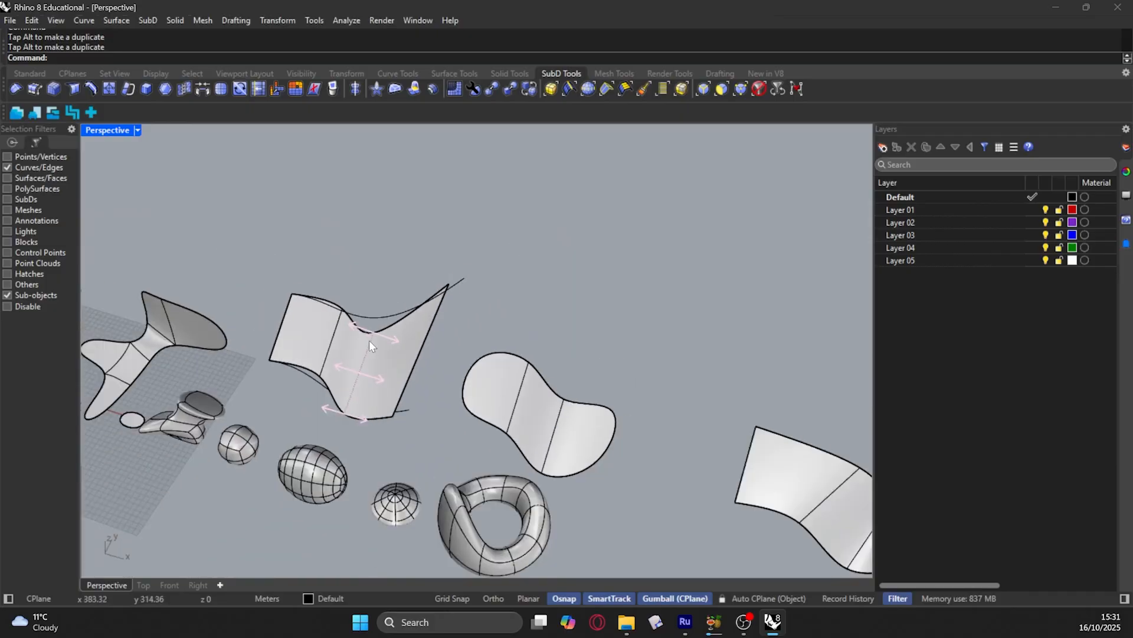
# Step: Clear the selection filter and move the two-rail swept SubD along the positive X axis, beyond the other SubDs
pyautogui.click(741, 90)
pyautogui.scroll(-5, 338, 360)
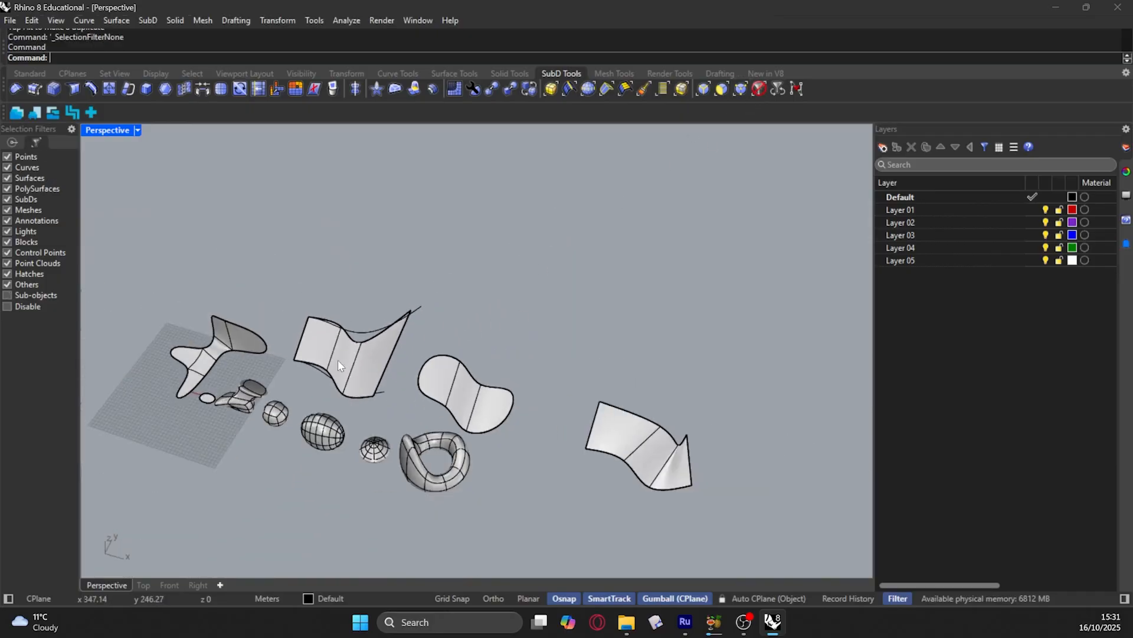
pyautogui.click(273, 344)
pyautogui.moveTo(341, 346); pyautogui.dragTo(531, 371)
pyautogui.scroll(8, 240, 369)
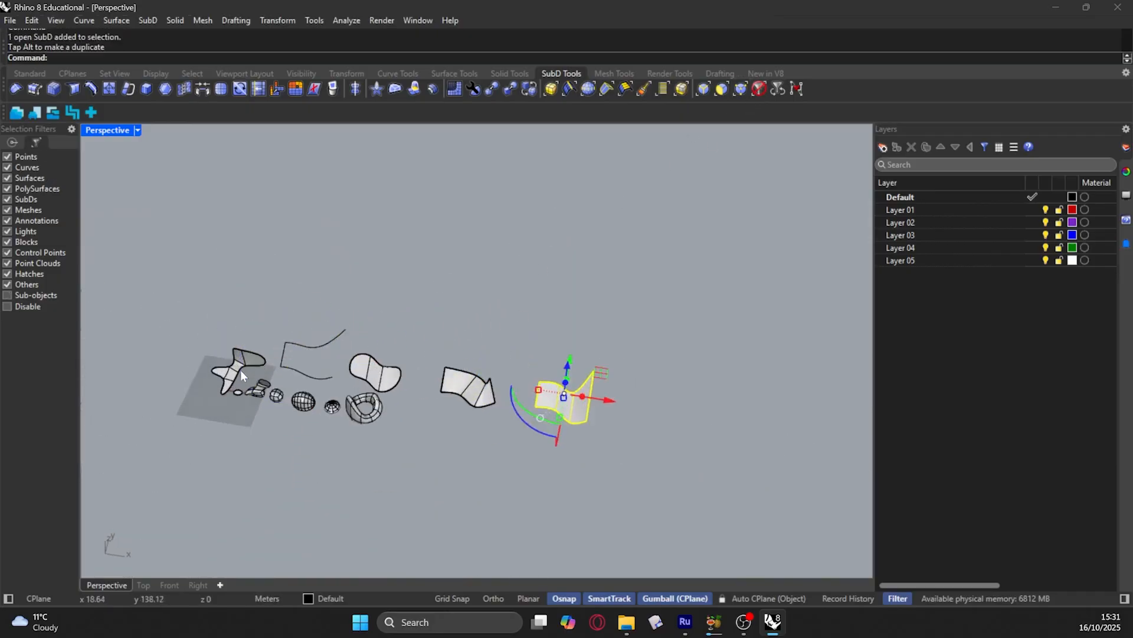
pyautogui.moveTo(331, 329); pyautogui.dragTo(227, 309, button='right')
pyautogui.scroll(-6, 230, 308)
pyautogui.scroll(5, 301, 272)
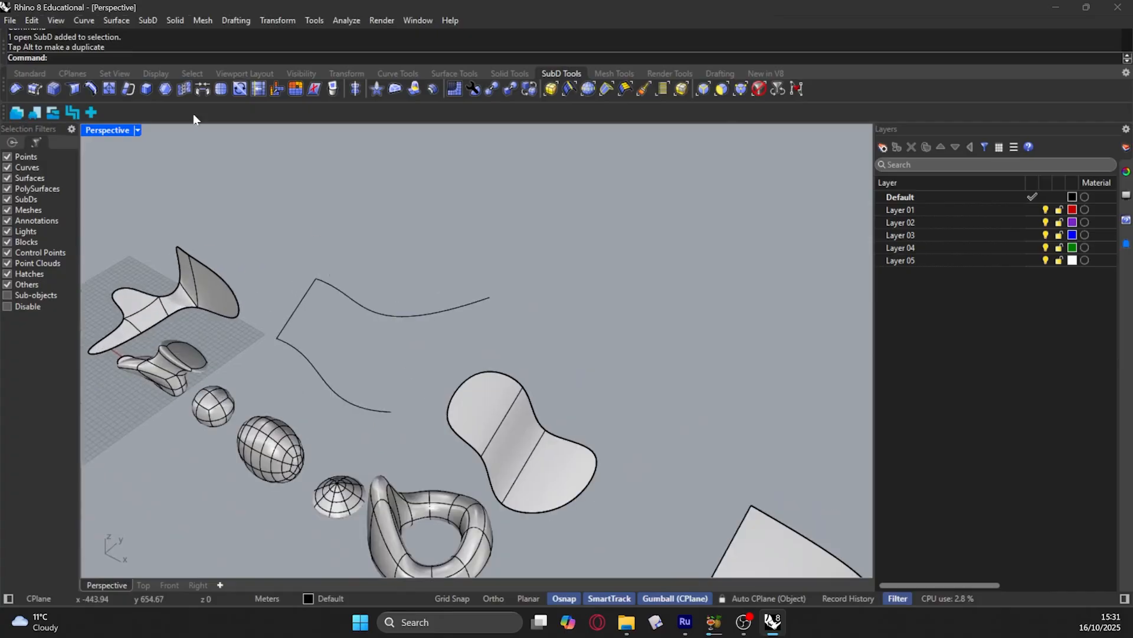
pyautogui.click(124, 25)
pyautogui.moveTo(144, 22)
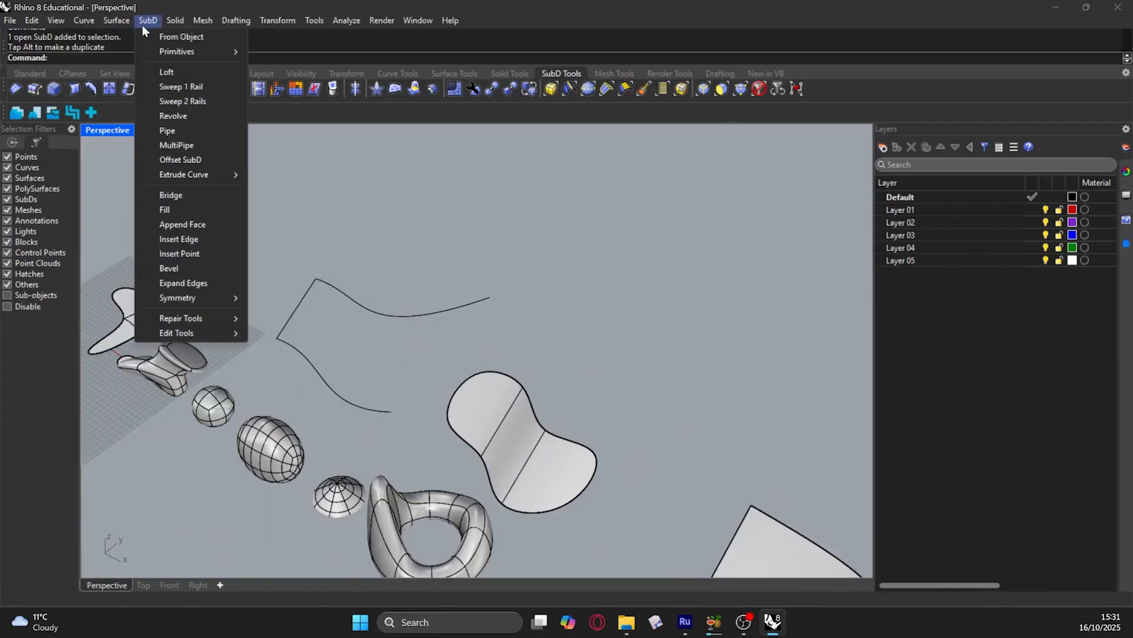
pyautogui.click(168, 131)
pyautogui.scroll(3, 247, 279)
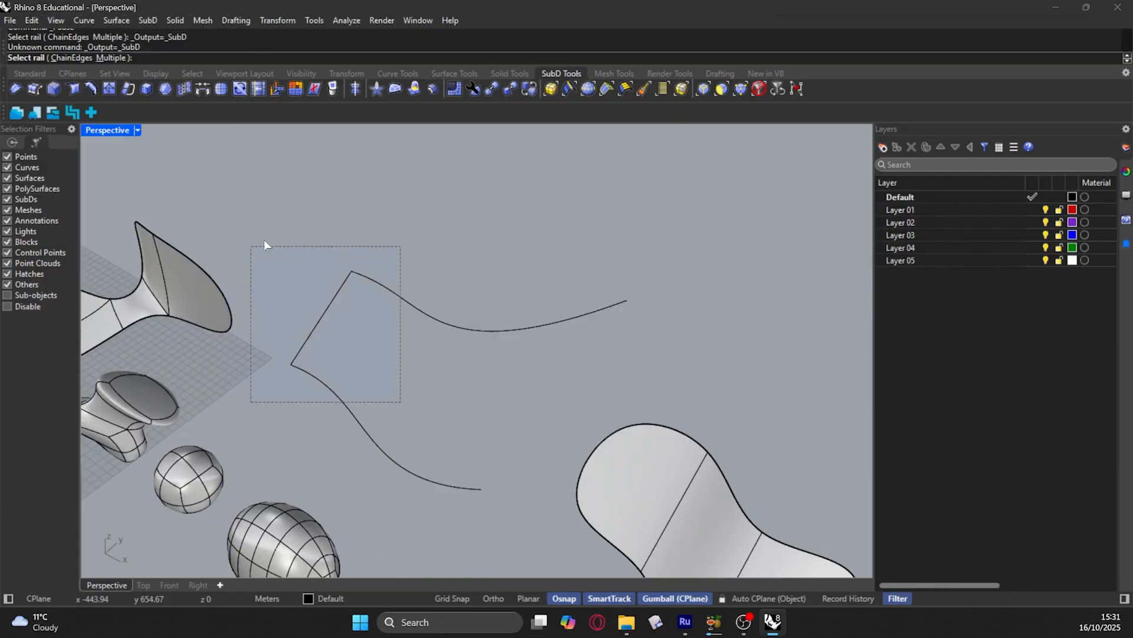
pyautogui.moveTo(265, 241); pyautogui.dragTo(265, 242)
pyautogui.moveTo(316, 264); pyautogui.dragTo(353, 320, button='right')
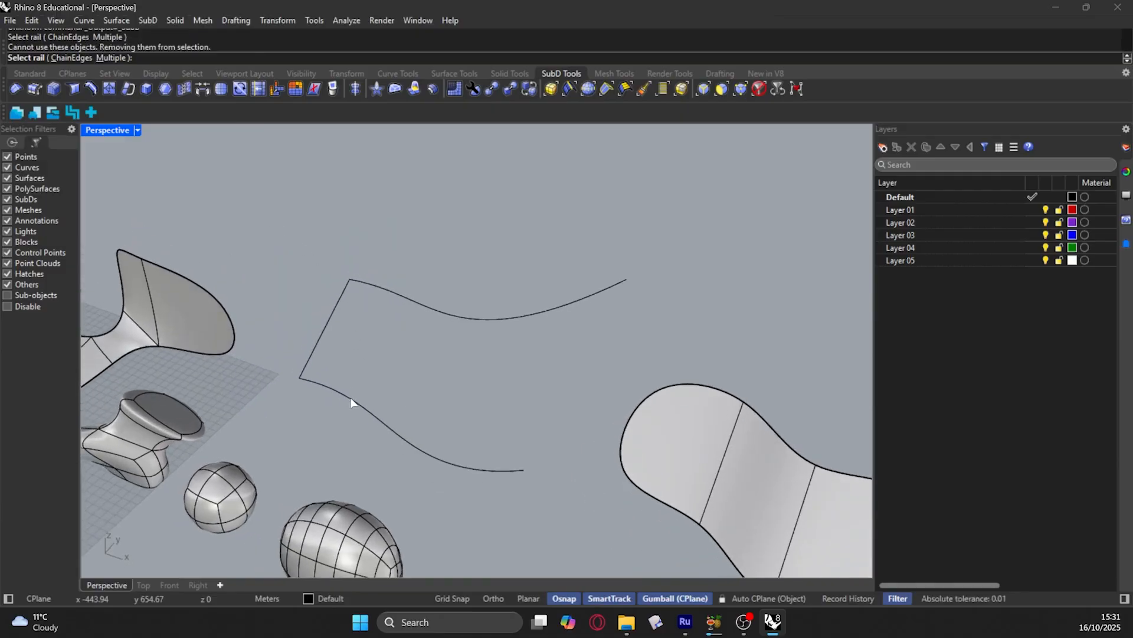
pyautogui.press('Escape')
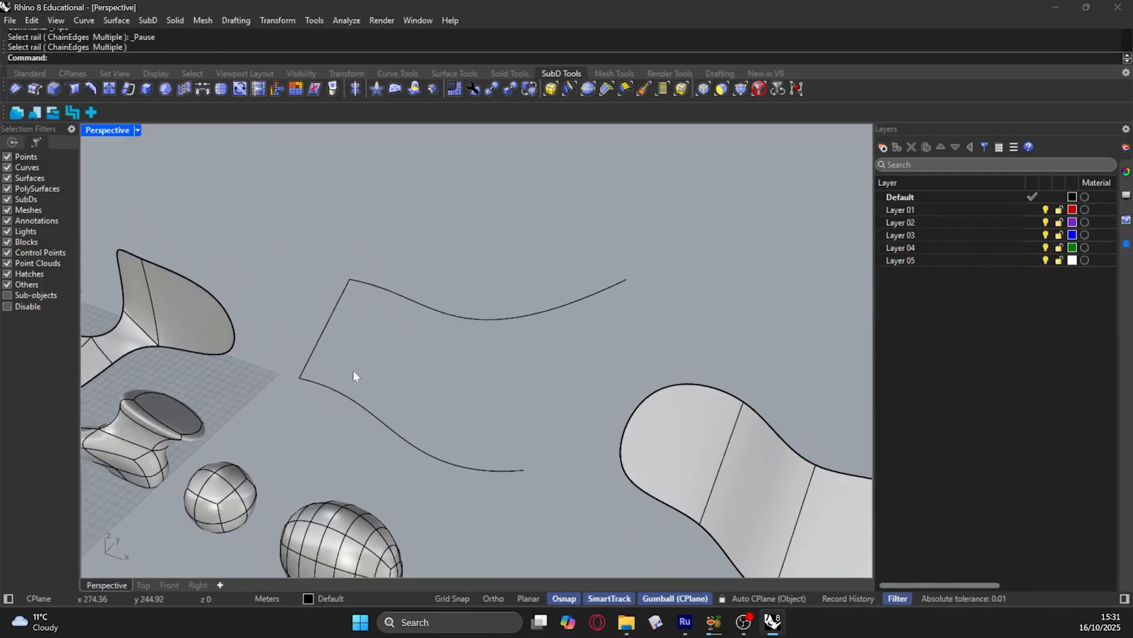
# Step: Create a flat-capped SubD pipe along the lower S-shaped curve, with a radius of about 12 m at both ends
pyautogui.click(151, 19)
pyautogui.click(169, 131)
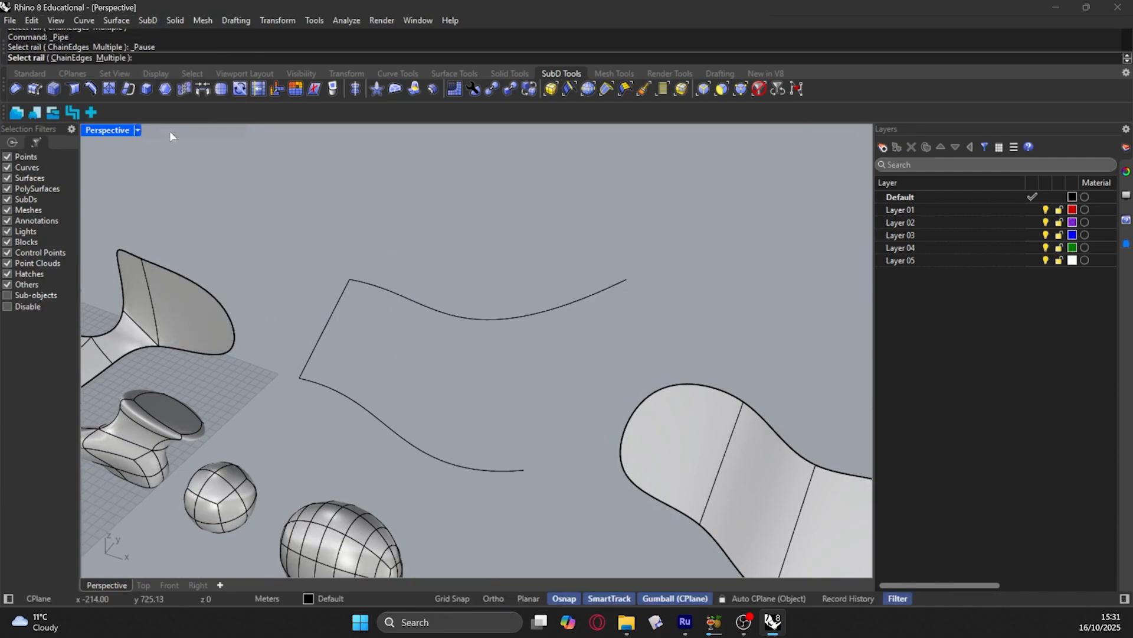
pyautogui.click(309, 384)
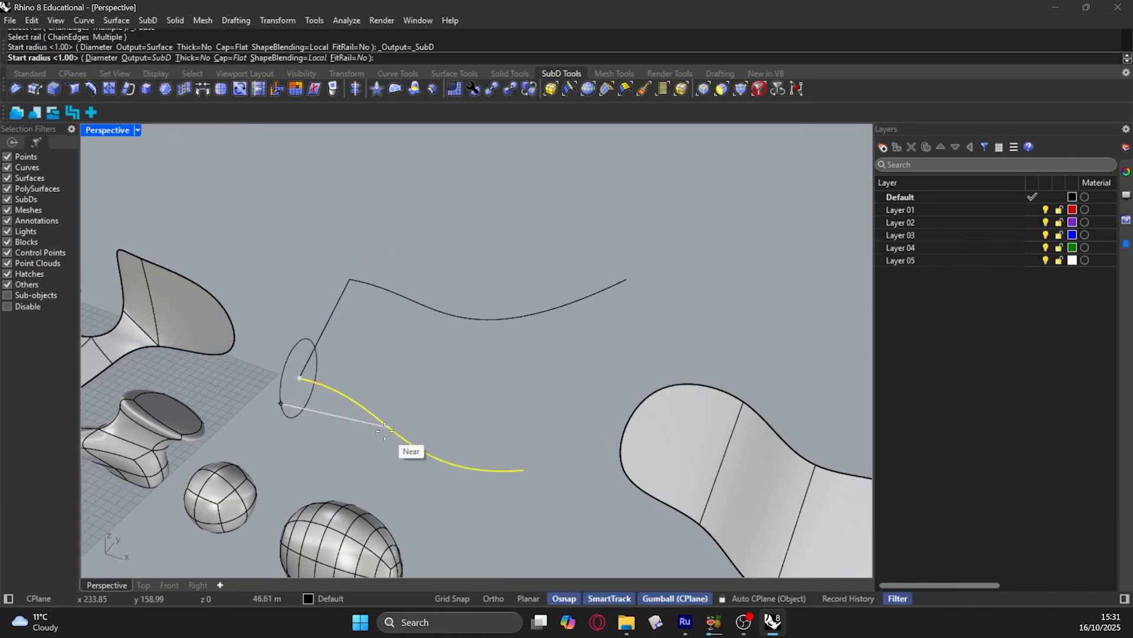
pyautogui.scroll(3, 313, 393)
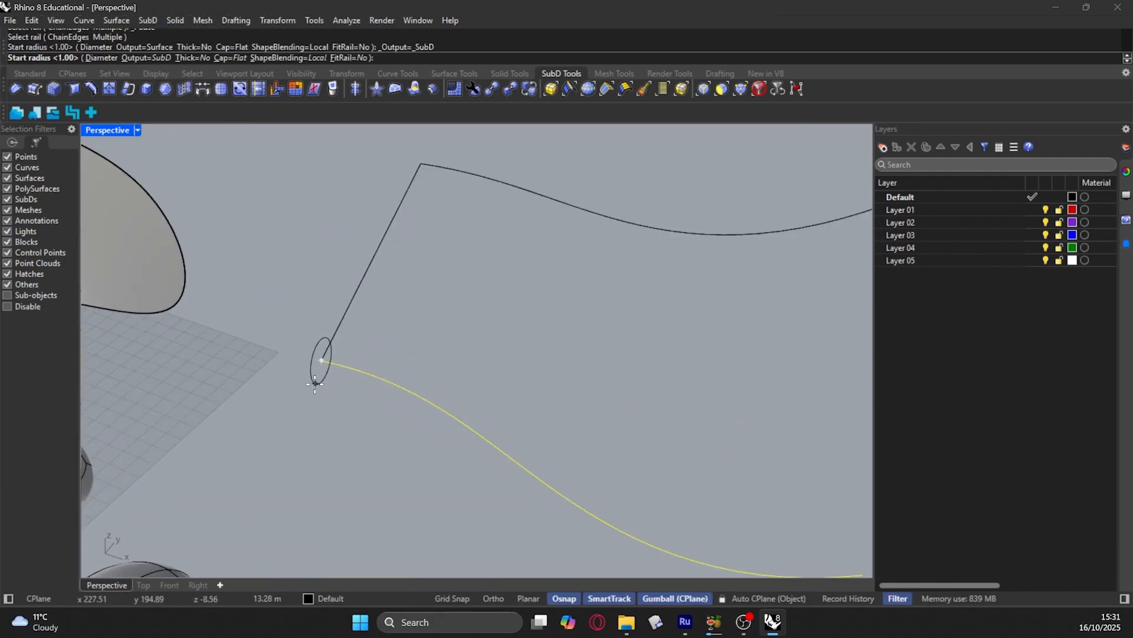
pyautogui.click(315, 384)
pyautogui.scroll(-3, 247, 347)
pyautogui.scroll(3, 316, 392)
pyautogui.press('Return')
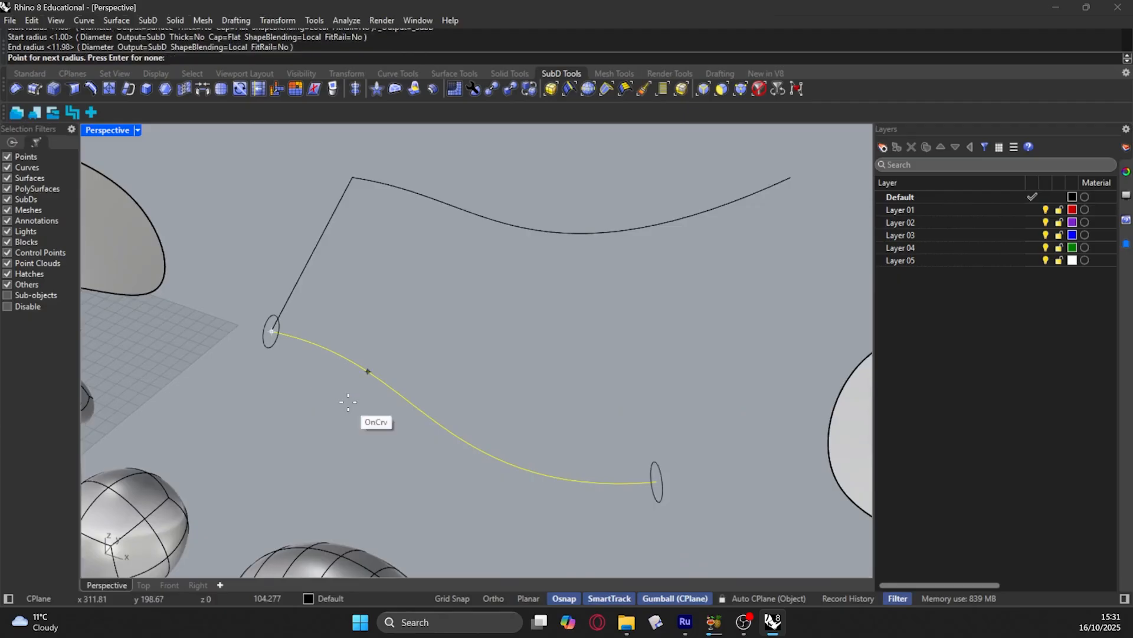
pyautogui.press('Return')
# Step: Examine the piped SubD in flat display and switch the display back to smooth
pyautogui.moveTo(518, 347); pyautogui.dragTo(334, 417, button='right')
pyautogui.press('Tab')
pyautogui.press('Tab')
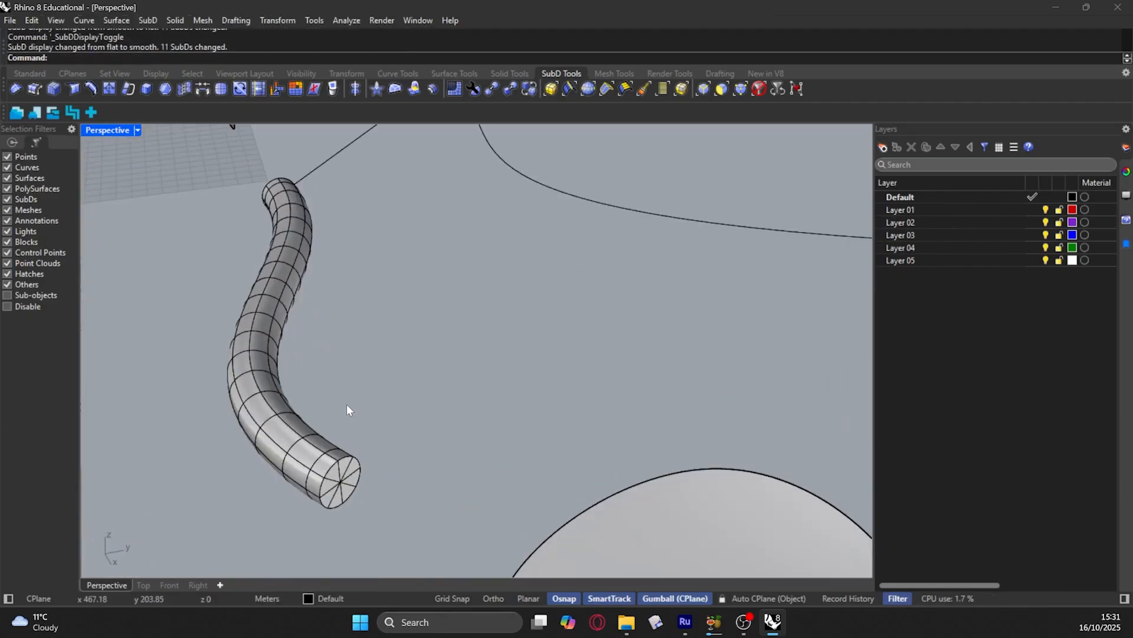
pyautogui.moveTo(374, 369); pyautogui.dragTo(347, 348, button='right')
# Step: Move the piped SubD along the positive X axis, beyond the two-rail swept SubD
pyautogui.click(362, 394)
pyautogui.scroll(-5, 236, 338)
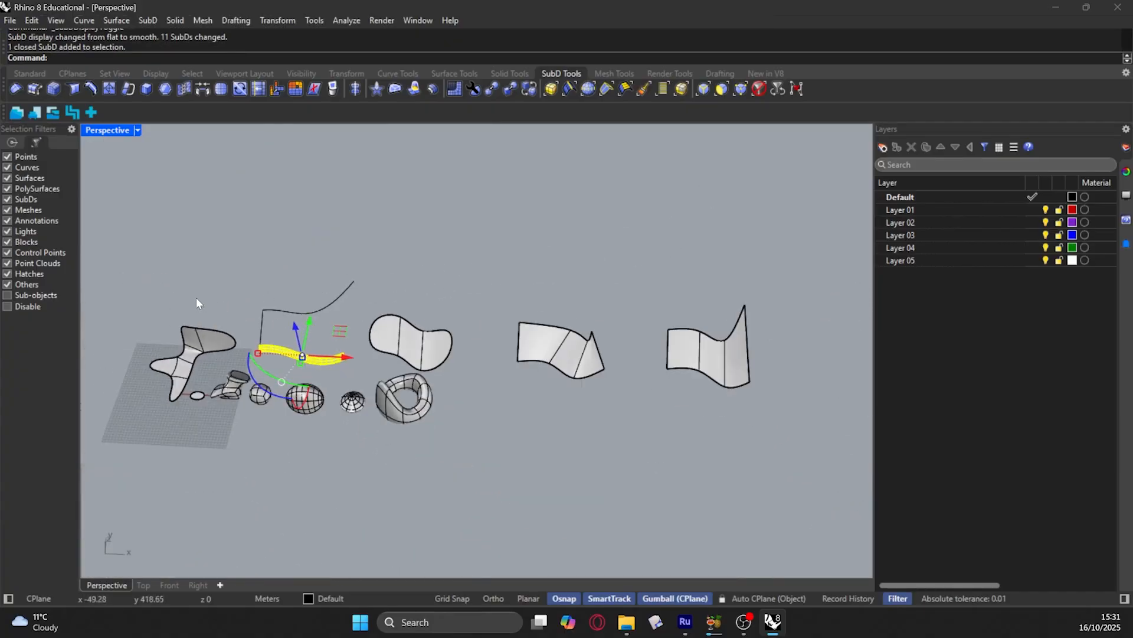
pyautogui.moveTo(347, 360); pyautogui.dragTo(864, 382)
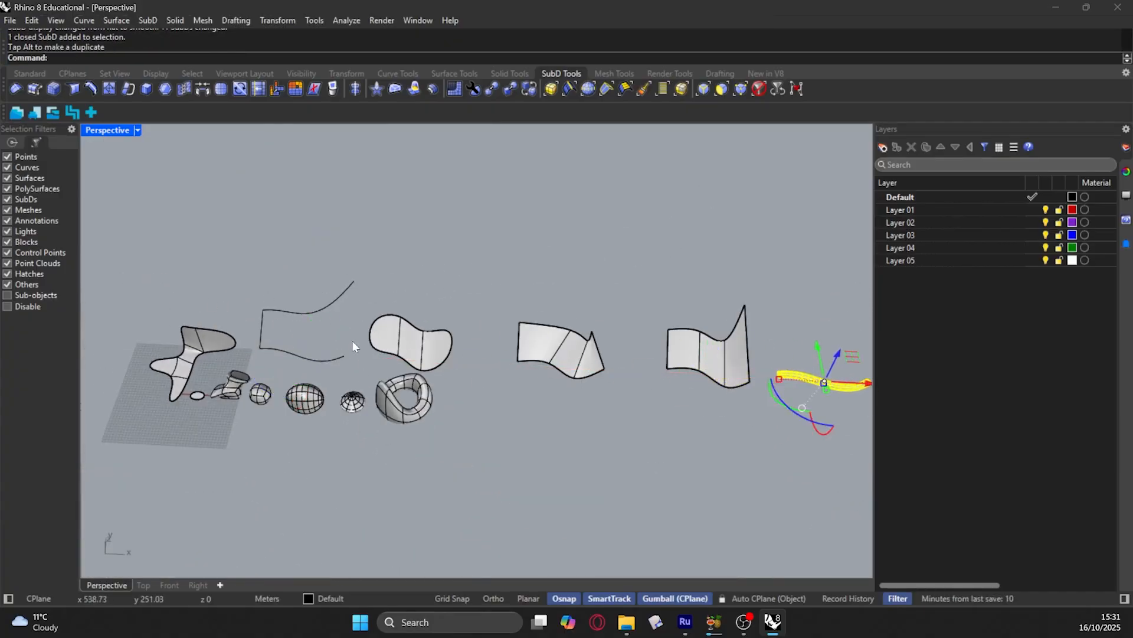
# Step: Draw two straight lines linking the lower and upper S-shaped curves at intermediate points along their length
pyautogui.scroll(5, 353, 342)
pyautogui.moveTo(222, 309); pyautogui.dragTo(222, 266, button='right')
pyautogui.scroll(-4, 222, 267)
pyautogui.scroll(5, 222, 267)
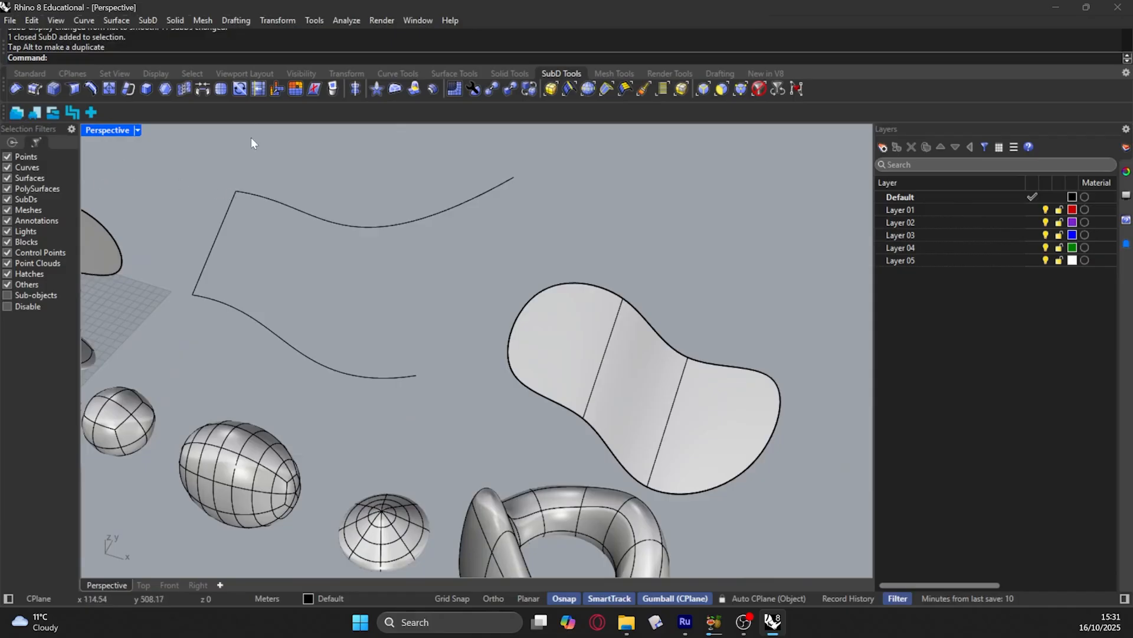
pyautogui.click(84, 20)
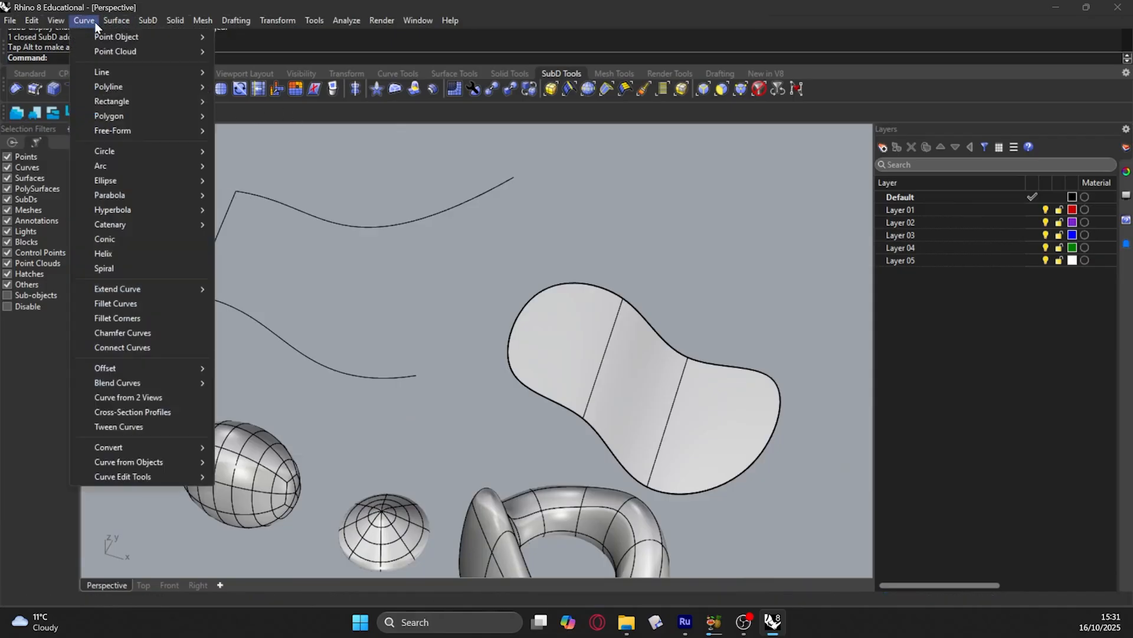
pyautogui.moveTo(116, 71)
pyautogui.click(242, 72)
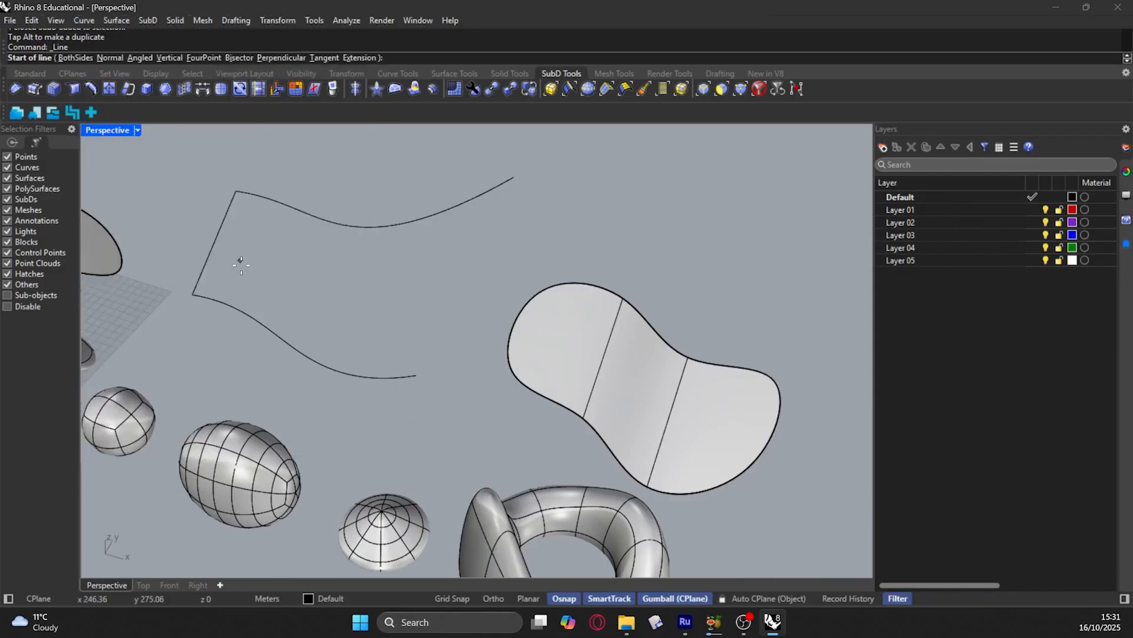
pyautogui.click(246, 308)
pyautogui.click(323, 220)
pyautogui.rightClick(322, 220)
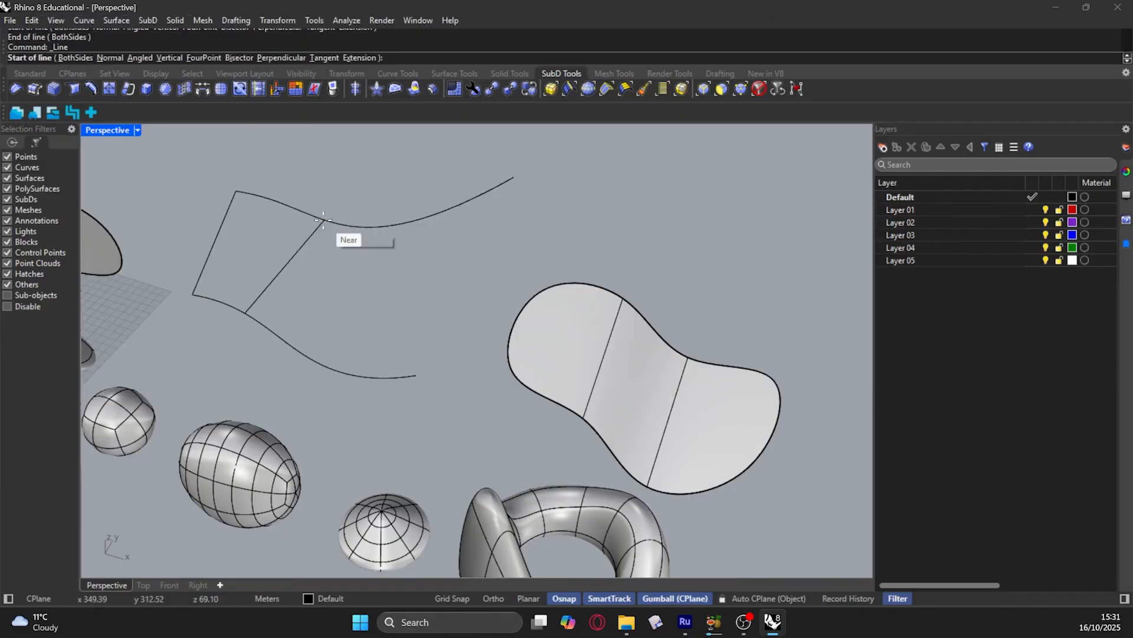
pyautogui.click(363, 377)
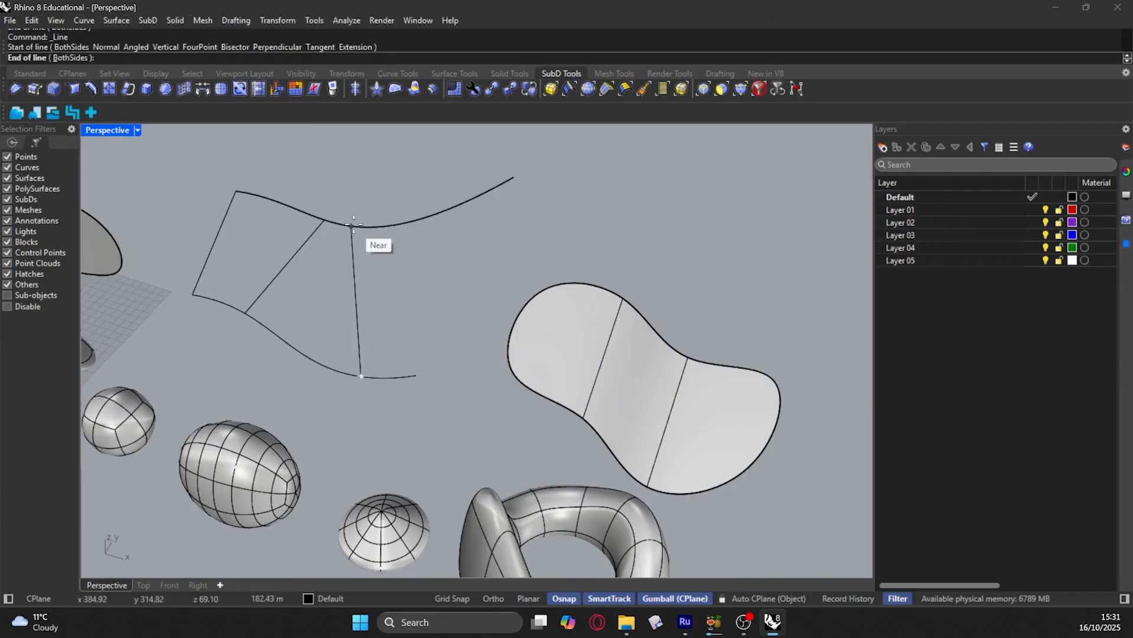
pyautogui.click(368, 227)
pyautogui.rightClick(368, 227)
# Step: Draw a line joining the free ends of the two S-shaped curves and end the line command
pyautogui.click(413, 377)
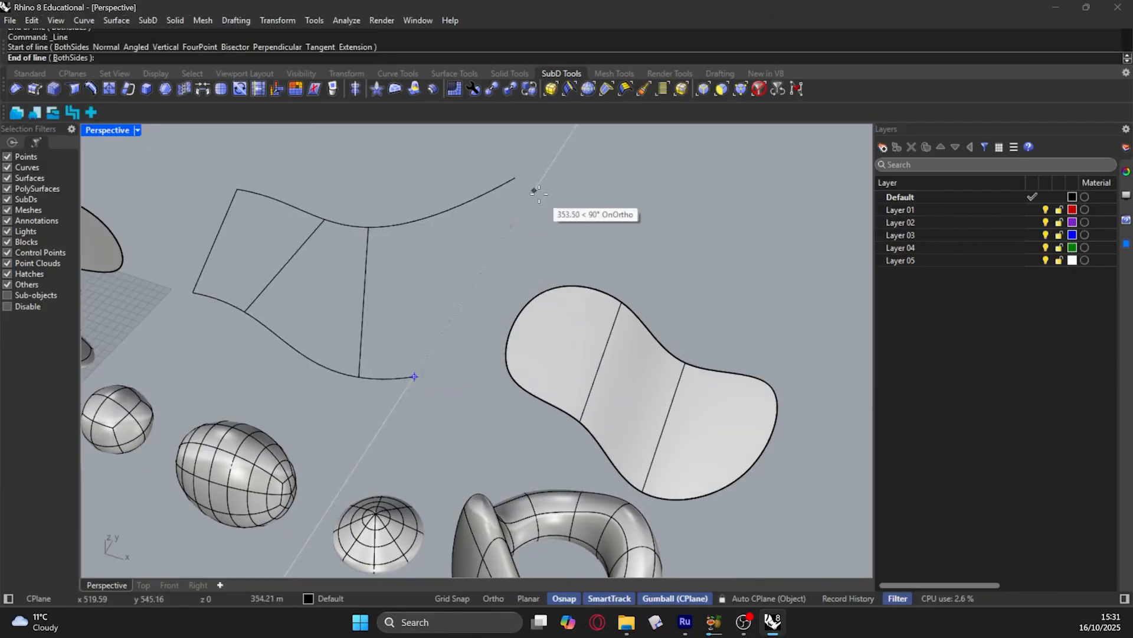
pyautogui.click(514, 177)
pyautogui.rightClick(515, 178)
pyautogui.moveTo(515, 178)
pyautogui.mouseDown(button='right')
pyautogui.moveTo(447, 276)
pyautogui.moveTo(460, 236)
pyautogui.moveTo(480, 345)
pyautogui.mouseUp(button='right')
pyautogui.press('Escape')
# Step: Create a capped MultiPipe SubD from all six connected curves, trying radius 5 before setting it to 10, and deselect everything
pyautogui.moveTo(377, 327); pyautogui.dragTo(251, 214)
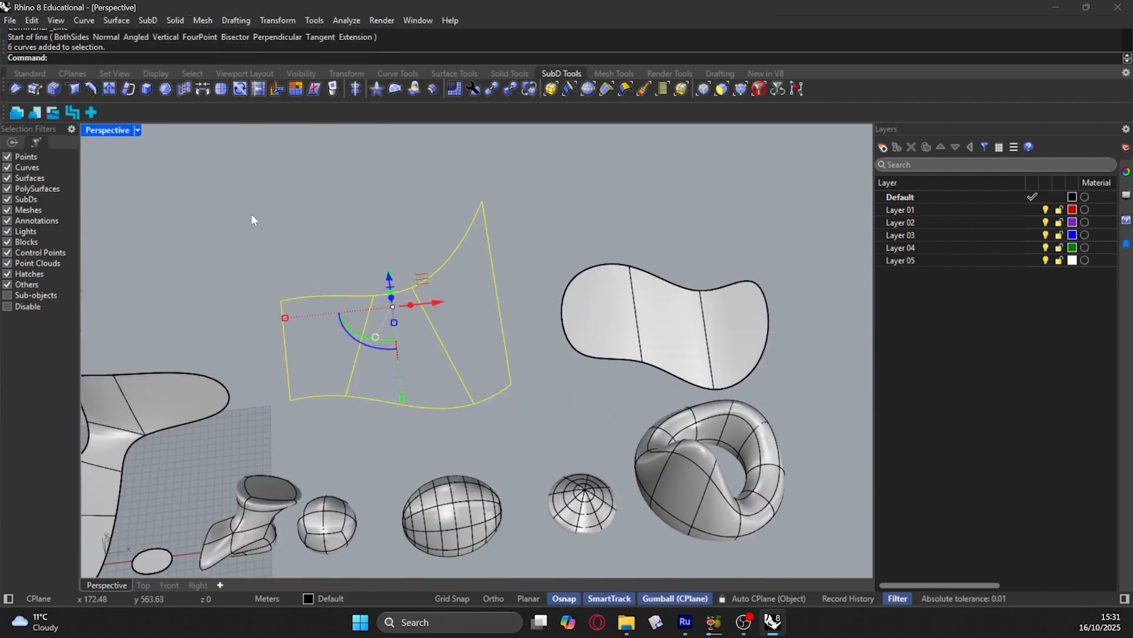
pyautogui.moveTo(251, 213); pyautogui.dragTo(269, 194, button='right')
pyautogui.click(147, 20)
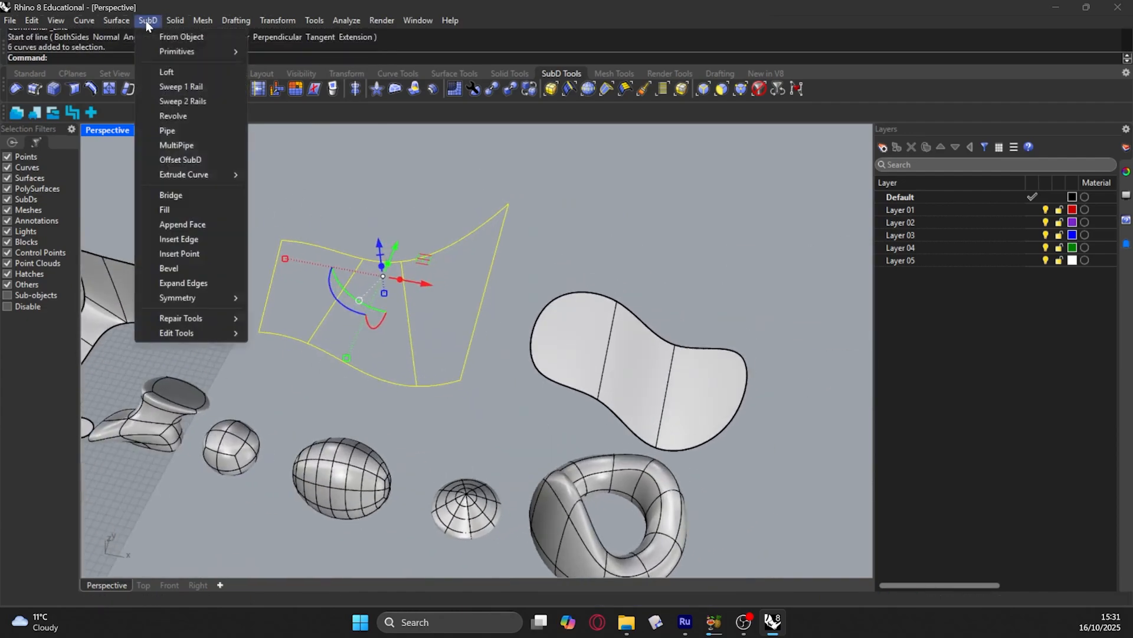
pyautogui.click(191, 146)
pyautogui.scroll(3, 338, 243)
pyautogui.scroll(4, 339, 243)
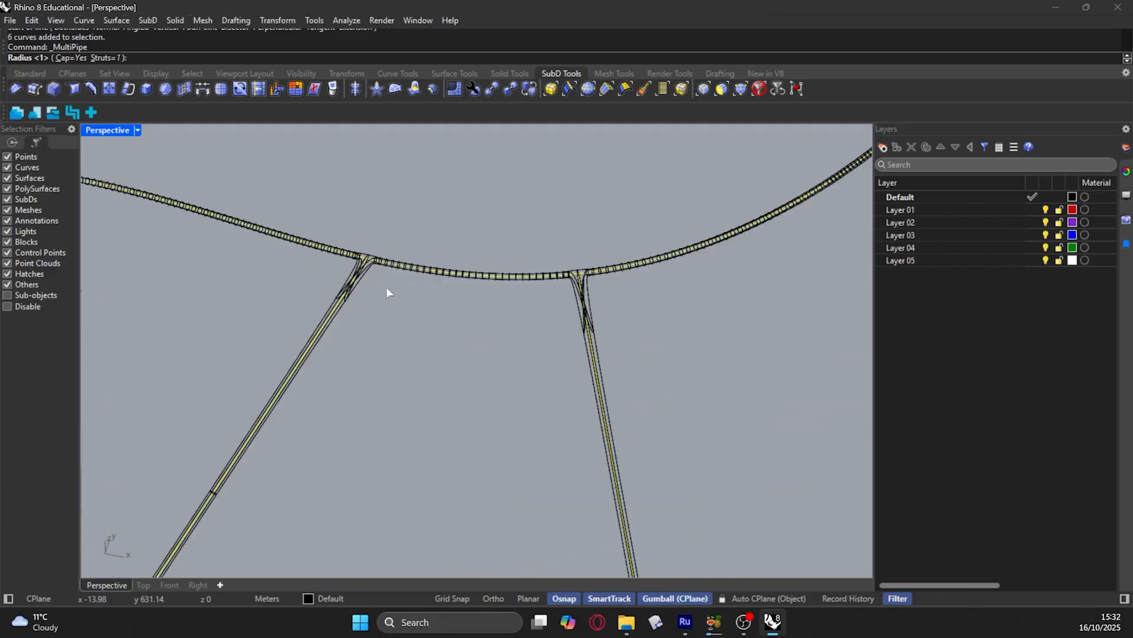
pyautogui.scroll(-6, 354, 246)
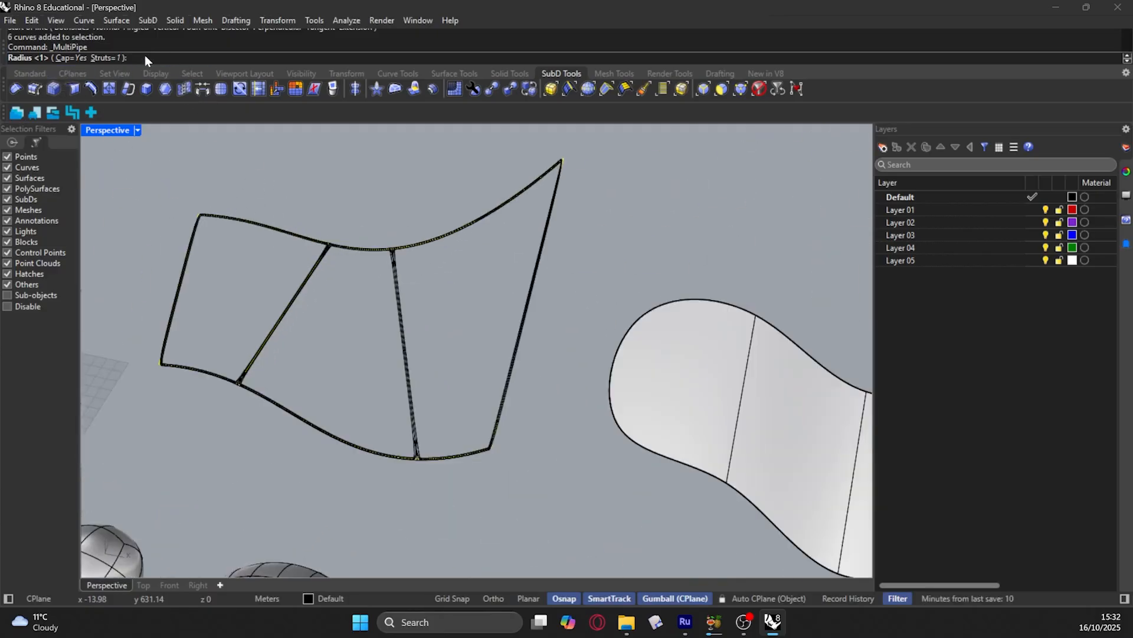
pyautogui.write('5')
pyautogui.press('Return')
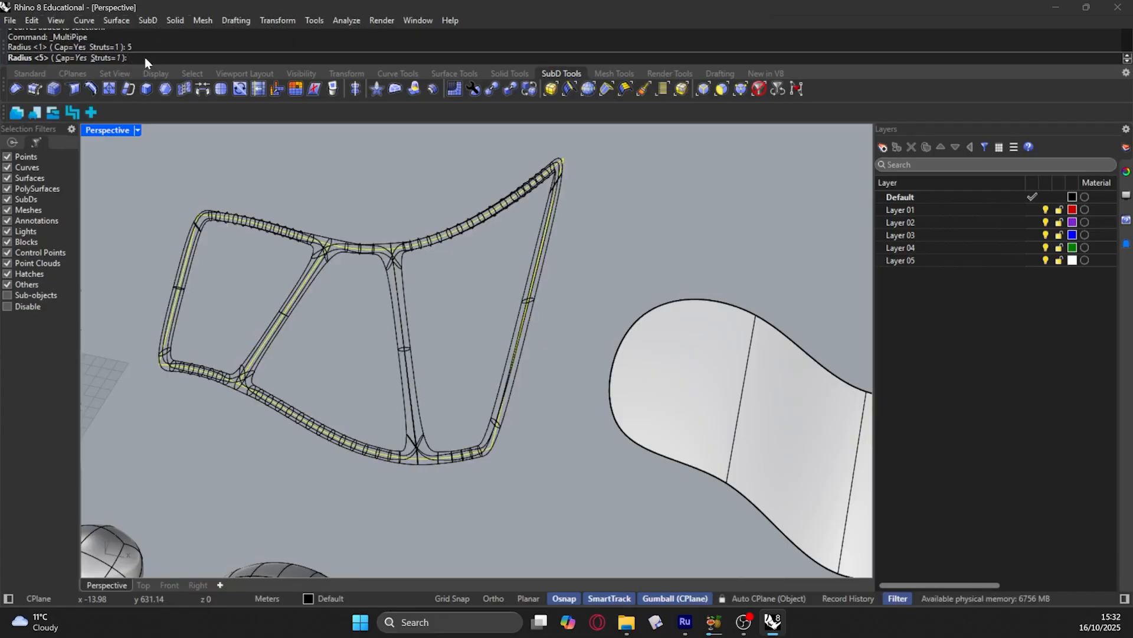
pyautogui.write('10')
pyautogui.press('Return')
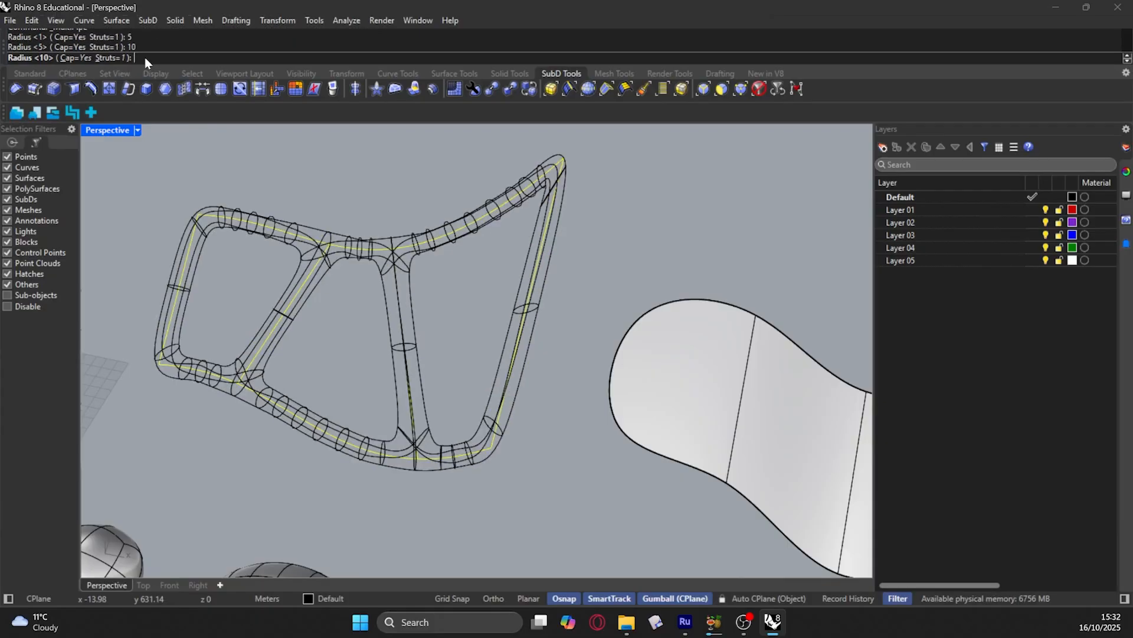
pyautogui.press('Return')
pyautogui.click(761, 198)
# Step: Move the MultiPipe SubD along the positive X axis, away from its source curves
pyautogui.scroll(-4, 761, 197)
pyautogui.moveTo(785, 197); pyautogui.dragTo(694, 197, button='right')
pyautogui.scroll(5, 420, 249)
pyautogui.moveTo(420, 249); pyautogui.dragTo(421, 348, button='right')
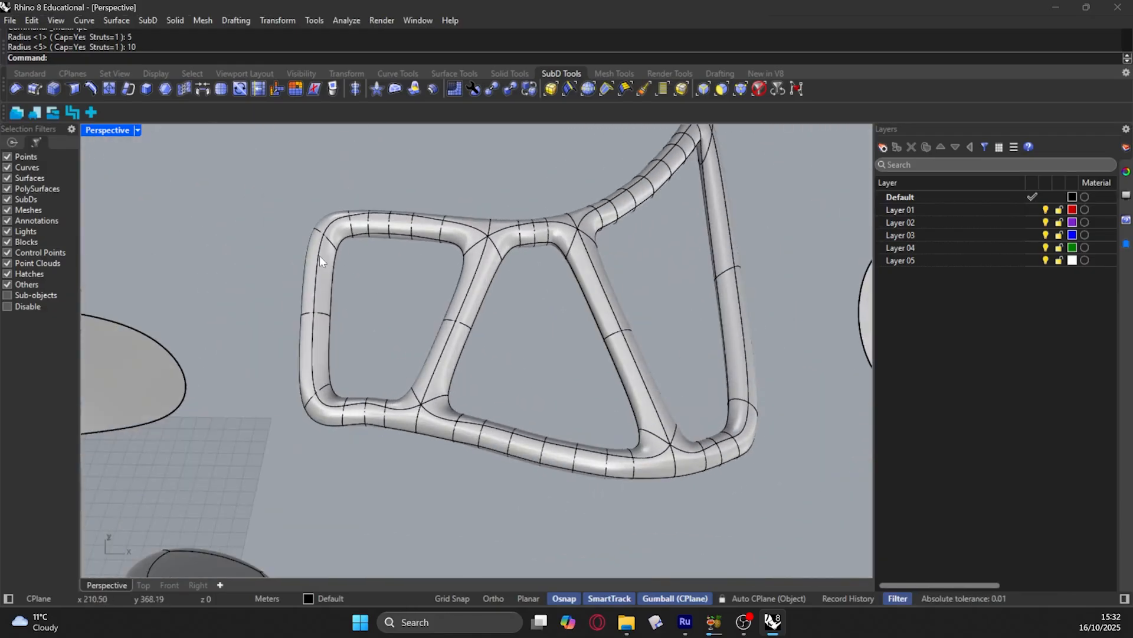
pyautogui.scroll(-3, 614, 262)
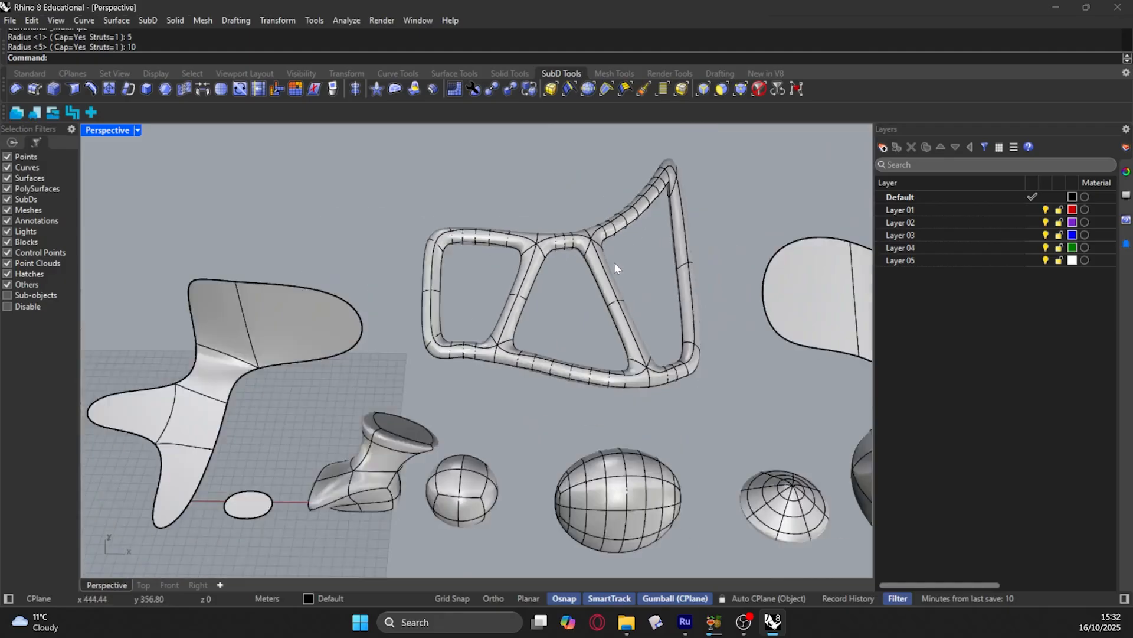
pyautogui.moveTo(614, 262); pyautogui.dragTo(468, 271, button='right')
pyautogui.click(469, 272)
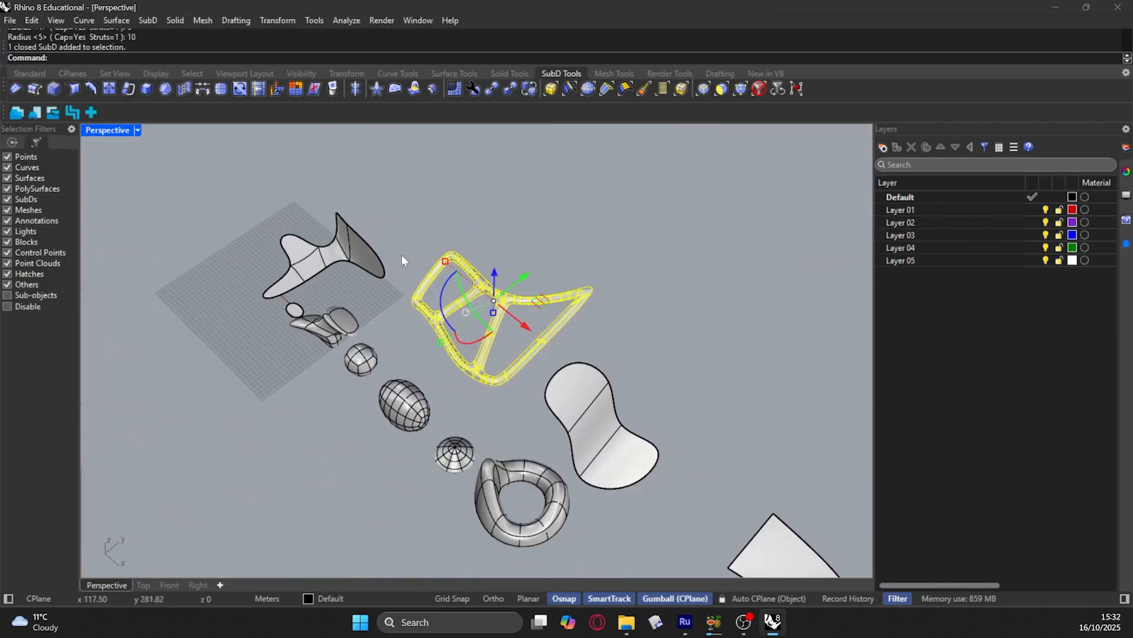
pyautogui.moveTo(266, 263); pyautogui.dragTo(306, 267, button='right')
pyautogui.scroll(-10, 307, 268)
pyautogui.moveTo(377, 301); pyautogui.dragTo(447, 307, button='right')
pyautogui.moveTo(429, 302); pyautogui.dragTo(762, 348)
# Step: Duplicate the small SubD sphere about 96 m along the positive Y axis and deselect the copy
pyautogui.scroll(10, 321, 283)
pyautogui.moveTo(334, 299); pyautogui.dragTo(455, 280, button='right')
pyautogui.click(145, 21)
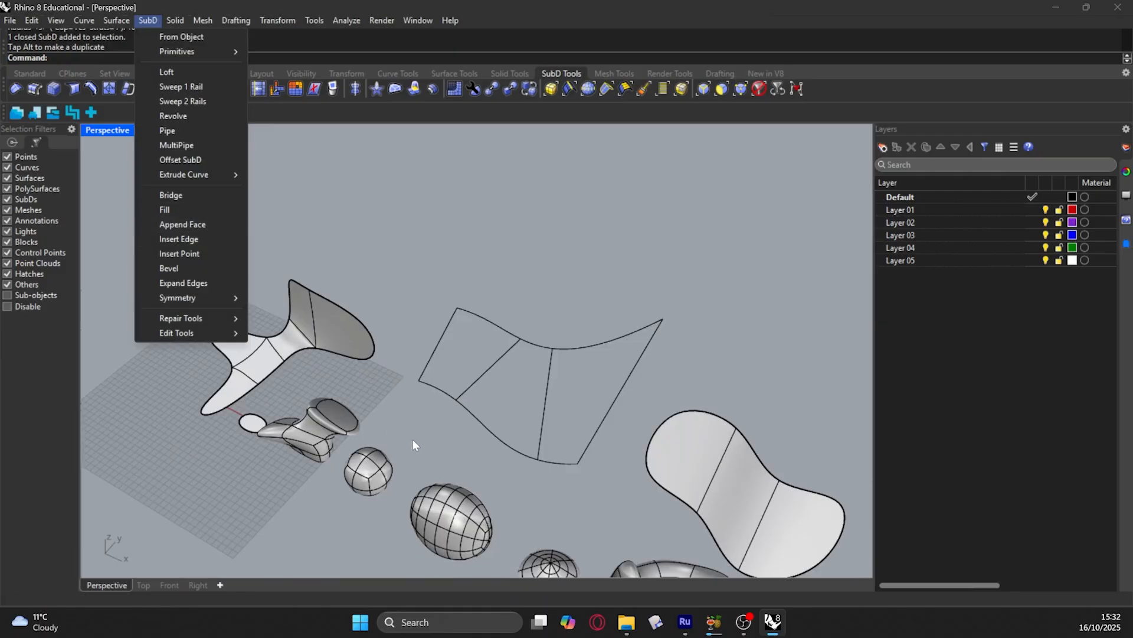
pyautogui.moveTo(414, 439); pyautogui.dragTo(253, 404, button='right')
pyautogui.scroll(7, 253, 404)
pyautogui.click(235, 360)
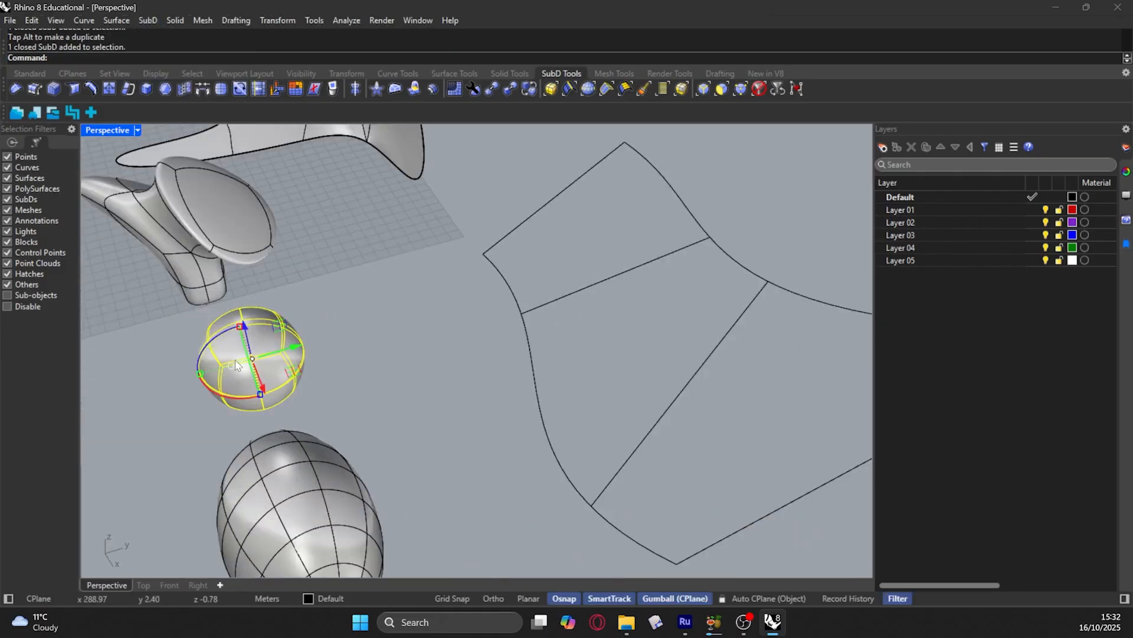
pyautogui.scroll(3, 285, 352)
pyautogui.moveTo(298, 358); pyautogui.dragTo(493, 301)
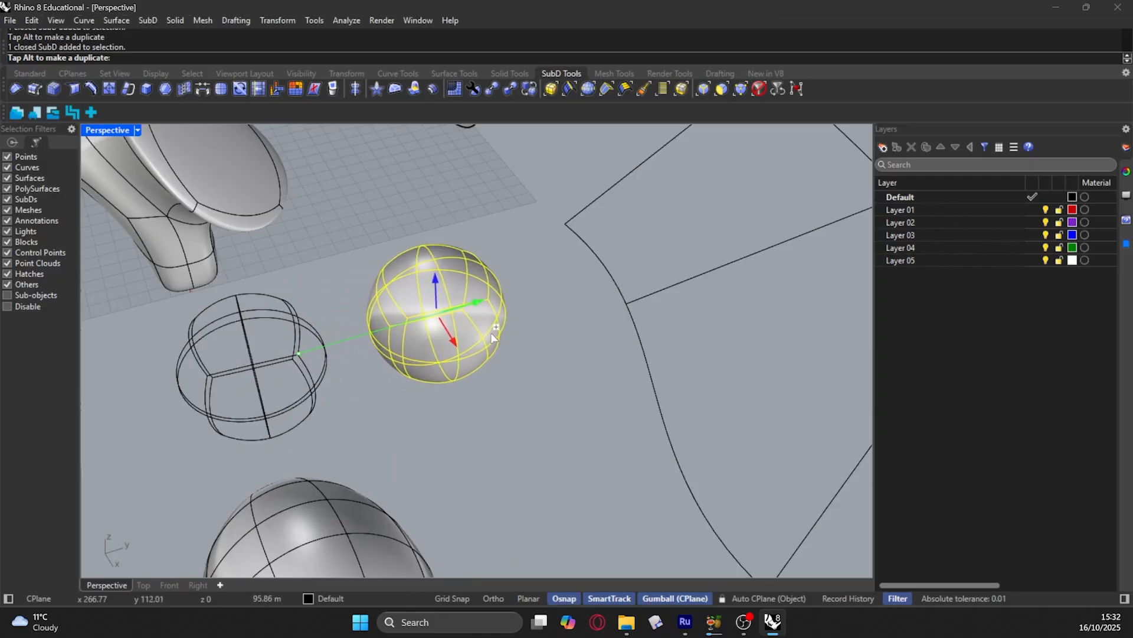
pyautogui.click(431, 461)
# Step: Restrict selection to SubD faces only
pyautogui.moveTo(430, 455); pyautogui.dragTo(461, 476, button='right')
pyautogui.click(742, 93)
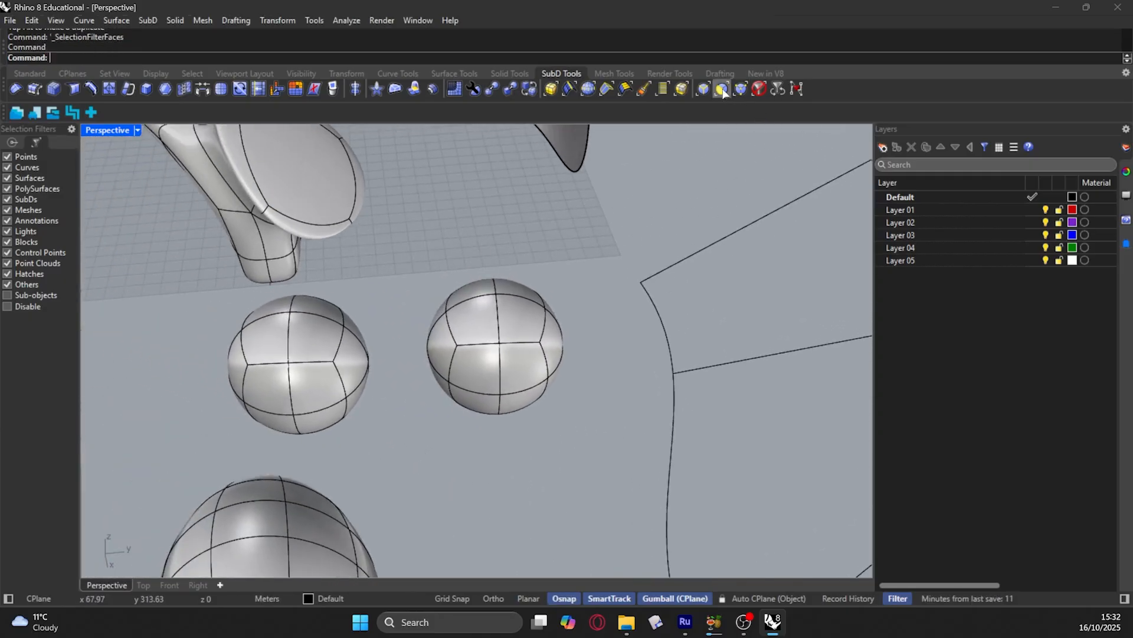
pyautogui.click(147, 20)
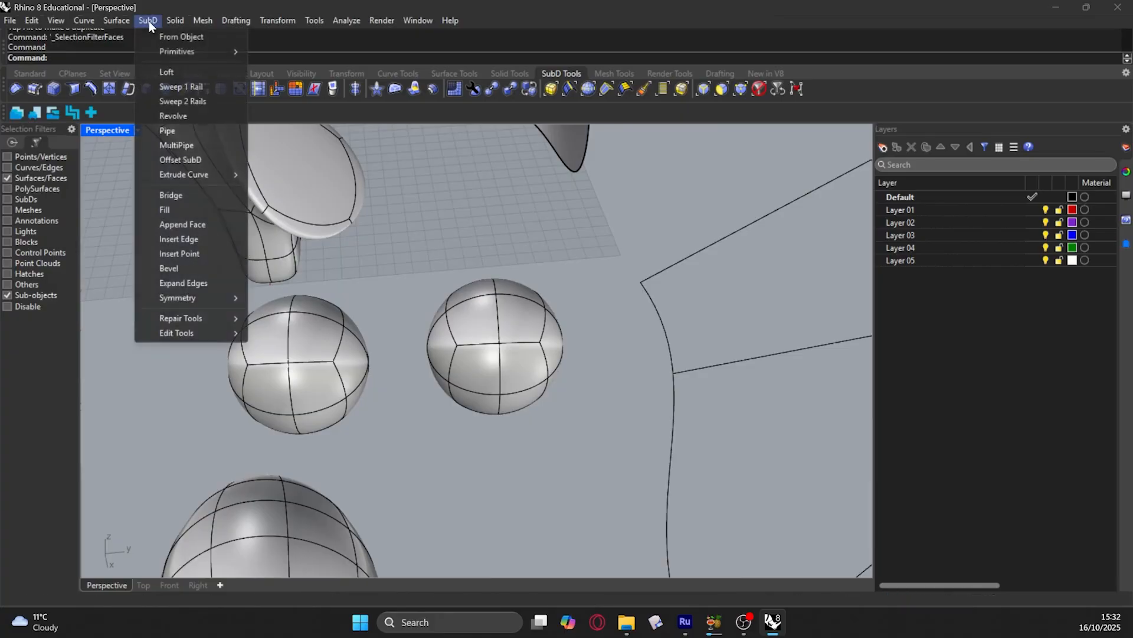
pyautogui.press('Escape')
# Step: Try to bridge the two small SubD spheres with both facing faces picked together as the first set
pyautogui.click(148, 20)
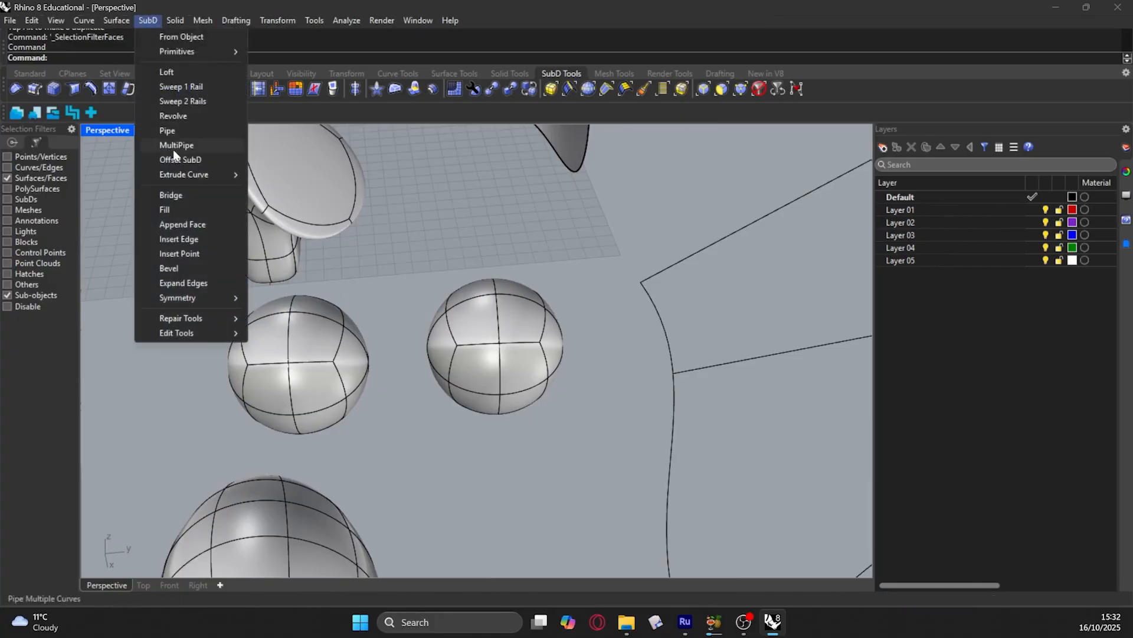
pyautogui.click(175, 194)
pyautogui.scroll(5, 311, 378)
pyautogui.click(447, 378)
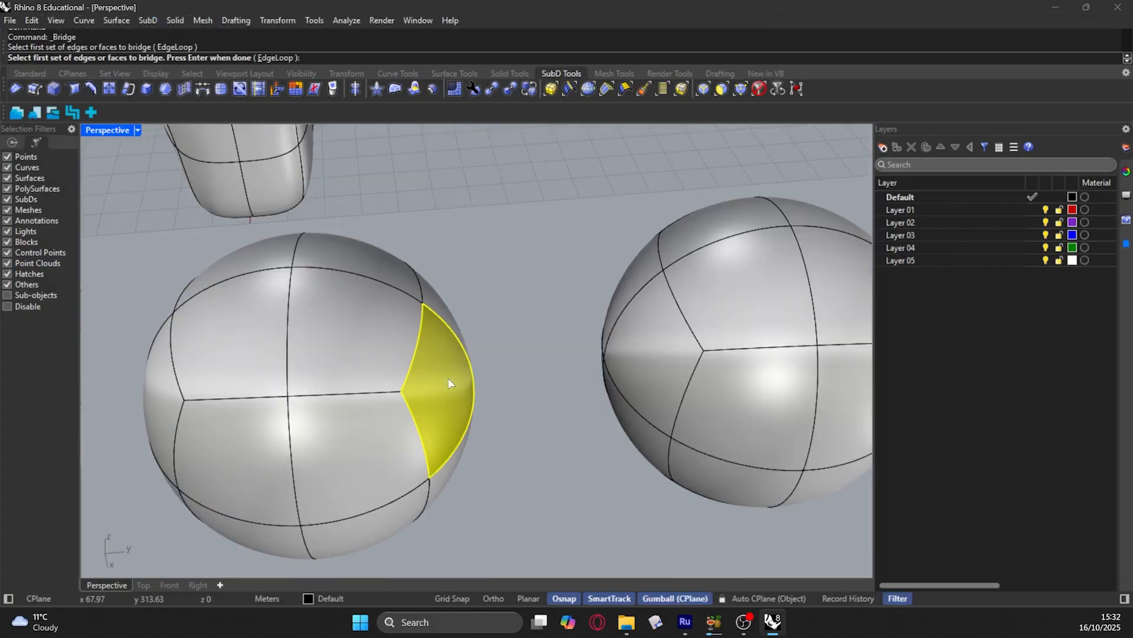
pyautogui.scroll(-3, 472, 360)
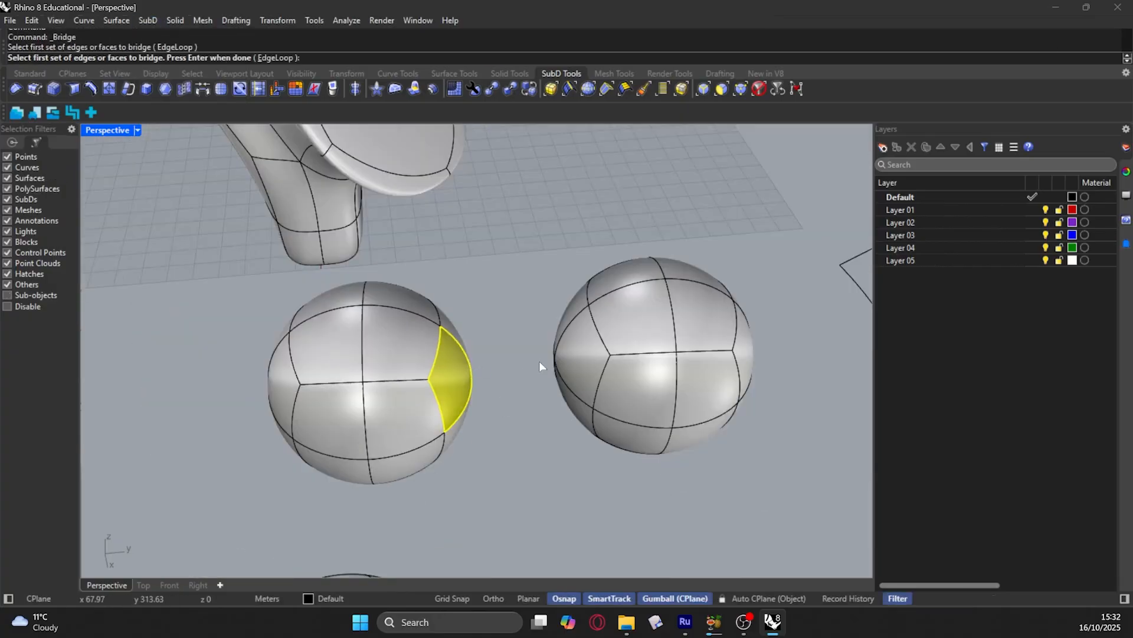
pyautogui.click(584, 358)
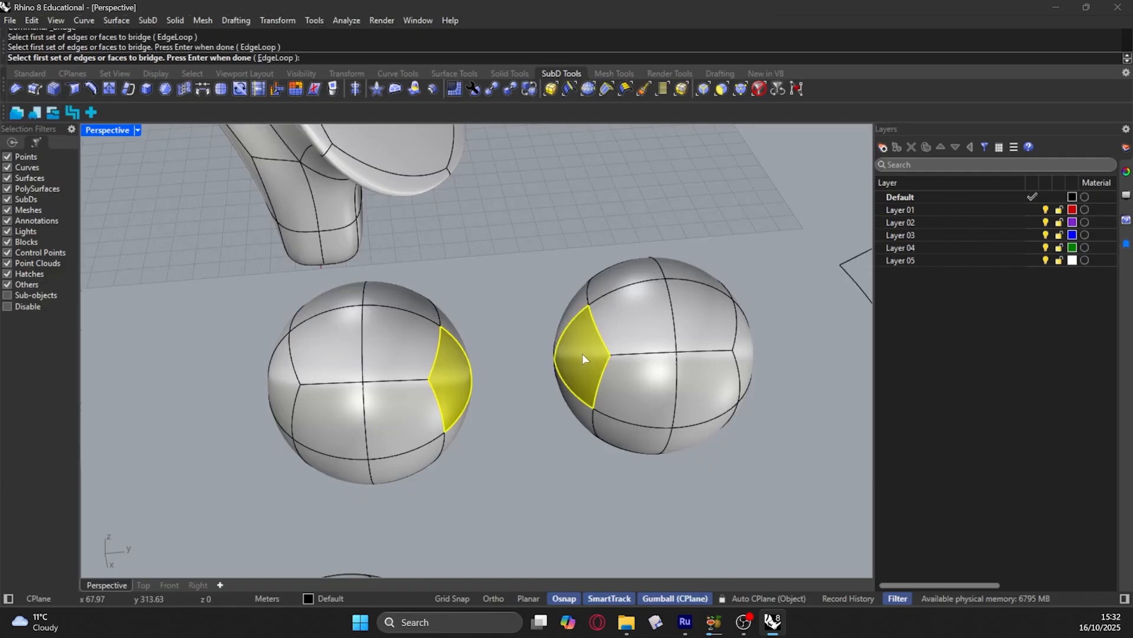
pyautogui.press('Return')
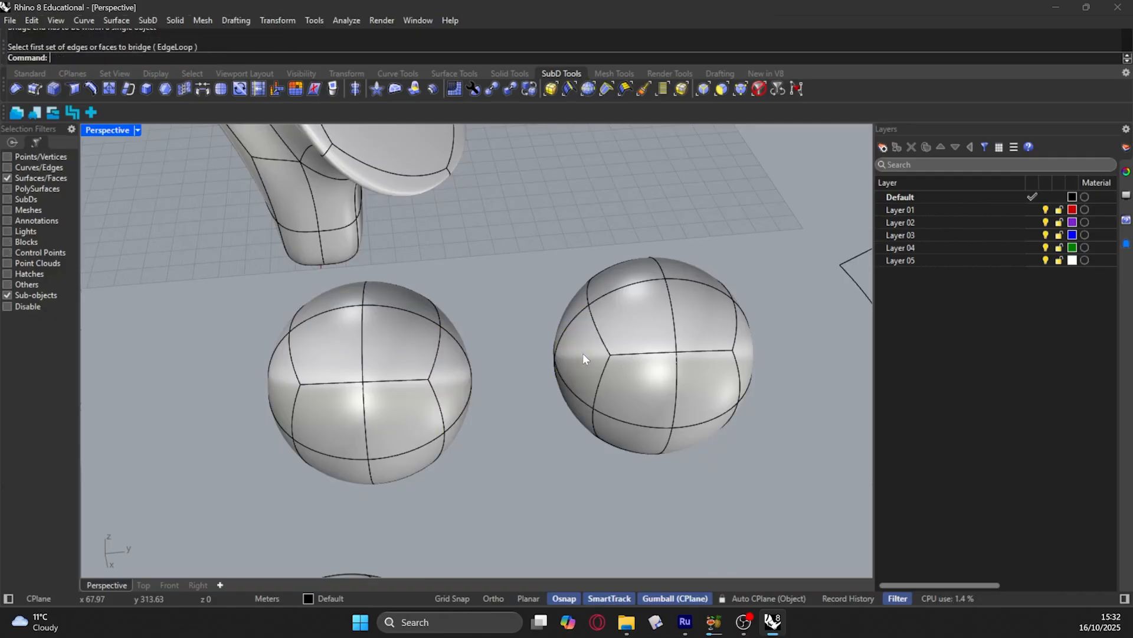
# Step: Bridge the two small SubD spheres, using one facing face as the first set and the other as the second, with default options
pyautogui.press('Return')
pyautogui.click(445, 378)
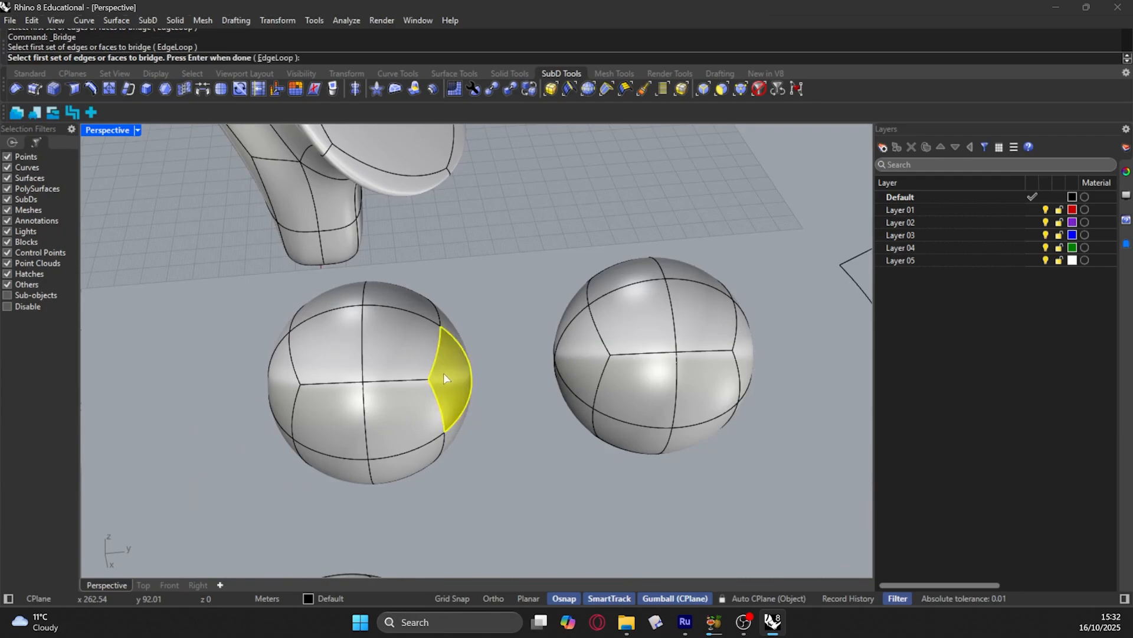
pyautogui.press('Return')
pyautogui.click(576, 356)
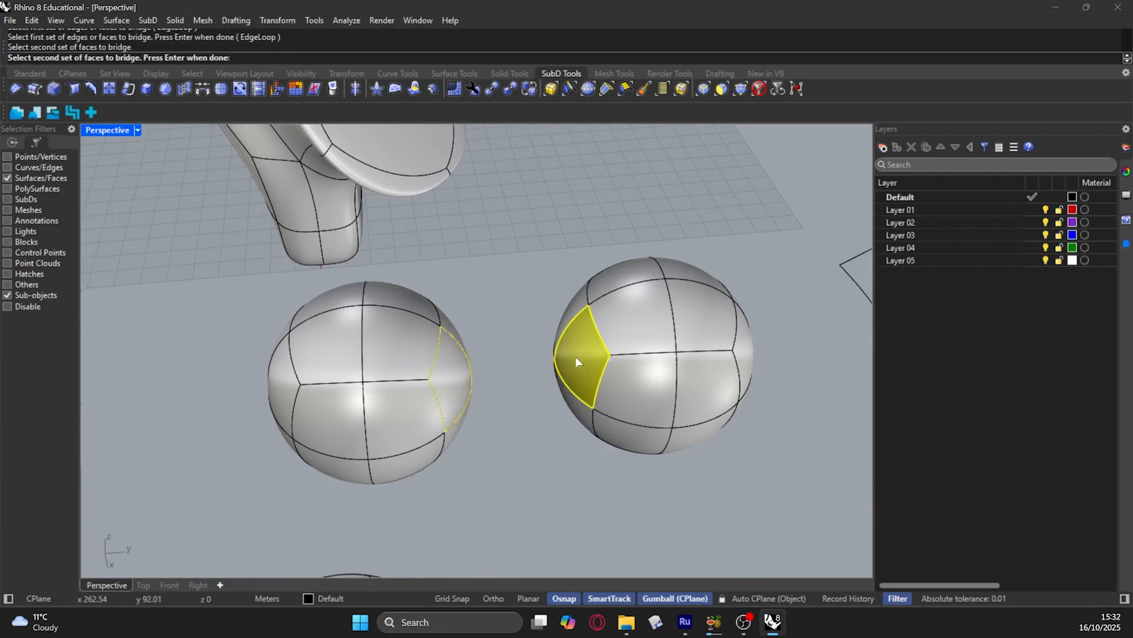
pyautogui.press('Return')
pyautogui.moveTo(508, 399); pyautogui.dragTo(430, 392, button='right')
pyautogui.scroll(-12, 590, 364)
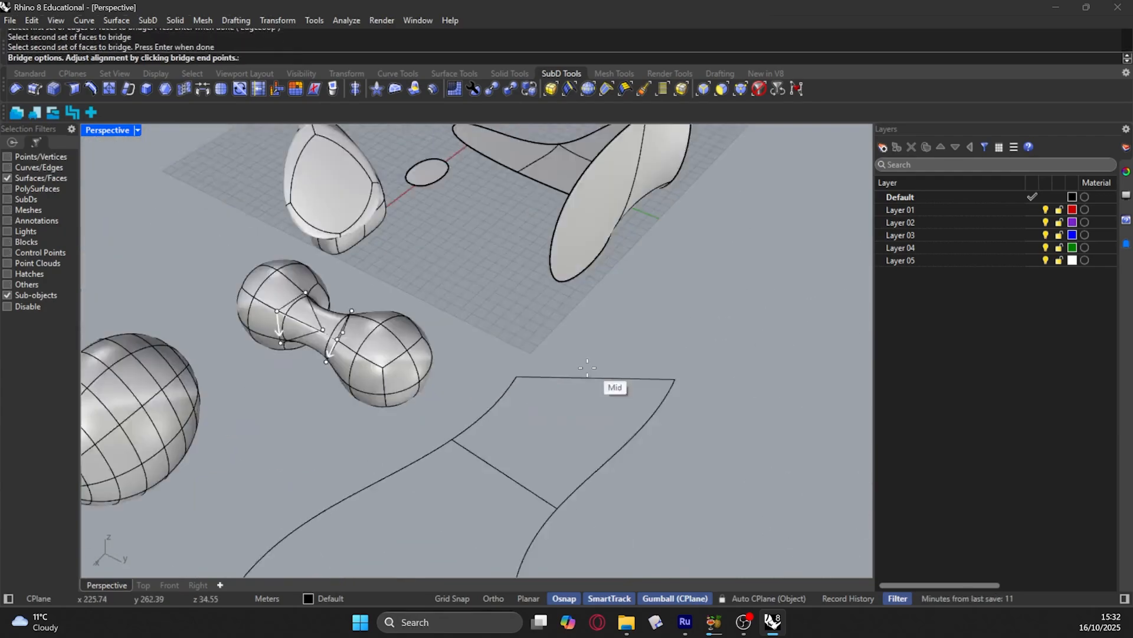
pyautogui.scroll(11, 397, 329)
pyautogui.press('Return')
pyautogui.moveTo(579, 437); pyautogui.dragTo(575, 298, button='right')
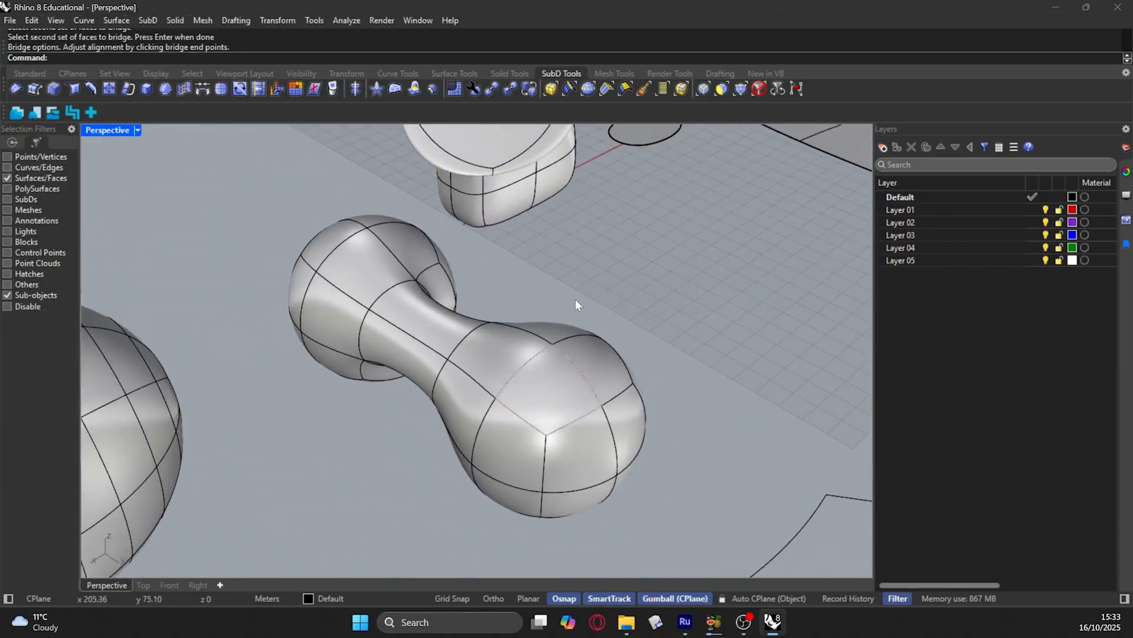
# Step: Delete one upper face on the end sphere of the bridged SubD
pyautogui.click(146, 21)
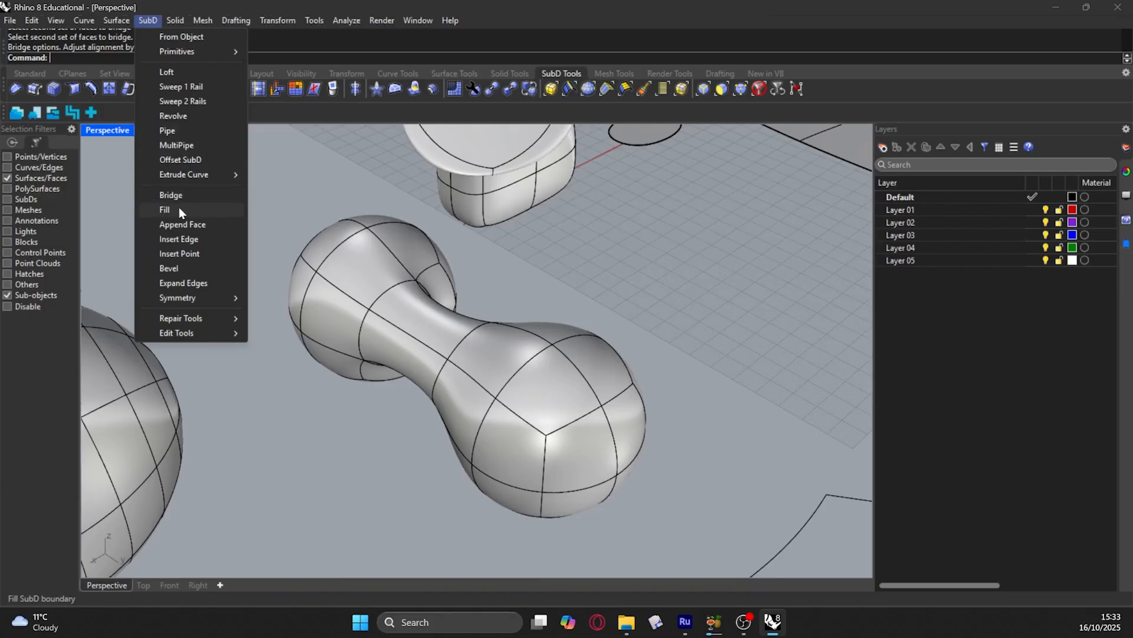
pyautogui.click(462, 377)
pyautogui.click(551, 387)
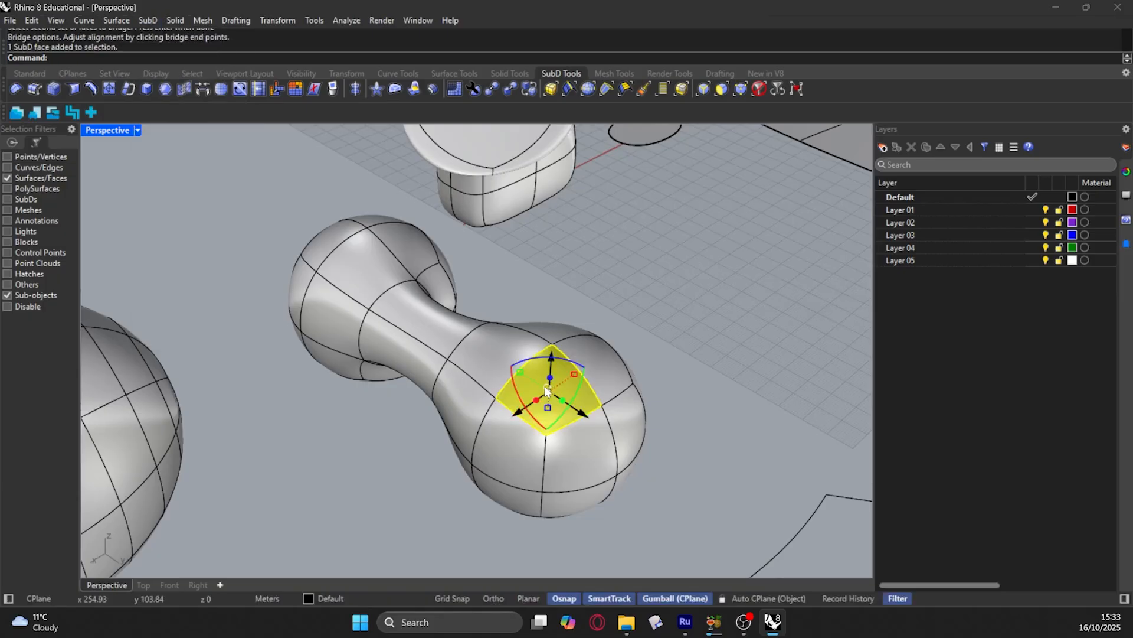
pyautogui.click(547, 390)
pyautogui.press('Delete')
pyautogui.moveTo(645, 380); pyautogui.dragTo(601, 347, button='right')
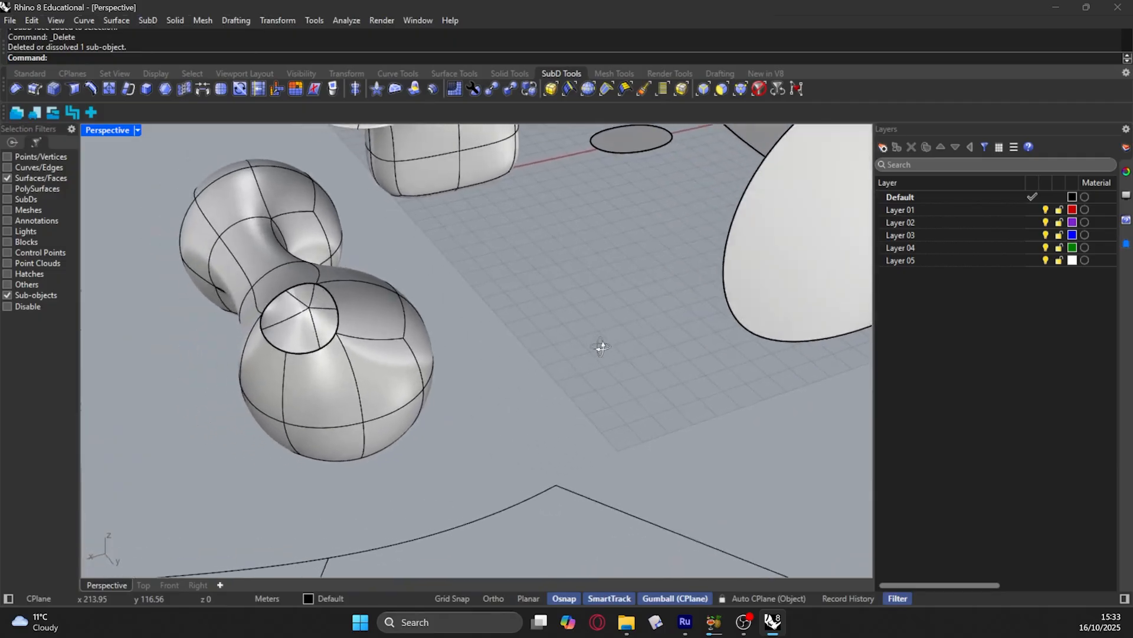
# Step: Fill the hole in the bridged SubD from its boundary edge with the Automatic patch style and end the command
pyautogui.scroll(5, 236, 313)
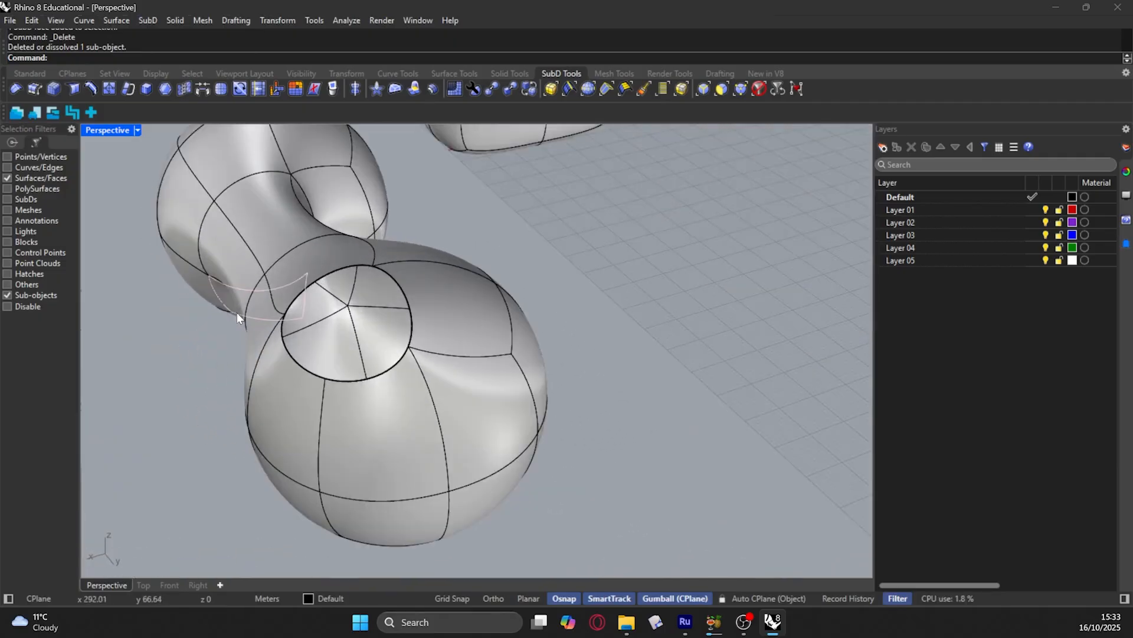
pyautogui.click(122, 20)
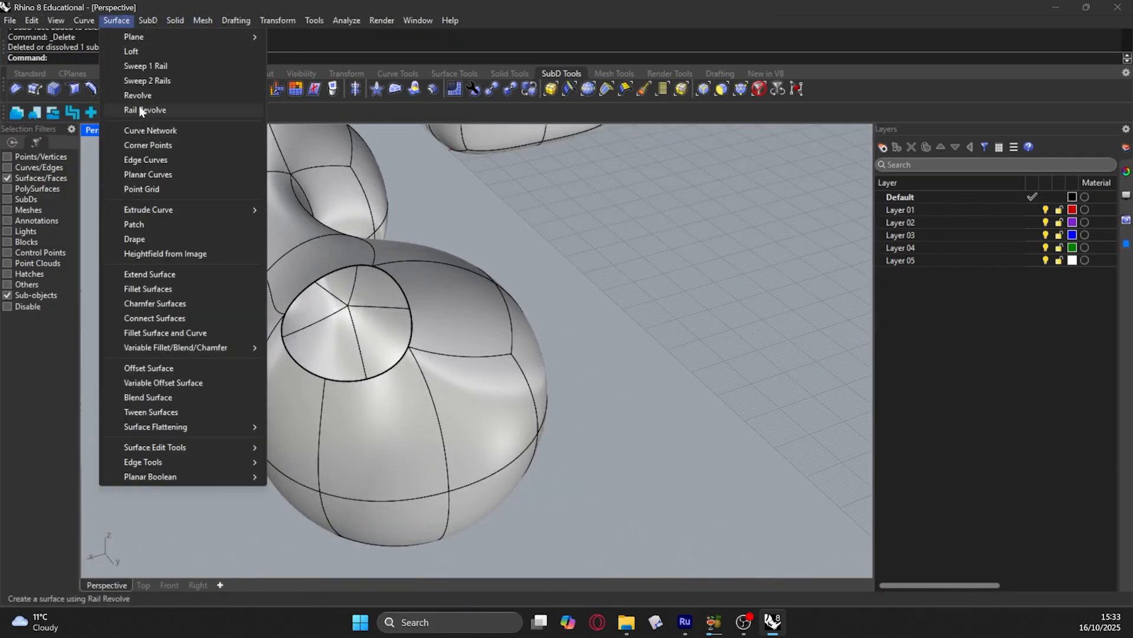
pyautogui.moveTo(147, 20)
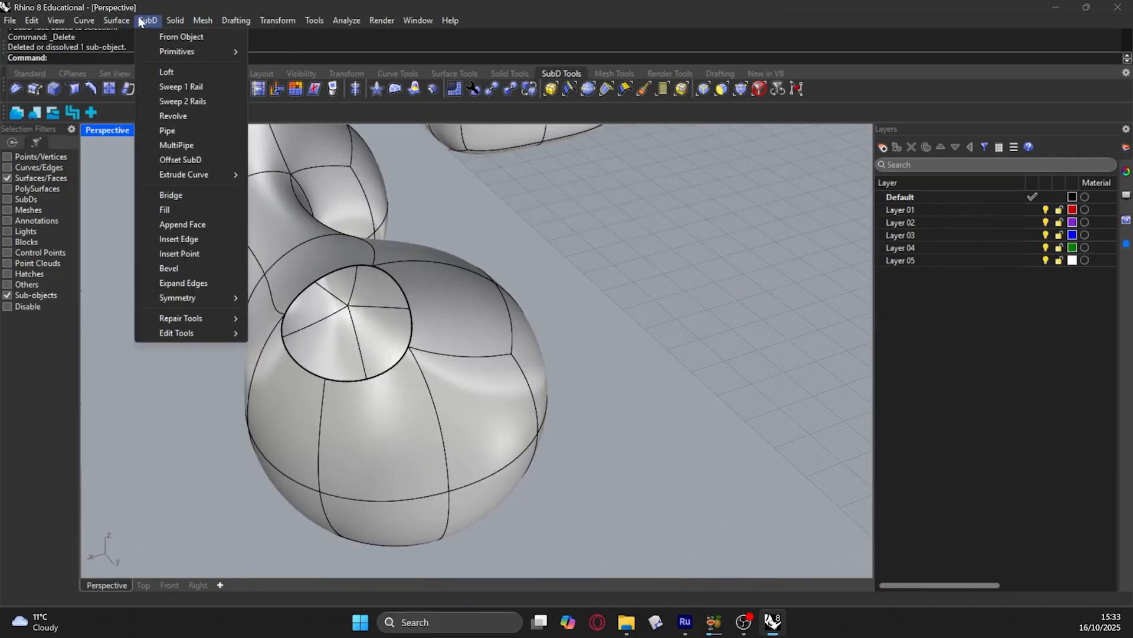
pyautogui.click(172, 210)
pyautogui.click(306, 295)
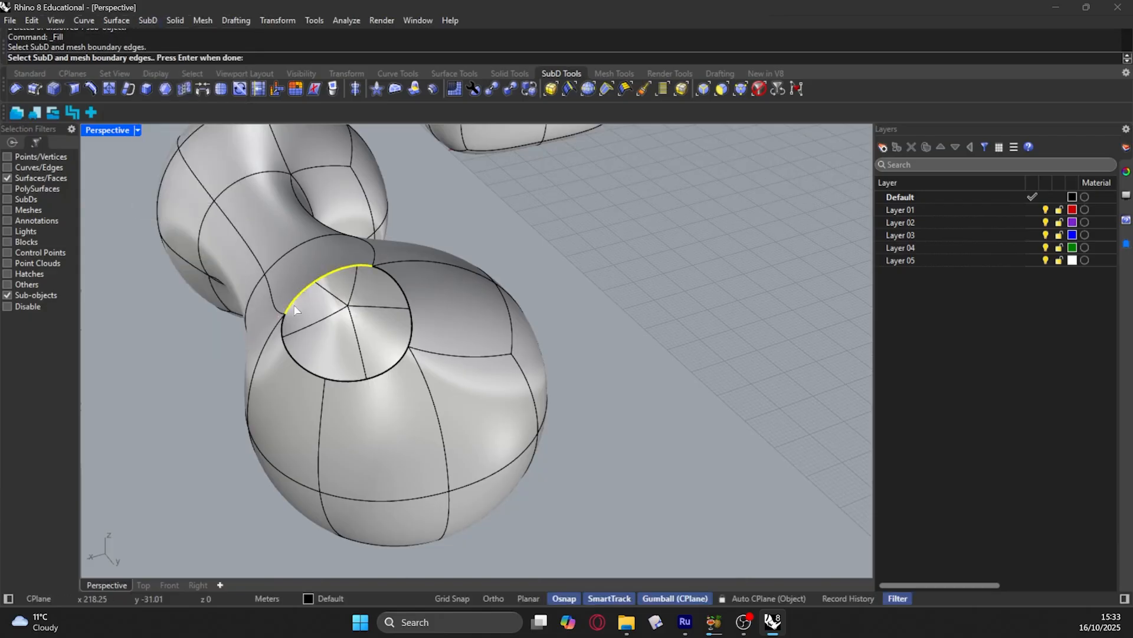
pyautogui.press('Return')
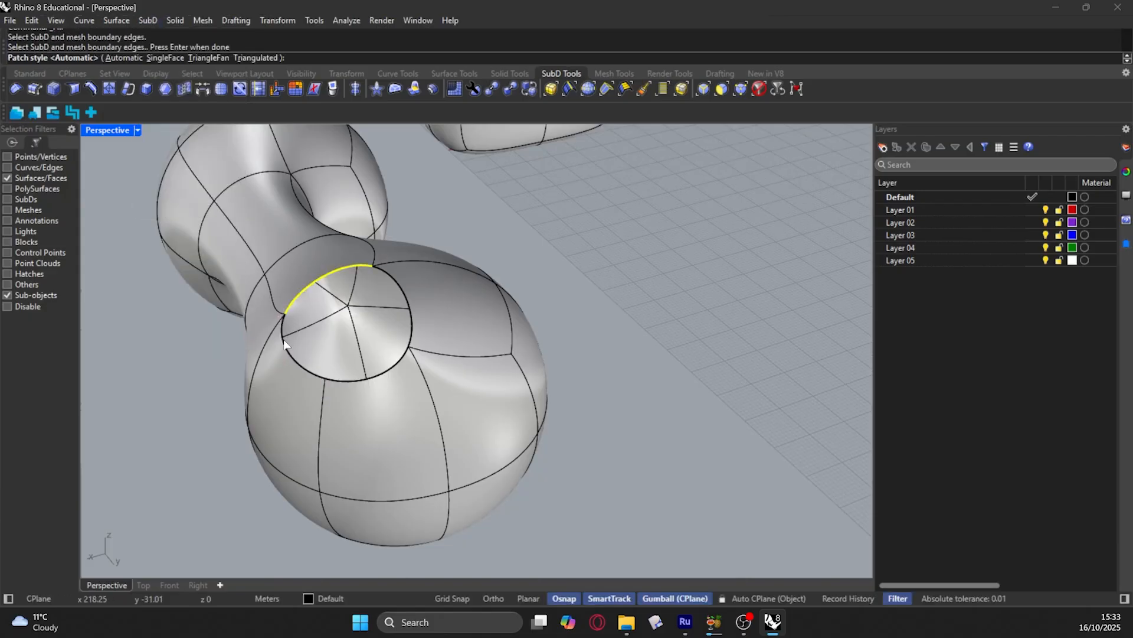
pyautogui.press('Return')
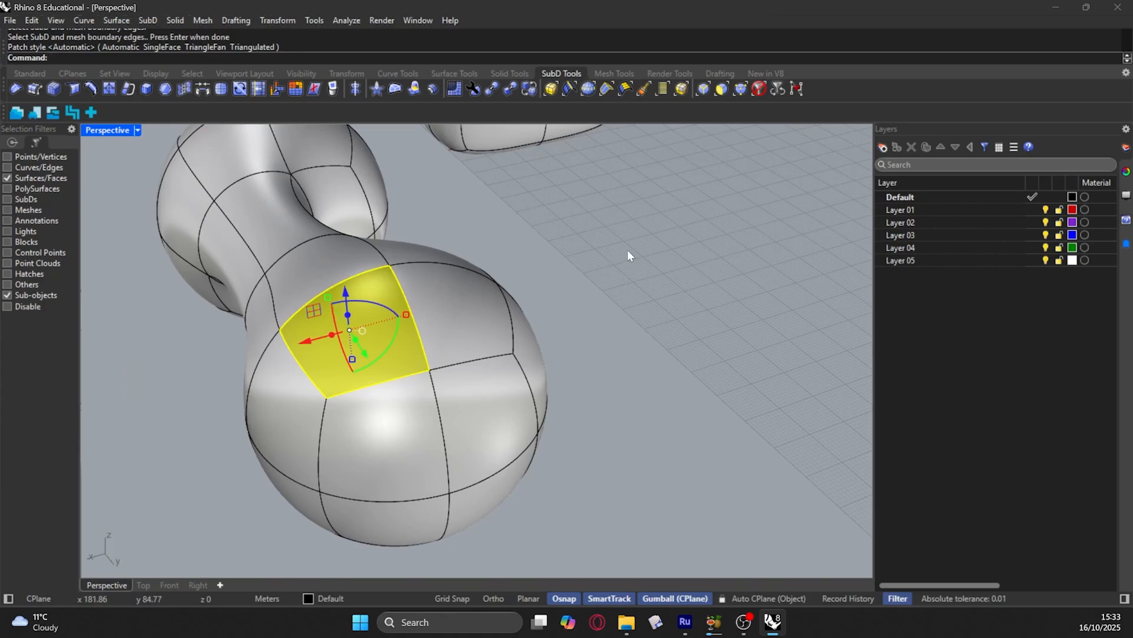
pyautogui.press('Return')
pyautogui.scroll(-5, 572, 272)
pyautogui.scroll(5, 577, 278)
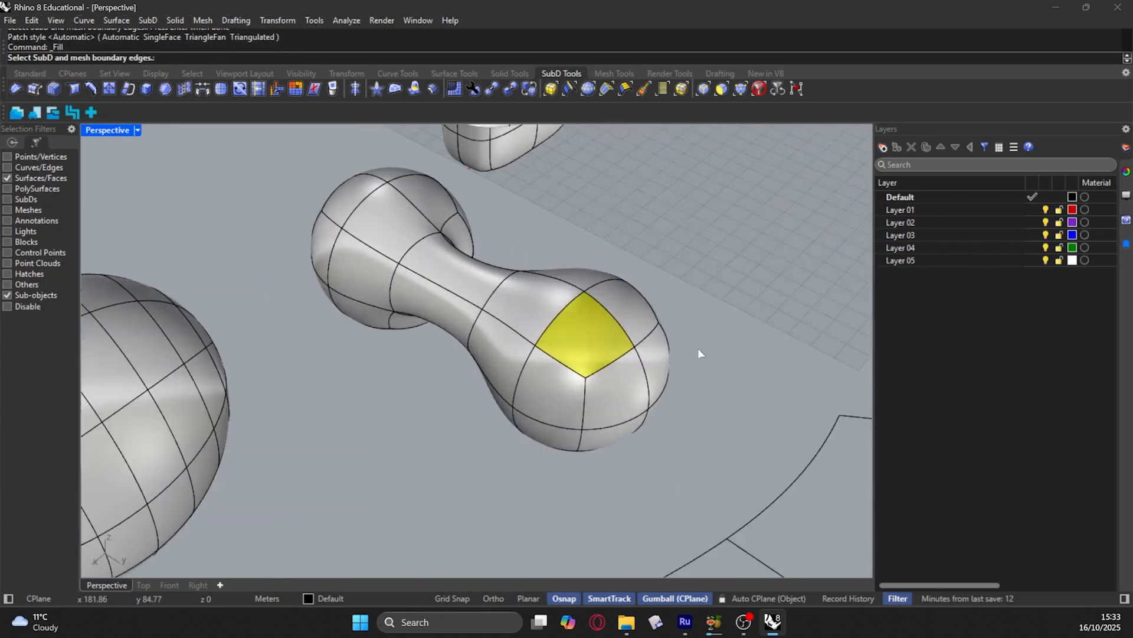
pyautogui.press('Escape')
# Step: Restrict selection to edges and select the whole outer edge loop around the lower part of the peaked ring-shaped SubD
pyautogui.scroll(-8, 584, 318)
pyautogui.moveTo(620, 329); pyautogui.dragTo(713, 256, button='right')
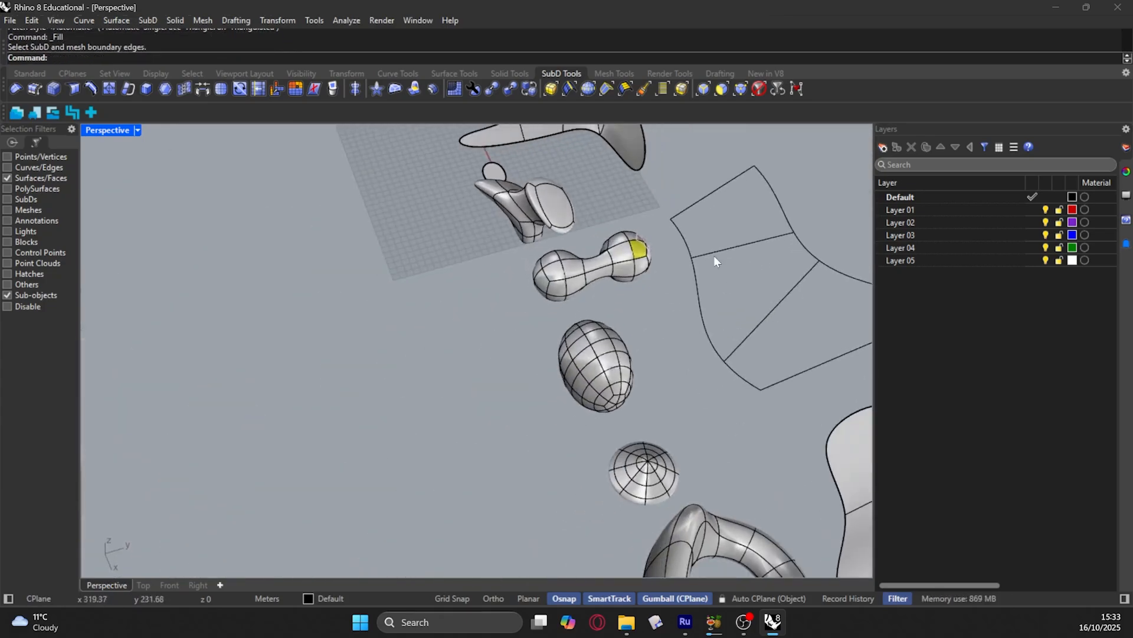
pyautogui.scroll(8, 670, 245)
pyautogui.moveTo(632, 295); pyautogui.dragTo(620, 243, button='right')
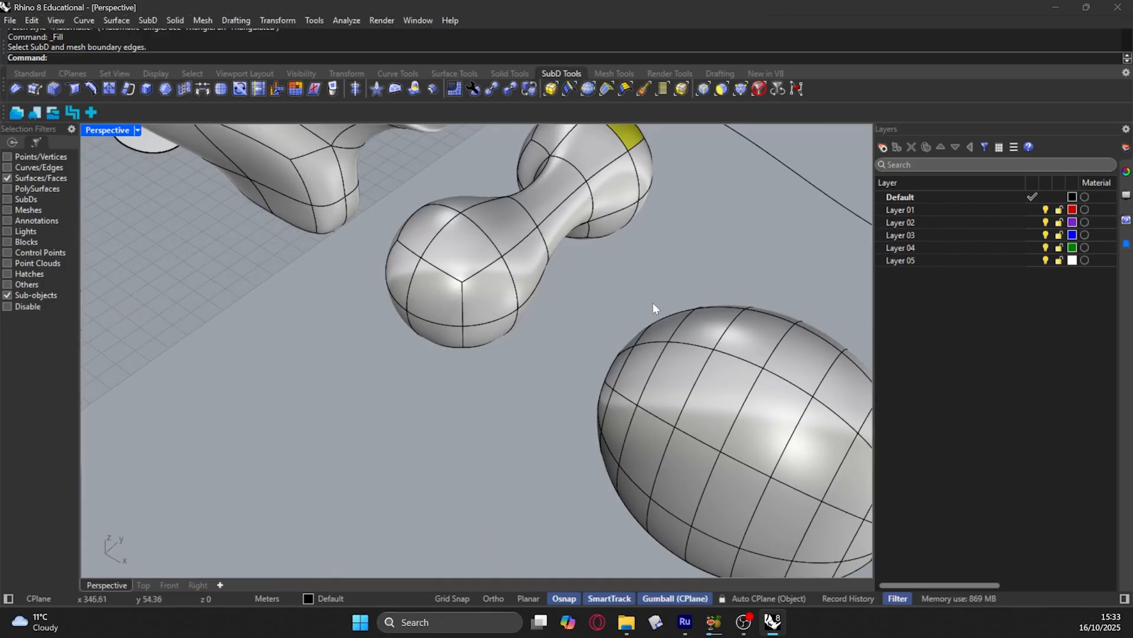
pyautogui.scroll(-3, 653, 303)
pyautogui.moveTo(653, 303); pyautogui.dragTo(370, 389, button='right')
pyautogui.scroll(-2, 370, 389)
pyautogui.moveTo(498, 338); pyautogui.dragTo(437, 348, button='right')
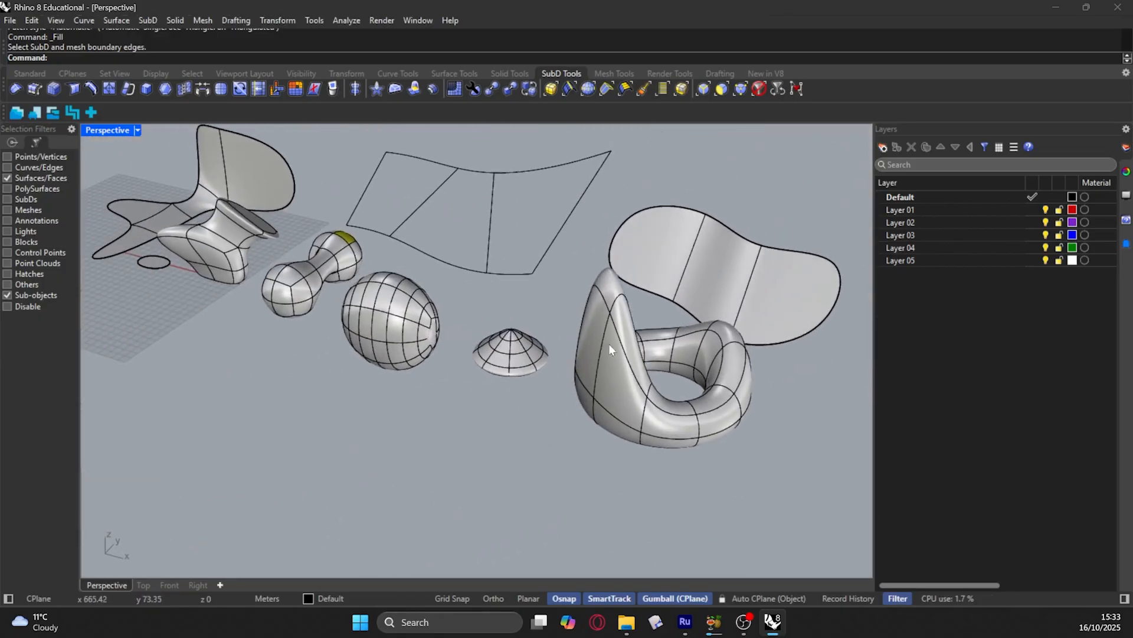
pyautogui.keyDown('shift'); pyautogui.moveTo(610, 345); pyautogui.dragTo(509, 367, button='right'); pyautogui.keyUp('shift')
pyautogui.scroll(5, 490, 298)
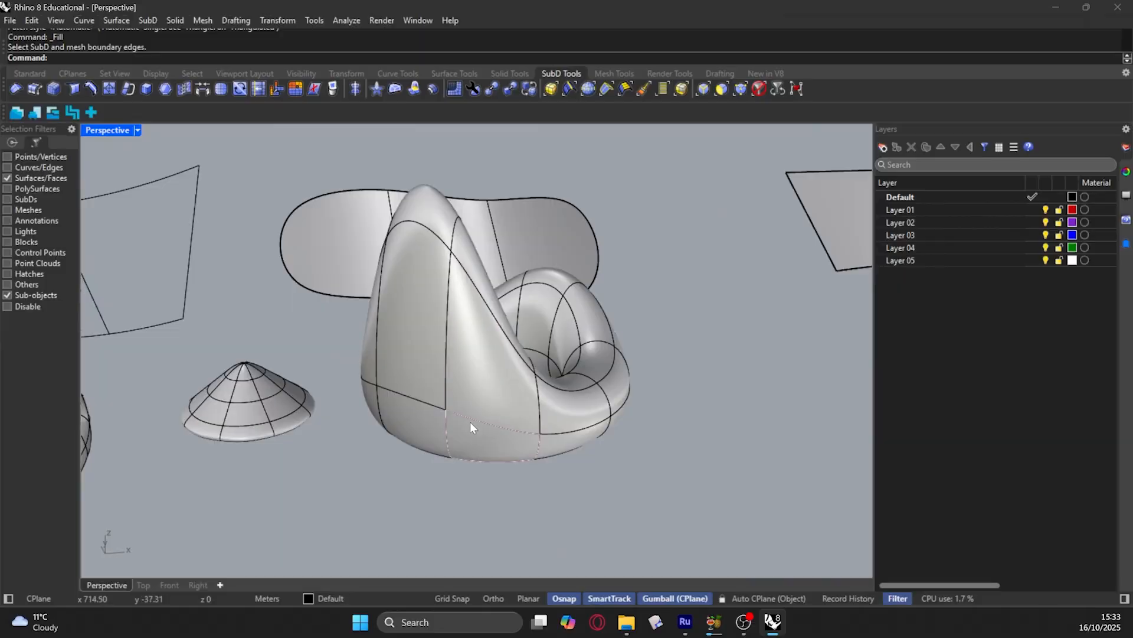
pyautogui.click(703, 89)
pyautogui.scroll(2, 412, 394)
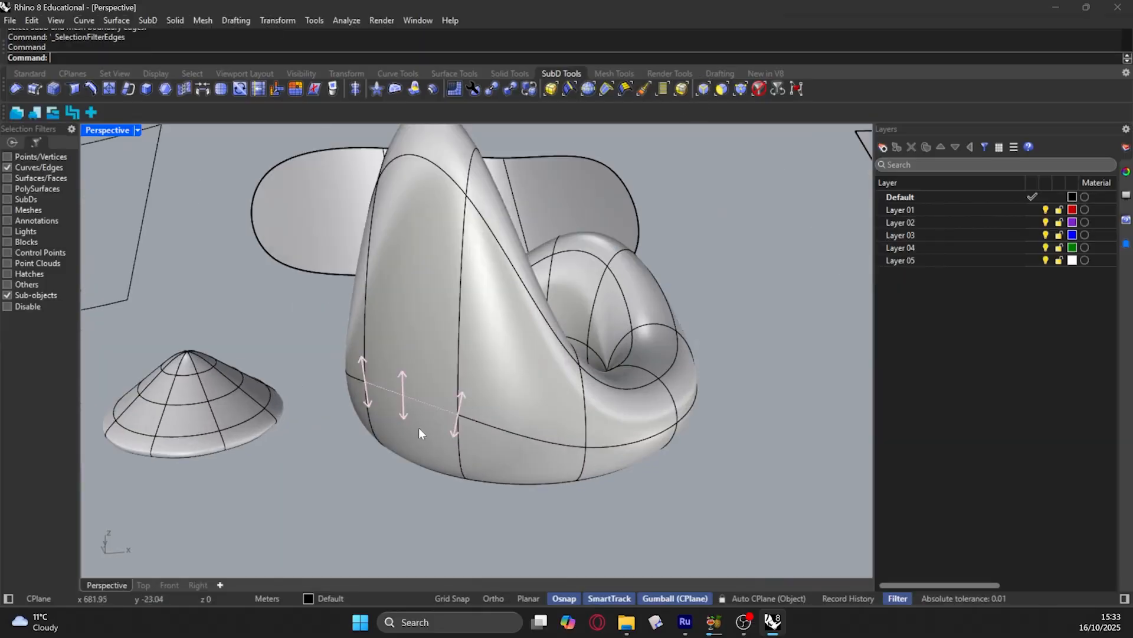
pyautogui.doubleClick(431, 411)
# Step: Scale the selected edge loop up uniformly so the ring's lower body flares outward
pyautogui.scroll(-3, 431, 409)
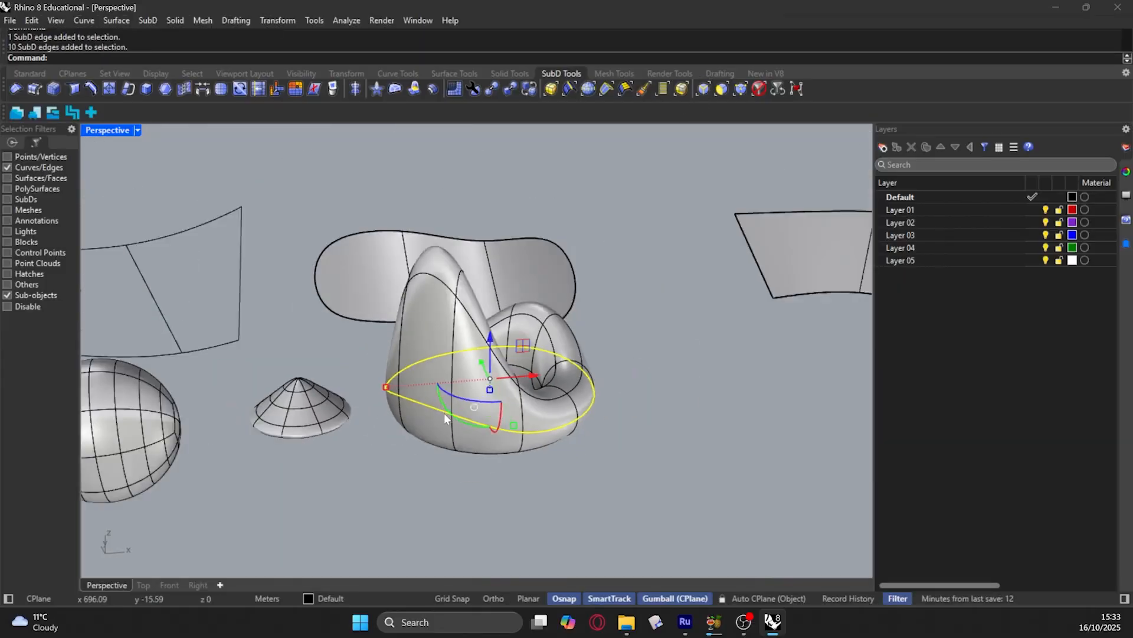
pyautogui.moveTo(444, 413); pyautogui.dragTo(373, 394, button='right')
pyautogui.scroll(3, 373, 394)
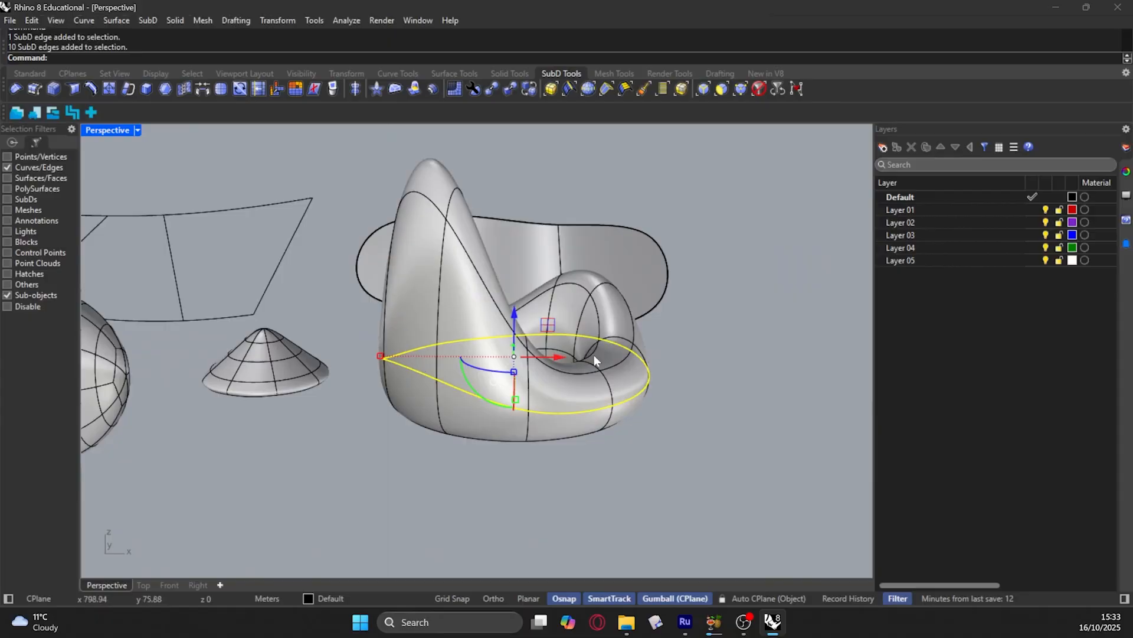
pyautogui.scroll(2, 358, 282)
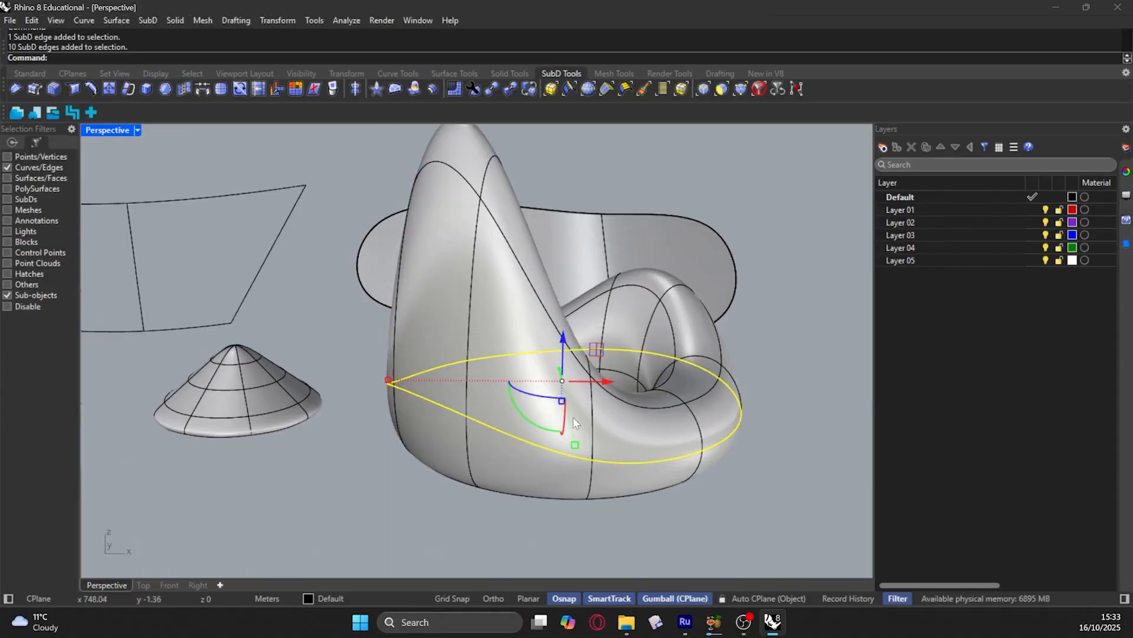
pyautogui.keyDown('shift'); pyautogui.moveTo(580, 450); pyautogui.dragTo(606, 475); pyautogui.keyUp('shift')
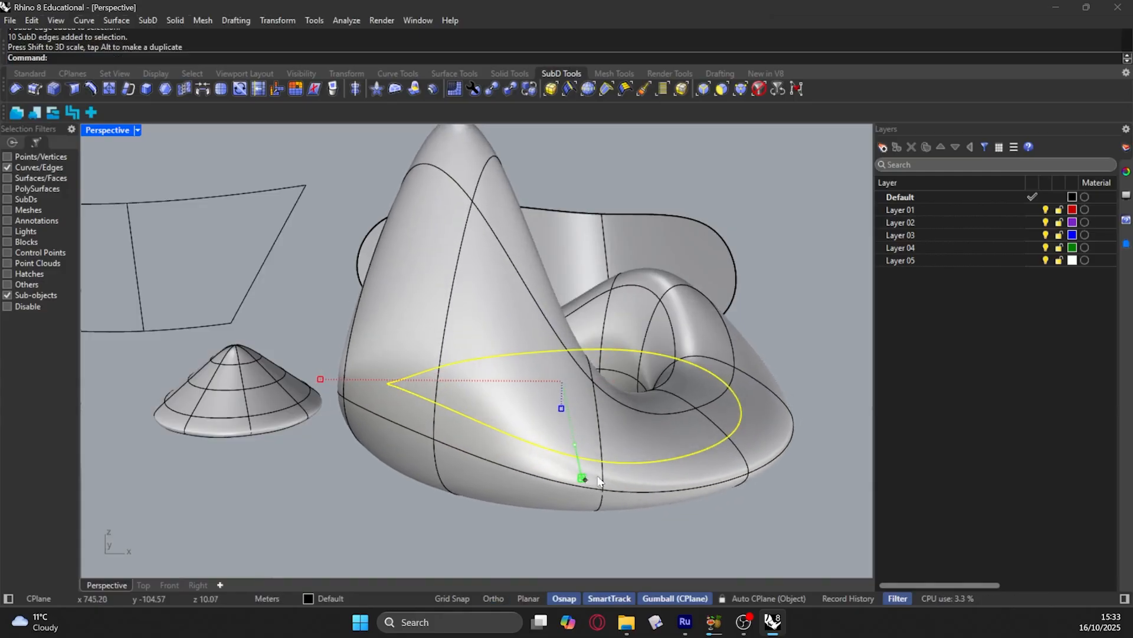
pyautogui.scroll(-4, 561, 407)
pyautogui.moveTo(561, 408); pyautogui.dragTo(529, 431, button='right')
pyautogui.scroll(7, 514, 497)
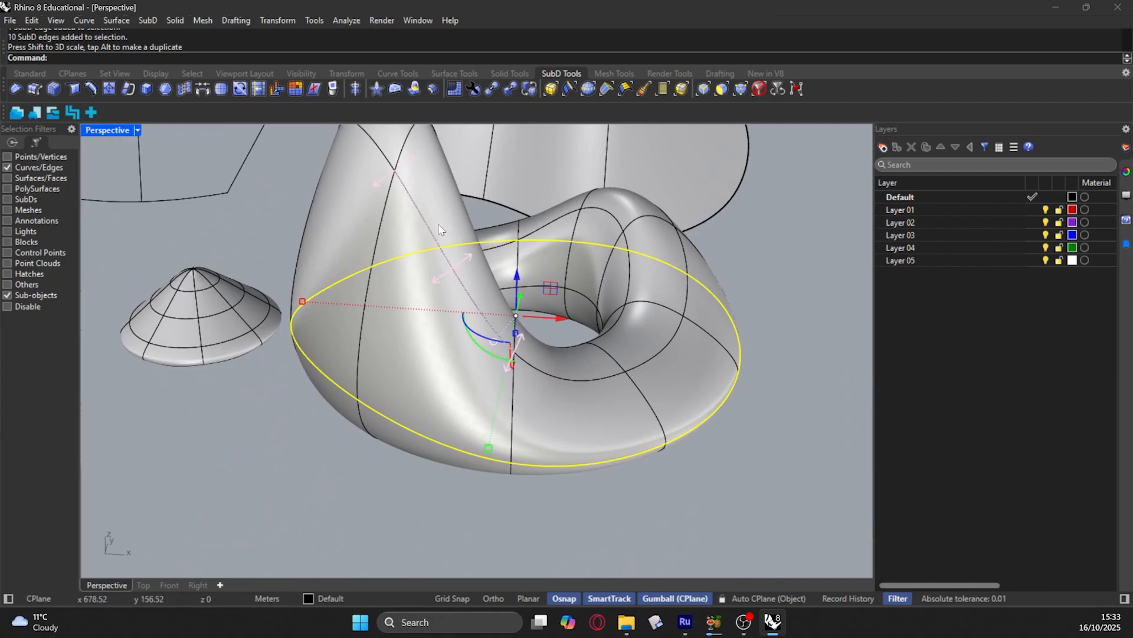
# Step: Try a bevel with 3 segments on the ring's outer edge loop in flat SubD display, and undo it
pyautogui.click(54, 89)
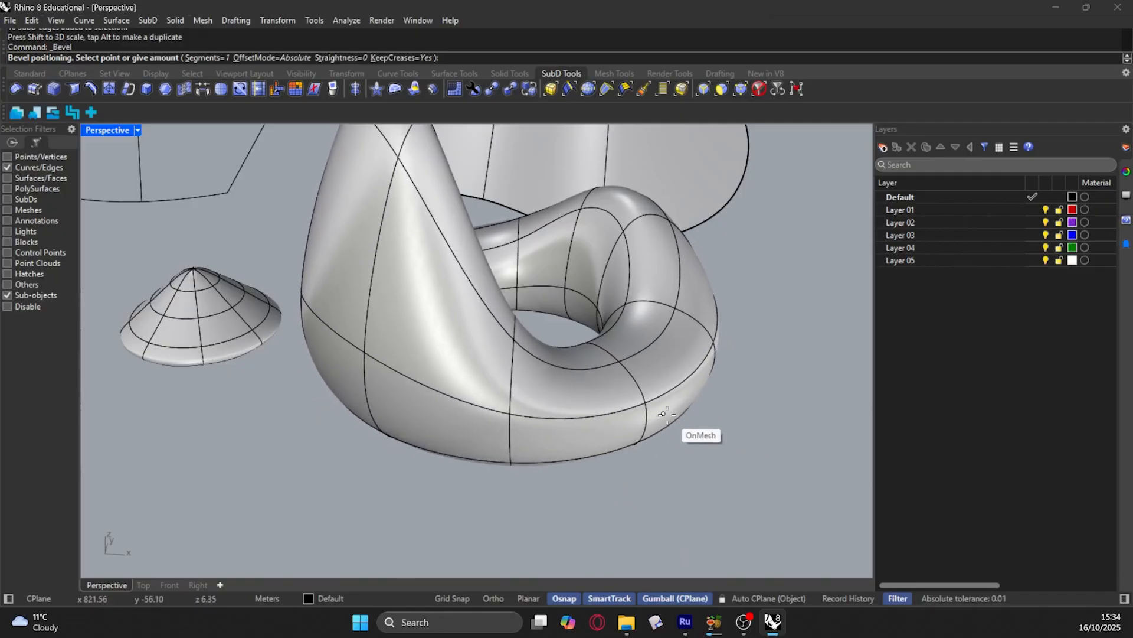
pyautogui.press('Tab')
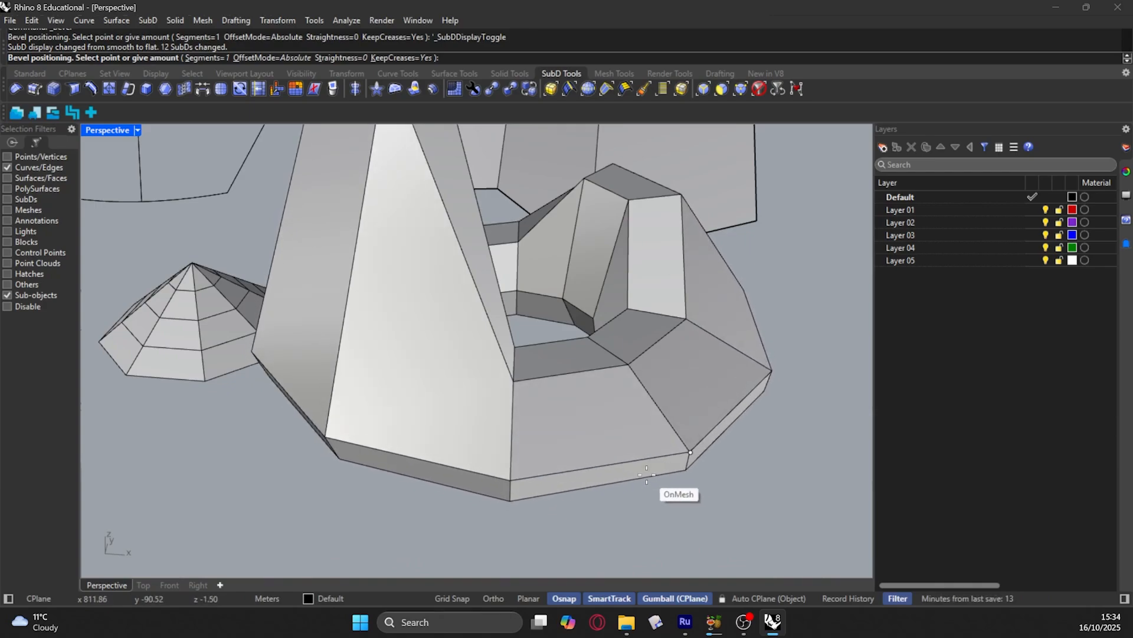
pyautogui.click(204, 58)
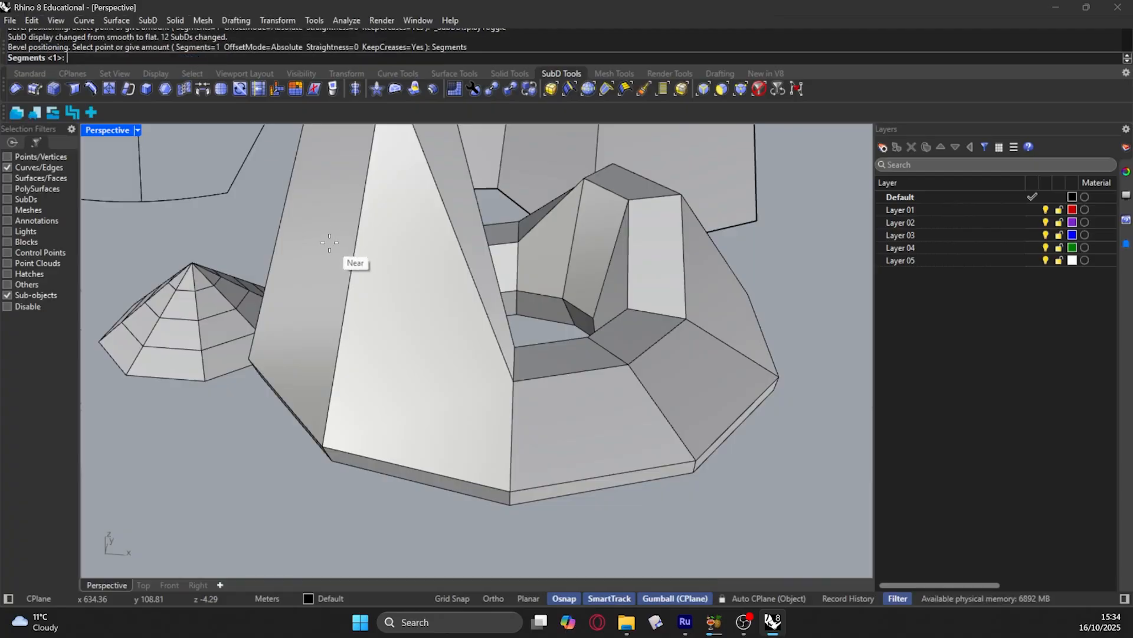
pyautogui.write('3')
pyautogui.press('Return')
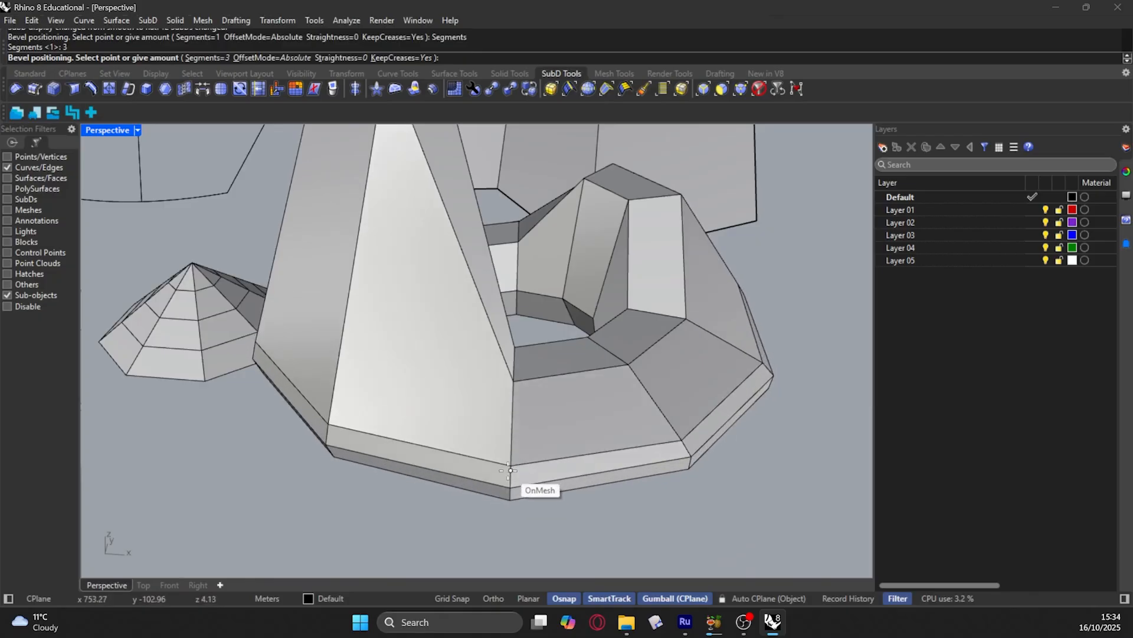
pyautogui.click(517, 494)
pyautogui.moveTo(517, 493); pyautogui.dragTo(491, 391, button='right')
pyautogui.scroll(3, 152, 190)
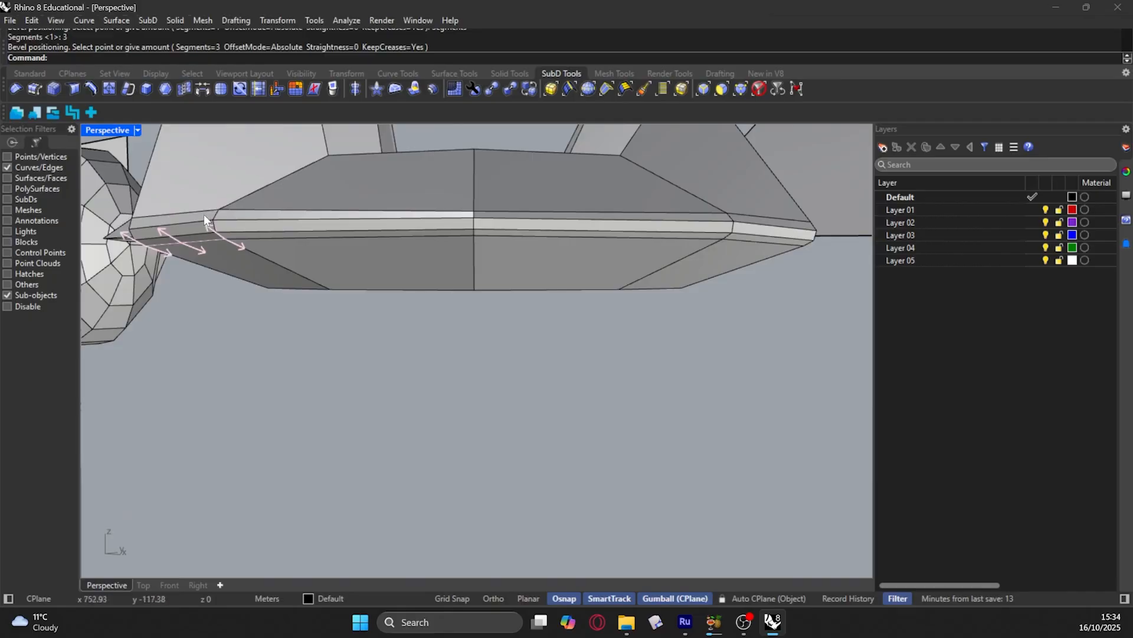
pyautogui.hotkey('ctrl', 'z')
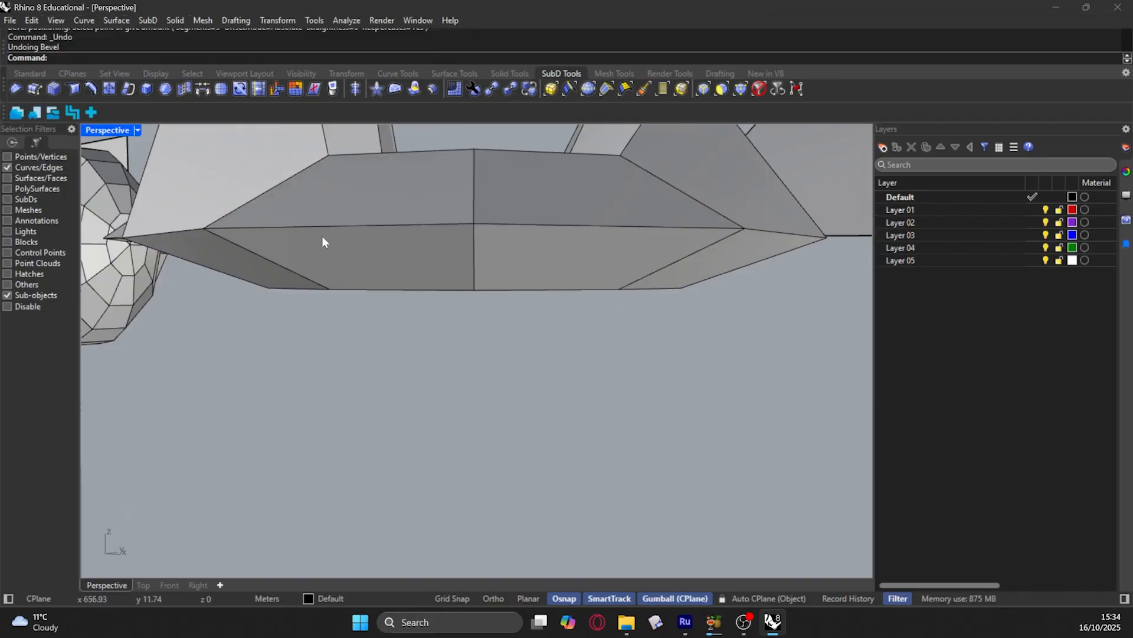
# Step: Reselect the ring's whole outer edge loop and preview the 3-segment bevel on it again, cancelling without applying it
pyautogui.moveTo(323, 241); pyautogui.dragTo(324, 300, button='right')
pyautogui.click(326, 298)
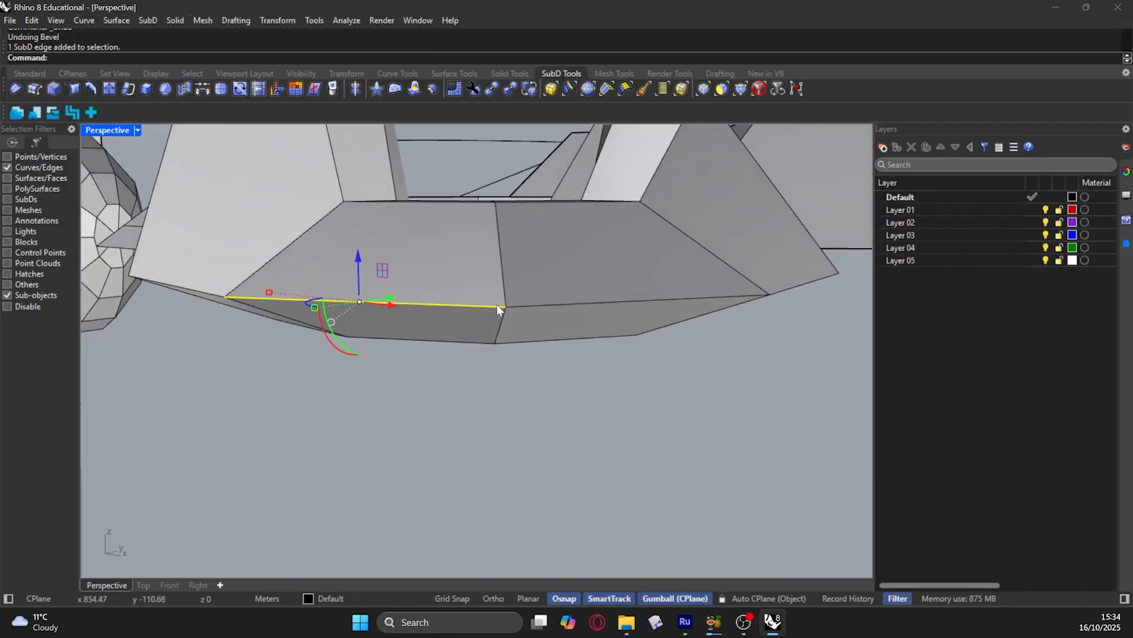
pyautogui.click(551, 420)
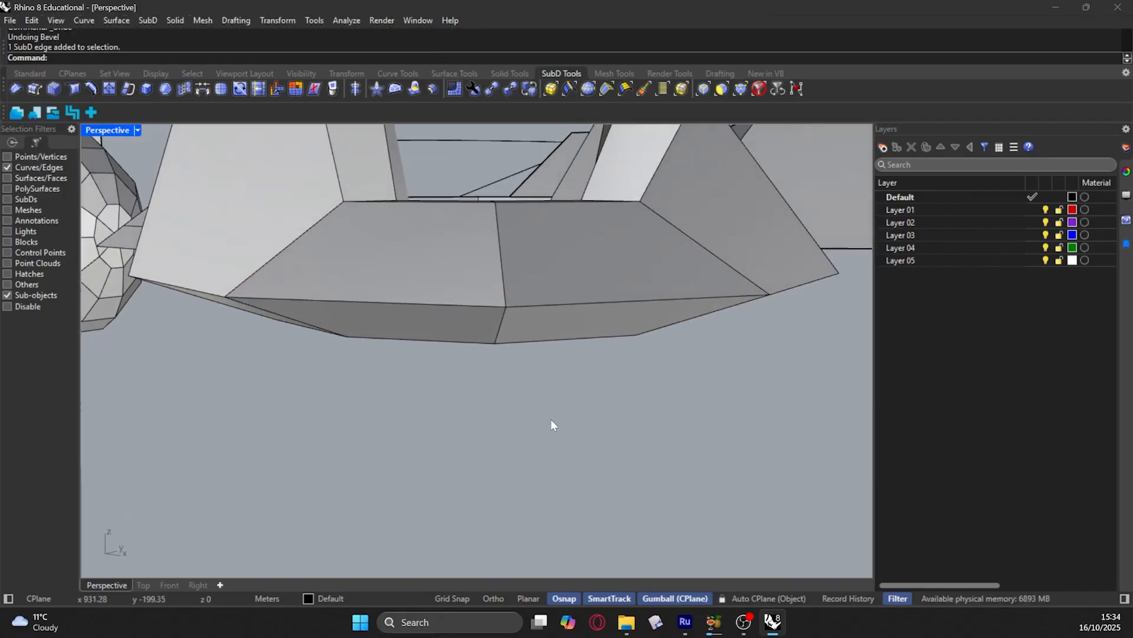
pyautogui.click(703, 88)
pyautogui.click(425, 305)
pyautogui.press('Return')
pyautogui.click(425, 300)
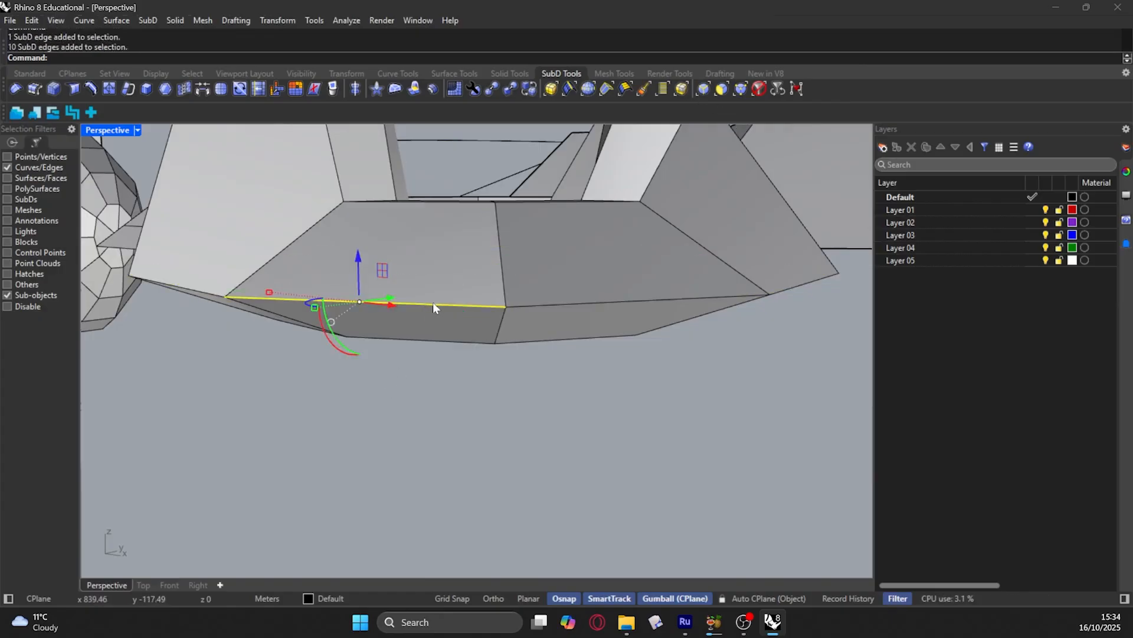
pyautogui.click(434, 299)
pyautogui.doubleClick(441, 302)
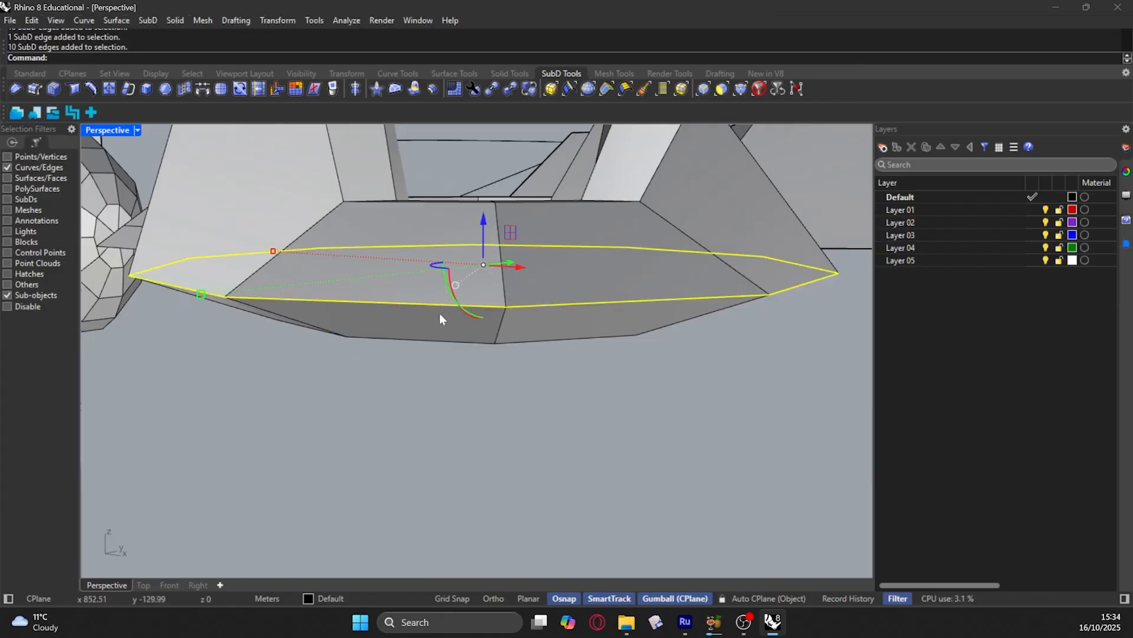
pyautogui.moveTo(439, 312); pyautogui.dragTo(448, 330, button='right')
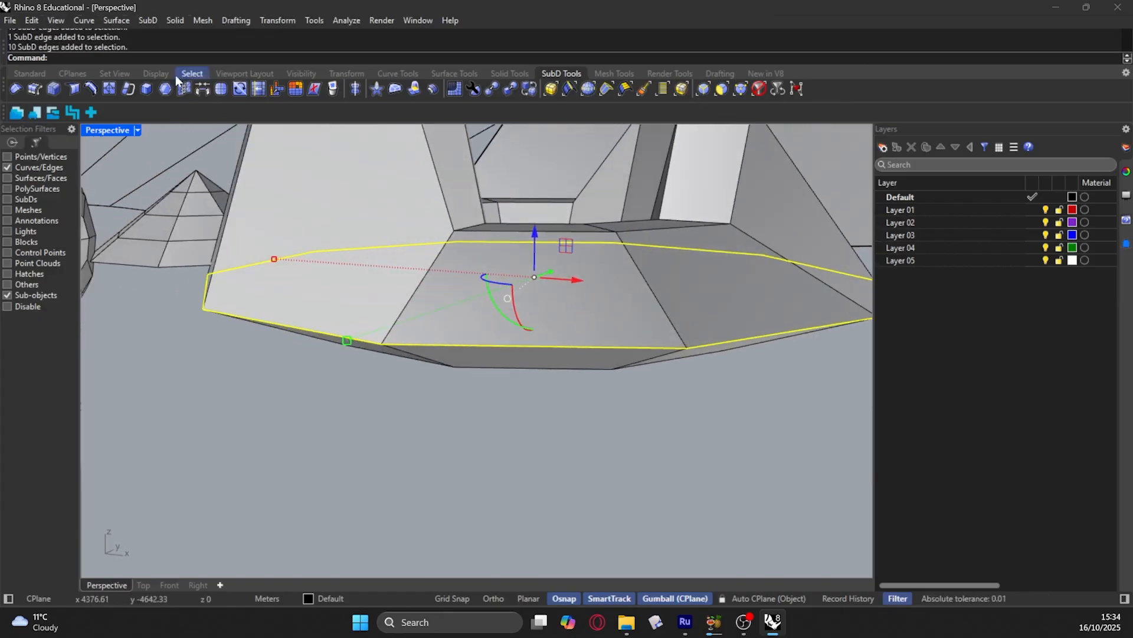
pyautogui.click(68, 93)
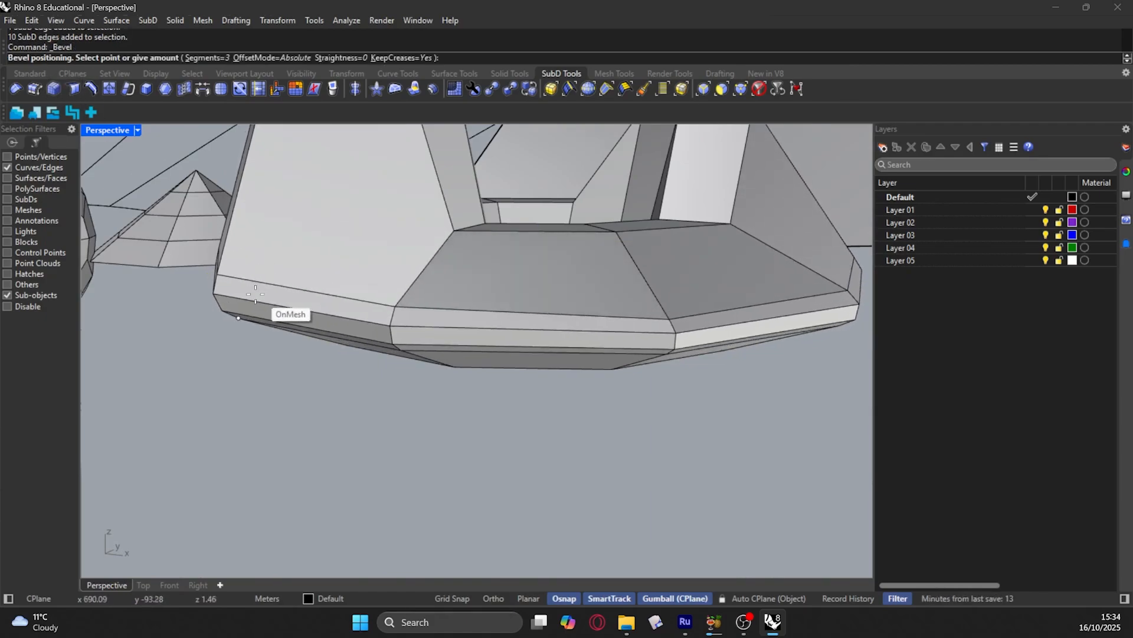
pyautogui.press('Escape')
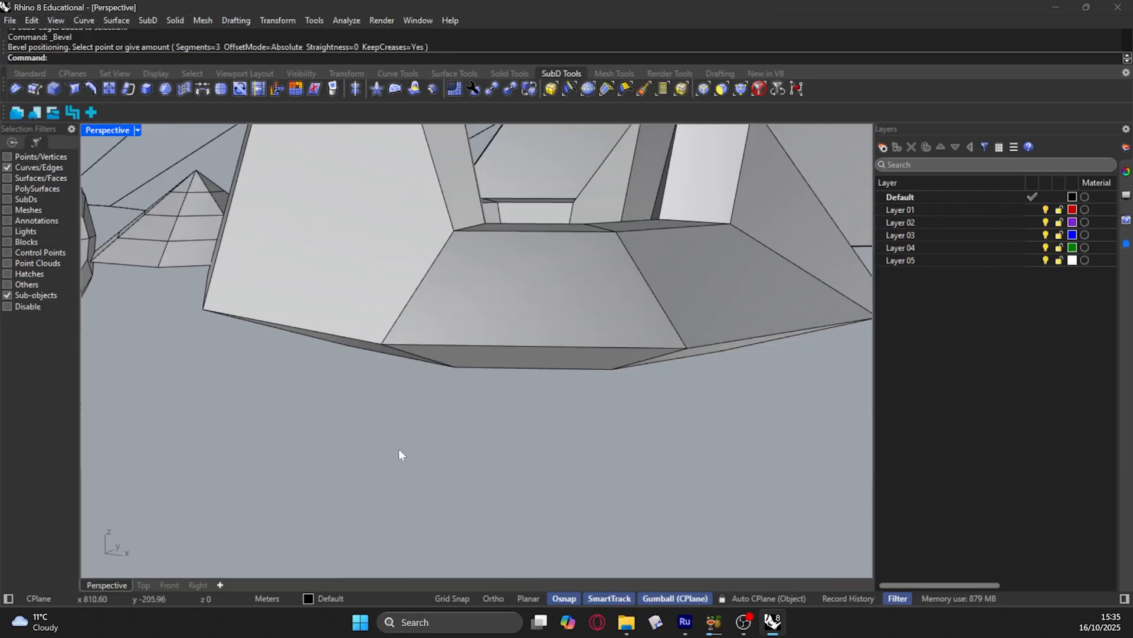
# Step: Return to smooth SubD display and crease a single edge of the ring's outer loop at 100%
pyautogui.moveTo(384, 338)
pyautogui.mouseDown(button='right')
pyautogui.moveTo(382, 321)
pyautogui.moveTo(394, 336)
pyautogui.mouseUp(button='right')
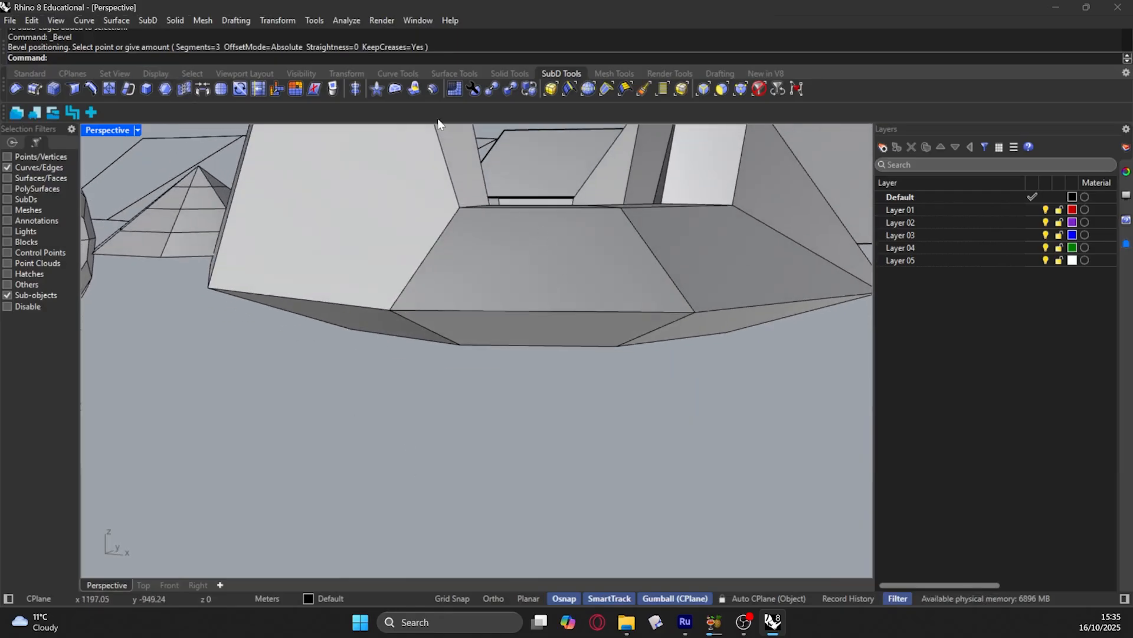
pyautogui.press('Tab')
pyautogui.click(419, 339)
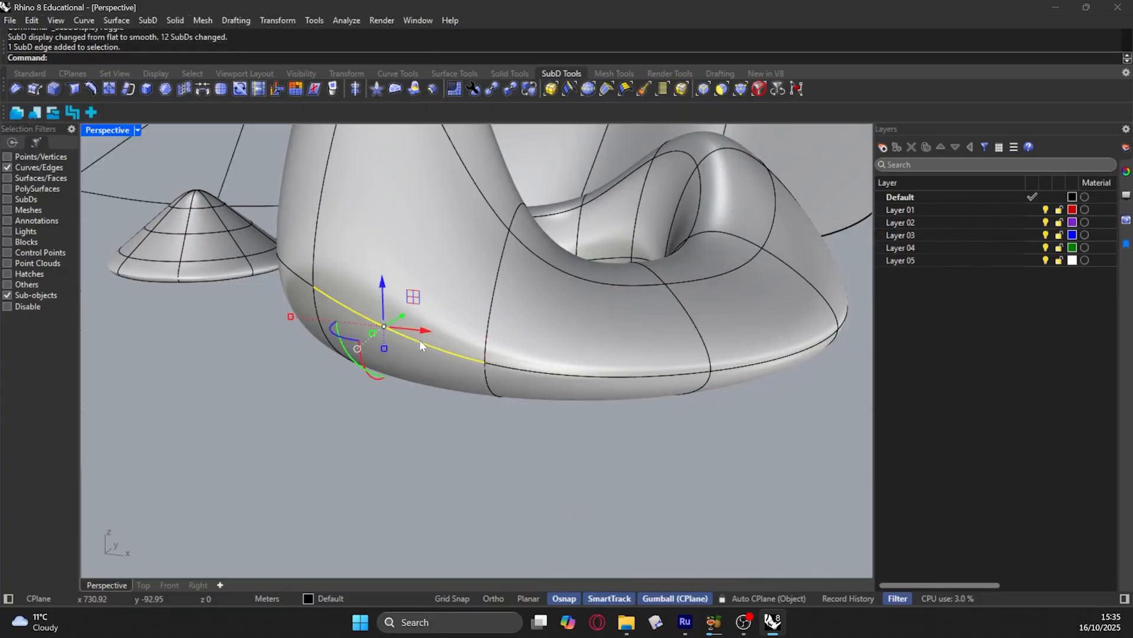
pyautogui.moveTo(426, 345); pyautogui.dragTo(429, 362, button='right')
pyautogui.moveTo(392, 394); pyautogui.dragTo(375, 411)
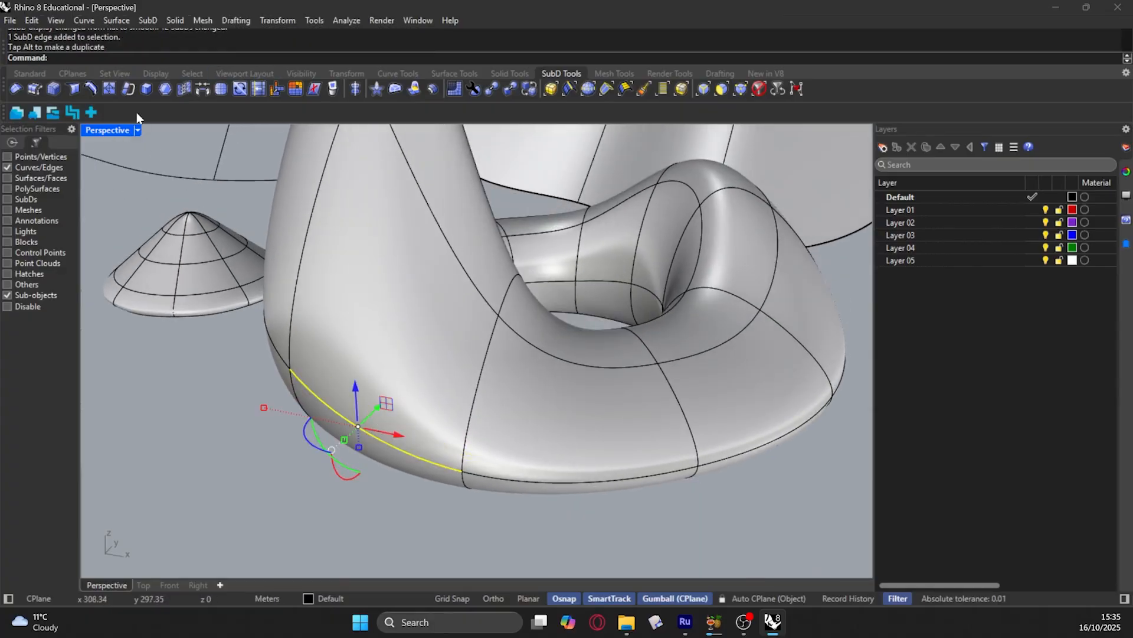
pyautogui.moveTo(253, 171); pyautogui.dragTo(208, 137, button='right')
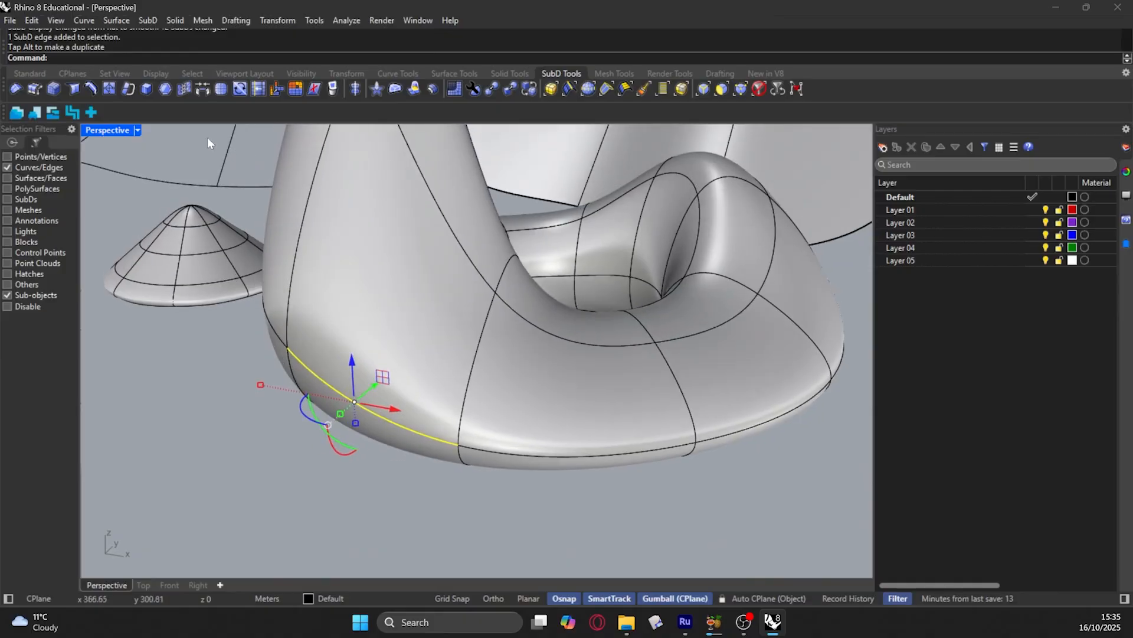
pyautogui.click(73, 90)
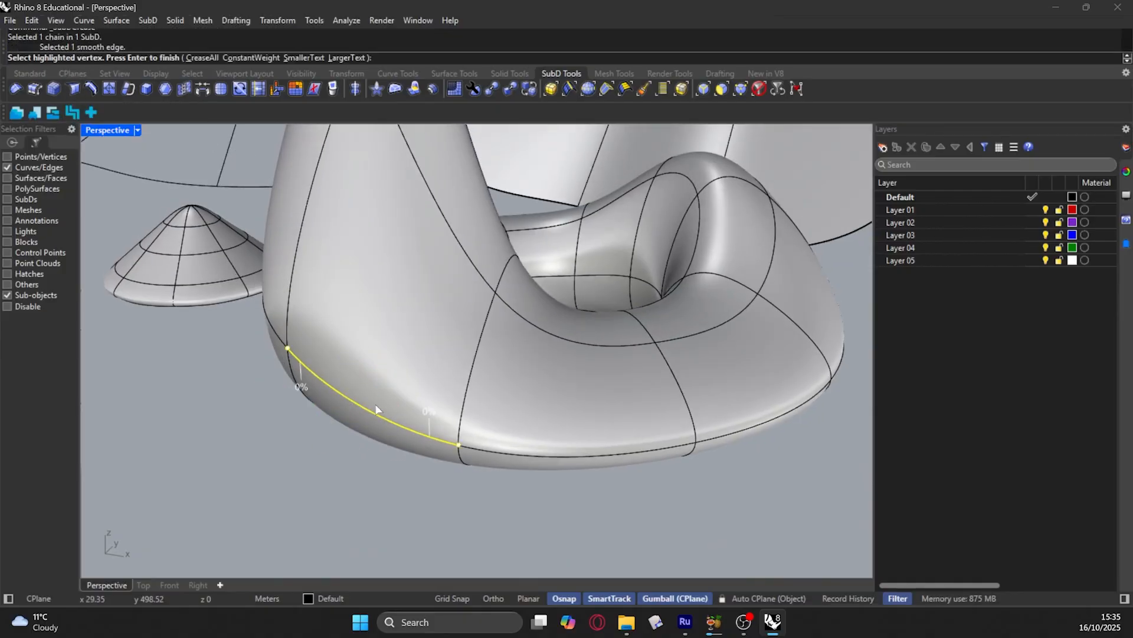
pyautogui.write('100')
pyautogui.press('Return')
pyautogui.moveTo(464, 380); pyautogui.dragTo(214, 279, button='right')
pyautogui.press('Return')
# Step: Inspect the single-edge crease around the ring's base and undo it
pyautogui.scroll(8, 210, 392)
pyautogui.scroll(-8, 257, 384)
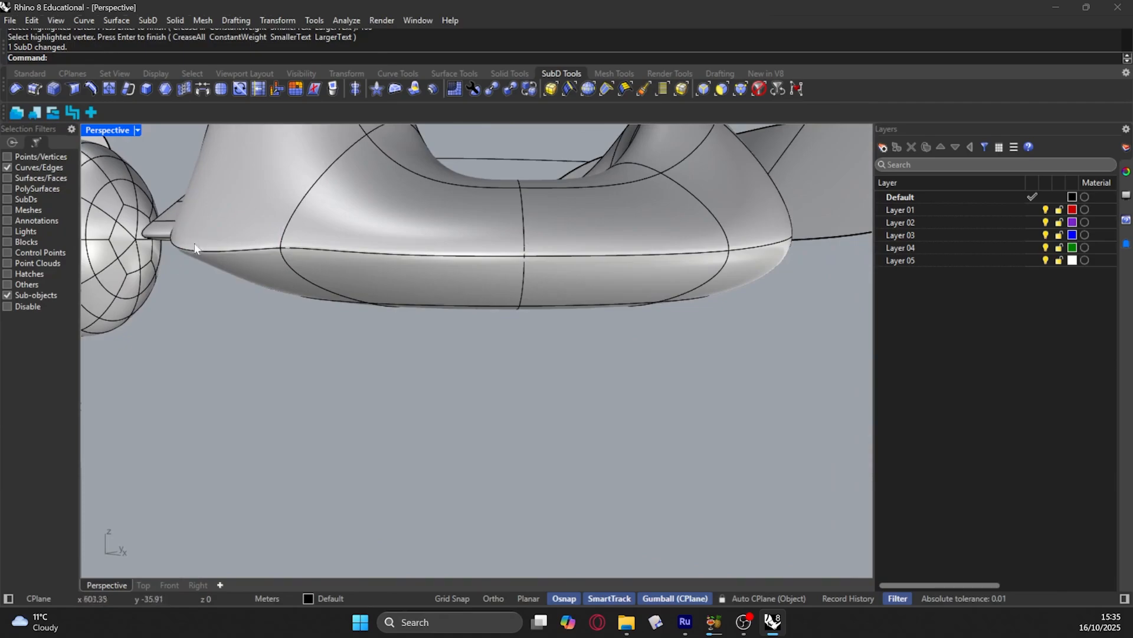
pyautogui.moveTo(323, 335); pyautogui.dragTo(311, 293, button='right')
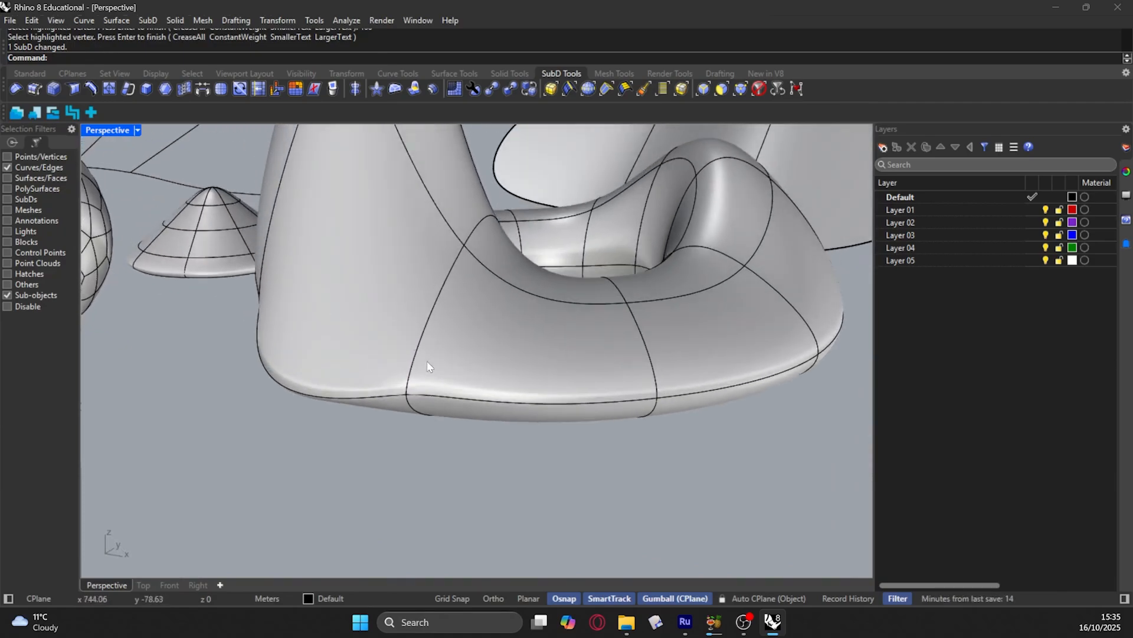
pyautogui.scroll(-5, 427, 360)
pyautogui.moveTo(443, 384); pyautogui.dragTo(531, 442, button='right')
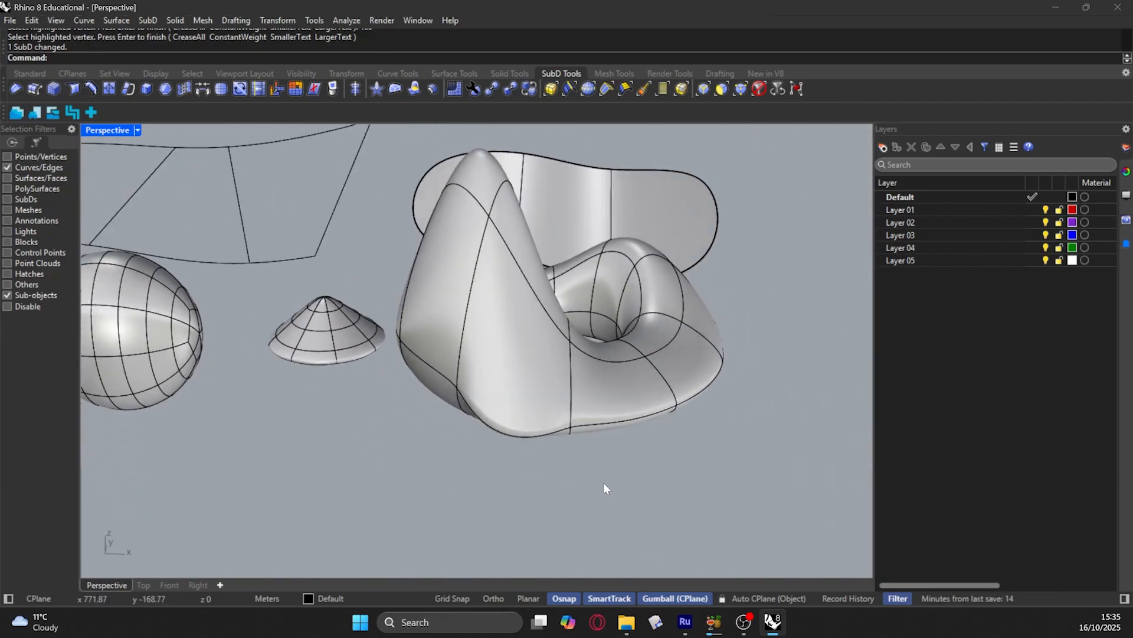
pyautogui.hotkey('ctrl', 'z')
# Step: Try to crease the ring's entire outer edge loop at 100%
pyautogui.scroll(2, 516, 404)
pyautogui.doubleClick(517, 405)
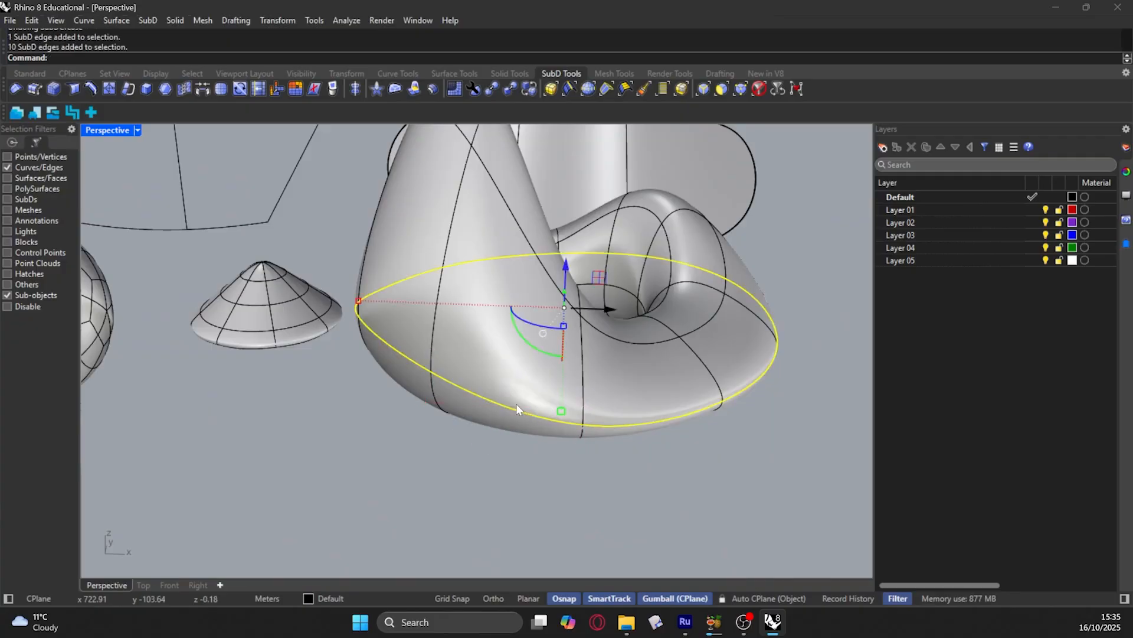
pyautogui.moveTo(534, 537); pyautogui.dragTo(520, 473, button='right')
pyautogui.click(74, 88)
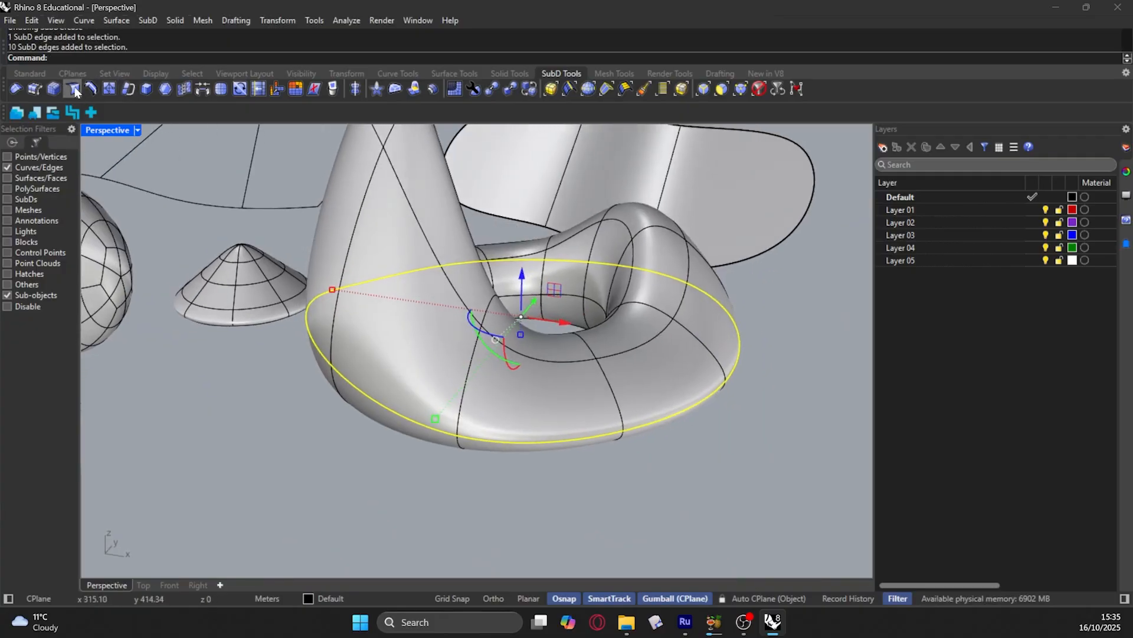
pyautogui.write('100')
pyautogui.press('Return')
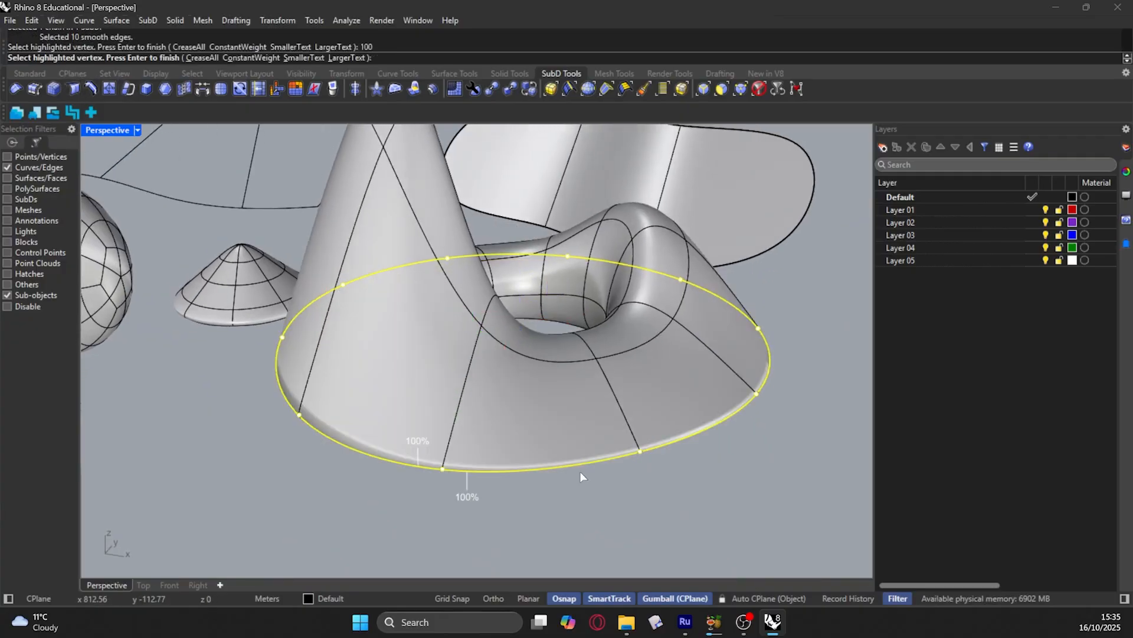
pyautogui.moveTo(672, 413); pyautogui.dragTo(619, 440, button='right')
pyautogui.press('Return')
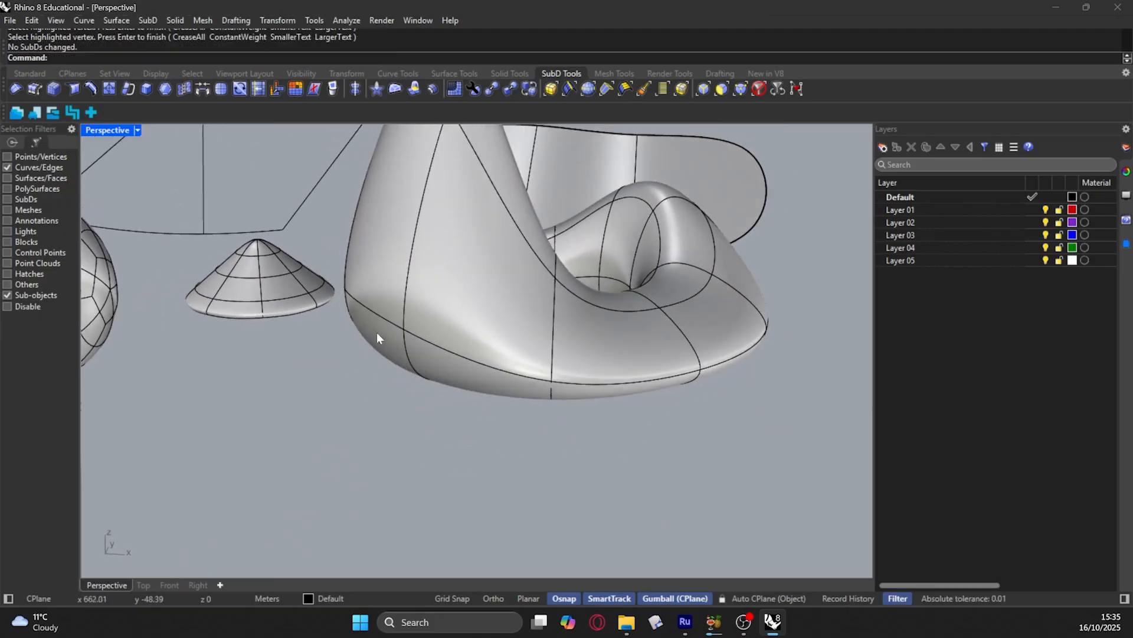
# Step: Crease five connected edges of the ring's outer loop, around the base of the tall peak, at 100%
pyautogui.click(374, 308)
pyautogui.keyDown('shift'); pyautogui.click(473, 355); pyautogui.keyUp('shift')
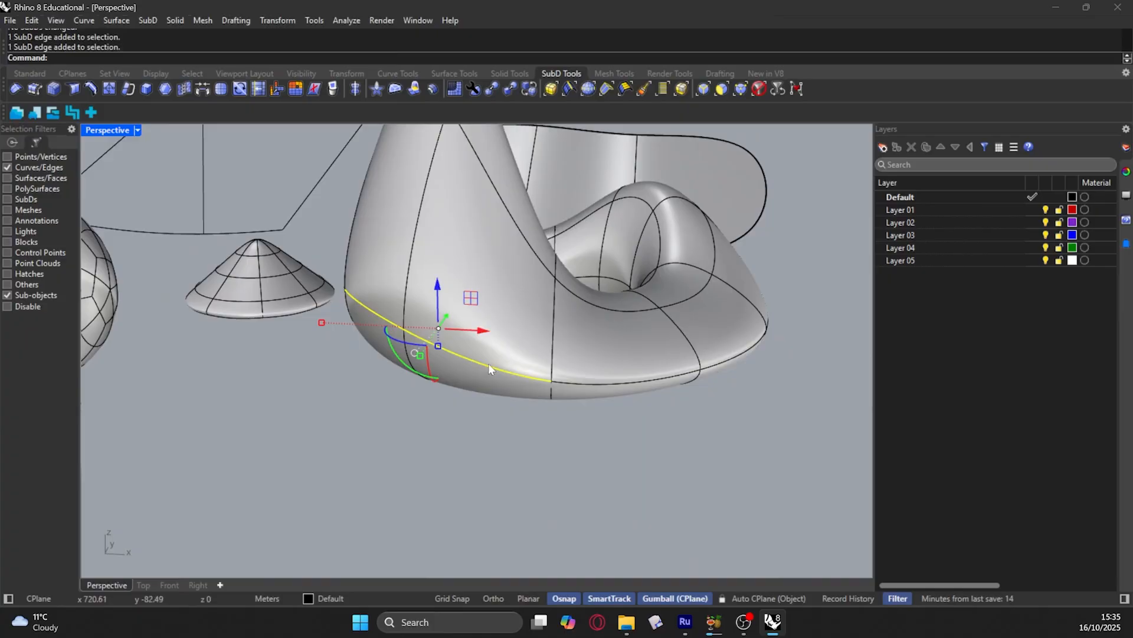
pyautogui.keyDown('shift'); pyautogui.click(601, 376); pyautogui.keyUp('shift')
pyautogui.moveTo(599, 382); pyautogui.dragTo(584, 352, button='right')
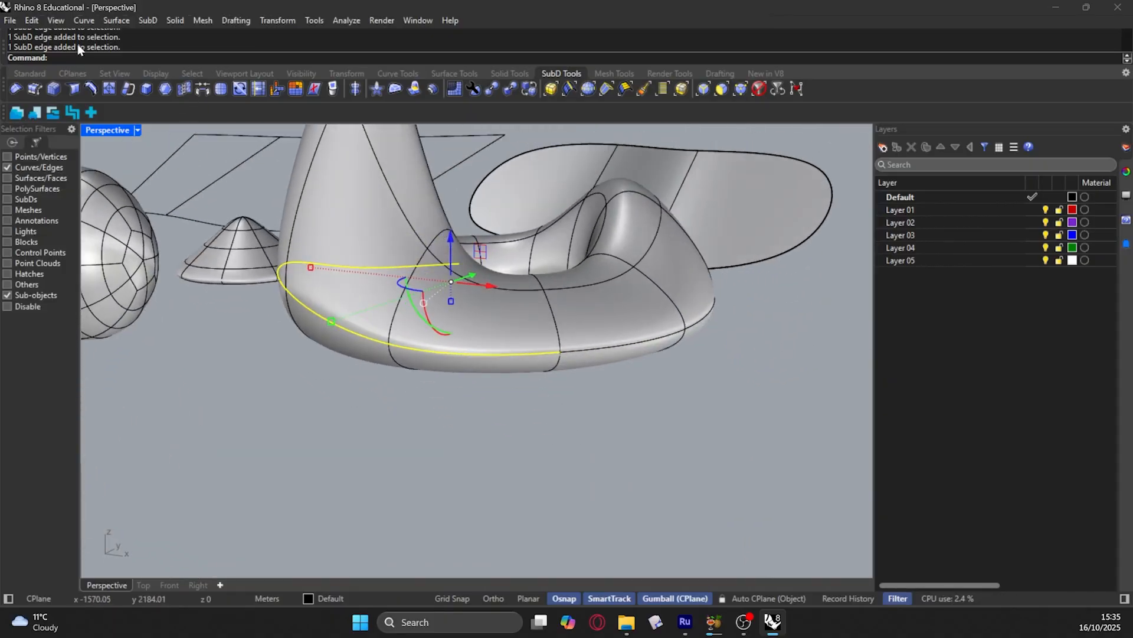
pyautogui.click(74, 89)
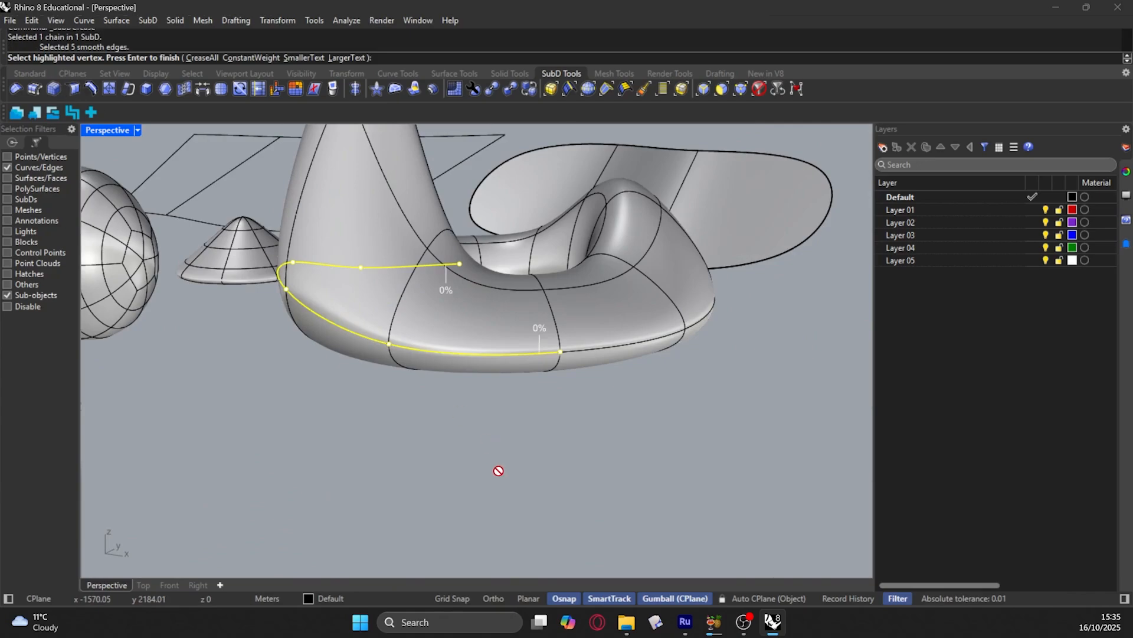
pyautogui.press('Return')
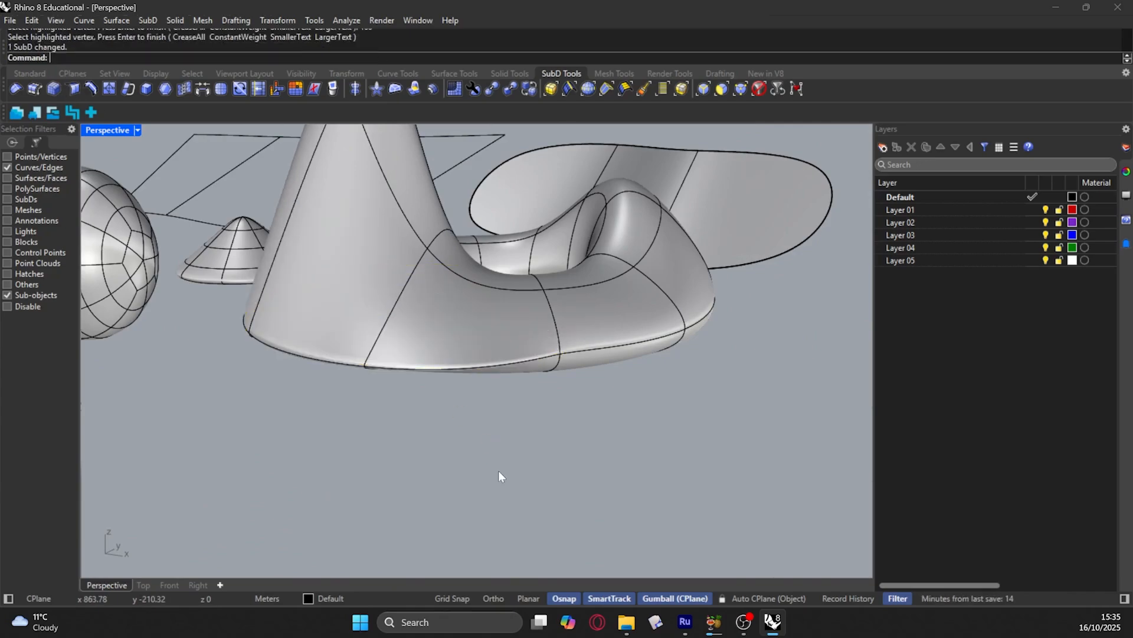
# Step: Examine the transition between the creased and smooth edges from several sides, also in Arctic display mode
pyautogui.moveTo(522, 460); pyautogui.dragTo(457, 252, button='right')
pyautogui.scroll(3, 456, 252)
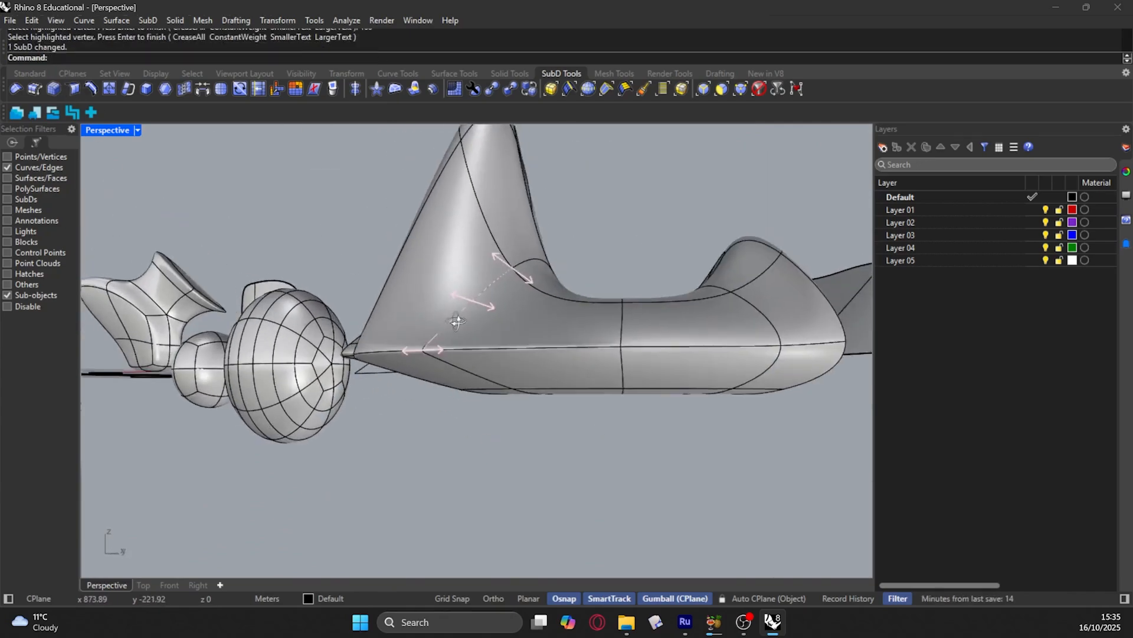
pyautogui.moveTo(455, 319); pyautogui.dragTo(557, 396, button='right')
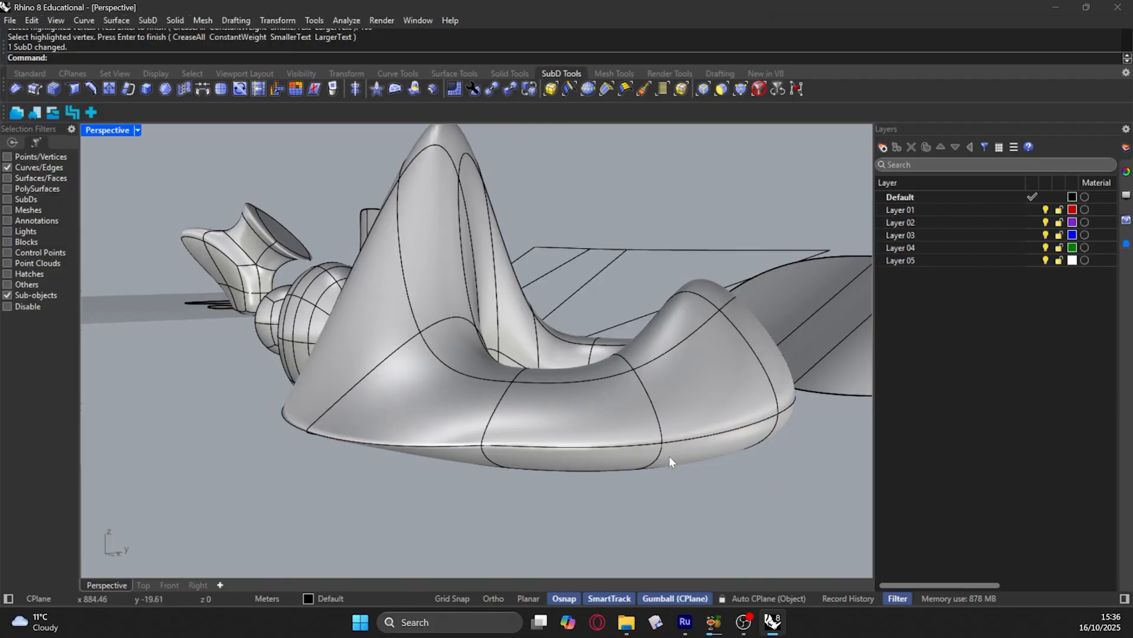
pyautogui.moveTo(281, 398); pyautogui.dragTo(335, 350, button='right')
pyautogui.scroll(3, 519, 328)
pyautogui.moveTo(519, 329); pyautogui.dragTo(555, 337, button='right')
pyautogui.scroll(-6, 568, 388)
pyautogui.rightClick(112, 129)
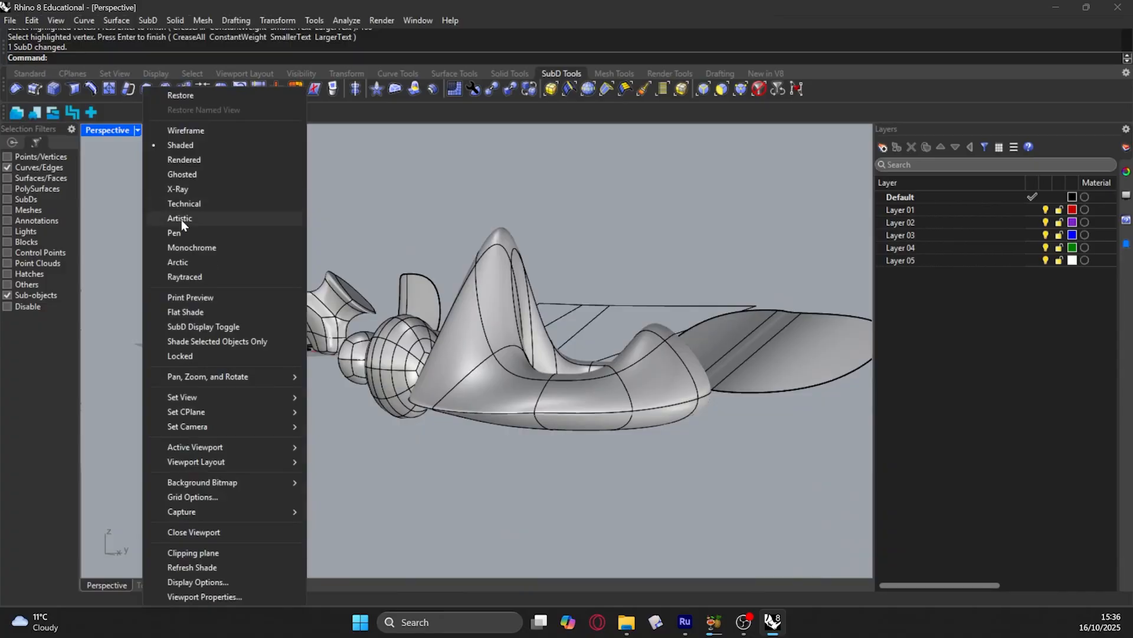
pyautogui.click(186, 260)
pyautogui.moveTo(384, 433); pyautogui.dragTo(441, 431, button='right')
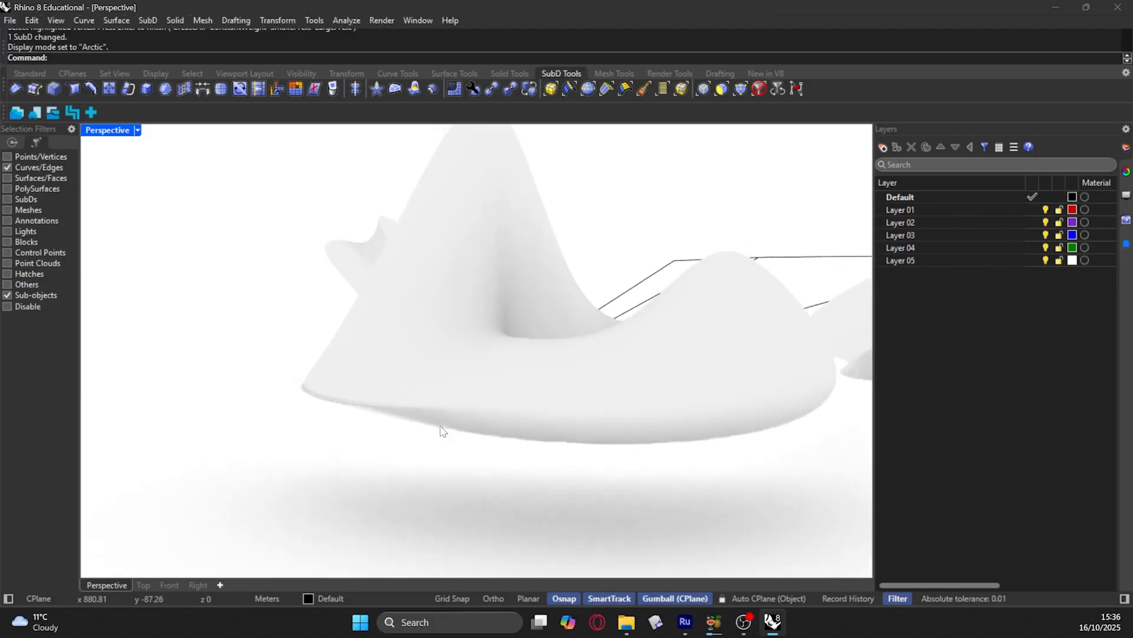
# Step: Return the viewport to Shaded display mode with the whole ring and its neighbouring objects in view
pyautogui.click(104, 130)
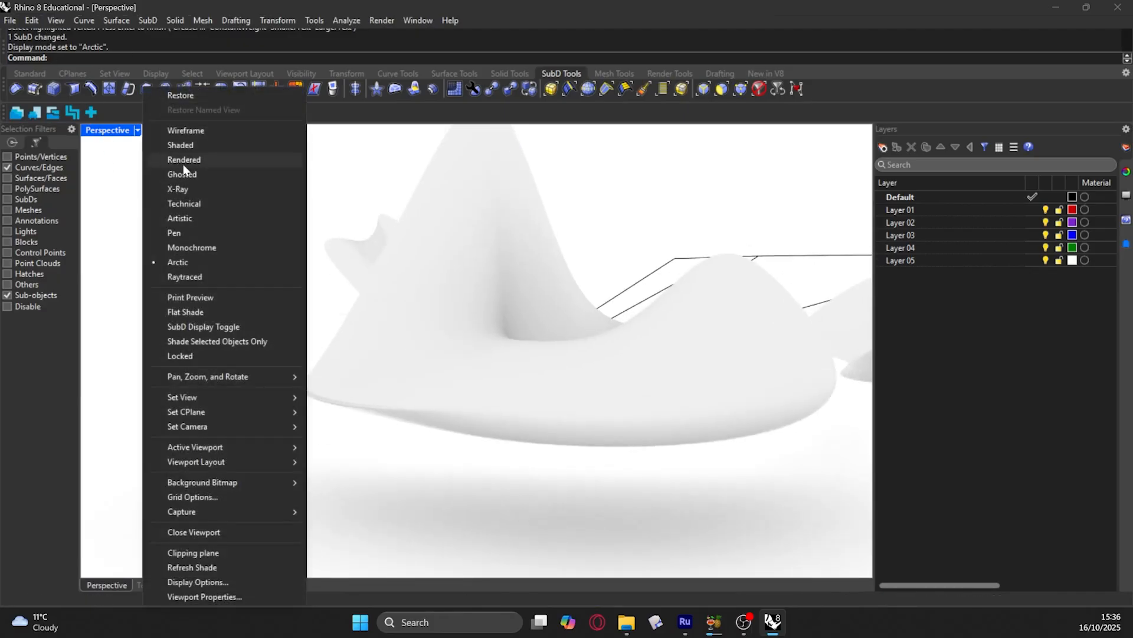
pyautogui.click(189, 148)
pyautogui.scroll(-5, 324, 319)
pyautogui.moveTo(384, 350); pyautogui.dragTo(438, 370, button='right')
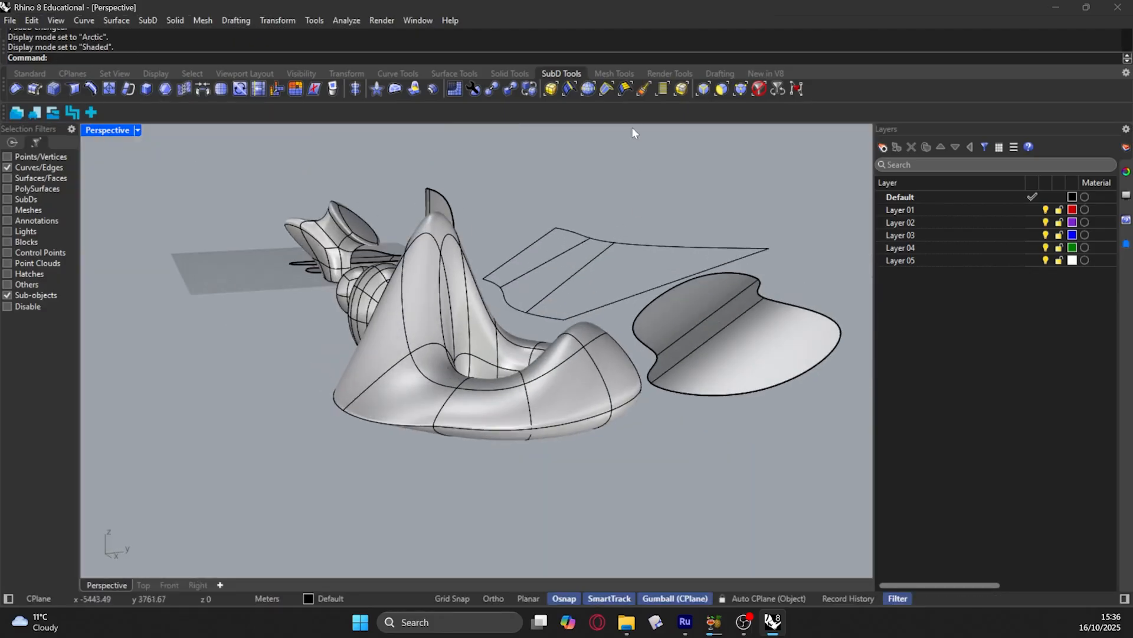
pyautogui.click(355, 21)
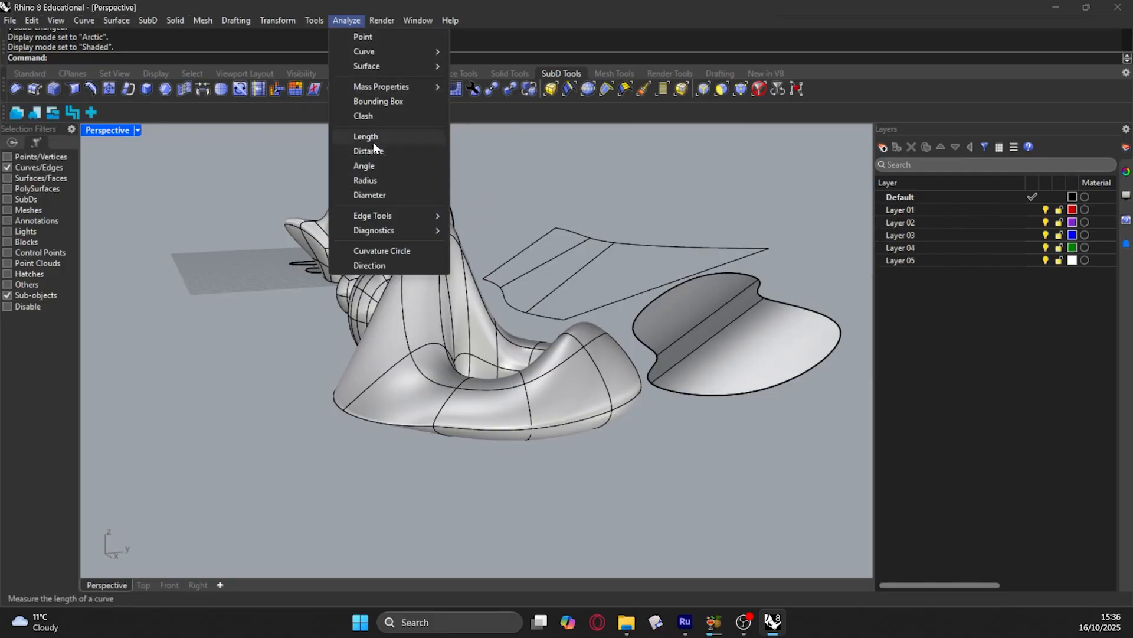
pyautogui.moveTo(383, 67)
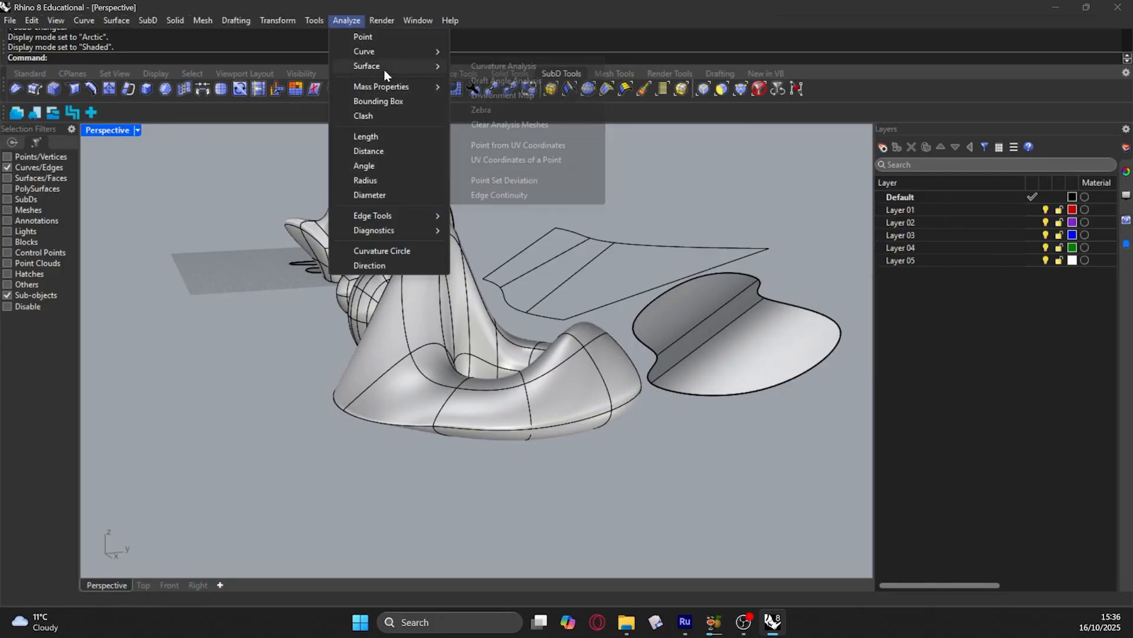
pyautogui.click(501, 95)
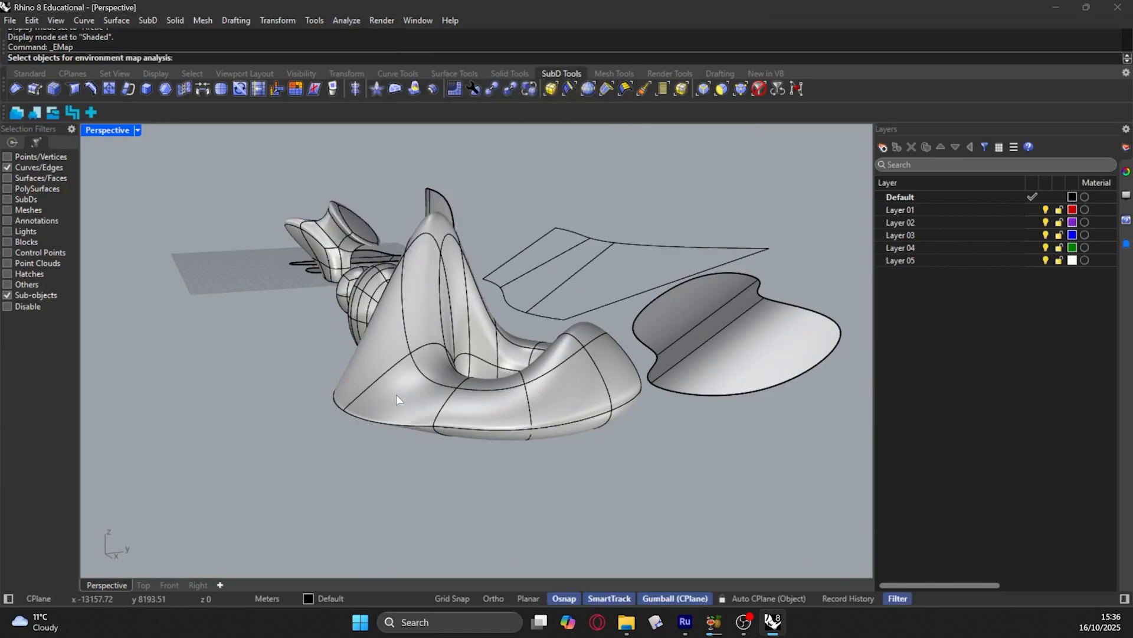
pyautogui.scroll(2, 399, 394)
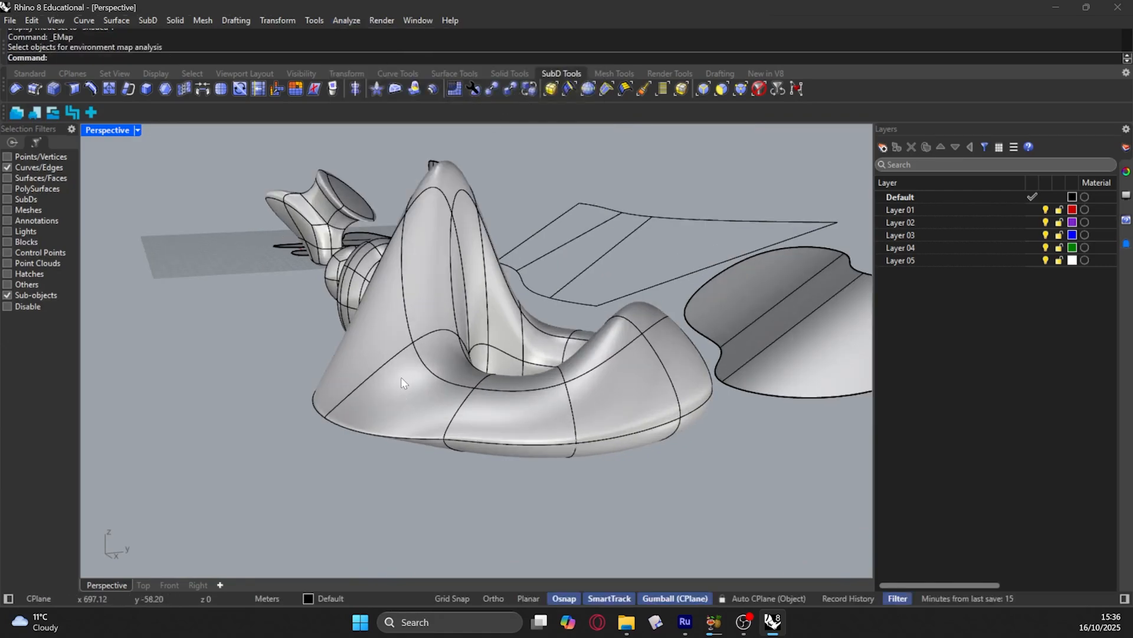
pyautogui.click(404, 349)
pyautogui.press('Escape')
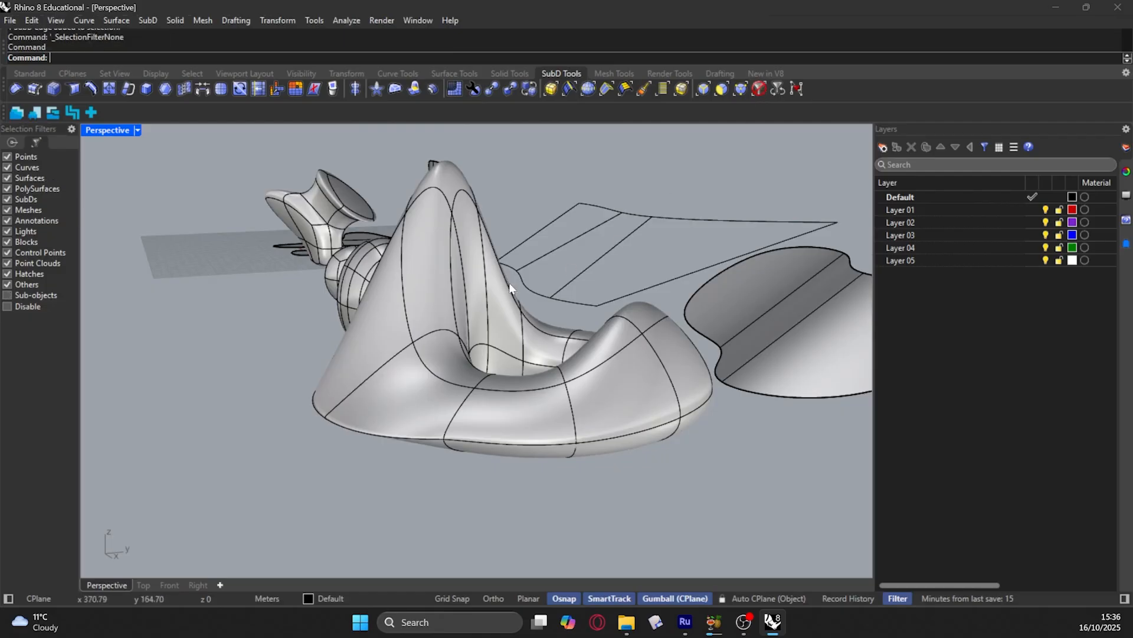
# Step: Apply Environment Map surface analysis to the whole ring SubD
pyautogui.click(511, 290)
pyautogui.click(346, 20)
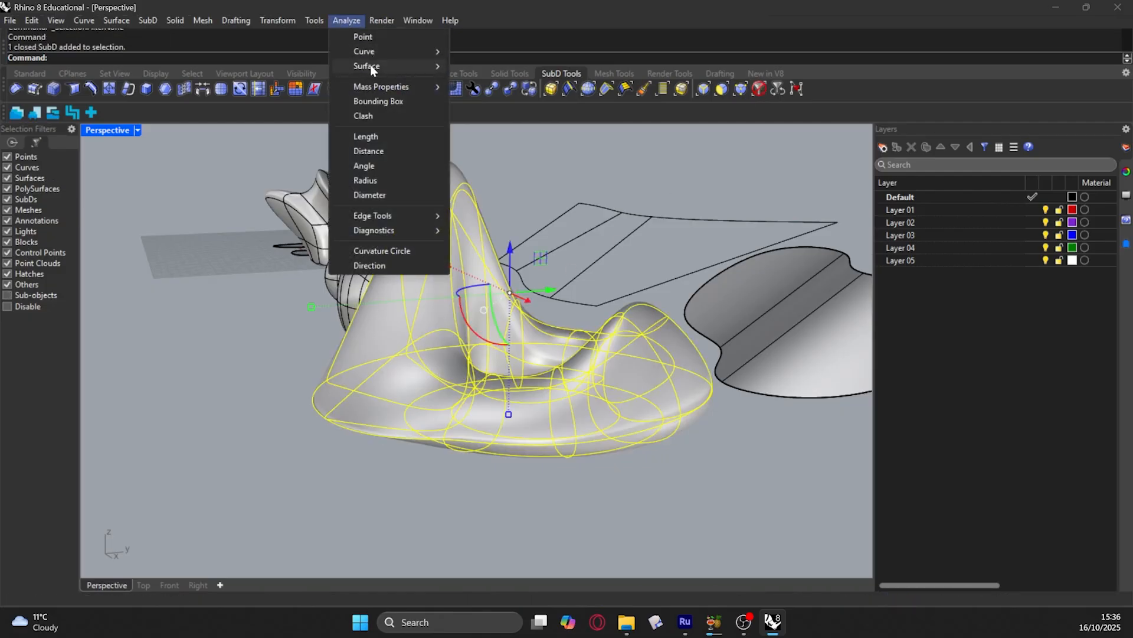
pyautogui.moveTo(408, 65)
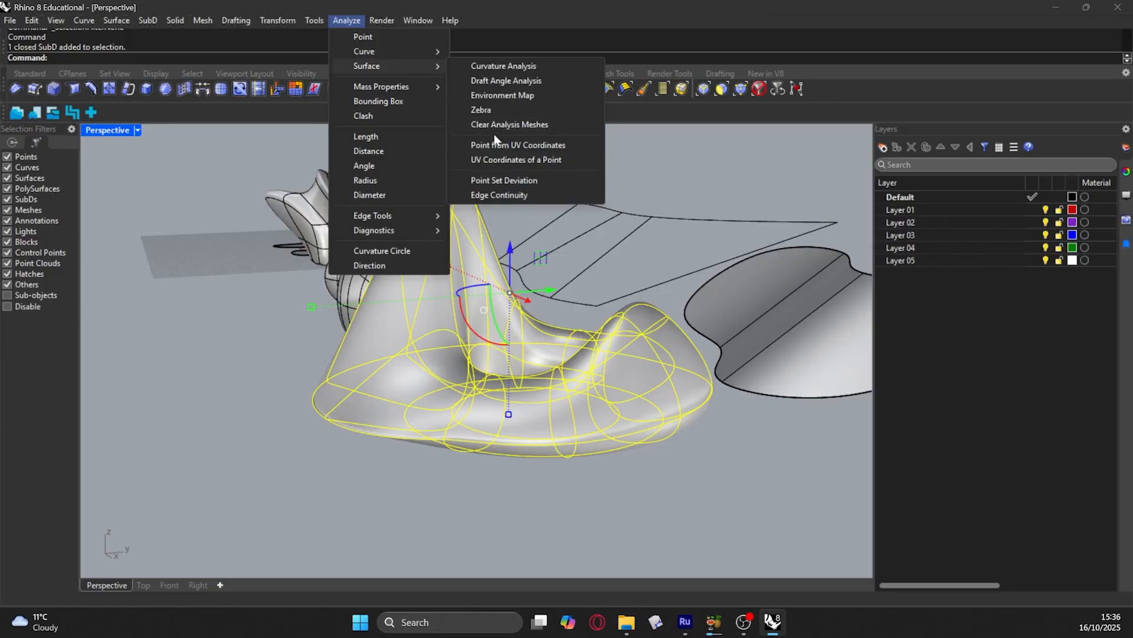
pyautogui.click(500, 95)
# Step: Examine the reflections across the ring's creased edge, smooth edge and peaks from several sides and distances
pyautogui.moveTo(534, 177); pyautogui.dragTo(320, 323, button='right')
pyautogui.scroll(3, 320, 332)
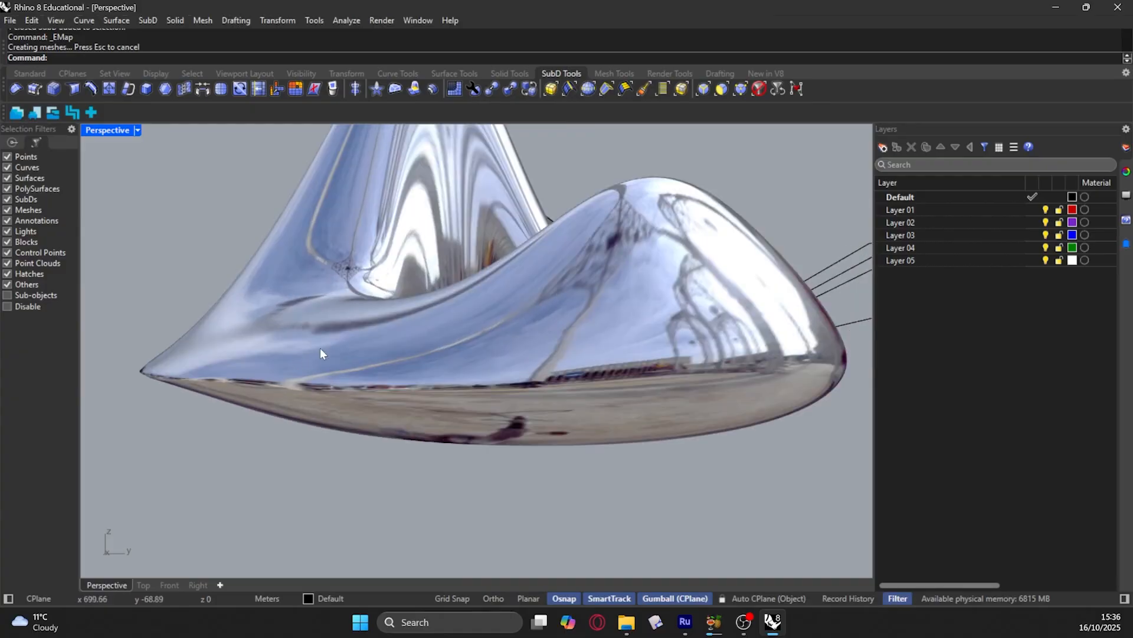
pyautogui.moveTo(533, 372); pyautogui.dragTo(538, 339, button='right')
pyautogui.moveTo(454, 335); pyautogui.dragTo(555, 299, button='right')
pyautogui.scroll(-8, 377, 293)
pyautogui.keyDown('shift'); pyautogui.moveTo(86, 319); pyautogui.dragTo(288, 331, button='right'); pyautogui.keyUp('shift')
pyautogui.scroll(3, 371, 285)
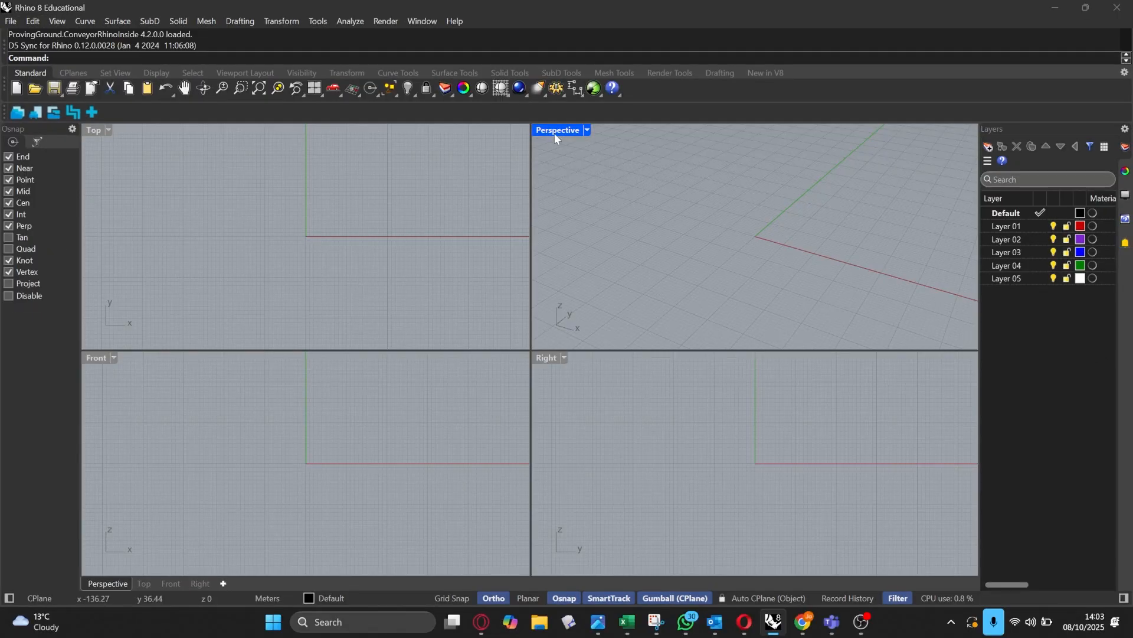
# Step: Maximize the Perspective viewport and create a solid sphere by centre and radius near the origin, about 27 m in radius
pyautogui.doubleClick(554, 131)
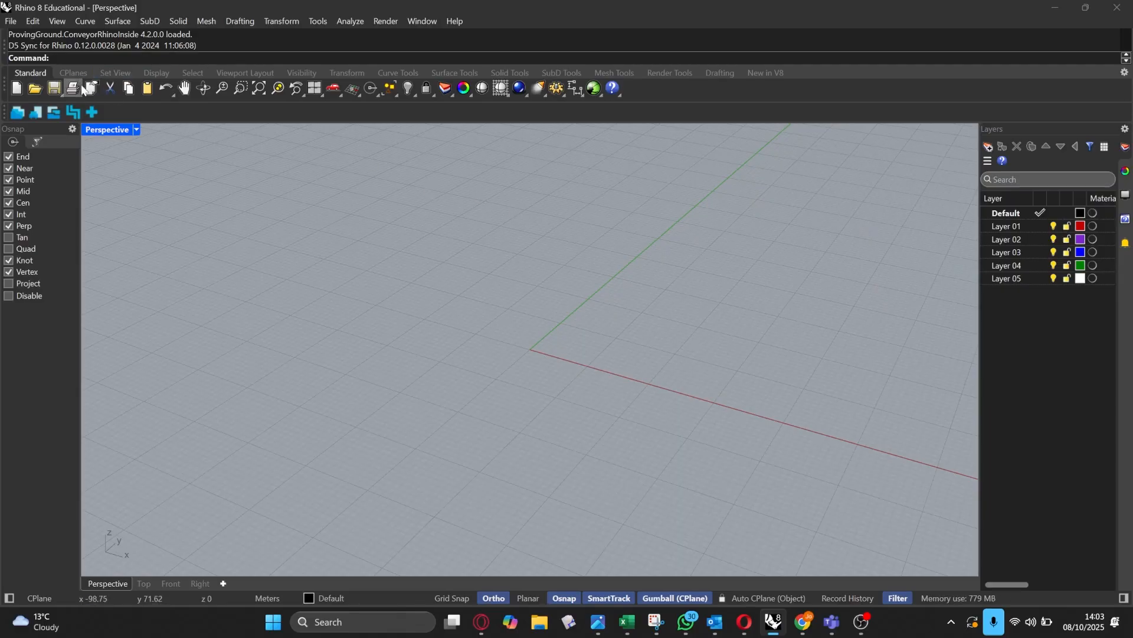
pyautogui.click(114, 22)
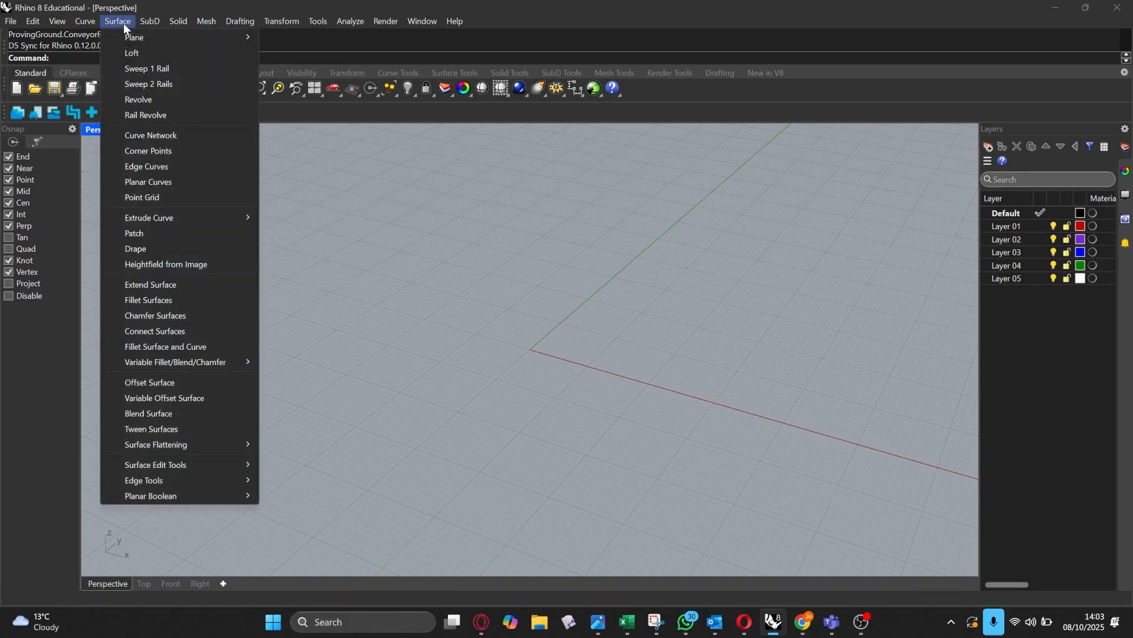
pyautogui.moveTo(194, 50)
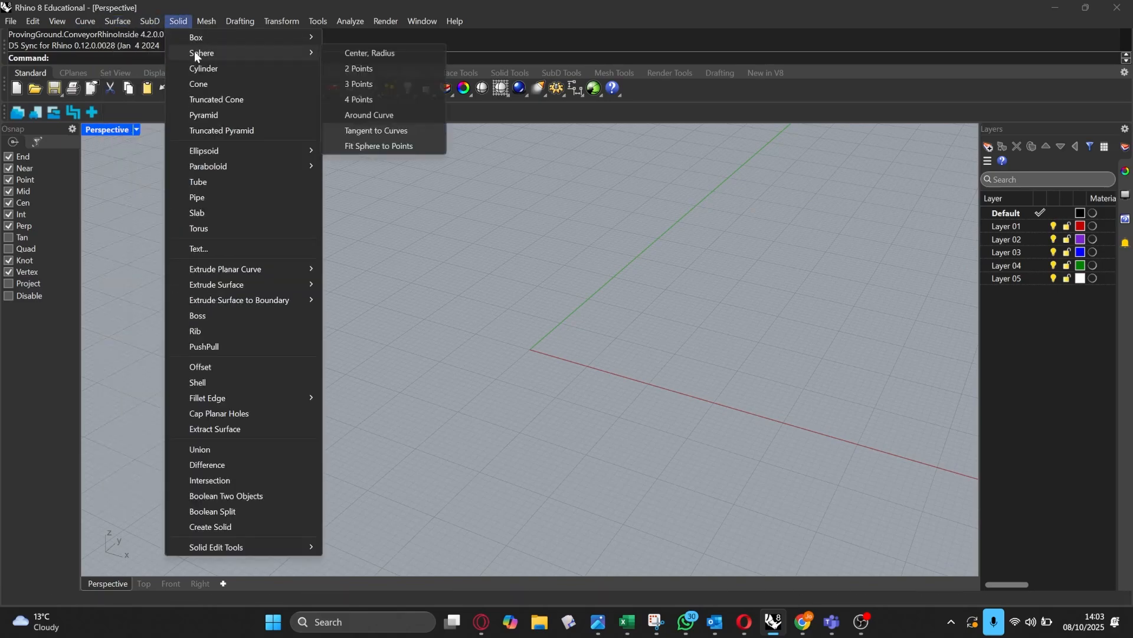
pyautogui.click(372, 54)
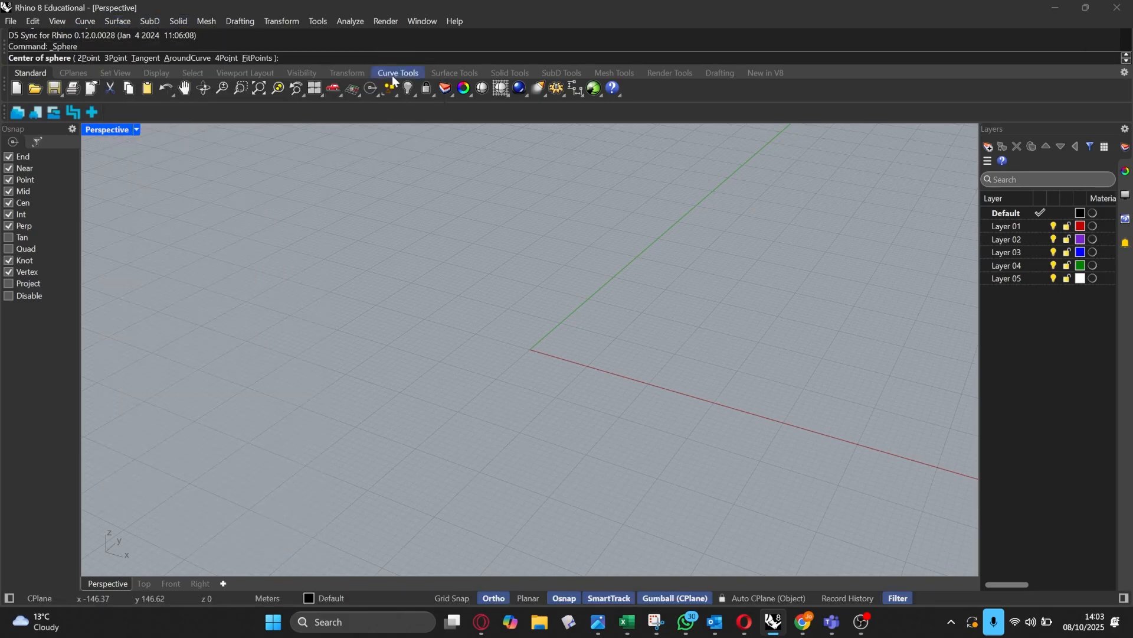
pyautogui.click(532, 353)
pyautogui.click(676, 422)
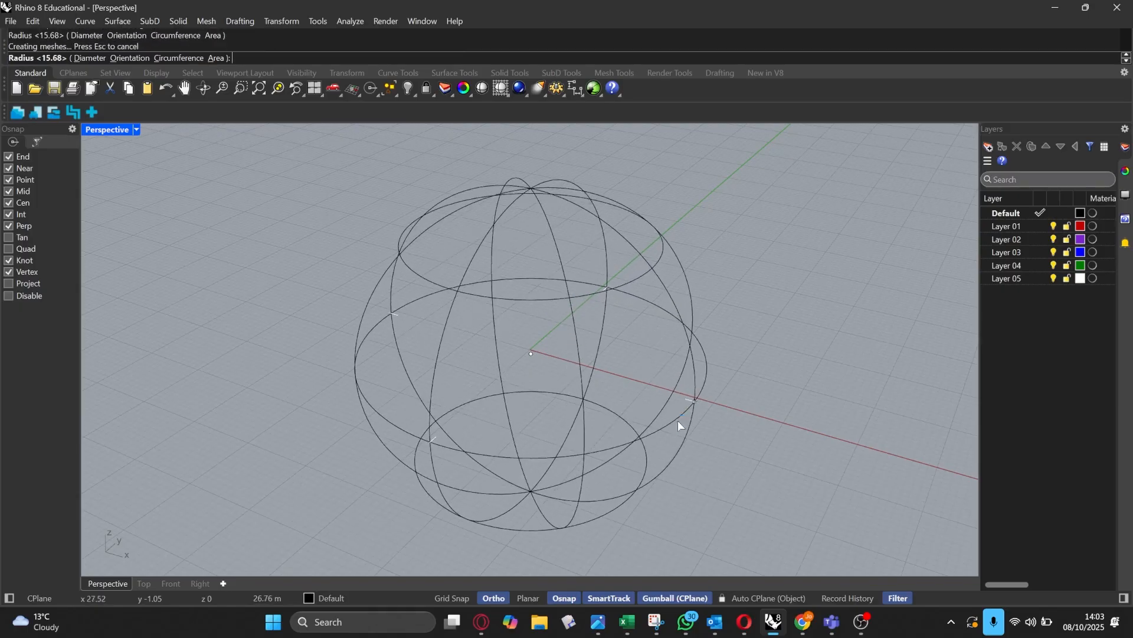
# Step: Examine the NURBS sphere from several sides, both selected and unselected, looking at its isocurves and seam
pyautogui.scroll(-4, 271, 230)
pyautogui.moveTo(608, 331)
pyautogui.mouseDown(button='right')
pyautogui.moveTo(384, 319)
pyautogui.moveTo(544, 341)
pyautogui.moveTo(632, 333)
pyautogui.mouseUp(button='right')
pyautogui.scroll(2, 463, 305)
pyautogui.click(462, 305)
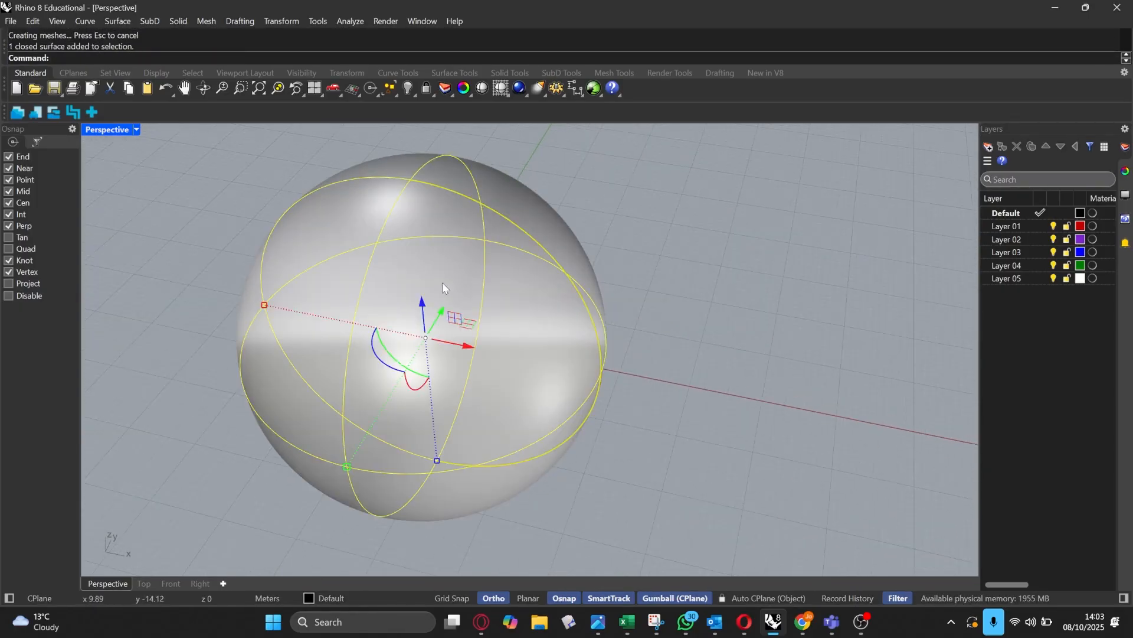
pyautogui.moveTo(462, 305); pyautogui.dragTo(507, 283, button='right')
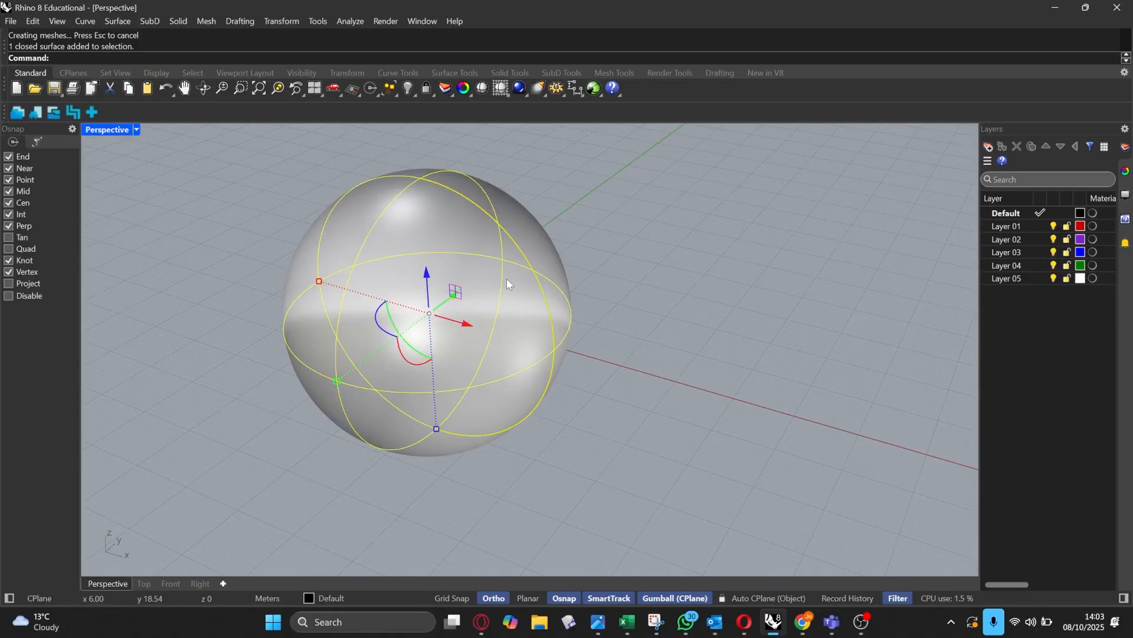
pyautogui.click(603, 238)
pyautogui.scroll(-2, 682, 351)
pyautogui.scroll(2, 420, 243)
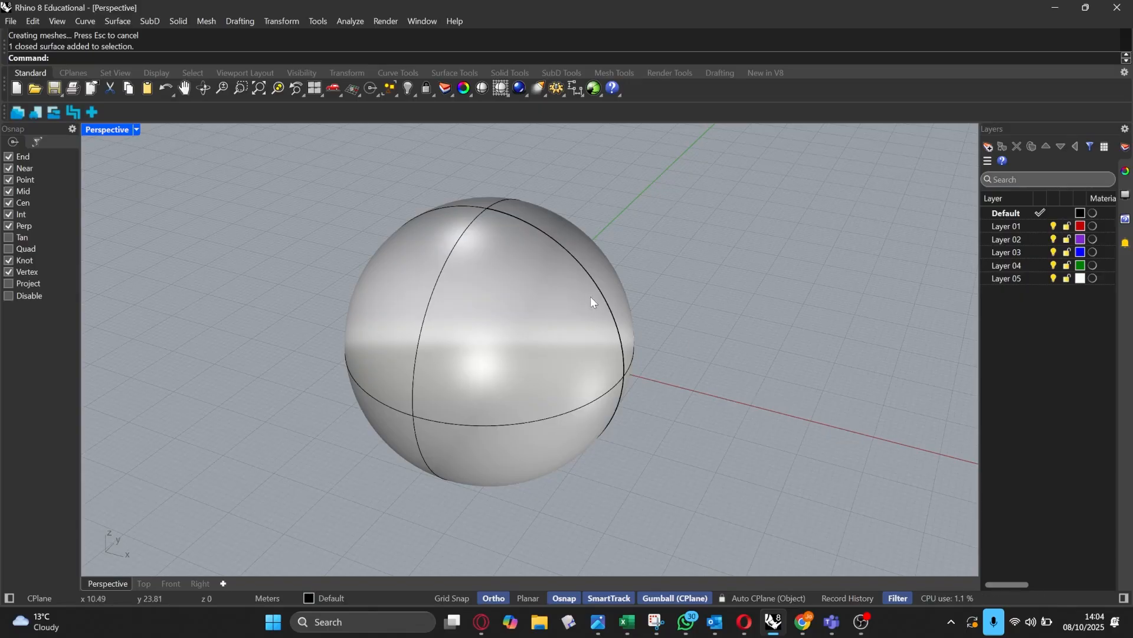
pyautogui.scroll(-3, 644, 310)
pyautogui.moveTo(689, 323); pyautogui.dragTo(375, 253, button='right')
pyautogui.scroll(-3, 373, 251)
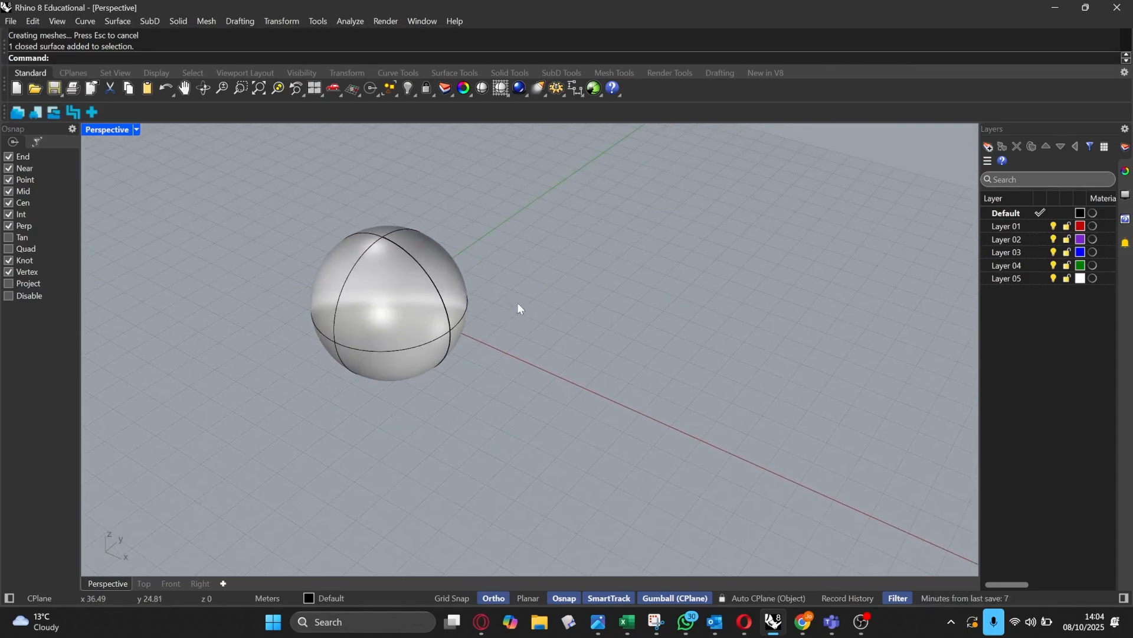
pyautogui.scroll(4, 427, 261)
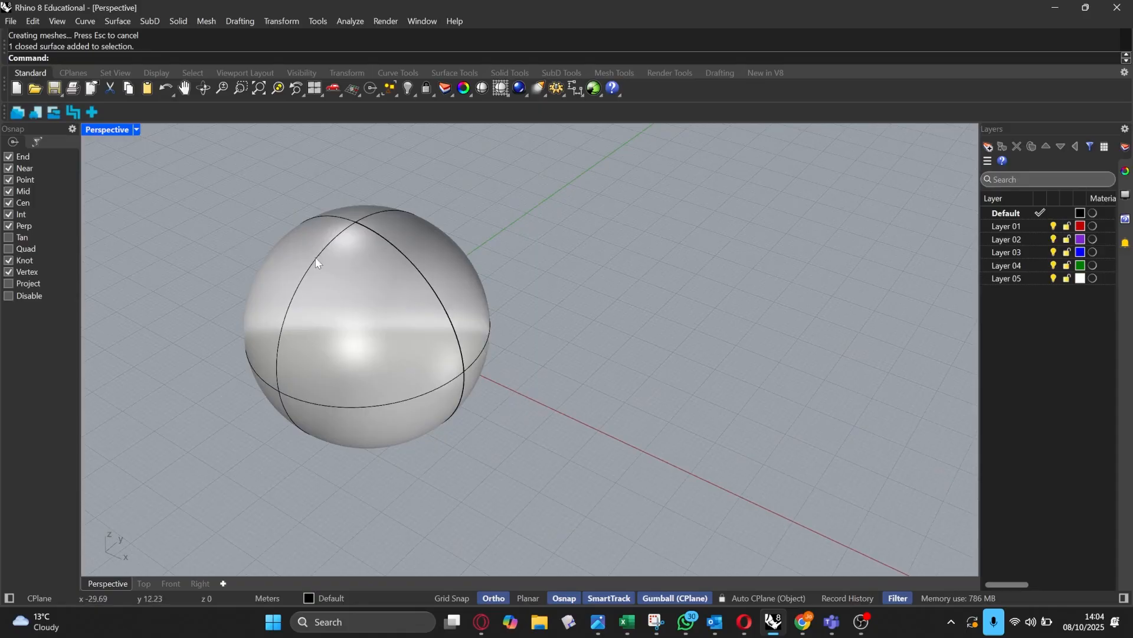
pyautogui.moveTo(316, 257); pyautogui.dragTo(433, 458, button='right')
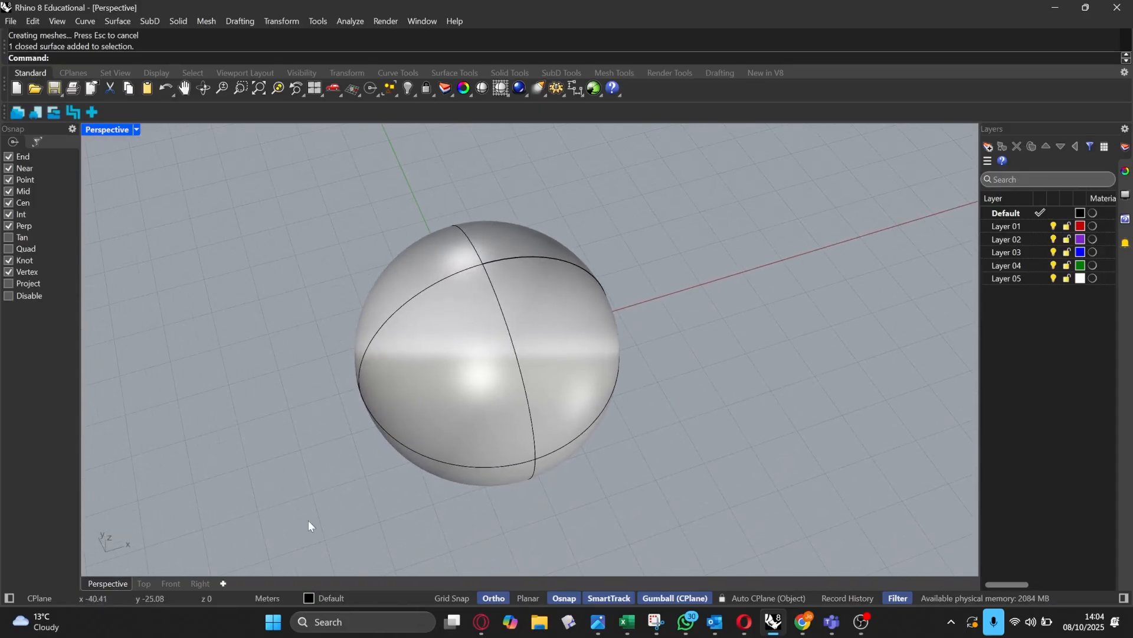
# Step: In the Top view, draw a tall, narrow corner-to-corner rectangle inside the sphere's outline, on the negative-X side of its centre
pyautogui.click(144, 583)
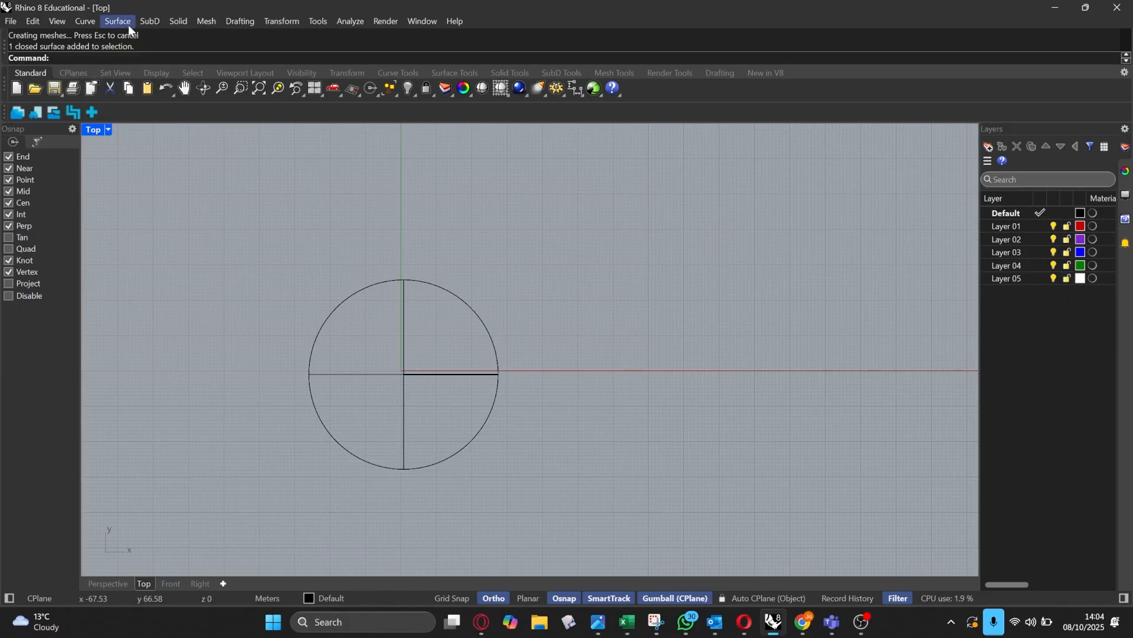
pyautogui.click(95, 21)
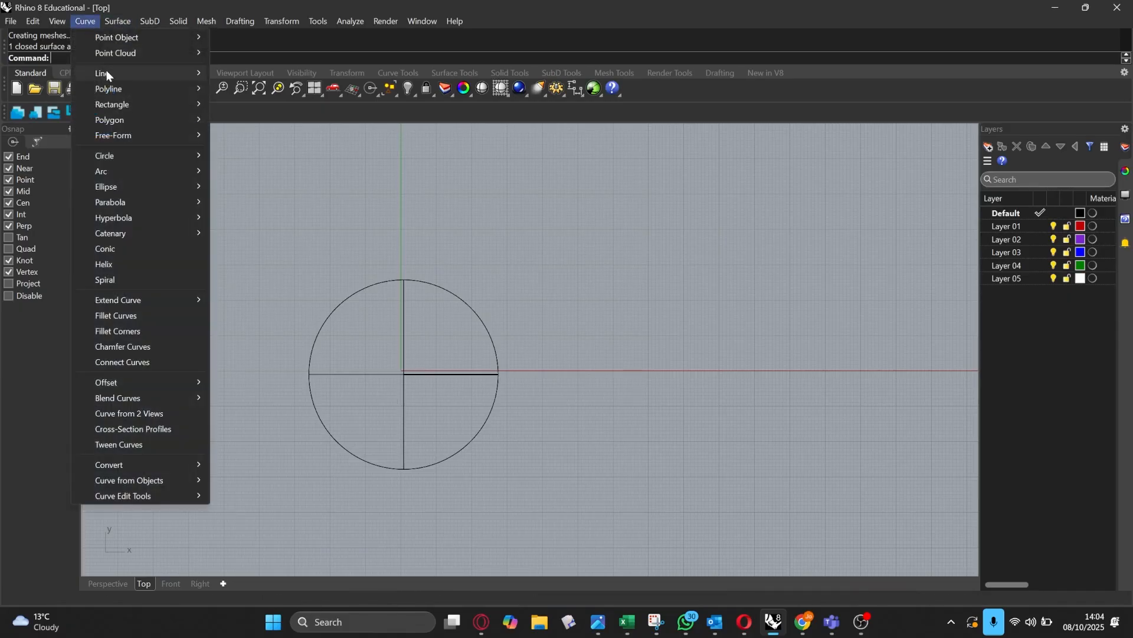
pyautogui.moveTo(115, 104)
pyautogui.click(228, 108)
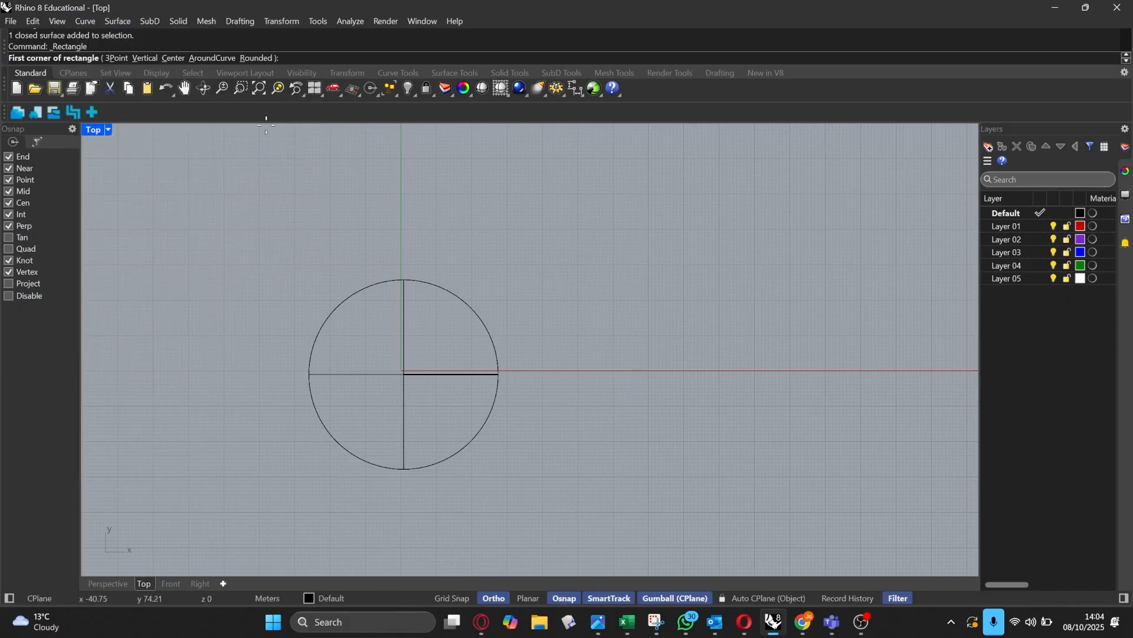
pyautogui.scroll(1, 362, 375)
pyautogui.click(391, 445)
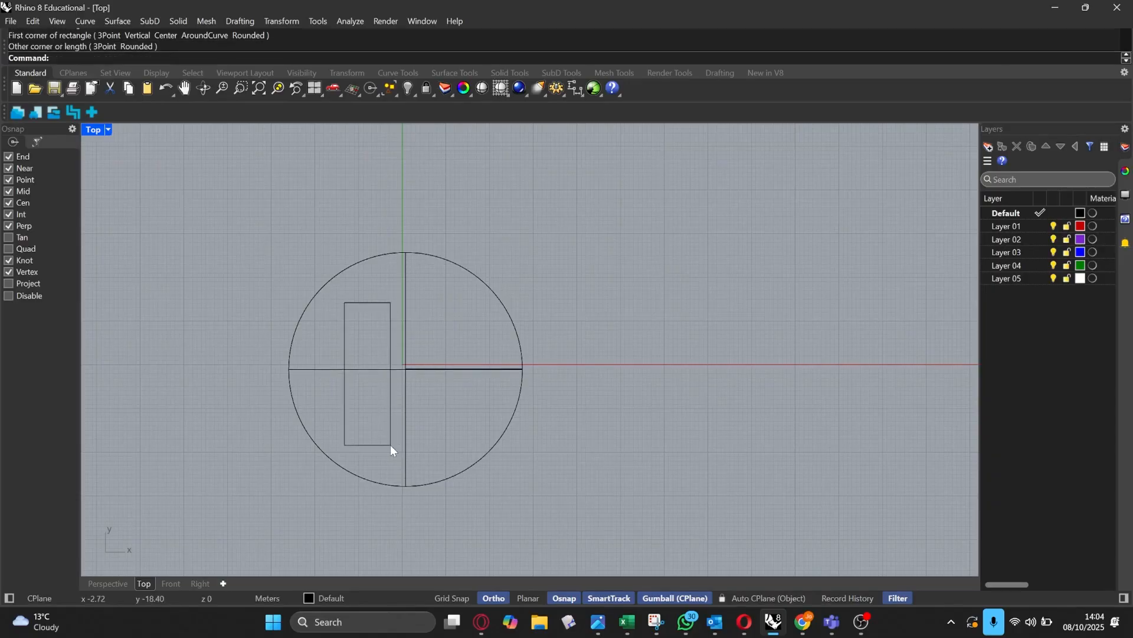
# Step: Trim the sphere with the rectangle as cutting object, removing everything outside the rectangle
pyautogui.scroll(1, 366, 331)
pyautogui.click(363, 293)
pyautogui.write('Tr')
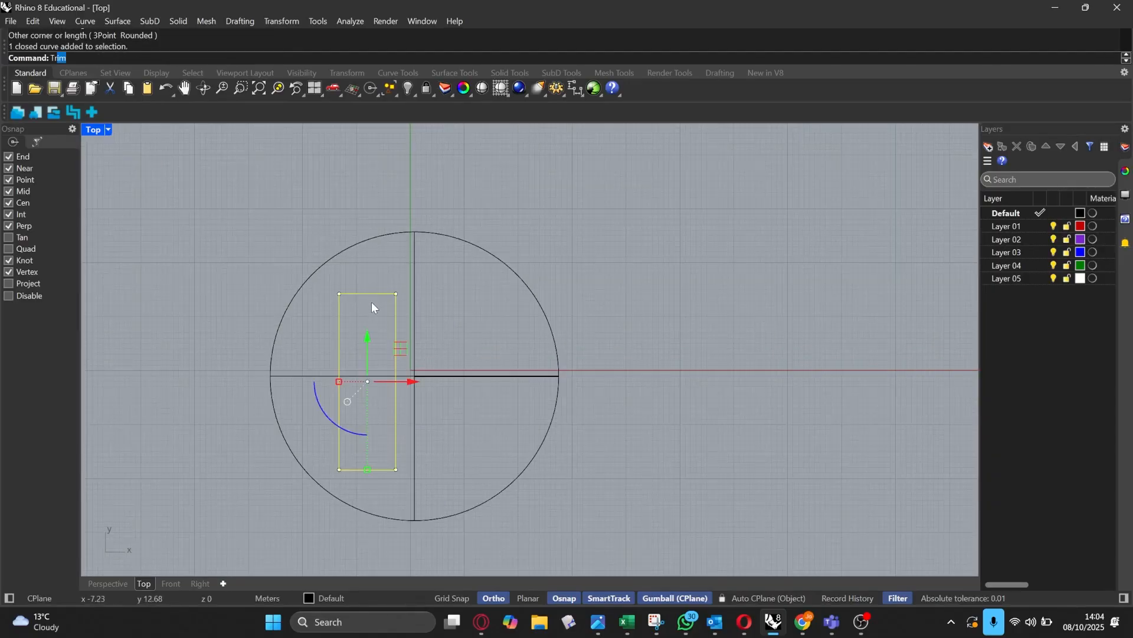
pyautogui.write('u')
pyautogui.press('BackSpace')
pyautogui.write('i')
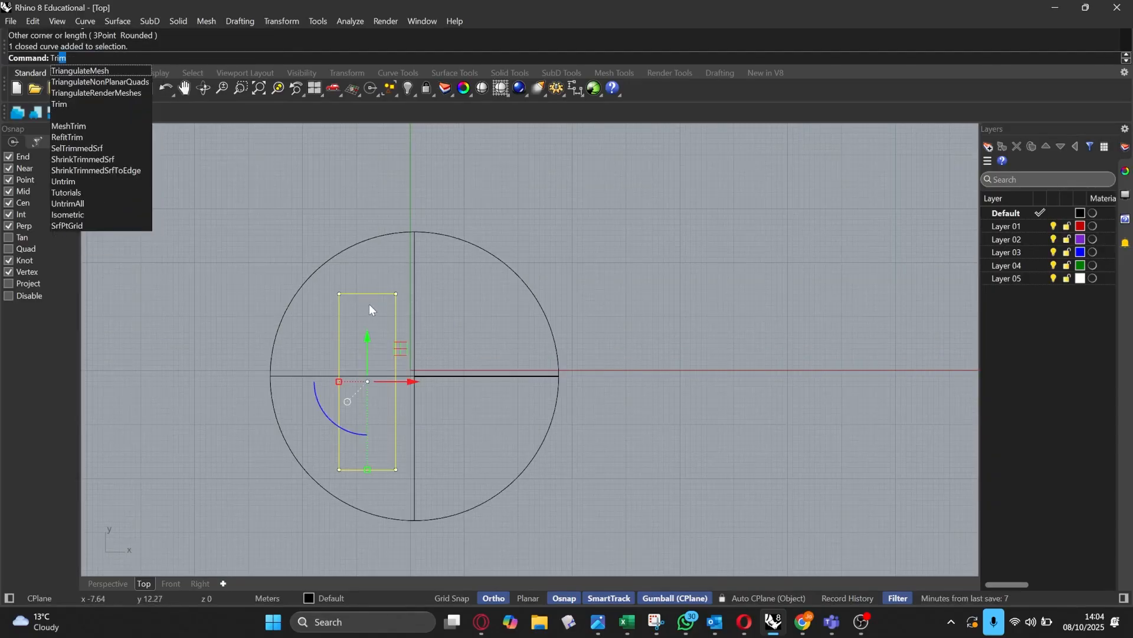
pyautogui.write('m')
pyautogui.press('Return')
pyautogui.click(413, 255)
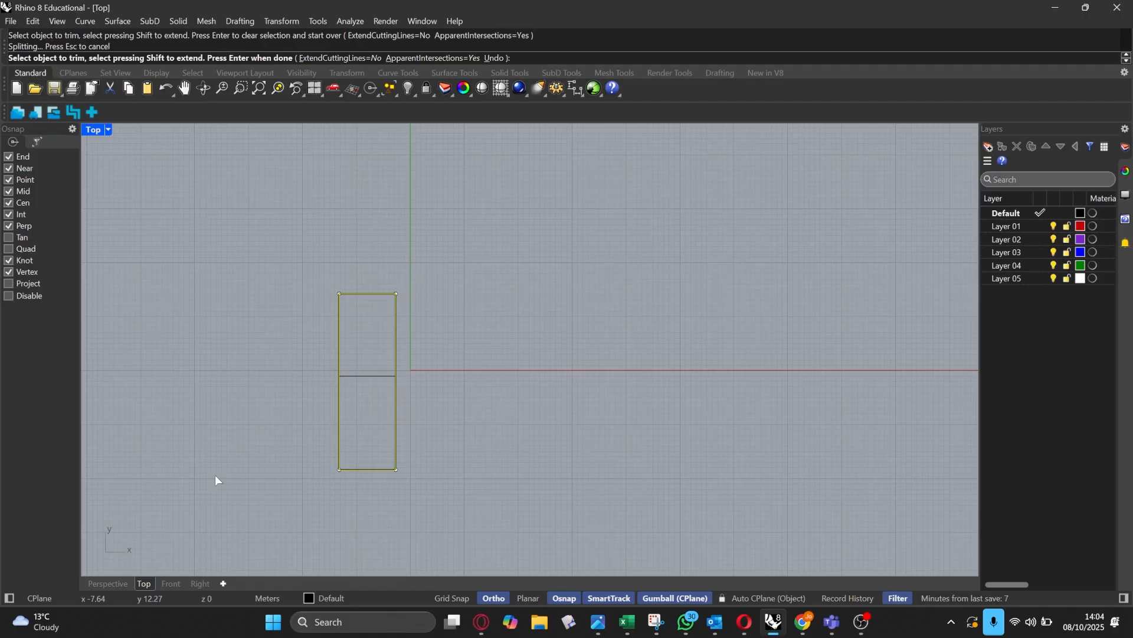
pyautogui.press('Return')
# Step: In the Perspective view, hide the lower trimmed surface piece together with the cutting rectangle
pyautogui.click(107, 584)
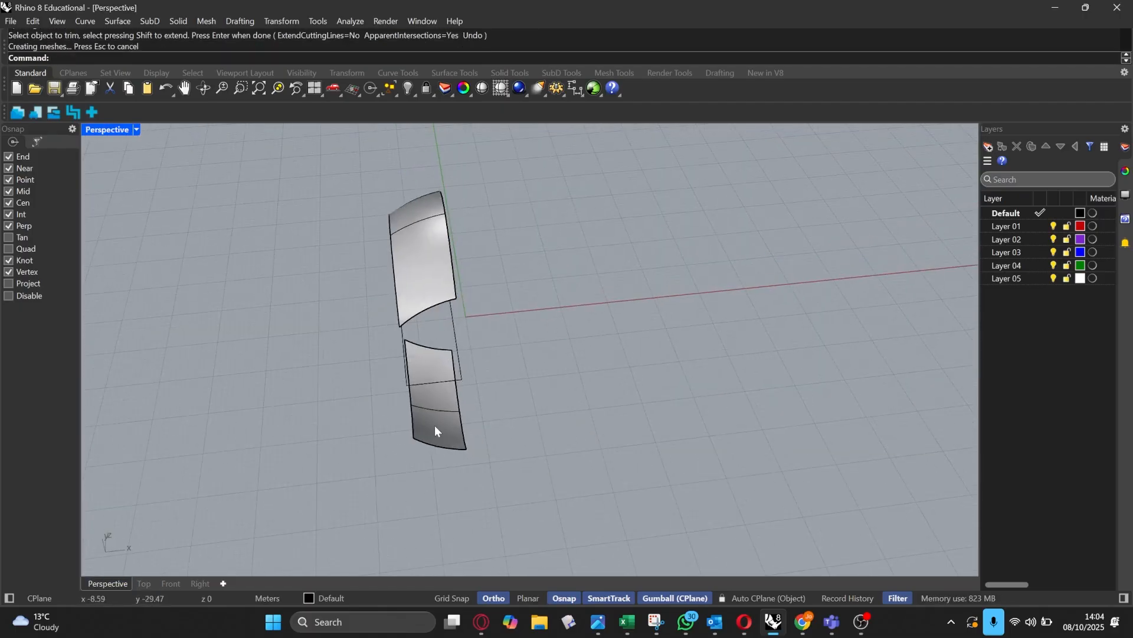
pyautogui.moveTo(435, 429); pyautogui.dragTo(357, 387)
pyautogui.write('Hide')
pyautogui.press('Return')
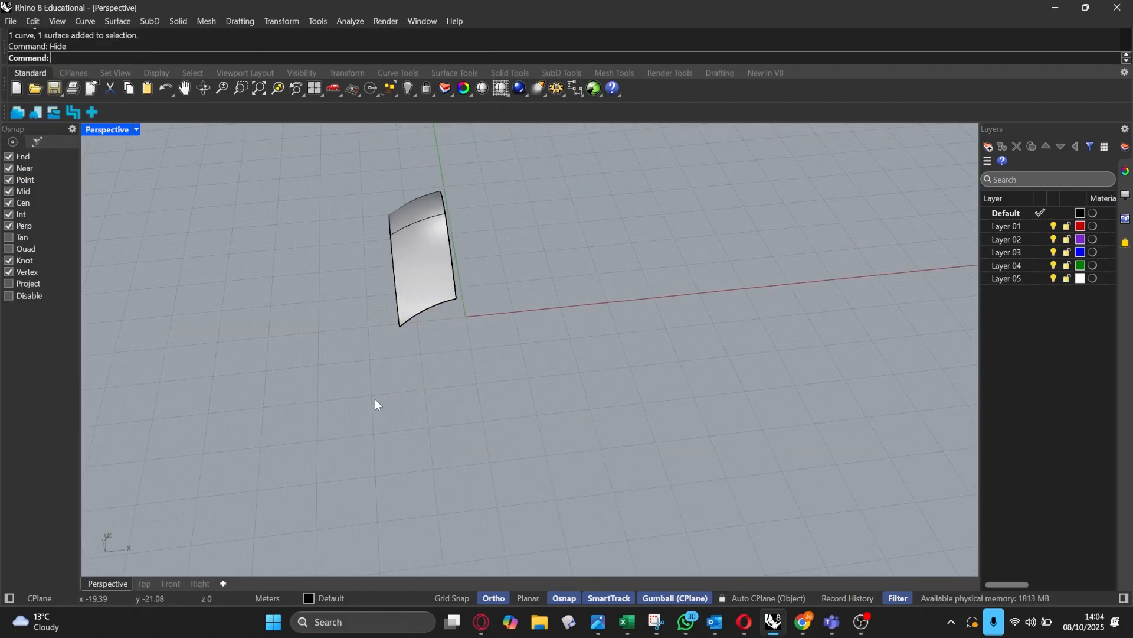
# Step: Try scaling the remaining curved surface patch with the gumball, and undo the scaling
pyautogui.moveTo(376, 403); pyautogui.dragTo(500, 243, button='right')
pyautogui.click(591, 300)
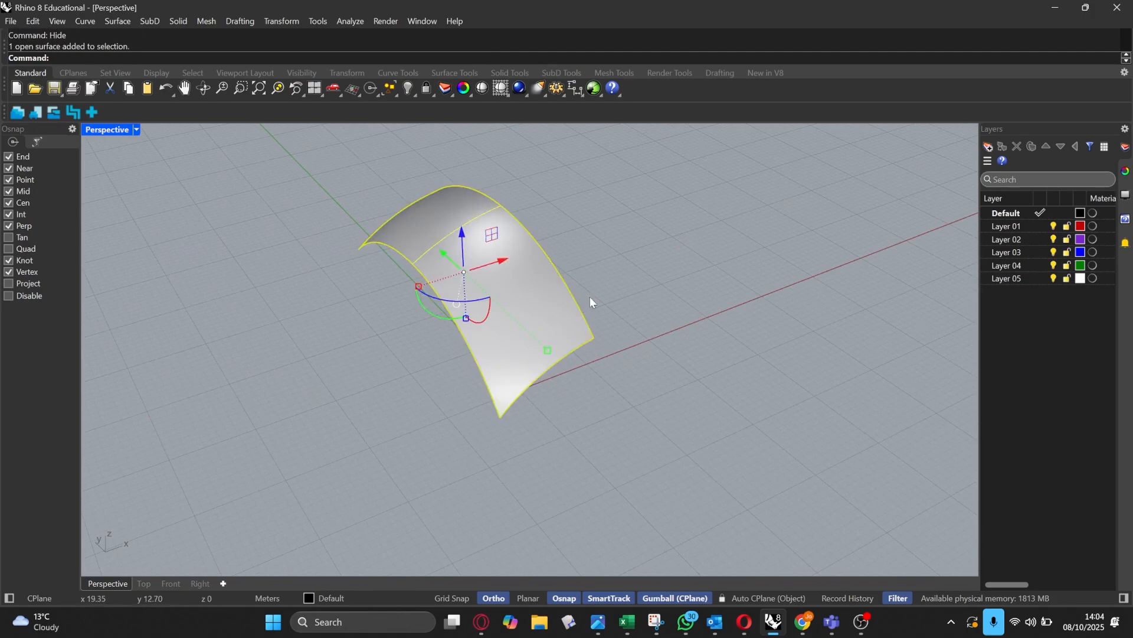
pyautogui.moveTo(590, 298); pyautogui.dragTo(524, 310, button='right')
pyautogui.scroll(3, 511, 319)
pyautogui.moveTo(456, 358); pyautogui.dragTo(459, 331)
pyautogui.click(614, 339)
pyautogui.scroll(-6, 615, 339)
pyautogui.moveTo(615, 339); pyautogui.dragTo(504, 320, button='right')
pyautogui.scroll(5, 412, 323)
pyautogui.hotkey('ctrl', 'z')
pyautogui.click(600, 308)
pyautogui.moveTo(600, 308); pyautogui.dragTo(618, 317, button='right')
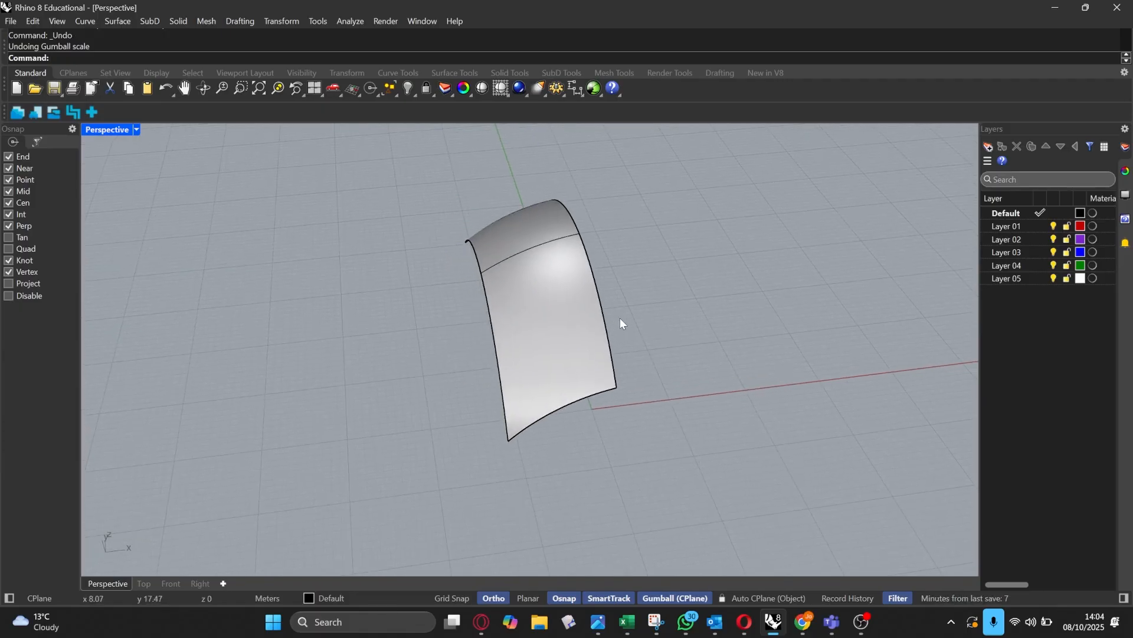
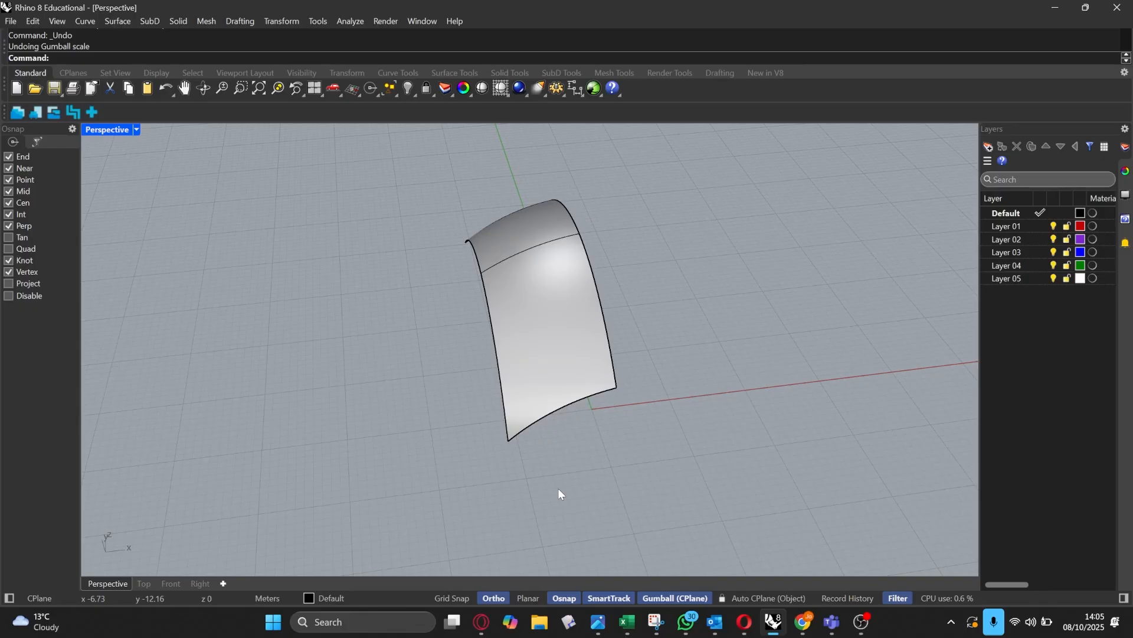
# Step: Untrim the long edge of the remaining surface patch to restore the full sphere
pyautogui.moveTo(567, 379); pyautogui.dragTo(594, 383, button='right')
pyautogui.scroll(-3, 551, 320)
pyautogui.moveTo(590, 328); pyautogui.dragTo(559, 302, button='right')
pyautogui.scroll(3, 503, 275)
pyautogui.scroll(3, 503, 275)
pyautogui.scroll(-6, 559, 302)
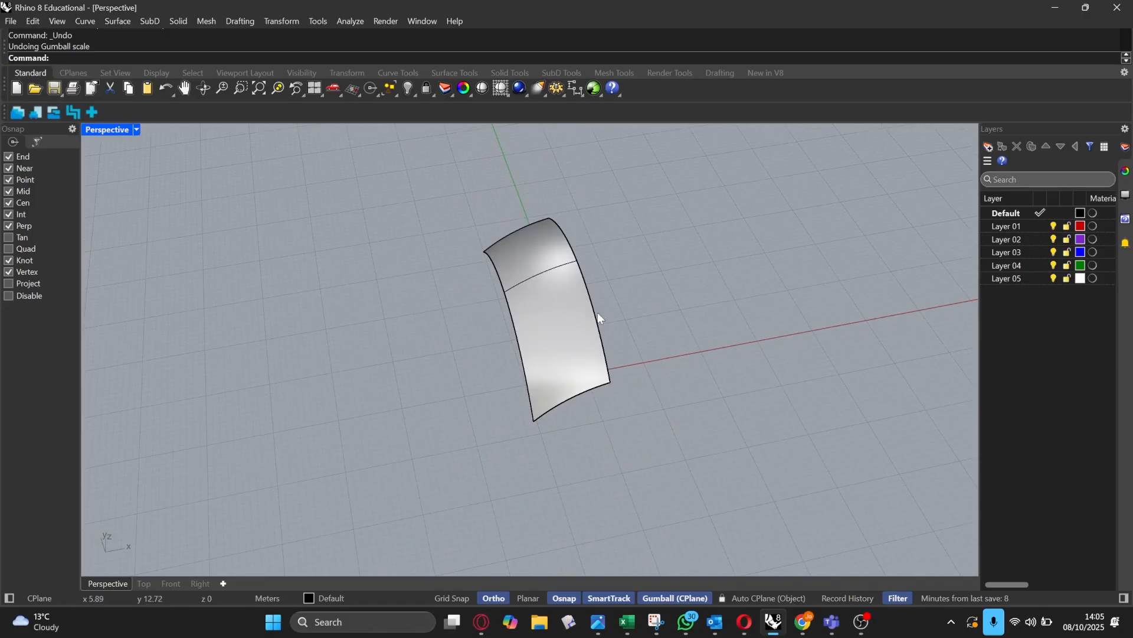
pyautogui.write('untrim')
pyautogui.press('Return')
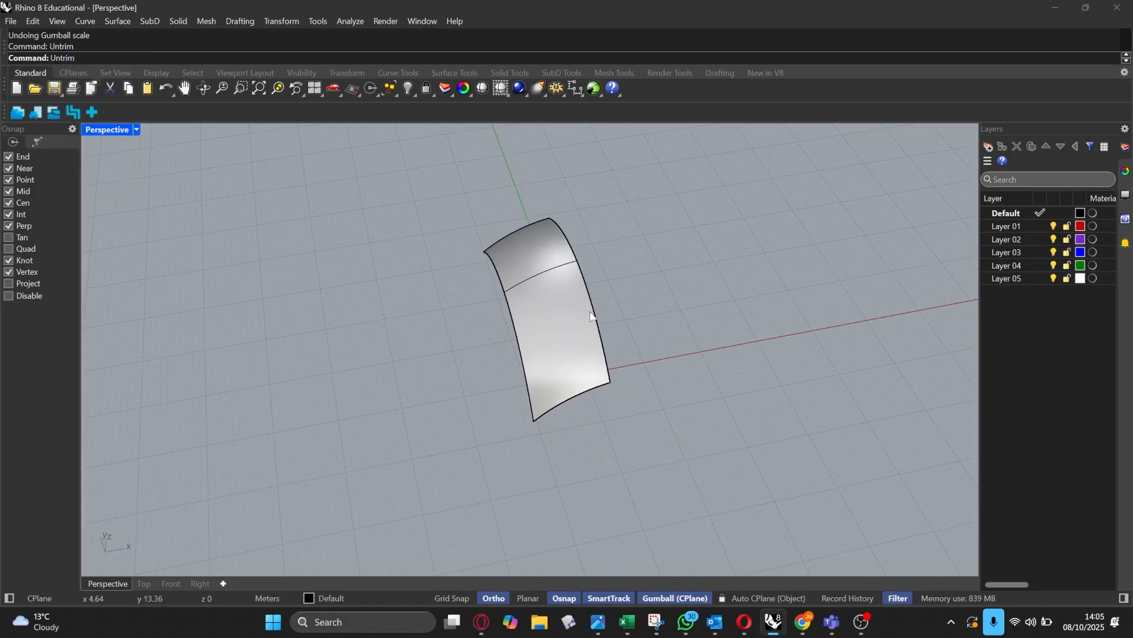
pyautogui.click(519, 354)
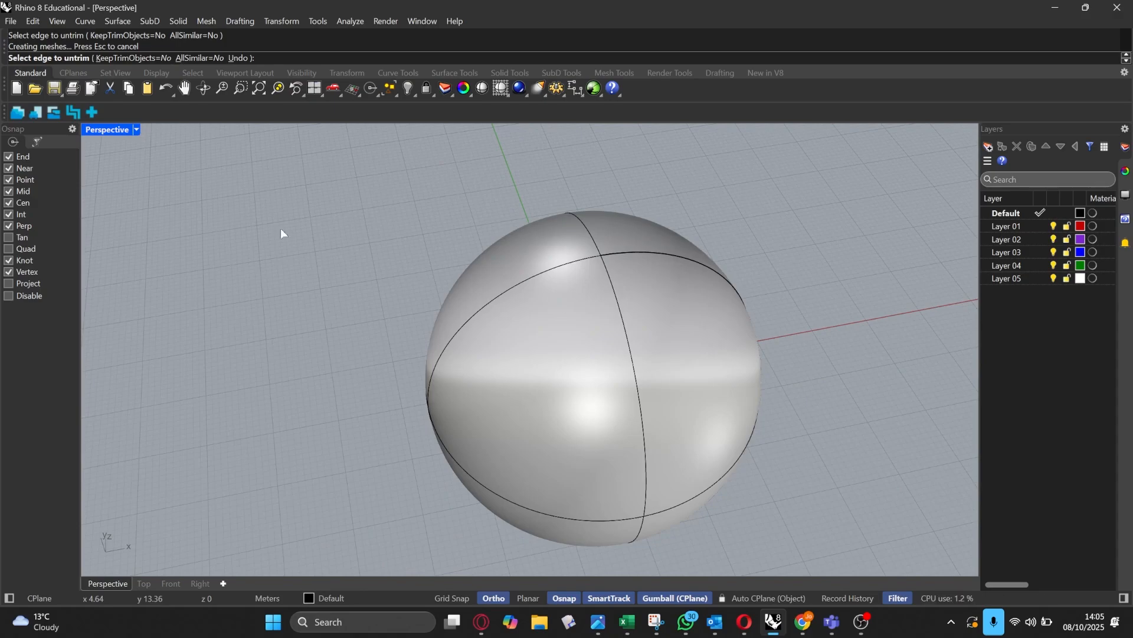
# Step: Examine the restored untrimmed sphere and its edge curves from several angles
pyautogui.scroll(-9, 353, 236)
pyautogui.moveTo(436, 273); pyautogui.dragTo(468, 266, button='right')
pyautogui.scroll(4, 468, 270)
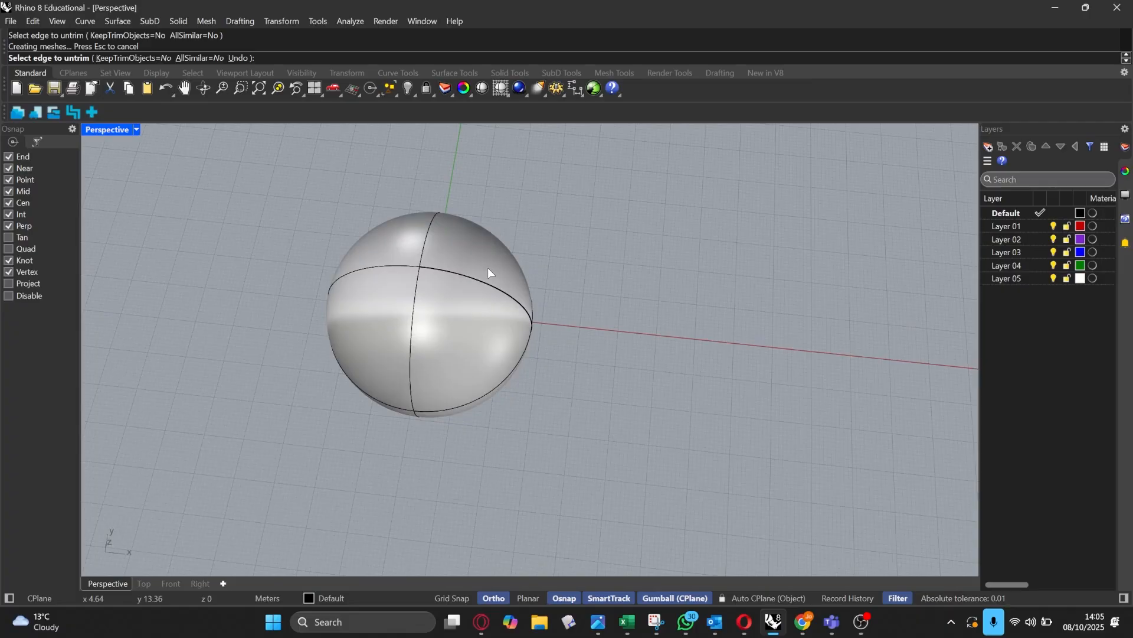
pyautogui.scroll(3, 512, 274)
pyautogui.moveTo(512, 274)
pyautogui.mouseDown(button='right')
pyautogui.moveTo(463, 304)
pyautogui.moveTo(537, 295)
pyautogui.moveTo(522, 285)
pyautogui.mouseUp(button='right')
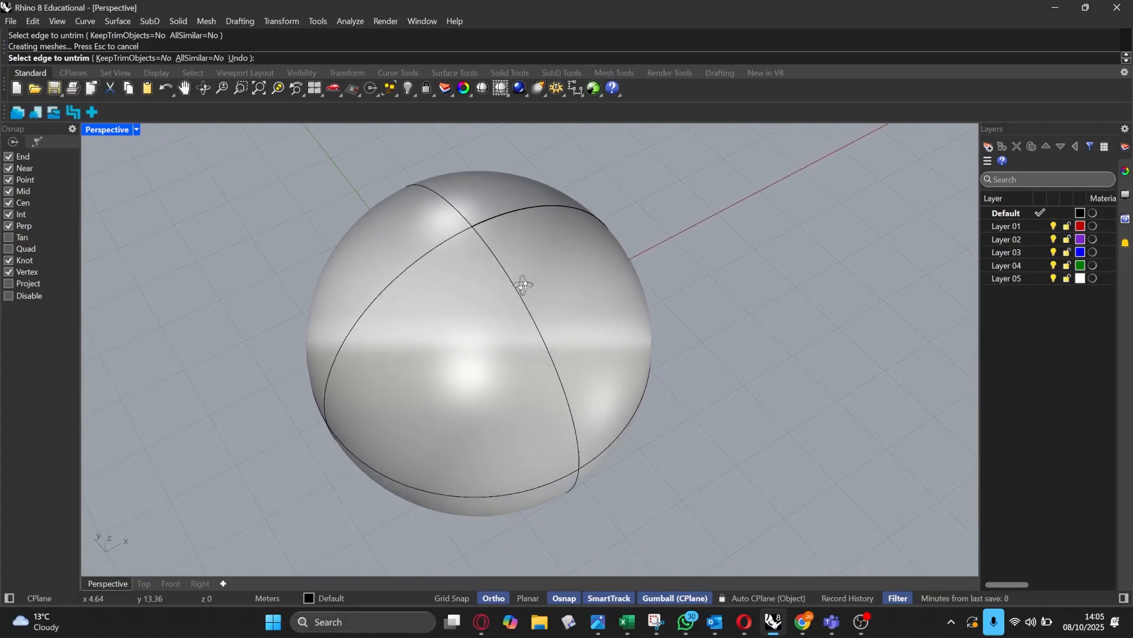
pyautogui.moveTo(586, 245); pyautogui.dragTo(439, 261, button='right')
pyautogui.scroll(2, 436, 264)
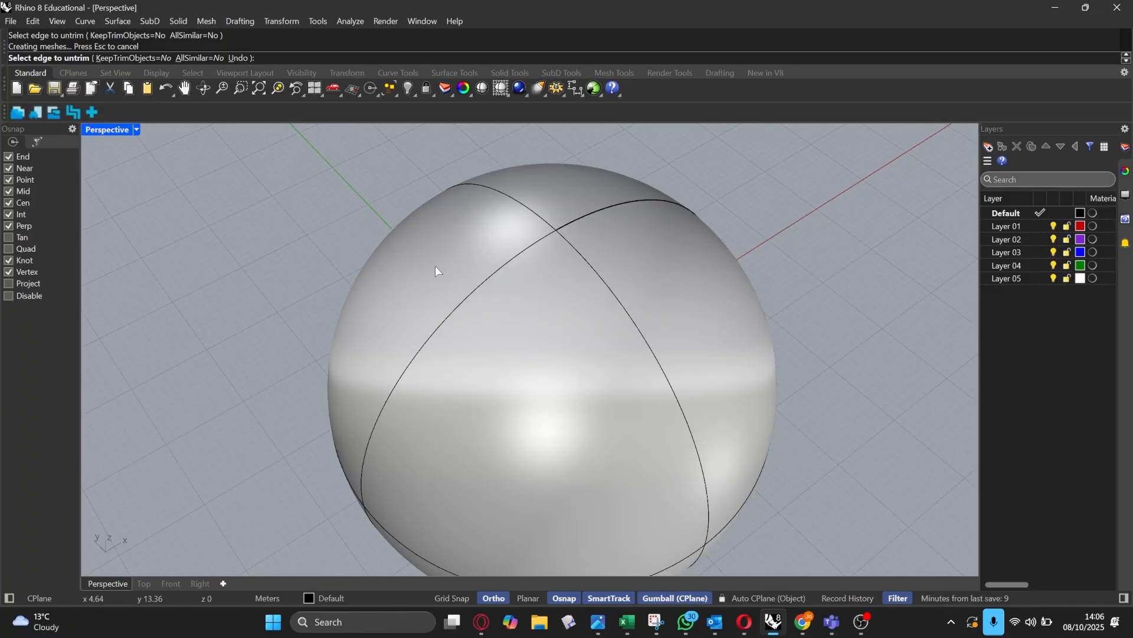
pyautogui.scroll(-5, 435, 265)
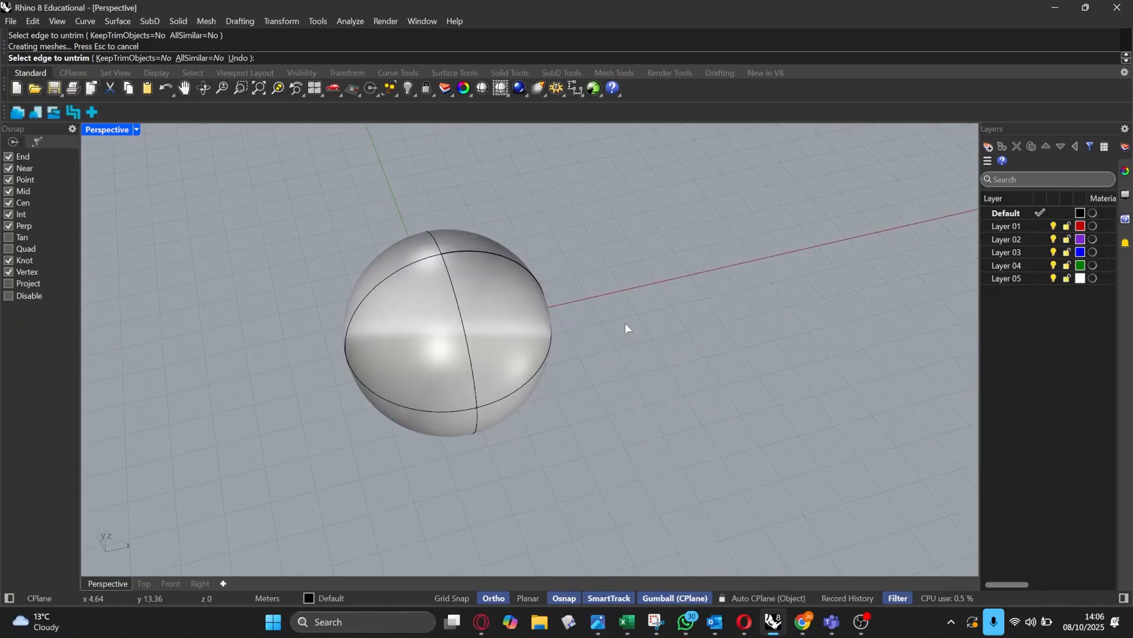
pyautogui.moveTo(608, 321); pyautogui.dragTo(503, 316, button='right')
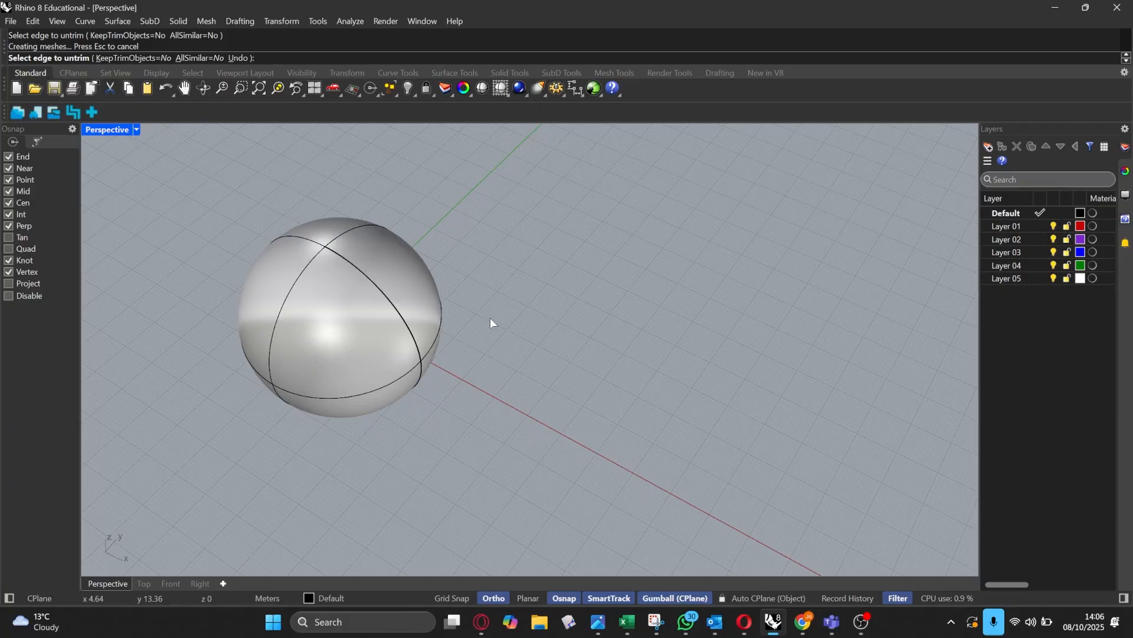
pyautogui.scroll(-4, 550, 303)
pyautogui.moveTo(550, 302); pyautogui.dragTo(571, 342, button='right')
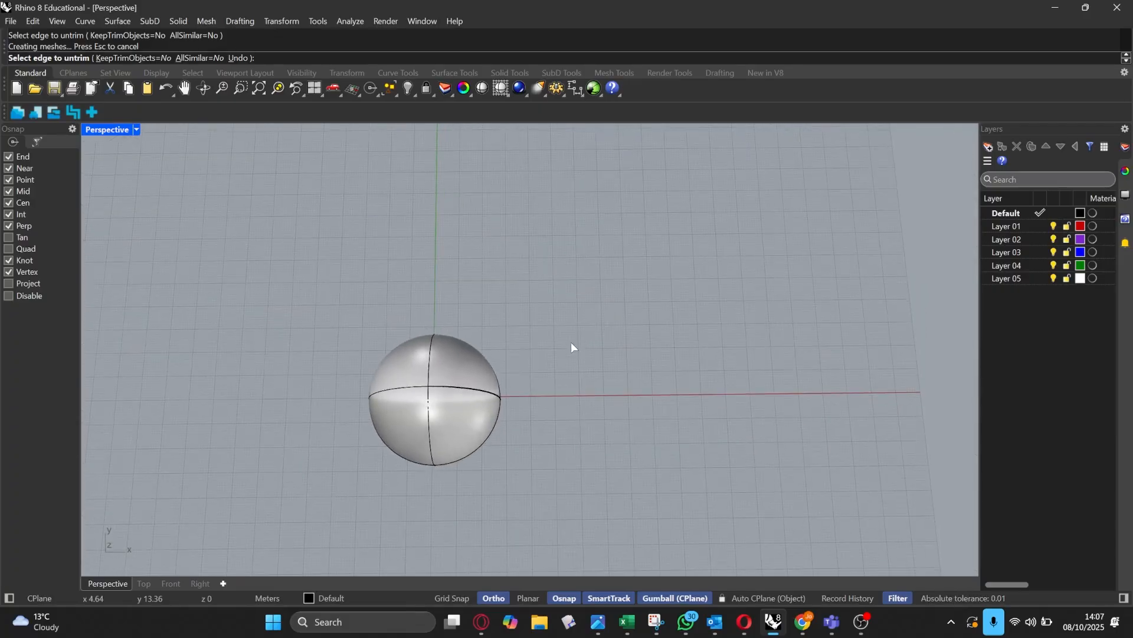
# Step: End the untrim command and delete the sphere
pyautogui.press('Escape')
pyautogui.click(439, 389)
pyautogui.press('Delete')
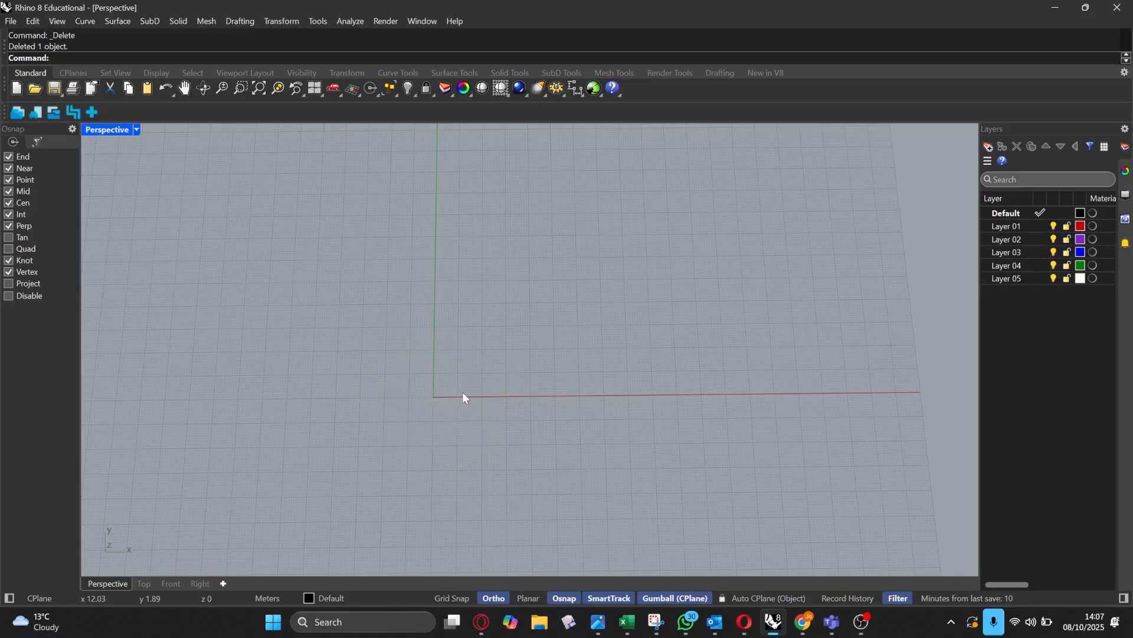
pyautogui.moveTo(463, 395)
pyautogui.mouseDown(button='right')
pyautogui.moveTo(418, 385)
pyautogui.moveTo(463, 354)
pyautogui.moveTo(490, 360)
pyautogui.moveTo(455, 397)
pyautogui.mouseUp(button='right')
# Step: In the Top view, draw a degree 3 control point curve through four points, bending down and away from the Y axis on its negative X side
pyautogui.click(144, 583)
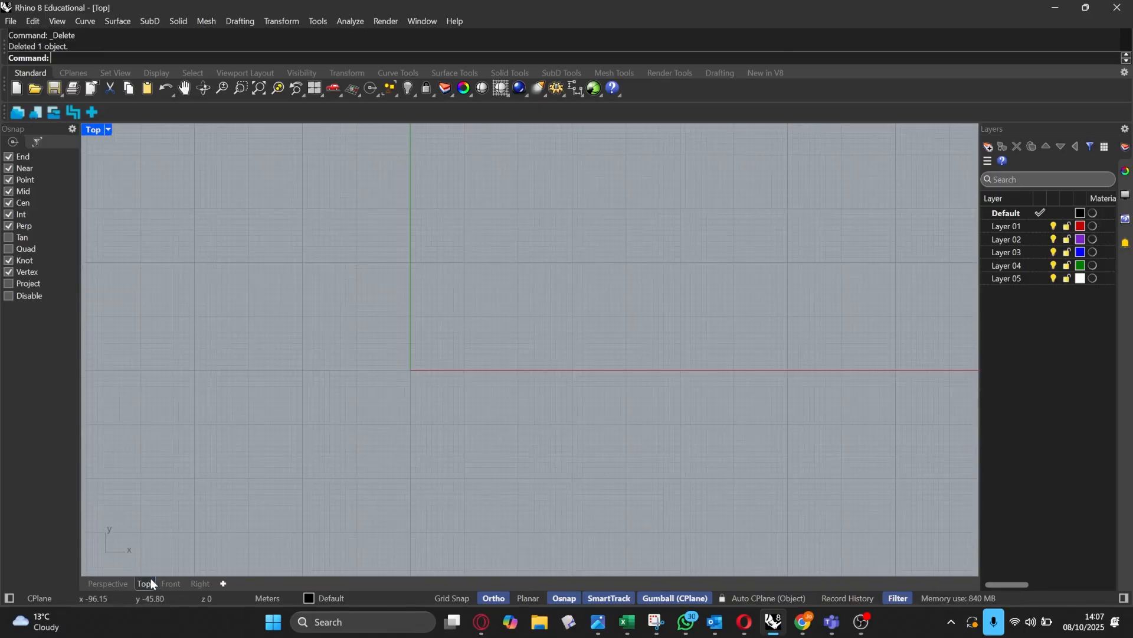
pyautogui.moveTo(409, 353); pyautogui.dragTo(550, 363, button='right')
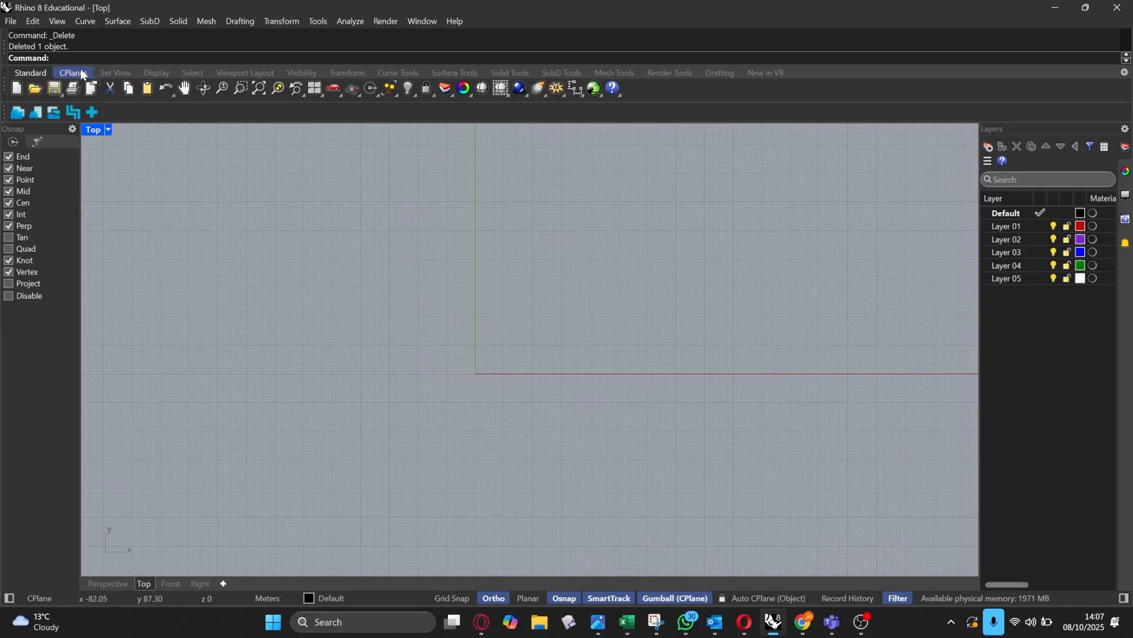
pyautogui.click(85, 21)
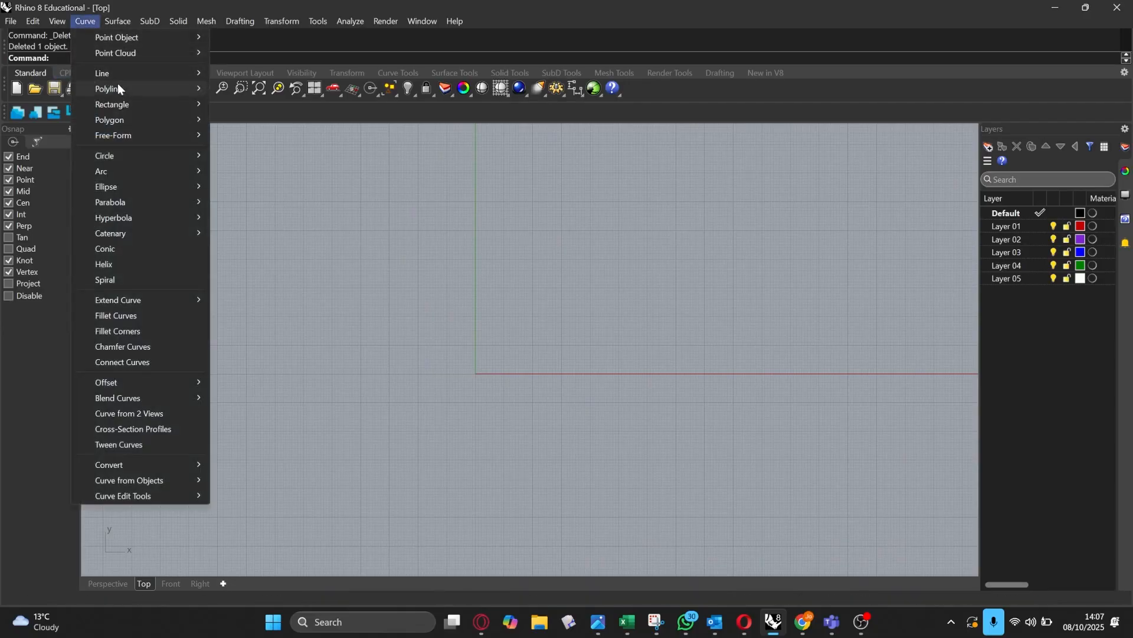
pyautogui.moveTo(134, 131)
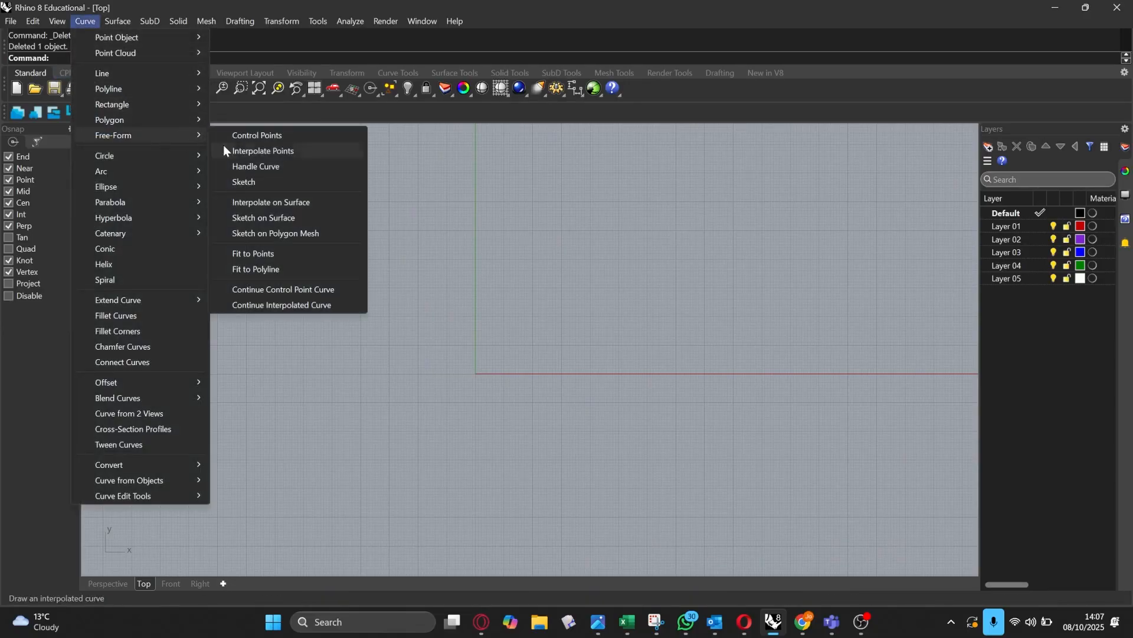
pyautogui.click(272, 135)
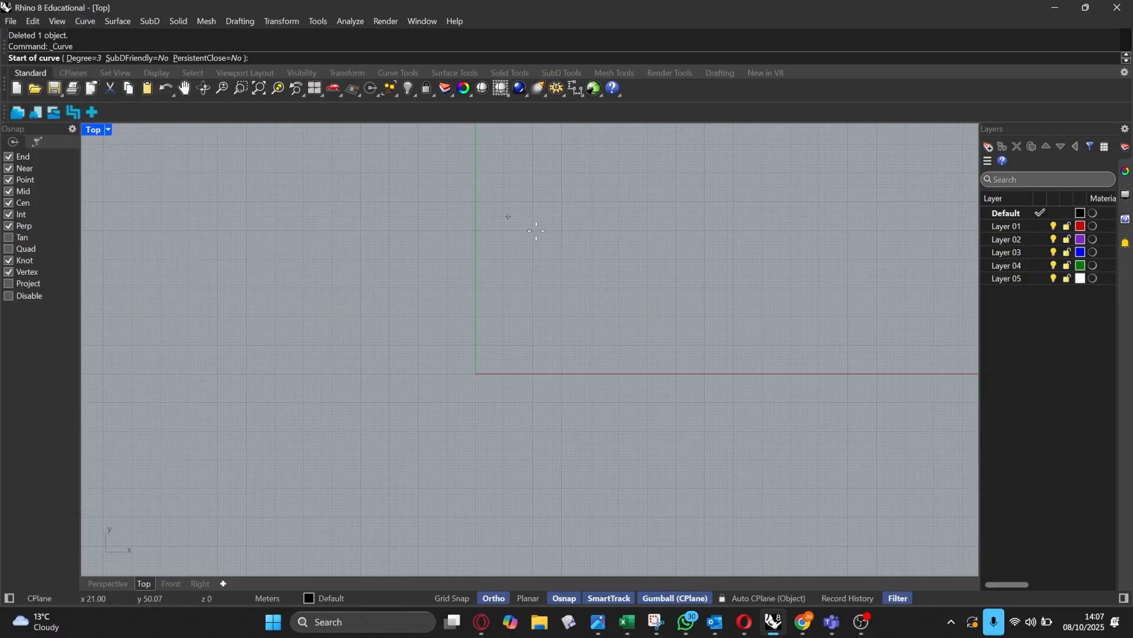
pyautogui.click(435, 178)
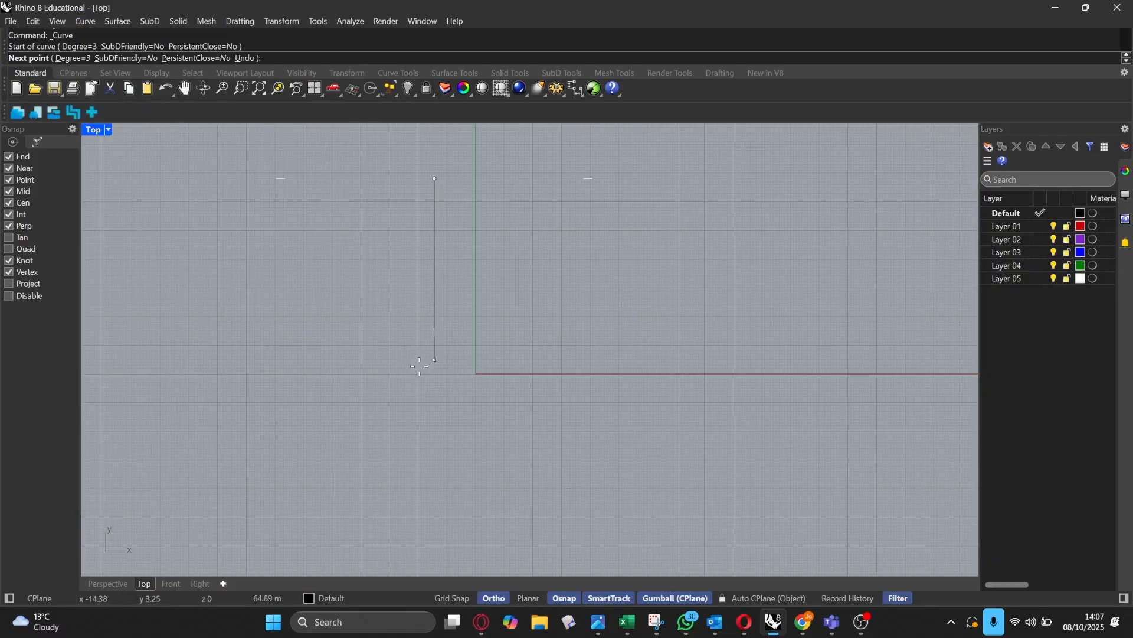
pyautogui.click(434, 312)
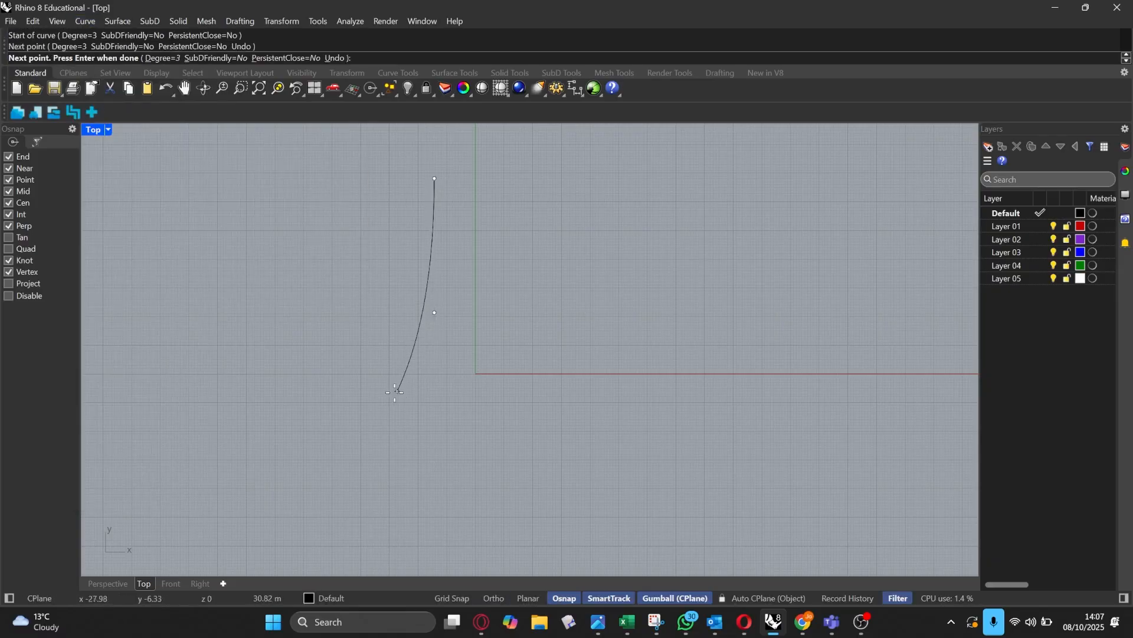
pyautogui.click(387, 416)
pyautogui.scroll(-5, 472, 346)
pyautogui.press('F8')
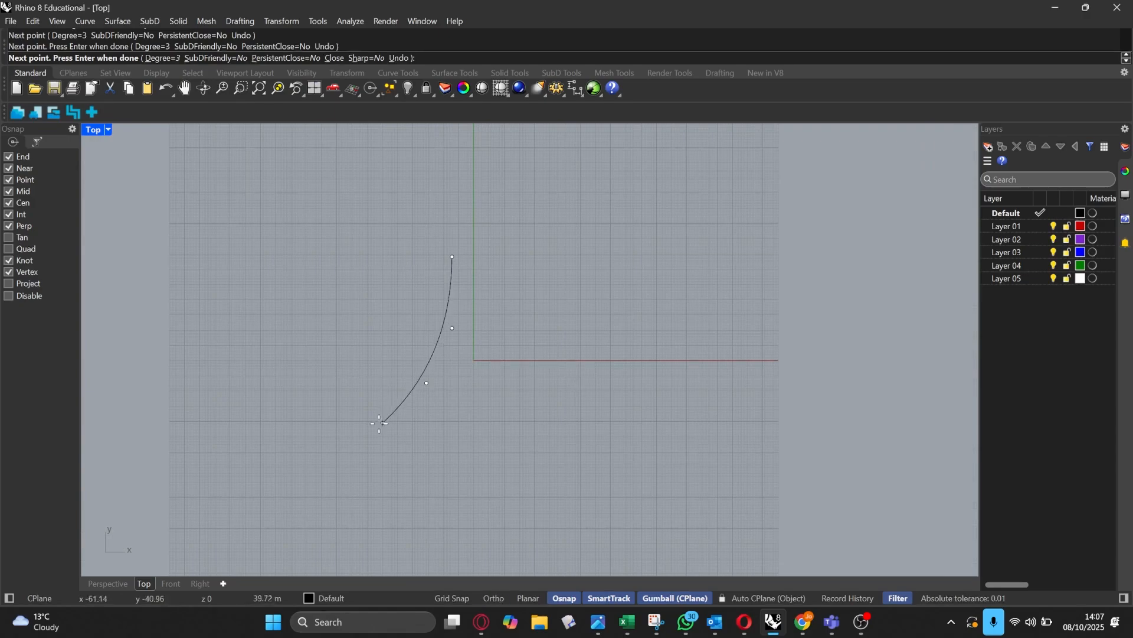
pyautogui.keyDown('shift'); pyautogui.click(358, 439); pyautogui.keyUp('shift')
pyautogui.press('Return')
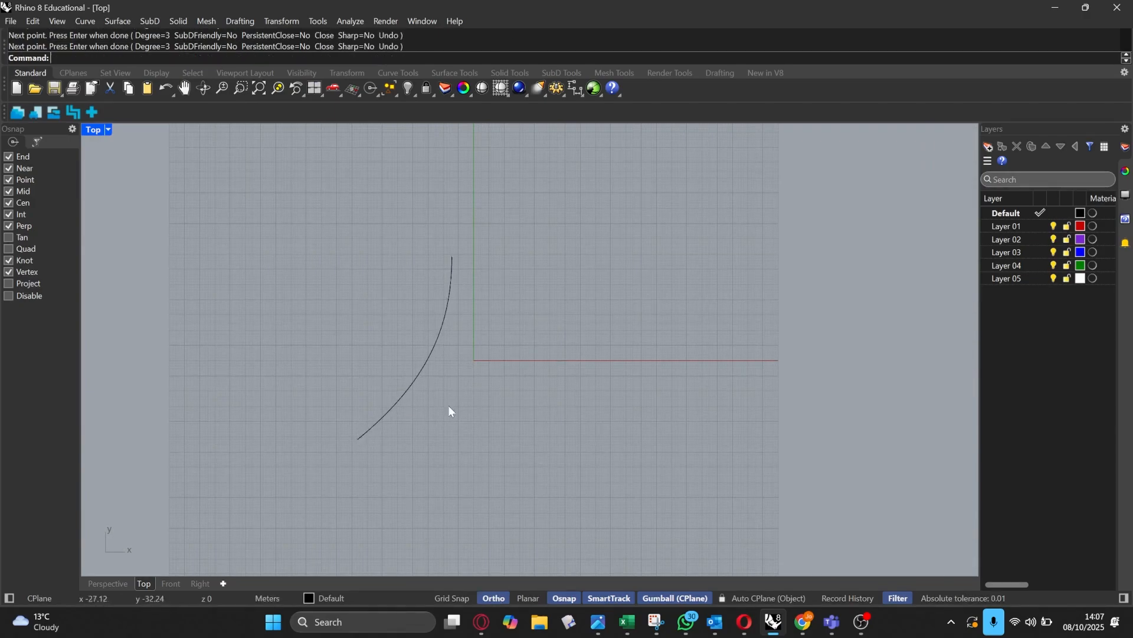
# Step: Mirror the curve across the Y axis from the origin, keeping the original
pyautogui.click(419, 373)
pyautogui.write('mirror')
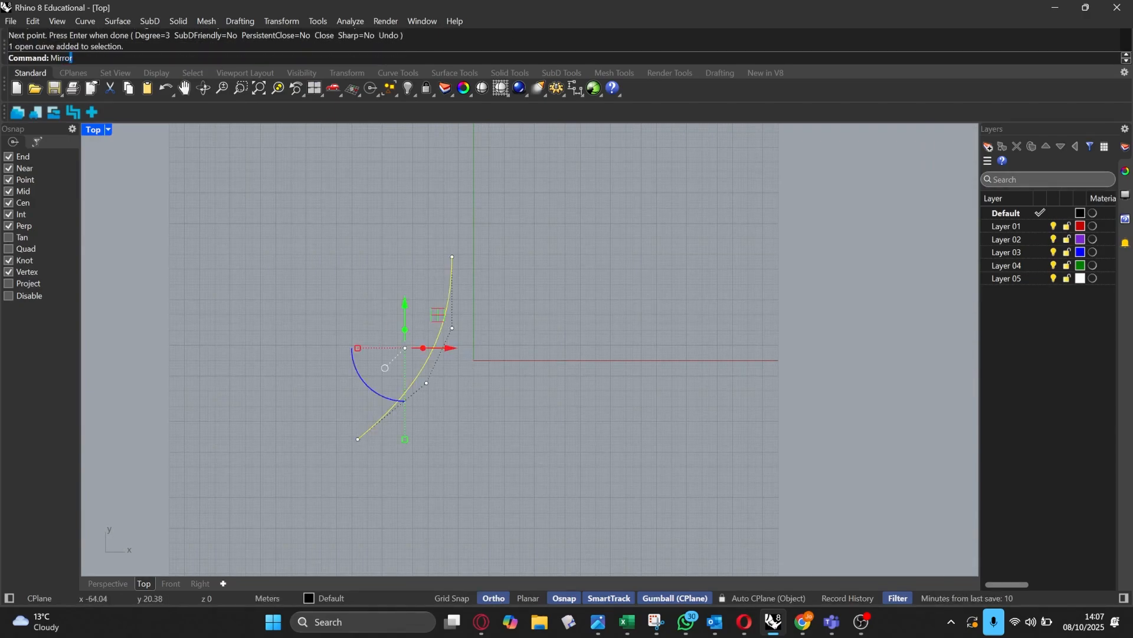
pyautogui.press('Return')
pyautogui.scroll(2, 511, 333)
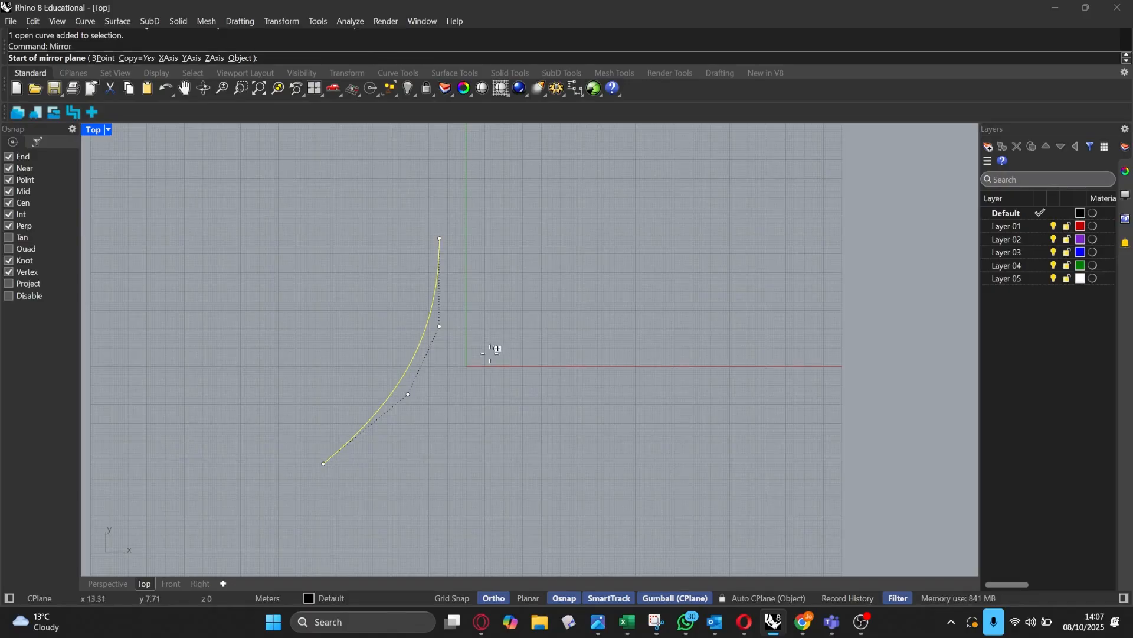
pyautogui.write('0')
pyautogui.press('Return')
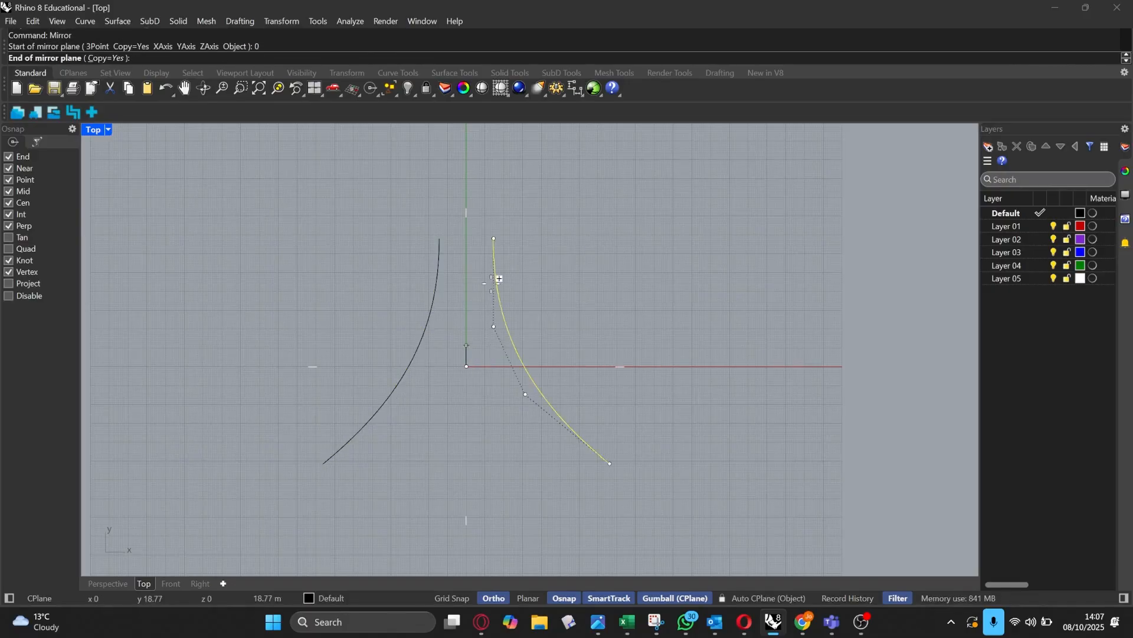
pyautogui.click(510, 221)
pyautogui.scroll(-1, 521, 220)
pyautogui.press('Escape')
# Step: Duplicate the mirrored curve with the gumball and rotate and move the copy into an arch below the two side curves
pyautogui.click(511, 321)
pyautogui.click(611, 296)
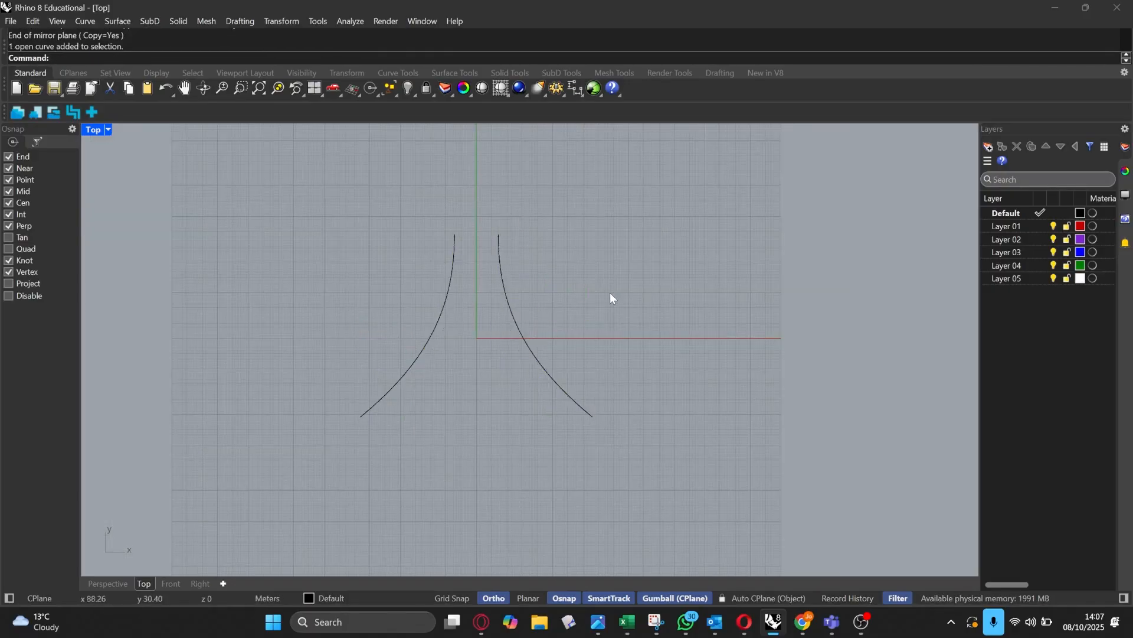
pyautogui.click(519, 332)
pyautogui.moveTo(579, 291); pyautogui.dragTo(403, 312)
pyautogui.scroll(2, 403, 312)
pyautogui.moveTo(533, 400); pyautogui.dragTo(529, 446)
pyautogui.click(665, 430)
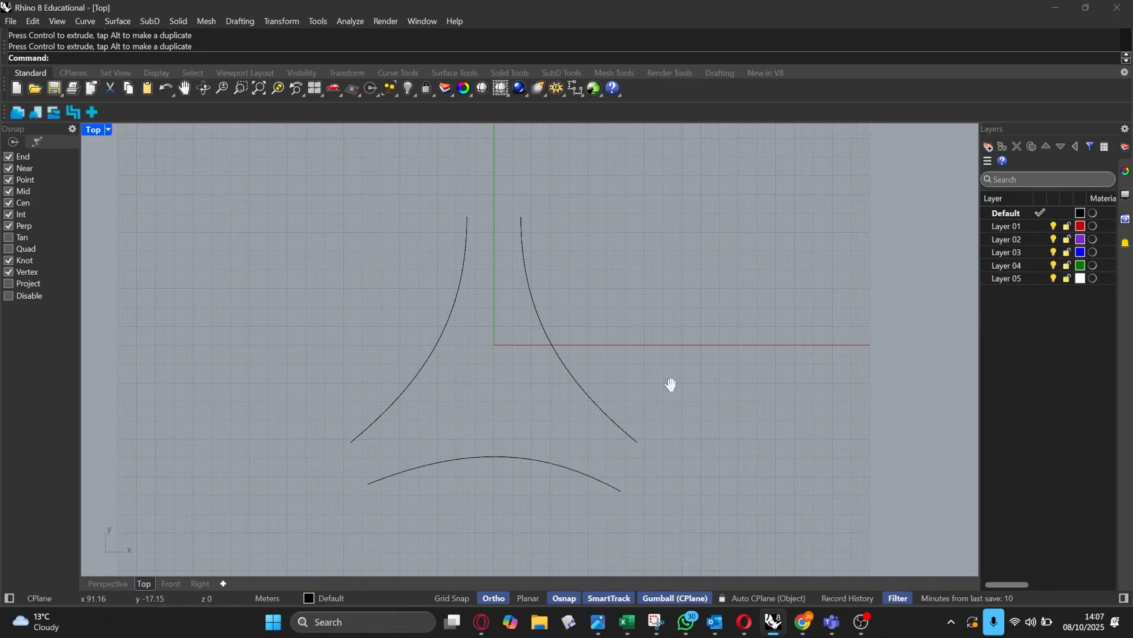
pyautogui.moveTo(671, 384); pyautogui.dragTo(678, 350, button='right')
pyautogui.scroll(-5, 612, 370)
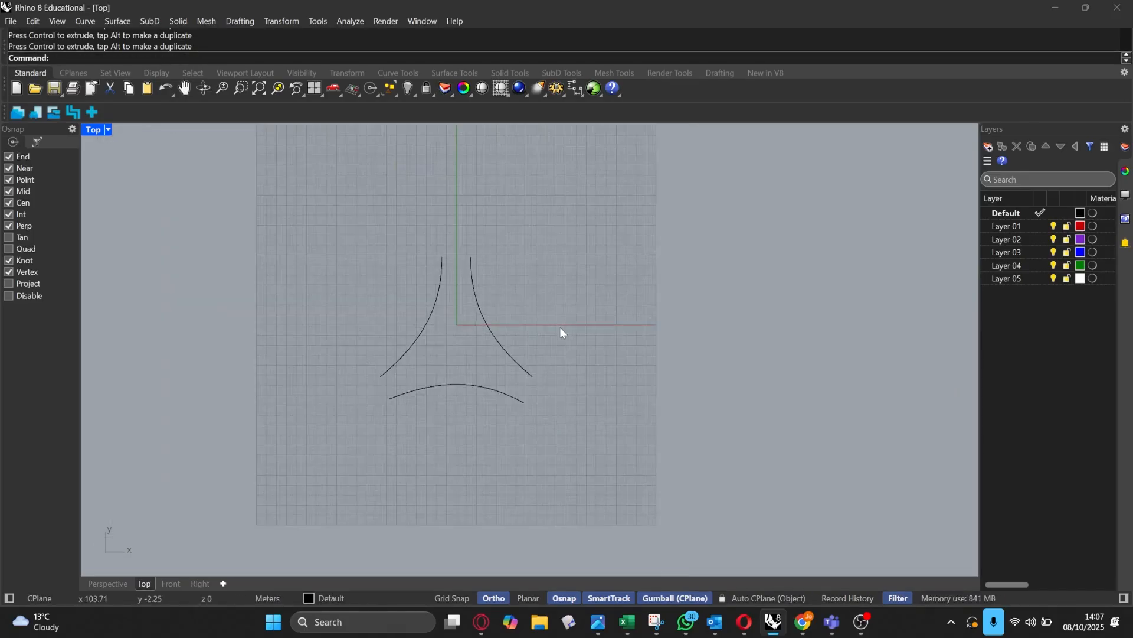
pyautogui.moveTo(560, 327); pyautogui.dragTo(638, 328, button='right')
pyautogui.scroll(2, 633, 322)
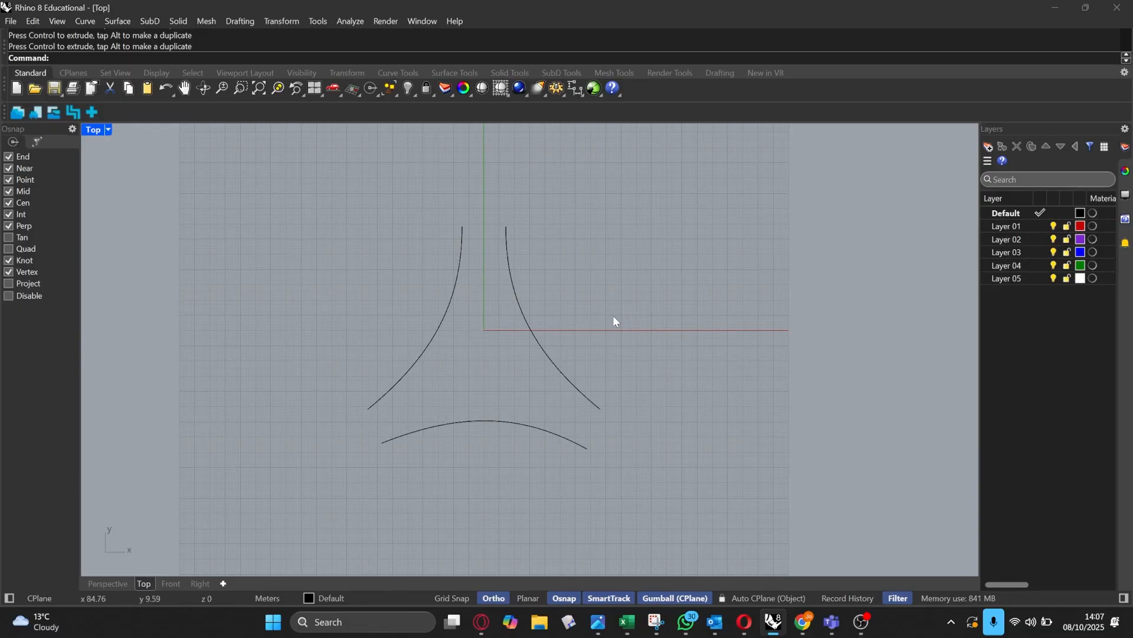
pyautogui.scroll(2, 555, 298)
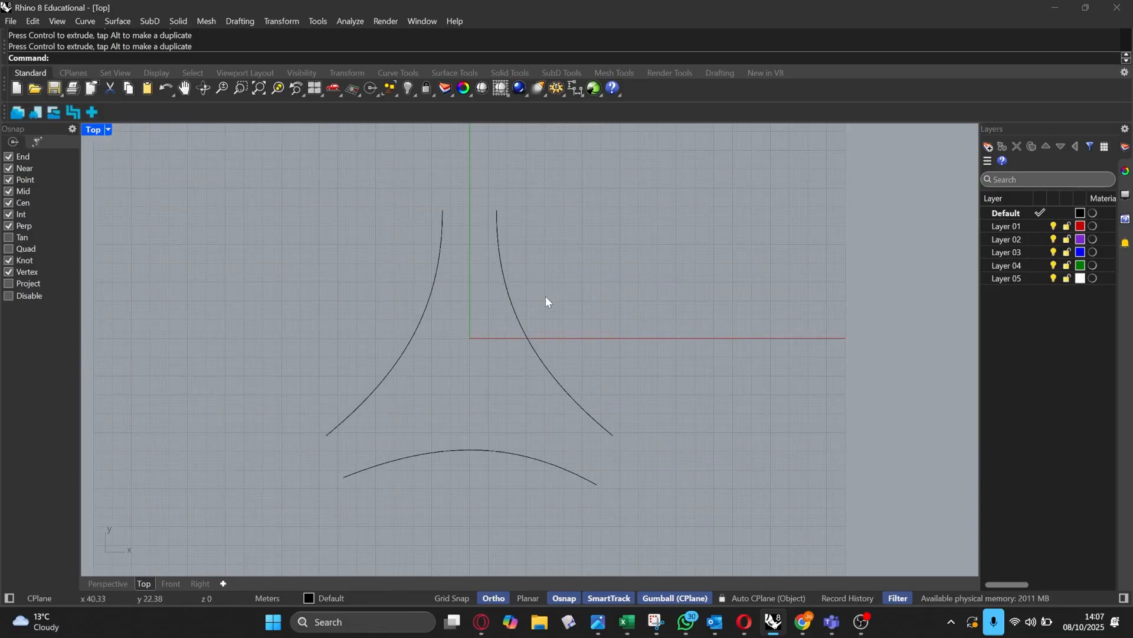
pyautogui.click(494, 254)
pyautogui.click(439, 258)
pyautogui.press('Escape')
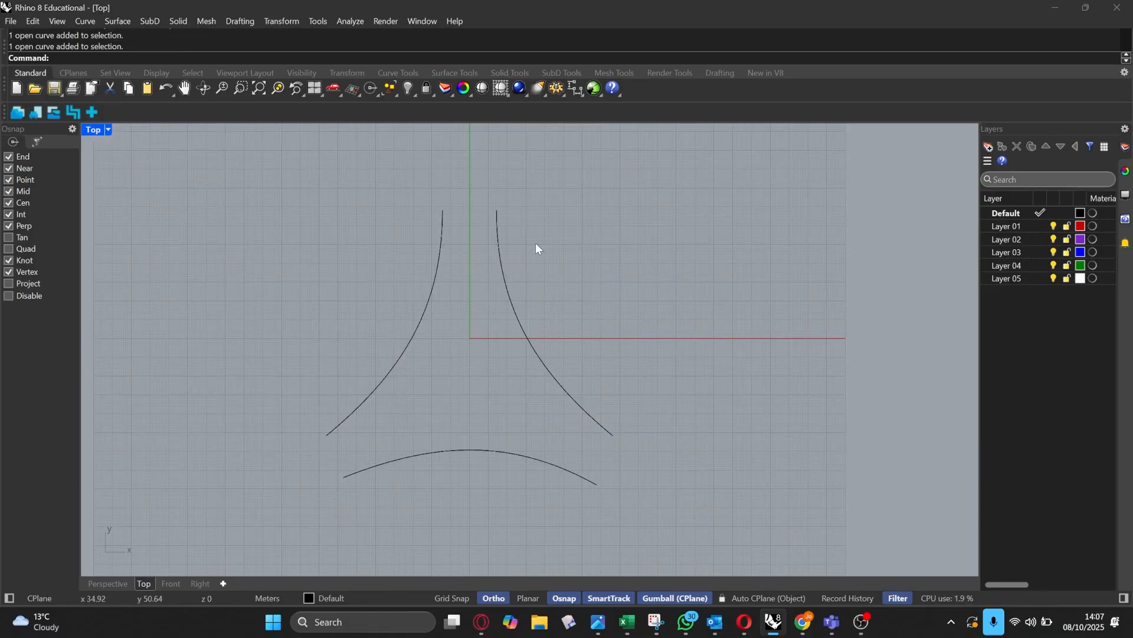
pyautogui.moveTo(652, 246); pyautogui.dragTo(679, 229, button='right')
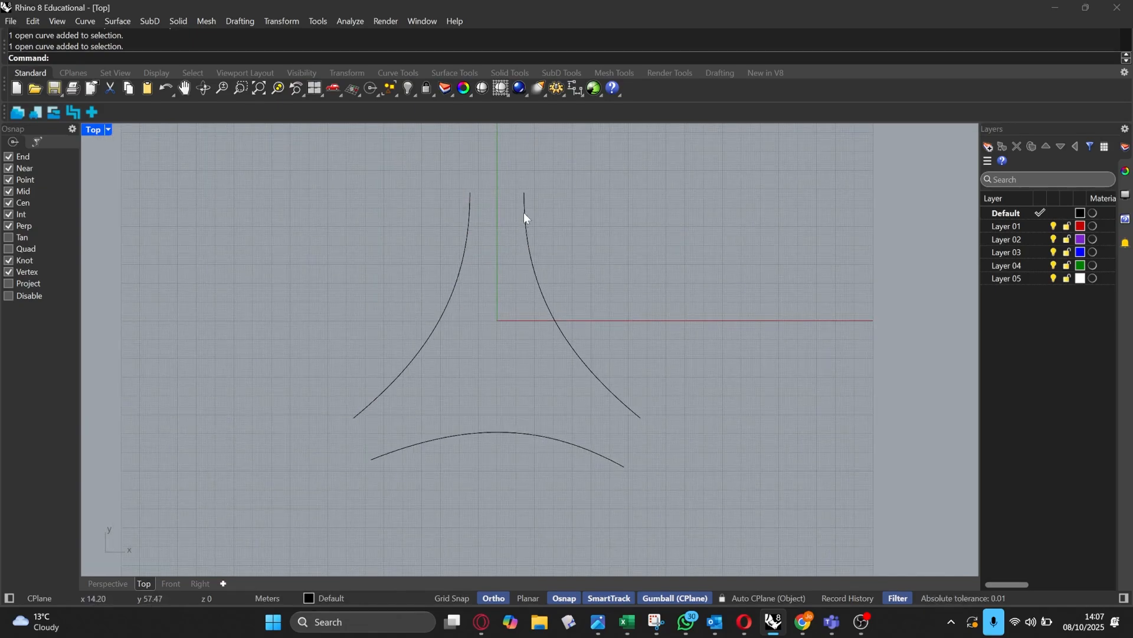
# Step: Loft a surface between the two mirrored side curves with the Normal style and no simplification
pyautogui.click(523, 211)
pyautogui.click(467, 214)
pyautogui.click(643, 223)
pyautogui.write('Loft')
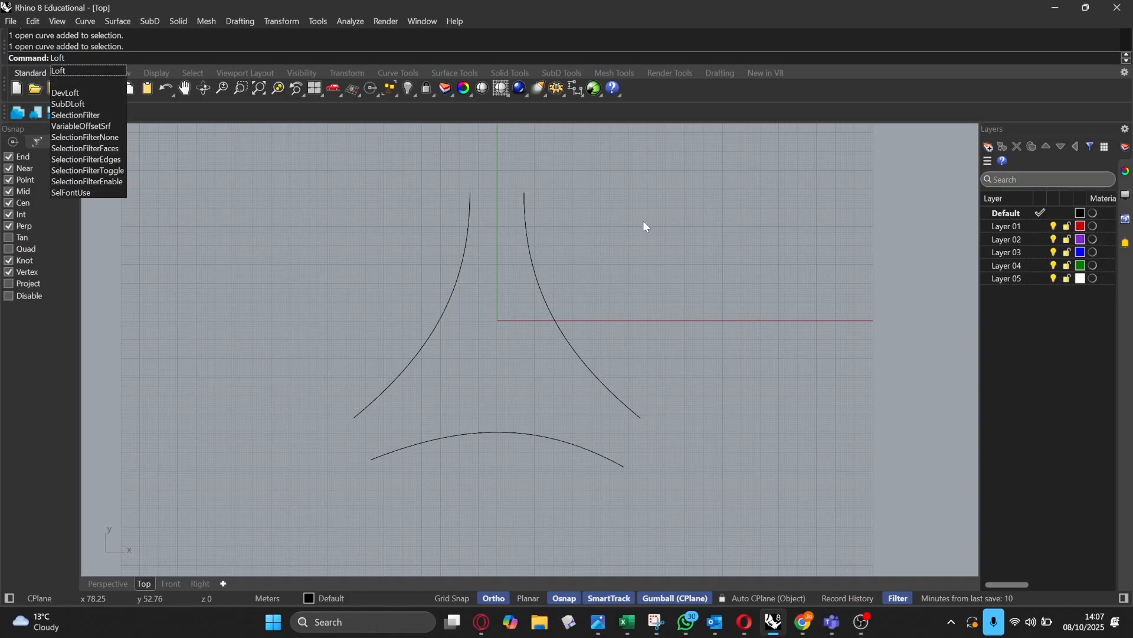
pyautogui.press('Return')
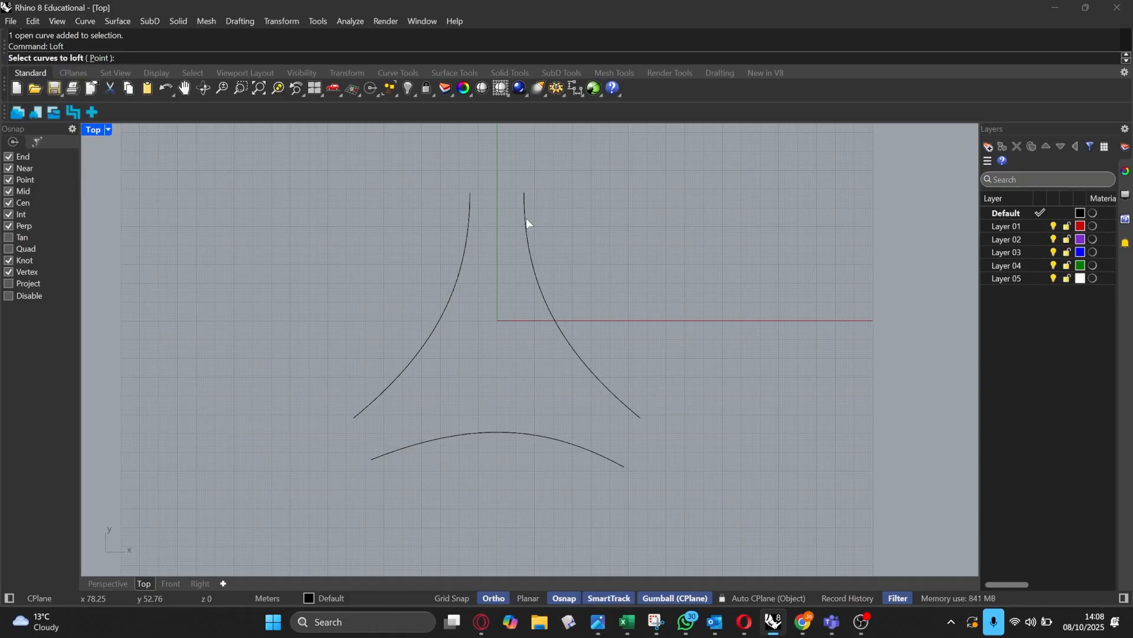
pyautogui.click(527, 223)
pyautogui.click(469, 208)
pyautogui.press('Return')
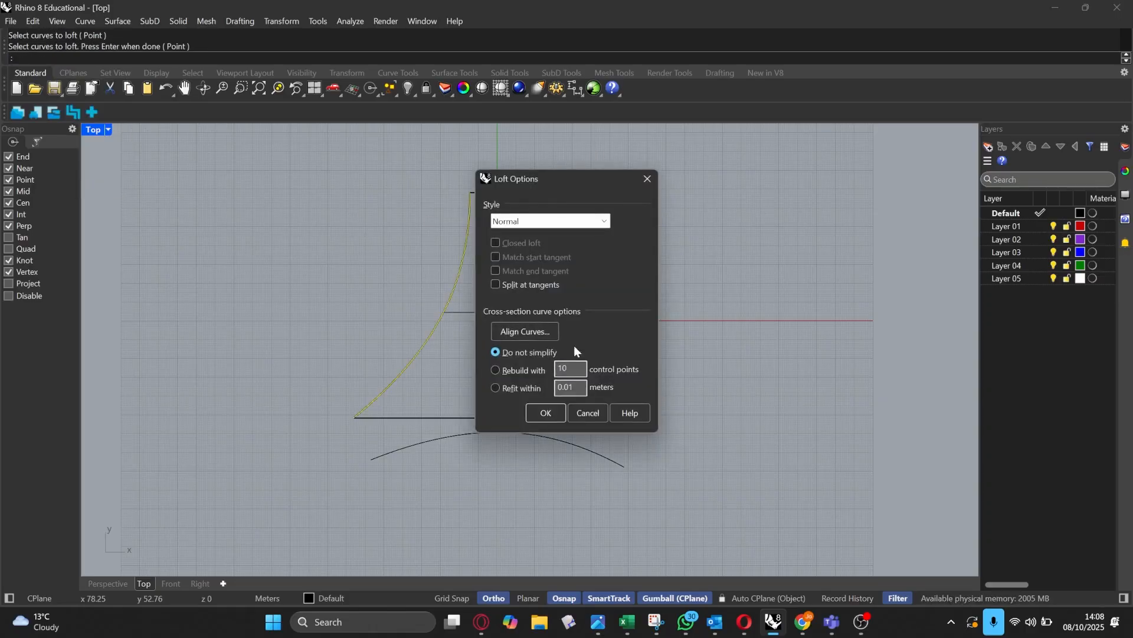
pyautogui.click(541, 417)
# Step: Inspect the lofted surface in the Perspective view and delete it
pyautogui.click(104, 582)
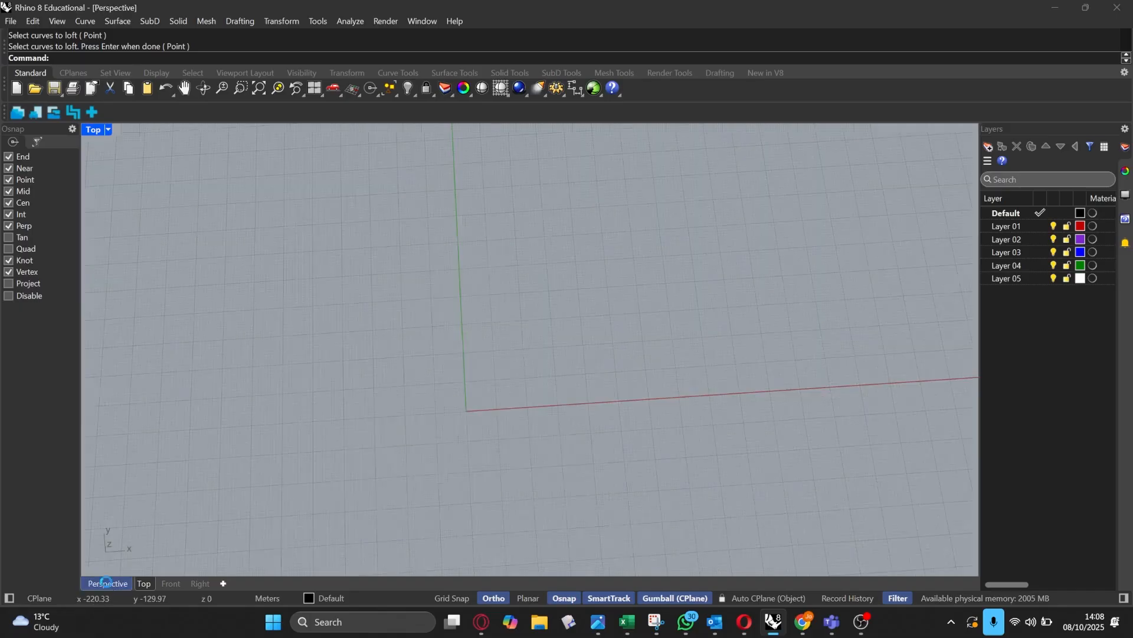
pyautogui.moveTo(581, 360); pyautogui.dragTo(379, 311, button='right')
pyautogui.scroll(-7, 433, 329)
pyautogui.scroll(4, 378, 304)
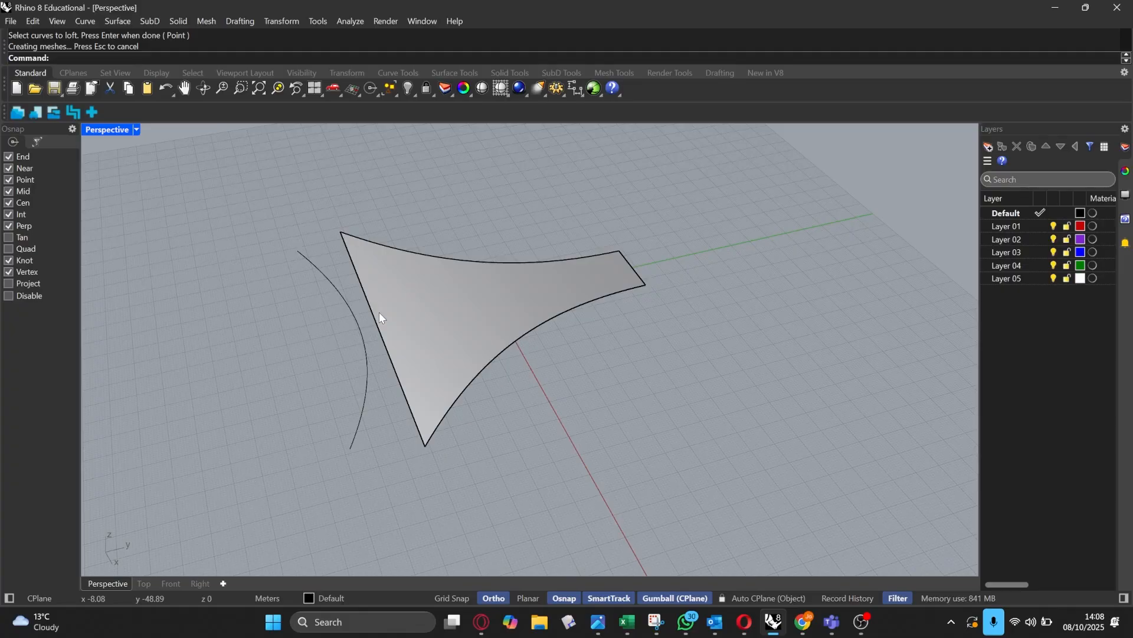
pyautogui.moveTo(335, 261); pyautogui.dragTo(581, 291, button='right')
pyautogui.click(504, 395)
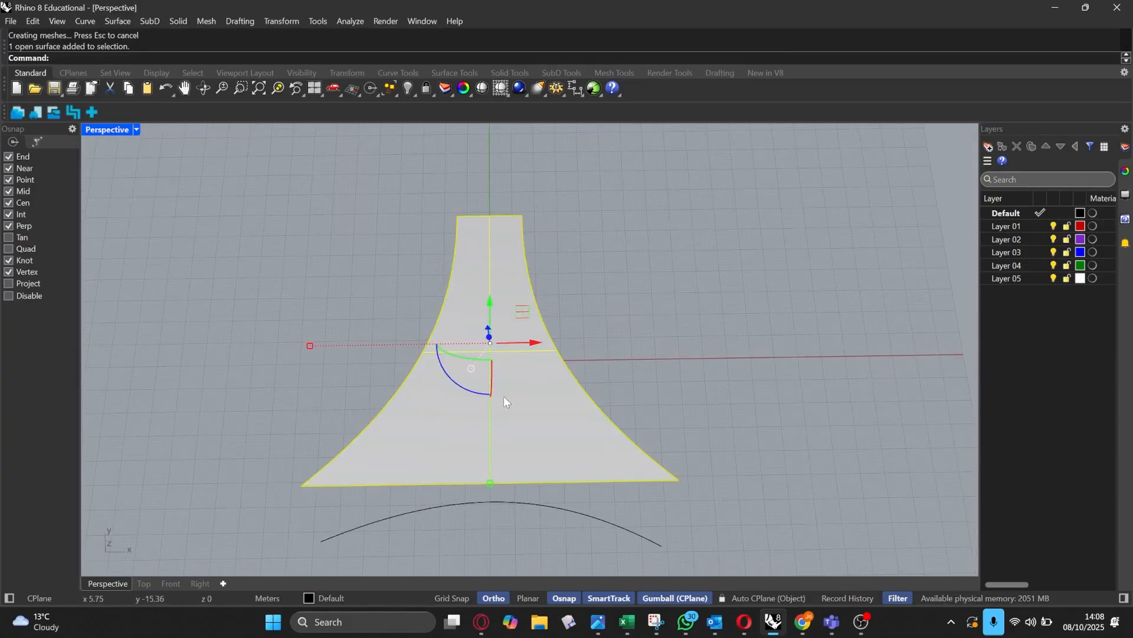
pyautogui.press('Delete')
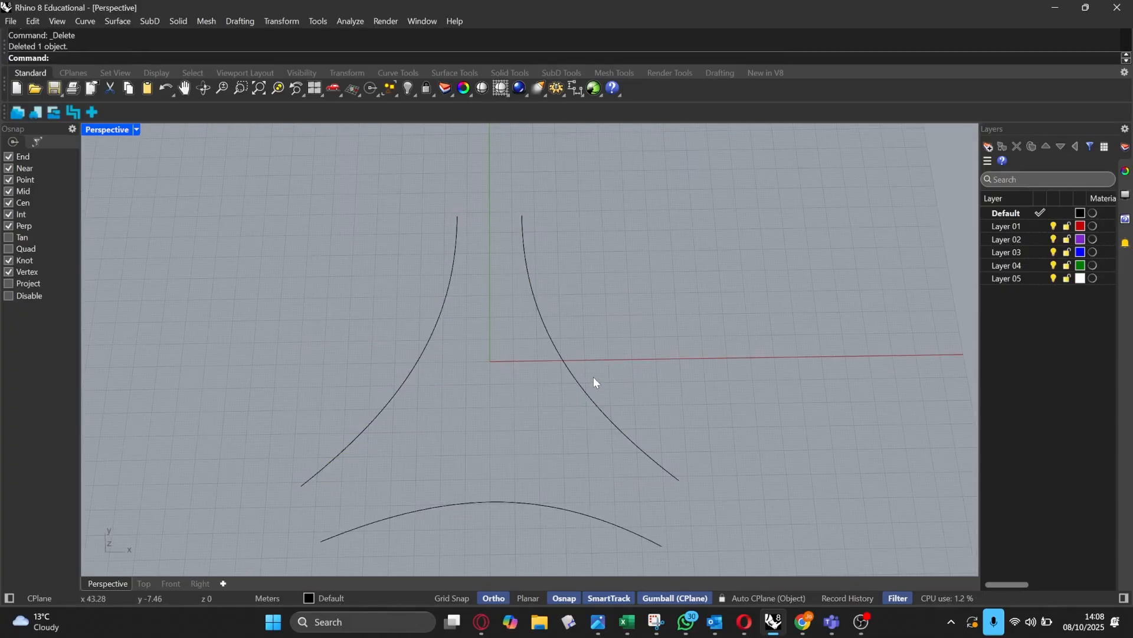
# Step: Loft a surface through the lower arch and the two side curves
pyautogui.write('Loft')
pyautogui.press('Return')
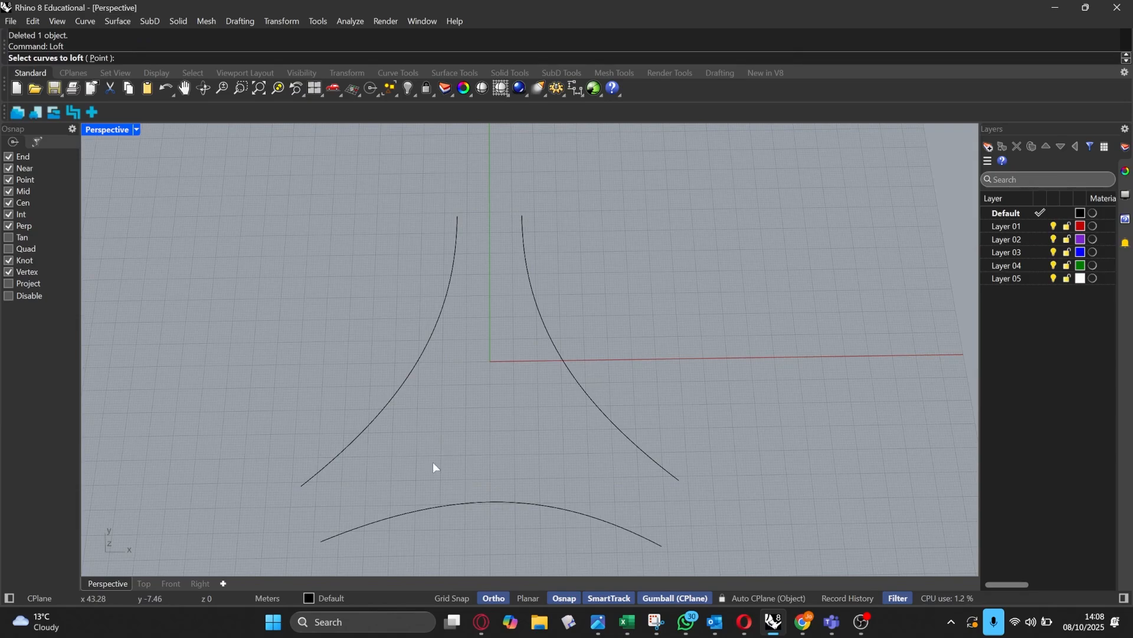
pyautogui.click(407, 513)
pyautogui.click(361, 439)
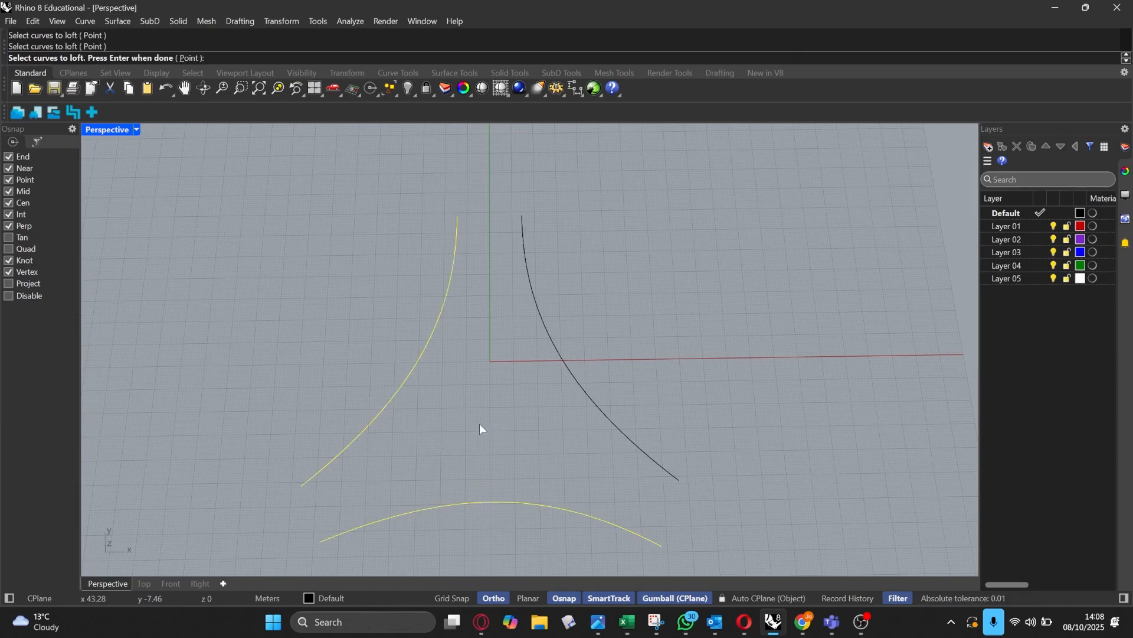
pyautogui.click(600, 423)
pyautogui.moveTo(612, 423); pyautogui.dragTo(501, 406, button='right')
pyautogui.press('Return')
pyautogui.press('Return')
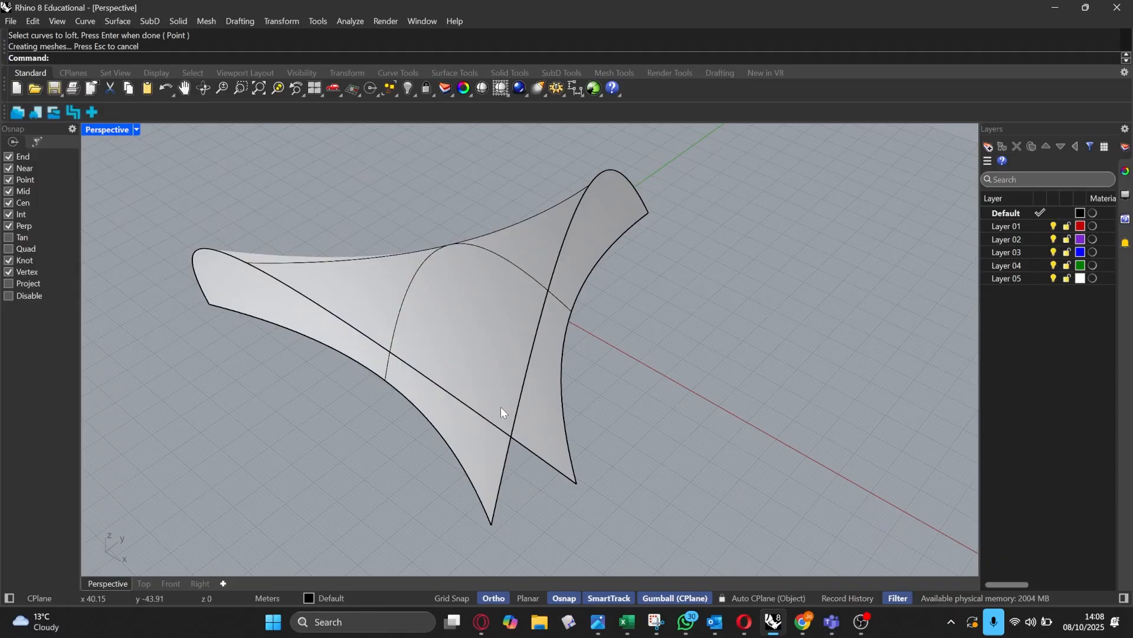
# Step: Delete the surface lofted through the three curves
pyautogui.click(500, 406)
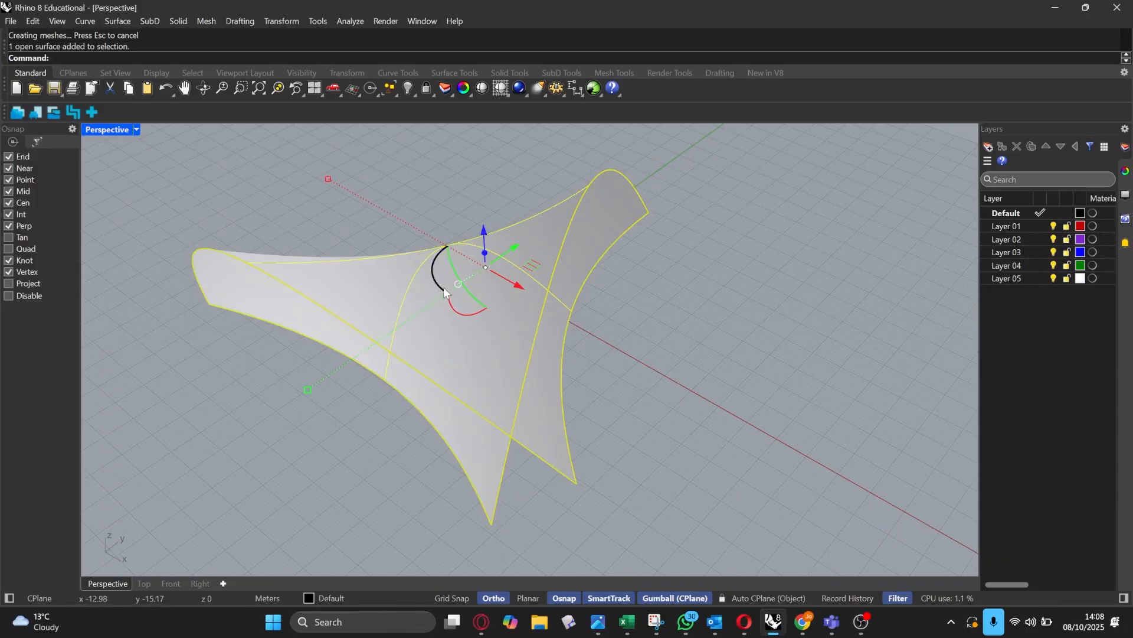
pyautogui.press('Delete')
pyautogui.moveTo(458, 297); pyautogui.dragTo(524, 334, button='right')
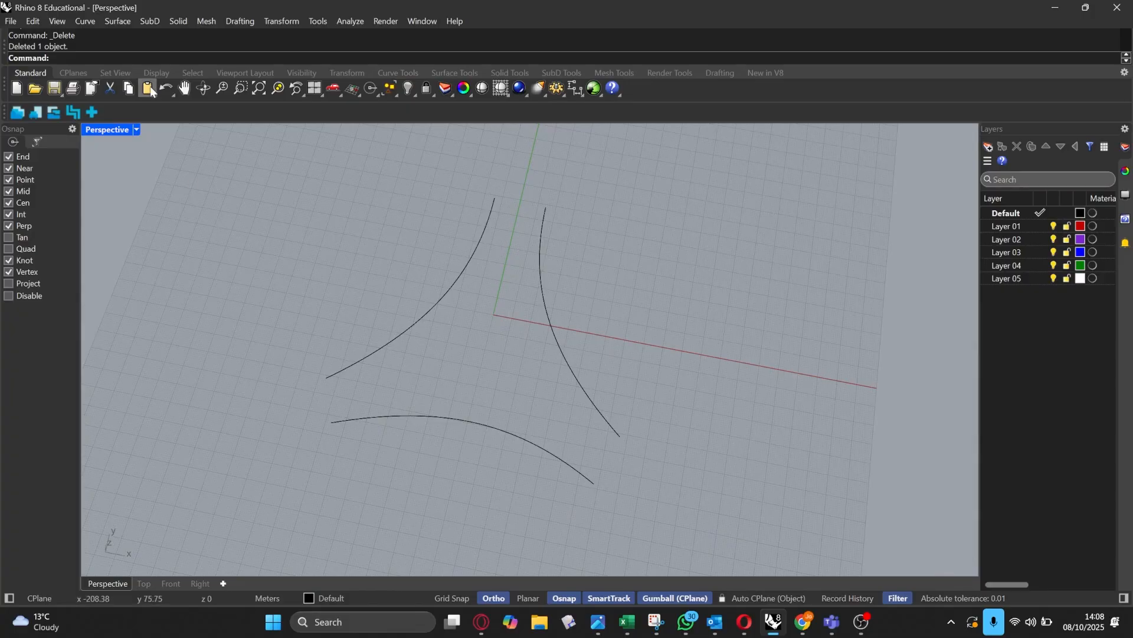
# Step: Draw three lines between neighbouring curve endpoints to close the three-armed outline
pyautogui.click(97, 24)
pyautogui.moveTo(113, 71)
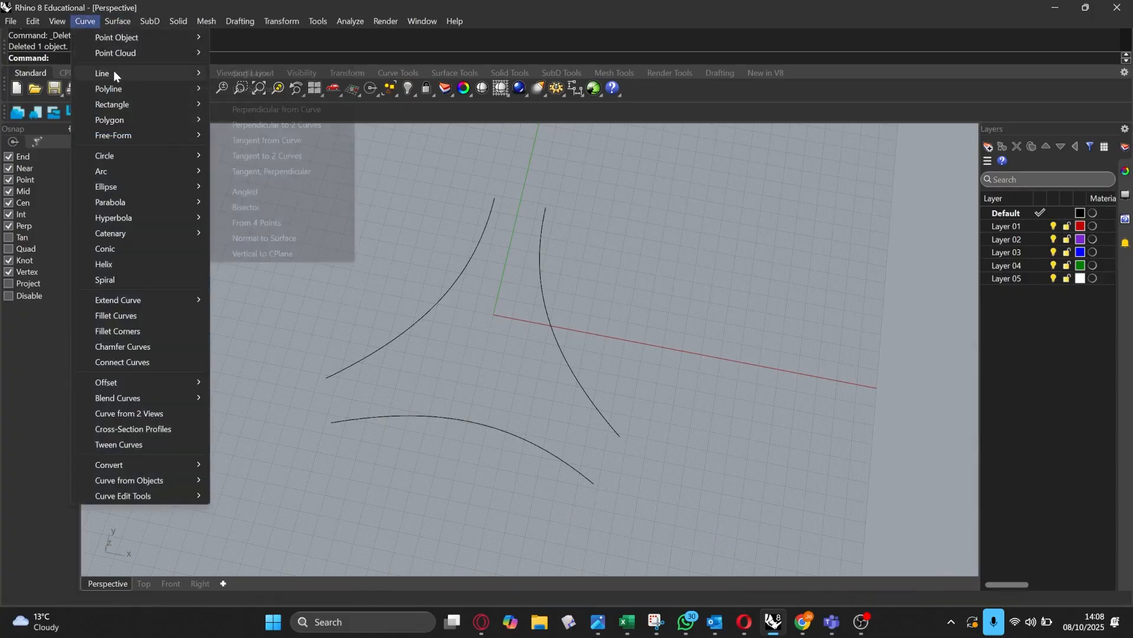
pyautogui.click(254, 73)
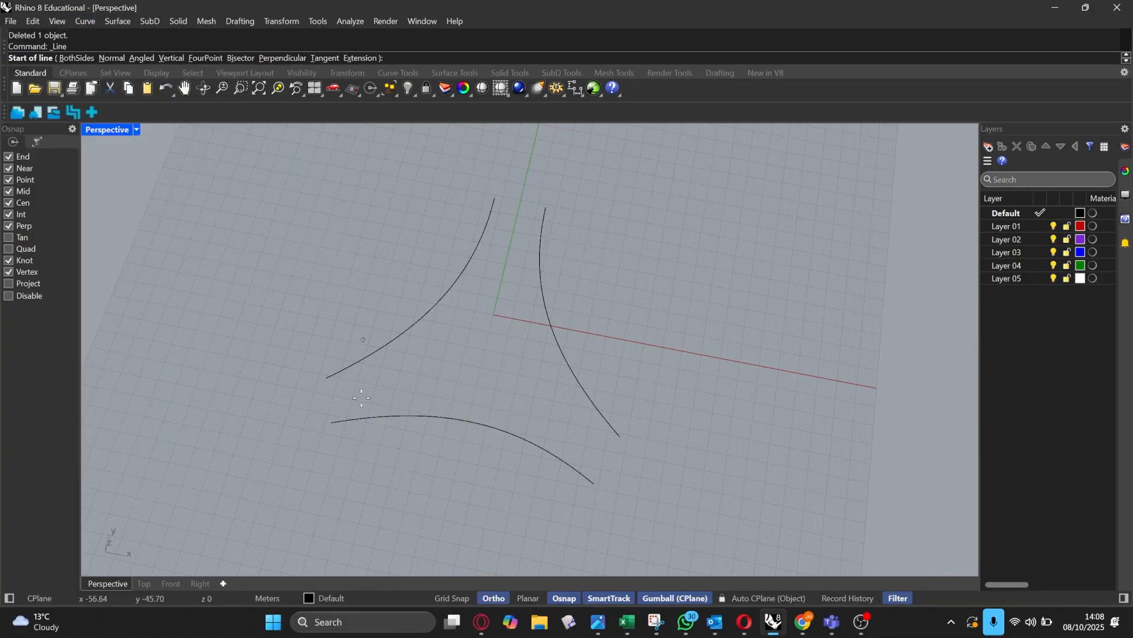
pyautogui.click(327, 378)
pyautogui.click(331, 422)
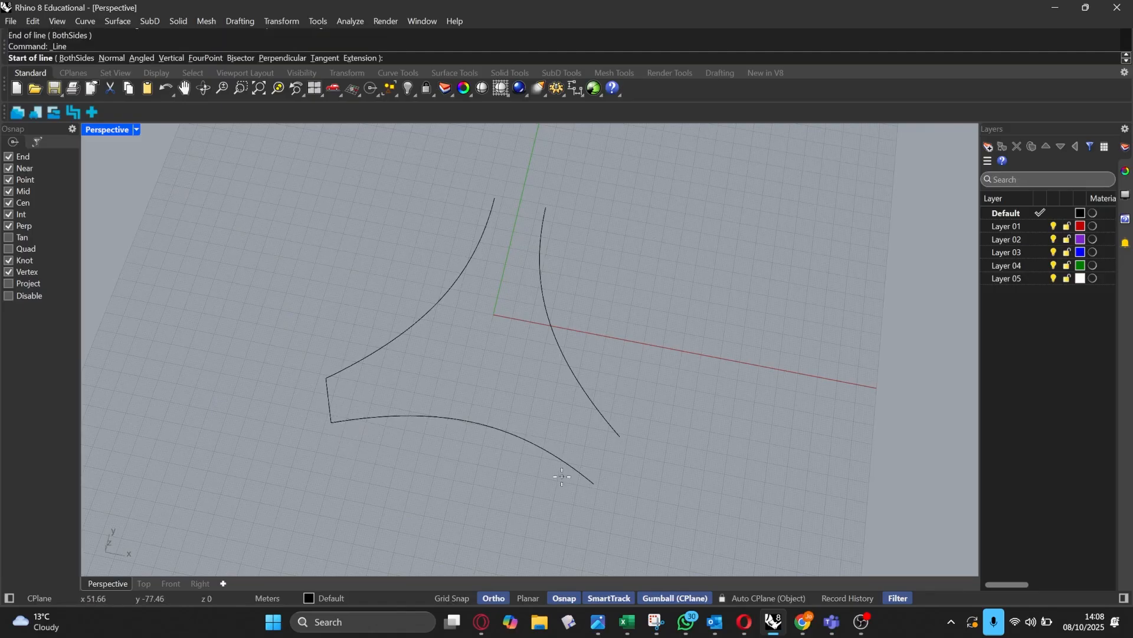
pyautogui.press('Return')
pyautogui.click(593, 483)
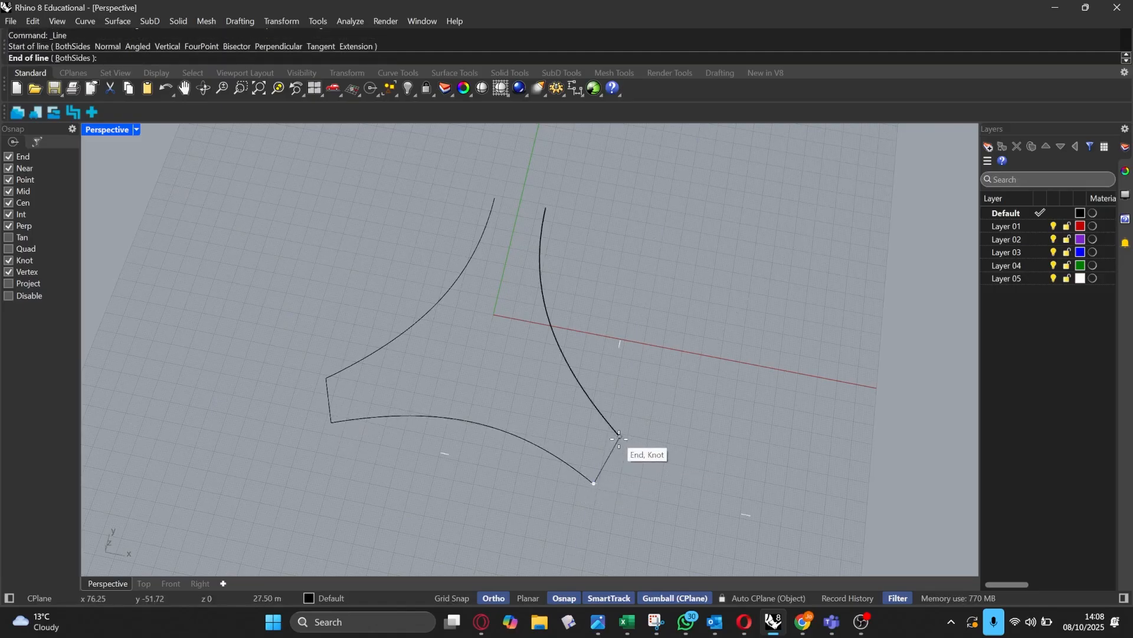
pyautogui.click(619, 436)
pyautogui.press('Return')
pyautogui.click(494, 198)
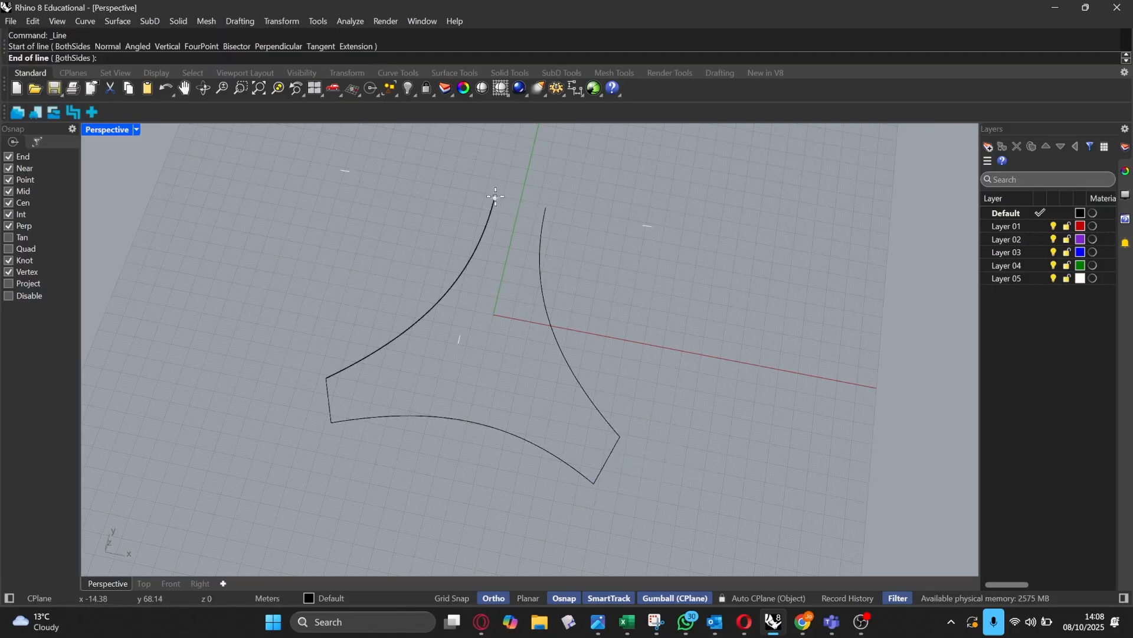
pyautogui.click(544, 208)
# Step: Join the three curves and three lines into one closed curve
pyautogui.moveTo(544, 208); pyautogui.dragTo(239, 177, button='right')
pyautogui.press('Return')
pyautogui.moveTo(239, 177); pyautogui.dragTo(702, 547)
pyautogui.write('Join')
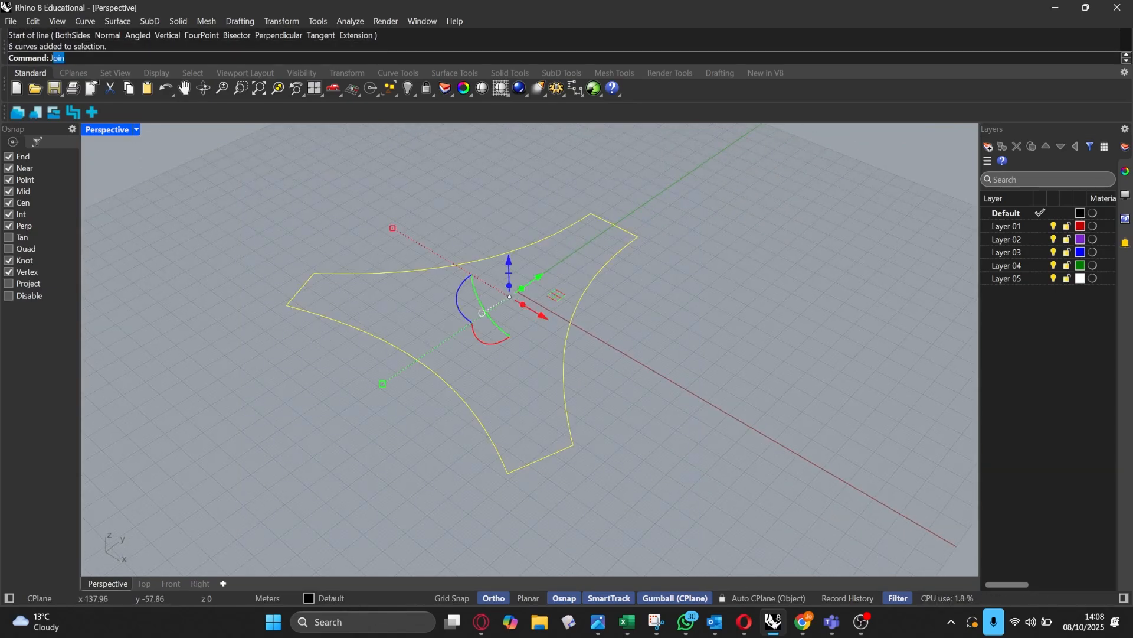
pyautogui.press('Return')
pyautogui.click(729, 555)
pyautogui.scroll(-2, 570, 432)
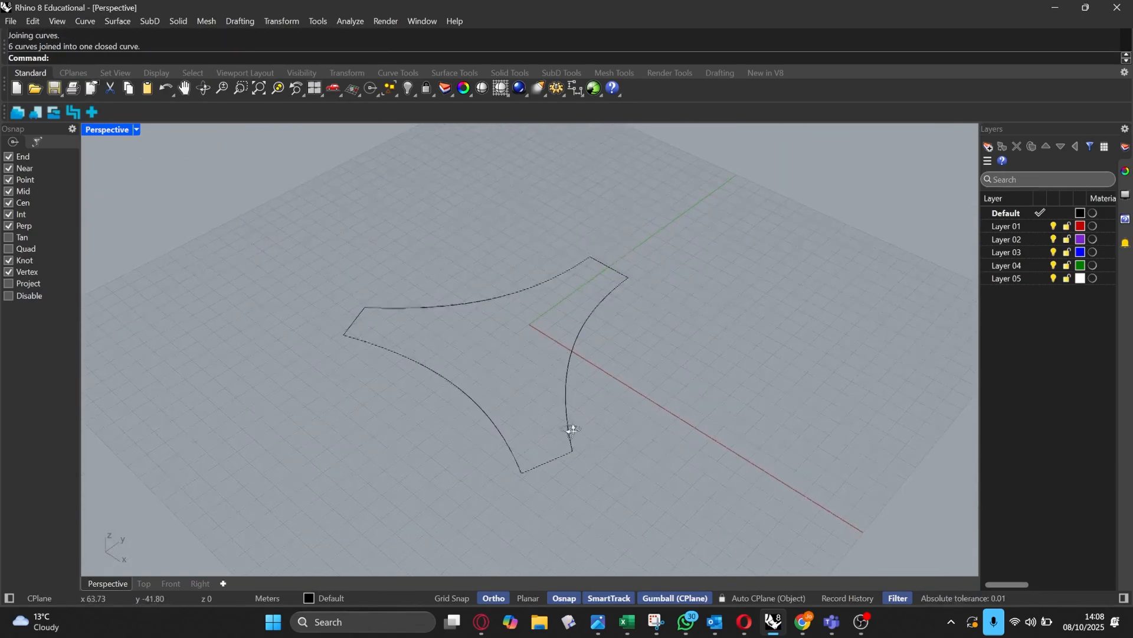
# Step: Create a planar surface from the closed three-armed curve
pyautogui.moveTo(569, 430); pyautogui.dragTo(612, 425, button='right')
pyautogui.moveTo(612, 425); pyautogui.dragTo(468, 370)
pyautogui.write('PlanarSrf')
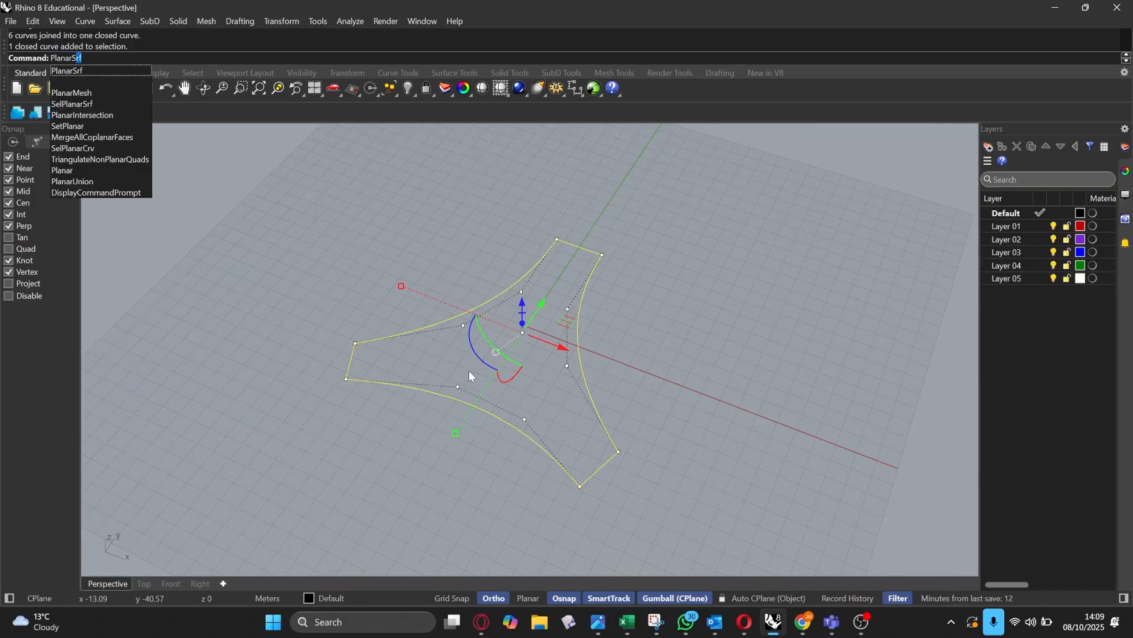
pyautogui.press('Return')
pyautogui.click(840, 339)
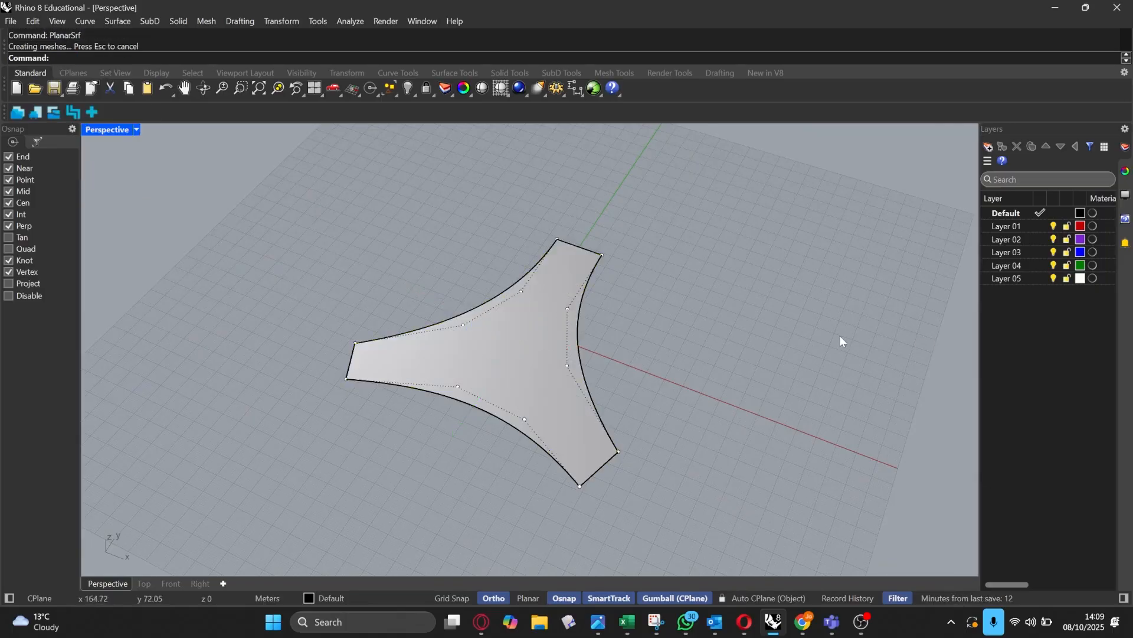
# Step: Examine the planar surface from several angles and undo its creation
pyautogui.moveTo(840, 339); pyautogui.dragTo(561, 311, button='right')
pyautogui.click(484, 334)
pyautogui.moveTo(608, 313); pyautogui.dragTo(711, 355, button='right')
pyautogui.click(711, 356)
pyautogui.scroll(3, 595, 337)
pyautogui.moveTo(545, 356); pyautogui.dragTo(517, 331, button='right')
pyautogui.click(539, 333)
pyautogui.scroll(-8, 426, 259)
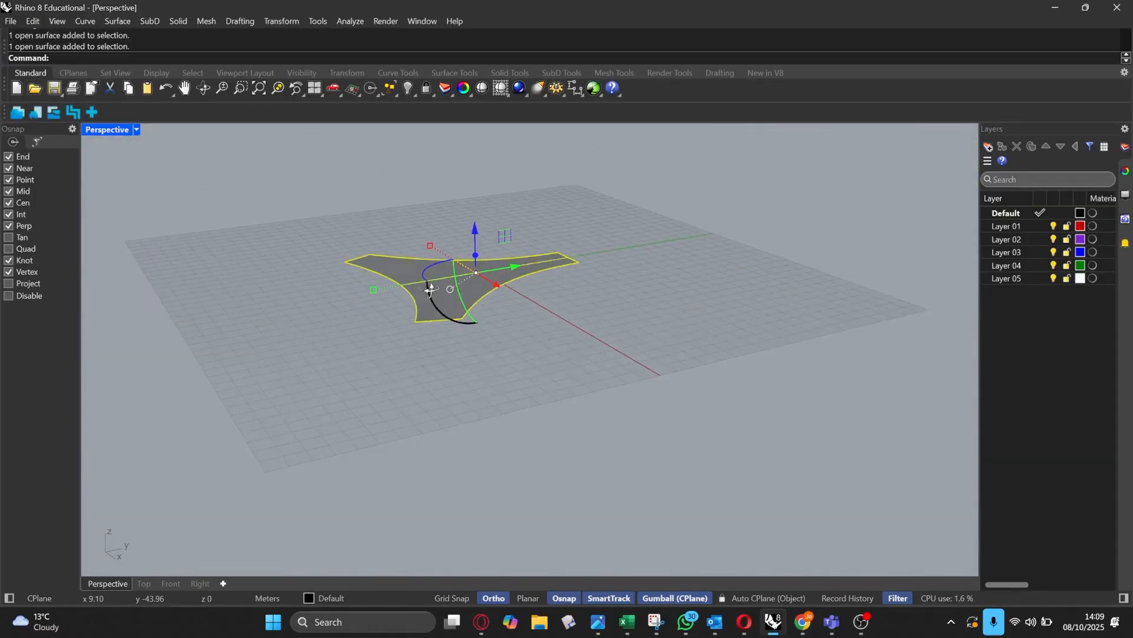
pyautogui.moveTo(430, 290); pyautogui.dragTo(484, 328, button='right')
pyautogui.click(725, 257)
pyautogui.scroll(6, 501, 314)
pyautogui.moveTo(398, 353); pyautogui.dragTo(452, 363, button='right')
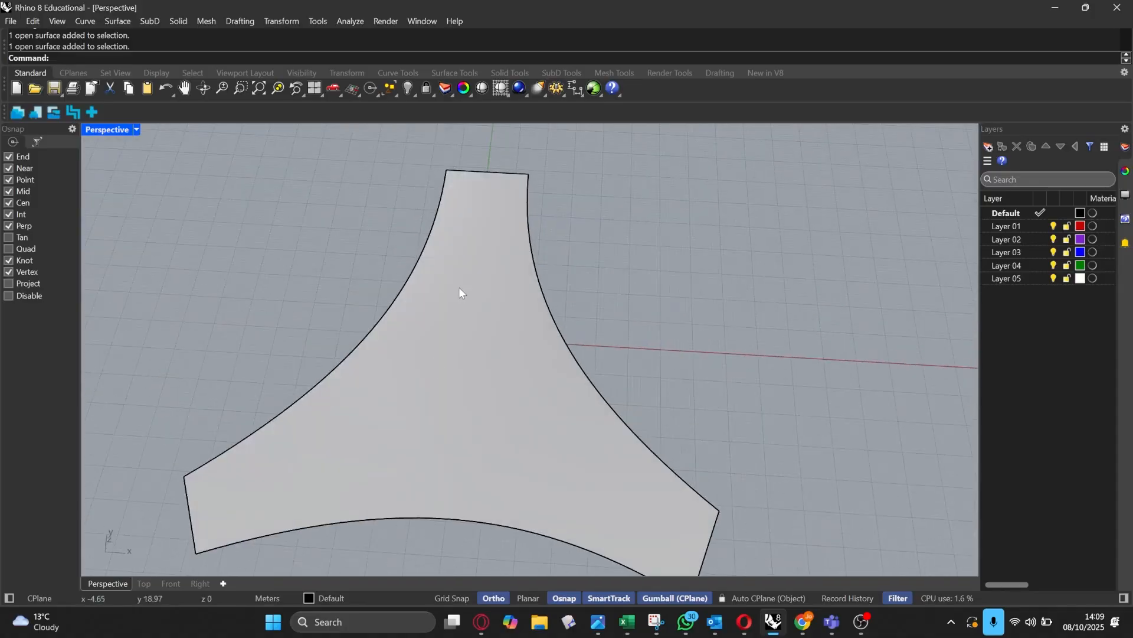
pyautogui.scroll(-4, 466, 295)
pyautogui.moveTo(478, 304); pyautogui.dragTo(423, 283, button='right')
pyautogui.scroll(3, 455, 283)
pyautogui.click(452, 284)
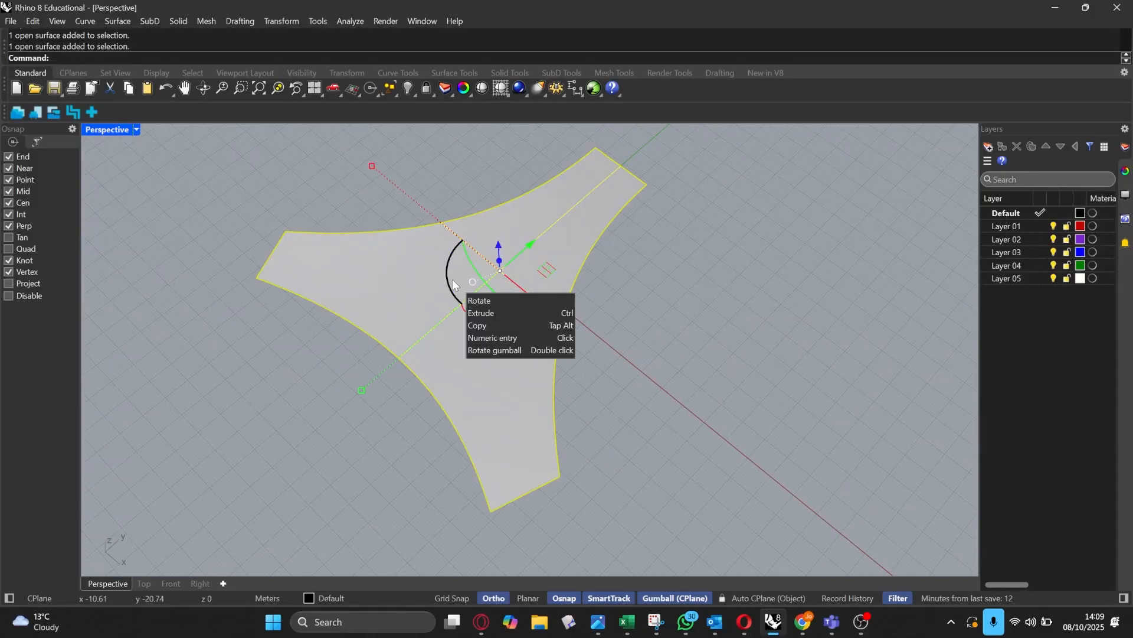
pyautogui.scroll(-2, 469, 334)
pyautogui.moveTo(468, 334); pyautogui.dragTo(437, 254, button='right')
pyautogui.click(539, 196)
pyautogui.moveTo(539, 196); pyautogui.dragTo(650, 202, button='right')
pyautogui.hotkey('ctrl', 'z')
# Step: Select the two end points of the arm on the Y axis and lower them vertically with the gumball
pyautogui.click(479, 237)
pyautogui.moveTo(627, 183); pyautogui.dragTo(720, 281)
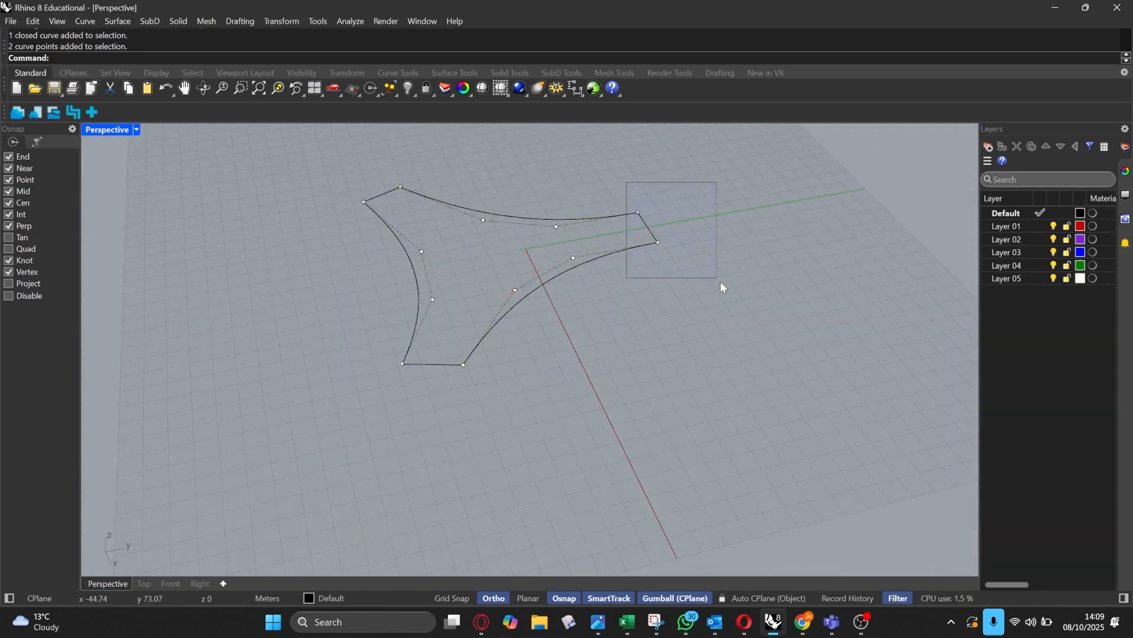
pyautogui.scroll(5, 703, 252)
pyautogui.moveTo(621, 172); pyautogui.dragTo(632, 218)
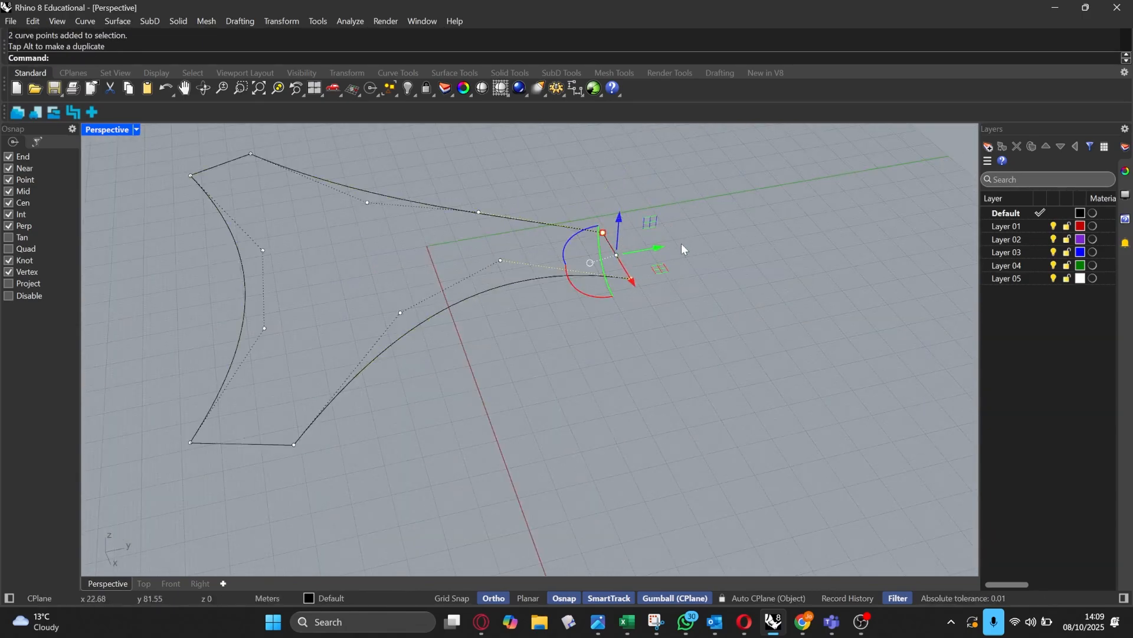
pyautogui.scroll(-4, 682, 248)
# Step: Lower the paired end points of the remaining arms vertically to arch the closed curve out of the plane
pyautogui.moveTo(366, 347); pyautogui.dragTo(484, 400)
pyautogui.moveTo(484, 400); pyautogui.dragTo(564, 361, button='right')
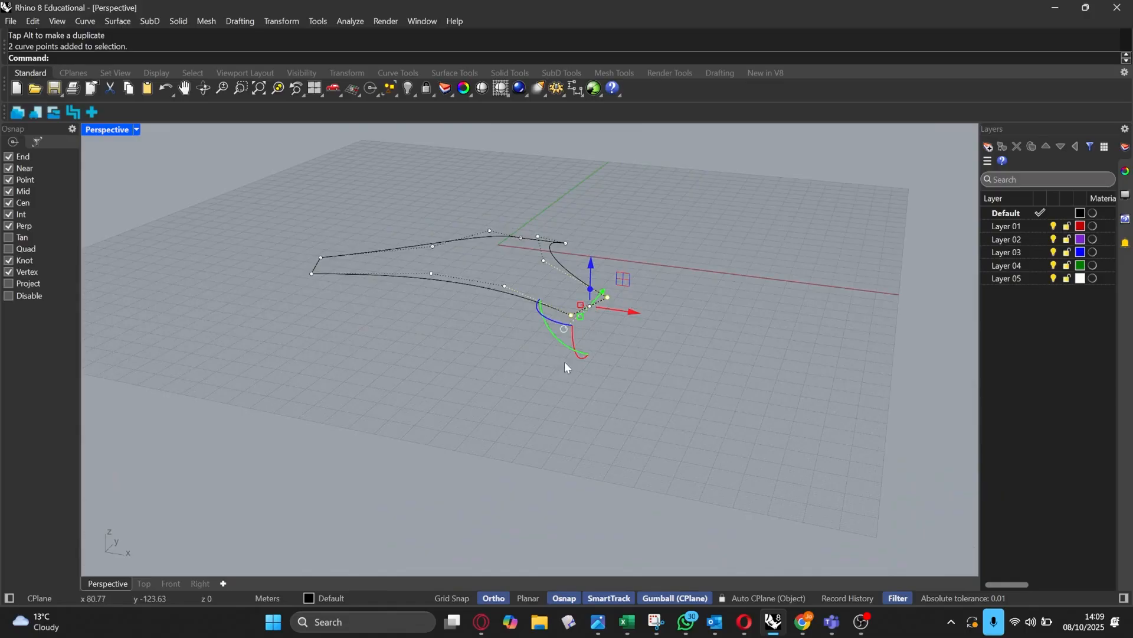
pyautogui.moveTo(594, 271); pyautogui.dragTo(335, 249, button='right')
pyautogui.moveTo(331, 249); pyautogui.dragTo(325, 287)
pyautogui.moveTo(626, 217); pyautogui.dragTo(587, 264, button='right')
pyautogui.click(587, 263)
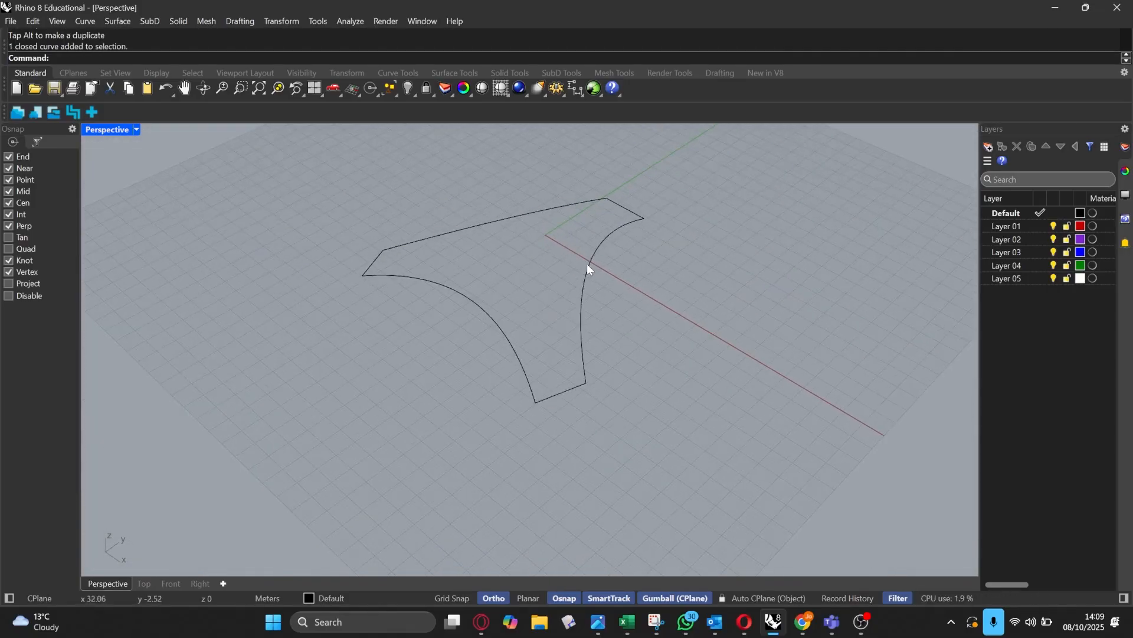
pyautogui.moveTo(656, 266); pyautogui.dragTo(652, 281, button='right')
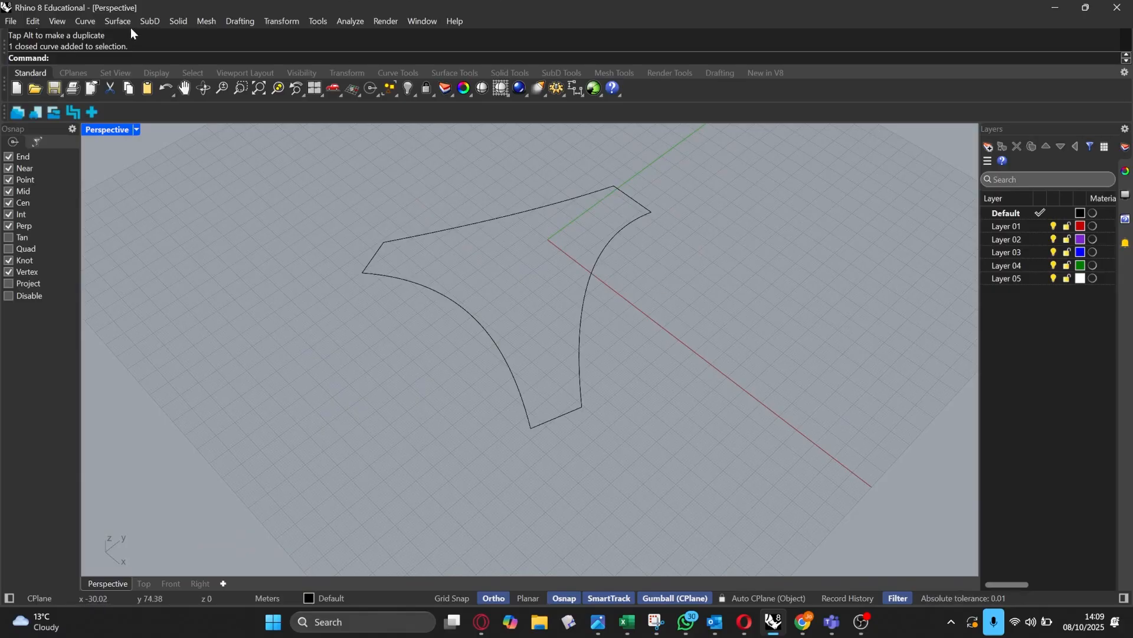
pyautogui.click(116, 21)
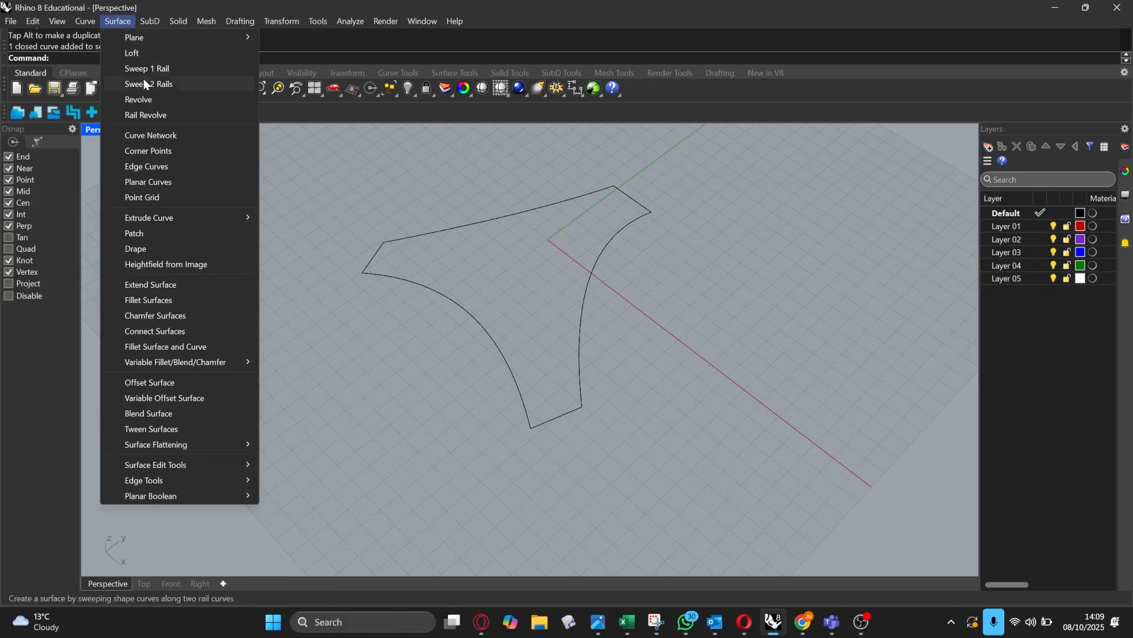
pyautogui.click(152, 135)
pyautogui.click(390, 277)
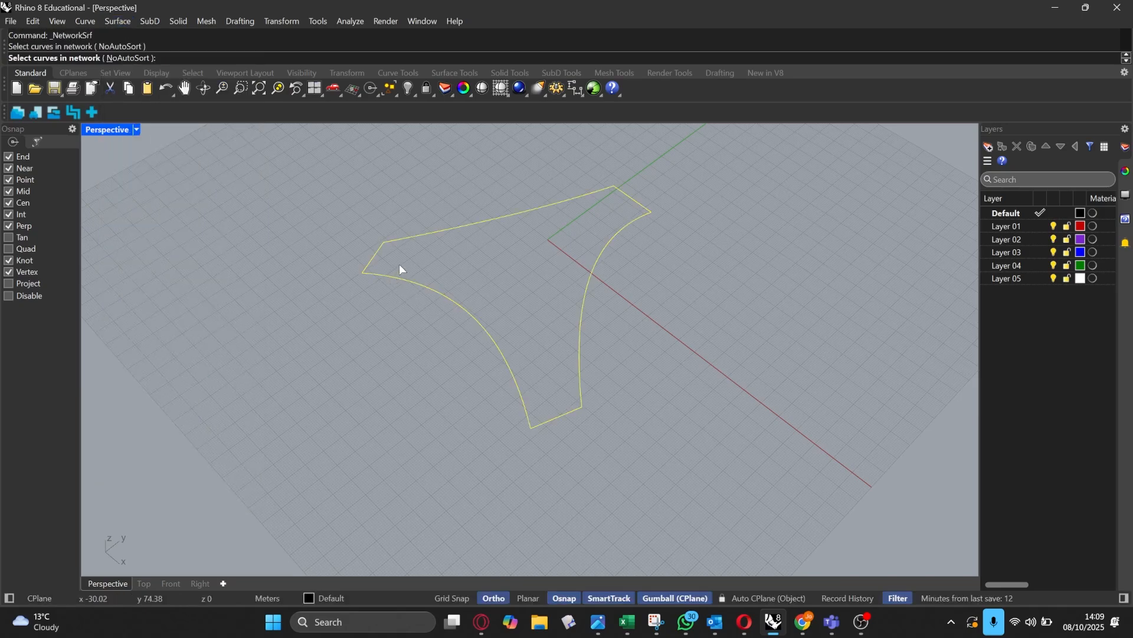
pyautogui.press('Escape')
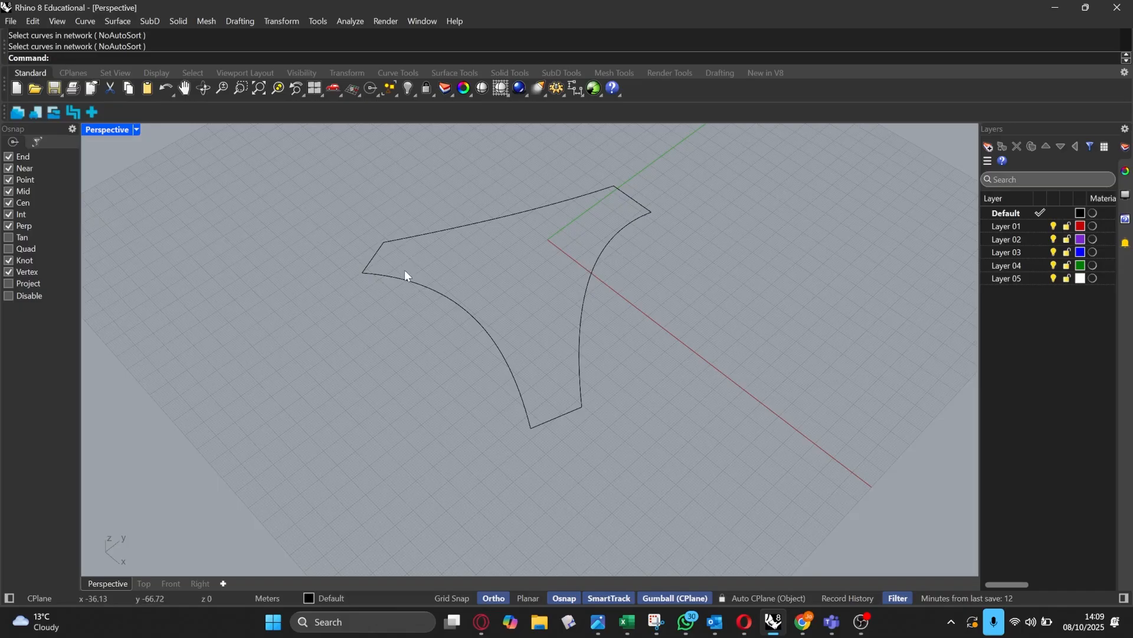
# Step: Explode the closed three-armed curve into separate segments
pyautogui.click(405, 271)
pyautogui.write('Explode')
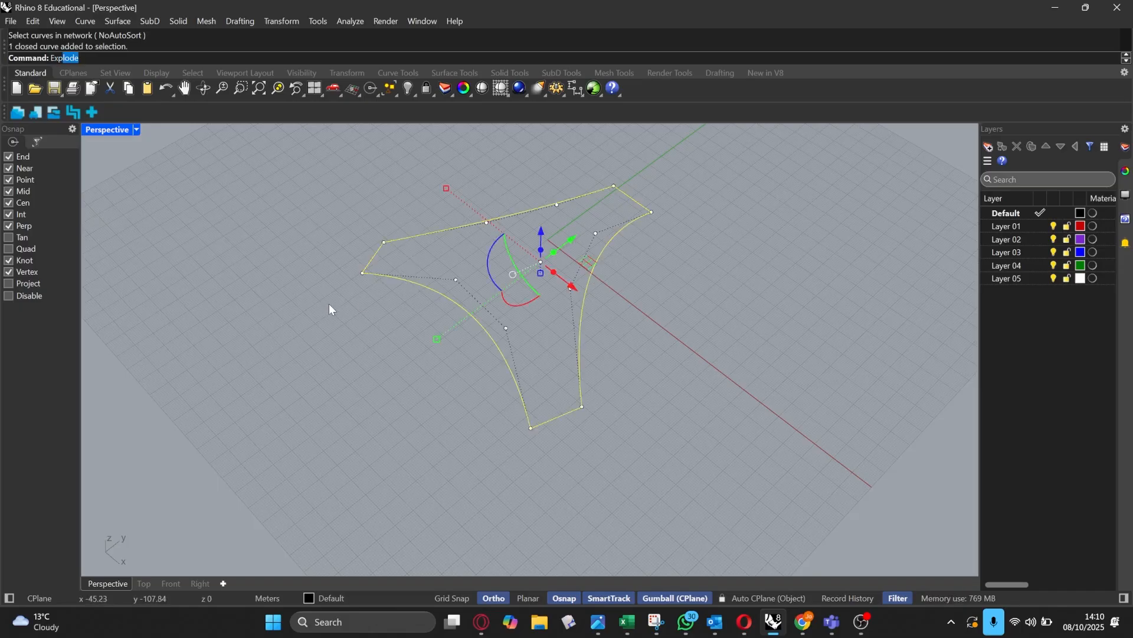
pyautogui.press('Return')
pyautogui.scroll(2, 380, 259)
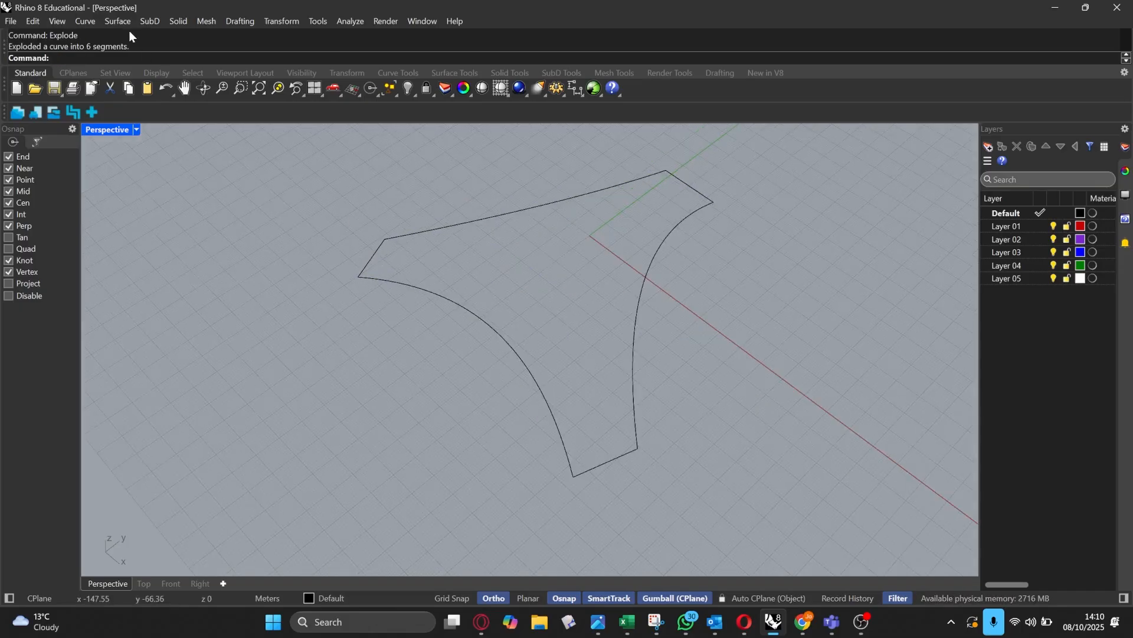
# Step: Try to create a network surface from the exploded boundary segments
pyautogui.click(112, 23)
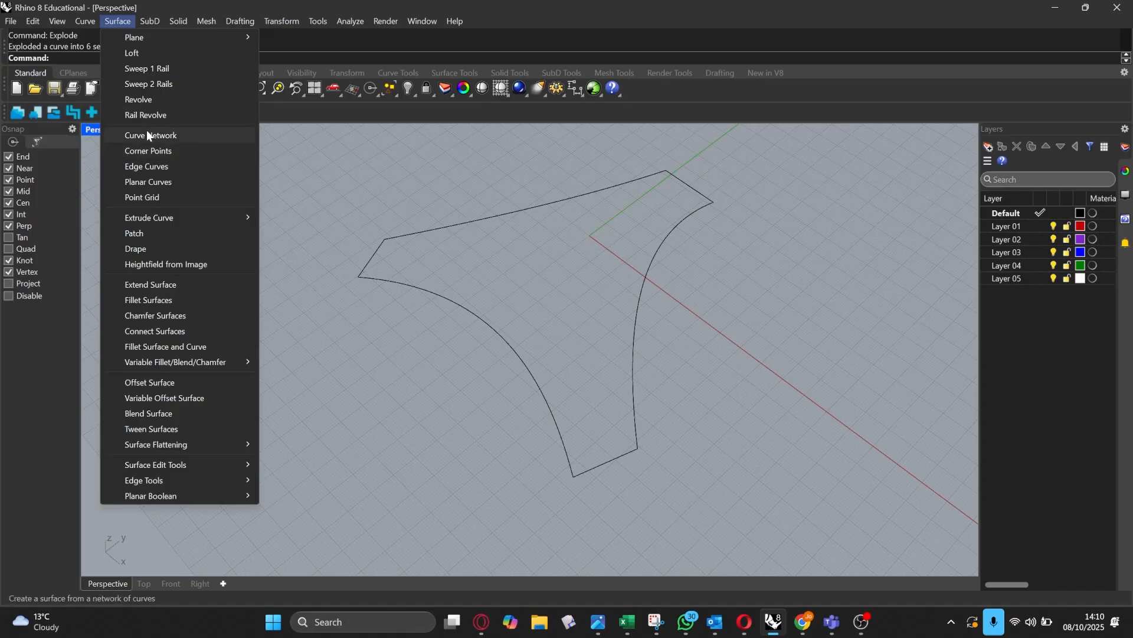
pyautogui.click(146, 131)
pyautogui.click(368, 280)
pyautogui.click(365, 266)
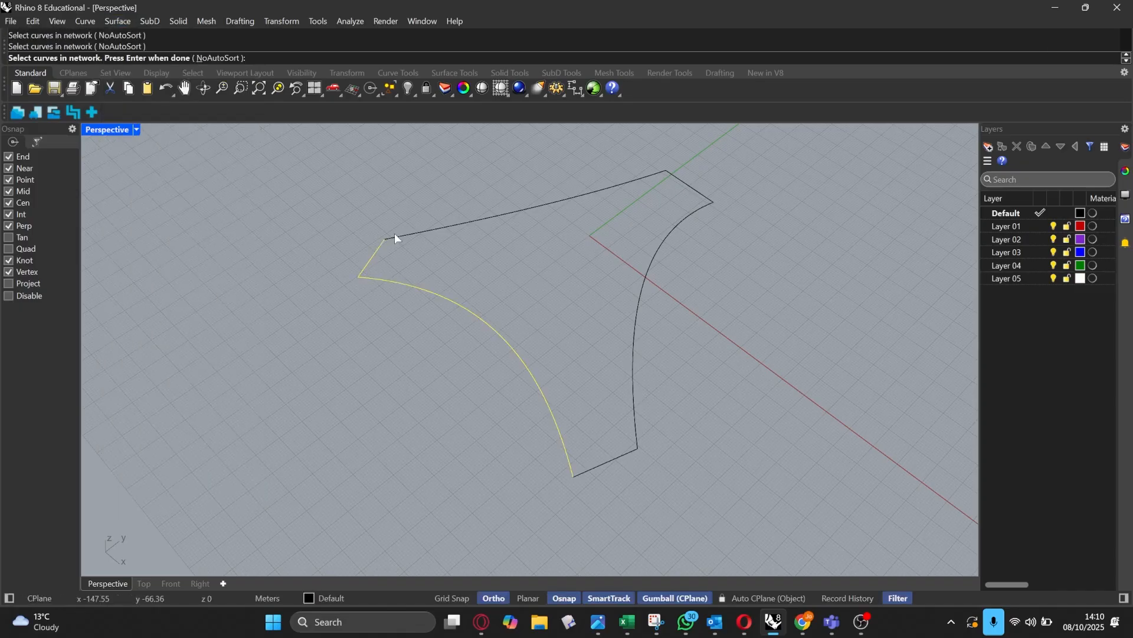
pyautogui.click(395, 235)
pyautogui.click(679, 178)
pyautogui.click(682, 219)
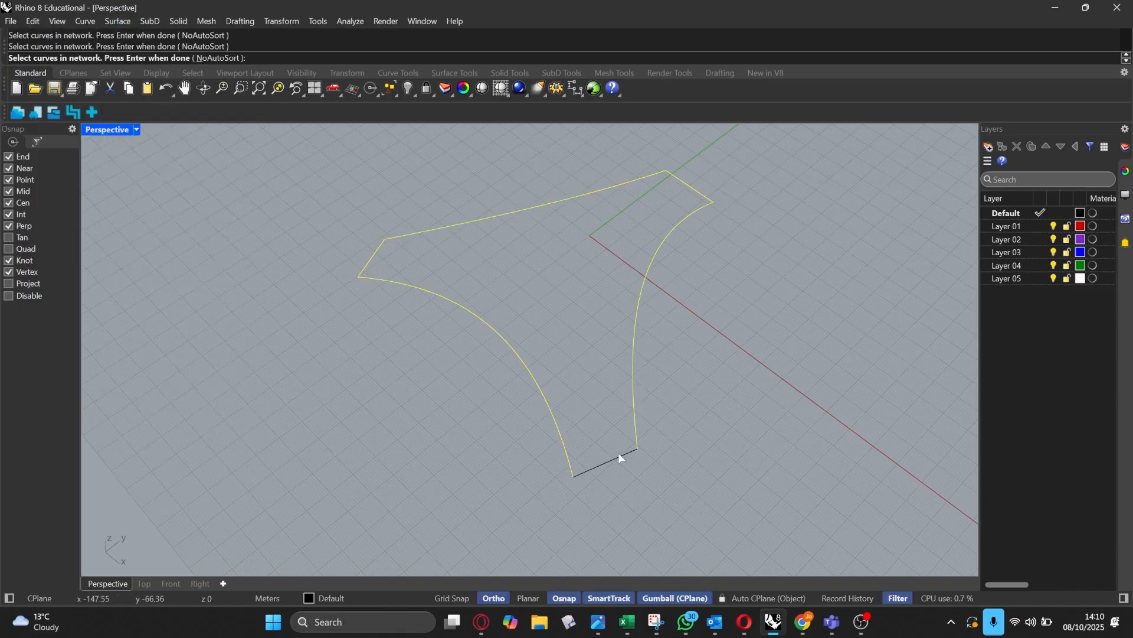
pyautogui.press('Return')
# Step: Choose to select the network curves one by one, and cancel the network surface command
pyautogui.moveTo(550, 218); pyautogui.dragTo(190, 154)
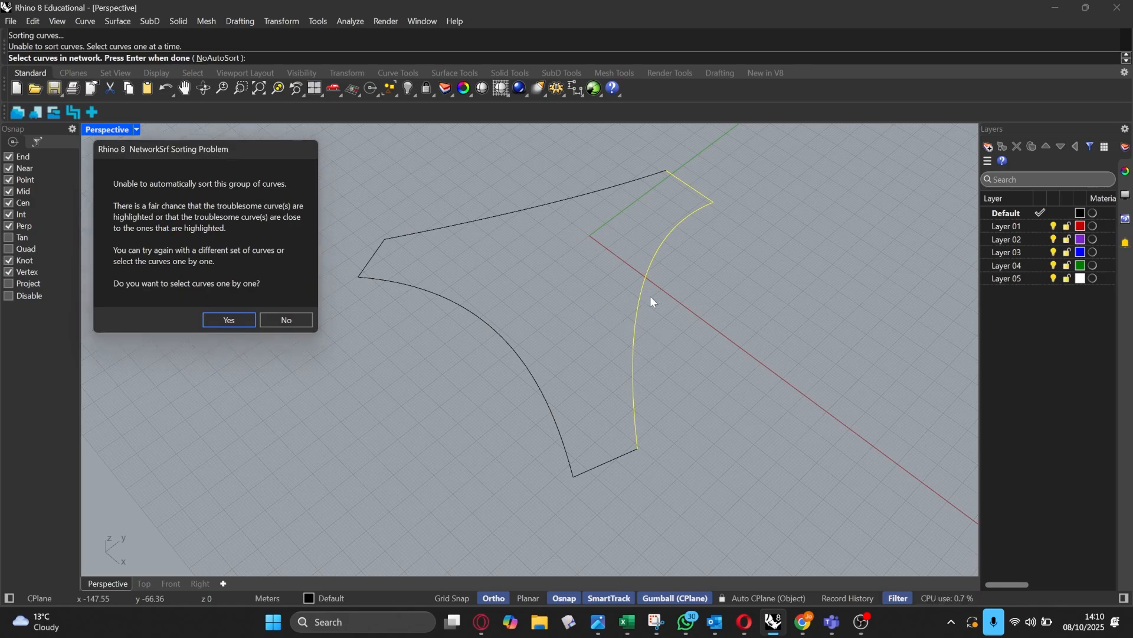
pyautogui.click(229, 321)
pyautogui.moveTo(720, 264); pyautogui.dragTo(605, 242, button='right')
pyautogui.press('Escape')
pyautogui.click(606, 190)
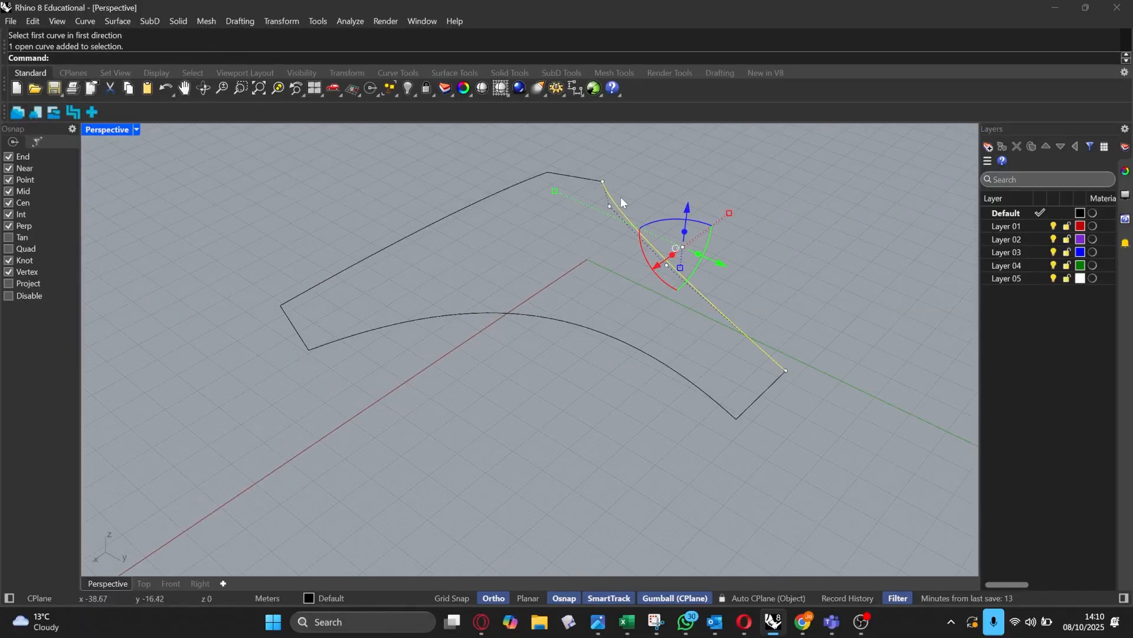
pyautogui.press('Escape')
pyautogui.press('Return')
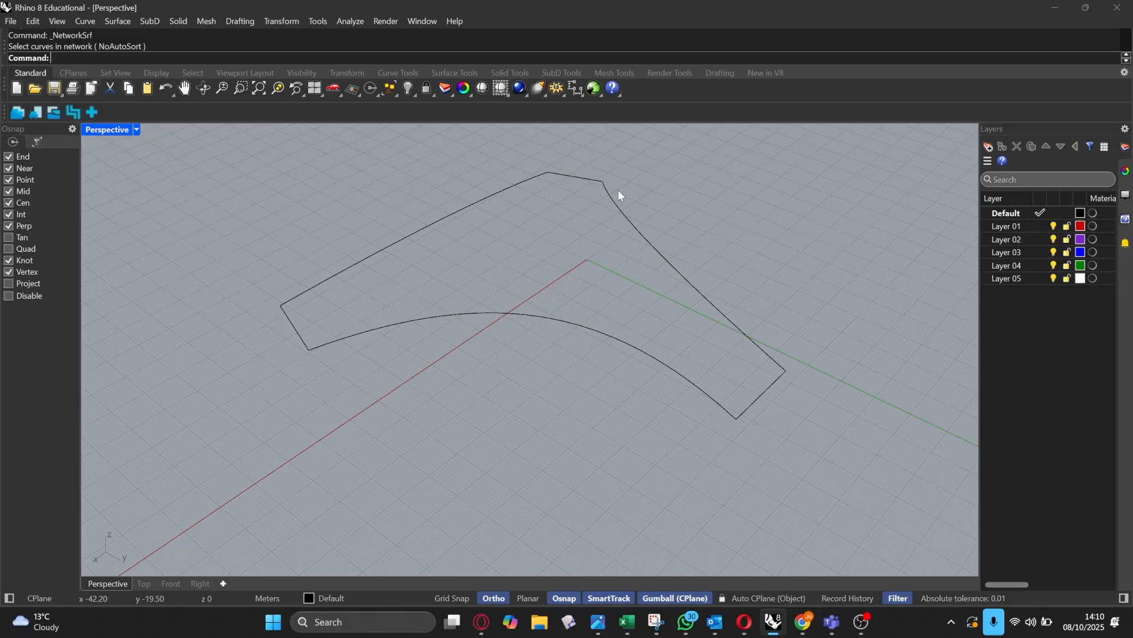
# Step: Create a patch surface from all six boundary curves with 10 U and 10 V spans, stiffness 1 and automatic trim
pyautogui.moveTo(556, 255); pyautogui.dragTo(560, 269, button='right')
pyautogui.moveTo(287, 151); pyautogui.dragTo(767, 490)
pyautogui.moveTo(767, 490); pyautogui.dragTo(790, 444, button='right')
pyautogui.write('Patch')
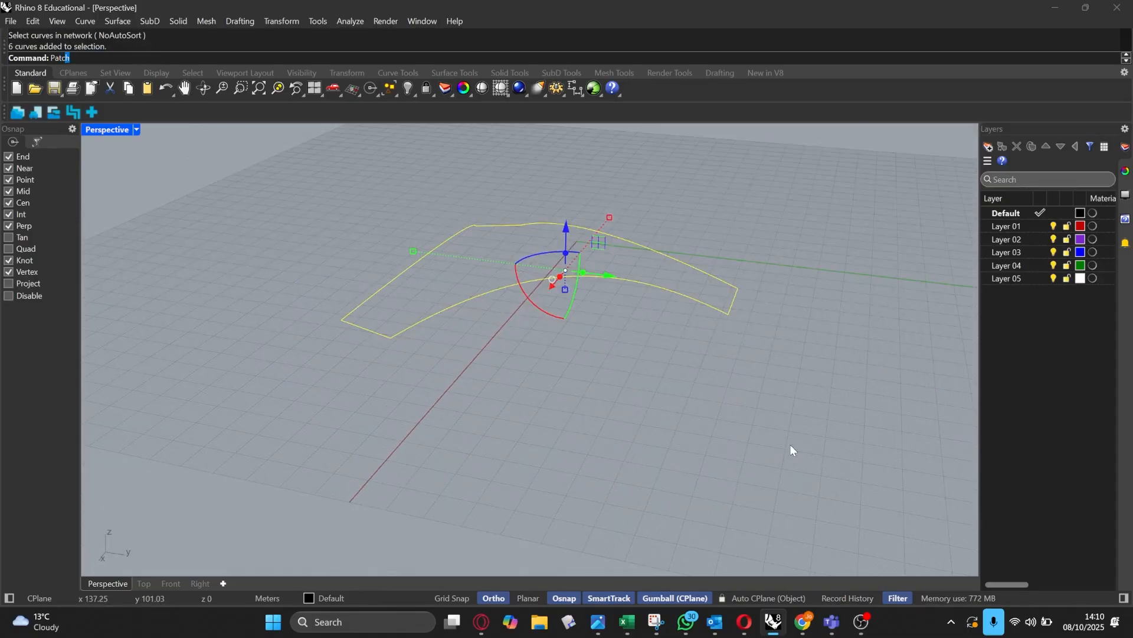
pyautogui.press('Return')
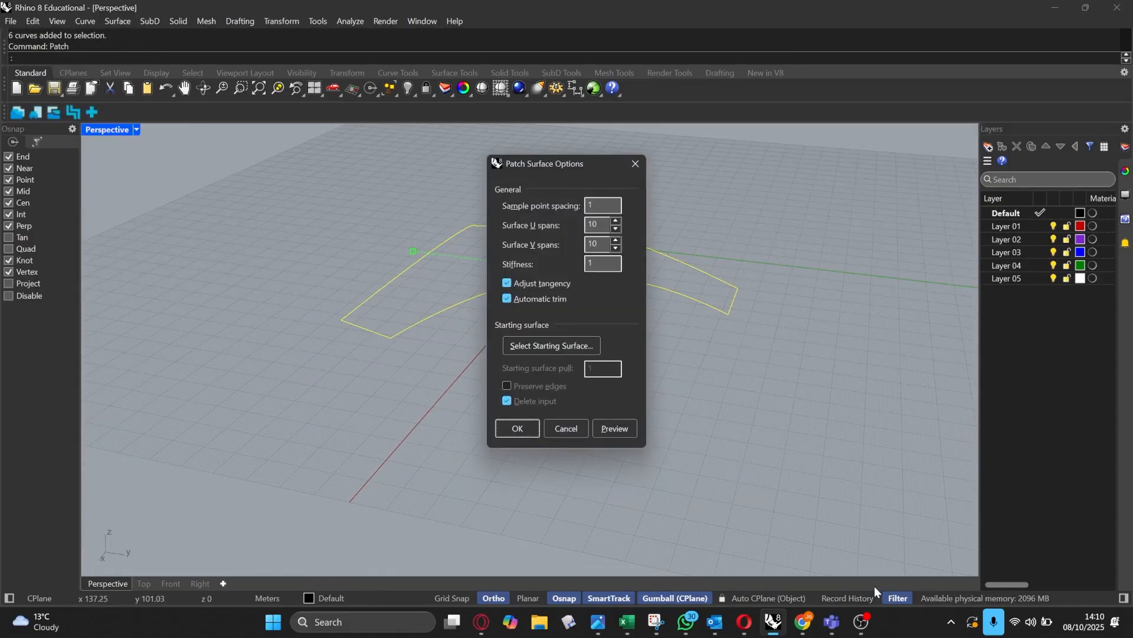
pyautogui.click(526, 429)
# Step: Examine the patch surface's shape and isocurve layout from several angles, ending in the Top view
pyautogui.scroll(4, 498, 225)
pyautogui.moveTo(498, 225); pyautogui.dragTo(679, 224, button='right')
pyautogui.click(680, 224)
pyautogui.moveTo(550, 226); pyautogui.dragTo(482, 320, button='right')
pyautogui.scroll(-5, 512, 307)
pyautogui.scroll(4, 525, 289)
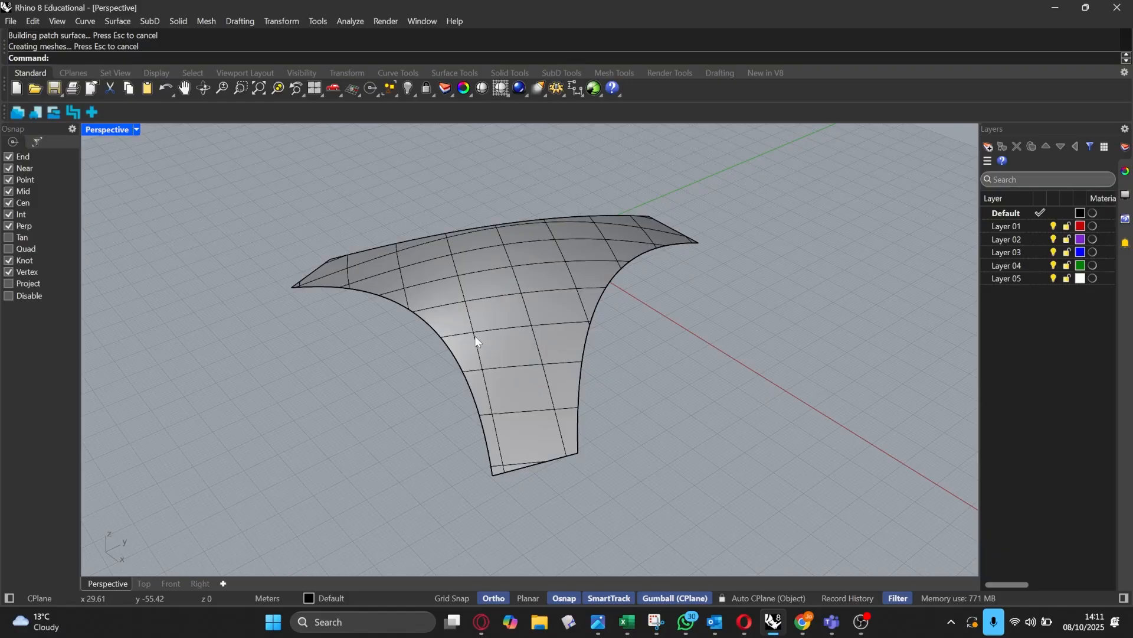
pyautogui.moveTo(475, 335); pyautogui.dragTo(491, 393, button='right')
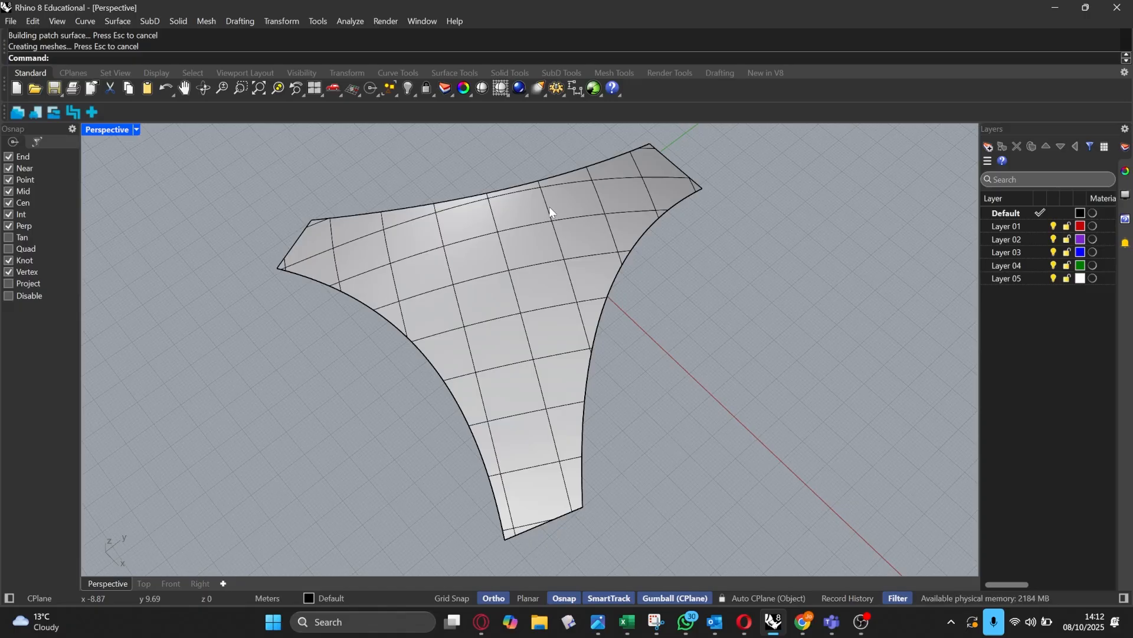
pyautogui.hotkey('ctrl', 'F1')
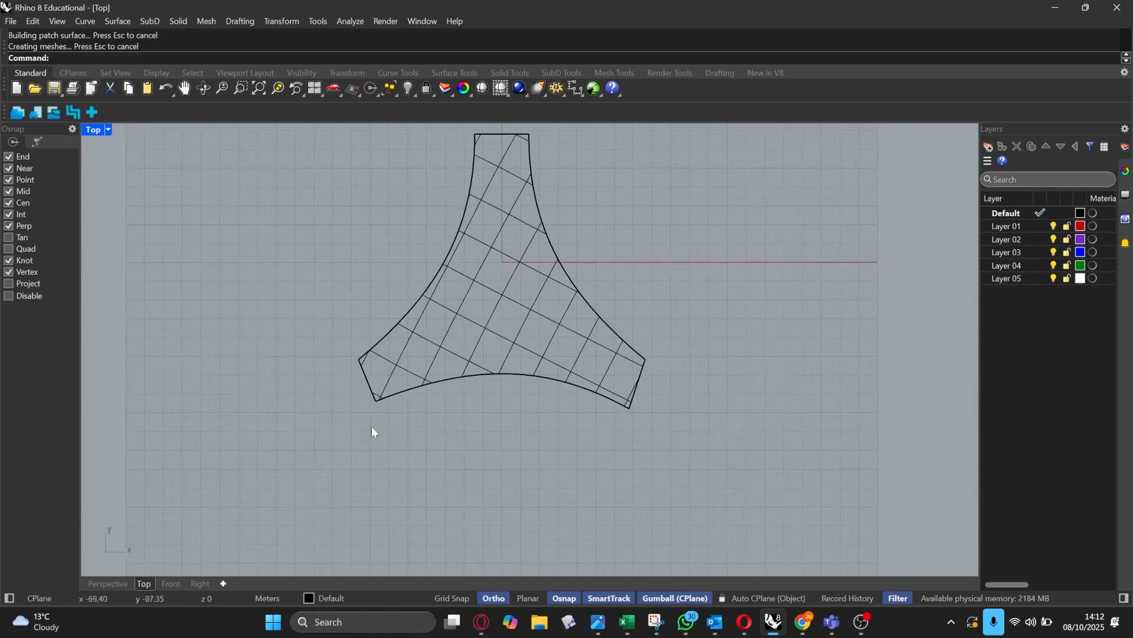
# Step: Examine the patched three-armed surface from several angles in the perspective view
pyautogui.click(113, 583)
pyautogui.moveTo(491, 336); pyautogui.dragTo(525, 354, button='right')
pyautogui.scroll(5, 375, 360)
pyautogui.moveTo(546, 310); pyautogui.dragTo(556, 334, button='right')
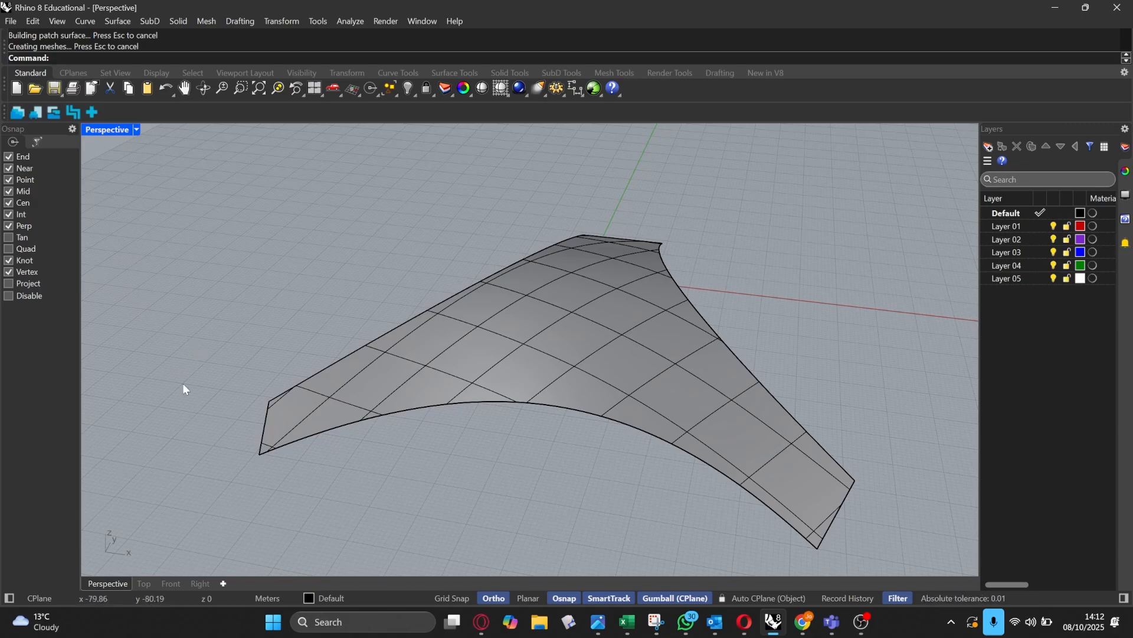
pyautogui.scroll(-4, 148, 224)
pyautogui.moveTo(354, 266); pyautogui.dragTo(329, 246, button='right')
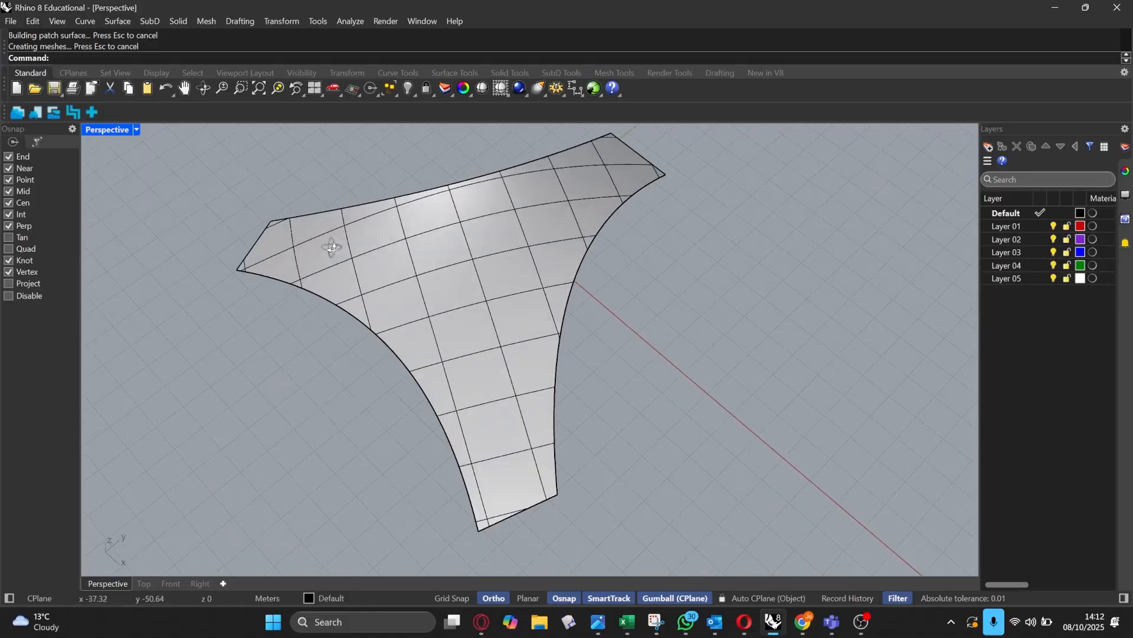
pyautogui.scroll(3, 341, 249)
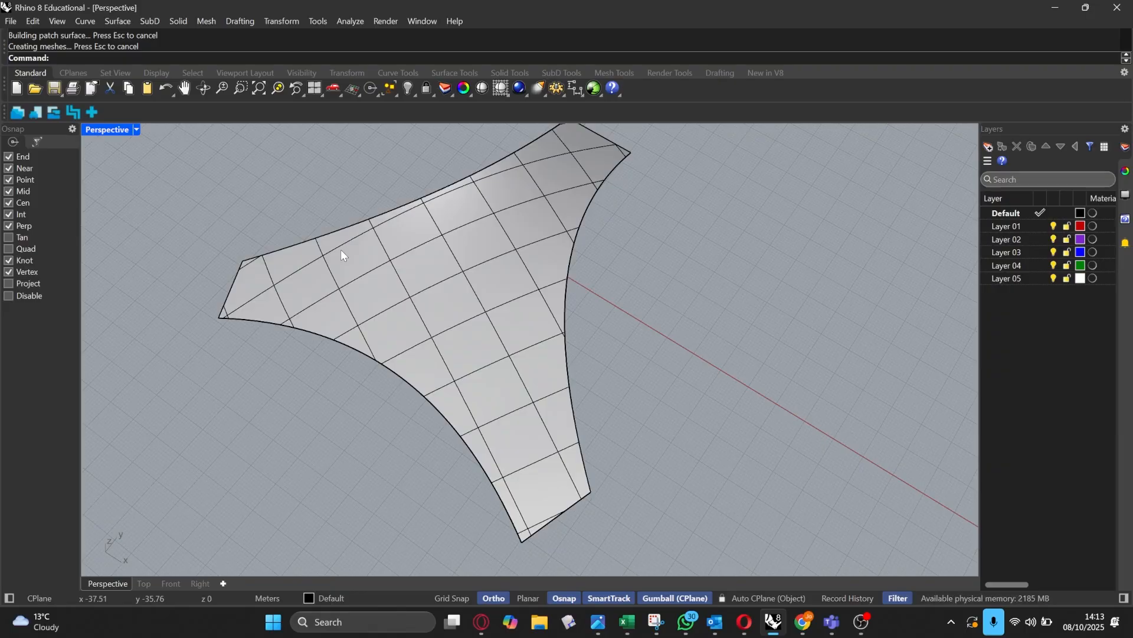
pyautogui.moveTo(322, 244); pyautogui.dragTo(374, 269, button='right')
pyautogui.scroll(2, 432, 232)
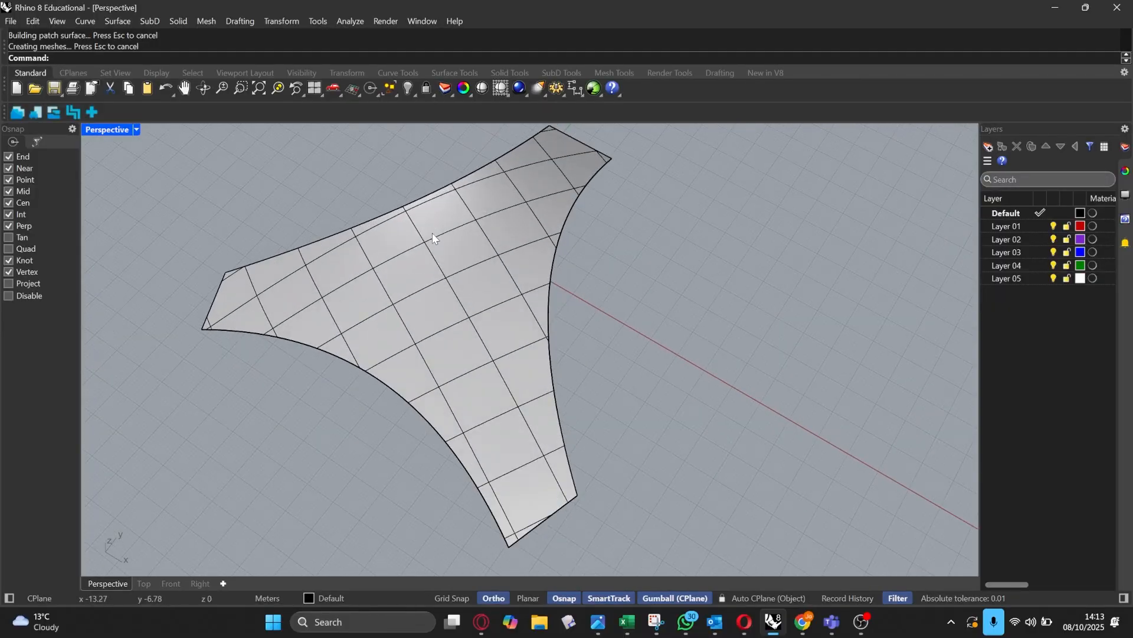
# Step: Delete the patch surface, keeping its boundary curves
pyautogui.click(454, 263)
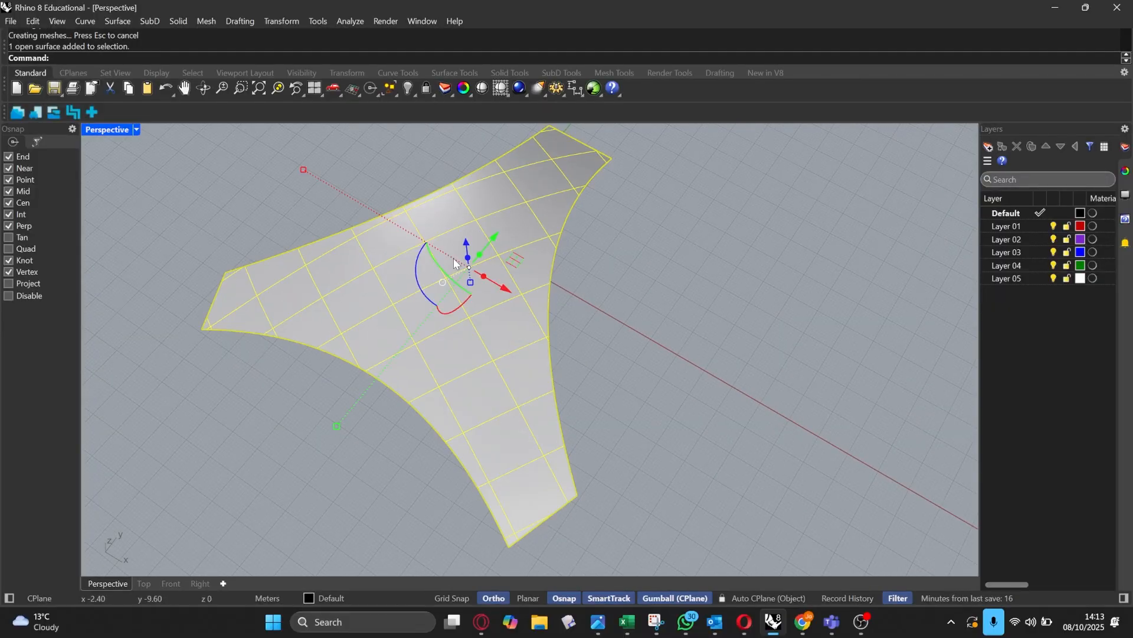
pyautogui.press('Delete')
pyautogui.scroll(-3, 466, 277)
pyautogui.moveTo(477, 292); pyautogui.dragTo(253, 224, button='right')
# Step: Flatten all six boundary curves onto one horizontal plane by scaling them vertically about their centre
pyautogui.click(531, 416)
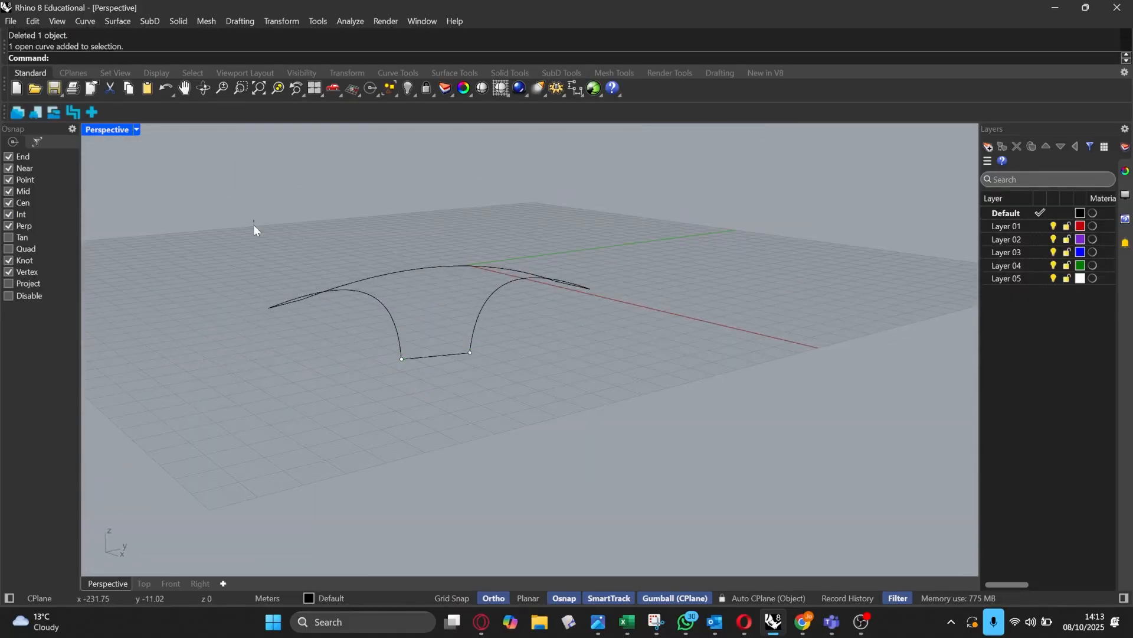
pyautogui.moveTo(254, 222); pyautogui.dragTo(658, 433)
pyautogui.moveTo(658, 433); pyautogui.dragTo(702, 490, button='right')
pyautogui.moveTo(399, 288); pyautogui.dragTo(405, 268, button='right')
pyautogui.scroll(4, 425, 266)
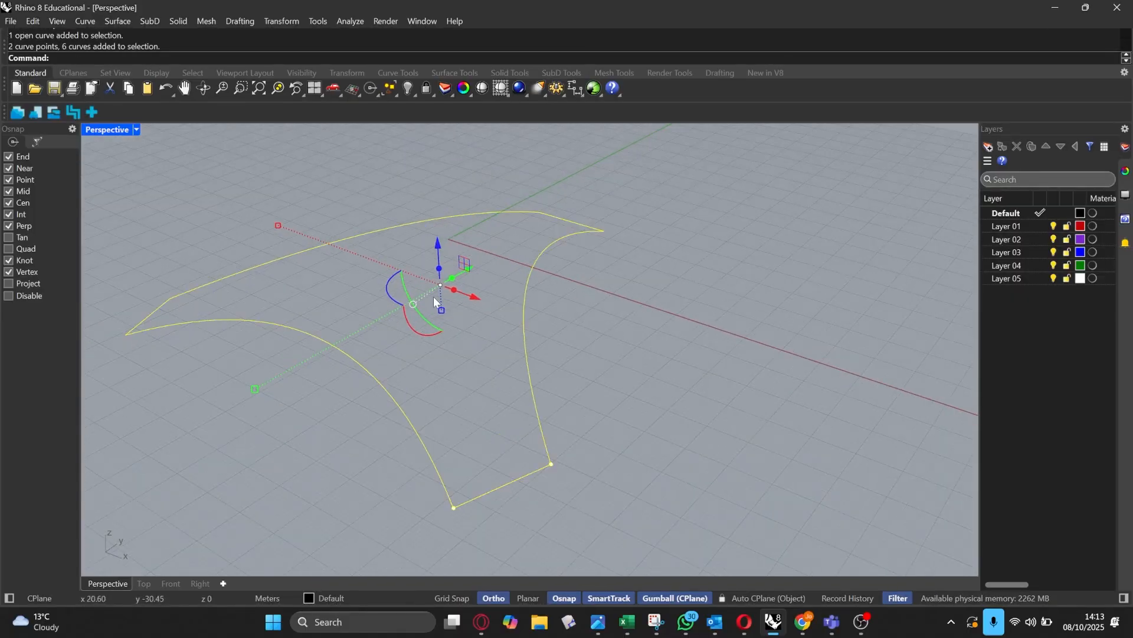
pyautogui.moveTo(441, 310); pyautogui.dragTo(440, 284)
pyautogui.click(616, 234)
pyautogui.scroll(-8, 568, 269)
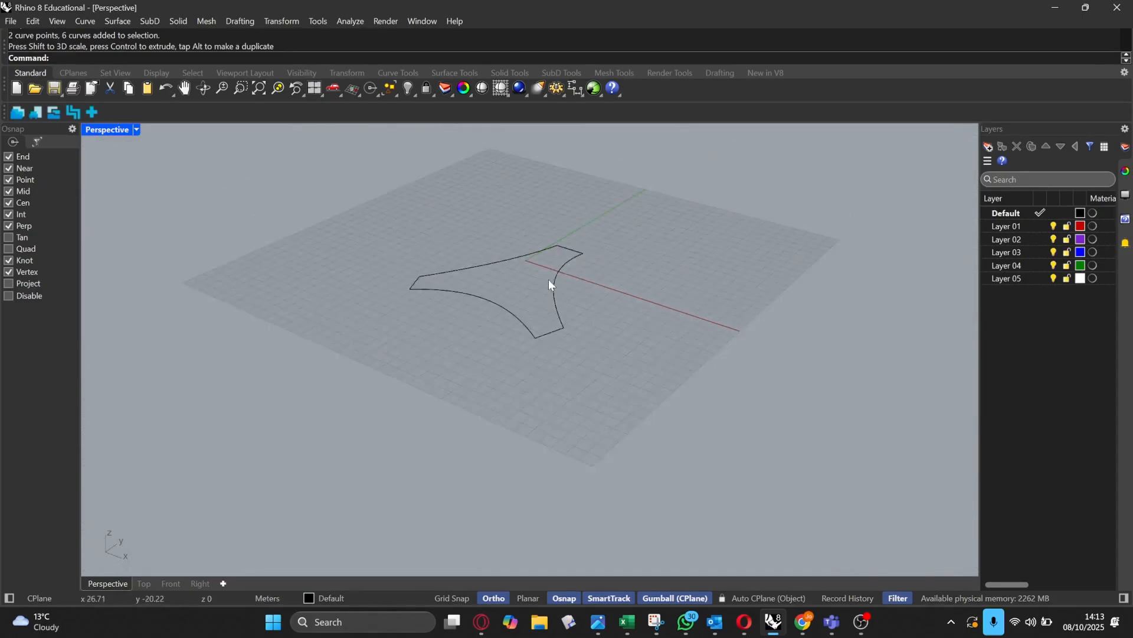
# Step: Move all six flattened curves vertically upward
pyautogui.moveTo(549, 285); pyautogui.dragTo(458, 261, button='right')
pyautogui.moveTo(458, 260); pyautogui.dragTo(694, 385)
pyautogui.moveTo(693, 385); pyautogui.dragTo(535, 249, button='right')
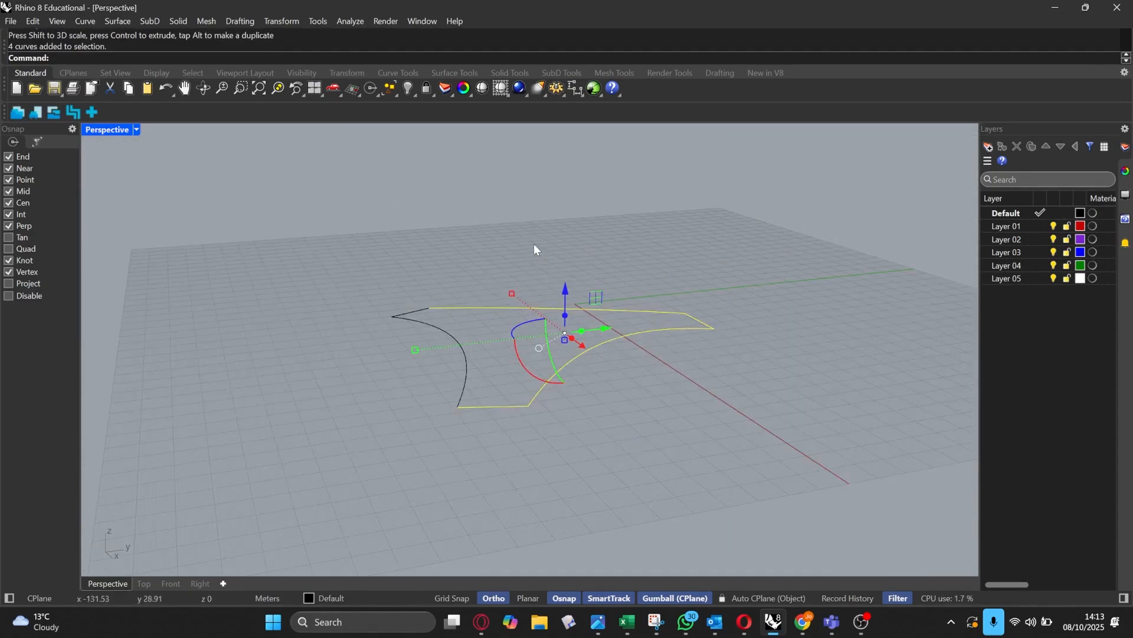
pyautogui.moveTo(343, 257); pyautogui.dragTo(850, 512)
pyautogui.moveTo(566, 288); pyautogui.dragTo(566, 242)
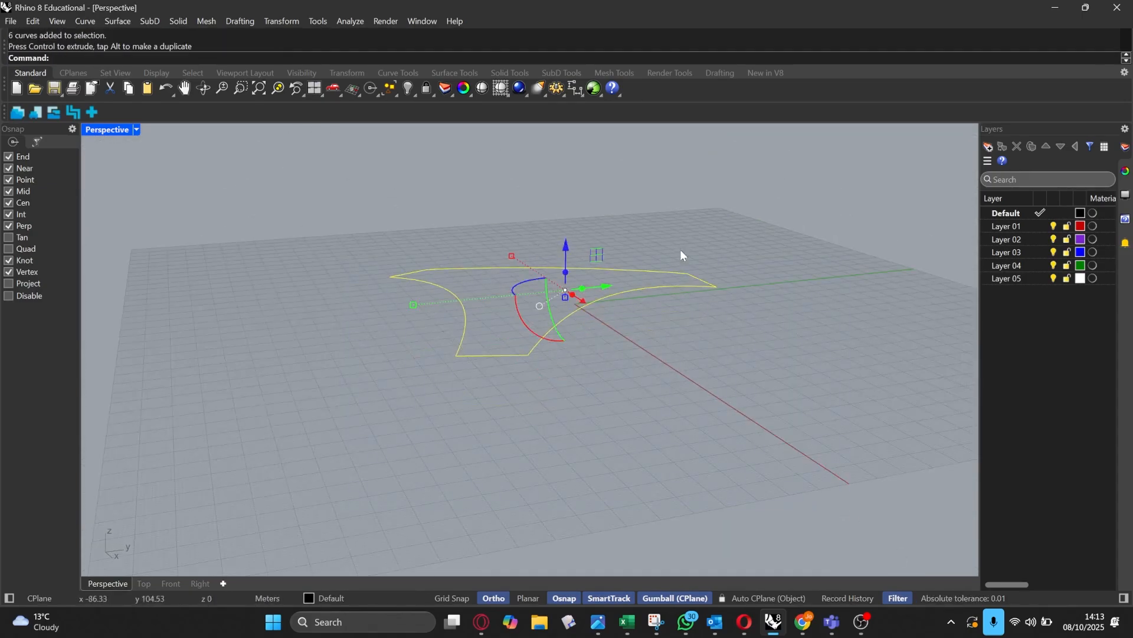
pyautogui.click(681, 251)
# Step: Examine the flattened three-armed outline from above in the perspective and Top views
pyautogui.moveTo(532, 254); pyautogui.dragTo(669, 240, button='right')
pyautogui.scroll(2, 484, 265)
pyautogui.moveTo(484, 266); pyautogui.dragTo(473, 241, button='right')
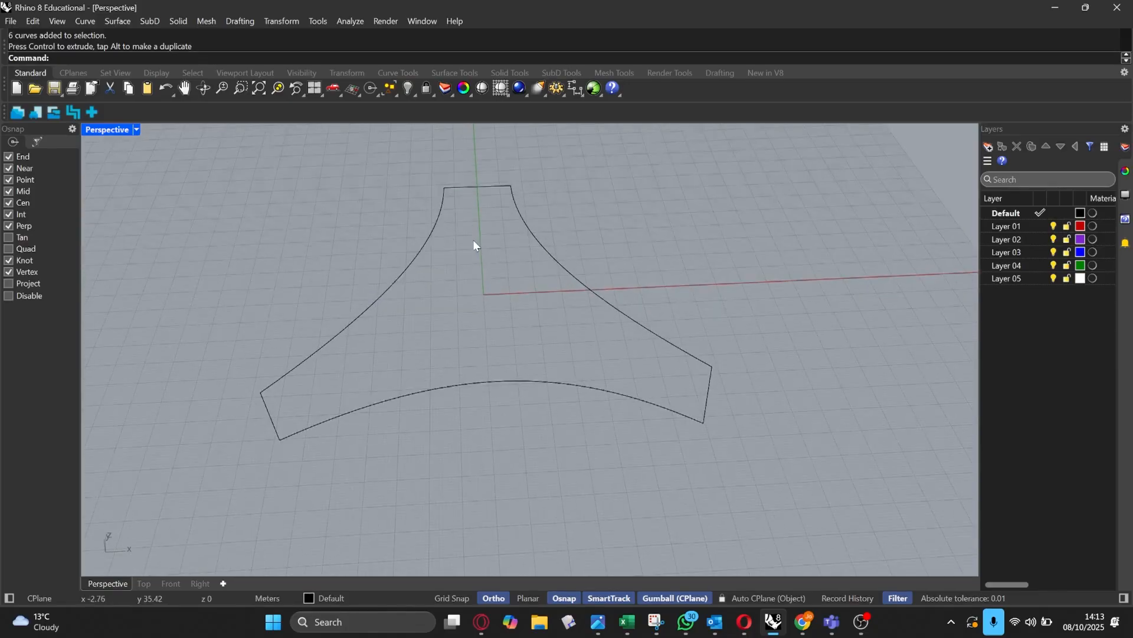
pyautogui.moveTo(473, 288); pyautogui.dragTo(548, 283, button='right')
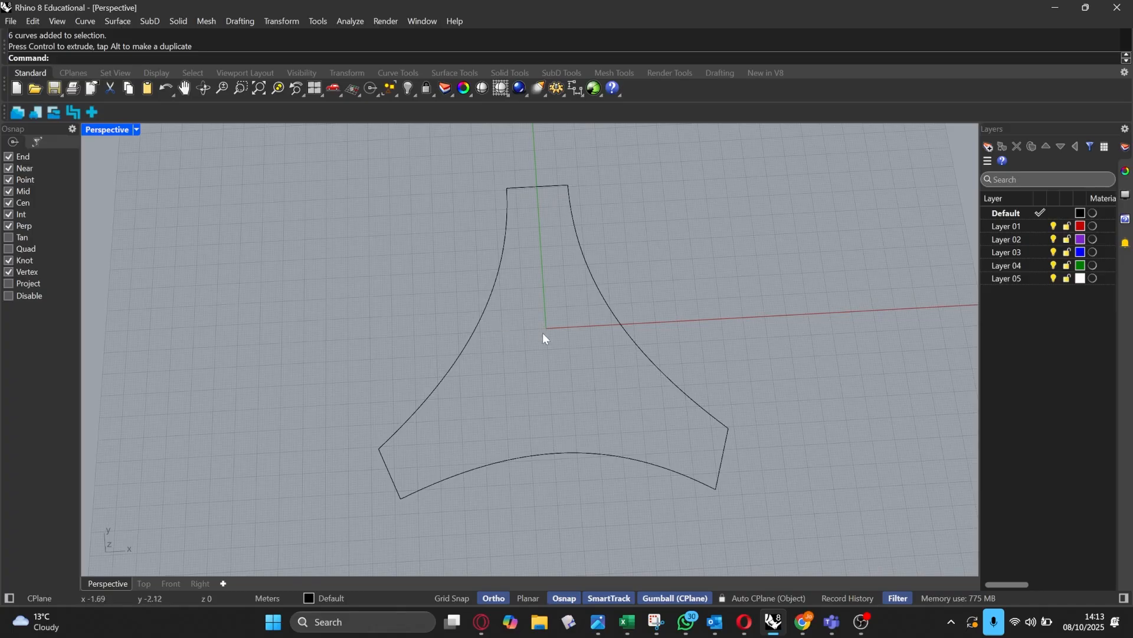
pyautogui.scroll(-2, 543, 332)
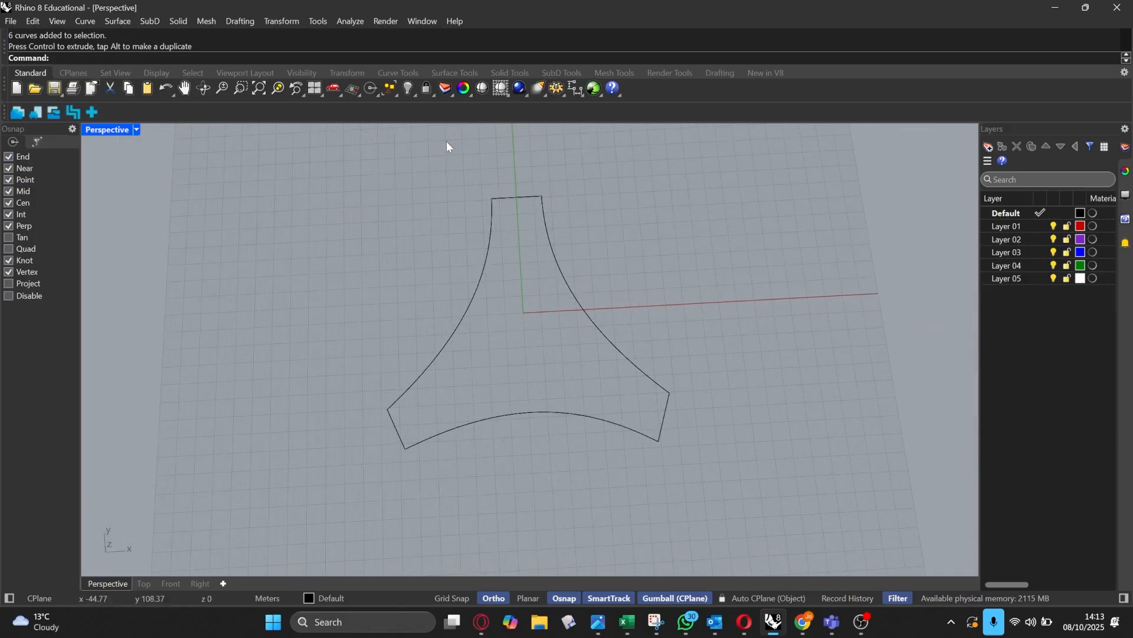
pyautogui.moveTo(513, 189); pyautogui.dragTo(504, 250, button='right')
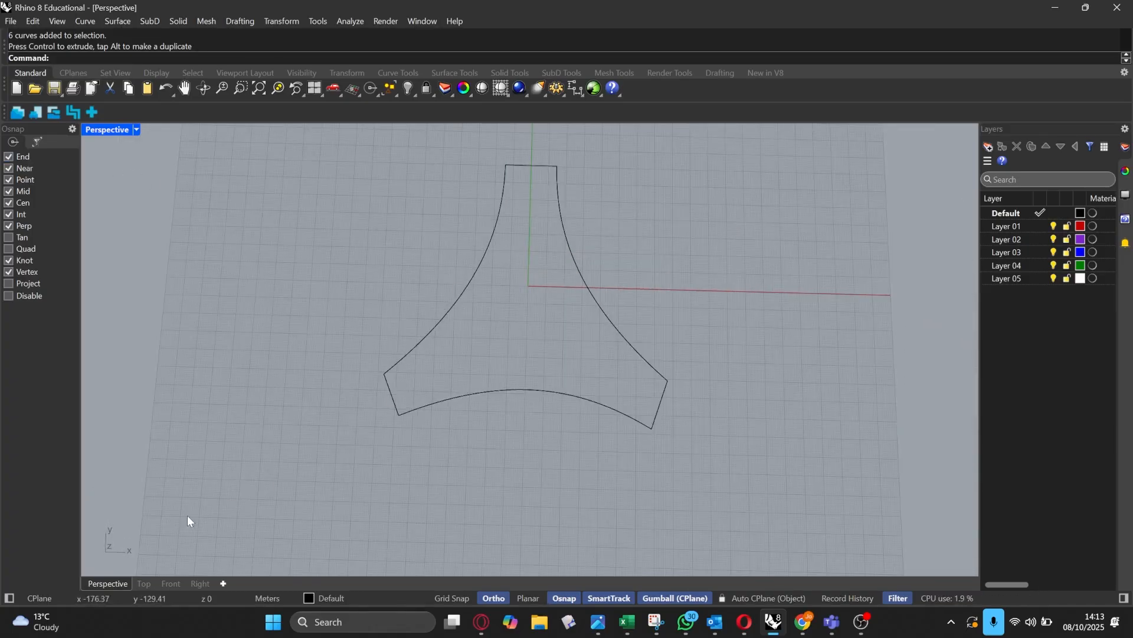
pyautogui.click(143, 583)
pyautogui.scroll(-2, 523, 252)
pyautogui.scroll(4, 486, 276)
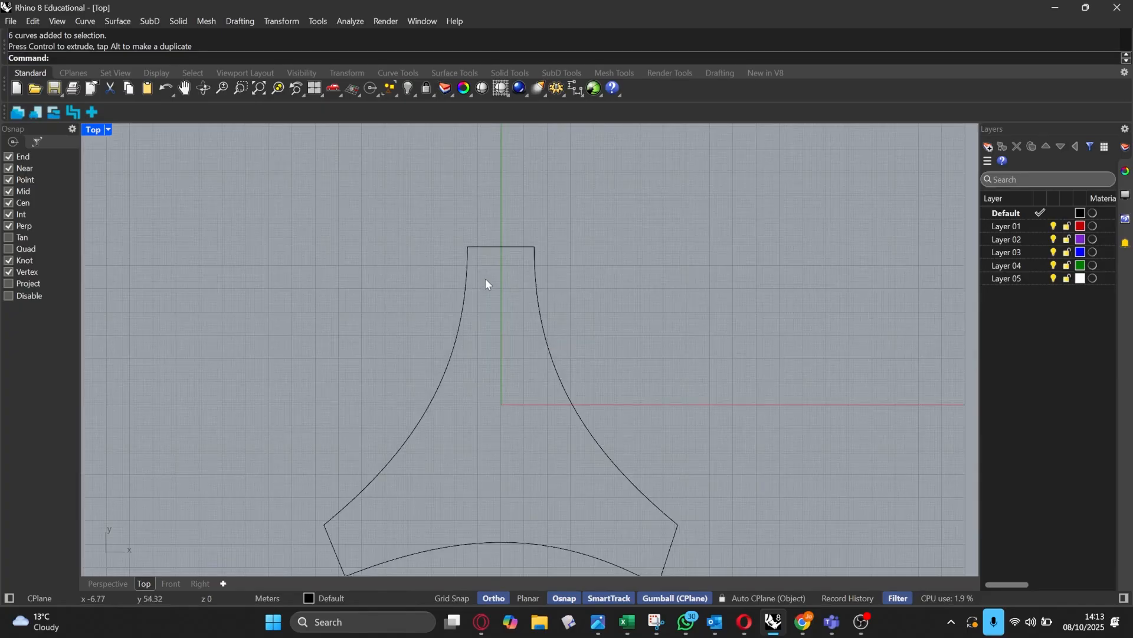
pyautogui.moveTo(485, 278); pyautogui.dragTo(504, 224, button='right')
pyautogui.scroll(-2, 472, 344)
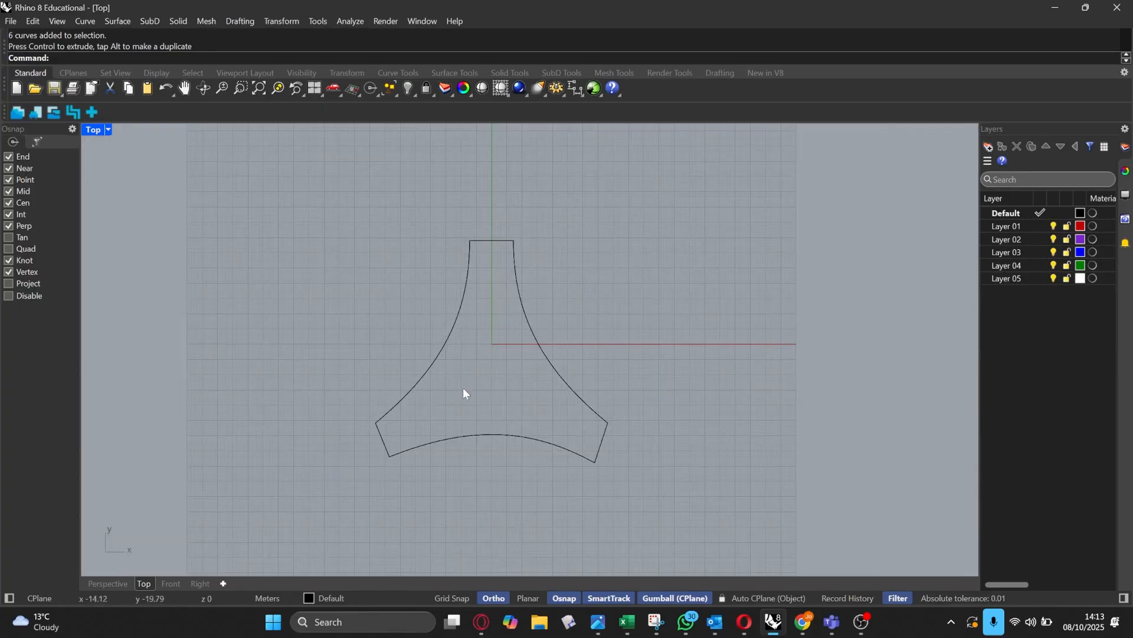
pyautogui.scroll(2, 455, 373)
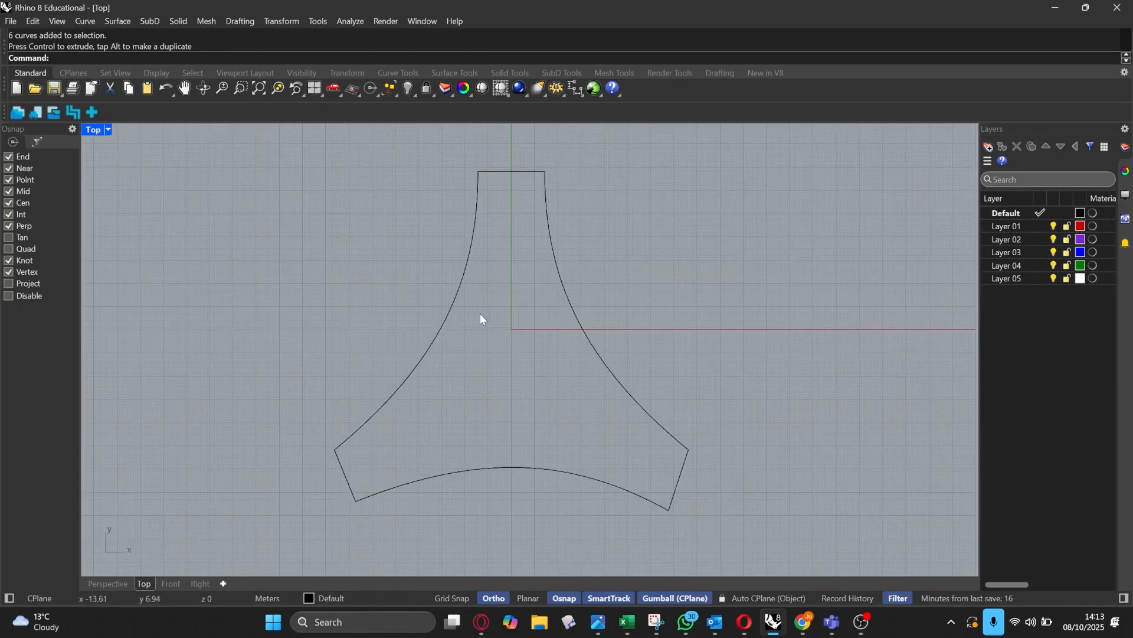
# Step: Offset the left long curve of the outline inward by 12 m with sharp corners
pyautogui.write('Offs')
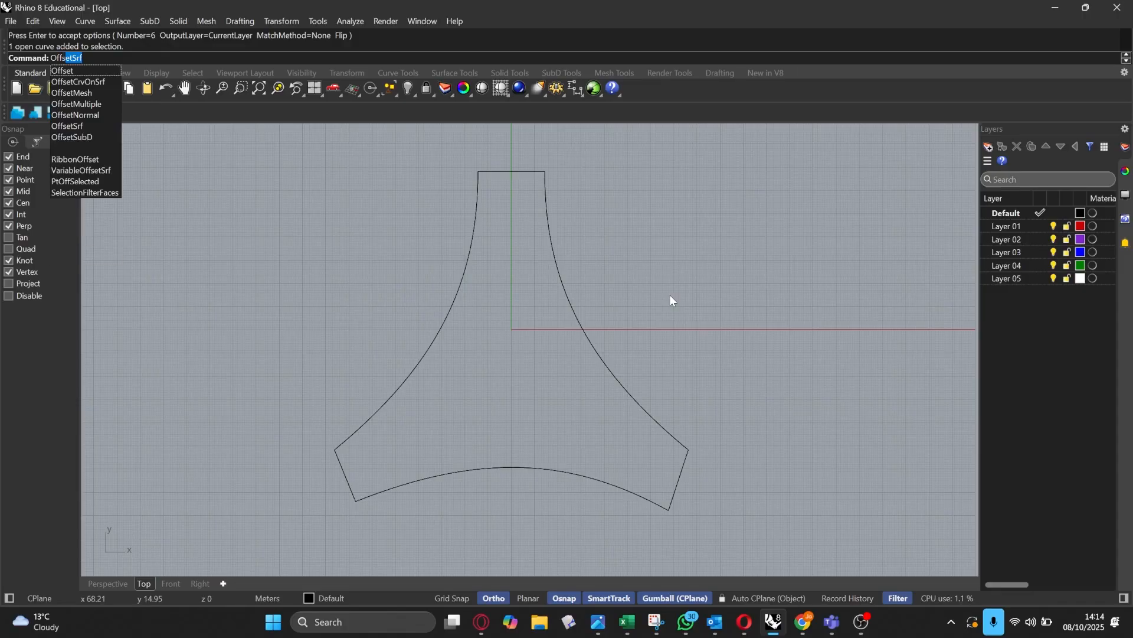
pyautogui.write('etC')
pyautogui.press('BackSpace')
pyautogui.press('BackSpace')
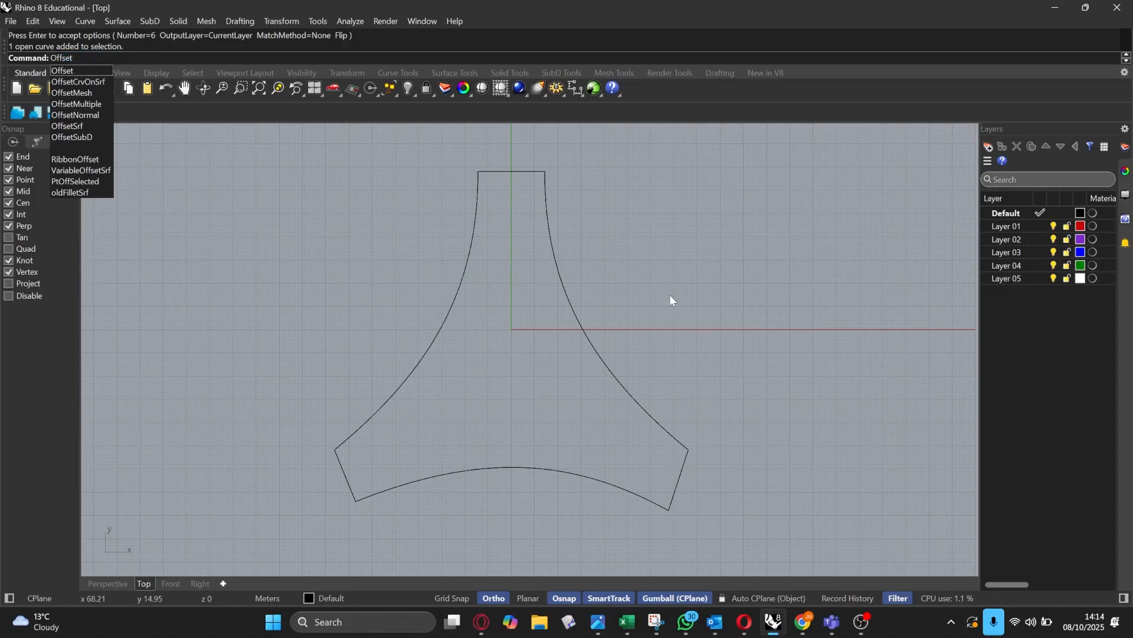
pyautogui.press('Return')
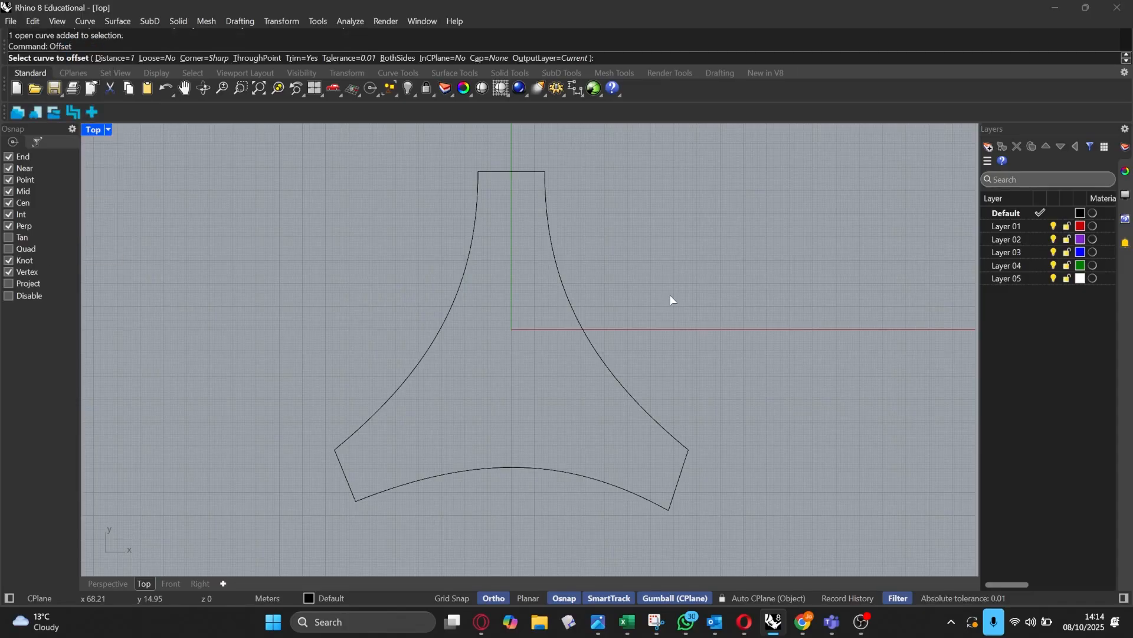
pyautogui.click(455, 295)
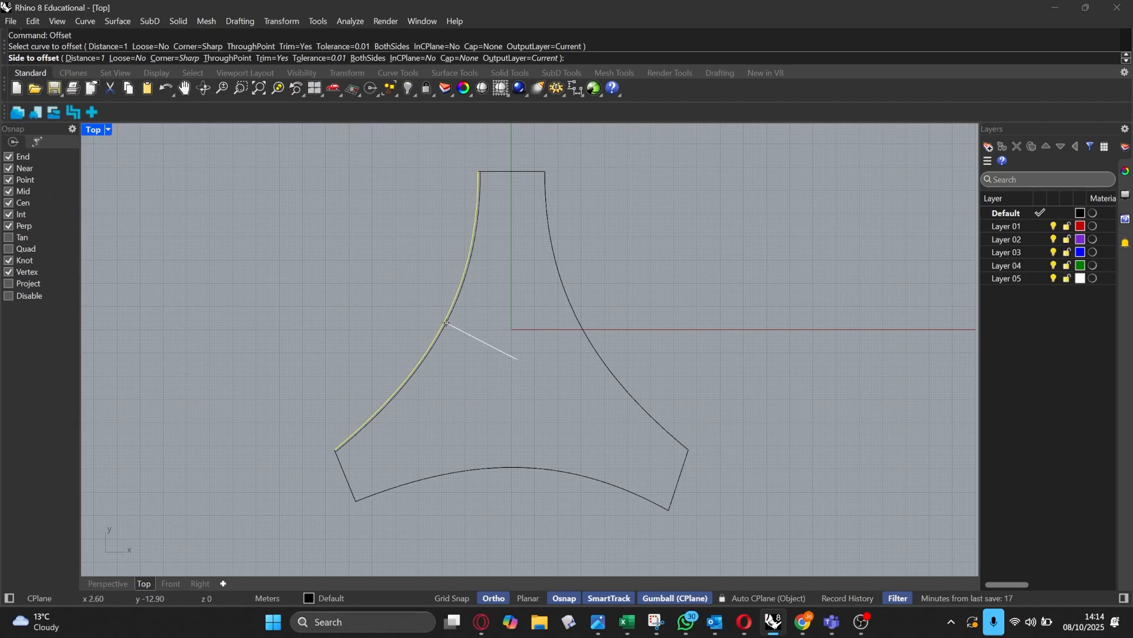
pyautogui.write('20')
pyautogui.press('BackSpace')
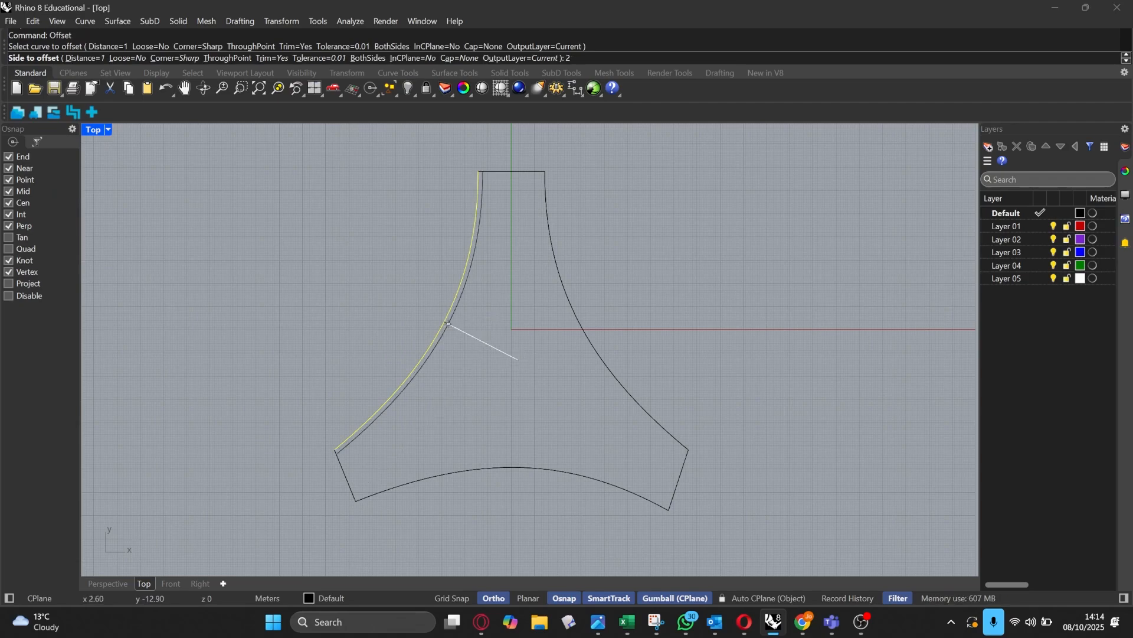
pyautogui.write('12')
pyautogui.press('BackSpace')
pyautogui.press('BackSpace')
pyautogui.press('BackSpace')
pyautogui.write('12')
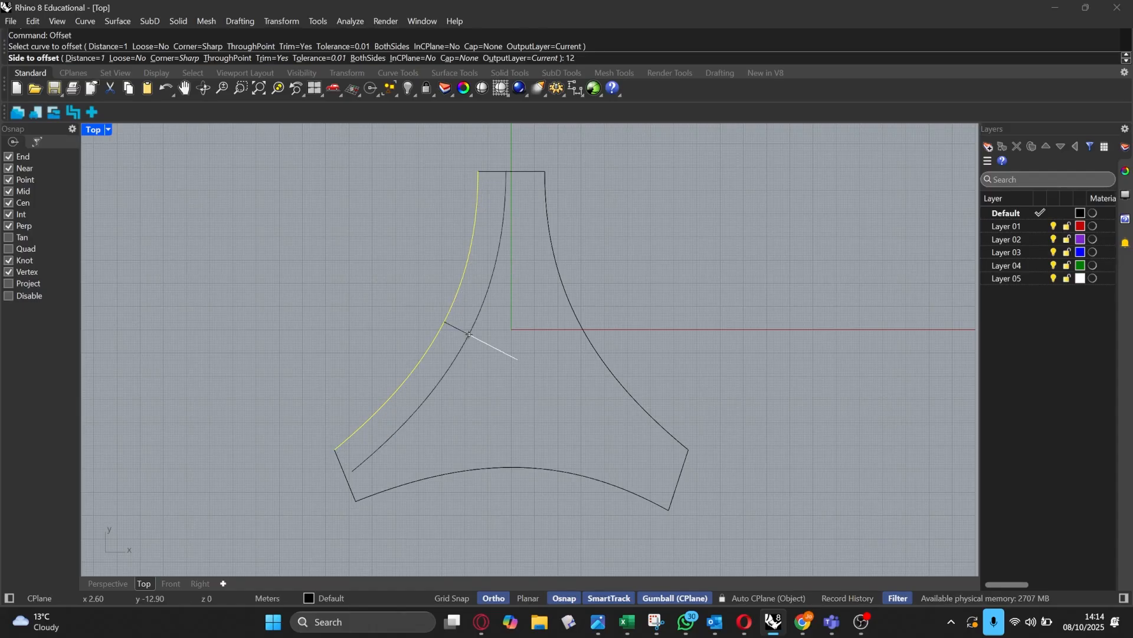
pyautogui.press('Return')
pyautogui.click(518, 358)
# Step: Offset the right and lower long curves of the outline inward by the same 12 m
pyautogui.press('Return')
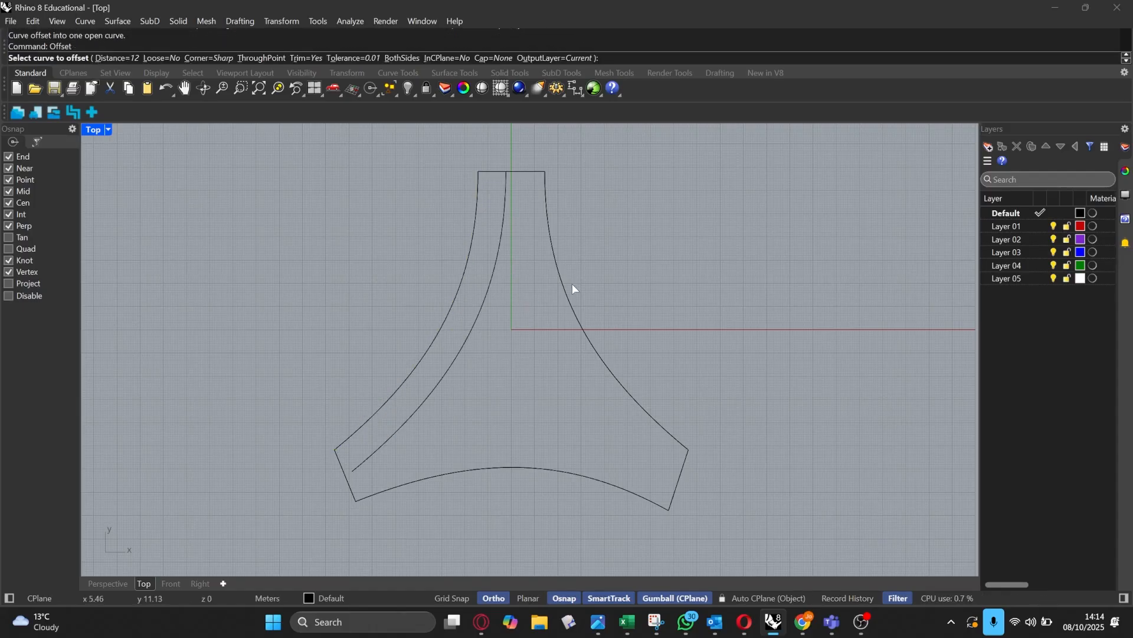
pyautogui.click(560, 302)
pyautogui.click(539, 358)
pyautogui.press('Return')
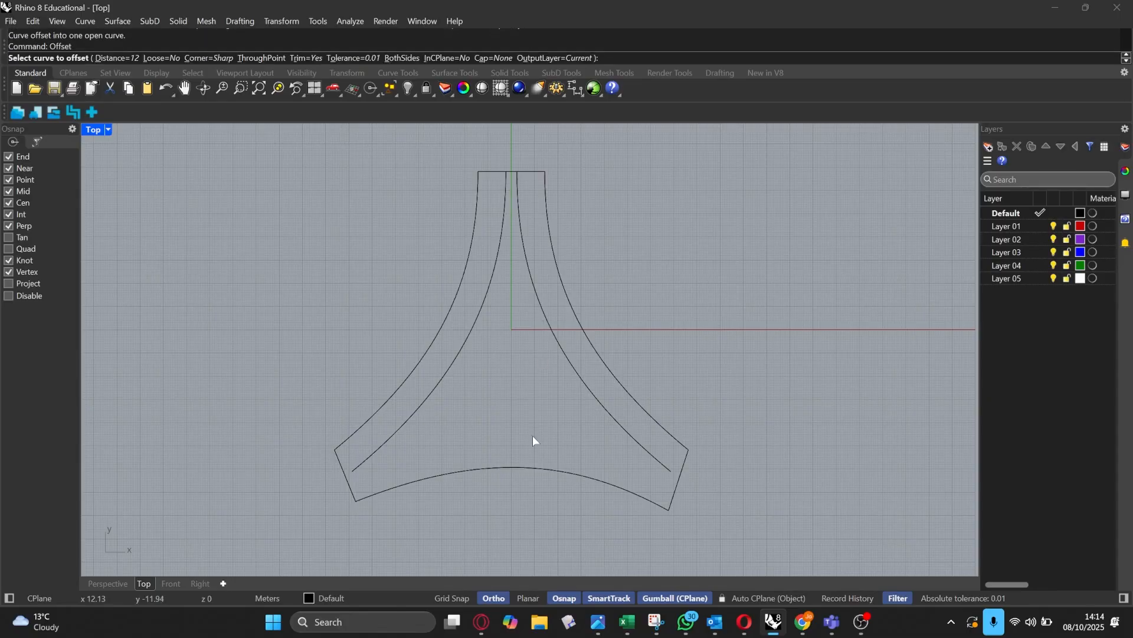
pyautogui.click(525, 467)
pyautogui.press('Escape')
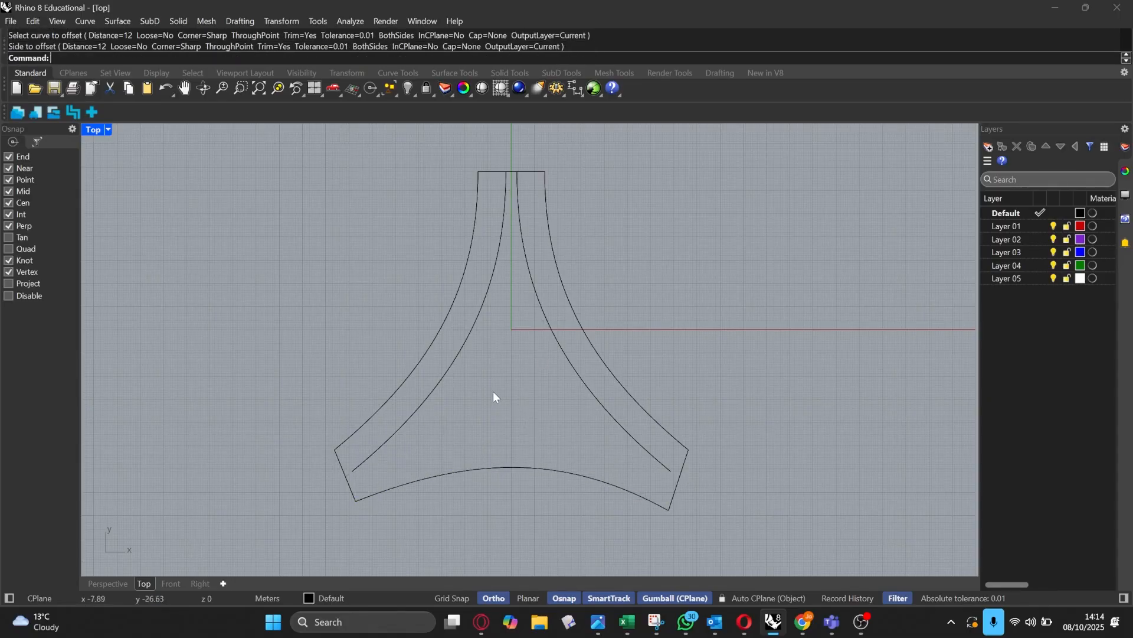
pyautogui.press('Return')
pyautogui.click(529, 466)
pyautogui.click(530, 417)
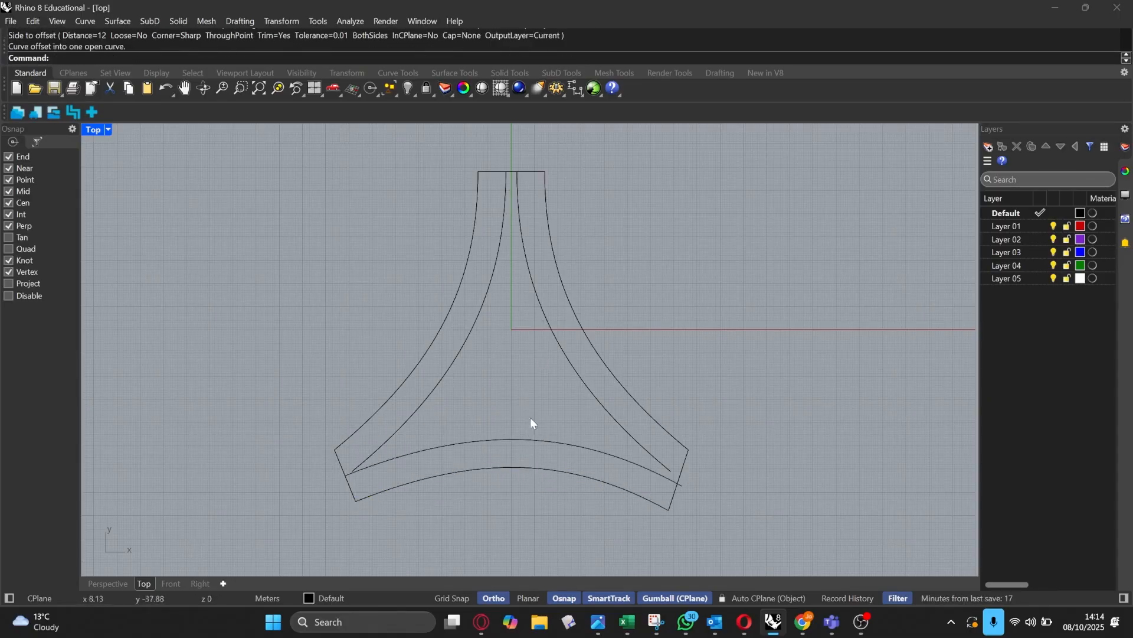
# Step: Loft a Normal-style surface between the right outer curve and its inner offset, without simplifying the curves
pyautogui.moveTo(616, 350)
pyautogui.mouseDown(button='right')
pyautogui.moveTo(592, 324)
pyautogui.moveTo(602, 293)
pyautogui.mouseUp(button='right')
pyautogui.scroll(-2, 568, 348)
pyautogui.moveTo(570, 351); pyautogui.dragTo(592, 387, button='right')
pyautogui.scroll(2, 592, 387)
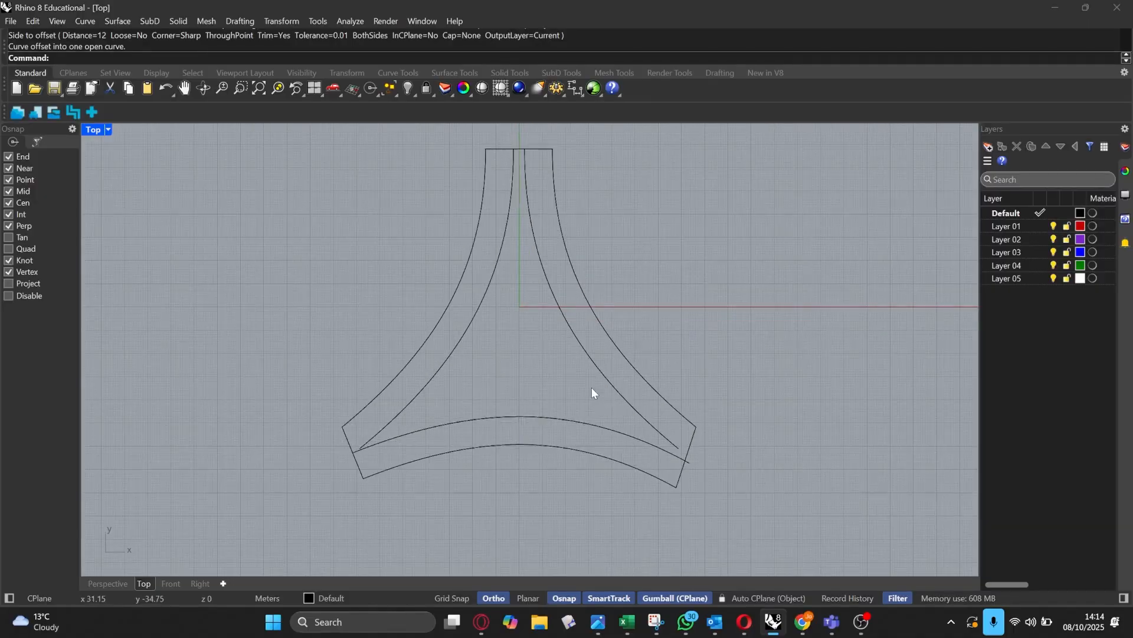
pyautogui.scroll(-2, 520, 408)
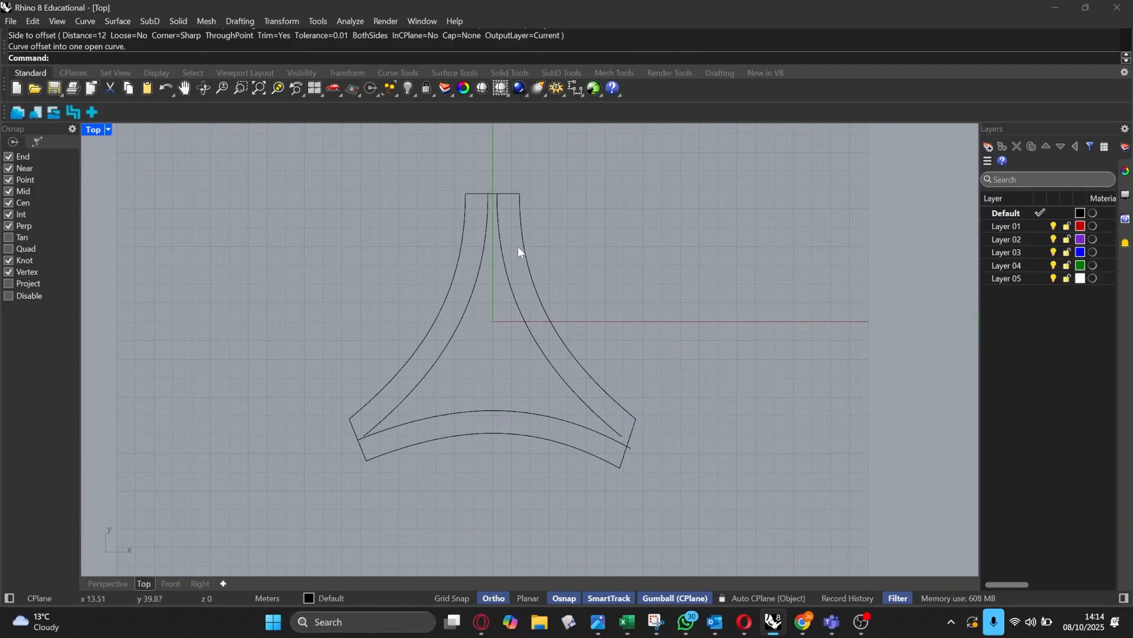
pyautogui.scroll(2, 558, 316)
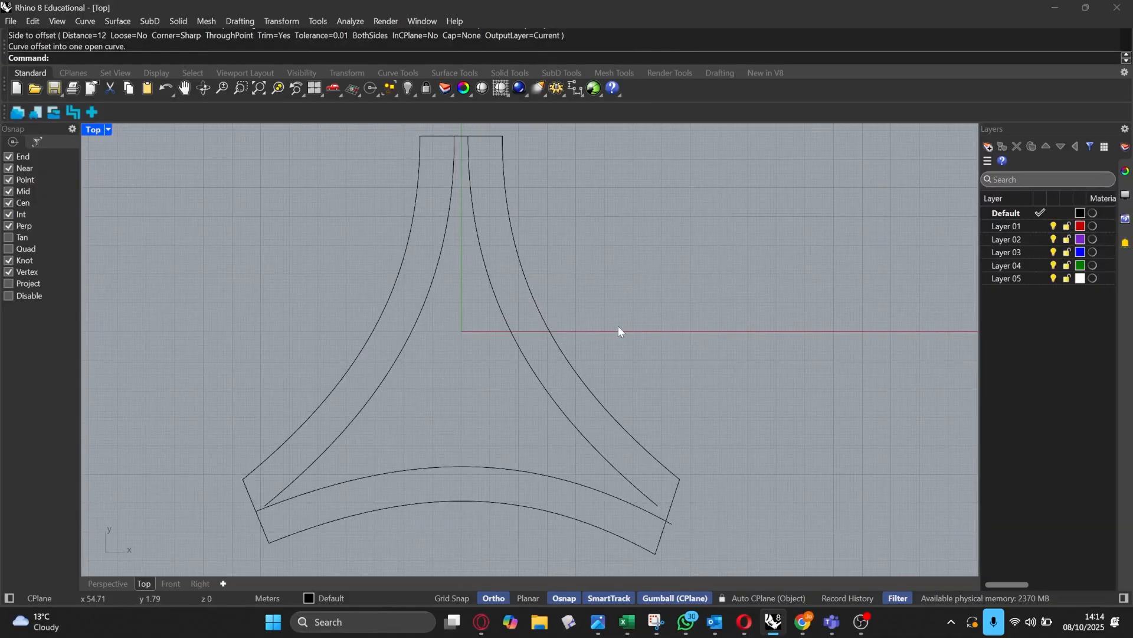
pyautogui.write('Loft')
pyautogui.press('Return')
pyautogui.click(505, 159)
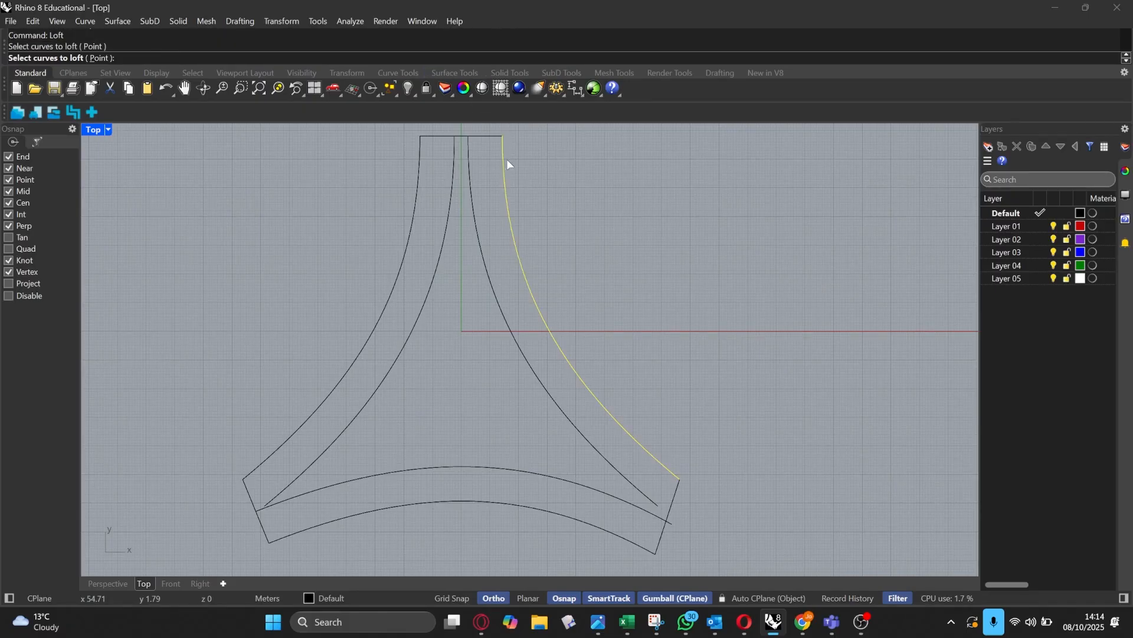
pyautogui.click(471, 169)
pyautogui.press('Return')
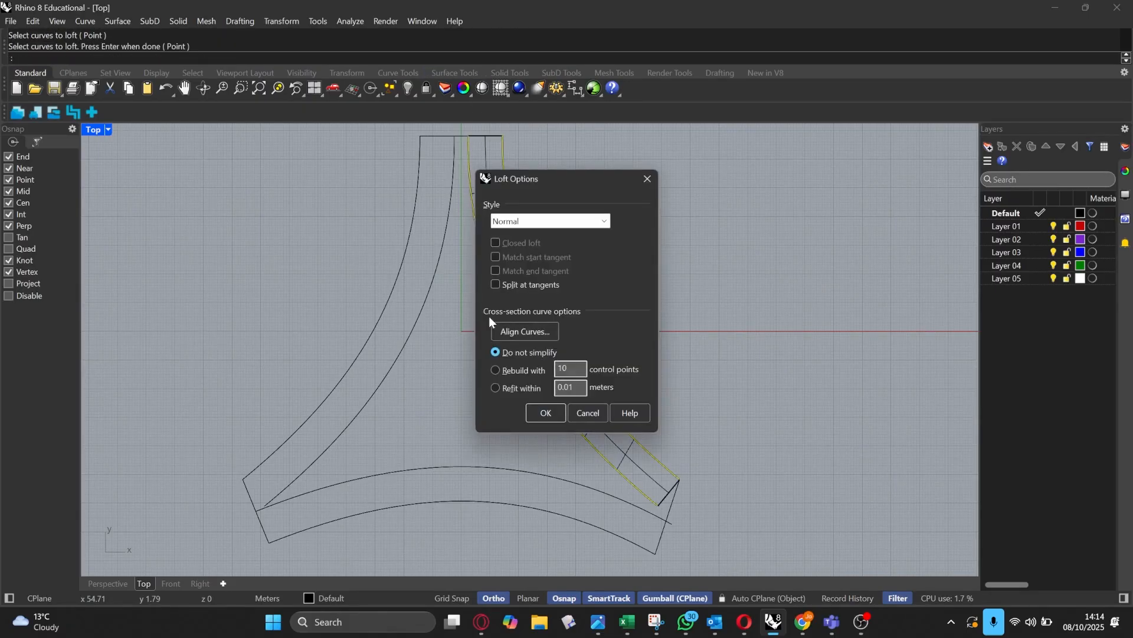
pyautogui.click(535, 413)
# Step: Loft a surface between the left outer curve and its inner offset with the same options
pyautogui.press('Return')
pyautogui.click(418, 171)
pyautogui.click(452, 184)
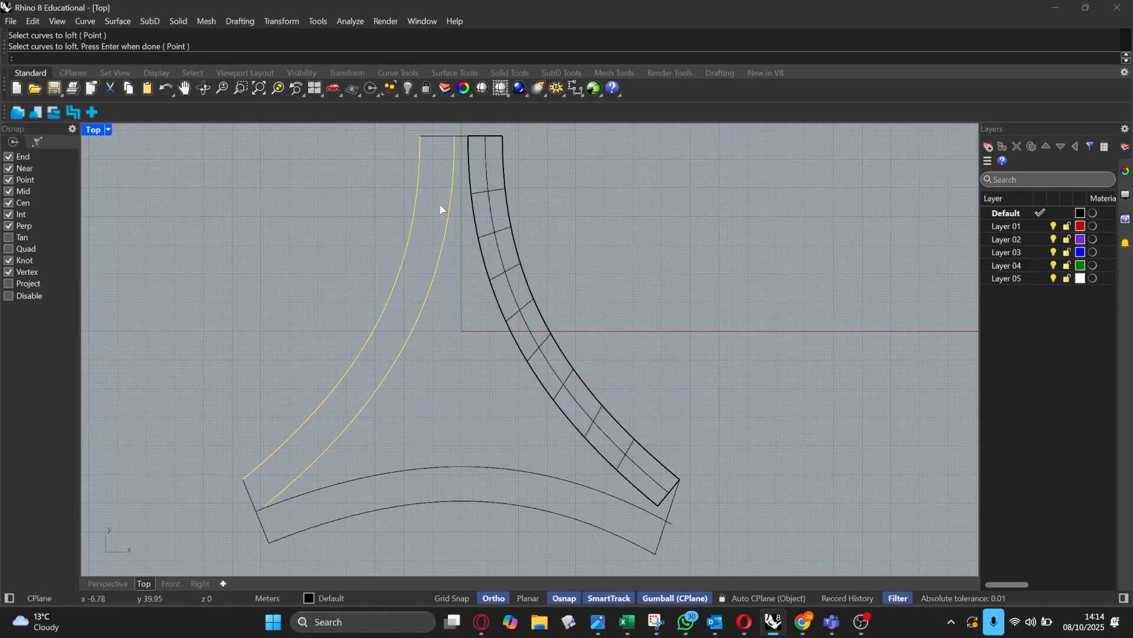
pyautogui.press('Return')
pyautogui.click(538, 411)
# Step: Loft a surface between the lower outer curve and its inner offset with the same options
pyautogui.press('Return')
pyautogui.click(349, 515)
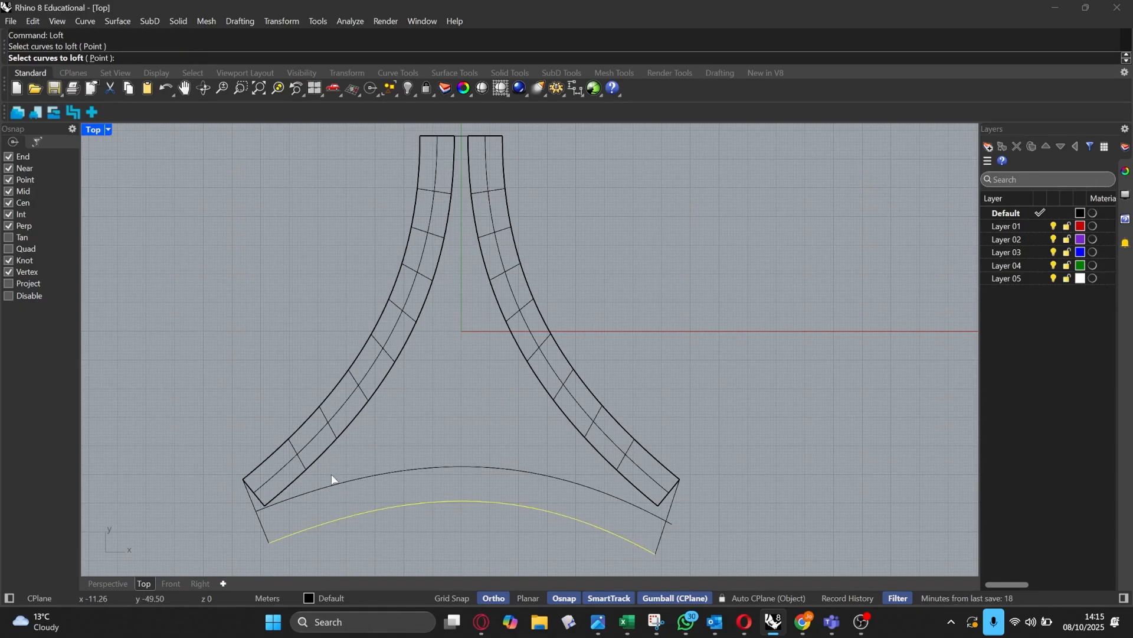
pyautogui.click(332, 478)
pyautogui.press('Return')
pyautogui.press('Return')
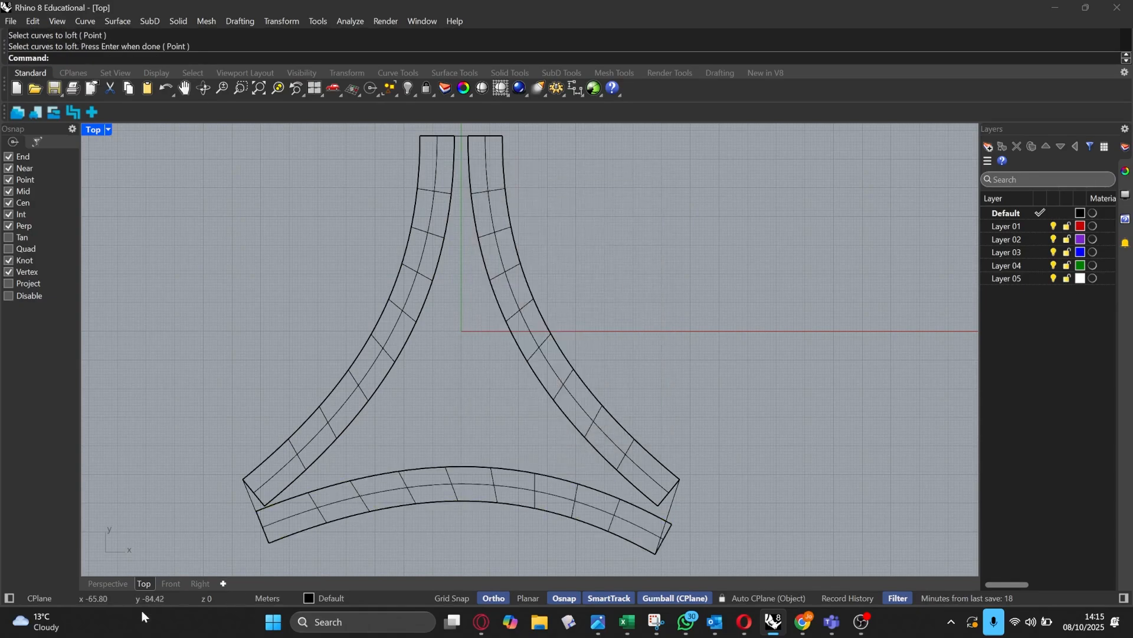
# Step: Examine the three lofted strips and their inner edge curves in the perspective view
pyautogui.click(114, 587)
pyautogui.moveTo(329, 362); pyautogui.dragTo(509, 293, button='right')
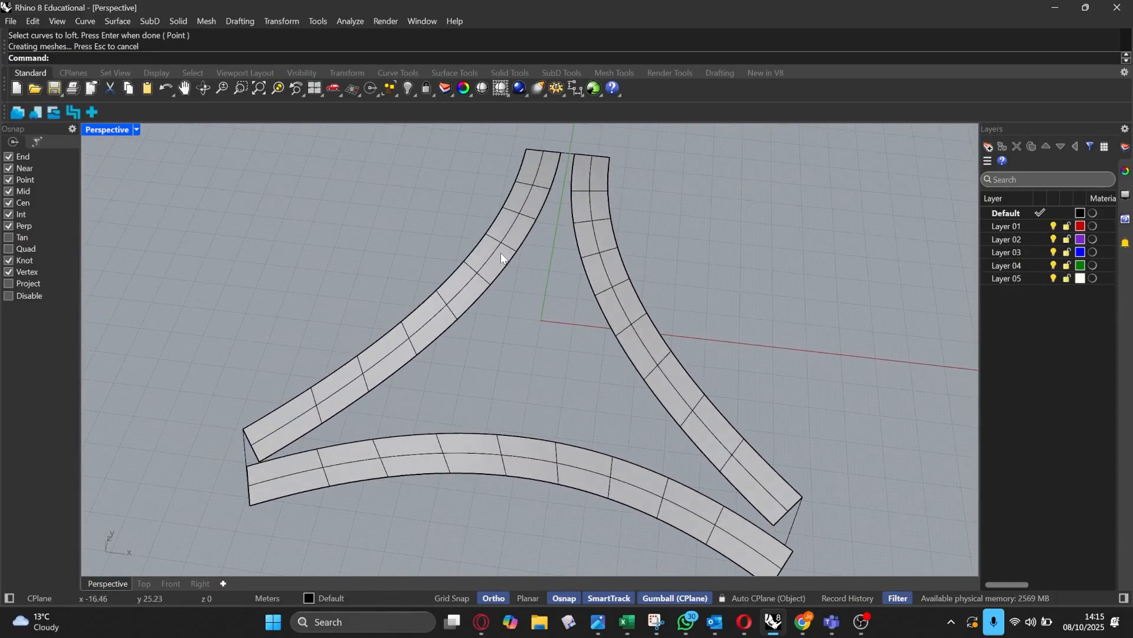
pyautogui.scroll(-3, 477, 251)
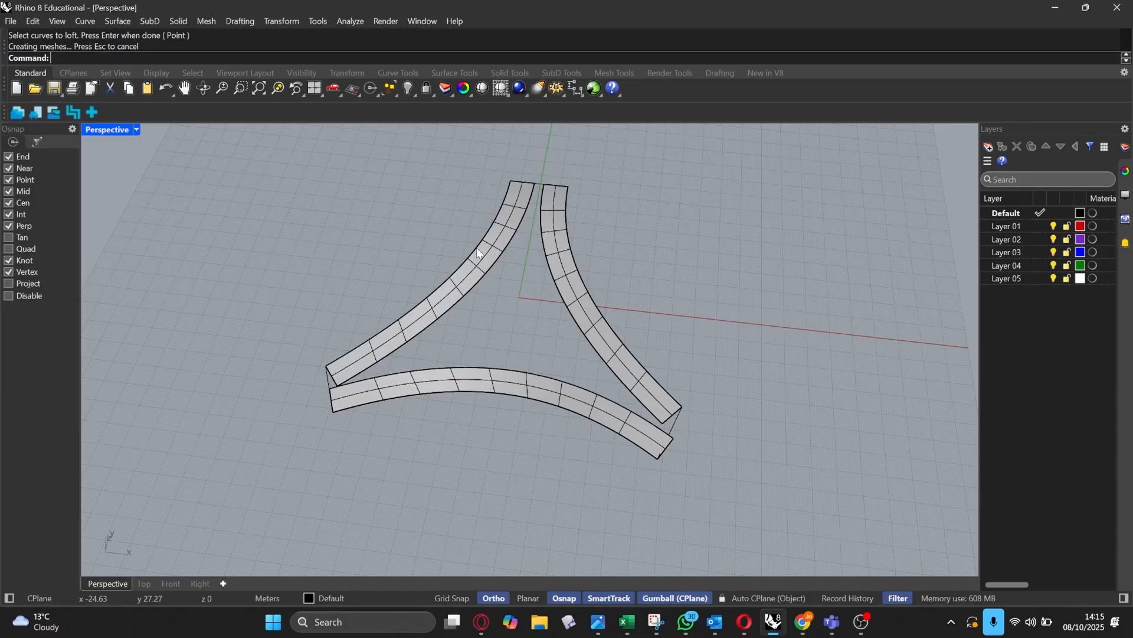
pyautogui.scroll(4, 523, 275)
pyautogui.moveTo(523, 274); pyautogui.dragTo(511, 328, button='right')
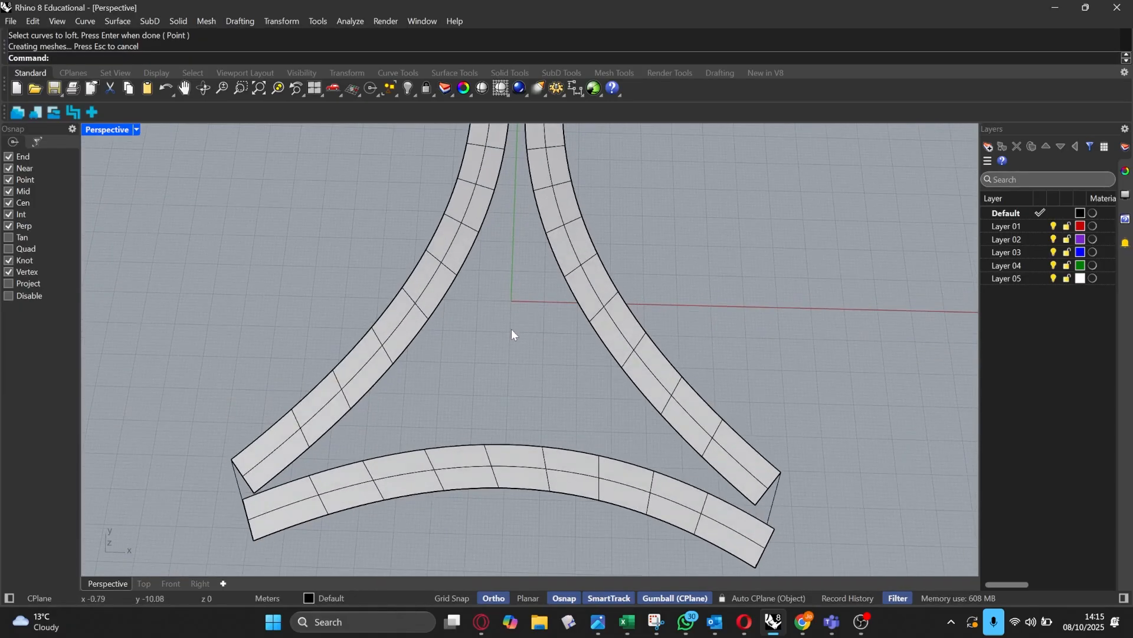
pyautogui.scroll(-4, 447, 323)
pyautogui.scroll(1, 440, 317)
pyautogui.click(436, 314)
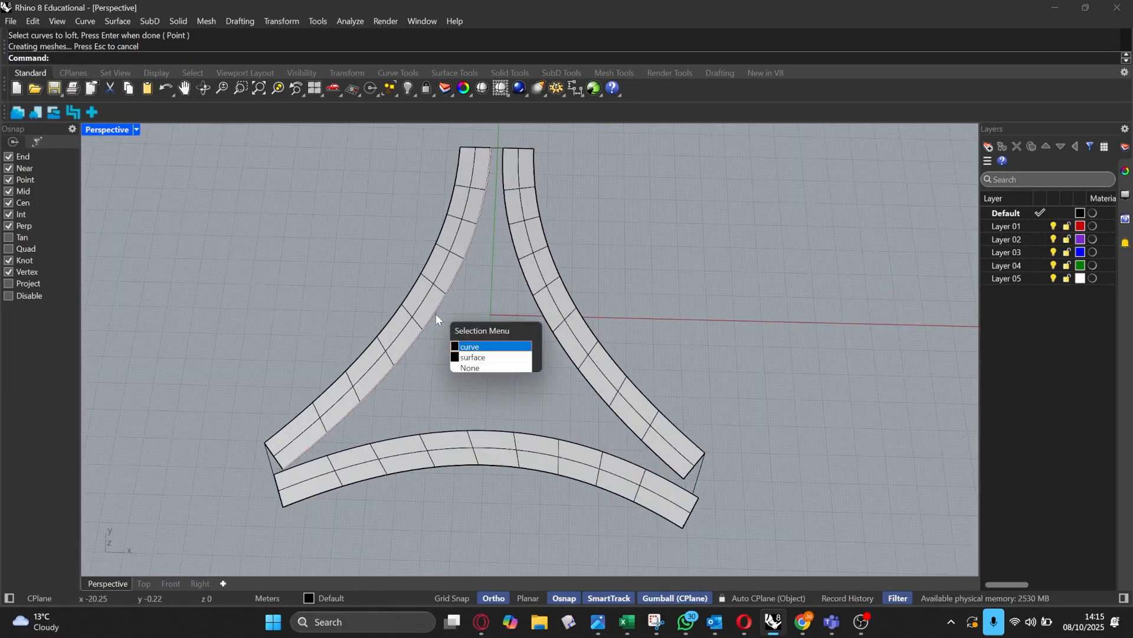
pyautogui.click(473, 346)
pyautogui.click(192, 243)
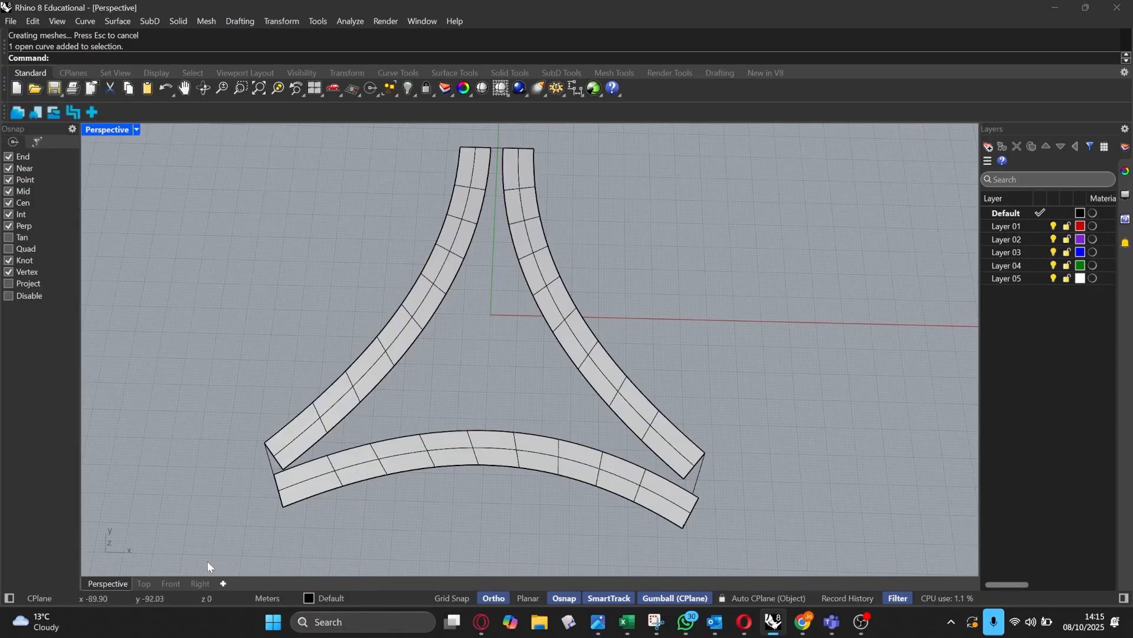
# Step: Draw a closed triangular polyline joining the midpoints of the three inner offset curves in the top view
pyautogui.click(85, 21)
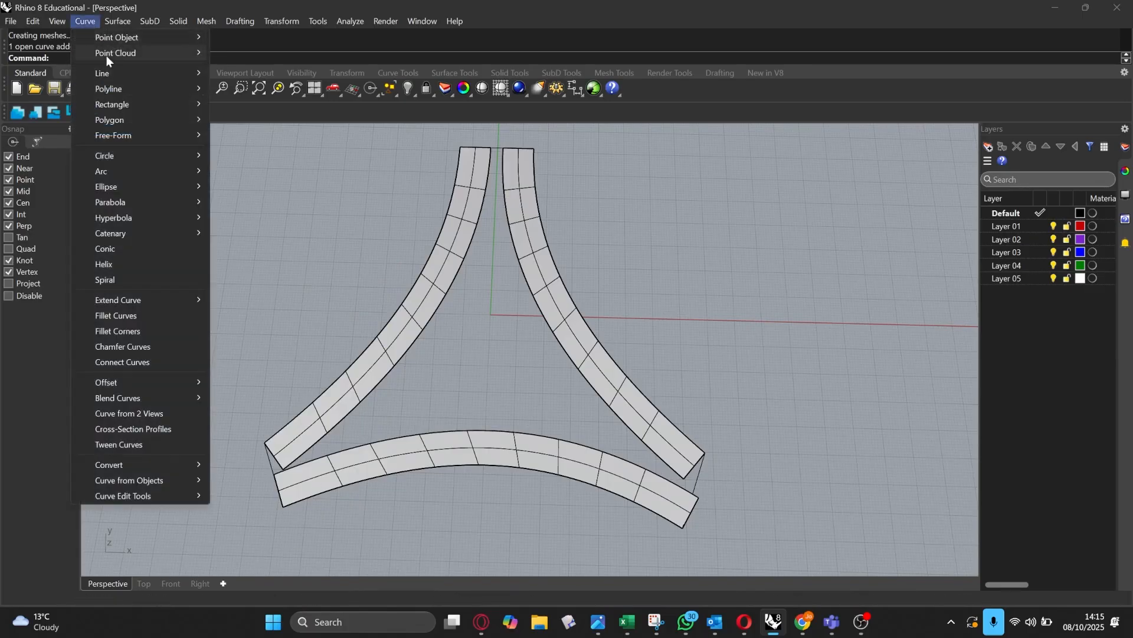
pyautogui.moveTo(115, 91)
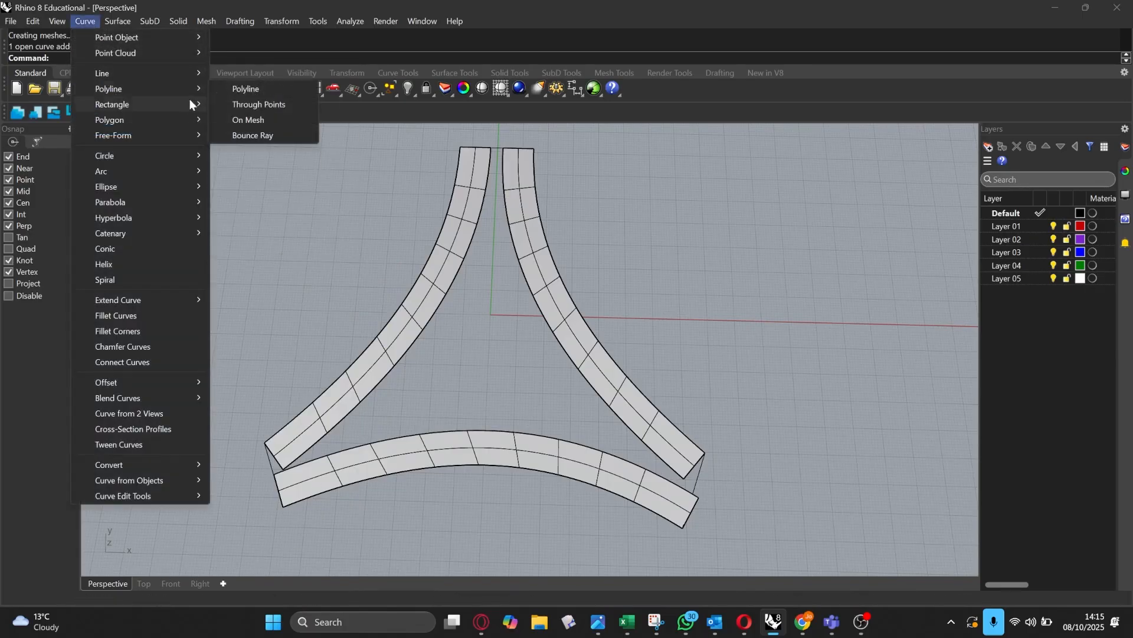
pyautogui.click(246, 89)
pyautogui.scroll(2, 341, 540)
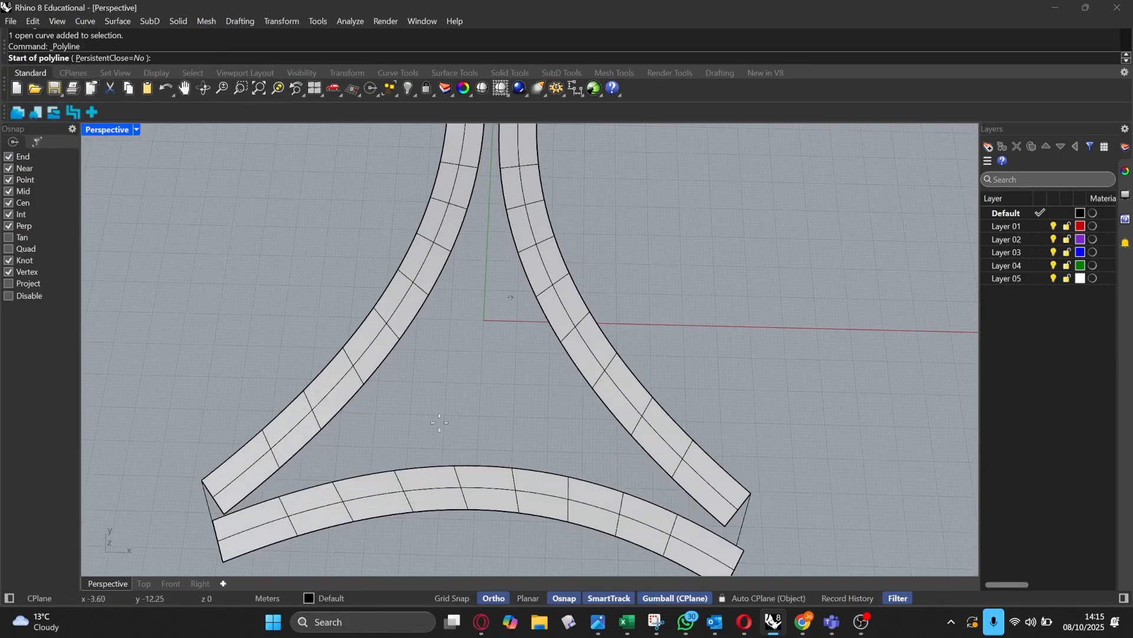
pyautogui.click(144, 582)
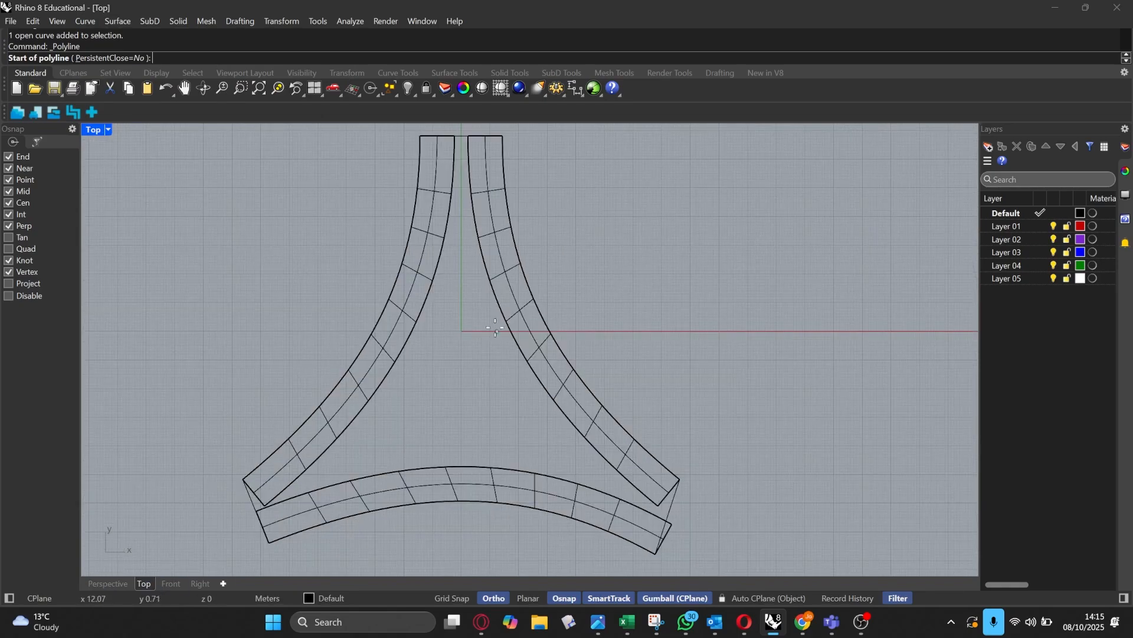
pyautogui.click(410, 341)
pyautogui.scroll(2, 440, 343)
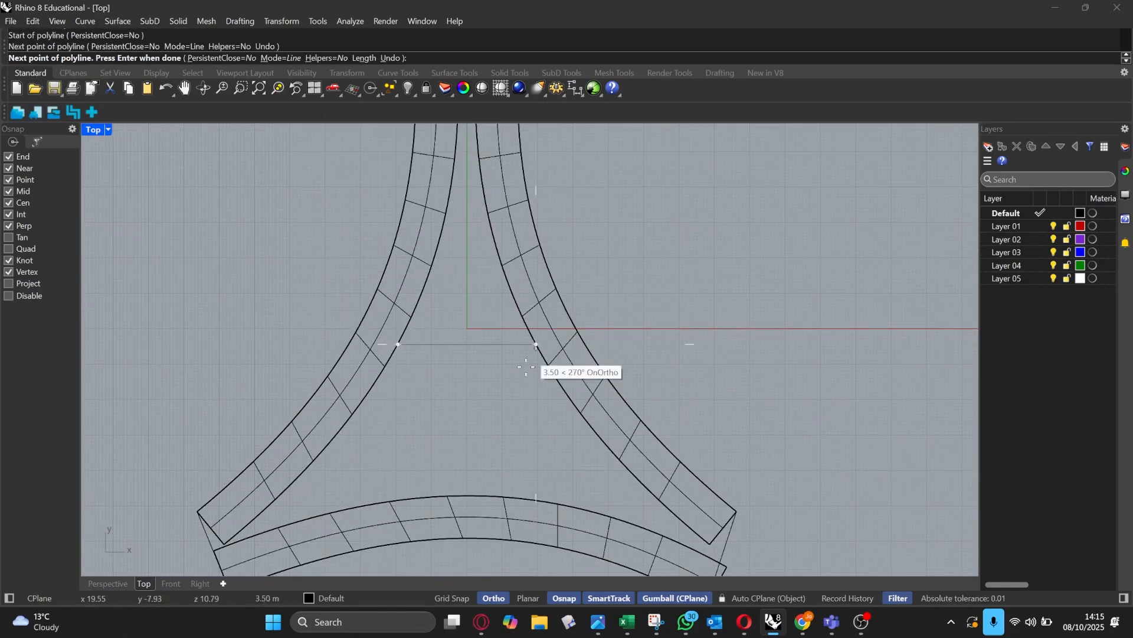
pyautogui.click(473, 495)
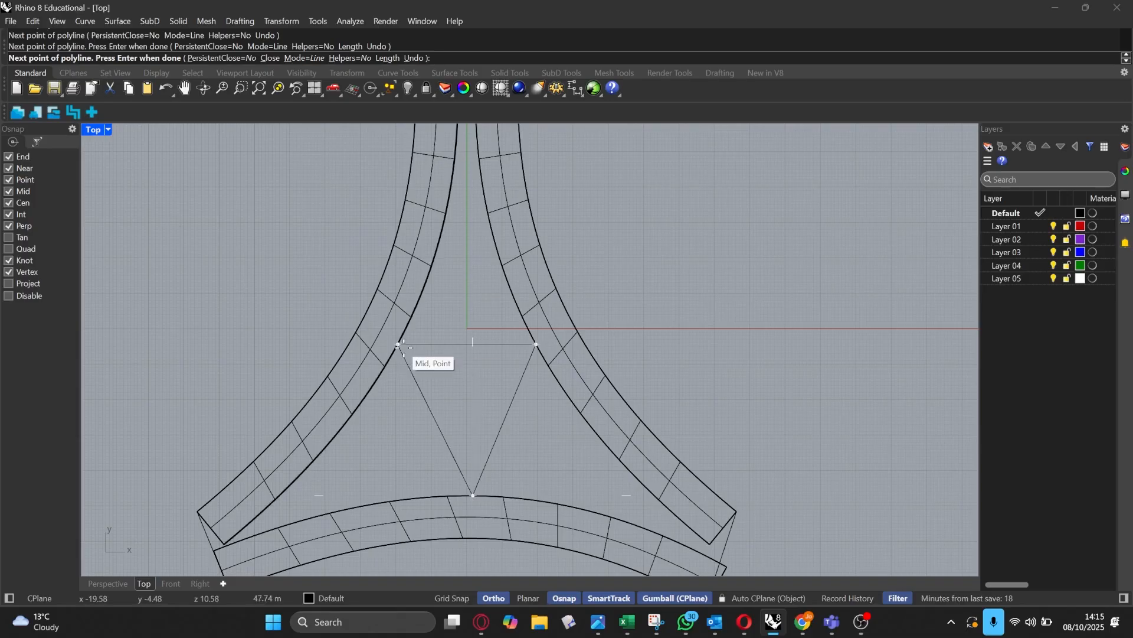
pyautogui.click(398, 345)
pyautogui.press('Return')
pyautogui.press('Escape')
pyautogui.click(381, 372)
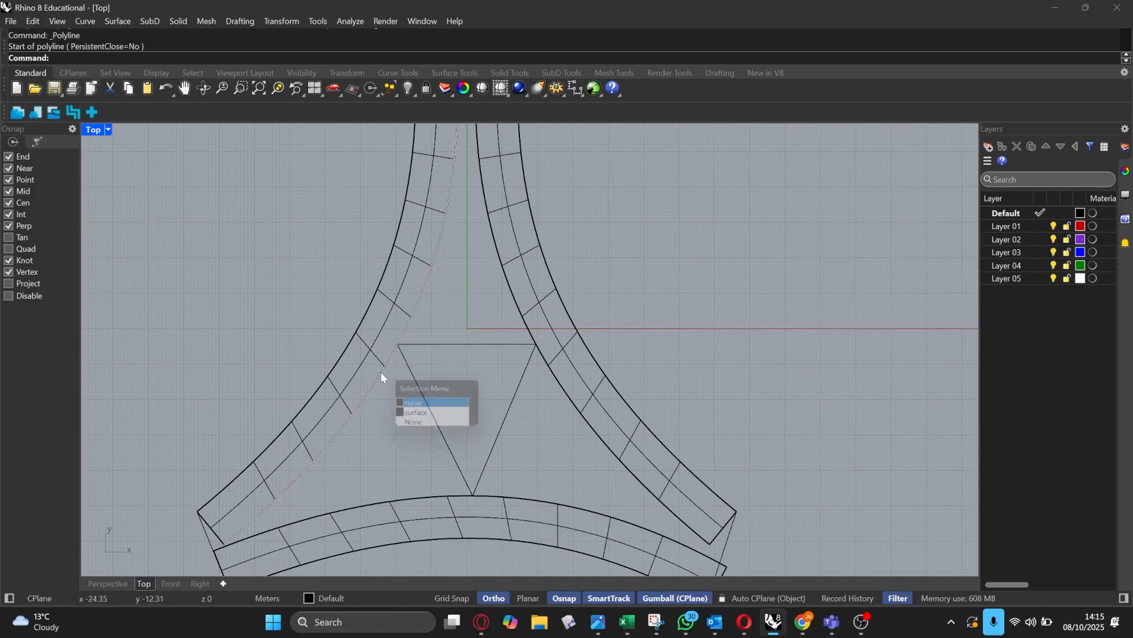
pyautogui.press('Escape')
pyautogui.click(406, 335)
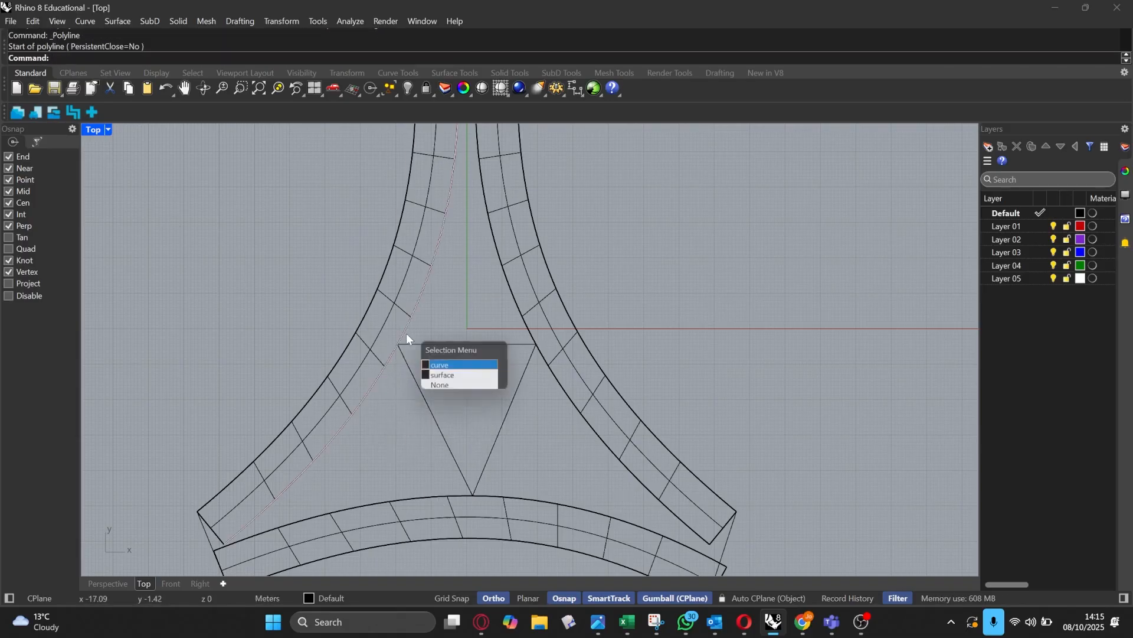
pyautogui.click(452, 368)
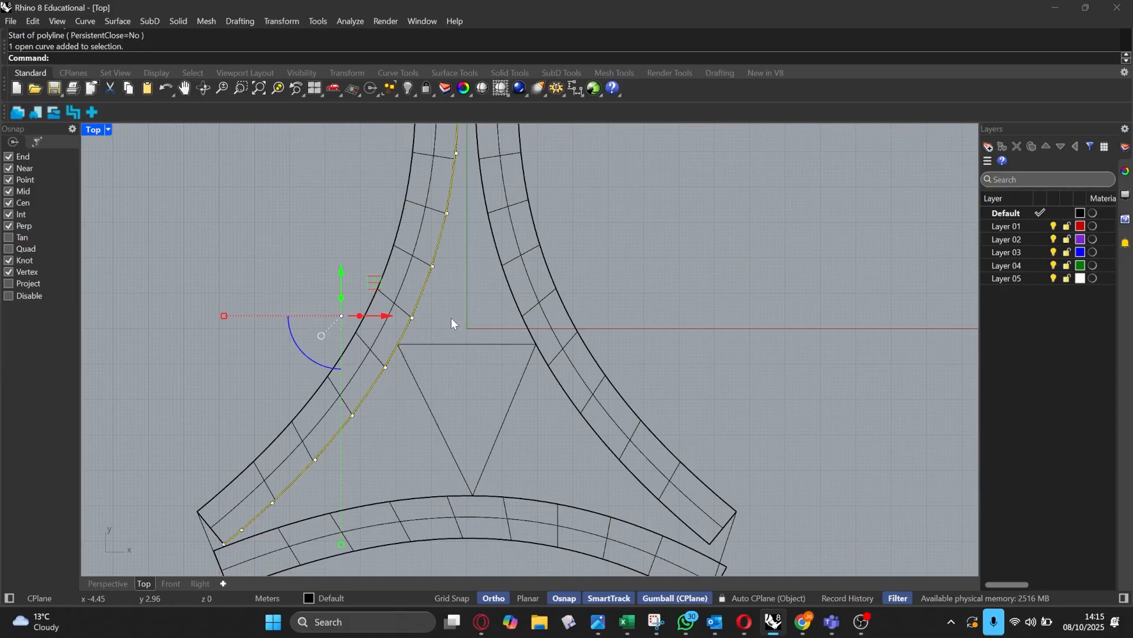
pyautogui.write('split')
pyautogui.press('Return')
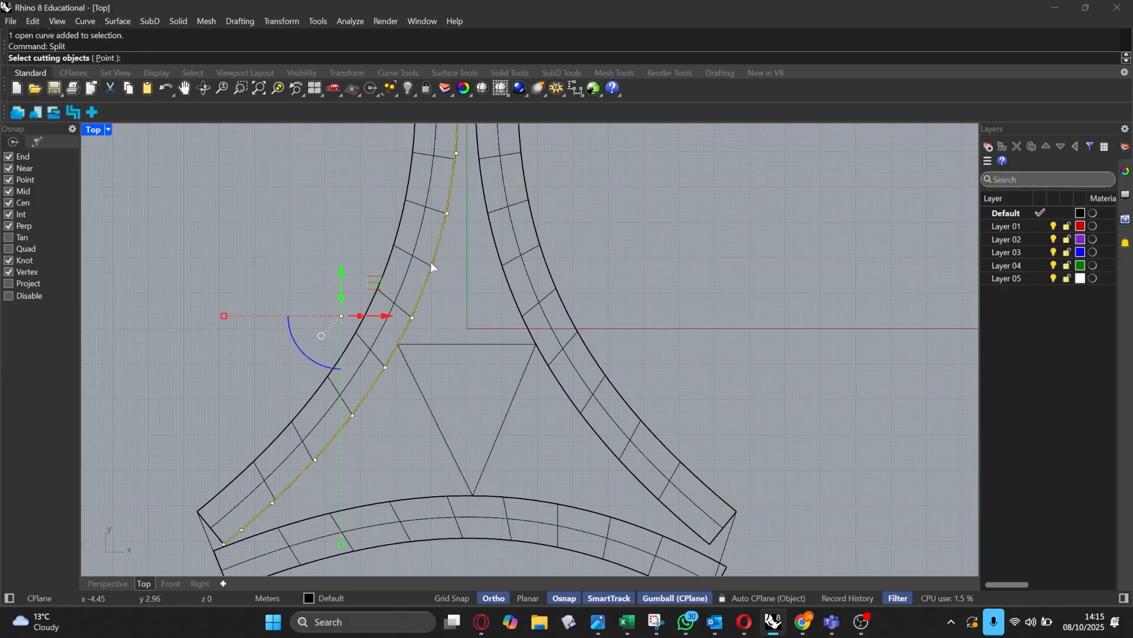
pyautogui.press('Escape')
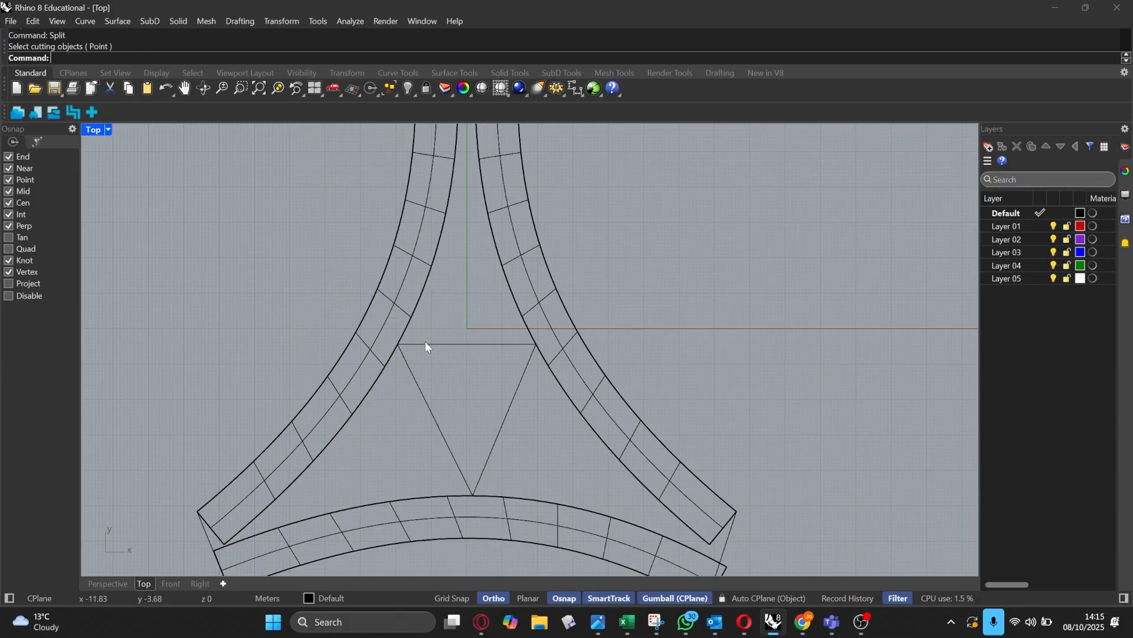
# Step: Try to split the triangle using the left inner offset curve as the cutting object
pyautogui.click(425, 344)
pyautogui.press('Return')
pyautogui.scroll(1, 420, 320)
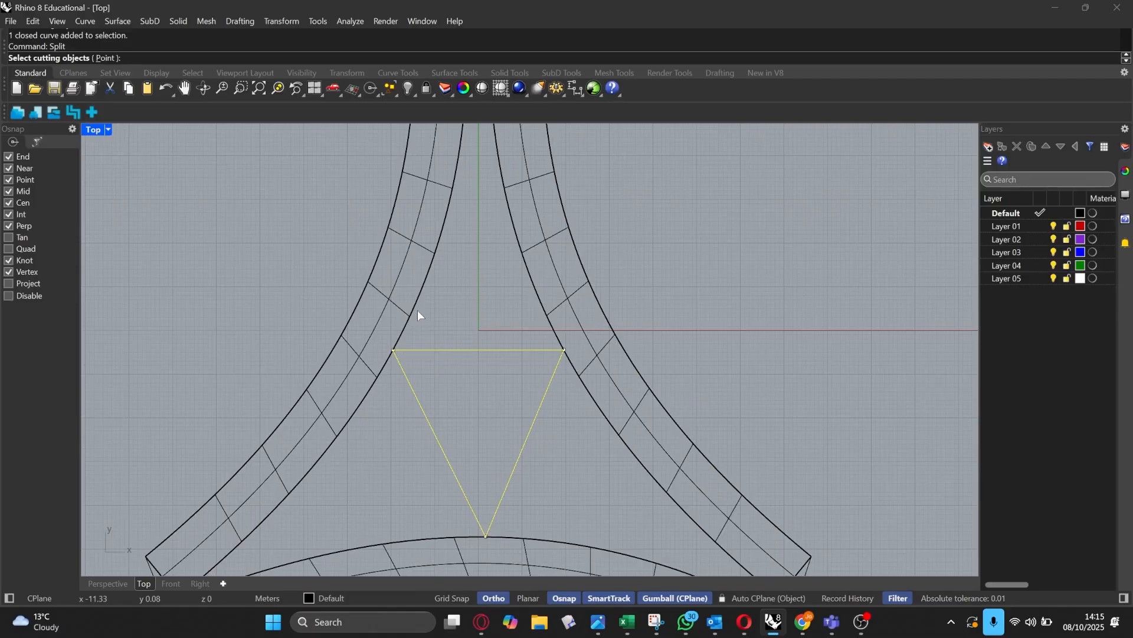
pyautogui.click(417, 311)
pyautogui.click(437, 339)
pyautogui.press('Return')
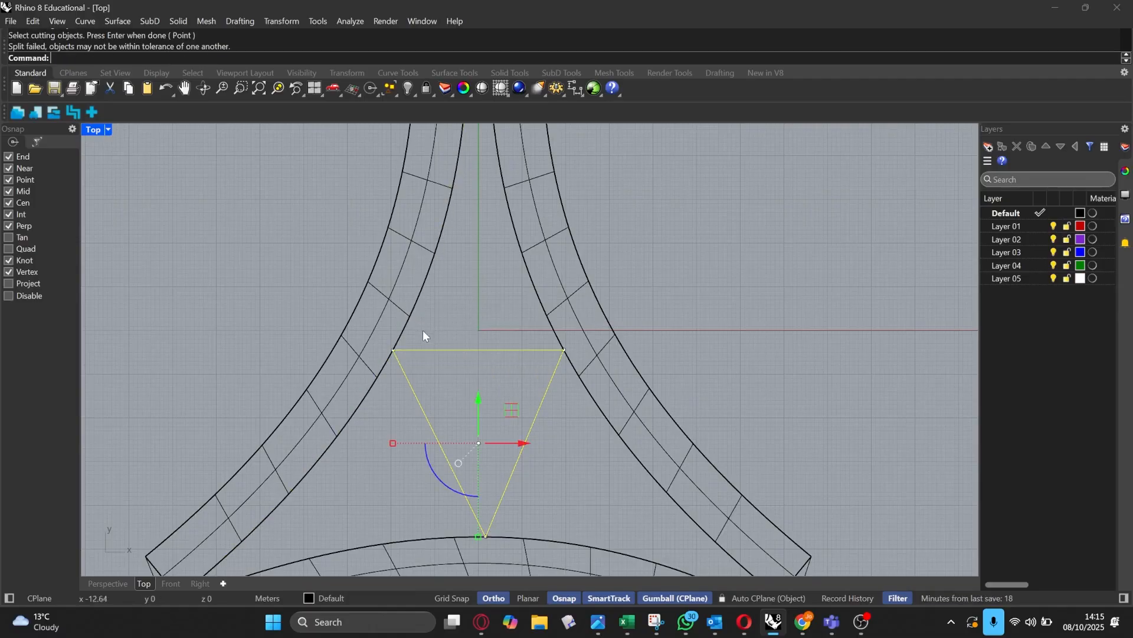
pyautogui.press('Escape')
# Step: Split the left inner offset curve at its midpoint, using the triangle as the cutting object
pyautogui.click(416, 308)
pyautogui.click(437, 338)
pyautogui.press('Return')
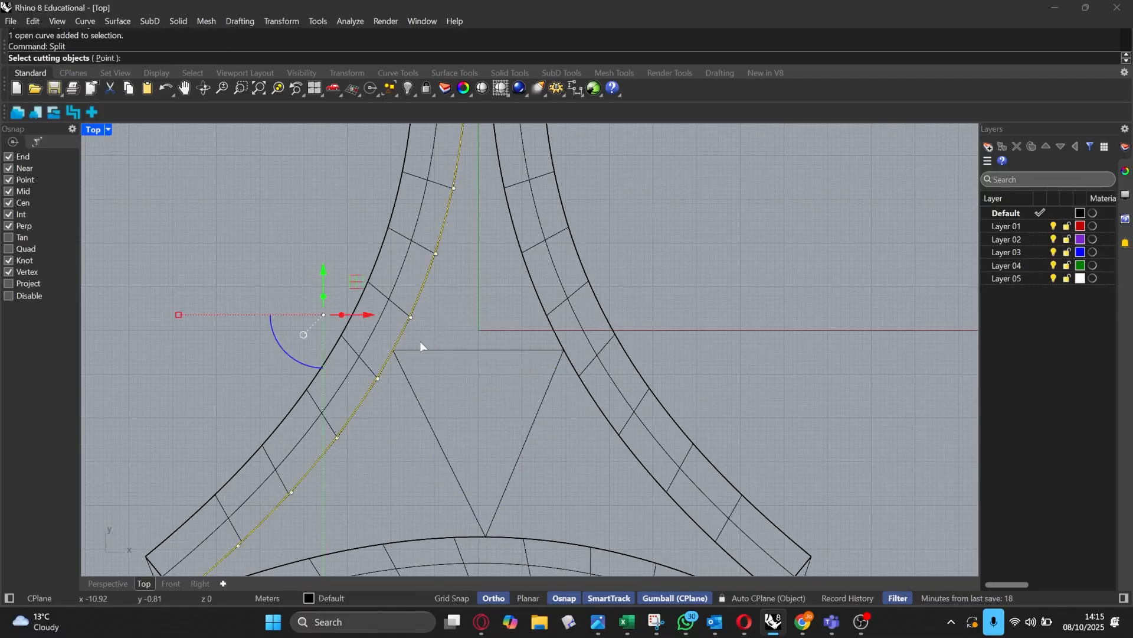
pyautogui.click(421, 341)
pyautogui.press('Return')
pyautogui.click(423, 319)
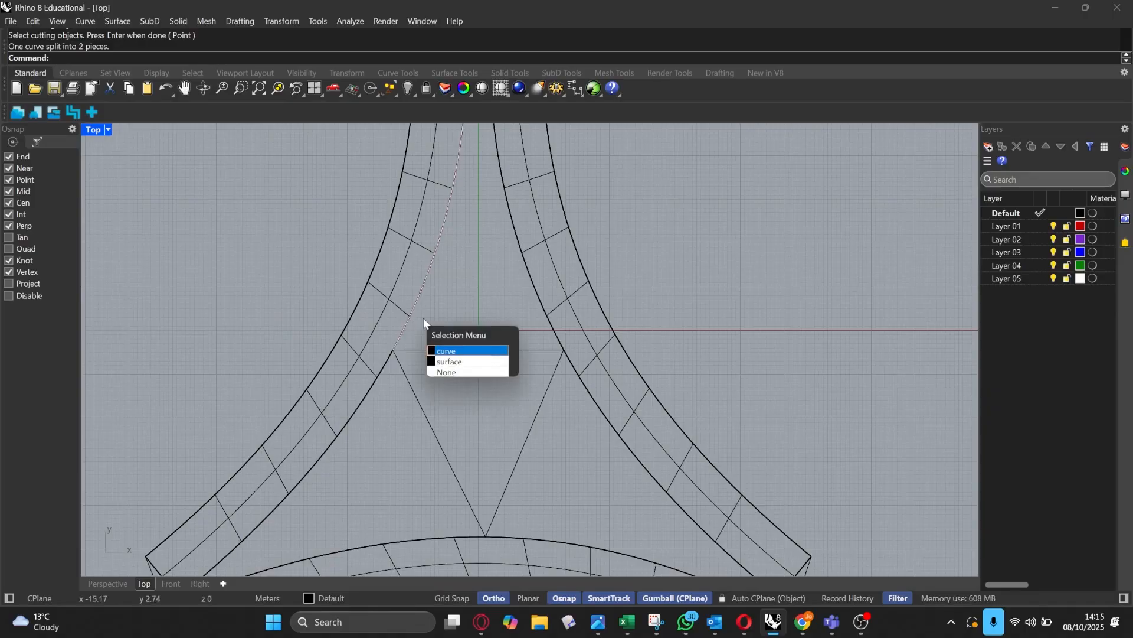
pyautogui.press('Escape')
# Step: Split the right inner offset curve at its midpoint with the same triangle as the cutting object
pyautogui.press('Return')
pyautogui.click(549, 322)
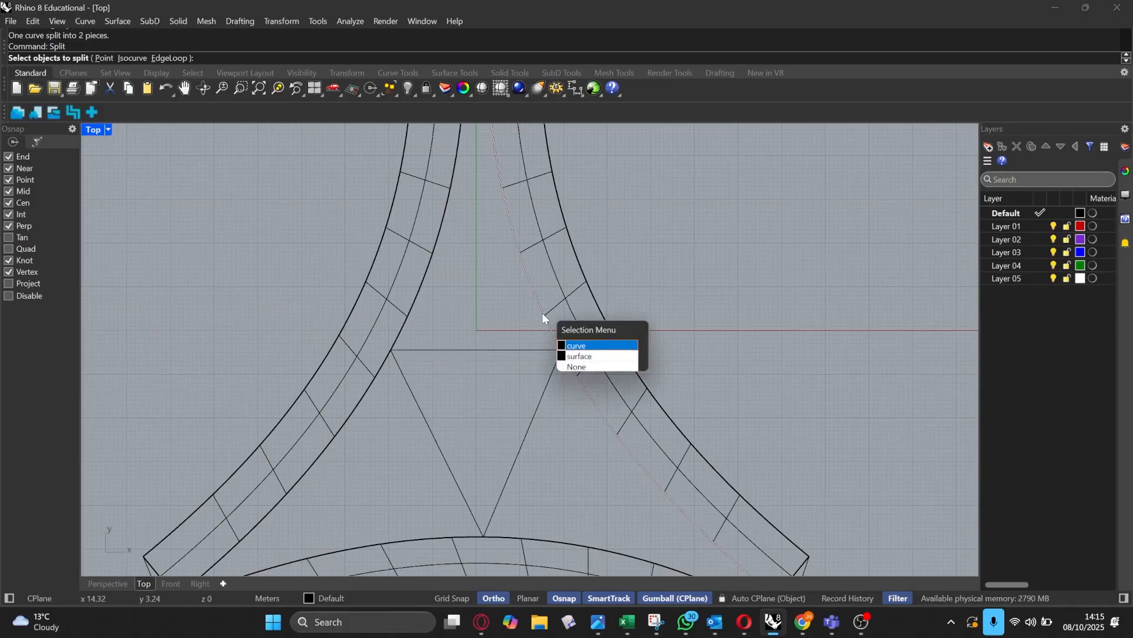
pyautogui.click(588, 347)
pyautogui.press('Return')
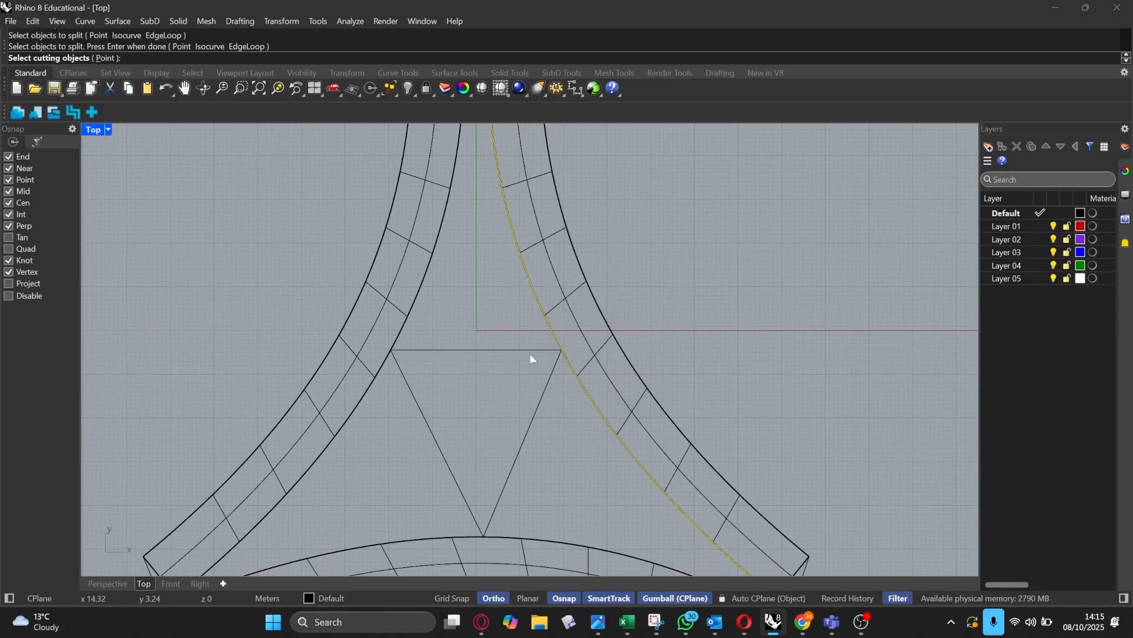
pyautogui.click(529, 351)
pyautogui.press('Return')
pyautogui.click(549, 323)
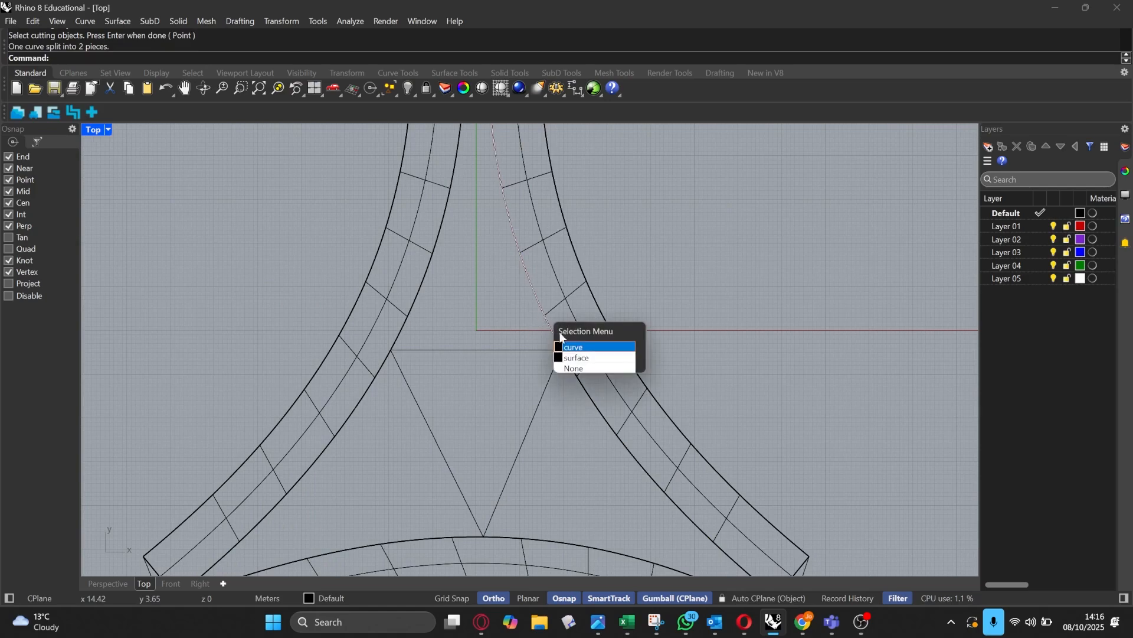
pyautogui.click(567, 348)
pyautogui.press('Escape')
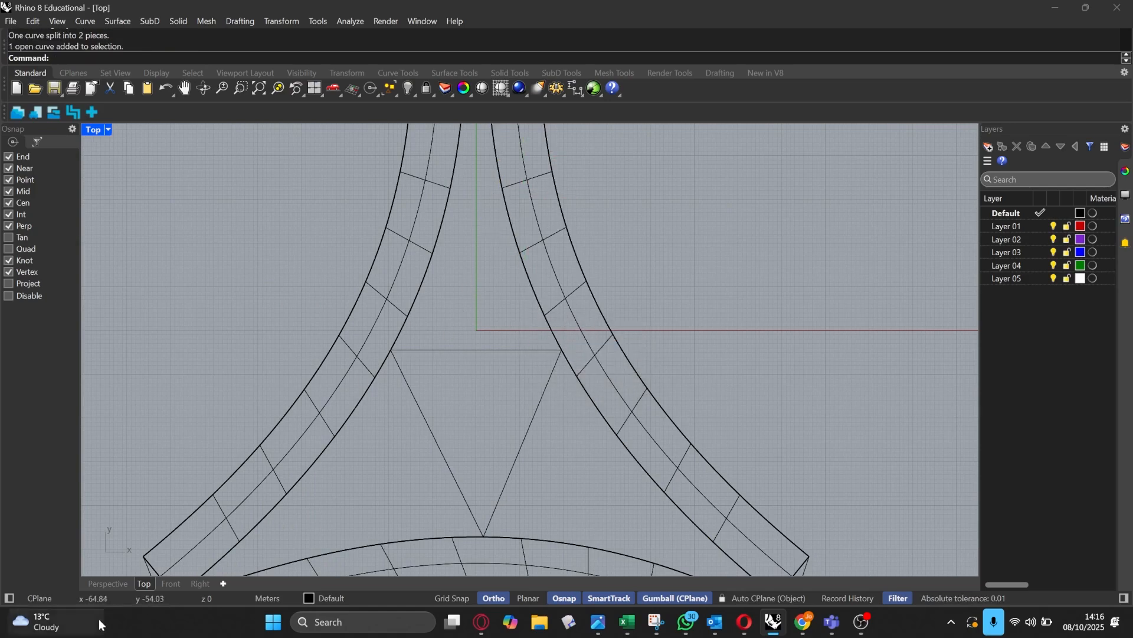
# Step: Loft a Normal-style surface between the upper halves of the left and right inner curves, without simplifying the curves
pyautogui.click(107, 582)
pyautogui.scroll(5, 579, 247)
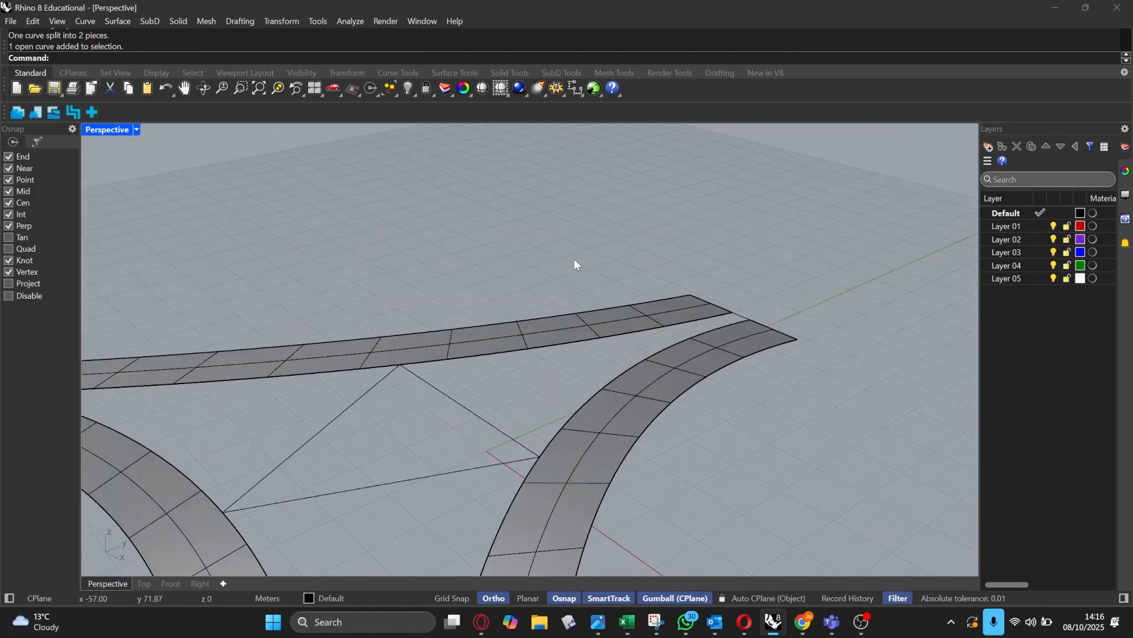
pyautogui.write('Loft')
pyautogui.press('Return')
pyautogui.click(568, 426)
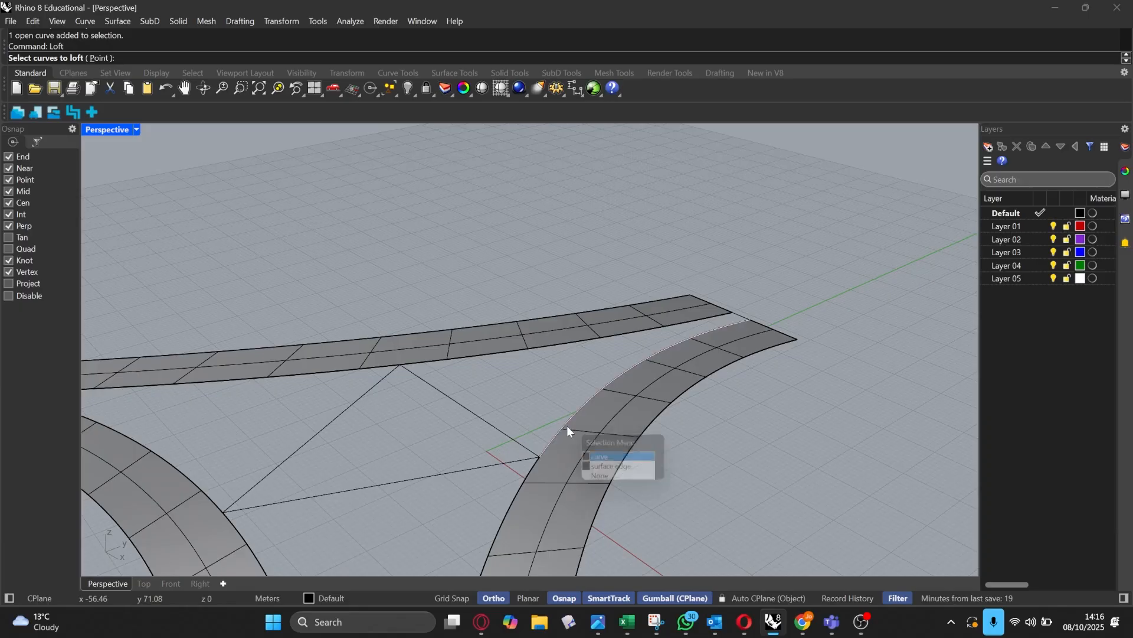
pyautogui.click(610, 457)
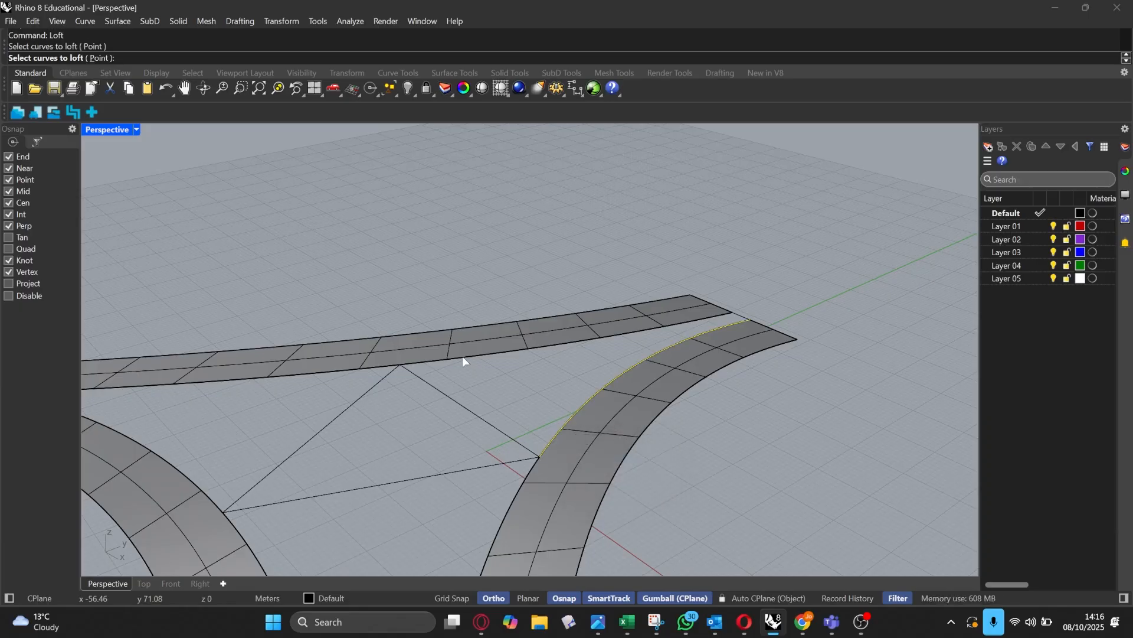
pyautogui.click(466, 361)
pyautogui.press('Return')
pyautogui.press('Return')
pyautogui.press('Return')
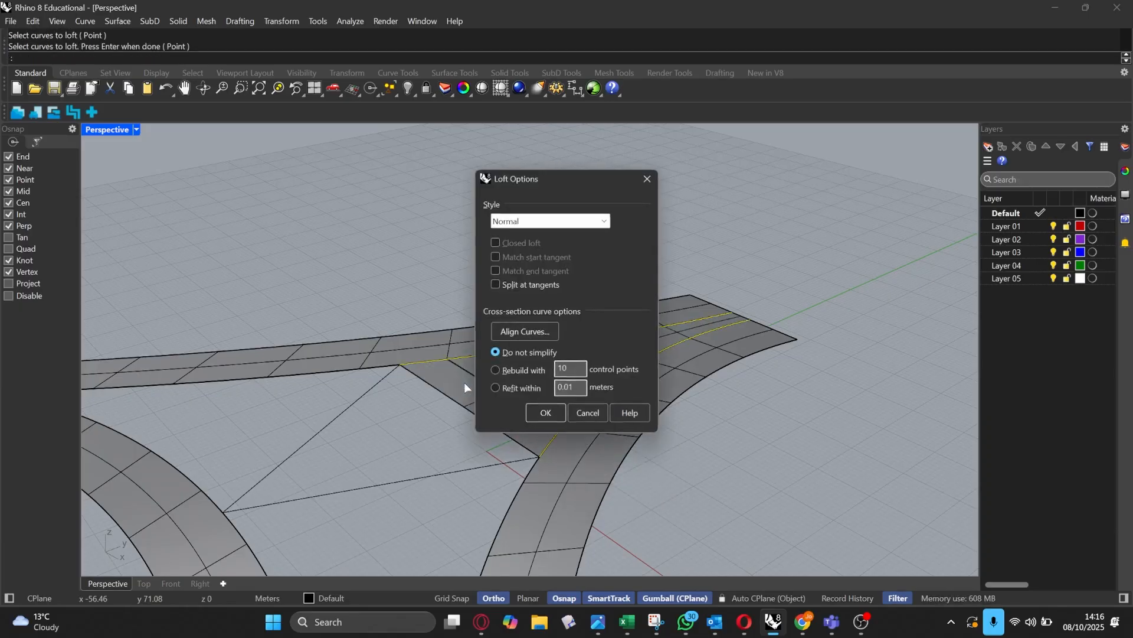
# Step: Split the lower inner offset curve at its midpoint, using the triangle as the cutting object
pyautogui.moveTo(462, 381); pyautogui.dragTo(442, 444, button='right')
pyautogui.scroll(-5, 479, 391)
pyautogui.scroll(4, 561, 427)
pyautogui.scroll(2, 504, 418)
pyautogui.click(443, 455)
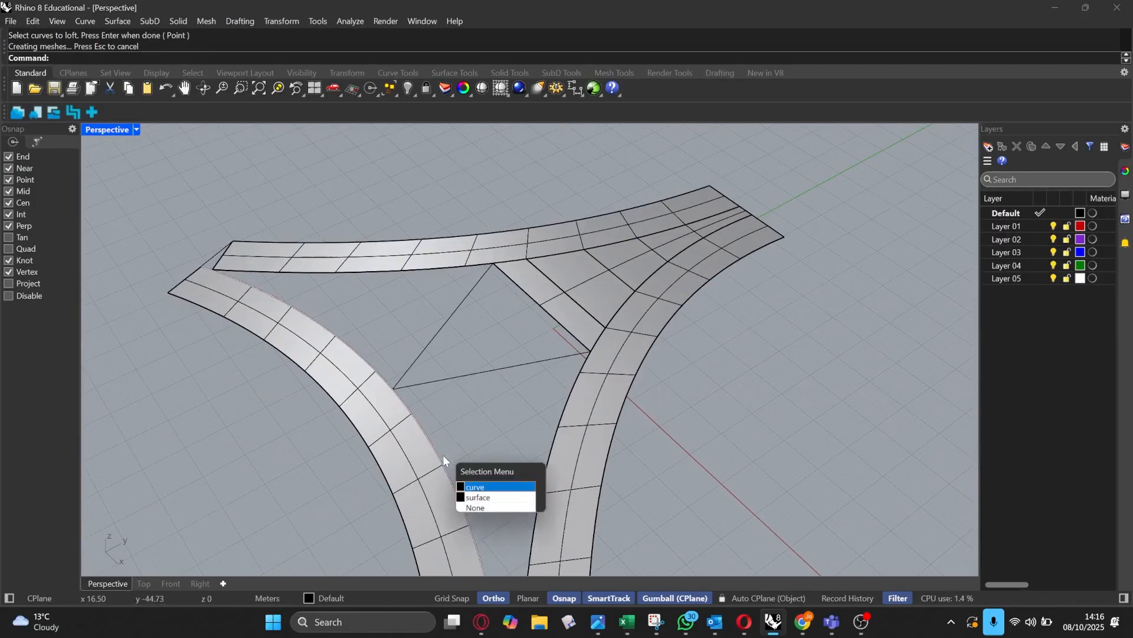
pyautogui.click(483, 487)
pyautogui.write('Split')
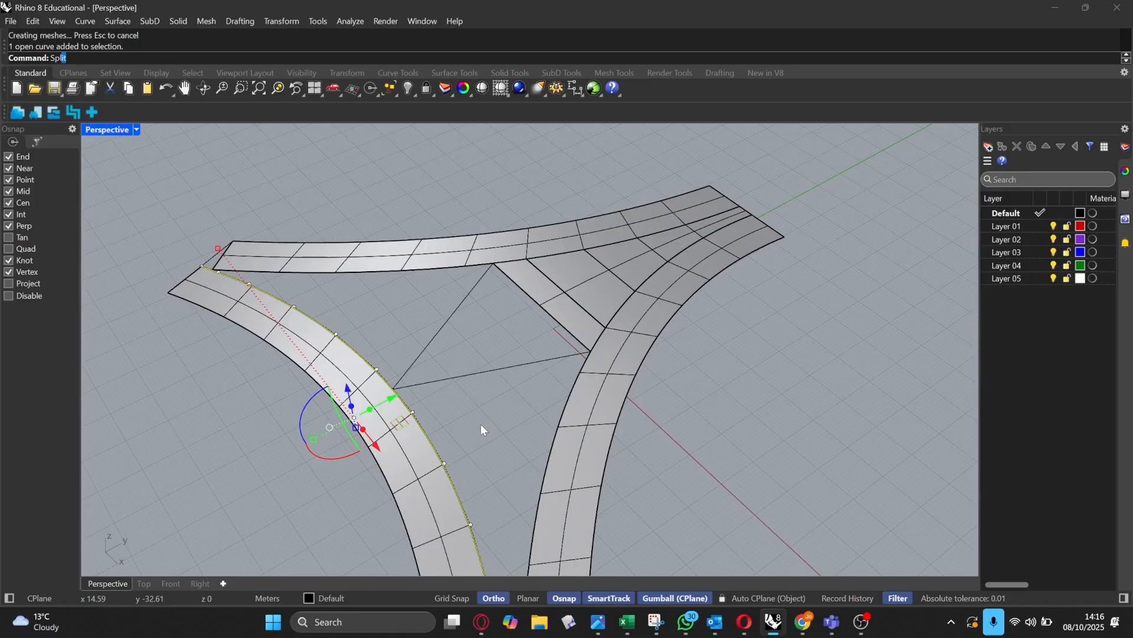
pyautogui.press('Return')
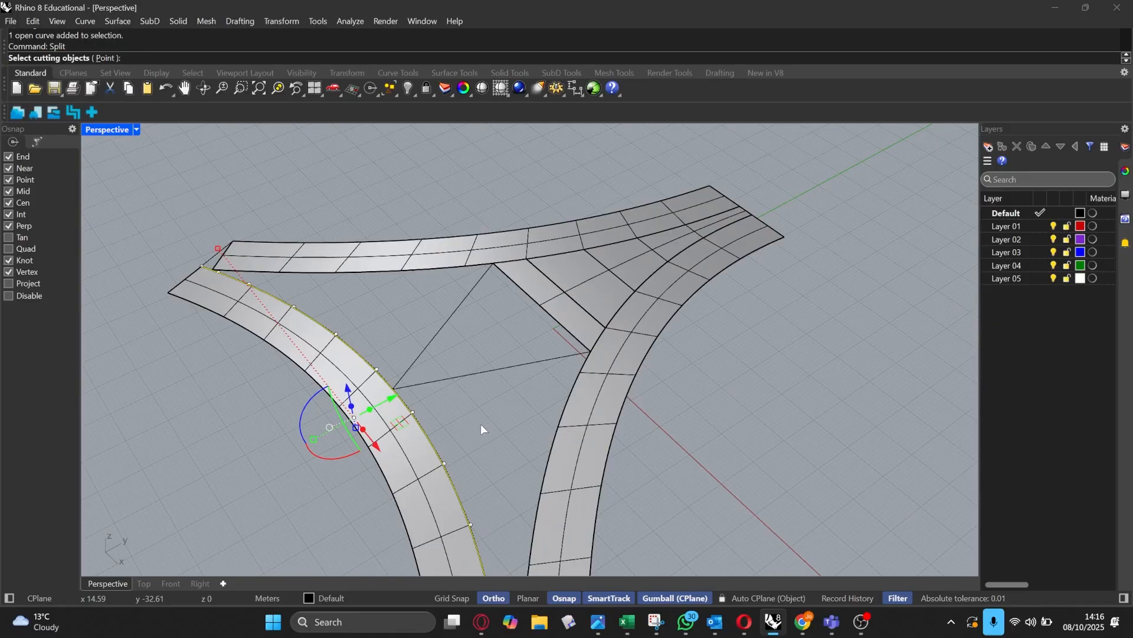
pyautogui.click(445, 379)
pyautogui.press('Return')
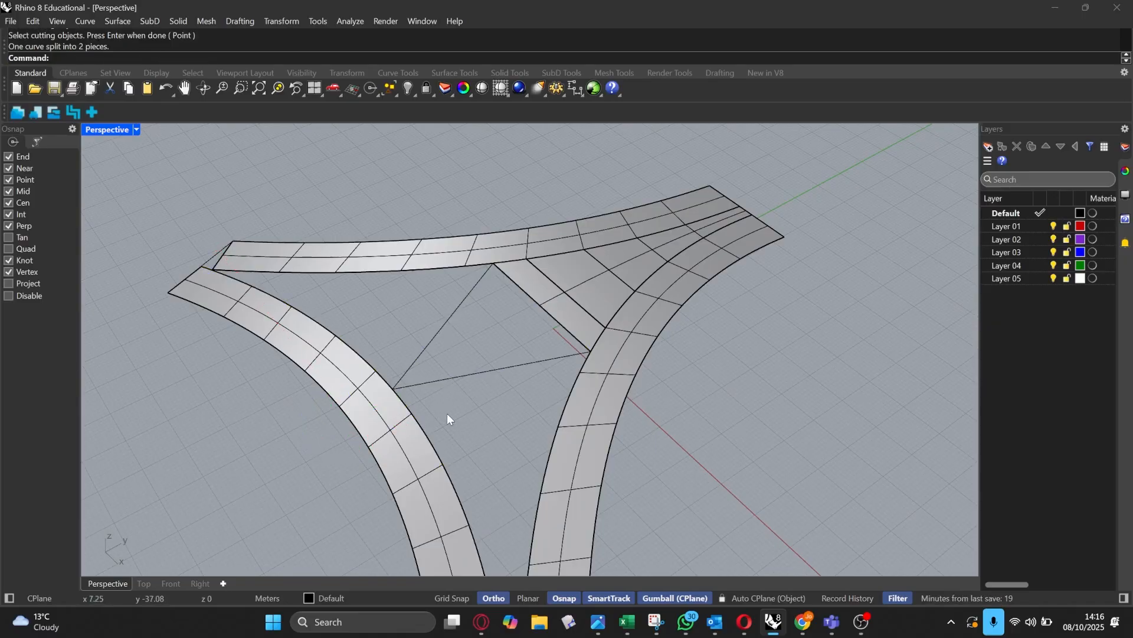
# Step: Loft a surface across the lower-right arm between the adjoining halves of the lower and right inner curves
pyautogui.write('Loft')
pyautogui.press('Return')
pyautogui.scroll(-1, 471, 390)
pyautogui.scroll(2, 502, 504)
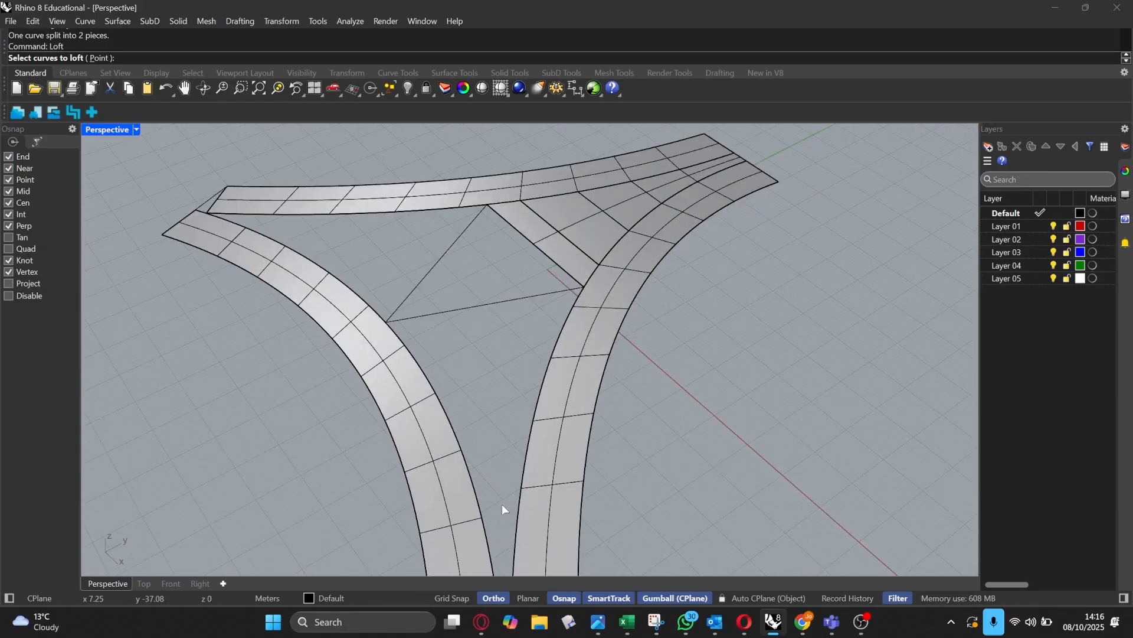
pyautogui.click(489, 533)
pyautogui.click(526, 562)
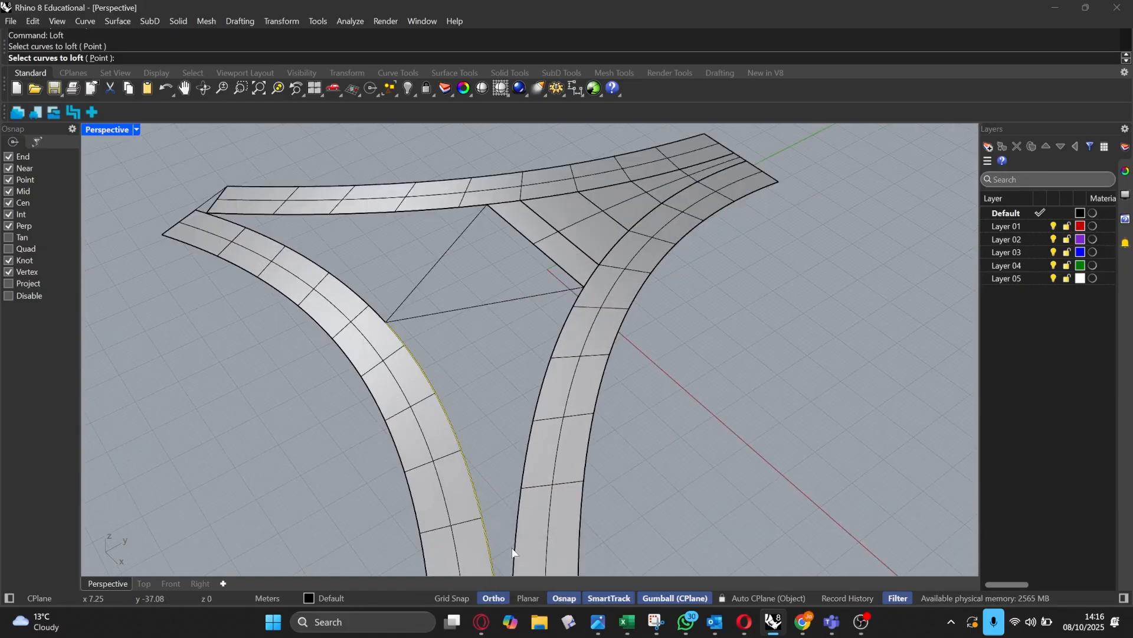
pyautogui.click(512, 544)
pyautogui.click(534, 568)
pyautogui.press('Return')
pyautogui.press('Return')
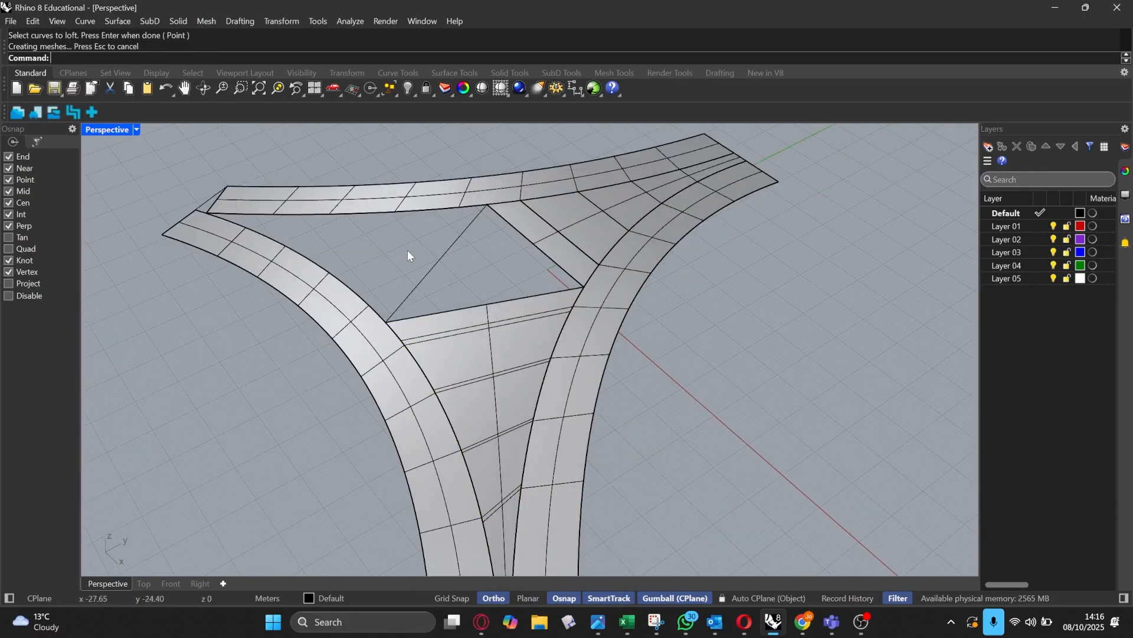
# Step: Loft a surface across the left arm between the adjoining halves of its two inner curves
pyautogui.press('Return')
pyautogui.click(384, 319)
pyautogui.click(393, 333)
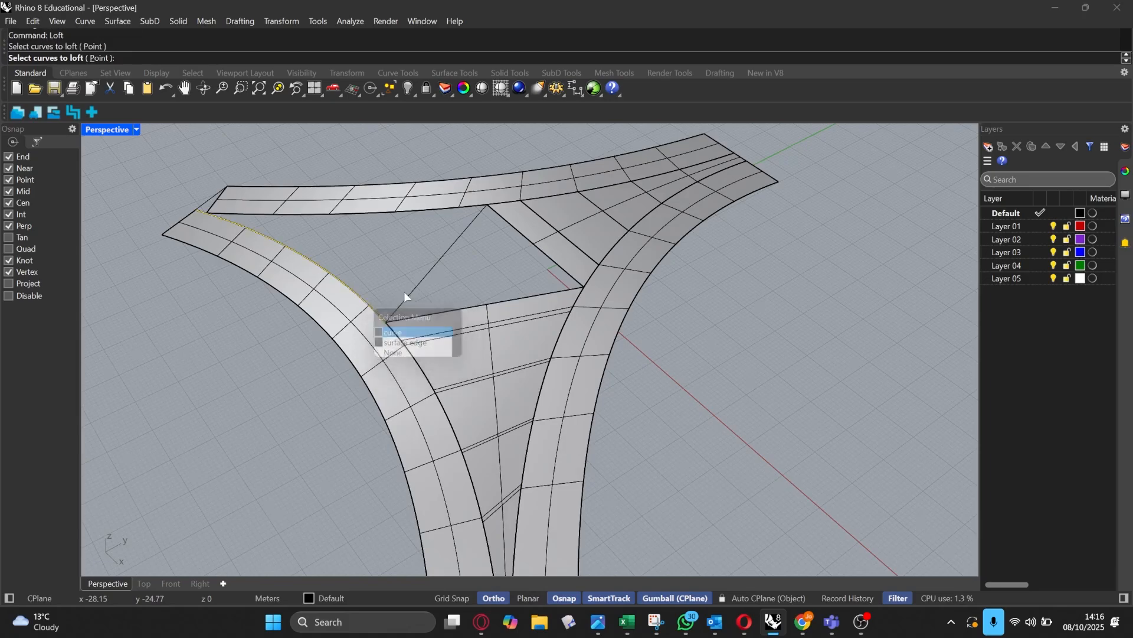
pyautogui.click(456, 211)
pyautogui.click(498, 242)
pyautogui.press('Return')
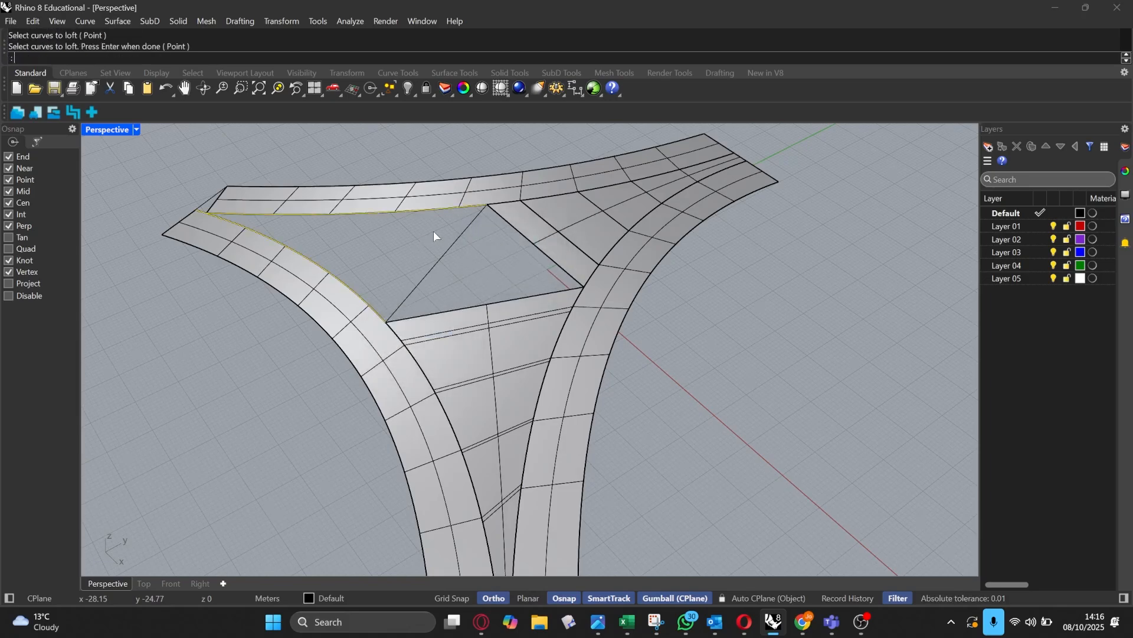
pyautogui.press('Return')
# Step: Fill the central triangular opening with a network surface built from the three surrounding surface edges
pyautogui.moveTo(367, 330); pyautogui.dragTo(460, 284, button='right')
pyautogui.scroll(5, 470, 293)
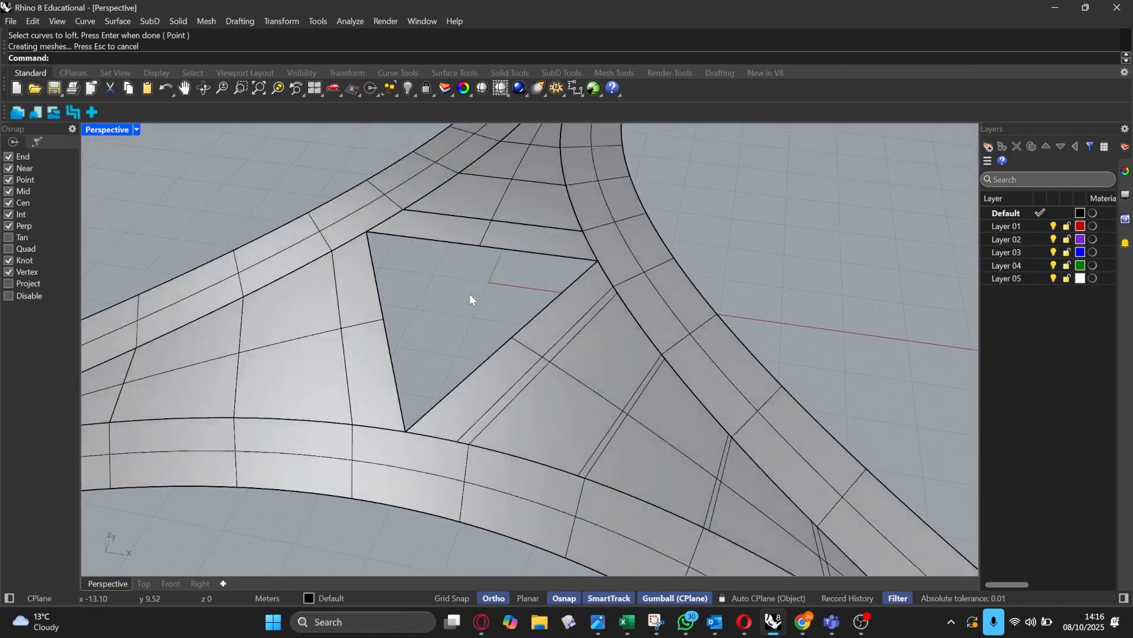
pyautogui.scroll(3, 464, 351)
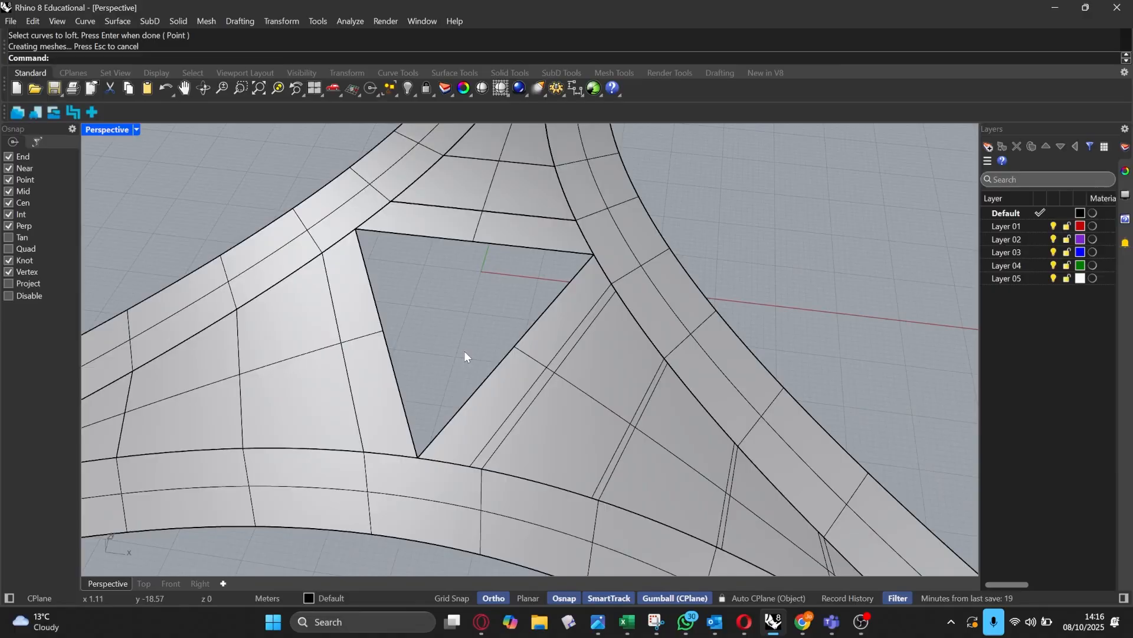
pyautogui.write('NetworkSrf')
pyautogui.press('Return')
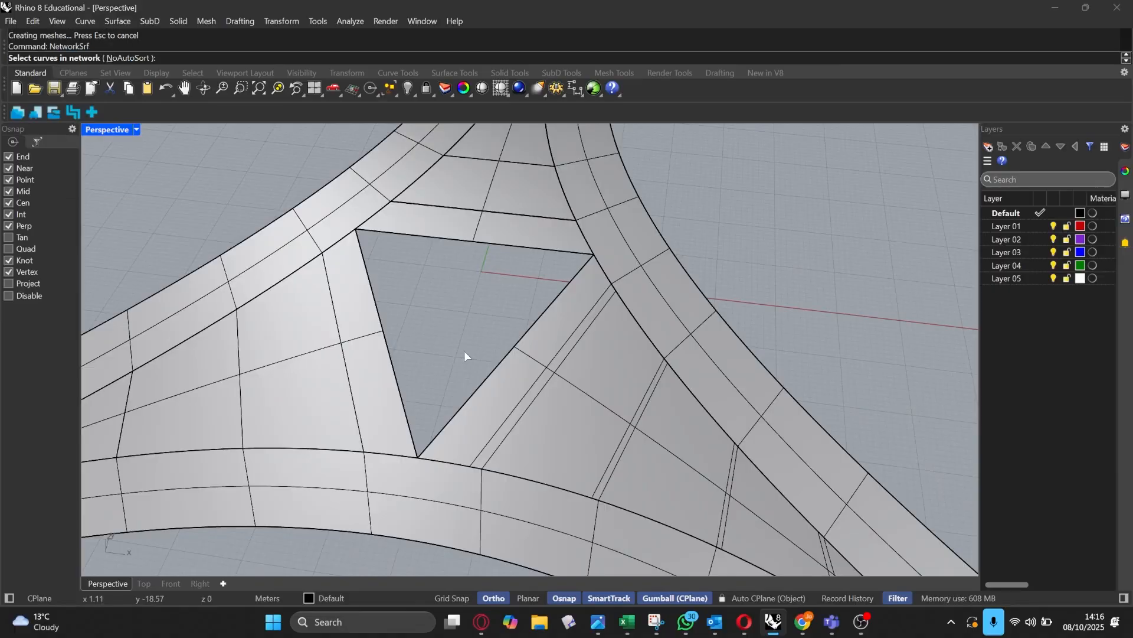
pyautogui.click(384, 327)
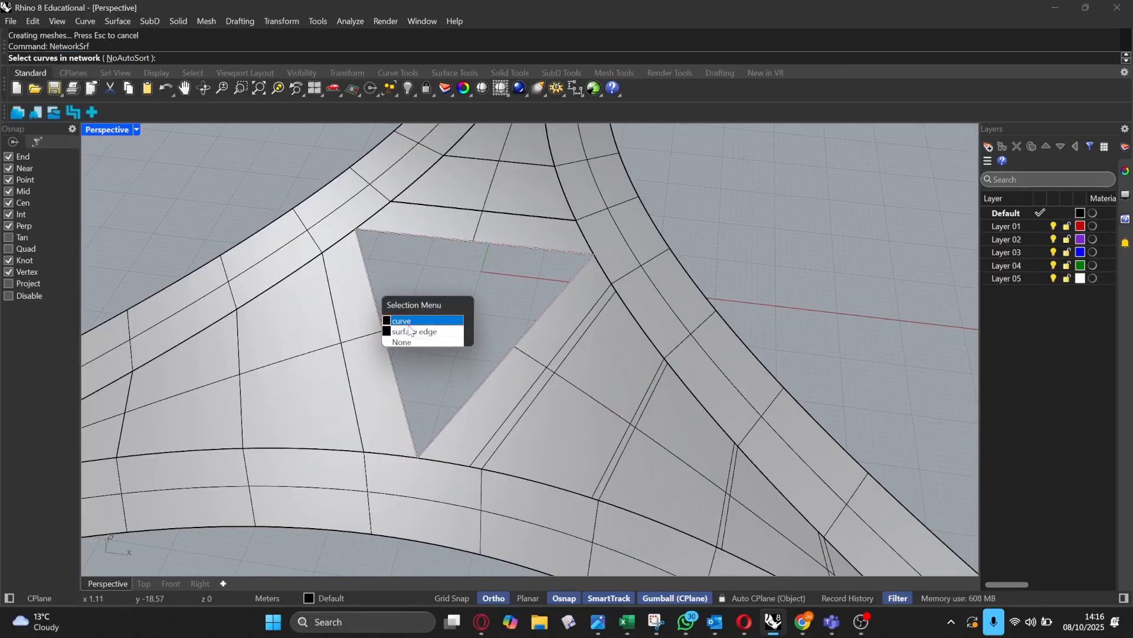
pyautogui.click(410, 329)
pyautogui.click(386, 237)
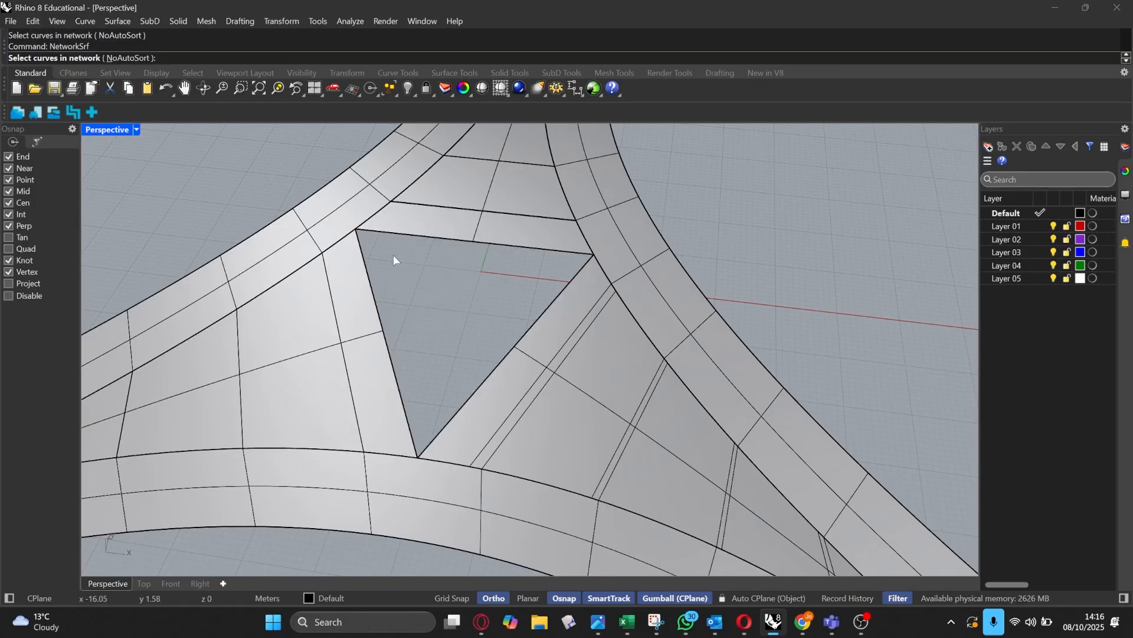
pyautogui.click(370, 275)
pyautogui.click(404, 307)
pyautogui.click(422, 236)
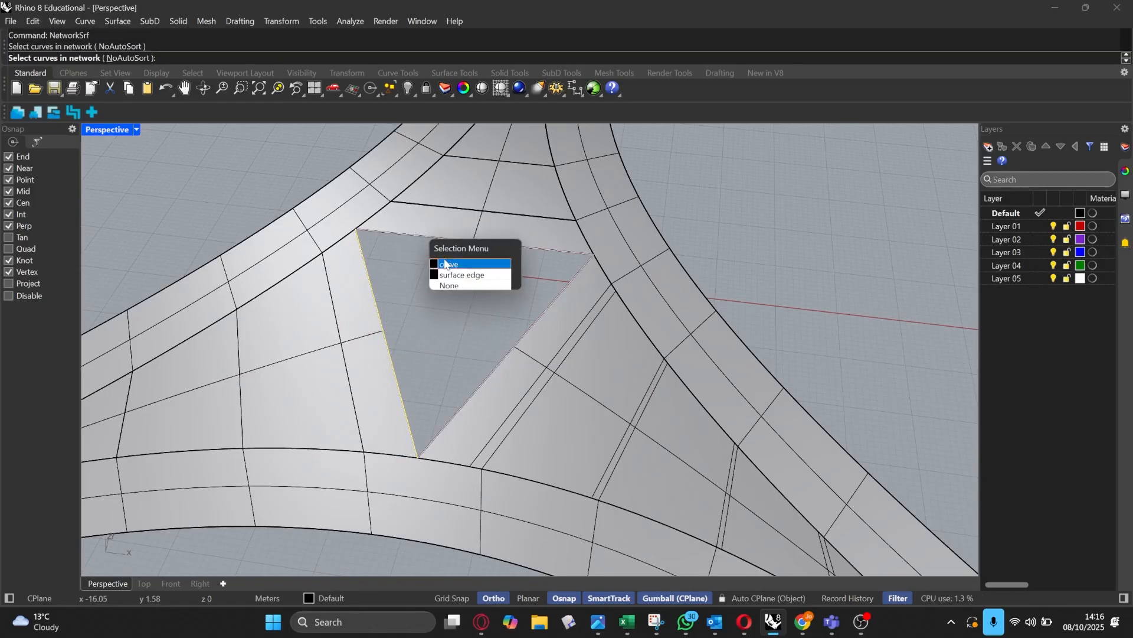
pyautogui.click(445, 263)
pyautogui.click(555, 300)
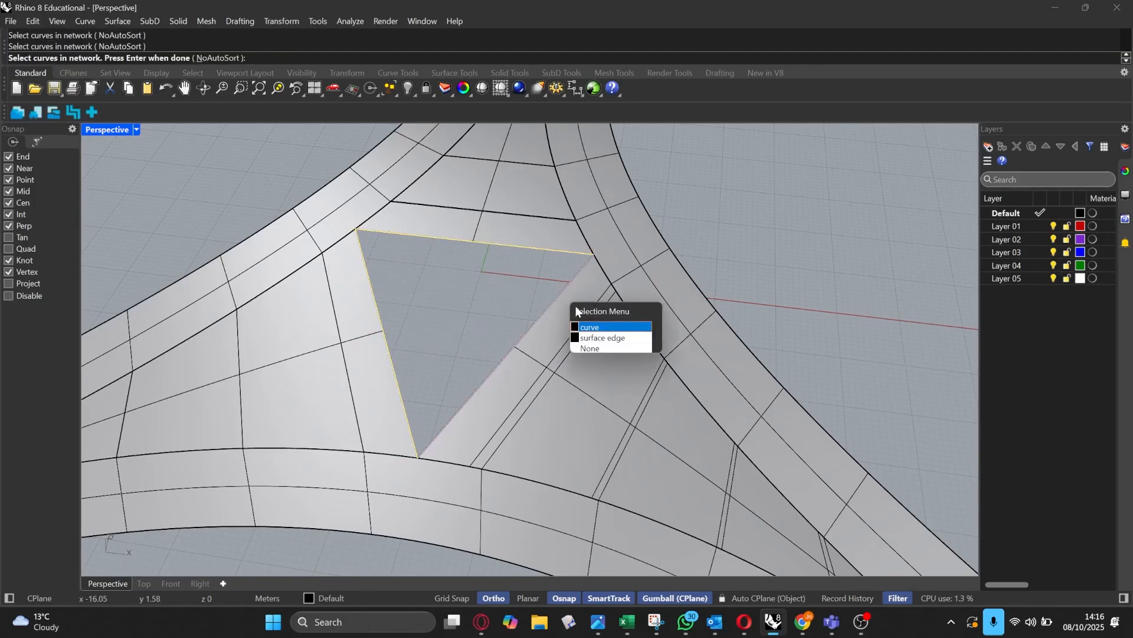
pyautogui.click(587, 338)
pyautogui.press('Return')
pyautogui.press('Return')
# Step: Join the strips, arm lofts and central triangle into one polysurface and select it
pyautogui.moveTo(486, 329); pyautogui.dragTo(522, 319, button='right')
pyautogui.scroll(4, 448, 327)
pyautogui.moveTo(448, 327); pyautogui.dragTo(377, 230, button='right')
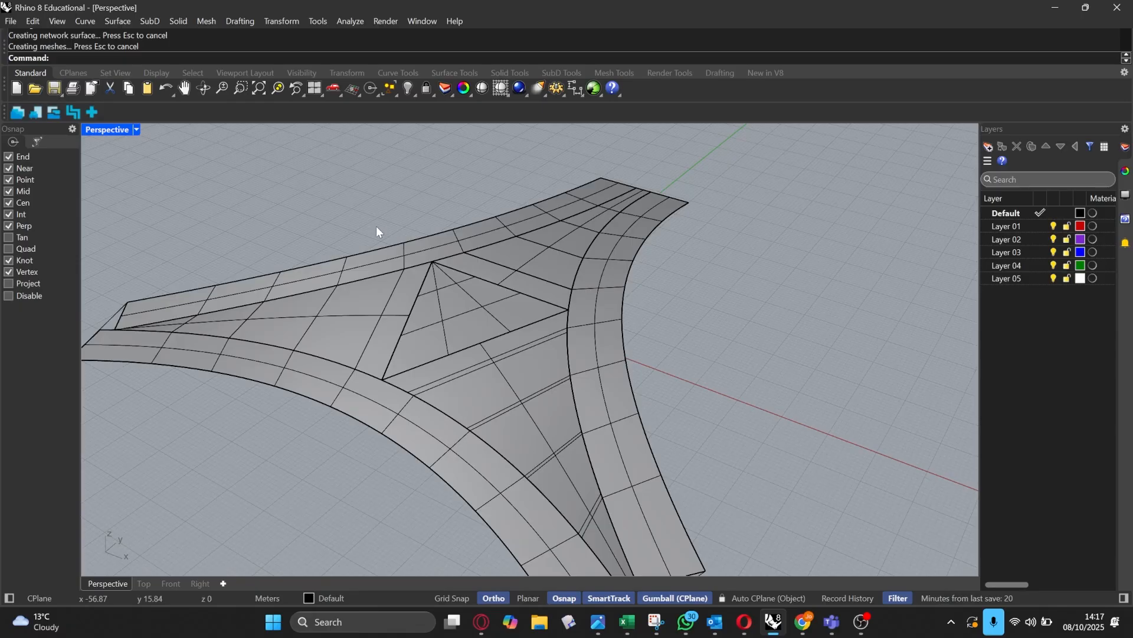
pyautogui.scroll(-3, 412, 193)
pyautogui.moveTo(412, 193); pyautogui.dragTo(575, 367, button='right')
pyautogui.moveTo(647, 404); pyautogui.dragTo(640, 387, button='right')
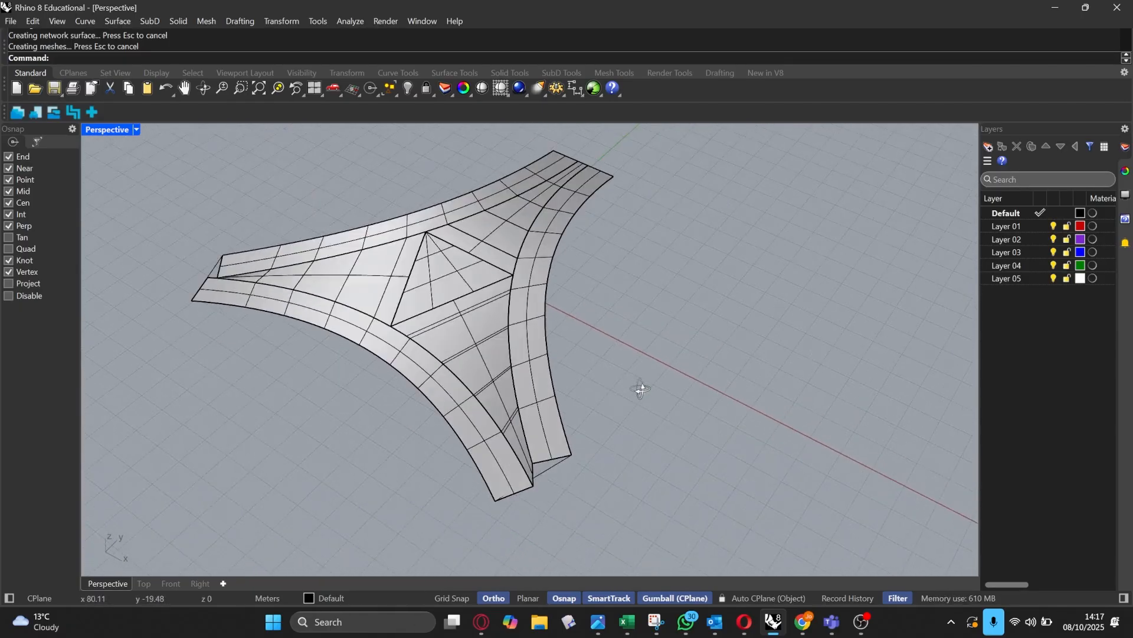
pyautogui.moveTo(643, 385); pyautogui.dragTo(198, 197)
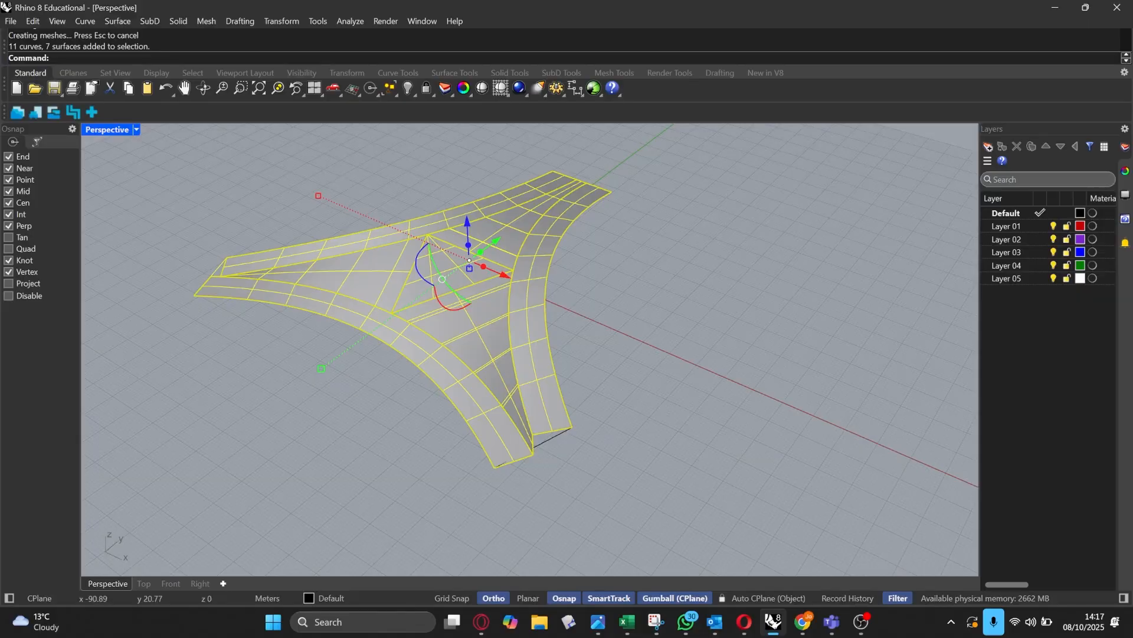
pyautogui.hotkey('ctrl', 'j')
pyautogui.click(407, 217)
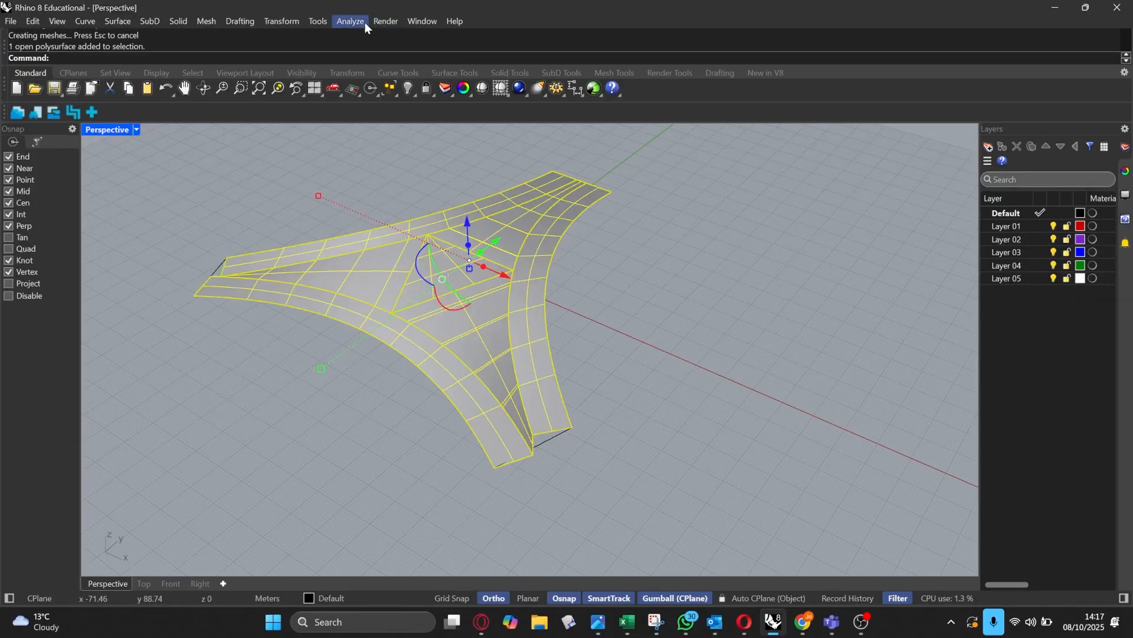
# Step: Run a Zebra analysis on the joined polysurface with the stripe size set to Thinner
pyautogui.click(347, 21)
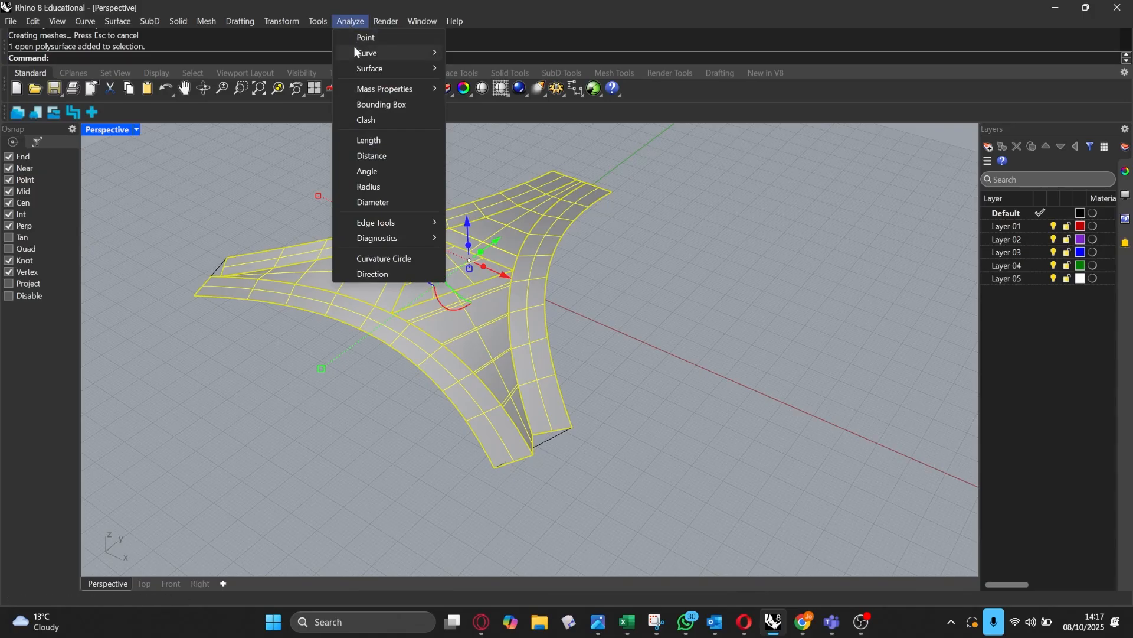
pyautogui.moveTo(372, 69)
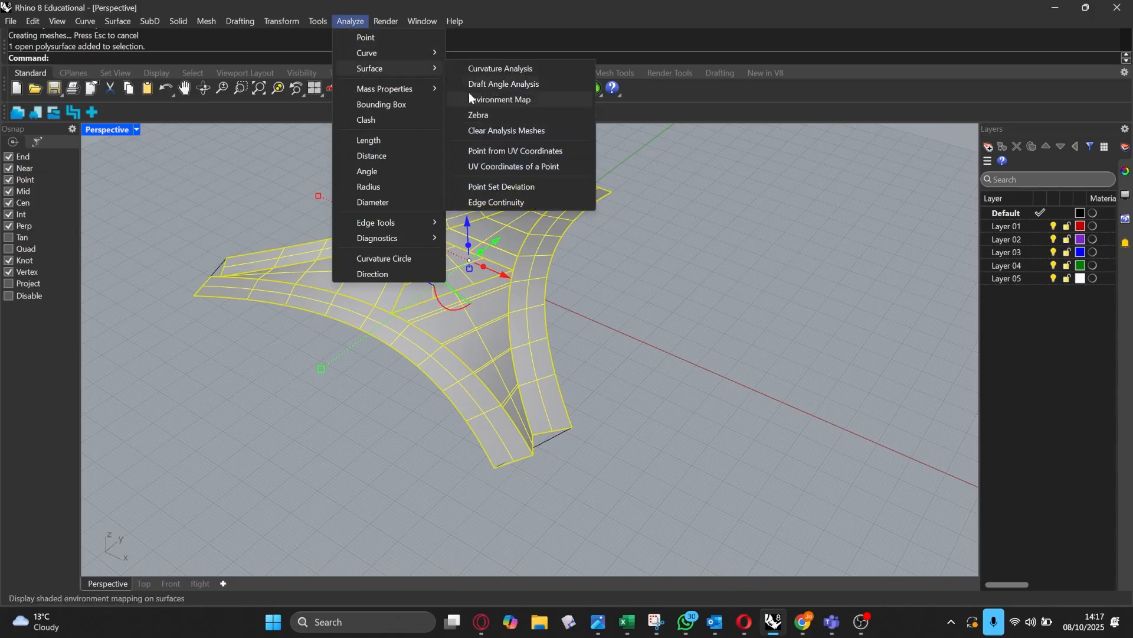
pyautogui.click(477, 114)
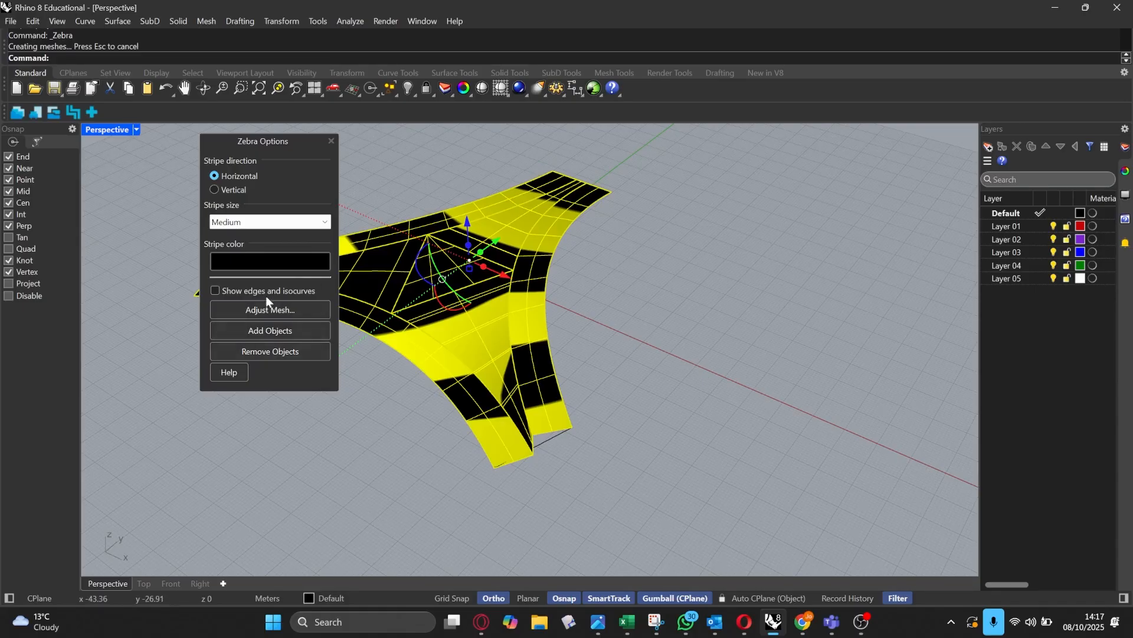
pyautogui.moveTo(275, 142); pyautogui.dragTo(137, 138)
pyautogui.moveTo(451, 229); pyautogui.dragTo(430, 257, button='right')
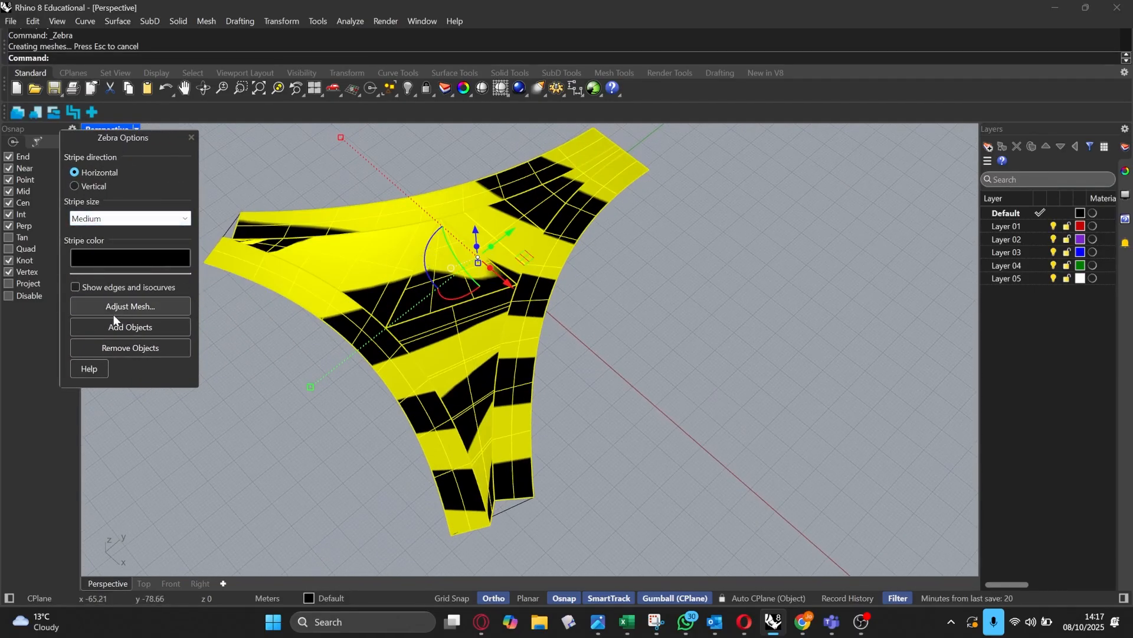
pyautogui.click(139, 222)
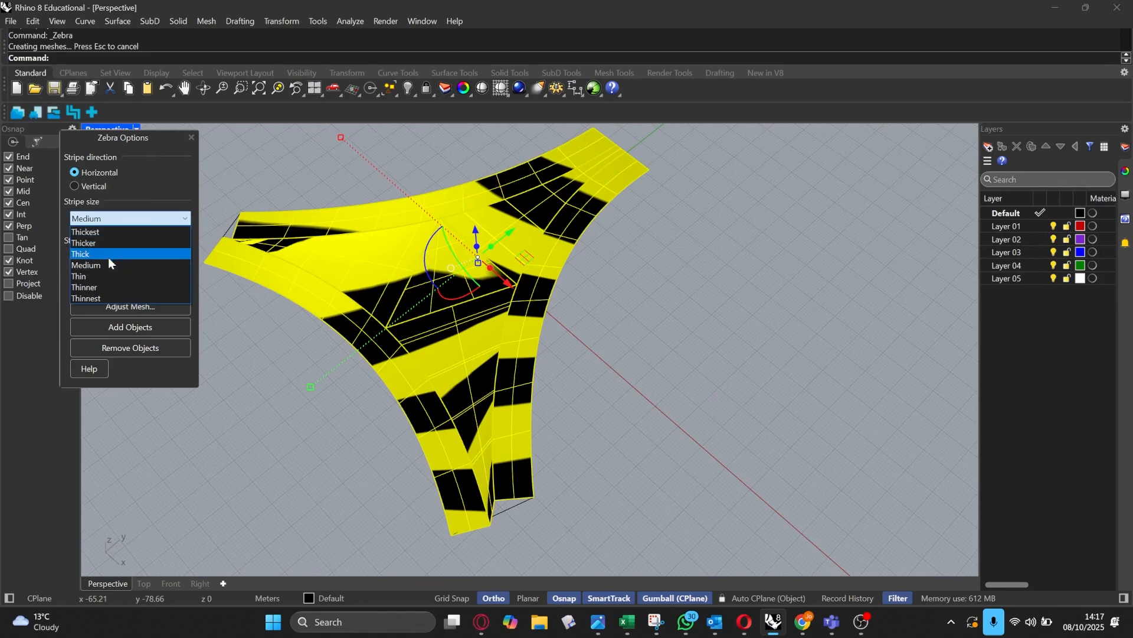
pyautogui.click(104, 274)
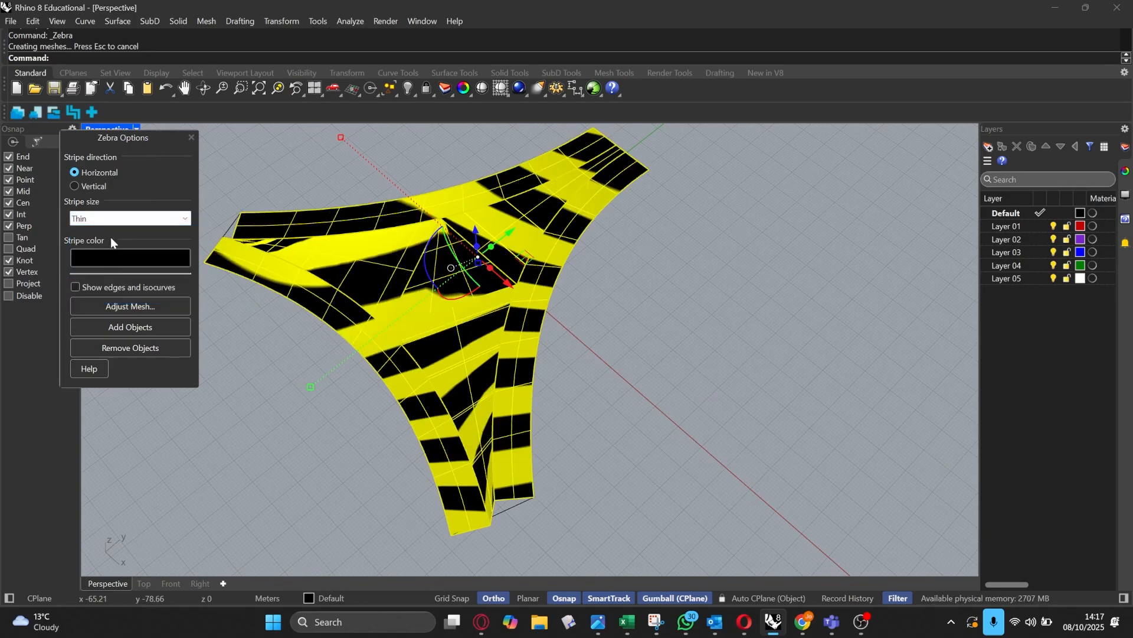
pyautogui.click(112, 220)
pyautogui.click(109, 286)
# Step: Examine how the zebra stripes flow across the seams between arms, strips and central triangle, and end the analysis
pyautogui.scroll(2, 465, 187)
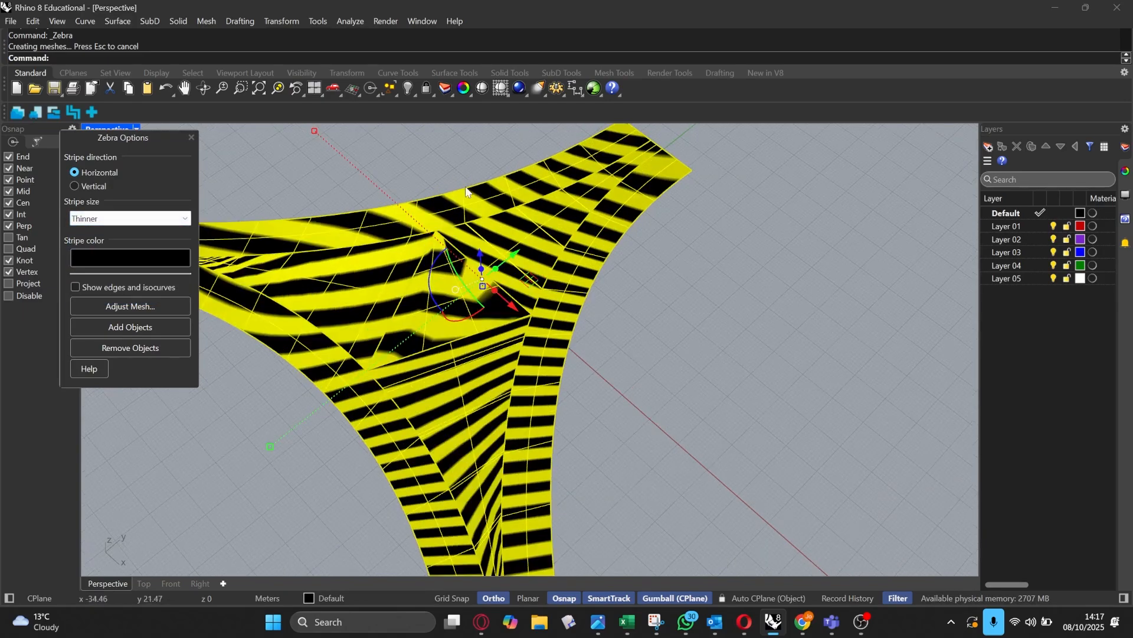
pyautogui.moveTo(465, 188); pyautogui.dragTo(466, 206, button='right')
pyautogui.click(432, 176)
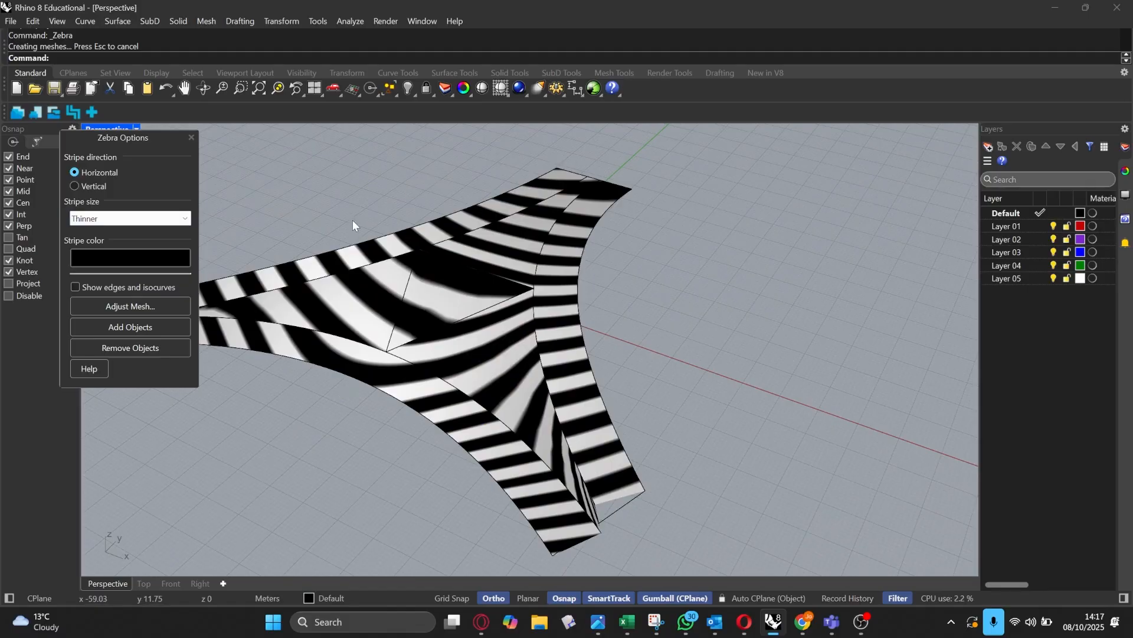
pyautogui.moveTo(352, 219); pyautogui.dragTo(452, 244, button='right')
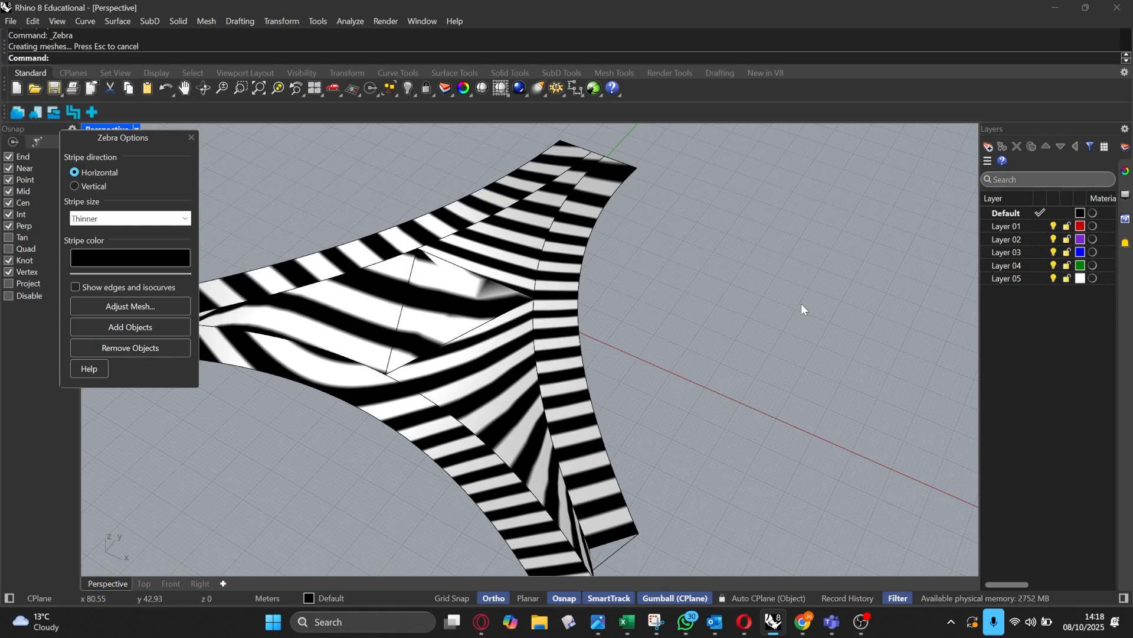
pyautogui.moveTo(738, 261); pyautogui.dragTo(679, 254, button='right')
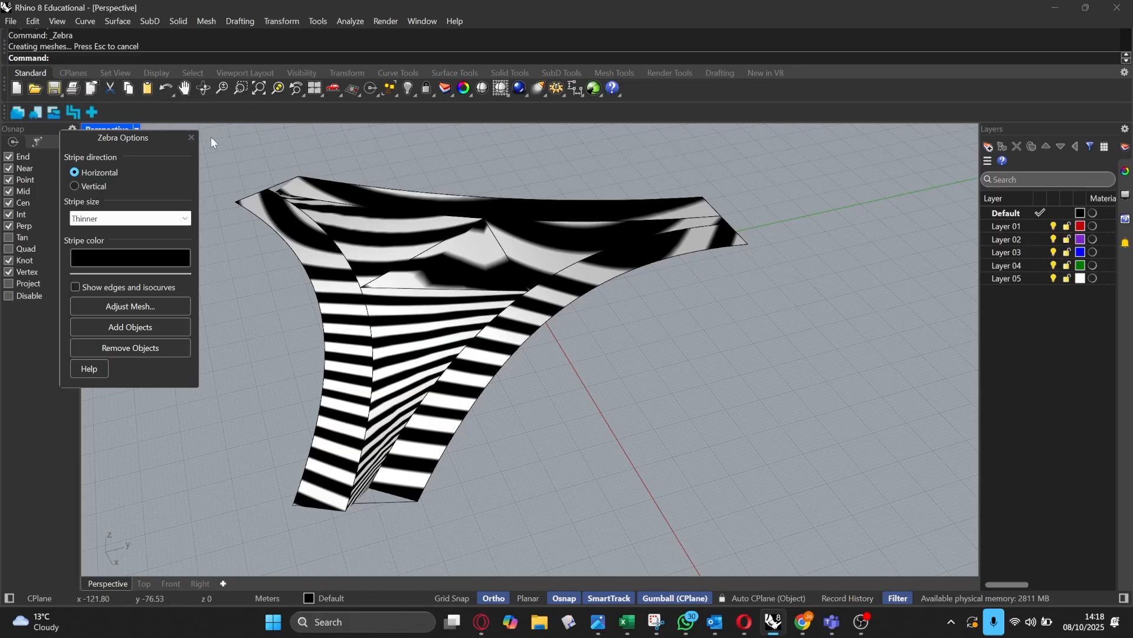
pyautogui.click(192, 137)
# Step: Examine the joined three-armed form from above and from oblique angles
pyautogui.moveTo(342, 221)
pyautogui.mouseDown(button='right')
pyautogui.moveTo(405, 237)
pyautogui.moveTo(444, 229)
pyautogui.moveTo(532, 320)
pyautogui.mouseUp(button='right')
pyautogui.scroll(-4, 471, 255)
pyautogui.scroll(4, 531, 320)
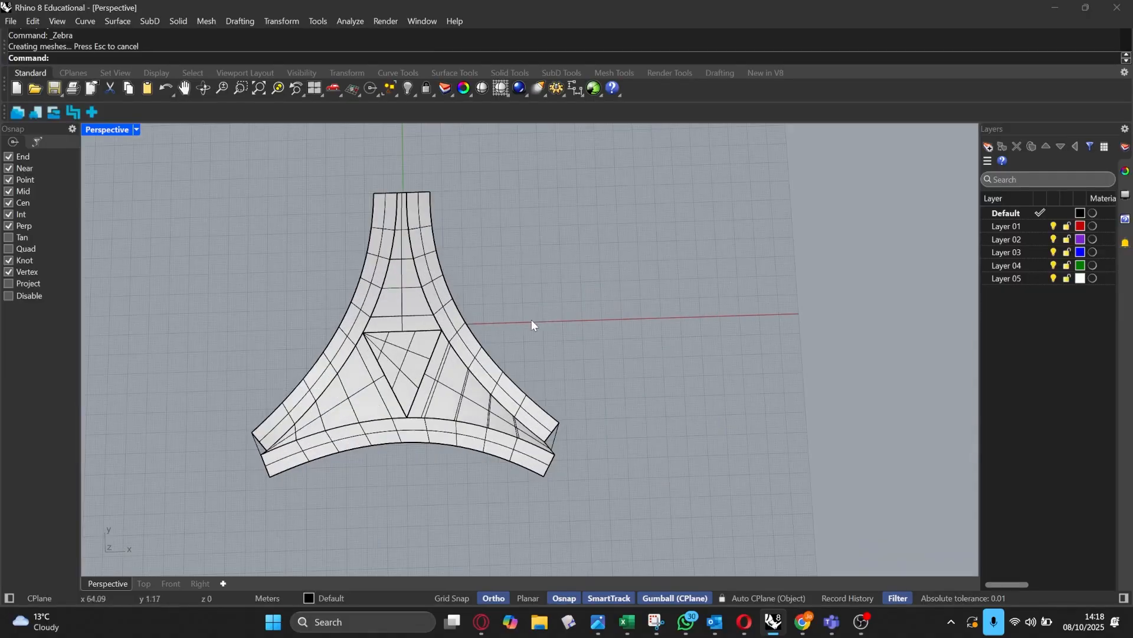
pyautogui.moveTo(535, 228); pyautogui.dragTo(508, 225, button='right')
pyautogui.scroll(-4, 521, 219)
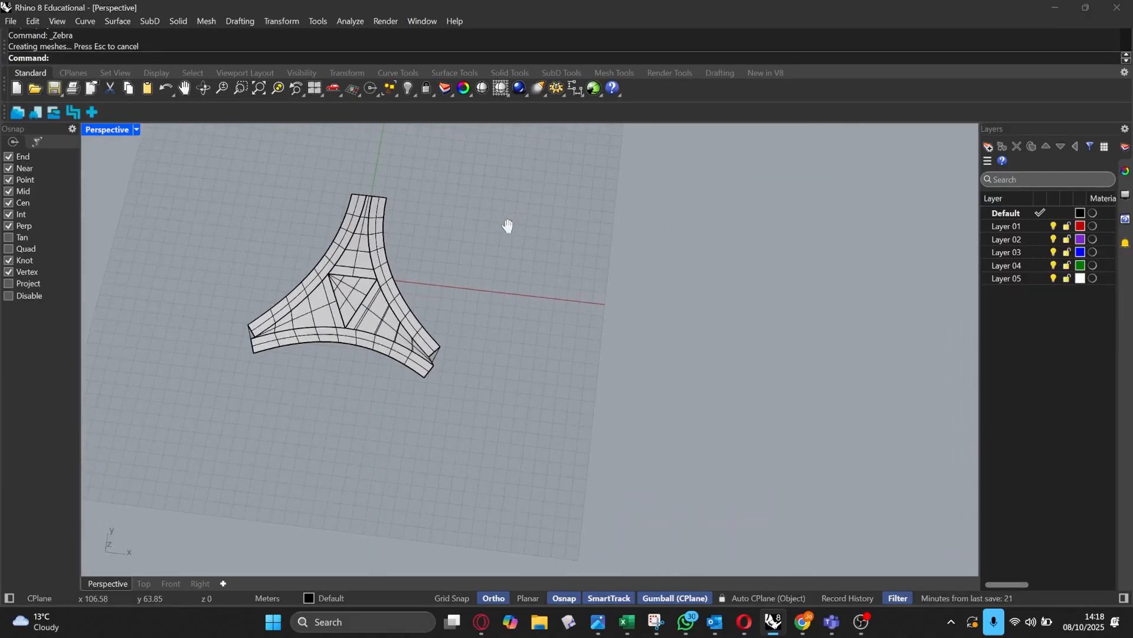
pyautogui.scroll(2, 431, 202)
pyautogui.moveTo(431, 201); pyautogui.dragTo(478, 222, button='right')
pyautogui.scroll(4, 343, 282)
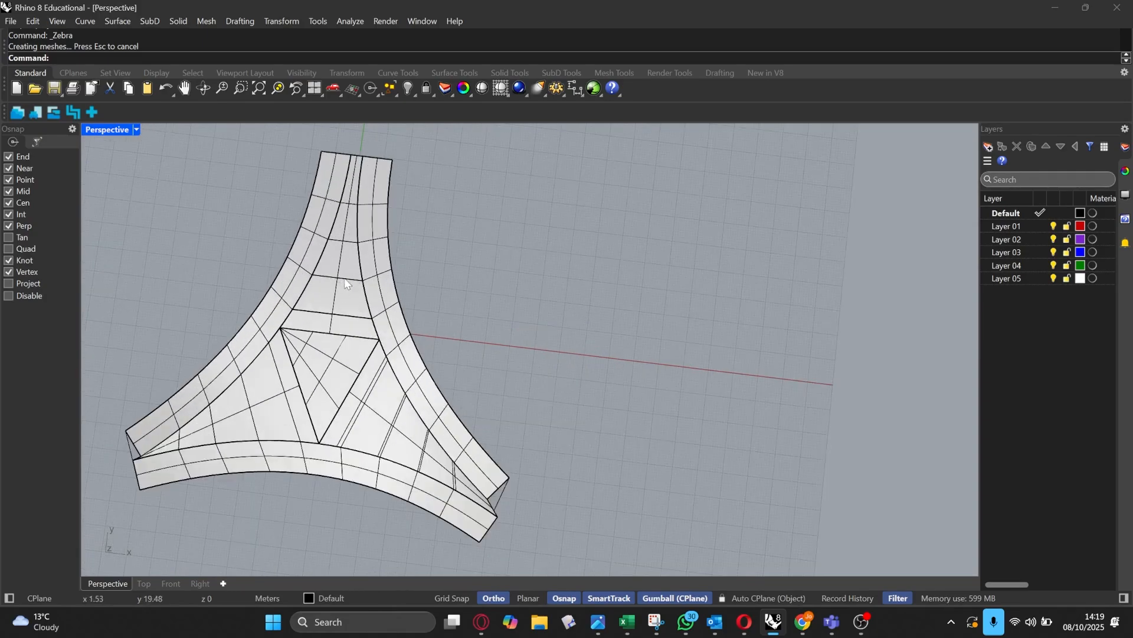
pyautogui.moveTo(359, 273); pyautogui.dragTo(310, 275, button='right')
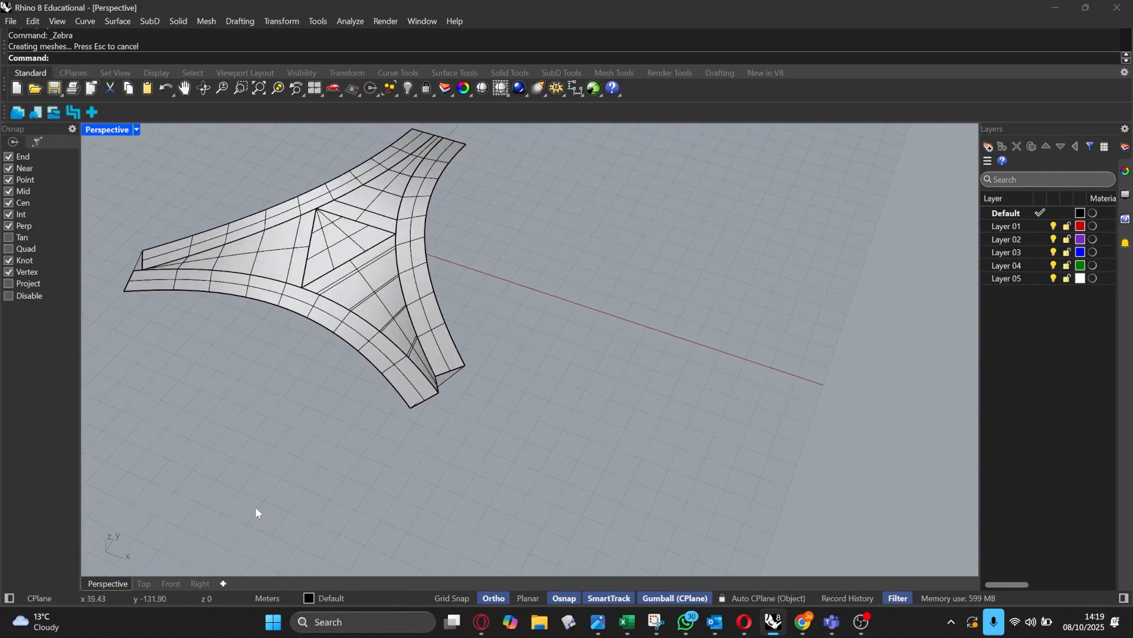
# Step: Draw a tall rectangular SubD plane with X and Y counts of 2 beside the three-armed form in the Top view
pyautogui.click(150, 582)
pyautogui.scroll(-8, 379, 350)
pyautogui.moveTo(474, 340); pyautogui.dragTo(377, 306, button='right')
pyautogui.scroll(-6, 377, 307)
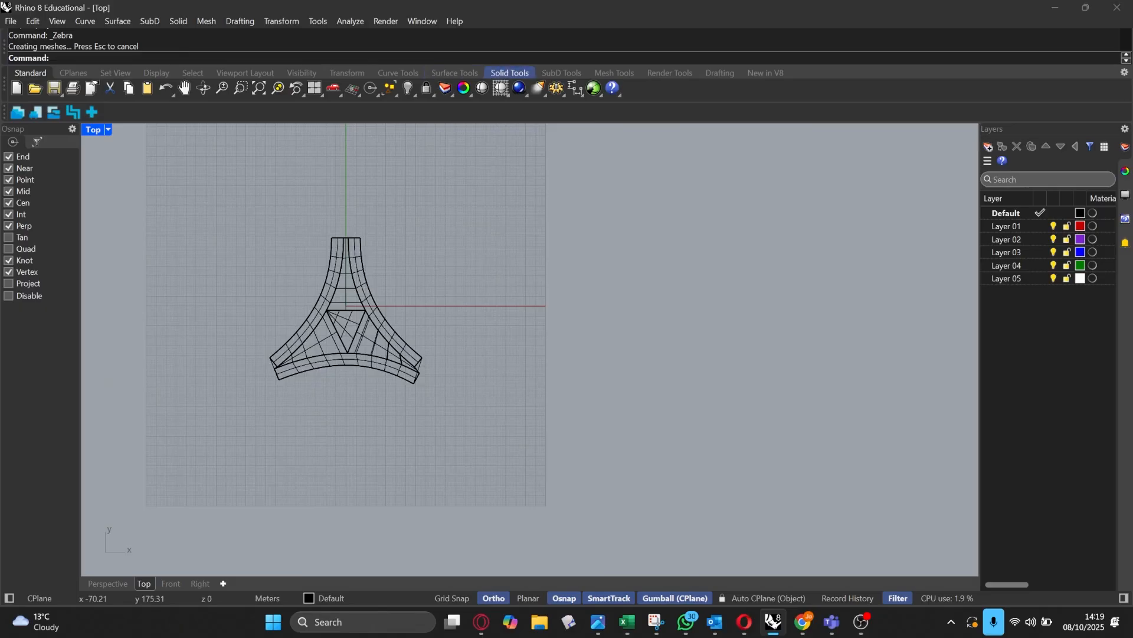
pyautogui.click(561, 72)
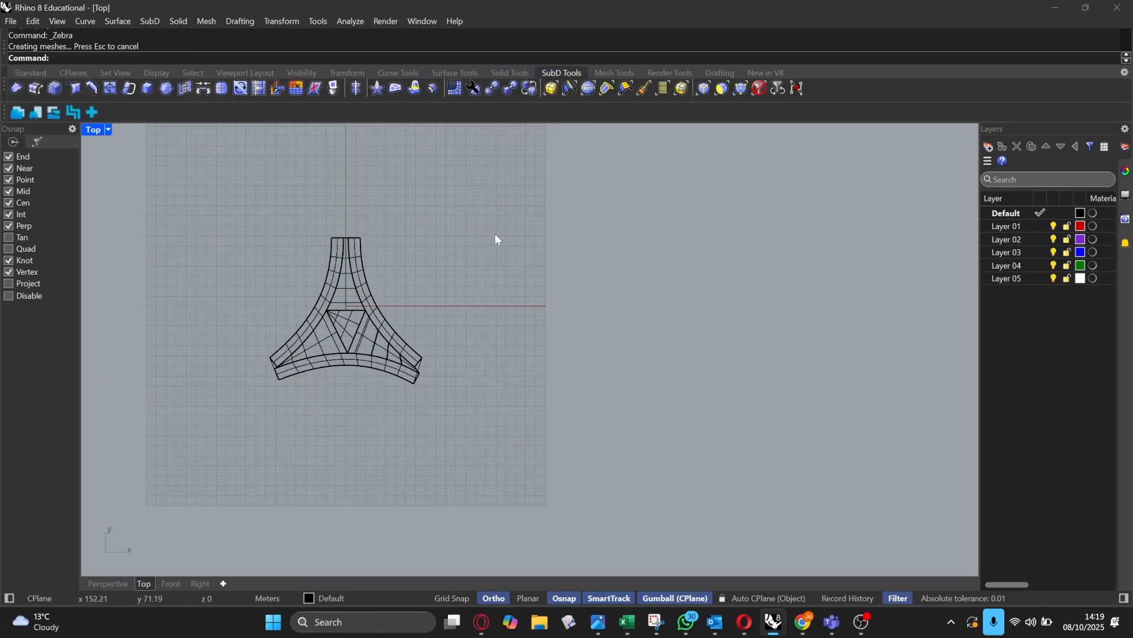
pyautogui.scroll(2, 477, 214)
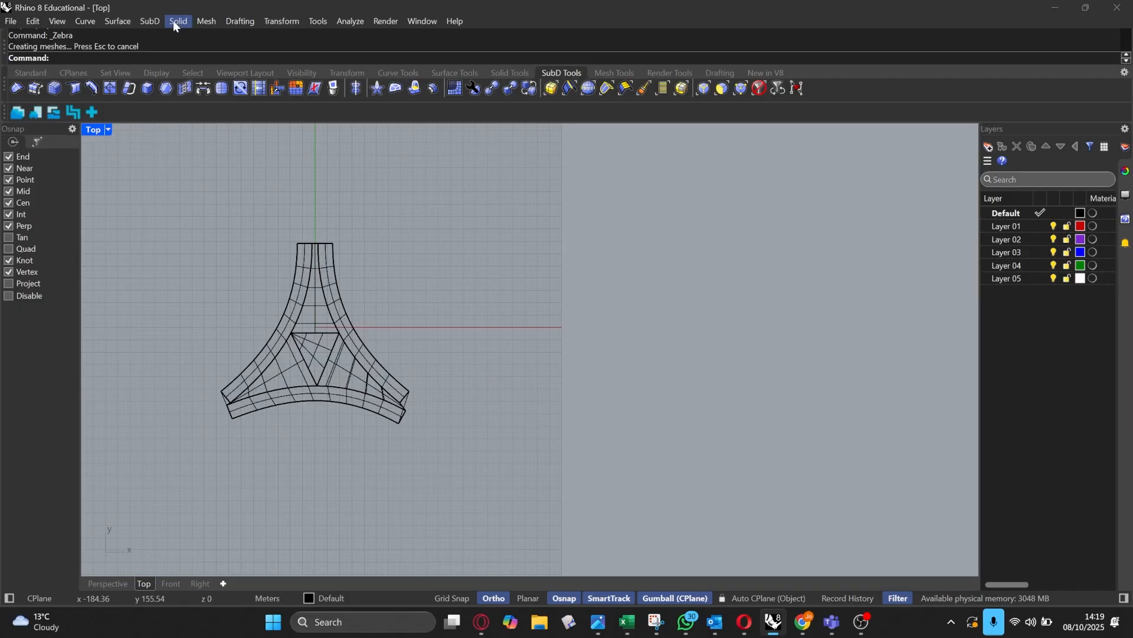
pyautogui.click(153, 20)
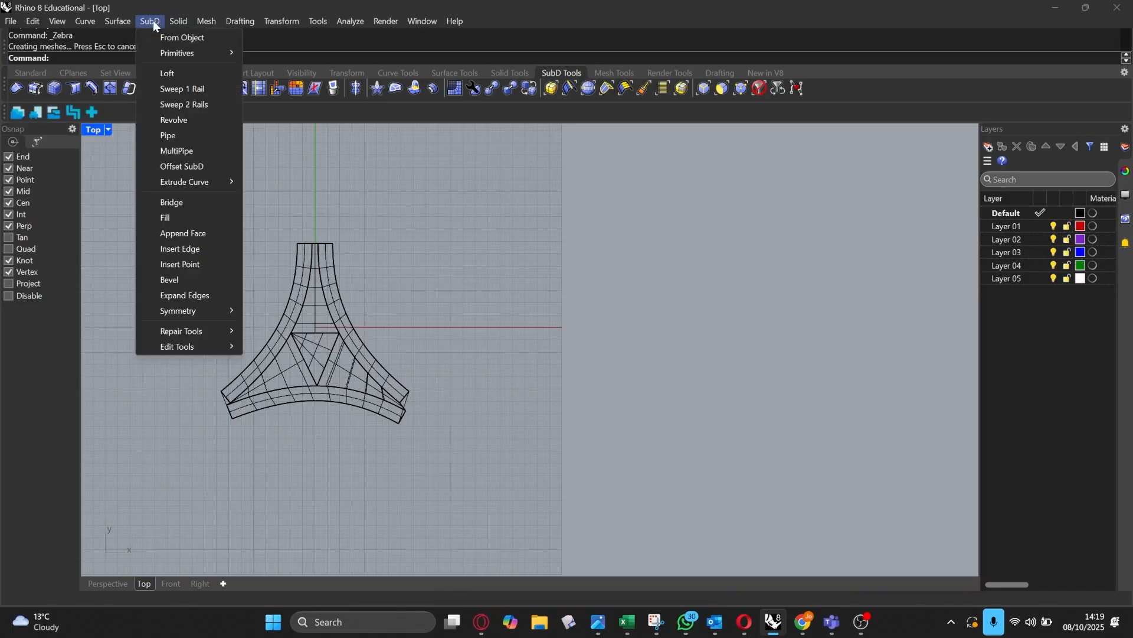
pyautogui.moveTo(175, 51)
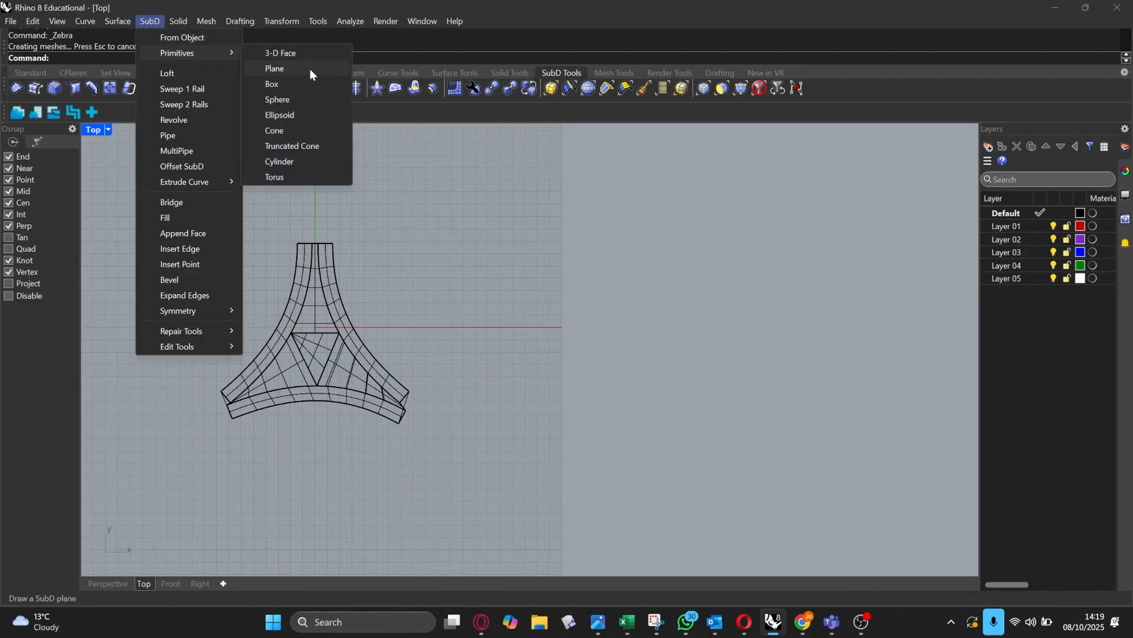
pyautogui.click(310, 68)
pyautogui.click(467, 260)
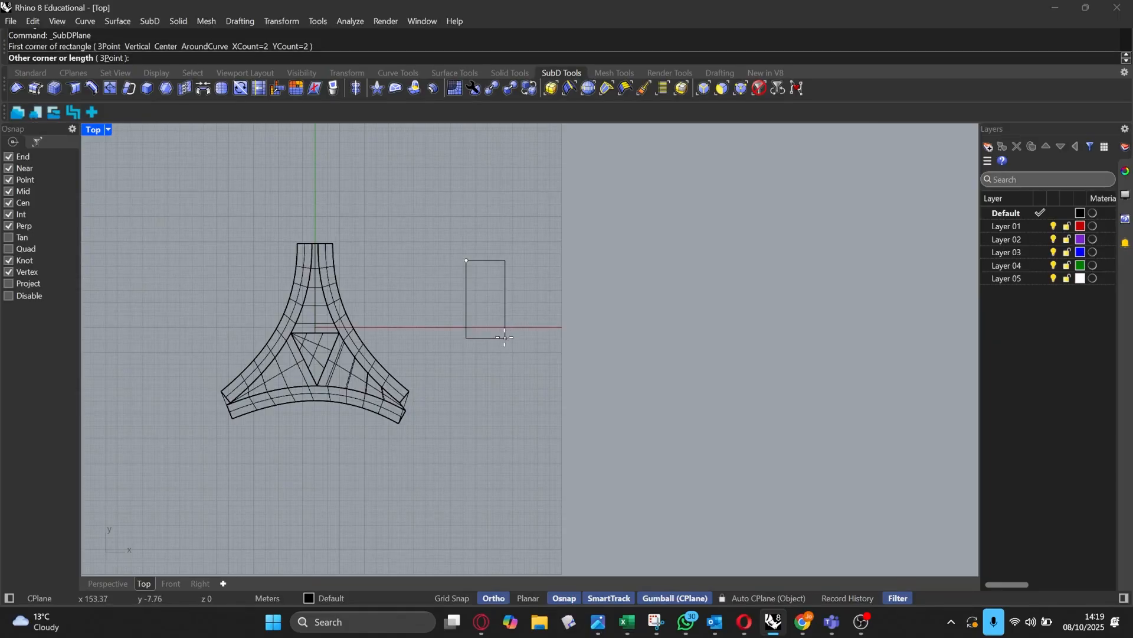
pyautogui.click(504, 334)
# Step: Place the SubD plane's opposite corner and examine its rounded outline and two-by-two faces from oblique angles in the Perspective view
pyautogui.scroll(3, 491, 292)
pyautogui.click(494, 285)
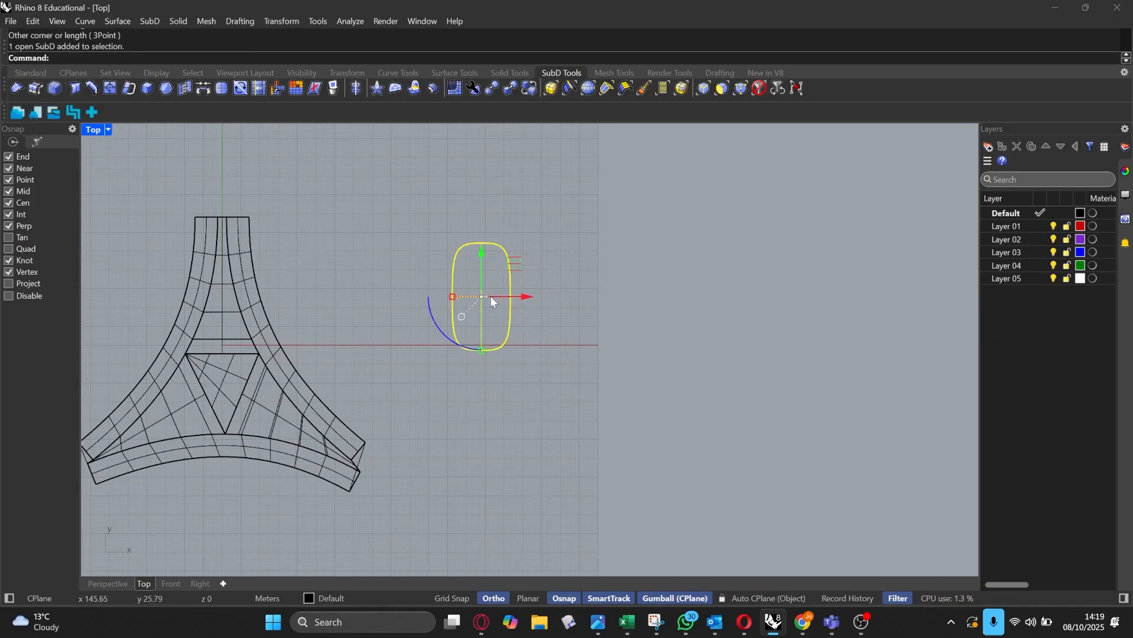
pyautogui.click(108, 582)
pyautogui.moveTo(565, 317); pyautogui.dragTo(402, 256, button='right')
pyautogui.click(542, 286)
pyautogui.scroll(5, 547, 277)
pyautogui.moveTo(547, 278); pyautogui.dragTo(518, 277, button='right')
pyautogui.click(518, 278)
pyautogui.scroll(5, 483, 288)
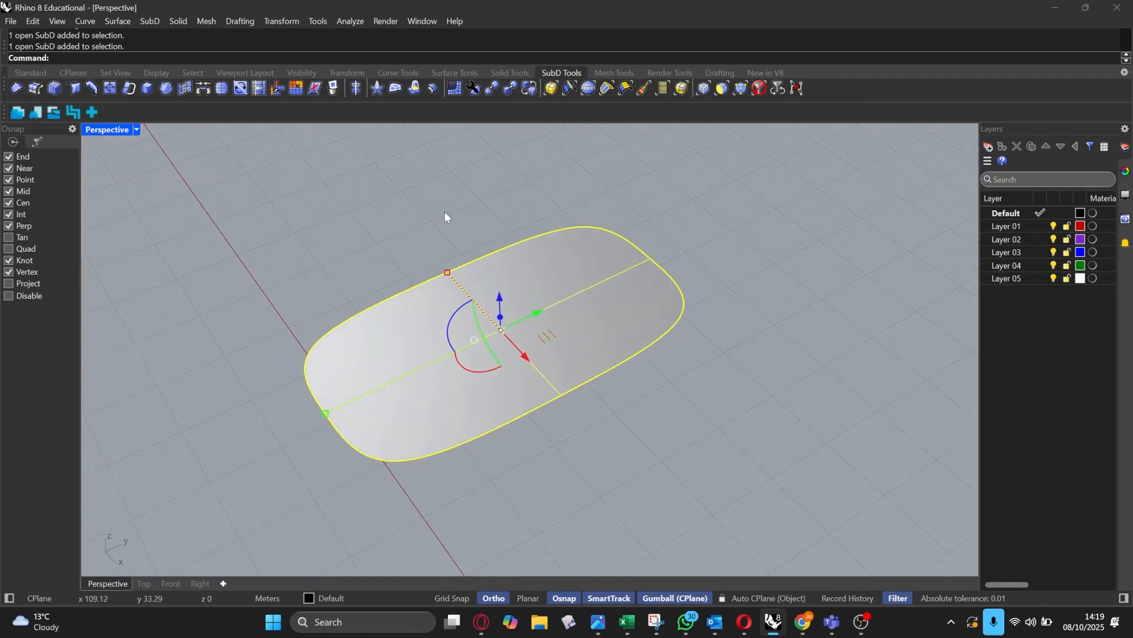
pyautogui.moveTo(445, 211); pyautogui.dragTo(435, 209, button='right')
pyautogui.click(435, 209)
pyautogui.scroll(3, 463, 289)
pyautogui.click(467, 289)
pyautogui.scroll(-12, 421, 281)
pyautogui.moveTo(416, 296); pyautogui.dragTo(507, 295, button='right')
pyautogui.scroll(4, 462, 331)
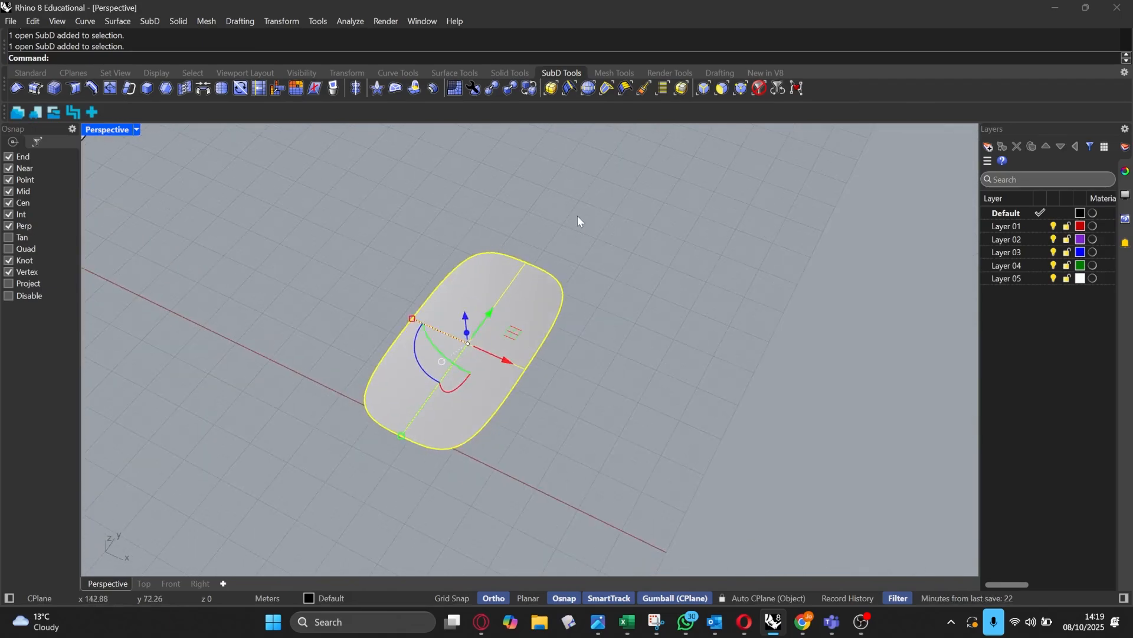
pyautogui.click(578, 216)
pyautogui.scroll(-5, 557, 254)
pyautogui.moveTo(555, 265); pyautogui.dragTo(516, 210, button='right')
pyautogui.scroll(6, 511, 324)
pyautogui.scroll(3, 442, 193)
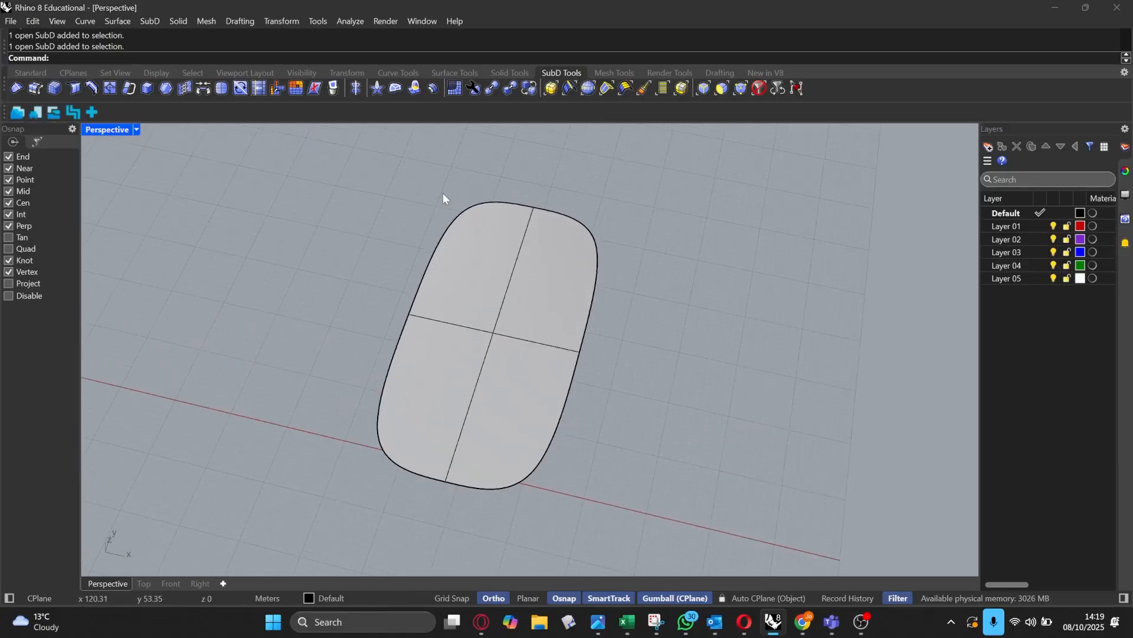
pyautogui.moveTo(443, 193); pyautogui.dragTo(410, 188, button='right')
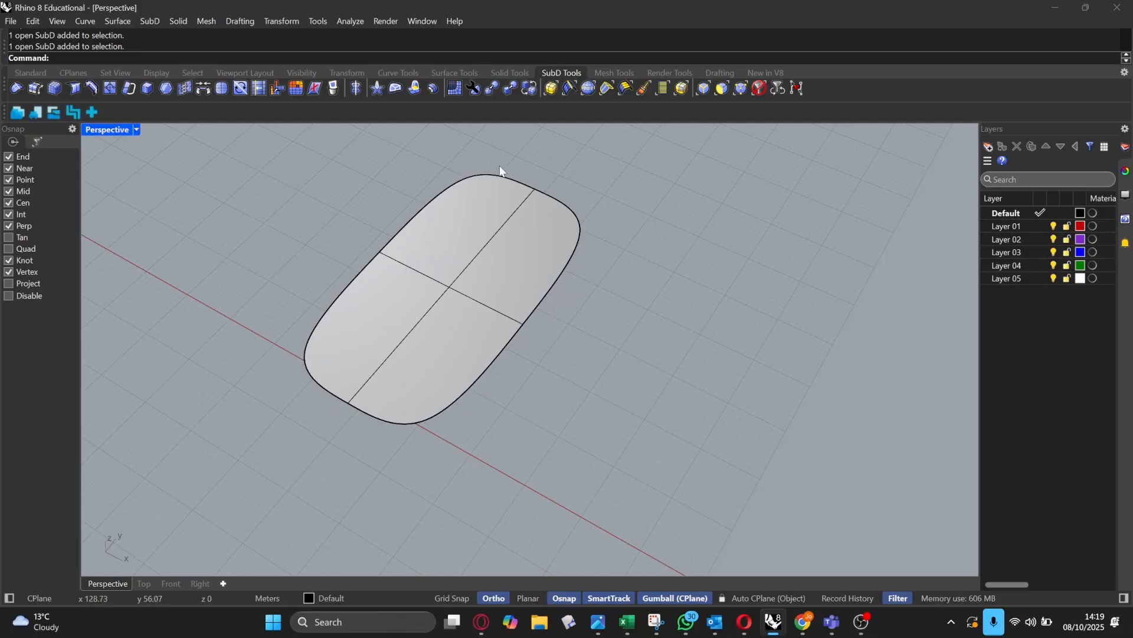
# Step: Compare the SubD plane with the three-armed polysurface beside it, viewing both from above and at an angle
pyautogui.moveTo(500, 172); pyautogui.dragTo(528, 242, button='right')
pyautogui.scroll(-9, 532, 218)
pyautogui.scroll(5, 519, 282)
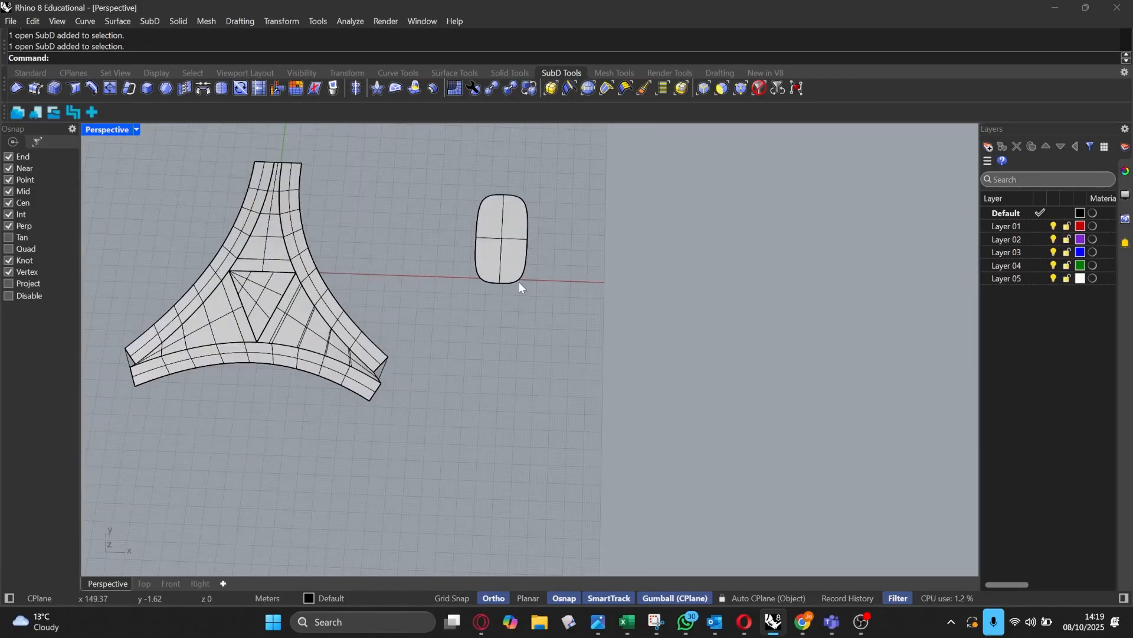
pyautogui.moveTo(519, 281); pyautogui.dragTo(525, 249, button='right')
pyautogui.scroll(5, 484, 229)
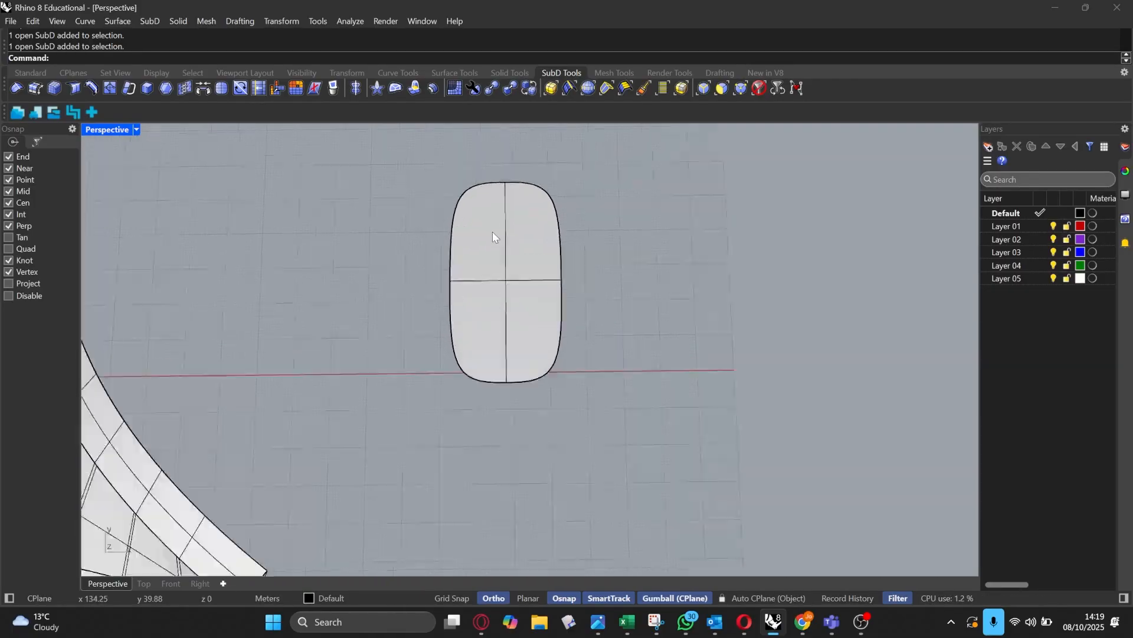
pyautogui.click(493, 231)
pyautogui.moveTo(530, 242)
pyautogui.mouseDown(button='right')
pyautogui.moveTo(536, 271)
pyautogui.moveTo(534, 257)
pyautogui.mouseUp(button='right')
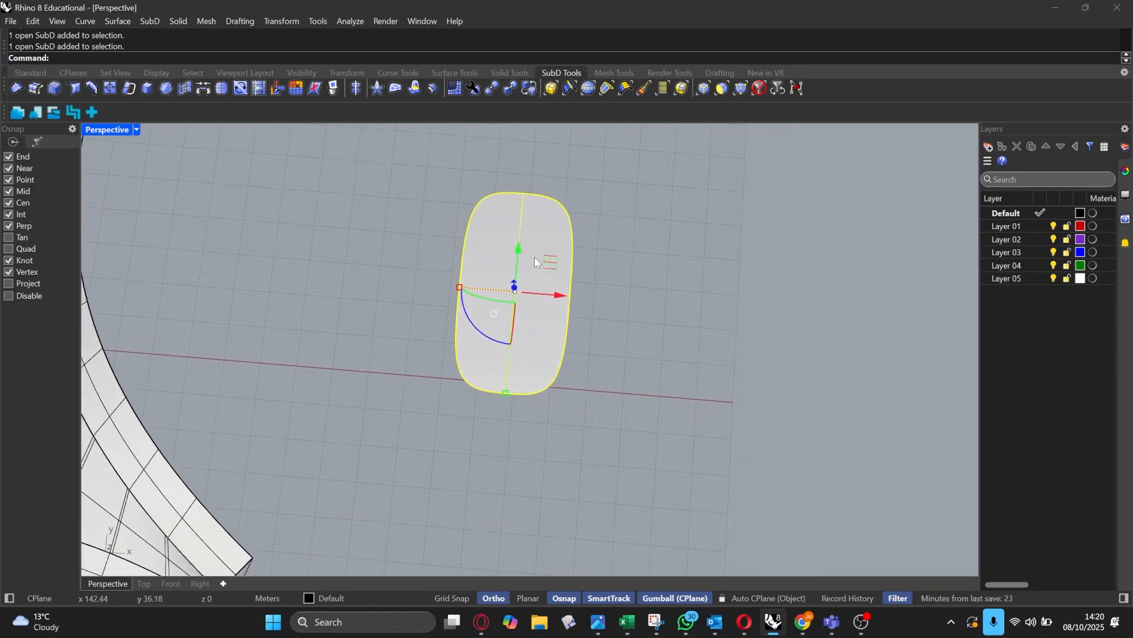
pyautogui.moveTo(694, 164); pyautogui.dragTo(561, 274, button='right')
pyautogui.scroll(3, 590, 313)
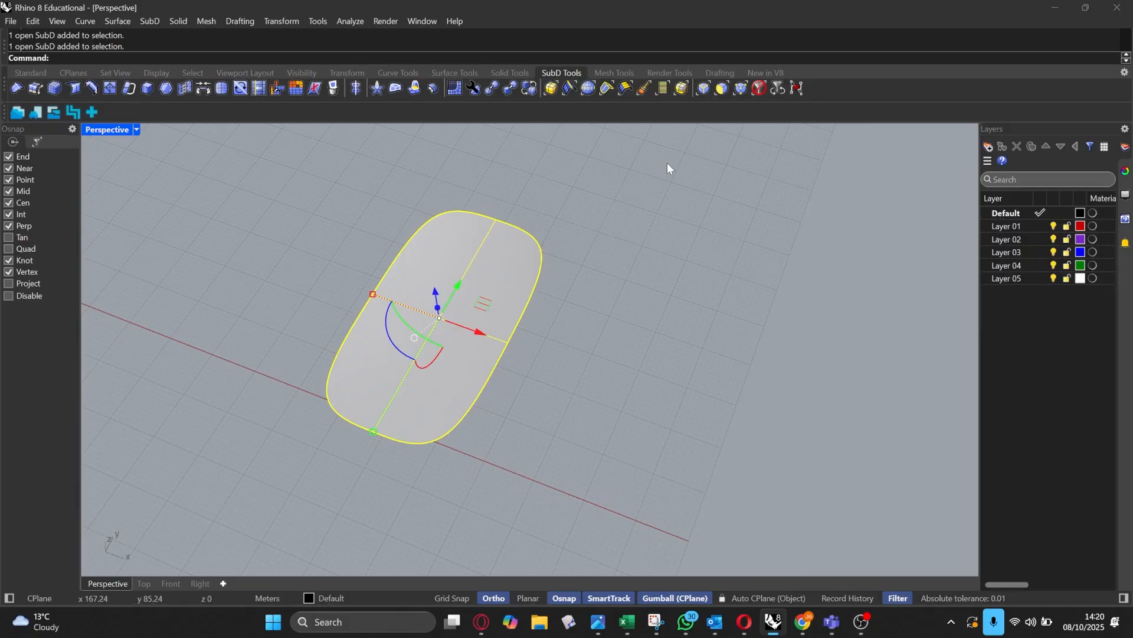
pyautogui.scroll(-10, 667, 165)
pyautogui.moveTo(642, 235); pyautogui.dragTo(614, 242, button='right')
pyautogui.moveTo(616, 186); pyautogui.dragTo(617, 195, button='right')
pyautogui.click(364, 221)
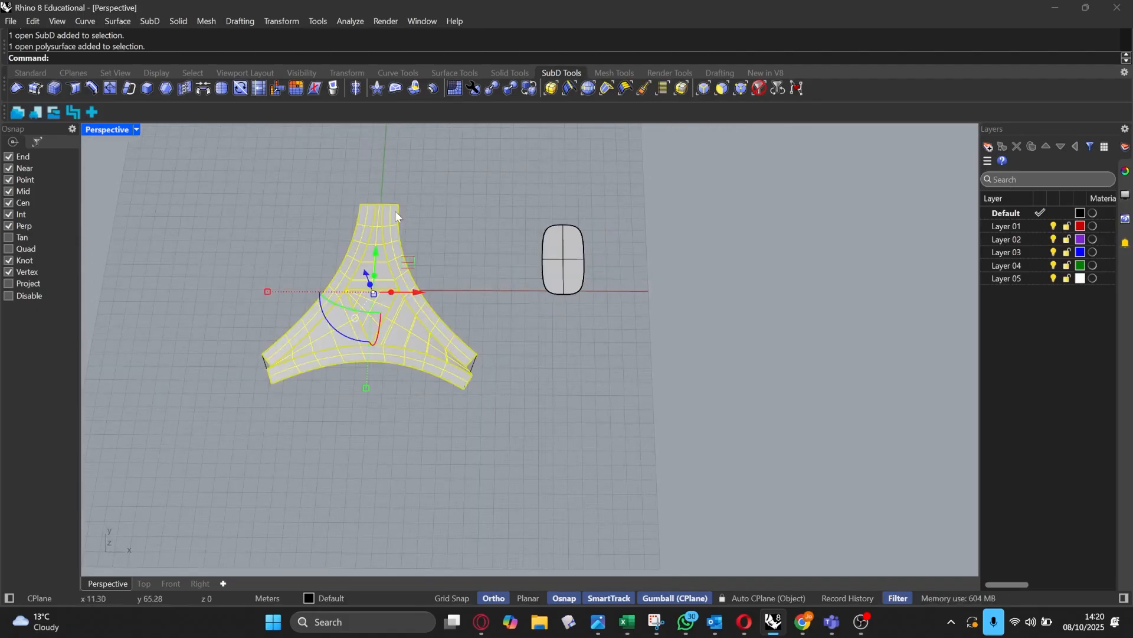
pyautogui.moveTo(420, 204); pyautogui.dragTo(447, 200, button='right')
pyautogui.click(518, 208)
pyautogui.moveTo(518, 207)
pyautogui.keyDown('shift'); pyautogui.mouseDown(button='right')
pyautogui.moveTo(432, 161)
pyautogui.moveTo(471, 238)
pyautogui.moveTo(537, 208)
pyautogui.mouseUp(button='right'); pyautogui.keyUp('shift')
pyautogui.scroll(5, 516, 210)
pyautogui.scroll(5, 536, 208)
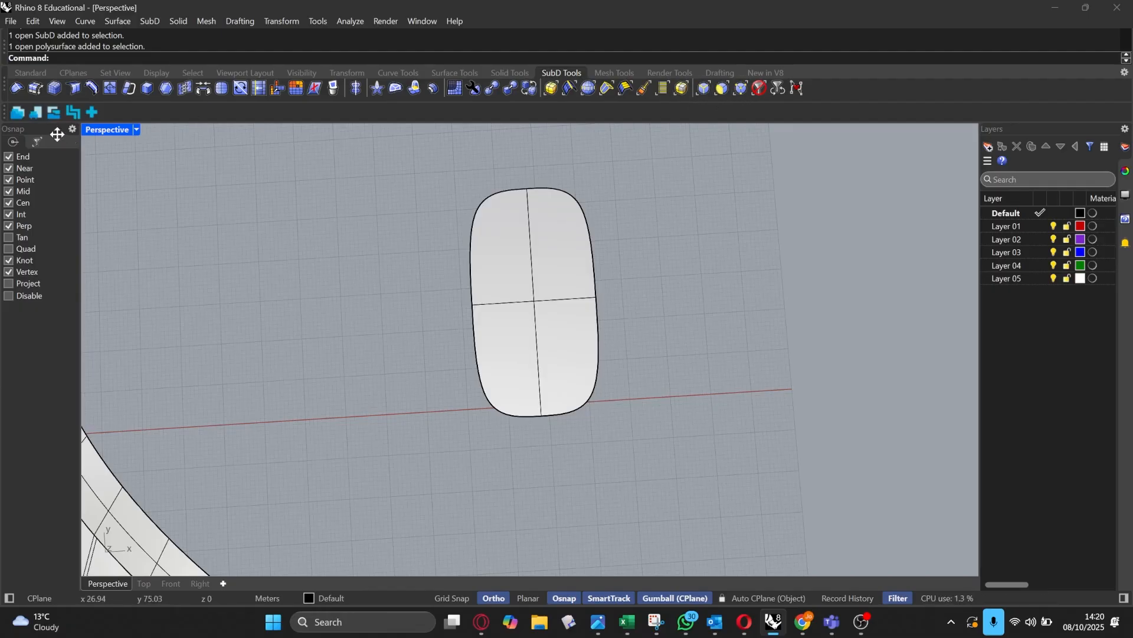
# Step: Show the selection filters, restrict selection to SubD edges, and move the far half of the plane's lengthwise centre edge slightly down
pyautogui.click(37, 142)
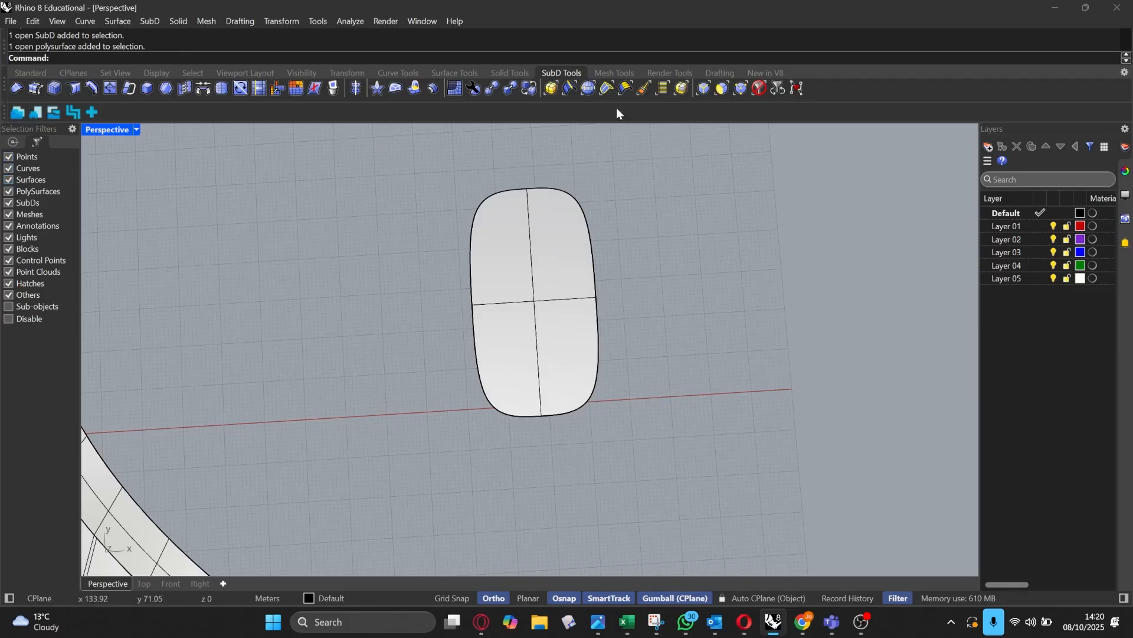
pyautogui.click(708, 87)
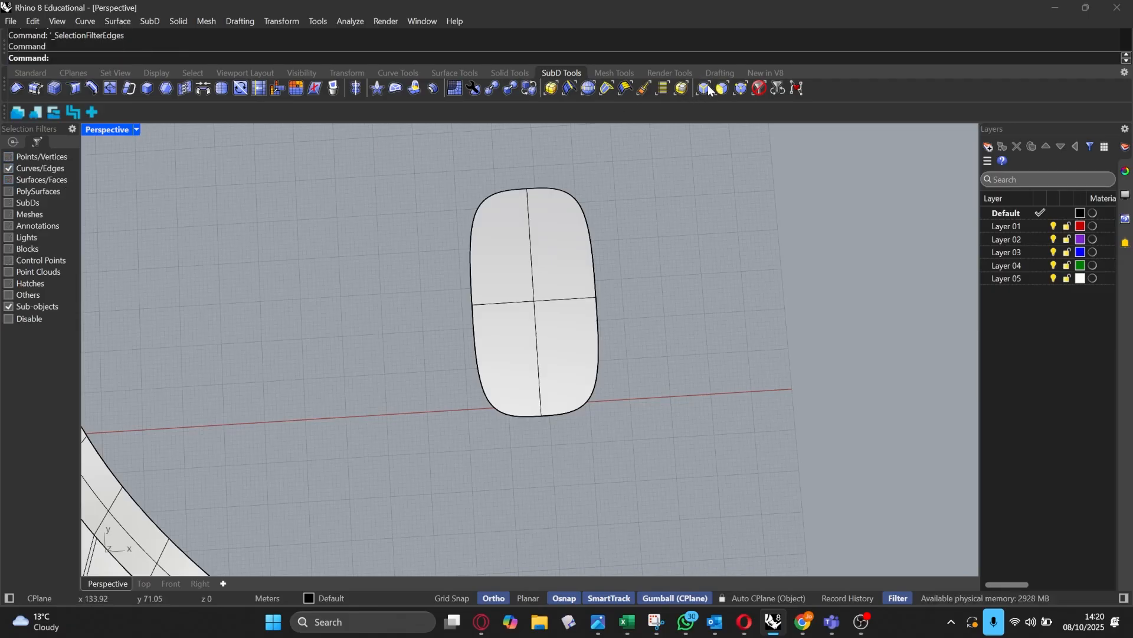
pyautogui.click(721, 90)
pyautogui.click(708, 89)
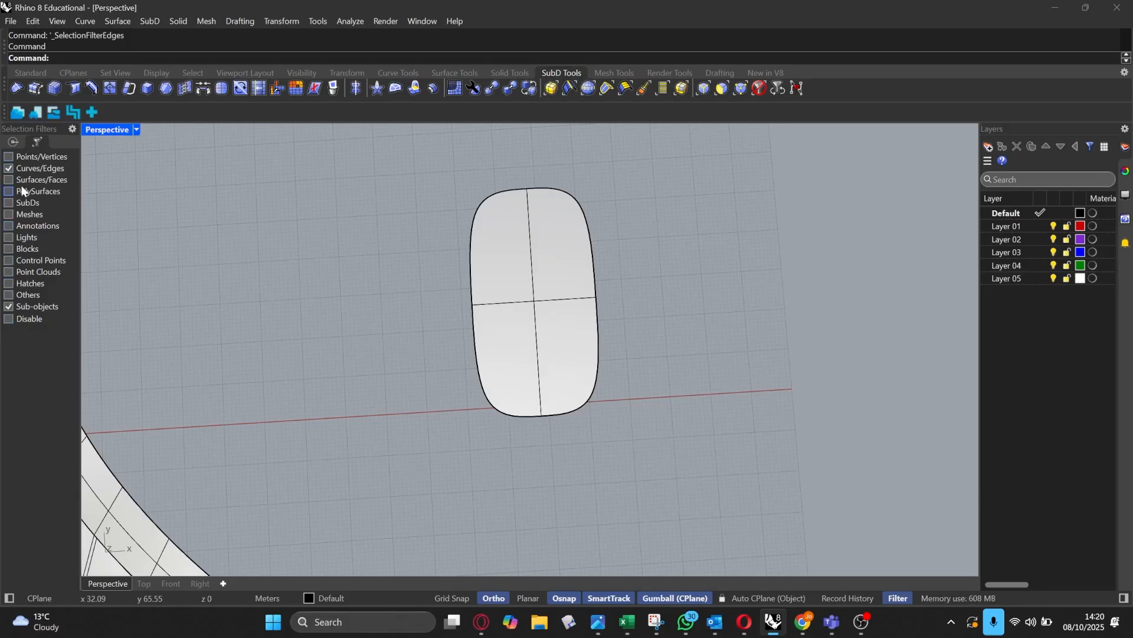
pyautogui.click(528, 244)
pyautogui.moveTo(528, 244); pyautogui.dragTo(573, 448, button='right')
pyautogui.scroll(4, 547, 307)
pyautogui.moveTo(582, 267); pyautogui.dragTo(607, 287)
pyautogui.click(729, 259)
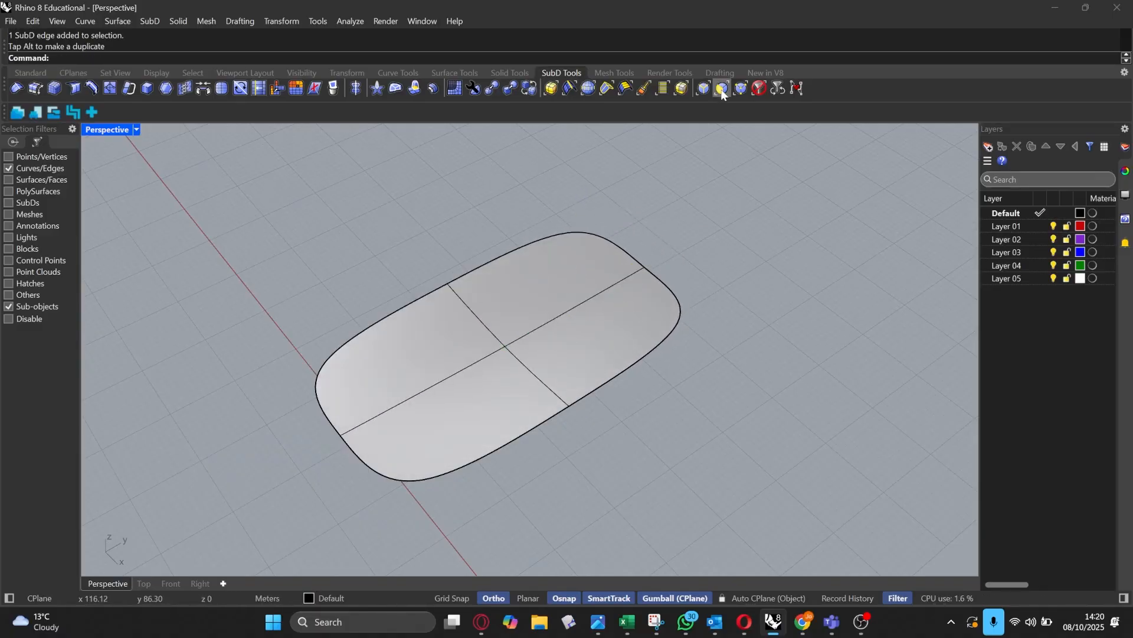
# Step: Restrict selection to SubD faces and raise one of the plane's far faces slightly with the gumball
pyautogui.click(722, 89)
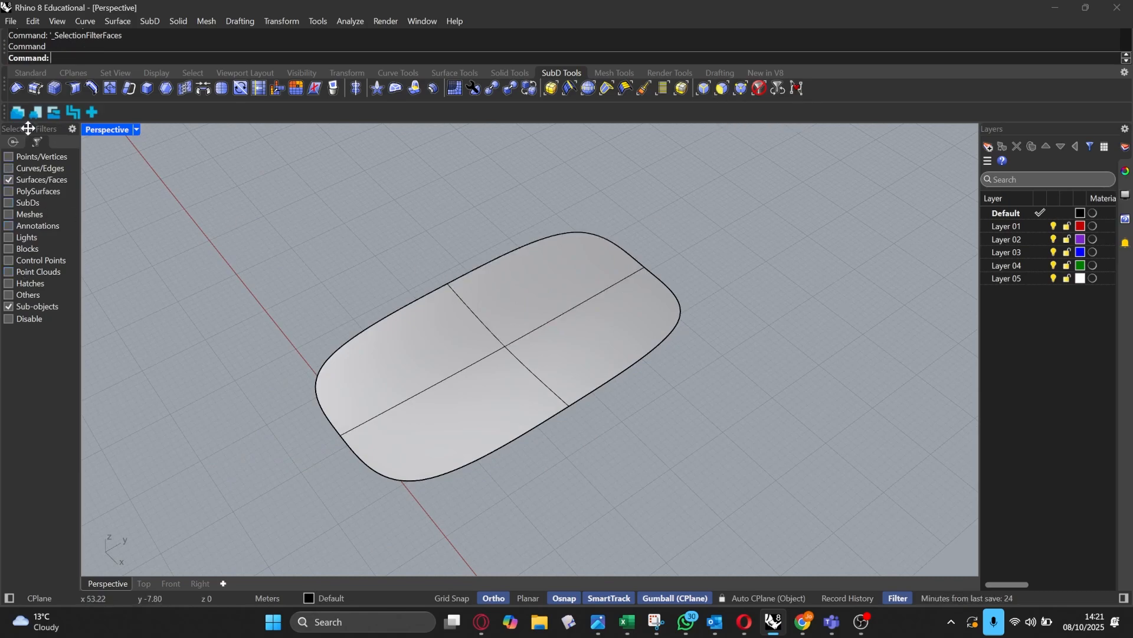
pyautogui.click(543, 287)
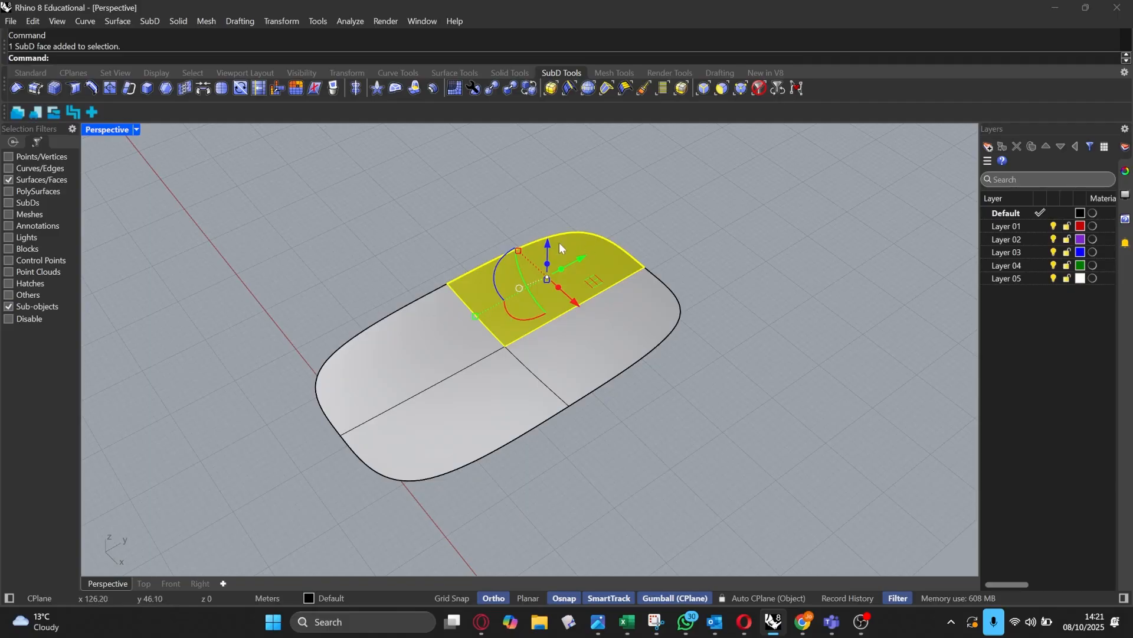
pyautogui.moveTo(560, 246)
pyautogui.mouseDown()
pyautogui.moveTo(550, 181)
pyautogui.moveTo(574, 181)
pyautogui.moveTo(557, 192)
pyautogui.moveTo(550, 231)
pyautogui.mouseUp()
pyautogui.click(626, 162)
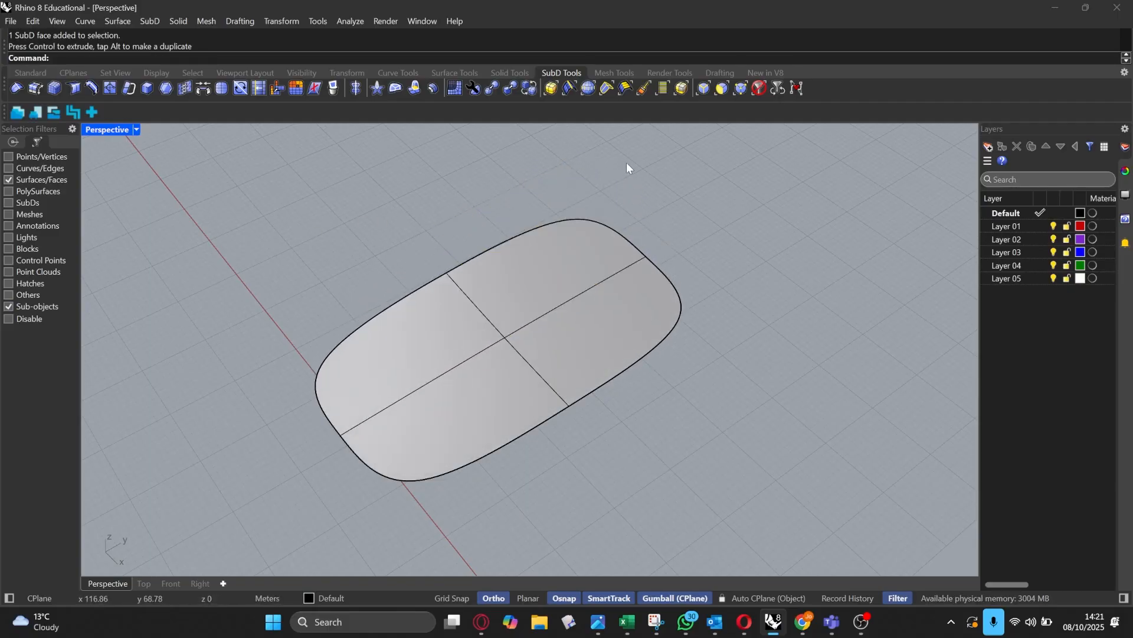
# Step: Restrict selection to SubD vertices and raise the middle vertex of one long side and the plane's central vertex
pyautogui.click(739, 89)
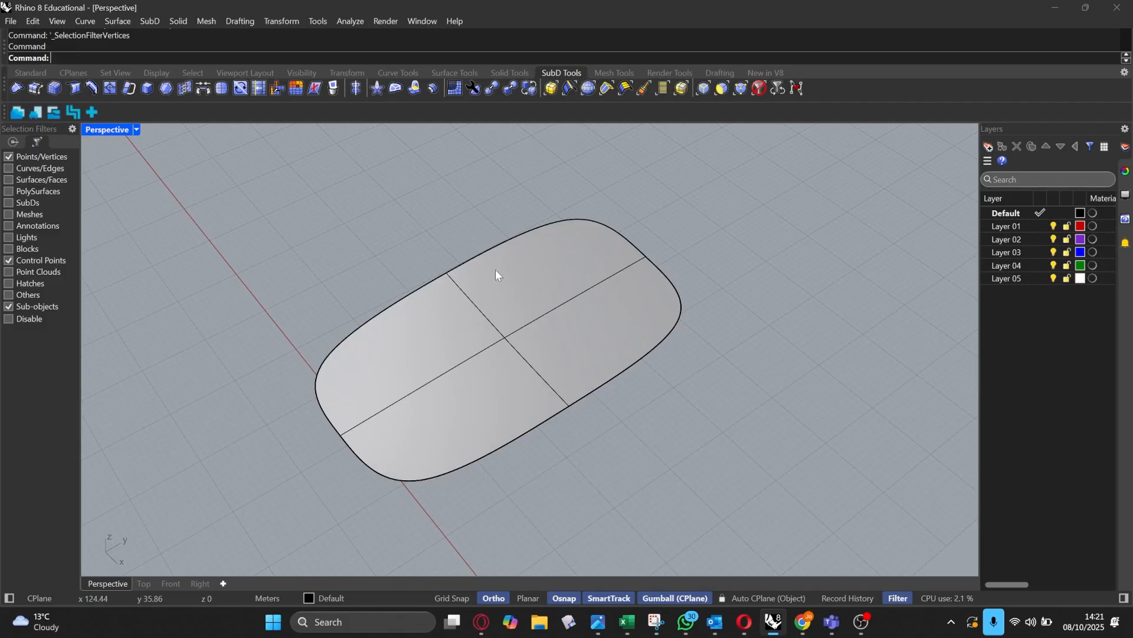
pyautogui.click(442, 272)
pyautogui.moveTo(445, 251)
pyautogui.mouseDown()
pyautogui.moveTo(447, 222)
pyautogui.moveTo(453, 303)
pyautogui.moveTo(454, 177)
pyautogui.moveTo(455, 248)
pyautogui.mouseUp()
pyautogui.click(506, 336)
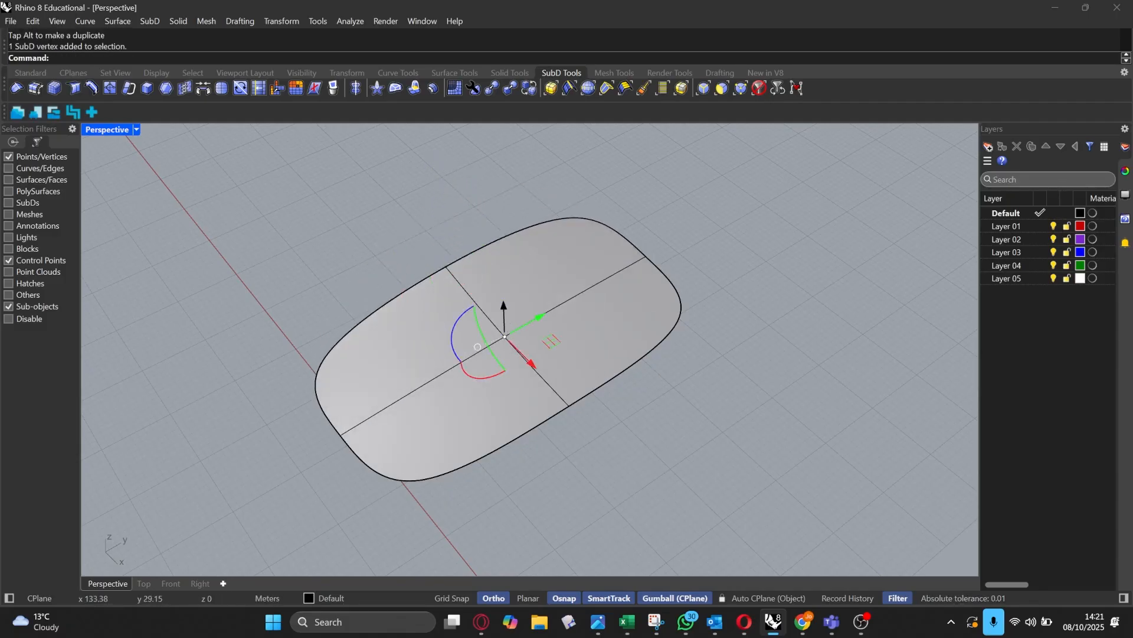
pyautogui.moveTo(504, 310); pyautogui.dragTo(506, 285)
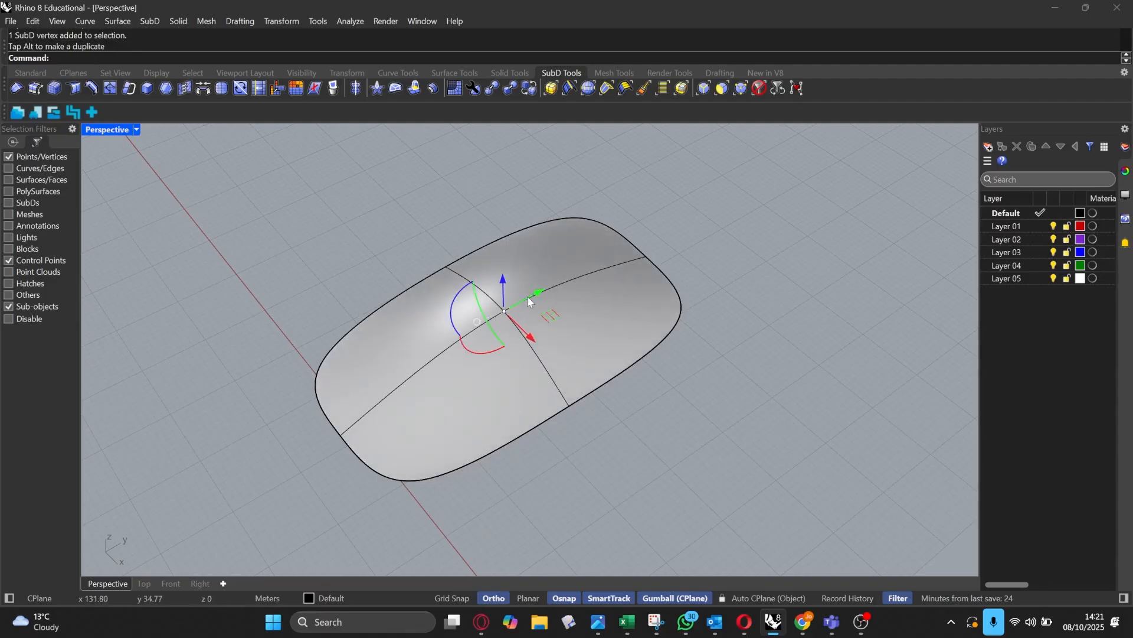
pyautogui.moveTo(528, 299); pyautogui.dragTo(688, 314, button='right')
pyautogui.scroll(-6, 646, 315)
pyautogui.scroll(4, 706, 239)
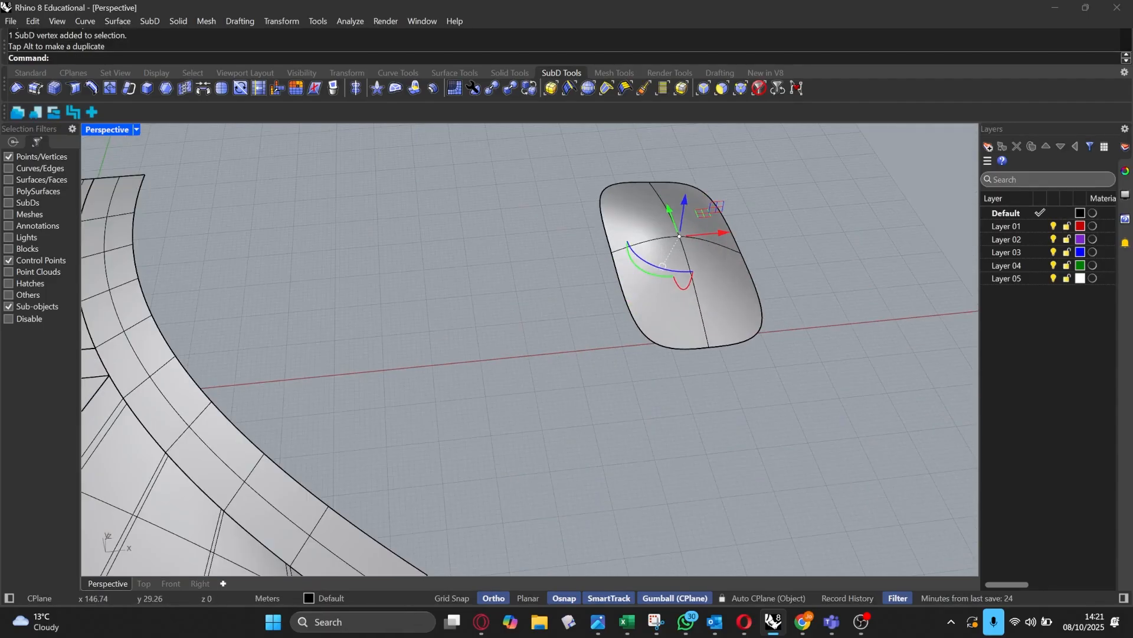
# Step: Undo the vertex and face moves on the SubD plane and clear the selection
pyautogui.hotkey('ctrl', 'z')
pyautogui.moveTo(705, 239); pyautogui.dragTo(629, 260, button='right')
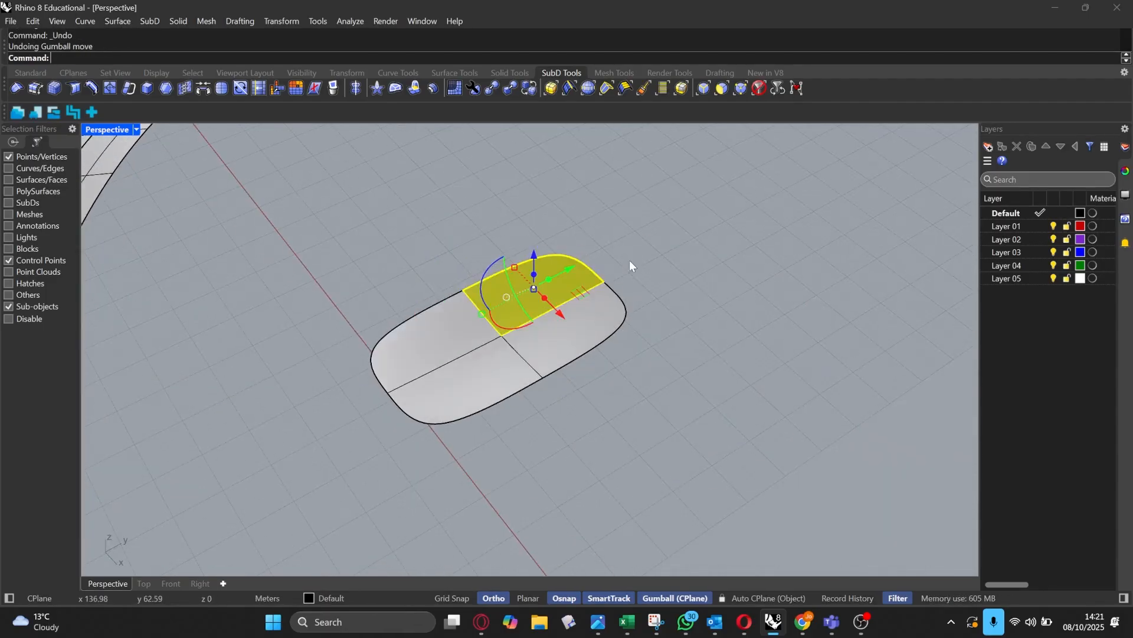
pyautogui.click(621, 190)
pyautogui.scroll(2, 556, 290)
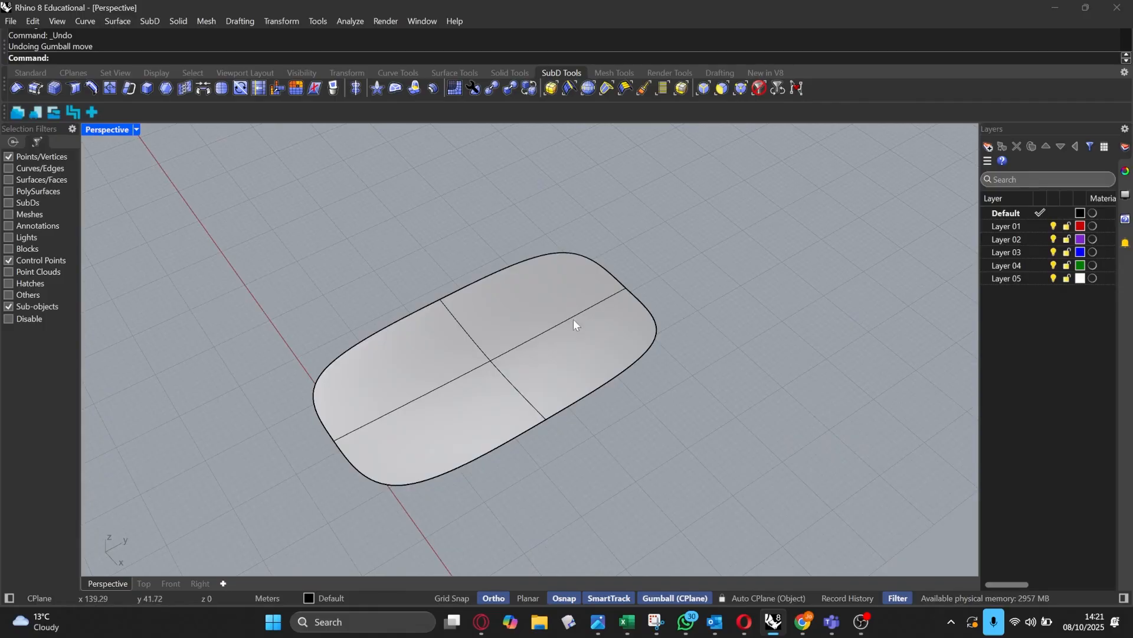
# Step: Switch the SubD plane to flat display, inspect its faceted control shape, and return it to smooth display
pyautogui.press('Tab')
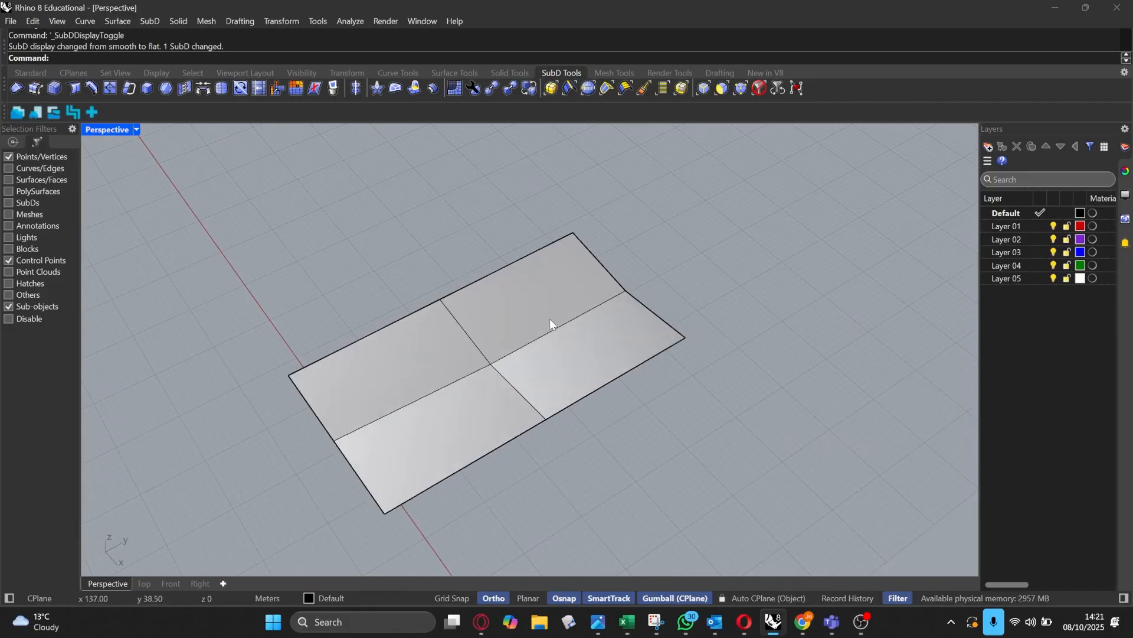
pyautogui.moveTo(551, 317); pyautogui.dragTo(509, 382, button='right')
pyautogui.scroll(8, 543, 325)
pyautogui.scroll(-8, 532, 340)
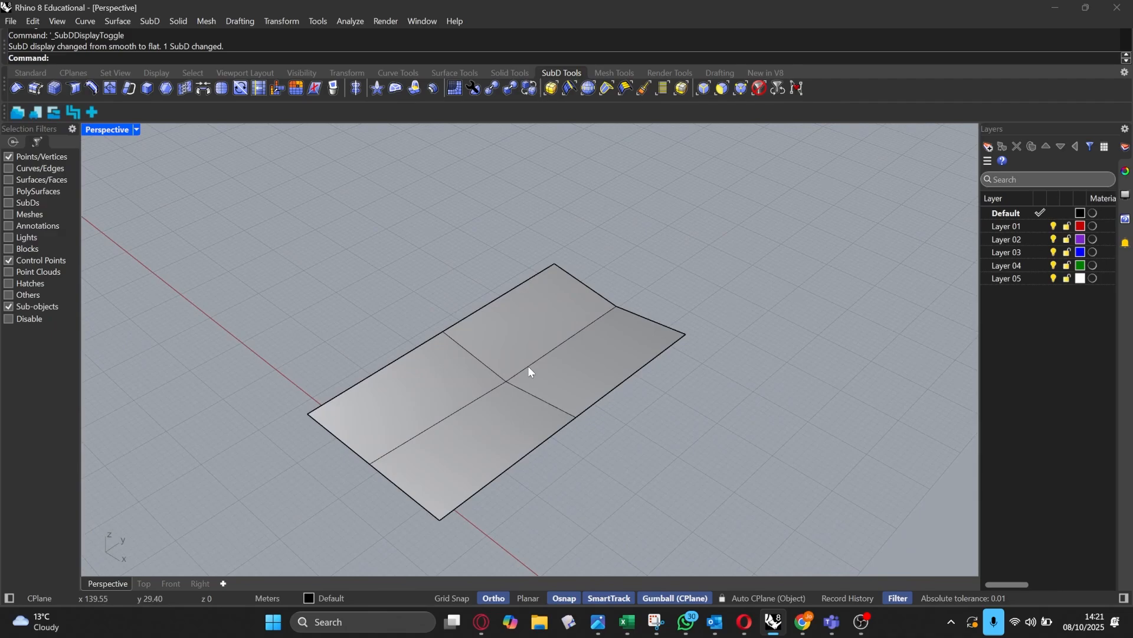
pyautogui.press('Tab')
pyautogui.scroll(-5, 528, 370)
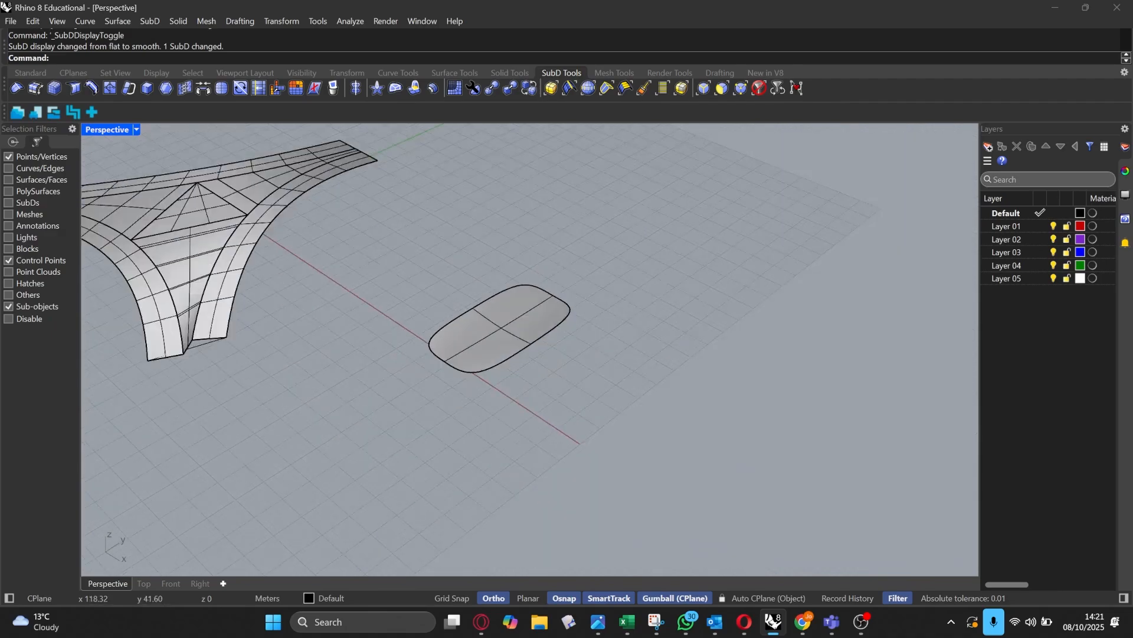
# Step: Set the SubD plane to flat display and view its four faces at an angle
pyautogui.moveTo(529, 370); pyautogui.dragTo(461, 347, button='right')
pyautogui.scroll(7, 549, 345)
pyautogui.scroll(5, 495, 335)
pyautogui.press('Tab')
pyautogui.scroll(3, 458, 340)
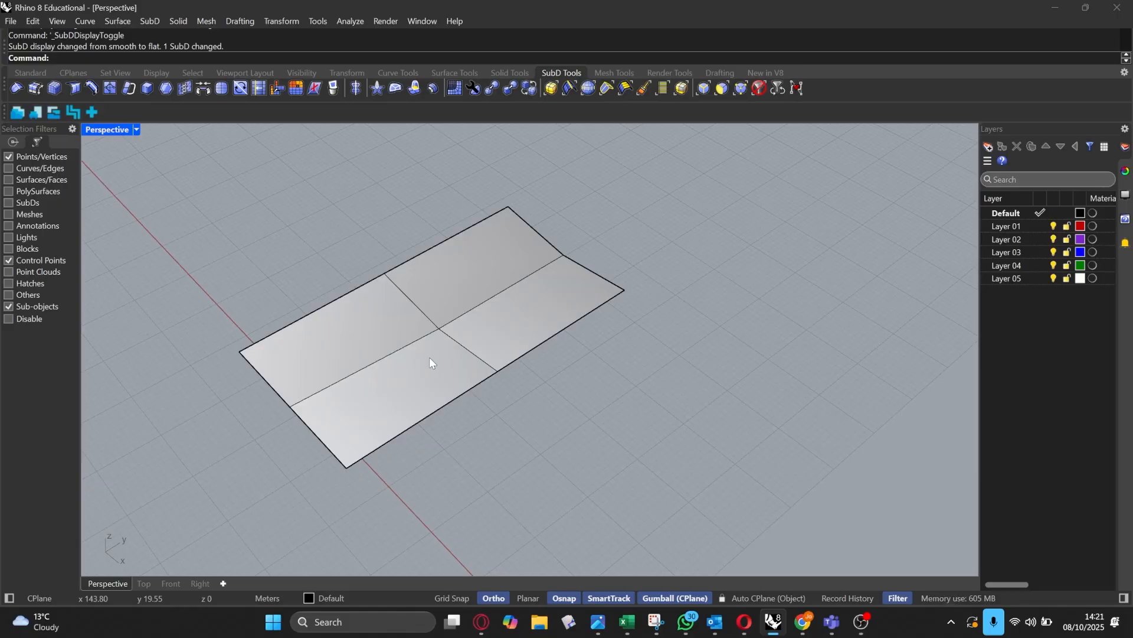
pyautogui.moveTo(435, 346); pyautogui.dragTo(555, 315, button='right')
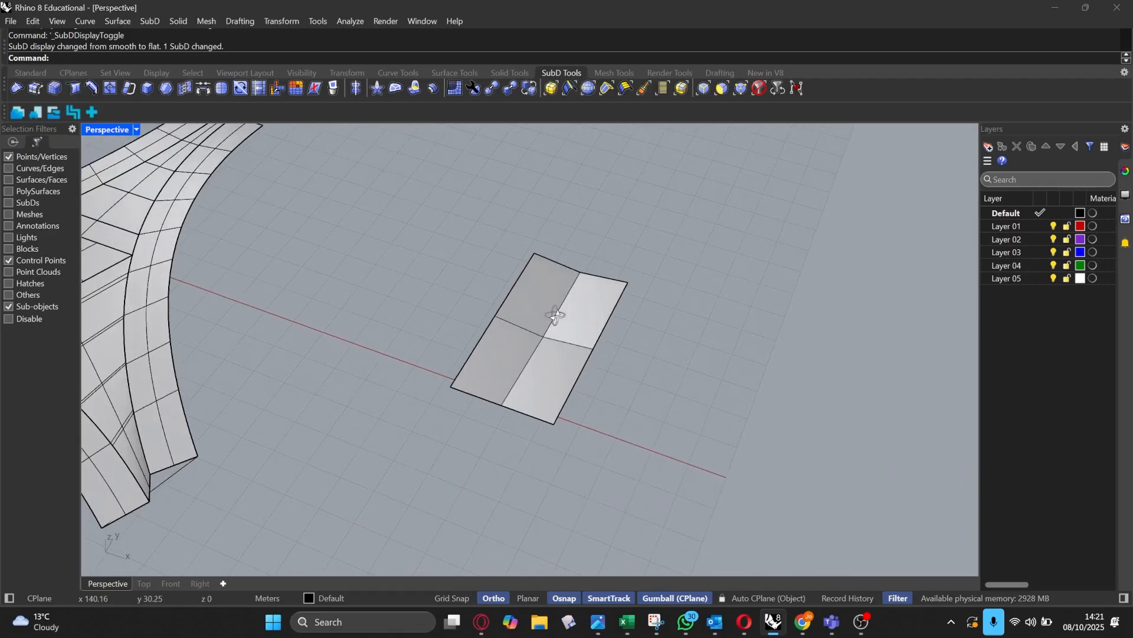
pyautogui.scroll(2, 555, 319)
# Step: Toggle the SubD plane repeatedly between smooth and flat display to compare both shapes, ending in flat display
pyautogui.press('Tab')
pyautogui.press('Tab')
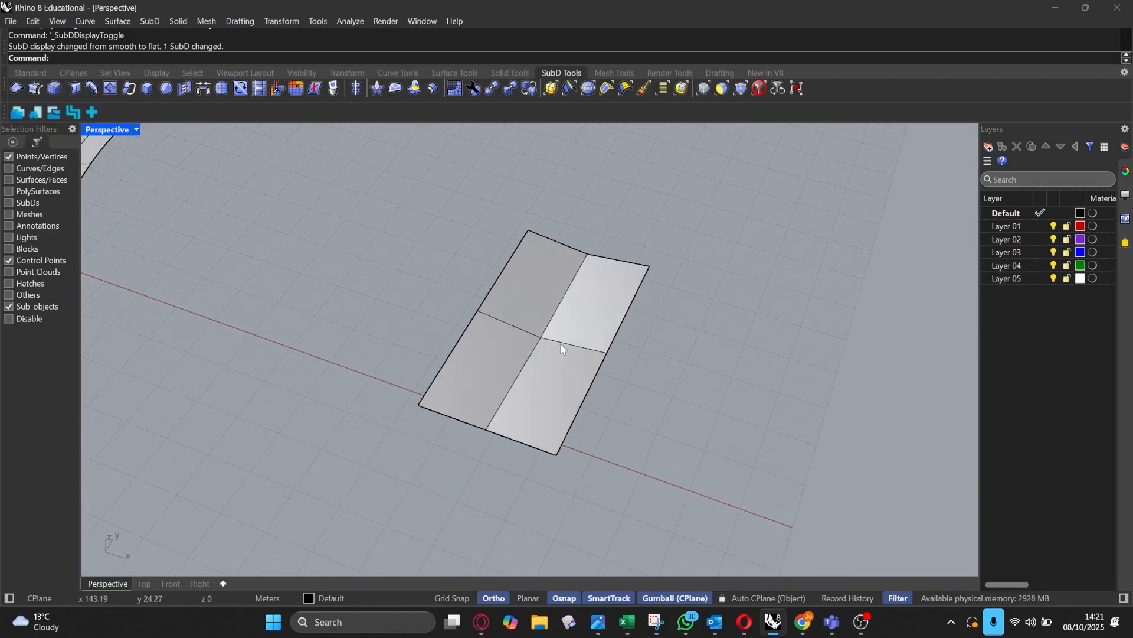
pyautogui.press('Tab')
pyautogui.press('Tab')
pyautogui.press('Tab')
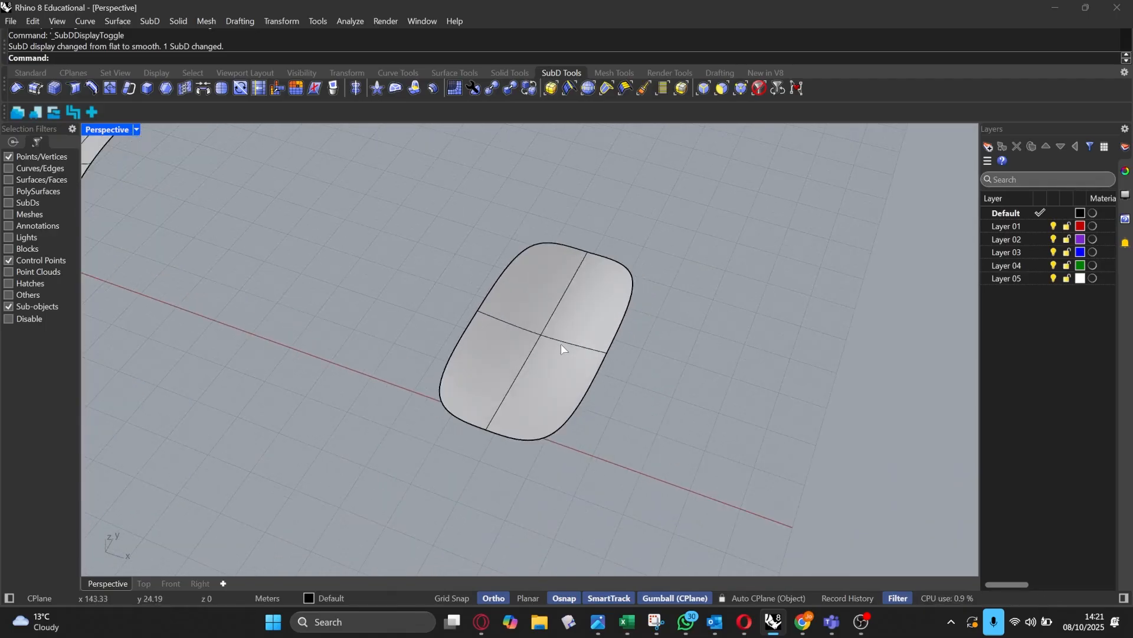
pyautogui.press('Tab')
pyautogui.press('Tab')
pyautogui.press('Tab')
pyautogui.moveTo(561, 344); pyautogui.dragTo(547, 340, button='right')
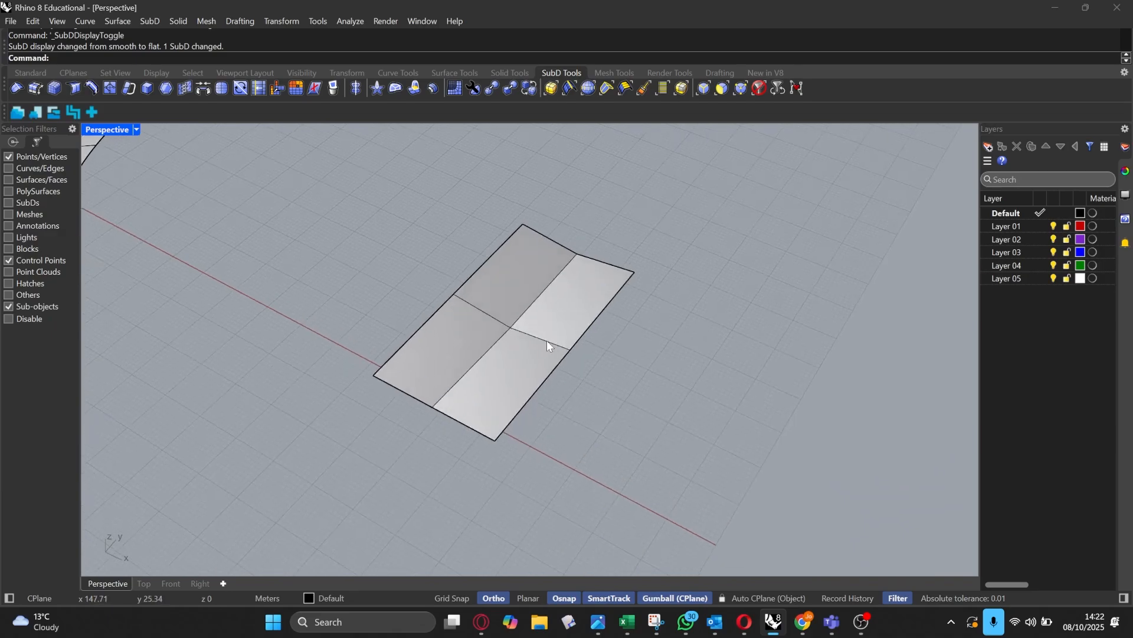
pyautogui.press('Tab')
pyautogui.moveTo(517, 299); pyautogui.dragTo(578, 327, button='right')
pyautogui.press('Tab')
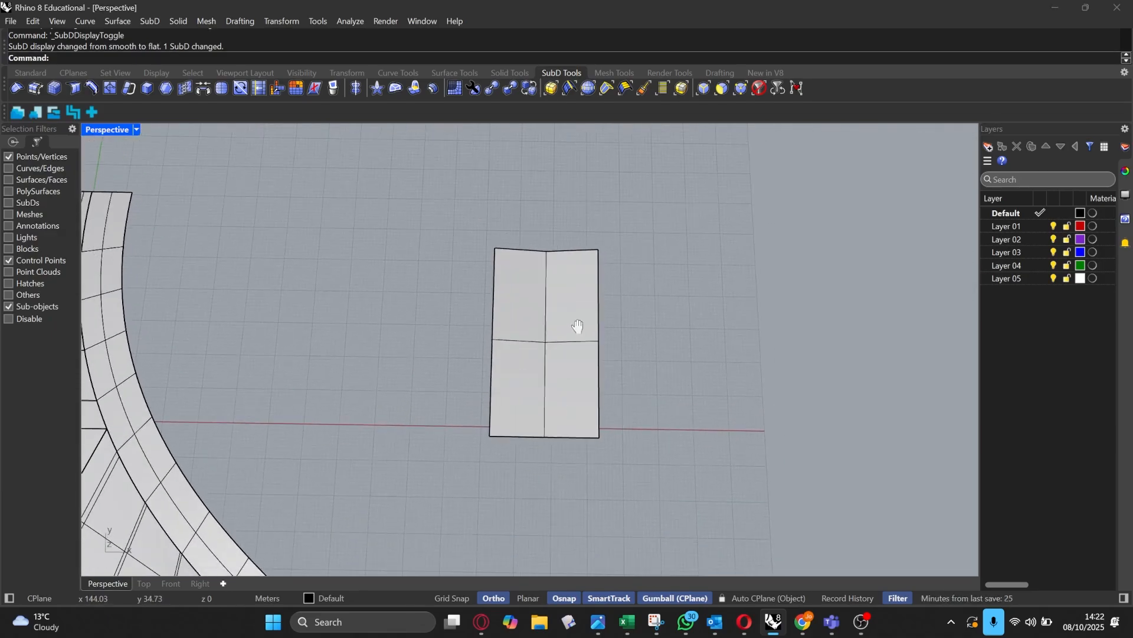
# Step: Delete three of the SubD plane's four faces, keeping only the upper-left face
pyautogui.scroll(3, 565, 317)
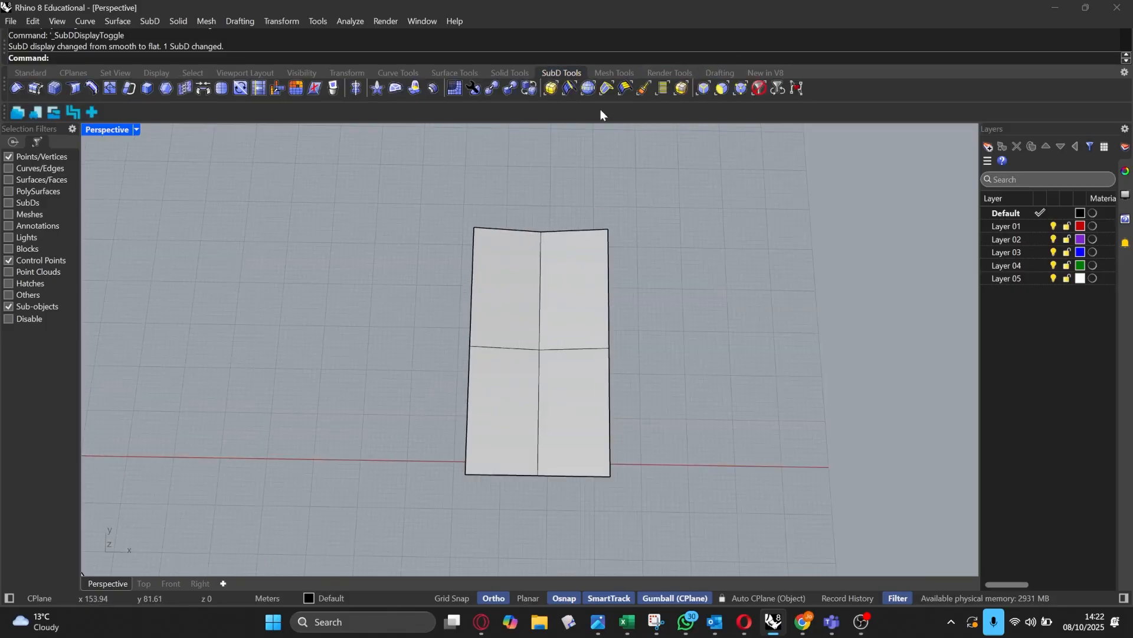
pyautogui.click(721, 90)
pyautogui.click(570, 299)
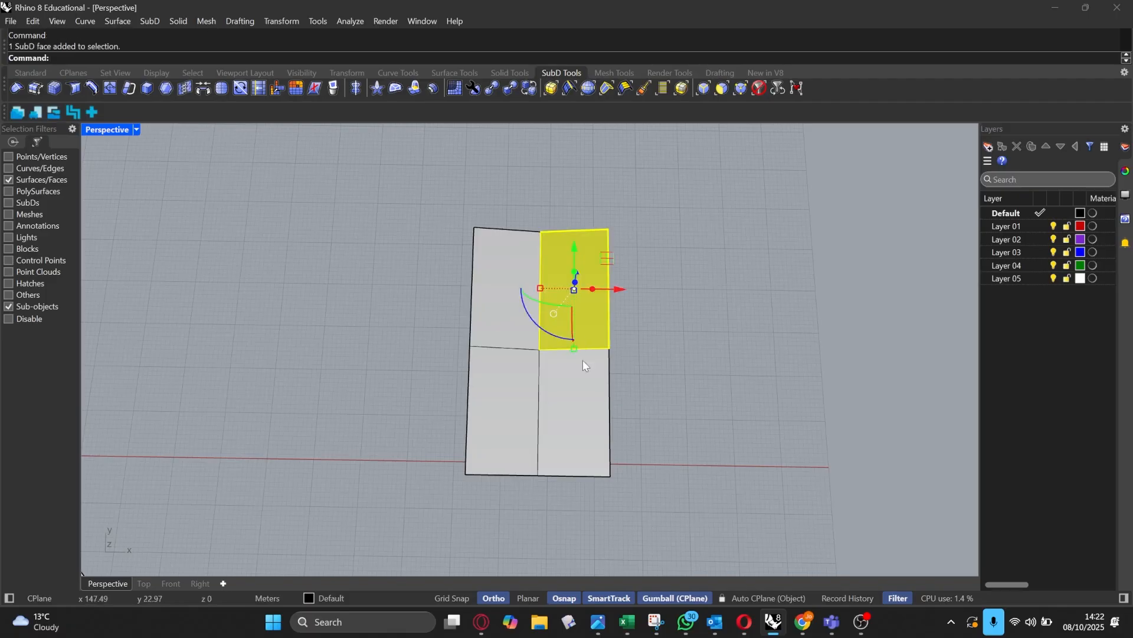
pyautogui.press('Delete')
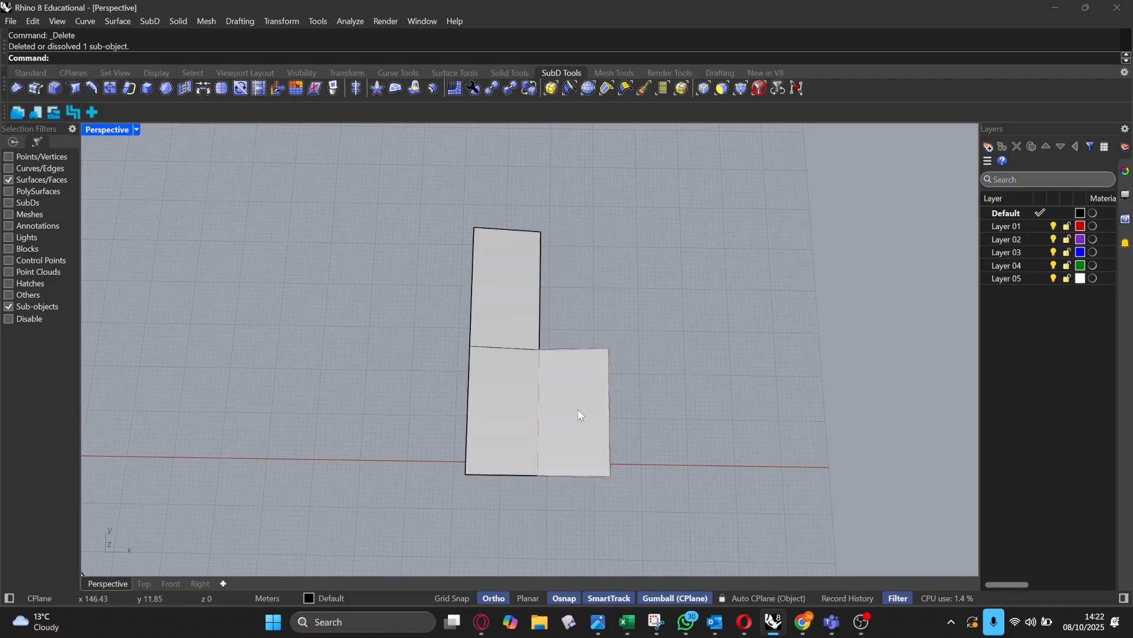
pyautogui.click(578, 409)
pyautogui.press('Delete')
pyautogui.click(523, 406)
pyautogui.press('Delete')
# Step: Stretch the remaining SubD face lengthwise along Y into a long, narrow strip
pyautogui.moveTo(594, 402); pyautogui.dragTo(504, 348, button='right')
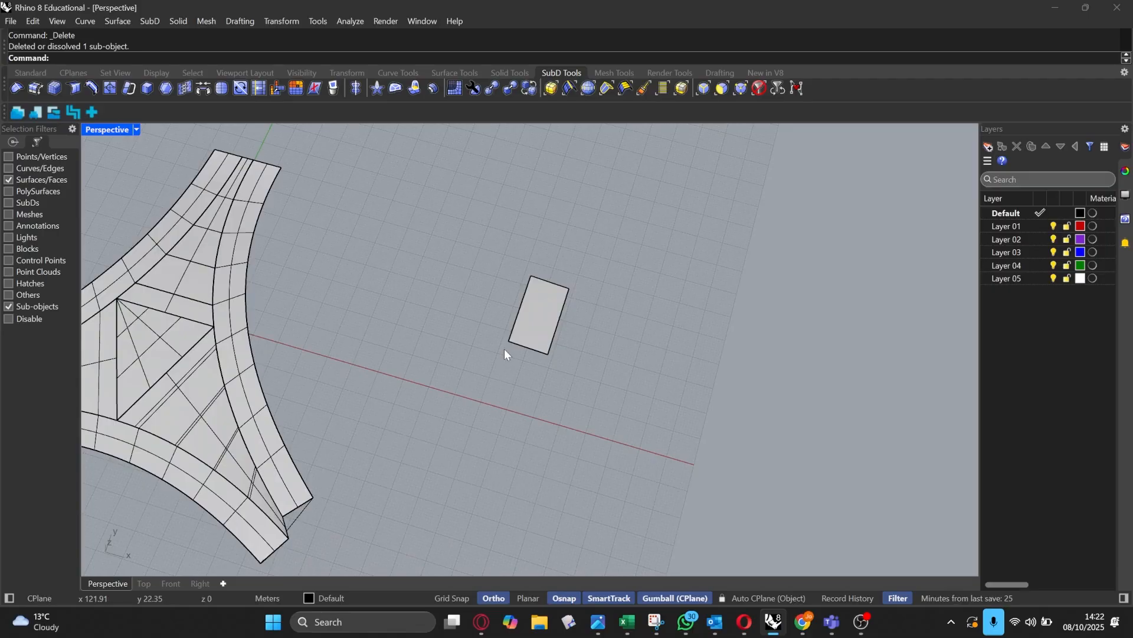
pyautogui.scroll(2, 494, 347)
pyautogui.click(524, 341)
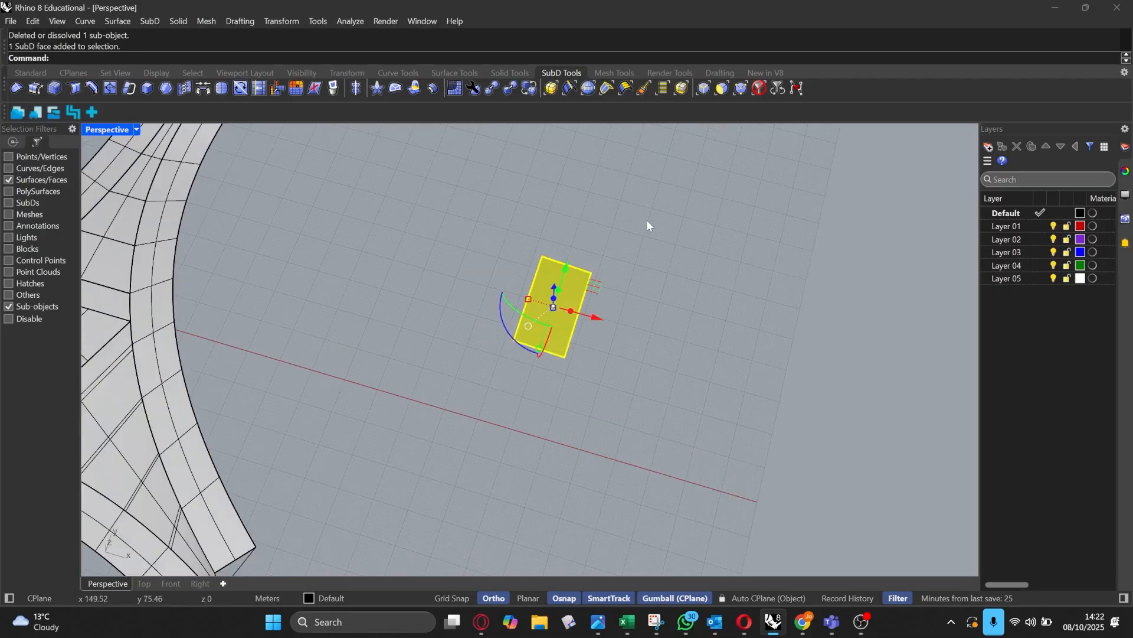
pyautogui.moveTo(647, 220); pyautogui.dragTo(507, 336, button='right')
pyautogui.moveTo(466, 334); pyautogui.dragTo(400, 348)
pyautogui.scroll(-6, 482, 321)
pyautogui.moveTo(483, 324); pyautogui.dragTo(544, 278, button='right')
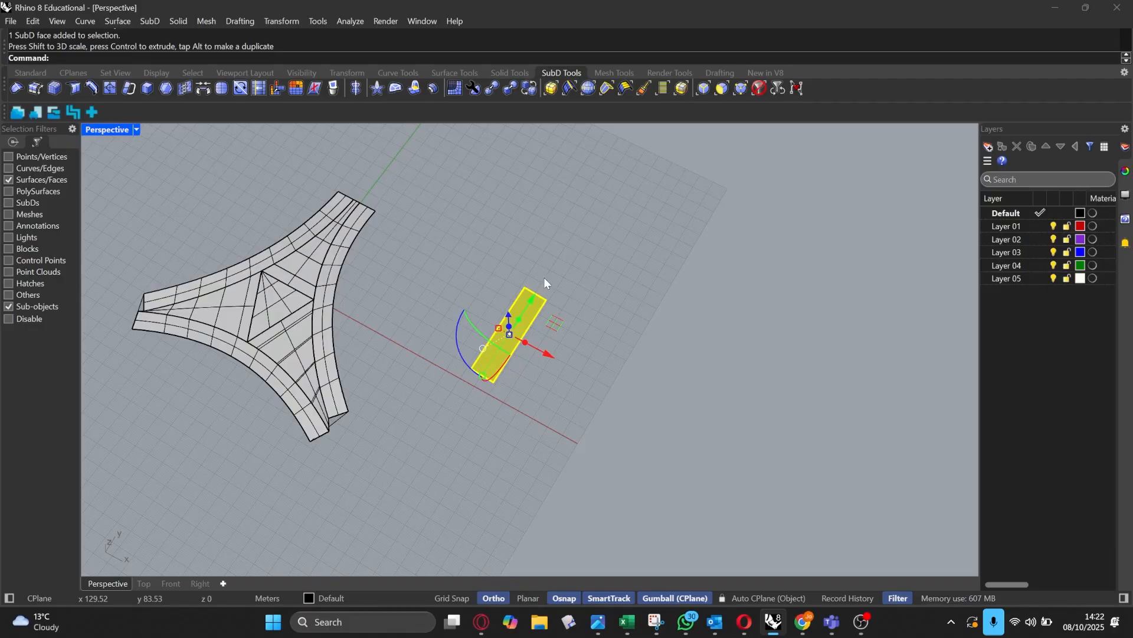
# Step: Compare the single-face SubD strip in smooth and flat display, ending in flat display
pyautogui.press('Tab')
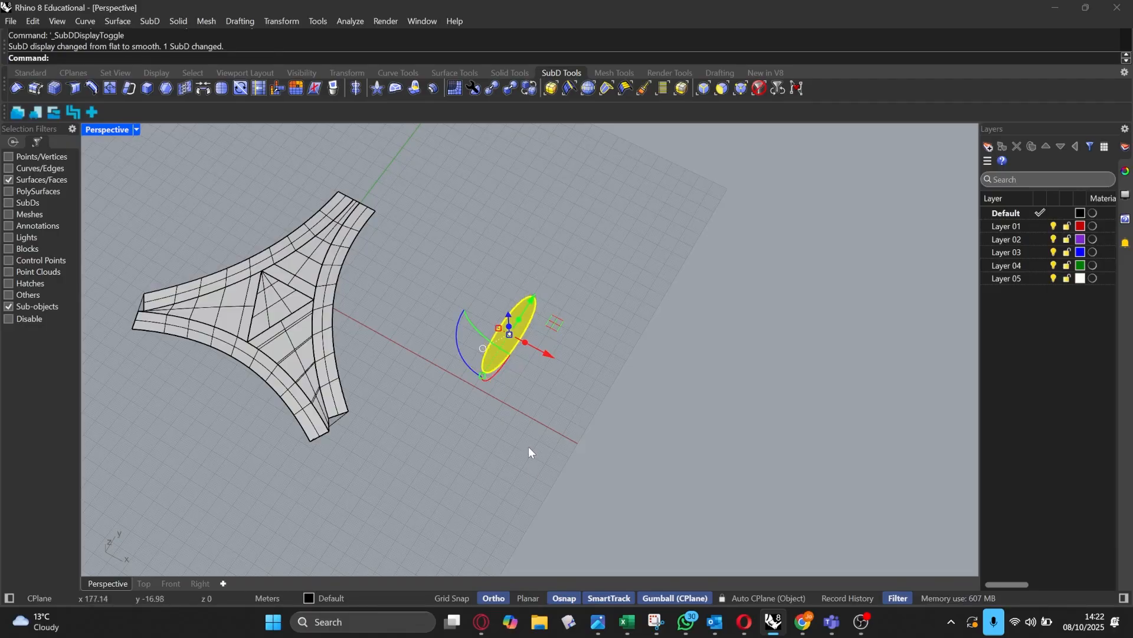
pyautogui.scroll(2, 493, 359)
pyautogui.moveTo(597, 412); pyautogui.dragTo(675, 392, button='right')
pyautogui.click(676, 392)
pyautogui.scroll(5, 554, 350)
pyautogui.click(503, 381)
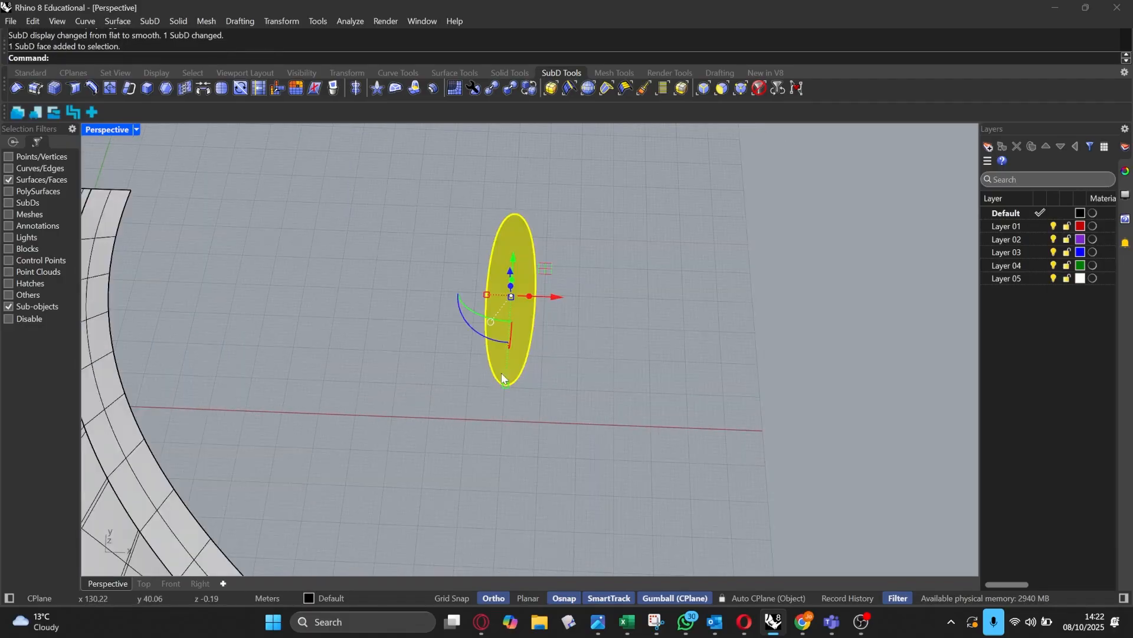
pyautogui.press('Tab')
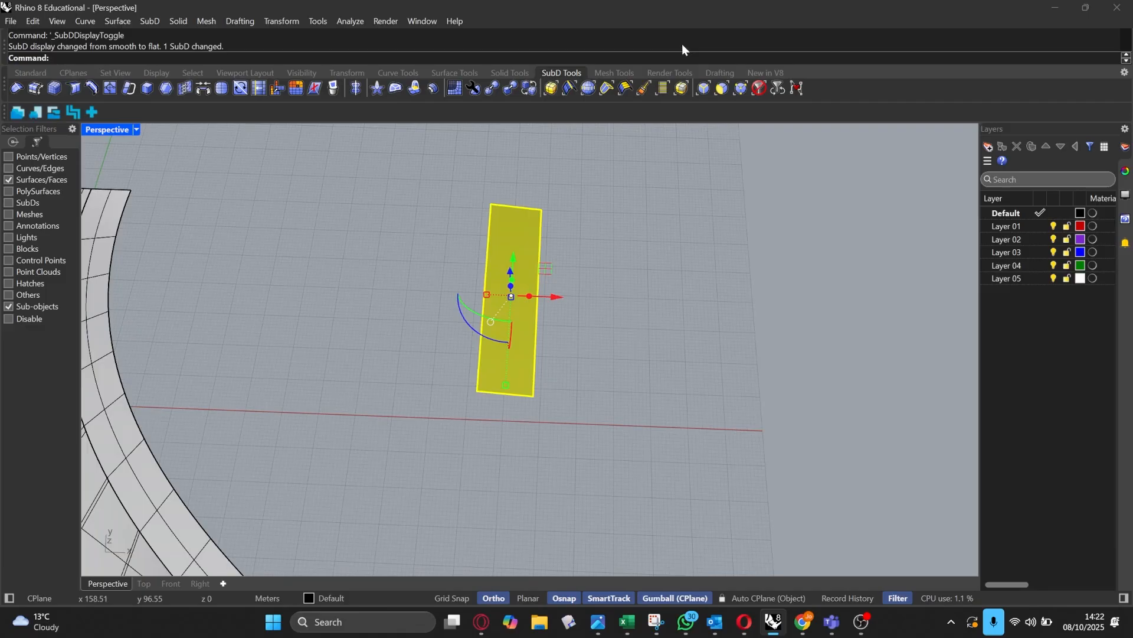
# Step: Extrude the strip's short edge nearest the X axis downward to add a second SubD face
pyautogui.click(706, 89)
pyautogui.click(493, 394)
pyautogui.moveTo(494, 397); pyautogui.dragTo(571, 374, button='right')
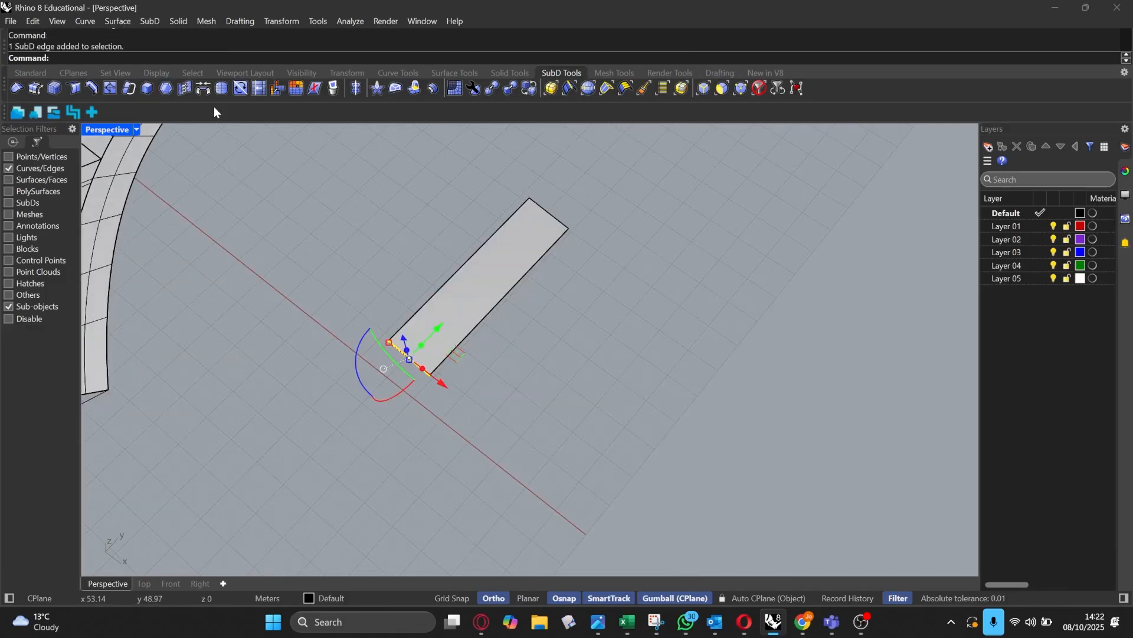
pyautogui.click(390, 90)
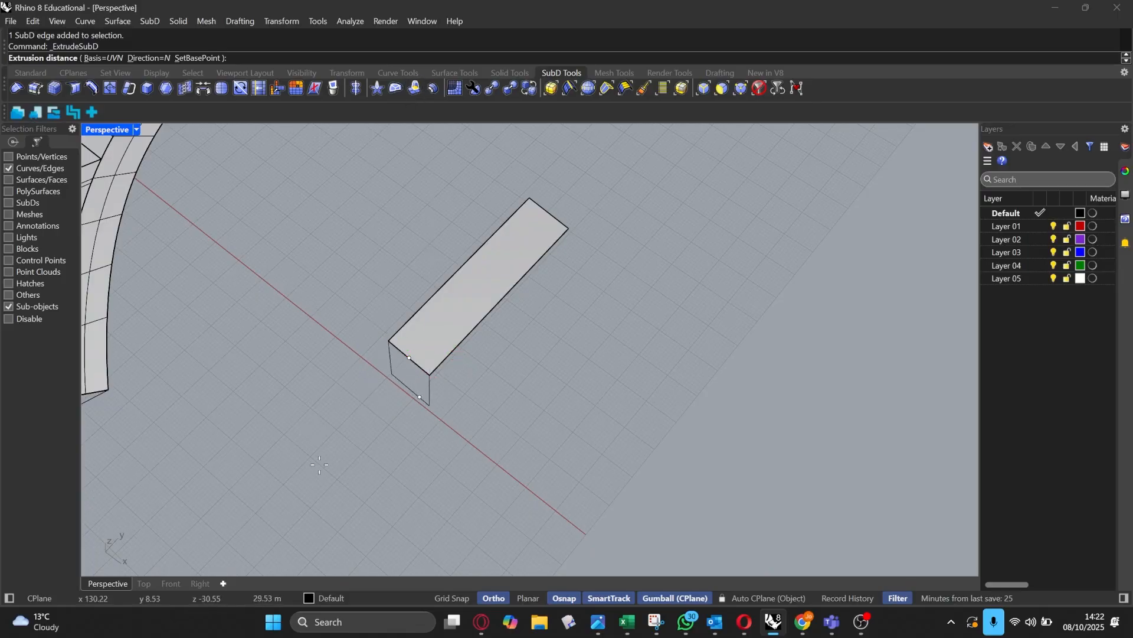
pyautogui.click(418, 513)
# Step: Move the extruded face's free edge away along Y, raise it, and shift it along X towards the three-armed form
pyautogui.click(412, 445)
pyautogui.moveTo(430, 432); pyautogui.dragTo(417, 383, button='right')
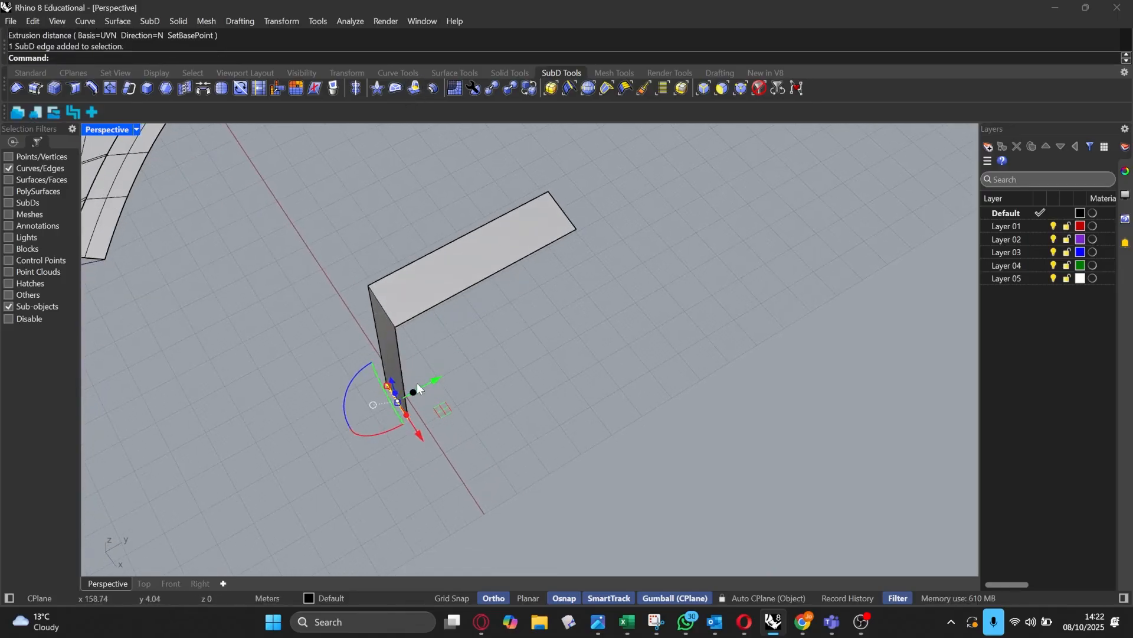
pyautogui.moveTo(438, 378); pyautogui.dragTo(225, 417)
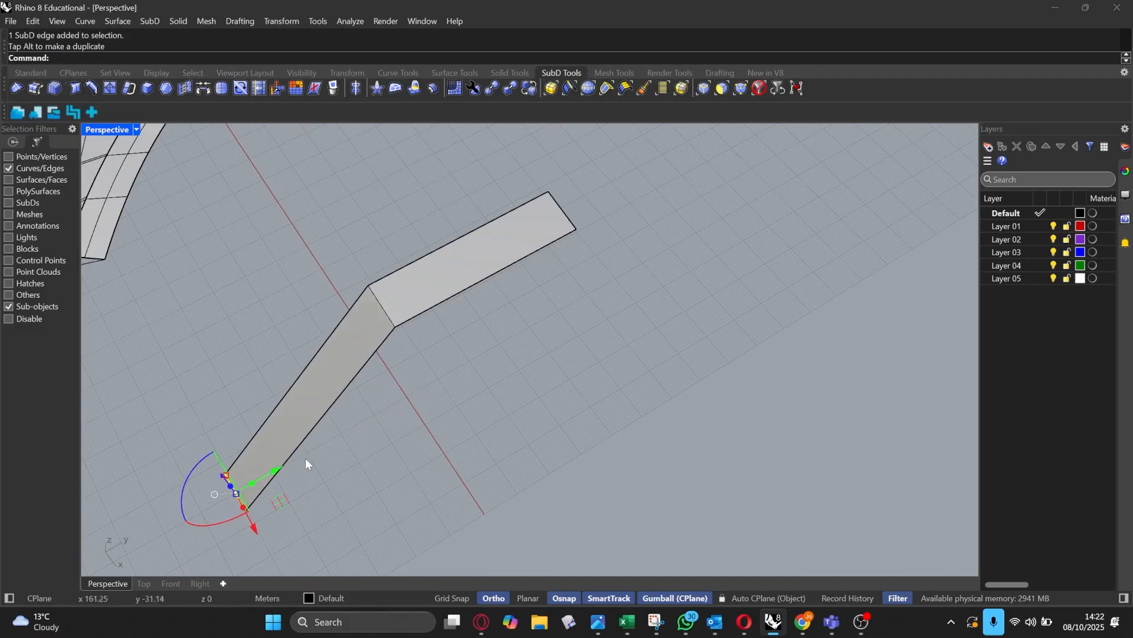
pyautogui.moveTo(224, 480); pyautogui.dragTo(277, 416, button='right')
pyautogui.moveTo(322, 518); pyautogui.dragTo(344, 240)
pyautogui.moveTo(348, 241); pyautogui.dragTo(460, 290, button='right')
pyautogui.scroll(-2, 481, 278)
pyautogui.moveTo(427, 476); pyautogui.dragTo(327, 456)
pyautogui.moveTo(565, 377); pyautogui.dragTo(531, 205, button='right')
# Step: Reposition the fold edge shared by the two SubD faces to adjust the bend, and clear the selection
pyautogui.scroll(-3, 530, 251)
pyautogui.moveTo(530, 253); pyautogui.dragTo(558, 280, button='right')
pyautogui.scroll(2, 438, 356)
pyautogui.moveTo(460, 254); pyautogui.dragTo(458, 272)
pyautogui.moveTo(494, 289); pyautogui.dragTo(463, 293, button='right')
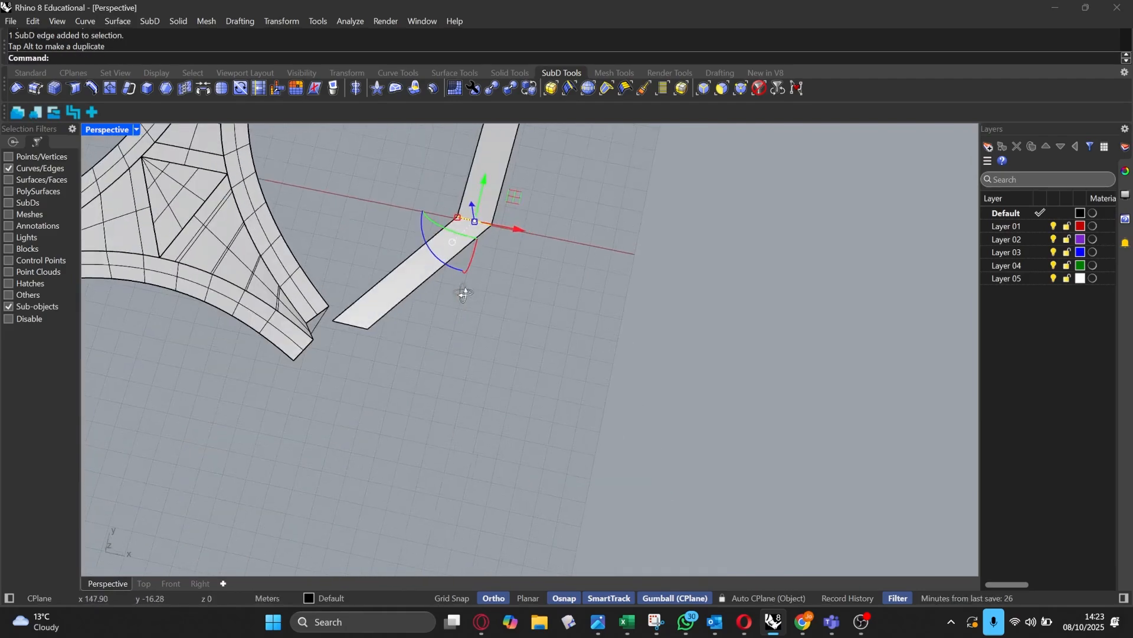
pyautogui.moveTo(450, 263)
pyautogui.mouseDown()
pyautogui.moveTo(418, 250)
pyautogui.moveTo(431, 268)
pyautogui.mouseUp()
pyautogui.scroll(-4, 416, 285)
pyautogui.click(566, 281)
pyautogui.moveTo(565, 281); pyautogui.dragTo(607, 260, button='right')
# Step: Compare the bent two-face strip in smooth and flat display, ending in flat display
pyautogui.keyDown('shift'); pyautogui.moveTo(491, 226); pyautogui.dragTo(449, 337, button='right'); pyautogui.keyUp('shift')
pyautogui.scroll(5, 450, 288)
pyautogui.scroll(5, 409, 282)
pyautogui.moveTo(423, 283); pyautogui.dragTo(543, 368, button='right')
pyautogui.press('Tab')
pyautogui.scroll(3, 378, 328)
pyautogui.scroll(-8, 408, 259)
pyautogui.scroll(3, 464, 393)
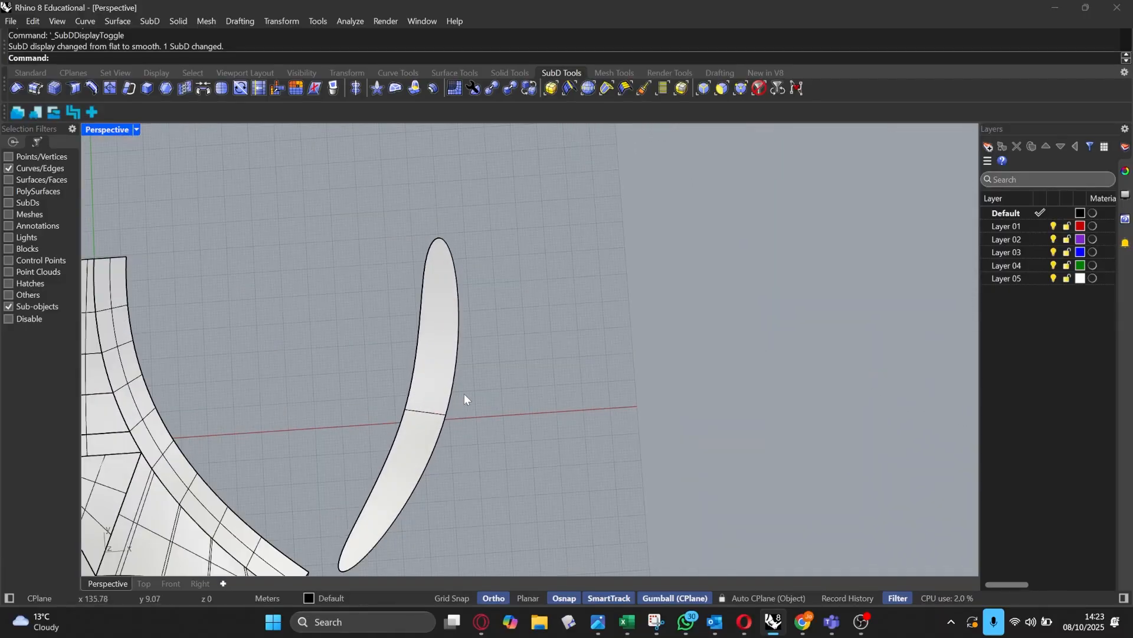
pyautogui.press('Tab')
pyautogui.press('Tab')
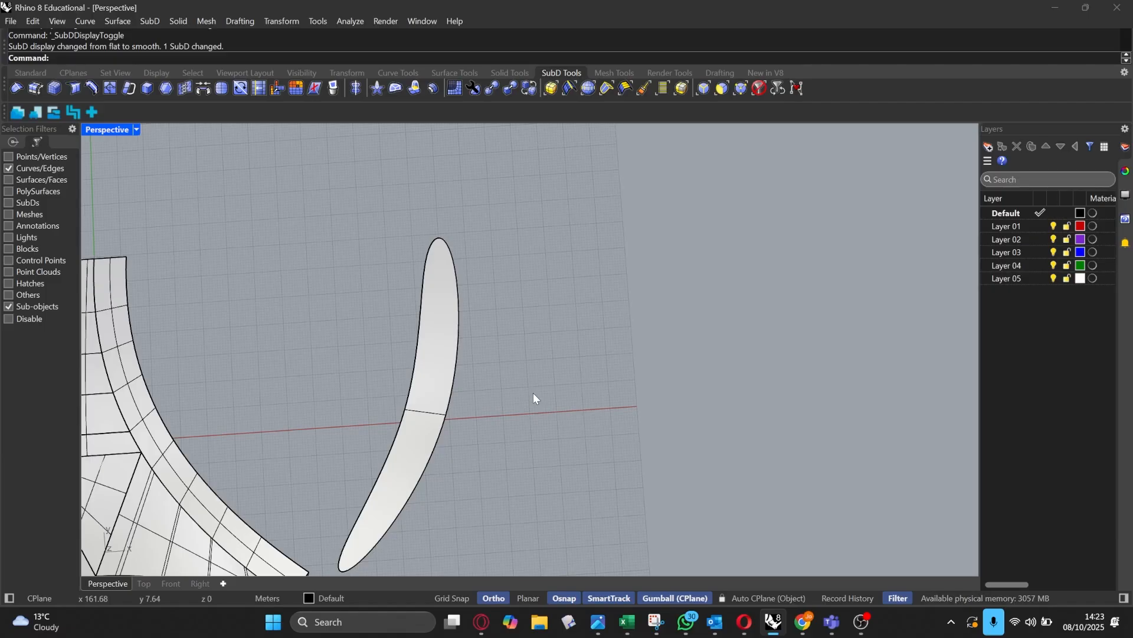
pyautogui.press('Tab')
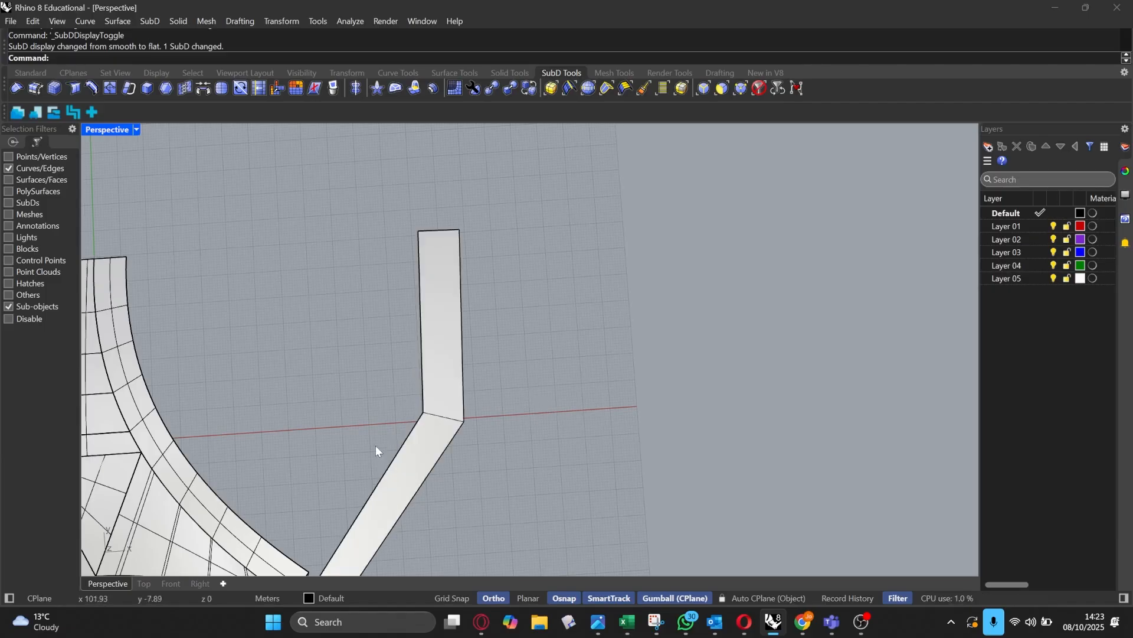
pyautogui.moveTo(375, 447); pyautogui.dragTo(422, 330, button='right')
pyautogui.scroll(5, 425, 337)
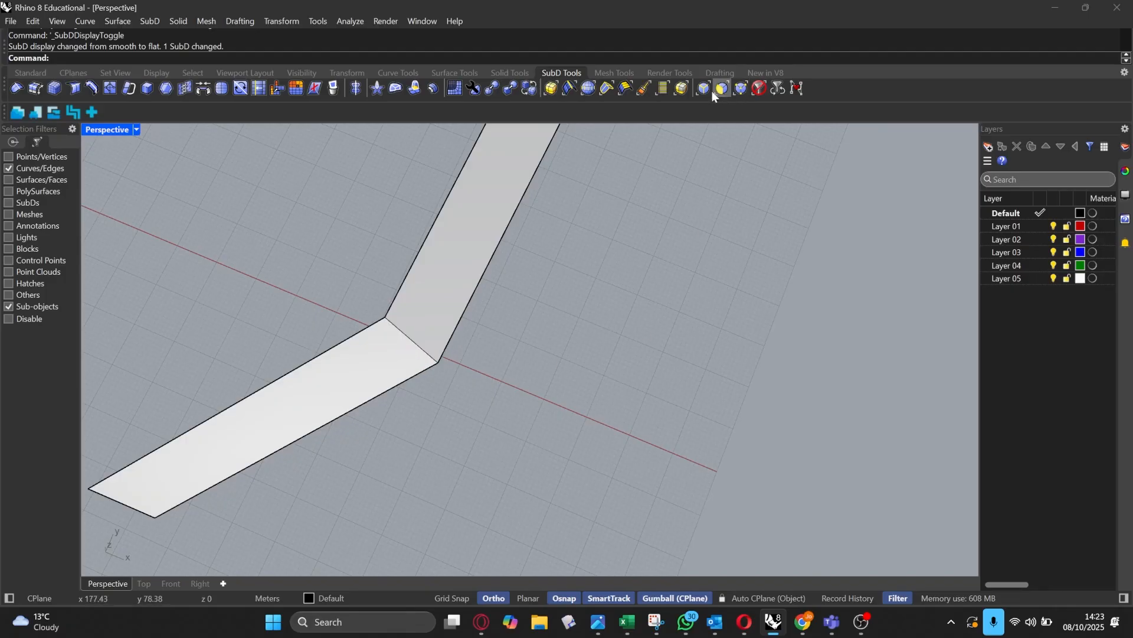
# Step: Move the fold's outer vertex inward along X to narrow the strip at the bend, and inspect it in smooth display
pyautogui.click(740, 89)
pyautogui.click(443, 364)
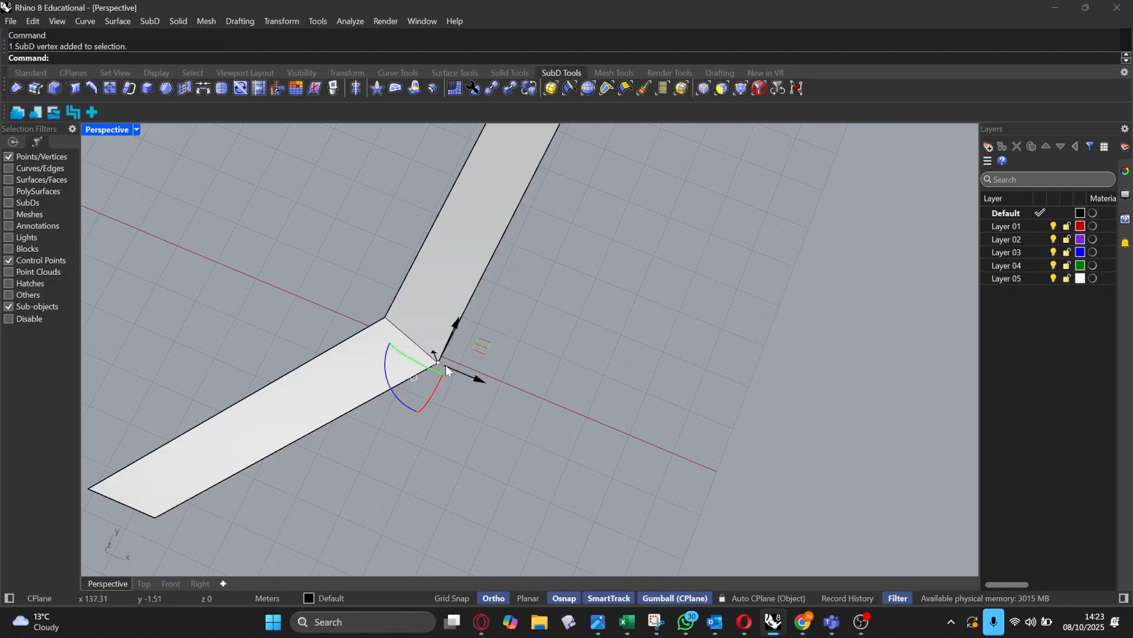
pyautogui.moveTo(445, 365); pyautogui.dragTo(527, 374, button='right')
pyautogui.moveTo(503, 382); pyautogui.dragTo(429, 366)
pyautogui.scroll(6, 421, 339)
pyautogui.click(419, 356)
pyautogui.press('Tab')
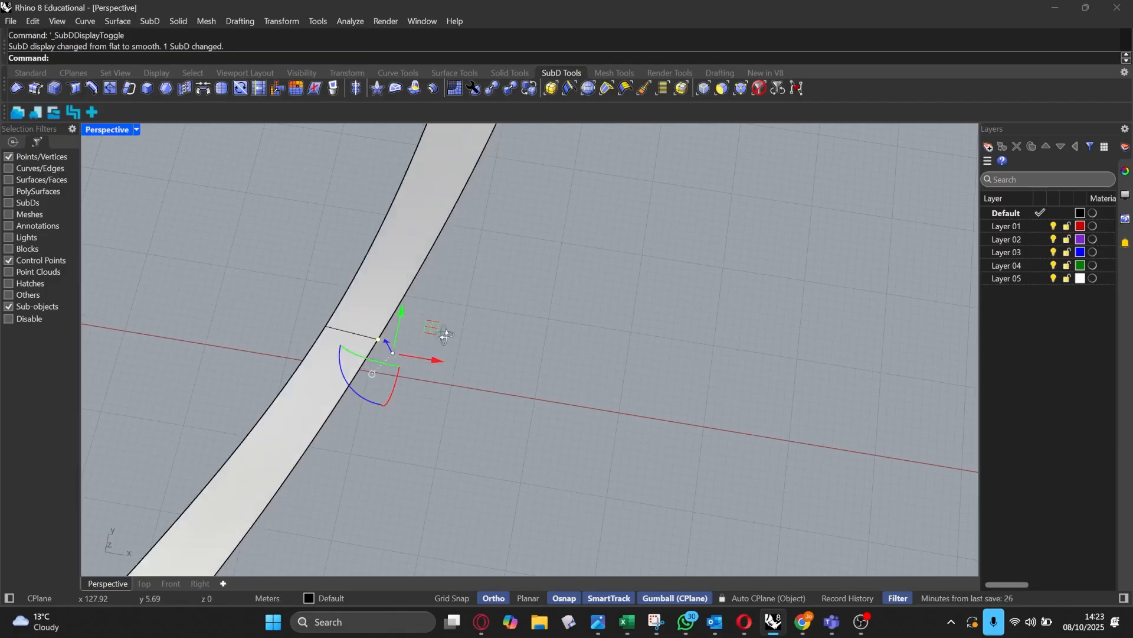
pyautogui.moveTo(445, 334)
pyautogui.mouseDown(button='right')
pyautogui.moveTo(455, 334)
pyautogui.moveTo(443, 325)
pyautogui.mouseUp(button='right')
pyautogui.scroll(-5, 443, 319)
pyautogui.scroll(4, 422, 301)
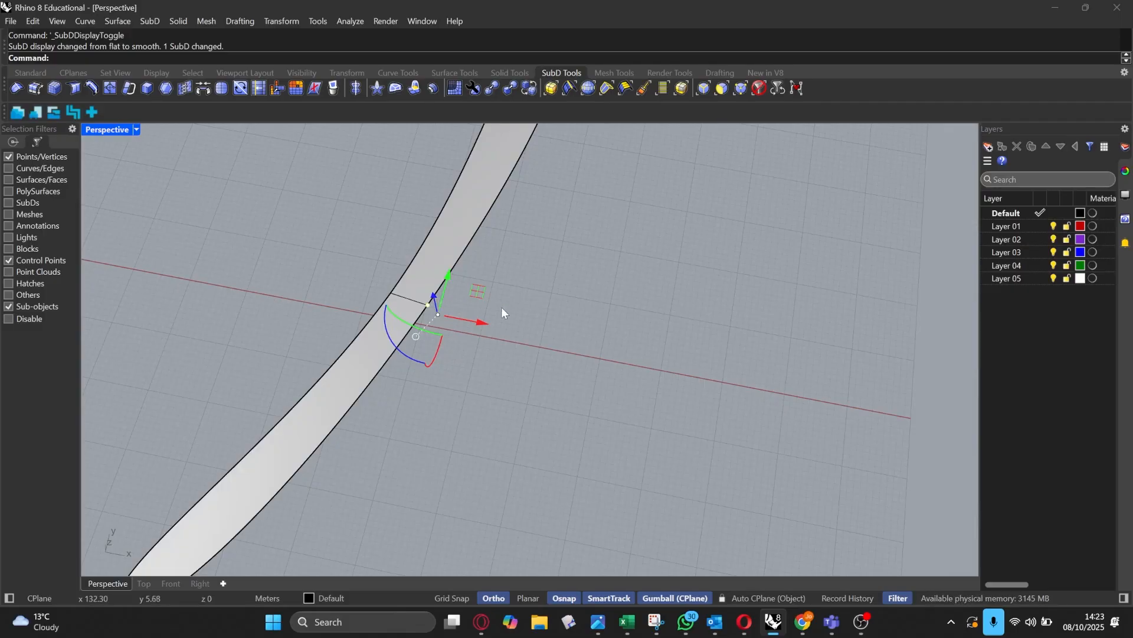
# Step: In flat display, bring the outer fold vertex even closer to the inner one, and check the narrowed bend in smooth display
pyautogui.press('Tab')
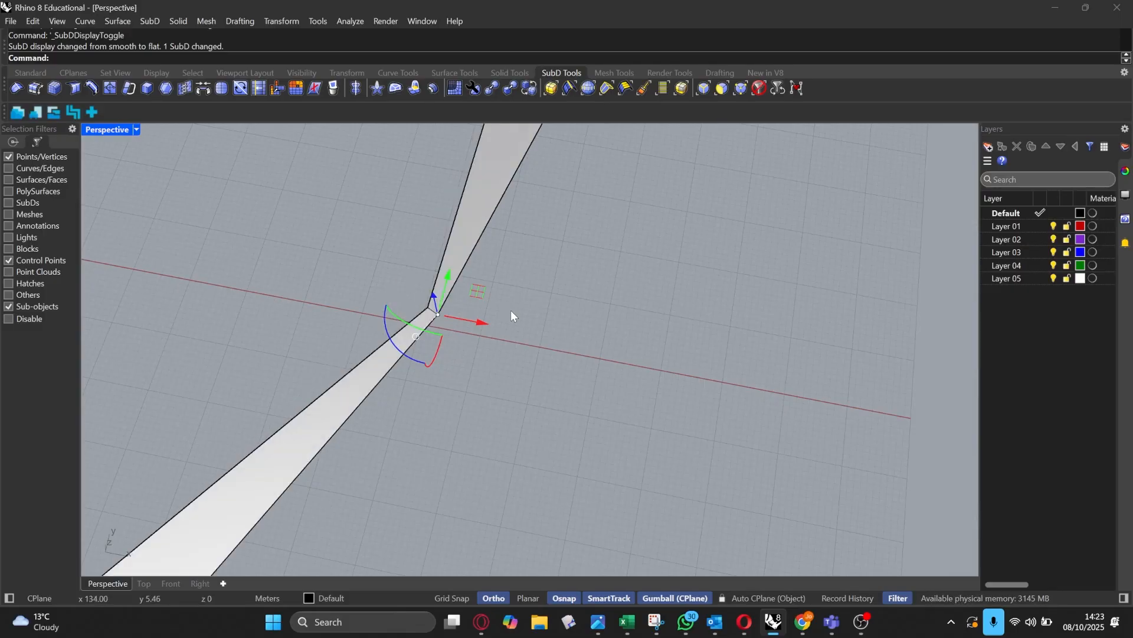
pyautogui.scroll(14, 444, 292)
pyautogui.moveTo(432, 406); pyautogui.dragTo(347, 352)
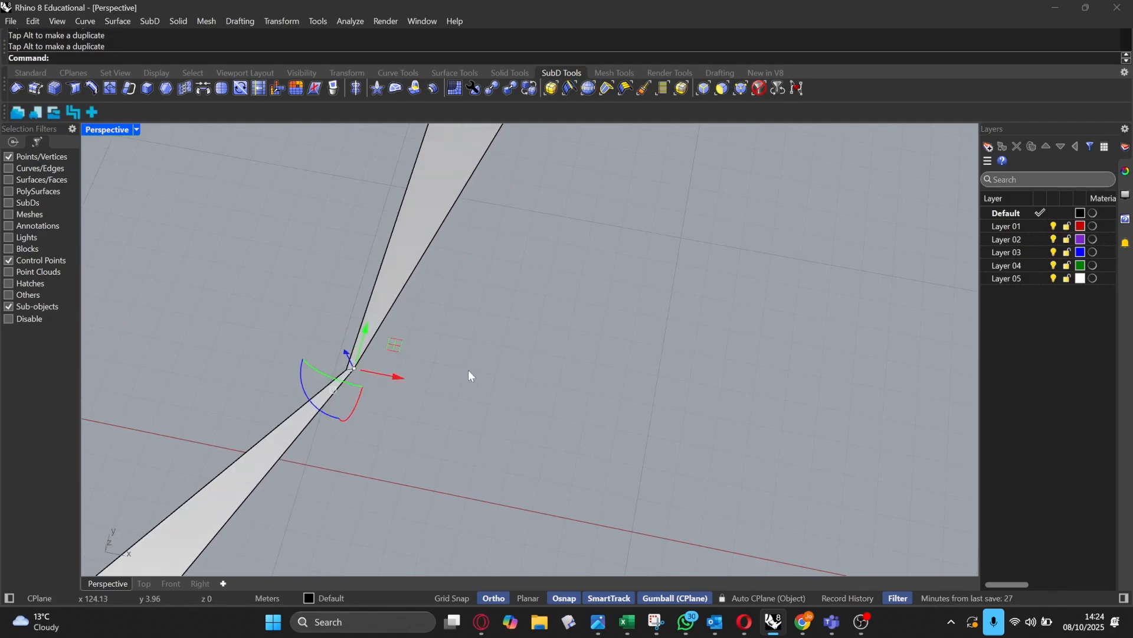
pyautogui.press('Tab')
pyautogui.scroll(-3, 466, 369)
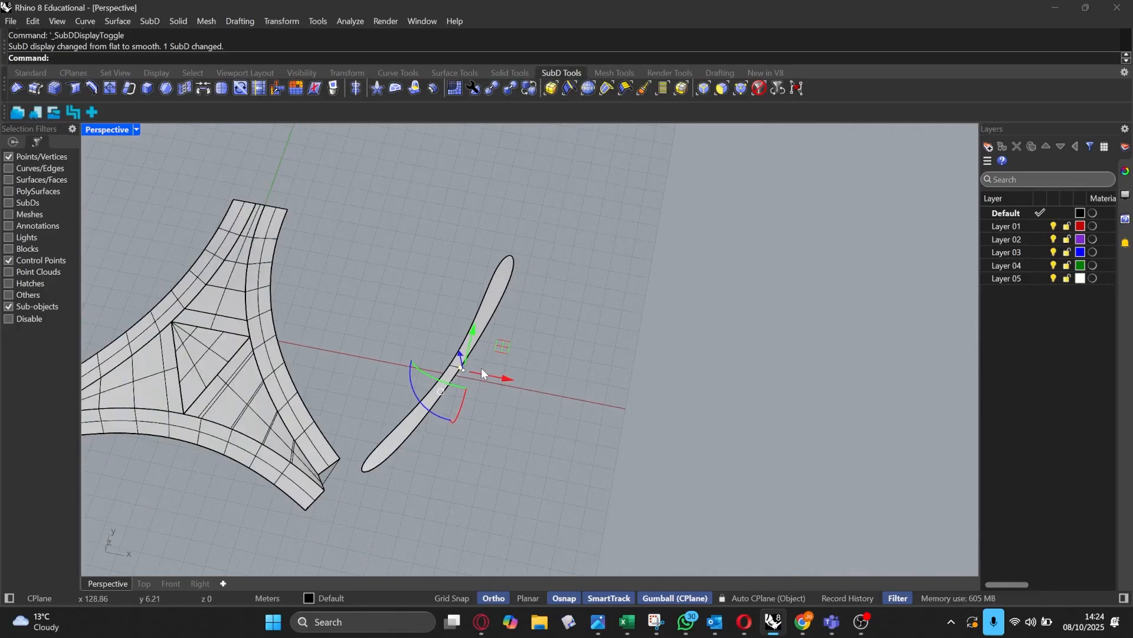
pyautogui.scroll(2, 478, 373)
pyautogui.moveTo(515, 344); pyautogui.dragTo(459, 329, button='right')
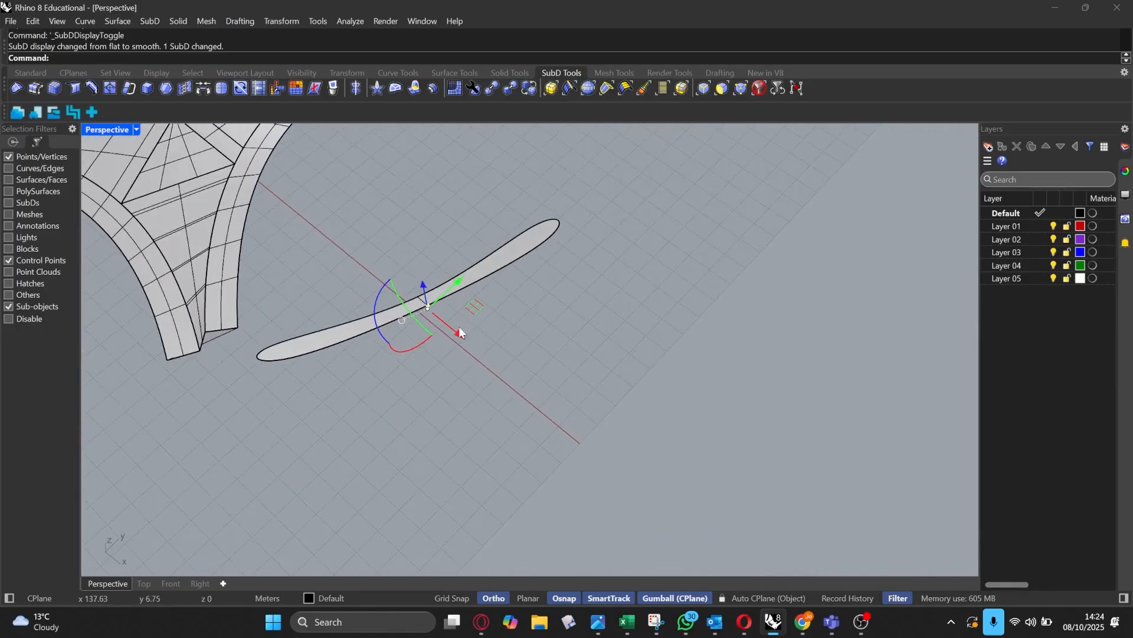
pyautogui.scroll(3, 458, 327)
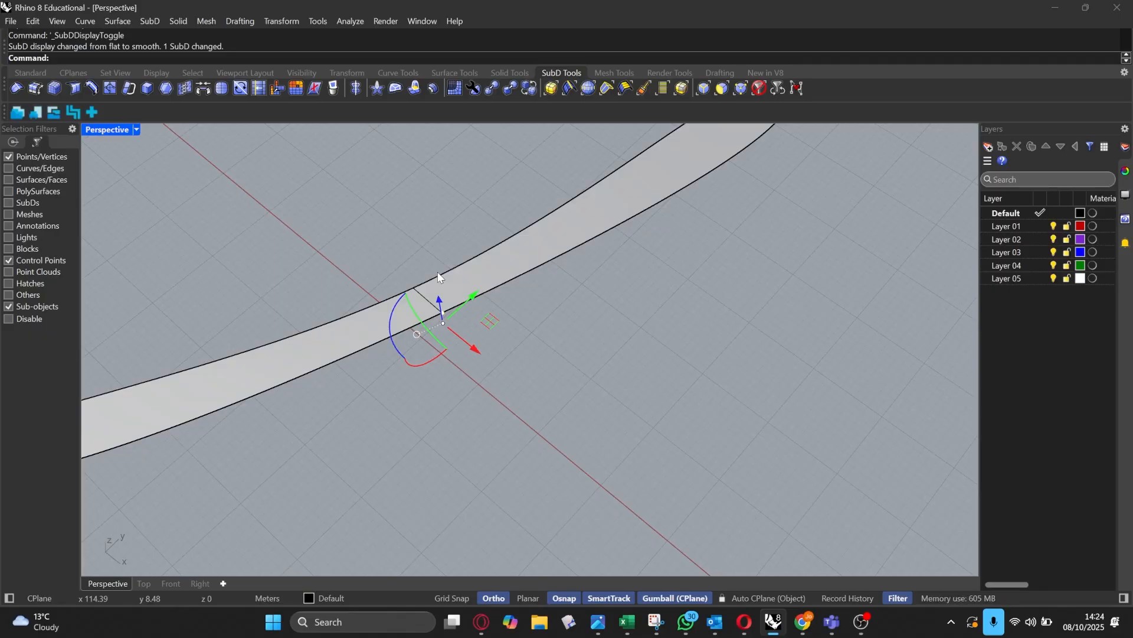
pyautogui.scroll(3, 456, 304)
# Step: Nudge the outer fold vertex slightly further inward in flat display, and return the strip to smooth display
pyautogui.press('Tab')
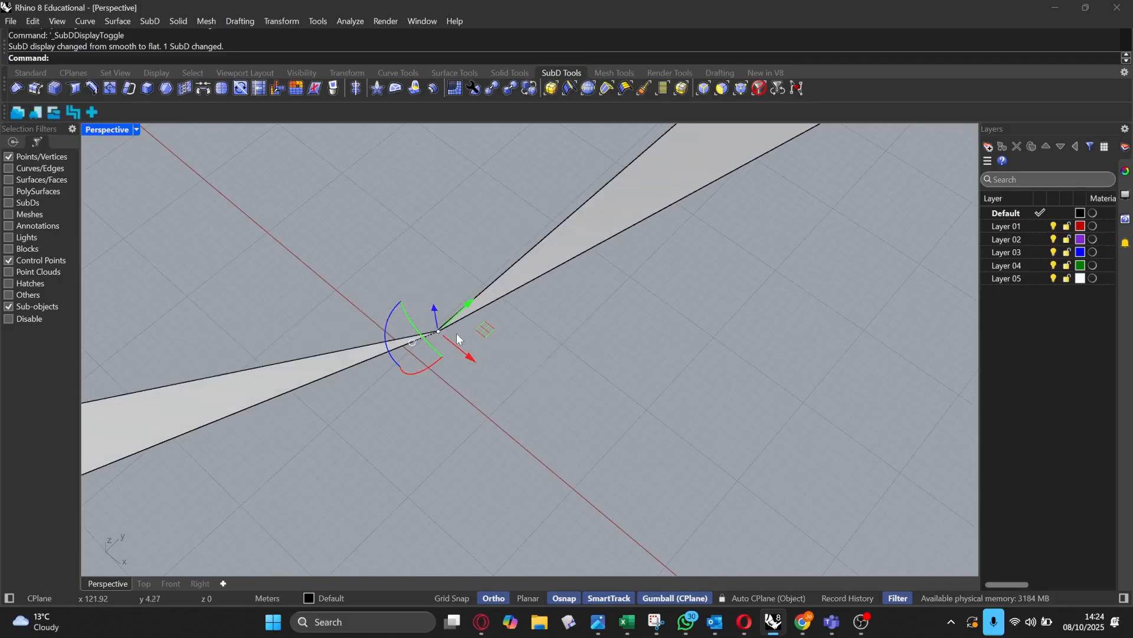
pyautogui.moveTo(451, 344); pyautogui.dragTo(446, 346)
pyautogui.press('Tab')
pyautogui.scroll(-5, 451, 359)
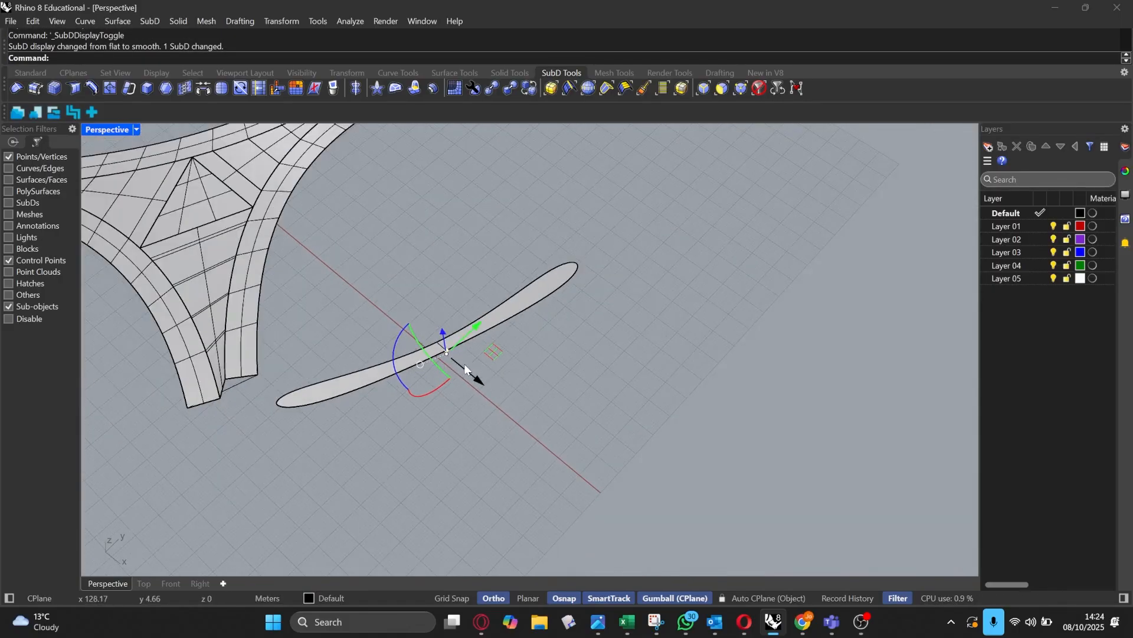
# Step: Push the outer fold vertex past the inner one in flat display so the faces cross, and inspect the smooth shape
pyautogui.moveTo(463, 364); pyautogui.dragTo(474, 385, button='right')
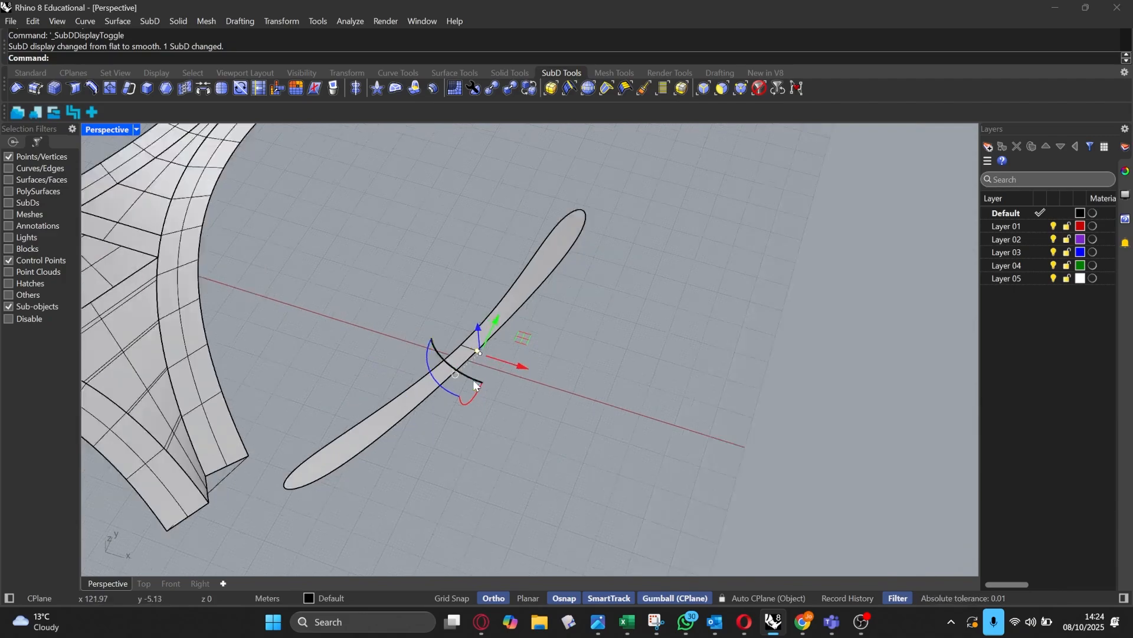
pyautogui.scroll(8, 476, 384)
pyautogui.press('Tab')
pyautogui.scroll(4, 501, 290)
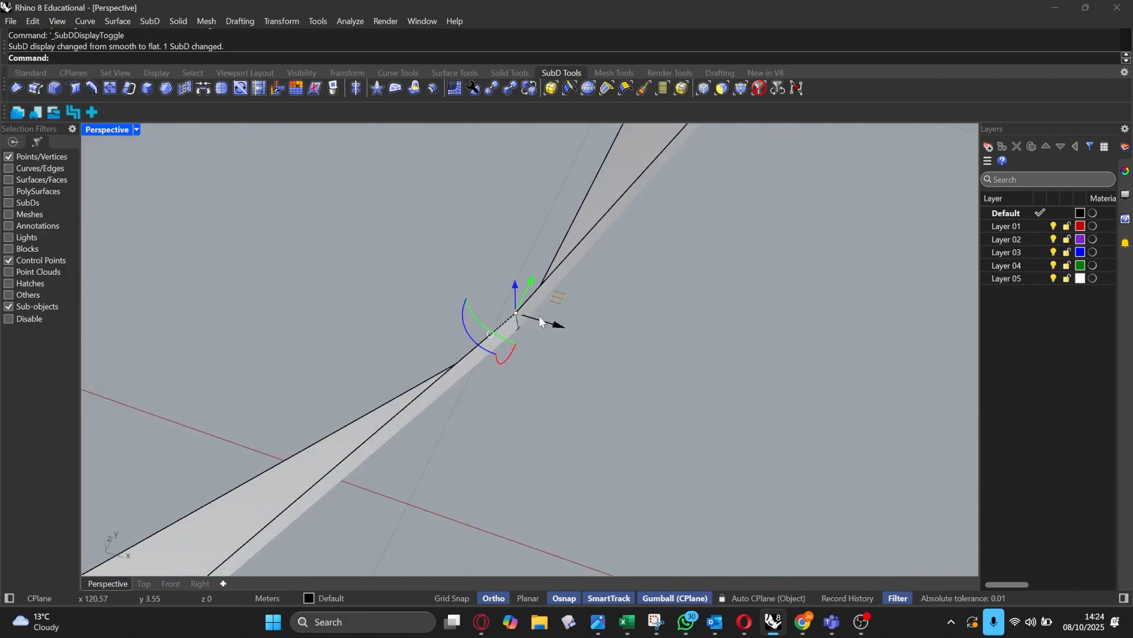
pyautogui.moveTo(539, 316); pyautogui.dragTo(436, 322)
pyautogui.scroll(-15, 521, 350)
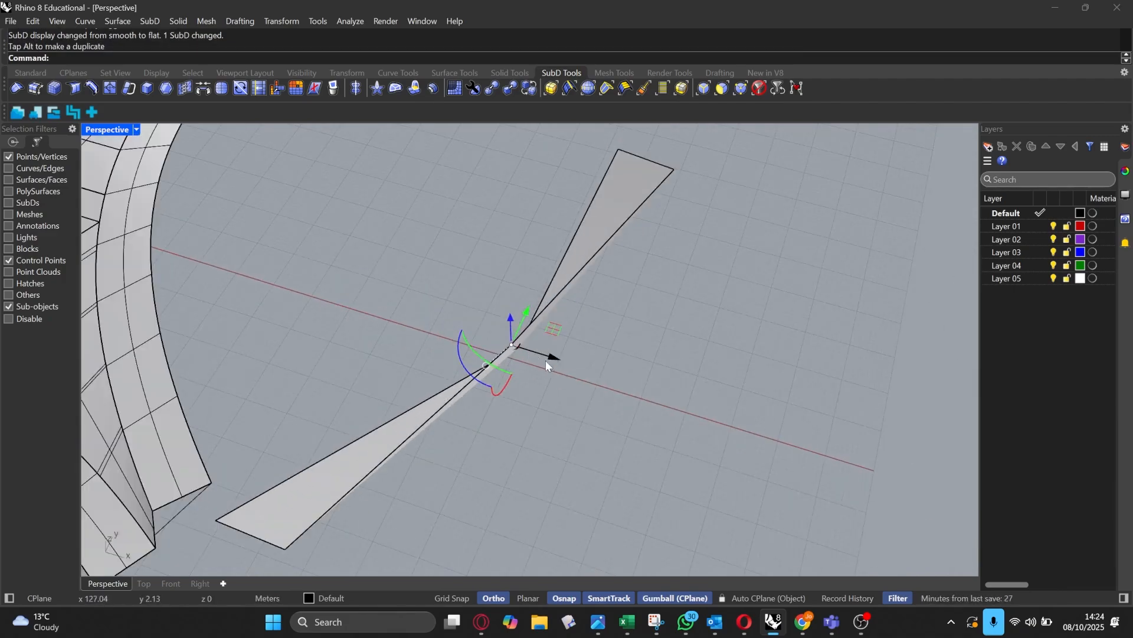
pyautogui.press('Tab')
pyautogui.moveTo(548, 363); pyautogui.dragTo(601, 369, button='right')
pyautogui.scroll(7, 425, 401)
pyautogui.moveTo(455, 400); pyautogui.dragTo(438, 409, button='right')
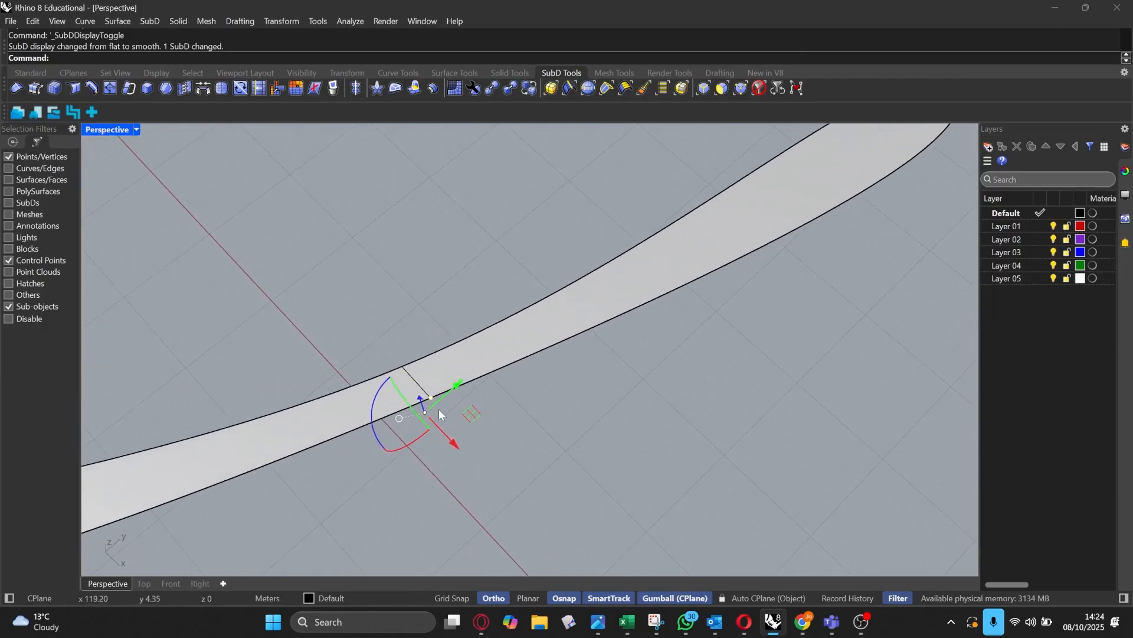
# Step: Examine the crossed fold in flat display from another angle, and return the strip to smooth display
pyautogui.press('Tab')
pyautogui.scroll(-10, 462, 419)
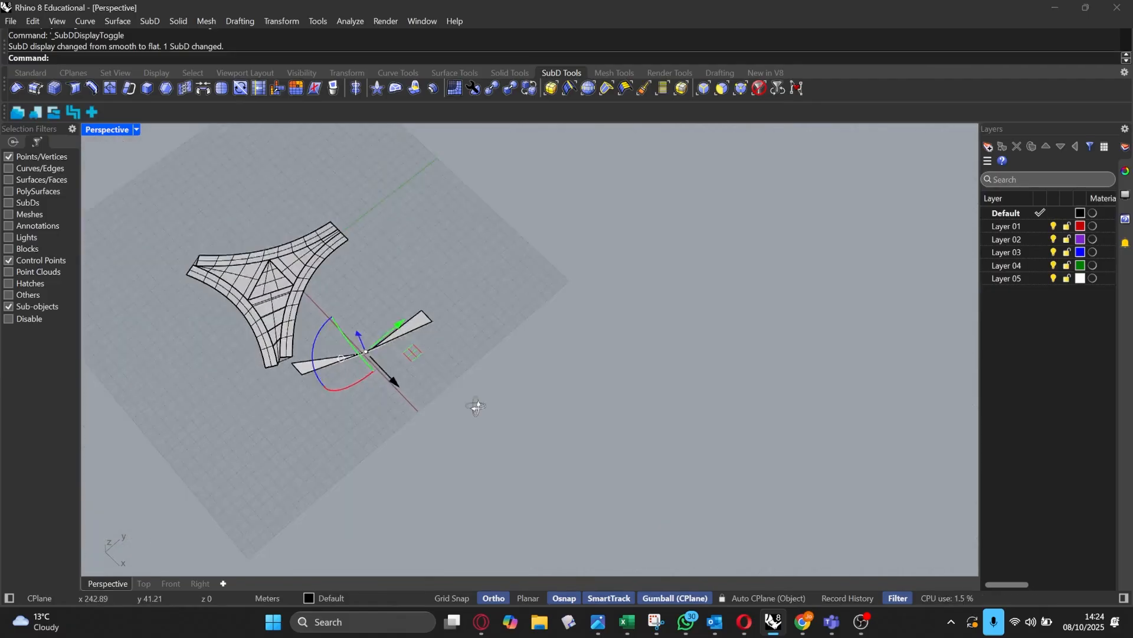
pyautogui.moveTo(474, 405); pyautogui.dragTo(532, 365, button='right')
pyautogui.scroll(8, 531, 365)
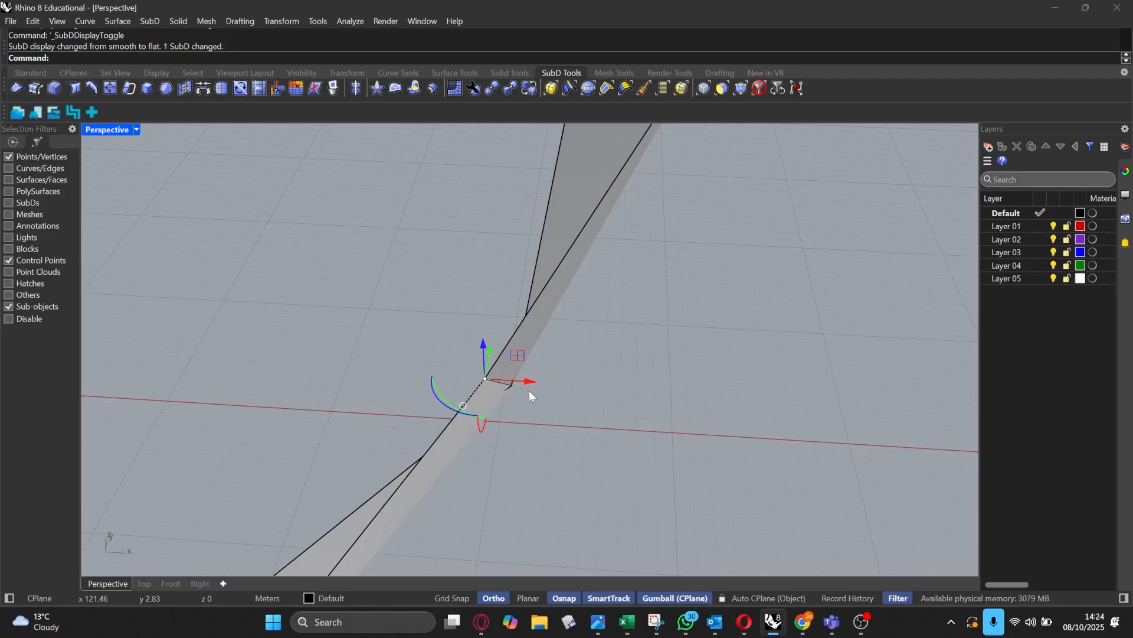
pyautogui.press('Tab')
pyautogui.scroll(-3, 529, 394)
pyautogui.scroll(-3, 476, 336)
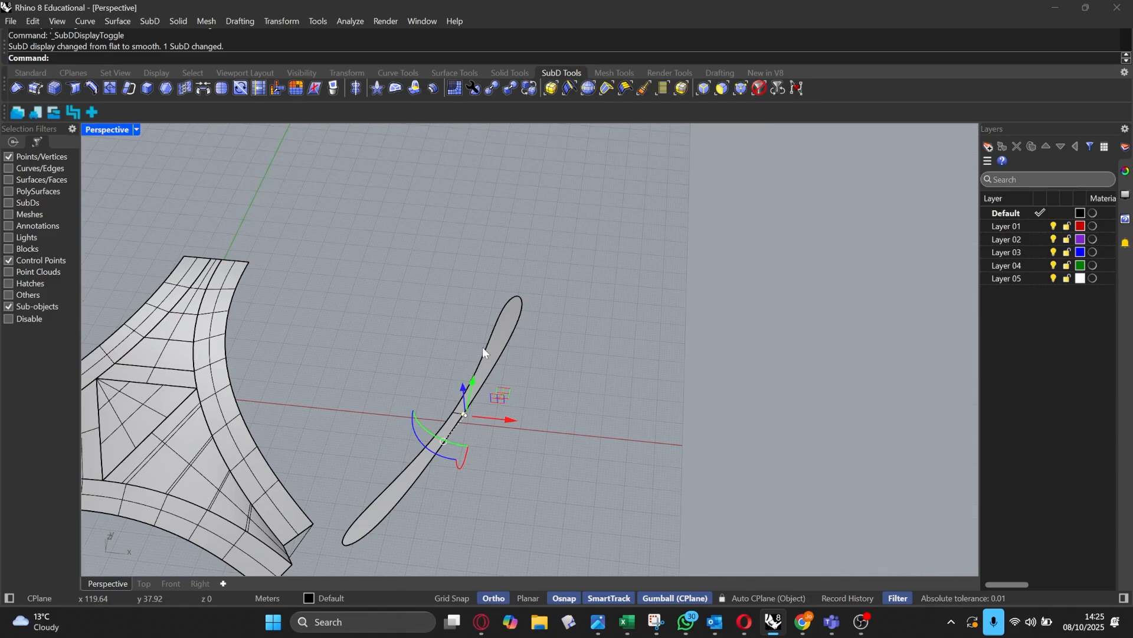
# Step: In flat display, move the outer fold vertex back outward to widen the bend, and return the strip to smooth display
pyautogui.press('Tab')
pyautogui.scroll(5, 483, 346)
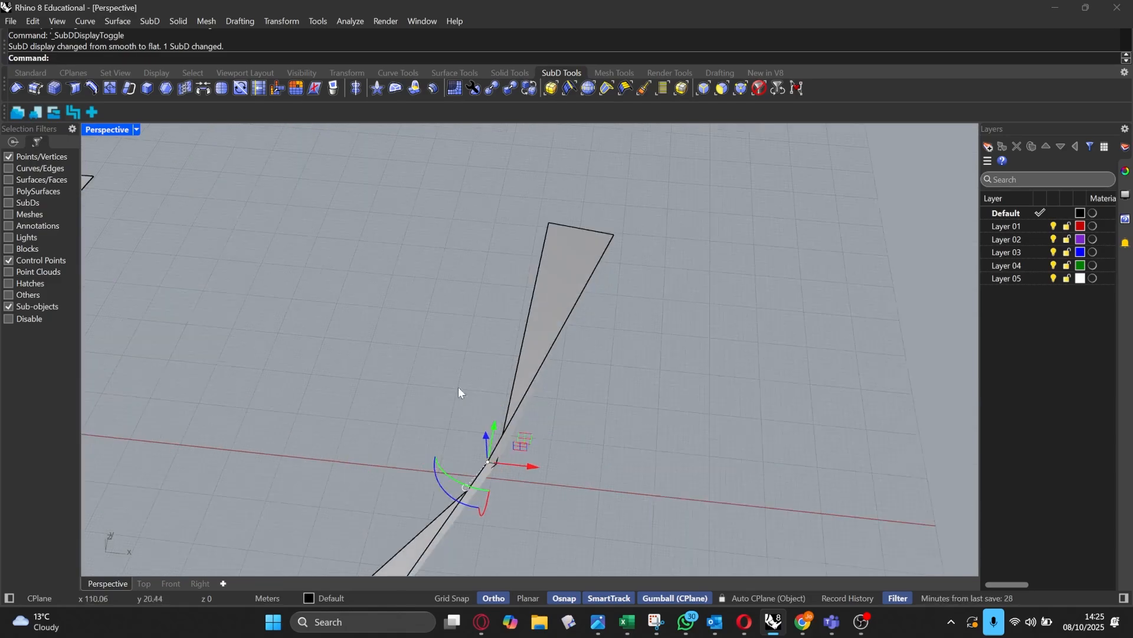
pyautogui.moveTo(530, 471); pyautogui.dragTo(582, 487)
pyautogui.press('Tab')
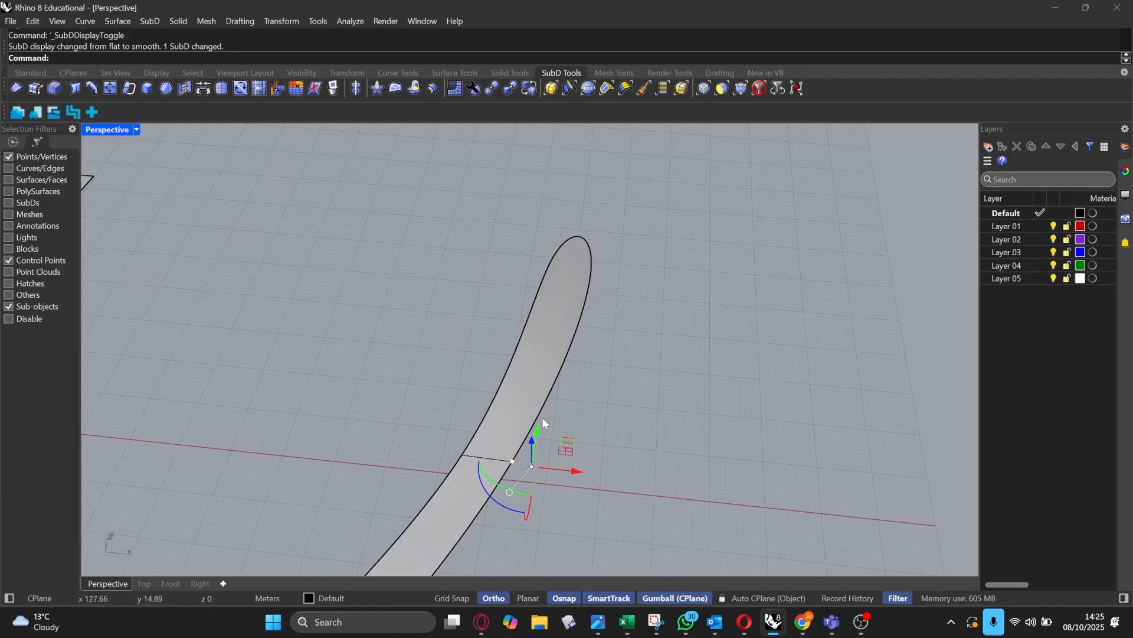
# Step: Examine the widened strip from several angles, compare its flat and smooth display, and clear the vertex selection
pyautogui.moveTo(542, 417); pyautogui.dragTo(493, 377, button='right')
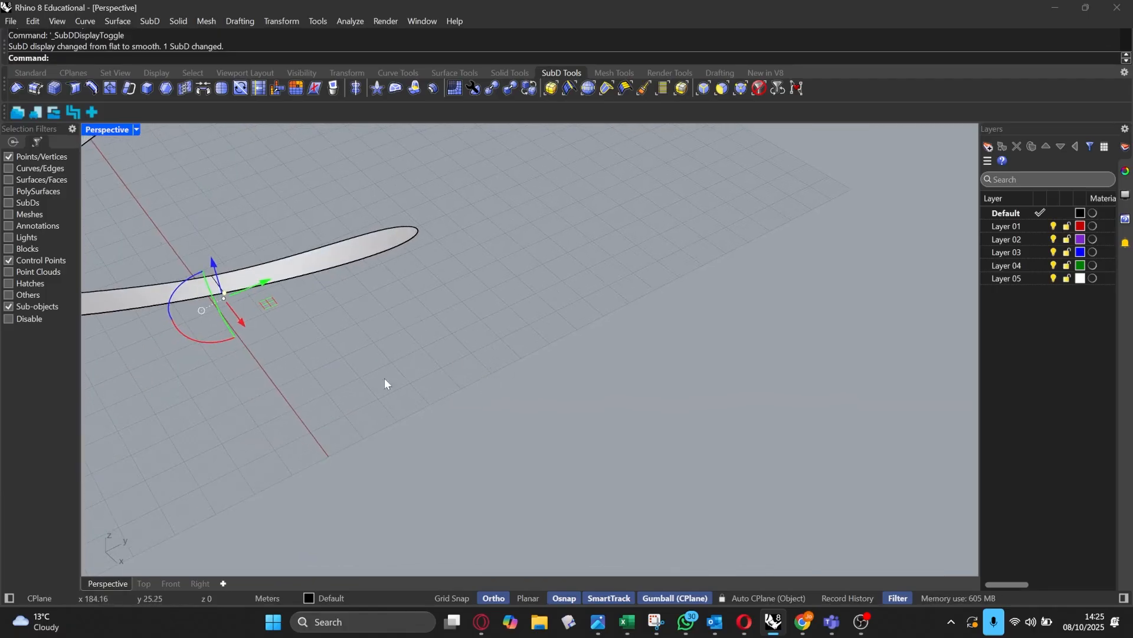
pyautogui.moveTo(384, 384); pyautogui.dragTo(423, 387, button='right')
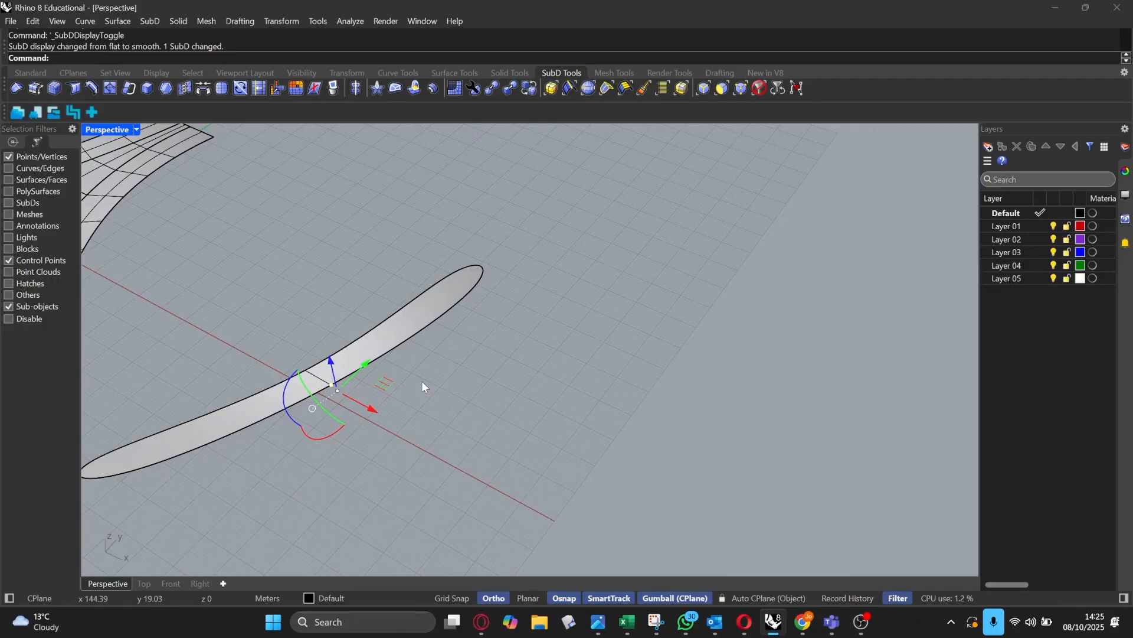
pyautogui.moveTo(423, 381); pyautogui.dragTo(381, 232, button='right')
pyautogui.scroll(-5, 400, 242)
pyautogui.keyDown('shift'); pyautogui.moveTo(437, 277); pyautogui.dragTo(451, 259, button='right'); pyautogui.keyUp('shift')
pyautogui.scroll(2, 401, 263)
pyautogui.press('Tab')
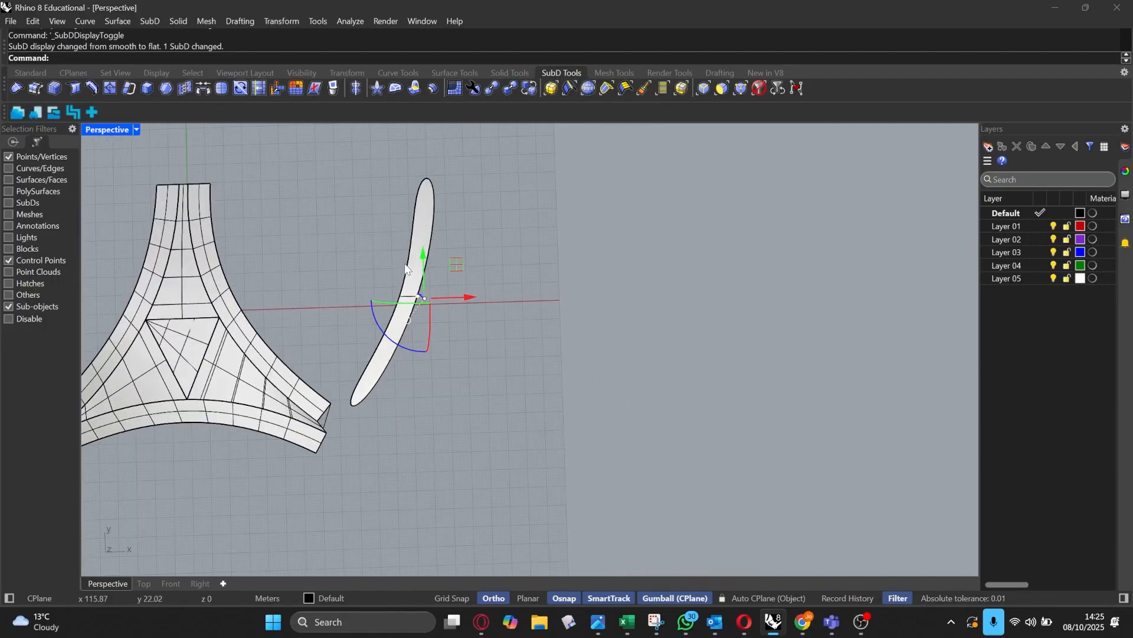
pyautogui.press('Tab')
pyautogui.press('Escape')
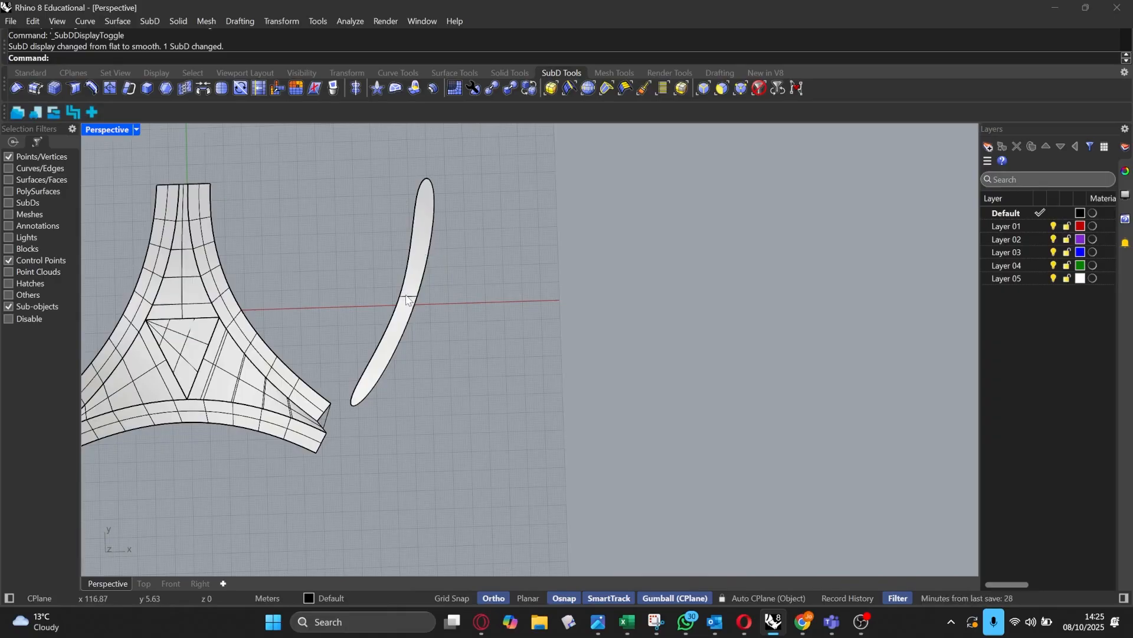
# Step: Limit selection to edges, move the fold's cross edge in smooth display, and switch the strip to flat display
pyautogui.scroll(2, 429, 248)
pyautogui.click(700, 90)
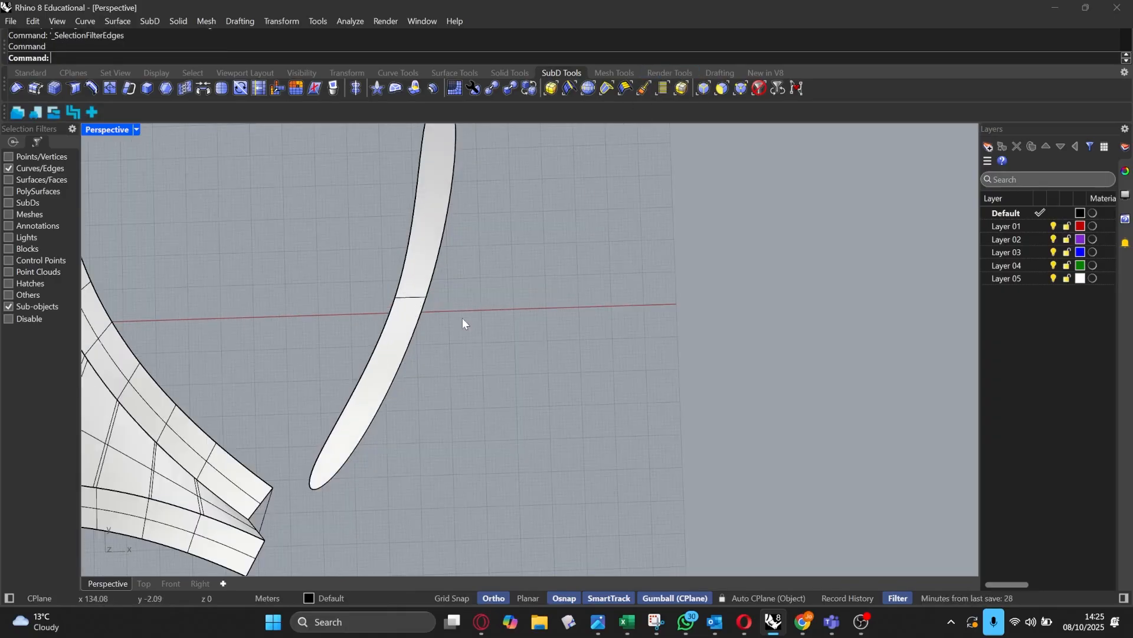
pyautogui.click(418, 297)
pyautogui.scroll(2, 407, 300)
pyautogui.moveTo(368, 346); pyautogui.dragTo(313, 324)
pyautogui.scroll(-10, 361, 303)
pyautogui.moveTo(416, 302)
pyautogui.mouseDown()
pyautogui.moveTo(458, 317)
pyautogui.moveTo(428, 321)
pyautogui.mouseUp()
pyautogui.scroll(2, 320, 278)
pyautogui.press('Tab')
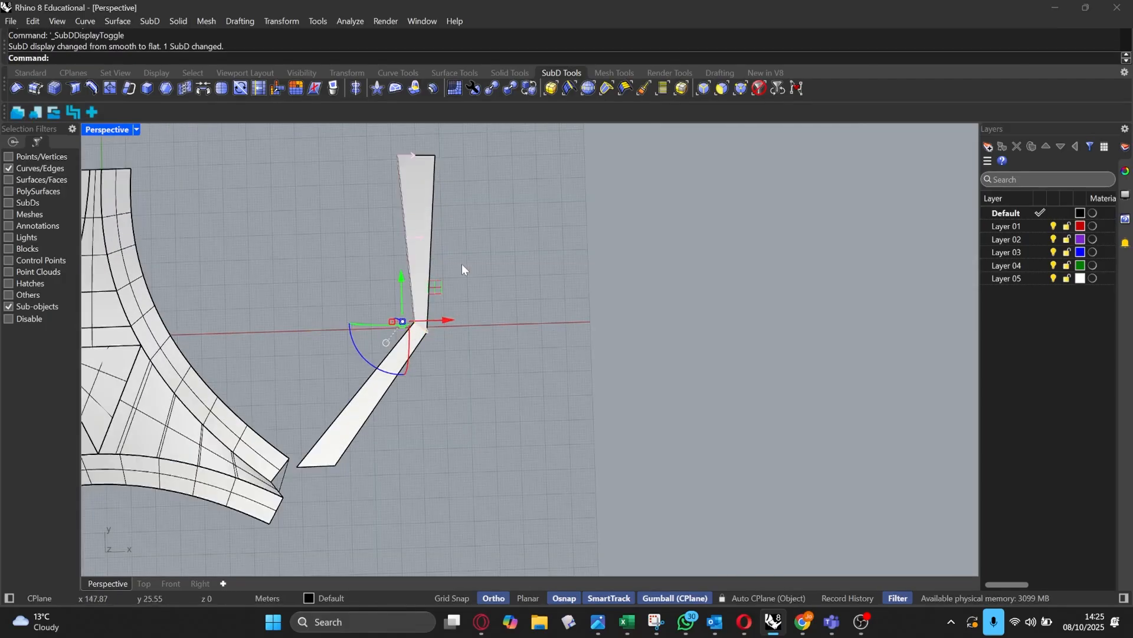
pyautogui.click(469, 254)
# Step: Rotate the inner edge of the strip's upper arm so the strip widens at the fold
pyautogui.scroll(3, 469, 254)
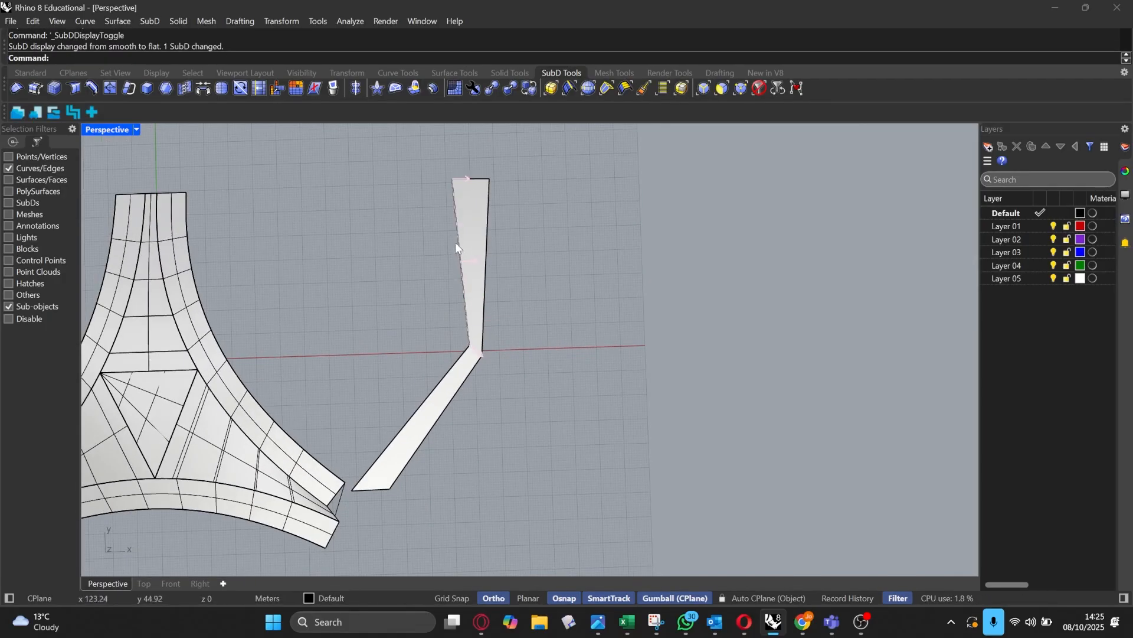
pyautogui.click(459, 246)
pyautogui.scroll(2, 469, 271)
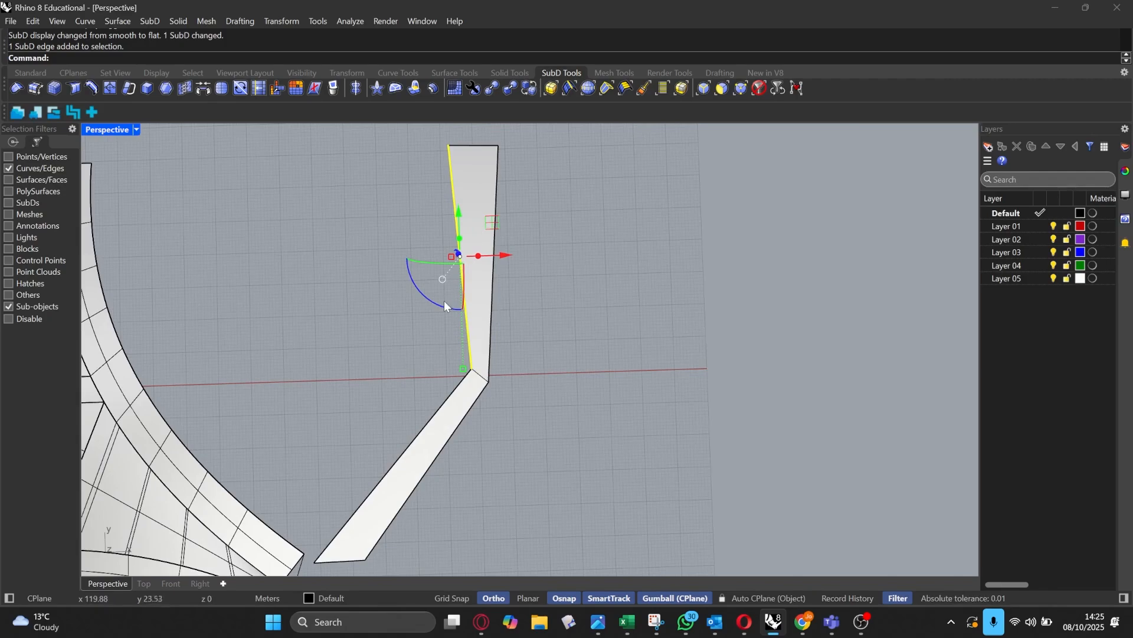
pyautogui.moveTo(444, 301); pyautogui.dragTo(425, 303)
# Step: Move the inner edge of the strip's lower arm toward its outer edge to narrow the arm
pyautogui.keyDown('shift'); pyautogui.moveTo(525, 307); pyautogui.dragTo(571, 166, button='right'); pyautogui.keyUp('shift')
pyautogui.click(418, 335)
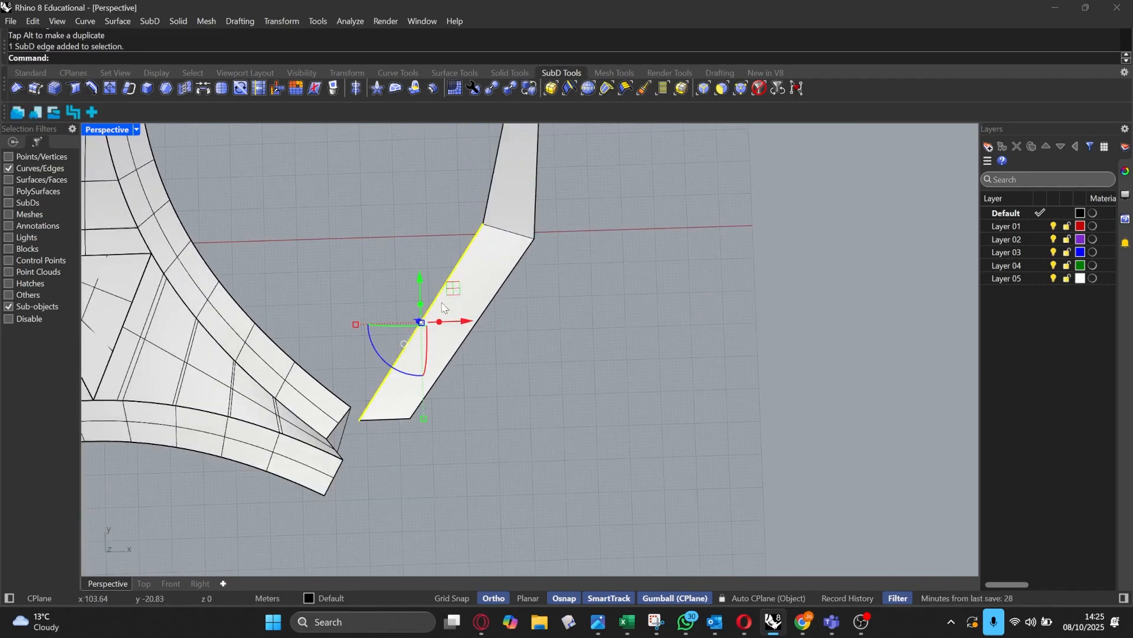
pyautogui.moveTo(466, 321); pyautogui.dragTo(436, 303)
pyautogui.scroll(3, 442, 337)
pyautogui.scroll(-6, 370, 371)
pyautogui.scroll(2, 398, 399)
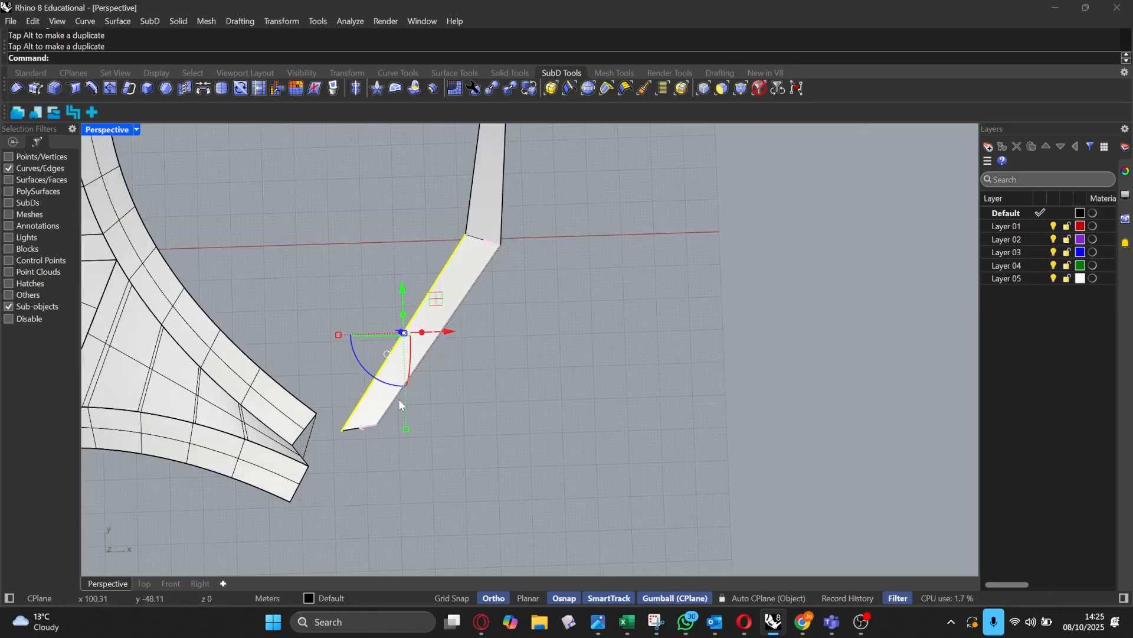
# Step: In the Top view, move the edge across the strip's fold to reposition the bend
pyautogui.scroll(-5, 378, 424)
pyautogui.moveTo(530, 346); pyautogui.dragTo(140, 587, button='right')
pyautogui.click(143, 583)
pyautogui.scroll(2, 422, 339)
pyautogui.scroll(2, 514, 345)
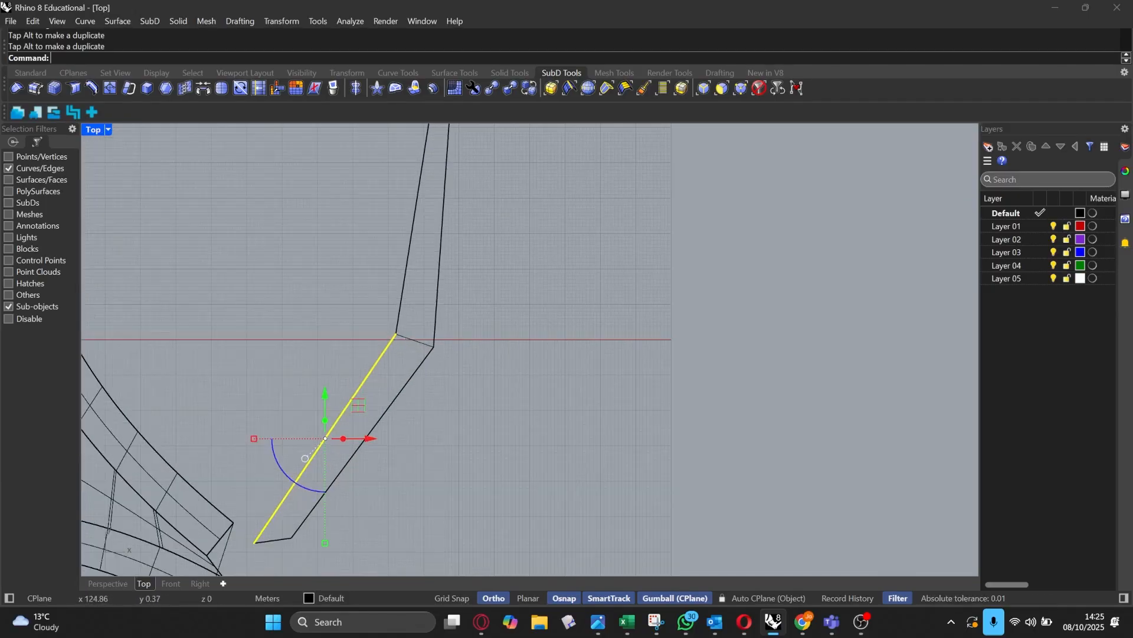
pyautogui.scroll(-1, 416, 343)
pyautogui.click(415, 340)
pyautogui.moveTo(416, 341); pyautogui.dragTo(462, 334)
# Step: Move the strip's upper end edge outward and down, and nudge the fold's cross edge slightly inward and down
pyautogui.moveTo(410, 146); pyautogui.dragTo(459, 191)
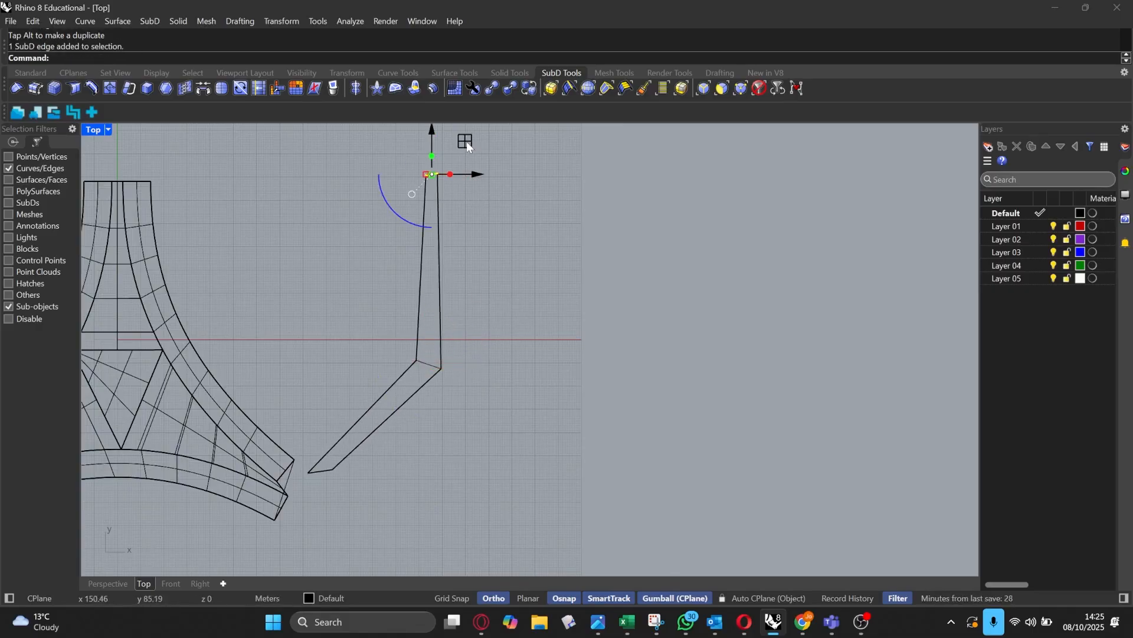
pyautogui.moveTo(467, 142)
pyautogui.mouseDown()
pyautogui.moveTo(503, 156)
pyautogui.moveTo(482, 158)
pyautogui.mouseUp()
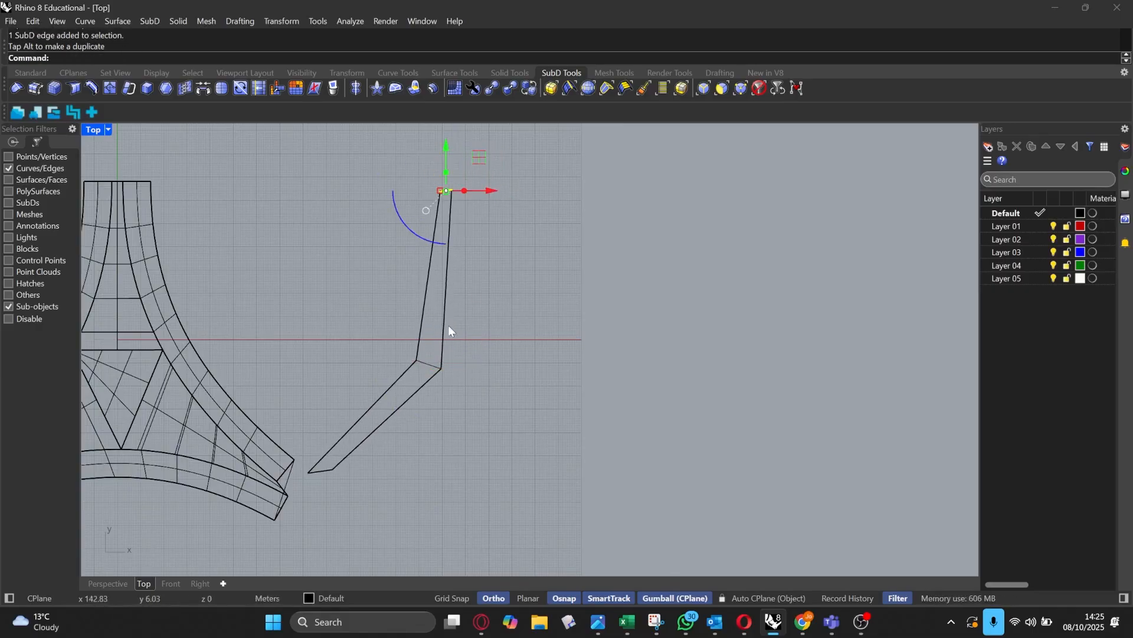
pyautogui.moveTo(385, 324); pyautogui.dragTo(450, 398)
pyautogui.moveTo(461, 333)
pyautogui.mouseDown()
pyautogui.moveTo(459, 347)
pyautogui.moveTo(457, 338)
pyautogui.mouseUp()
pyautogui.click(643, 350)
# Step: Compare the reshaped strip in smooth and flat display in the Top view, ending in flat display
pyautogui.press('Tab')
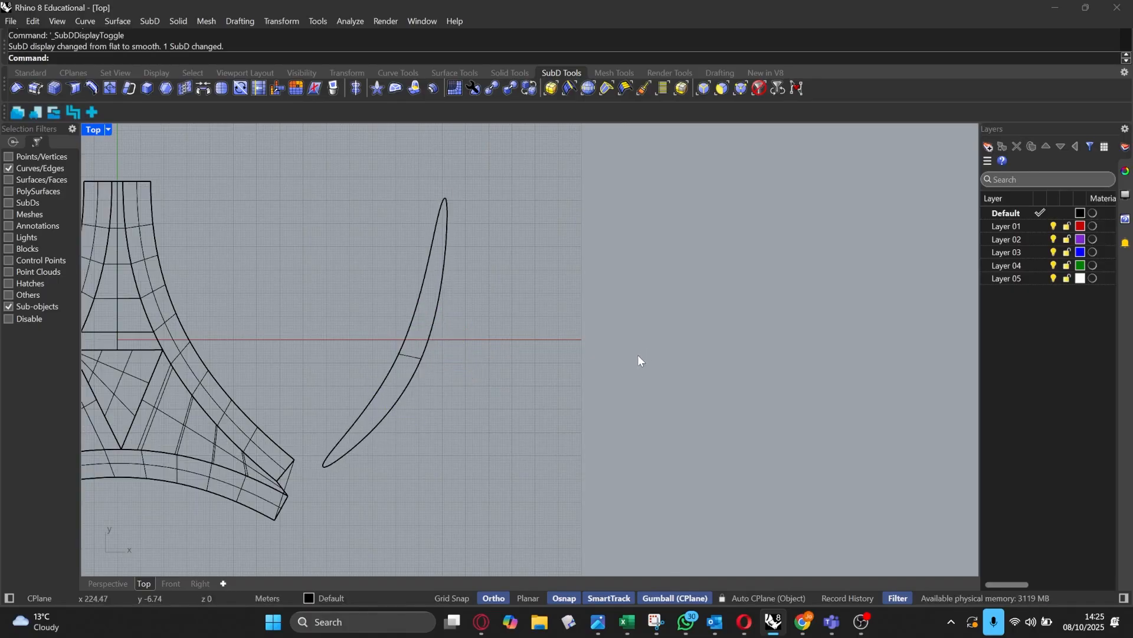
pyautogui.press('Tab')
pyautogui.press('Tab')
pyautogui.press('Tab')
pyautogui.press('Tab')
pyautogui.press('Tab')
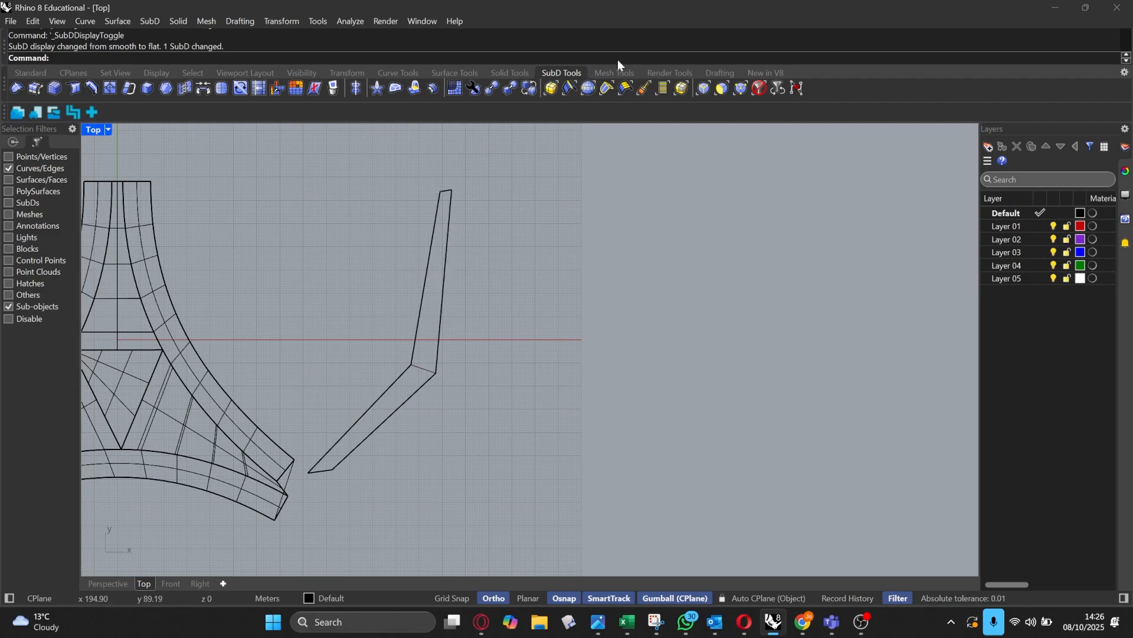
# Step: In the Perspective view, reset the selection filter to None, and limit it to edges again
pyautogui.moveTo(606, 261); pyautogui.dragTo(586, 235, button='right')
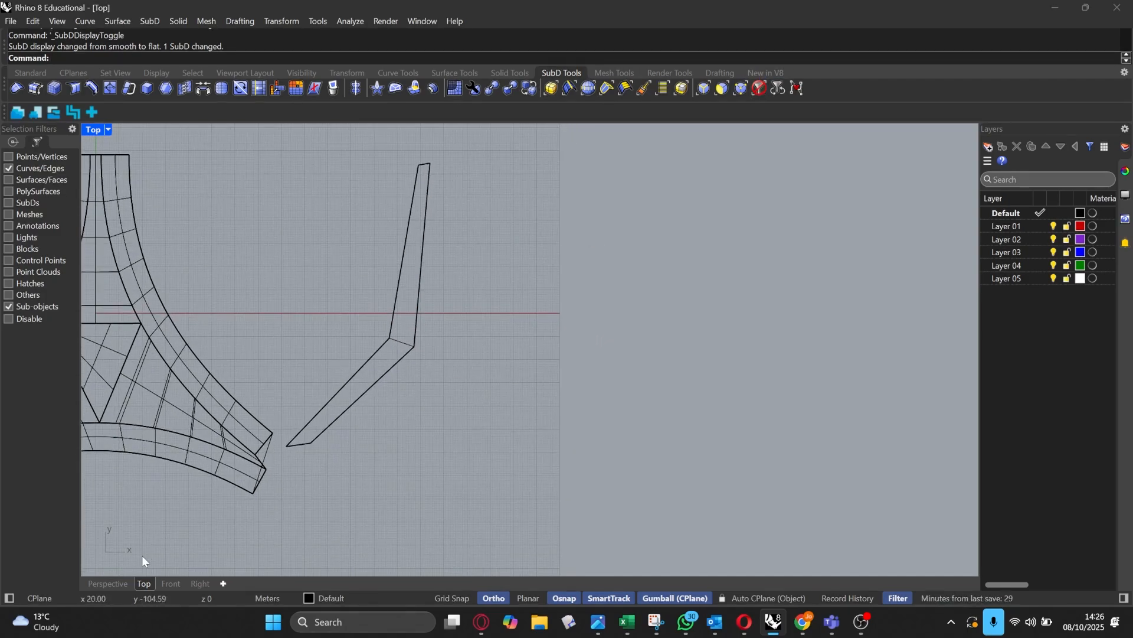
pyautogui.click(108, 583)
pyautogui.moveTo(602, 339); pyautogui.dragTo(625, 271, button='right')
pyautogui.scroll(2, 768, 89)
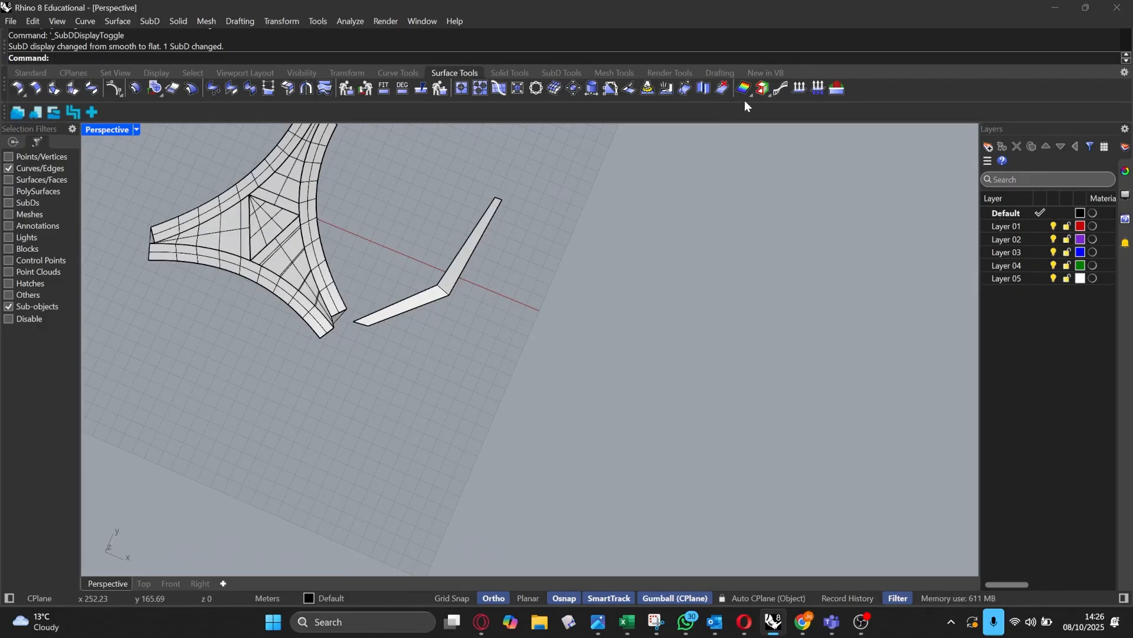
pyautogui.click(555, 72)
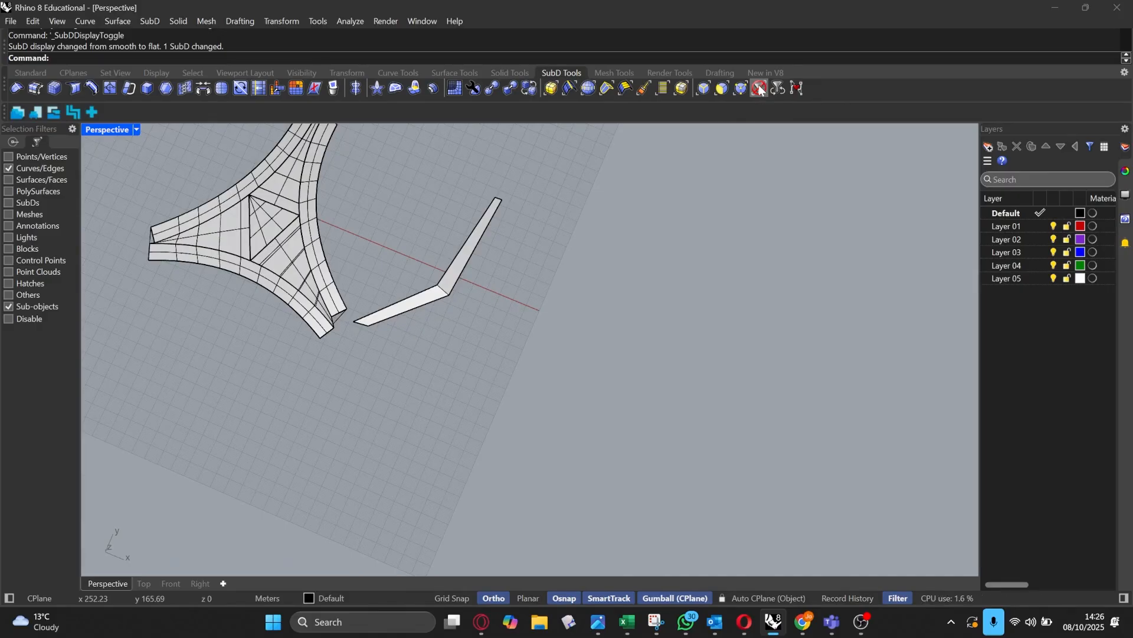
pyautogui.click(760, 88)
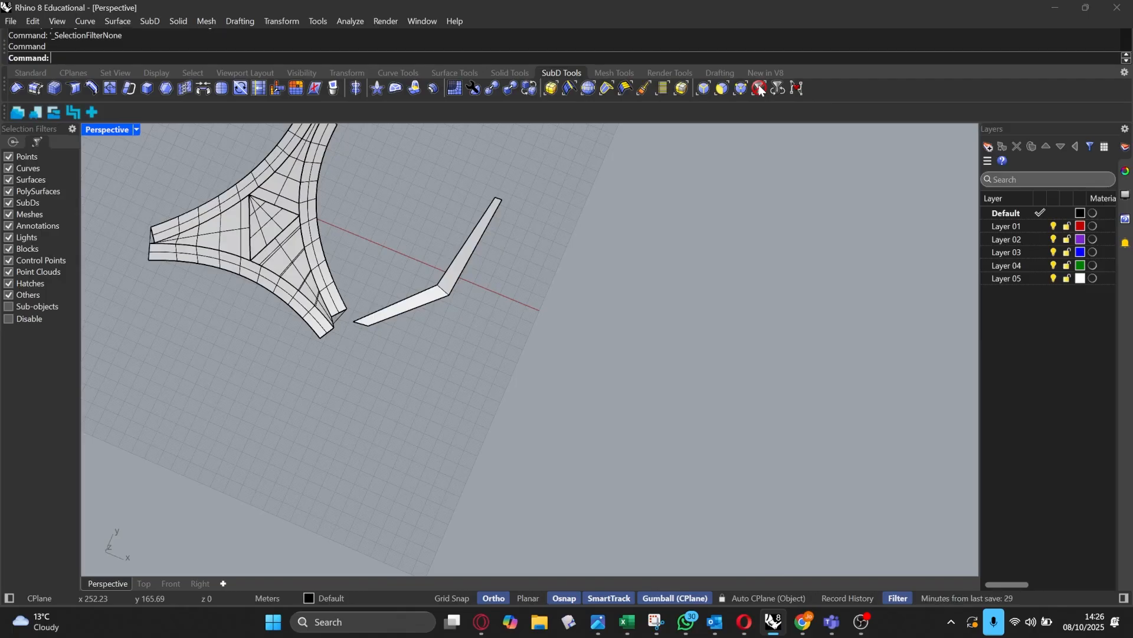
pyautogui.click(703, 88)
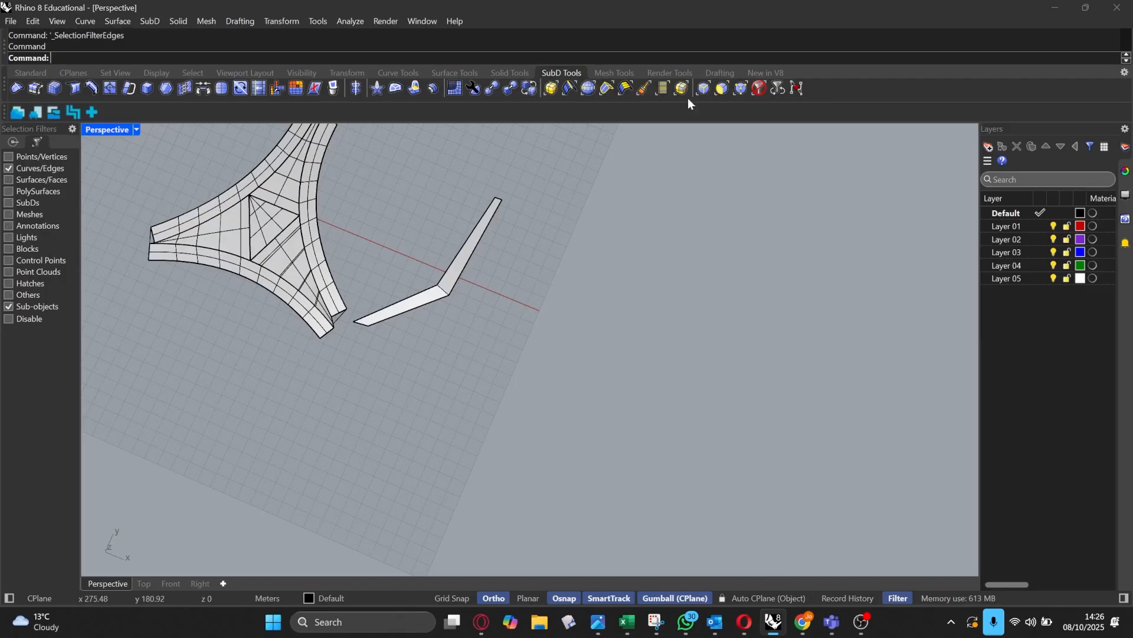
pyautogui.click(13, 143)
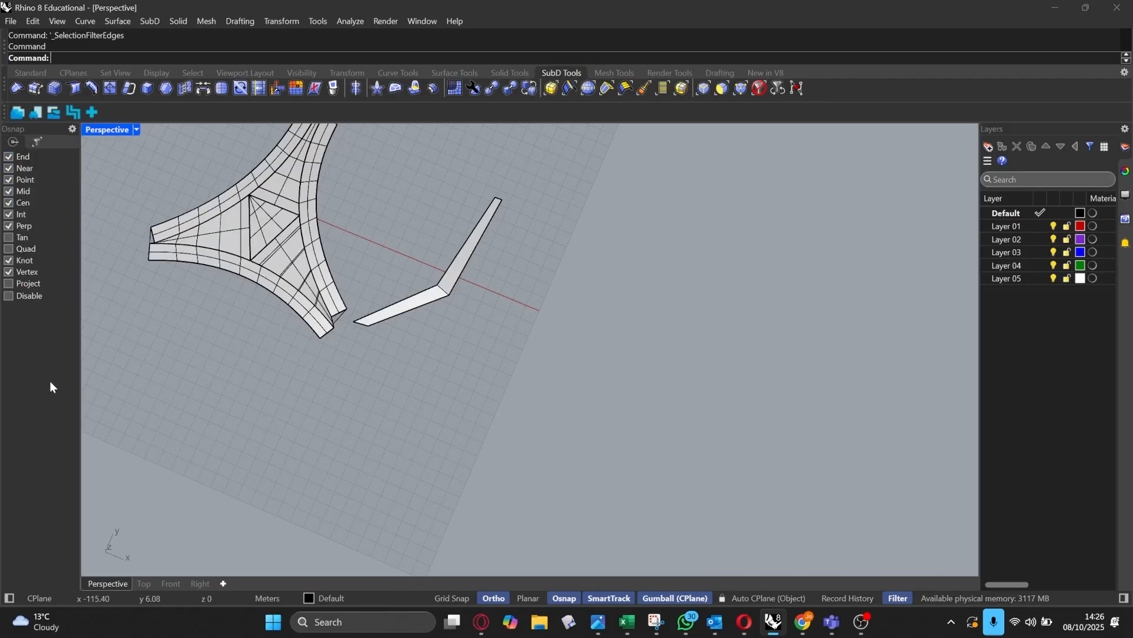
pyautogui.click(37, 142)
# Step: Try to move an inner edge on one arm of the three-armed form, and undo the move
pyautogui.moveTo(236, 199); pyautogui.dragTo(239, 190)
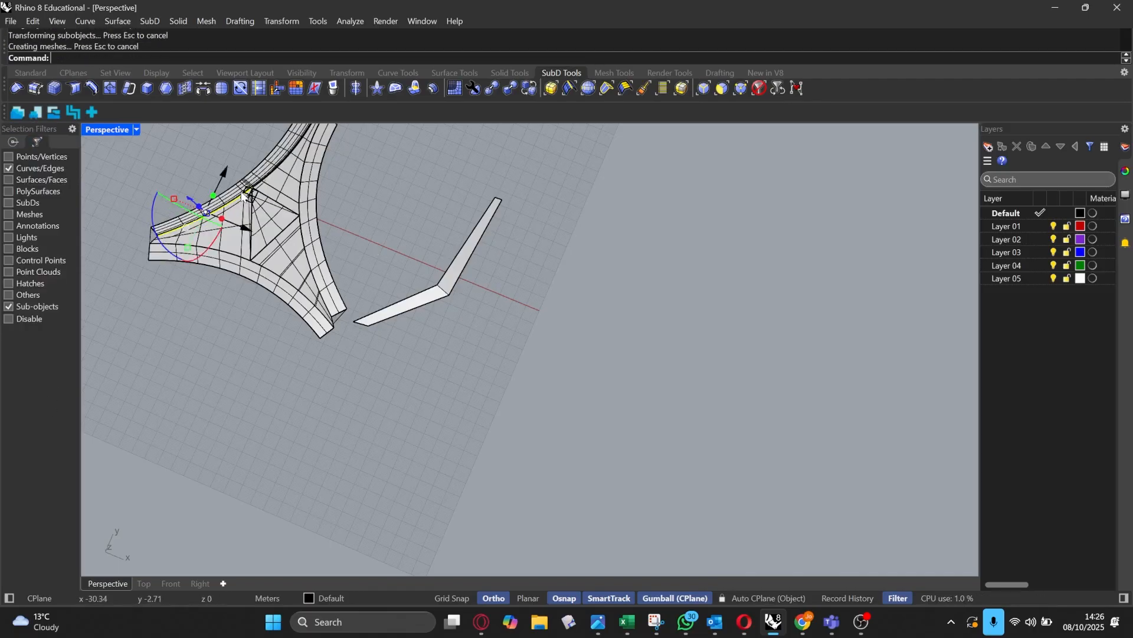
pyautogui.click(220, 162)
pyautogui.hotkey('ctrl', 'z')
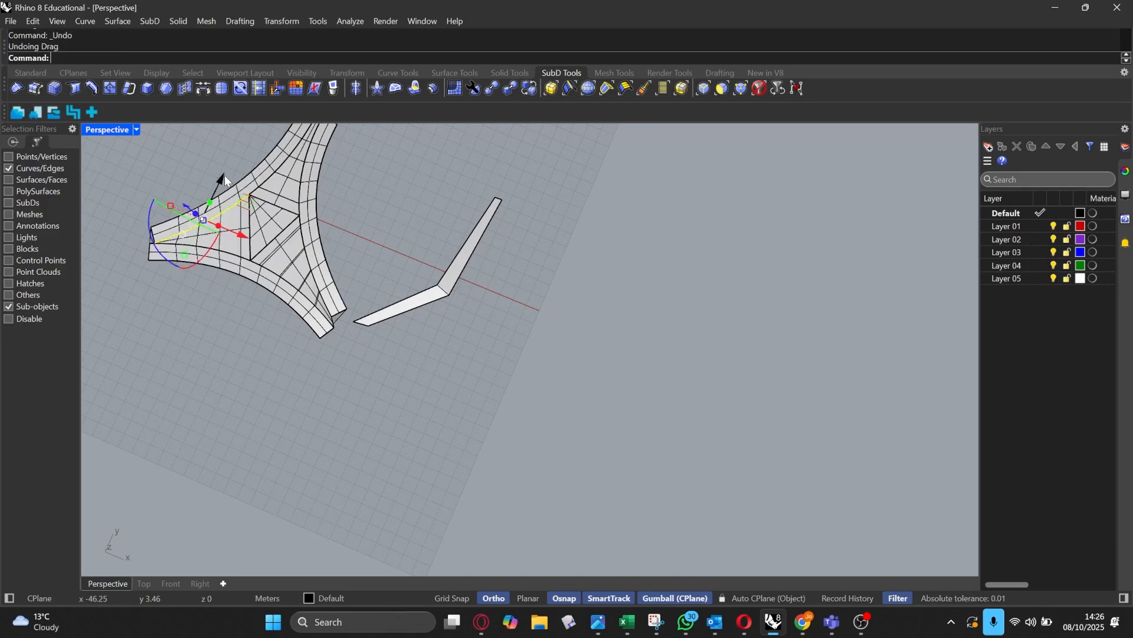
pyautogui.moveTo(253, 152); pyautogui.dragTo(255, 160, button='right')
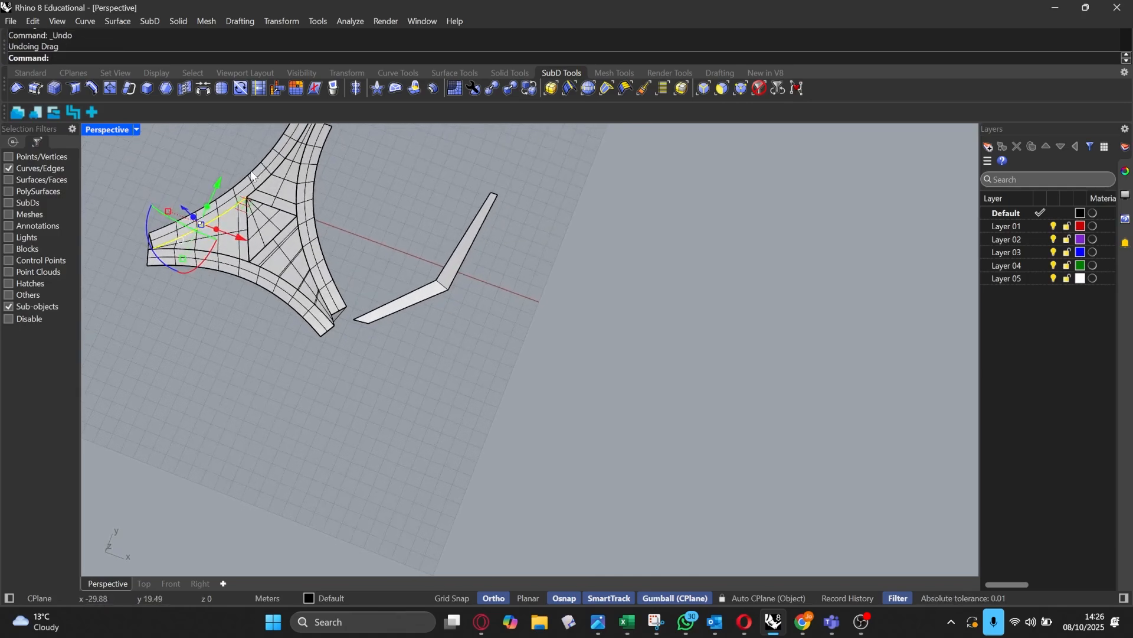
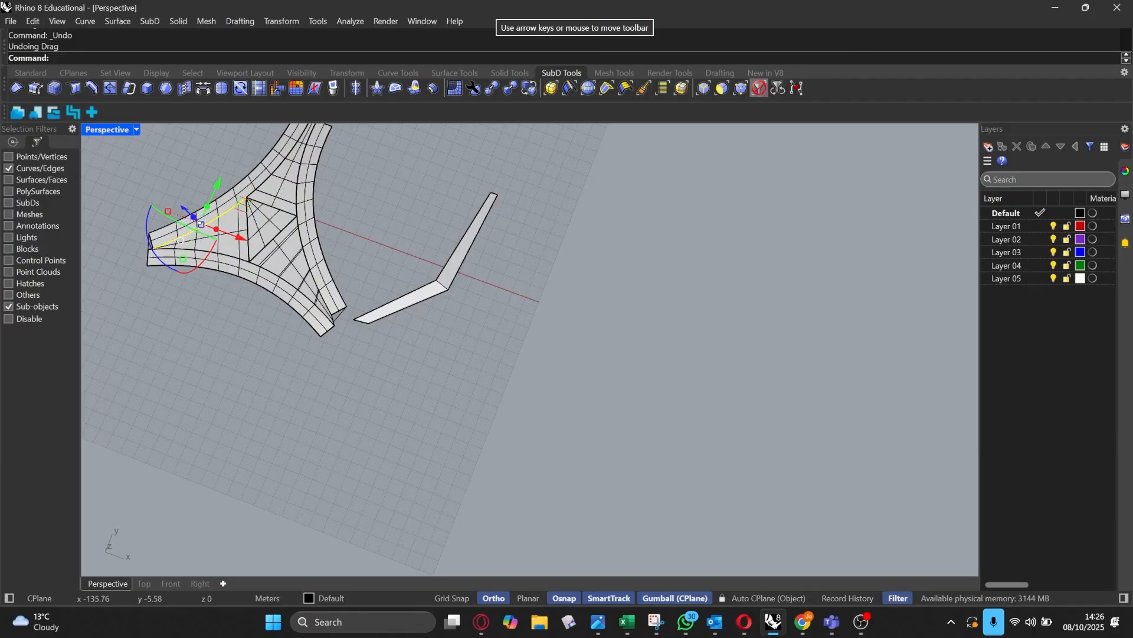
# Step: Reset the selection filter to None, and select the whole folded SubD strip
pyautogui.click(759, 92)
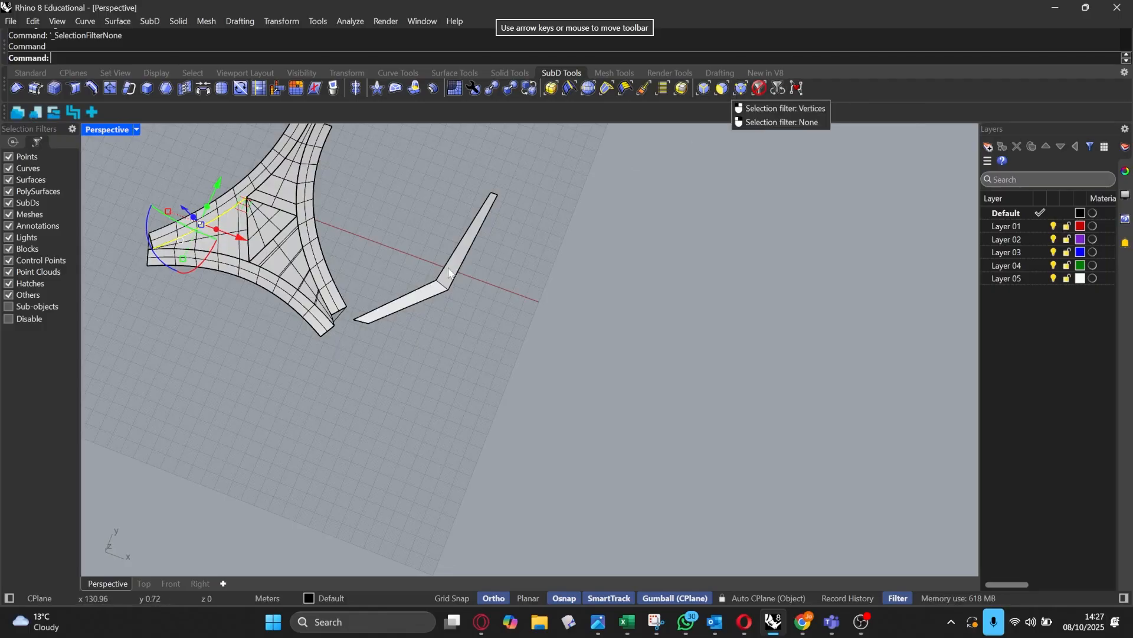
pyautogui.moveTo(366, 253); pyautogui.dragTo(460, 234, button='right')
pyautogui.scroll(3, 424, 216)
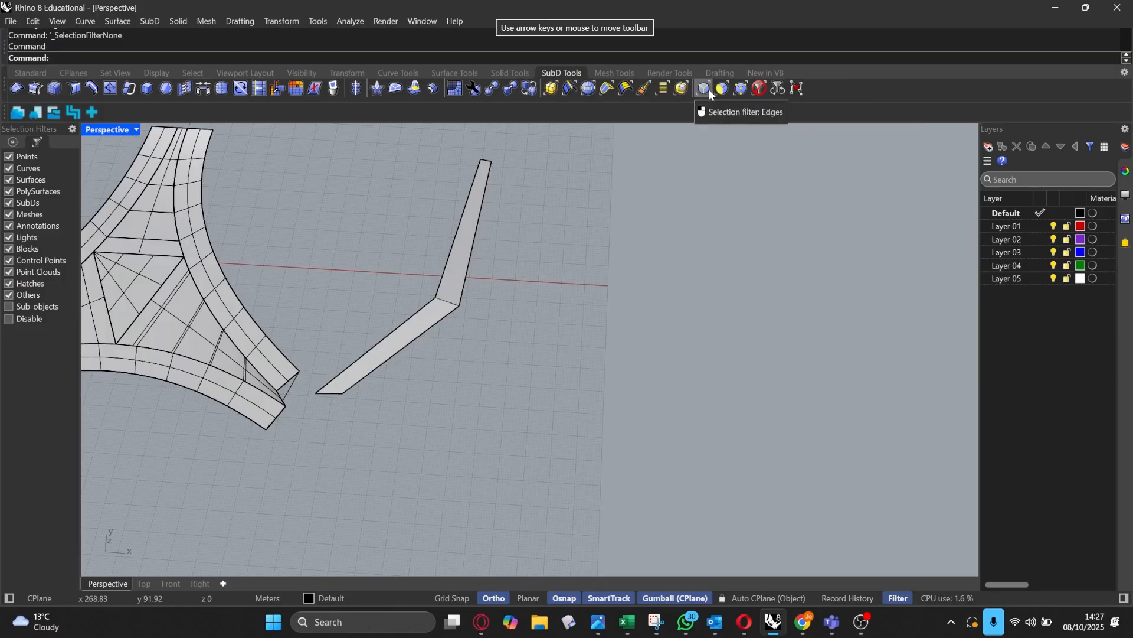
pyautogui.moveTo(458, 319); pyautogui.dragTo(495, 345, button='right')
pyautogui.click(451, 249)
pyautogui.scroll(5, 452, 278)
pyautogui.click(432, 245)
pyautogui.scroll(2, 493, 320)
pyautogui.click(500, 322)
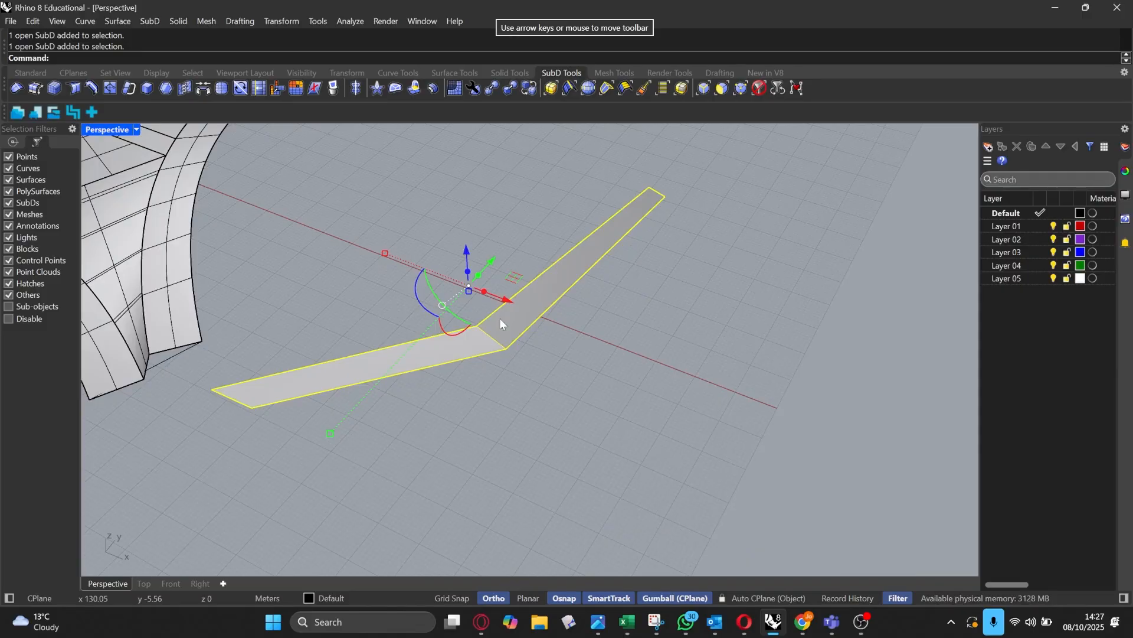
# Step: Limit selection to vertices, pick at the strip's inner fold vertex, and clear the selection
pyautogui.click(741, 88)
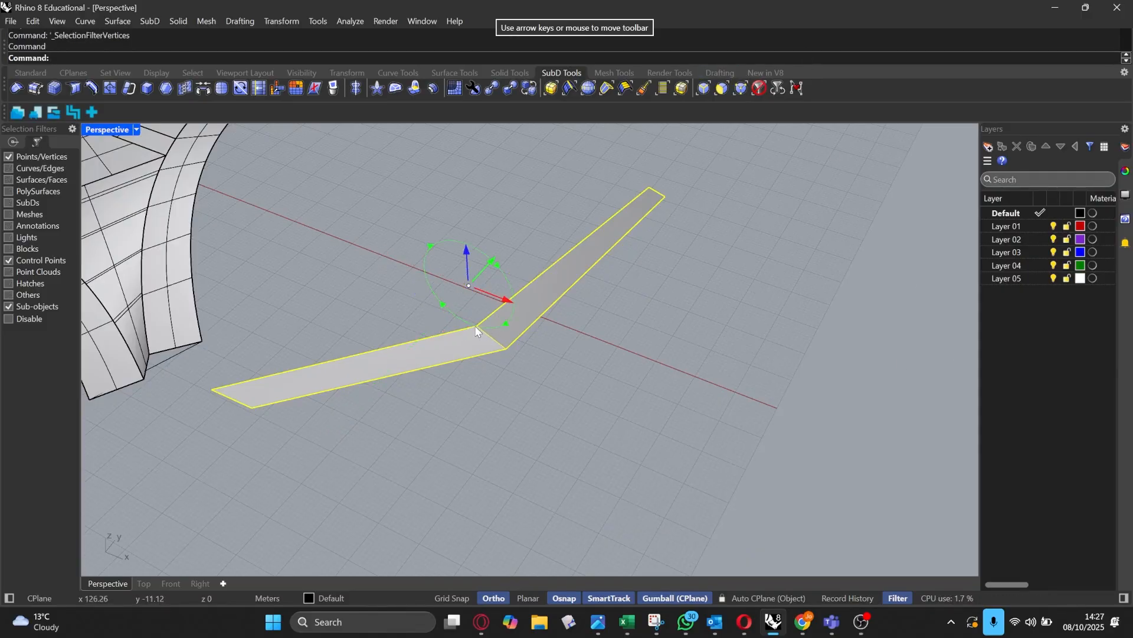
pyautogui.click(474, 325)
pyautogui.press('Escape')
pyautogui.press('Escape')
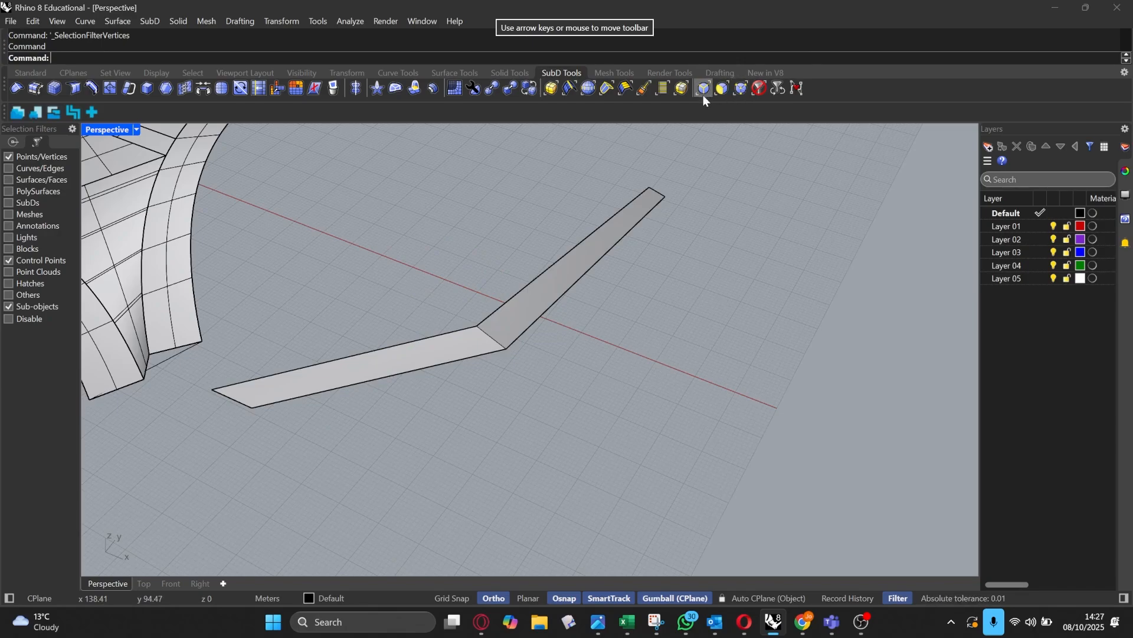
# Step: Select the strip's upper face using the face filter, and pick each arm's inner edge in turn using the edge filter
pyautogui.click(587, 252)
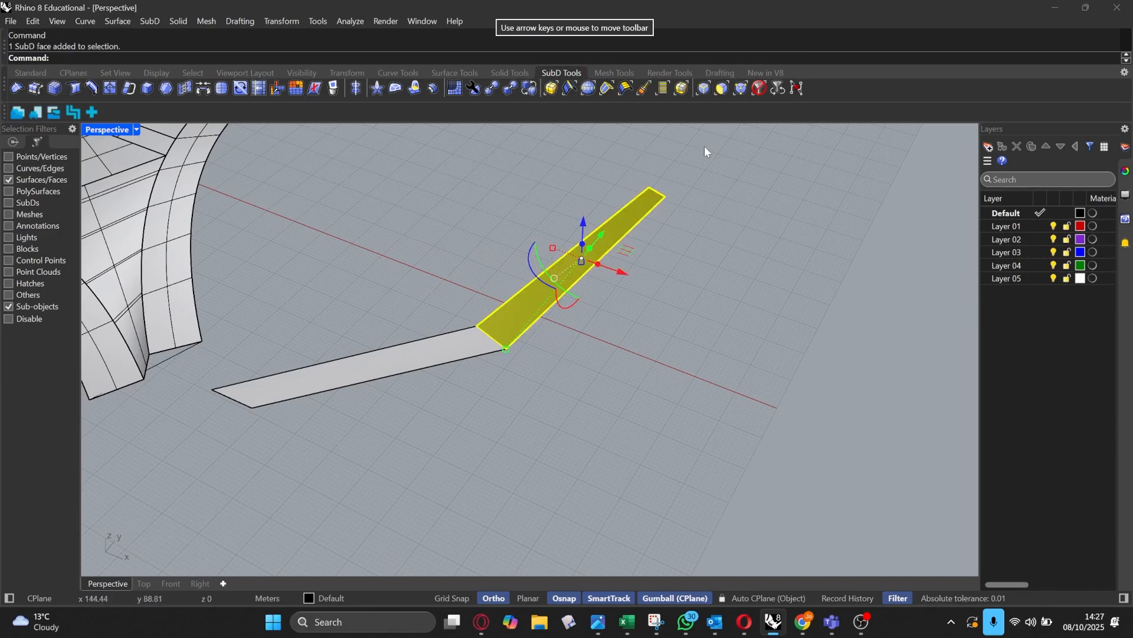
pyautogui.click(699, 89)
pyautogui.click(493, 316)
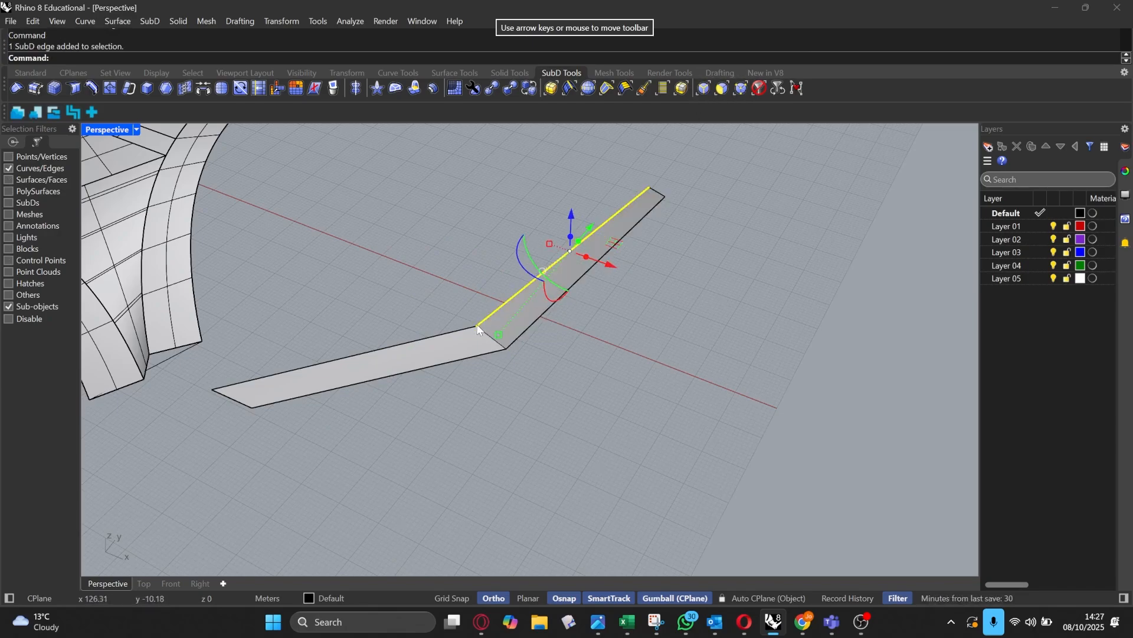
pyautogui.click(466, 332)
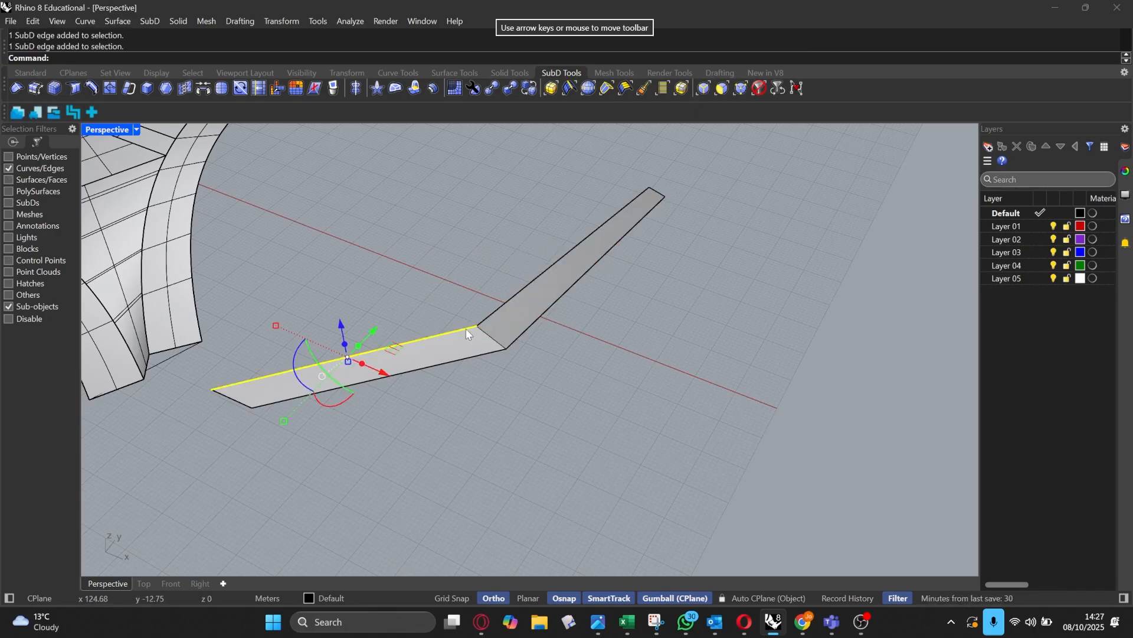
# Step: Clear the selection filter and, in the Top view, mirror a copy of the folded SubD strip about a vertical plane beside its upper end
pyautogui.click(760, 88)
pyautogui.click(570, 275)
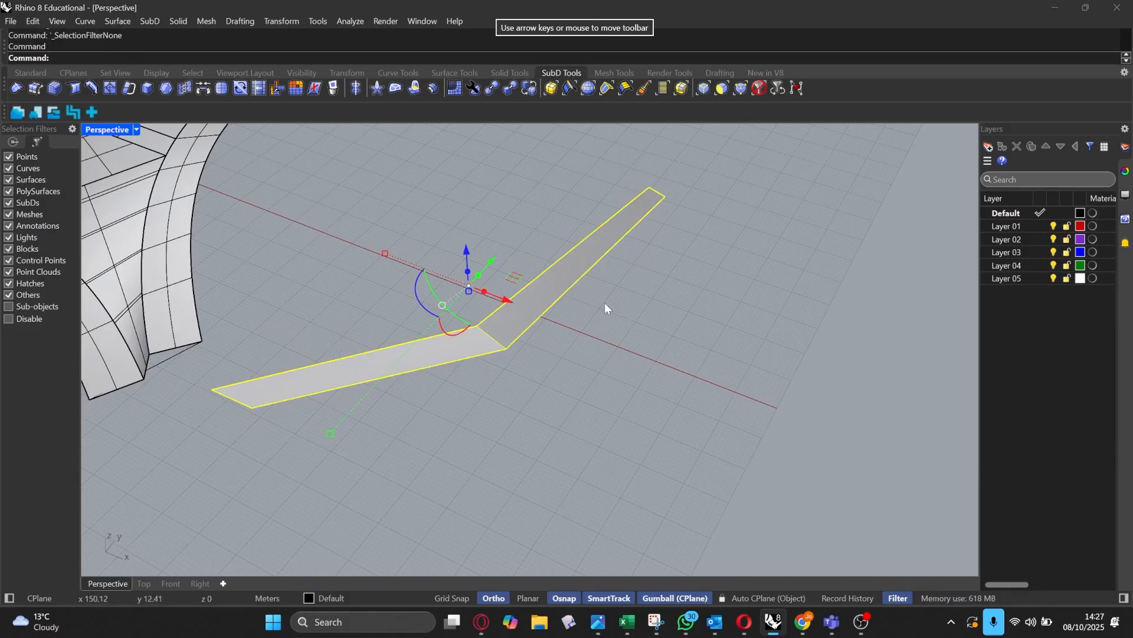
pyautogui.scroll(-6, 607, 304)
pyautogui.moveTo(608, 293); pyautogui.dragTo(667, 372, button='right')
pyautogui.click(143, 584)
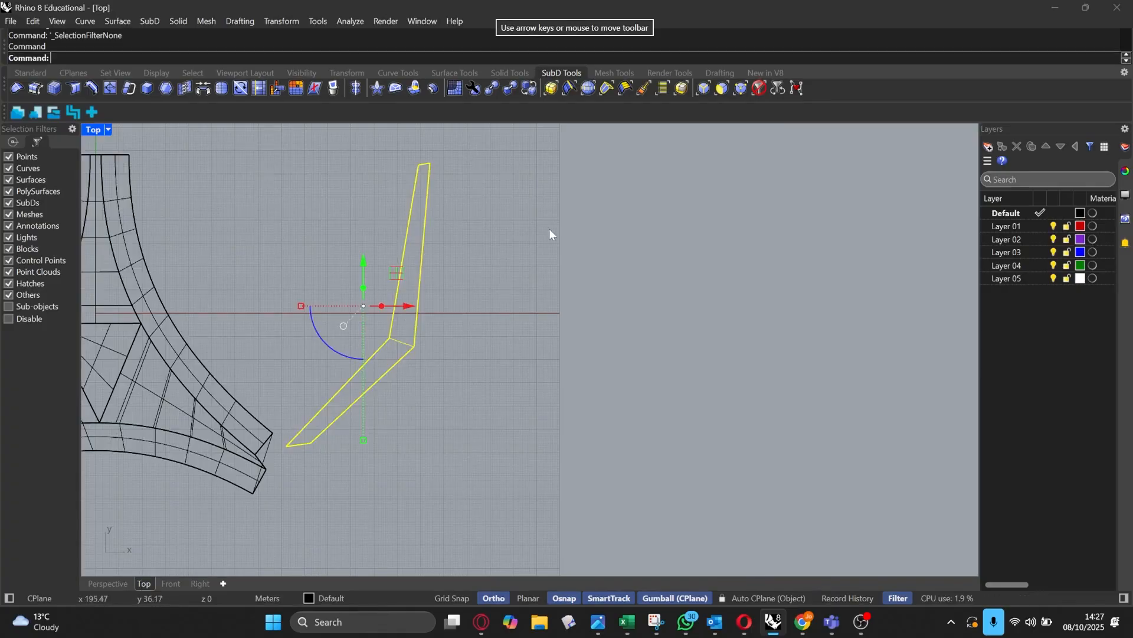
pyautogui.write('Mirror')
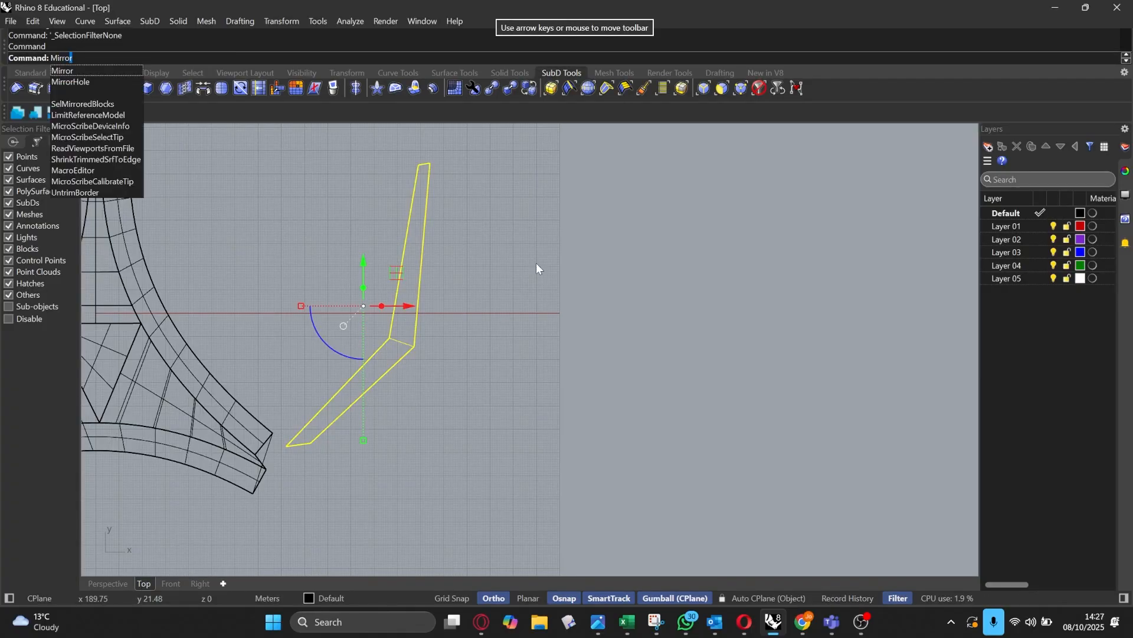
pyautogui.press('Return')
pyautogui.click(448, 165)
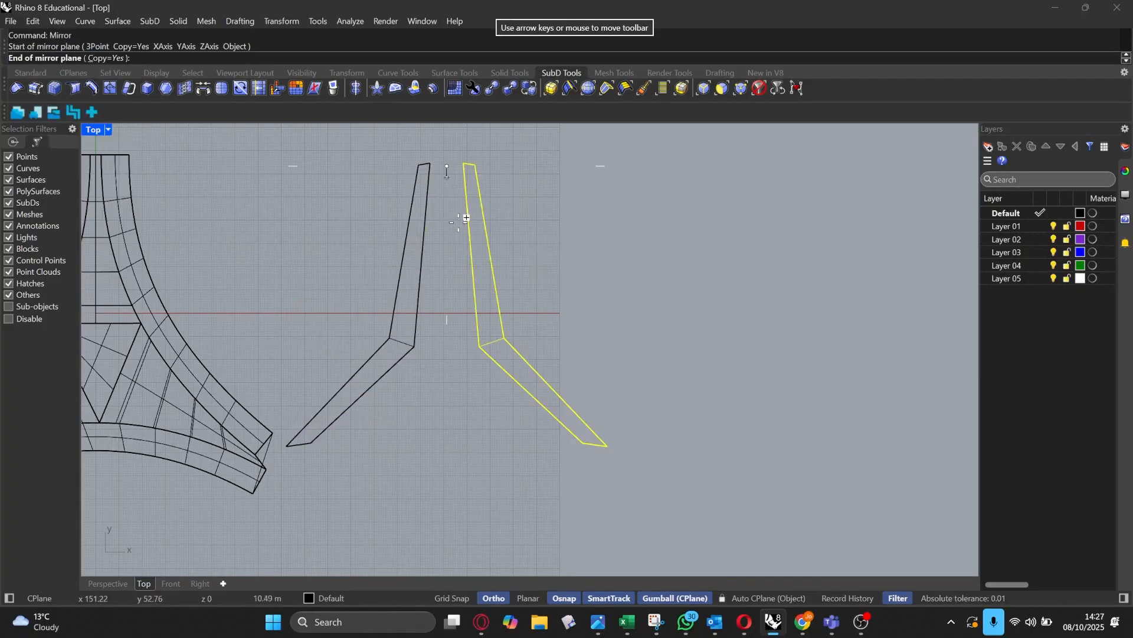
pyautogui.click(481, 348)
pyautogui.press('Escape')
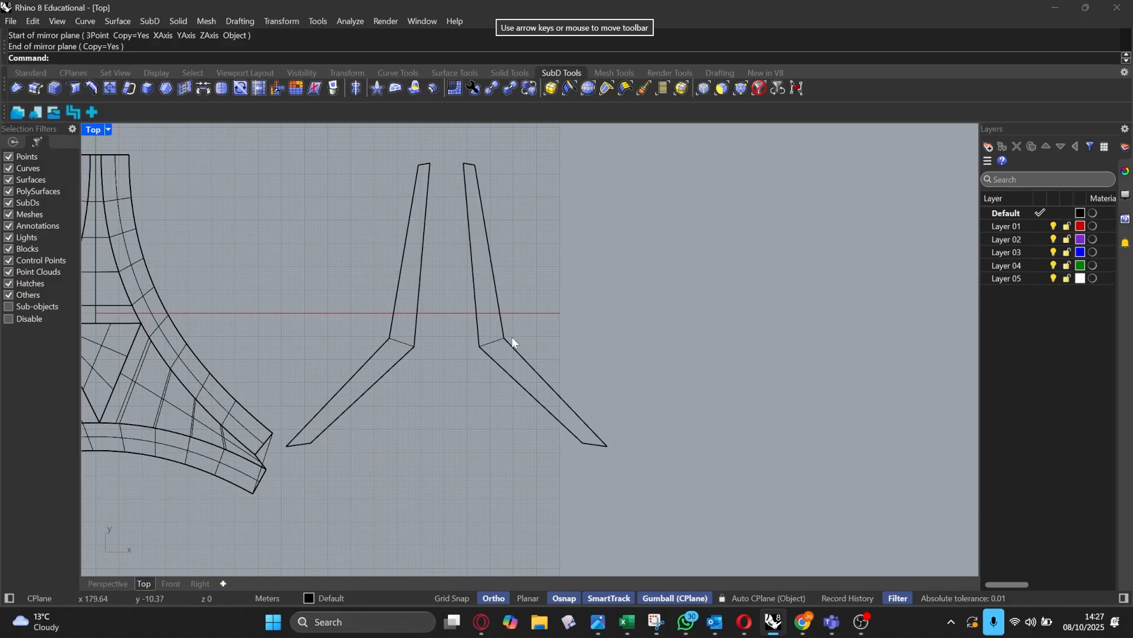
# Step: With Ortho off, mirror a copy of the new strip about a slanted plane to form the third strip across the lower side
pyautogui.scroll(-3, 509, 338)
pyautogui.moveTo(509, 338); pyautogui.dragTo(505, 290, button='right')
pyautogui.scroll(1, 505, 290)
pyautogui.click(522, 334)
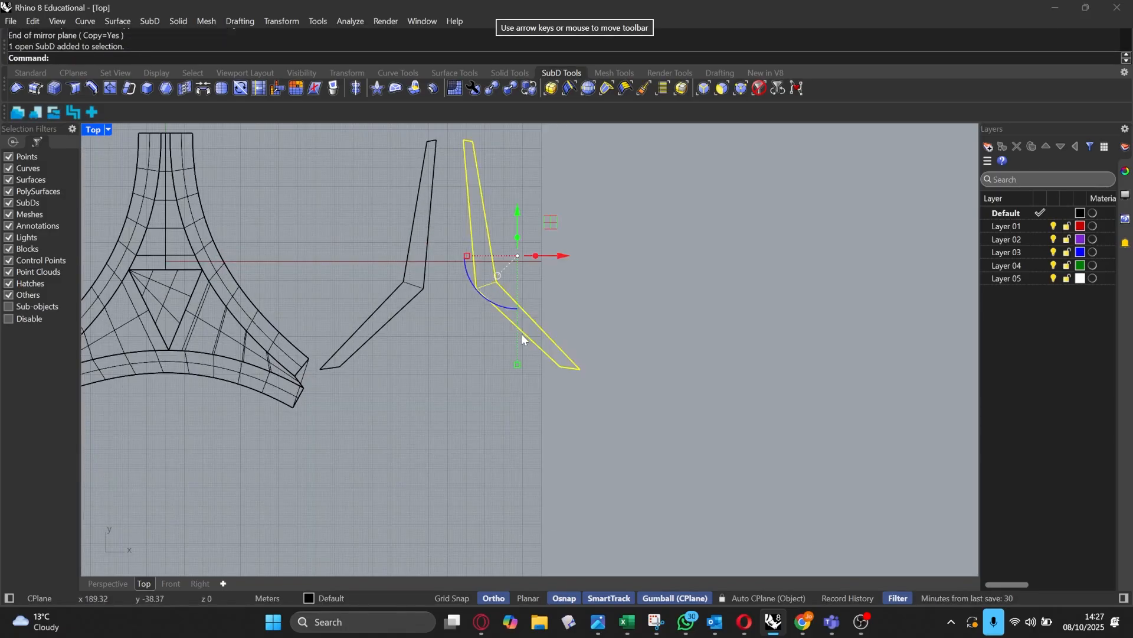
pyautogui.press('Return')
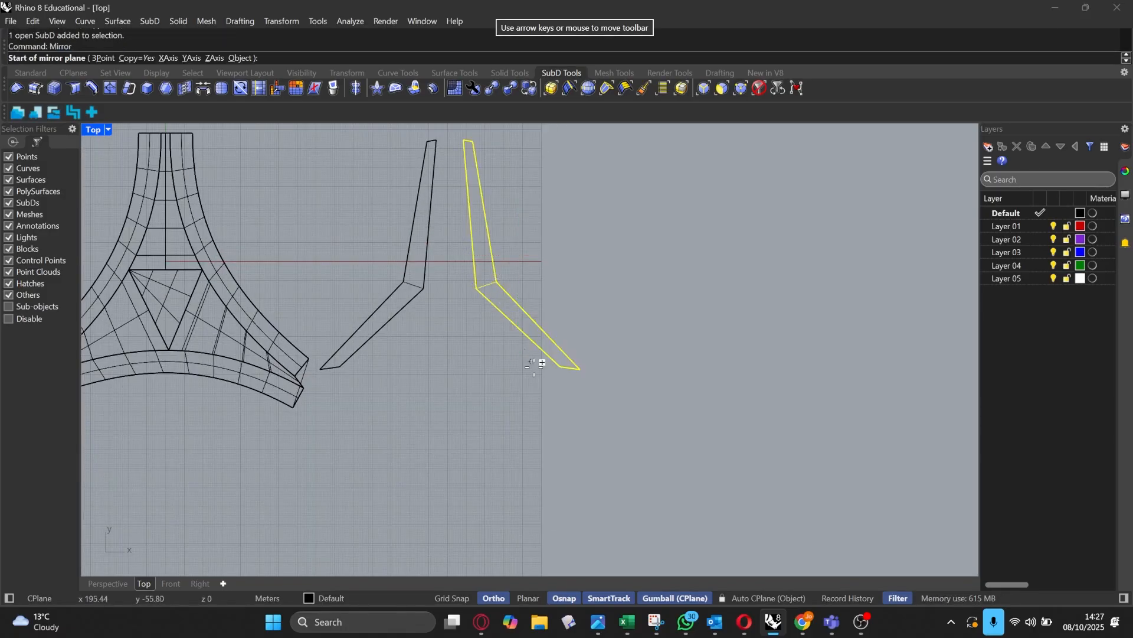
pyautogui.scroll(2, 549, 372)
pyautogui.click(559, 378)
pyautogui.press('F8')
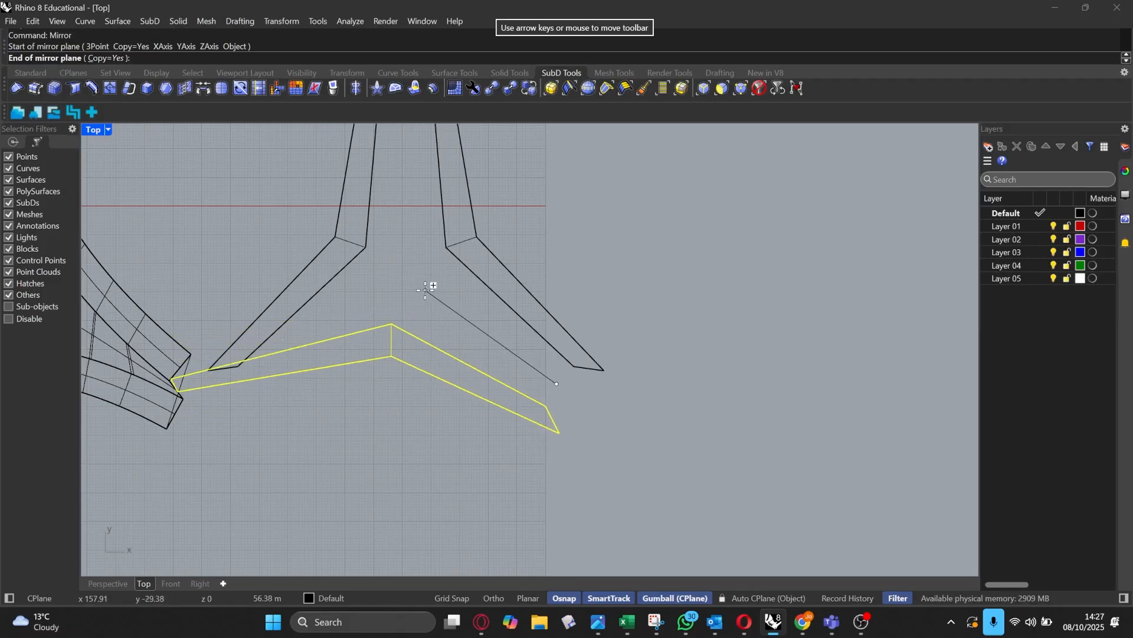
pyautogui.keyDown('shift'); pyautogui.click(425, 290); pyautogui.keyUp('shift')
# Step: Move the third strip up, closer to the other two strips
pyautogui.scroll(-4, 463, 303)
pyautogui.click(445, 332)
pyautogui.moveTo(440, 328); pyautogui.dragTo(441, 275)
# Step: Limit selection to edges, and reposition both end edges of the third strip nearer the ends of the neighbouring arms
pyautogui.click(704, 88)
pyautogui.scroll(2, 432, 315)
pyautogui.scroll(1, 437, 326)
pyautogui.moveTo(607, 423); pyautogui.dragTo(666, 494)
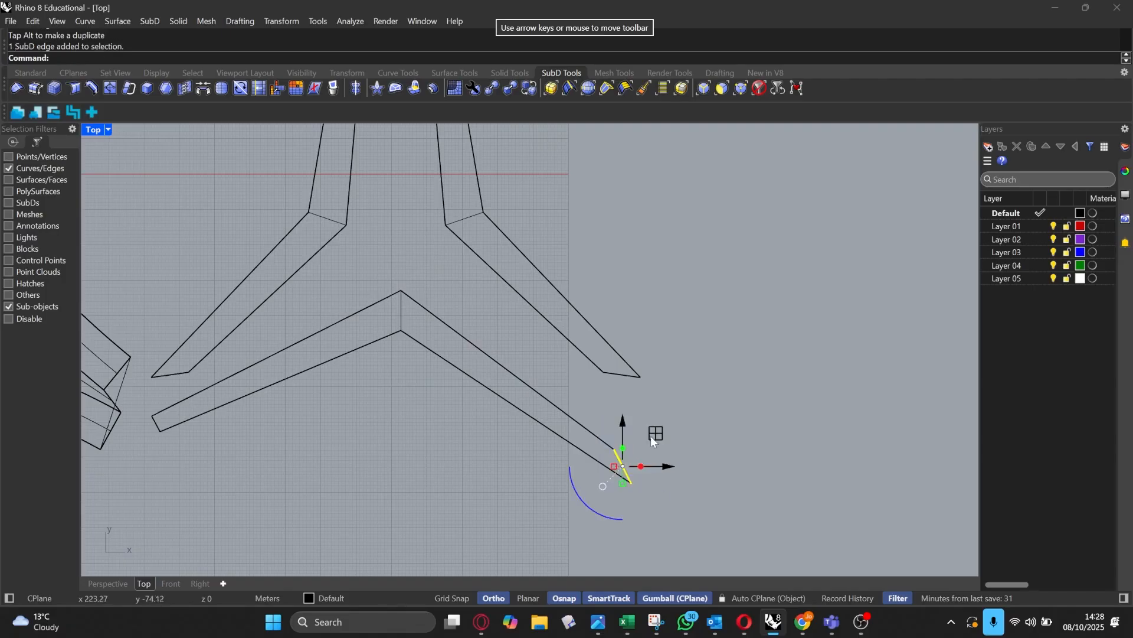
pyautogui.moveTo(651, 435); pyautogui.dragTo(632, 381)
pyautogui.scroll(-2, 543, 399)
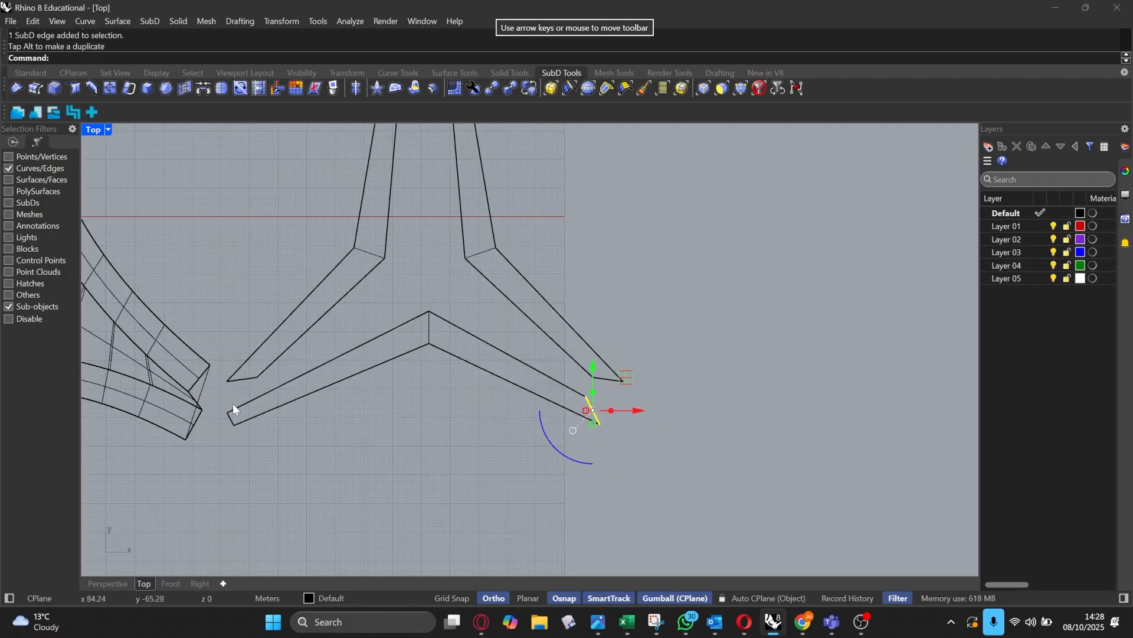
pyautogui.scroll(1, 233, 407)
pyautogui.moveTo(221, 411); pyautogui.dragTo(260, 455)
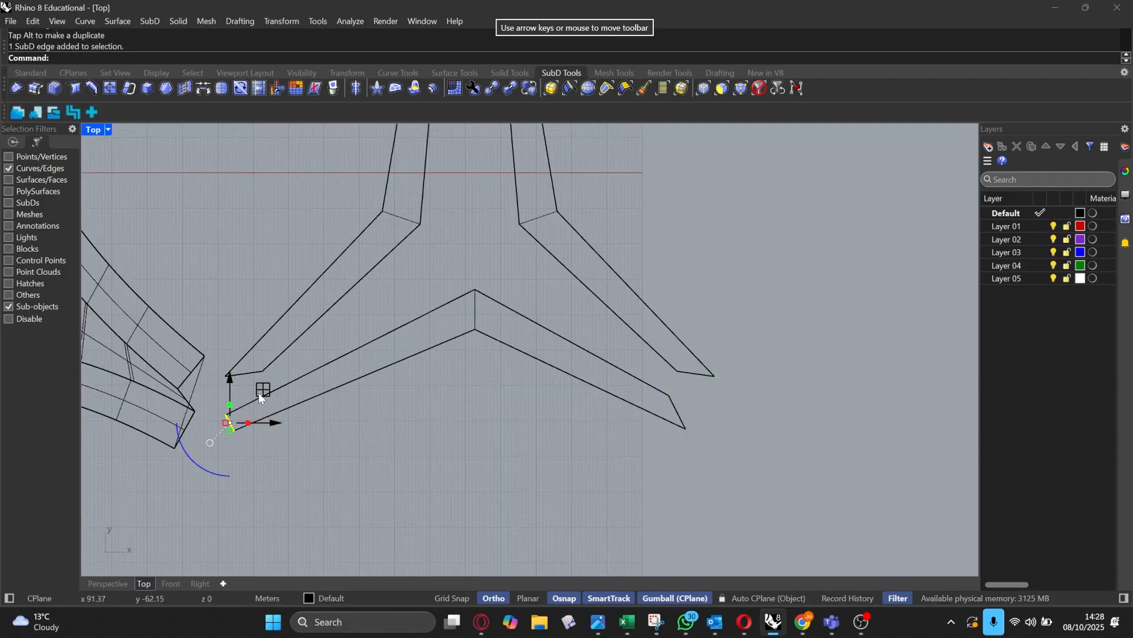
pyautogui.moveTo(261, 391); pyautogui.dragTo(289, 384)
# Step: Move the third strip's middle fold edge slightly up toward the centre, and clear the selection
pyautogui.click(473, 302)
pyautogui.moveTo(476, 272)
pyautogui.mouseDown()
pyautogui.moveTo(477, 251)
pyautogui.moveTo(475, 265)
pyautogui.mouseUp()
pyautogui.click(455, 387)
pyautogui.scroll(-8, 464, 384)
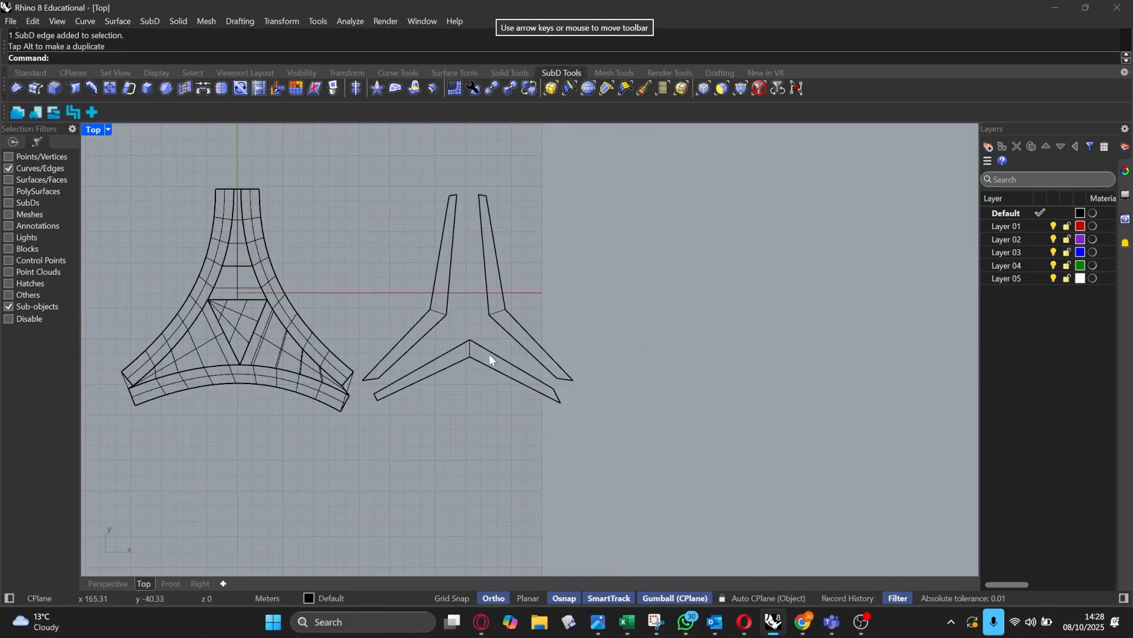
pyautogui.scroll(4, 476, 362)
pyautogui.scroll(-3, 473, 366)
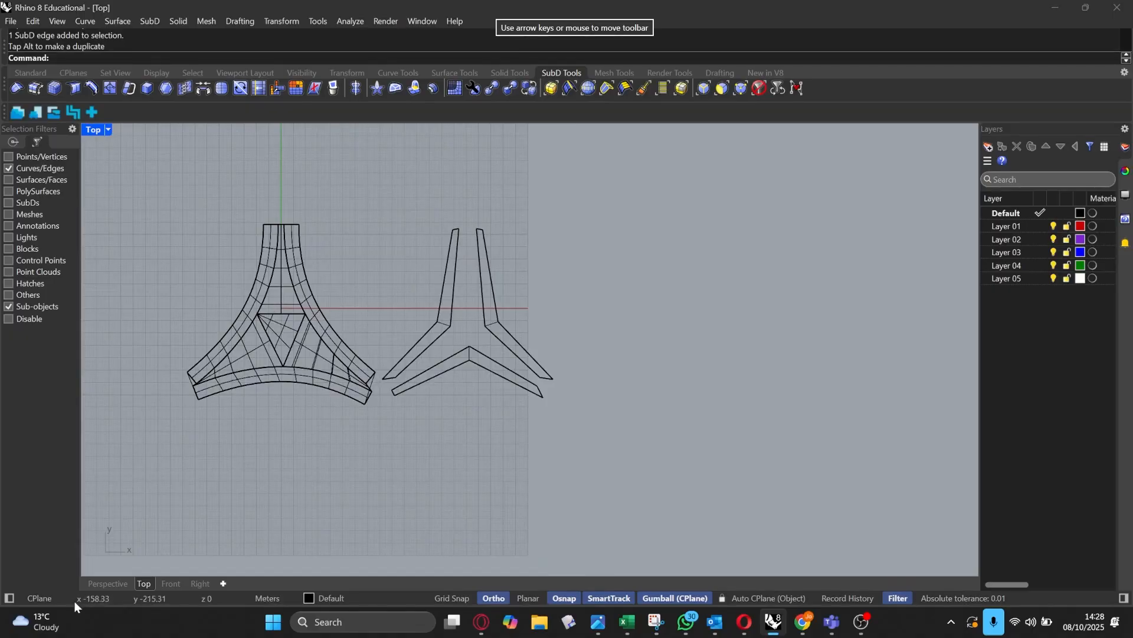
# Step: In the Perspective view, bridge the facing inner edges of the first two strips' upper arms with 1 segment, joined
pyautogui.click(110, 584)
pyautogui.moveTo(625, 385); pyautogui.dragTo(459, 259, button='right')
pyautogui.scroll(5, 462, 389)
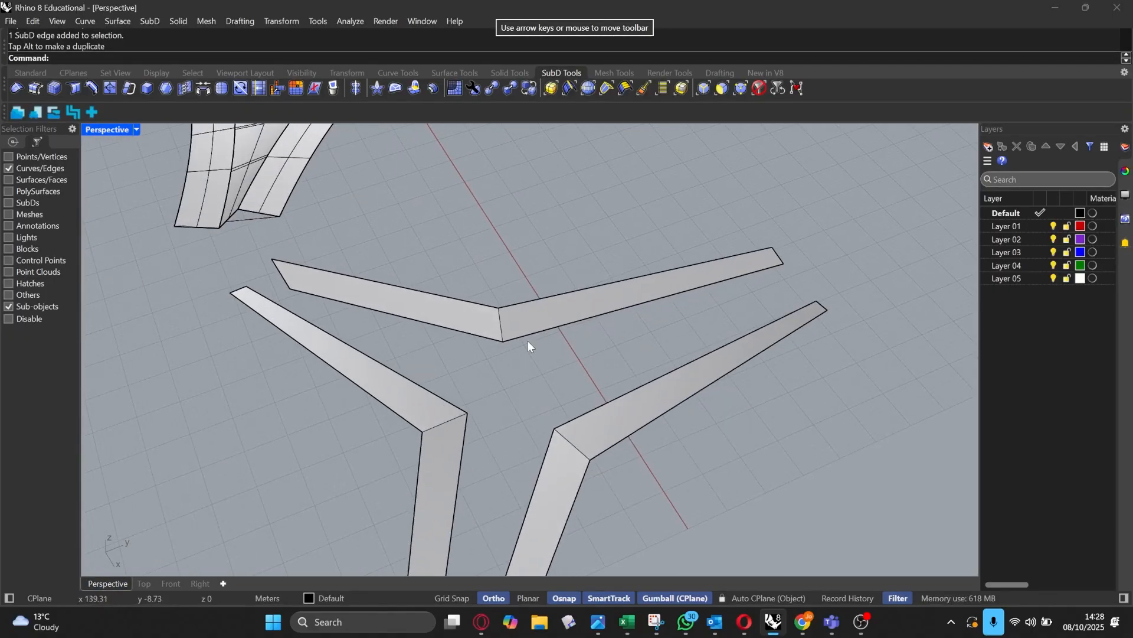
pyautogui.moveTo(475, 365); pyautogui.dragTo(500, 272, button='right')
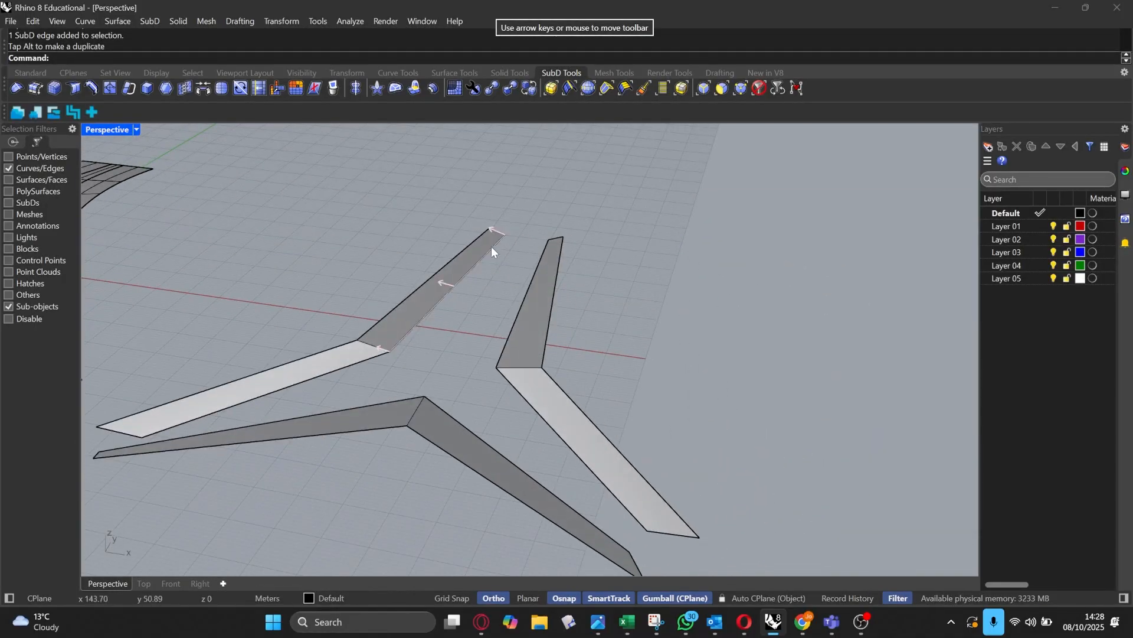
pyautogui.click(493, 245)
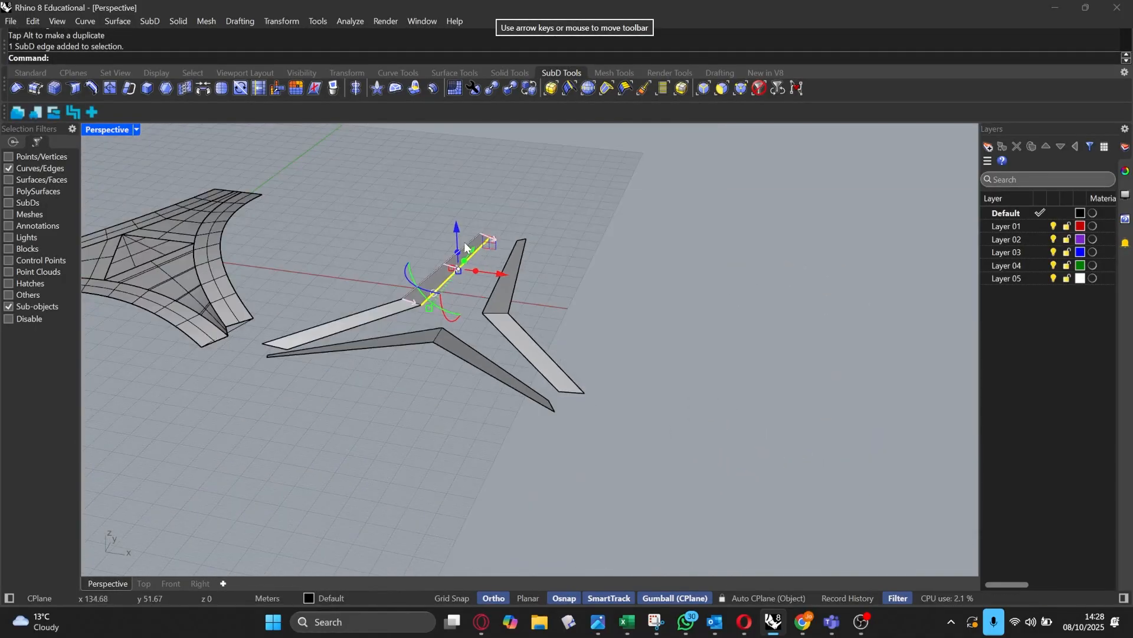
pyautogui.scroll(-4, 484, 249)
pyautogui.moveTo(510, 305); pyautogui.dragTo(582, 266, button='right')
pyautogui.click(565, 353)
pyautogui.scroll(5, 473, 291)
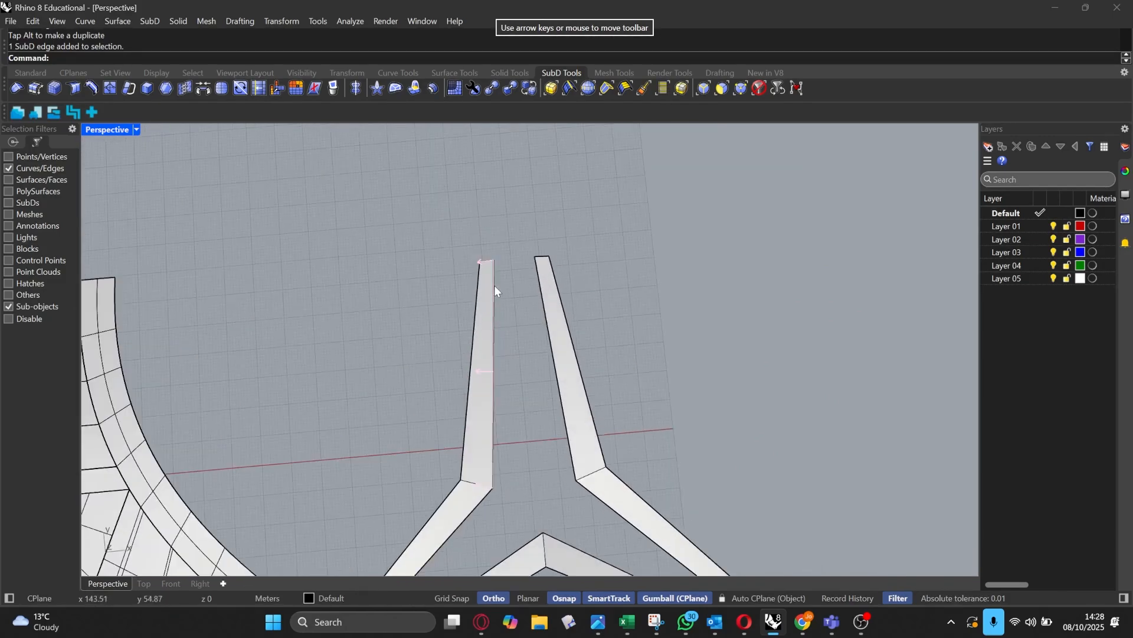
pyautogui.click(494, 291)
pyautogui.keyDown('shift'); pyautogui.click(539, 271); pyautogui.keyUp('shift')
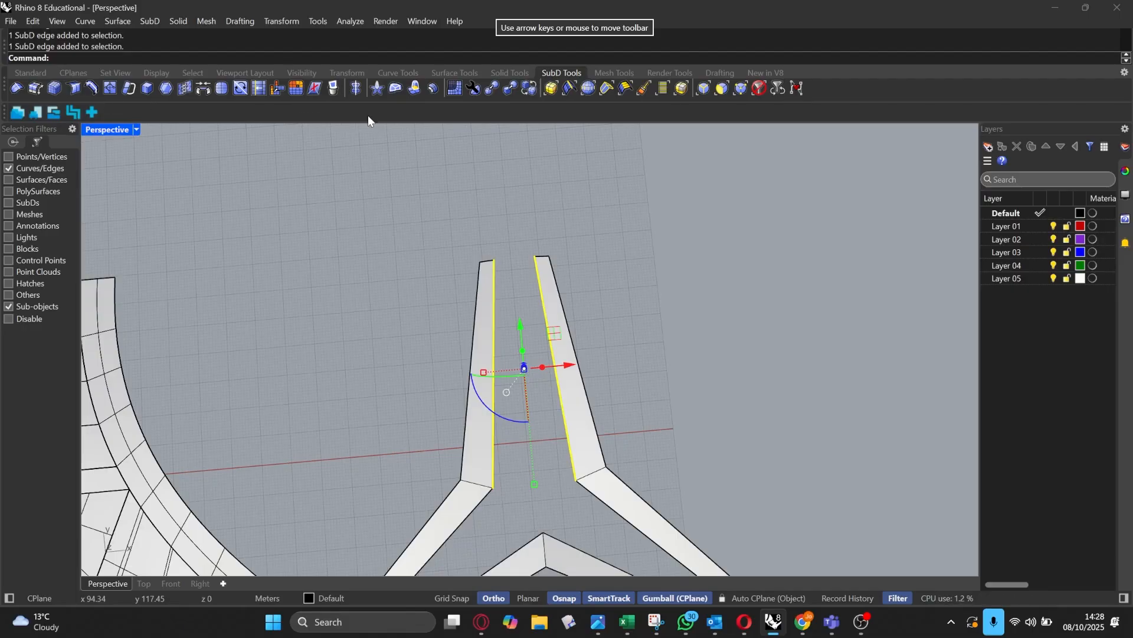
pyautogui.click(203, 90)
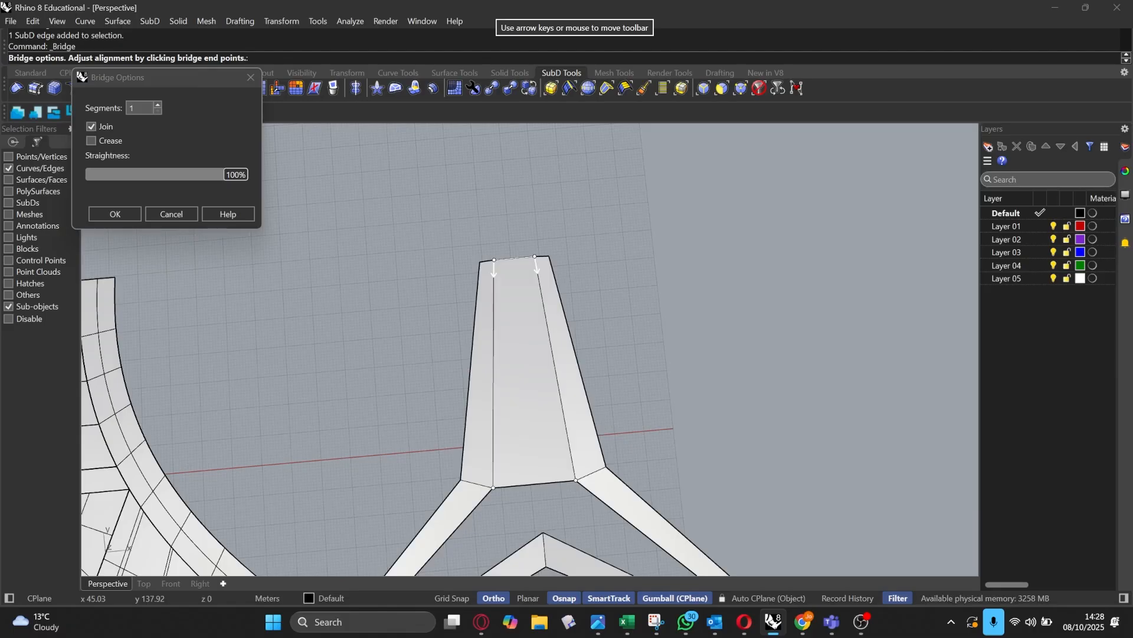
pyautogui.click(115, 213)
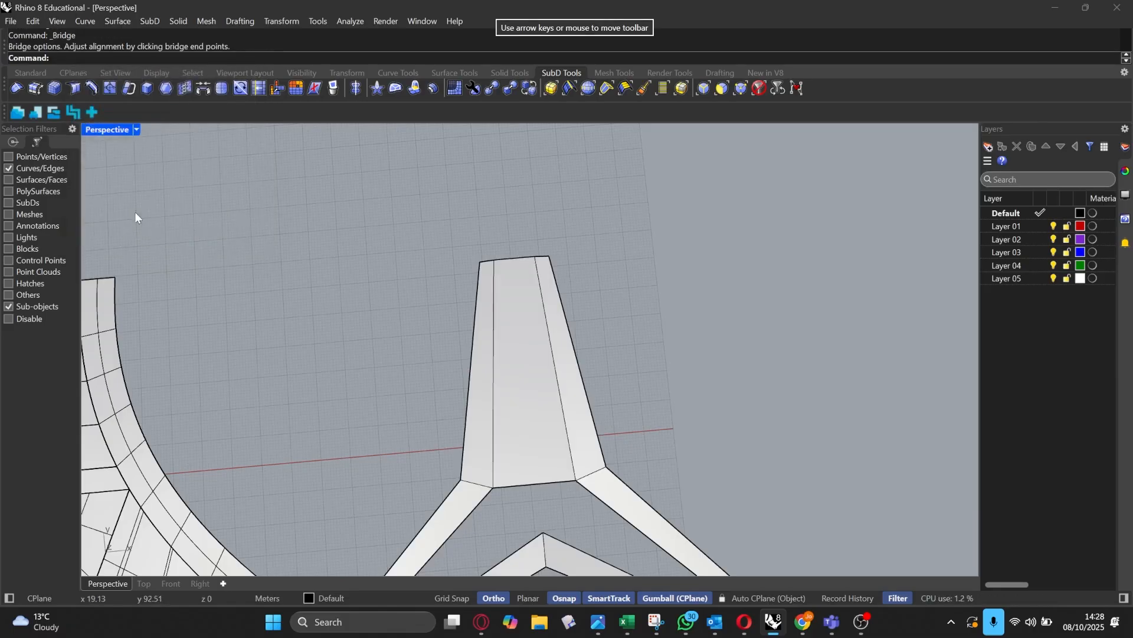
# Step: Bridge the third strip's upper edge to the facing inner edge of the mirrored strip's lower arm with 1 segment, joined
pyautogui.scroll(-3, 640, 268)
pyautogui.scroll(2, 568, 394)
pyautogui.click(561, 404)
pyautogui.scroll(2, 568, 389)
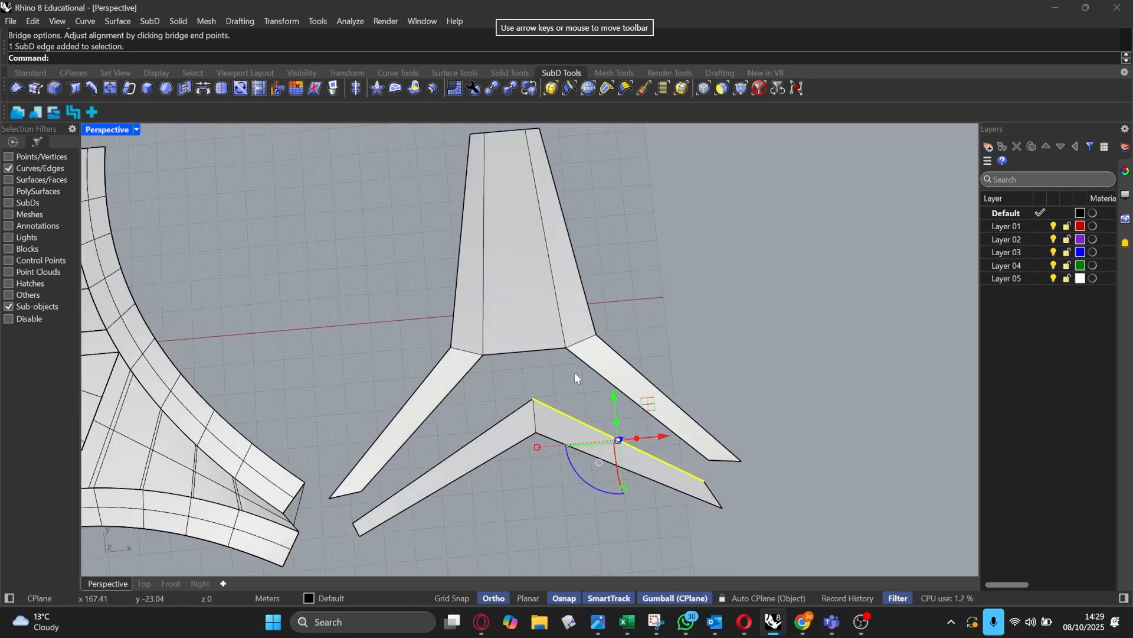
pyautogui.keyDown('shift'); pyautogui.click(580, 356); pyautogui.keyUp('shift')
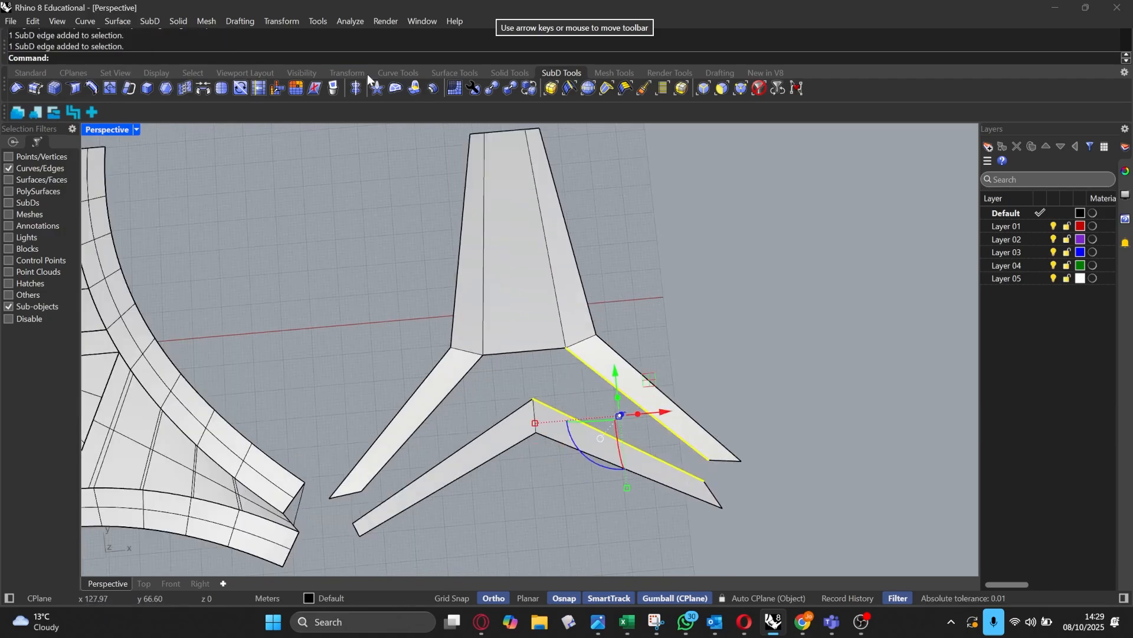
pyautogui.click(203, 87)
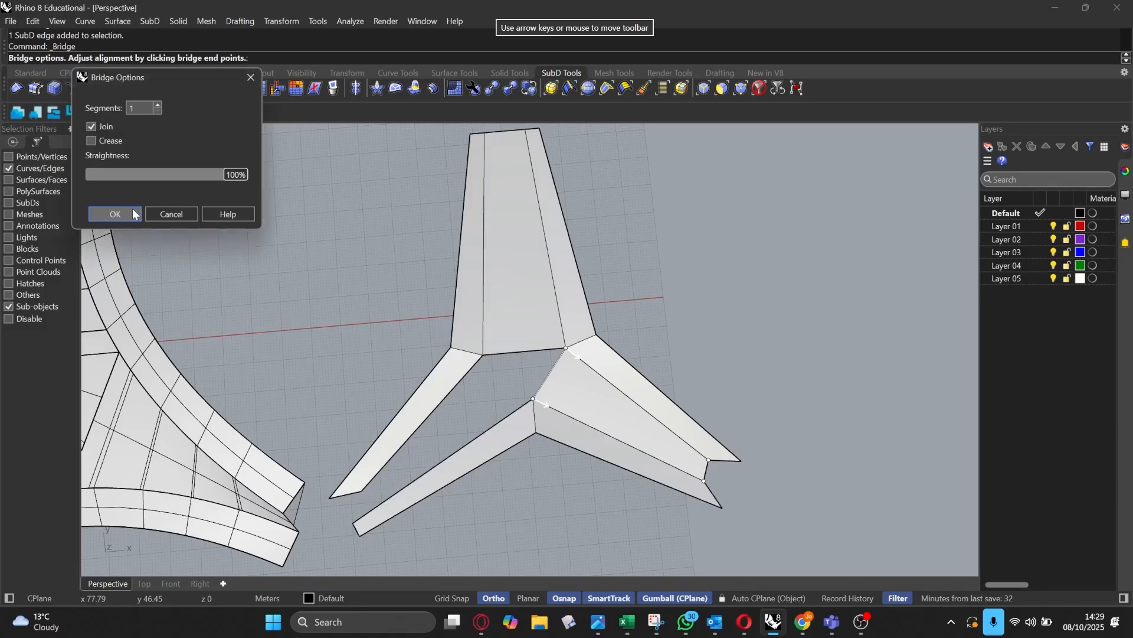
pyautogui.click(115, 214)
# Step: Bridge the remaining pair of facing edges between the original strip's lower arm and the third strip
pyautogui.click(475, 369)
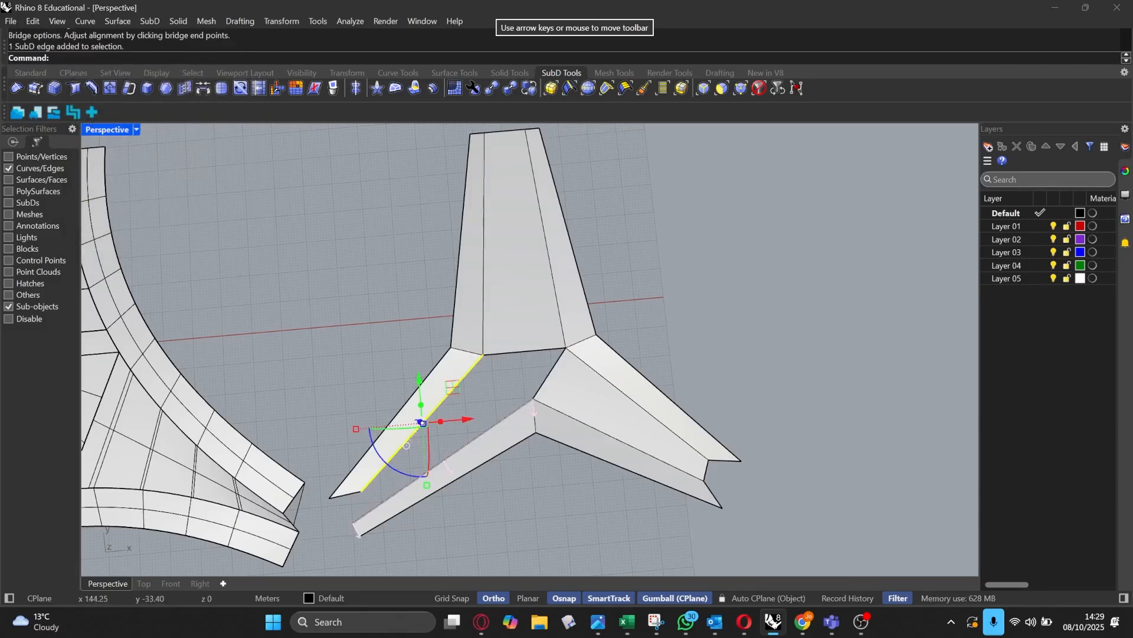
pyautogui.keyDown('shift'); pyautogui.click(463, 448); pyautogui.keyUp('shift')
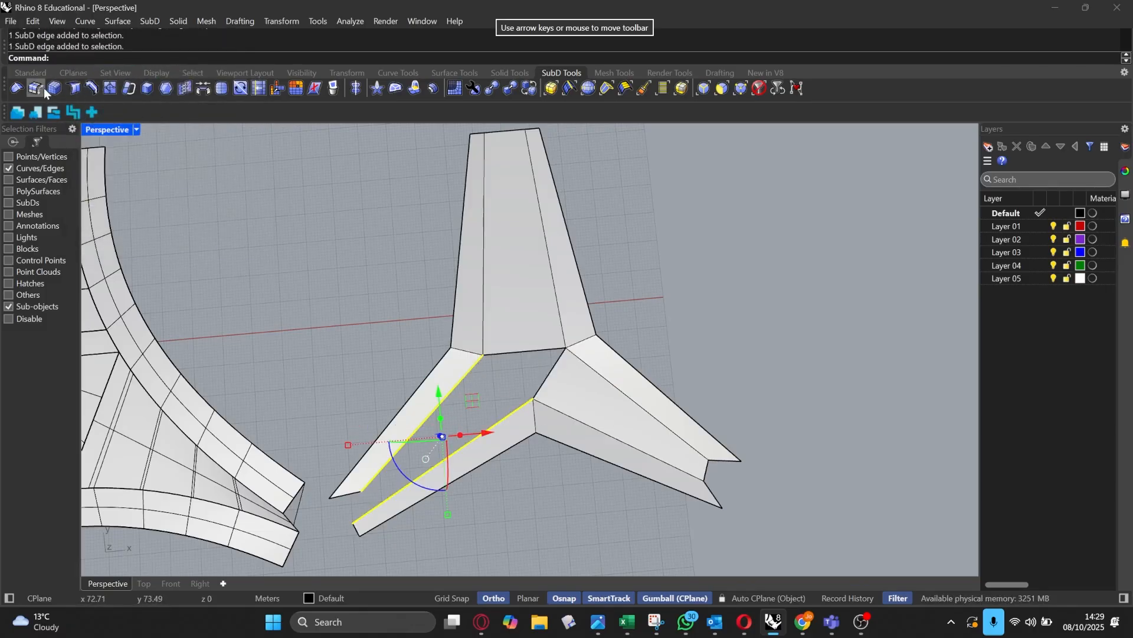
pyautogui.click(203, 89)
pyautogui.click(108, 218)
# Step: Fill the triangular central opening from its three boundary edges using the Automatic patch style
pyautogui.moveTo(573, 384); pyautogui.dragTo(491, 303, button='right')
pyautogui.scroll(5, 467, 354)
pyautogui.click(437, 380)
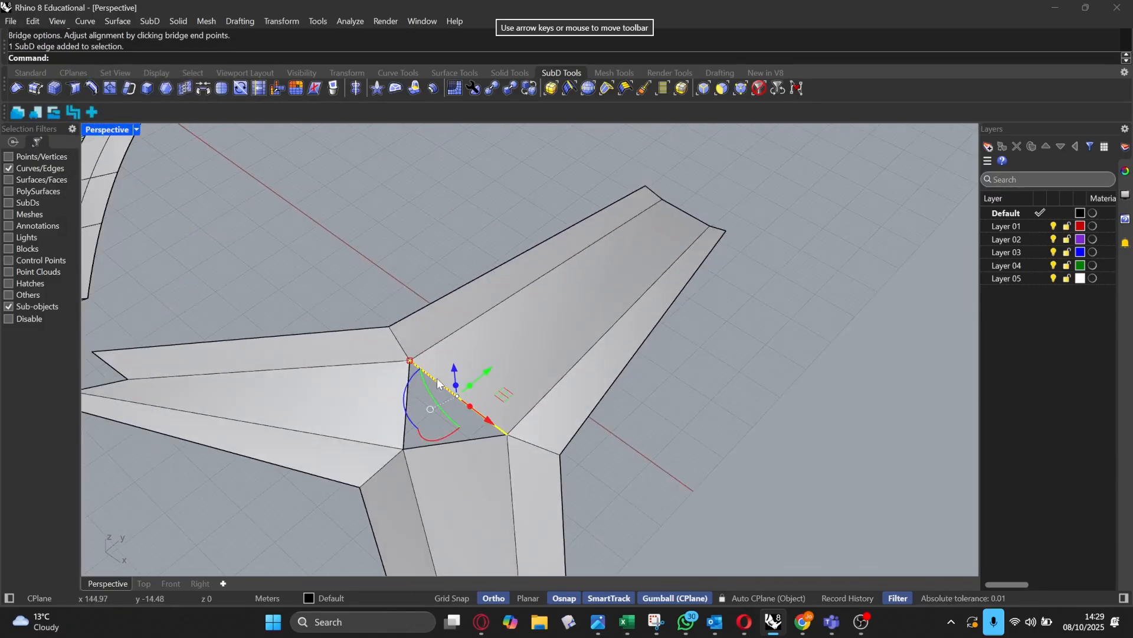
pyautogui.scroll(3, 398, 420)
pyautogui.keyDown('shift'); pyautogui.click(409, 427); pyautogui.keyUp('shift')
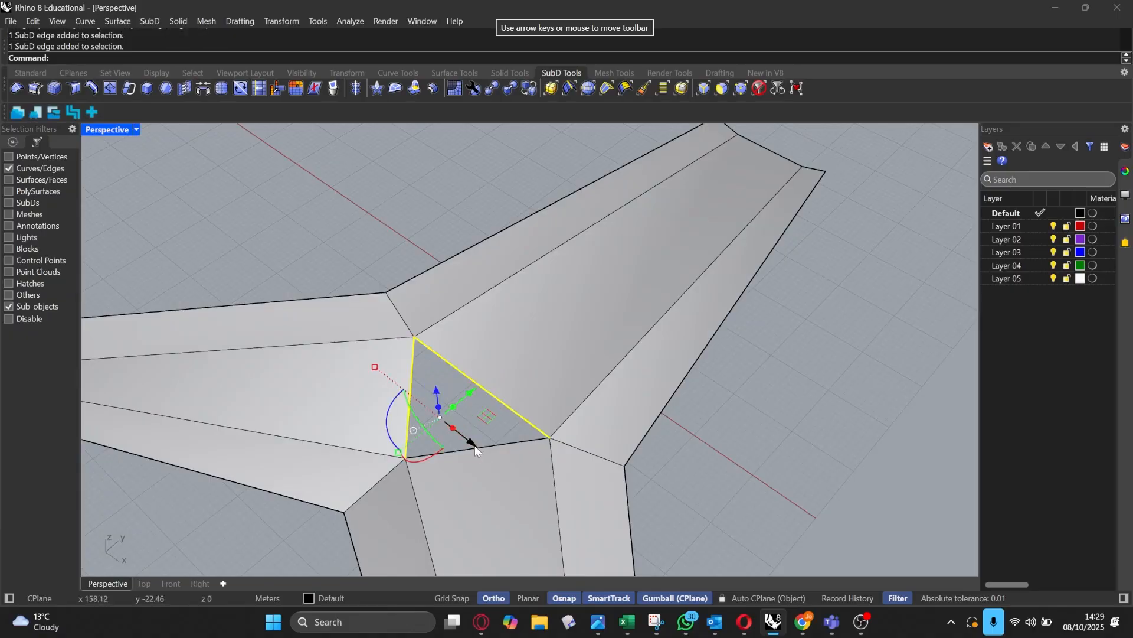
pyautogui.keyDown('shift'); pyautogui.click(487, 446); pyautogui.keyUp('shift')
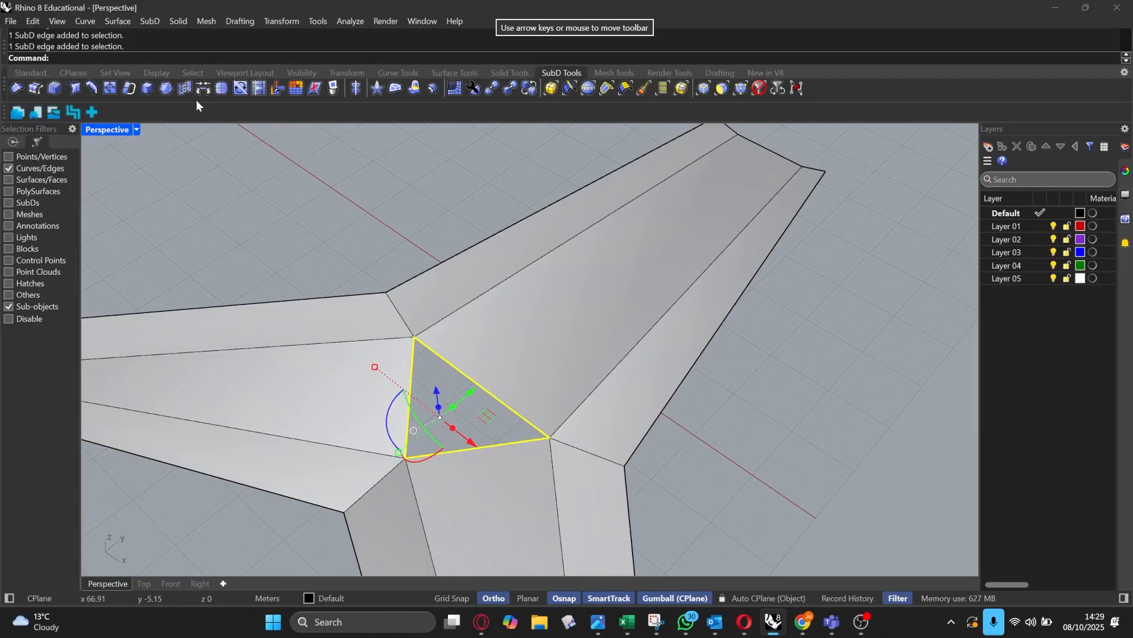
pyautogui.click(397, 88)
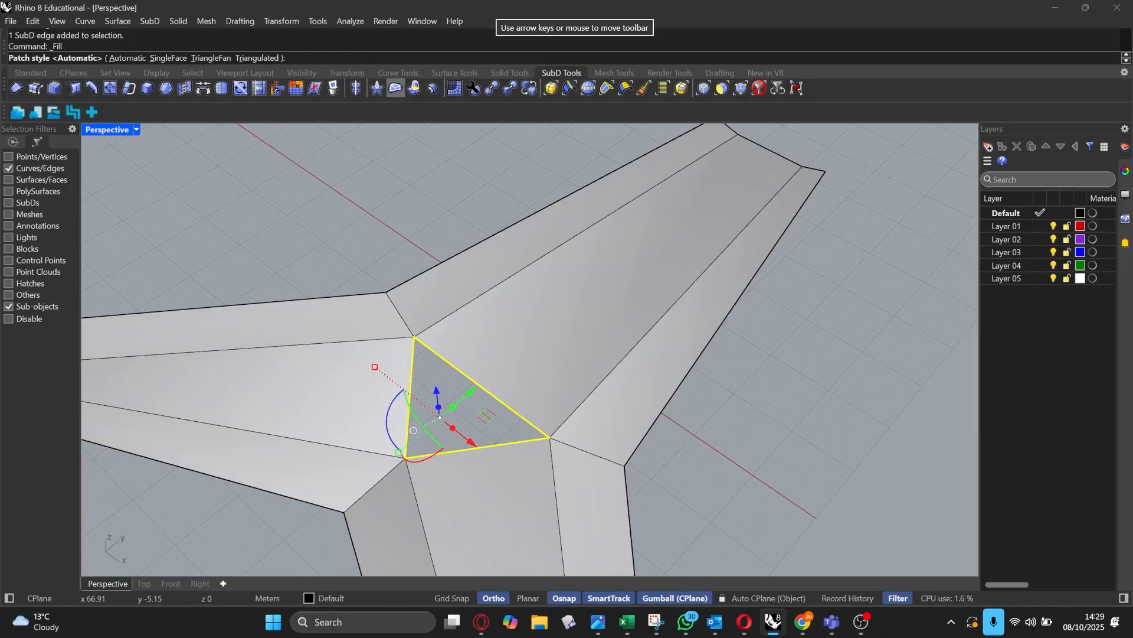
pyautogui.rightClick(445, 379)
pyautogui.click(366, 214)
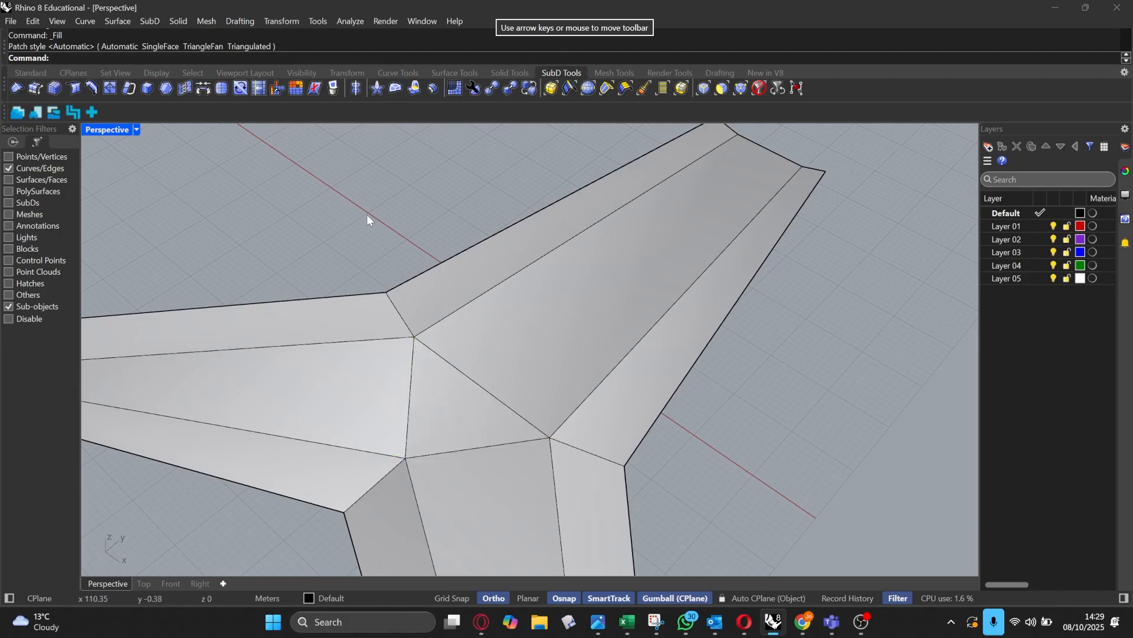
# Step: Switch the joined three-armed SubD from flat to smooth display and inspect the form
pyautogui.scroll(-15, 367, 214)
pyautogui.moveTo(453, 297); pyautogui.dragTo(366, 321, button='right')
pyautogui.scroll(3, 367, 323)
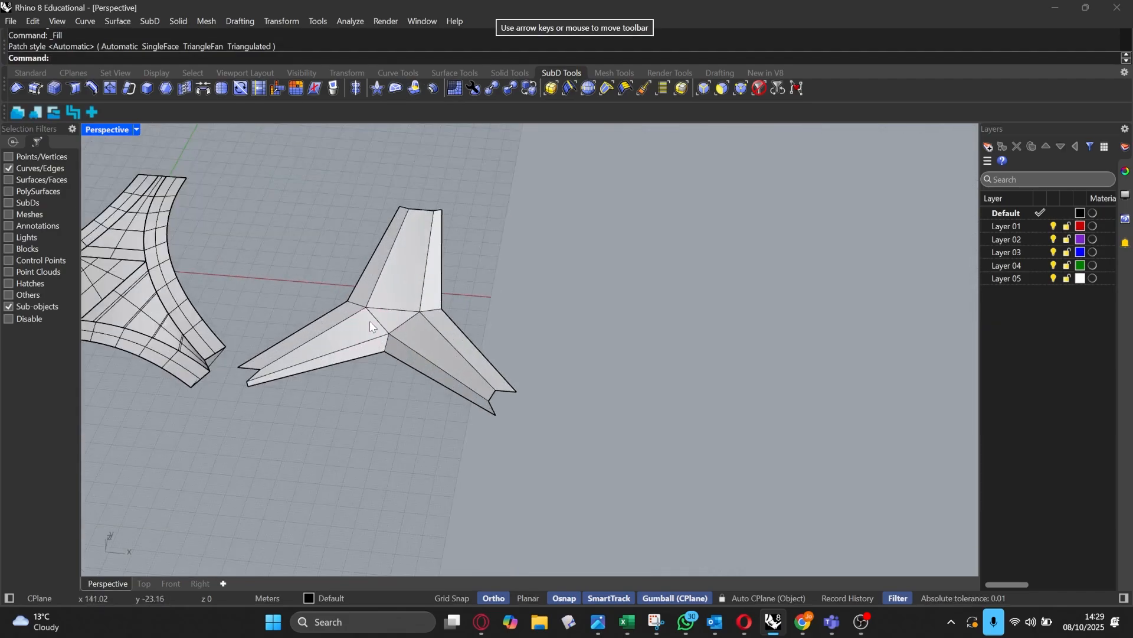
pyautogui.press('Tab')
pyautogui.moveTo(542, 239); pyautogui.dragTo(557, 420, button='right')
pyautogui.scroll(6, 480, 278)
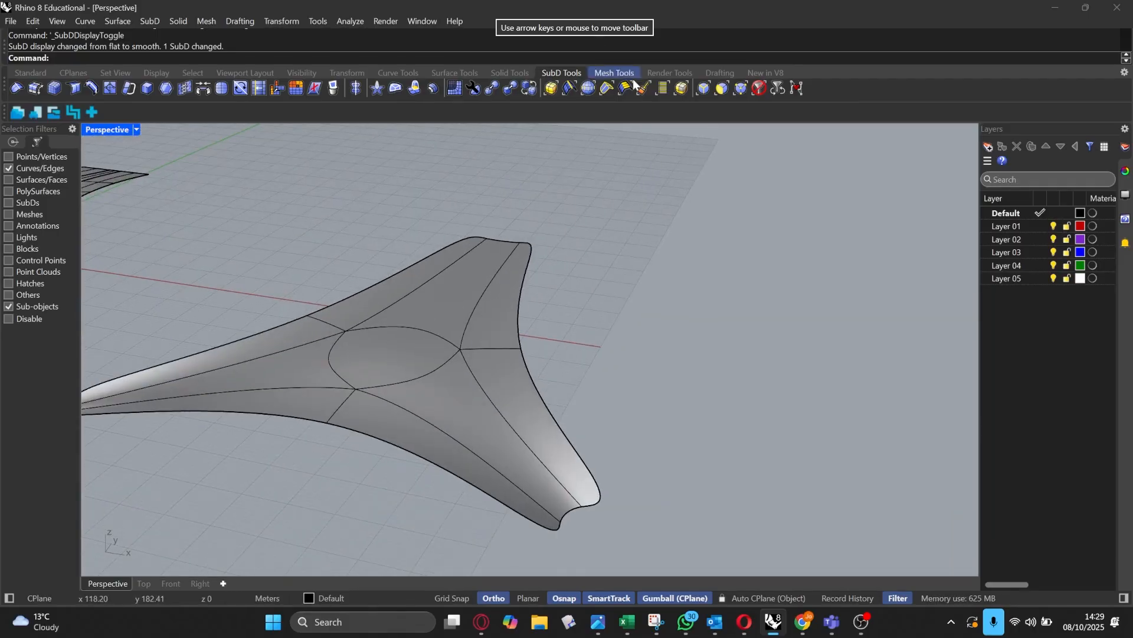
# Step: Using the face filter, raise the central face of the three-armed SubD vertically, and clear the selection
pyautogui.click(392, 349)
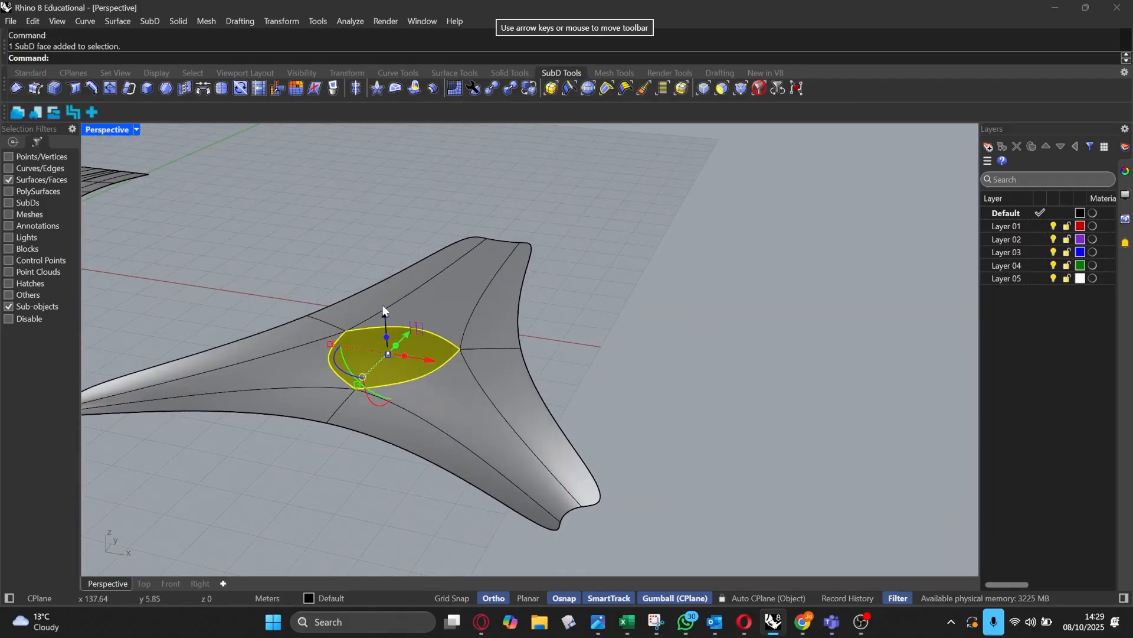
pyautogui.moveTo(383, 305); pyautogui.dragTo(388, 279)
pyautogui.moveTo(388, 273); pyautogui.dragTo(388, 274)
pyautogui.scroll(-8, 499, 283)
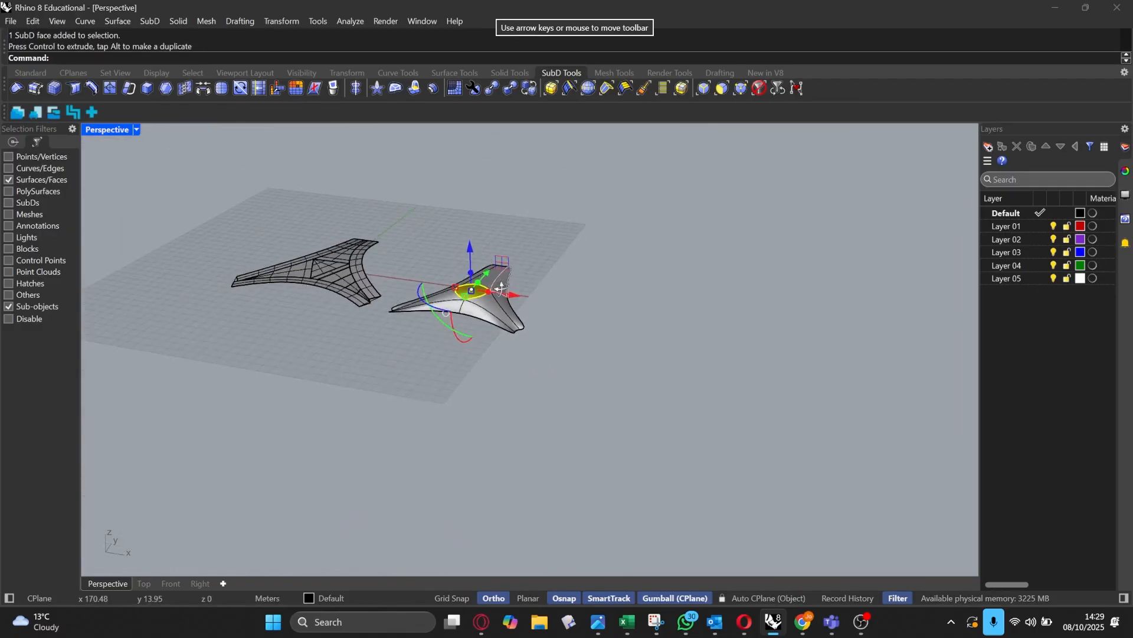
pyautogui.moveTo(498, 286); pyautogui.dragTo(477, 304, button='right')
pyautogui.click(432, 224)
pyautogui.scroll(8, 432, 225)
pyautogui.scroll(2, 372, 287)
pyautogui.click(434, 291)
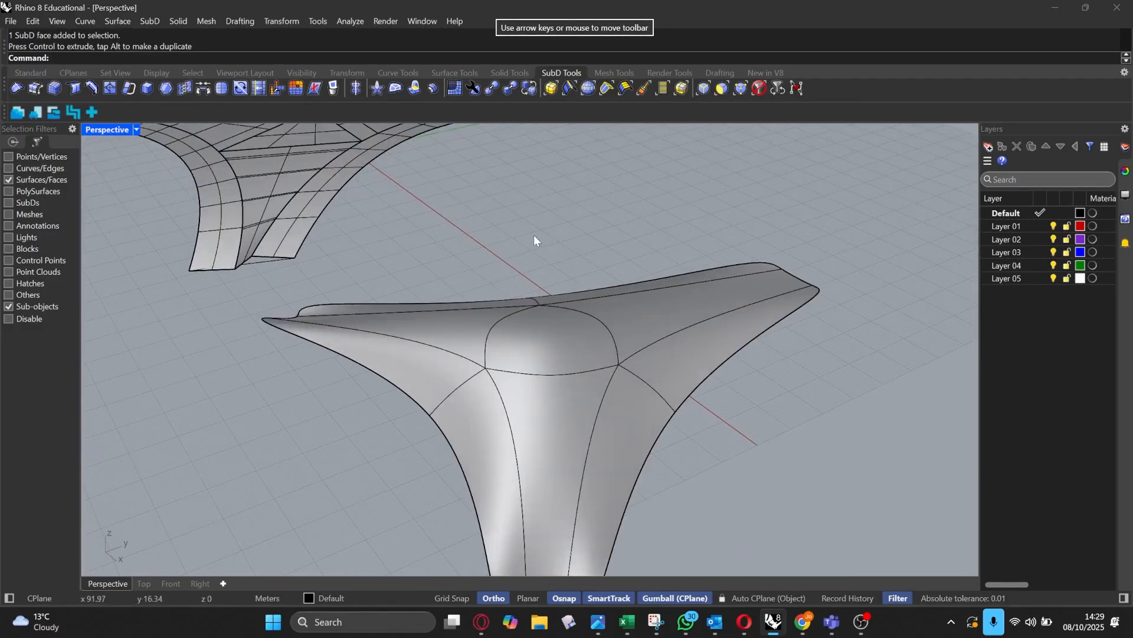
# Step: Toggle the three-armed SubD between flat and smooth display and examine how its open arm ends are shaped
pyautogui.moveTo(534, 235); pyautogui.dragTo(515, 232, button='right')
pyautogui.press('Tab')
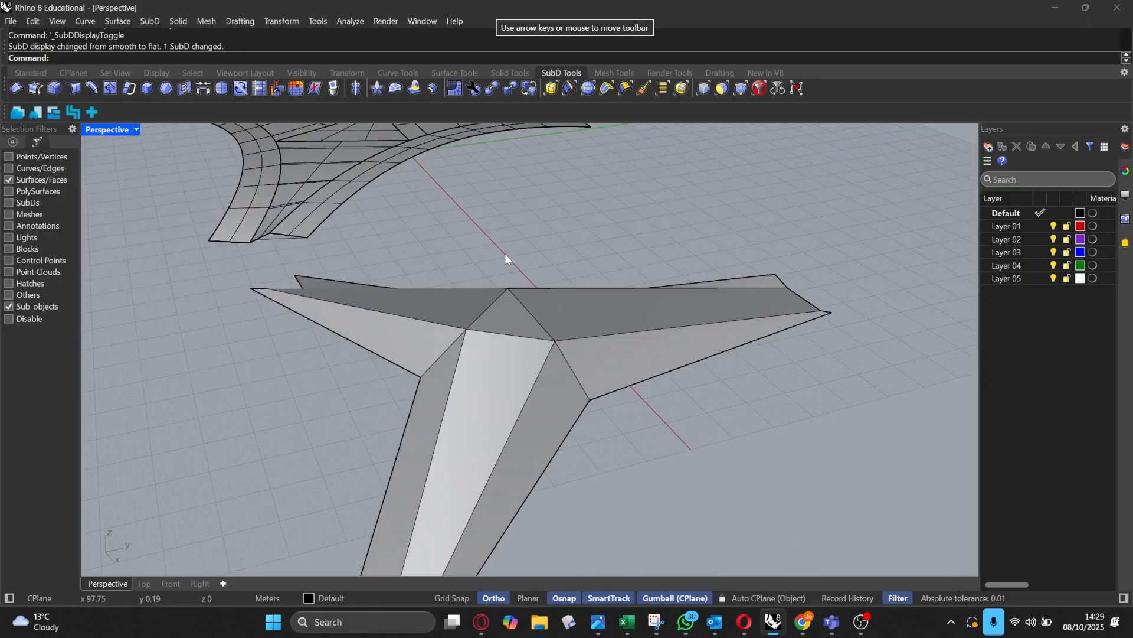
pyautogui.press('Tab')
pyautogui.moveTo(357, 275); pyautogui.dragTo(590, 413, button='right')
pyautogui.press('Tab')
pyautogui.scroll(-5, 469, 327)
pyautogui.scroll(6, 477, 472)
pyautogui.moveTo(478, 471); pyautogui.dragTo(400, 413, button='right')
pyautogui.press('Tab')
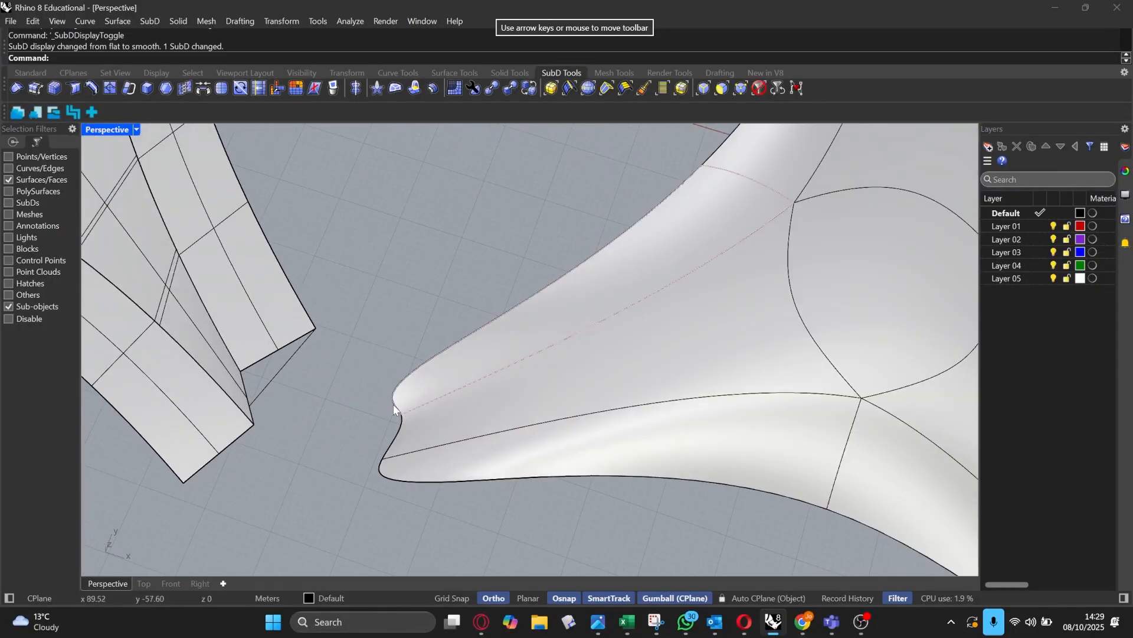
pyautogui.press('Tab')
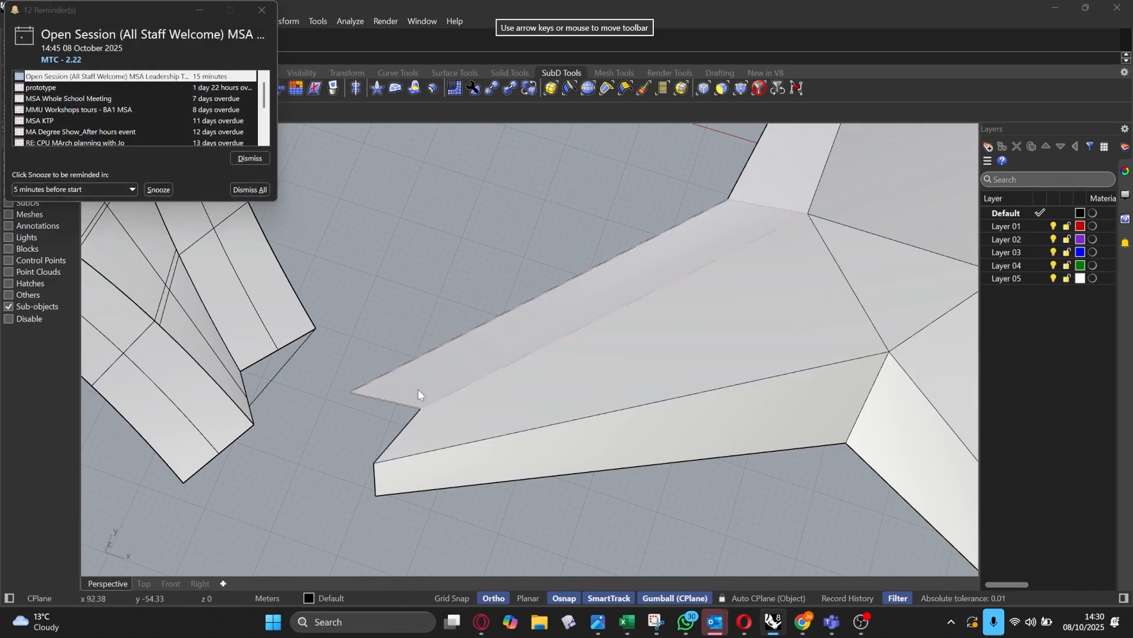
pyautogui.moveTo(418, 392); pyautogui.dragTo(468, 410, button='right')
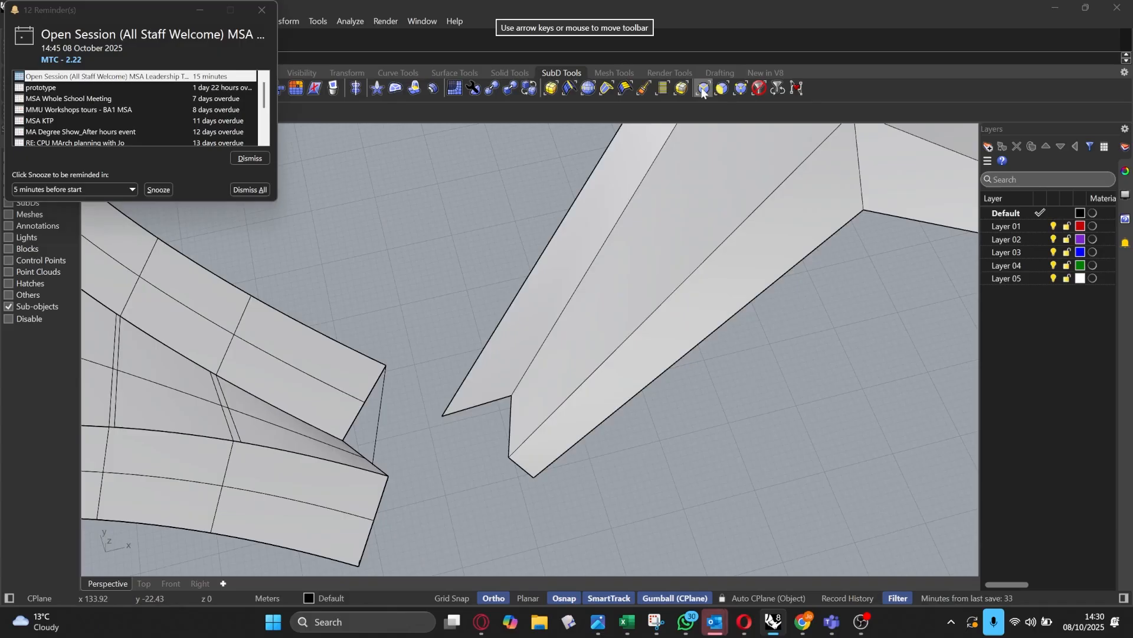
# Step: Dismiss the reminder, restrict selection to edges, and scale the three end edges of the arm nearest the original roof along X
pyautogui.click(262, 9)
pyautogui.click(704, 88)
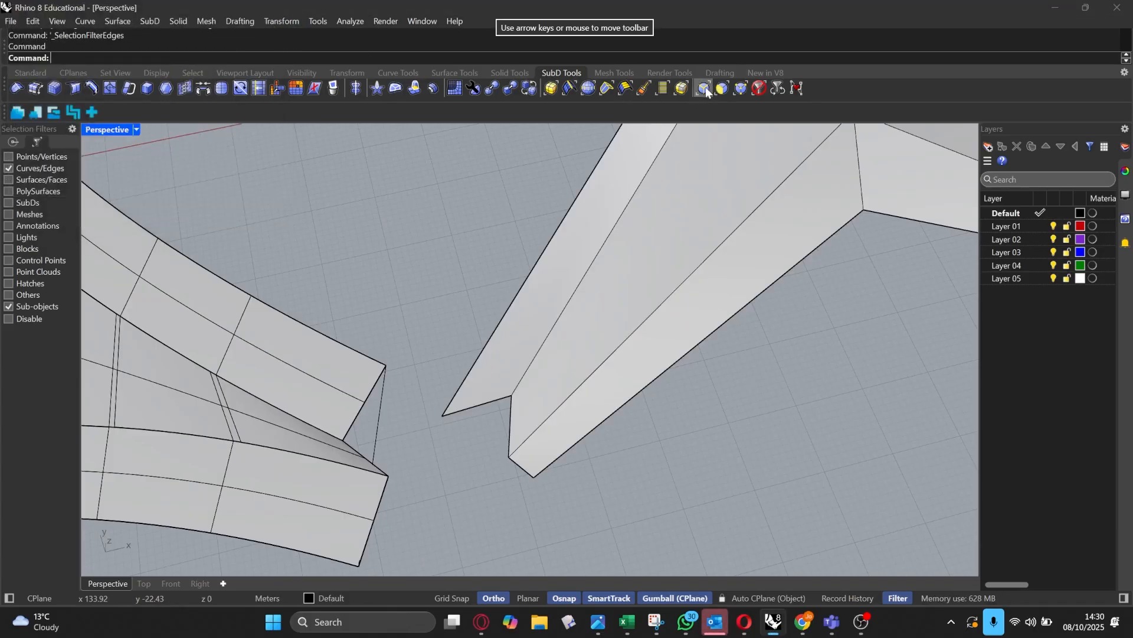
pyautogui.click(494, 399)
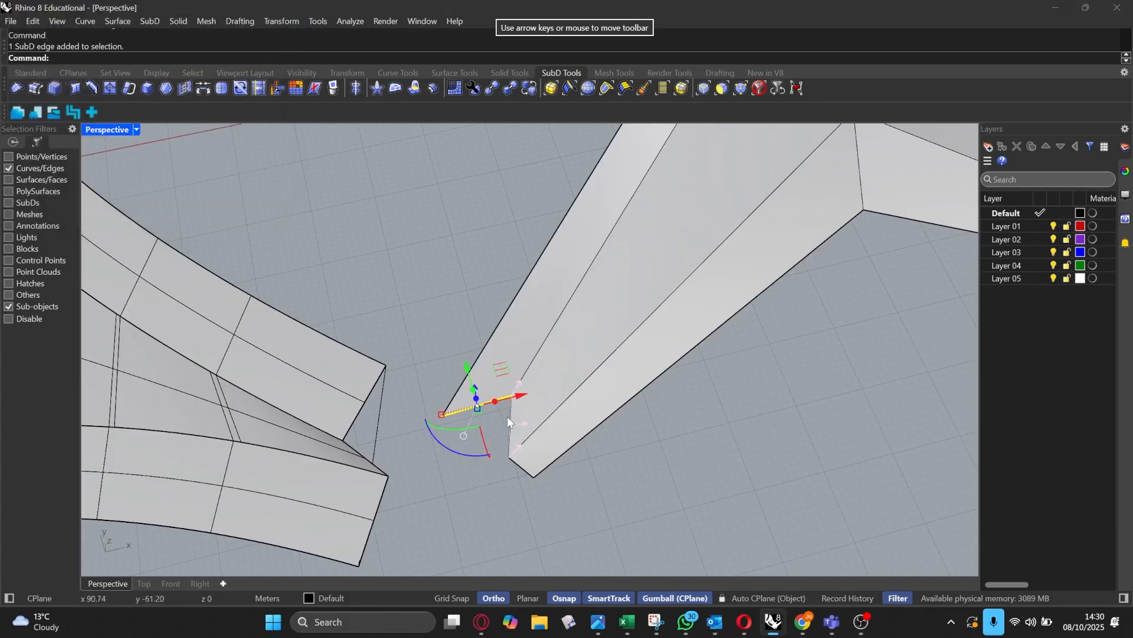
pyautogui.keyDown('shift'); pyautogui.click(508, 419); pyautogui.keyUp('shift')
pyautogui.keyDown('shift'); pyautogui.click(517, 462); pyautogui.keyUp('shift')
pyautogui.scroll(8, 502, 442)
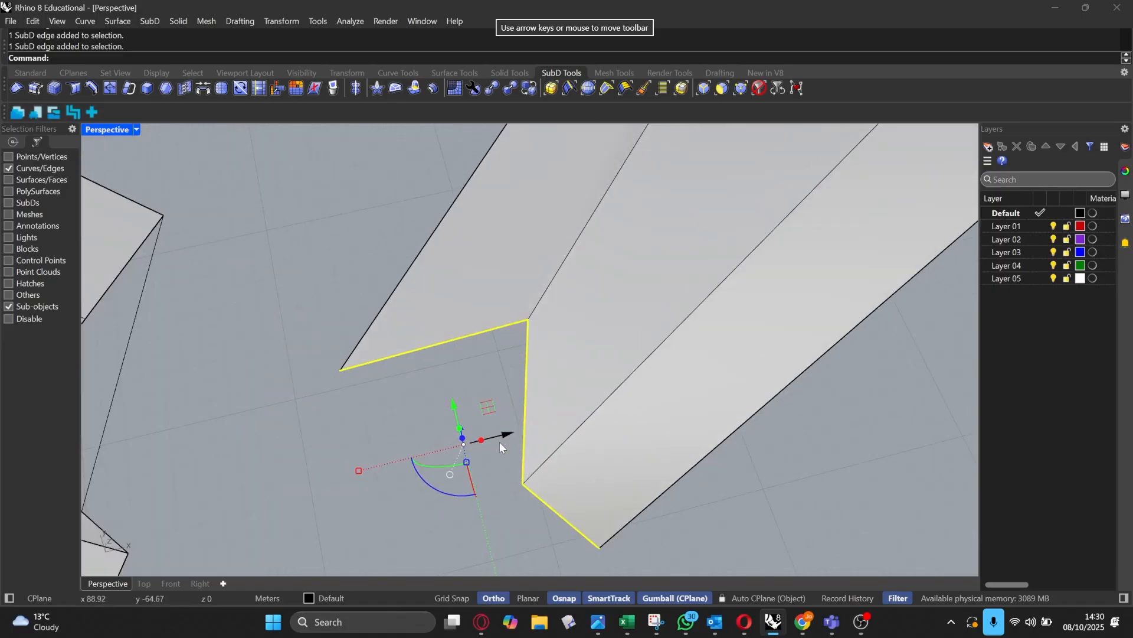
pyautogui.moveTo(499, 442); pyautogui.dragTo(459, 451, button='right')
pyautogui.scroll(-6, 450, 389)
pyautogui.moveTo(378, 384); pyautogui.dragTo(322, 385, button='right')
pyautogui.scroll(3, 322, 385)
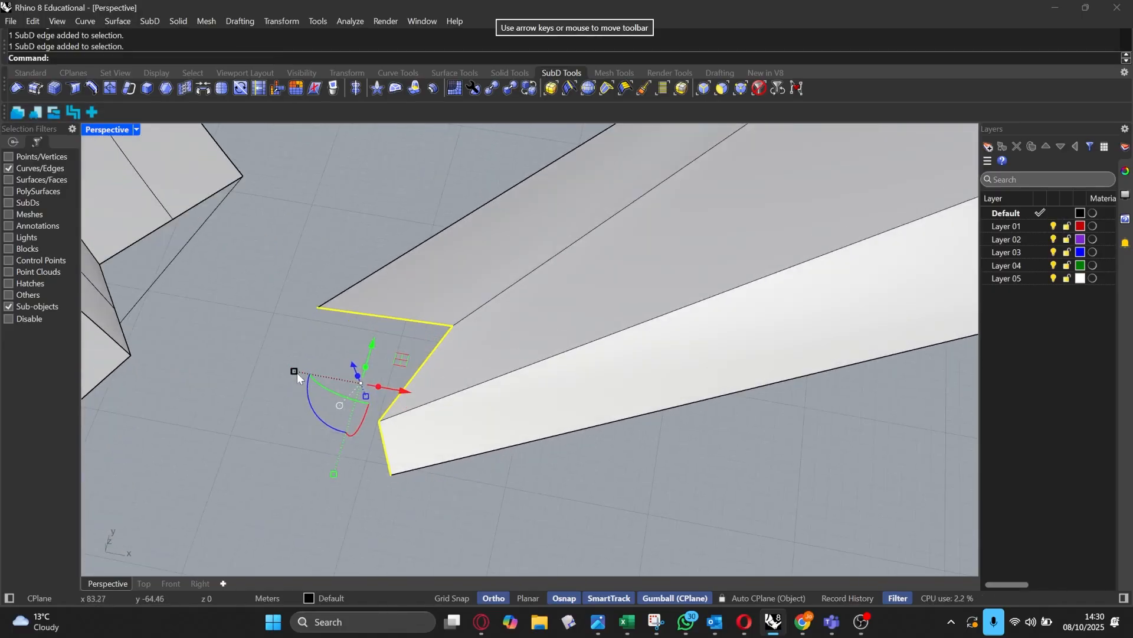
pyautogui.moveTo(294, 370); pyautogui.dragTo(311, 346)
pyautogui.moveTo(332, 353); pyautogui.dragTo(471, 307, button='right')
pyautogui.scroll(5, 471, 307)
pyautogui.scroll(-3, 597, 177)
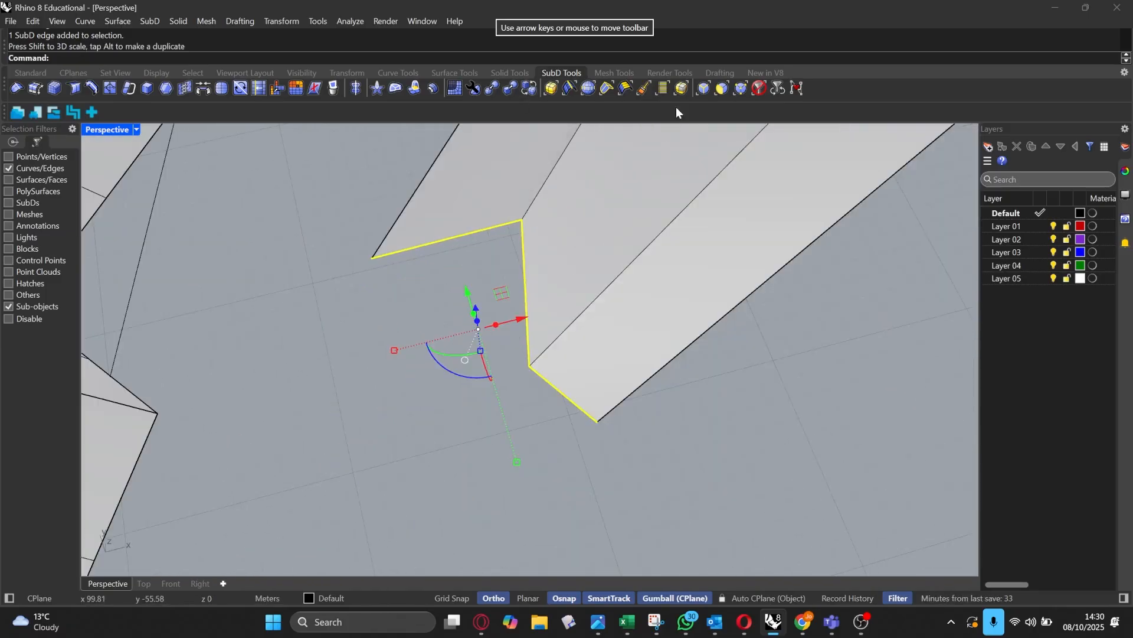
# Step: Using the vertex filter, try to move the arm end's inner vertex horizontally in the perspective view, and undo the move
pyautogui.click(740, 88)
pyautogui.click(521, 219)
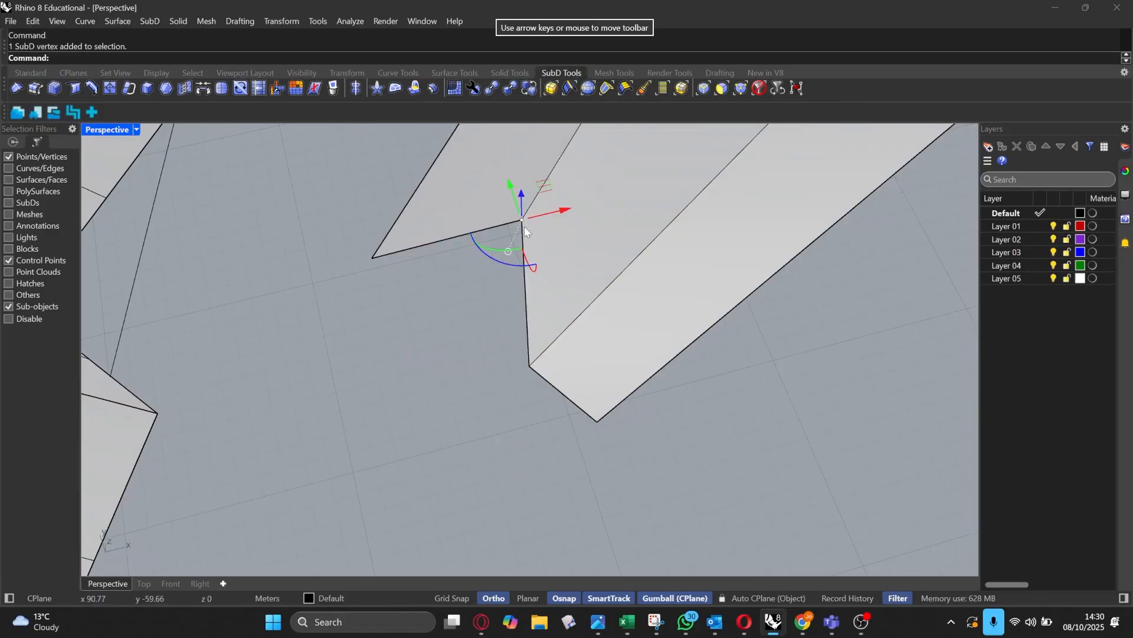
pyautogui.moveTo(540, 189); pyautogui.dragTo(476, 283)
pyautogui.scroll(-12, 505, 287)
pyautogui.moveTo(546, 287); pyautogui.dragTo(552, 246, button='right')
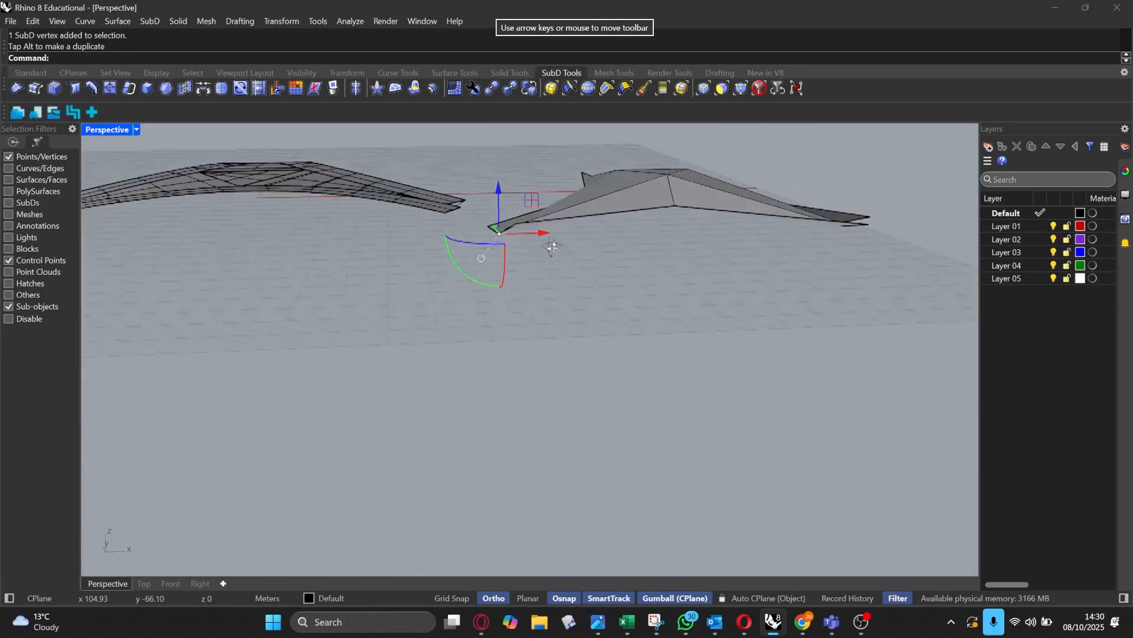
pyautogui.scroll(5, 505, 208)
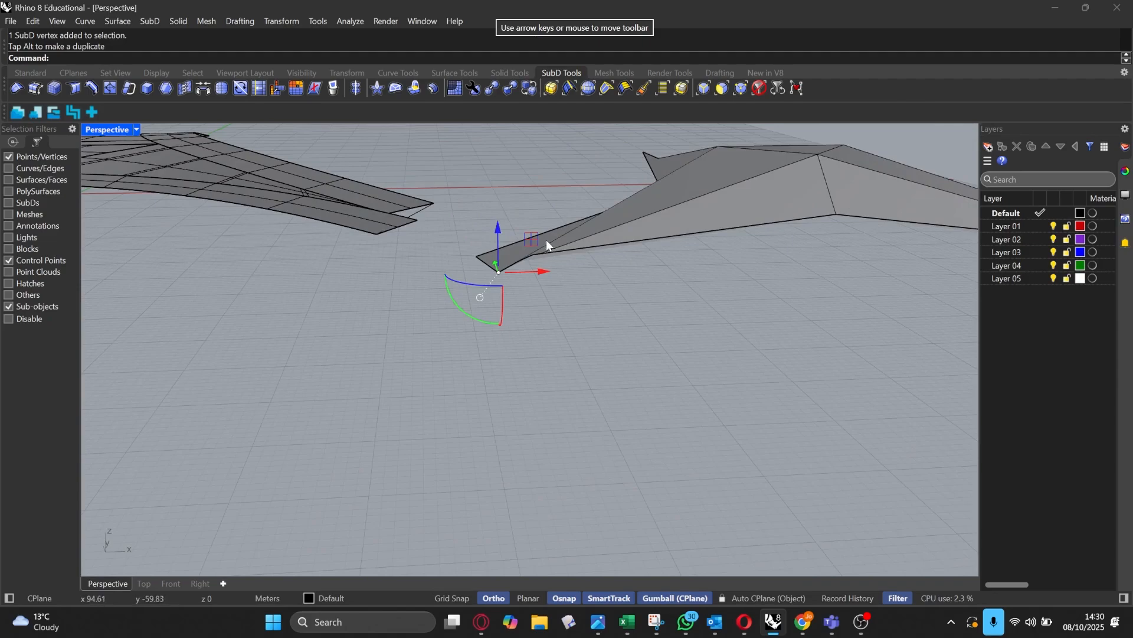
pyautogui.scroll(3, 545, 243)
pyautogui.hotkey('ctrl', 'z')
# Step: In the Top view, move the lower-left arm's two inner end vertices onto a straight line between its outer corners
pyautogui.click(143, 584)
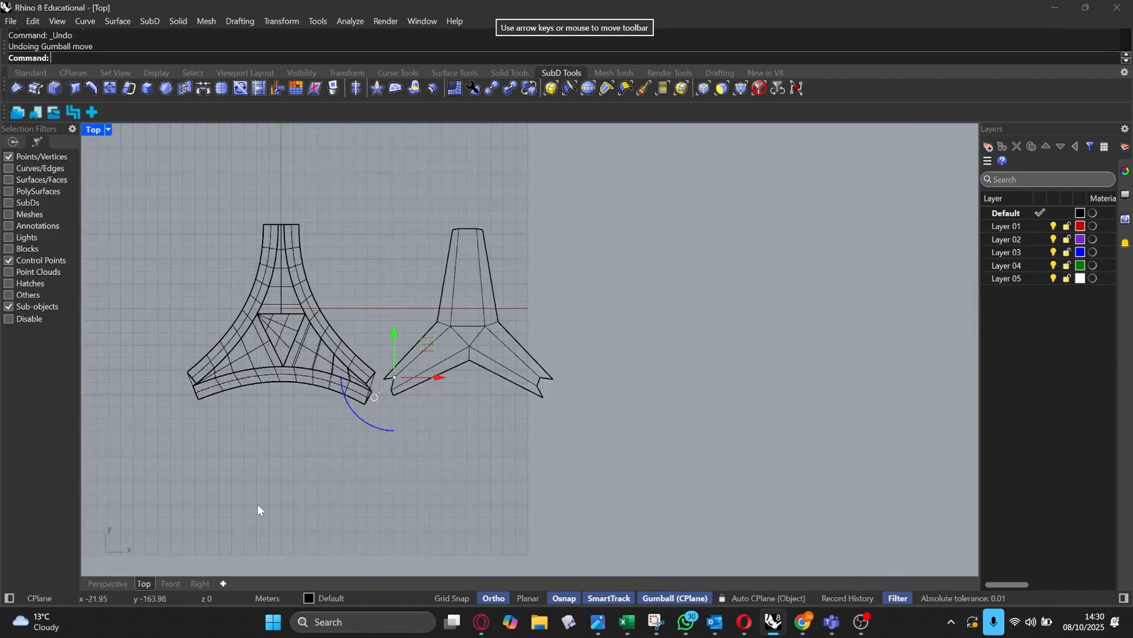
pyautogui.scroll(6, 378, 384)
pyautogui.moveTo(387, 320); pyautogui.dragTo(371, 346)
pyautogui.scroll(6, 330, 403)
pyautogui.click(347, 374)
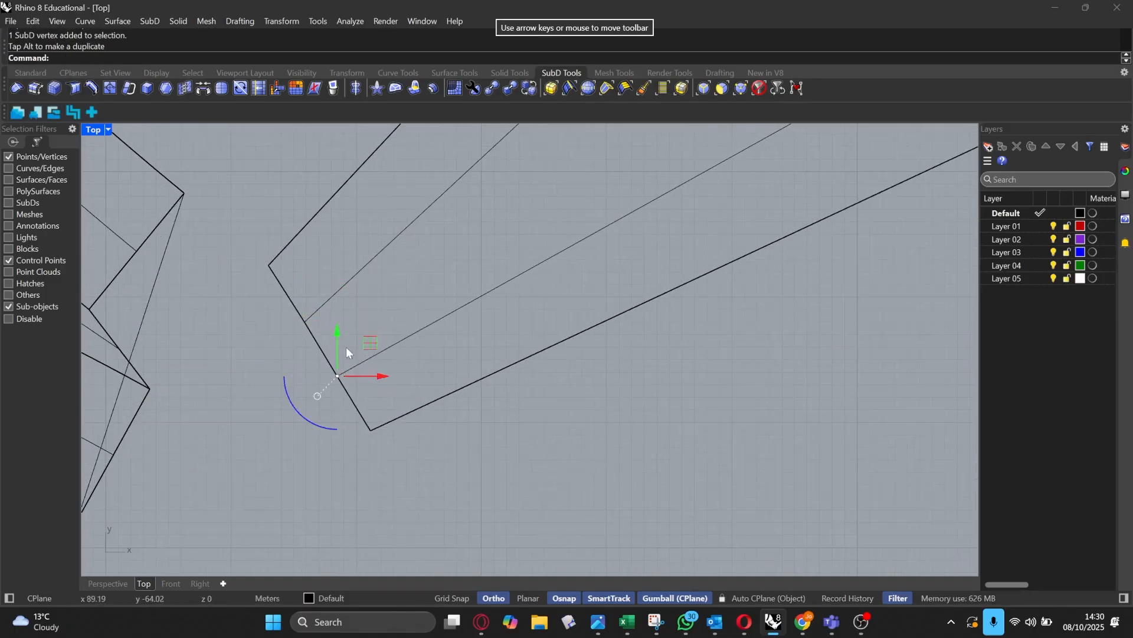
# Step: Move the lower-right arm's two inner end vertices outward to straighten its end in plan, and clear the selection
pyautogui.scroll(-5, 343, 349)
pyautogui.scroll(5, 689, 344)
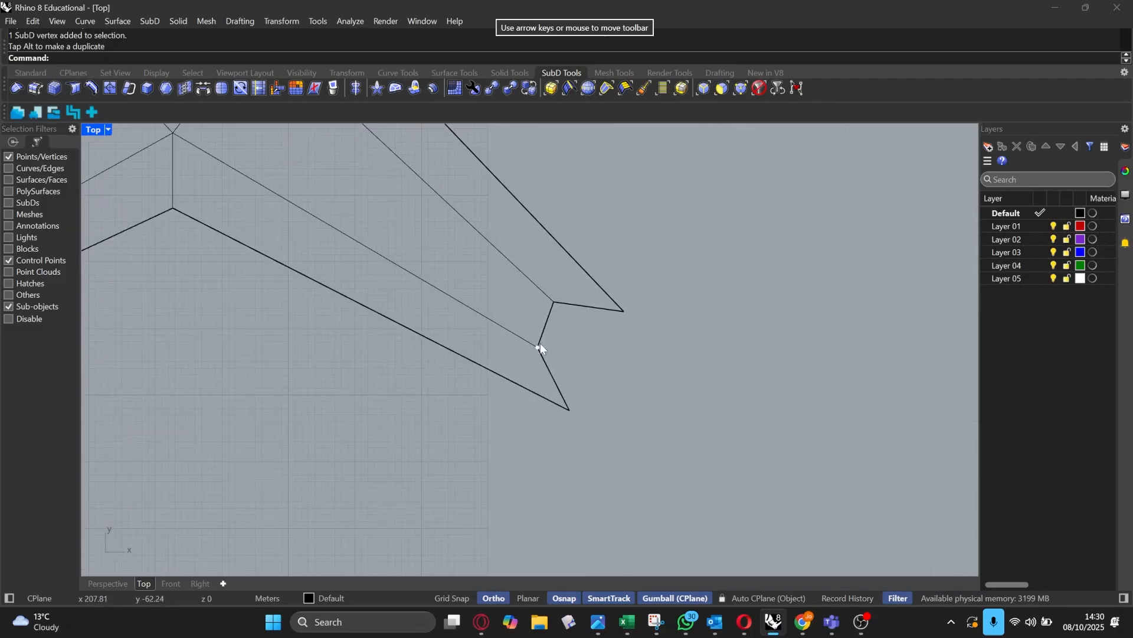
pyautogui.click(538, 346)
pyautogui.moveTo(571, 316); pyautogui.dragTo(621, 345)
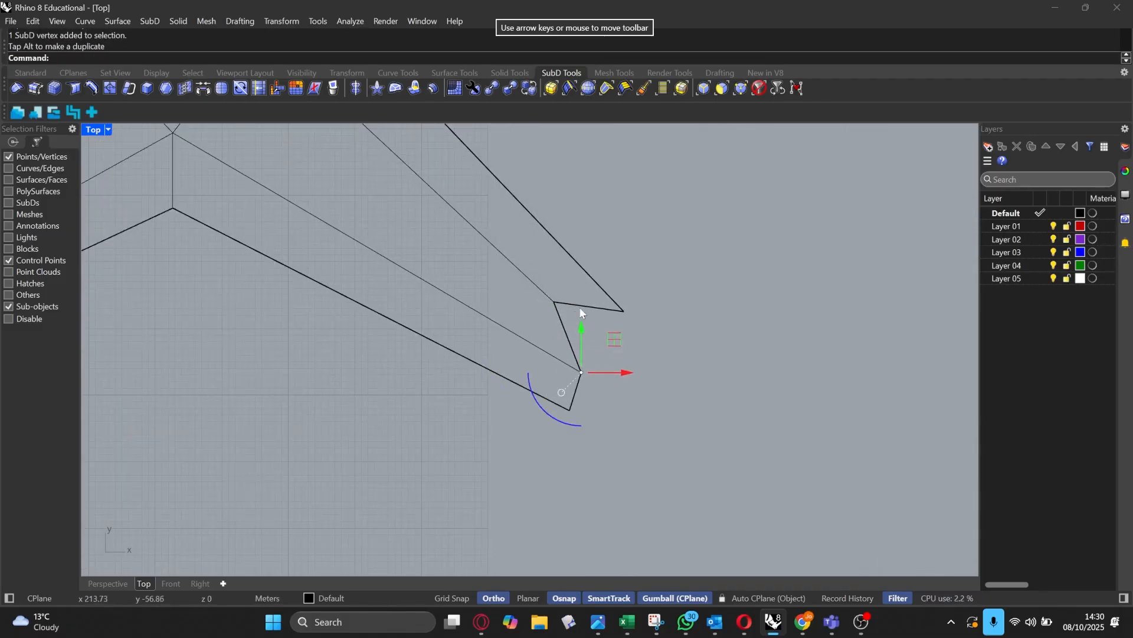
pyautogui.click(554, 302)
pyautogui.moveTo(585, 272); pyautogui.dragTo(624, 310)
pyautogui.scroll(-6, 635, 331)
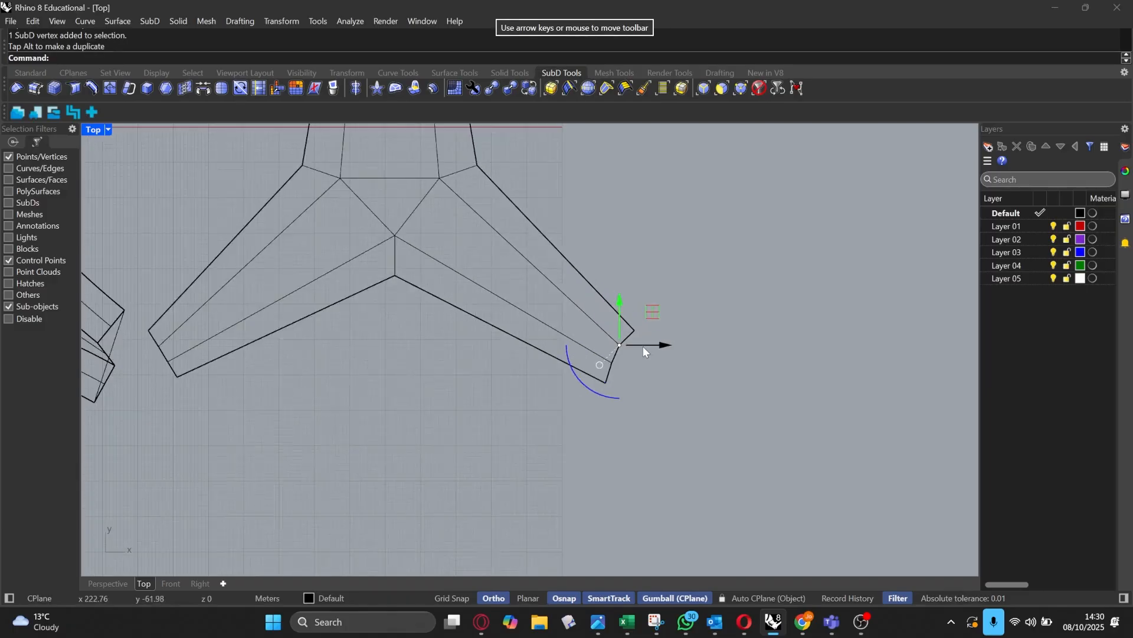
pyautogui.press('Escape')
# Step: In the perspective view, raise an inner end vertex of the lower-left arm vertically, and clear the selection
pyautogui.click(111, 583)
pyautogui.moveTo(531, 360); pyautogui.dragTo(480, 254, button='right')
pyautogui.scroll(-3, 512, 367)
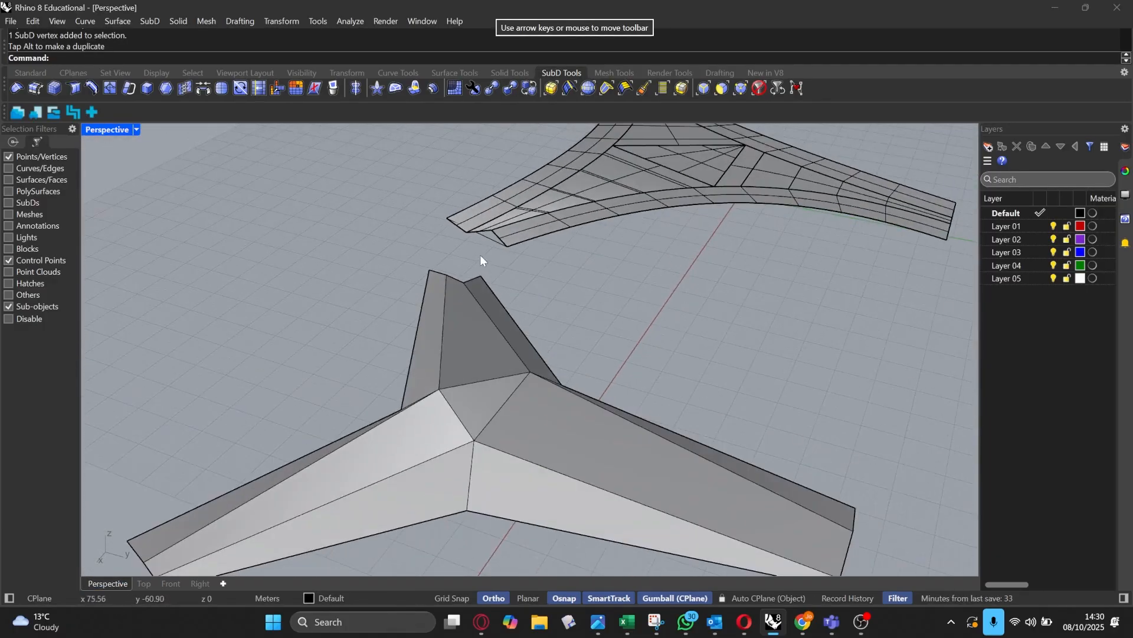
pyautogui.scroll(3, 466, 277)
pyautogui.click(465, 281)
pyautogui.scroll(3, 465, 281)
pyautogui.moveTo(462, 258); pyautogui.dragTo(463, 233)
pyautogui.click(301, 238)
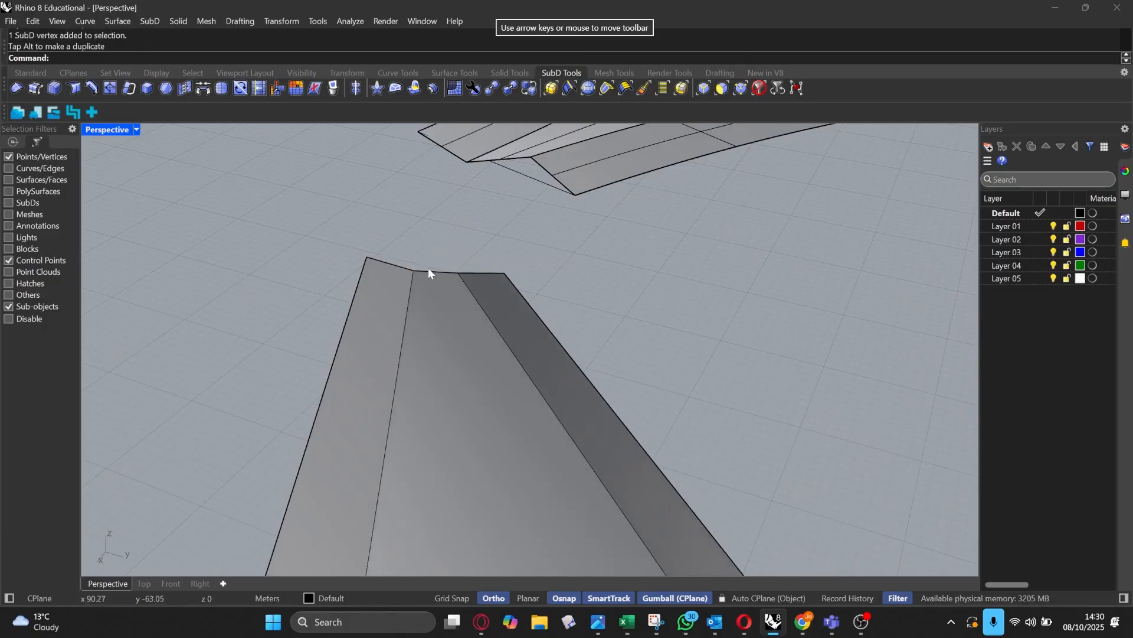
# Step: Using the edge filter, select the three end edges of the lower-left arm and scale them to straighten the end
pyautogui.click(704, 87)
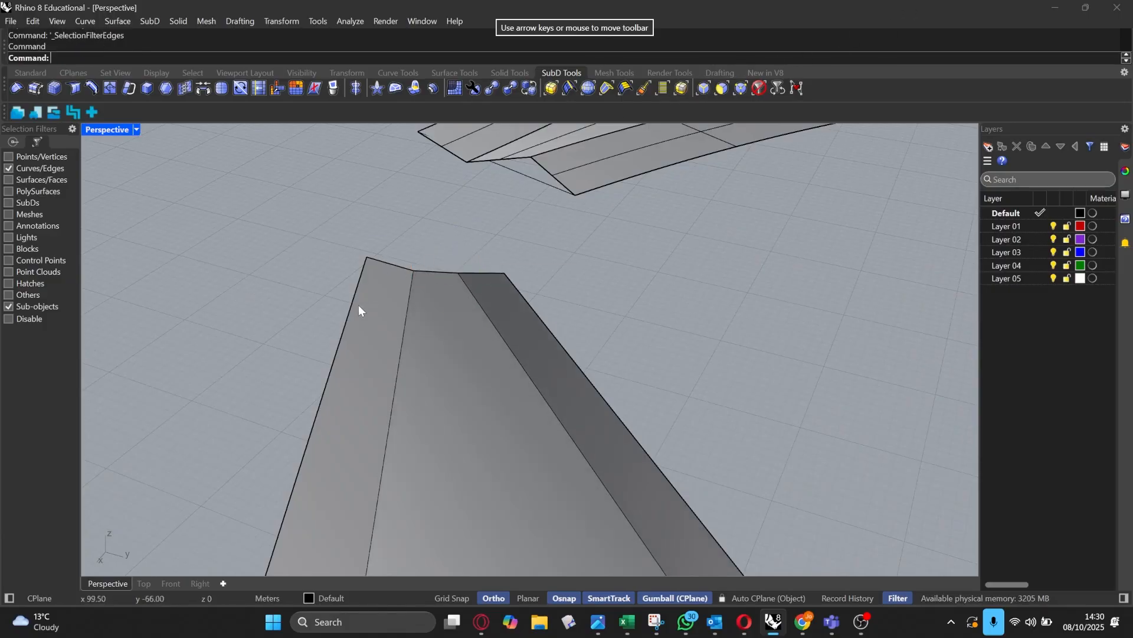
pyautogui.click(382, 263)
pyautogui.keyDown('shift'); pyautogui.click(452, 272); pyautogui.keyUp('shift')
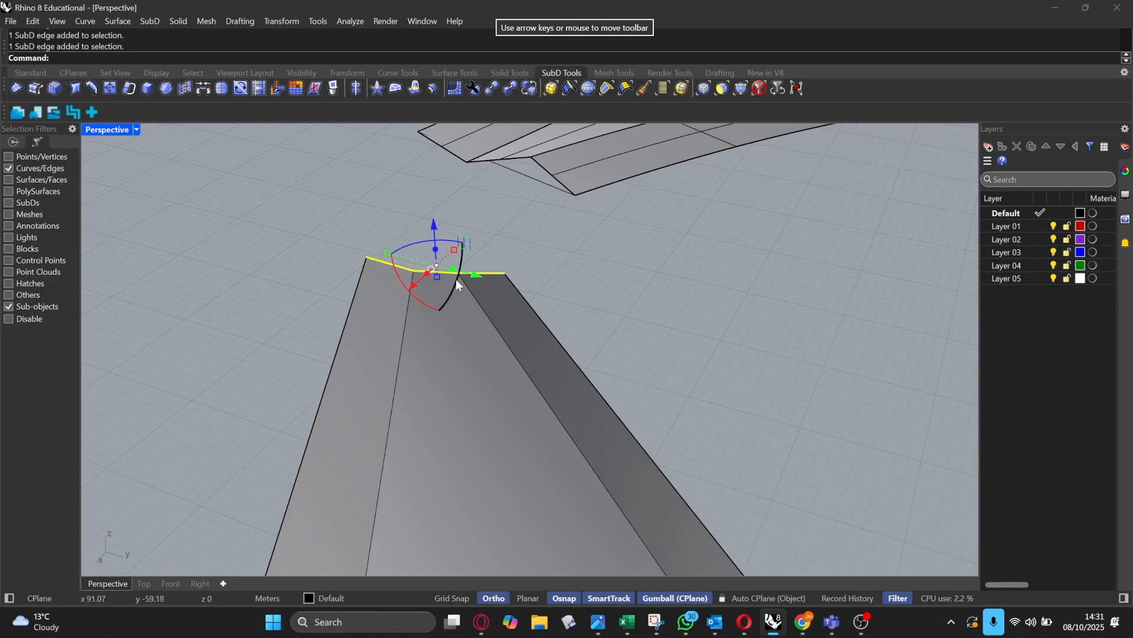
pyautogui.moveTo(456, 278); pyautogui.dragTo(614, 264, button='right')
pyautogui.scroll(7, 378, 387)
pyautogui.moveTo(381, 428); pyautogui.dragTo(380, 403)
pyautogui.scroll(-4, 334, 380)
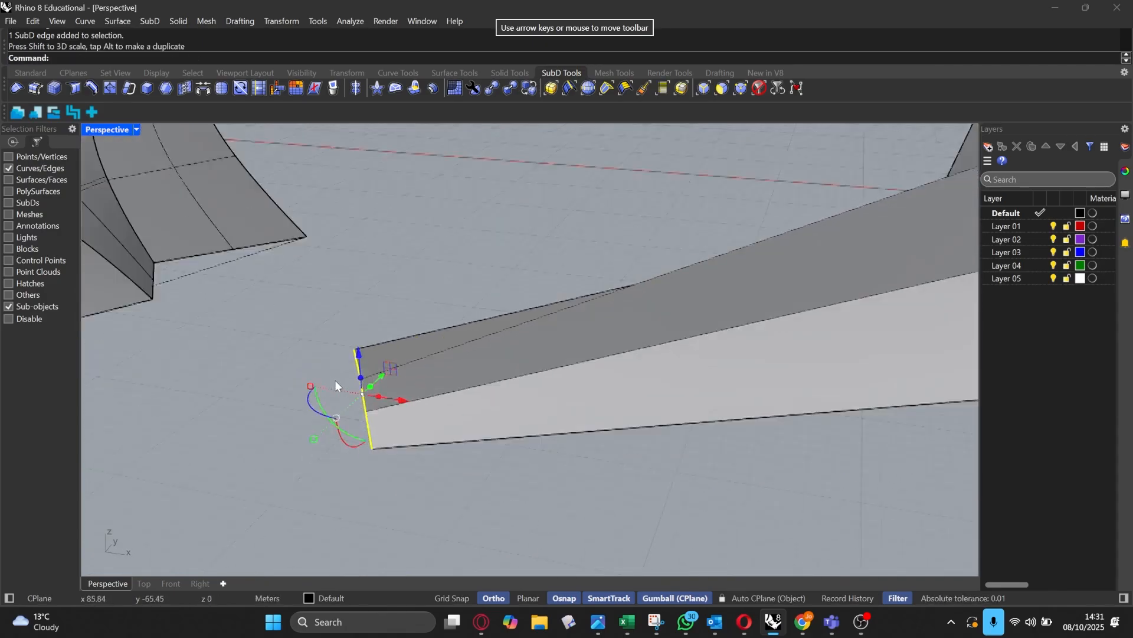
pyautogui.scroll(-3, 335, 380)
# Step: Select the three end edges of the lower-right arm and scale them to straighten that end
pyautogui.moveTo(335, 380); pyautogui.dragTo(457, 309, button='right')
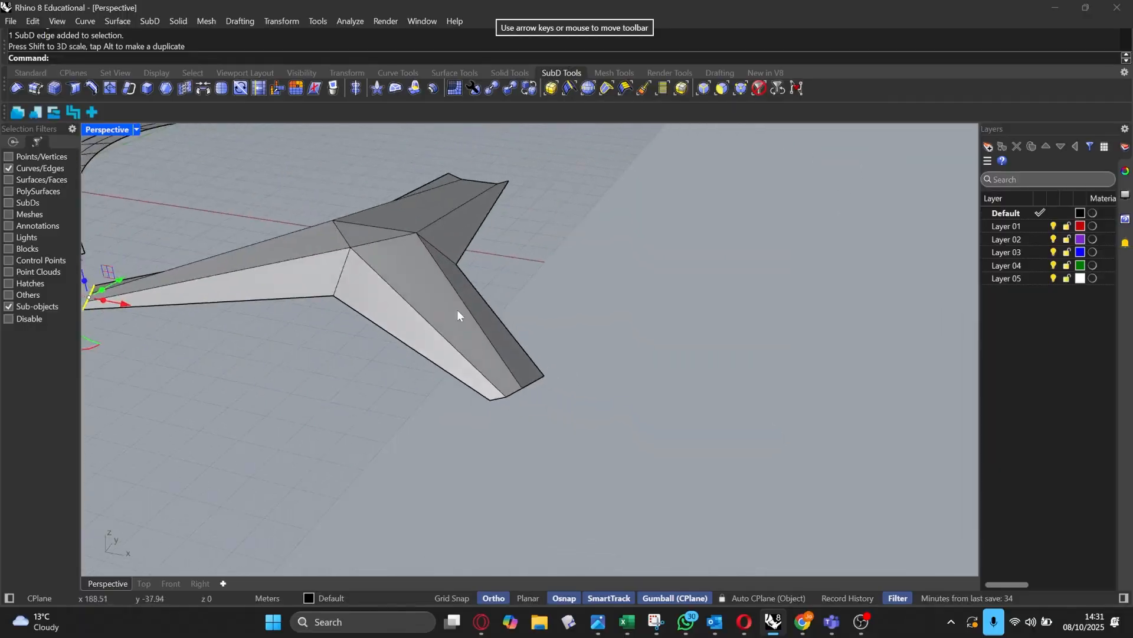
pyautogui.scroll(5, 424, 383)
pyautogui.click(423, 383)
pyautogui.keyDown('shift'); pyautogui.click(486, 369); pyautogui.keyUp('shift')
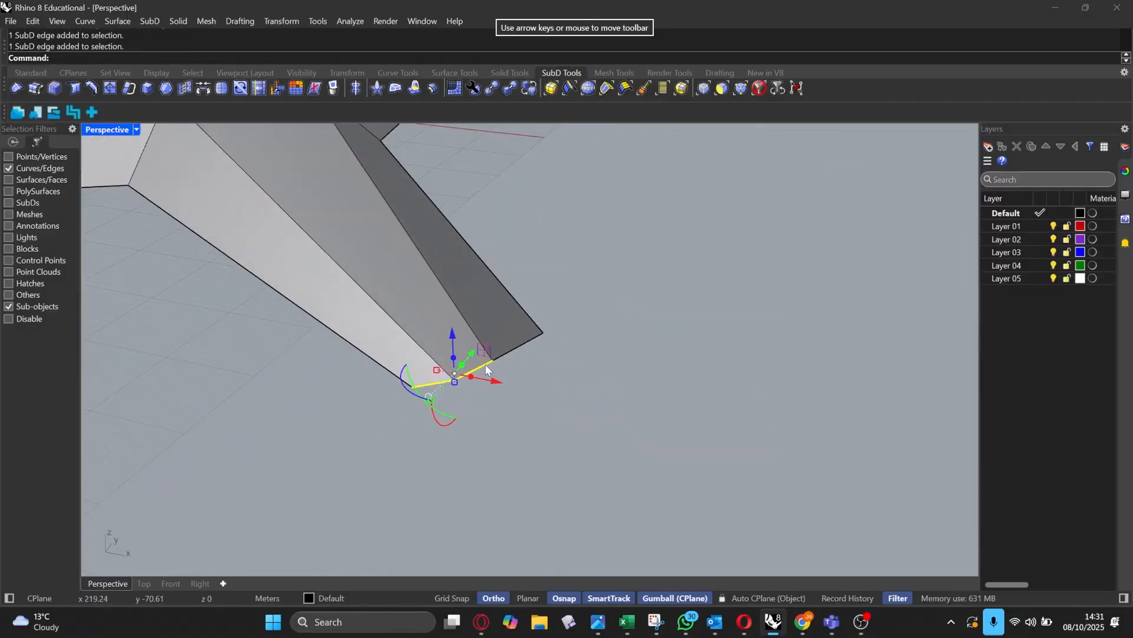
pyautogui.scroll(3, 486, 369)
pyautogui.moveTo(499, 380)
pyautogui.mouseDown()
pyautogui.moveTo(505, 359)
pyautogui.moveTo(505, 381)
pyautogui.mouseUp()
pyautogui.scroll(-10, 505, 382)
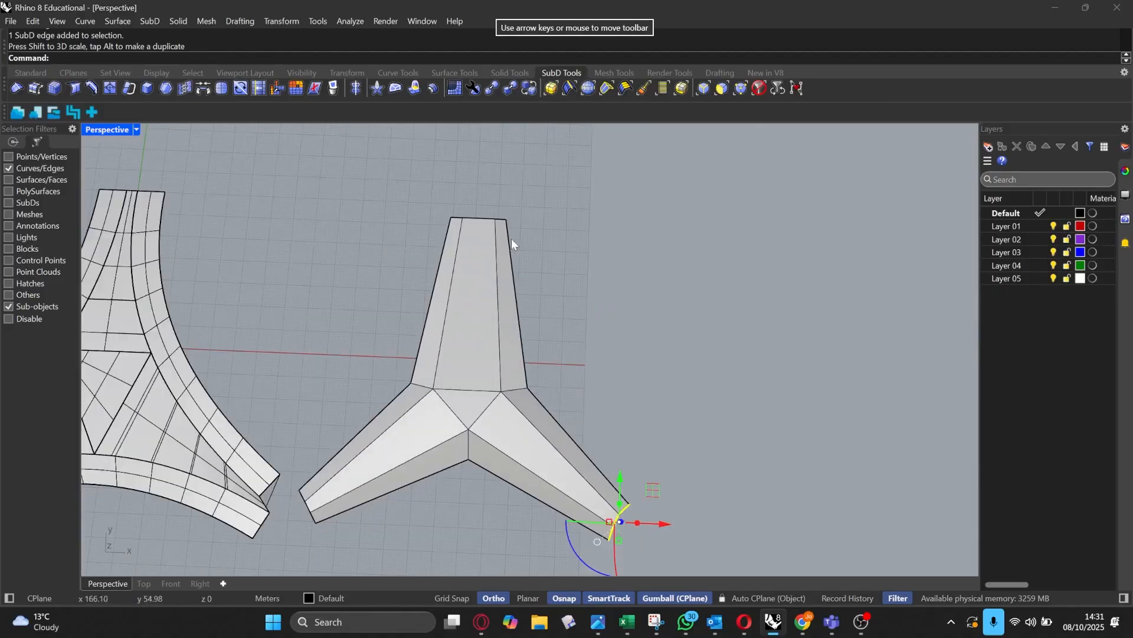
# Step: Inspect the adjusted flat form from several angles and switch the SubD to smooth display
pyautogui.scroll(4, 490, 224)
pyautogui.scroll(-6, 476, 227)
pyautogui.moveTo(476, 413); pyautogui.dragTo(378, 324, button='right')
pyautogui.scroll(2, 550, 182)
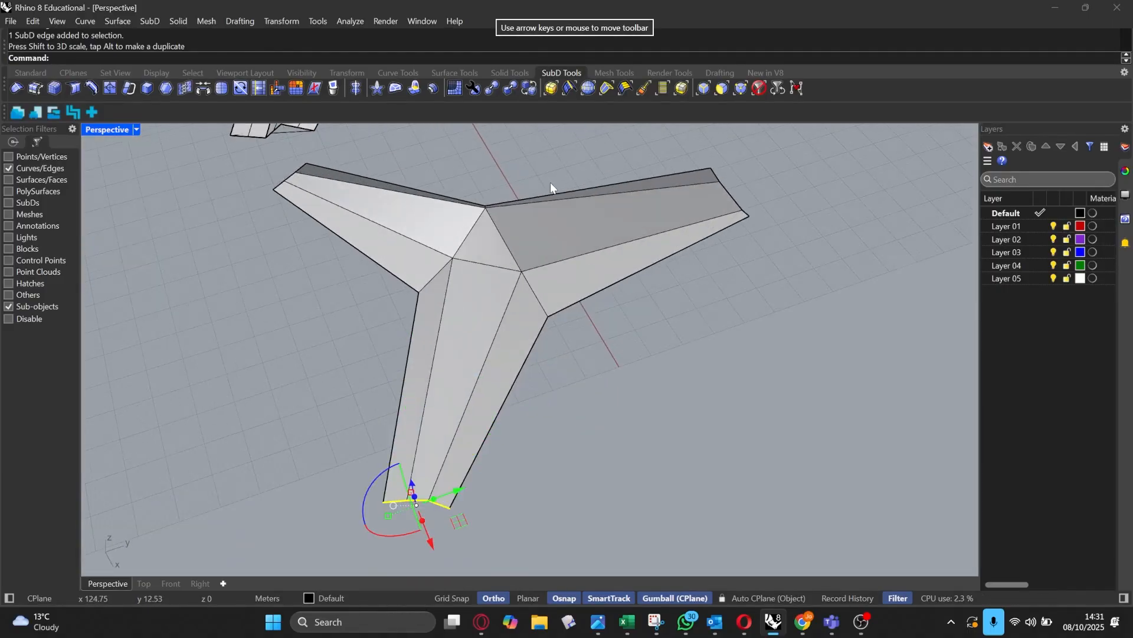
pyautogui.scroll(2, 521, 208)
pyautogui.moveTo(521, 209); pyautogui.dragTo(529, 199, button='right')
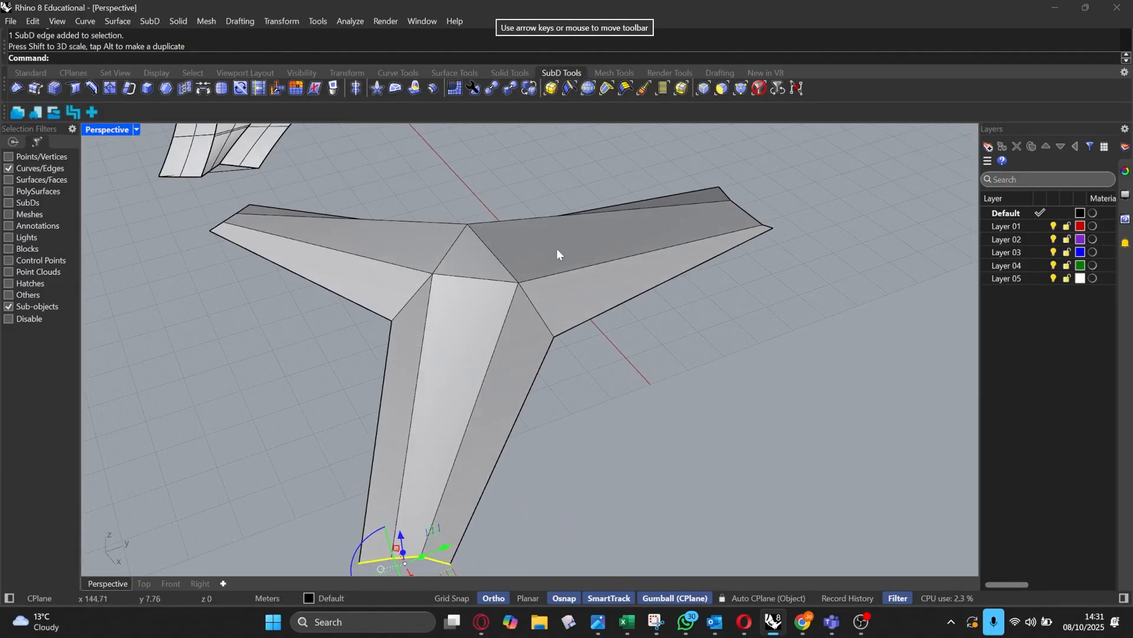
pyautogui.press('Tab')
pyautogui.moveTo(557, 249); pyautogui.dragTo(607, 256, button='right')
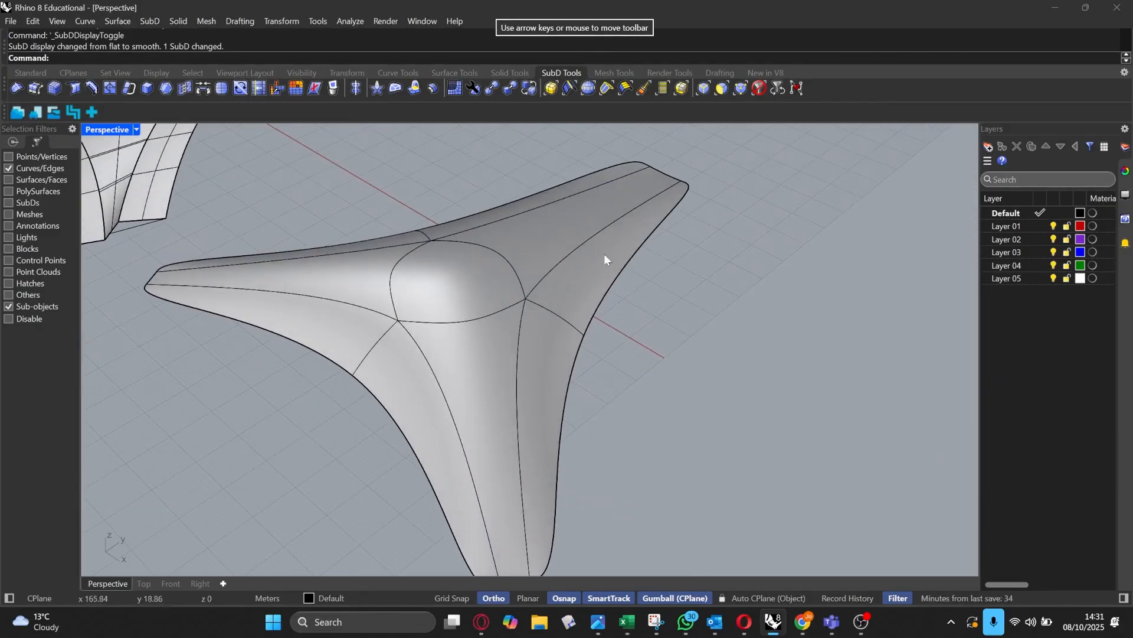
# Step: Try to run zebra stripe analysis on the smooth SubD, and clear the edge selection
pyautogui.click(362, 20)
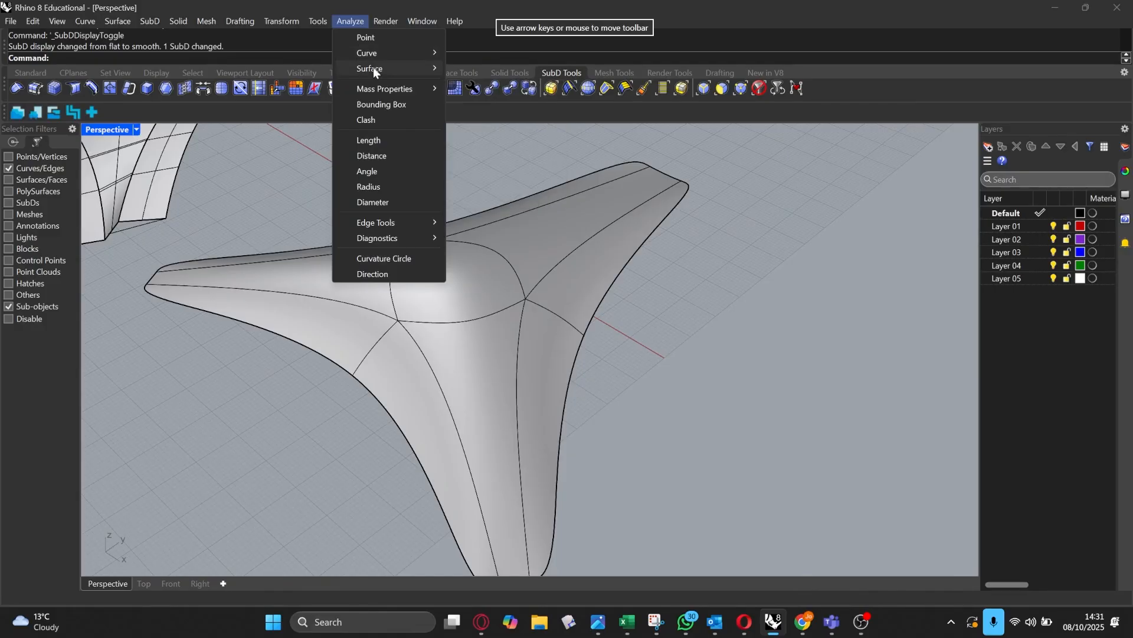
pyautogui.moveTo(378, 66)
pyautogui.click(494, 112)
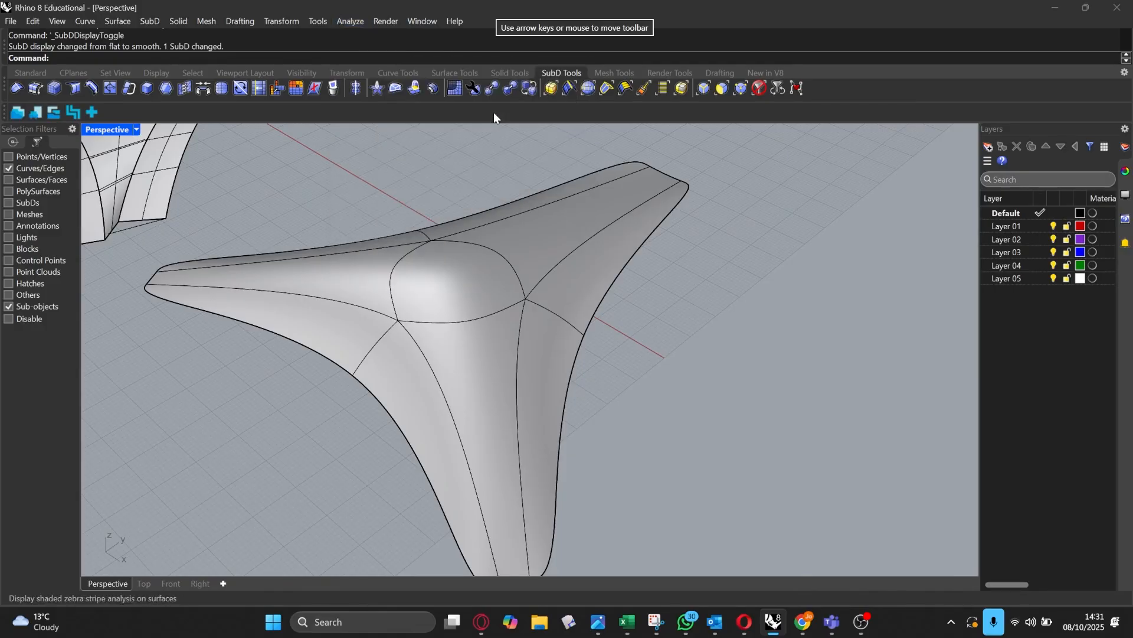
pyautogui.click(493, 260)
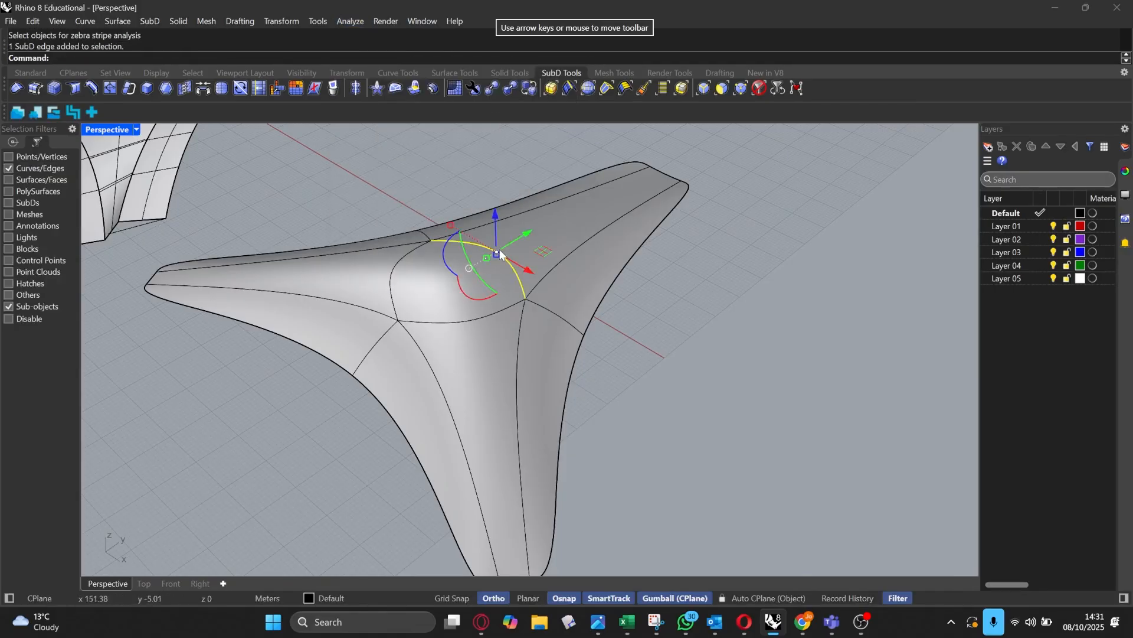
pyautogui.press('Escape')
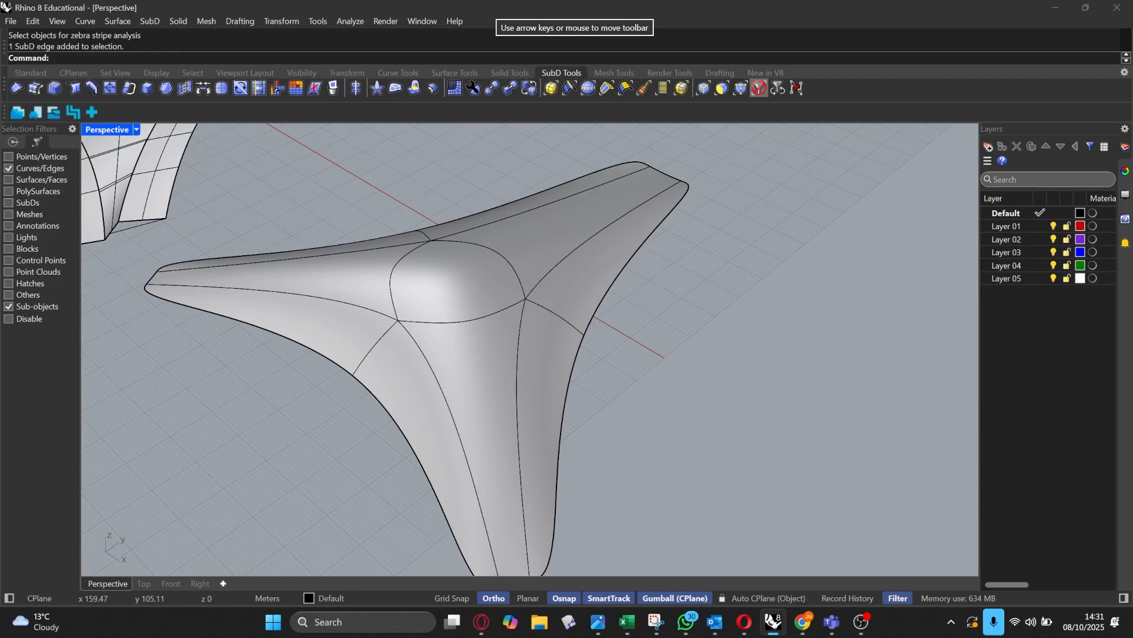
# Step: Reset the selection filter so that whole objects can be selected again
pyautogui.click(760, 89)
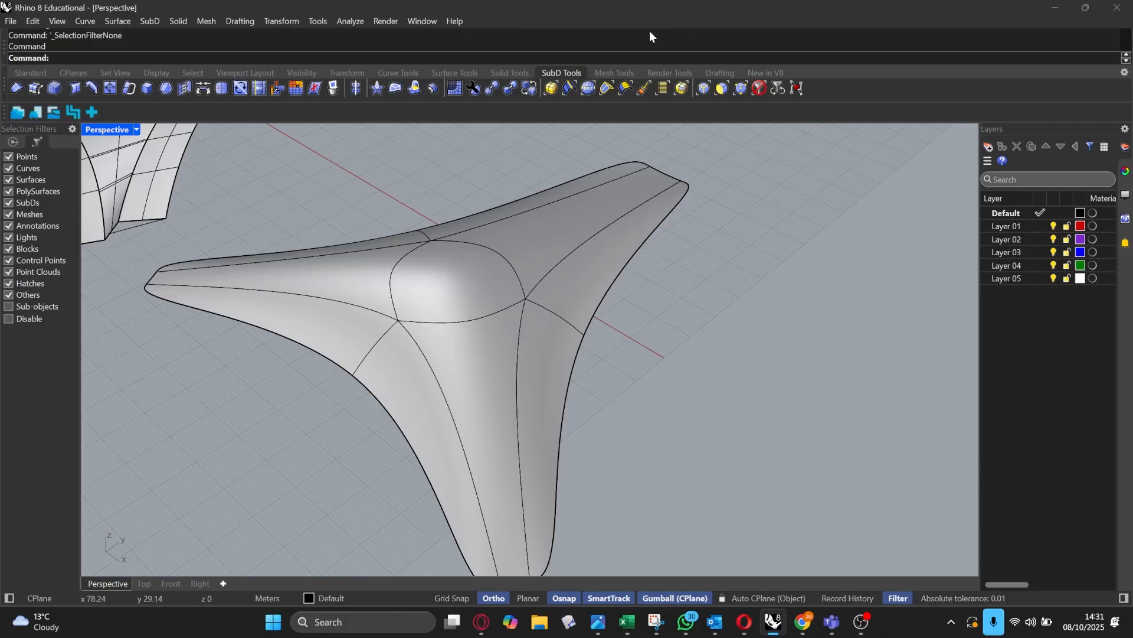
pyautogui.doubleClick(873, 21)
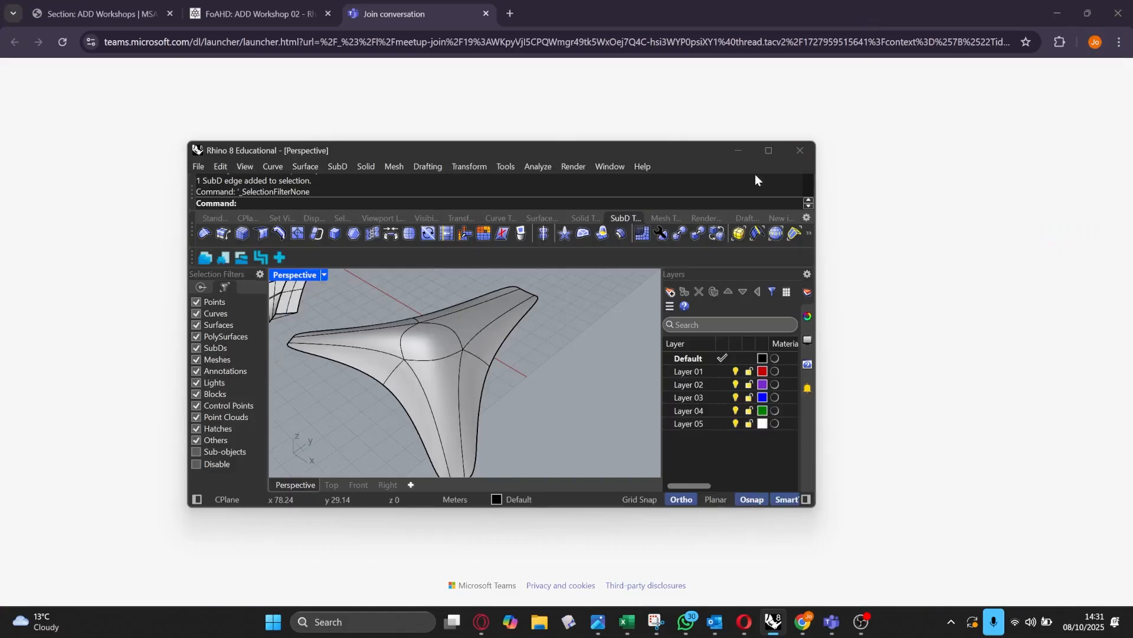
pyautogui.doubleClick(674, 150)
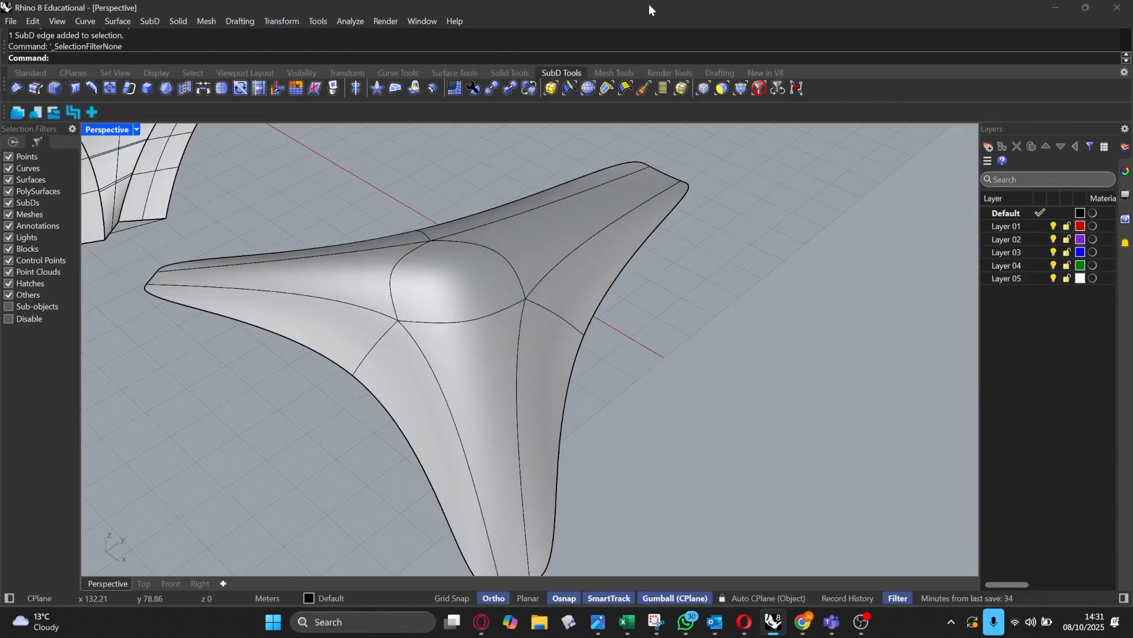
# Step: Run zebra stripe analysis on the whole smooth SubD
pyautogui.moveTo(315, 16); pyautogui.dragTo(700, 10)
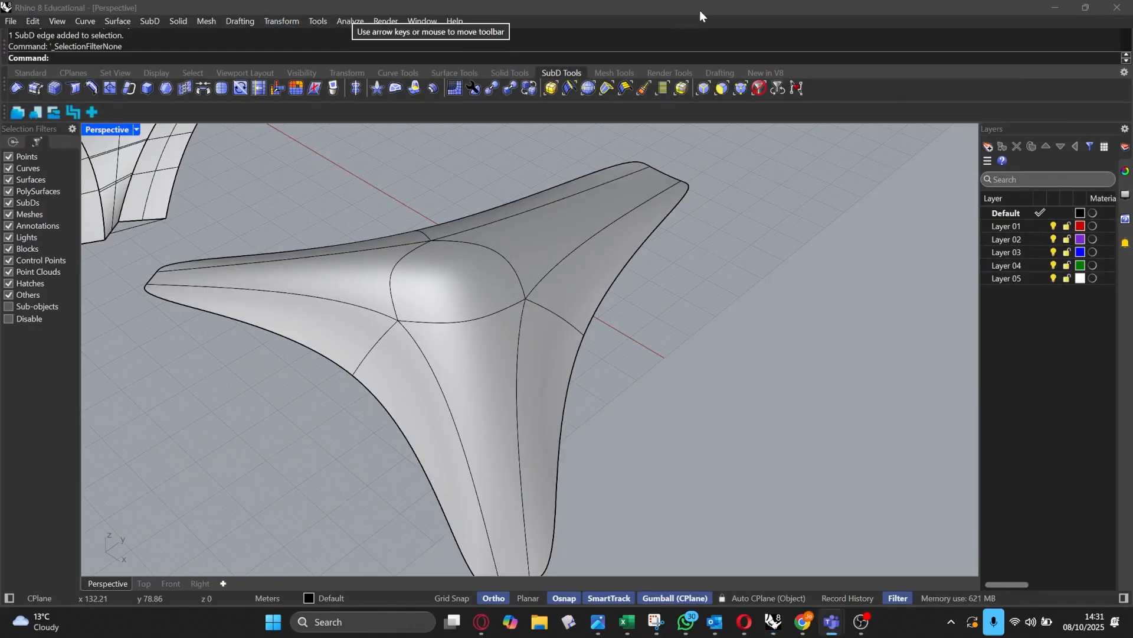
pyautogui.click(338, 23)
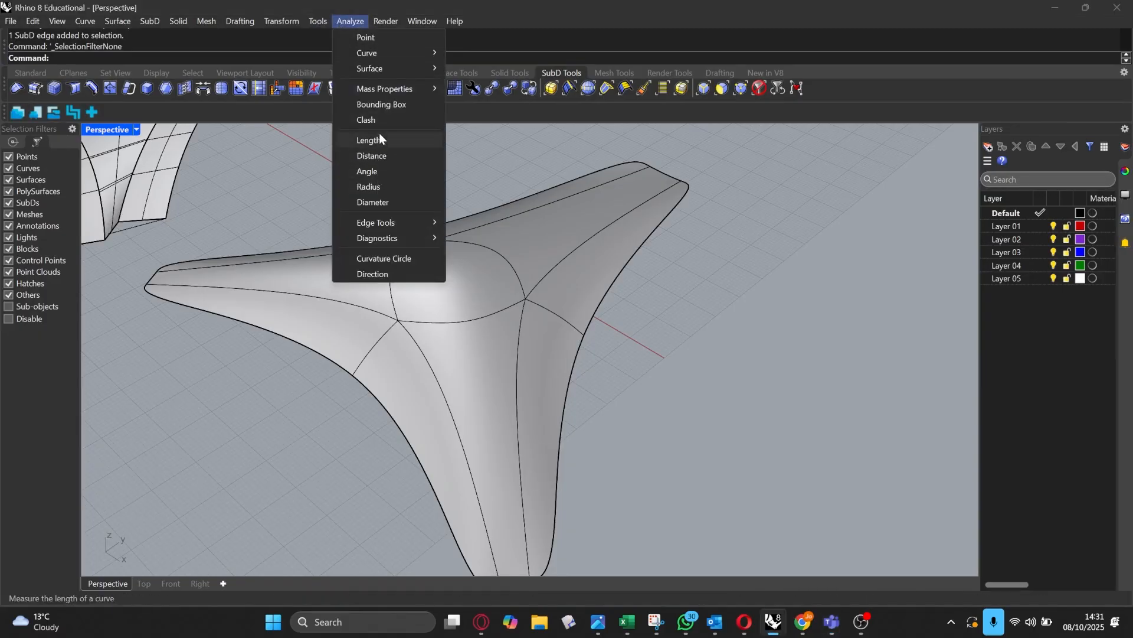
pyautogui.moveTo(405, 68)
pyautogui.click(491, 115)
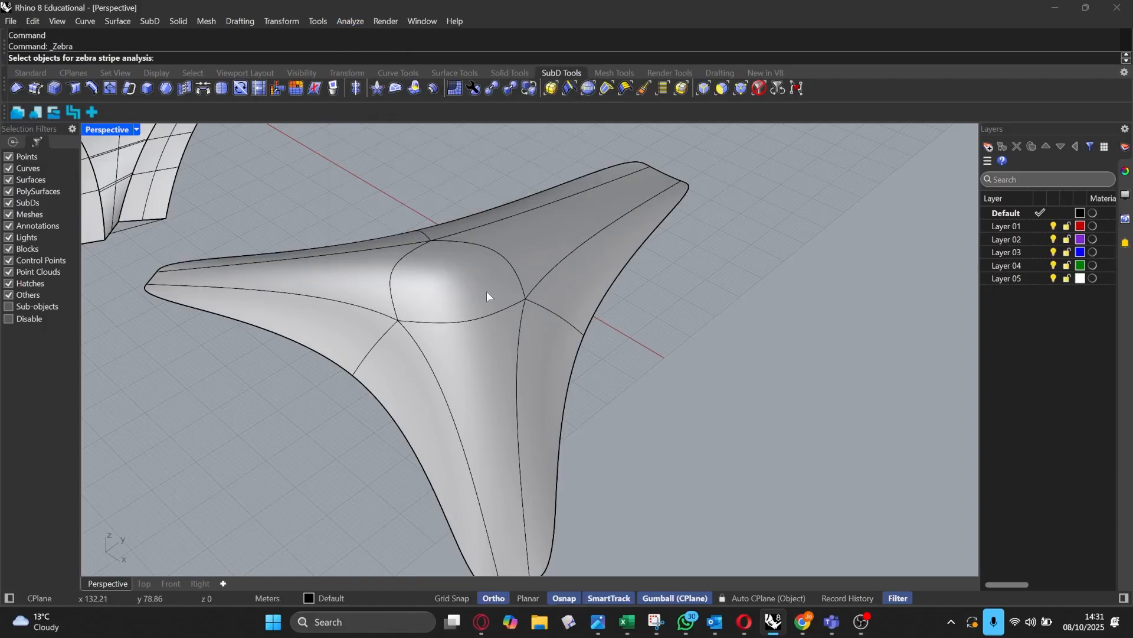
pyautogui.click(483, 289)
pyautogui.press('Return')
# Step: Inspect the thinner horizontal zebra stripes across the SubD's arms, close the analysis and clear the selection
pyautogui.moveTo(496, 278); pyautogui.dragTo(482, 302, button='right')
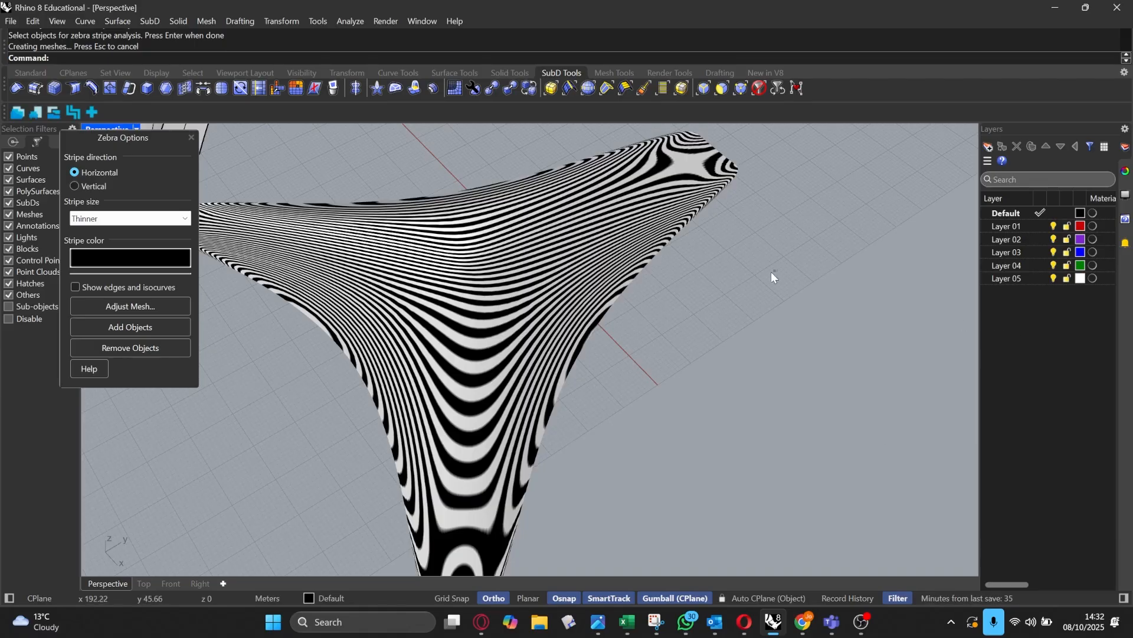
pyautogui.moveTo(360, 340); pyautogui.dragTo(425, 322, button='right')
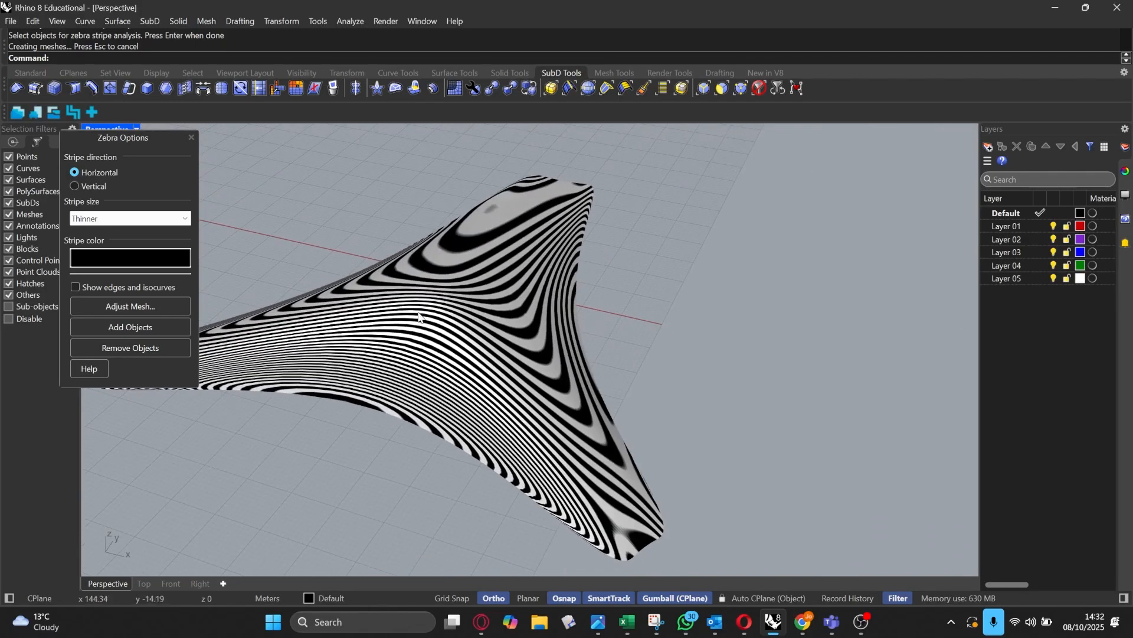
pyautogui.click(459, 289)
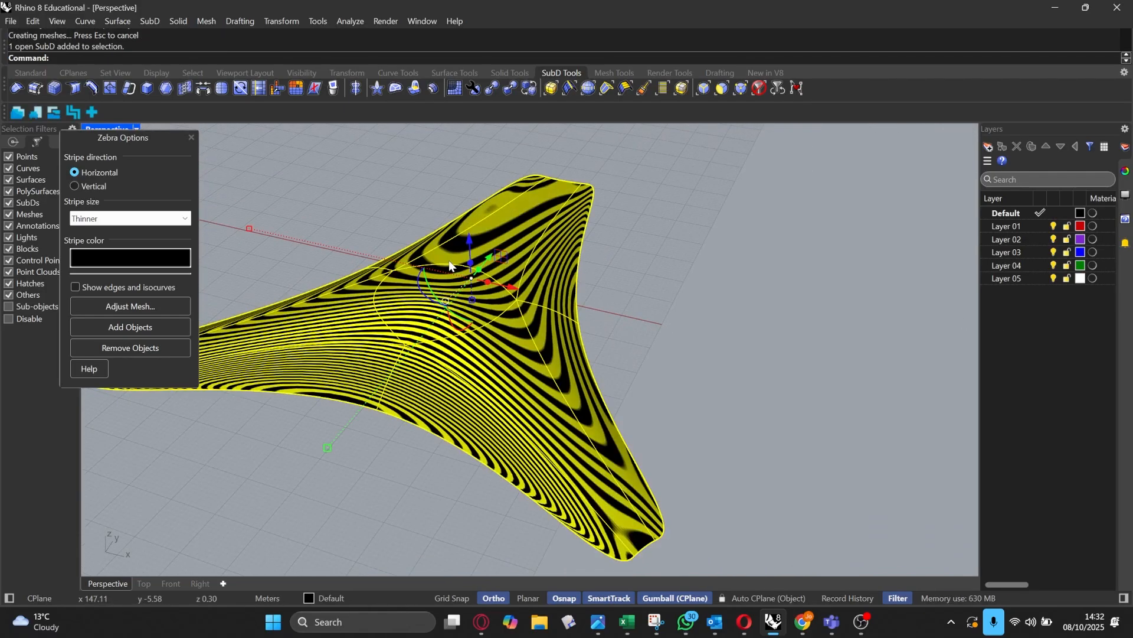
pyautogui.click(190, 137)
pyautogui.moveTo(538, 244); pyautogui.dragTo(714, 276, button='right')
pyautogui.scroll(-4, 714, 277)
pyautogui.click(715, 276)
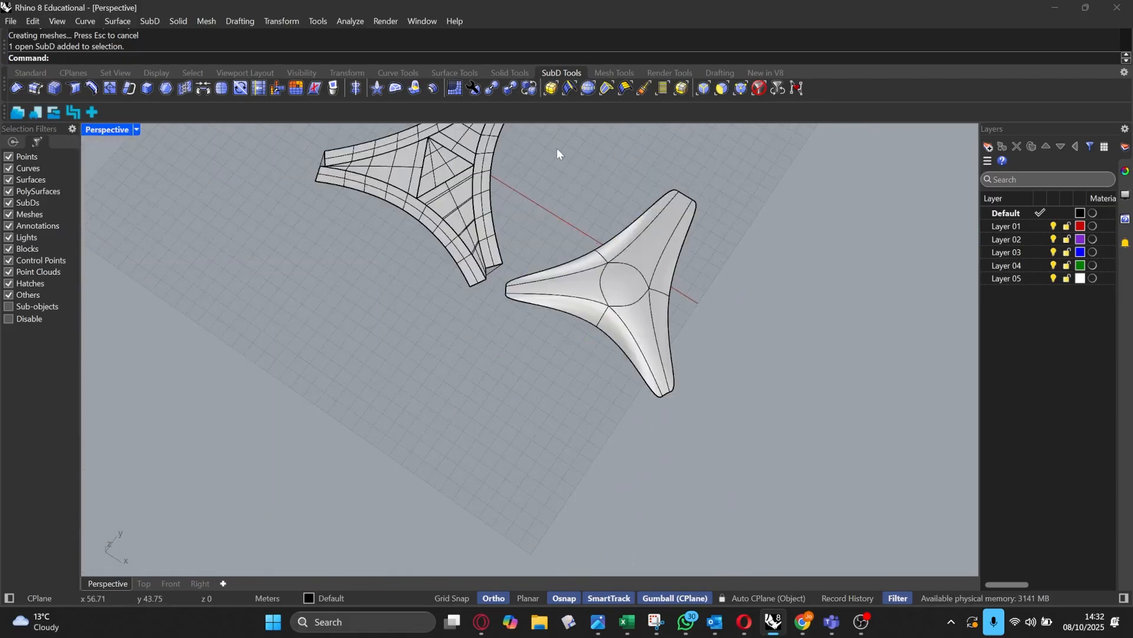
# Step: Compare the arm end of the original patched roof with the matching arm of the smooth SubD
pyautogui.moveTo(557, 148); pyautogui.dragTo(396, 225, button='right')
pyautogui.scroll(3, 397, 254)
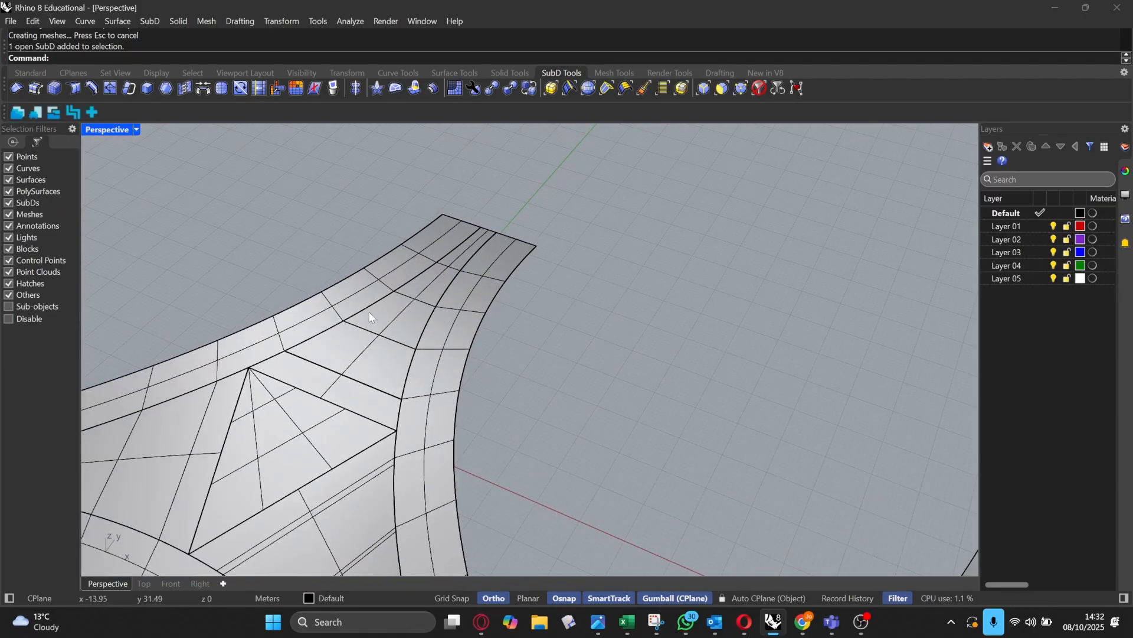
pyautogui.scroll(-1, 358, 312)
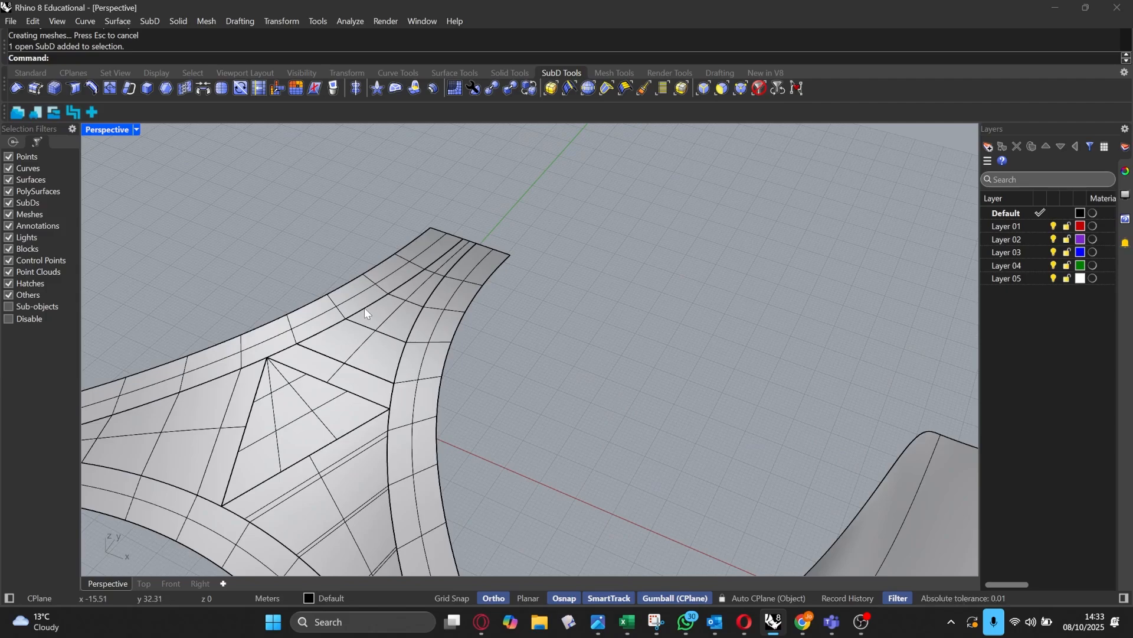
pyautogui.scroll(-1, 366, 306)
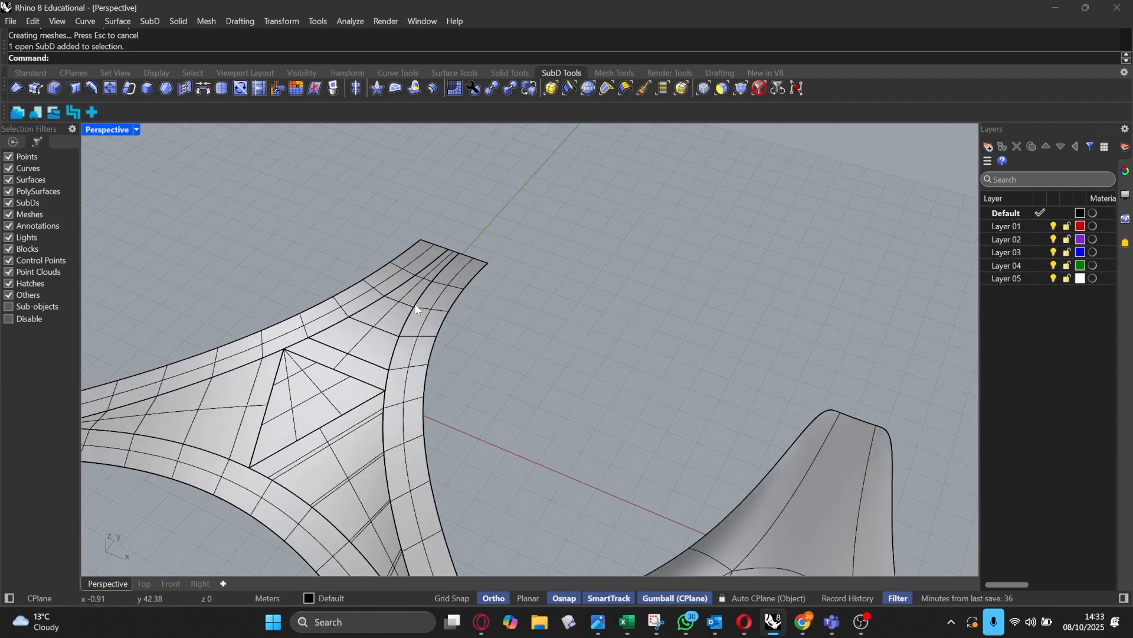
pyautogui.scroll(-2, 528, 304)
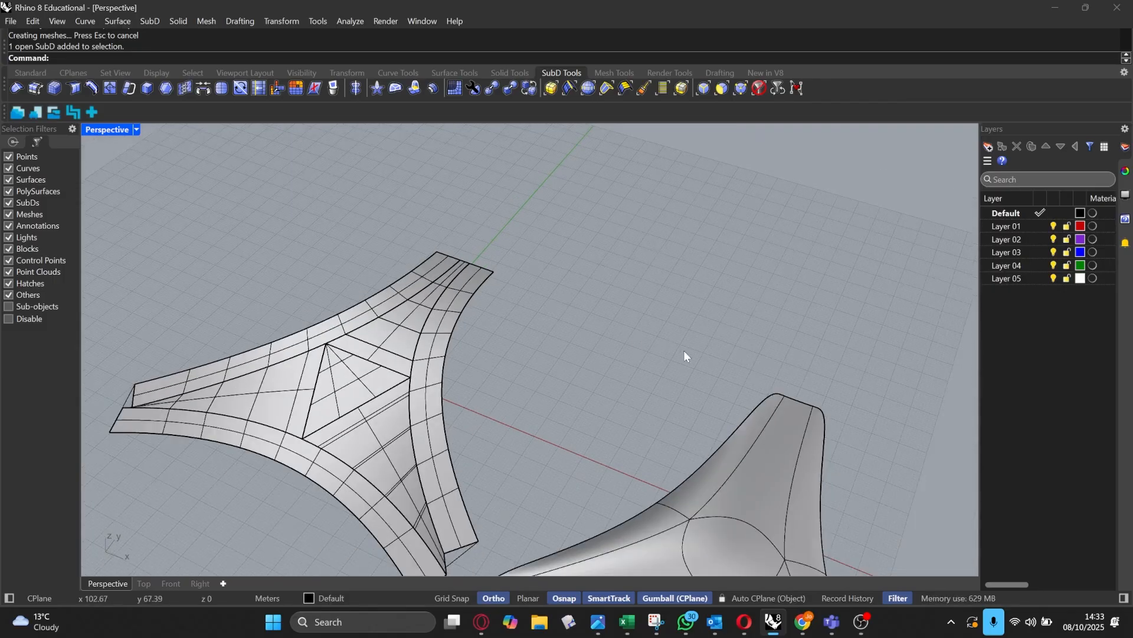
pyautogui.keyDown('shift'); pyautogui.moveTo(683, 350); pyautogui.dragTo(593, 240, button='right'); pyautogui.keyUp('shift')
pyautogui.scroll(5, 599, 266)
pyautogui.keyDown('shift'); pyautogui.moveTo(774, 406); pyautogui.dragTo(728, 364, button='right'); pyautogui.keyUp('shift')
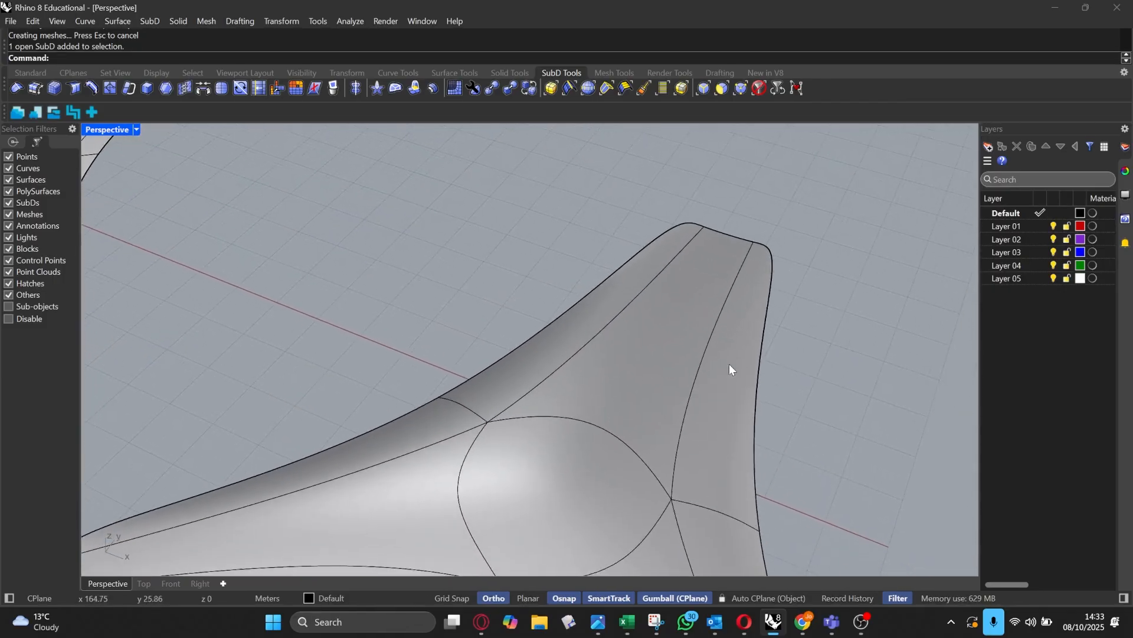
pyautogui.scroll(4, 725, 361)
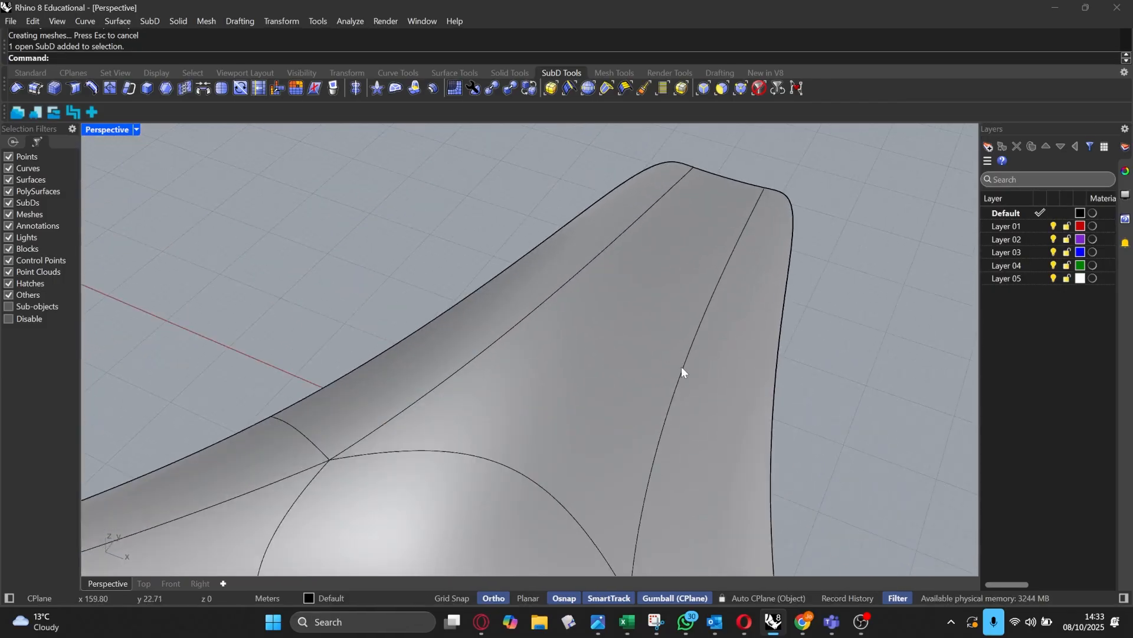
pyautogui.scroll(-1, 681, 366)
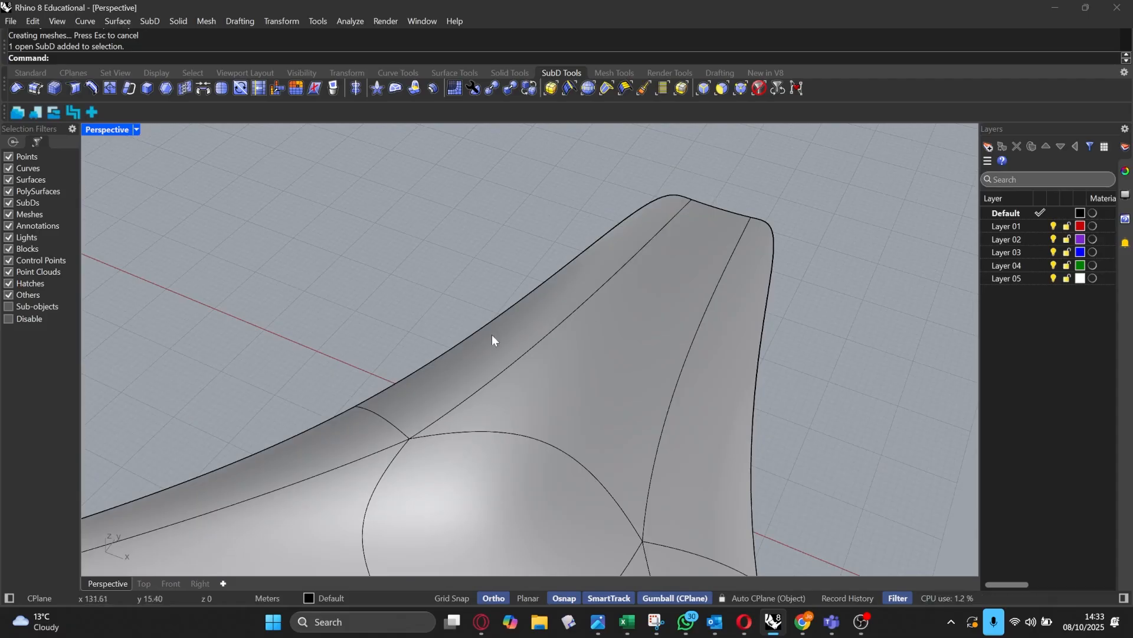
# Step: Examine the smooth SubD's arms and central area from several angles, ending with both roofs viewed side by side
pyautogui.click(518, 359)
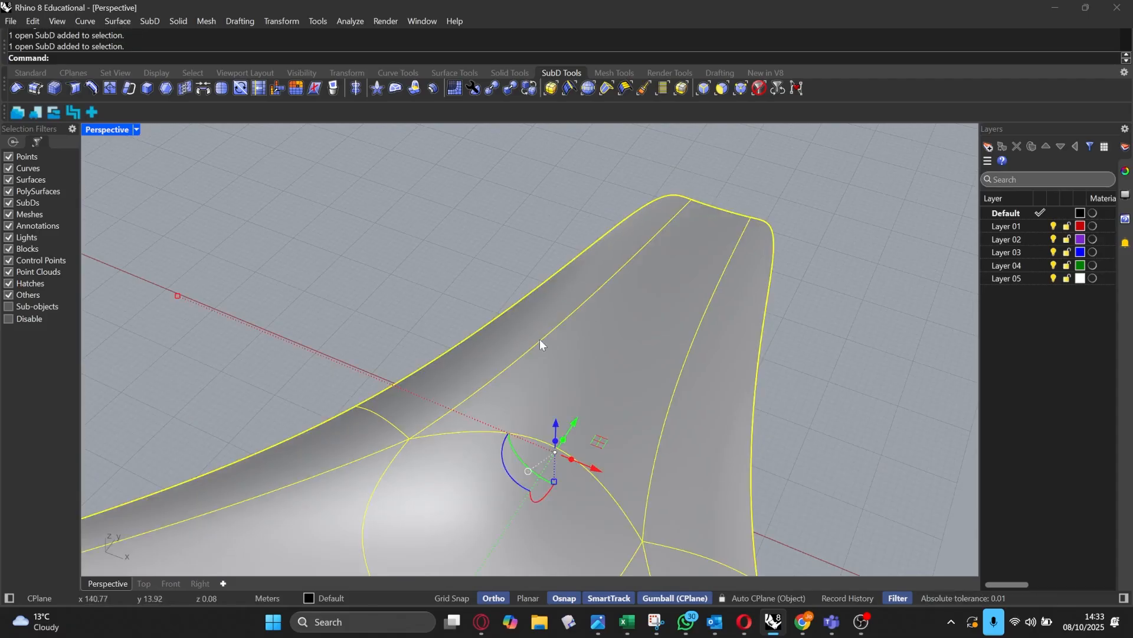
pyautogui.scroll(-2, 522, 352)
pyautogui.moveTo(522, 352)
pyautogui.mouseDown(button='right')
pyautogui.moveTo(544, 266)
pyautogui.moveTo(531, 270)
pyautogui.moveTo(537, 328)
pyautogui.moveTo(526, 357)
pyautogui.mouseUp(button='right')
pyautogui.click(504, 282)
pyautogui.scroll(2, 533, 333)
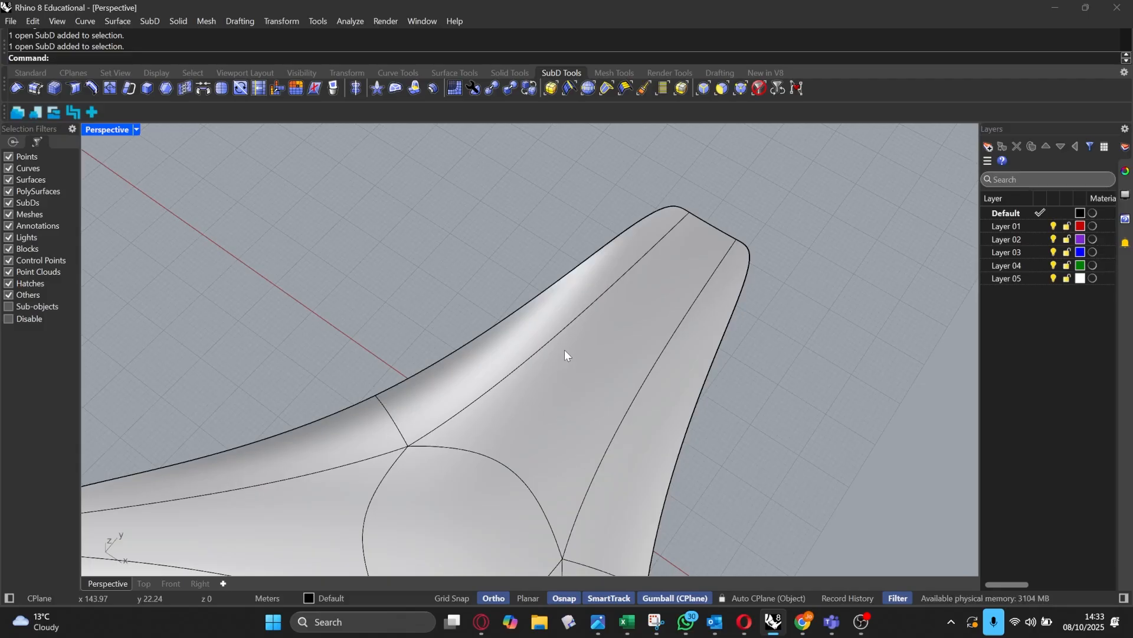
pyautogui.scroll(-6, 564, 349)
pyautogui.moveTo(619, 354); pyautogui.dragTo(429, 322, button='right')
pyautogui.scroll(4, 363, 419)
pyautogui.click(499, 355)
pyautogui.scroll(3, 494, 390)
pyautogui.moveTo(602, 405); pyautogui.dragTo(299, 352, button='right')
pyautogui.scroll(-4, 448, 321)
pyautogui.moveTo(425, 249); pyautogui.dragTo(543, 196, button='right')
pyautogui.scroll(-4, 543, 196)
pyautogui.moveTo(608, 277); pyautogui.dragTo(673, 304, button='right')
pyautogui.scroll(5, 652, 354)
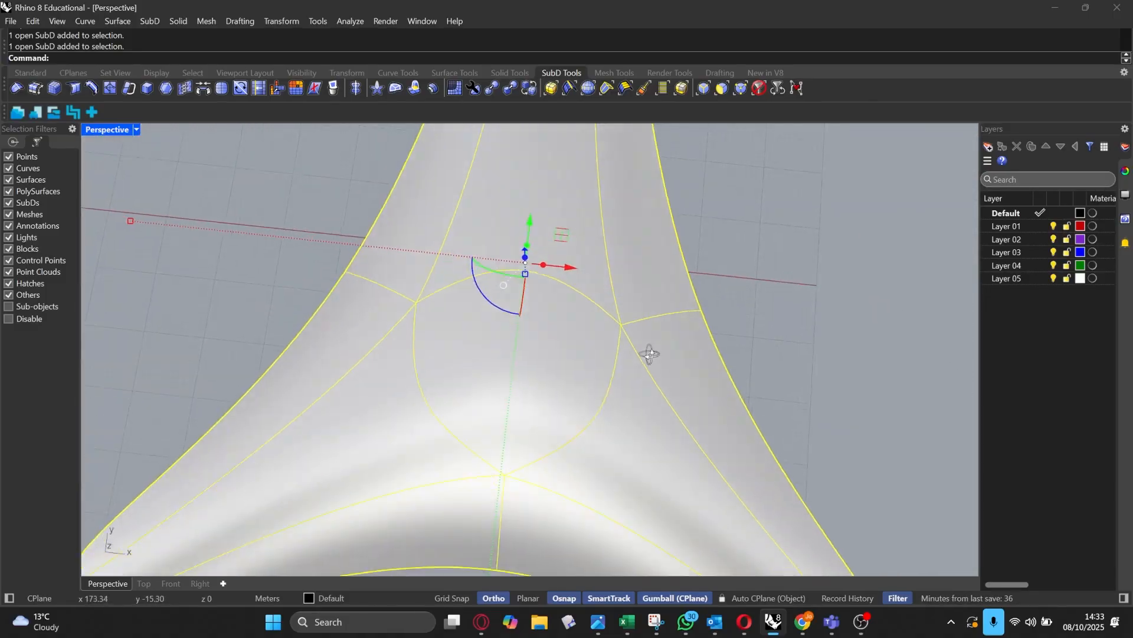
pyautogui.press('Escape')
pyautogui.scroll(-3, 619, 347)
pyautogui.moveTo(620, 347)
pyautogui.mouseDown(button='right')
pyautogui.moveTo(657, 317)
pyautogui.moveTo(663, 256)
pyautogui.moveTo(654, 327)
pyautogui.moveTo(617, 351)
pyautogui.moveTo(611, 333)
pyautogui.moveTo(599, 341)
pyautogui.mouseUp(button='right')
pyautogui.scroll(-2, 613, 349)
pyautogui.scroll(-2, 601, 334)
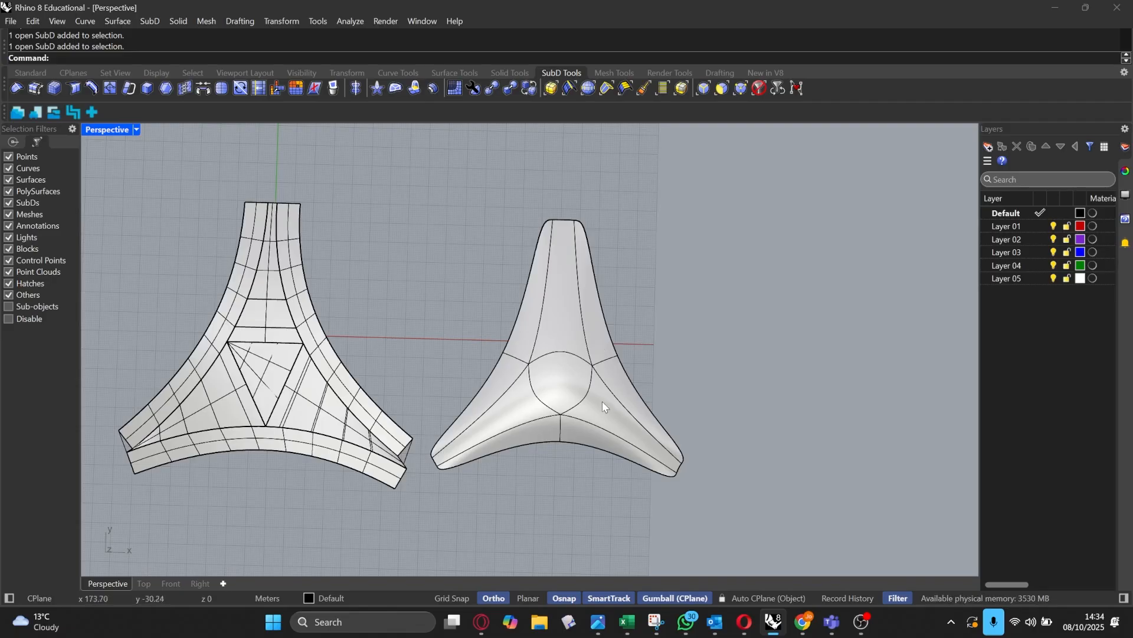
# Step: Switch the SubD to flat display and examine its central triangular face and arm junctions
pyautogui.scroll(2, 594, 407)
pyautogui.moveTo(595, 404); pyautogui.dragTo(591, 344, button='right')
pyautogui.press('Tab')
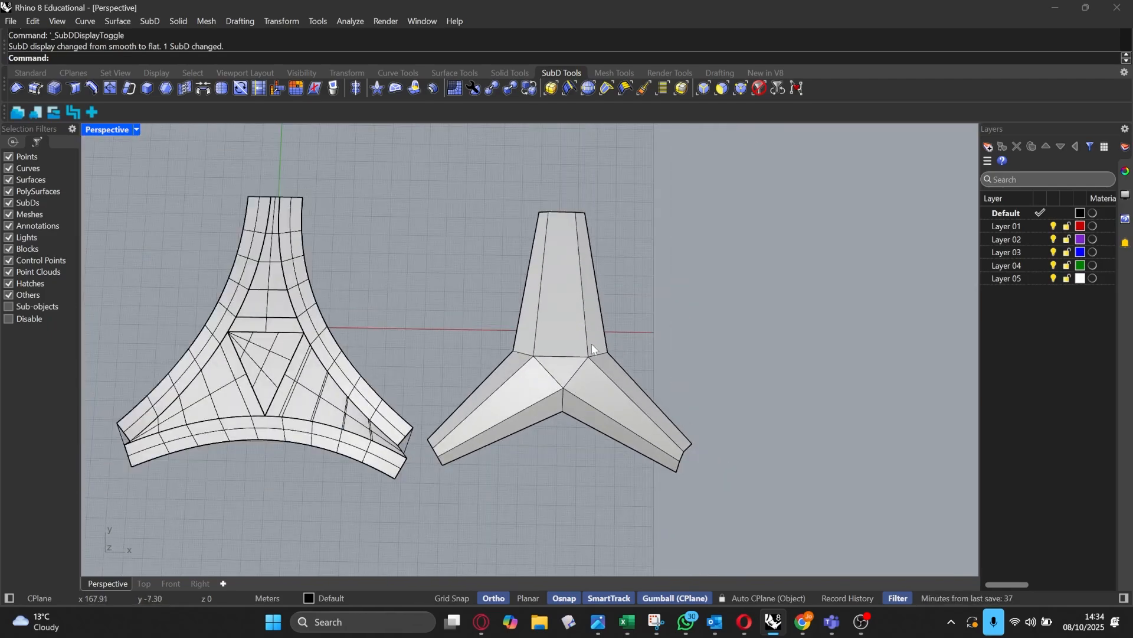
pyautogui.scroll(3, 592, 323)
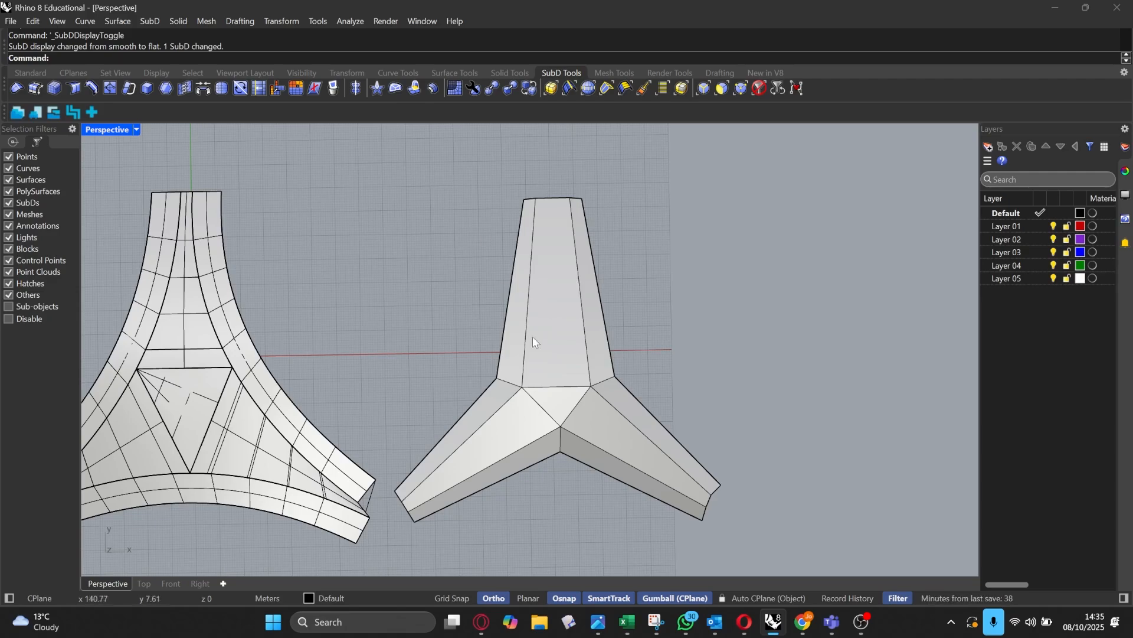
pyautogui.scroll(4, 534, 339)
pyautogui.moveTo(558, 378); pyautogui.dragTo(474, 426, button='right')
pyautogui.scroll(4, 518, 415)
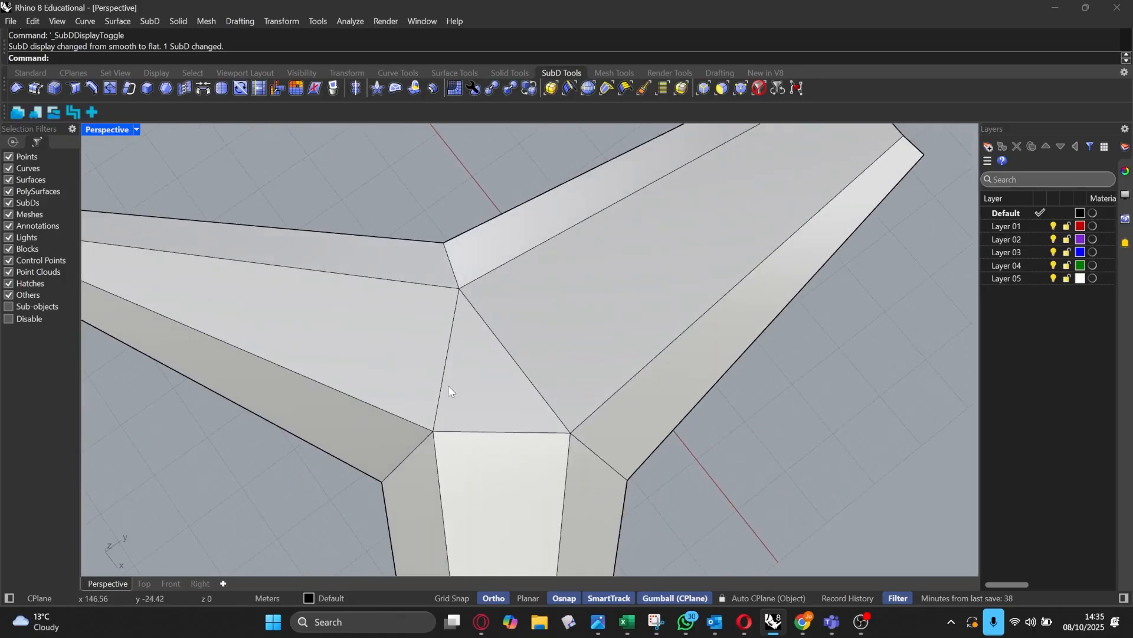
pyautogui.scroll(-5, 451, 389)
pyautogui.moveTo(453, 387); pyautogui.dragTo(551, 210, button='right')
pyautogui.scroll(4, 438, 358)
pyautogui.scroll(-2, 429, 356)
pyautogui.scroll(-4, 493, 370)
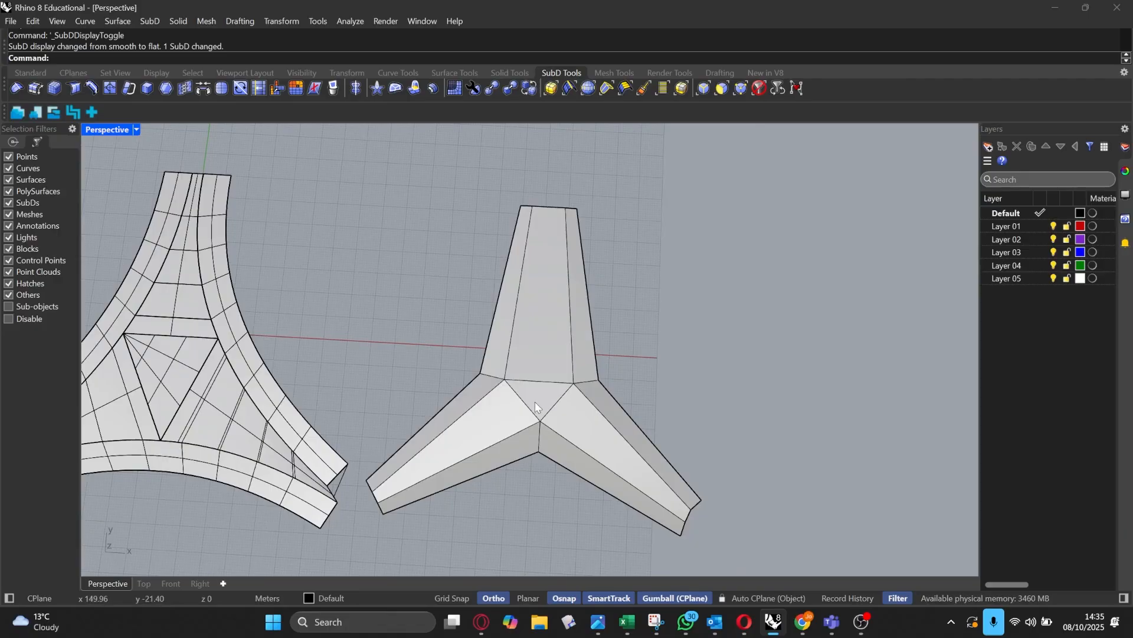
pyautogui.scroll(1, 535, 402)
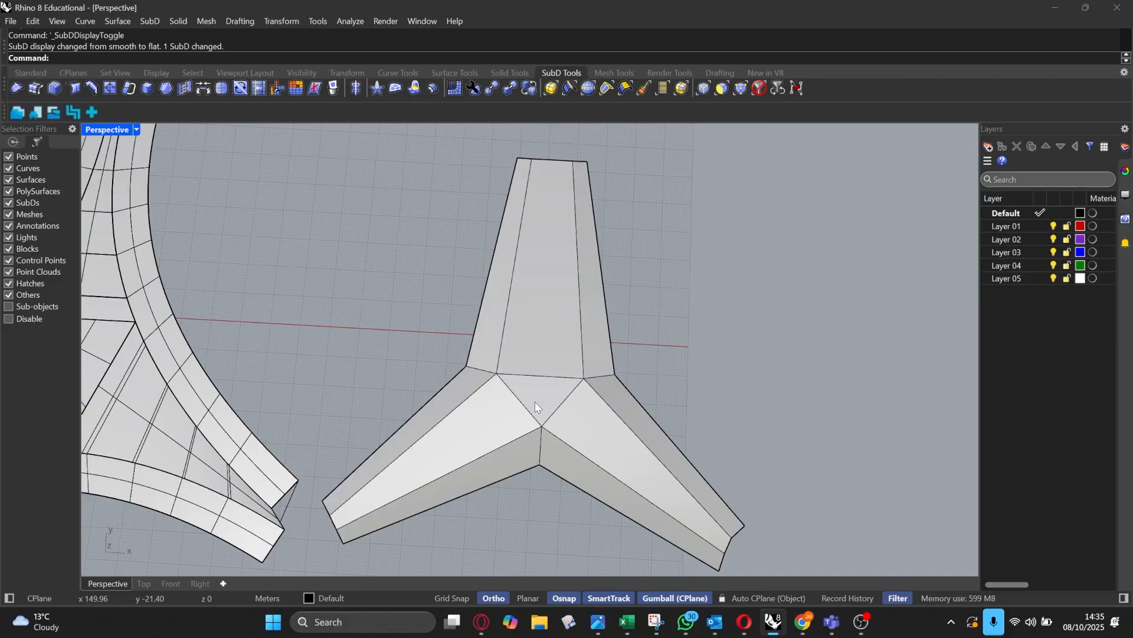
pyautogui.moveTo(648, 299); pyautogui.dragTo(648, 299, button='right')
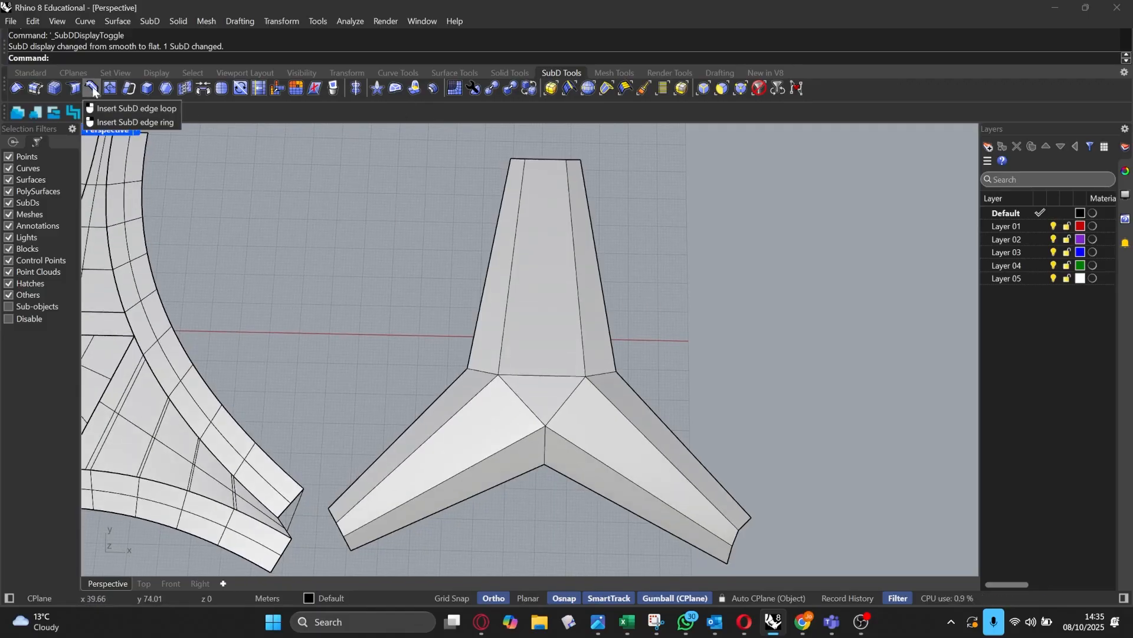
# Step: Insert an edge loop along the lower-left arm's top face, starting at the midpoint of the central triangle's side
pyautogui.click(96, 90)
pyautogui.click(462, 414)
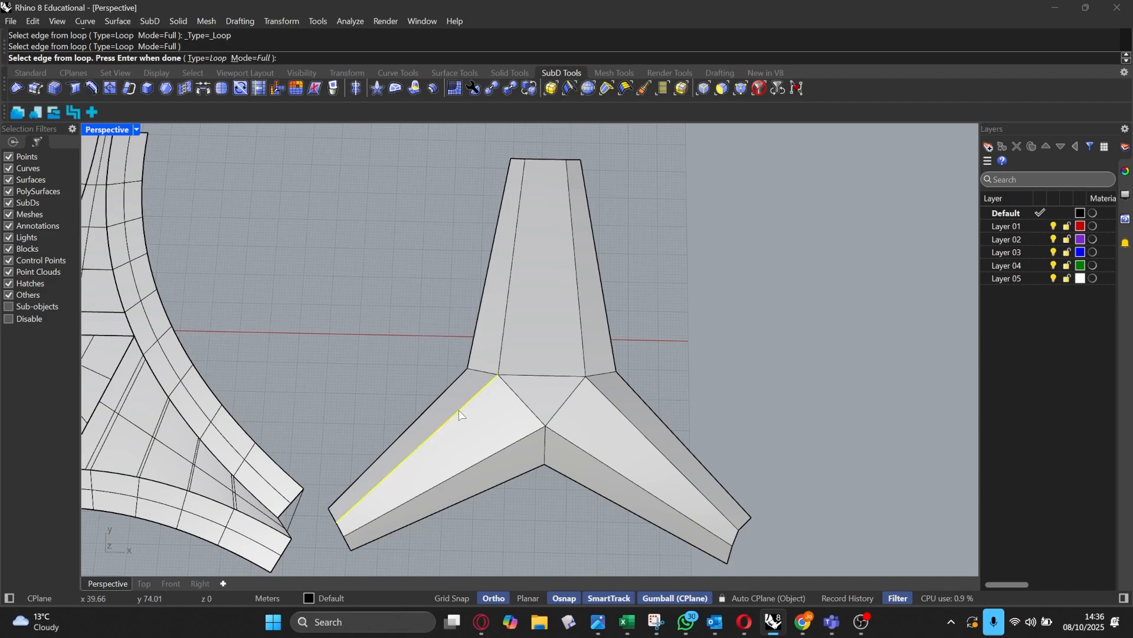
pyautogui.press('Return')
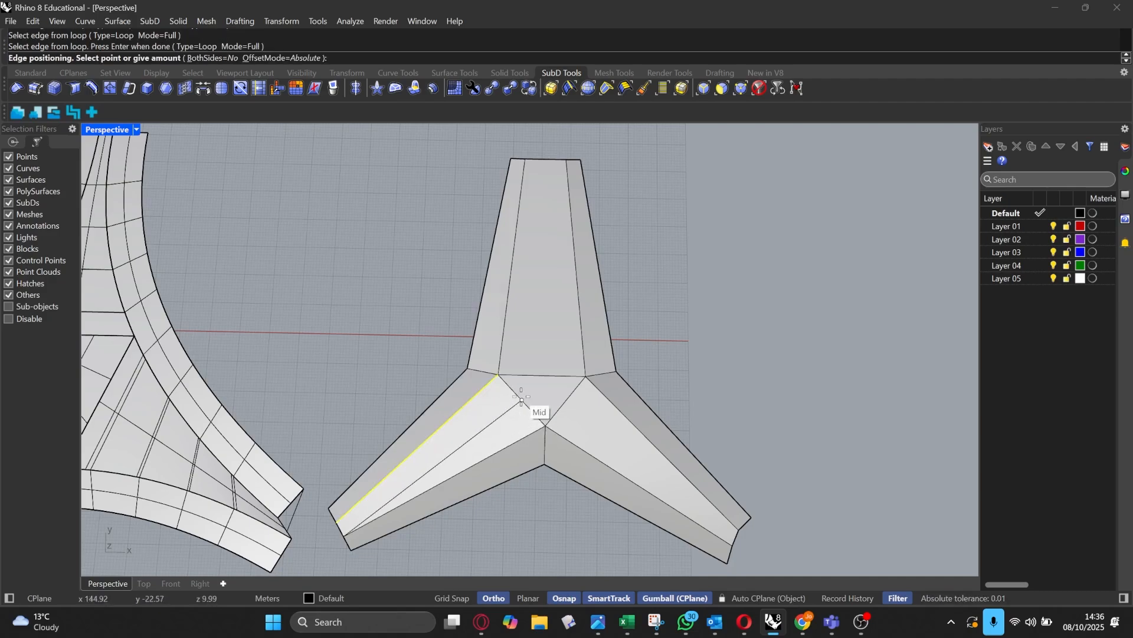
pyautogui.click(524, 404)
pyautogui.scroll(2, 566, 397)
# Step: Insert an edge loop along the lower-right arm's top face from the midpoint of its central triangle side
pyautogui.press('Return')
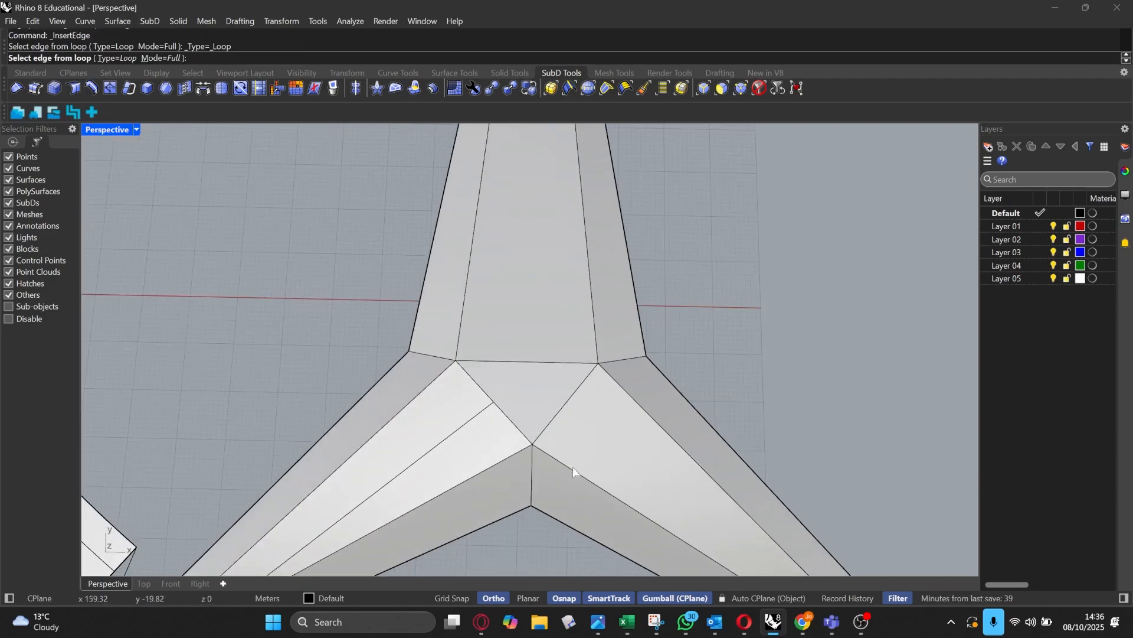
pyautogui.click(573, 466)
pyautogui.press('Return')
pyautogui.click(566, 407)
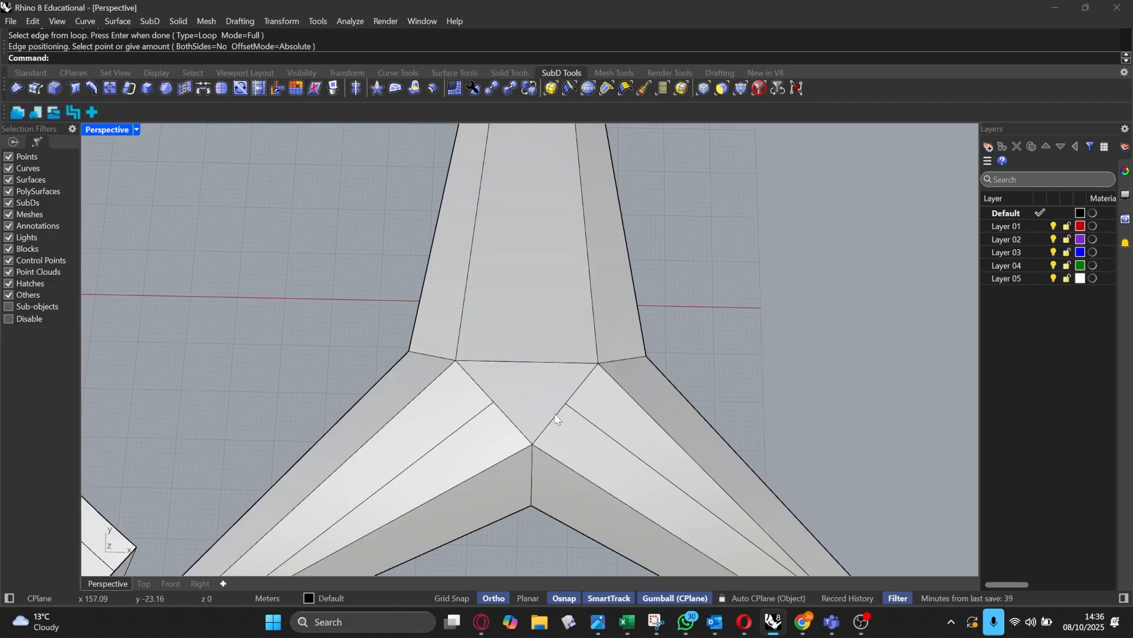
# Step: Insert an edge loop along the upper arm's top face from the midpoint of its central triangle side
pyautogui.press('Return')
pyautogui.click(590, 306)
pyautogui.press('Return')
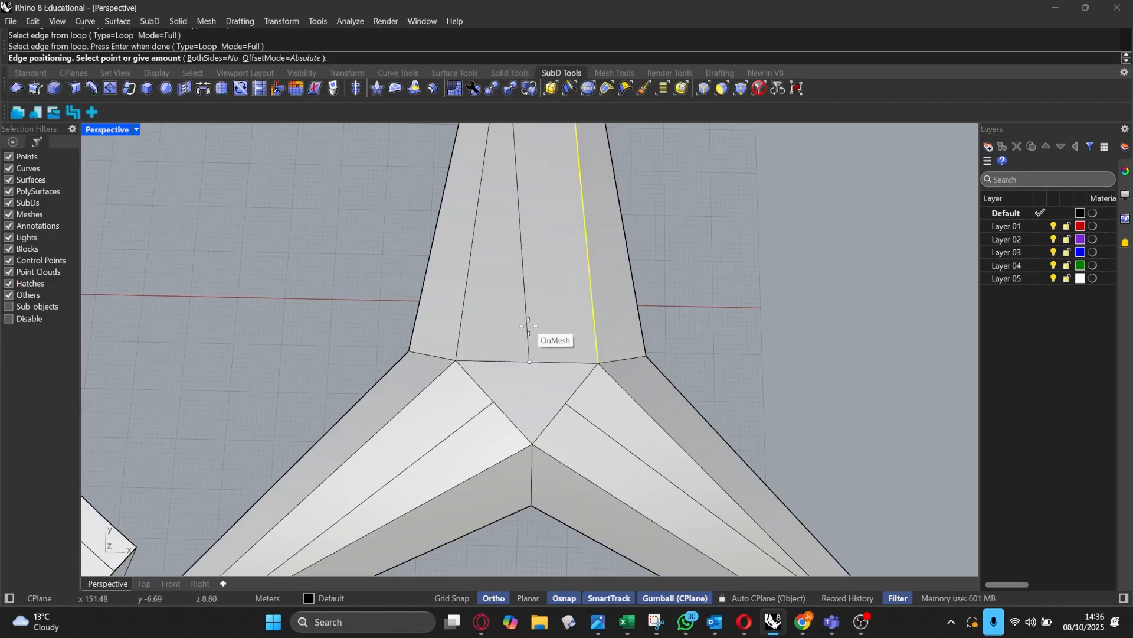
pyautogui.click(535, 362)
# Step: Select the SubD, preview the upper arm in smooth display and return to flat display
pyautogui.scroll(-5, 536, 380)
pyautogui.scroll(3, 527, 260)
pyautogui.click(524, 269)
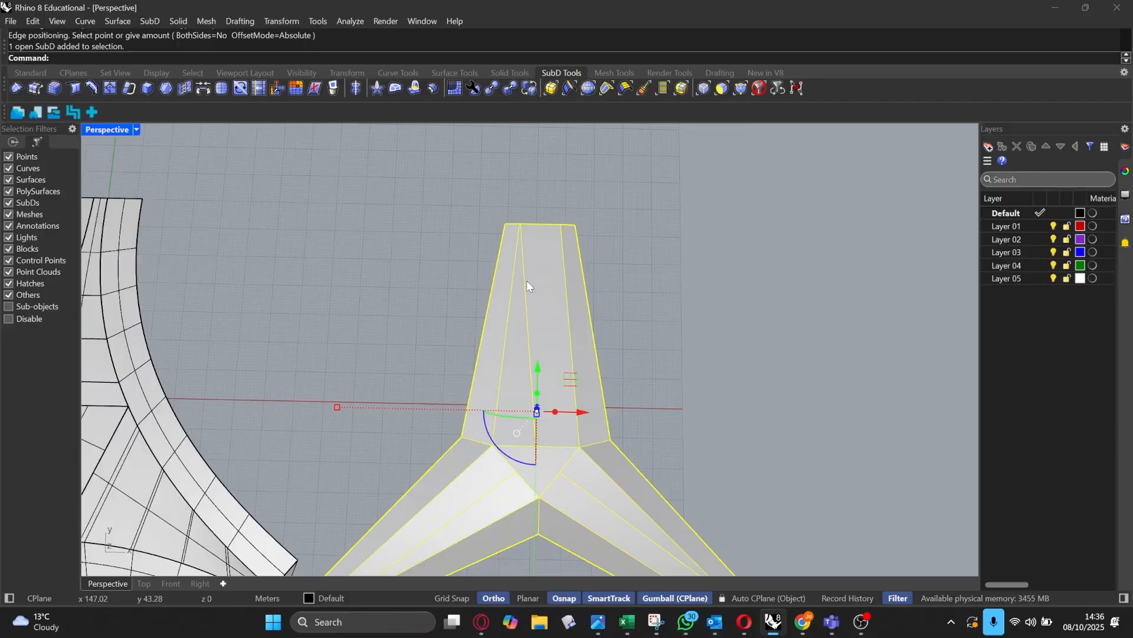
pyautogui.scroll(2, 512, 264)
pyautogui.press('Tab')
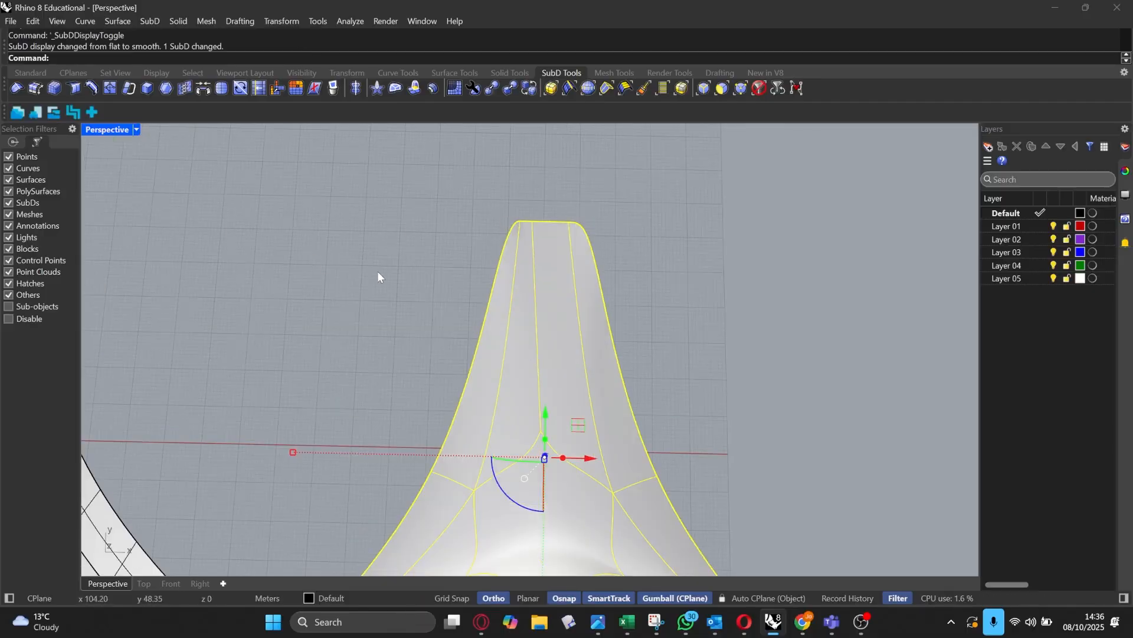
pyautogui.press('Tab')
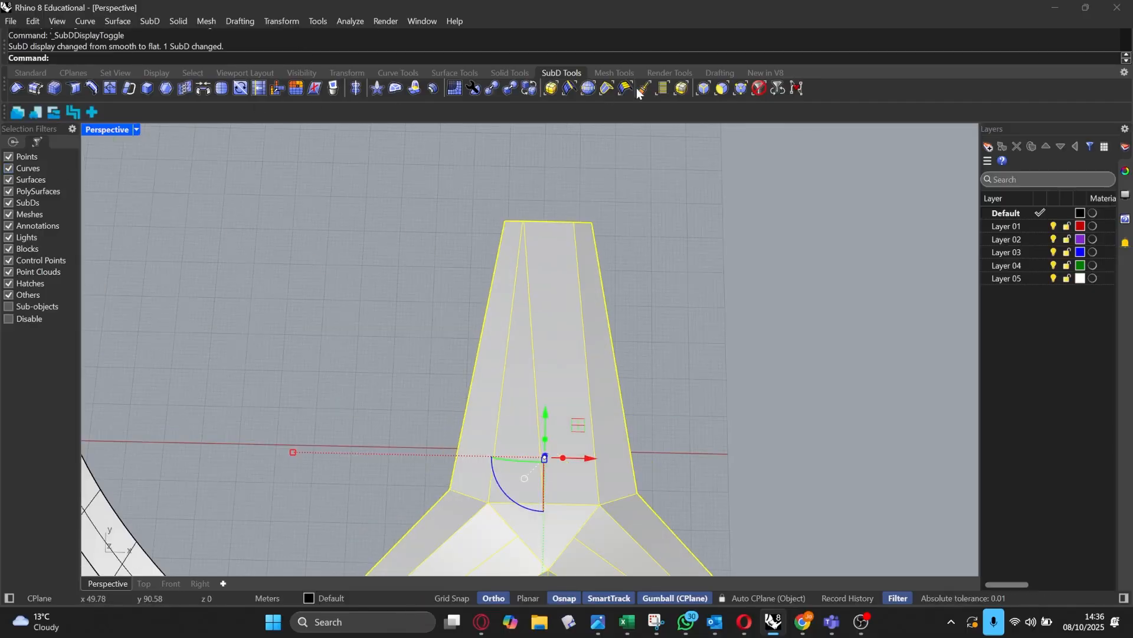
# Step: Limit selection to vertices, move the outer vertex of the upper arm's new edge to the middle of the arm end, and deselect it
pyautogui.click(741, 88)
pyautogui.click(523, 222)
pyautogui.scroll(3, 524, 222)
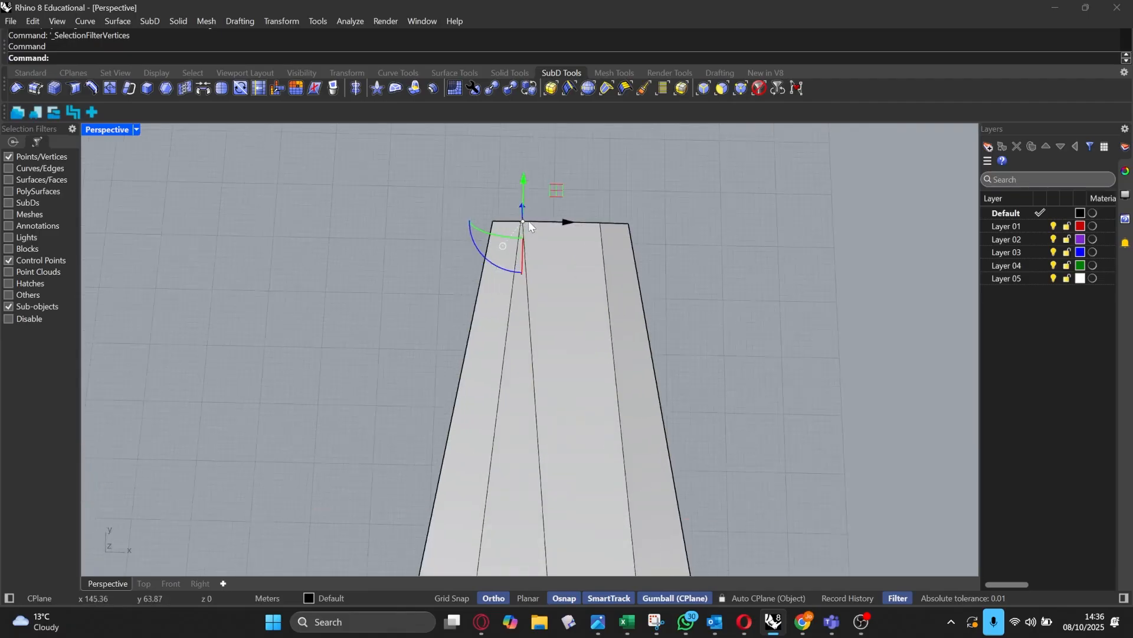
pyautogui.moveTo(562, 223); pyautogui.dragTo(611, 224)
pyautogui.scroll(-6, 522, 224)
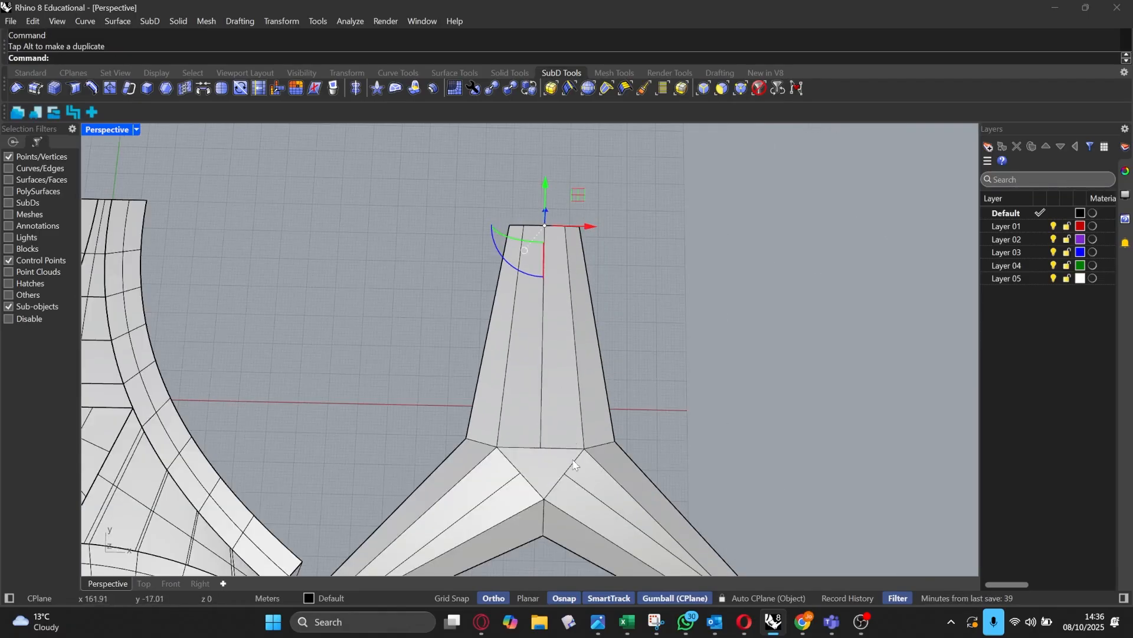
pyautogui.scroll(4, 574, 463)
pyautogui.click(523, 456)
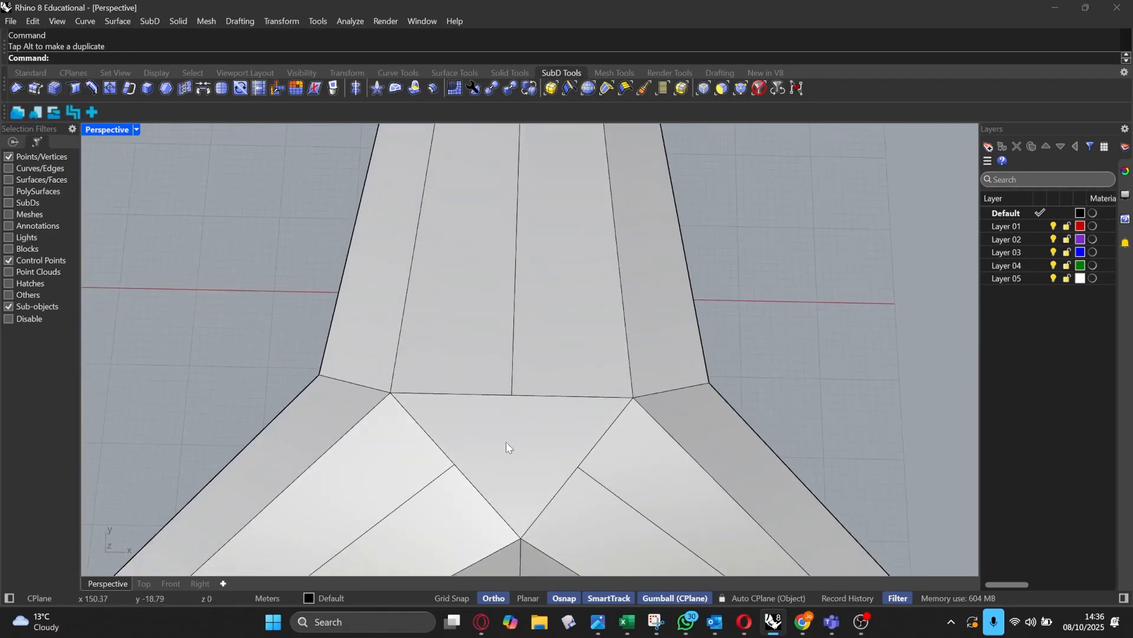
# Step: Examine the central triangle and how the three arms' new middle edges meet its sides
pyautogui.scroll(3, 507, 438)
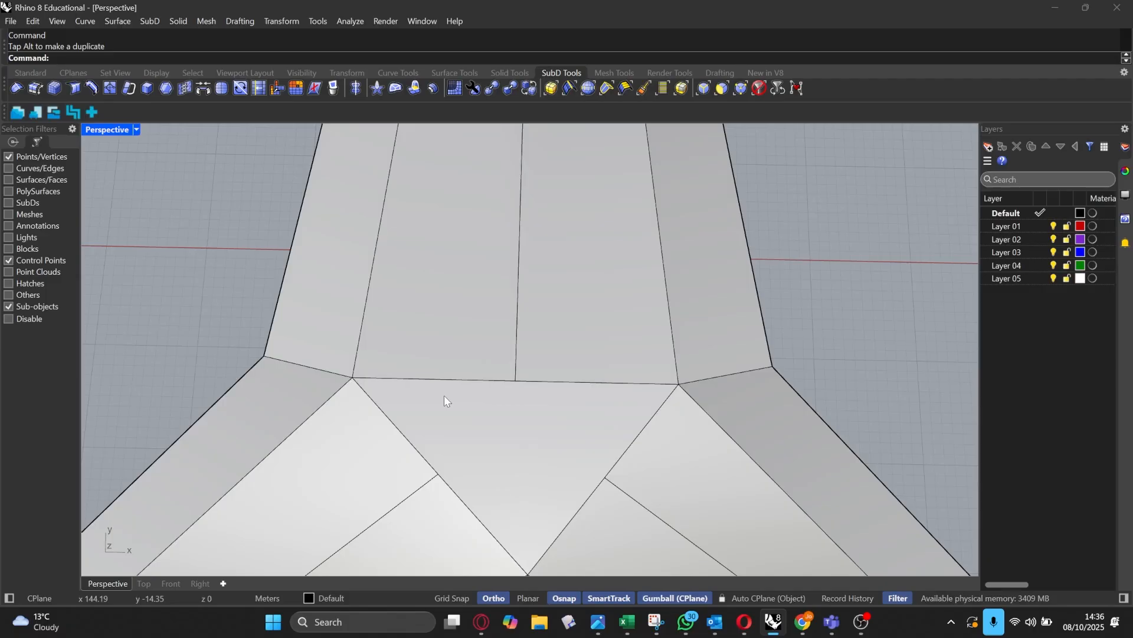
pyautogui.scroll(-2, 495, 408)
pyautogui.scroll(4, 449, 344)
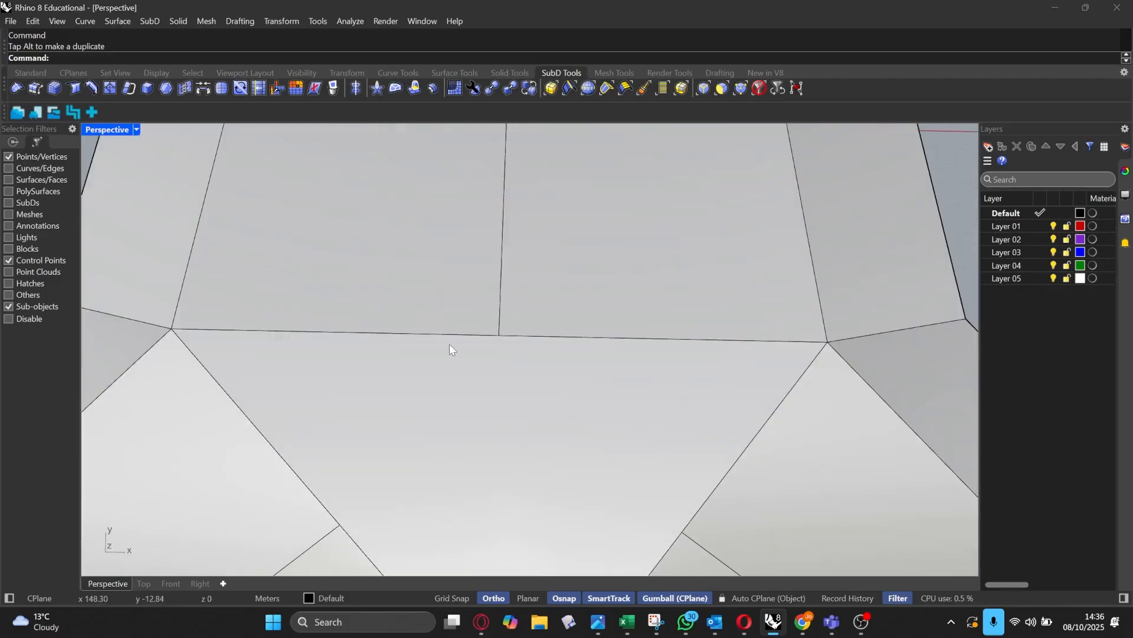
pyautogui.scroll(-3, 441, 337)
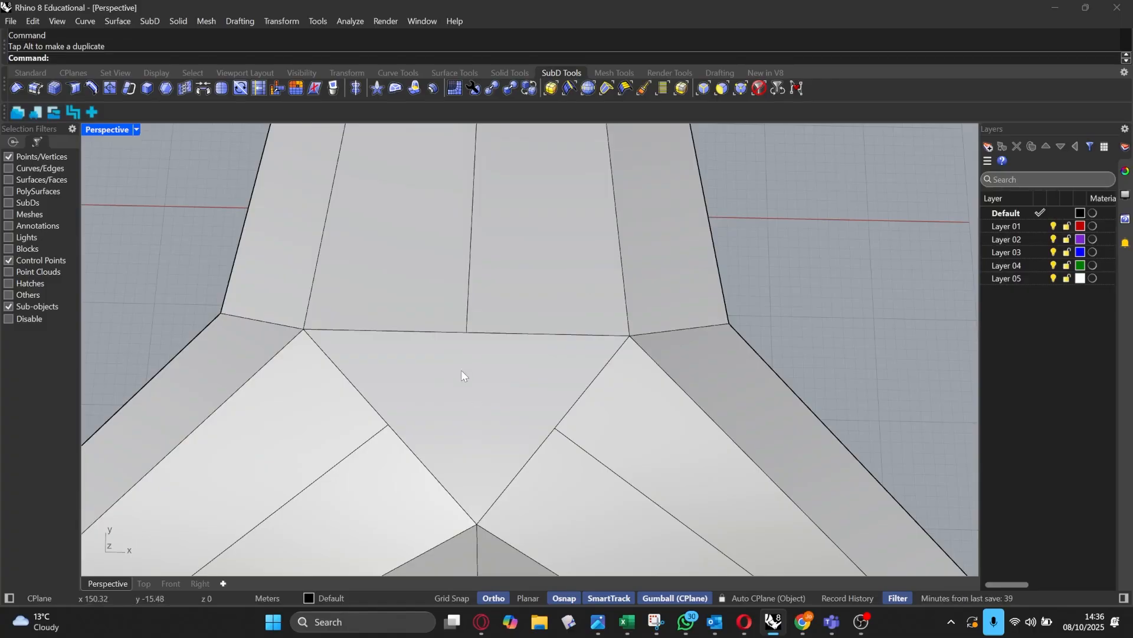
pyautogui.keyDown('shift'); pyautogui.moveTo(508, 442); pyautogui.dragTo(496, 341, button='right'); pyautogui.keyUp('shift')
pyautogui.scroll(-3, 496, 342)
pyautogui.scroll(3, 519, 233)
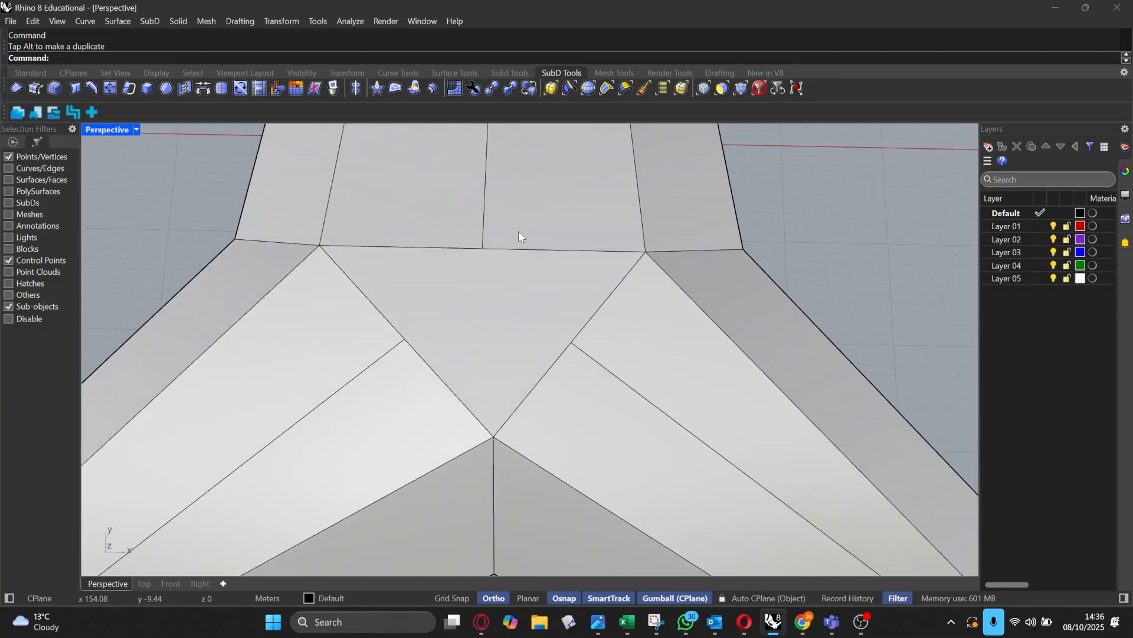
pyautogui.scroll(-3, 506, 264)
pyautogui.scroll(3, 506, 265)
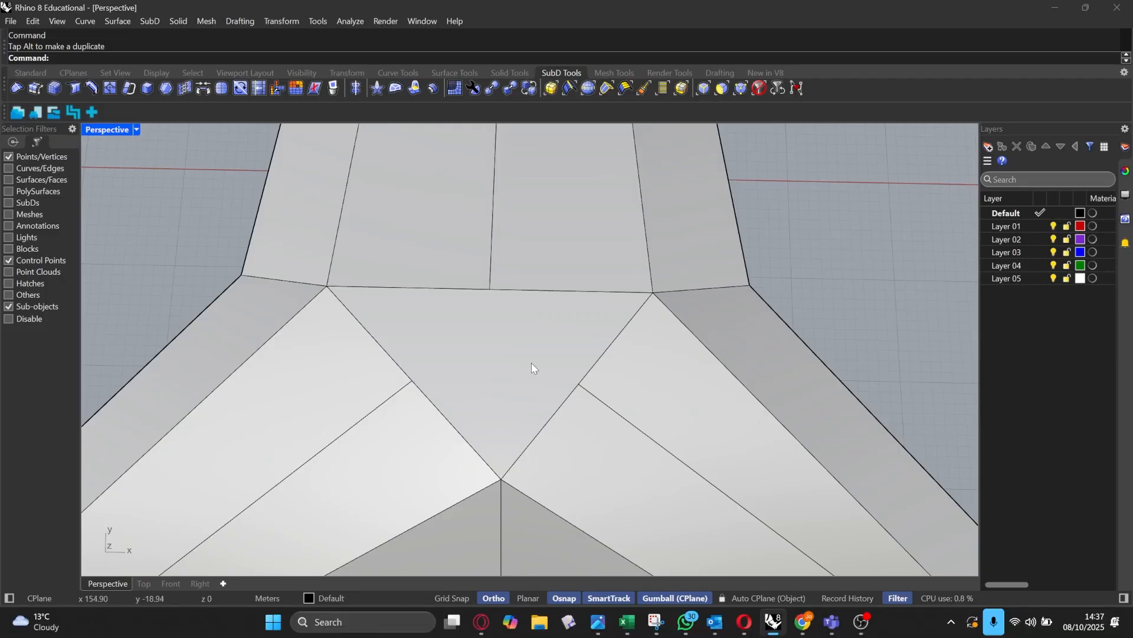
pyautogui.moveTo(511, 342); pyautogui.dragTo(496, 336, button='right')
pyautogui.moveTo(406, 167); pyautogui.dragTo(295, 154, button='right')
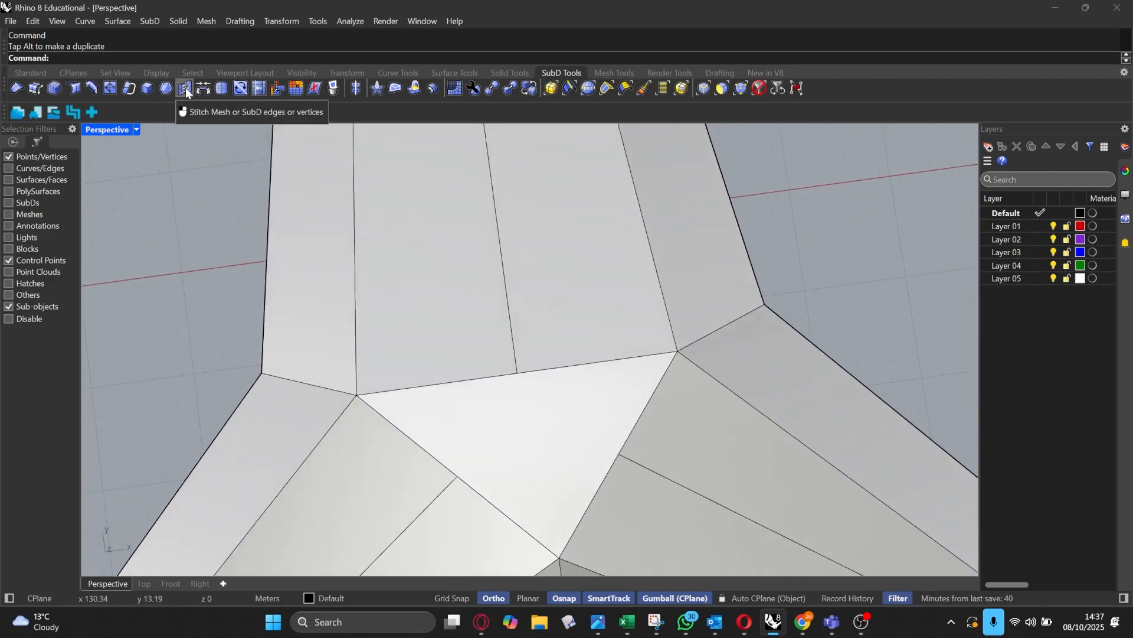
# Step: Limit selection to vertices and stitch the midpoint vertices of the triangle's two lower sides at their average location
pyautogui.click(739, 87)
pyautogui.click(456, 477)
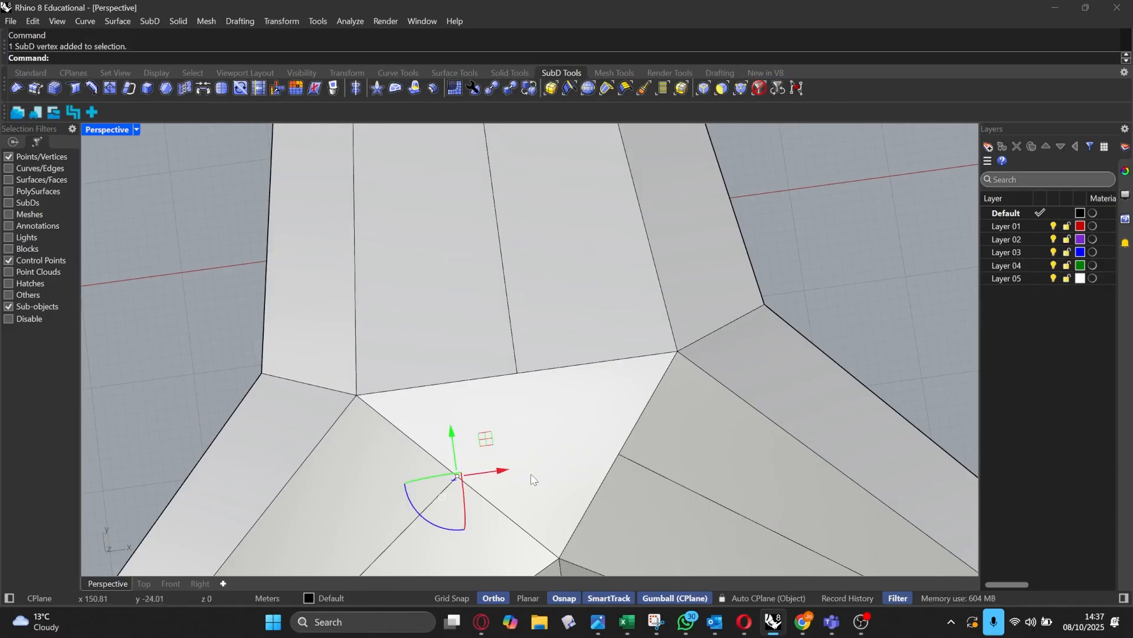
pyautogui.moveTo(614, 458); pyautogui.dragTo(551, 430, button='right')
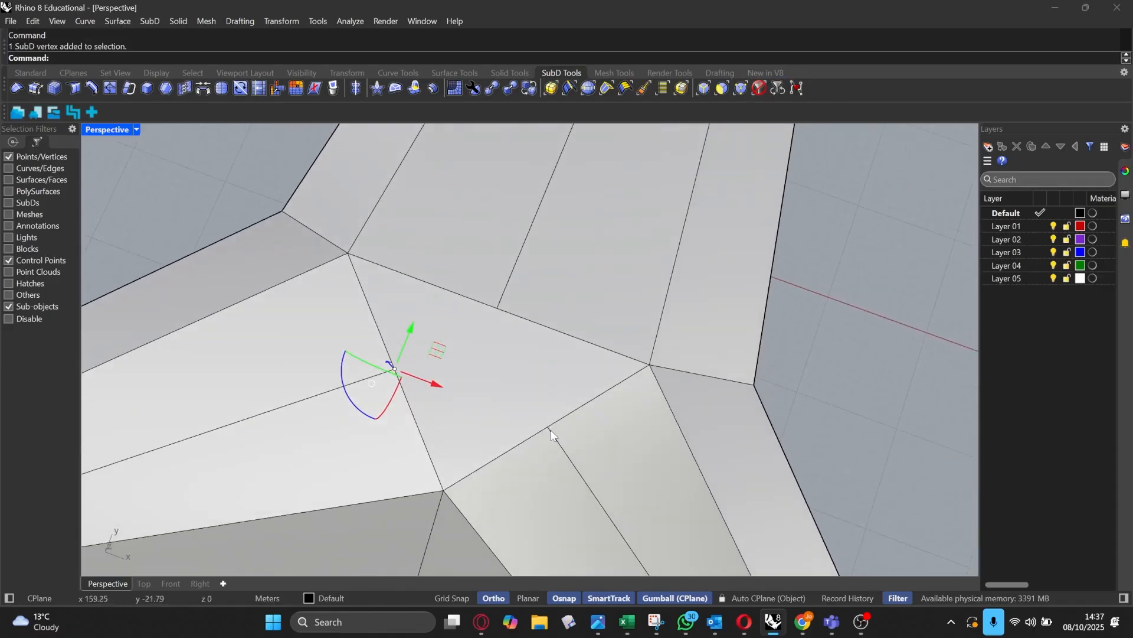
pyautogui.keyDown('shift'); pyautogui.click(548, 427); pyautogui.keyUp('shift')
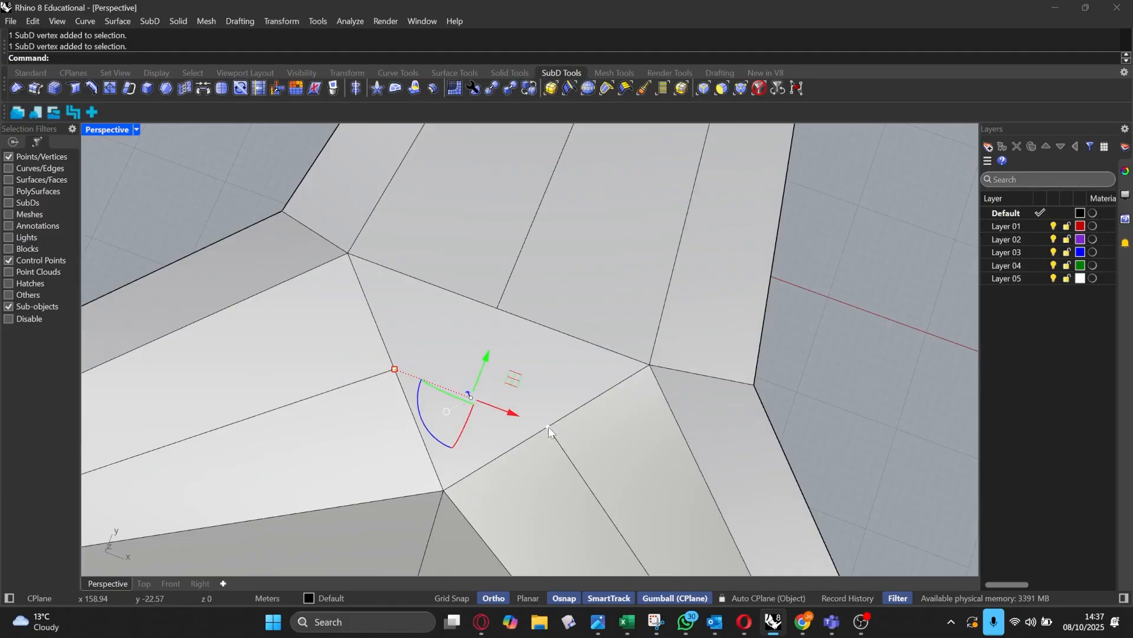
pyautogui.click(184, 88)
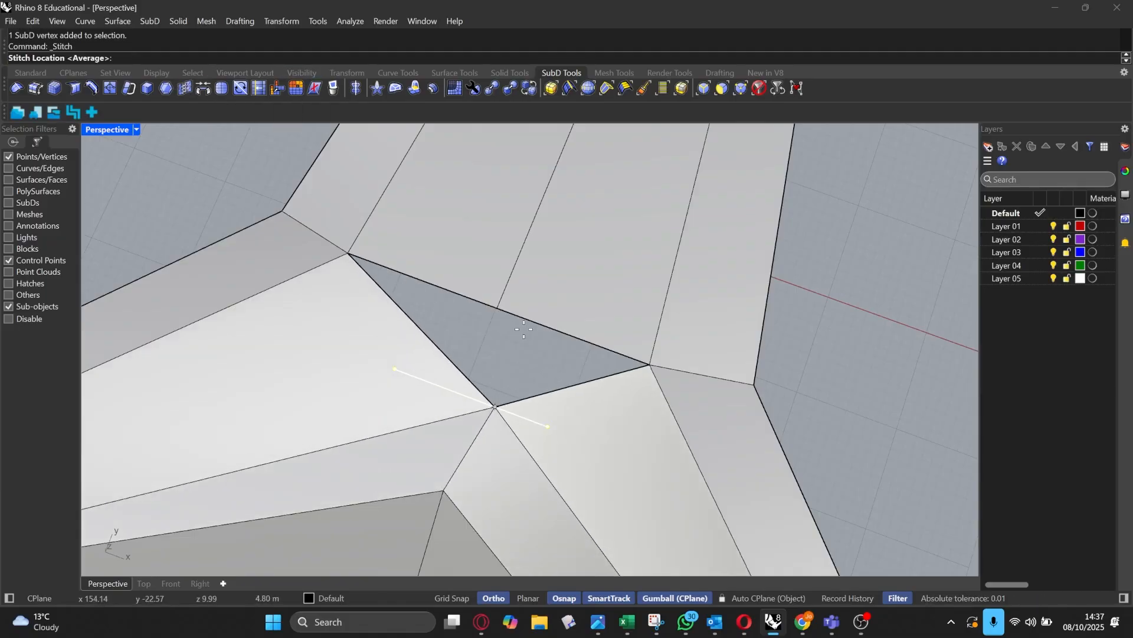
pyautogui.press('Return')
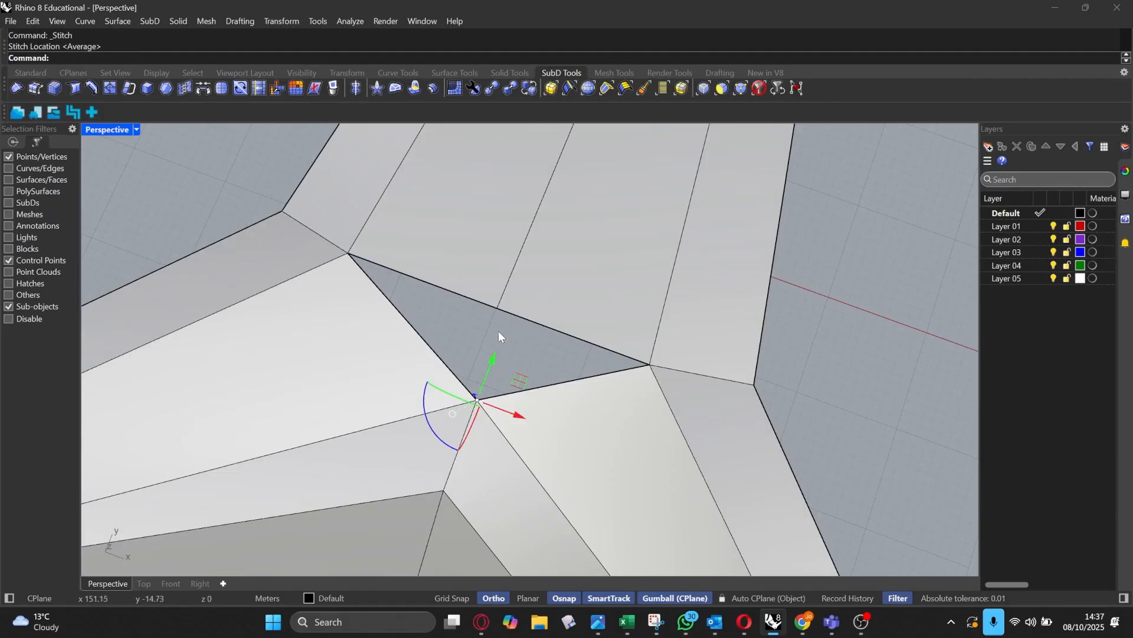
pyautogui.scroll(3, 497, 325)
pyautogui.press('Escape')
pyautogui.moveTo(497, 314); pyautogui.dragTo(514, 310, button='right')
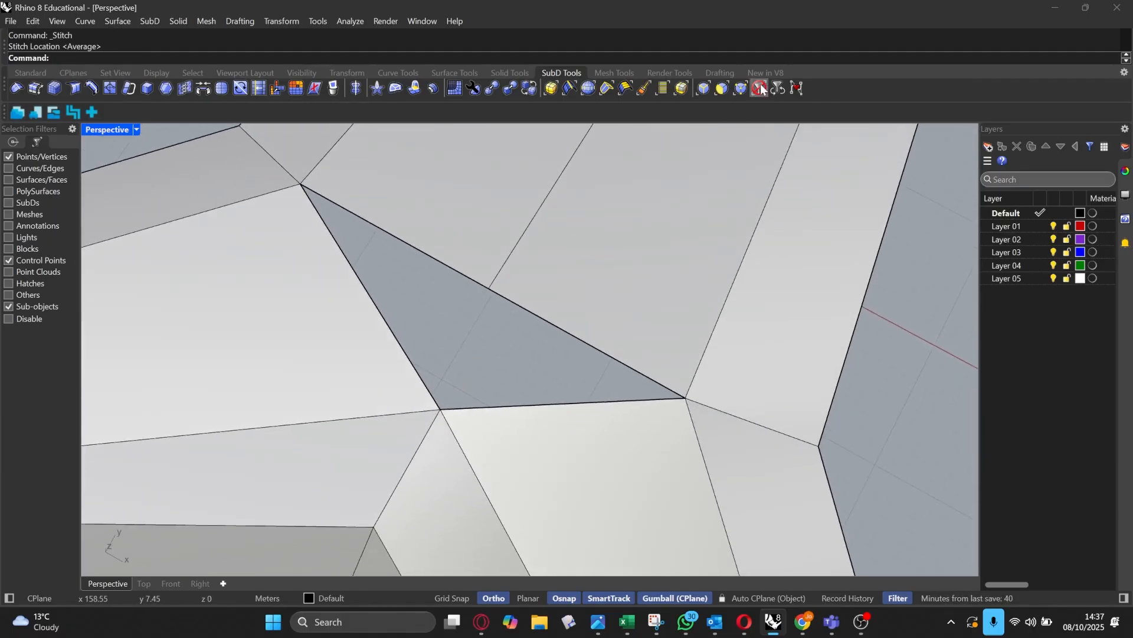
# Step: Stitch the inner vertex of the upper arm's middle edge to the central stitched vertex, closing the triangular gap
pyautogui.click(740, 88)
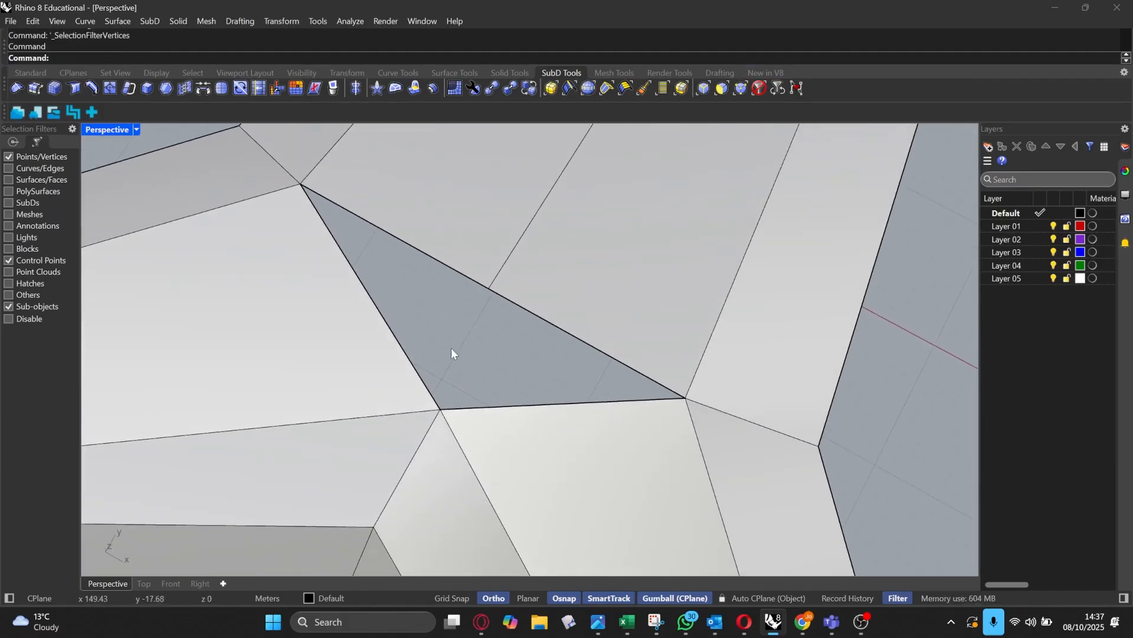
pyautogui.click(489, 289)
pyautogui.keyDown('shift'); pyautogui.click(440, 409); pyautogui.keyUp('shift')
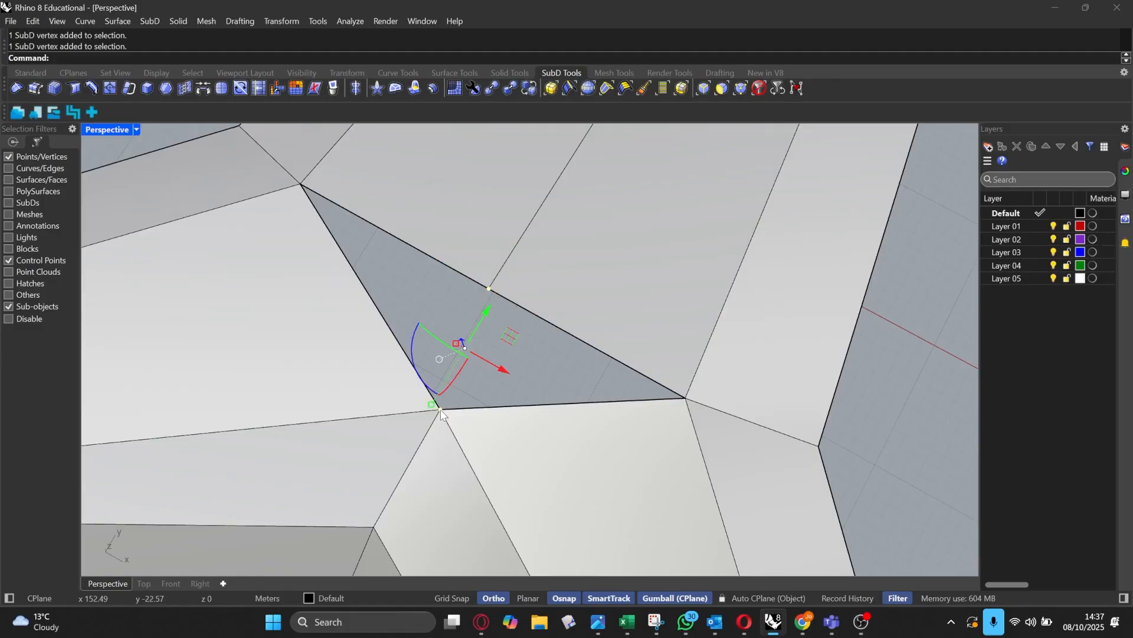
pyautogui.click(189, 87)
pyautogui.scroll(-5, 444, 392)
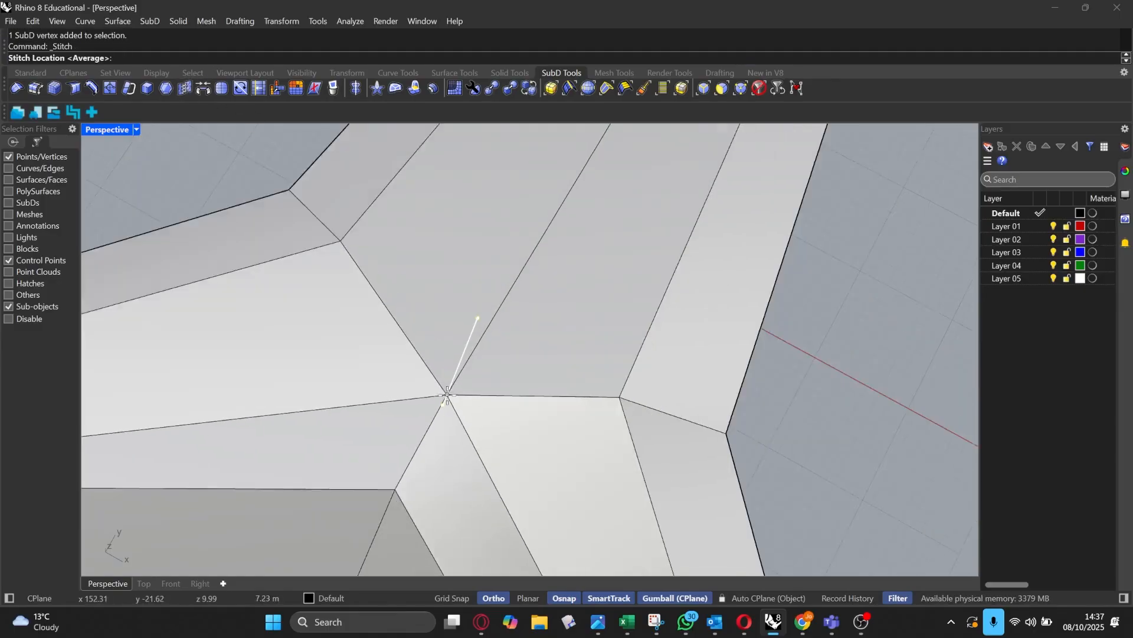
pyautogui.click(435, 387)
pyautogui.scroll(-7, 357, 373)
pyautogui.click(709, 332)
# Step: Switch the SubD to smooth display and inspect the joined centre
pyautogui.moveTo(710, 332); pyautogui.dragTo(597, 300, button='right')
pyautogui.scroll(-3, 596, 298)
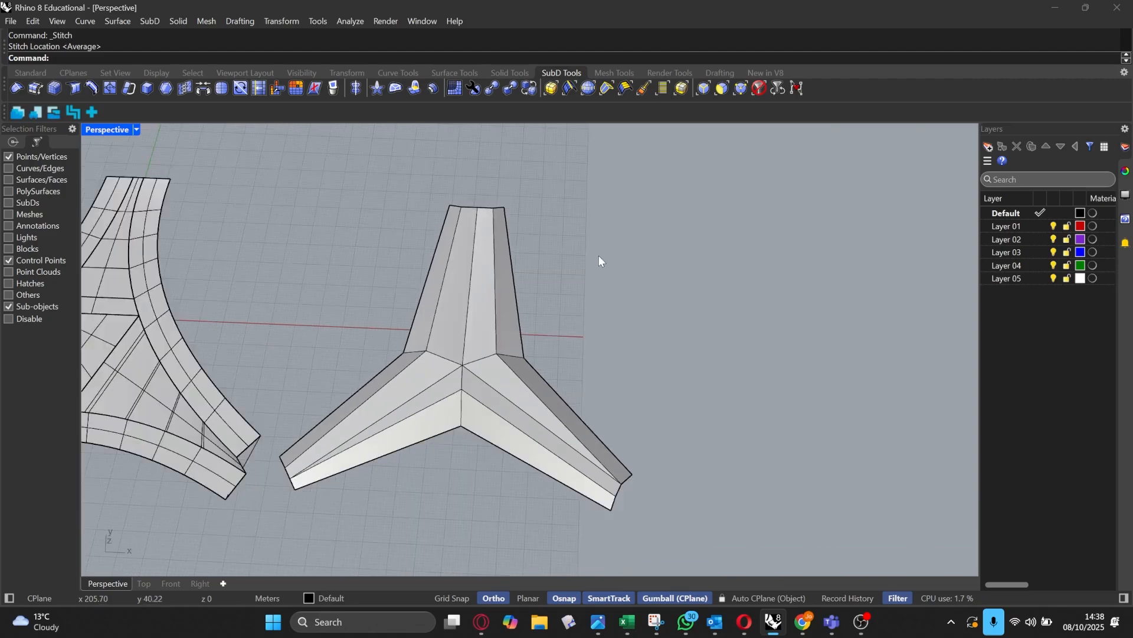
pyautogui.moveTo(599, 257); pyautogui.dragTo(558, 386, button='right')
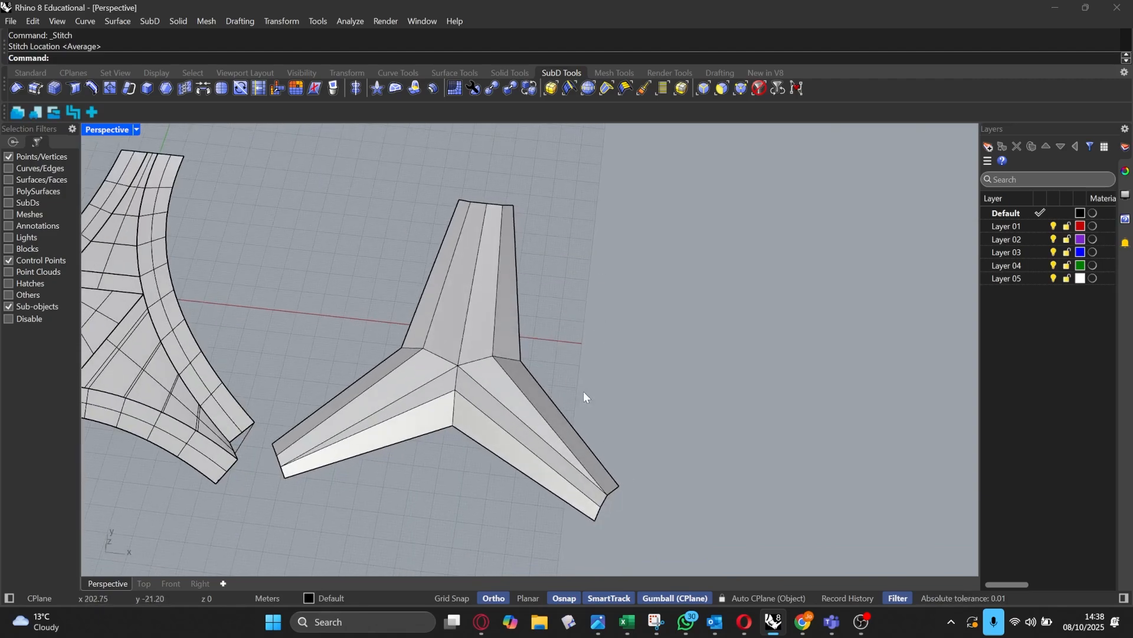
pyautogui.scroll(3, 592, 397)
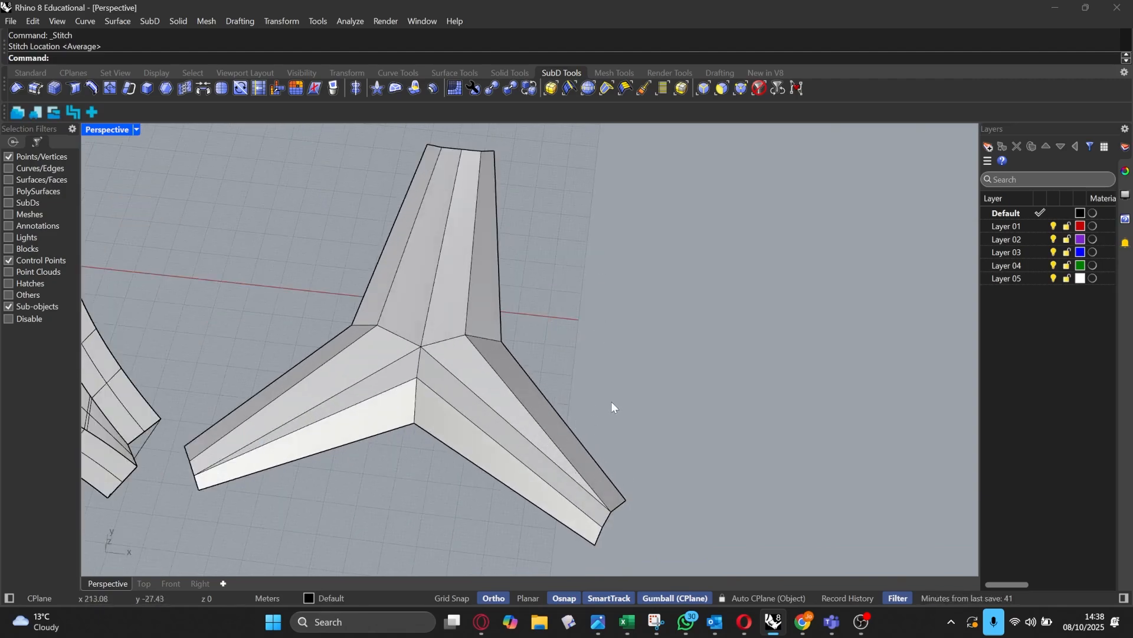
pyautogui.moveTo(611, 402); pyautogui.dragTo(626, 395, button='right')
pyautogui.press('Tab')
pyautogui.moveTo(587, 265); pyautogui.dragTo(544, 266, button='right')
pyautogui.scroll(3, 377, 278)
pyautogui.moveTo(412, 302); pyautogui.dragTo(397, 347, button='right')
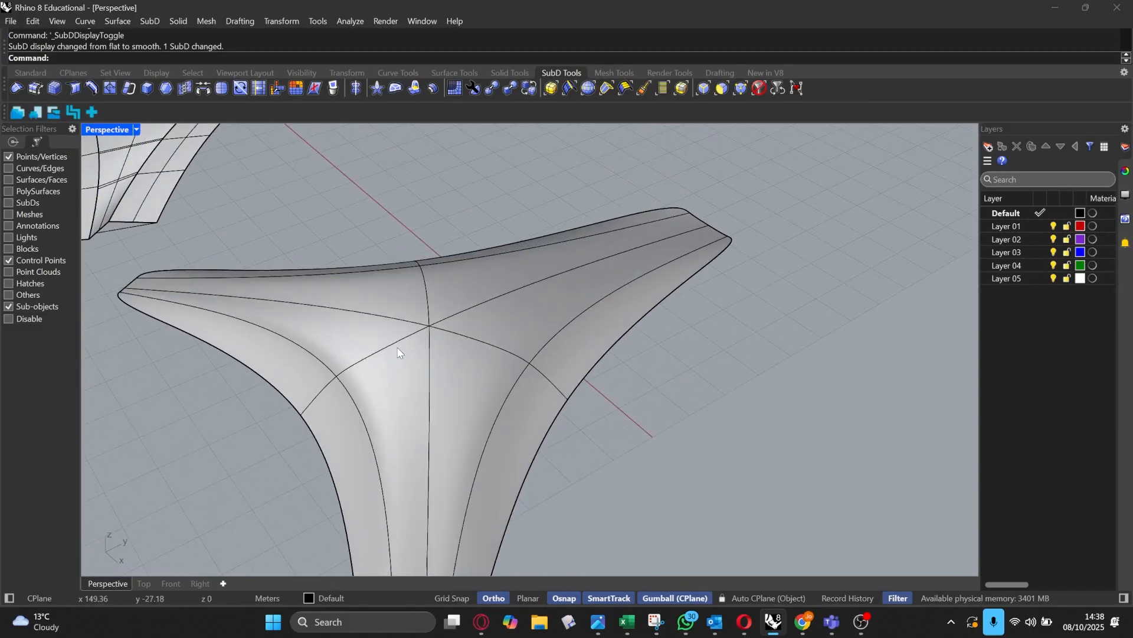
# Step: Limit selection to vertices, raise the SubD's central vertex vertically, and compare the flat and smooth displays
pyautogui.click(742, 88)
pyautogui.click(431, 328)
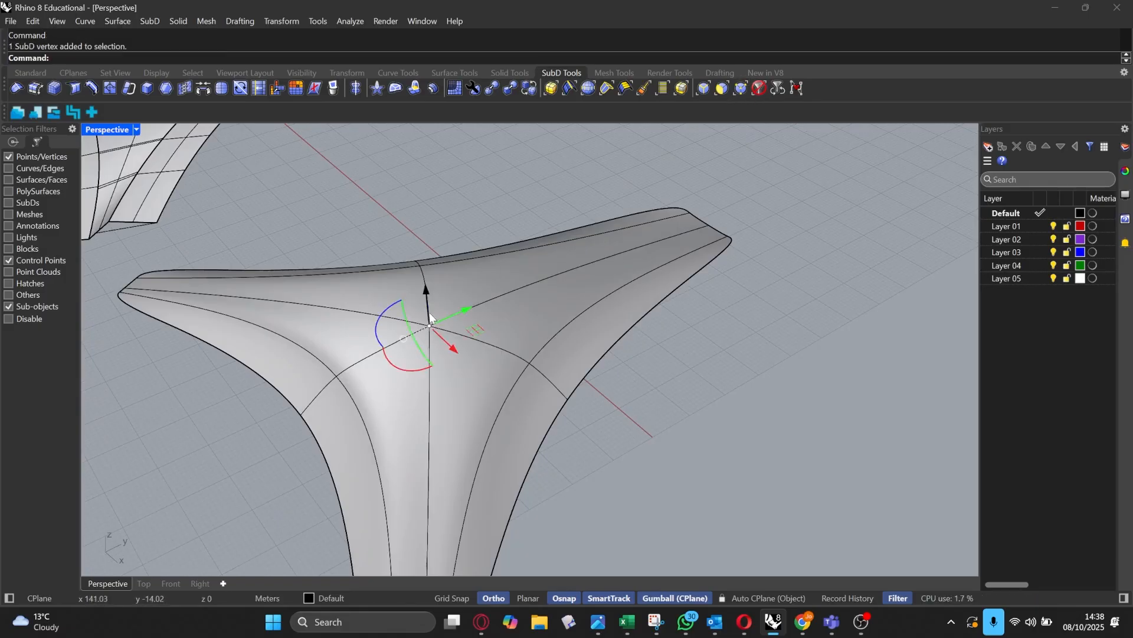
pyautogui.moveTo(432, 328); pyautogui.dragTo(438, 297)
pyautogui.moveTo(438, 297); pyautogui.dragTo(513, 269, button='right')
pyautogui.scroll(-3, 509, 256)
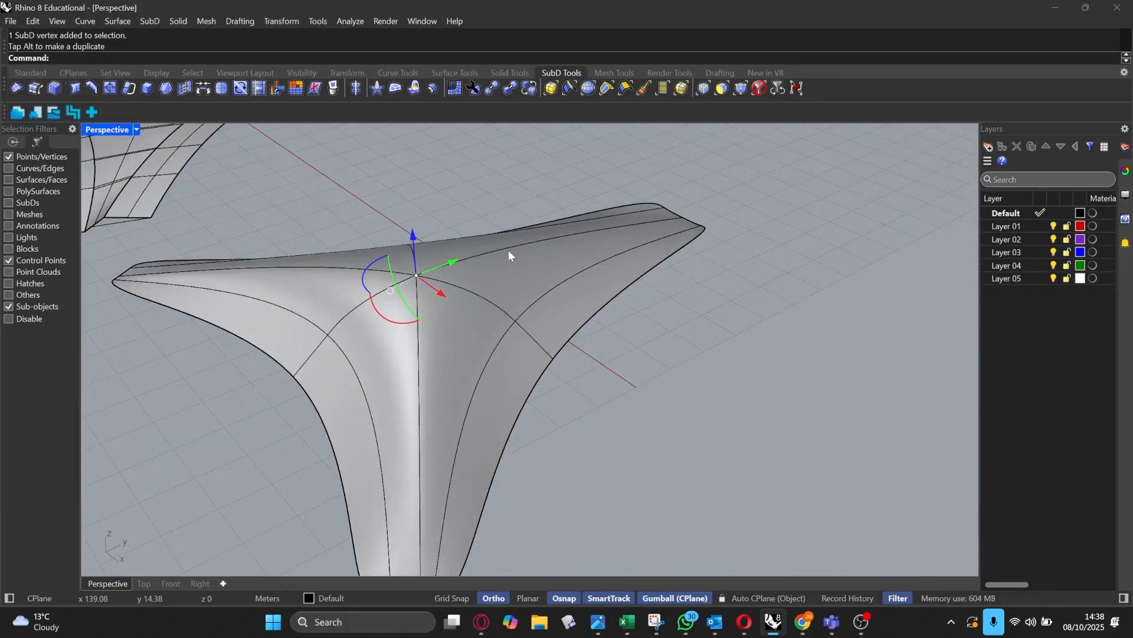
pyautogui.press('Tab')
pyautogui.press('Tab')
pyautogui.press('Escape')
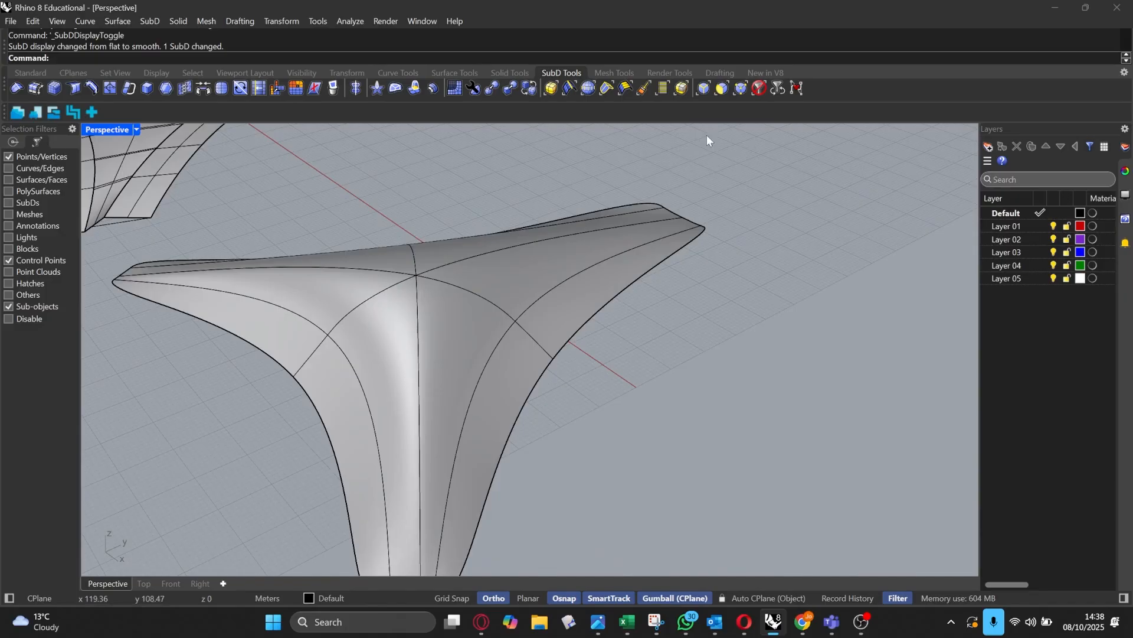
# Step: Reset the selection filter to all object types, then select and deselect the whole SubD
pyautogui.click(740, 88)
pyautogui.click(755, 89)
pyautogui.moveTo(519, 159); pyautogui.dragTo(464, 298, button='right')
pyautogui.scroll(-3, 464, 299)
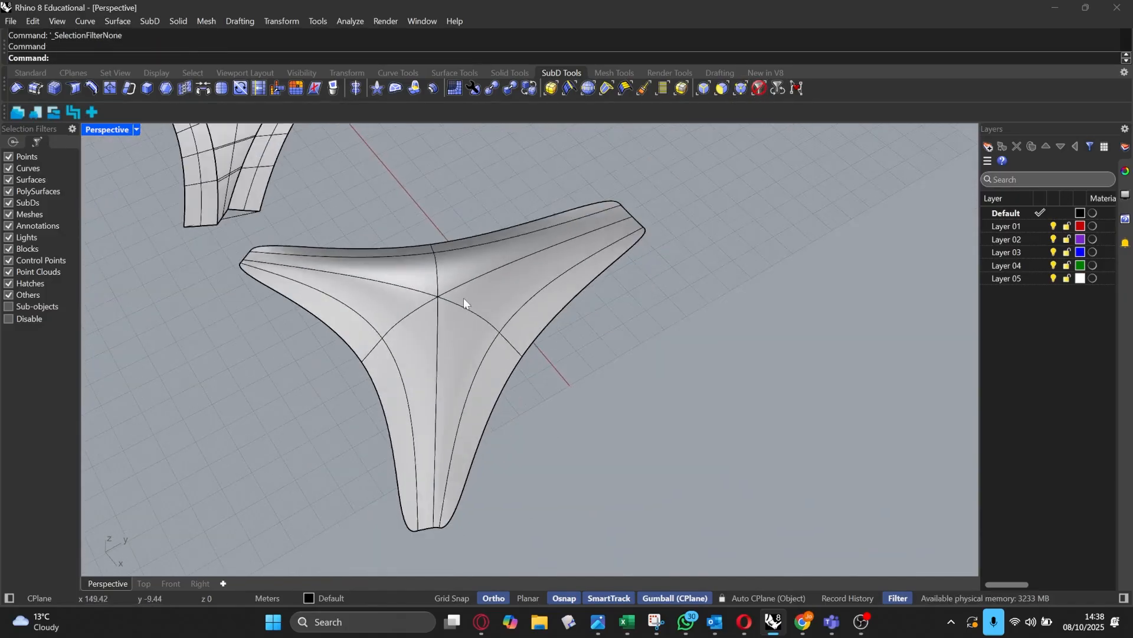
pyautogui.click(464, 298)
pyautogui.click(597, 335)
pyautogui.moveTo(597, 335); pyautogui.dragTo(611, 363, button='right')
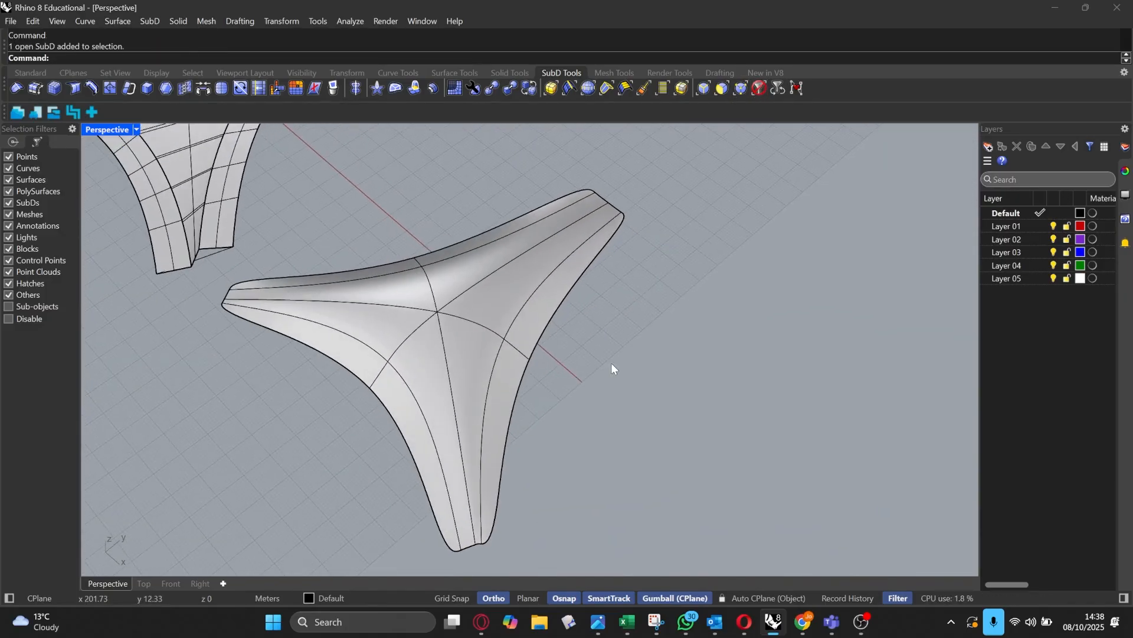
# Step: Select the edge loop running between the lower-left and lower-right arms and try inserting a parallel edge beside it
pyautogui.moveTo(507, 394); pyautogui.dragTo(555, 304, button='right')
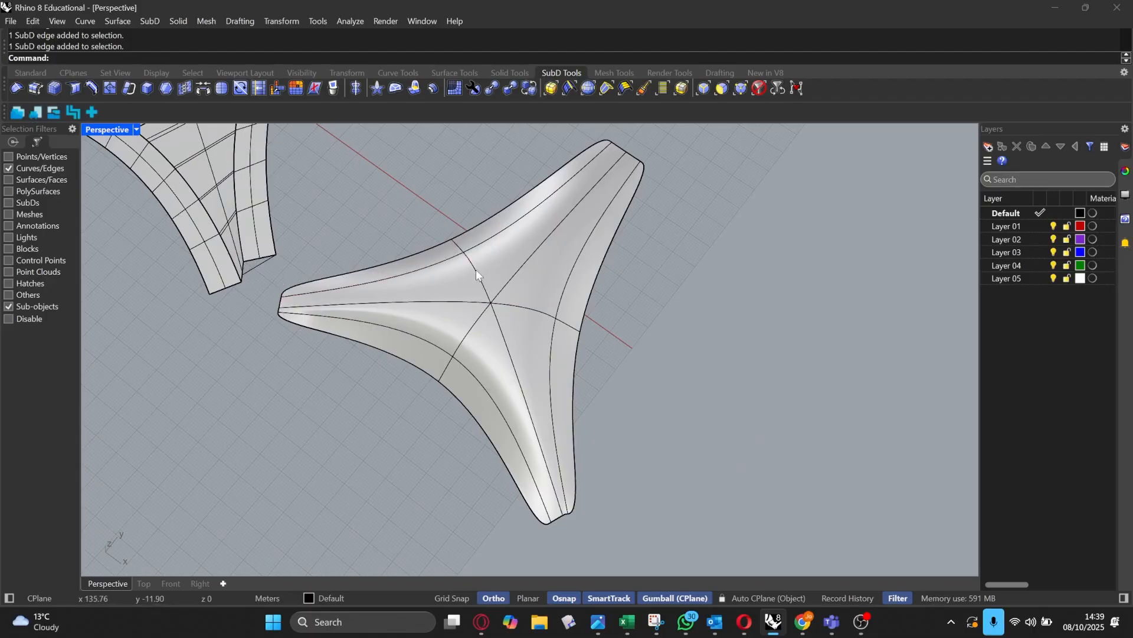
pyautogui.scroll(2, 572, 145)
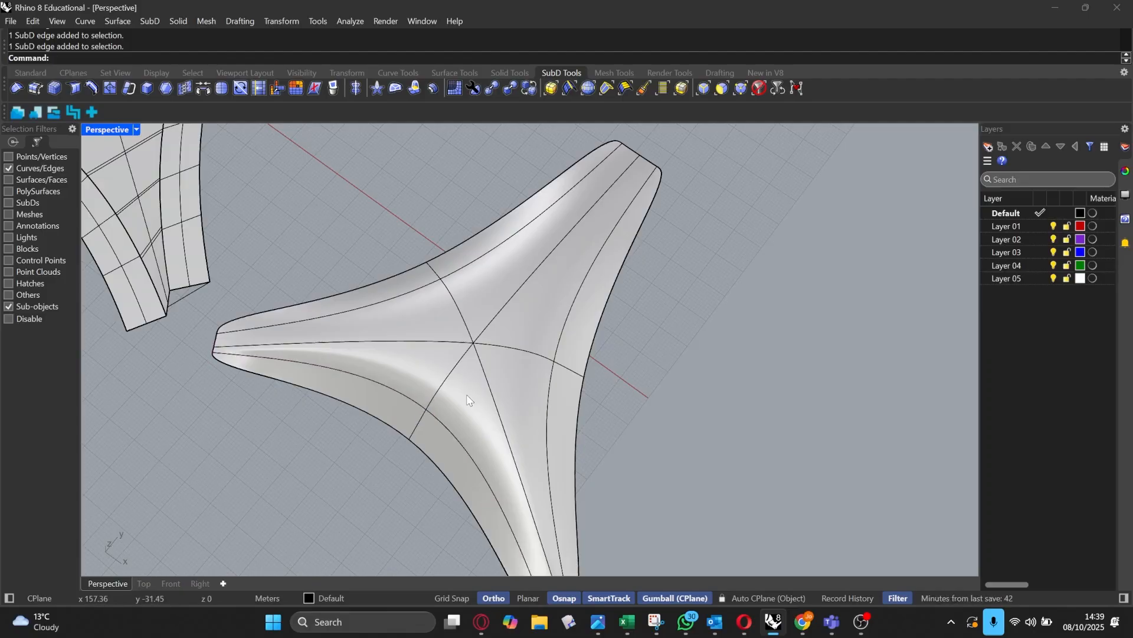
pyautogui.scroll(-6, 449, 277)
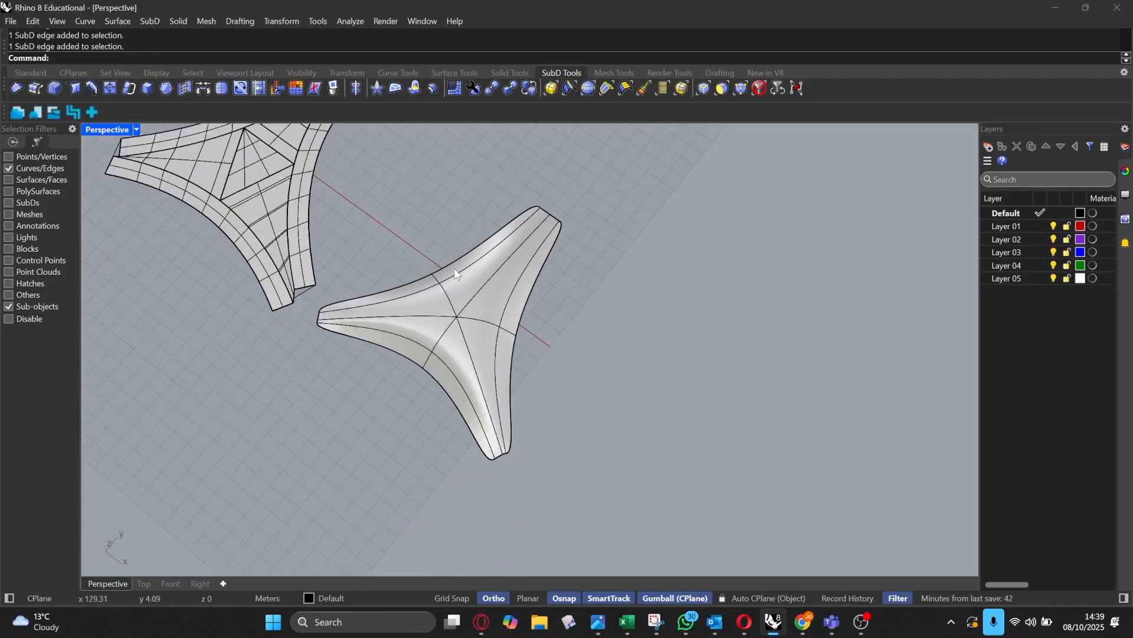
pyautogui.scroll(4, 372, 336)
pyautogui.moveTo(472, 357); pyautogui.dragTo(445, 343, button='right')
pyautogui.scroll(4, 449, 344)
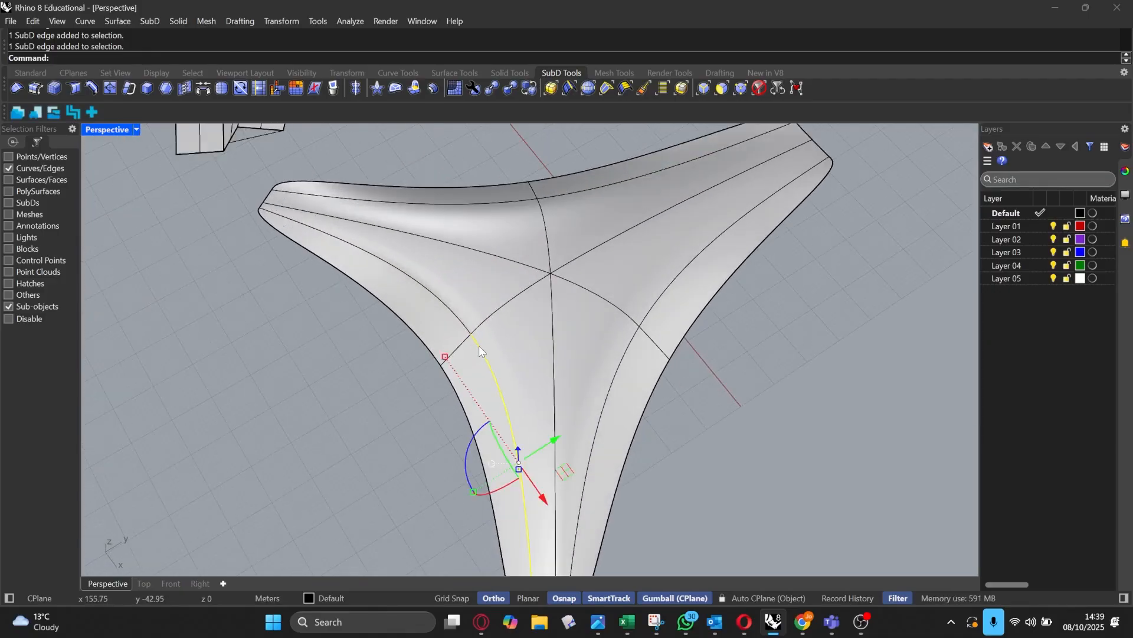
pyautogui.doubleClick(479, 346)
pyautogui.scroll(-2, 472, 342)
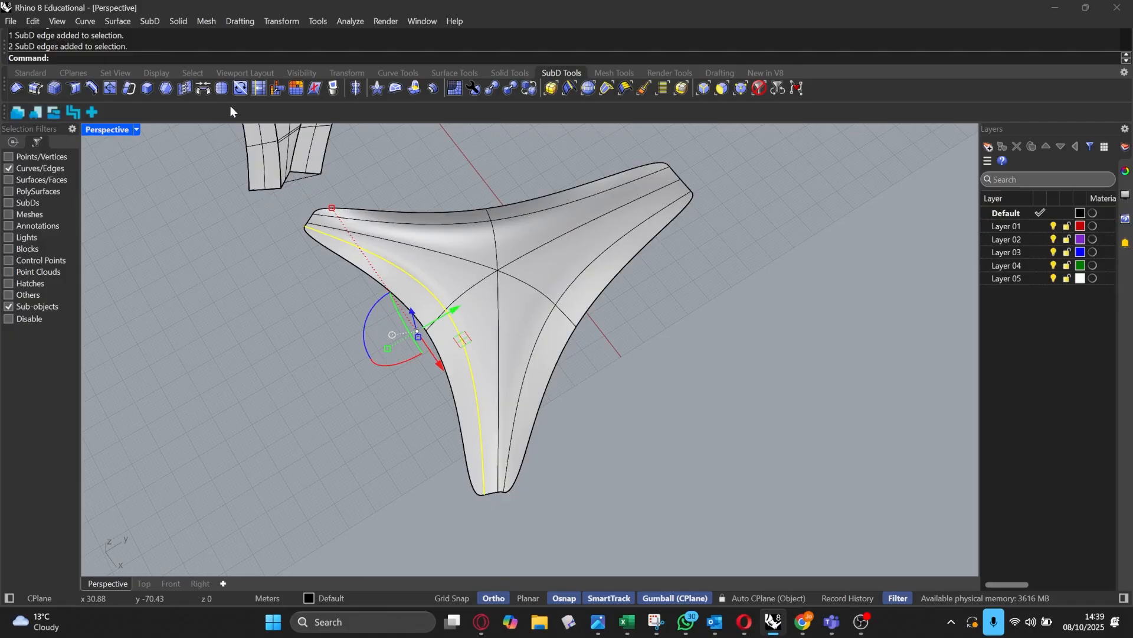
pyautogui.click(147, 89)
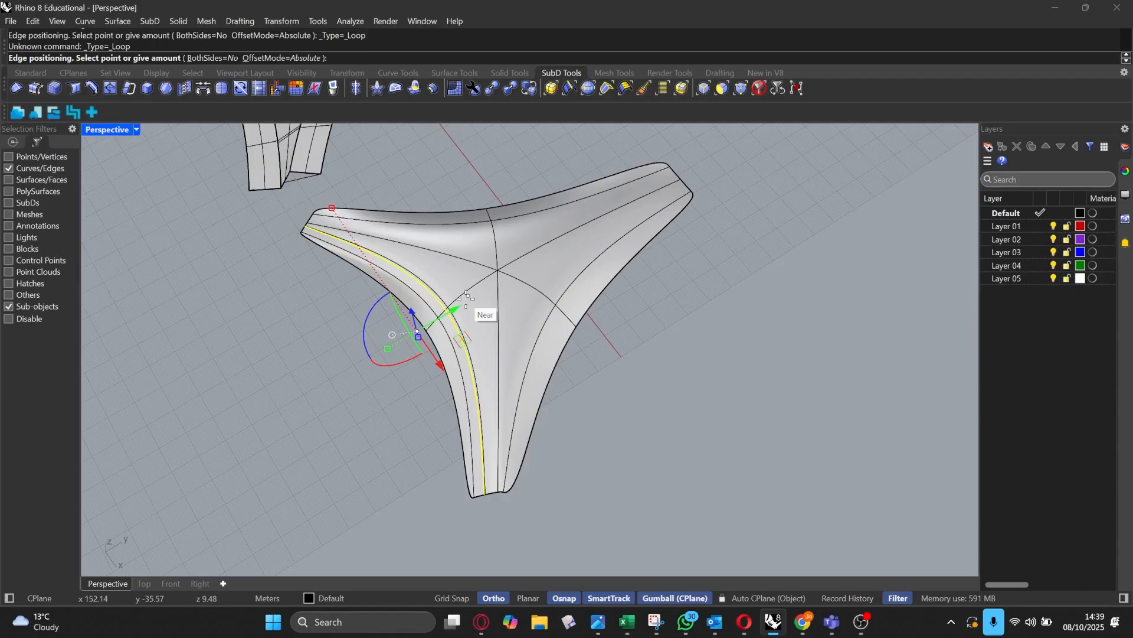
pyautogui.press('Escape')
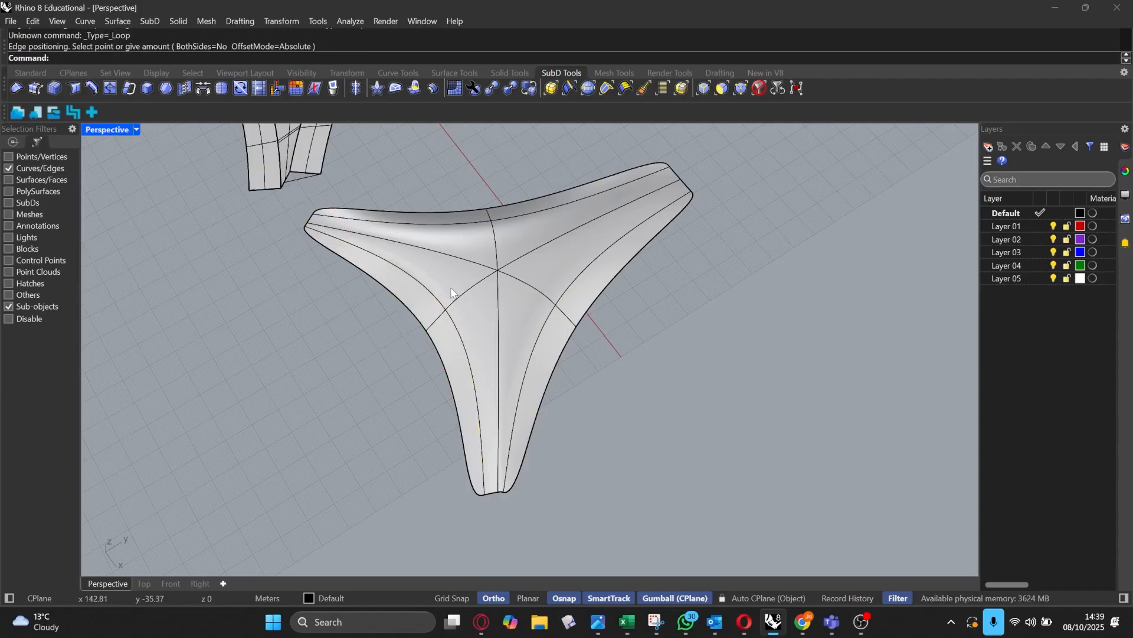
# Step: Try inserting a parallel edge beside the loop running between the upper and lower-left arms
pyautogui.scroll(2, 494, 199)
pyautogui.moveTo(494, 198); pyautogui.dragTo(619, 210, button='right')
pyautogui.rightClick(390, 351)
pyautogui.click(391, 350)
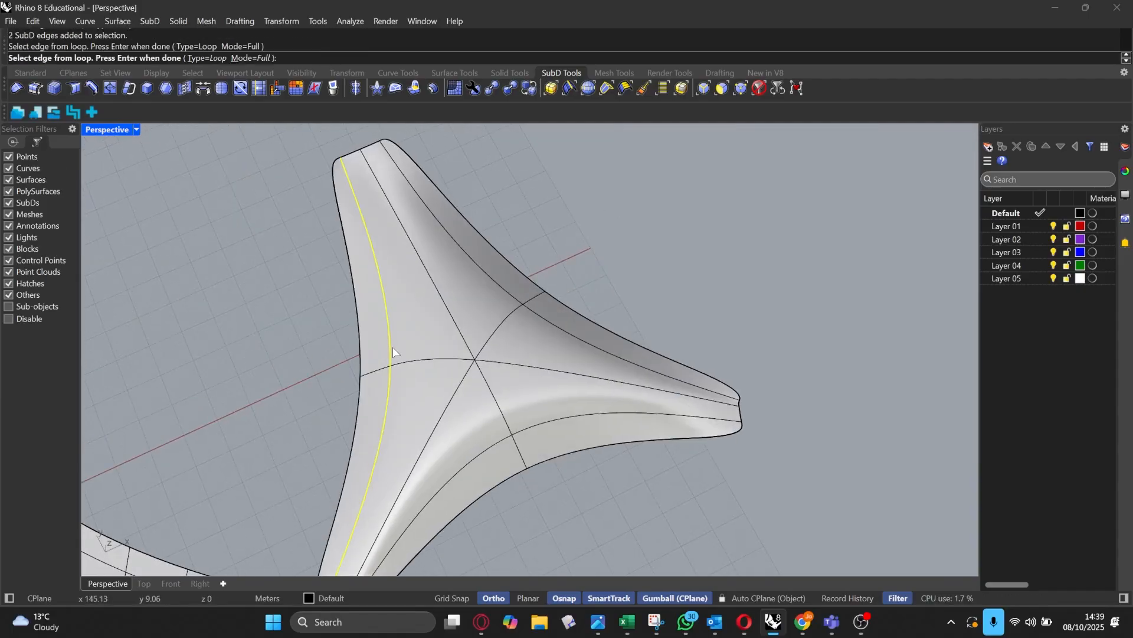
pyautogui.rightClick(392, 345)
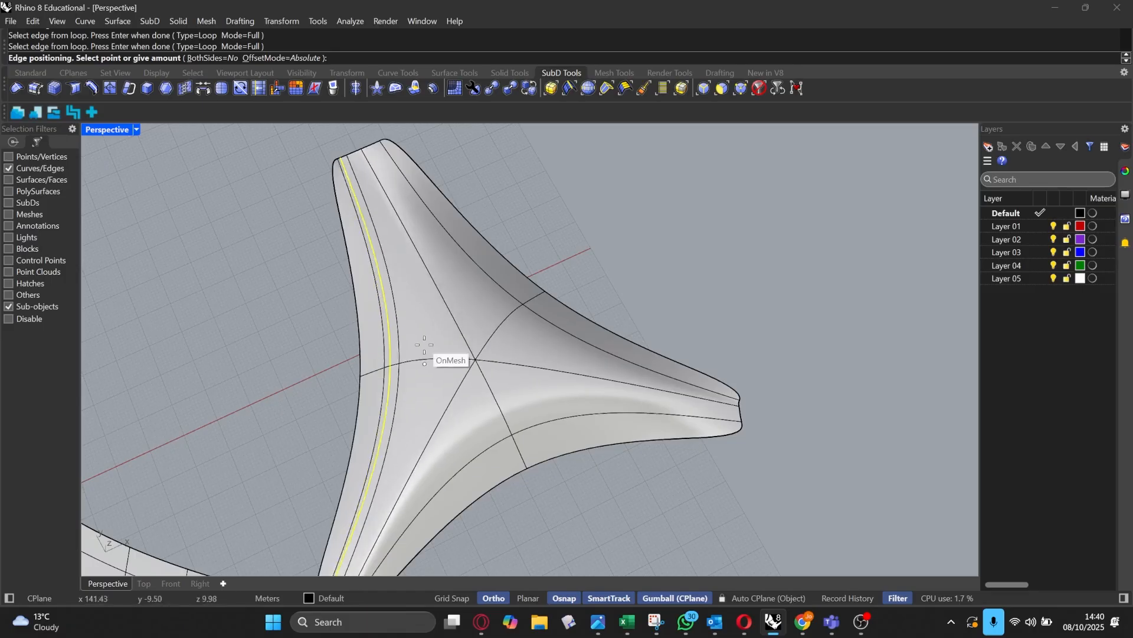
pyautogui.press('Escape')
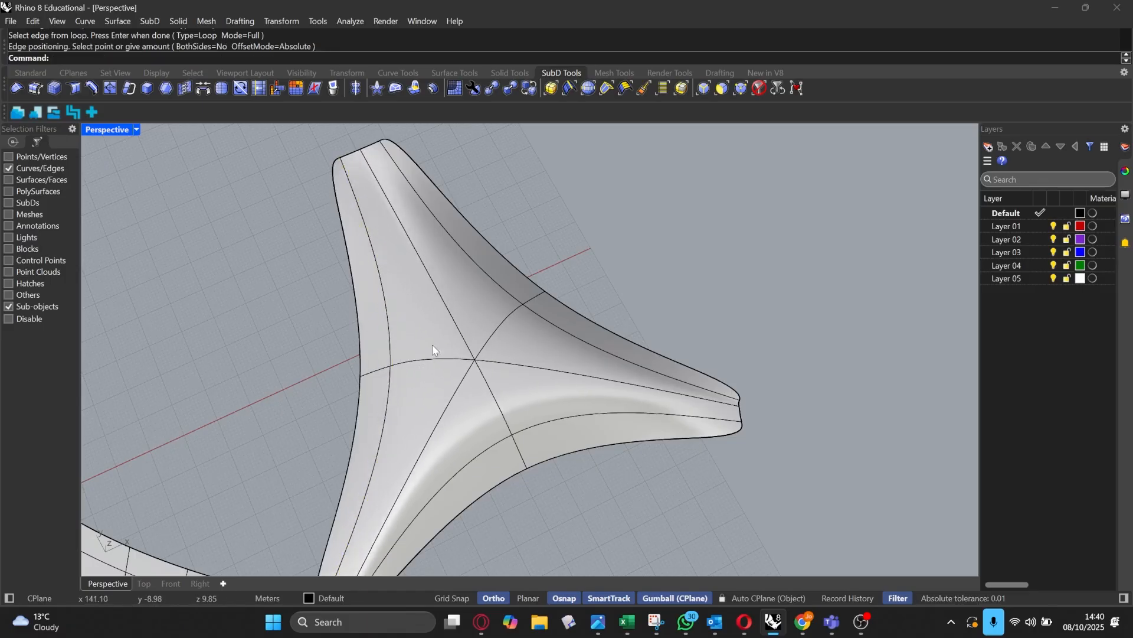
# Step: Try inserting a parallel edge beside the loop running between the upper and lower-right arms
pyautogui.moveTo(432, 345); pyautogui.dragTo(480, 298, button='right')
pyautogui.rightClick(480, 299)
pyautogui.click(531, 273)
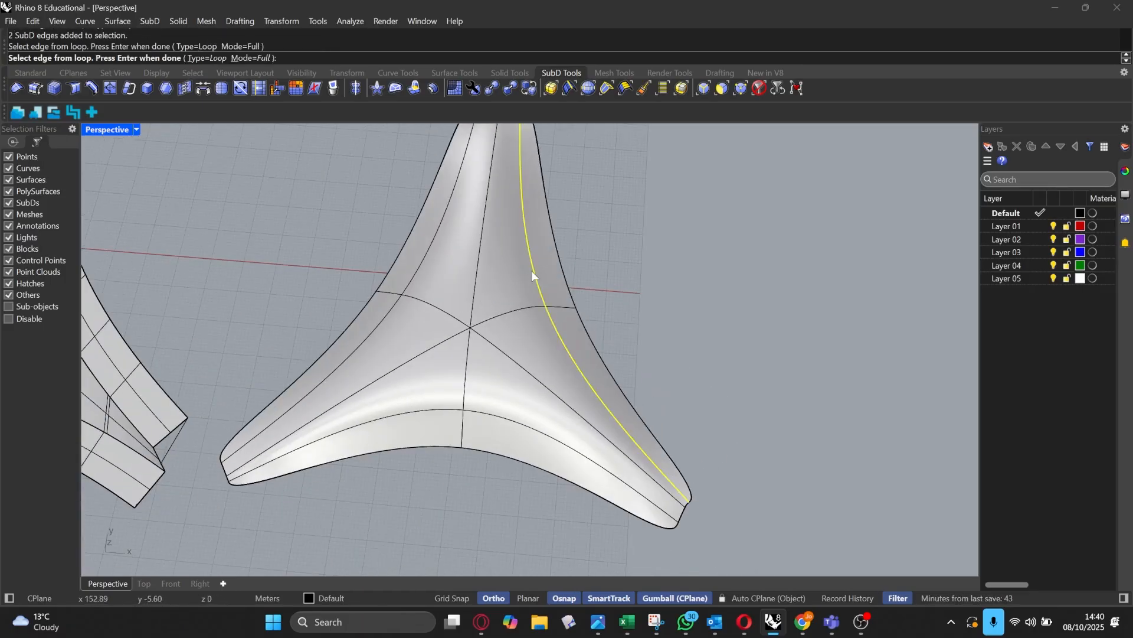
pyautogui.rightClick(531, 274)
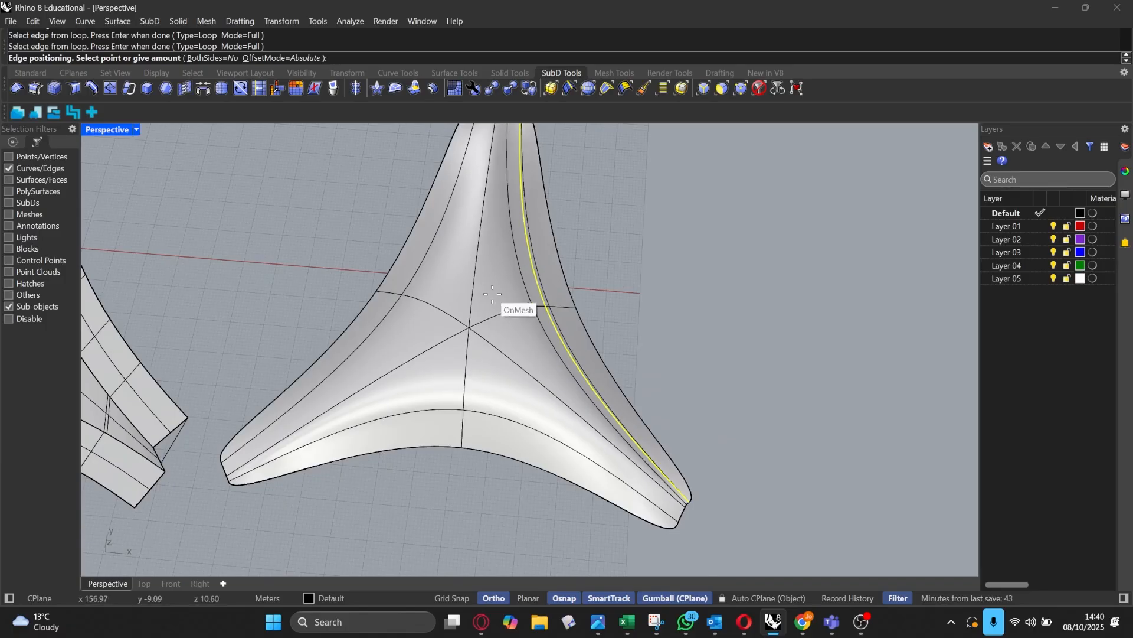
pyautogui.click(494, 294)
# Step: Try inserting a parallel edge beside the line crossing the central vertex and following the ridge of the lower-left arm
pyautogui.moveTo(494, 294); pyautogui.dragTo(503, 304, button='right')
pyautogui.rightClick(501, 303)
pyautogui.click(516, 300)
pyautogui.scroll(3, 504, 305)
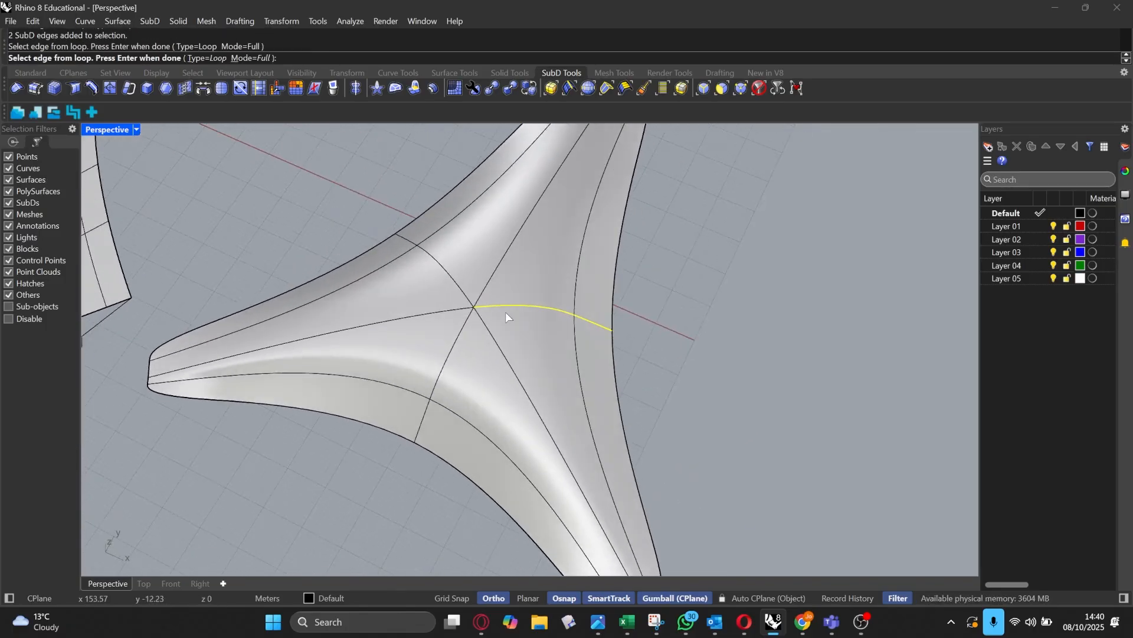
pyautogui.scroll(-3, 464, 319)
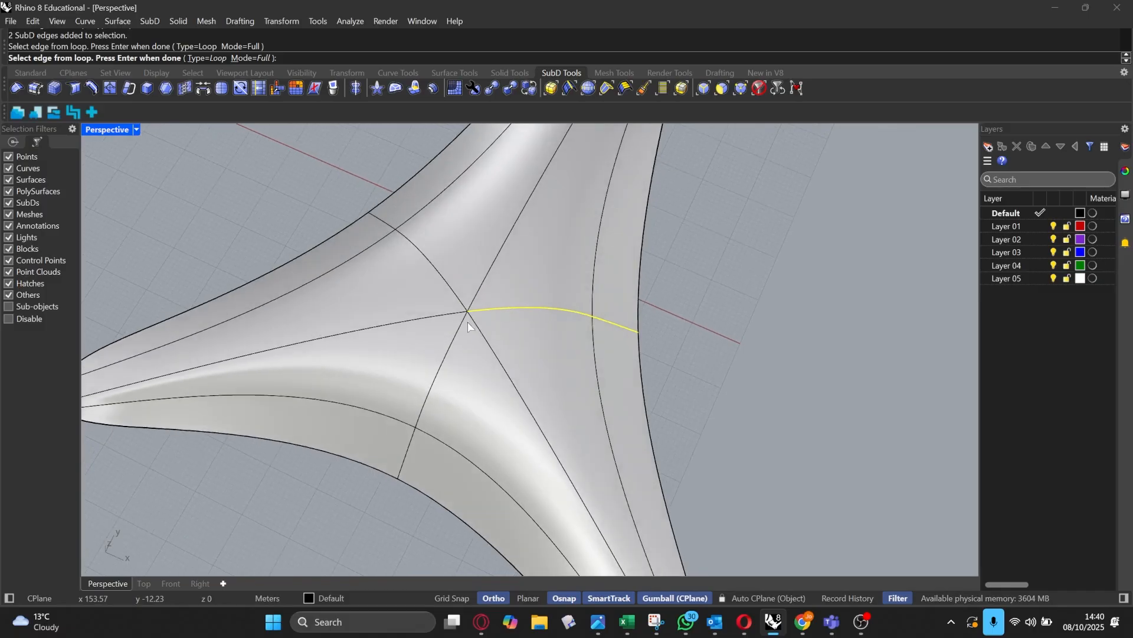
pyautogui.scroll(4, 470, 314)
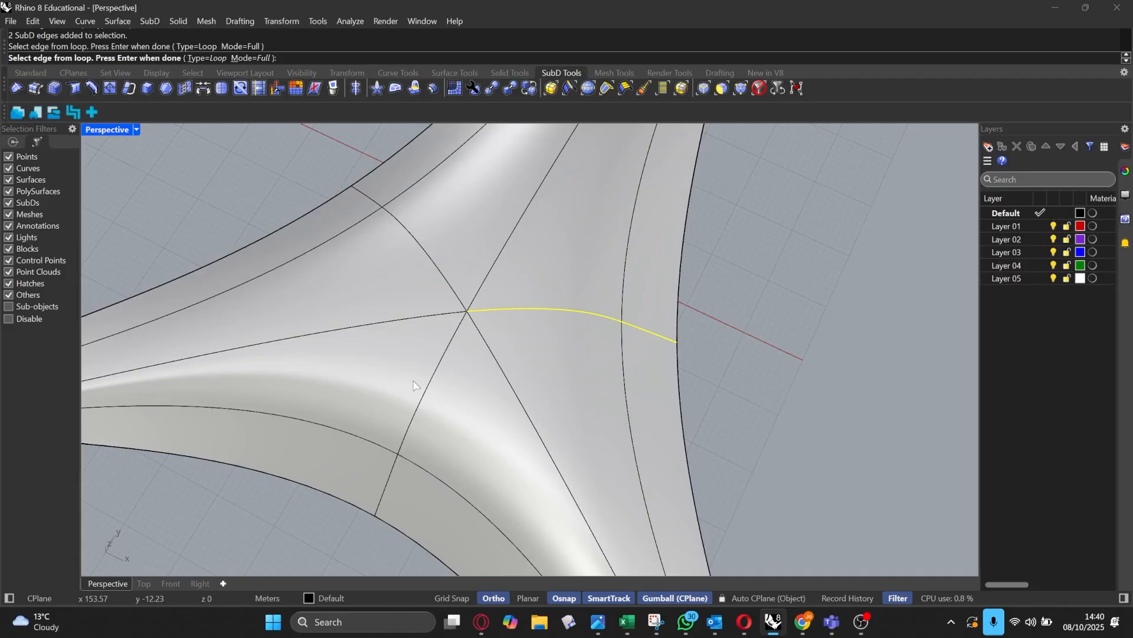
pyautogui.scroll(-2, 468, 316)
pyautogui.click(426, 325)
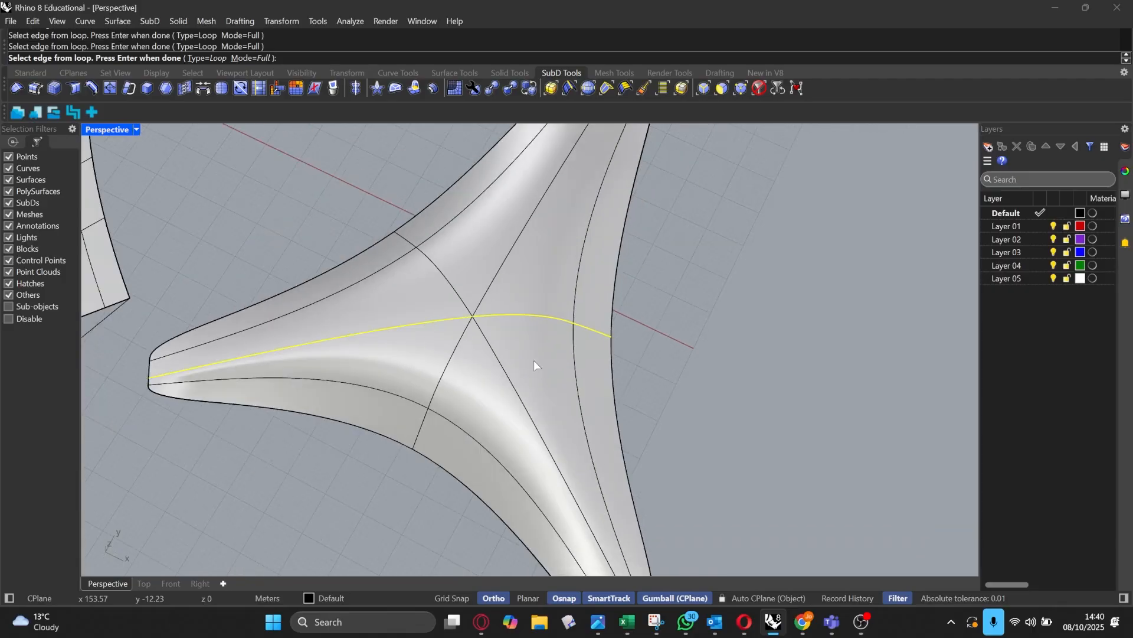
pyautogui.press('Return')
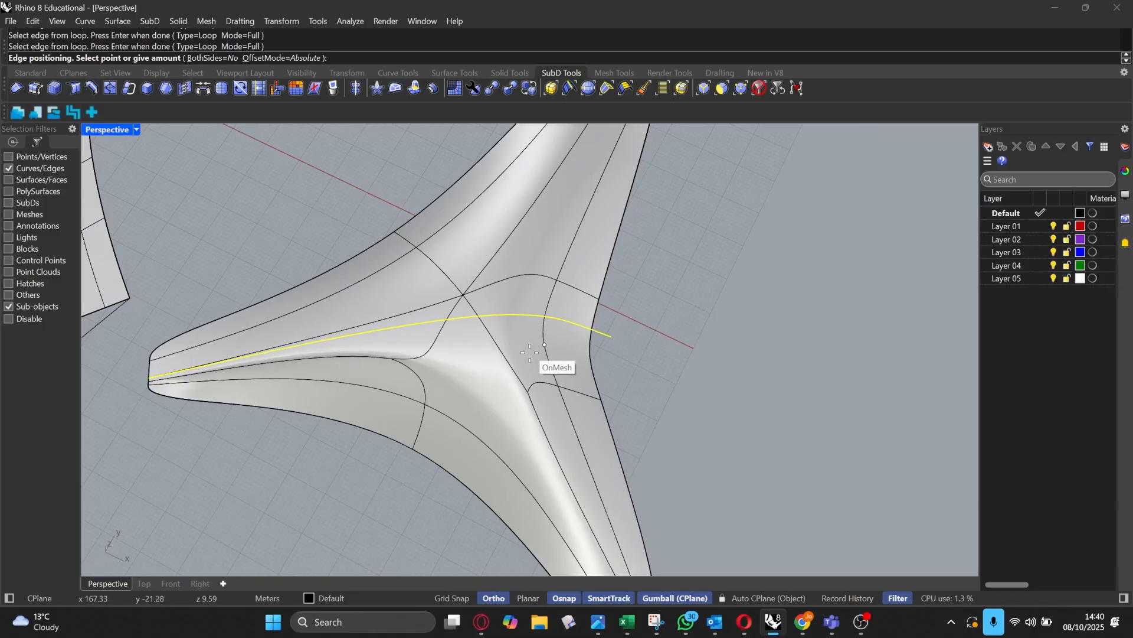
pyautogui.press('Escape')
# Step: Limit selection to vertices and select the SubD's central vertex
pyautogui.moveTo(488, 331); pyautogui.dragTo(536, 292, button='right')
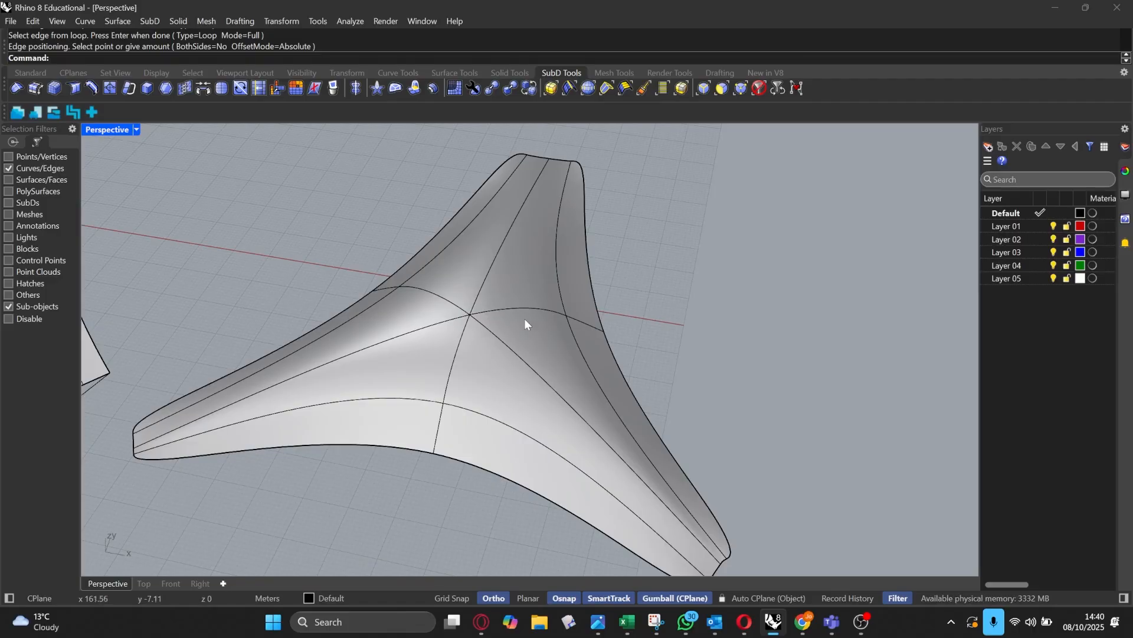
pyautogui.moveTo(524, 318); pyautogui.dragTo(527, 328, button='right')
pyautogui.click(740, 89)
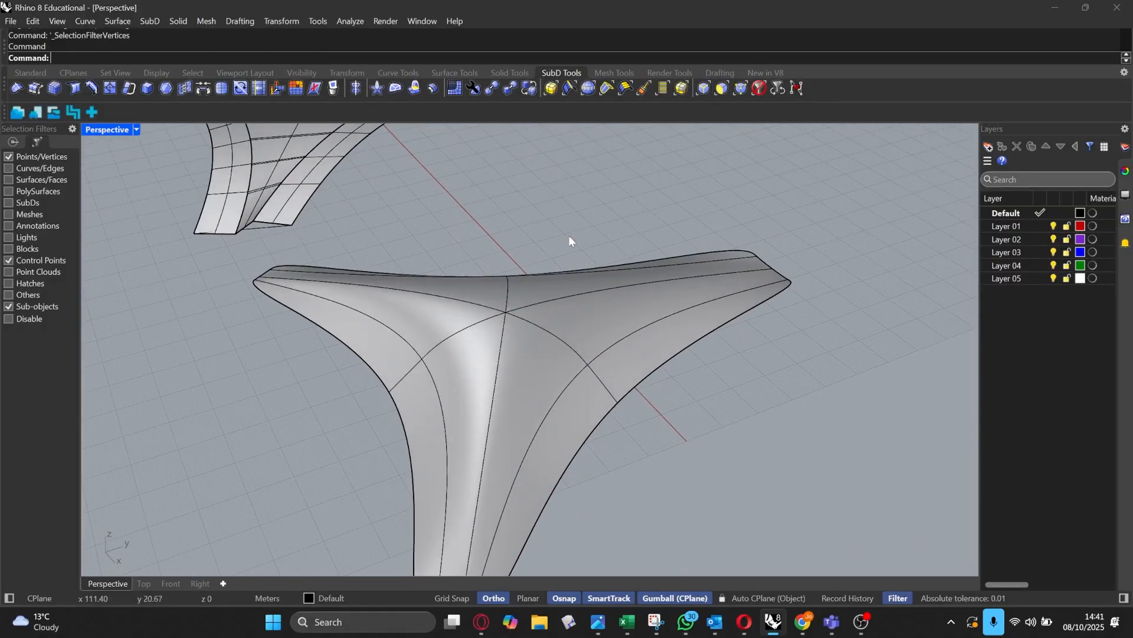
pyautogui.scroll(2, 507, 314)
pyautogui.click(505, 314)
pyautogui.scroll(-5, 525, 320)
pyautogui.moveTo(546, 345); pyautogui.dragTo(556, 365, button='right')
pyautogui.scroll(4, 522, 341)
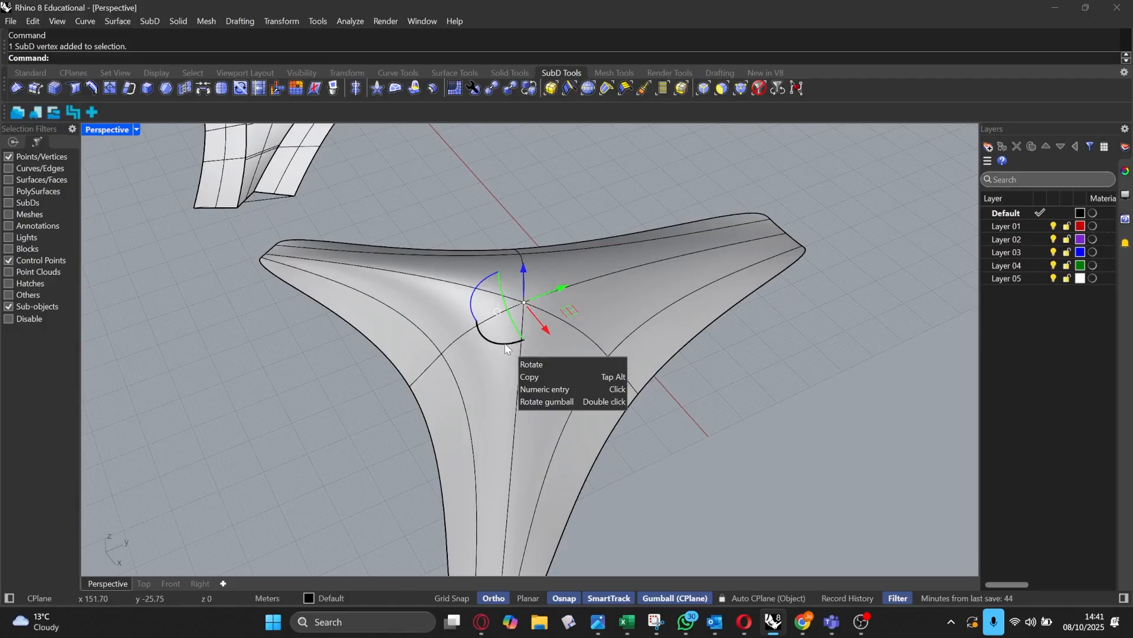
# Step: Switch the SubD to flat display, clear the vertex selection, and examine the faceted shape of the three arms
pyautogui.press('Tab')
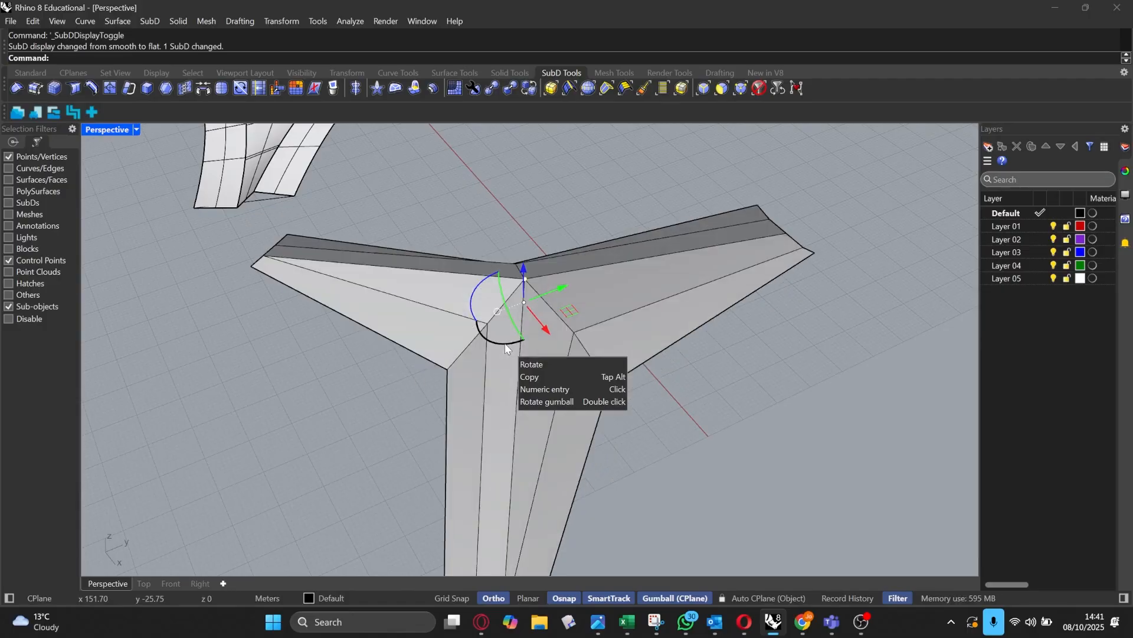
pyautogui.scroll(-4, 580, 249)
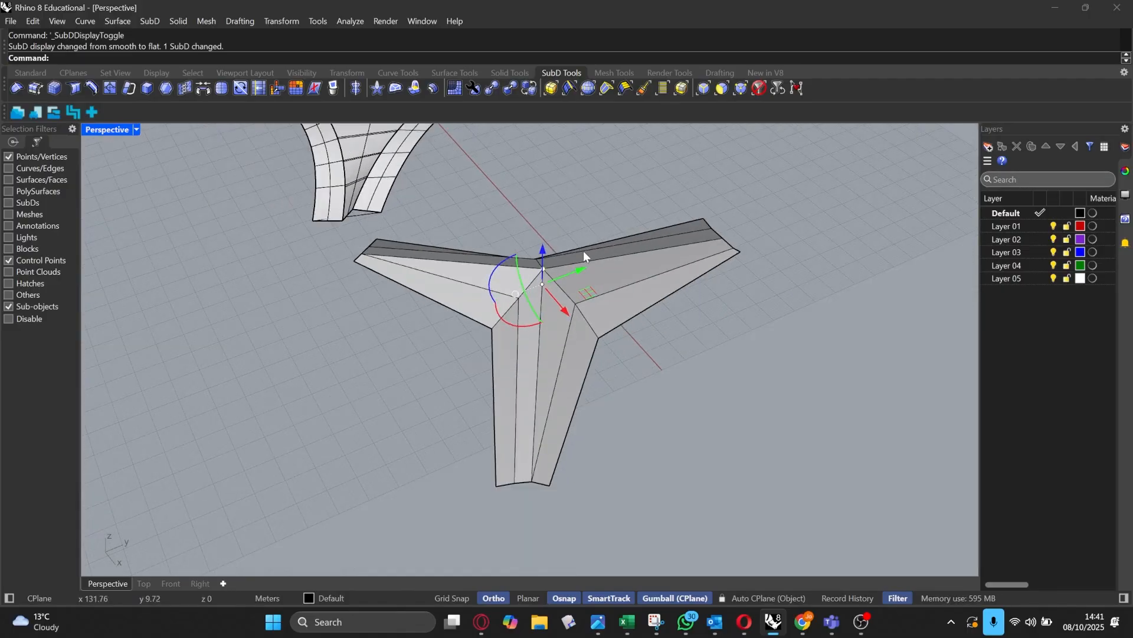
pyautogui.click(593, 190)
pyautogui.moveTo(565, 247); pyautogui.dragTo(557, 313, button='right')
pyautogui.scroll(2, 565, 295)
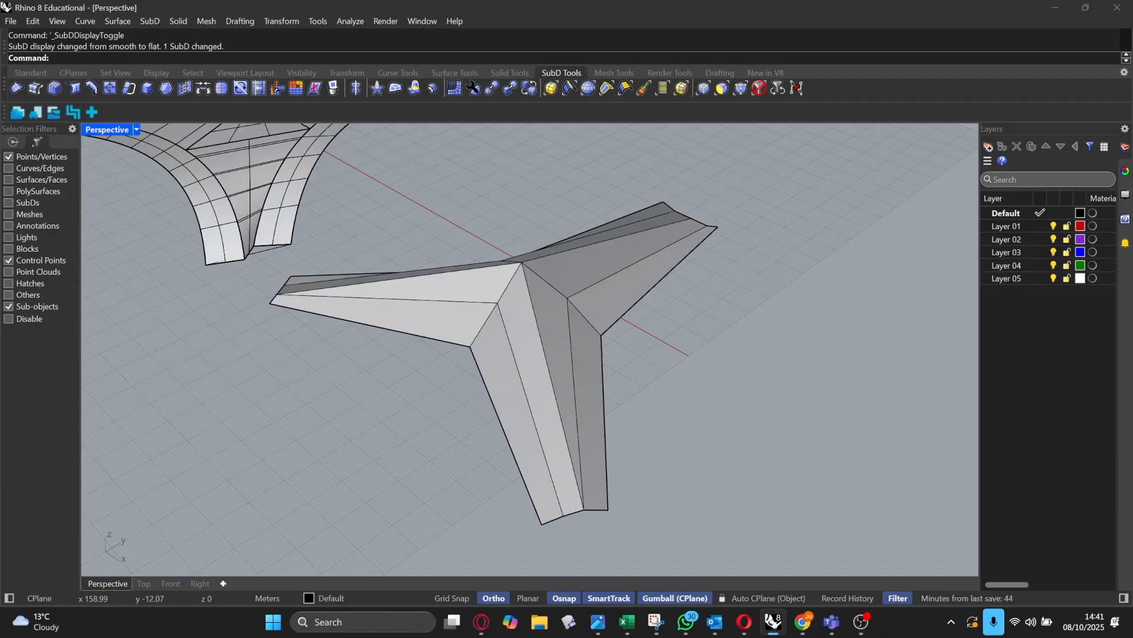
pyautogui.moveTo(761, 400); pyautogui.dragTo(683, 405, button='right')
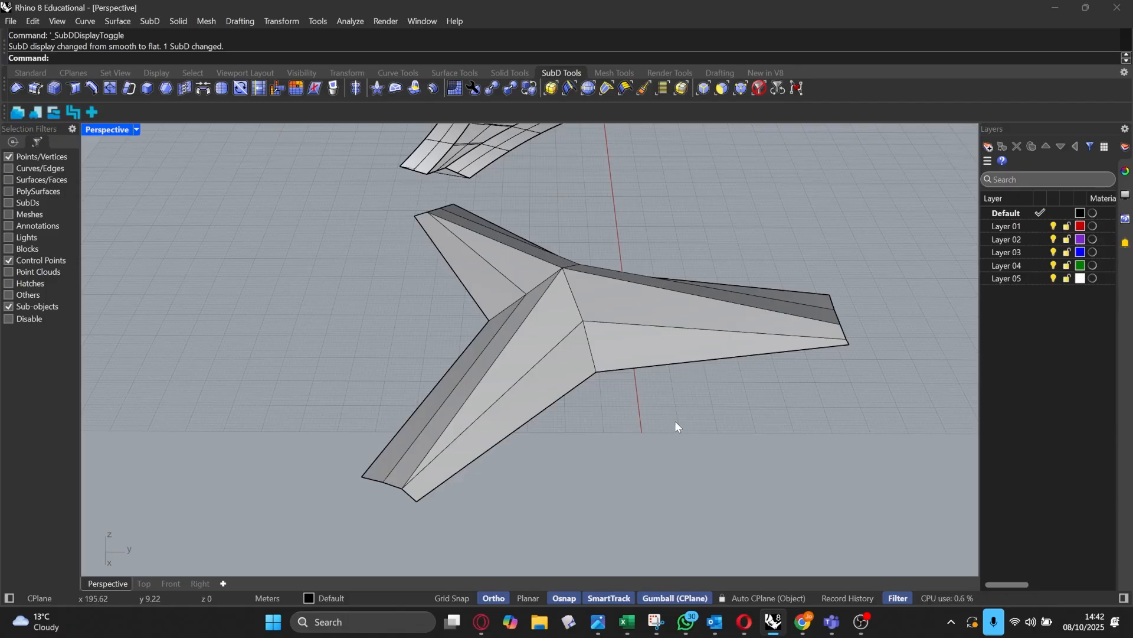
# Step: Limit selection to edges, try raising the end edges of one arm vertically, and undo the move
pyautogui.scroll(3, 359, 484)
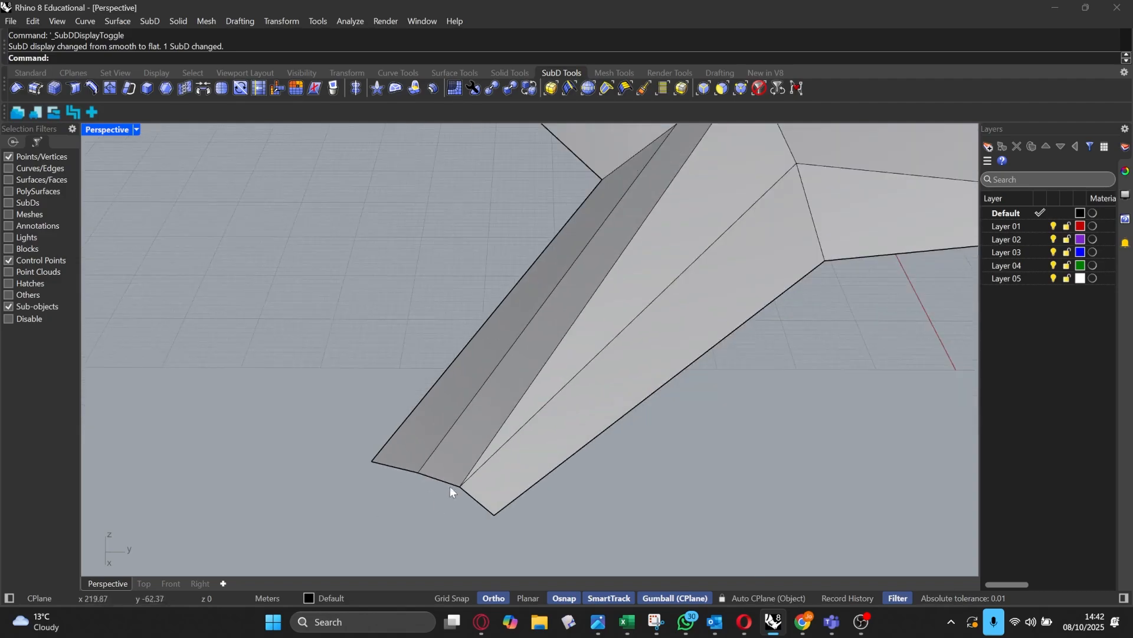
pyautogui.click(703, 88)
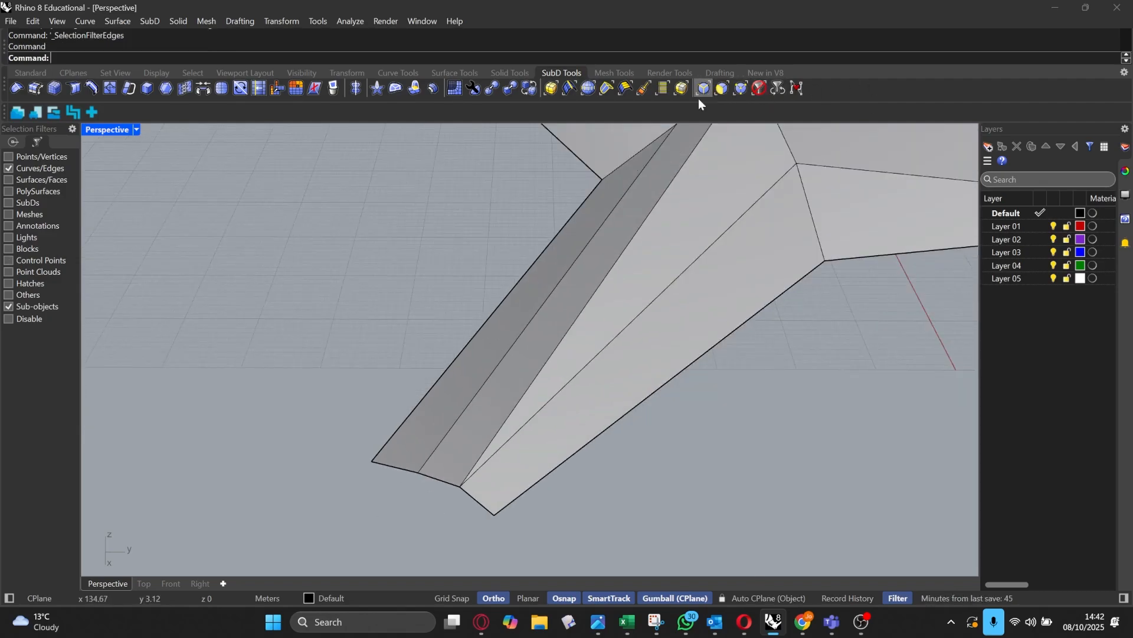
pyautogui.click(403, 467)
pyautogui.keyDown('shift'); pyautogui.click(437, 478); pyautogui.keyUp('shift')
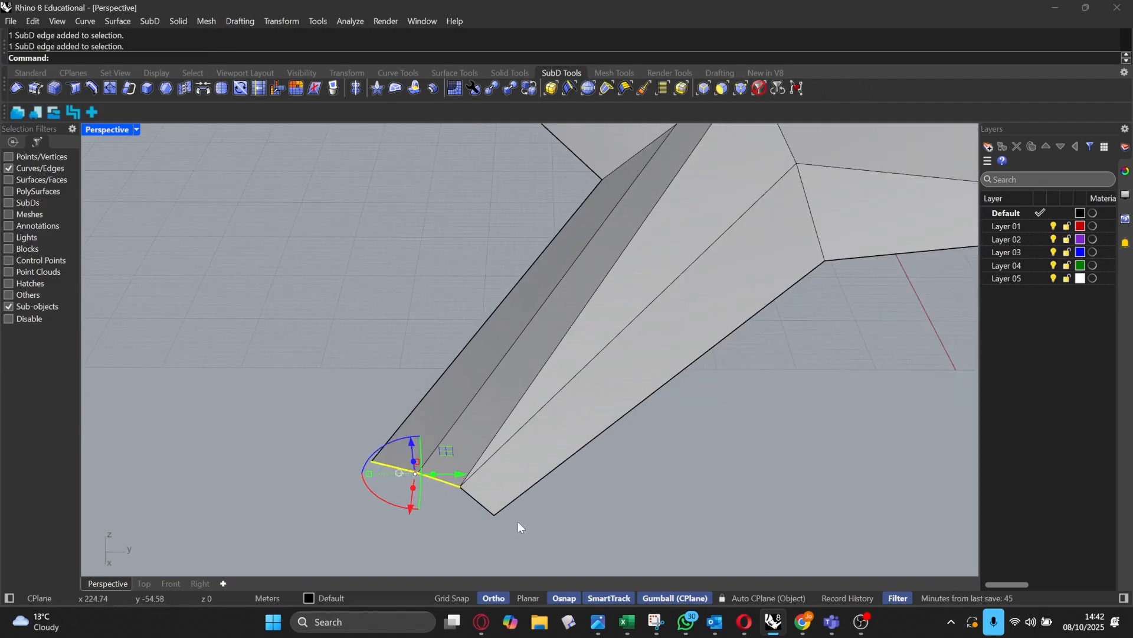
pyautogui.keyDown('shift'); pyautogui.click(478, 500); pyautogui.keyUp('shift')
pyautogui.scroll(-3, 481, 497)
pyautogui.moveTo(481, 498); pyautogui.dragTo(354, 354, button='right')
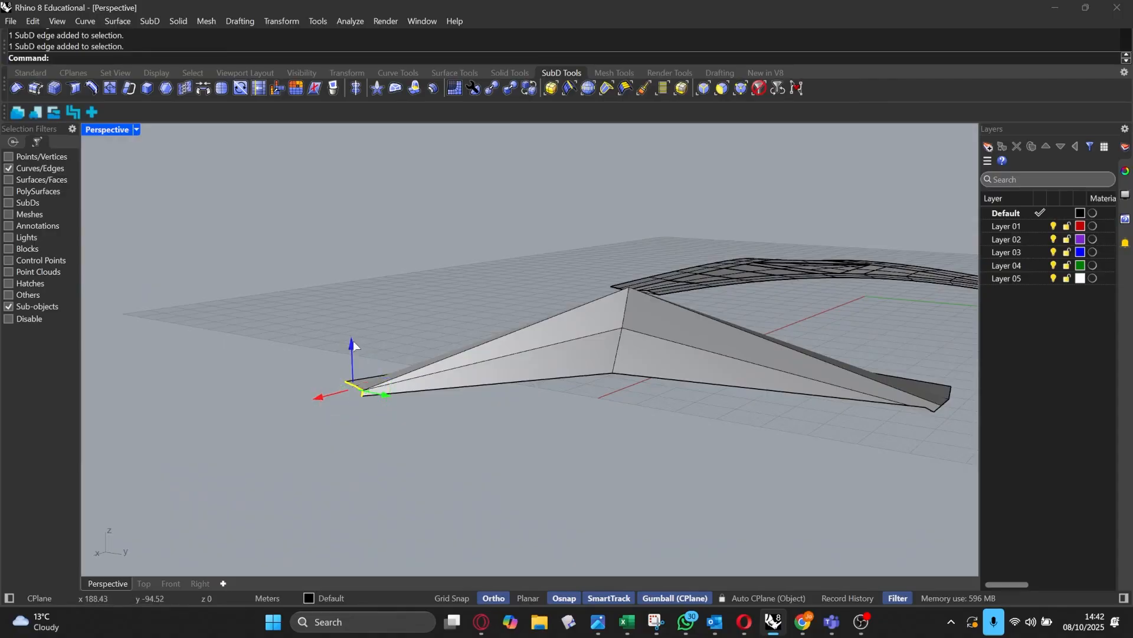
pyautogui.moveTo(350, 338); pyautogui.dragTo(367, 257)
pyautogui.moveTo(367, 257); pyautogui.dragTo(410, 383, button='right')
pyautogui.hotkey('ctrl', 'z')
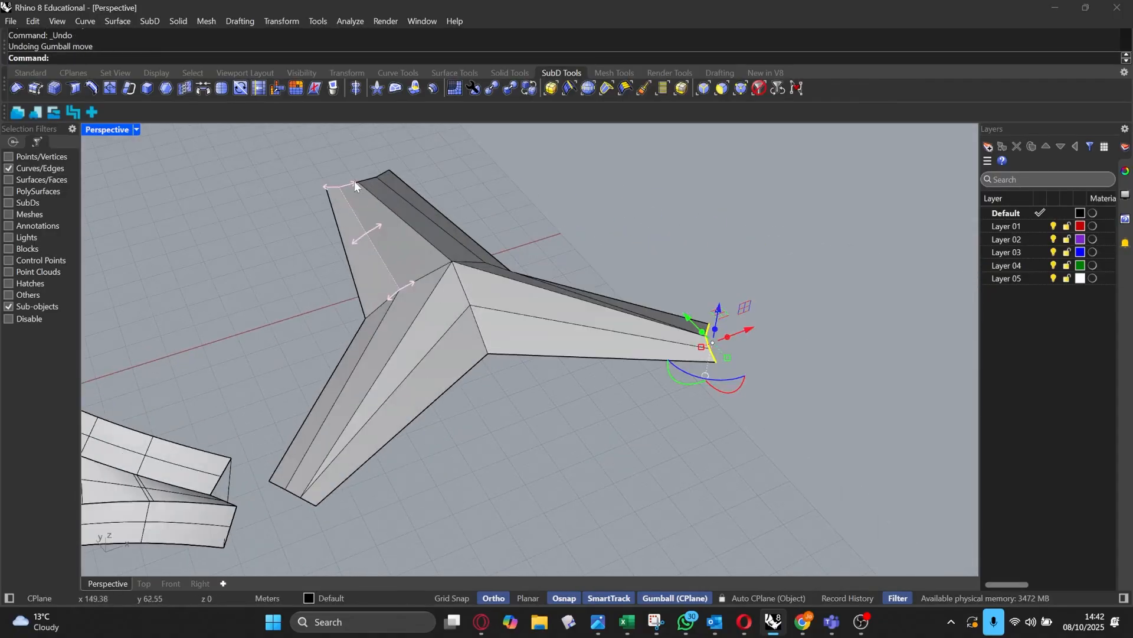
# Step: Select the end edges of another arm, raise them vertically, and switch the SubD to smooth display
pyautogui.scroll(2, 330, 181)
pyautogui.moveTo(402, 200); pyautogui.dragTo(484, 309, button='right')
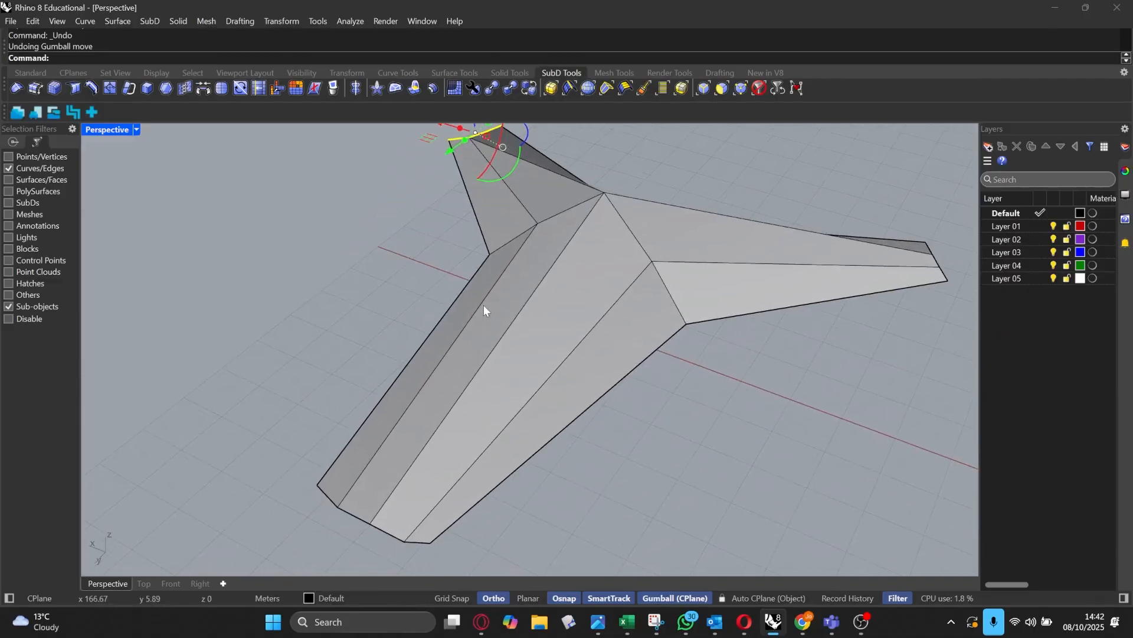
pyautogui.click(337, 493)
pyautogui.keyDown('shift'); pyautogui.click(354, 514); pyautogui.keyUp('shift')
pyautogui.scroll(3, 356, 516)
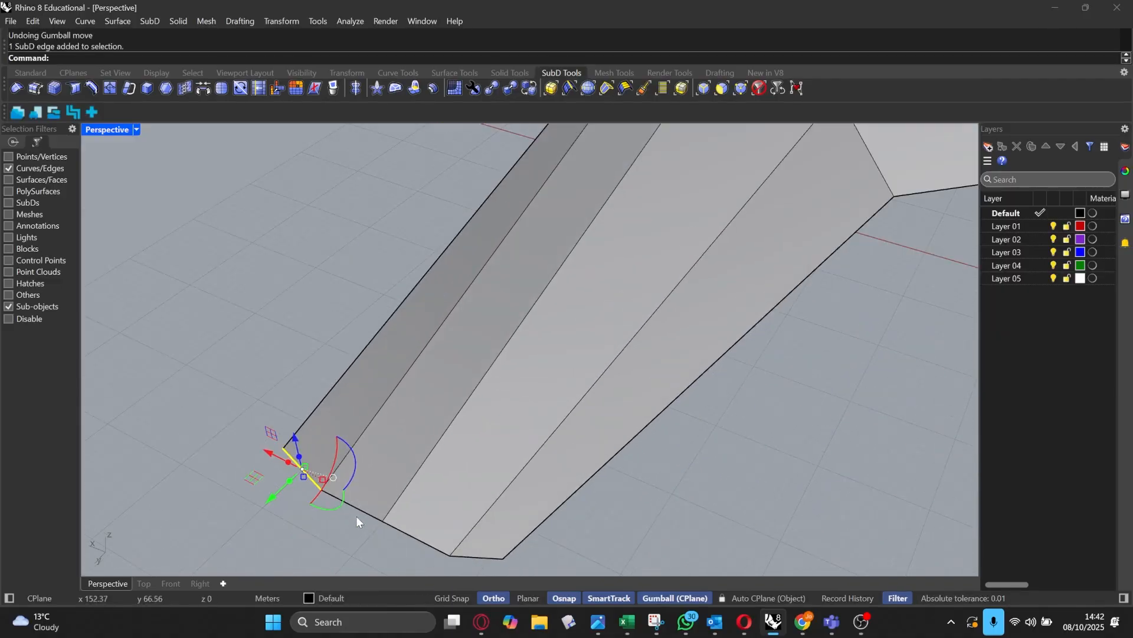
pyautogui.moveTo(483, 561); pyautogui.dragTo(313, 322, button='right')
pyautogui.moveTo(313, 323); pyautogui.dragTo(313, 230)
pyautogui.moveTo(314, 230); pyautogui.dragTo(540, 270, button='right')
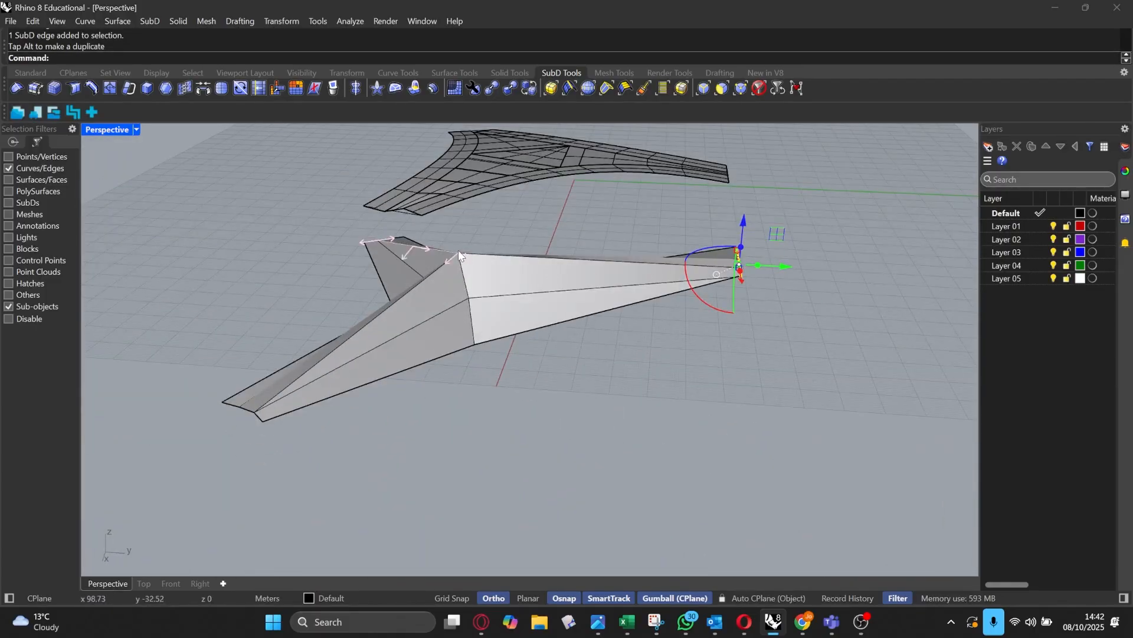
pyautogui.moveTo(467, 252); pyautogui.dragTo(618, 200, button='right')
pyautogui.press('Tab')
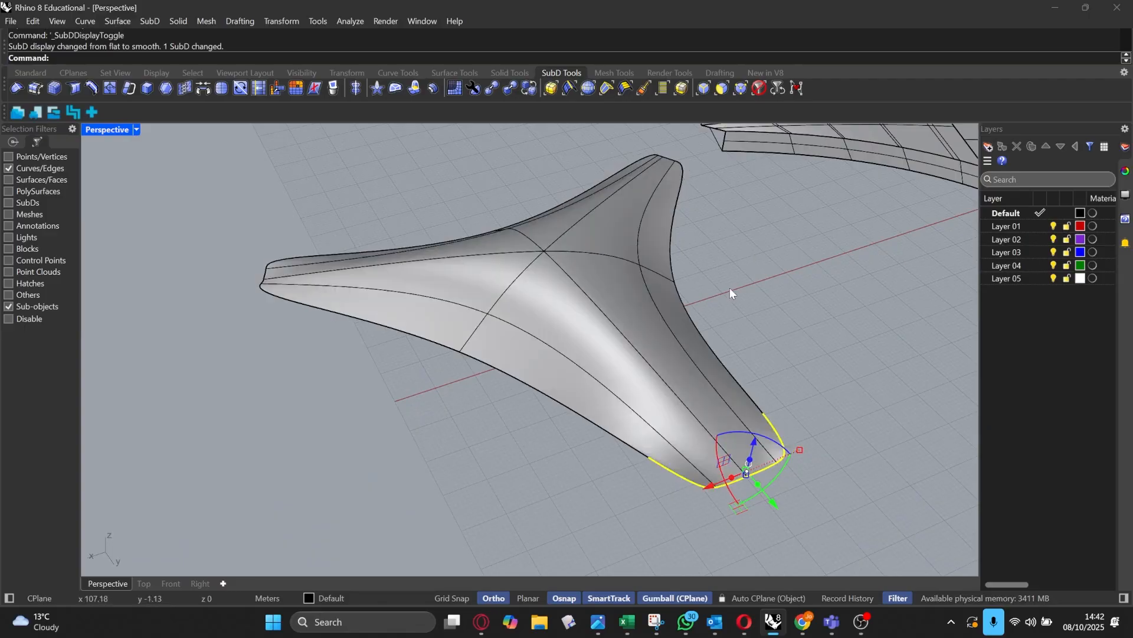
# Step: Limit selection to vertices and raise the vertex at the middle of the SubD shell's long open edge
pyautogui.moveTo(730, 288); pyautogui.dragTo(312, 299, button='right')
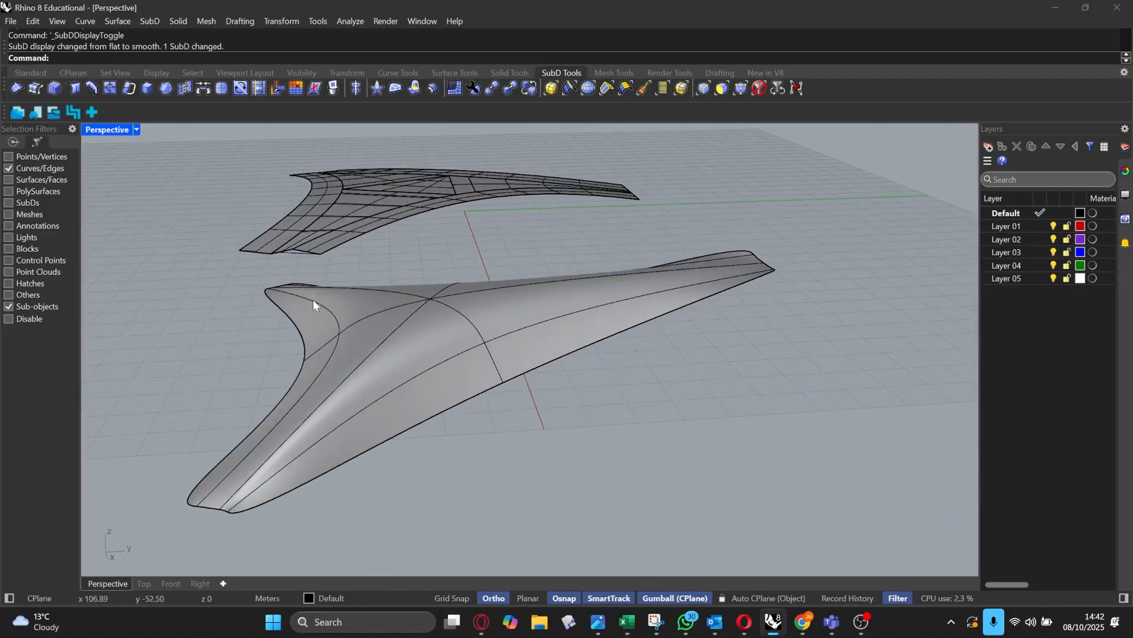
pyautogui.scroll(6, 375, 339)
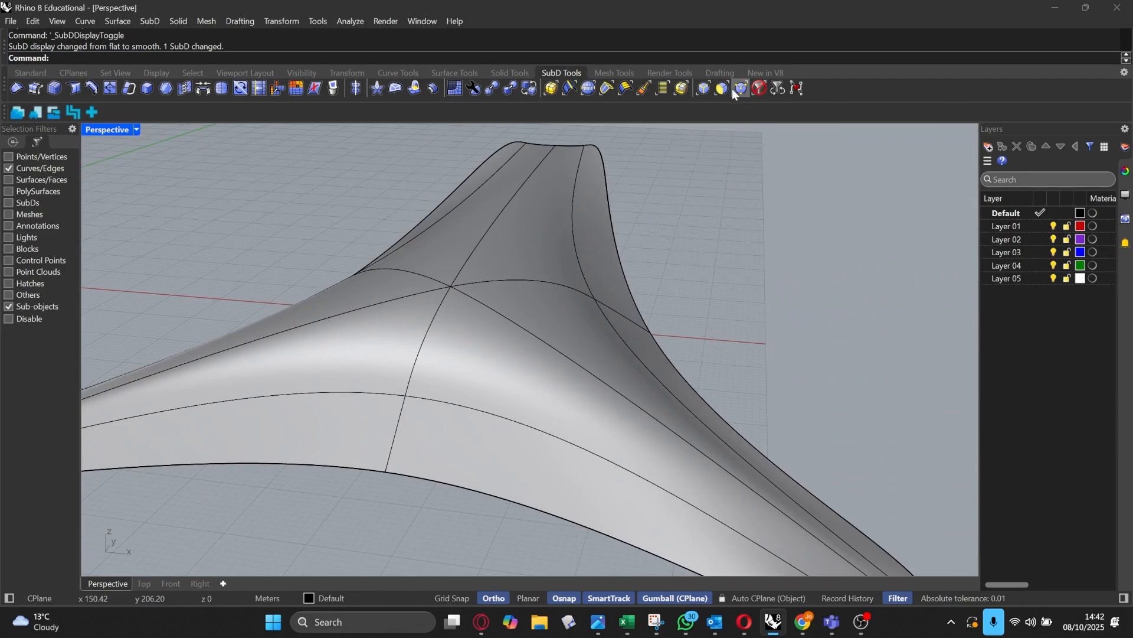
pyautogui.click(735, 90)
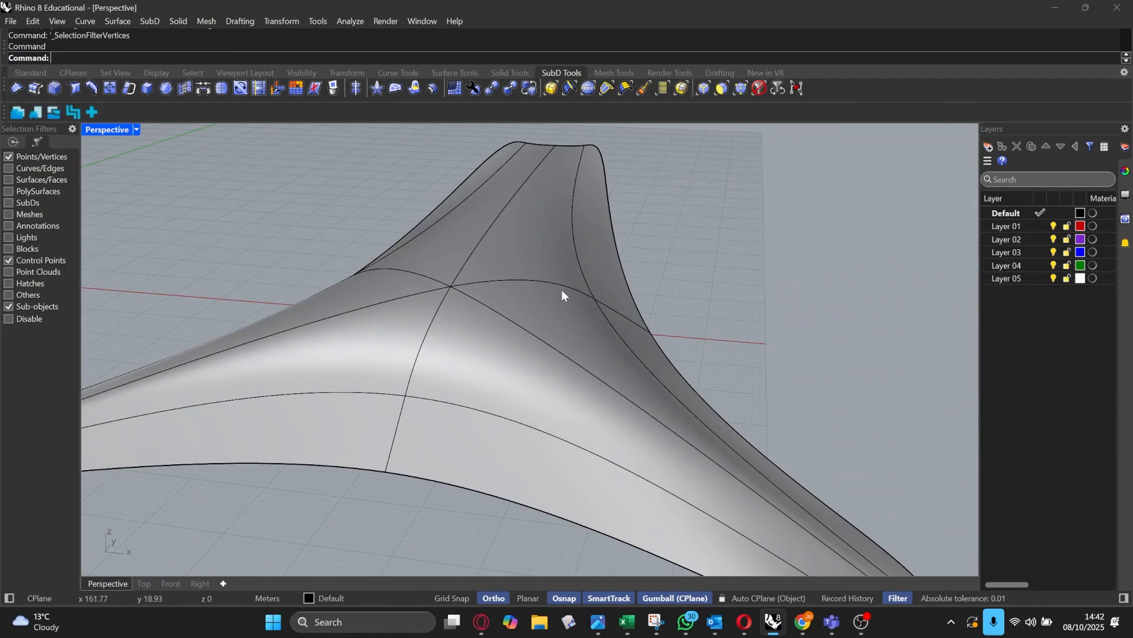
pyautogui.click(385, 472)
pyautogui.scroll(-5, 384, 461)
pyautogui.moveTo(376, 412); pyautogui.dragTo(366, 368)
pyautogui.moveTo(366, 369); pyautogui.dragTo(550, 273, button='right')
pyautogui.moveTo(569, 280); pyautogui.dragTo(568, 274)
pyautogui.moveTo(568, 274); pyautogui.dragTo(486, 295, button='right')
pyautogui.moveTo(240, 348); pyautogui.dragTo(441, 274, button='right')
pyautogui.click(388, 275)
pyautogui.scroll(4, 384, 277)
pyautogui.click(409, 275)
# Step: Limit selection to edges, select the open edges at the end of one shell arm and lower them vertically
pyautogui.click(719, 89)
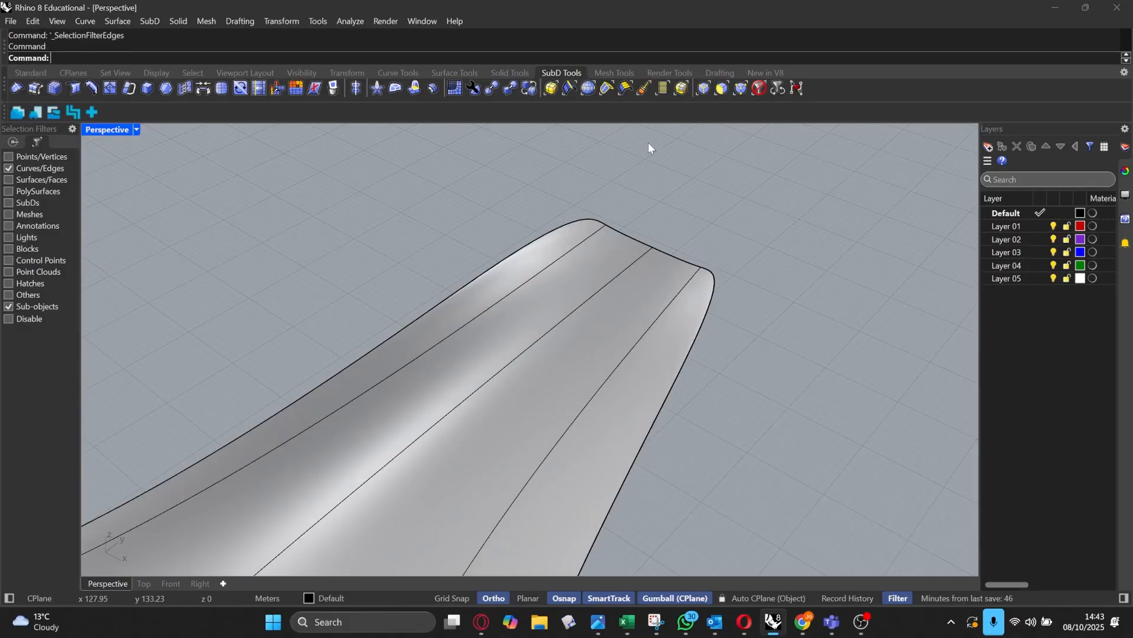
pyautogui.click(595, 219)
pyautogui.keyDown('shift'); pyautogui.click(678, 259); pyautogui.keyUp('shift')
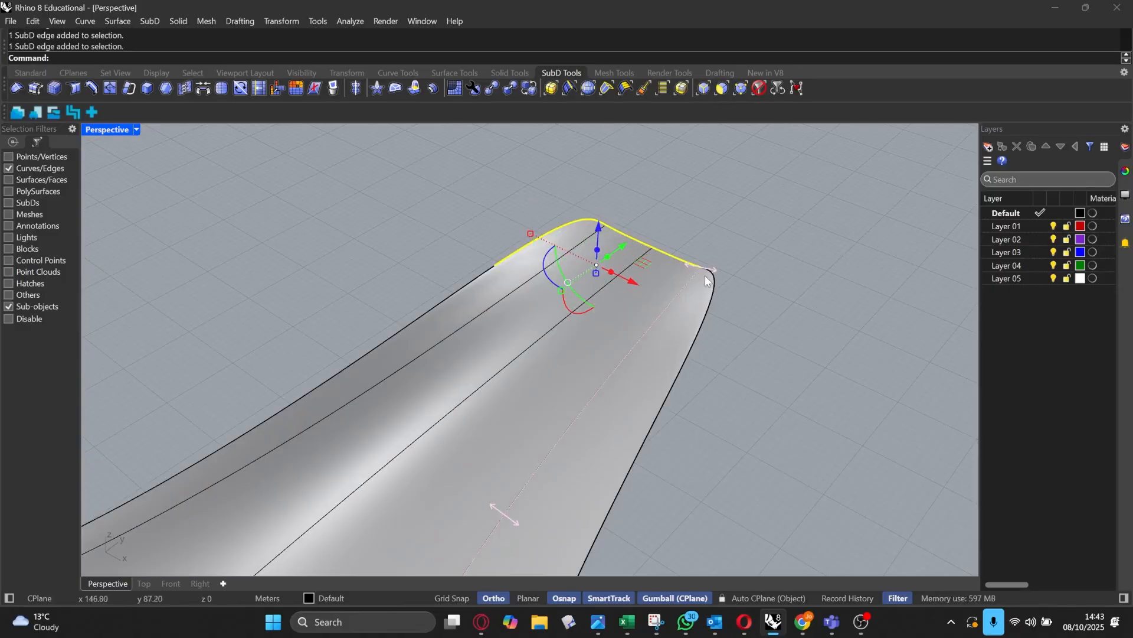
pyautogui.moveTo(678, 262); pyautogui.dragTo(602, 222, button='right')
pyautogui.moveTo(725, 328); pyautogui.dragTo(733, 401)
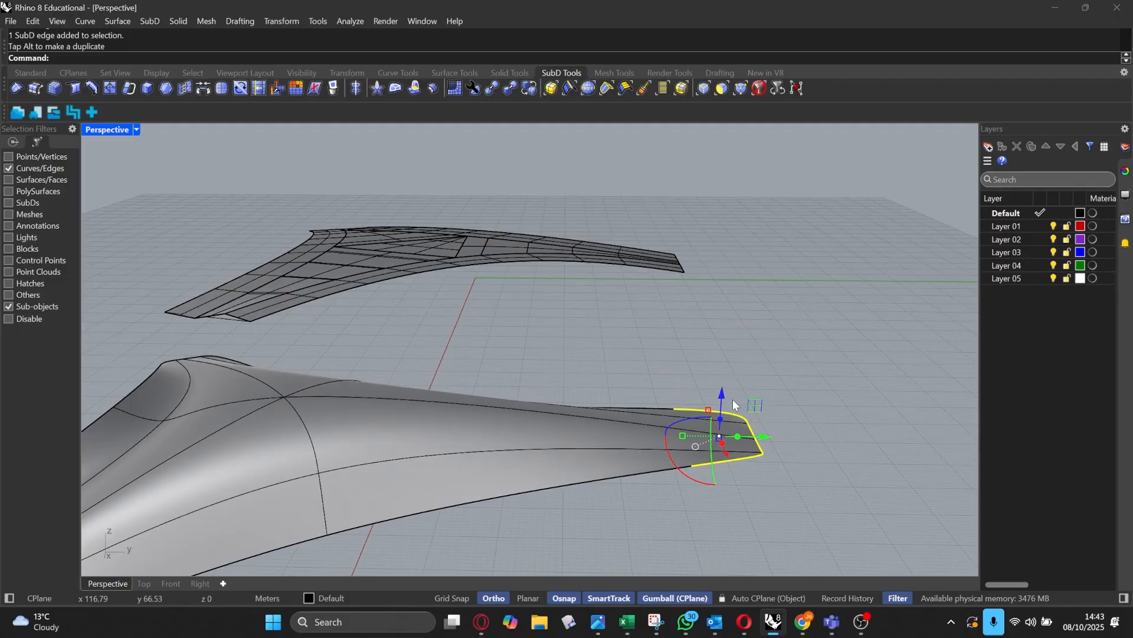
pyautogui.scroll(-7, 711, 295)
pyautogui.click(805, 413)
pyautogui.moveTo(714, 300); pyautogui.dragTo(667, 393, button='right')
pyautogui.scroll(6, 665, 393)
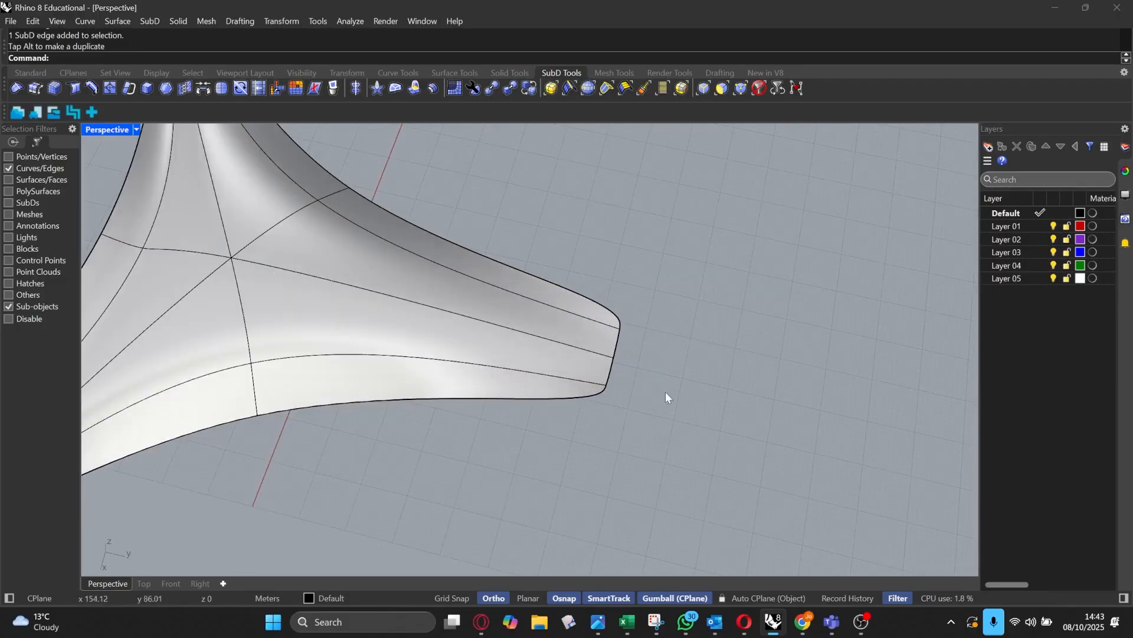
pyautogui.click(76, 87)
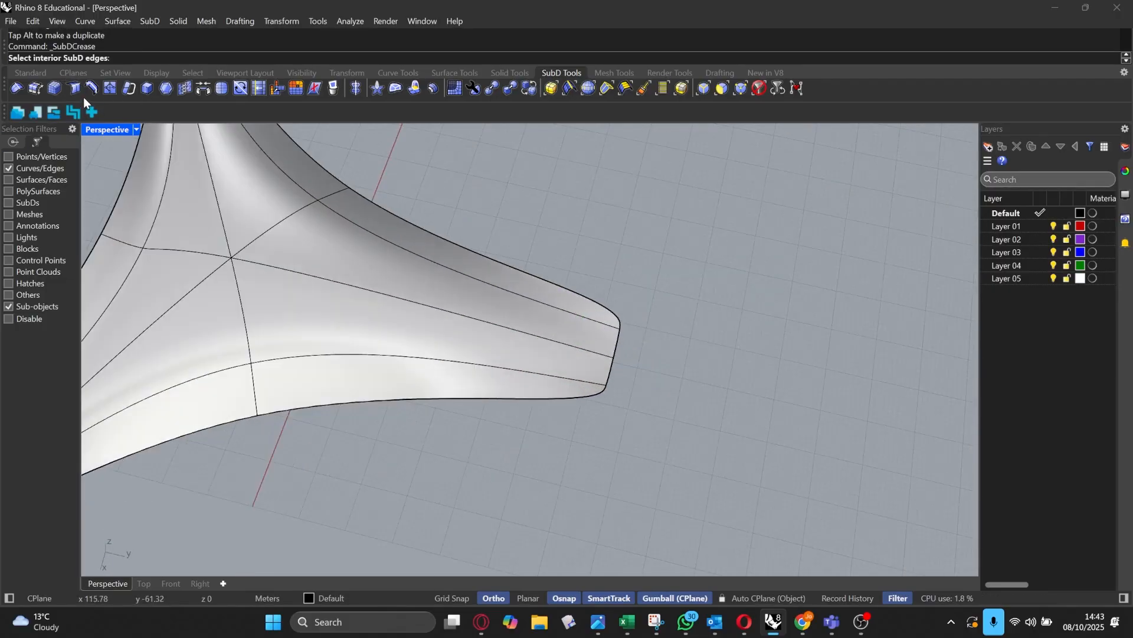
pyautogui.click(617, 339)
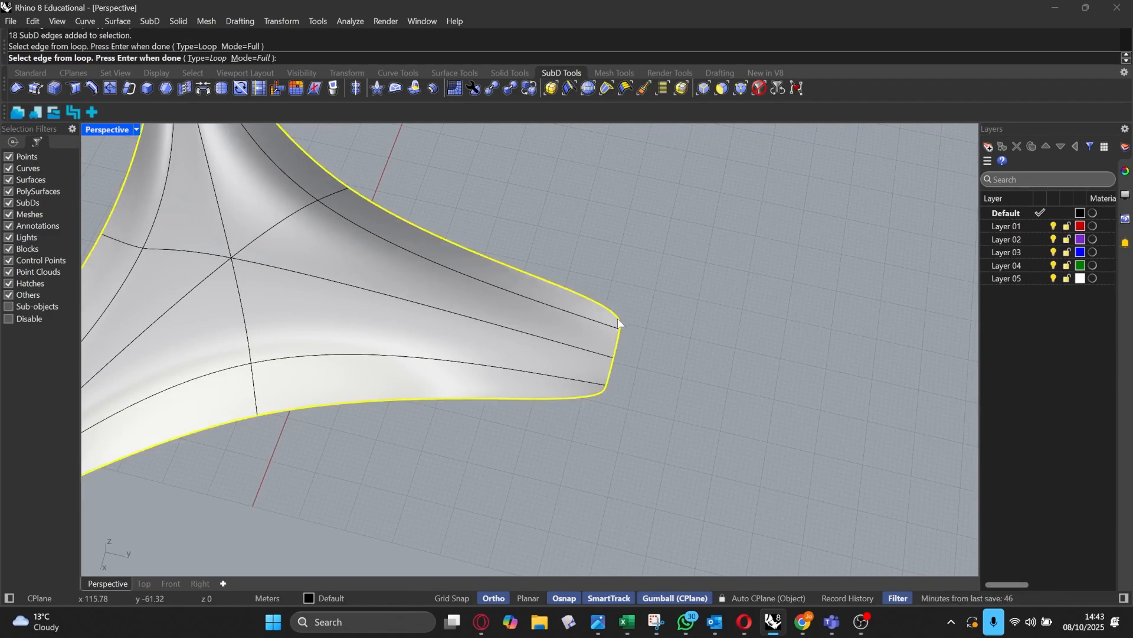
pyautogui.press('Return')
pyautogui.press('Return')
# Step: Insert two SubD edge loops across the arm, one set back from its open end and another close to the tip
pyautogui.press('Return')
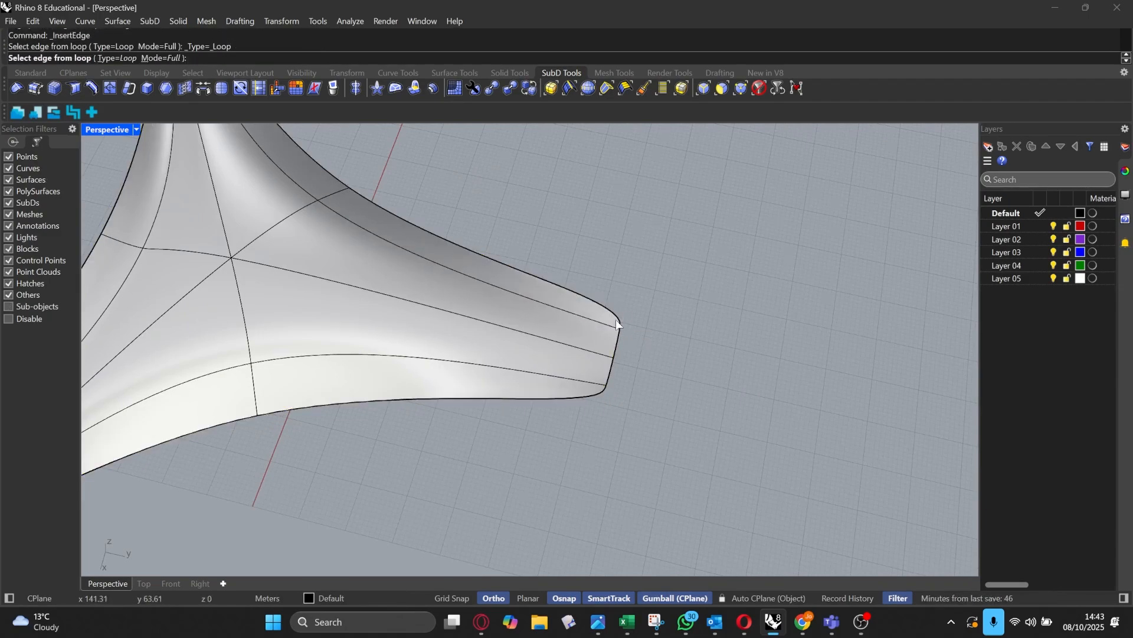
pyautogui.click(618, 325)
pyautogui.press('Return')
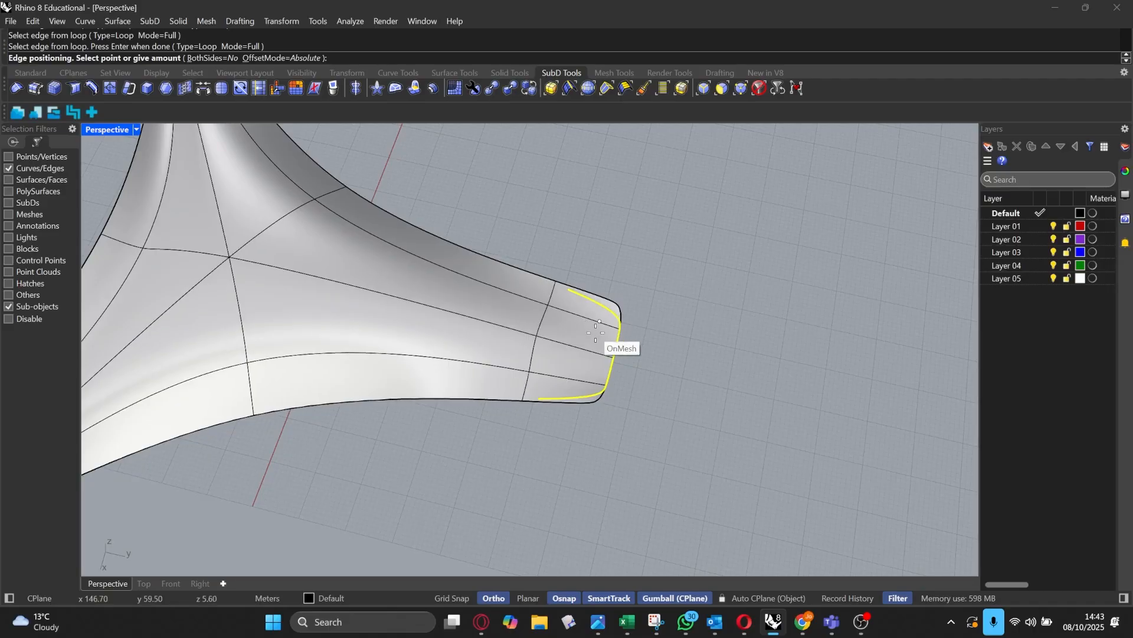
pyautogui.click(593, 334)
pyautogui.scroll(3, 590, 329)
pyautogui.press('Return')
pyautogui.click(519, 301)
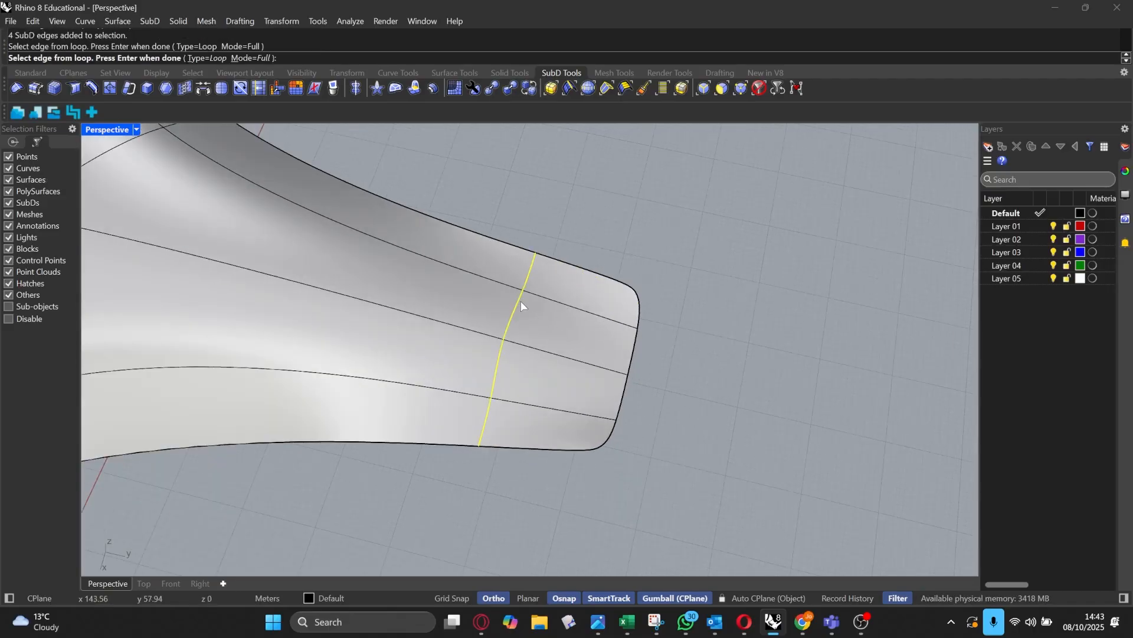
pyautogui.press('Return')
pyautogui.click(563, 317)
pyautogui.scroll(-3, 563, 317)
pyautogui.scroll(2, 579, 306)
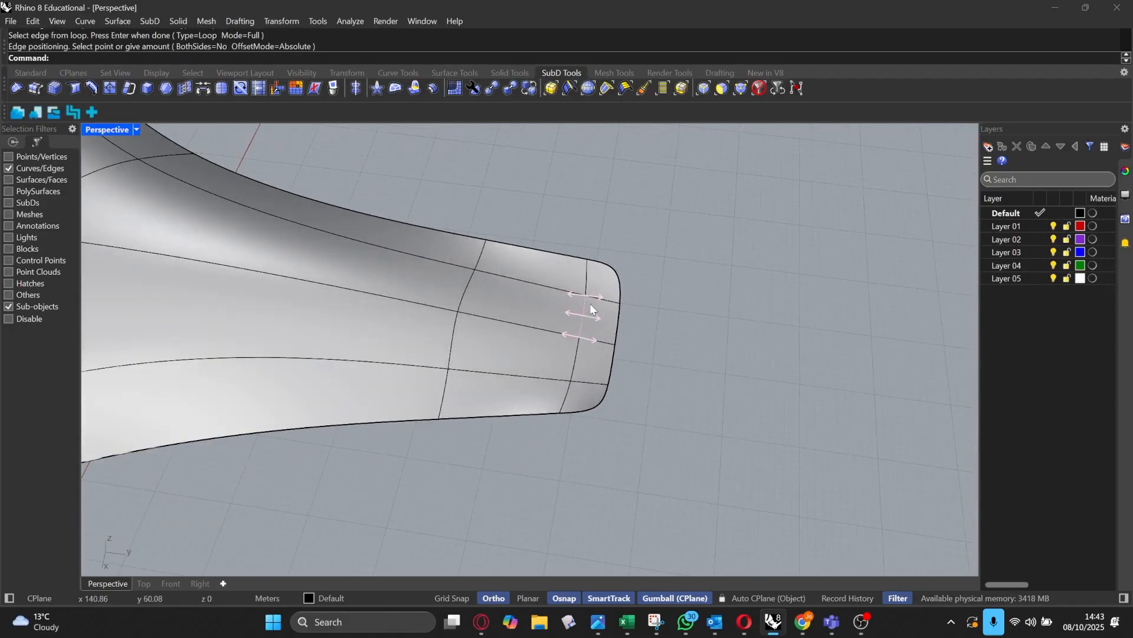
# Step: Select the four open edges at the arm's tip and pull them upward so the end curls up
pyautogui.click(723, 89)
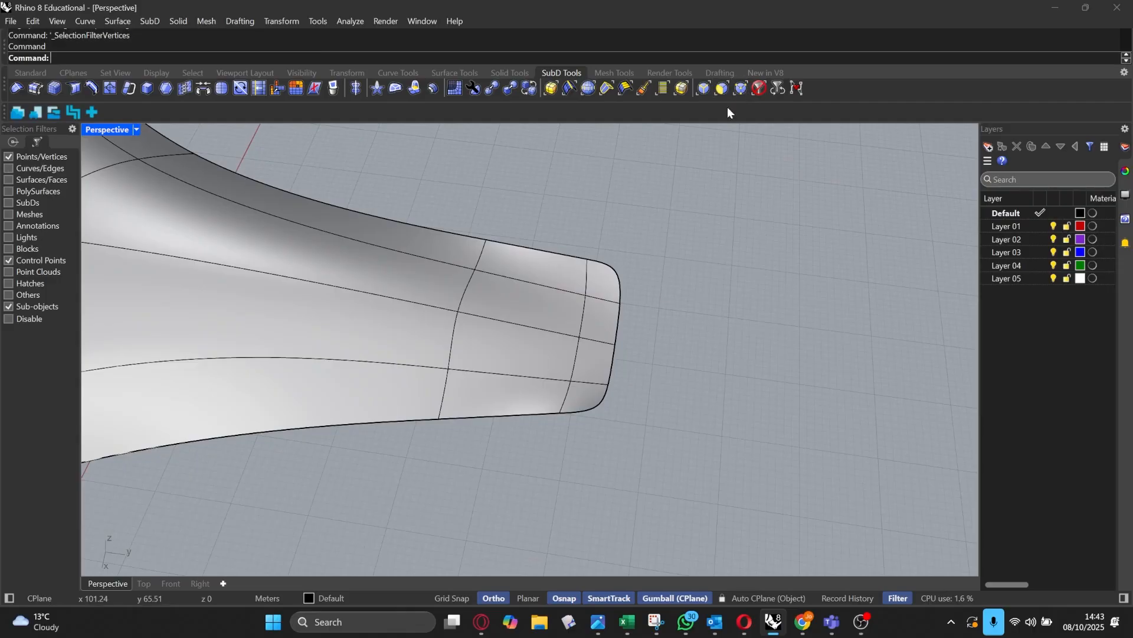
pyautogui.click(704, 88)
pyautogui.click(616, 295)
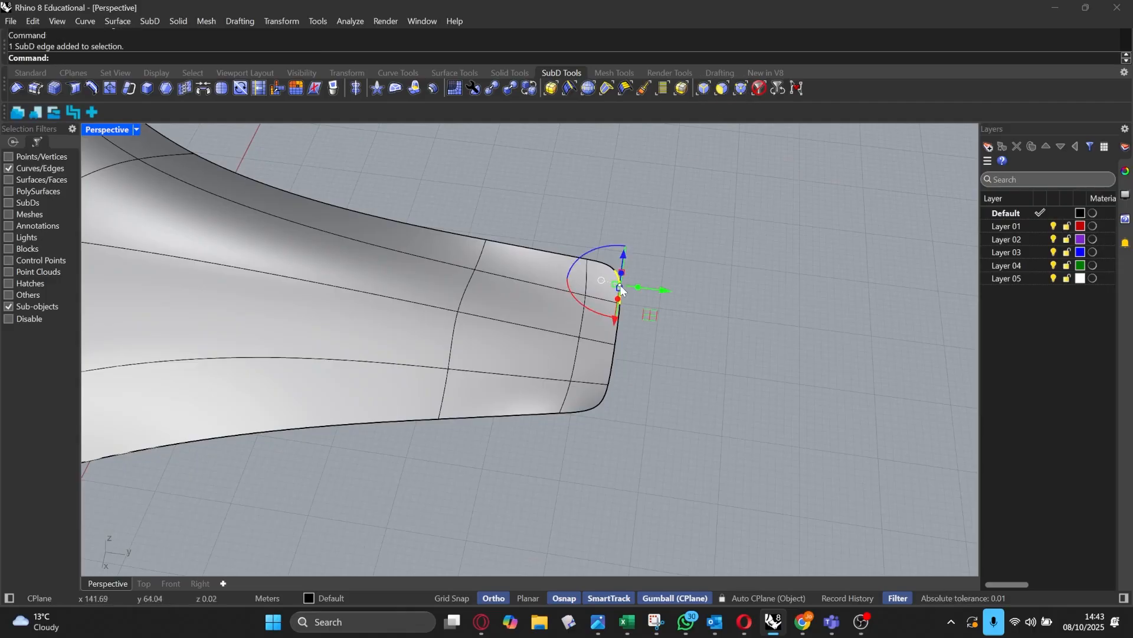
pyautogui.scroll(3, 618, 330)
pyautogui.click(618, 331)
pyautogui.keyDown('shift'); pyautogui.click(608, 388); pyautogui.keyUp('shift')
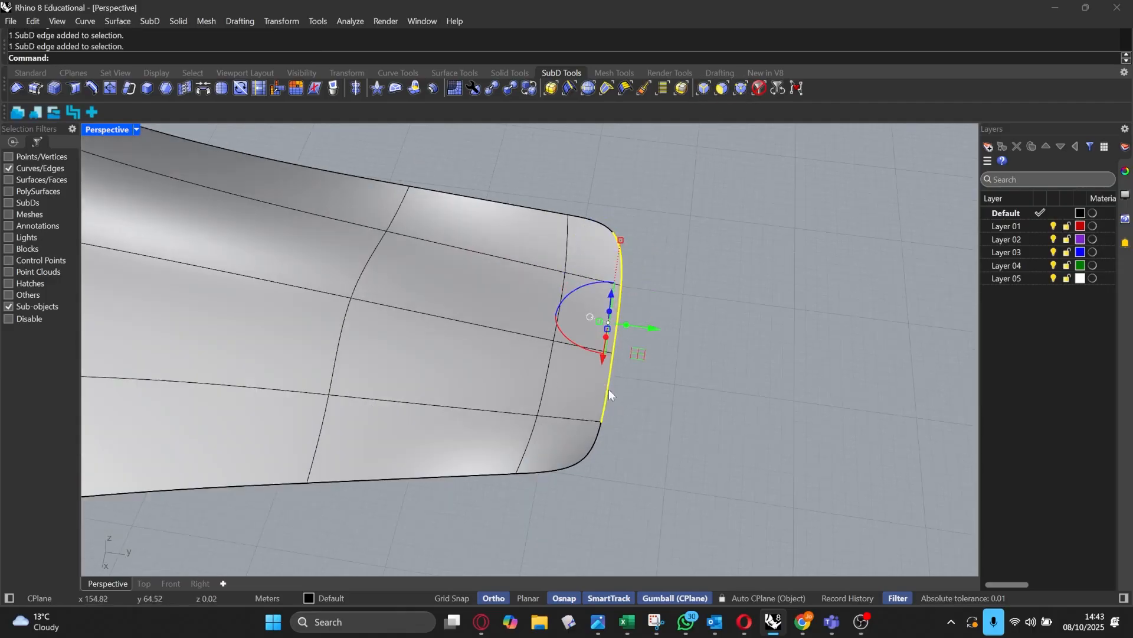
pyautogui.keyDown('shift'); pyautogui.click(595, 441); pyautogui.keyUp('shift')
pyautogui.scroll(-3, 720, 386)
pyautogui.press('Tab')
pyautogui.moveTo(715, 373); pyautogui.dragTo(668, 281, button='right')
pyautogui.moveTo(651, 249); pyautogui.dragTo(701, 207)
pyautogui.press('Tab')
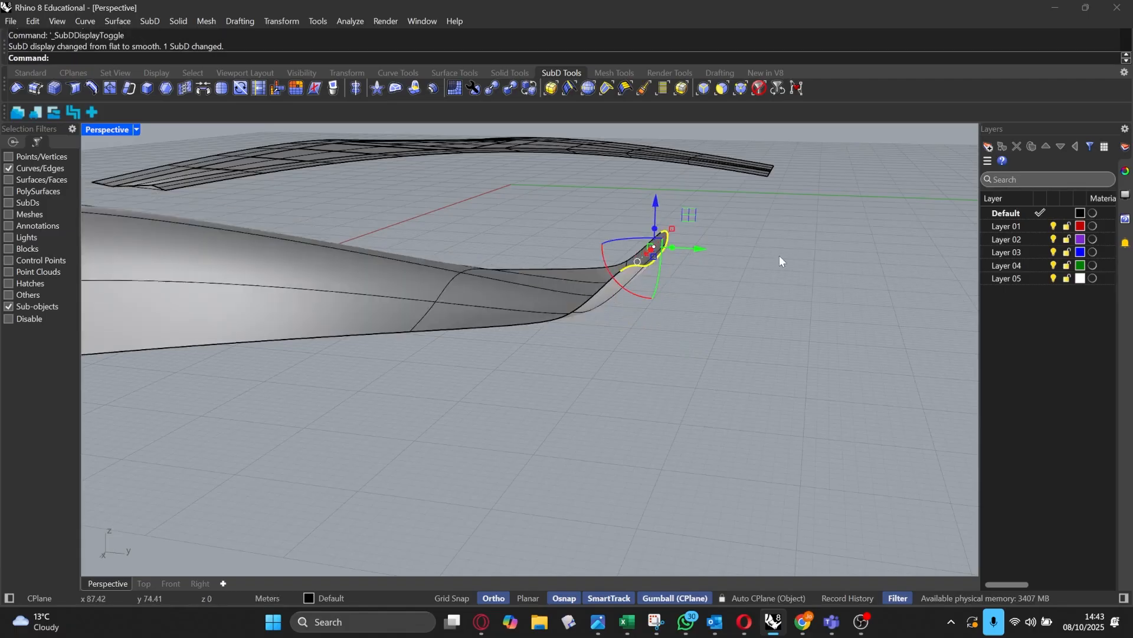
# Step: Pull the selected tip edges further upward and inspect the curled end from several angles
pyautogui.moveTo(780, 256); pyautogui.dragTo(484, 260, button='right')
pyautogui.moveTo(436, 177); pyautogui.dragTo(467, 144)
pyautogui.moveTo(499, 186); pyautogui.dragTo(516, 188, button='right')
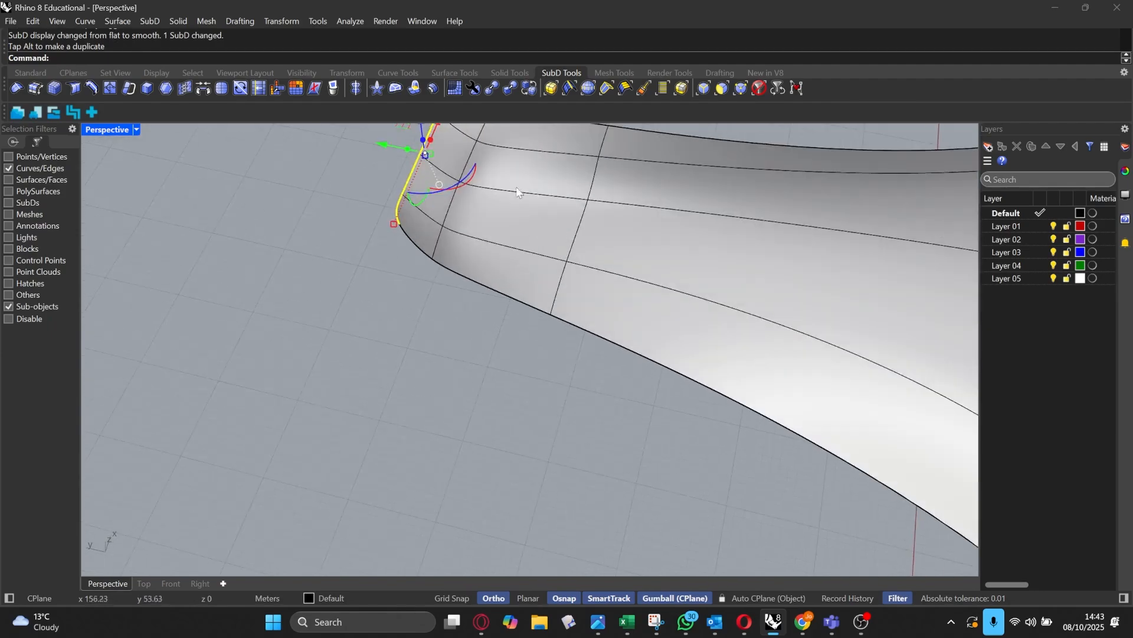
pyautogui.scroll(2, 499, 309)
pyautogui.scroll(-5, 546, 366)
pyautogui.scroll(2, 508, 236)
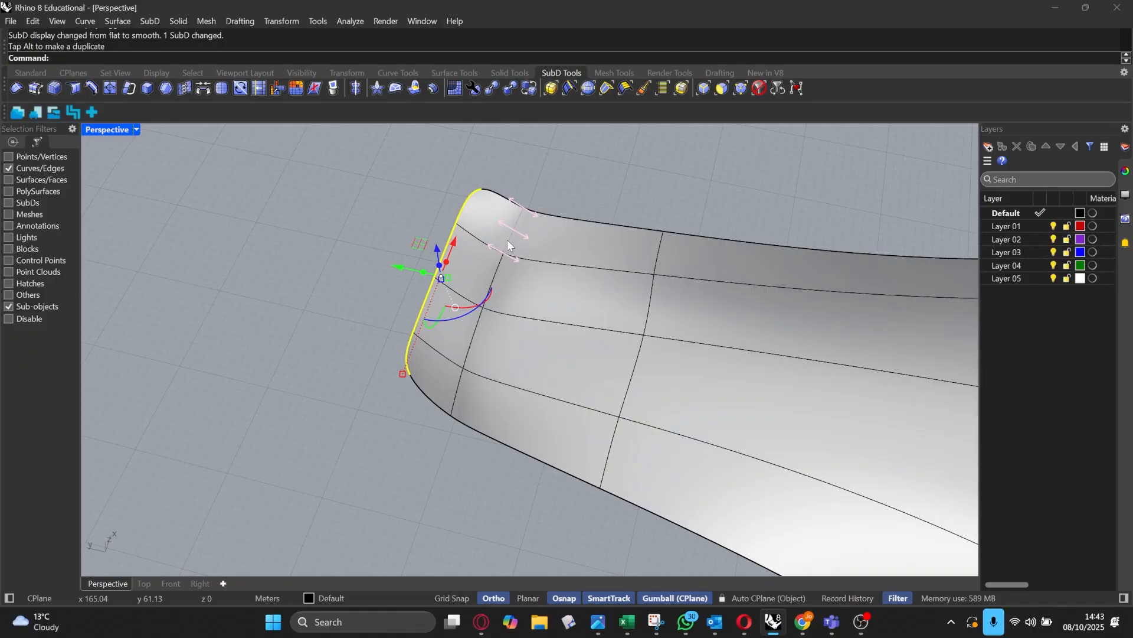
pyautogui.moveTo(495, 239); pyautogui.dragTo(542, 231, button='right')
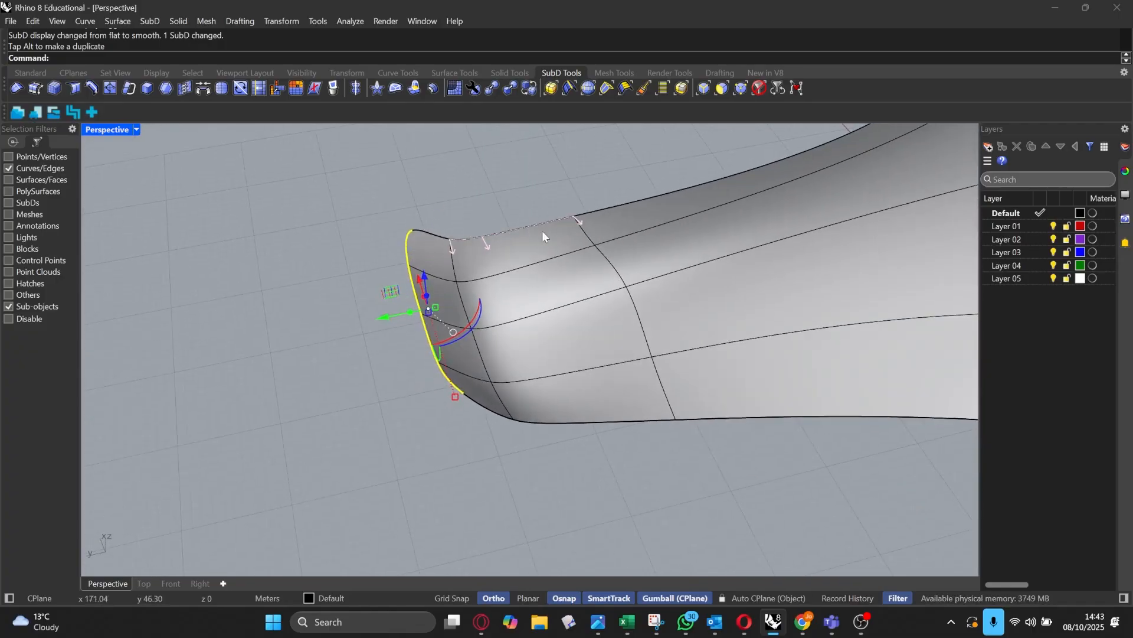
# Step: Undo the moves of the tip edges and the edge loops inserted across the arm
pyautogui.hotkey('ctrl', 'z')
pyautogui.scroll(-5, 448, 233)
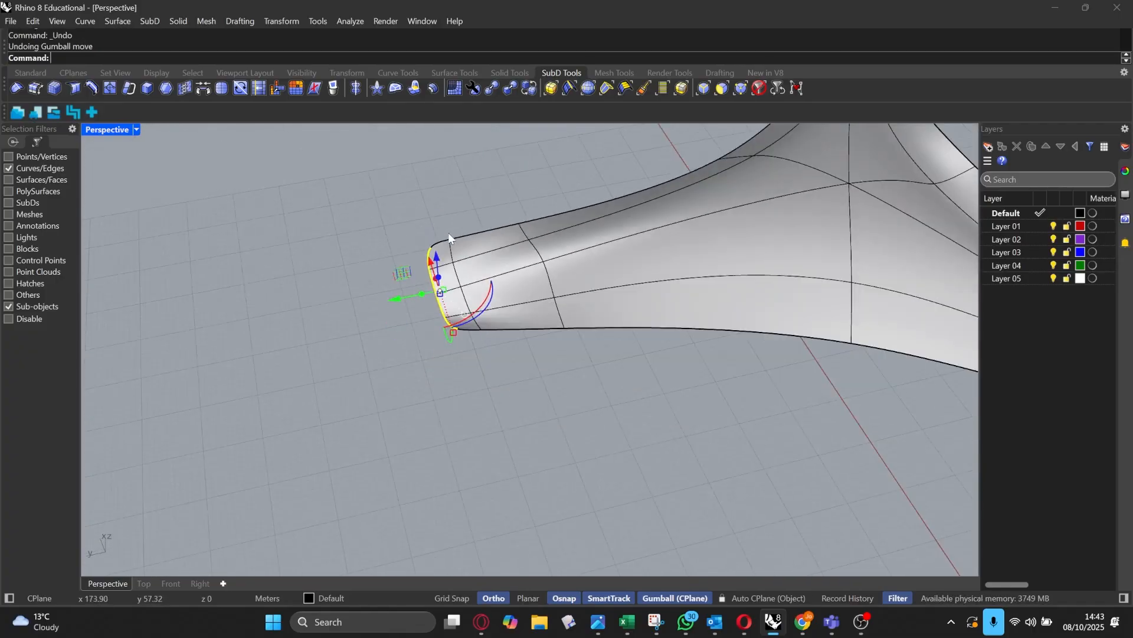
pyautogui.moveTo(448, 232); pyautogui.dragTo(512, 234, button='right')
pyautogui.scroll(-4, 422, 309)
pyautogui.hotkey('ctrl', 'z')
pyautogui.moveTo(423, 309); pyautogui.dragTo(617, 261, button='right')
pyautogui.hotkey('ctrl', 'z')
pyautogui.scroll(4, 486, 265)
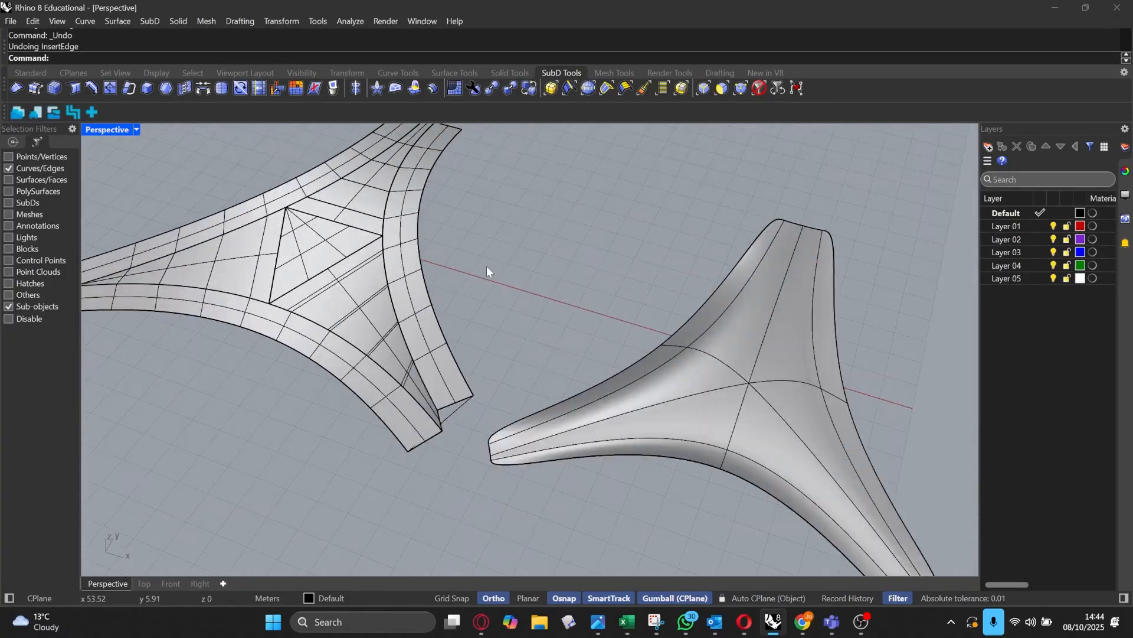
pyautogui.press('Tab')
pyautogui.press('Tab')
pyautogui.scroll(-4, 527, 290)
pyautogui.moveTo(528, 289); pyautogui.dragTo(503, 393, button='right')
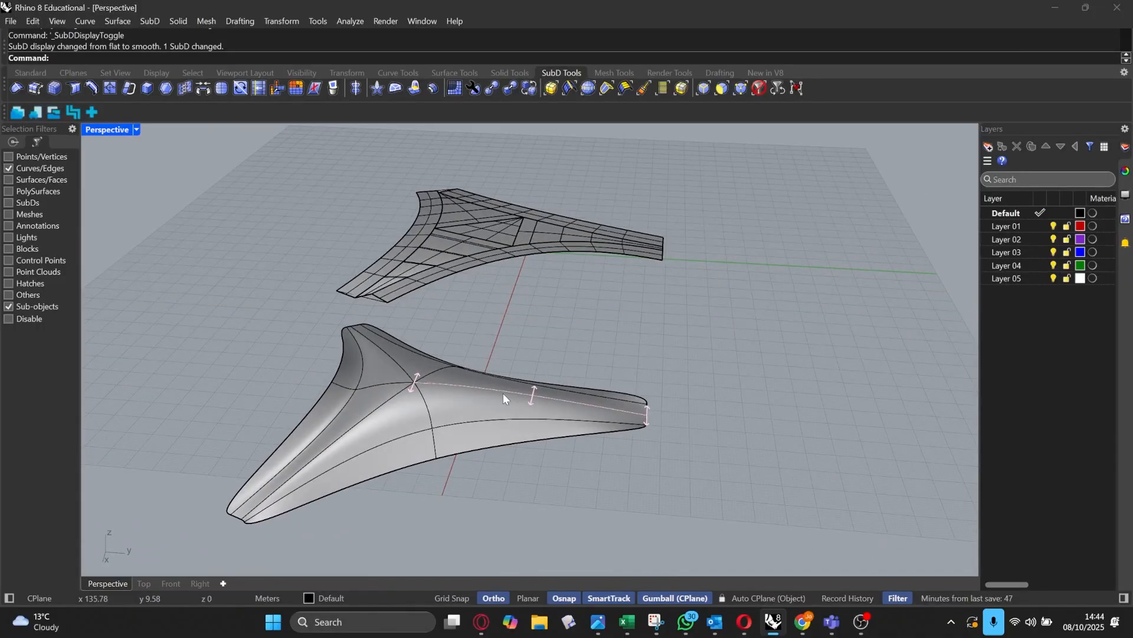
pyautogui.moveTo(427, 360); pyautogui.dragTo(572, 347, button='right')
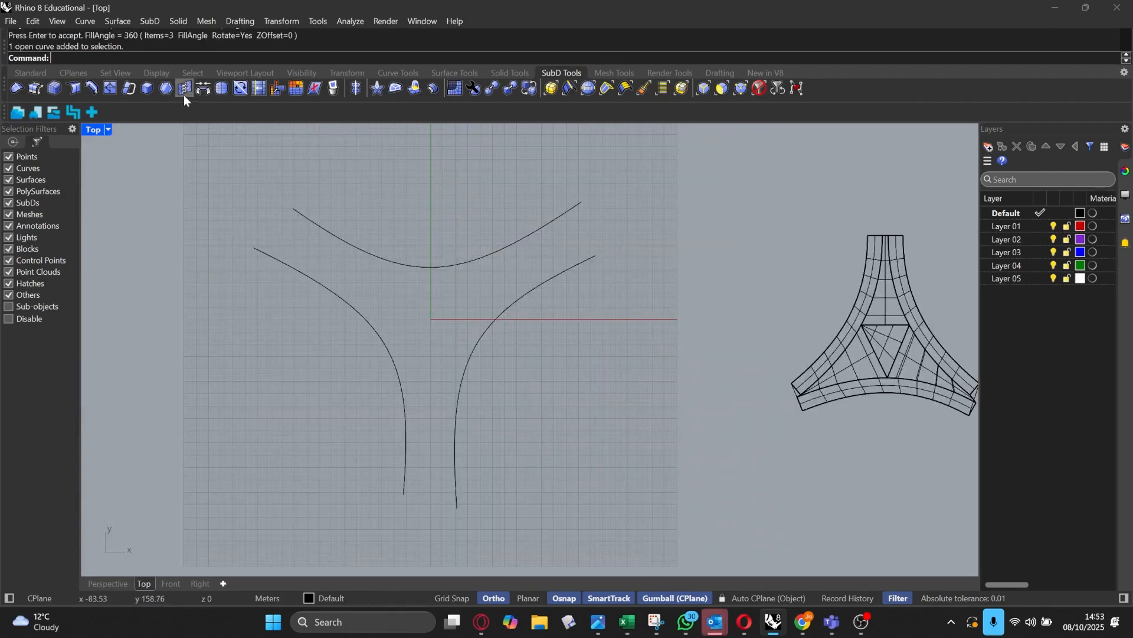
# Step: Create a SubD plane with XCount 1 and YCount 1 as a tall narrow rectangle between the two lower side curves
pyautogui.click(150, 22)
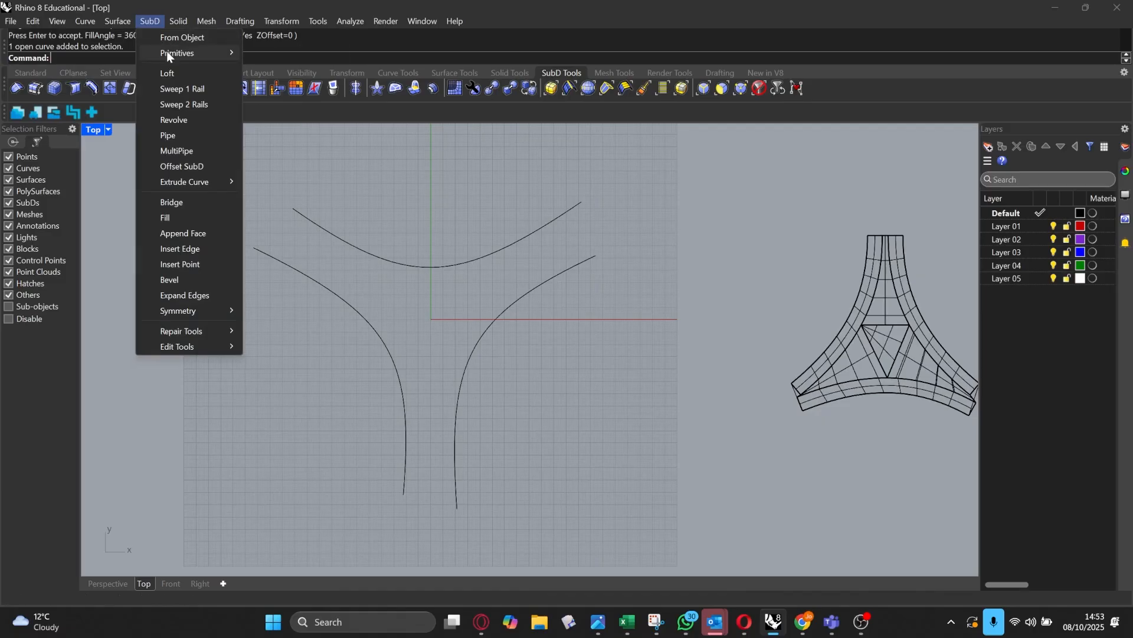
pyautogui.moveTo(167, 52)
pyautogui.click(278, 68)
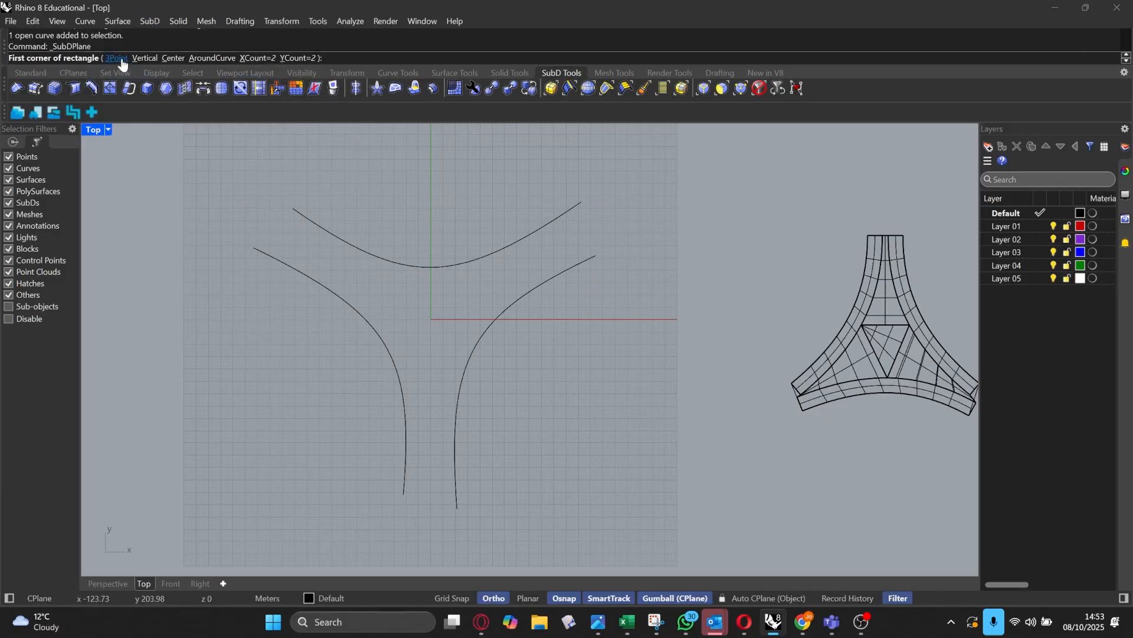
pyautogui.click(257, 59)
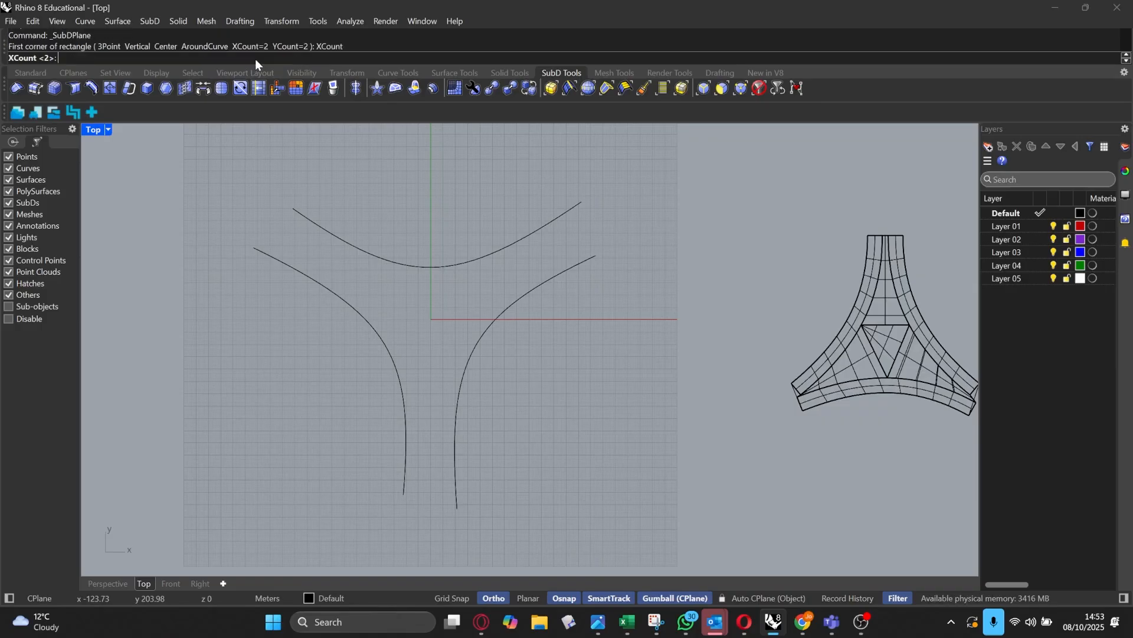
pyautogui.write('1')
pyautogui.press('Return')
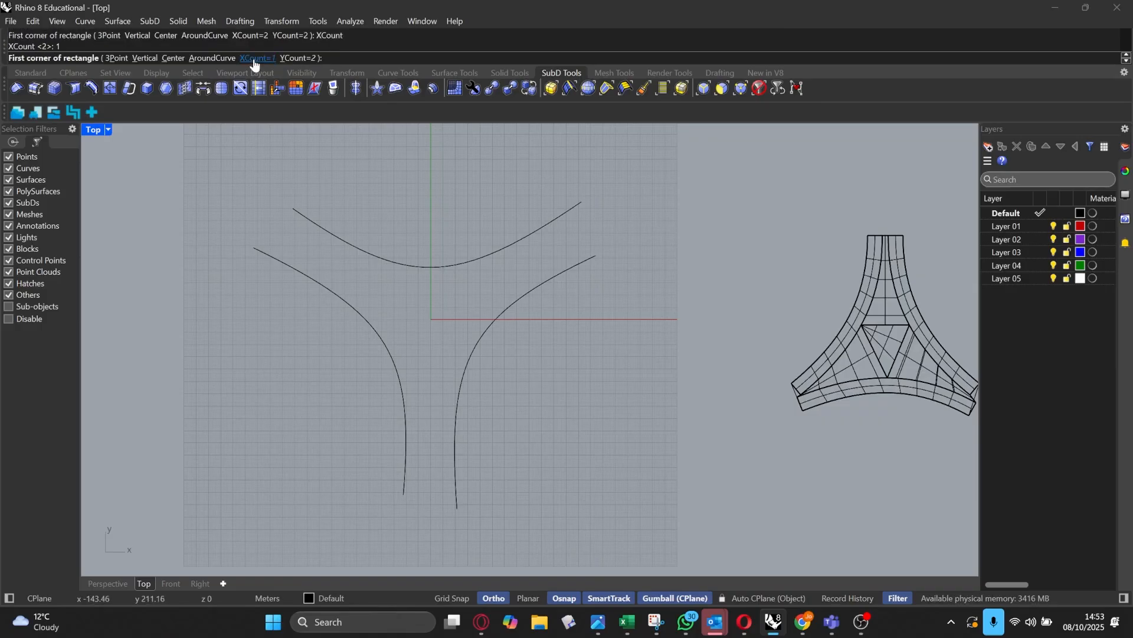
pyautogui.click(299, 58)
pyautogui.write('1')
pyautogui.press('Return')
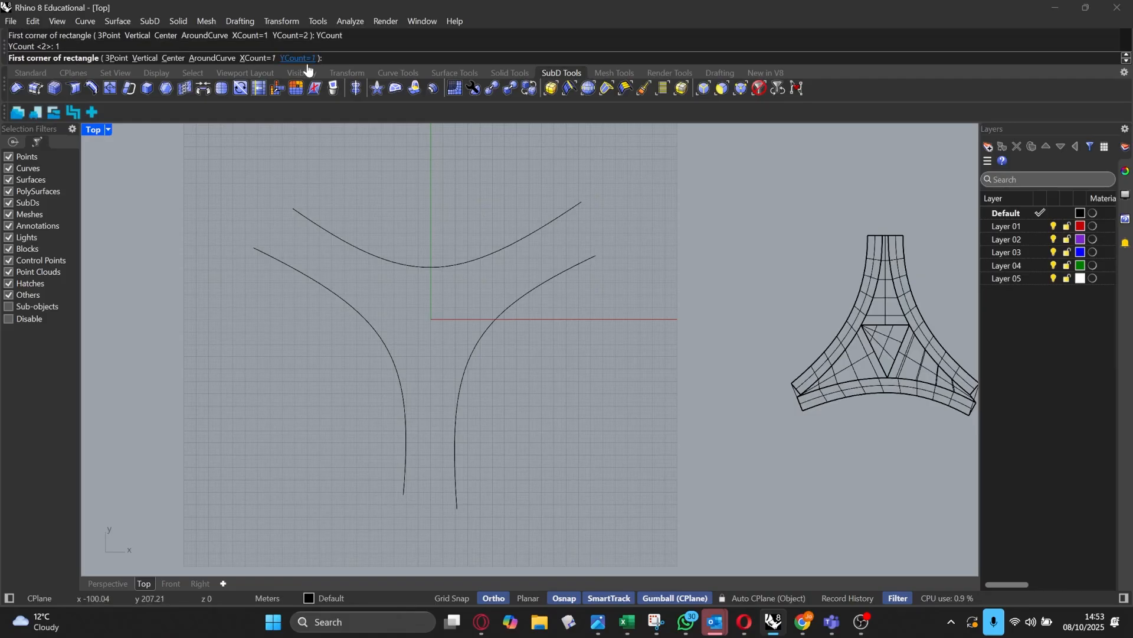
pyautogui.scroll(2, 411, 344)
pyautogui.click(433, 332)
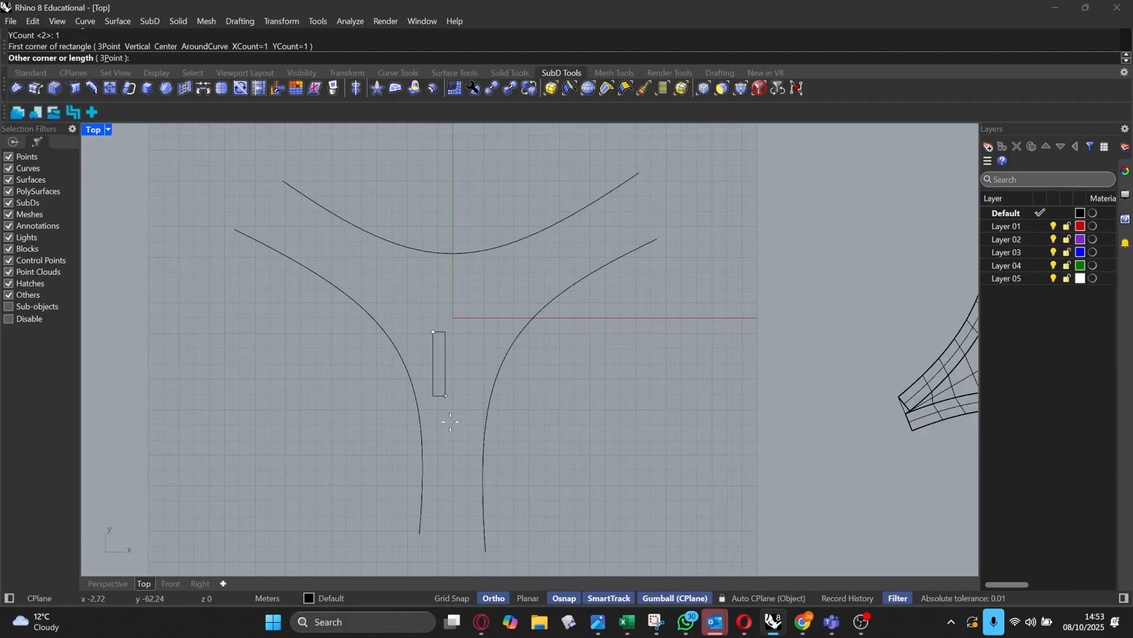
pyautogui.click(454, 539)
pyautogui.scroll(1, 446, 348)
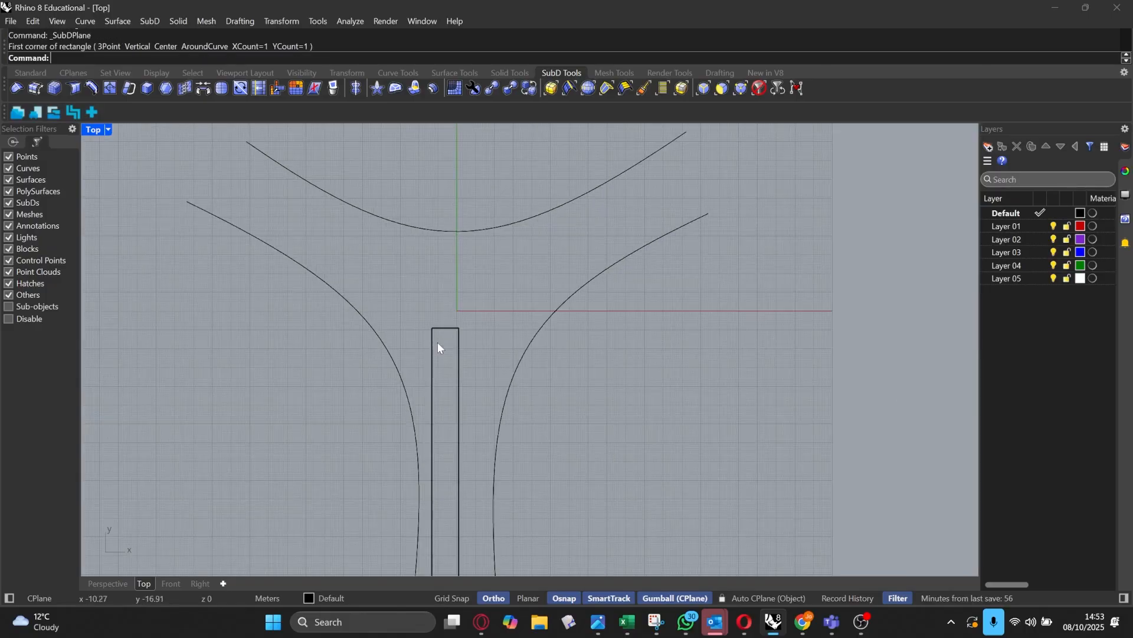
# Step: Widen the SubD plane and shift it to span from the lower end of the left curve to the Y axis
pyautogui.click(430, 334)
pyautogui.scroll(-6, 424, 273)
pyautogui.scroll(2, 440, 361)
pyautogui.click(544, 360)
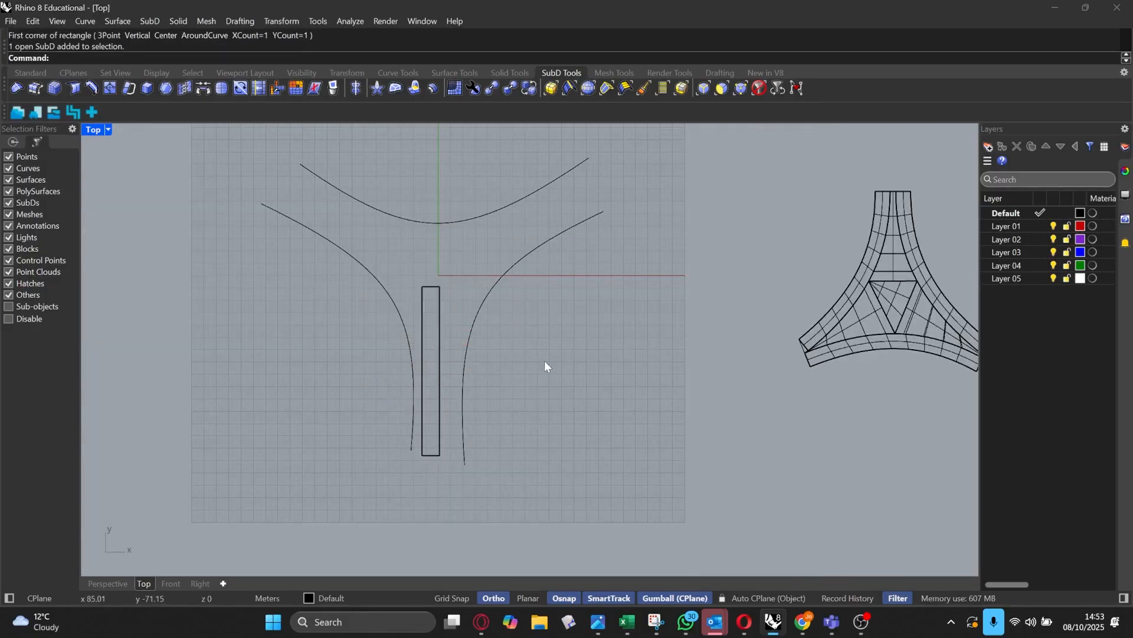
pyautogui.scroll(4, 435, 294)
pyautogui.click(434, 285)
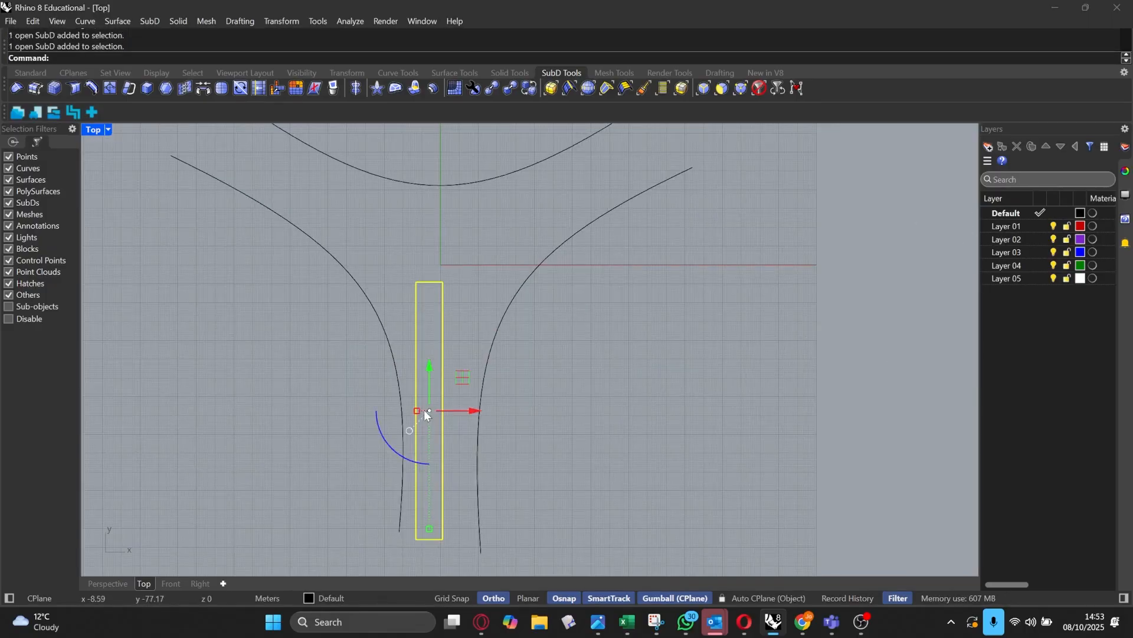
pyautogui.moveTo(417, 410); pyautogui.dragTo(463, 410)
pyautogui.click(586, 393)
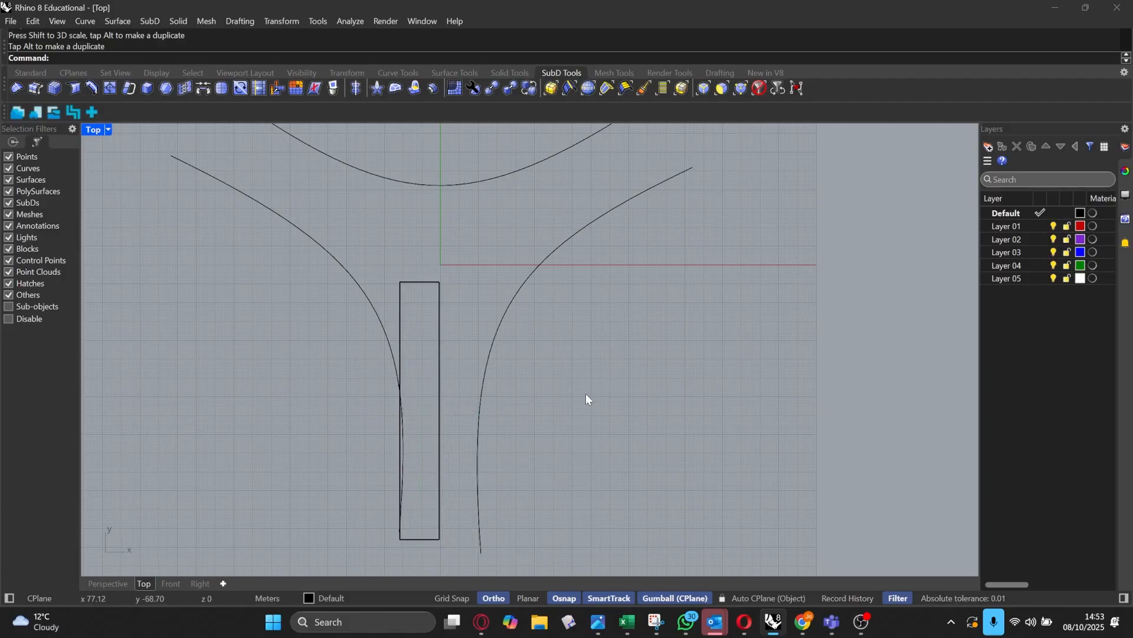
pyautogui.scroll(-4, 585, 393)
pyautogui.scroll(10, 460, 325)
pyautogui.scroll(-5, 490, 322)
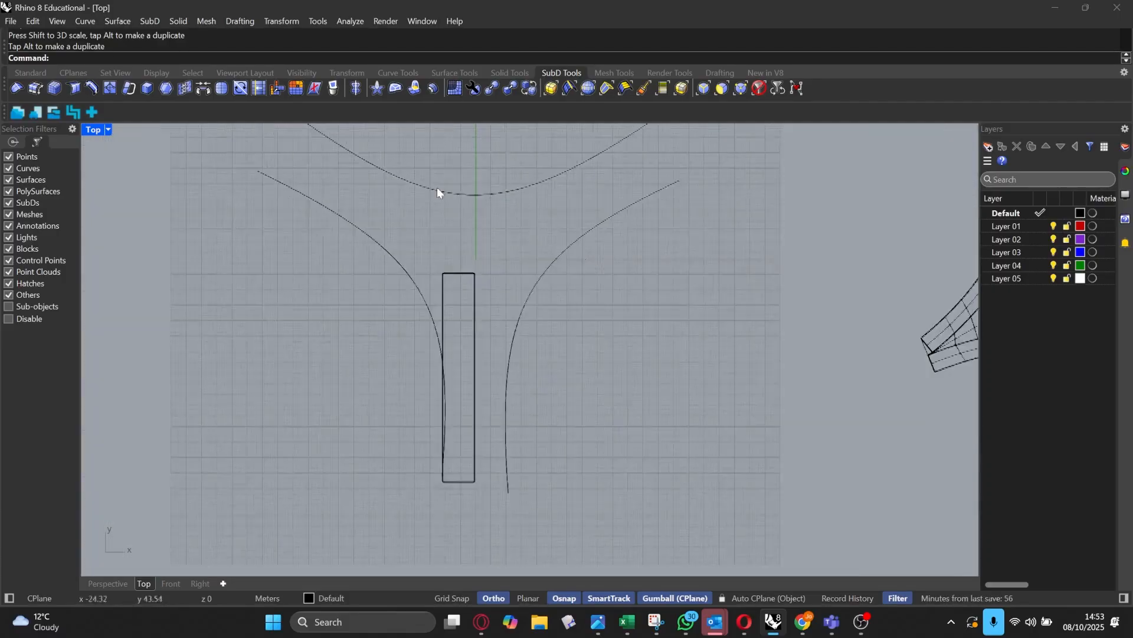
# Step: Limit selection to vertices and move the SubD plane's inner corner nearest the centre along Y to the origin
pyautogui.scroll(2, 469, 225)
pyautogui.scroll(3, 460, 252)
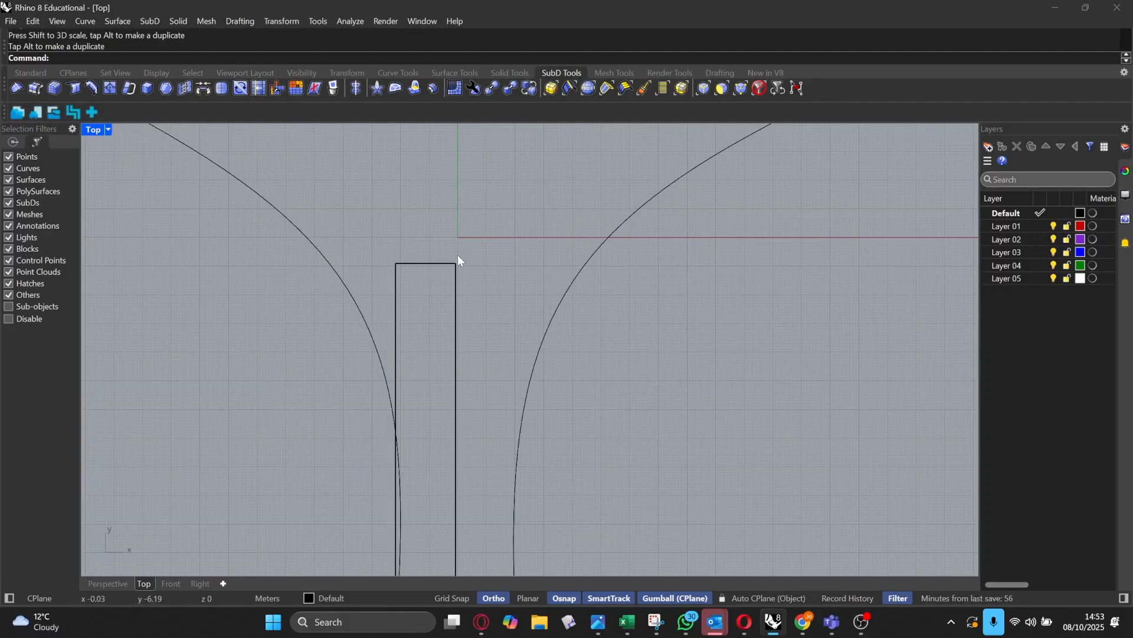
pyautogui.scroll(-6, 455, 254)
pyautogui.scroll(3, 451, 260)
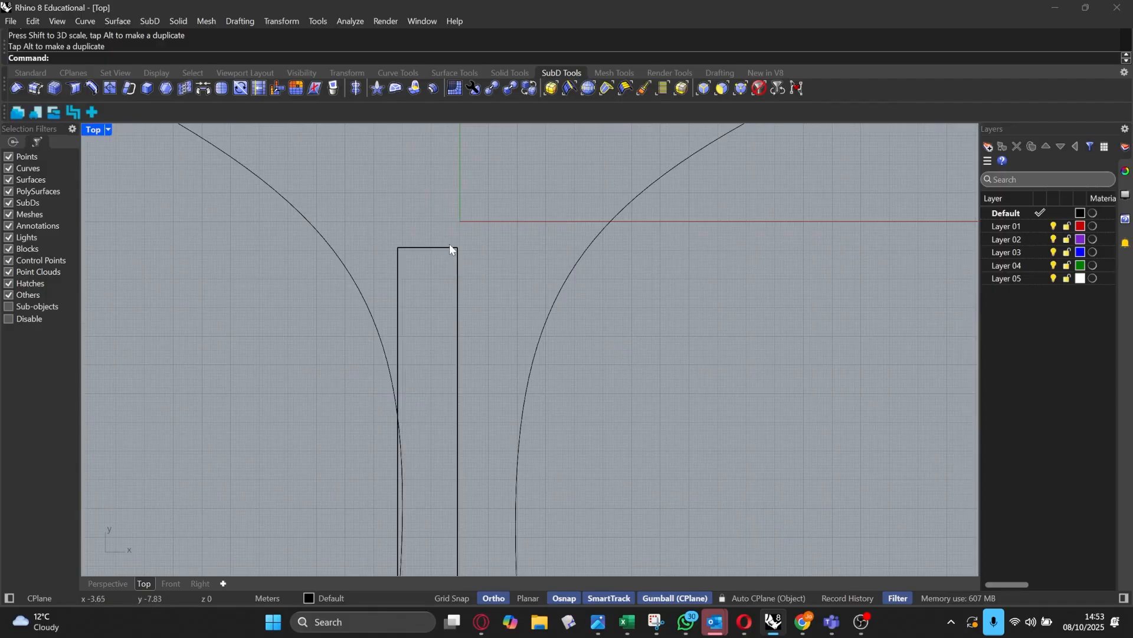
pyautogui.click(450, 247)
pyautogui.scroll(-3, 438, 247)
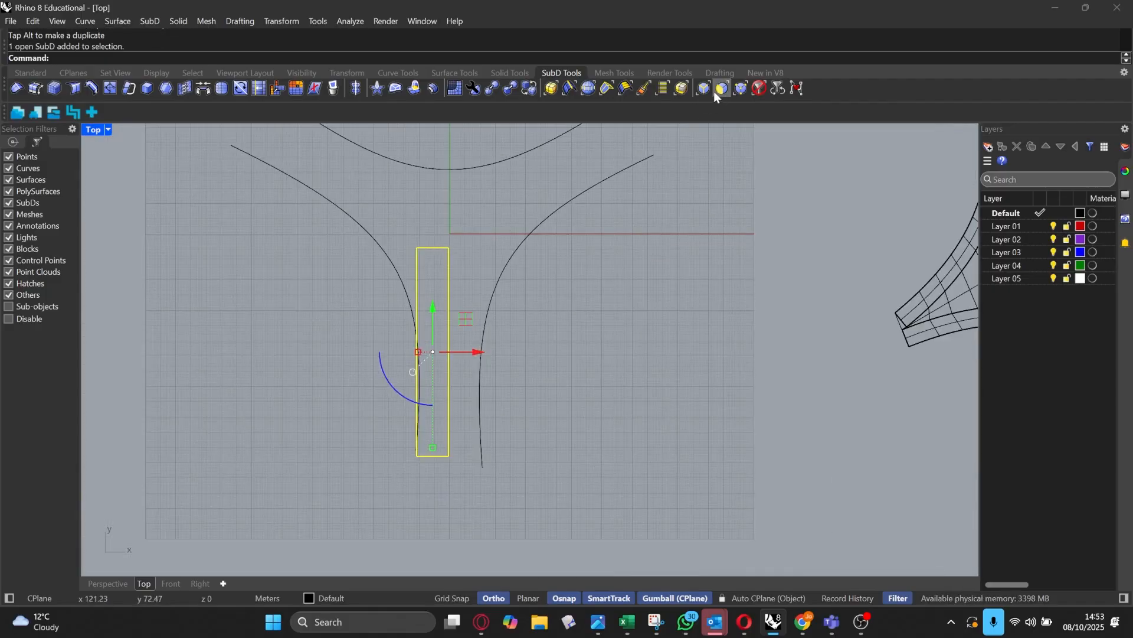
pyautogui.click(740, 89)
pyautogui.scroll(2, 493, 214)
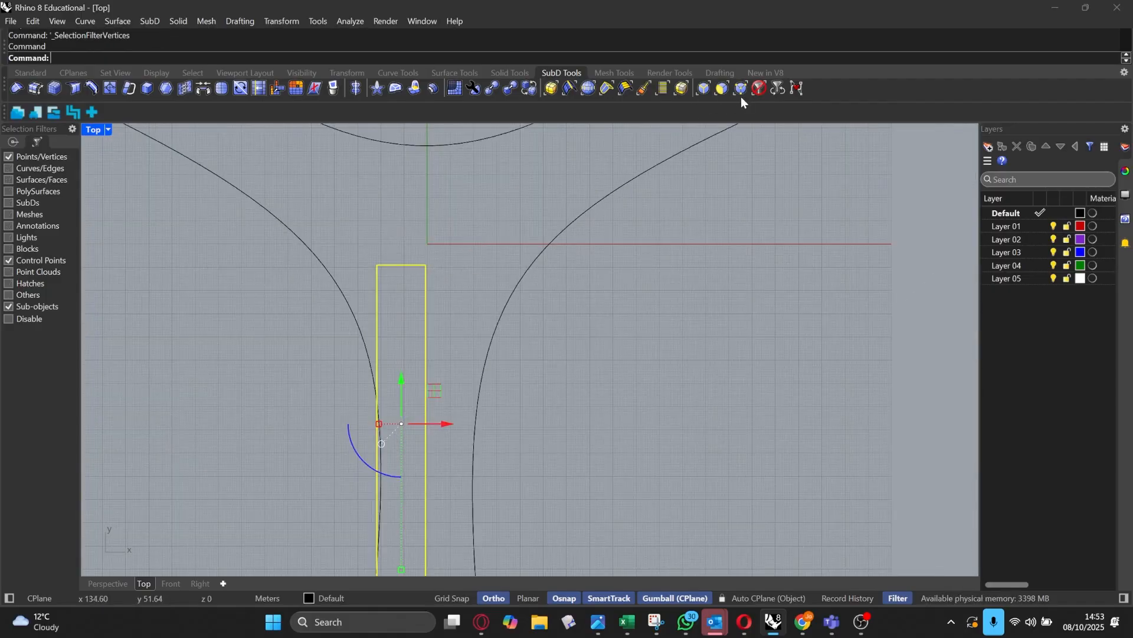
pyautogui.press('Escape')
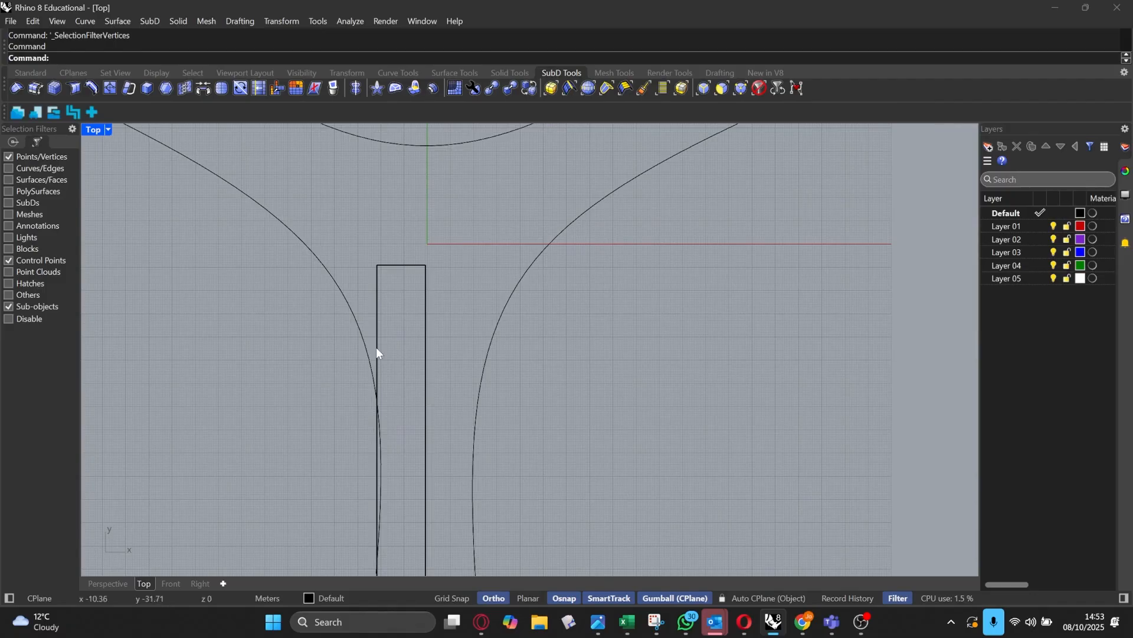
pyautogui.click(108, 583)
pyautogui.moveTo(369, 458); pyautogui.dragTo(661, 372, button='right')
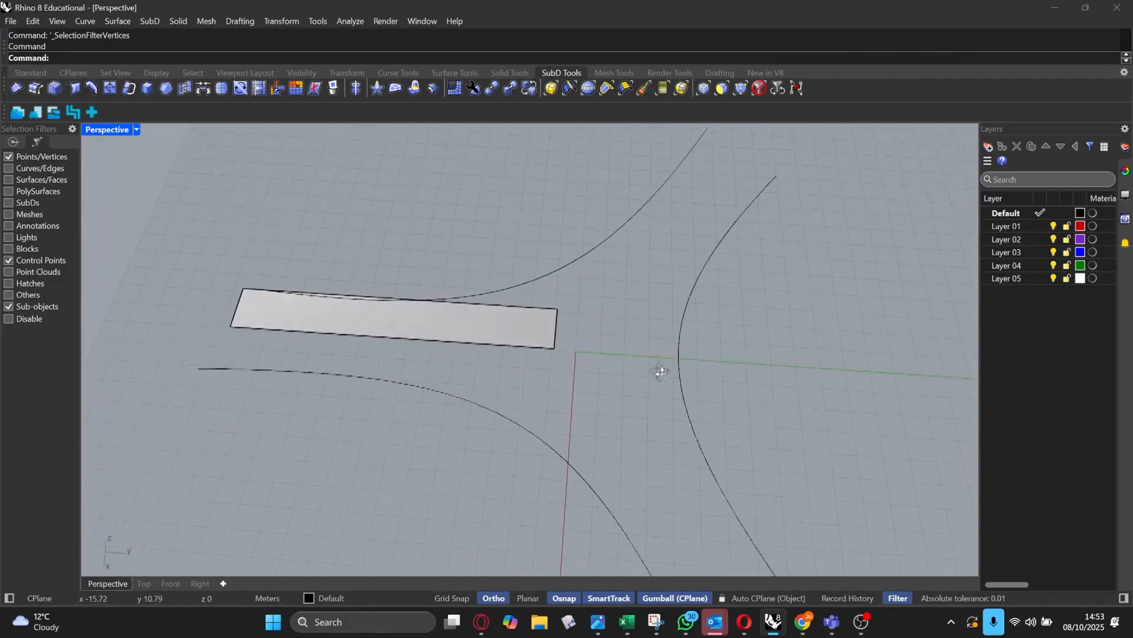
pyautogui.scroll(3, 573, 340)
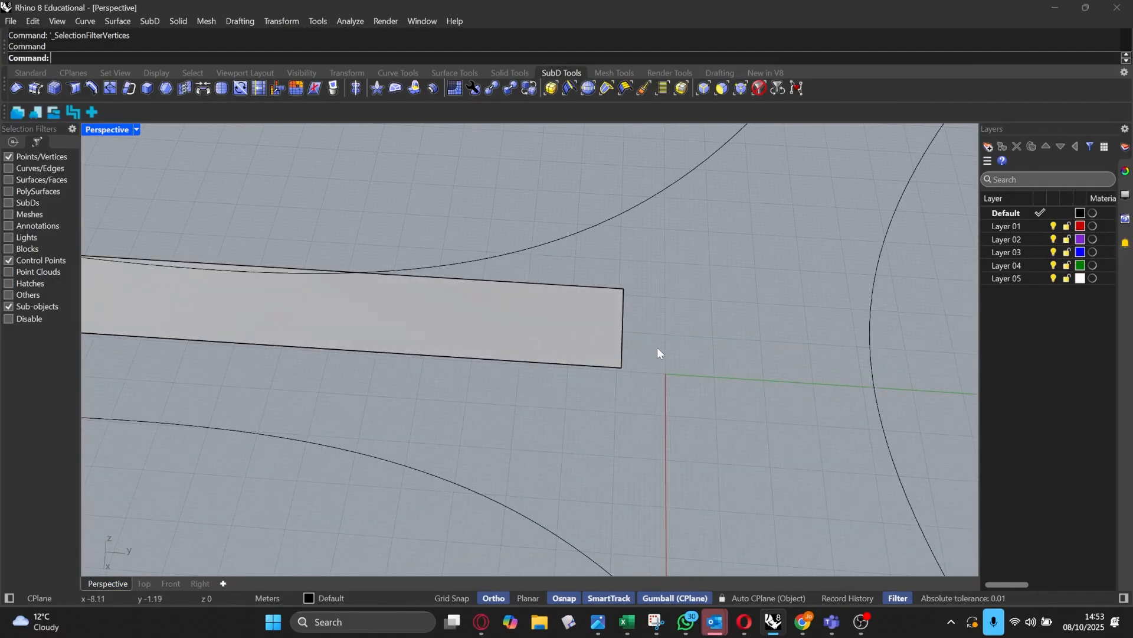
pyautogui.click(621, 367)
pyautogui.moveTo(653, 376); pyautogui.dragTo(706, 382)
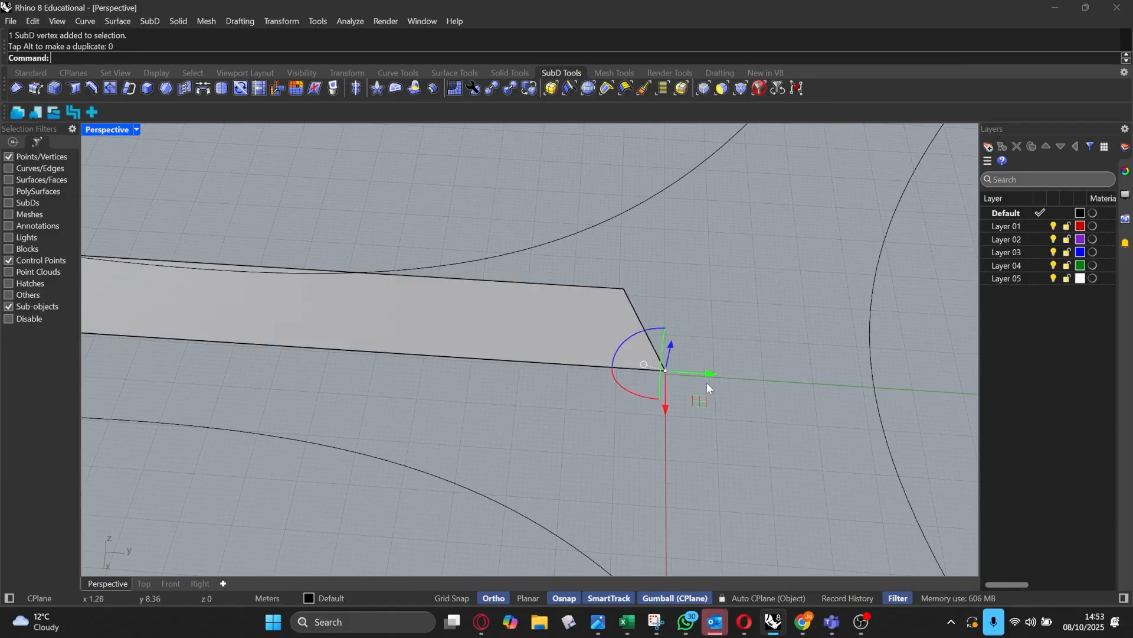
# Step: Move the SubD plane's outer corner at the central end slightly away from the centre along Y to steepen the slanted edge
pyautogui.moveTo(707, 382); pyautogui.dragTo(679, 336, button='right')
pyautogui.scroll(6, 496, 347)
pyautogui.moveTo(513, 345); pyautogui.dragTo(531, 310, button='right')
pyautogui.scroll(-2, 538, 313)
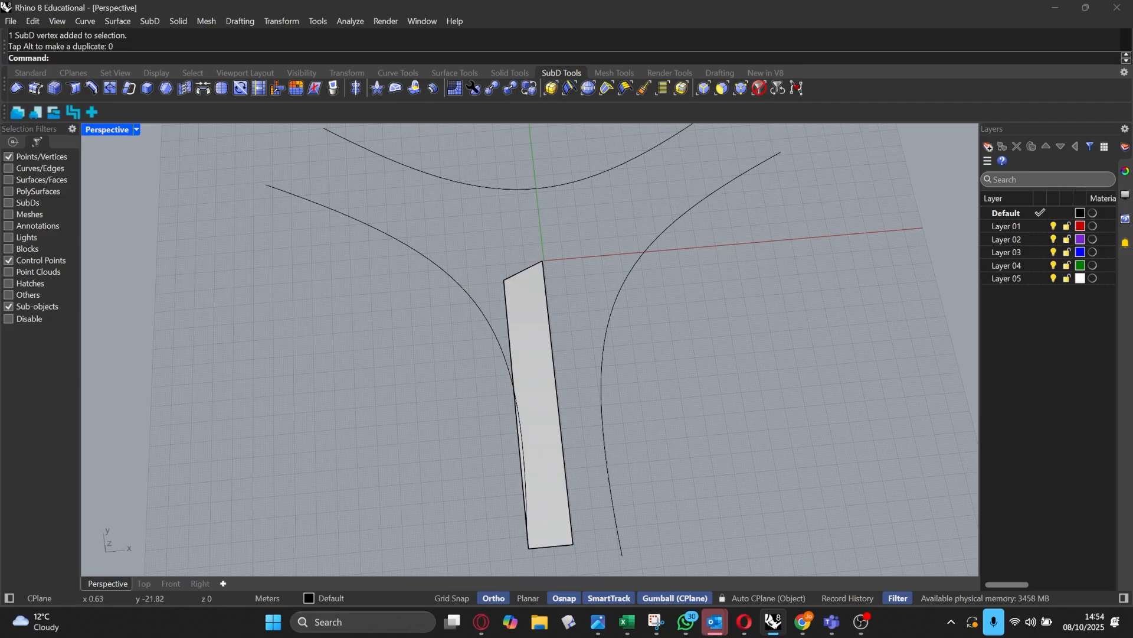
pyautogui.scroll(-2, 538, 314)
pyautogui.scroll(4, 549, 308)
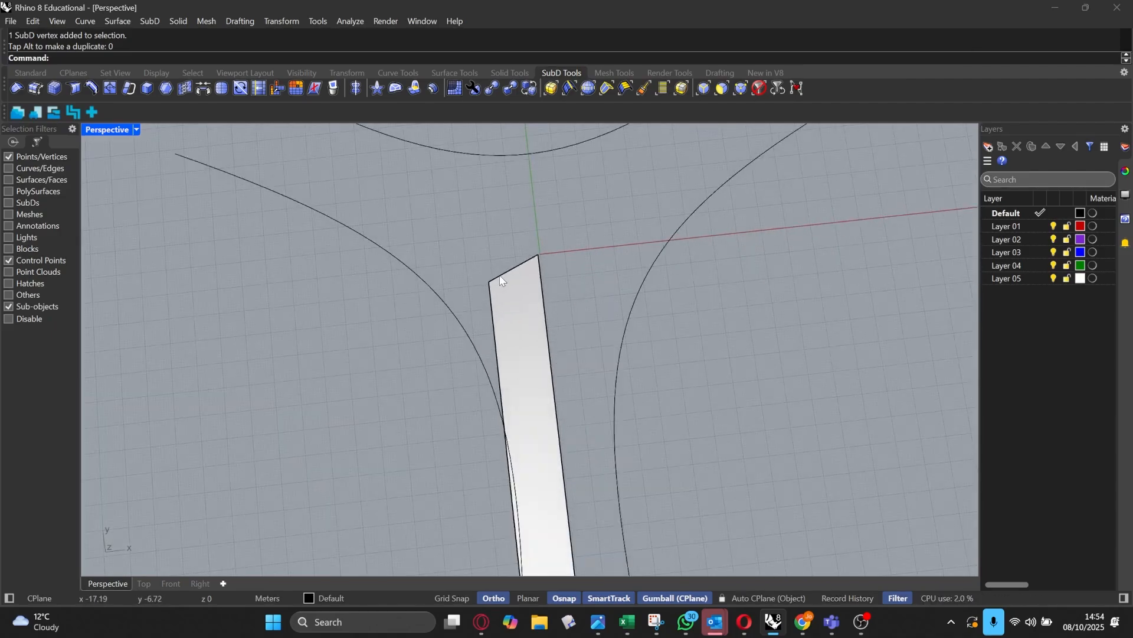
pyautogui.moveTo(500, 278); pyautogui.dragTo(428, 460, button='right')
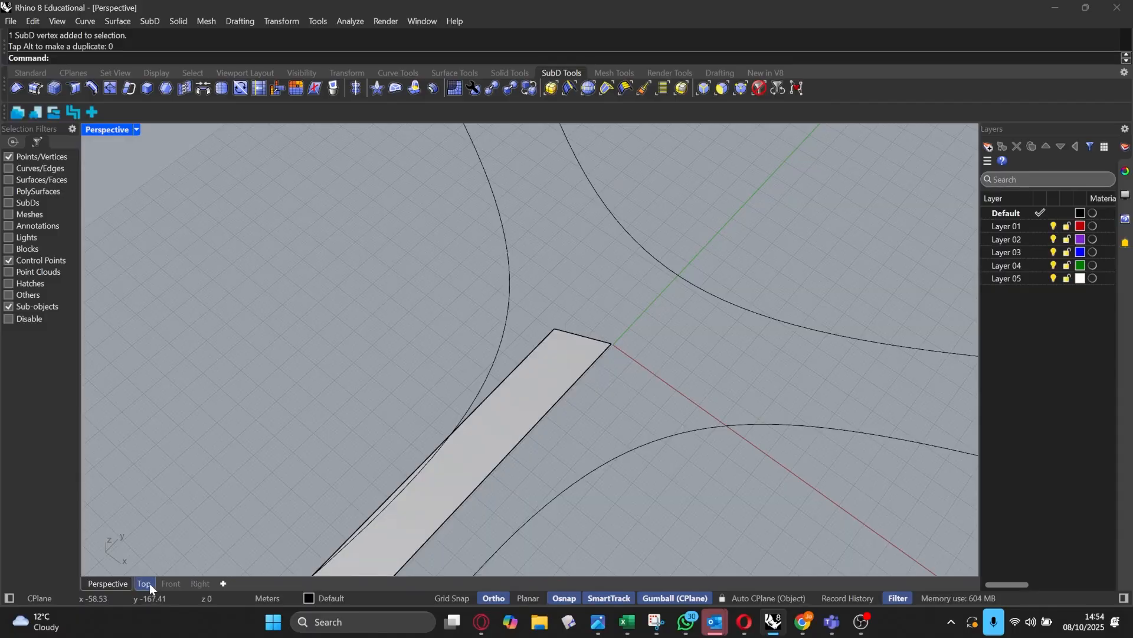
pyautogui.moveTo(342, 505); pyautogui.dragTo(576, 360, button='right')
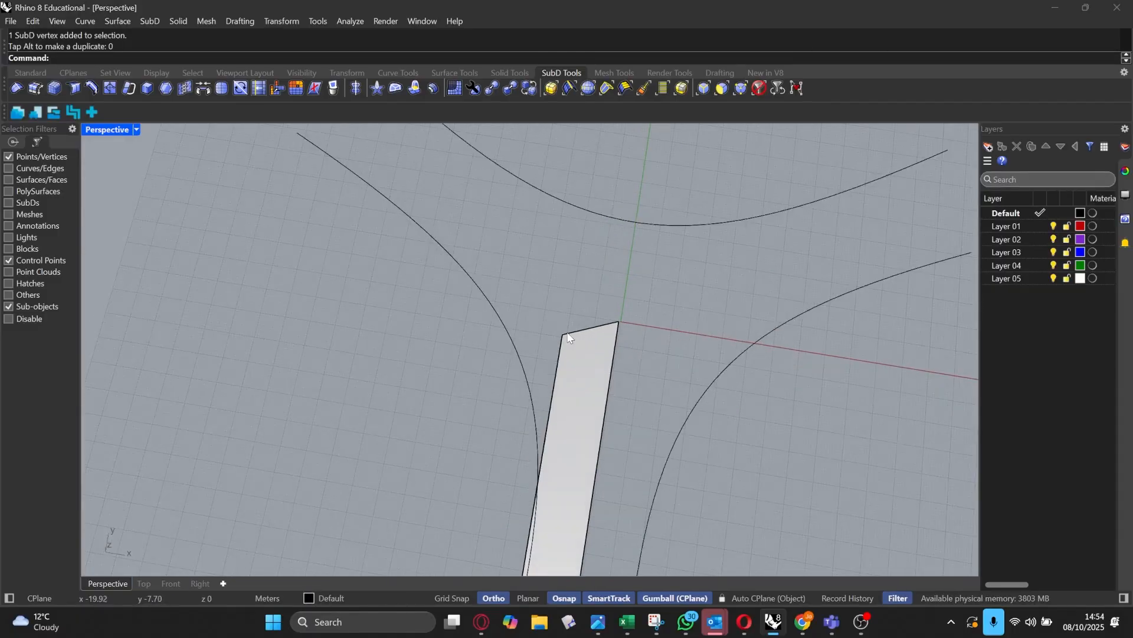
pyautogui.click(744, 88)
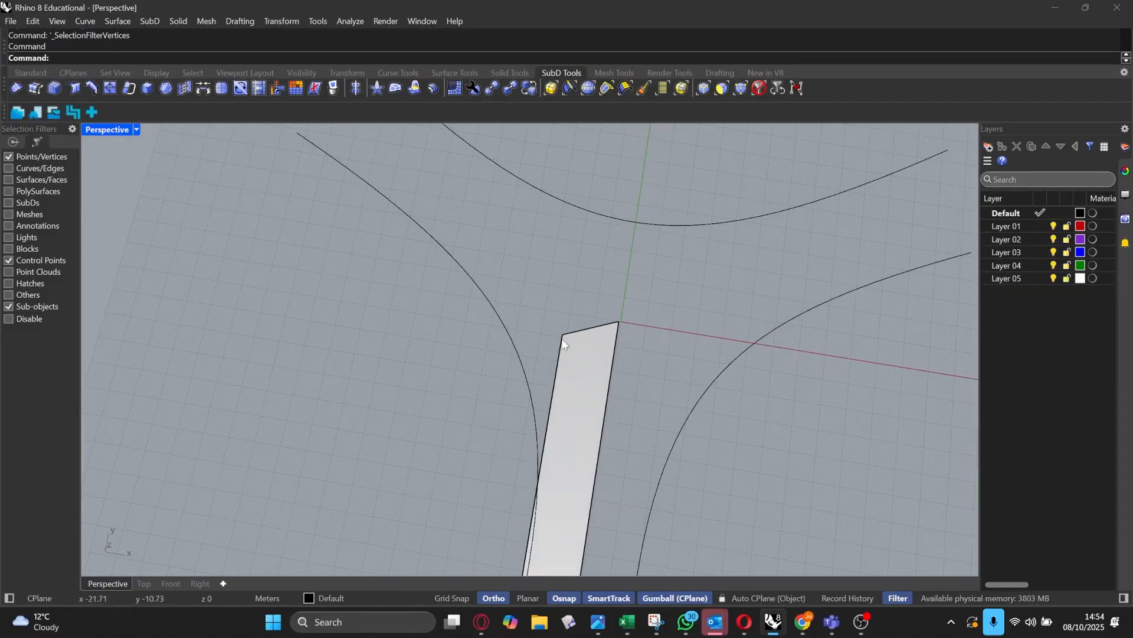
pyautogui.click(562, 339)
pyautogui.moveTo(569, 298); pyautogui.dragTo(565, 319)
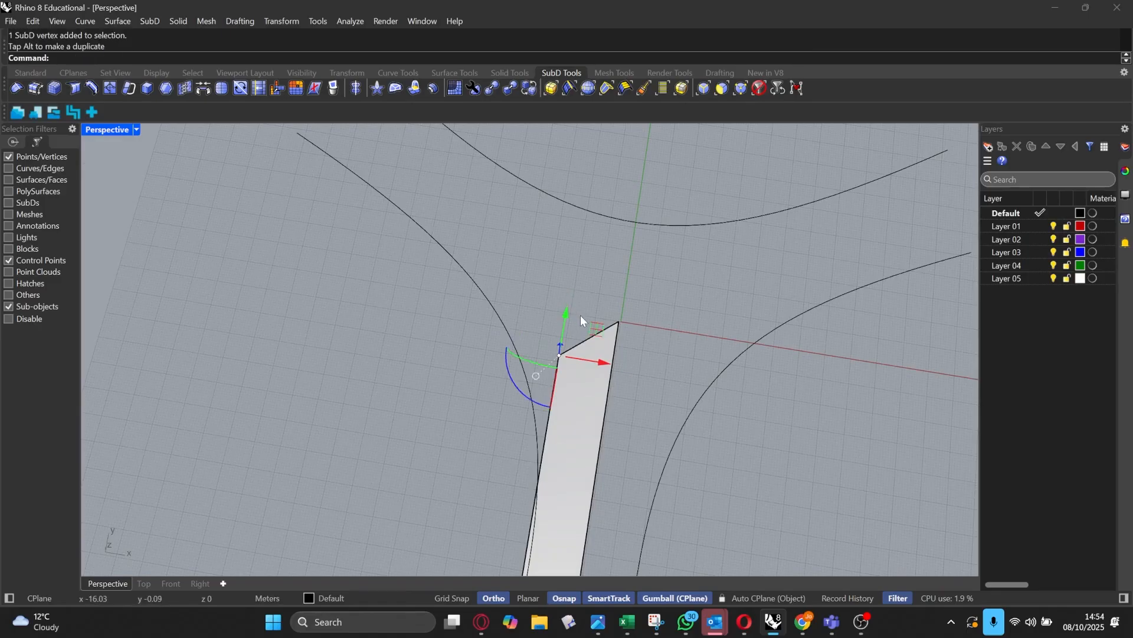
# Step: Clear the selection filter and examine the slanted SubD plane against the three guide curves in top and perspective views
pyautogui.moveTo(580, 314); pyautogui.dragTo(448, 301, button='right')
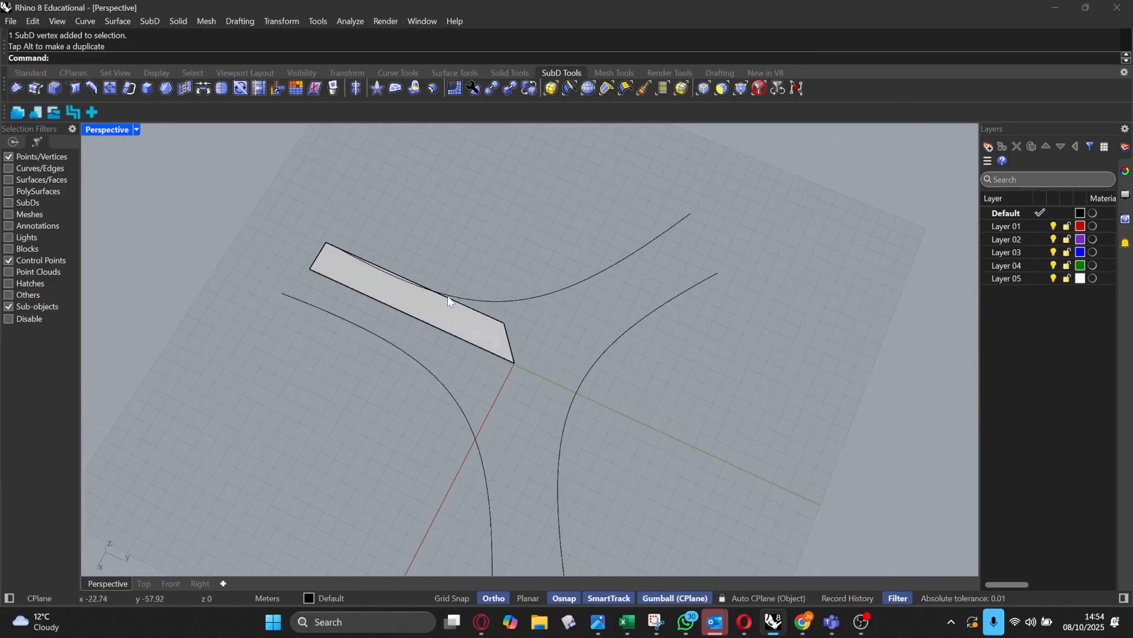
pyautogui.click(143, 583)
pyautogui.scroll(-2, 399, 314)
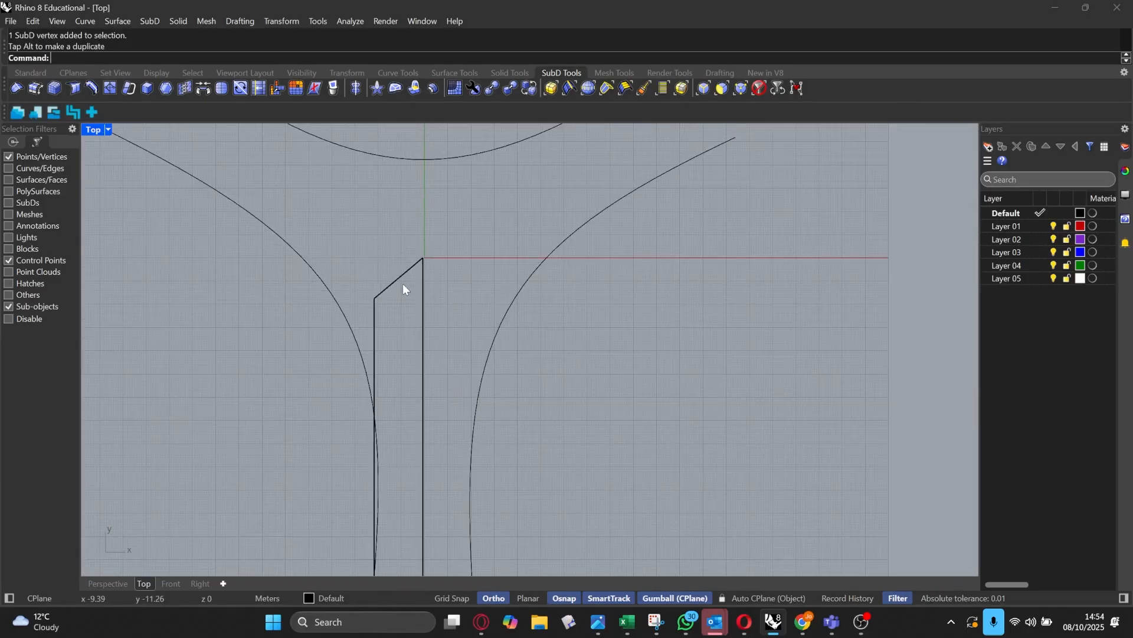
pyautogui.scroll(3, 426, 278)
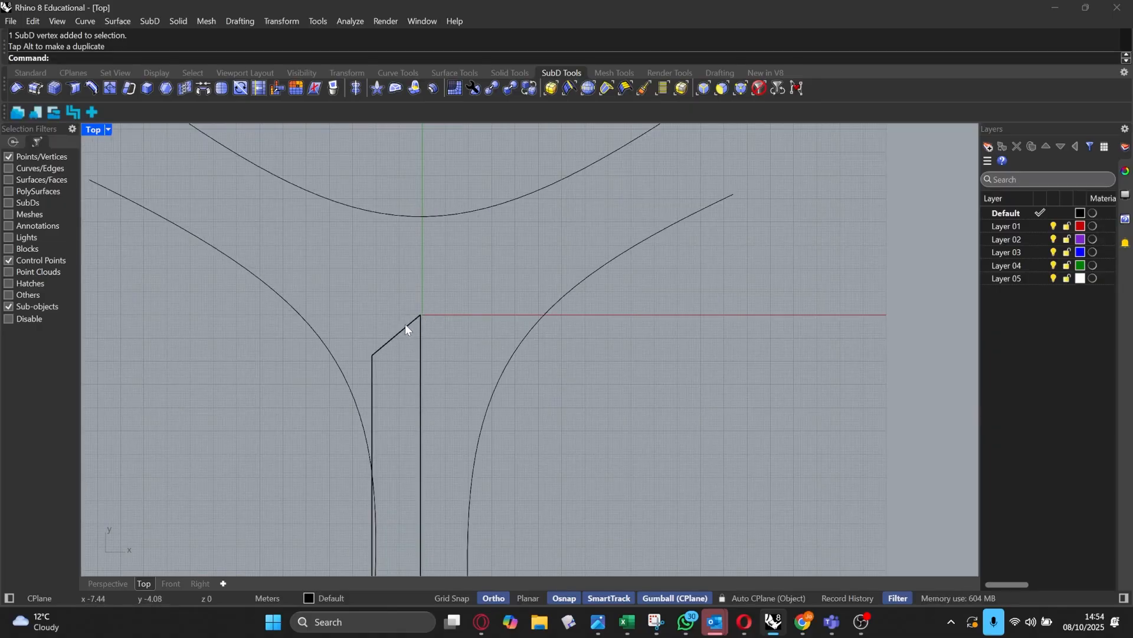
pyautogui.click(97, 584)
pyautogui.click(759, 90)
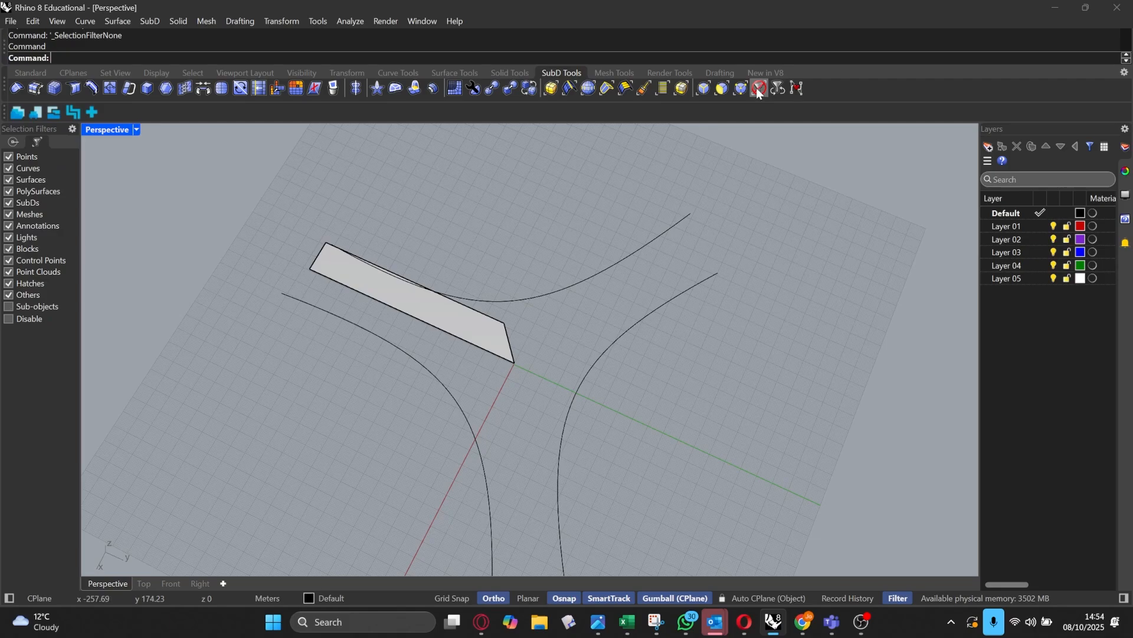
pyautogui.click(489, 321)
pyautogui.moveTo(529, 328); pyautogui.dragTo(473, 310, button='right')
pyautogui.moveTo(483, 221); pyautogui.dragTo(499, 246, button='right')
pyautogui.click(597, 169)
pyautogui.scroll(3, 503, 238)
pyautogui.scroll(-3, 500, 249)
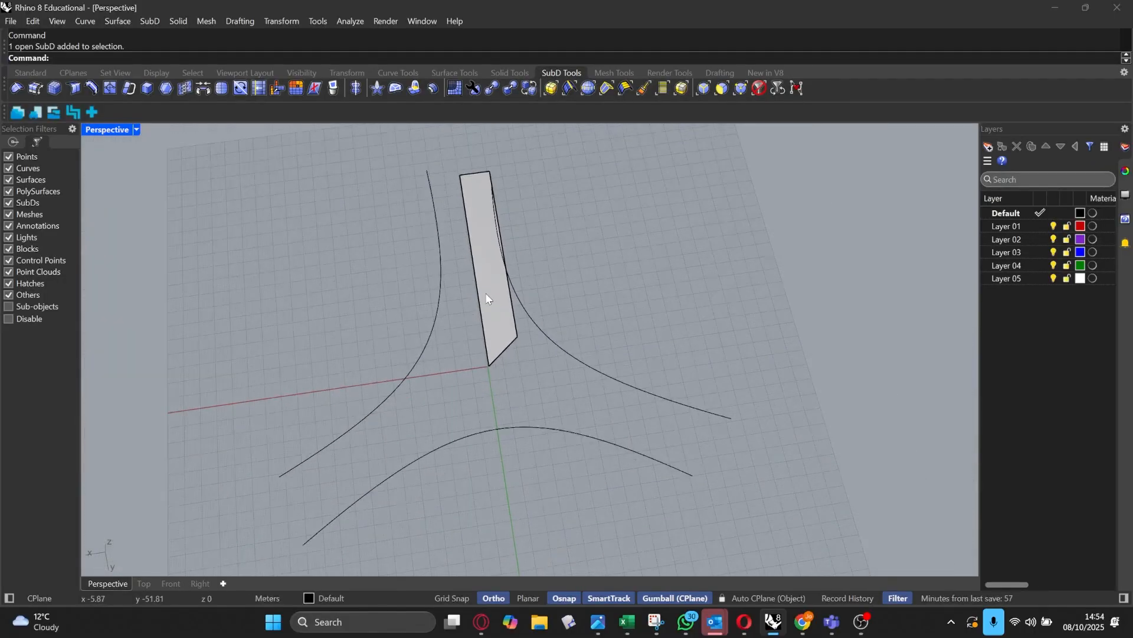
pyautogui.moveTo(488, 298)
pyautogui.mouseDown(button='right')
pyautogui.moveTo(508, 309)
pyautogui.moveTo(495, 313)
pyautogui.mouseUp(button='right')
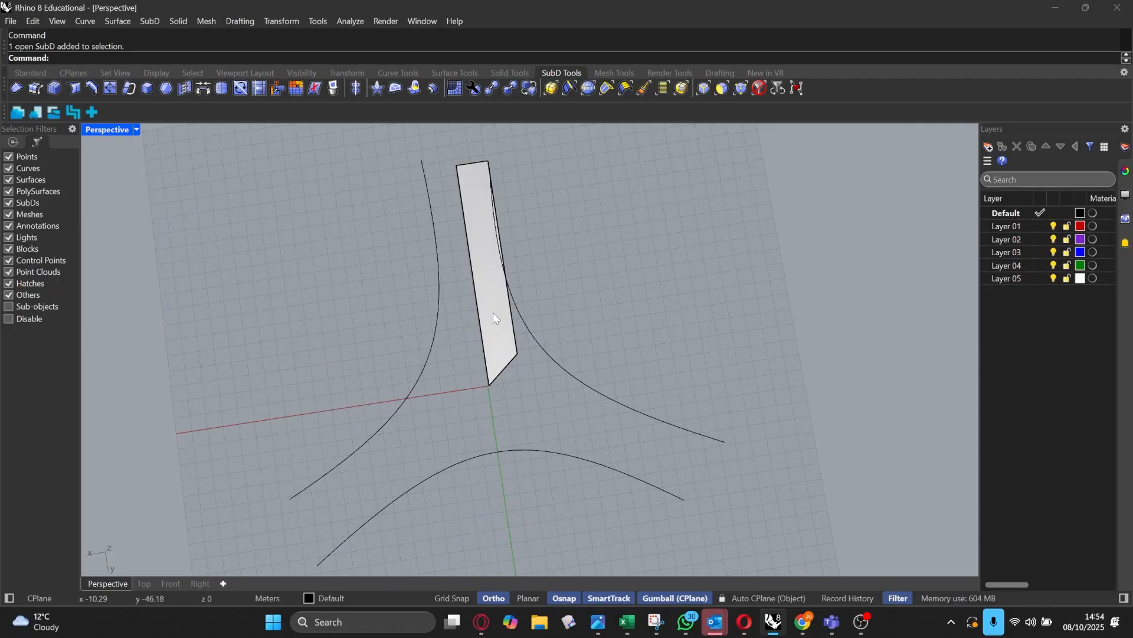
pyautogui.moveTo(493, 313); pyautogui.dragTo(515, 356, button='right')
pyautogui.scroll(3, 508, 359)
pyautogui.scroll(-2, 470, 386)
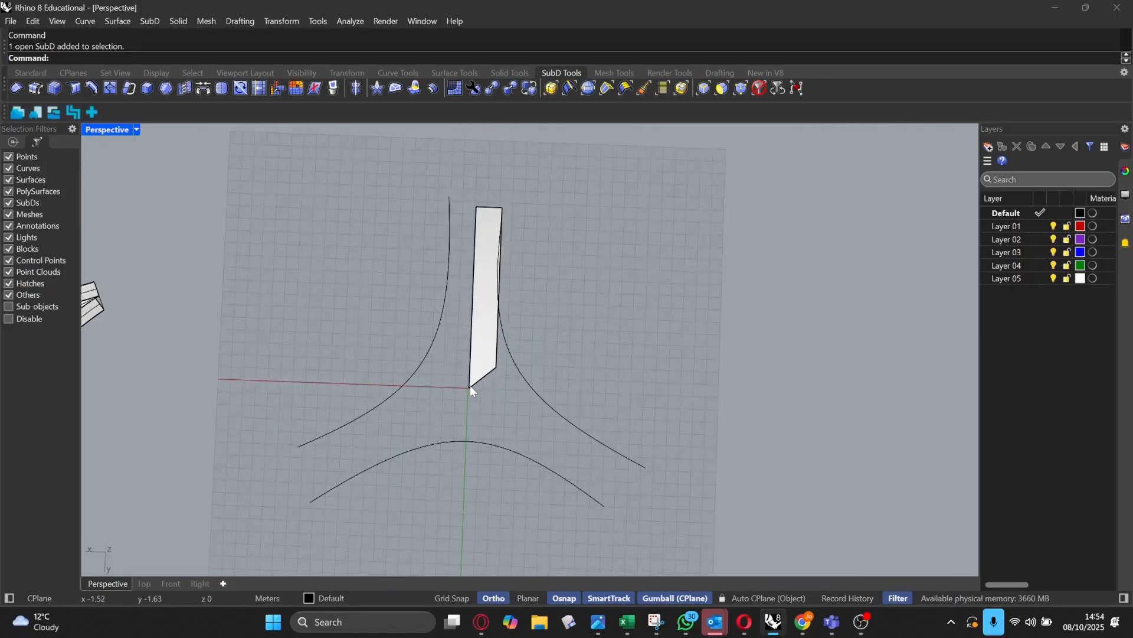
pyautogui.moveTo(470, 387); pyautogui.dragTo(585, 337, button='right')
# Step: Try to extrude the plane's slanted end edge from the centre along an adjacent arm to its tip
pyautogui.click(741, 88)
pyautogui.scroll(2, 528, 420)
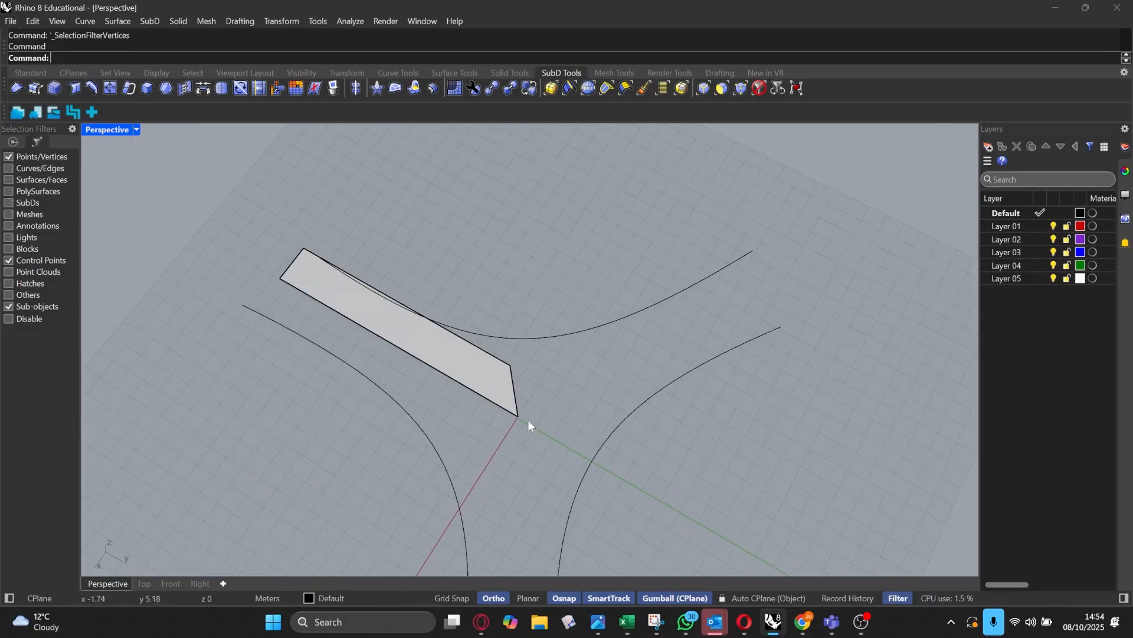
pyautogui.click(520, 414)
pyautogui.scroll(2, 516, 416)
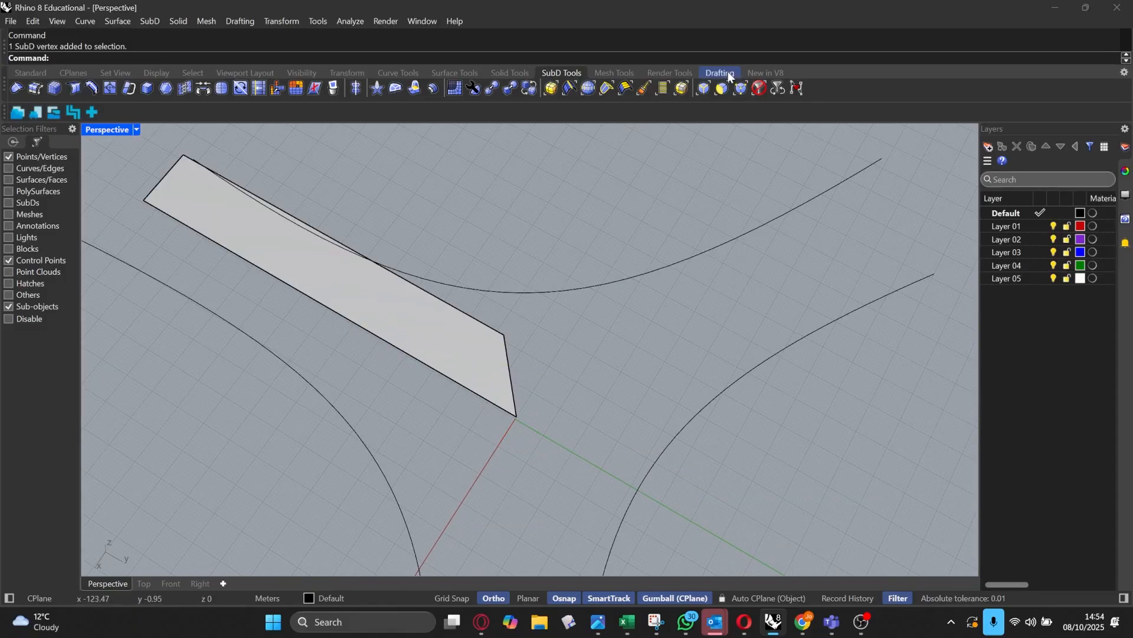
pyautogui.click(703, 88)
pyautogui.click(505, 351)
pyautogui.moveTo(506, 351); pyautogui.dragTo(467, 354, button='right')
pyautogui.scroll(-3, 496, 304)
pyautogui.scroll(-2, 469, 356)
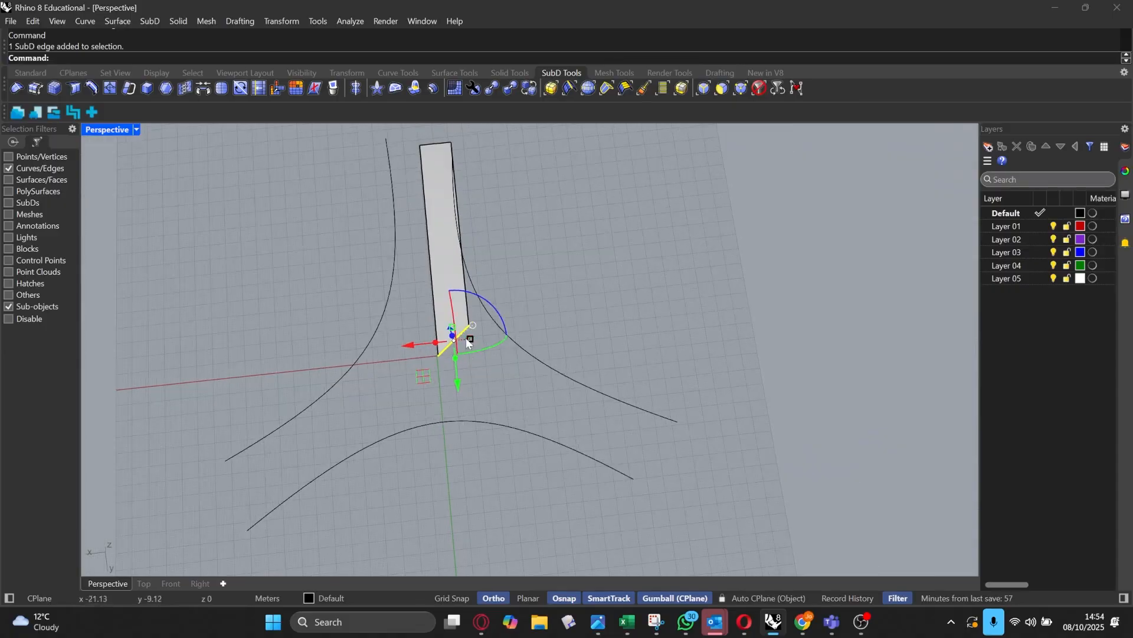
pyautogui.moveTo(427, 374); pyautogui.dragTo(662, 481)
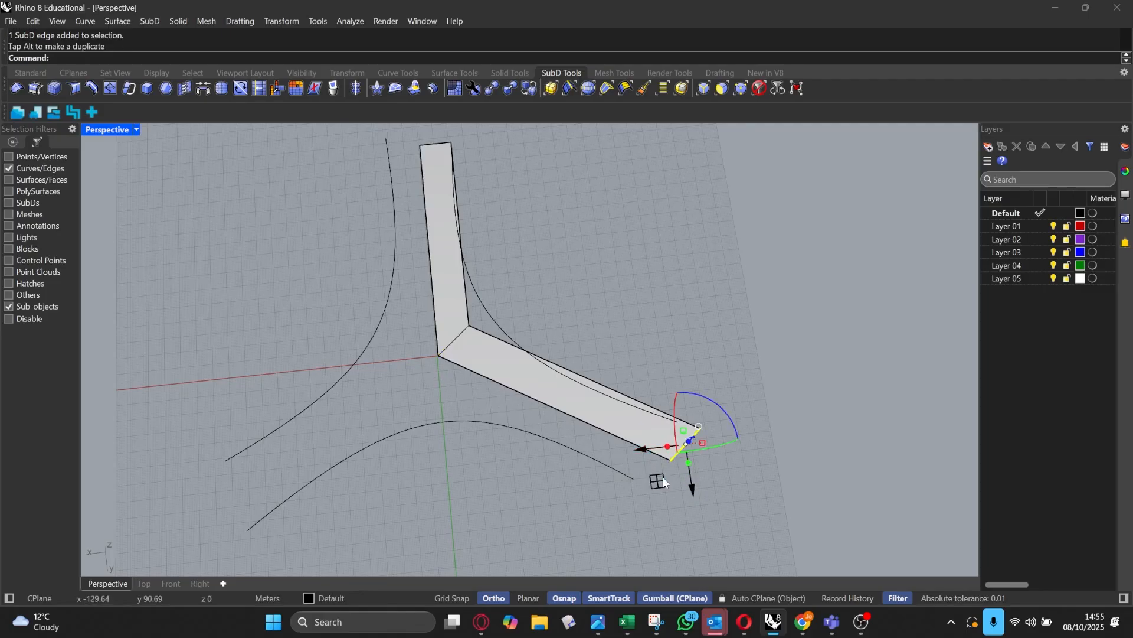
pyautogui.hotkey('ctrl', 'z')
# Step: Try to extrude the plane's slanted end edge sideways along the X axis
pyautogui.scroll(3, 466, 424)
pyautogui.scroll(2, 475, 402)
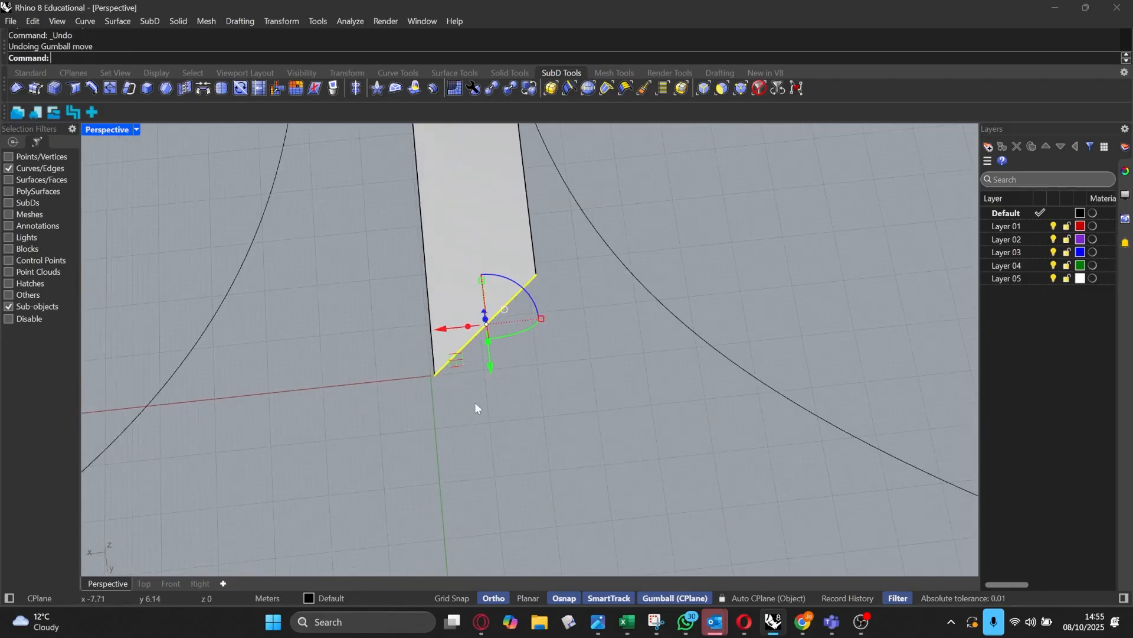
pyautogui.keyDown('shift'); pyautogui.moveTo(475, 402); pyautogui.dragTo(520, 331, button='right'); pyautogui.keyUp('shift')
pyautogui.scroll(-4, 493, 372)
pyautogui.click(616, 219)
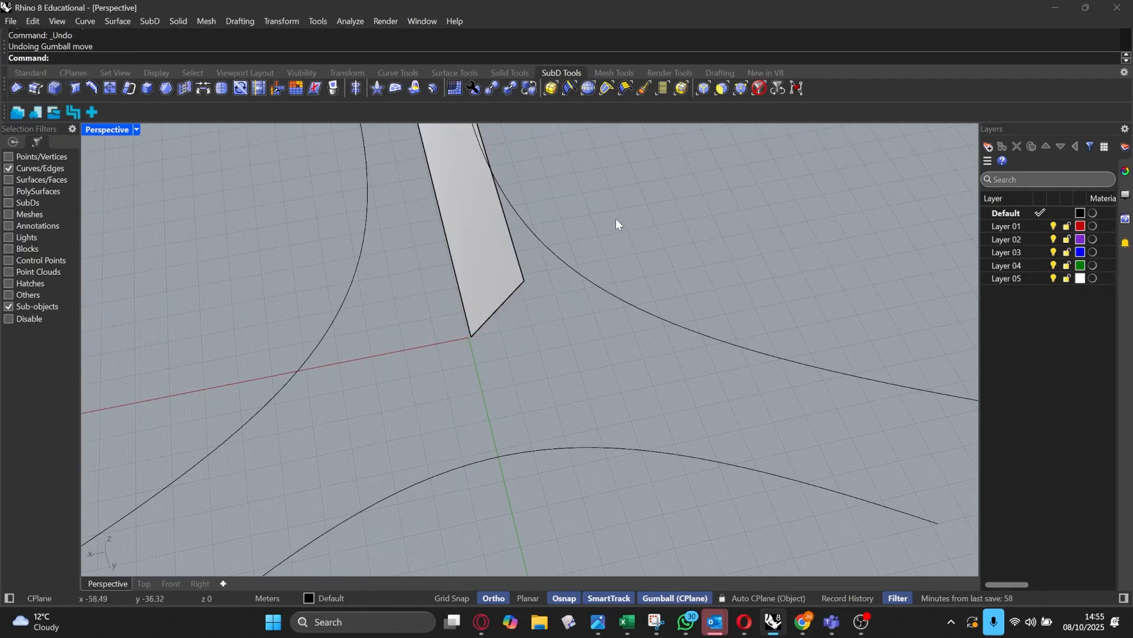
pyautogui.click(703, 89)
pyautogui.scroll(3, 471, 353)
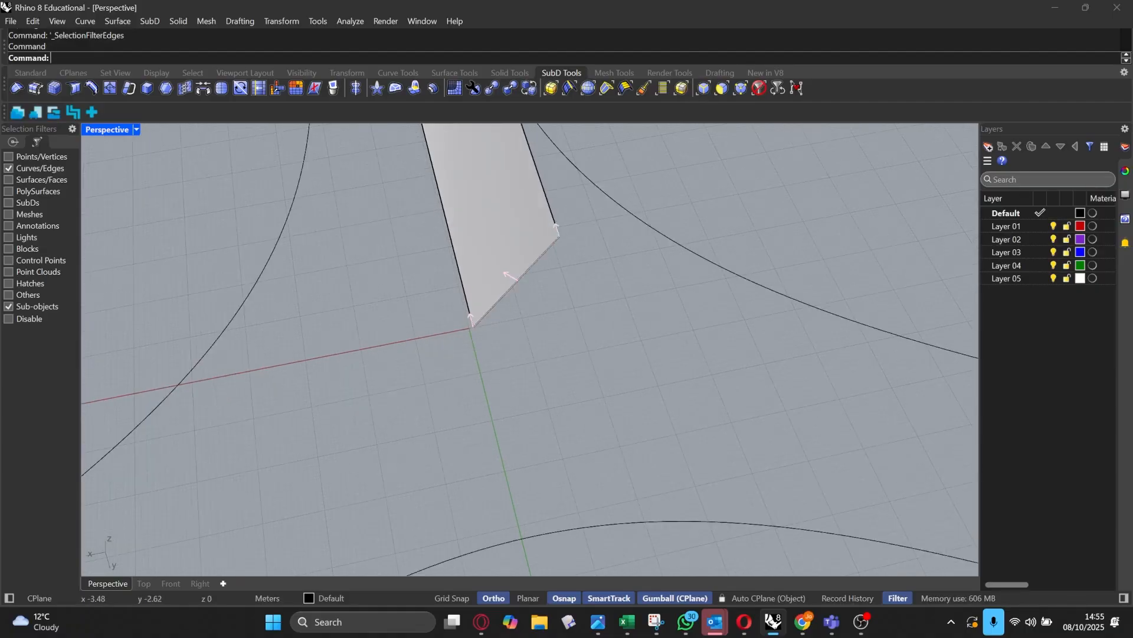
pyautogui.click(485, 314)
pyautogui.scroll(-1, 464, 328)
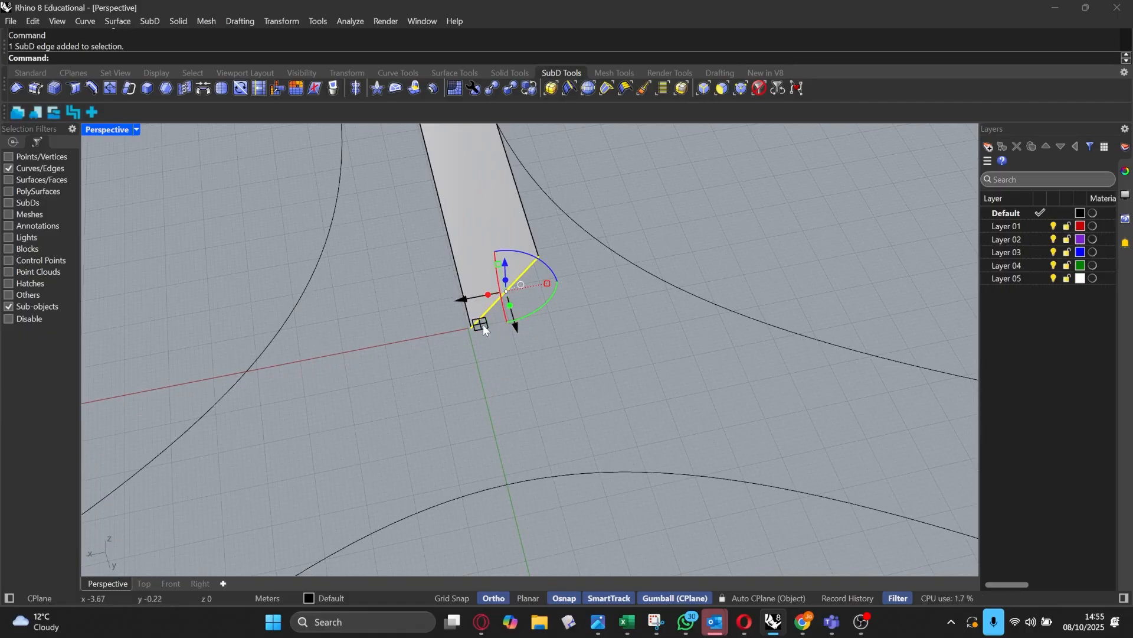
pyautogui.moveTo(488, 295); pyautogui.dragTo(1128, 401)
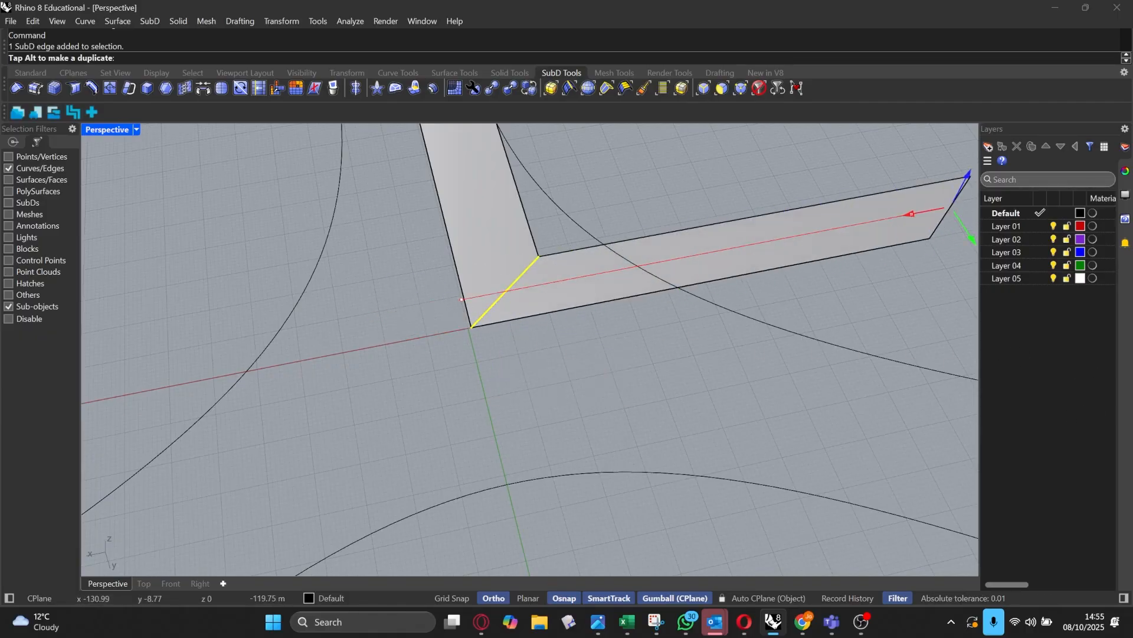
pyautogui.moveTo(1042, 398); pyautogui.dragTo(419, 398)
pyautogui.click(419, 398)
pyautogui.scroll(-2, 412, 357)
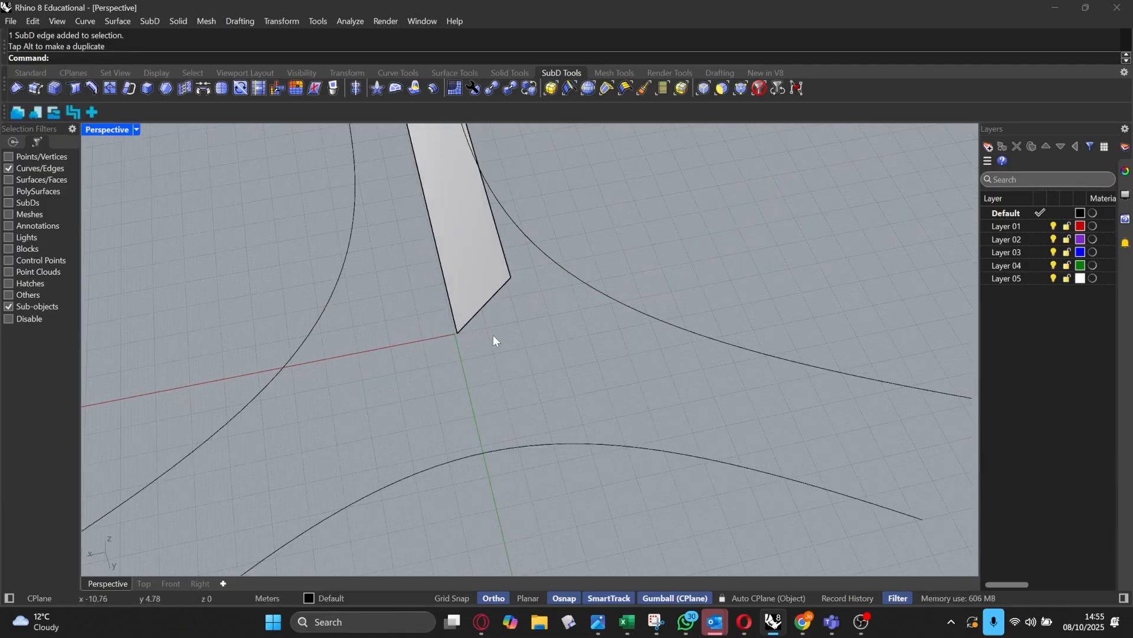
# Step: Try to extrude the slanted end edge with ExtrudeSubD using Basis=UVN and Direction=N
pyautogui.click(470, 319)
pyautogui.moveTo(477, 363); pyautogui.dragTo(550, 395, button='right')
pyautogui.scroll(-4, 493, 382)
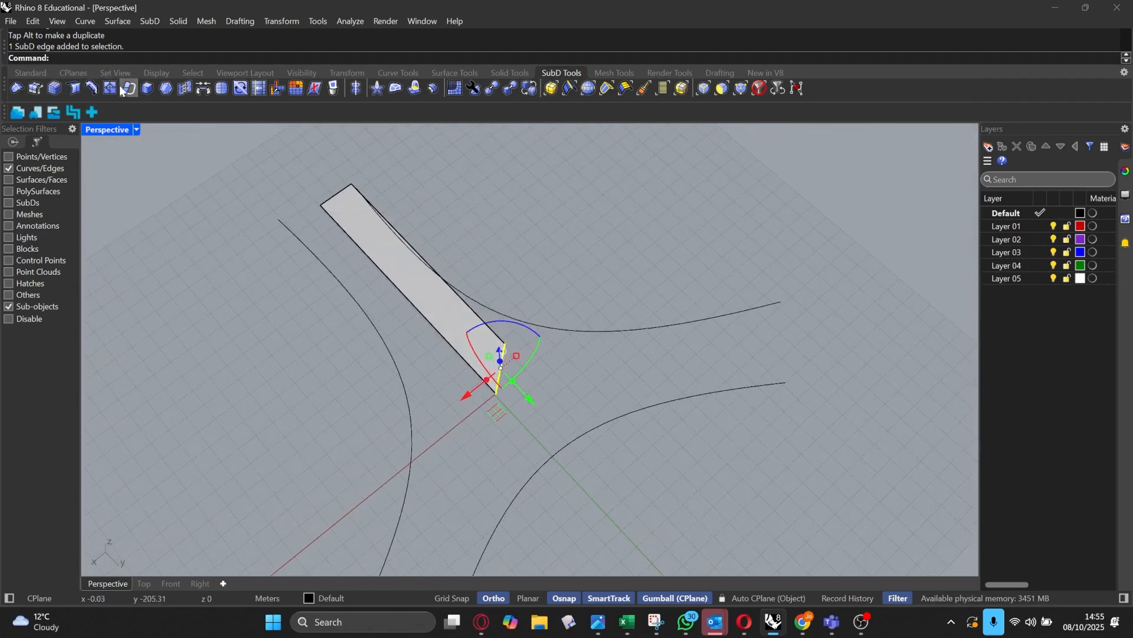
pyautogui.click(416, 90)
pyautogui.moveTo(561, 331); pyautogui.dragTo(525, 324, button='right')
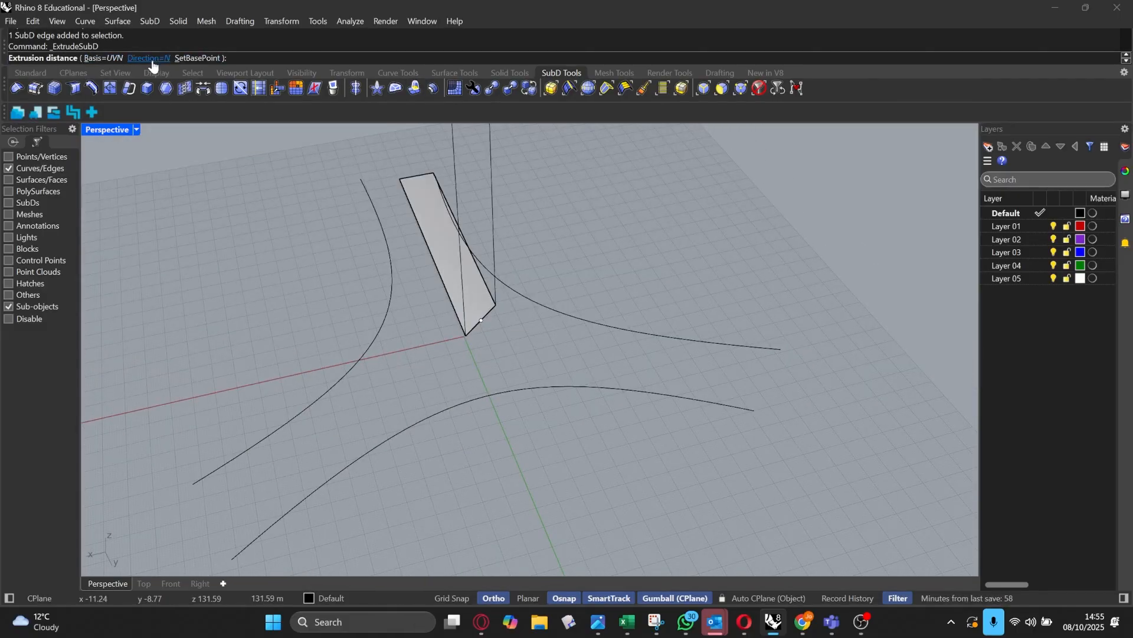
pyautogui.moveTo(428, 288); pyautogui.dragTo(395, 253, button='right')
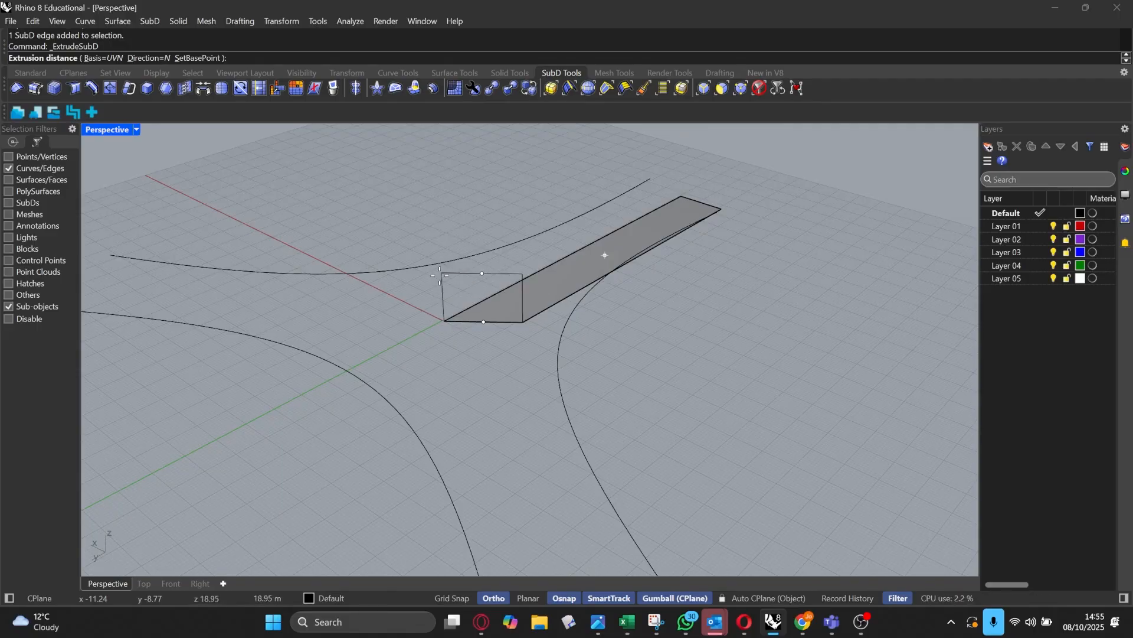
pyautogui.press('Escape')
pyautogui.scroll(2, 446, 269)
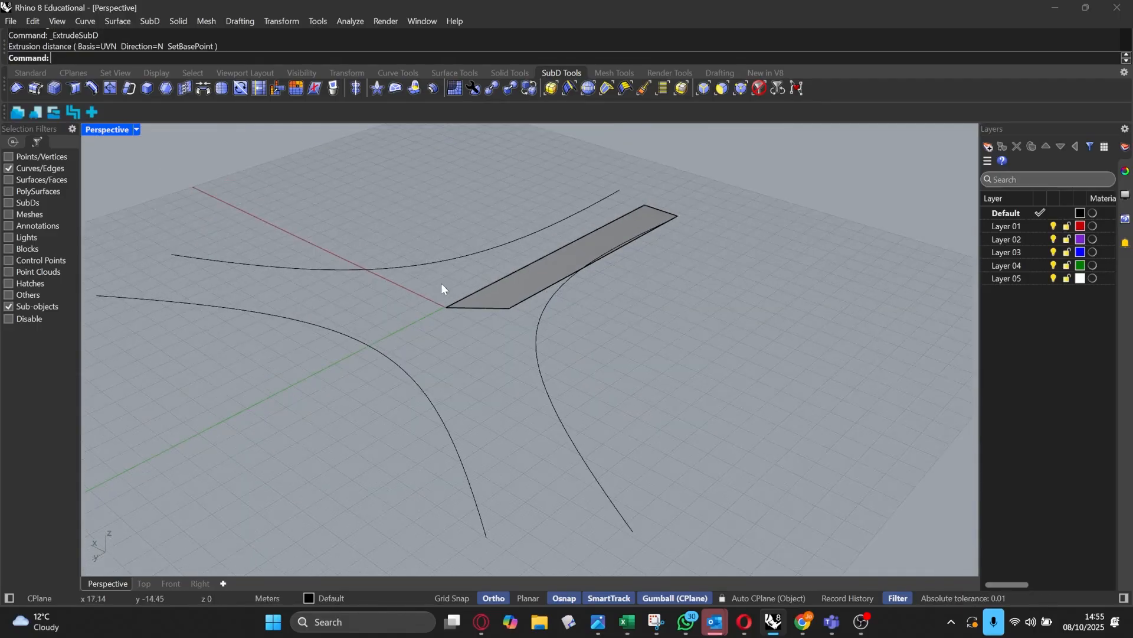
# Step: Extrude the plane's slanted end edge from the origin to the tip of the adjacent guide curve, forming a second arm
pyautogui.moveTo(443, 284); pyautogui.dragTo(473, 444, button='right')
pyautogui.click(506, 358)
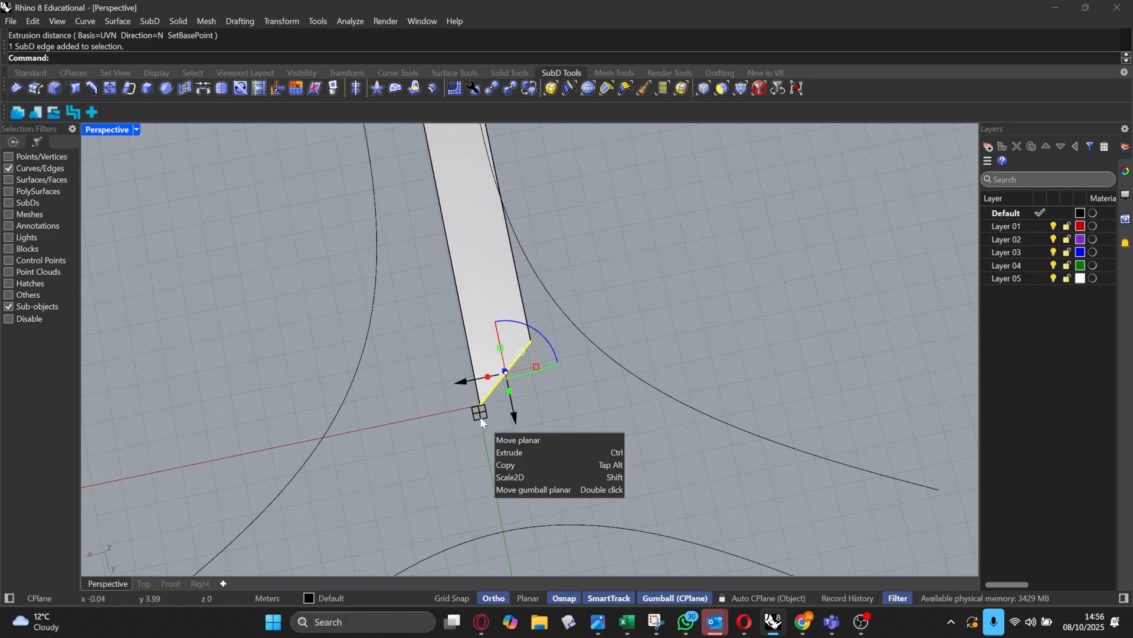
pyautogui.keyDown('ctrl'); pyautogui.moveTo(480, 417); pyautogui.dragTo(895, 573); pyautogui.keyUp('ctrl')
pyautogui.scroll(-3, 632, 374)
pyautogui.moveTo(633, 374); pyautogui.dragTo(600, 359, button='right')
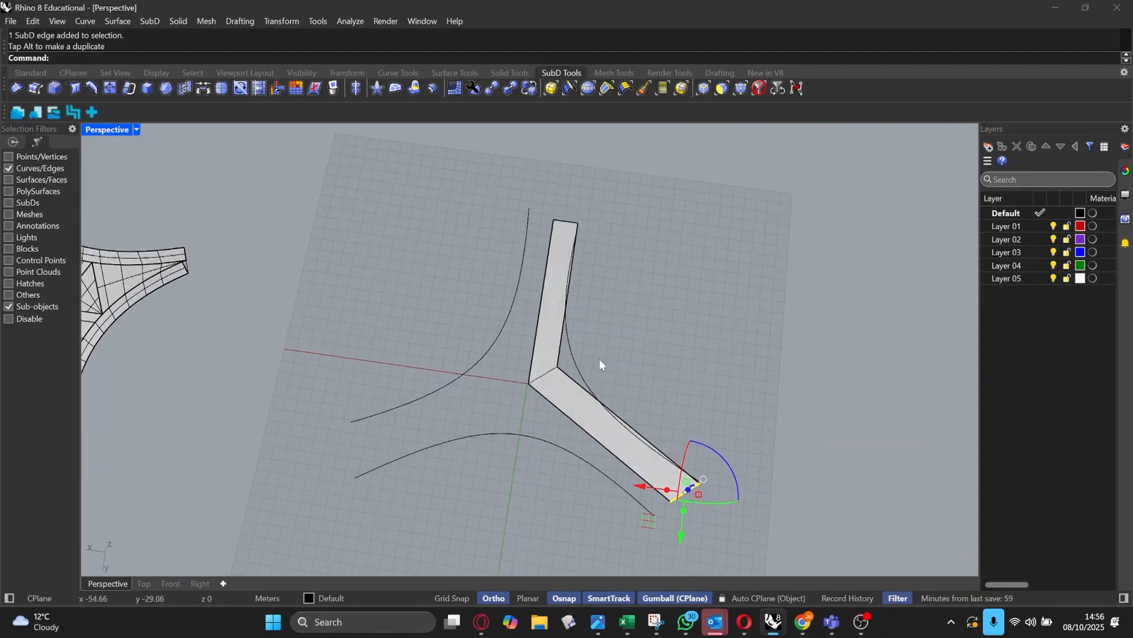
# Step: Move the inner corner vertex of the second arm's tip to narrow its end to roughly the first arm's width
pyautogui.moveTo(634, 413); pyautogui.dragTo(712, 477, button='right')
pyautogui.scroll(5, 714, 424)
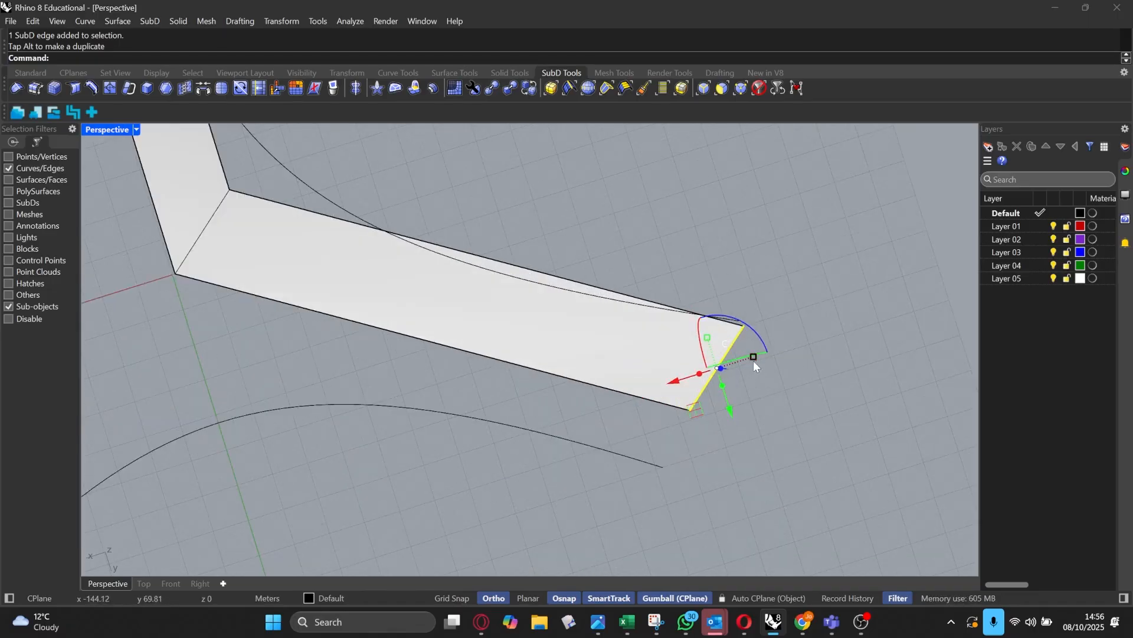
pyautogui.click(738, 90)
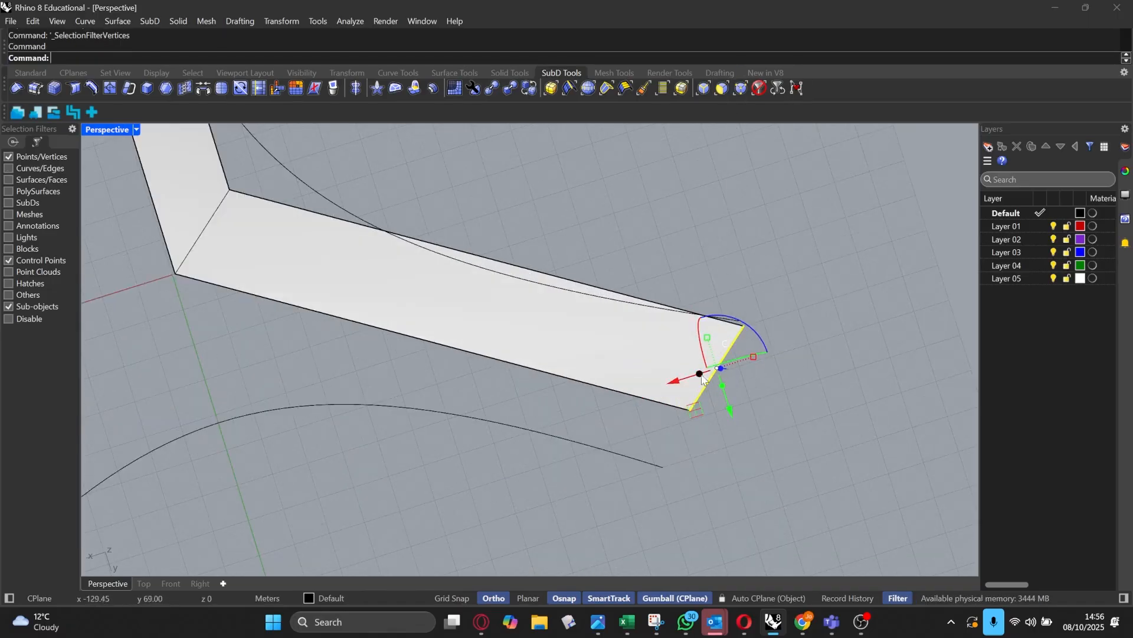
pyautogui.click(690, 409)
pyautogui.scroll(2, 700, 426)
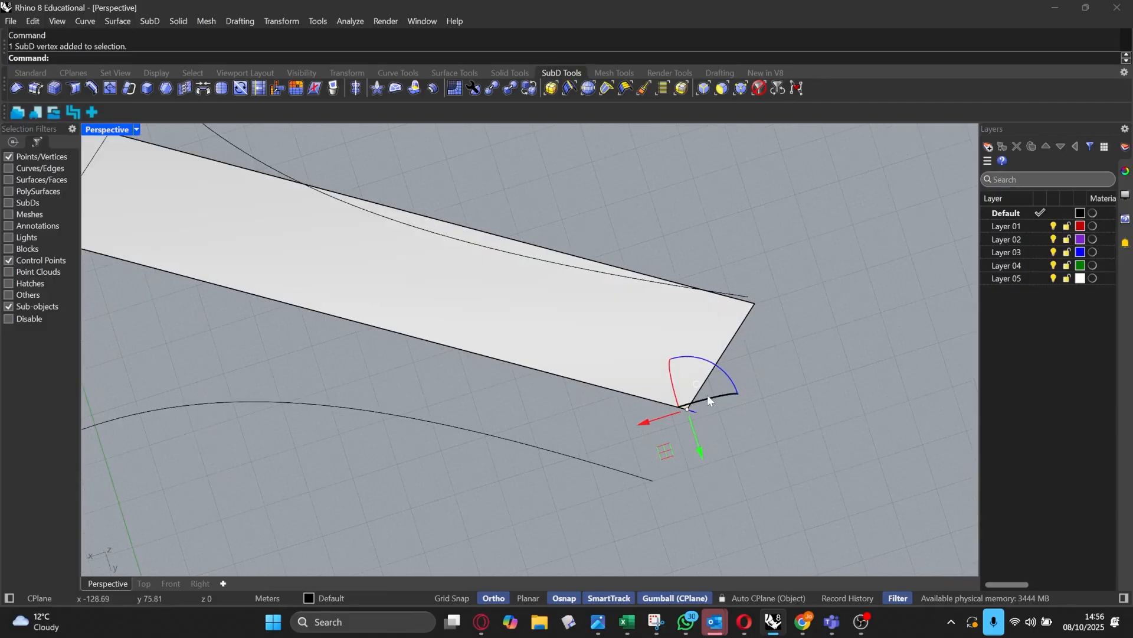
pyautogui.moveTo(665, 447); pyautogui.dragTo(716, 413)
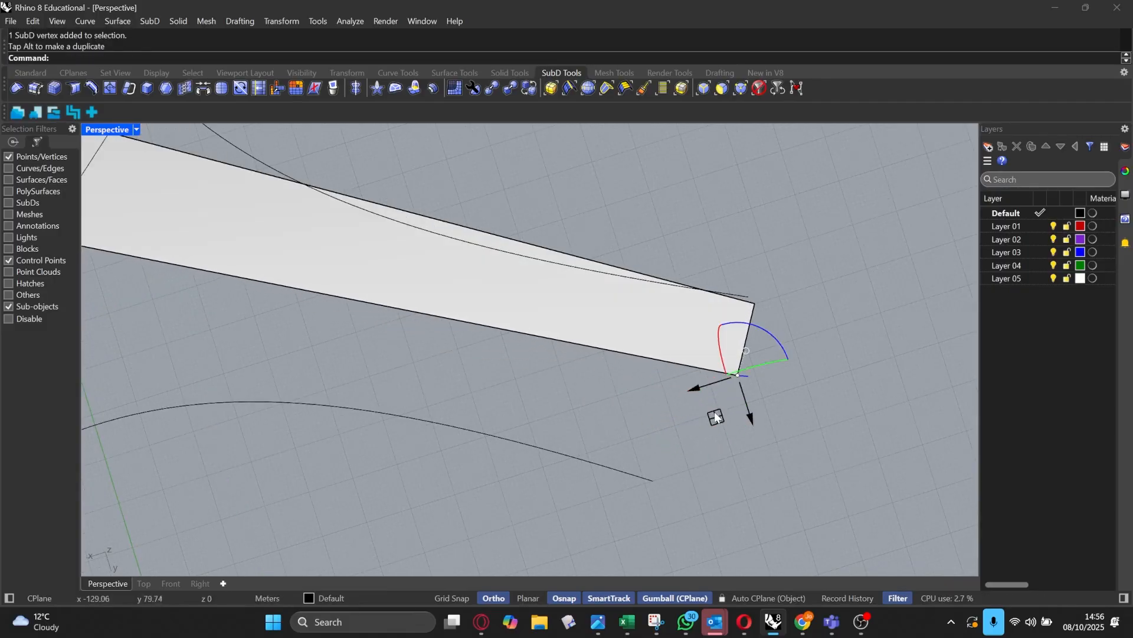
pyautogui.scroll(-5, 704, 391)
pyautogui.moveTo(653, 387); pyautogui.dragTo(564, 343, button='right')
pyautogui.scroll(2, 593, 342)
pyautogui.press('Escape')
pyautogui.scroll(-4, 576, 327)
pyautogui.scroll(2, 564, 344)
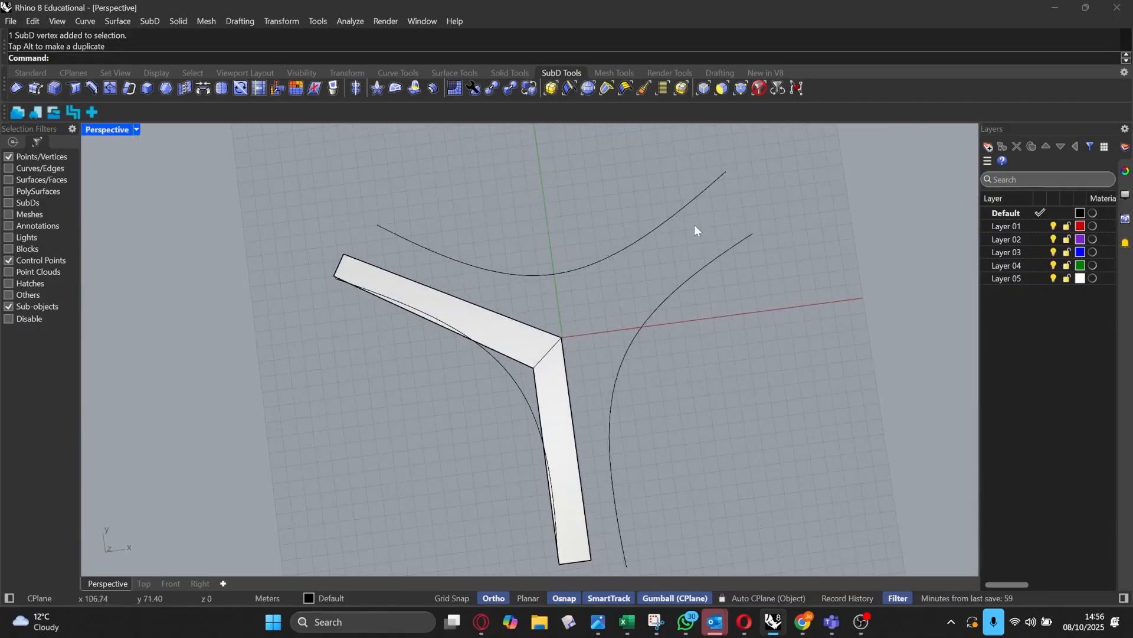
# Step: Restore whole-object selection and move the two-armed SubD diagonally away from the origin
pyautogui.click(760, 88)
pyautogui.click(548, 359)
pyautogui.scroll(2, 549, 358)
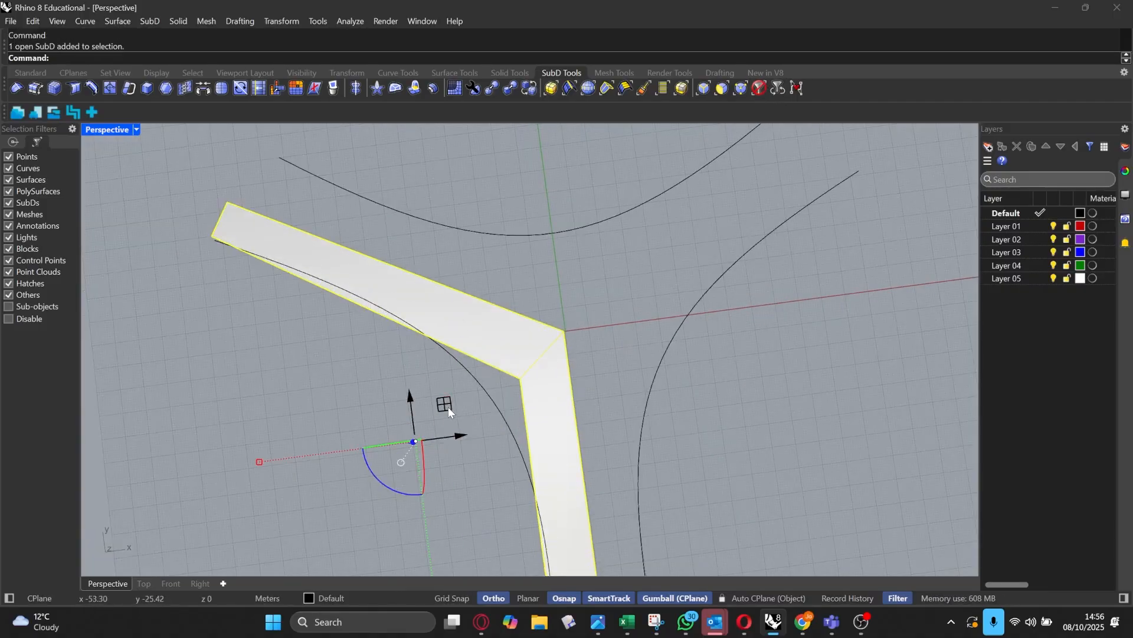
pyautogui.moveTo(448, 406); pyautogui.dragTo(433, 424)
pyautogui.scroll(-5, 435, 417)
pyautogui.moveTo(458, 409); pyautogui.dragTo(429, 372, button='right')
pyautogui.scroll(3, 469, 328)
# Step: Delete the guide curve overlapping the SubD and undo the extra deletion of the neighbouring guide curve
pyautogui.click(469, 319)
pyautogui.click(441, 328)
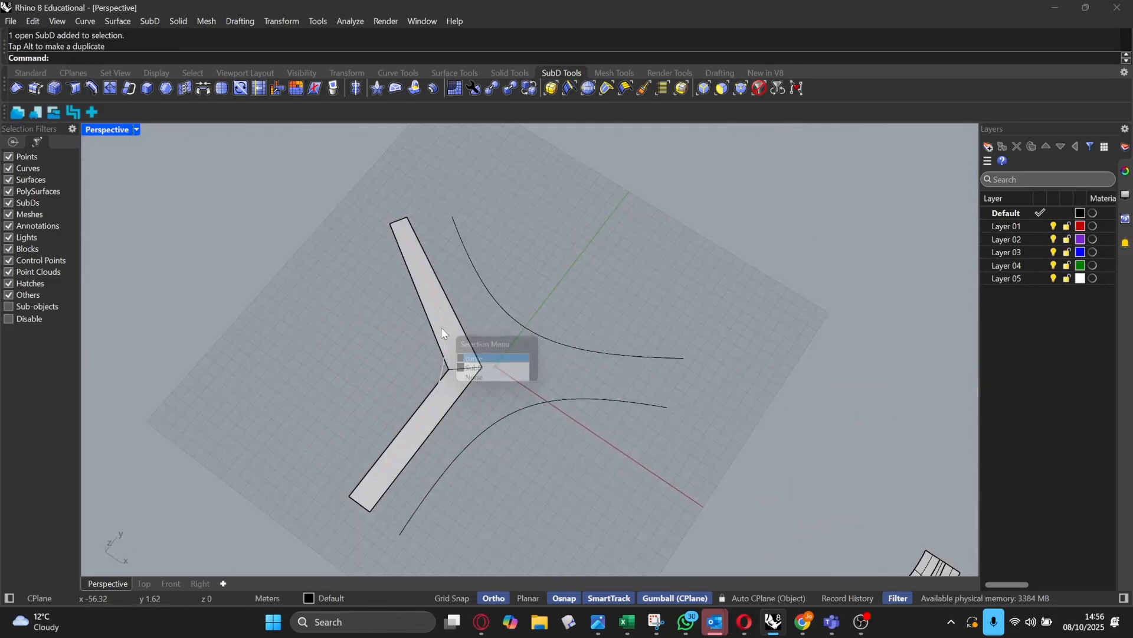
pyautogui.press('Return')
pyautogui.press('Delete')
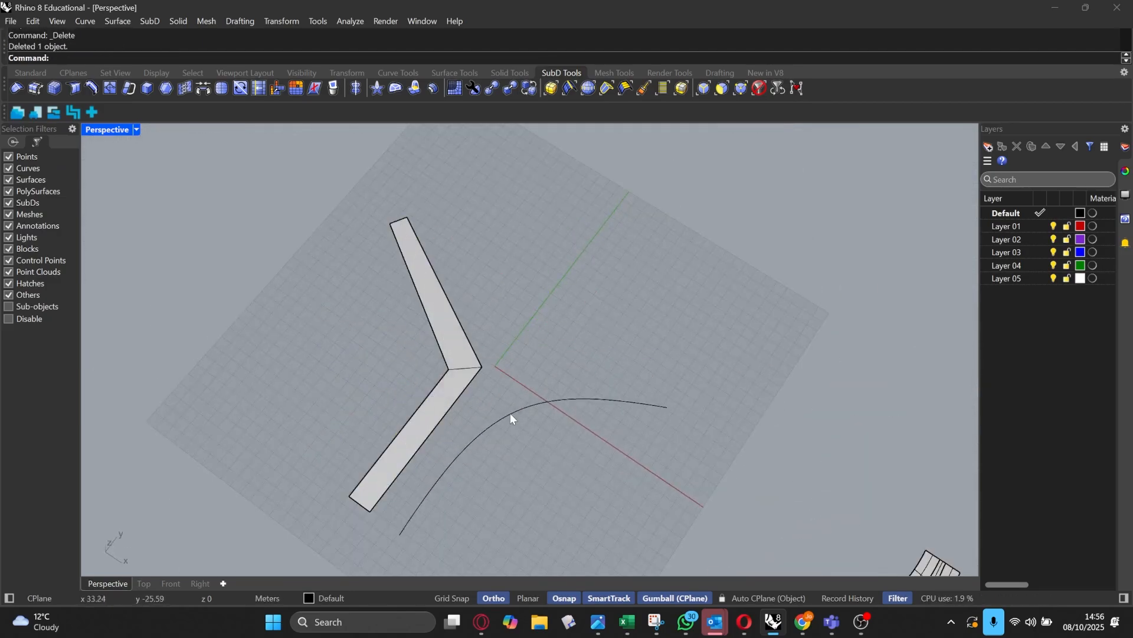
pyautogui.moveTo(506, 397); pyautogui.dragTo(497, 323, button='right')
pyautogui.hotkey('ctrl', 'z')
pyautogui.press('Escape')
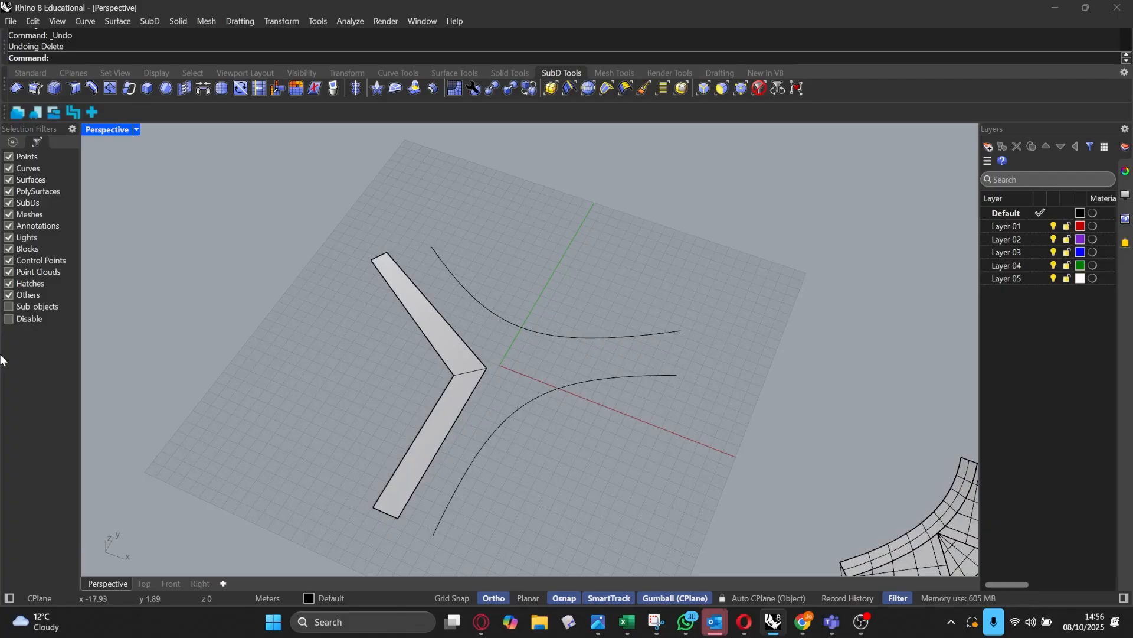
# Step: Move the two-armed SubD about 4.4 m further diagonally away from the origin
pyautogui.scroll(2, 477, 451)
pyautogui.moveTo(455, 395); pyautogui.dragTo(466, 414, button='right')
pyautogui.click(467, 419)
pyautogui.scroll(2, 488, 384)
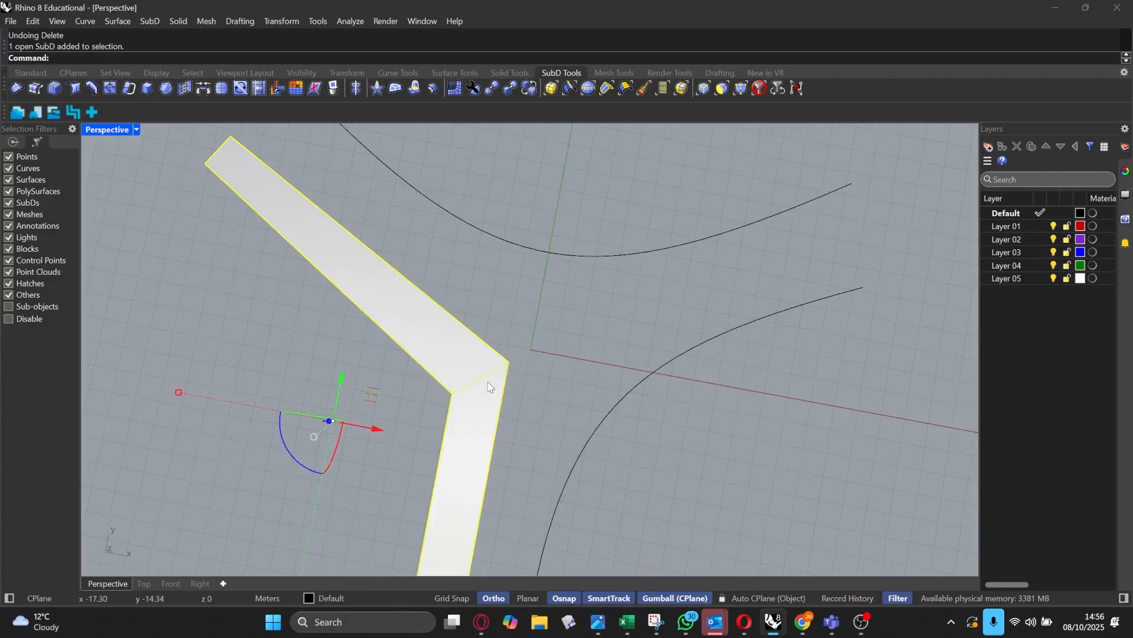
pyautogui.scroll(2, 363, 441)
pyautogui.moveTo(331, 412)
pyautogui.mouseDown()
pyautogui.moveTo(375, 397)
pyautogui.moveTo(320, 420)
pyautogui.mouseUp()
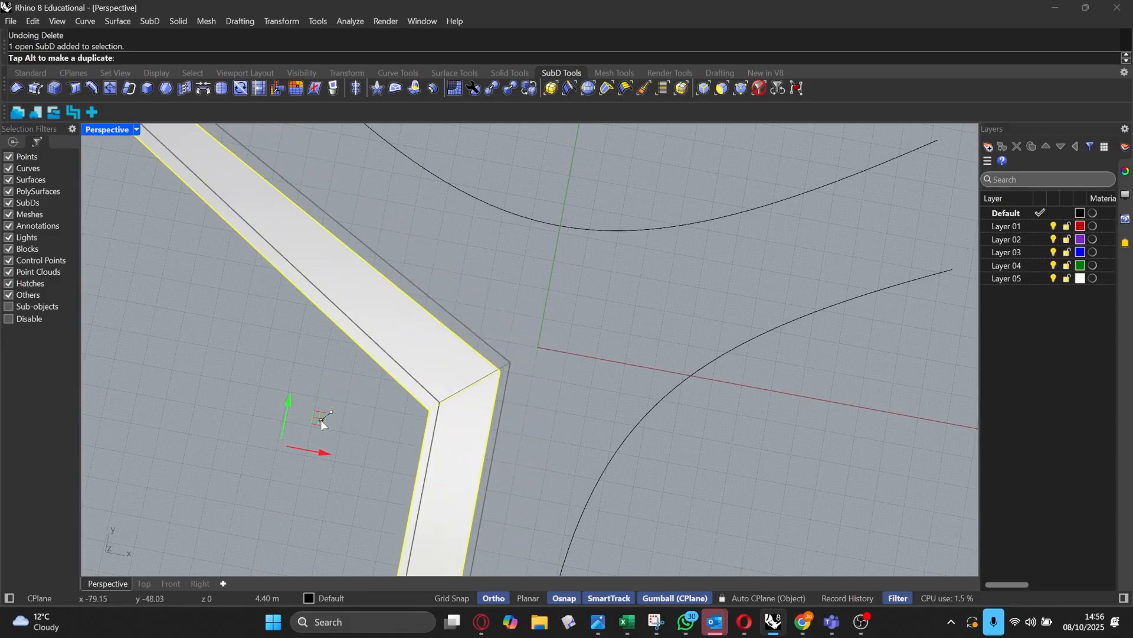
pyautogui.scroll(-5, 321, 420)
pyautogui.press('Escape')
pyautogui.scroll(4, 317, 487)
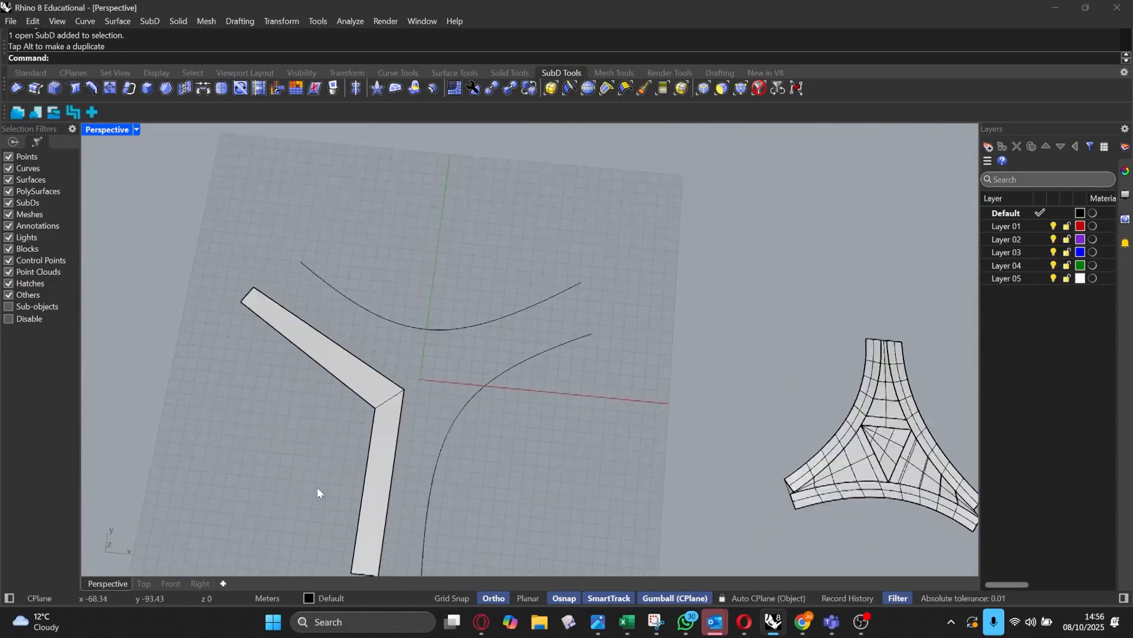
# Step: Polar-array the two-armed SubD around the origin with 3 items over 360 degrees
pyautogui.write('ArrayPolar')
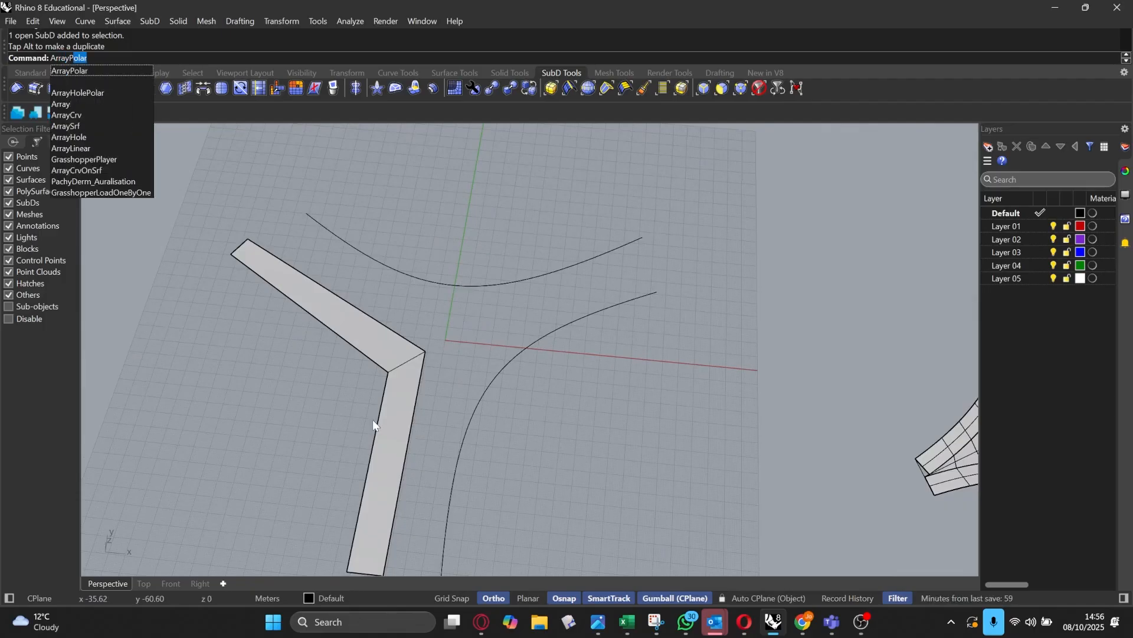
pyautogui.press('Return')
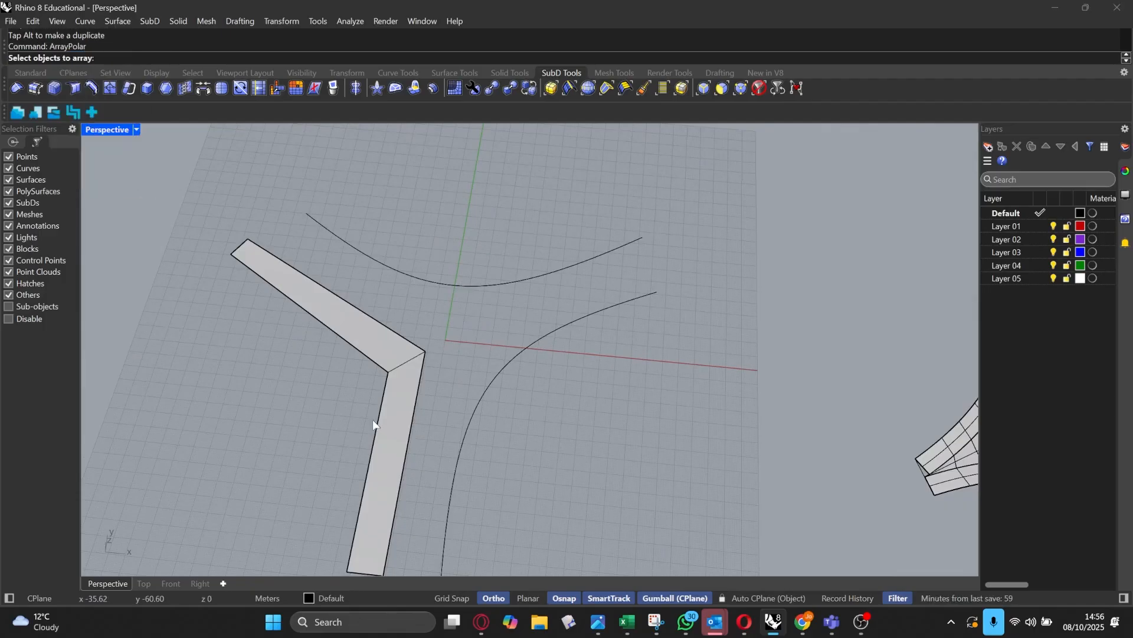
pyautogui.click(384, 357)
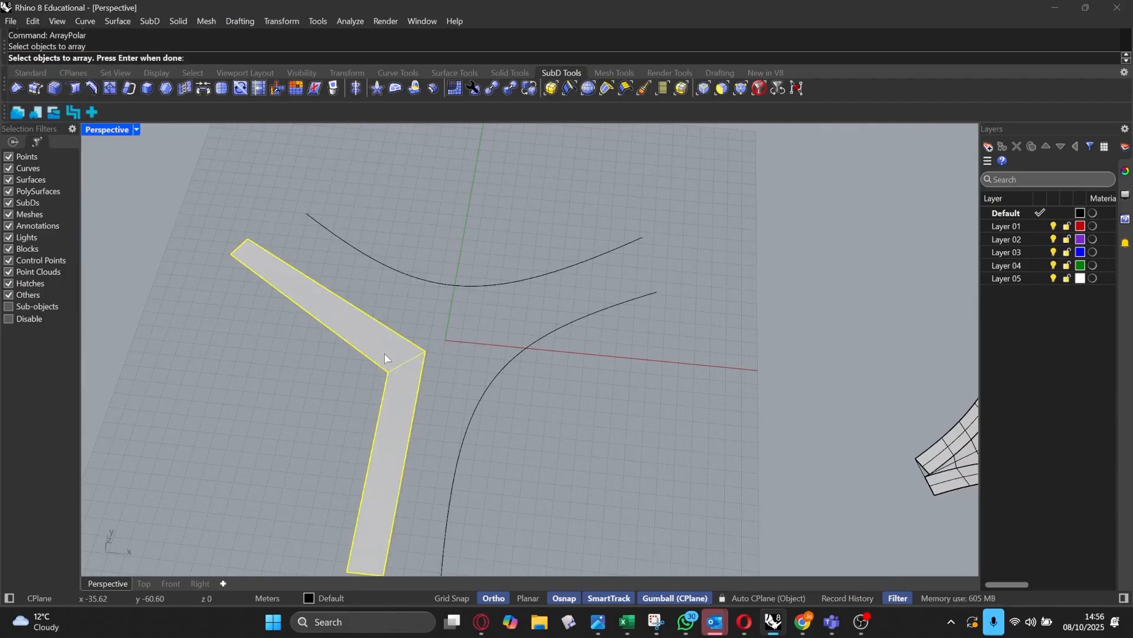
pyautogui.press('Return')
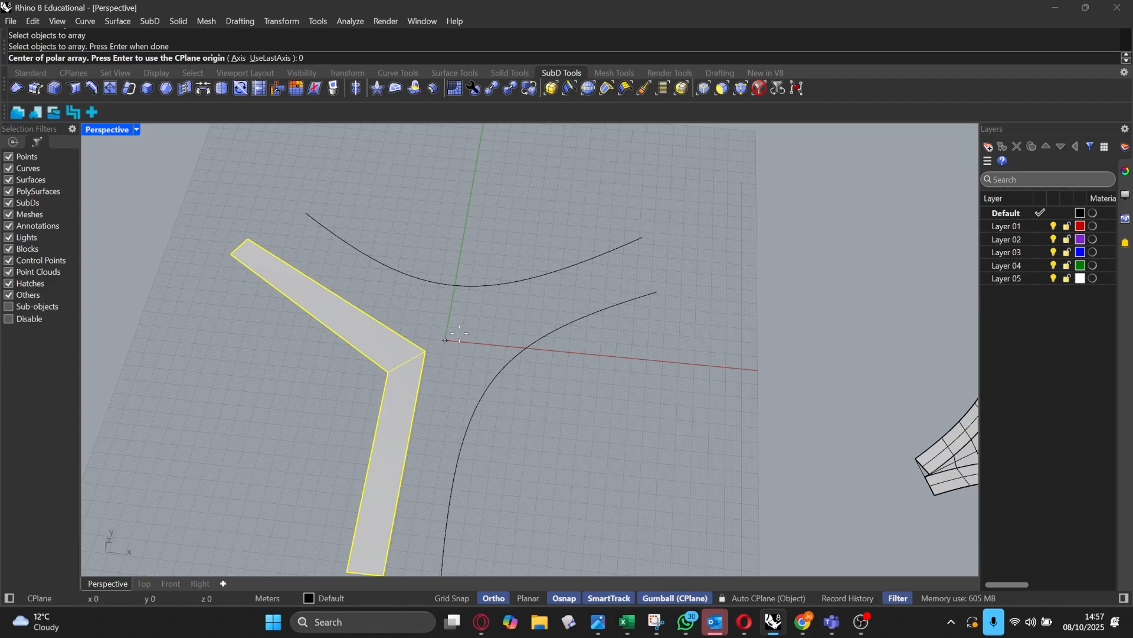
pyautogui.click(459, 334)
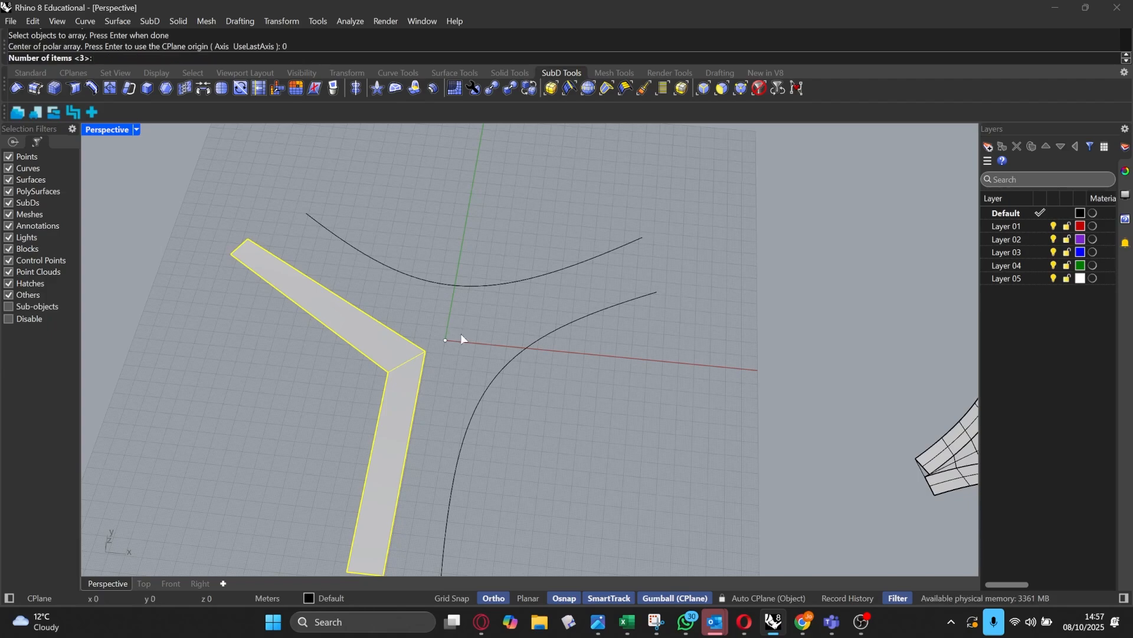
pyautogui.press('Return')
pyautogui.press('Return')
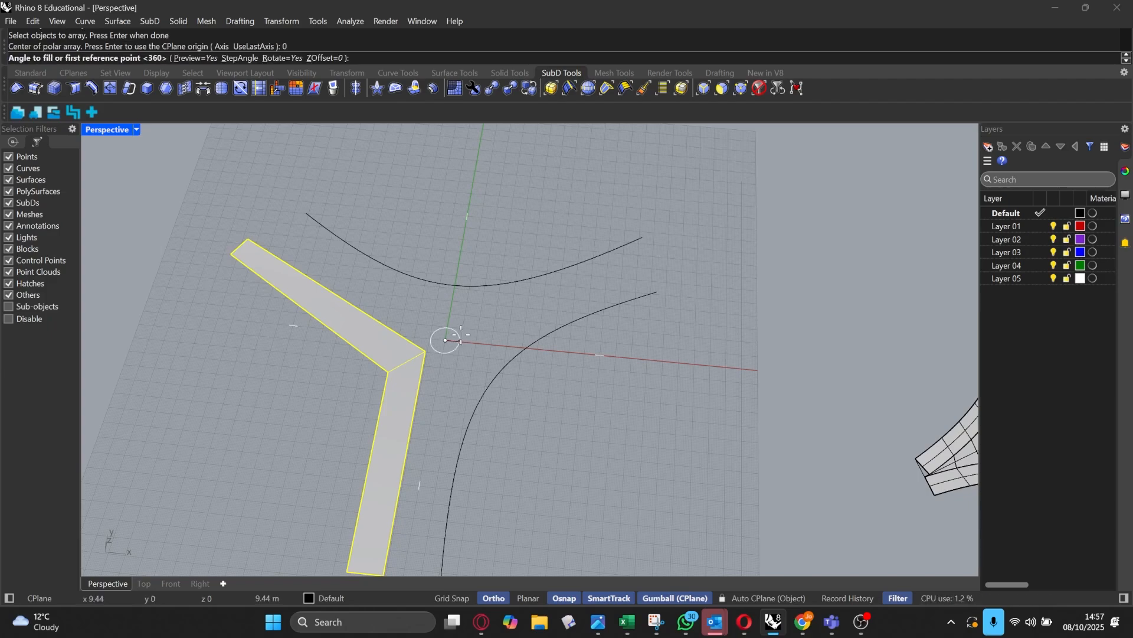
pyautogui.press('Return')
pyautogui.moveTo(460, 334); pyautogui.dragTo(274, 356, button='right')
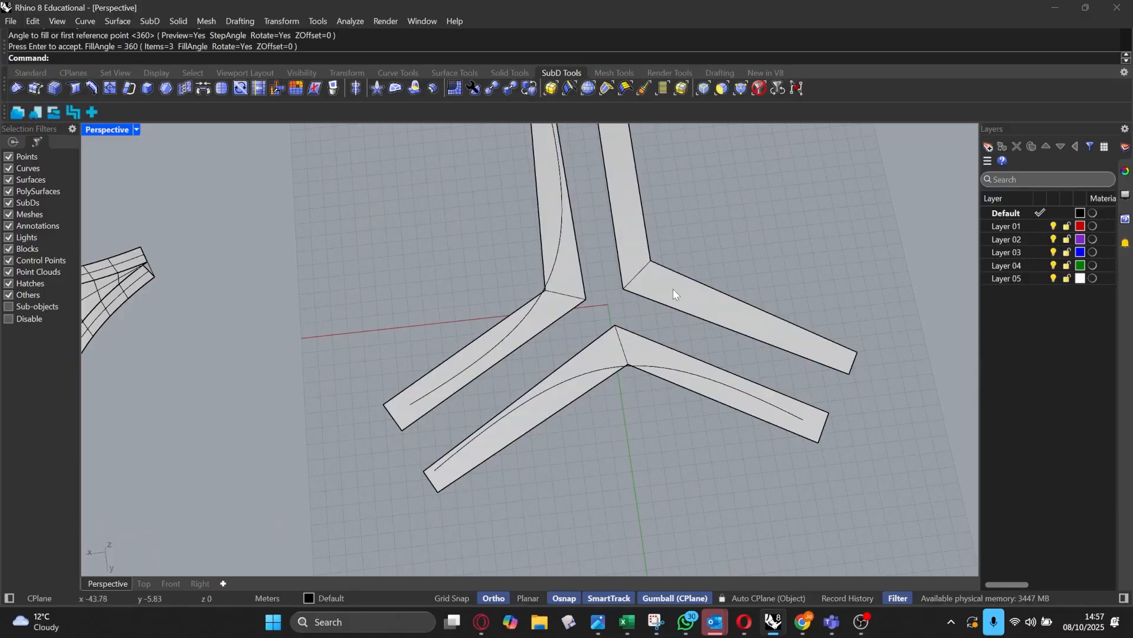
pyautogui.moveTo(676, 291); pyautogui.dragTo(535, 319, button='right')
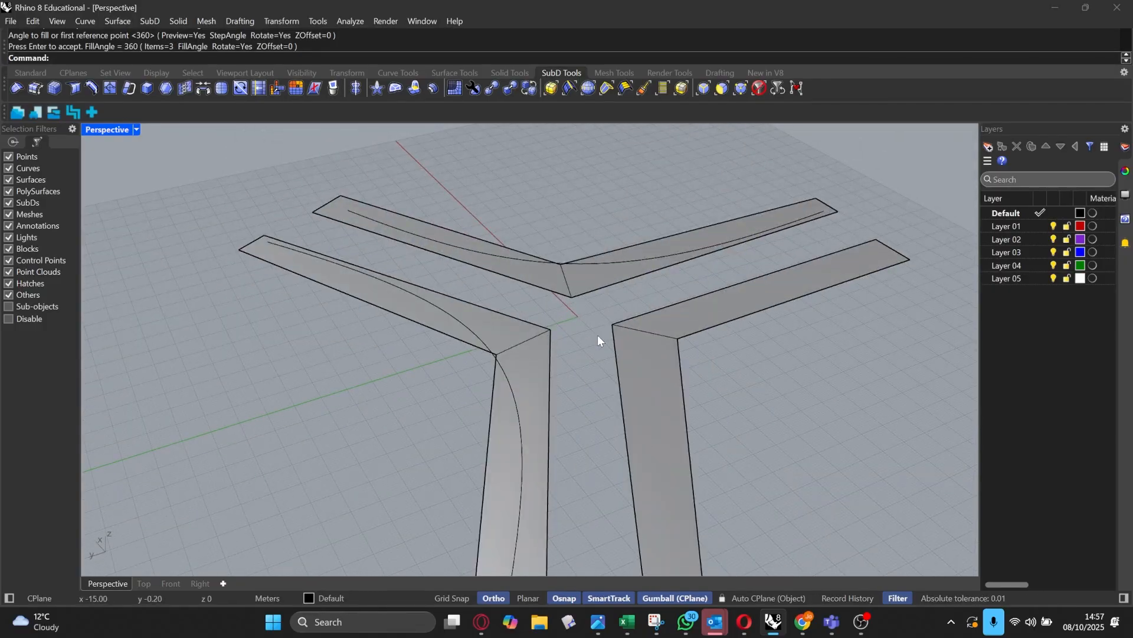
pyautogui.moveTo(534, 359); pyautogui.dragTo(604, 391, button='right')
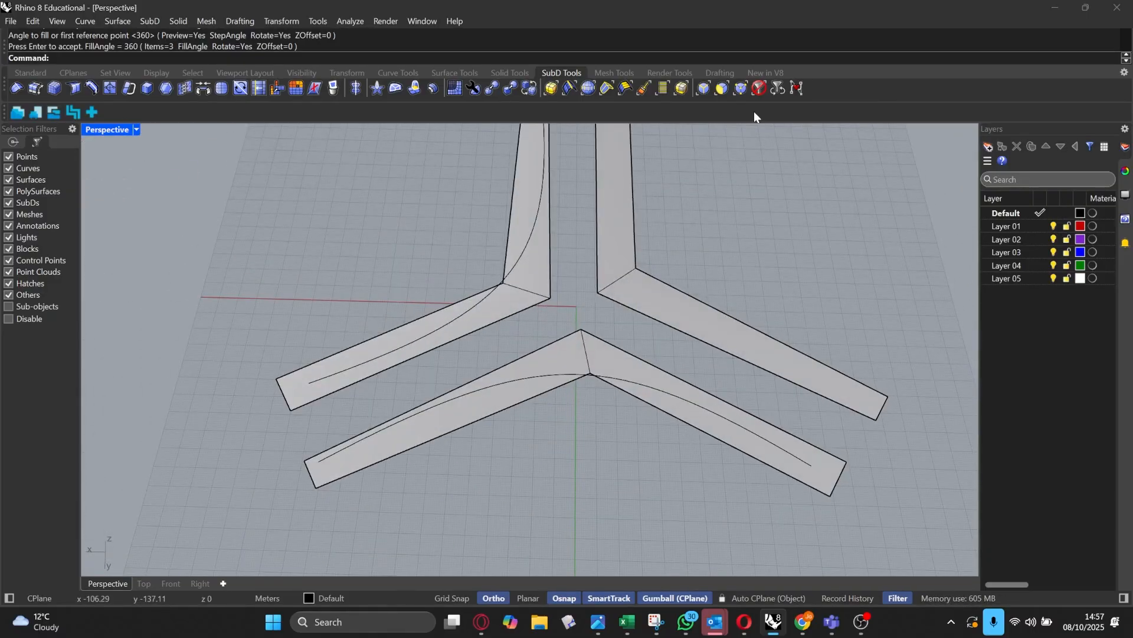
# Step: Try to stitch the facing tip vertices of two neighbouring SubD arms at their average location
pyautogui.click(742, 89)
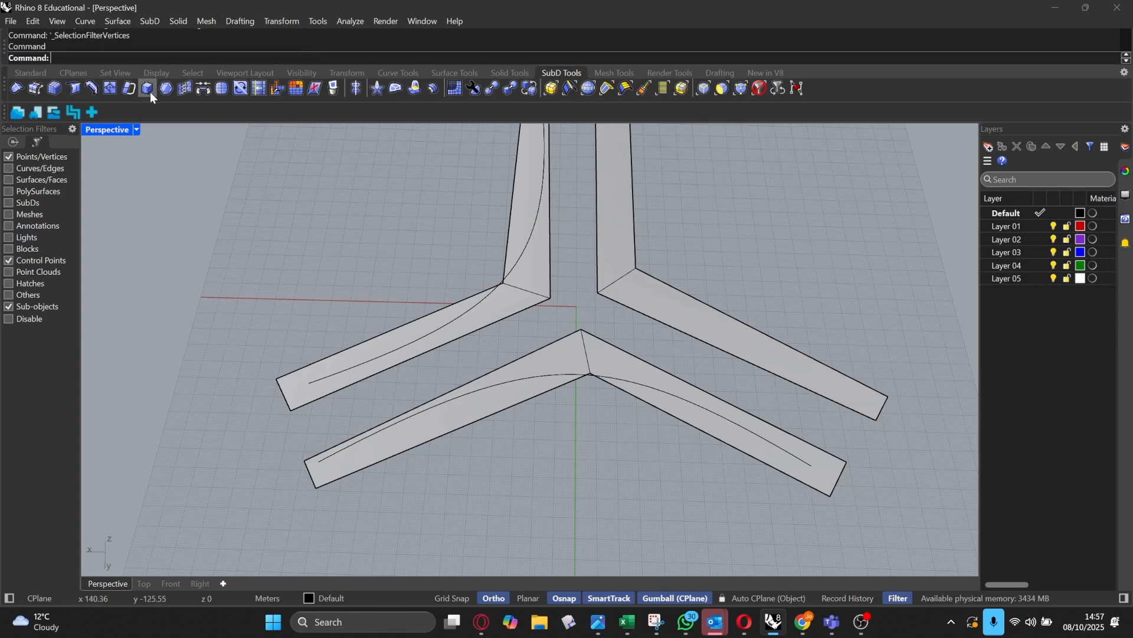
pyautogui.click(847, 461)
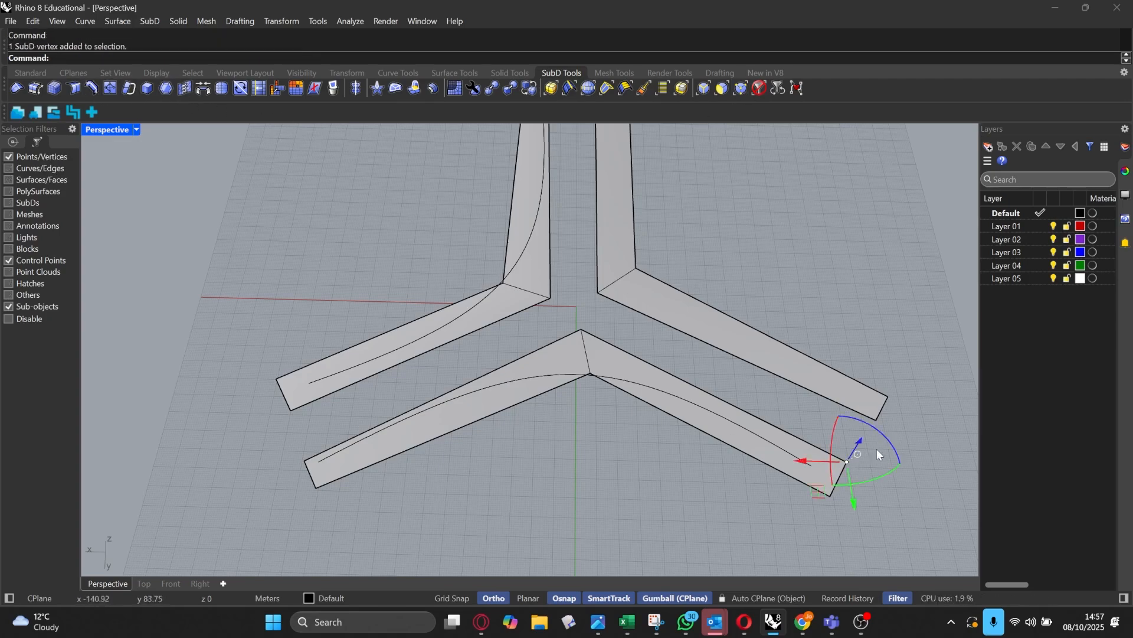
pyautogui.keyDown('shift'); pyautogui.click(874, 419); pyautogui.keyUp('shift')
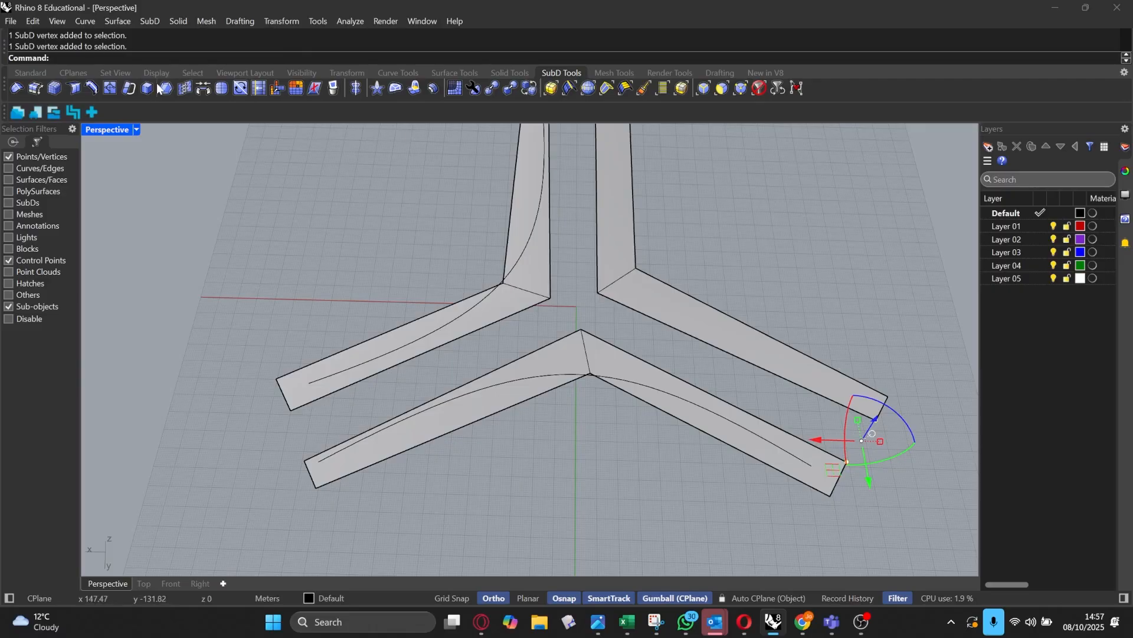
pyautogui.click(183, 90)
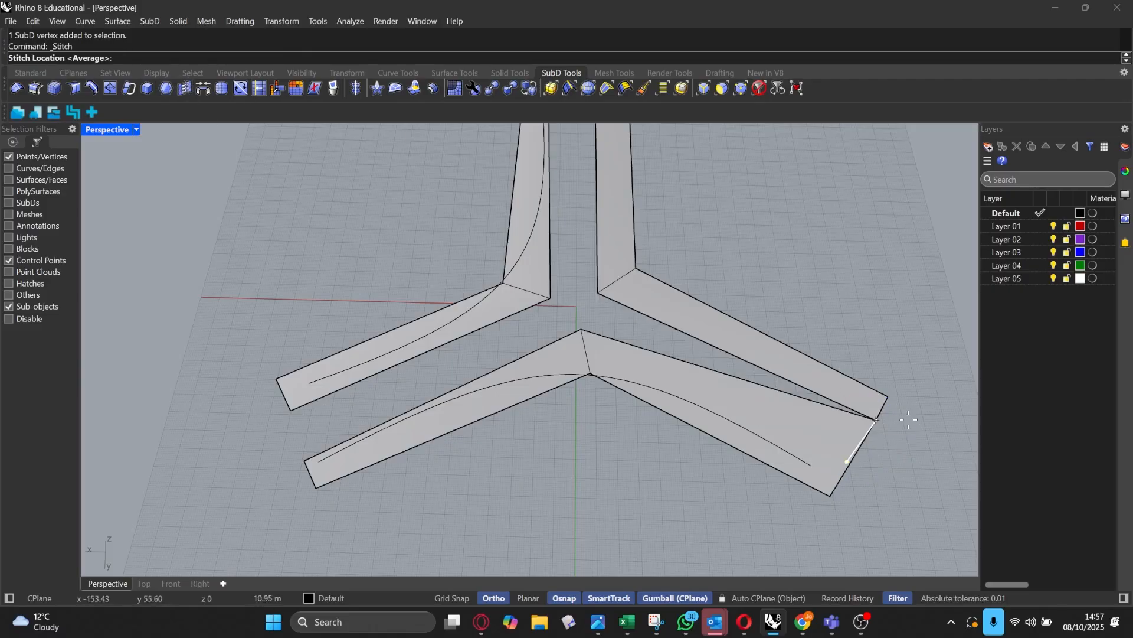
pyautogui.press('Return')
pyautogui.moveTo(860, 426); pyautogui.dragTo(747, 440, button='right')
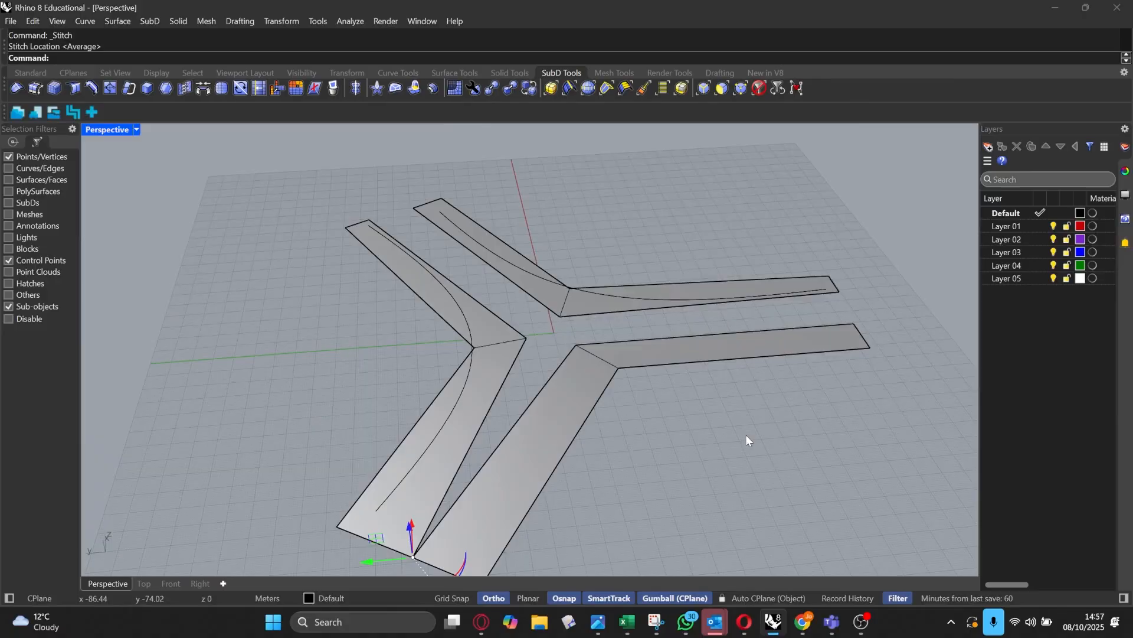
pyautogui.hotkey('ctrl', 'z')
# Step: Bridge the facing long edges of two neighbouring SubD arms with 1 segment, Join on, Crease off and 100% straightness
pyautogui.scroll(-2, 681, 408)
pyautogui.moveTo(623, 378); pyautogui.dragTo(733, 418, button='right')
pyautogui.click(676, 409)
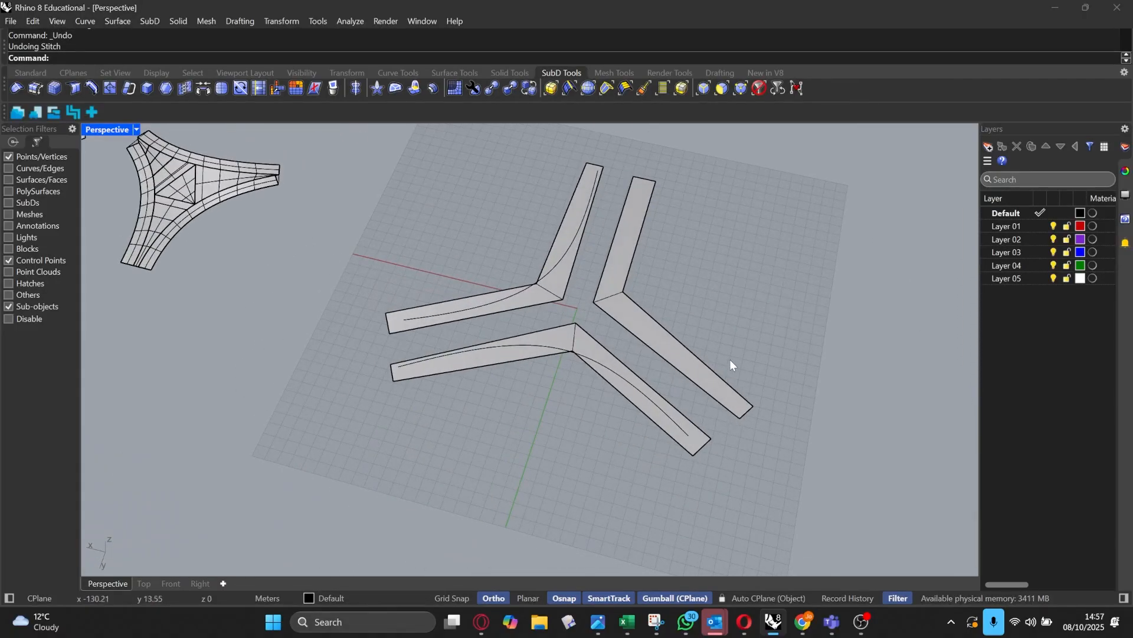
pyautogui.keyDown('shift'); pyautogui.moveTo(730, 359); pyautogui.dragTo(344, 252, button='right'); pyautogui.keyUp('shift')
pyautogui.scroll(4, 613, 329)
pyautogui.scroll(2, 346, 251)
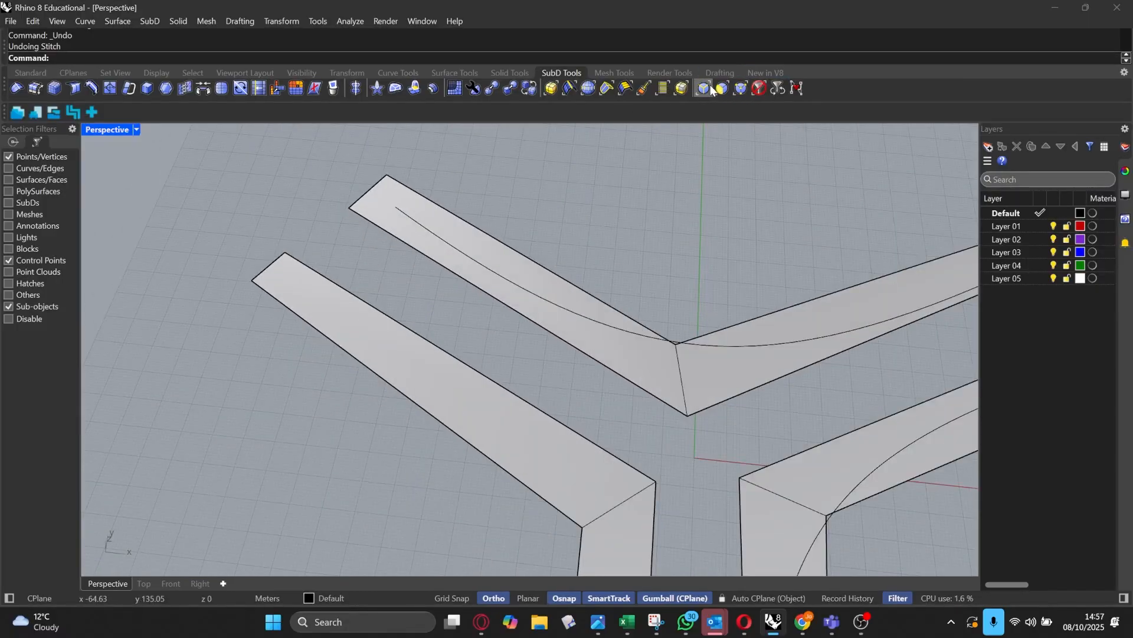
pyautogui.click(705, 88)
pyautogui.click(378, 226)
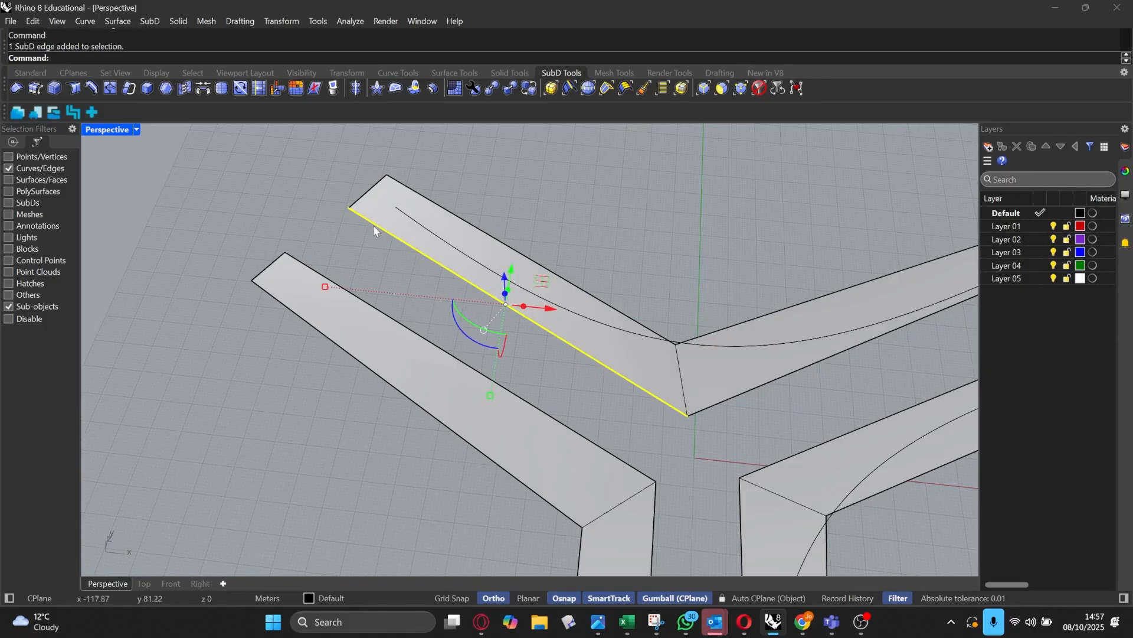
pyautogui.keyDown('shift'); pyautogui.click(311, 267); pyautogui.keyUp('shift')
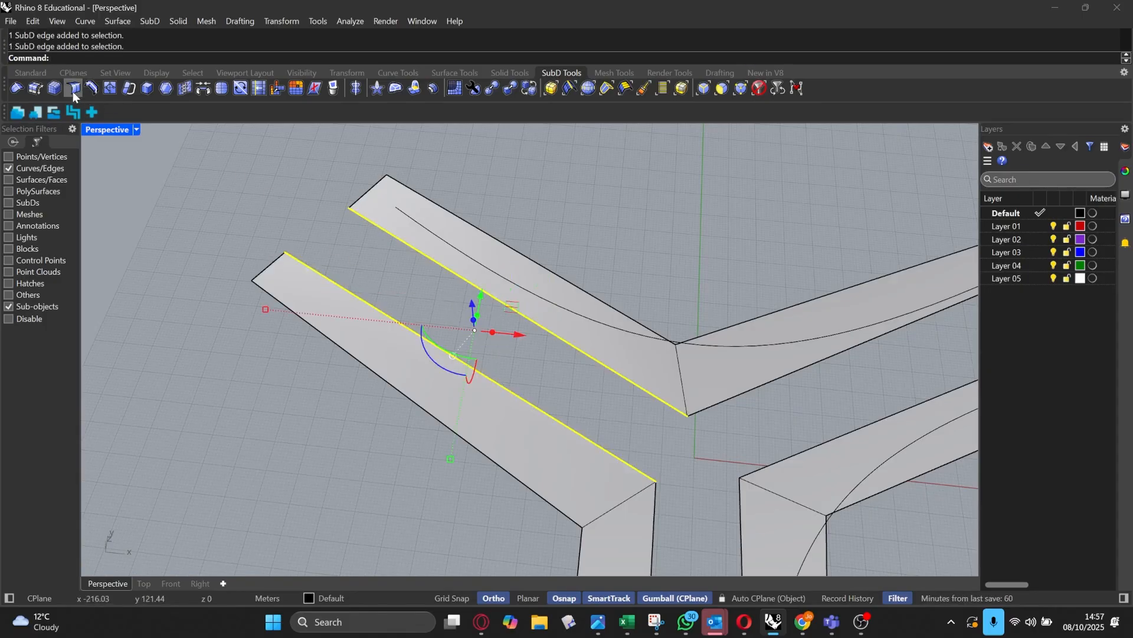
pyautogui.click(199, 88)
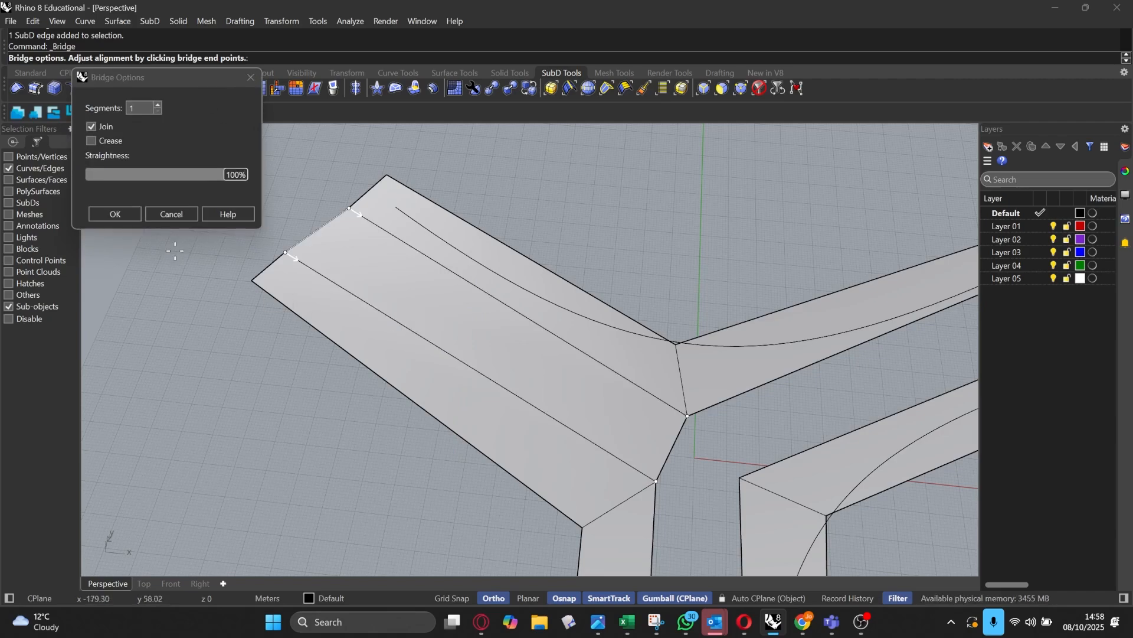
pyautogui.click(114, 214)
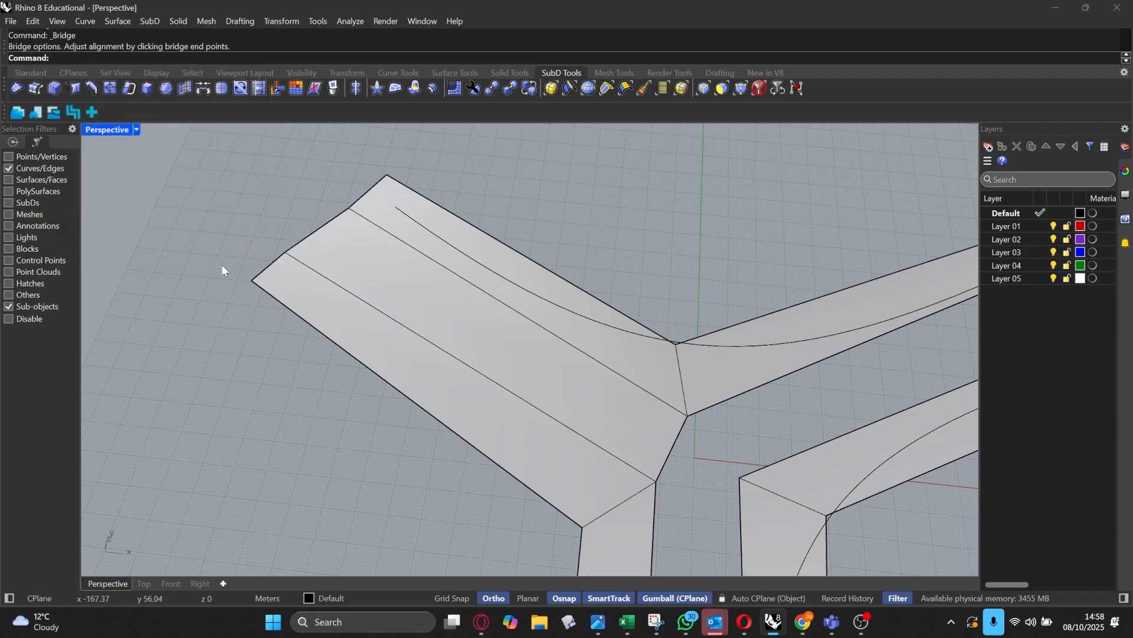
pyautogui.moveTo(416, 331); pyautogui.dragTo(523, 321, button='right')
pyautogui.scroll(5, 622, 267)
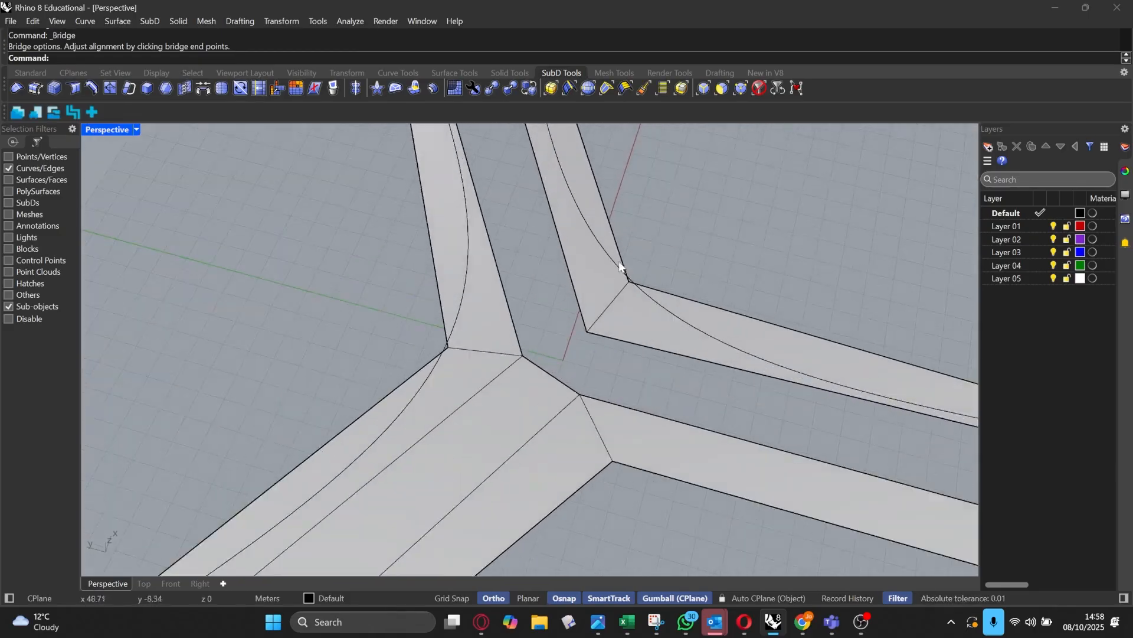
# Step: Undo the bridge between the two neighbouring SubD arms
pyautogui.moveTo(623, 268); pyautogui.dragTo(535, 321, button='right')
pyautogui.click(534, 321)
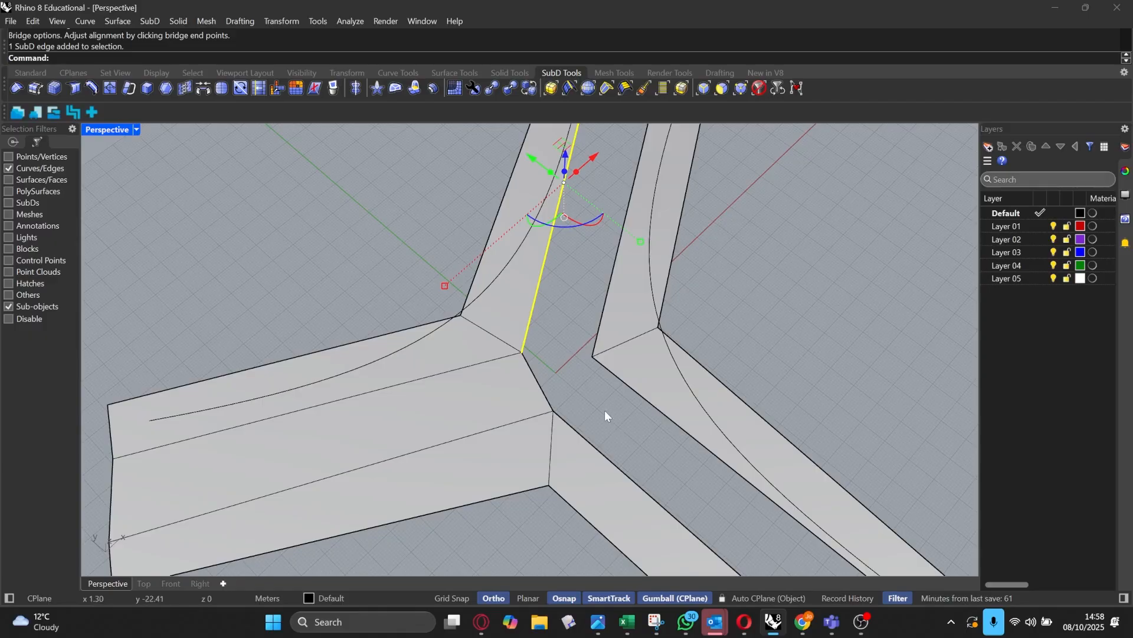
pyautogui.hotkey('ctrl', 'z')
pyautogui.scroll(-5, 591, 422)
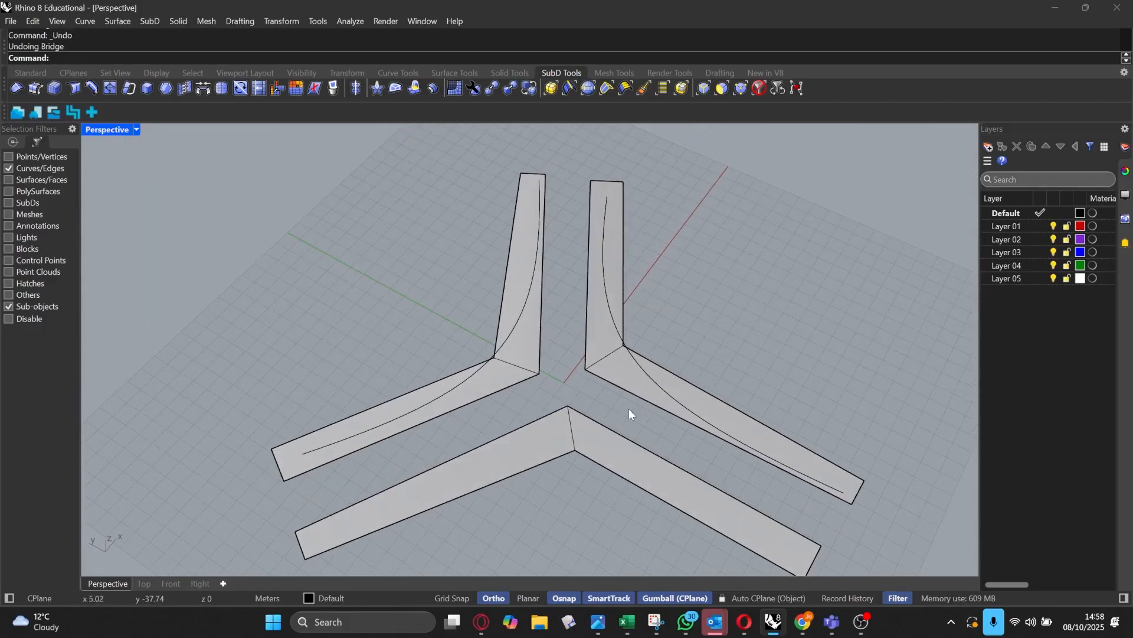
# Step: Stitch the facing inner tip vertices of two neighbouring SubD arms at their average location, using the vertex selection filter
pyautogui.moveTo(629, 409); pyautogui.dragTo(806, 186, button='right')
pyautogui.click(751, 88)
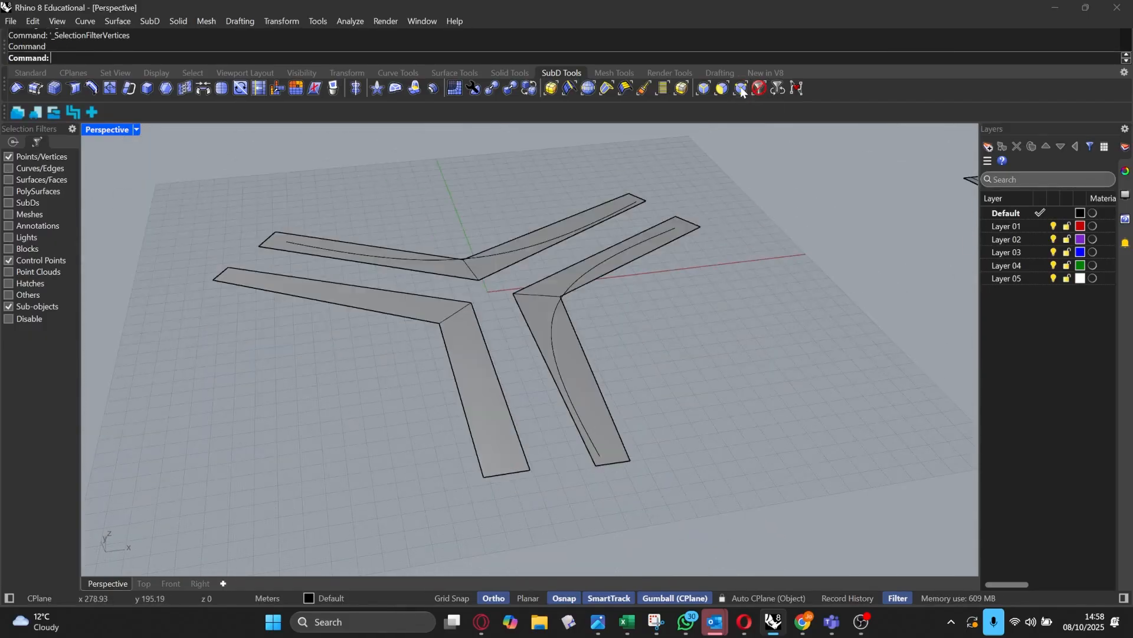
pyautogui.click(529, 469)
pyautogui.keyDown('shift'); pyautogui.click(595, 464); pyautogui.keyUp('shift')
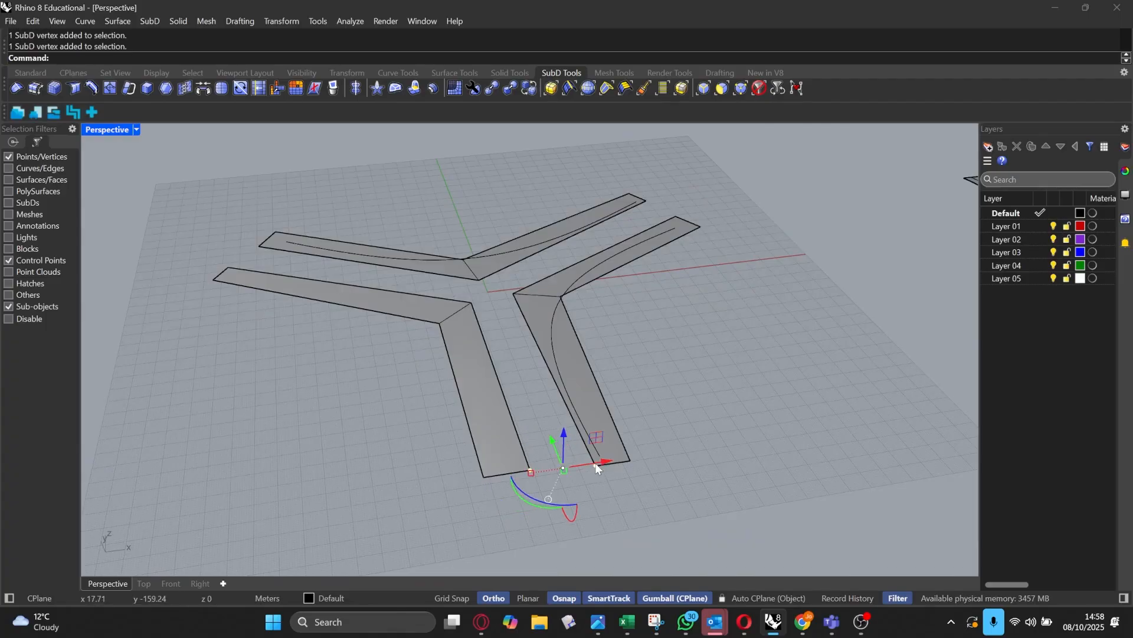
pyautogui.scroll(5, 563, 477)
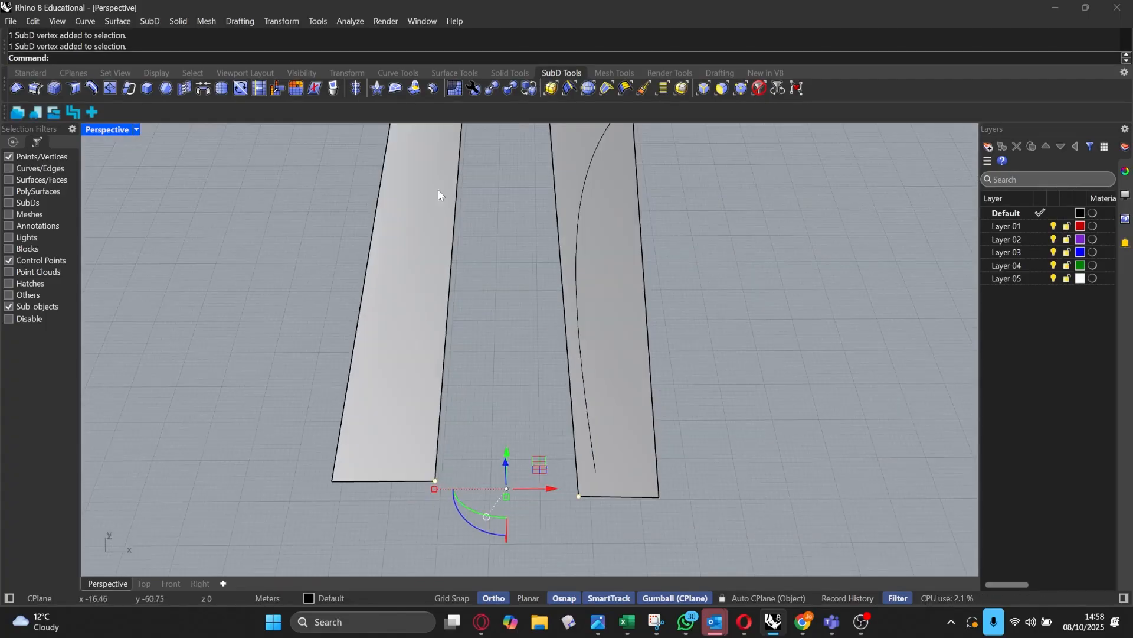
pyautogui.click(185, 88)
pyautogui.scroll(-4, 471, 362)
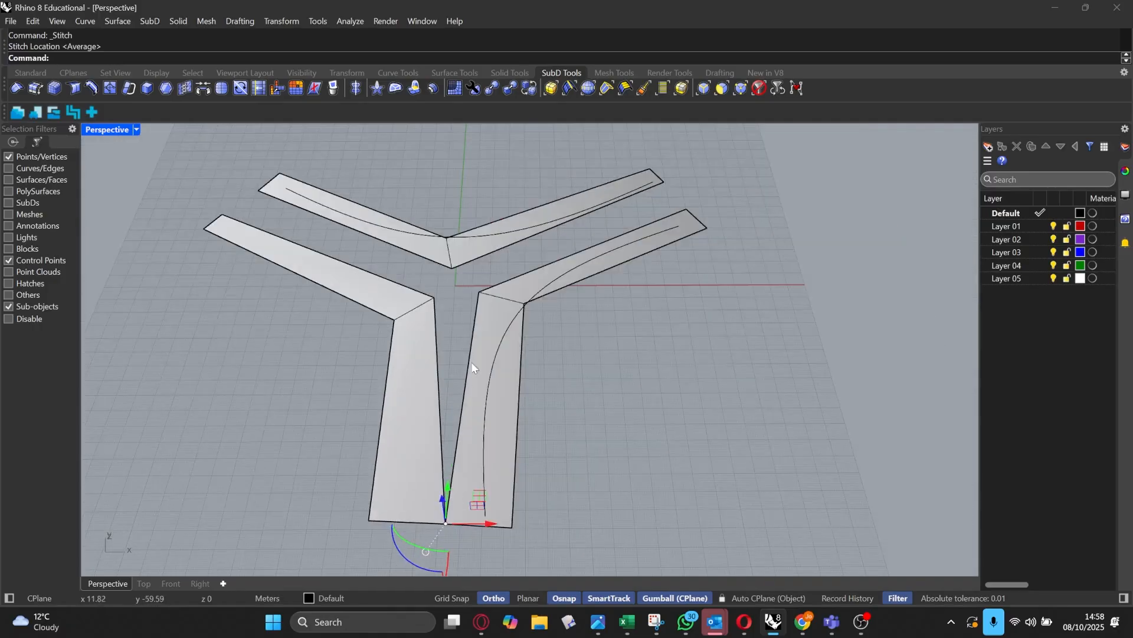
# Step: Stitch the facing inner corner vertices of the same two SubDs near the origin at their average location
pyautogui.scroll(2, 436, 300)
pyautogui.click(433, 298)
pyautogui.keyDown('shift'); pyautogui.click(486, 294); pyautogui.keyUp('shift')
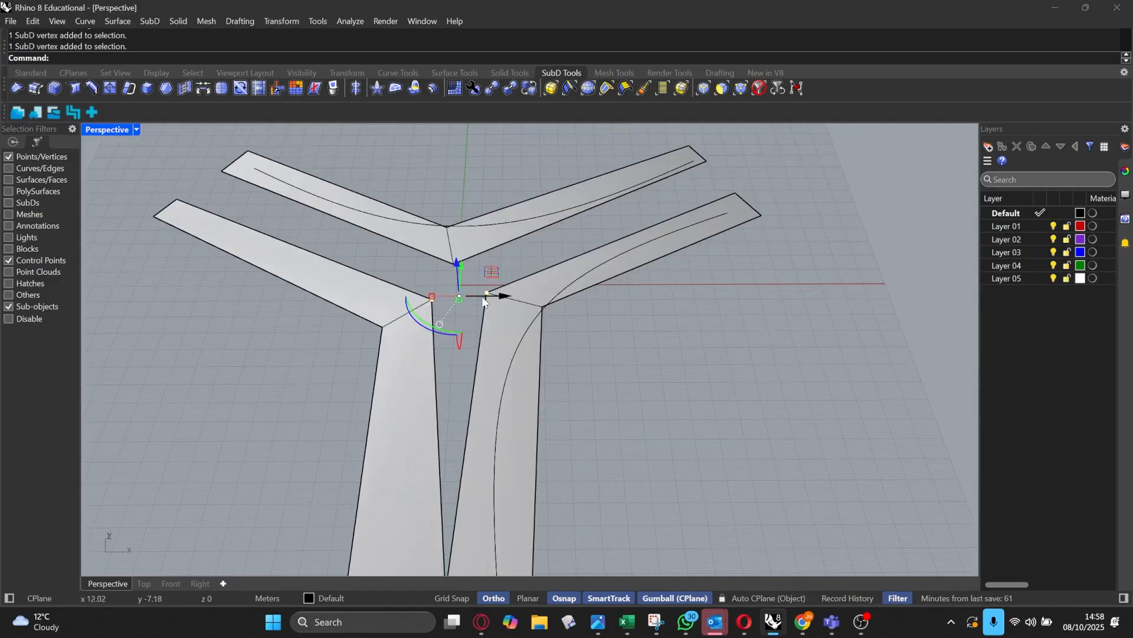
pyautogui.press('Return')
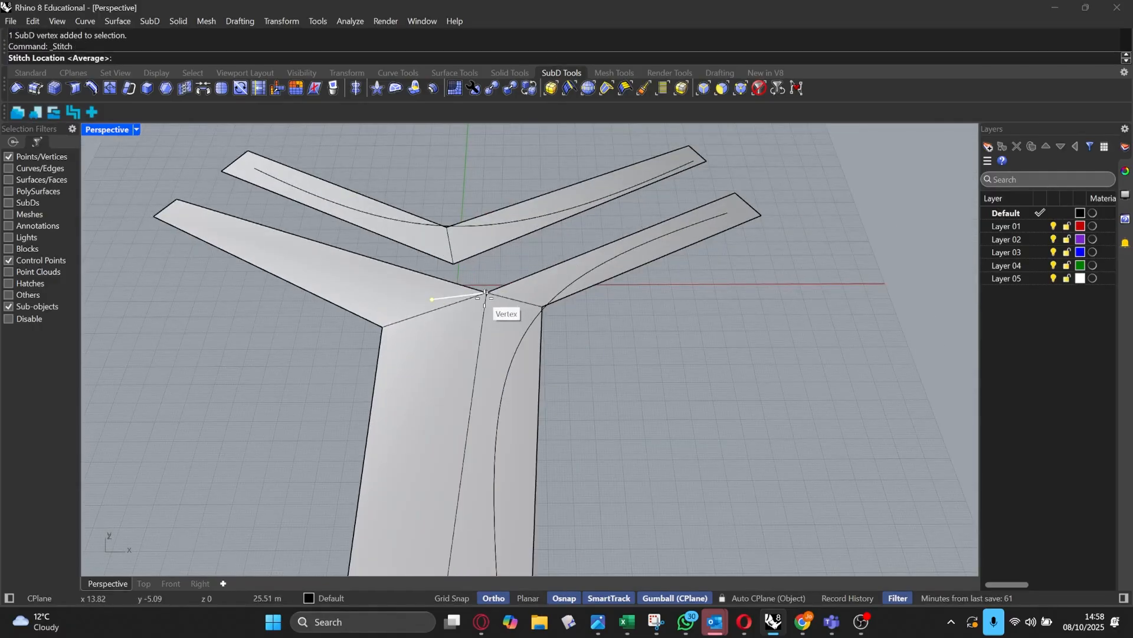
pyautogui.press('Return')
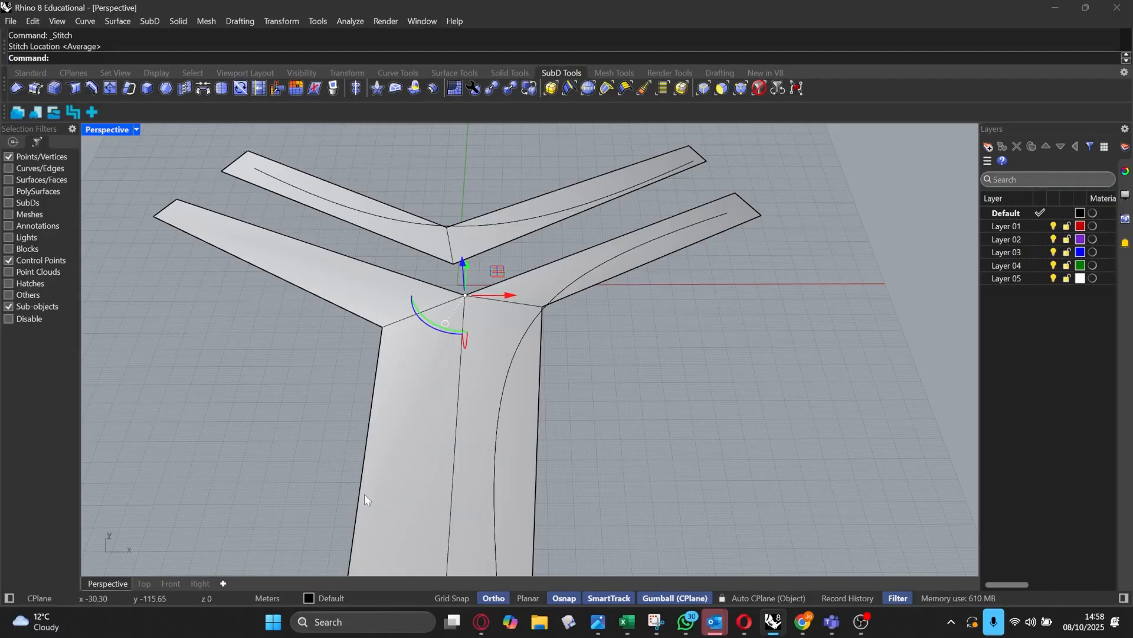
pyautogui.rightClick(326, 364)
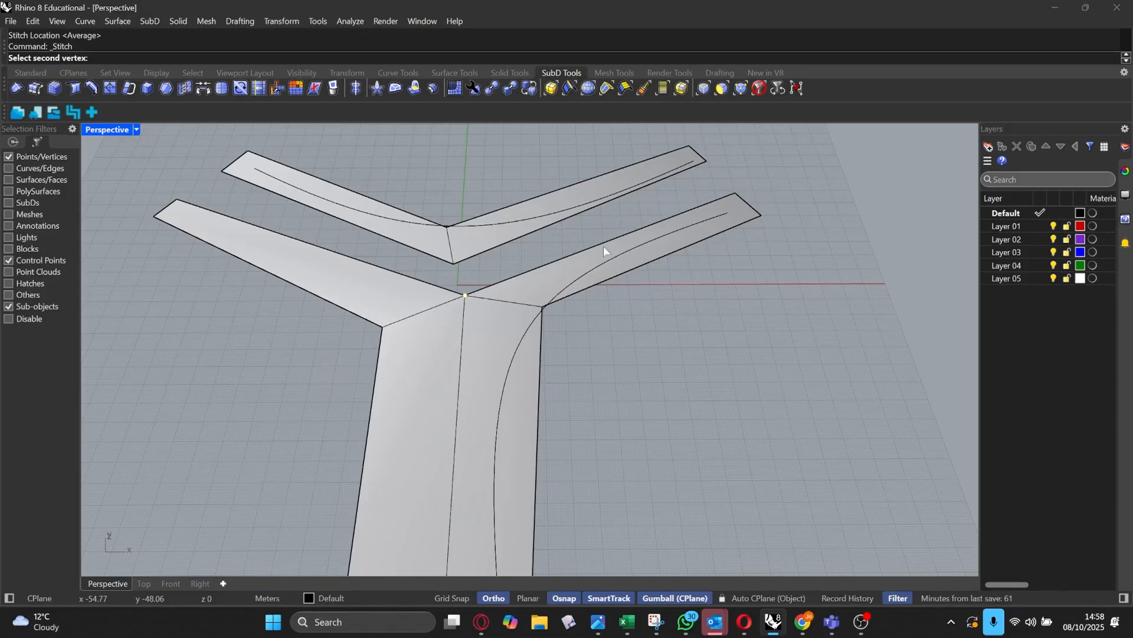
pyautogui.moveTo(603, 247); pyautogui.dragTo(683, 382, button='right')
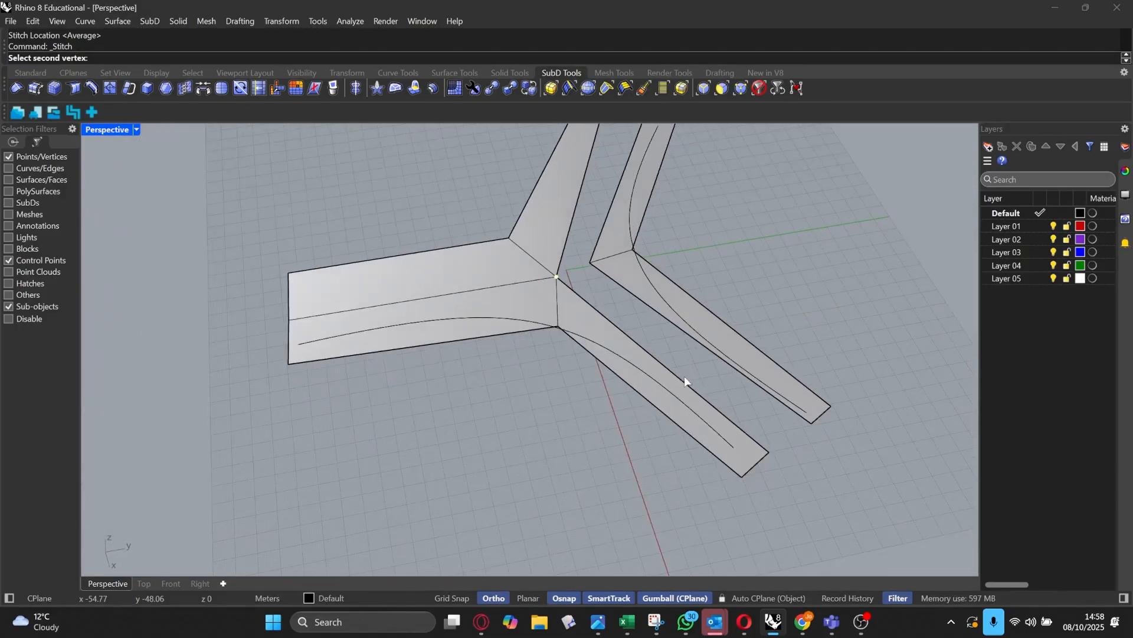
pyautogui.click(767, 453)
pyautogui.press('Escape')
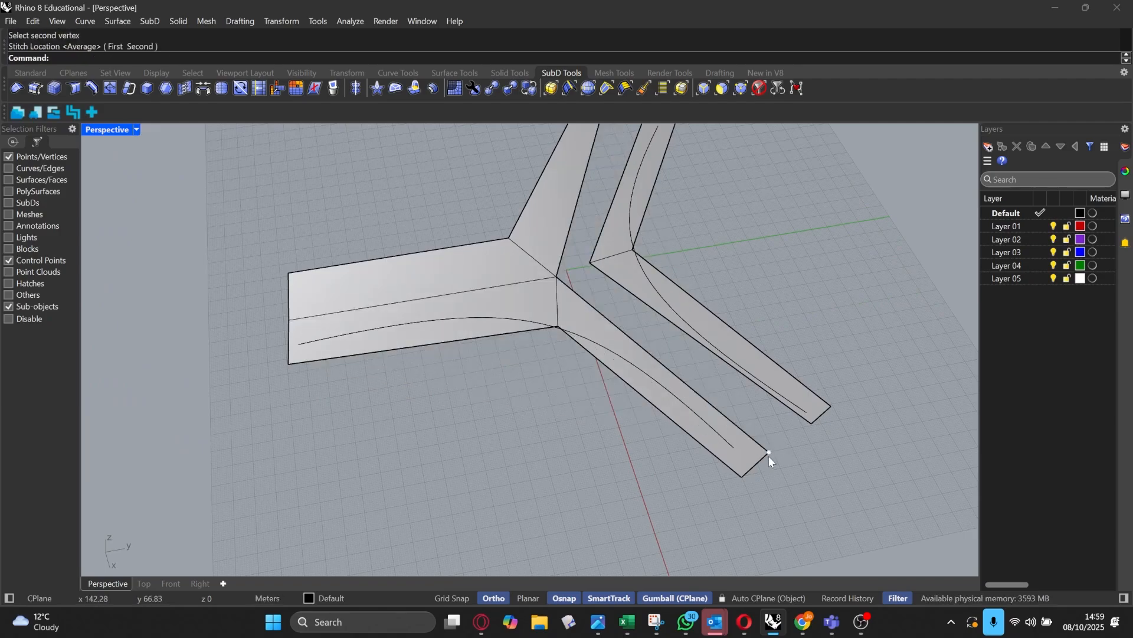
# Step: Stitch the facing tip vertices of the second pair of neighbouring SubD arms at their average location
pyautogui.click(768, 452)
pyautogui.keyDown('shift'); pyautogui.click(811, 423); pyautogui.keyUp('shift')
pyautogui.press('Return')
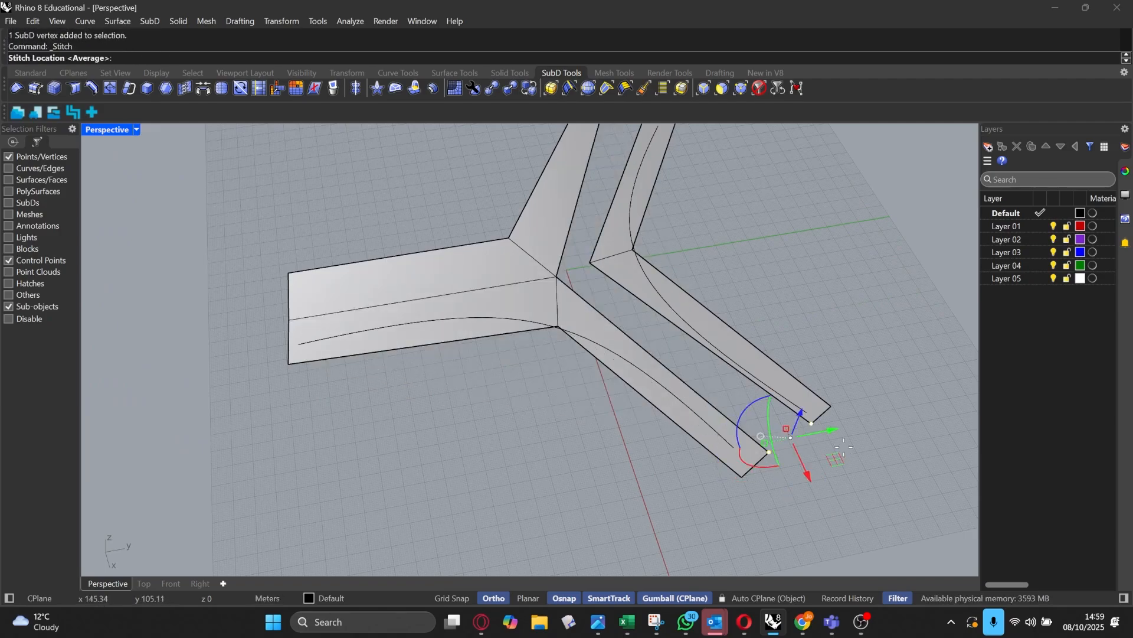
pyautogui.press('Return')
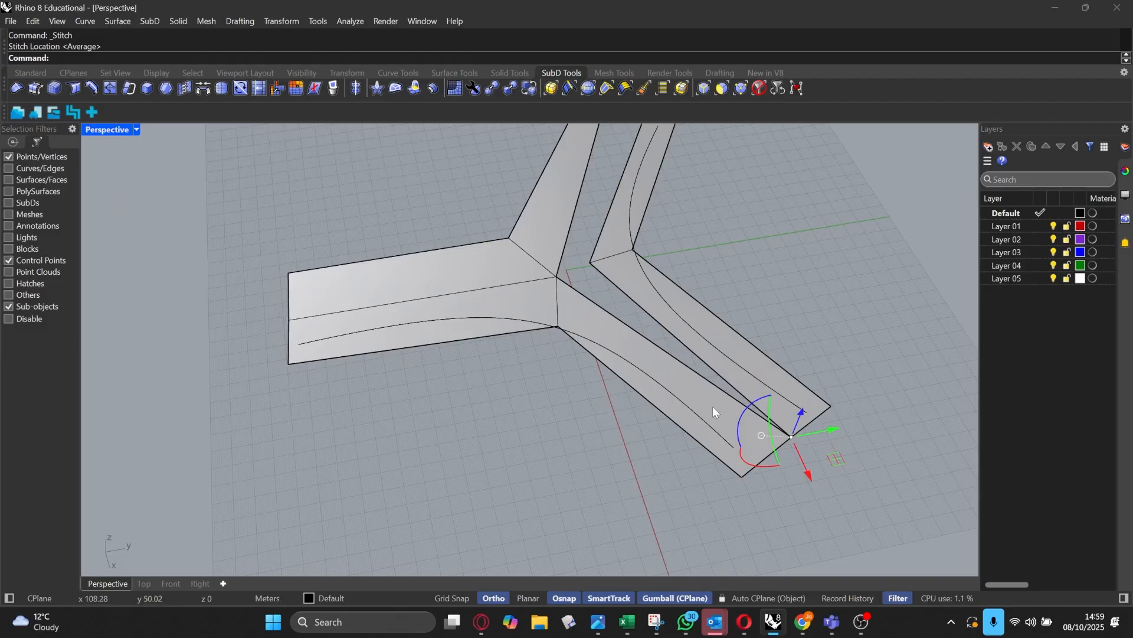
# Step: Stitch the remaining SubD's inner corner vertex to the already joined centre vertex, using the centre vertex's location
pyautogui.moveTo(713, 406); pyautogui.dragTo(537, 451, button='right')
pyautogui.click(544, 448)
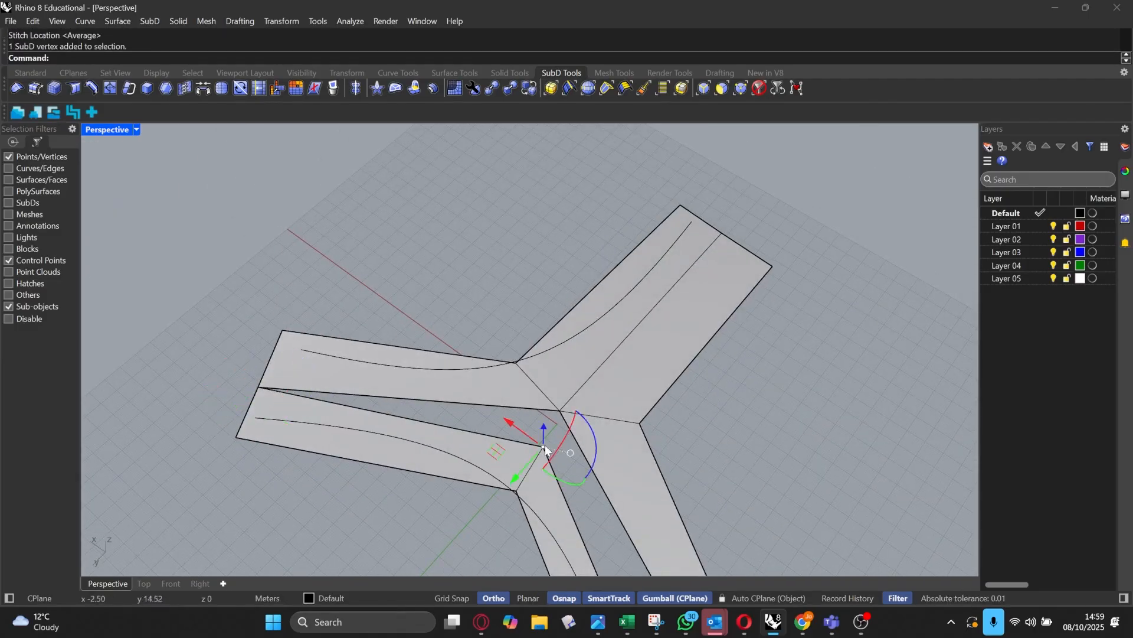
pyautogui.scroll(3, 561, 412)
pyautogui.keyDown('shift'); pyautogui.click(561, 413); pyautogui.keyUp('shift')
pyautogui.press('Return')
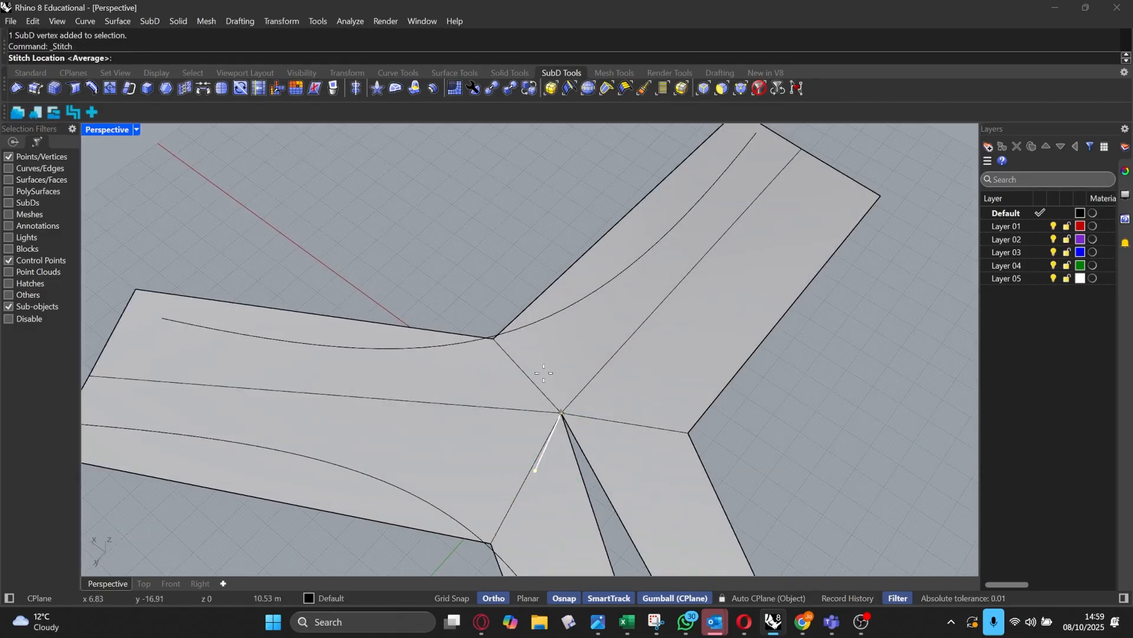
pyautogui.click(560, 412)
# Step: Stitch the facing tip vertices of the last open pair of SubD arms about midway between them
pyautogui.moveTo(483, 433); pyautogui.dragTo(496, 449, button='right')
pyautogui.keyDown('shift'); pyautogui.moveTo(496, 448); pyautogui.dragTo(572, 332, button='right'); pyautogui.keyUp('shift')
pyautogui.scroll(4, 381, 434)
pyautogui.click(444, 422)
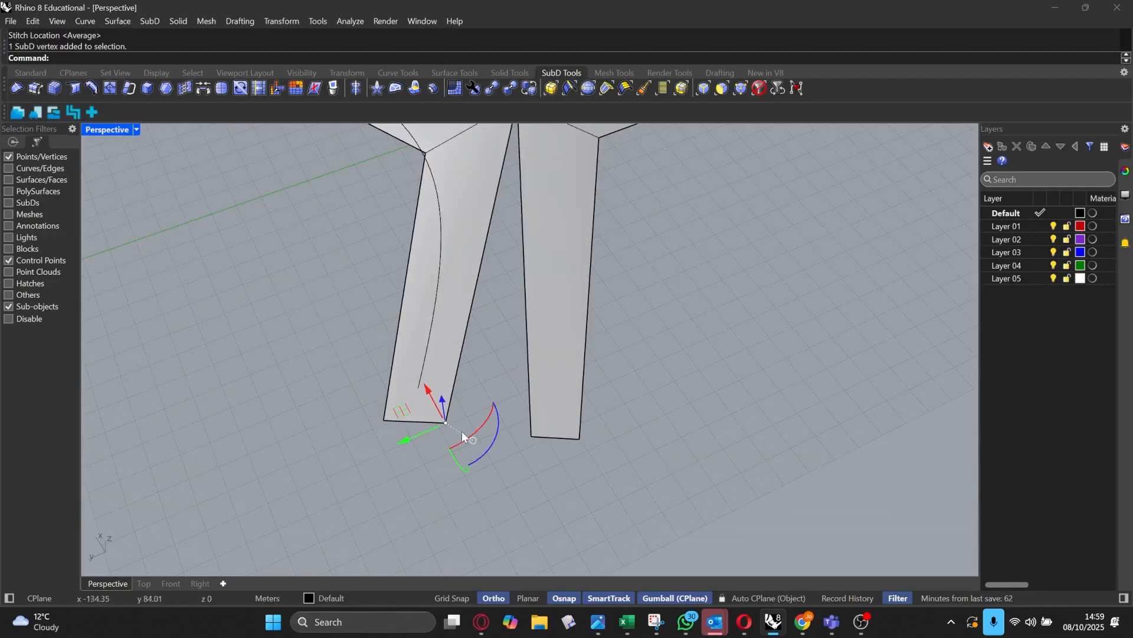
pyautogui.keyDown('shift'); pyautogui.click(531, 437); pyautogui.keyUp('shift')
pyautogui.rightClick(503, 493)
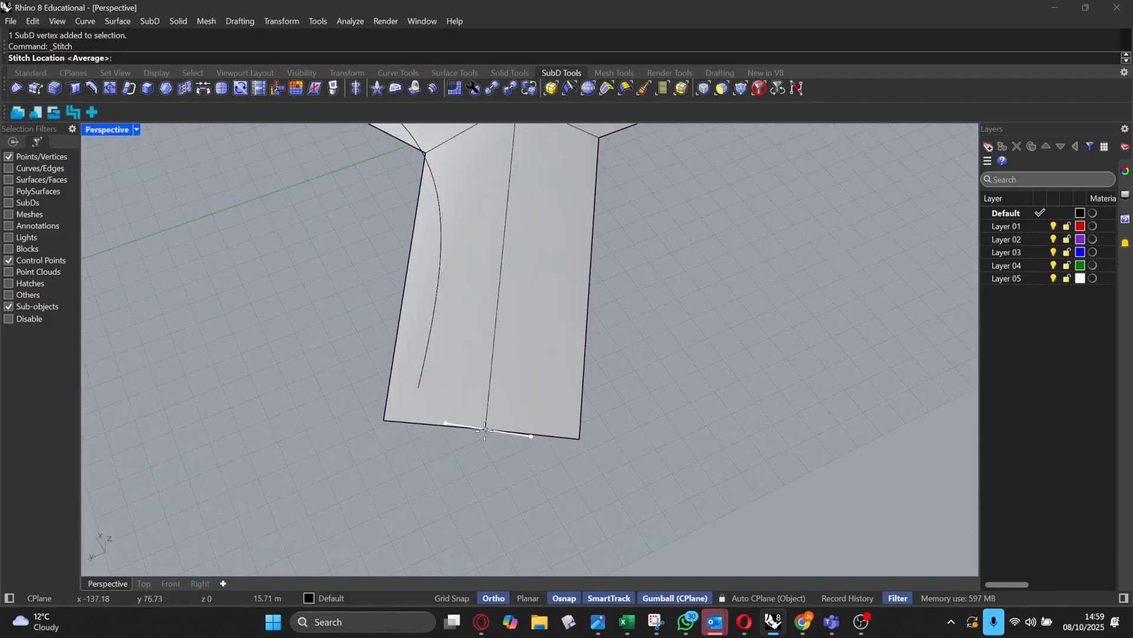
pyautogui.click(476, 427)
pyautogui.scroll(-5, 287, 405)
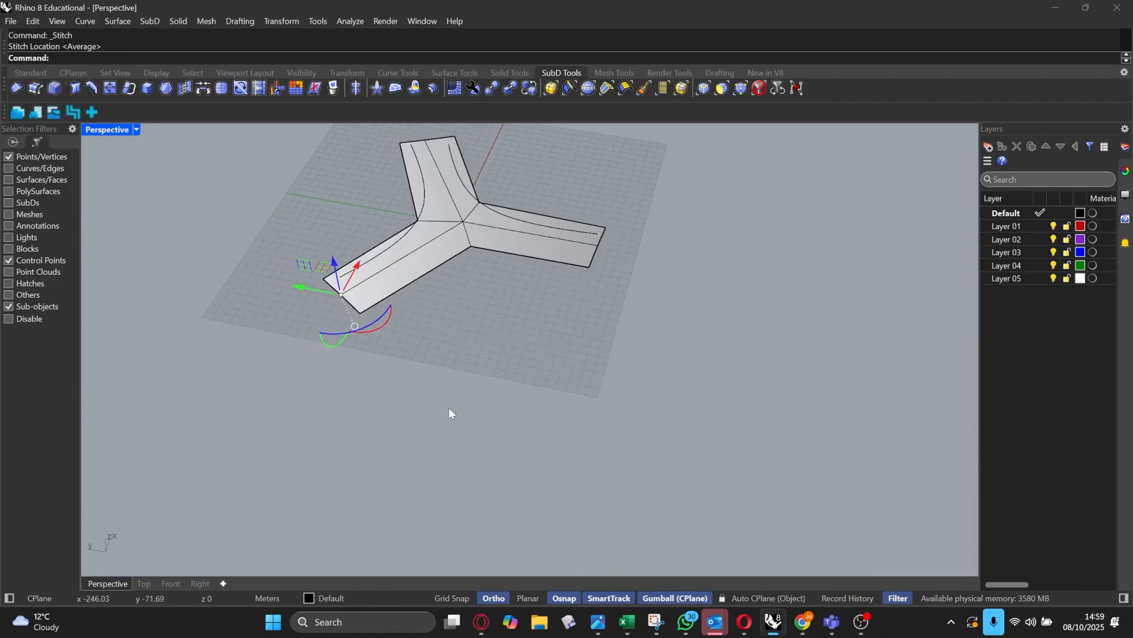
# Step: Move the shared centre vertex slightly along the Y axis toward the middle of the three-armed SubD
pyautogui.scroll(5, 458, 307)
pyautogui.click(459, 232)
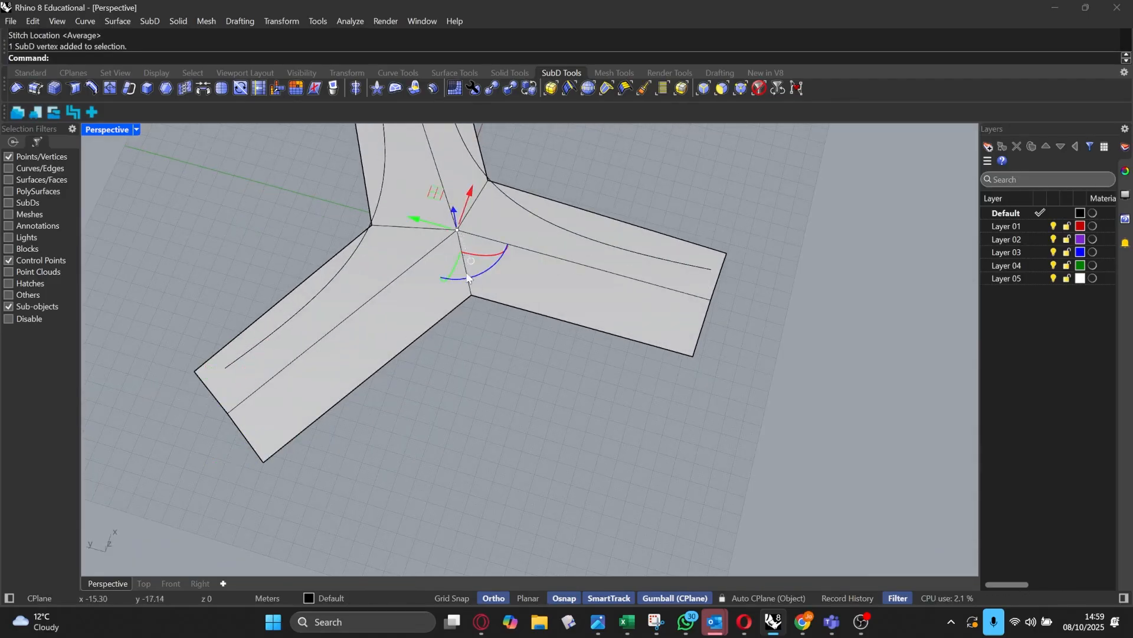
pyautogui.scroll(-7, 490, 420)
pyautogui.scroll(5, 465, 274)
pyautogui.moveTo(458, 310)
pyautogui.mouseDown()
pyautogui.moveTo(442, 296)
pyautogui.moveTo(445, 306)
pyautogui.mouseUp()
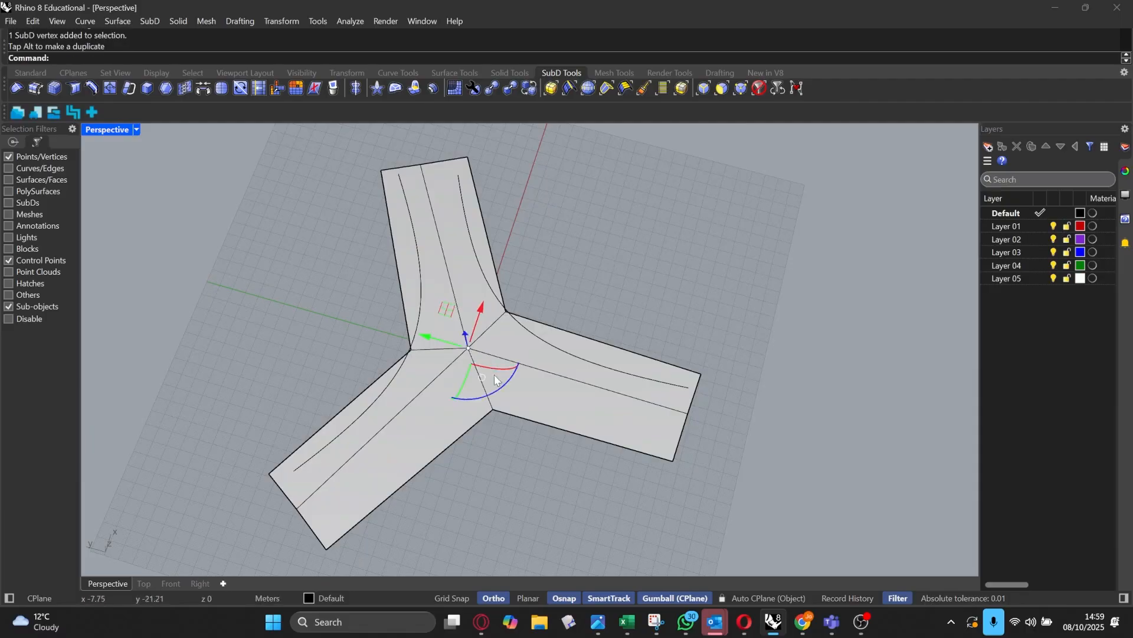
pyautogui.moveTo(445, 305); pyautogui.dragTo(397, 301, button='right')
pyautogui.scroll(5, 461, 378)
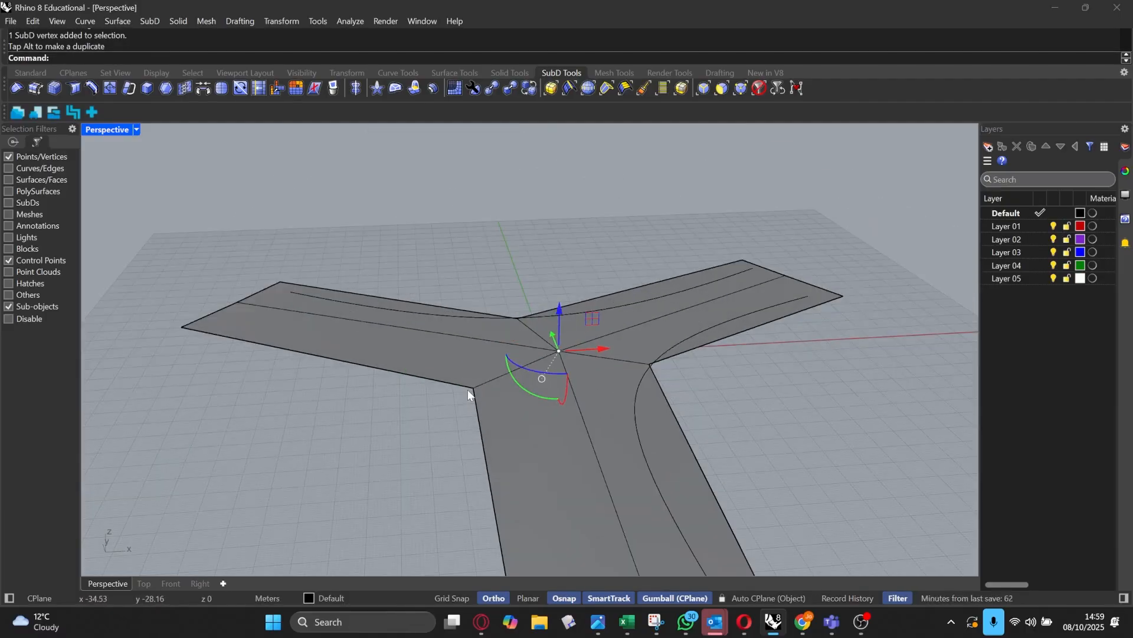
# Step: Switch the SubD display from flat to smooth
pyautogui.press('Tab')
pyautogui.scroll(-5, 494, 224)
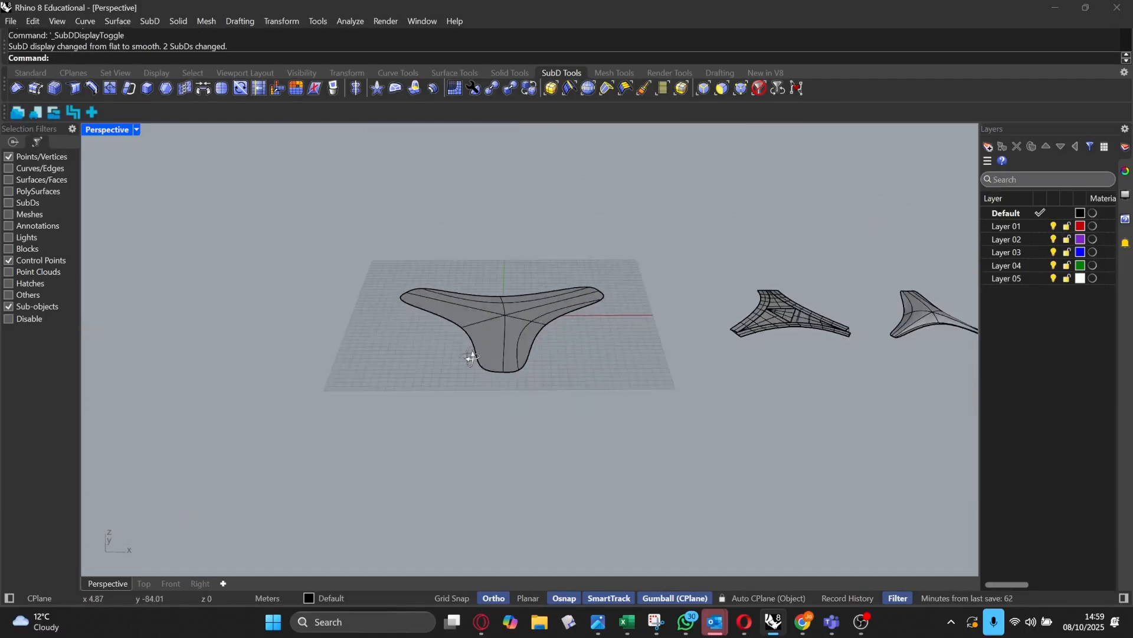
pyautogui.moveTo(468, 354); pyautogui.dragTo(488, 387, button='right')
pyautogui.scroll(2, 544, 318)
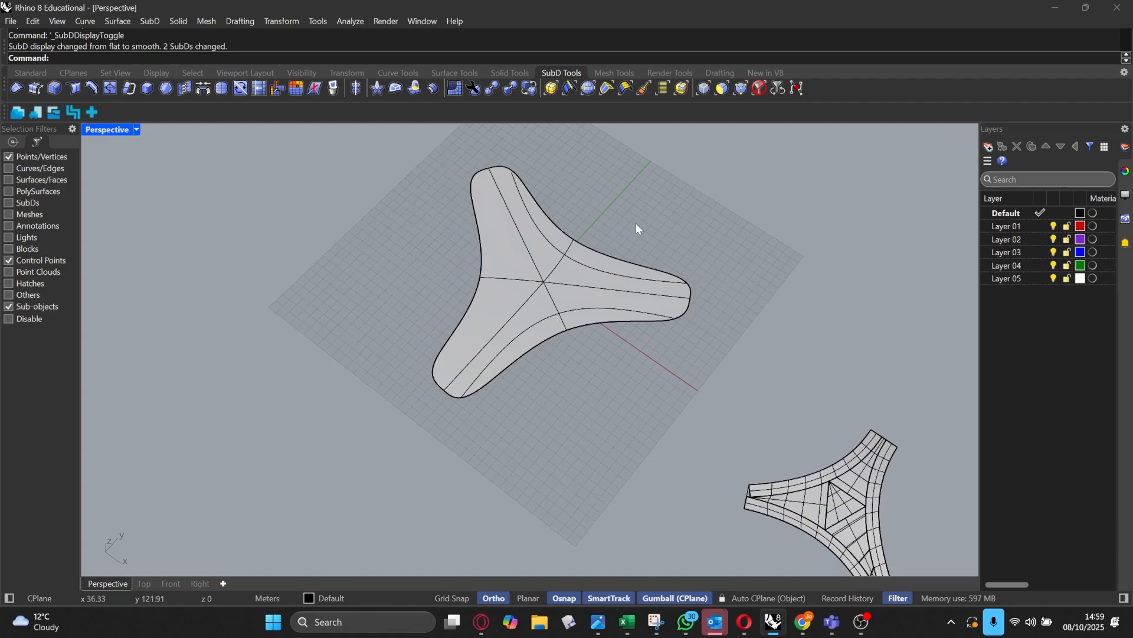
pyautogui.moveTo(636, 223); pyautogui.dragTo(461, 276, button='right')
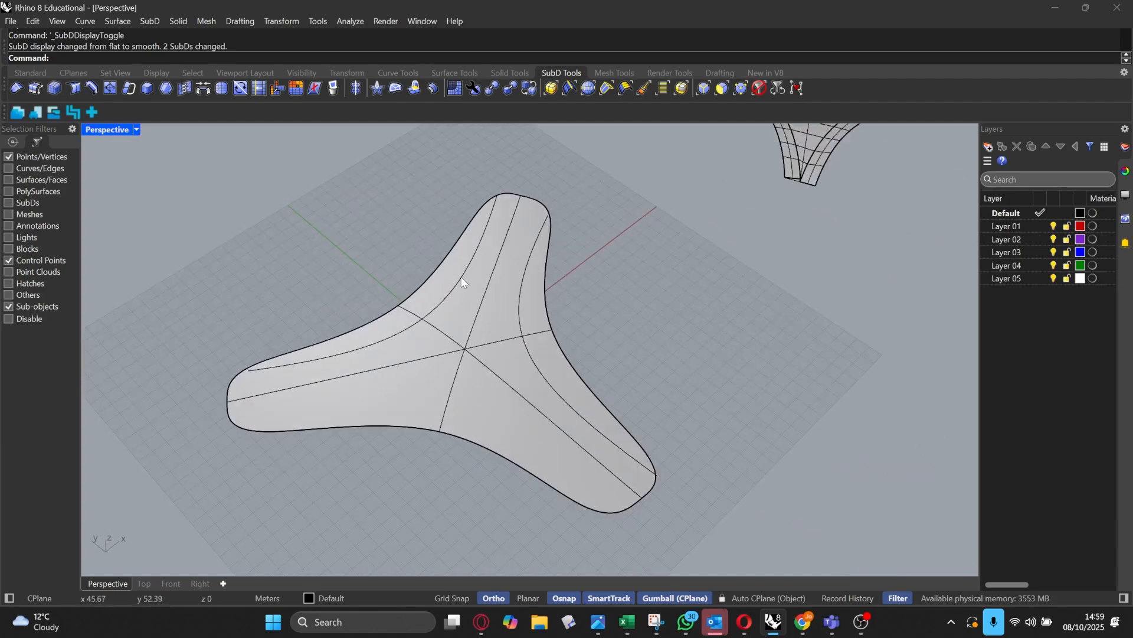
# Step: Turn off the vertex filter and delete the two leftover guide curves lying on the three-armed SubD
pyautogui.click(755, 91)
pyautogui.click(456, 283)
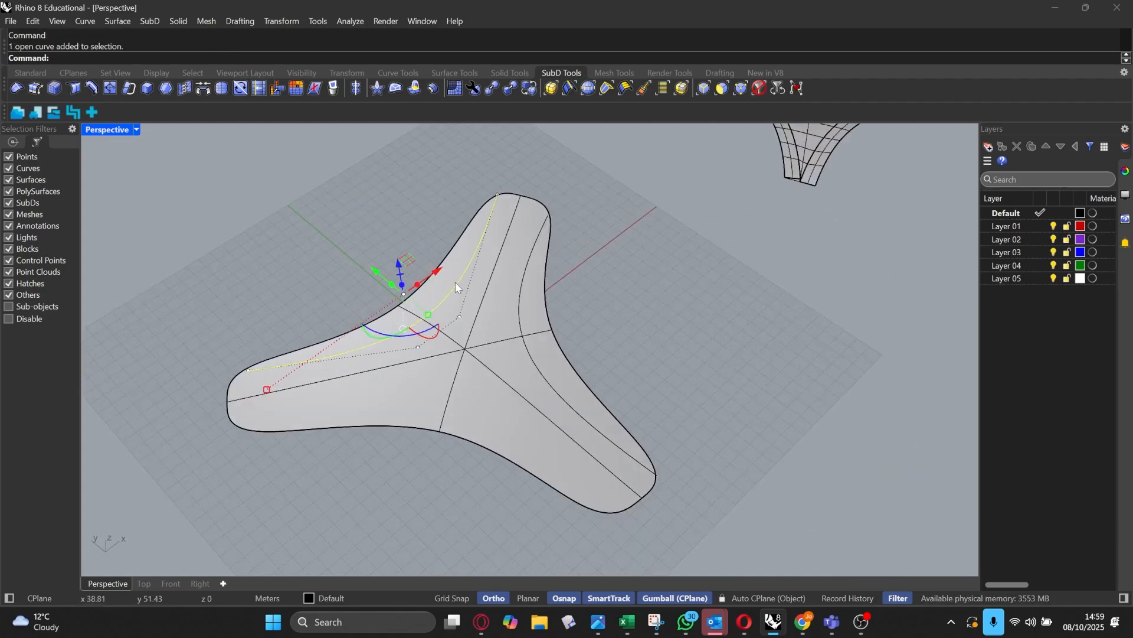
pyautogui.press('Delete')
pyautogui.click(523, 296)
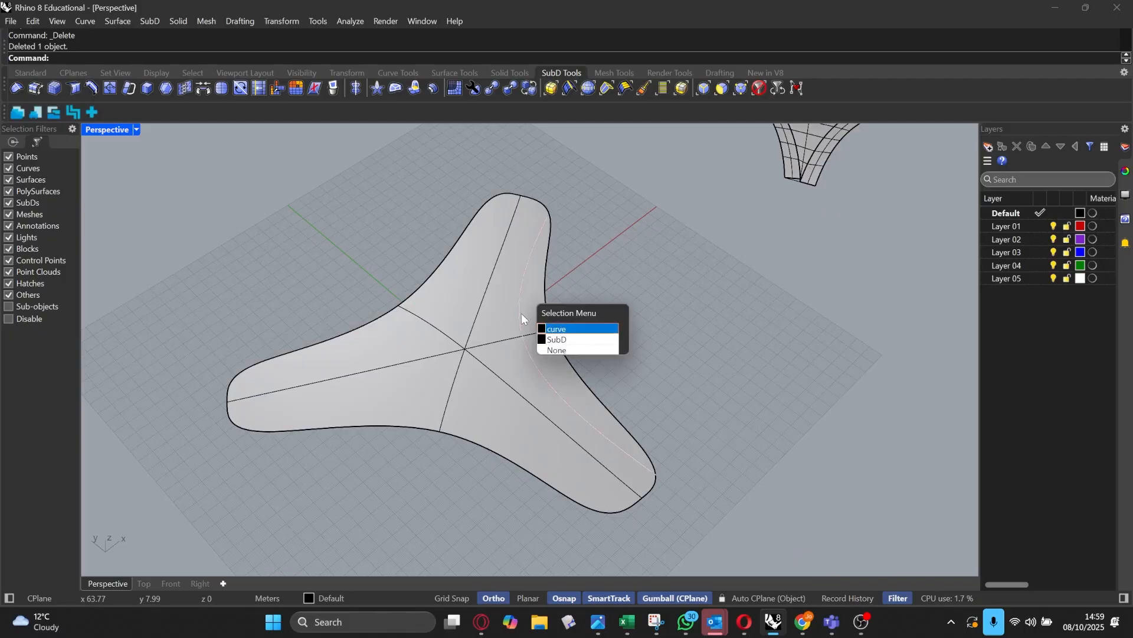
pyautogui.click(592, 331)
pyautogui.press('Delete')
pyautogui.moveTo(560, 333); pyautogui.dragTo(687, 151, button='right')
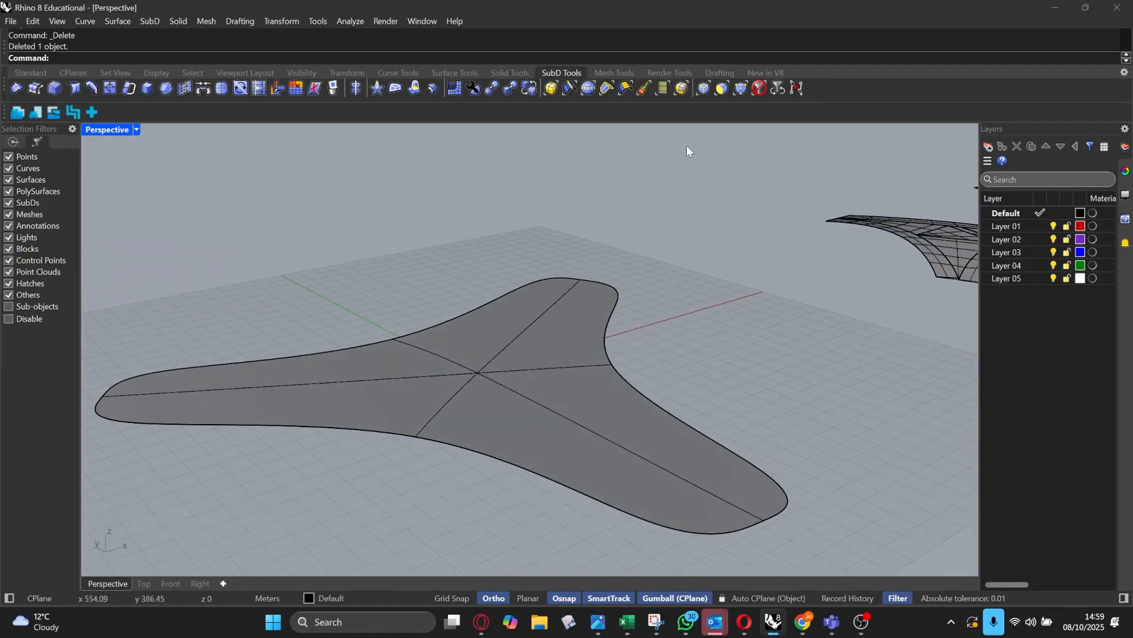
# Step: Raise the centre vertex of the three-armed SubD vertically to form a peak, using the vertex selection filter
pyautogui.click(739, 88)
pyautogui.click(475, 375)
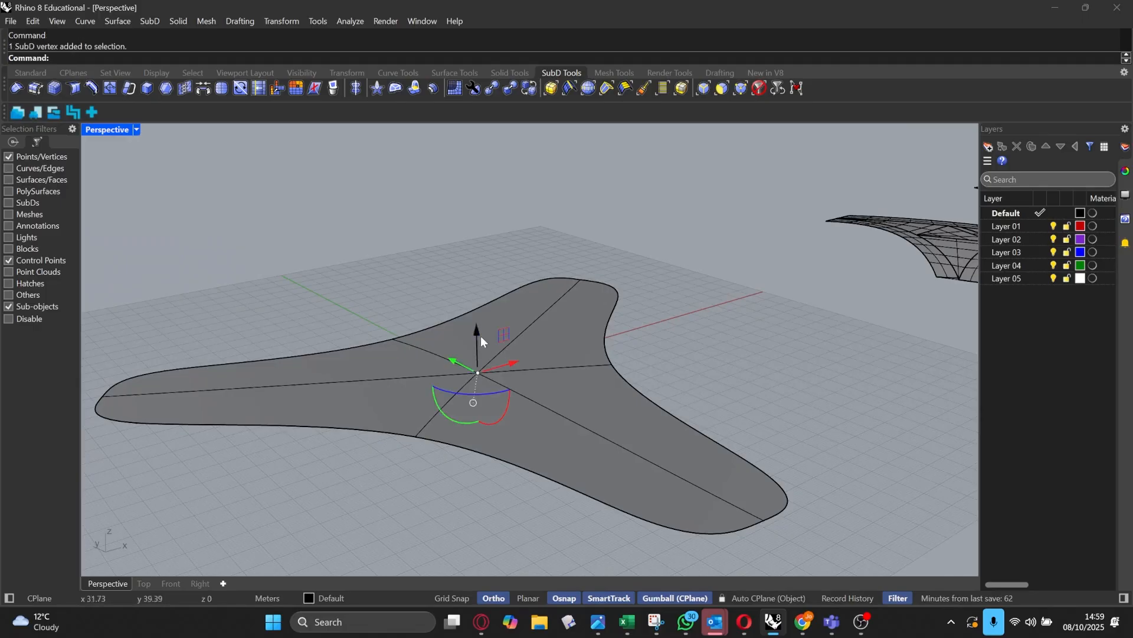
pyautogui.moveTo(479, 331); pyautogui.dragTo(476, 288)
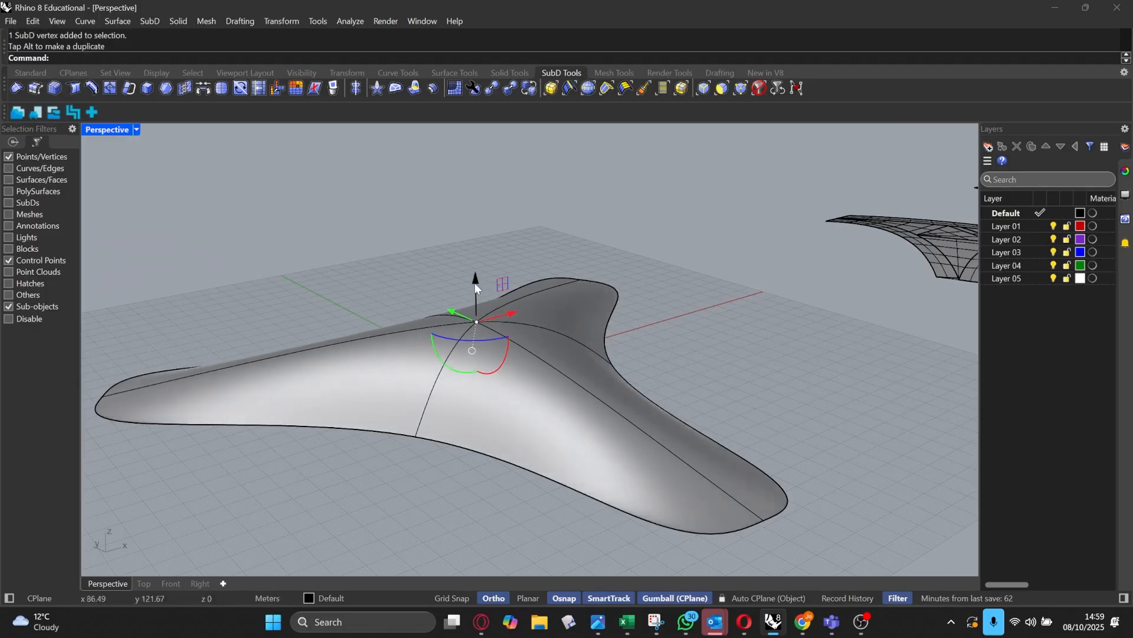
# Step: Raise the three boundary vertices at the inner corners between the arms vertically together
pyautogui.click(413, 435)
pyautogui.moveTo(416, 437); pyautogui.dragTo(464, 442, button='right')
pyautogui.keyDown('shift'); pyautogui.click(615, 380); pyautogui.keyUp('shift')
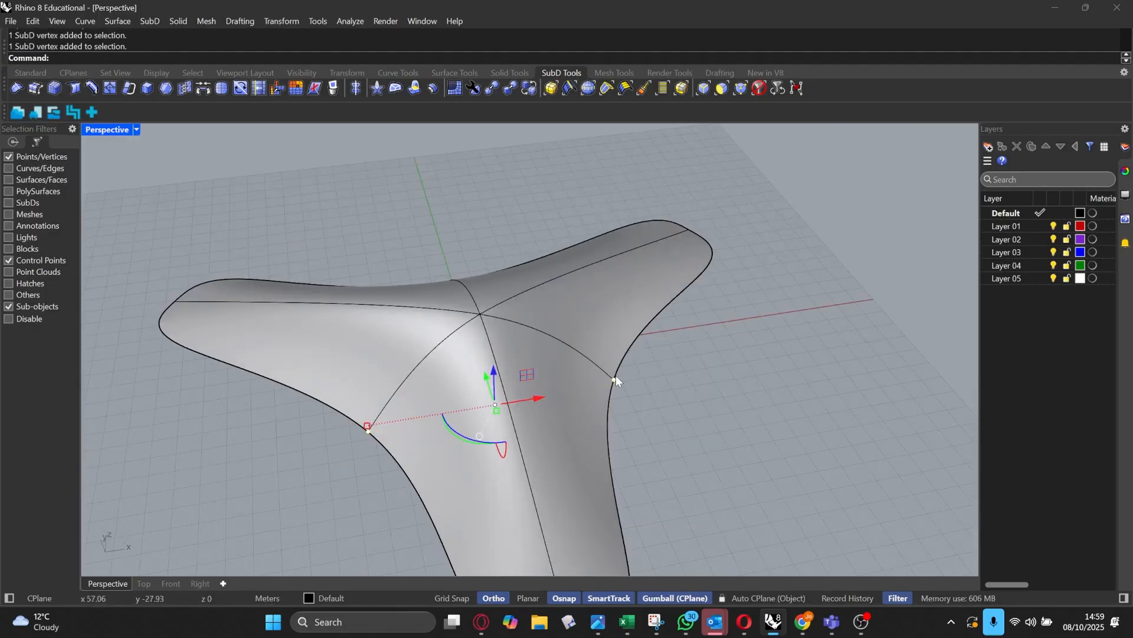
pyautogui.moveTo(615, 374); pyautogui.dragTo(363, 409, button='right')
pyautogui.click(482, 401)
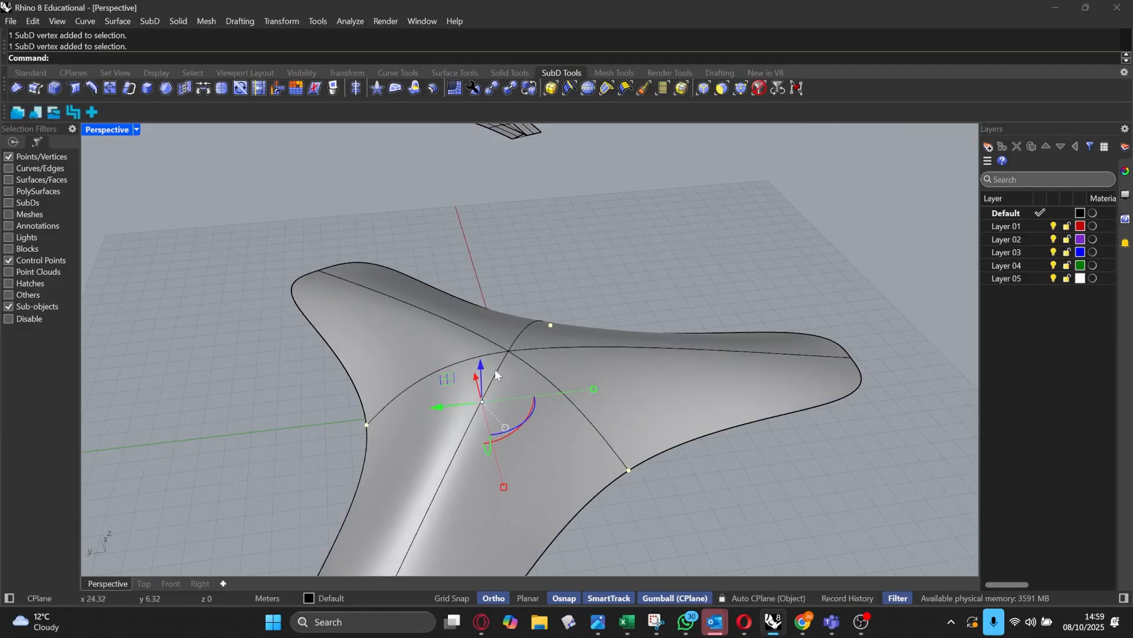
pyautogui.moveTo(480, 364); pyautogui.dragTo(477, 280)
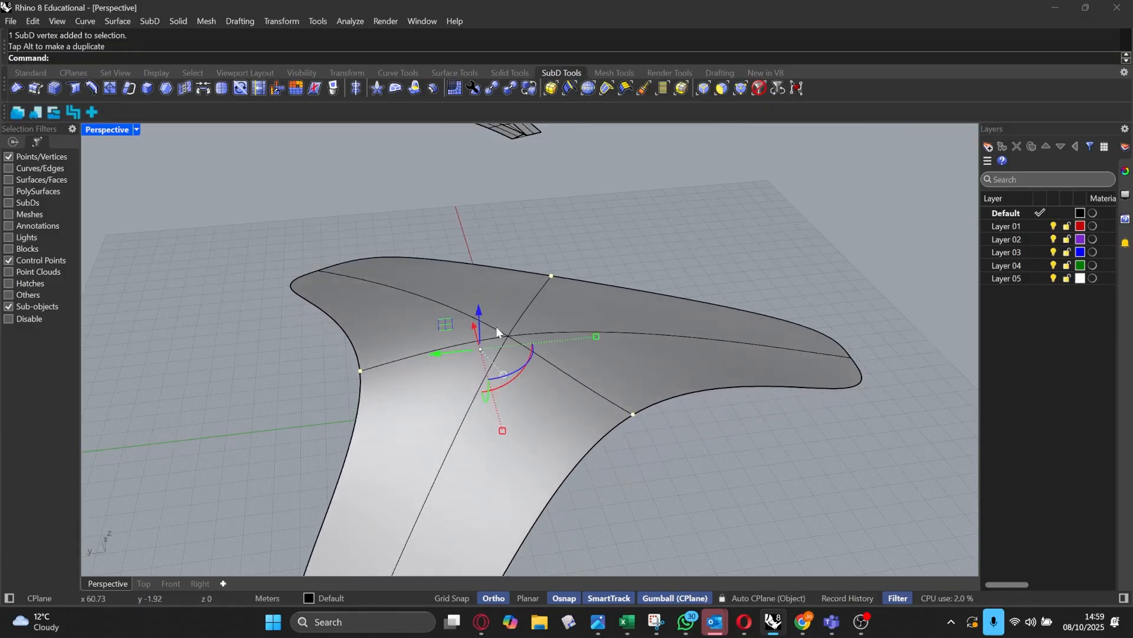
# Step: Raise the centre vertex of the smooth three-armed SubD vertically
pyautogui.moveTo(496, 327); pyautogui.dragTo(424, 304, button='right')
pyautogui.scroll(6, 484, 307)
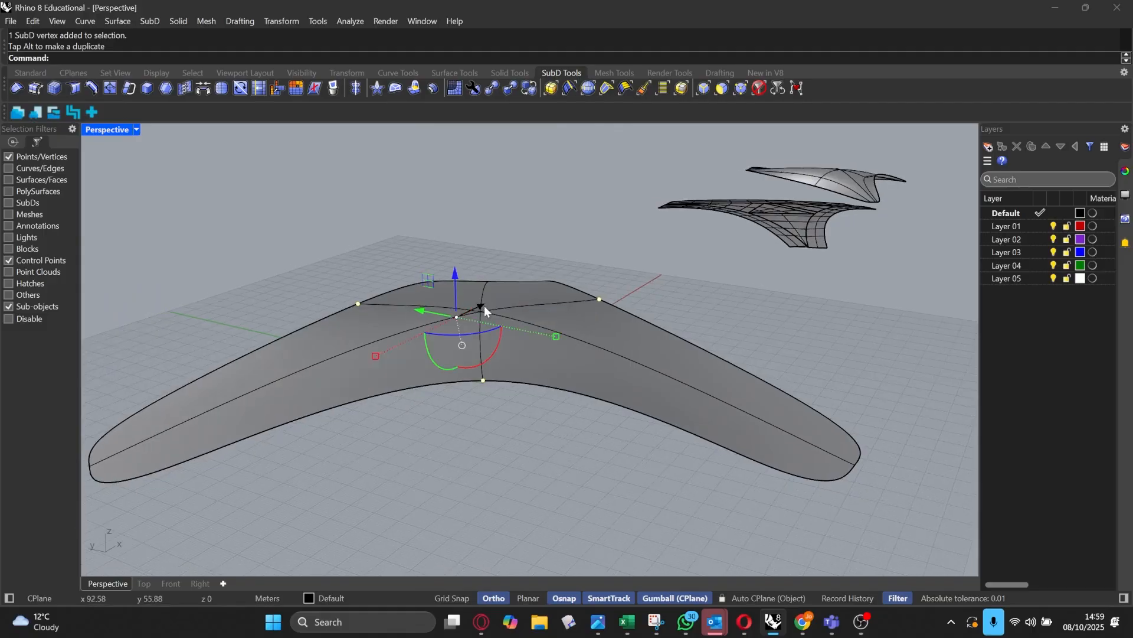
pyautogui.scroll(-8, 479, 258)
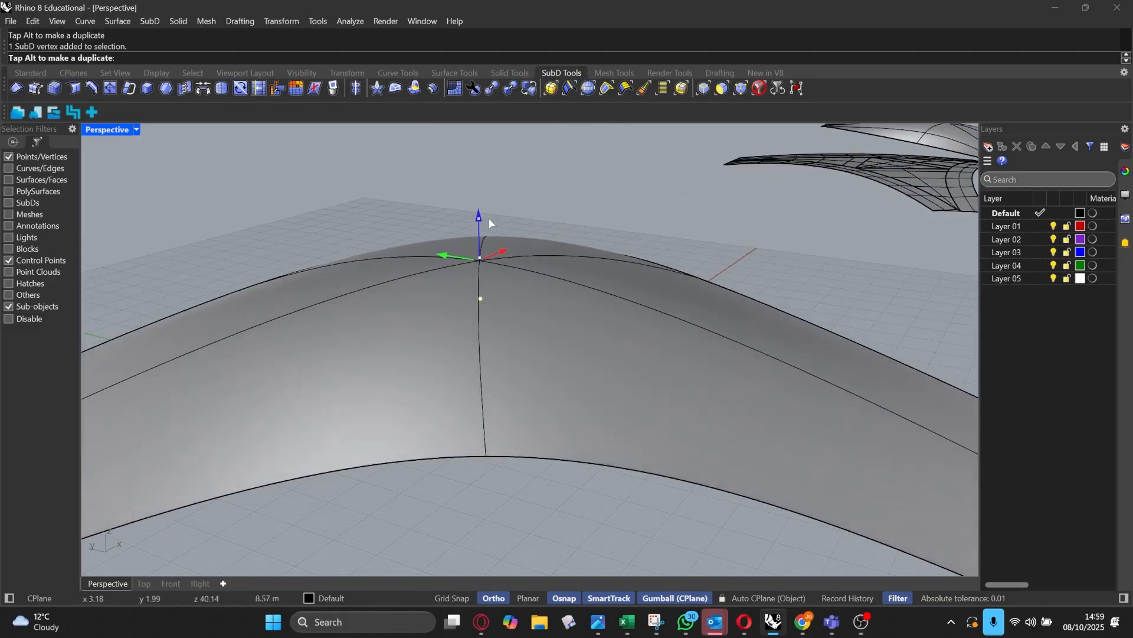
pyautogui.moveTo(572, 337); pyautogui.dragTo(494, 319, button='right')
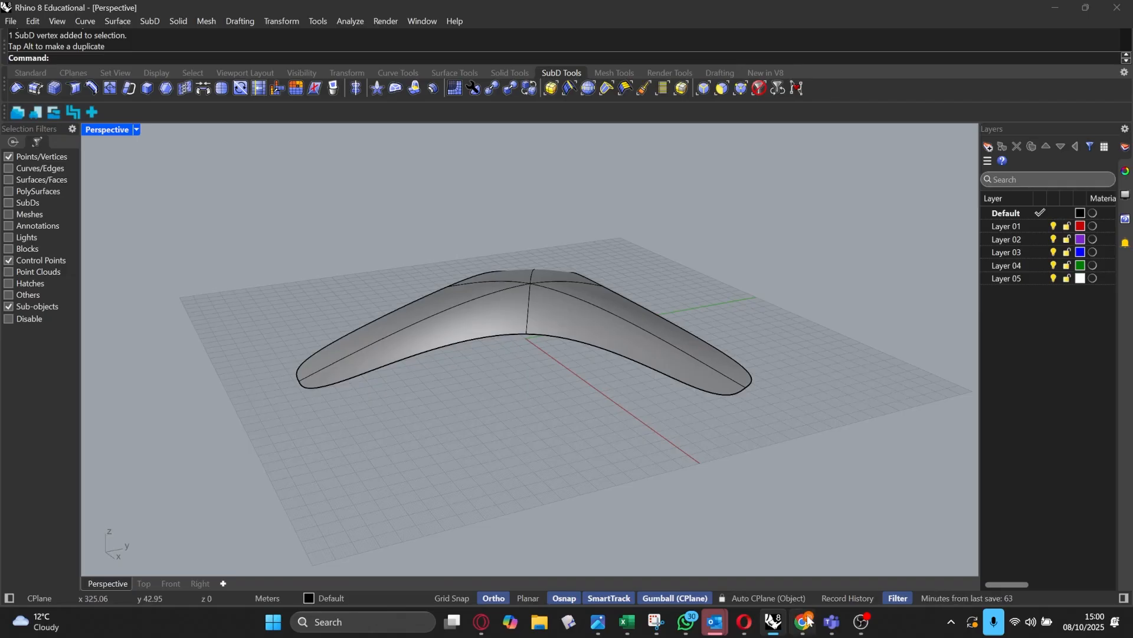
# Step: Switch to Microsoft Teams to check the meeting chat, and return to Rhino
pyautogui.moveTo(833, 621)
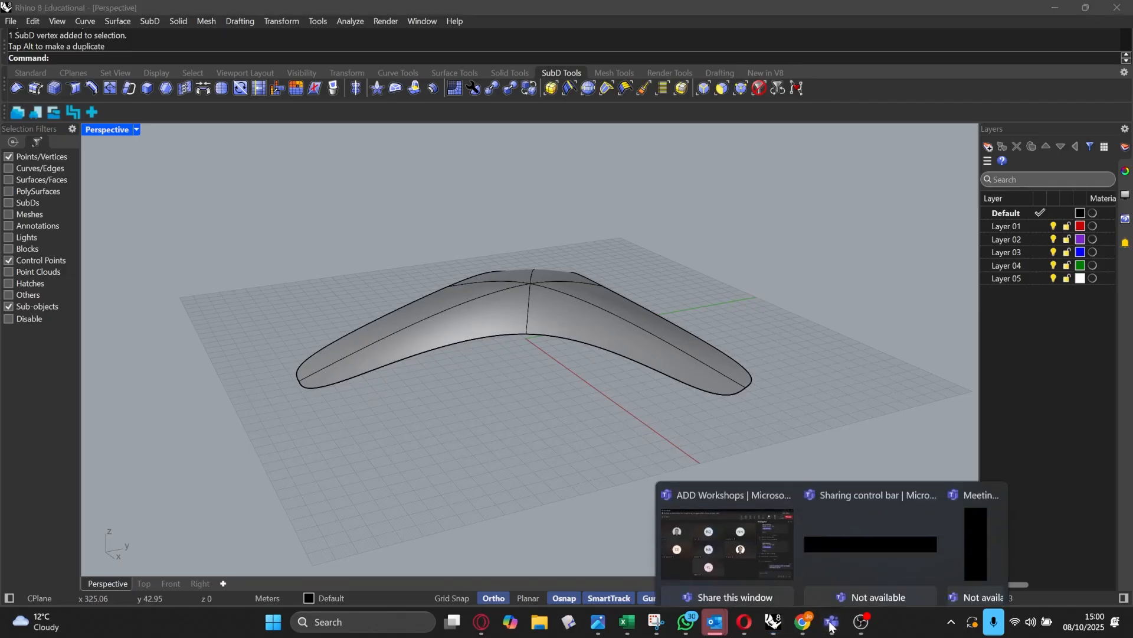
pyautogui.click(767, 554)
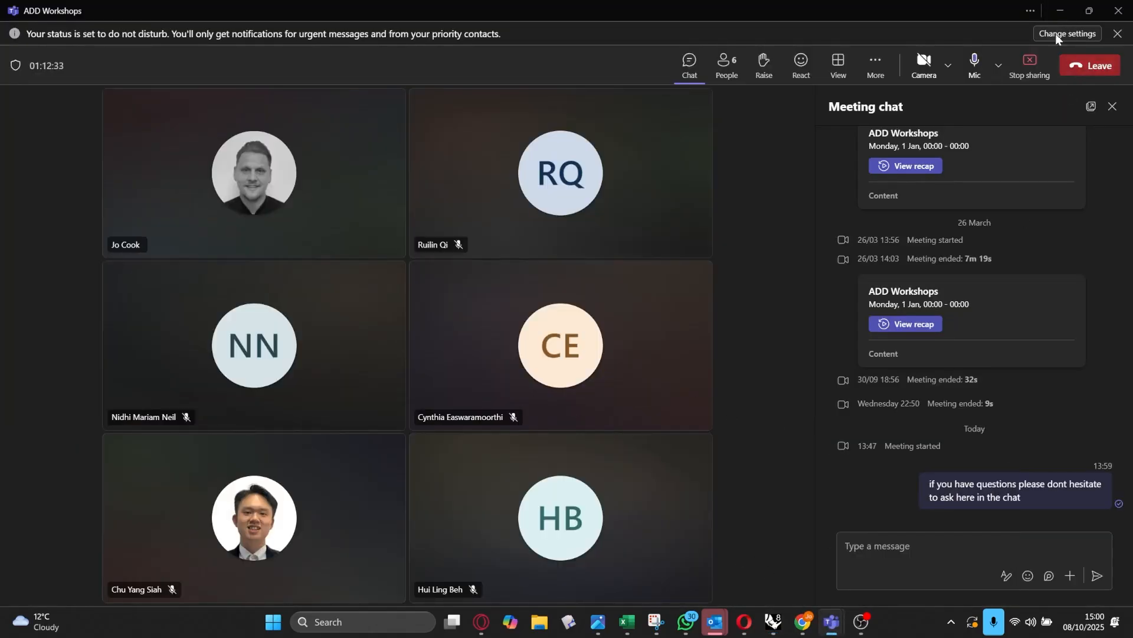
pyautogui.click(1059, 11)
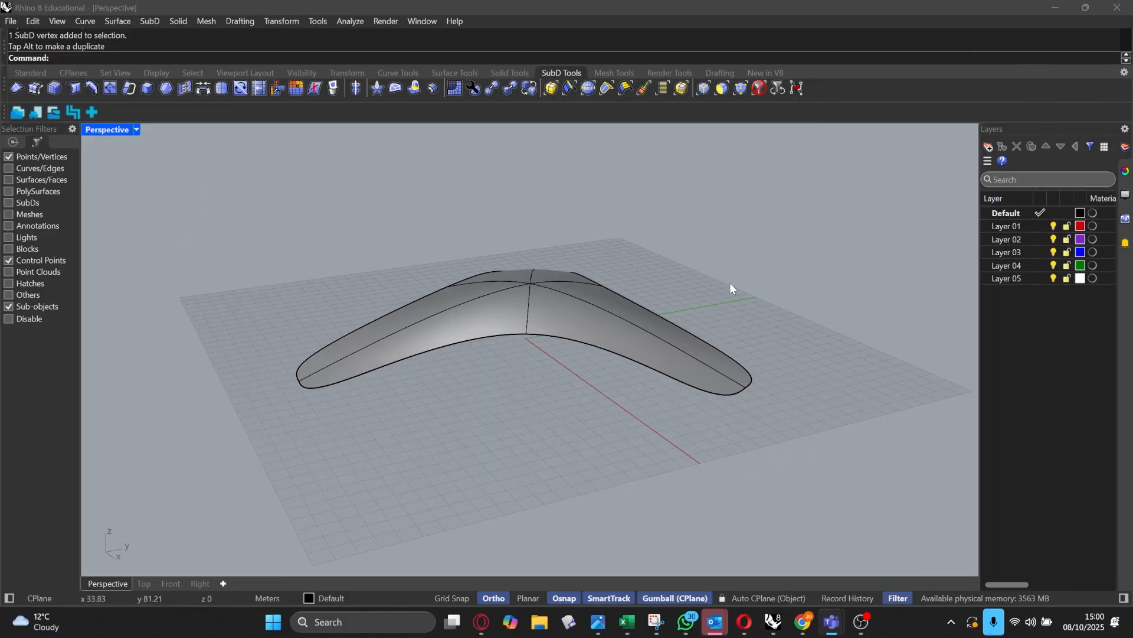
# Step: Undo the vertex moves and the stitching back to three separate SubD arms
pyautogui.moveTo(535, 279); pyautogui.dragTo(498, 305, button='right')
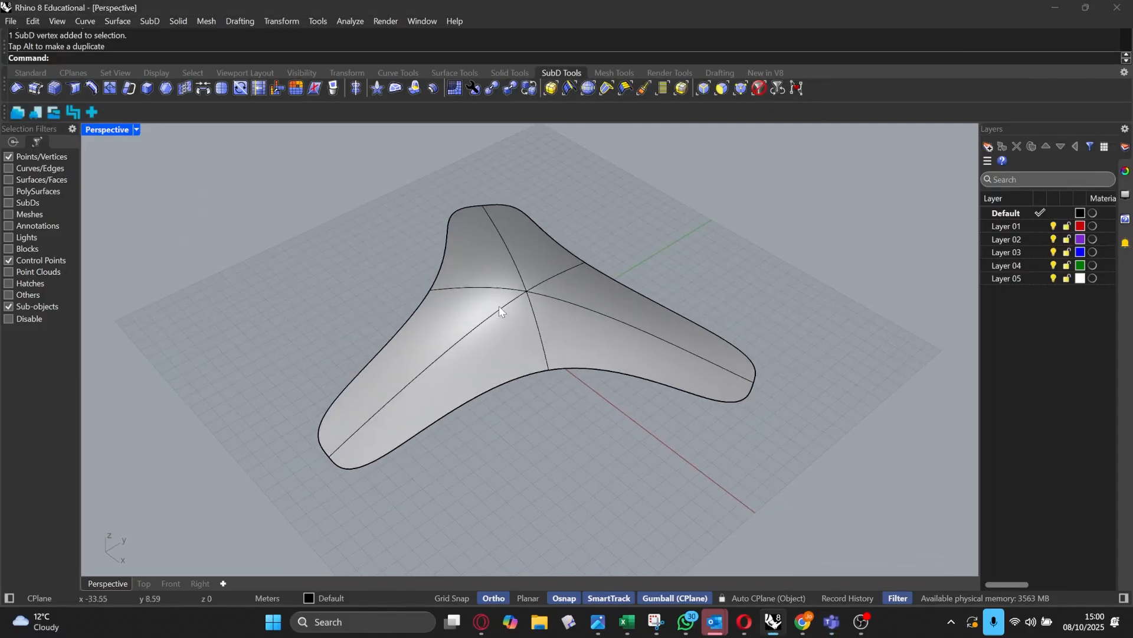
pyautogui.scroll(5, 498, 306)
pyautogui.hotkey('ctrl', 'z')
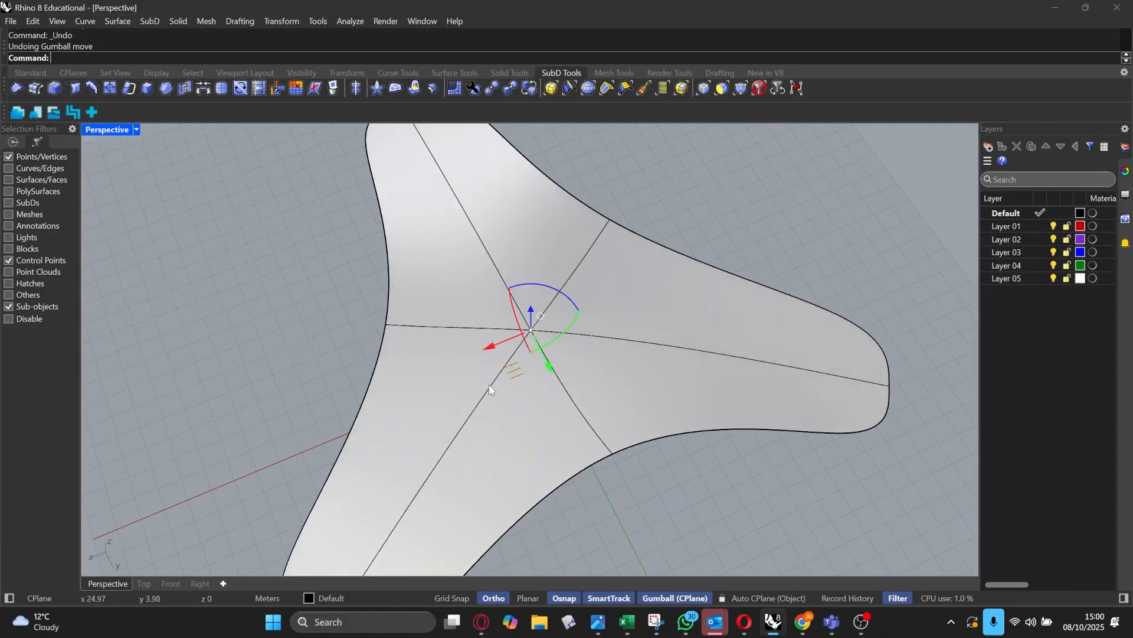
pyautogui.scroll(-5, 489, 384)
pyautogui.hotkey('ctrl', 'z')
pyautogui.hotkey('ctrl', 'z')
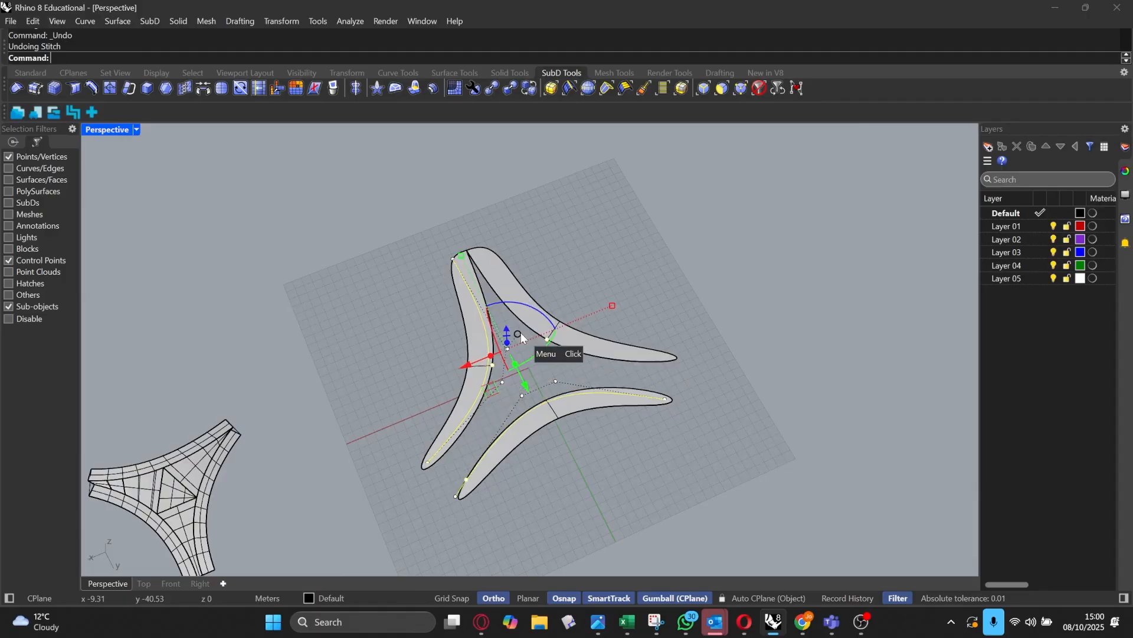
# Step: Deselect everything and switch the SubD display from smooth to flat
pyautogui.click(600, 252)
pyautogui.scroll(4, 547, 289)
pyautogui.moveTo(547, 364); pyautogui.dragTo(523, 281, button='right')
pyautogui.scroll(2, 456, 422)
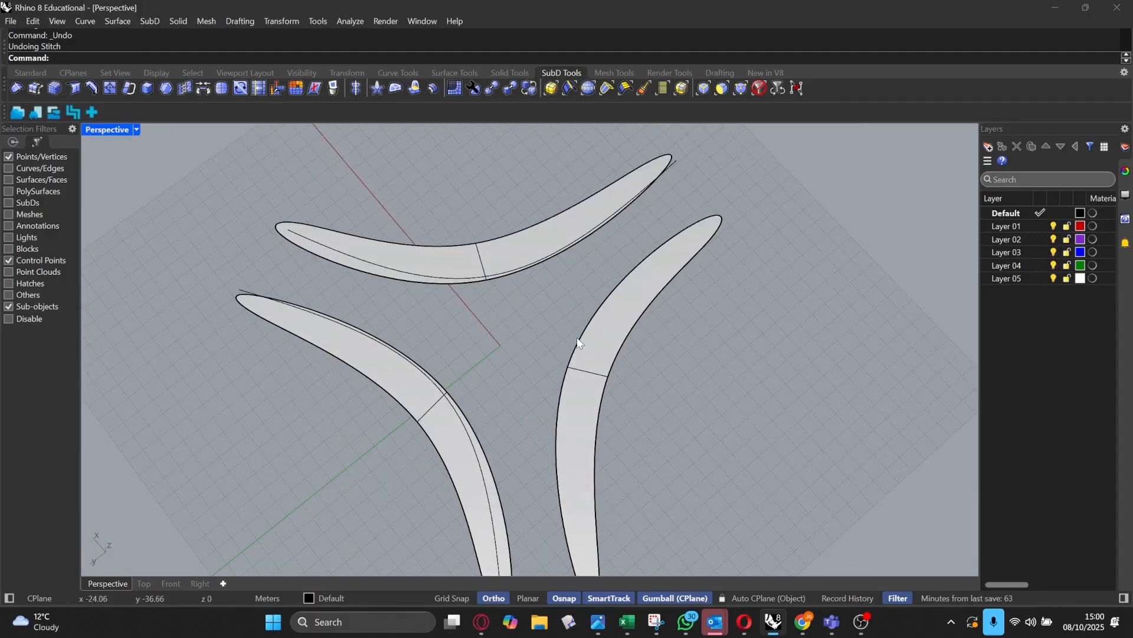
pyautogui.moveTo(658, 190); pyautogui.dragTo(301, 104, button='right')
pyautogui.press('Tab')
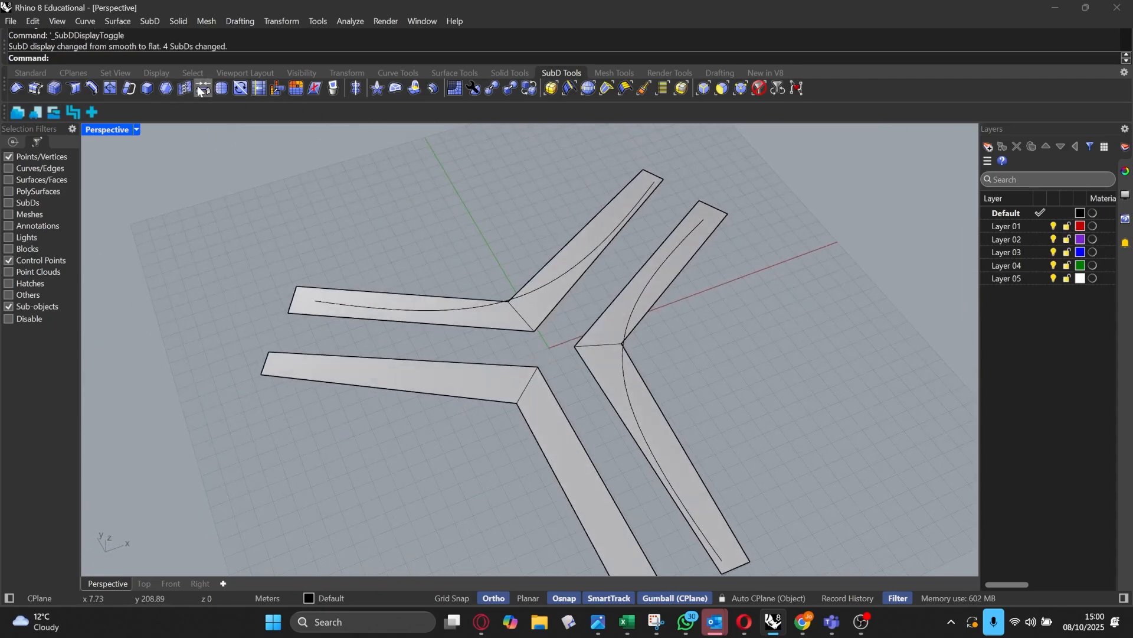
# Step: Stitch the facing end vertices of the first two neighbouring SubD strips at their average location
pyautogui.scroll(-2, 373, 189)
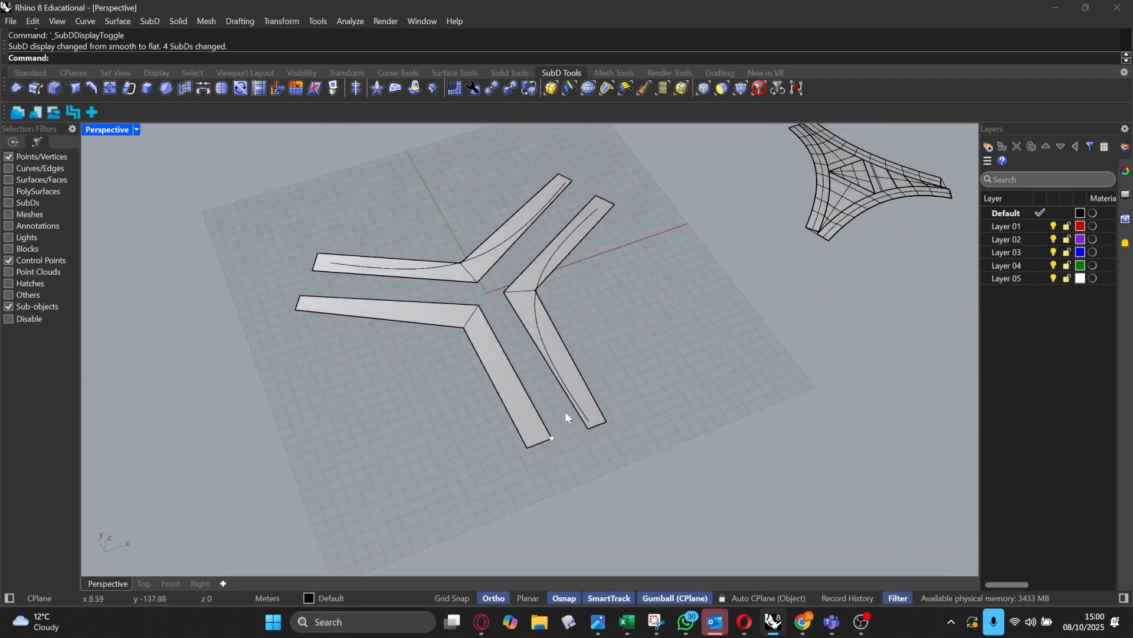
pyautogui.click(550, 443)
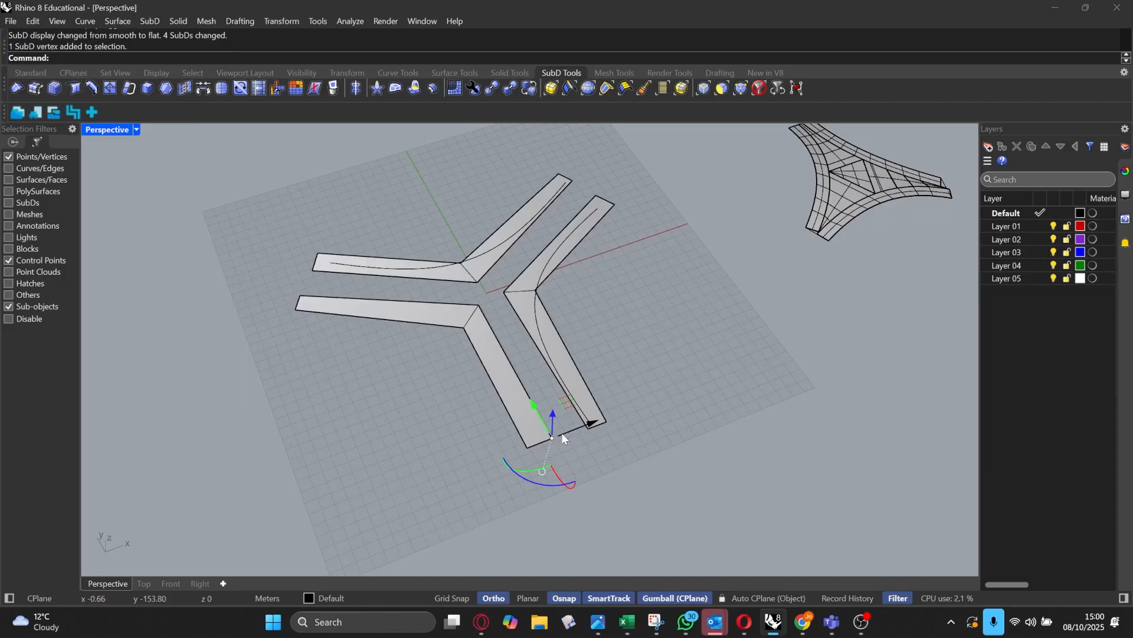
pyautogui.scroll(3, 590, 429)
pyautogui.keyDown('shift'); pyautogui.click(592, 430); pyautogui.keyUp('shift')
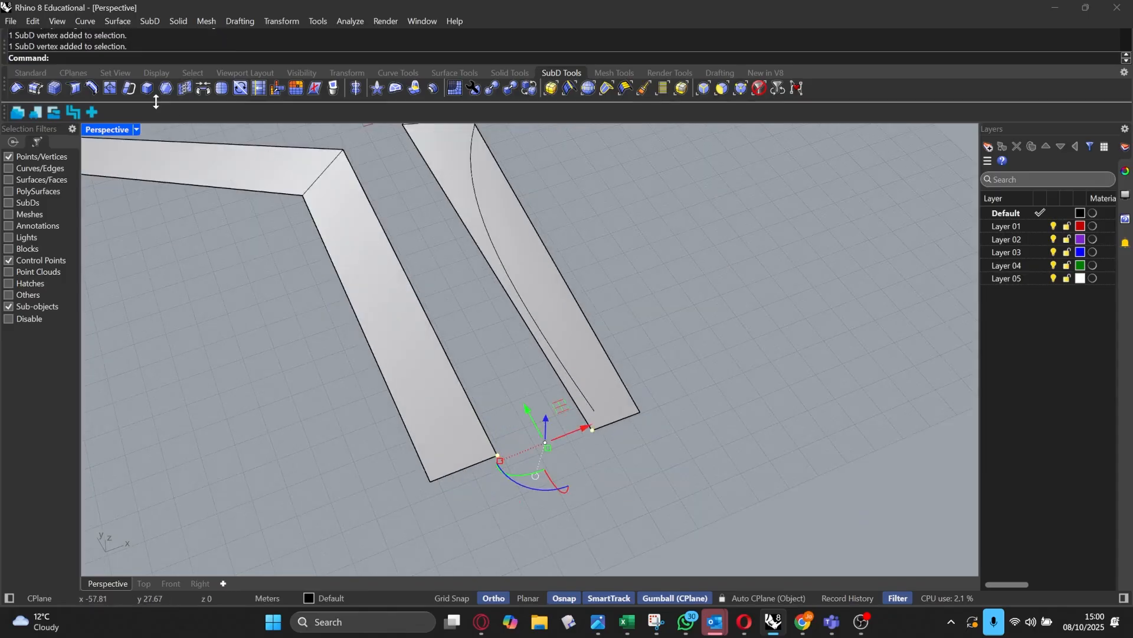
pyautogui.click(184, 88)
pyautogui.press('Return')
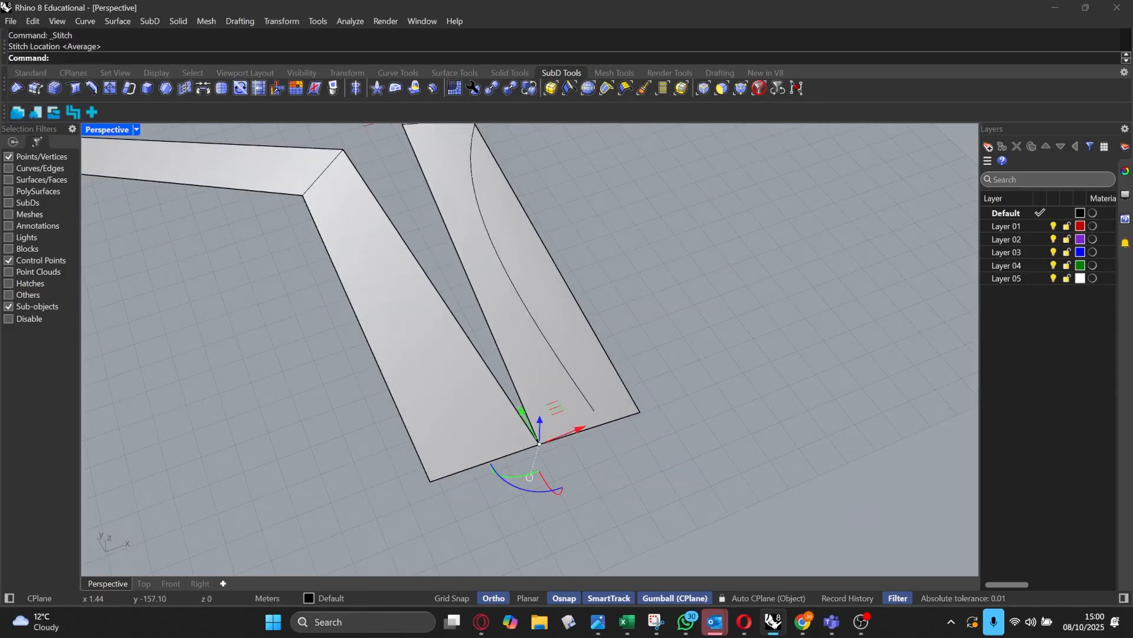
# Step: Stitch the inner bend vertices of the same two SubD strips at their average location and clear the selection
pyautogui.scroll(-4, 455, 294)
pyautogui.click(426, 275)
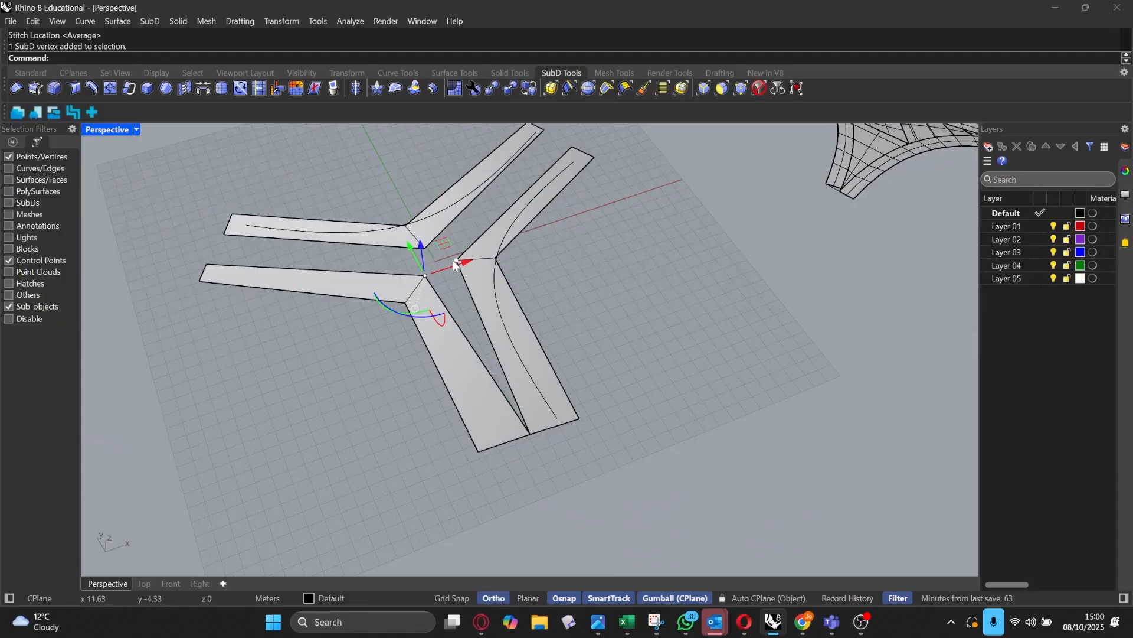
pyautogui.keyDown('shift'); pyautogui.click(456, 260); pyautogui.keyUp('shift')
pyautogui.press('Return')
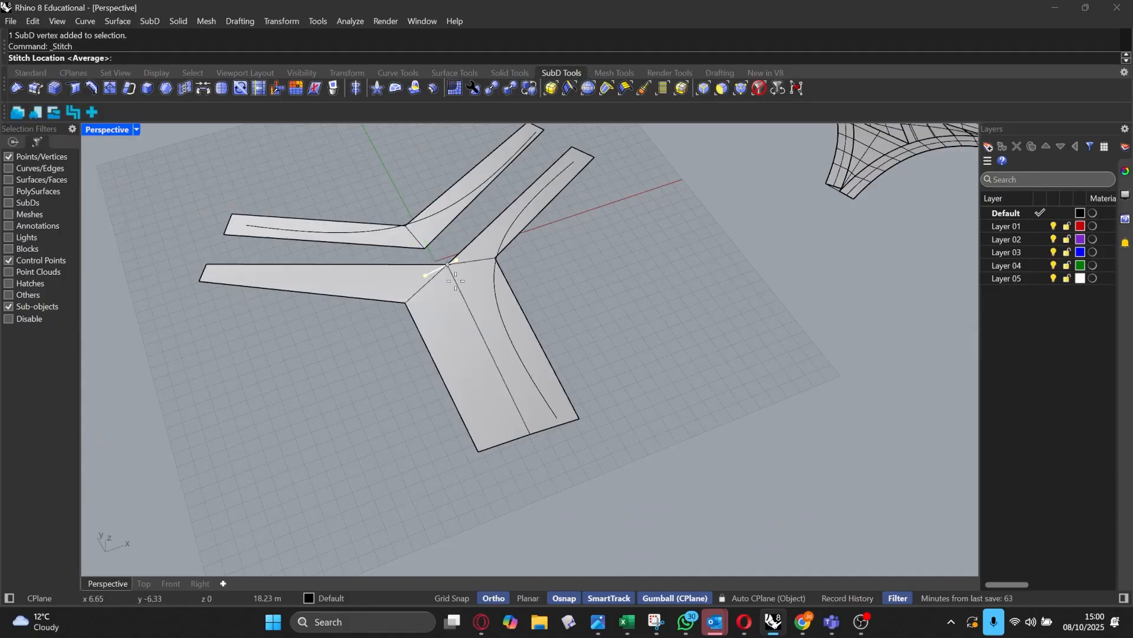
pyautogui.press('Return')
pyautogui.scroll(2, 402, 232)
pyautogui.scroll(-3, 305, 271)
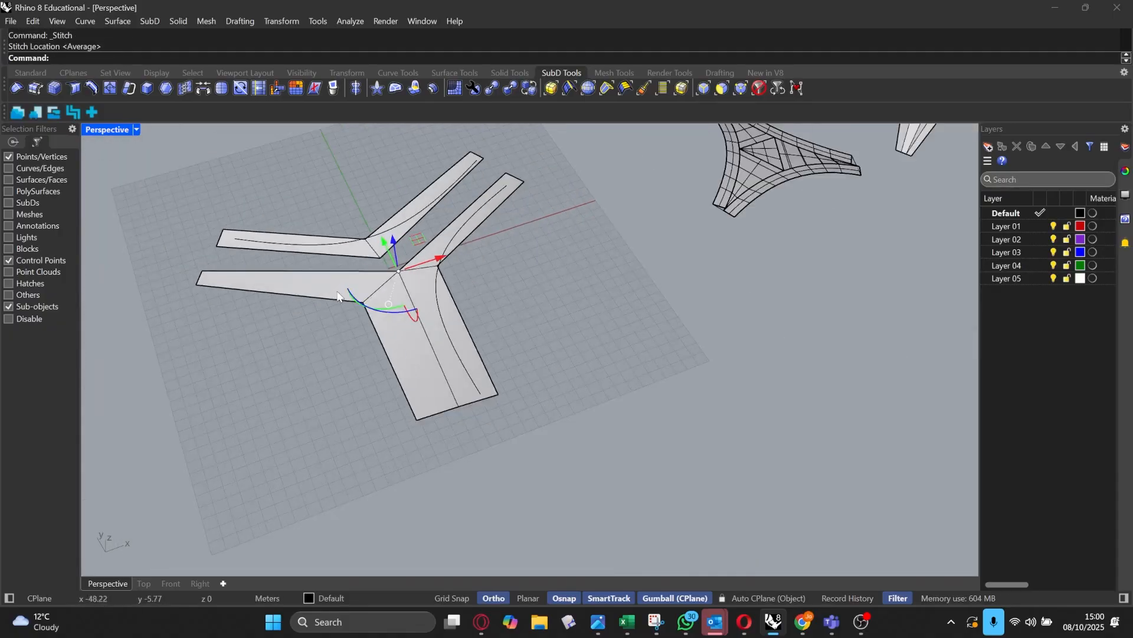
pyautogui.click(544, 286)
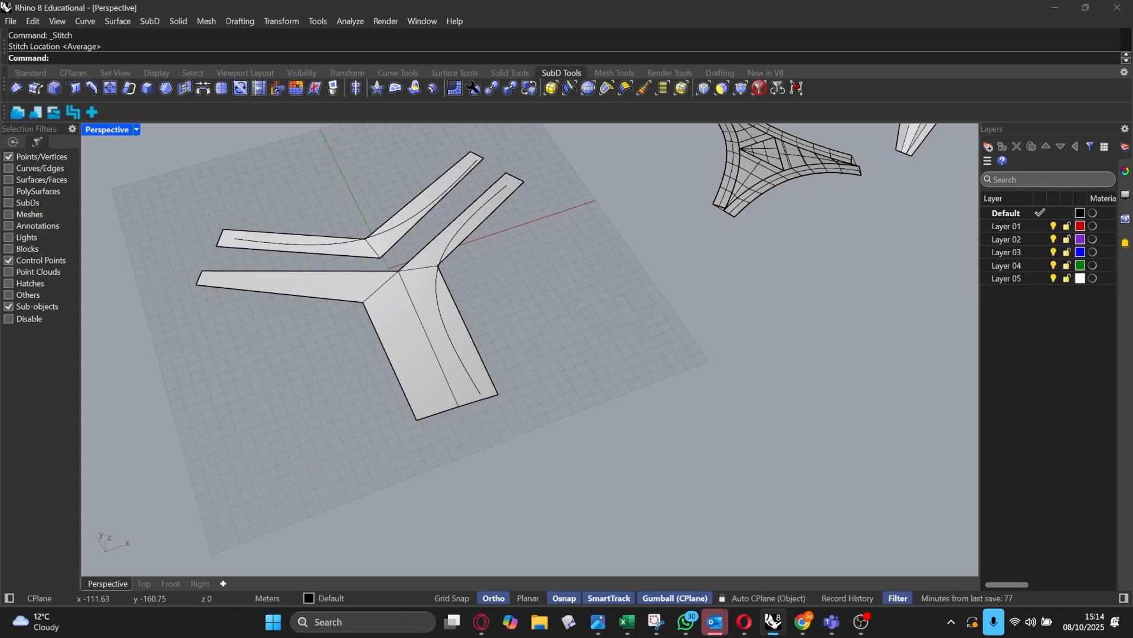
# Step: Stitch the end vertices where the remaining SubD strip faces the joined strips along the second arm, at their average location
pyautogui.moveTo(432, 295); pyautogui.dragTo(424, 374, button='right')
pyautogui.scroll(8, 398, 304)
pyautogui.moveTo(397, 308); pyautogui.dragTo(398, 449, button='right')
pyautogui.scroll(-5, 398, 449)
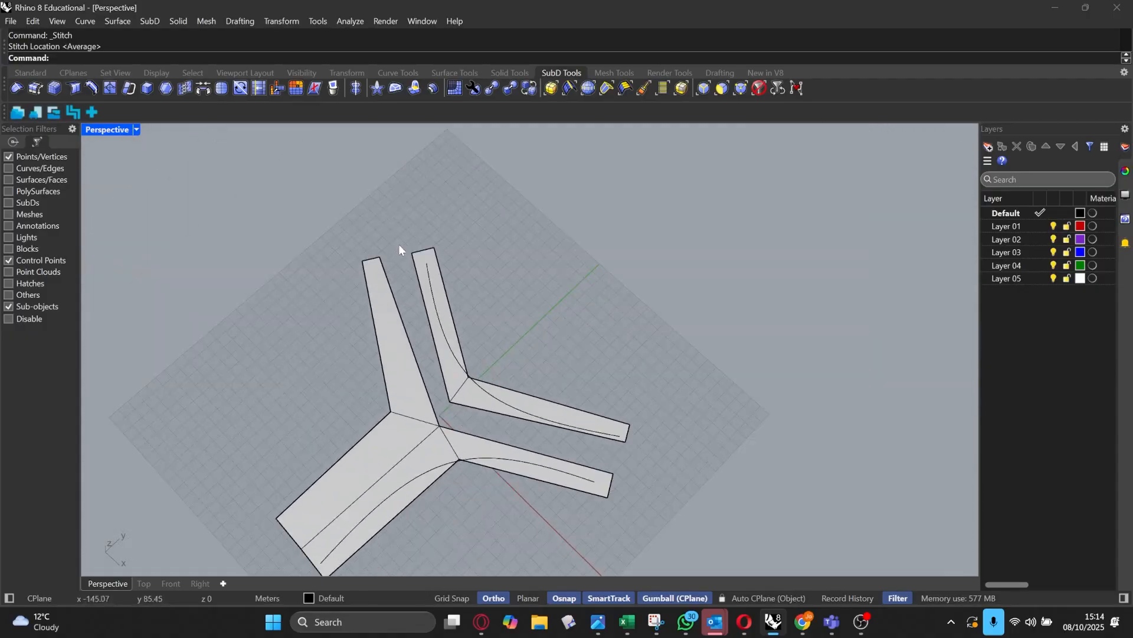
pyautogui.scroll(3, 380, 260)
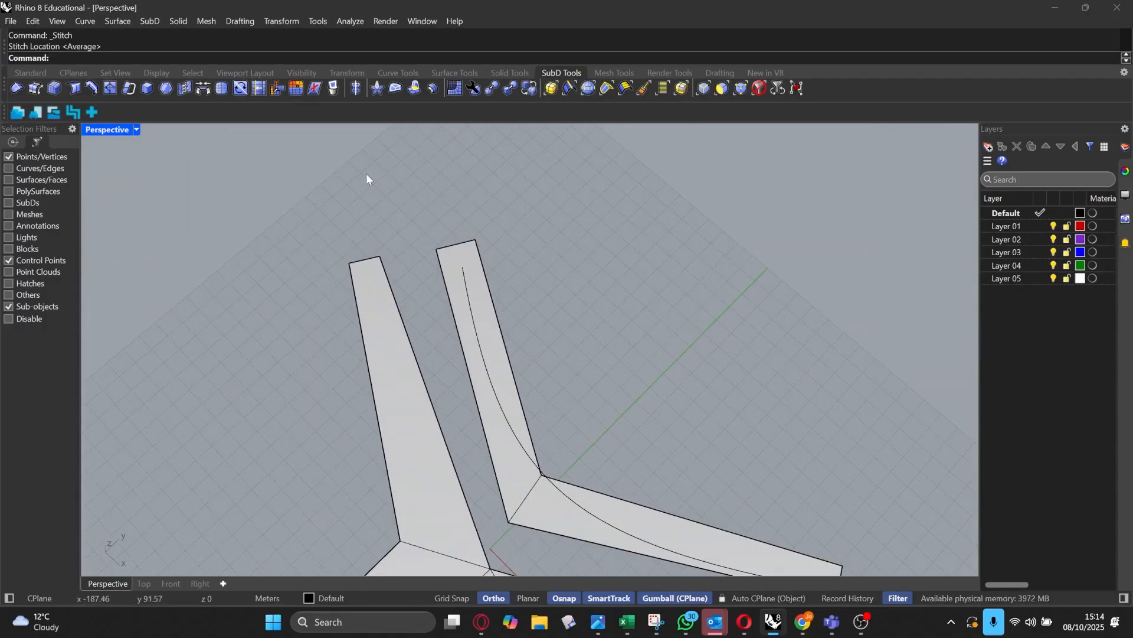
pyautogui.click(738, 89)
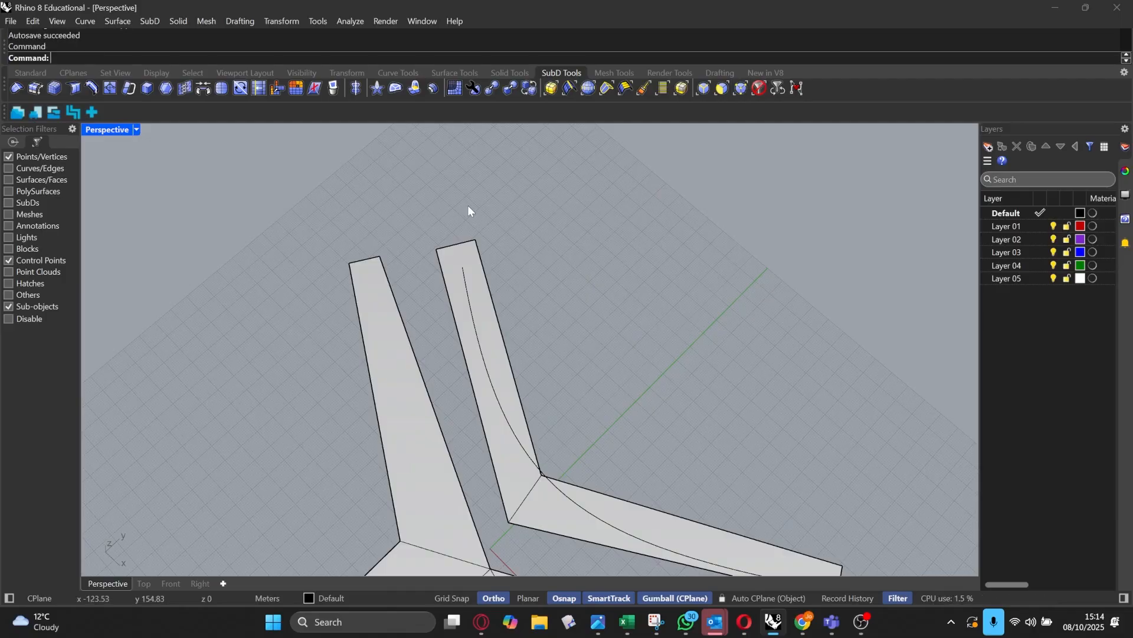
pyautogui.click(381, 256)
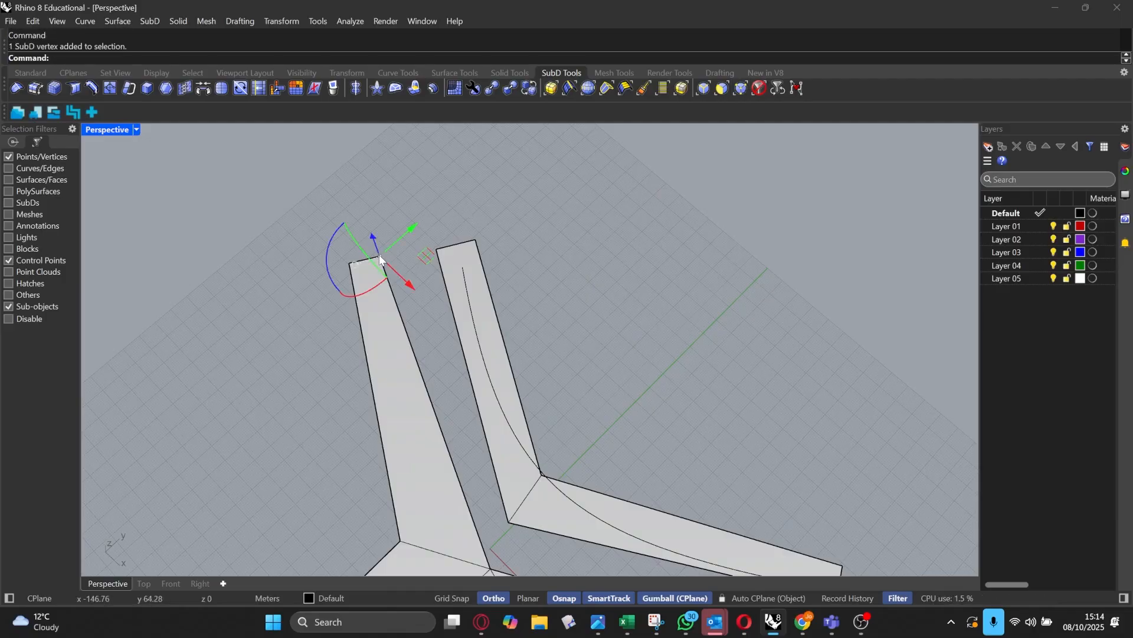
pyautogui.keyDown('shift'); pyautogui.click(437, 249); pyautogui.keyUp('shift')
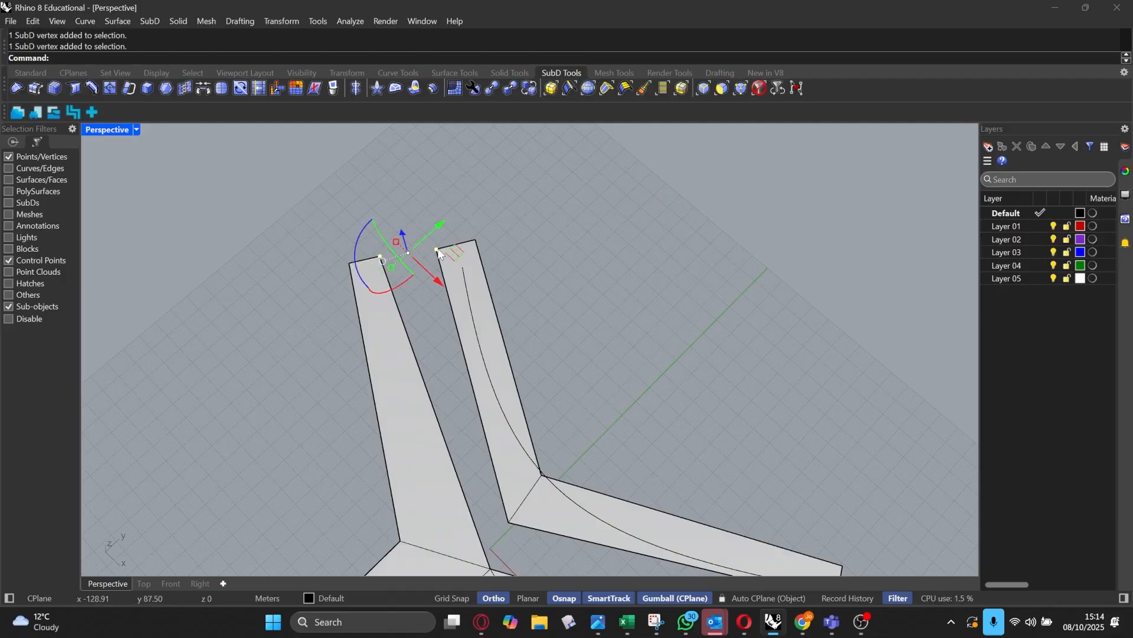
pyautogui.click(183, 90)
pyautogui.press('Return')
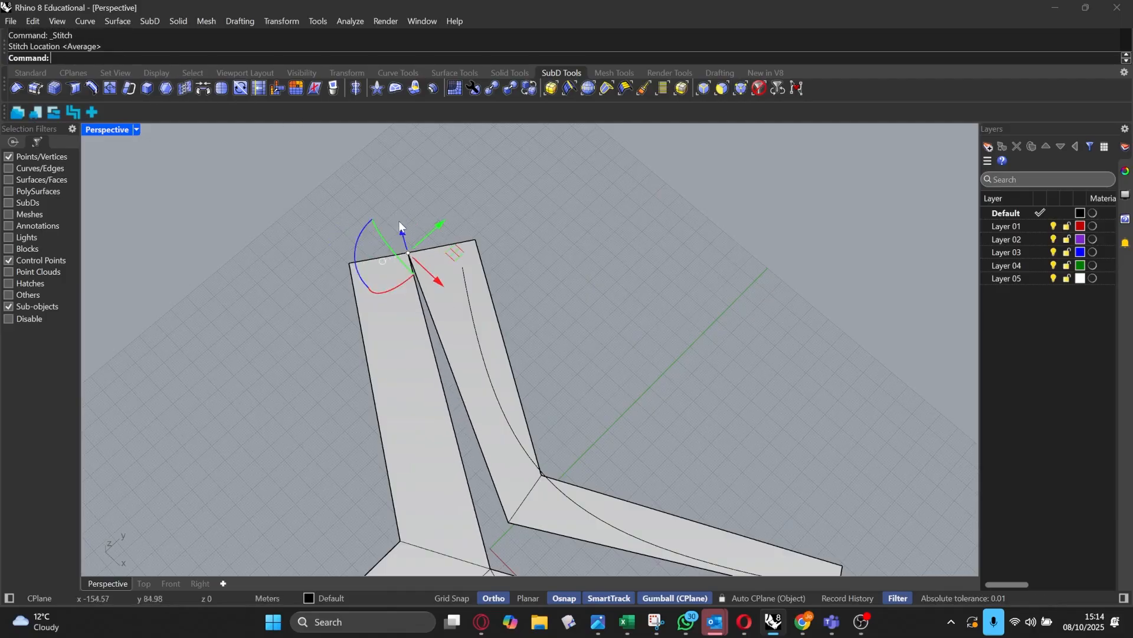
# Step: Stitch the remaining strip's inner bend vertex to the shared centre vertex of the joined SubD
pyautogui.click(508, 522)
pyautogui.scroll(5, 509, 522)
pyautogui.keyDown('shift'); pyautogui.click(482, 416); pyautogui.keyUp('shift')
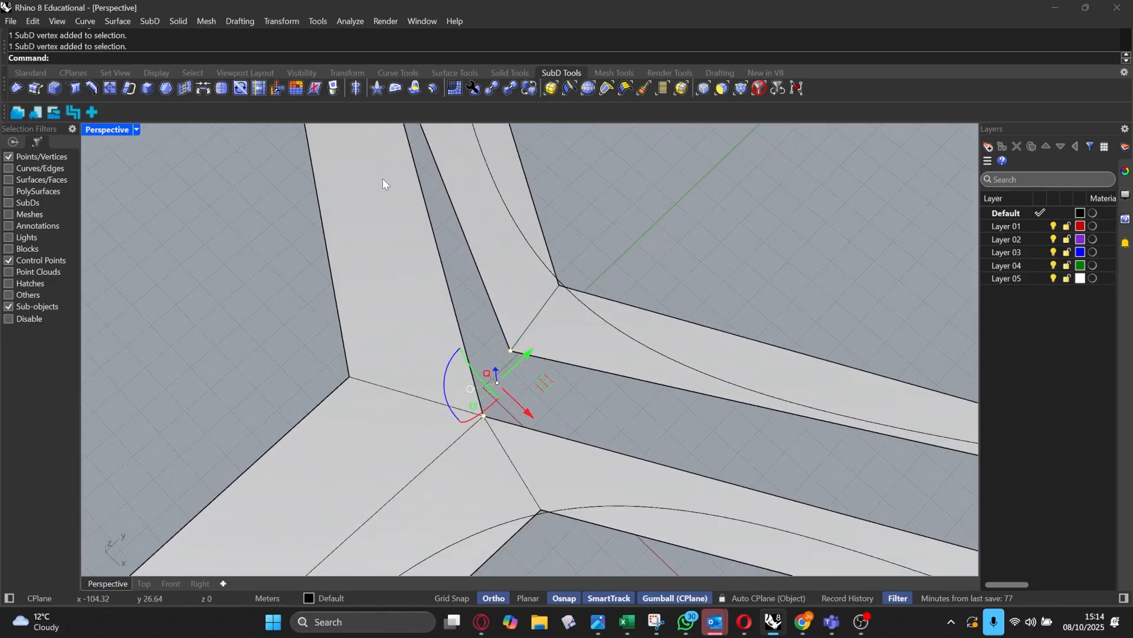
pyautogui.click(202, 88)
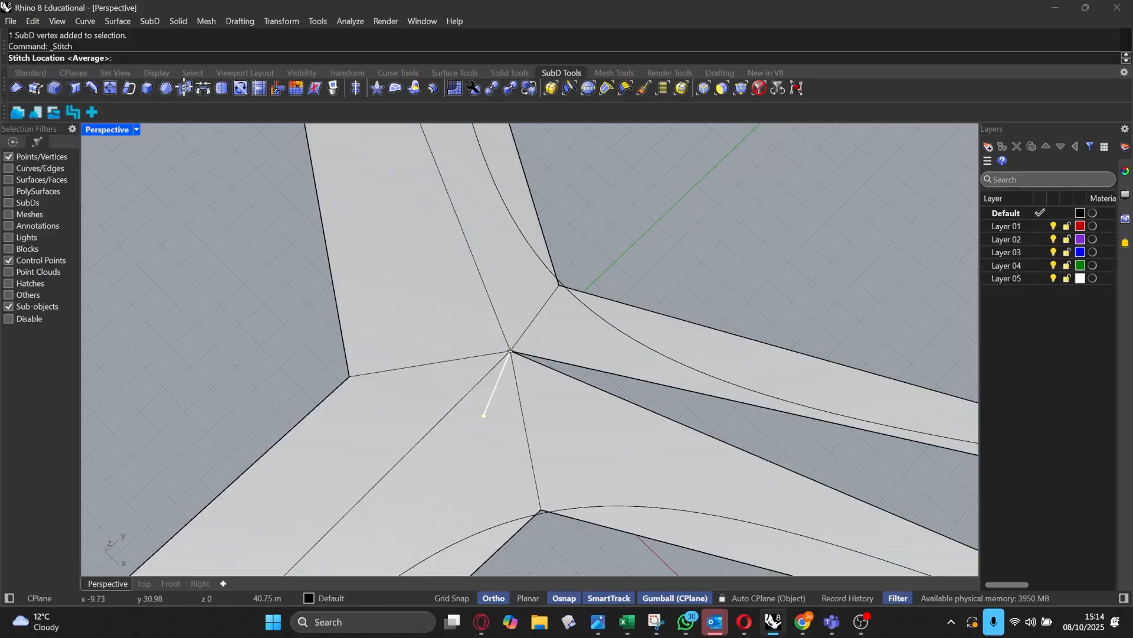
pyautogui.scroll(-6, 646, 523)
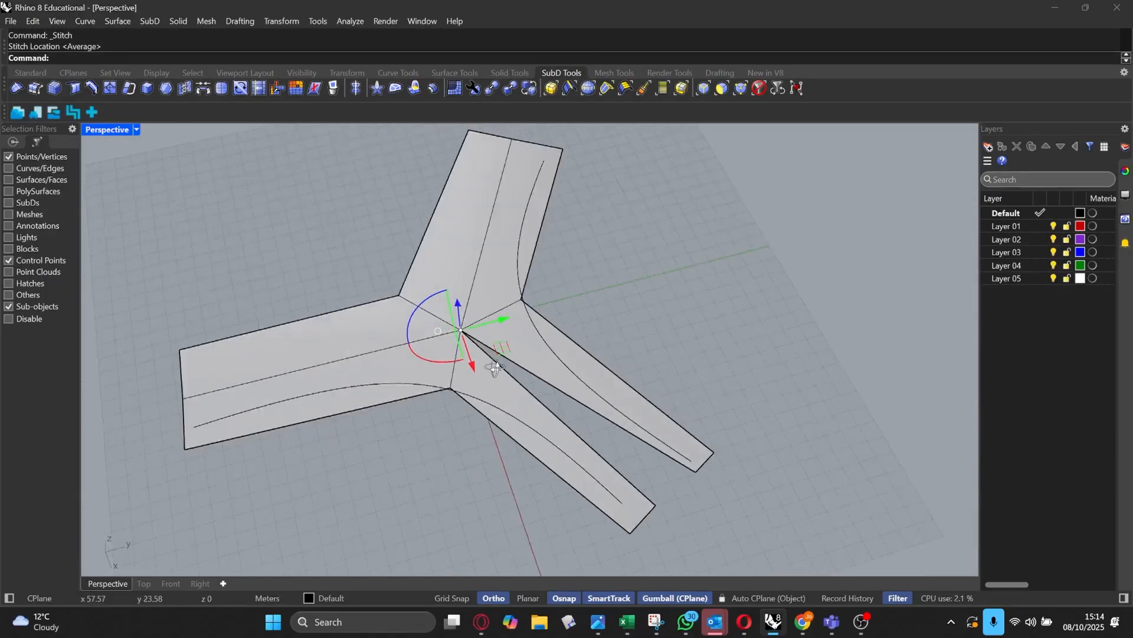
# Step: Close the third arm by stitching its two facing end vertices at their average location
pyautogui.click(609, 527)
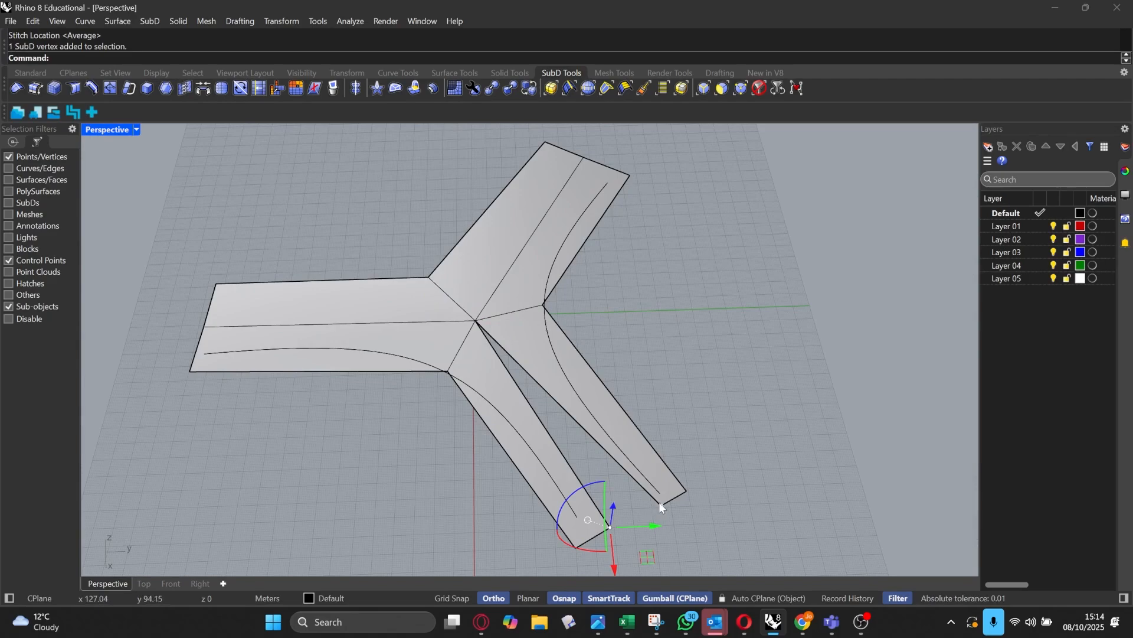
pyautogui.keyDown('shift'); pyautogui.click(659, 503); pyautogui.keyUp('shift')
pyautogui.press('Return')
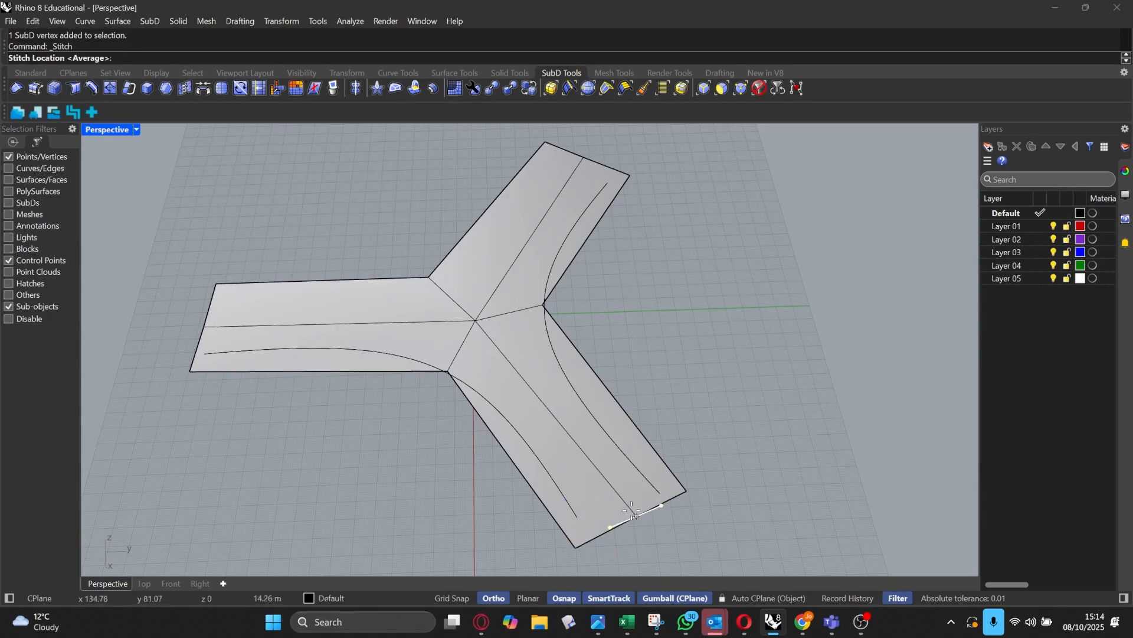
pyautogui.press('Return')
# Step: Examine the patches and edge strips of the reference three-armed polysurface
pyautogui.moveTo(614, 498); pyautogui.dragTo(586, 341, button='right')
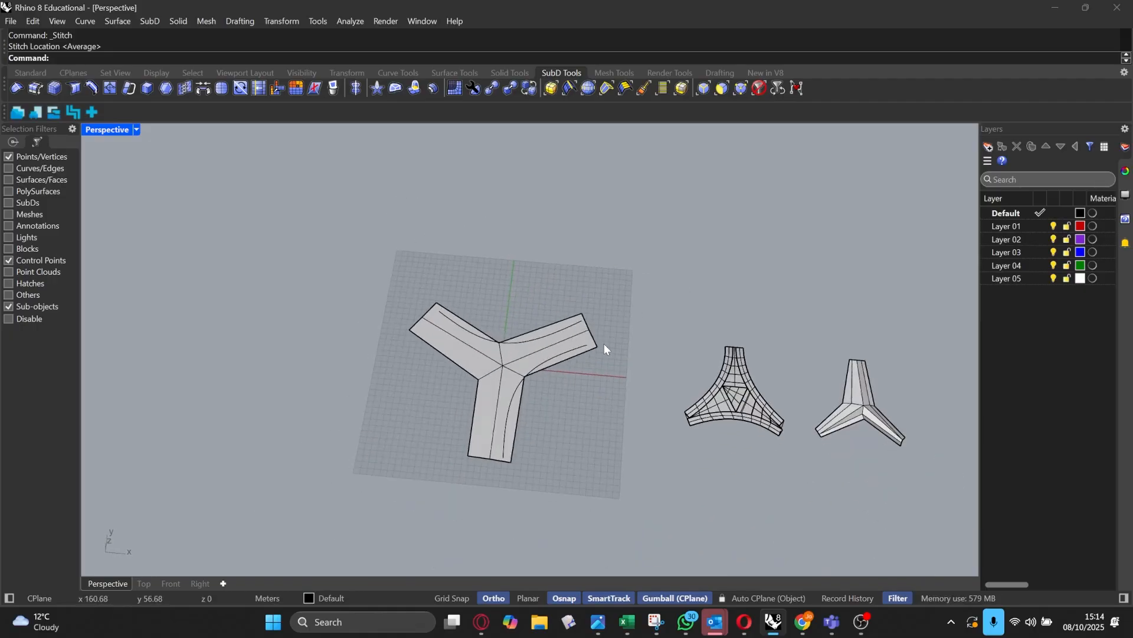
pyautogui.scroll(5, 673, 381)
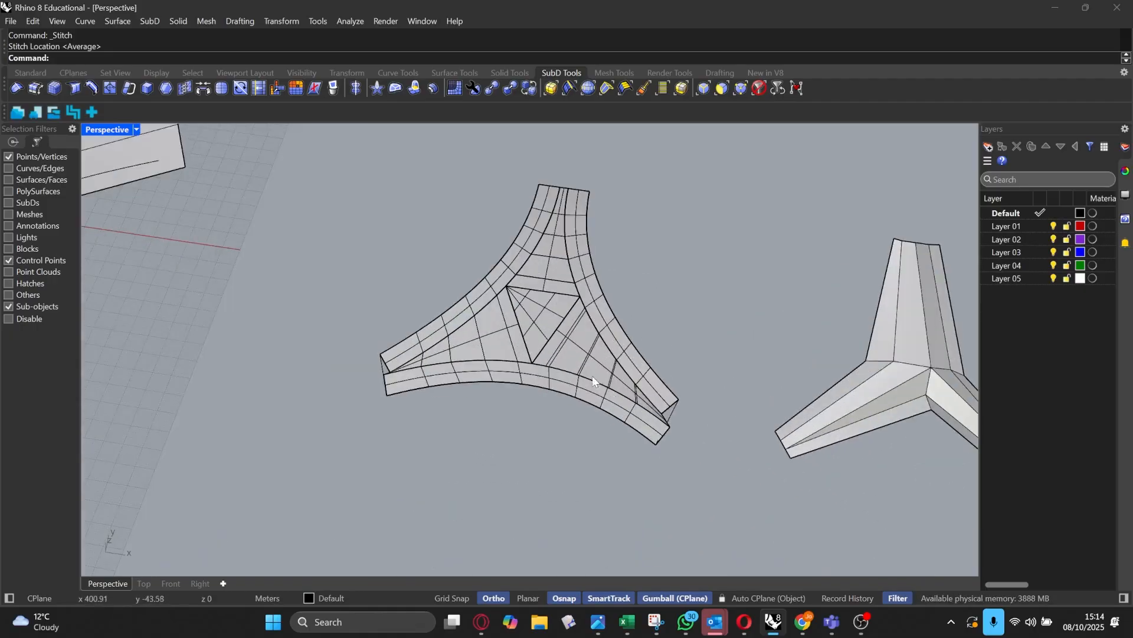
pyautogui.scroll(3, 593, 378)
pyautogui.moveTo(539, 320); pyautogui.dragTo(515, 293, button='right')
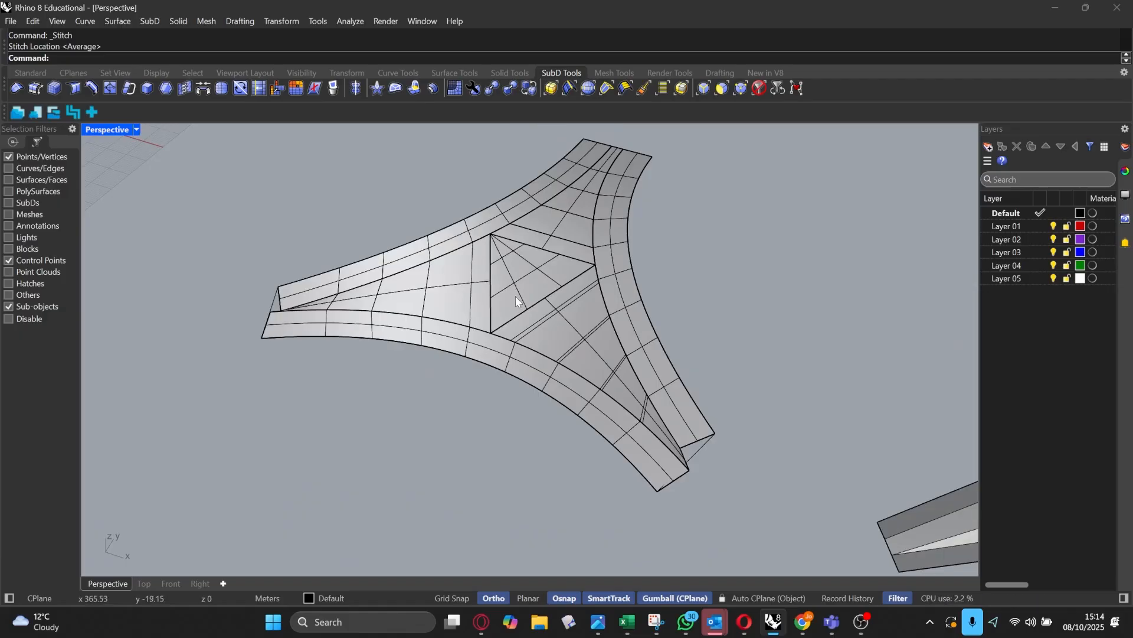
pyautogui.scroll(-2, 513, 295)
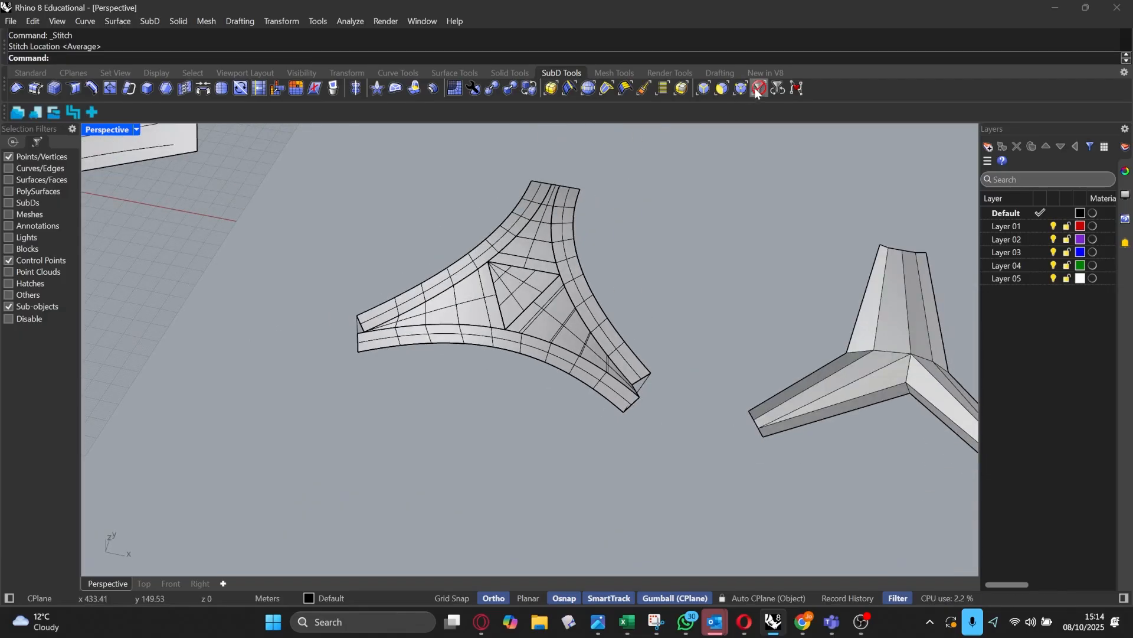
pyautogui.press('Escape')
pyautogui.click(533, 238)
pyautogui.moveTo(560, 239); pyautogui.dragTo(529, 237, button='right')
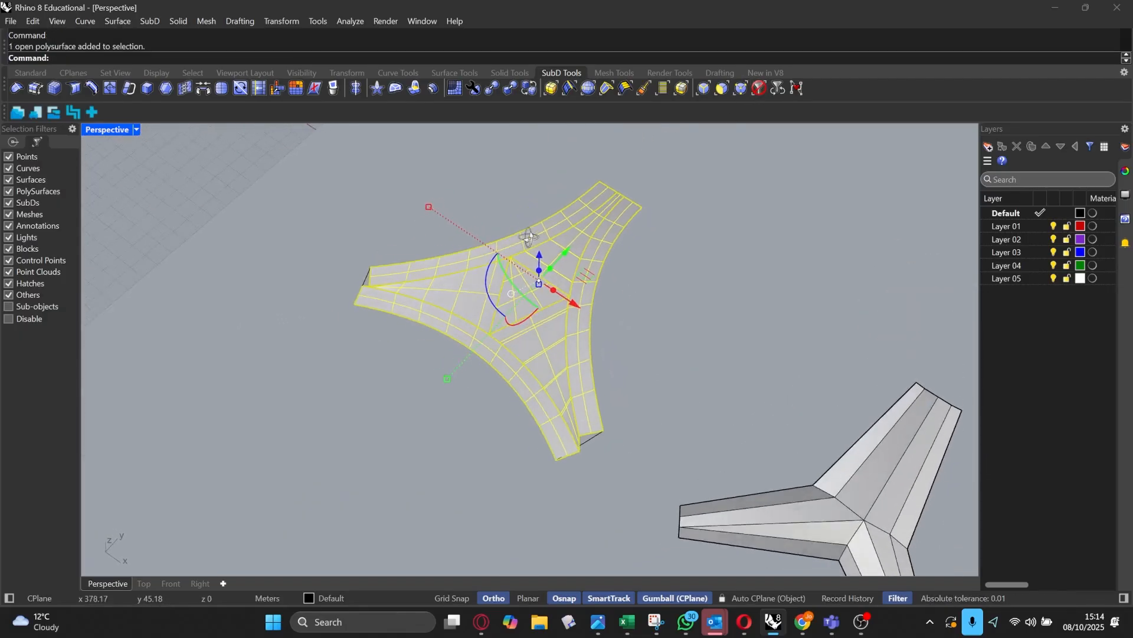
pyautogui.scroll(4, 529, 259)
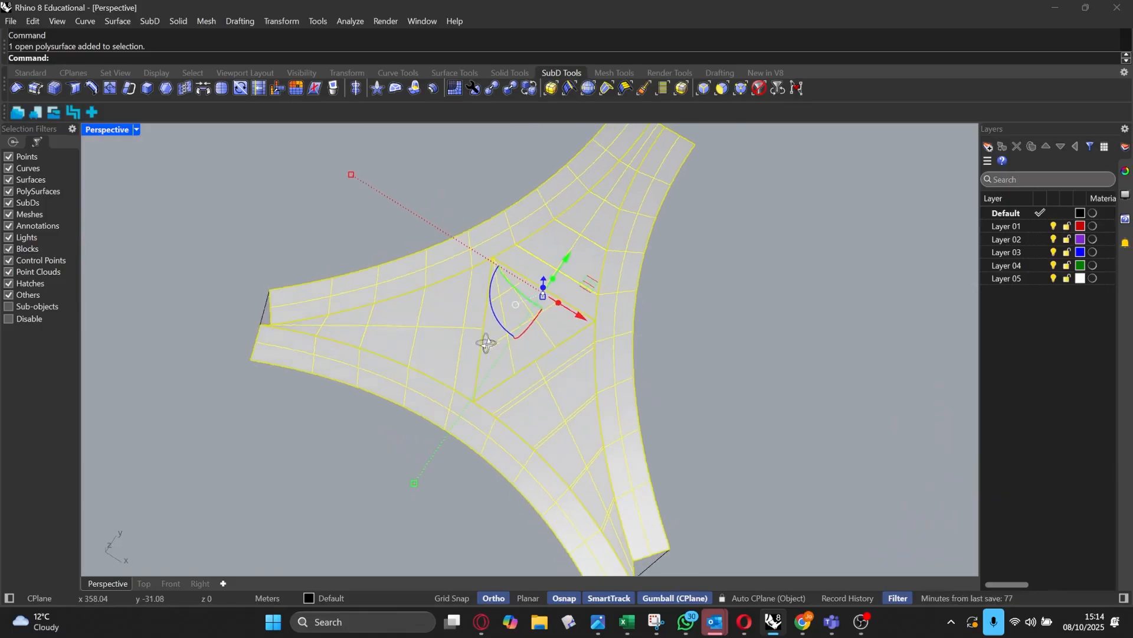
pyautogui.moveTo(486, 343); pyautogui.dragTo(513, 351, button='right')
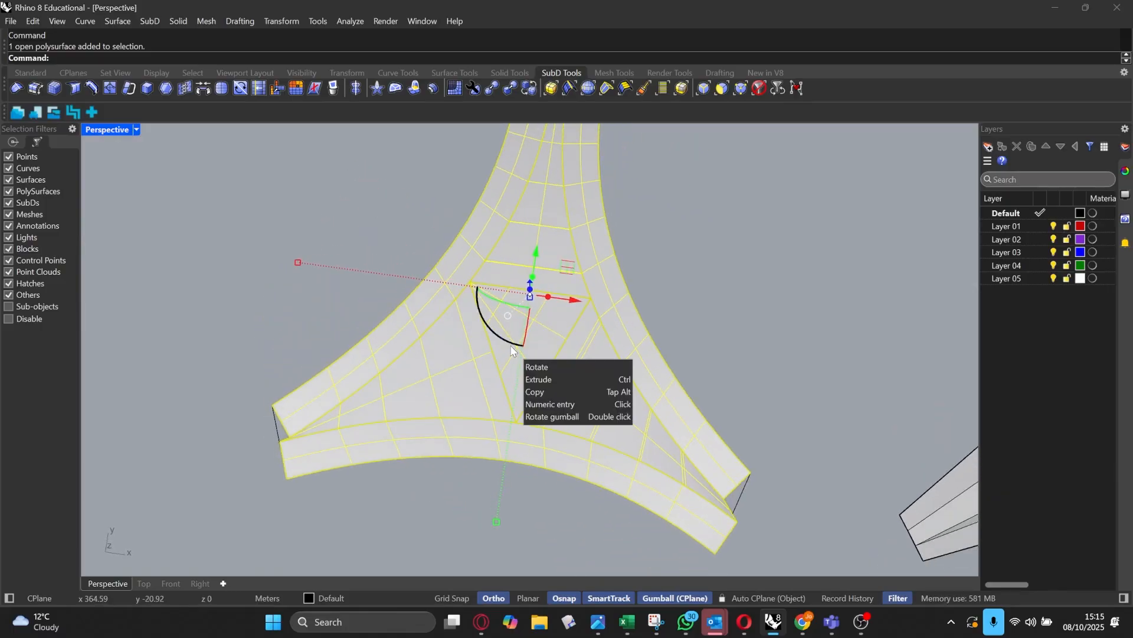
# Step: Convert one tapering infill panel of the reference three-armed model to a SubD with ToSubD
pyautogui.write('SubDDisplayToggle')
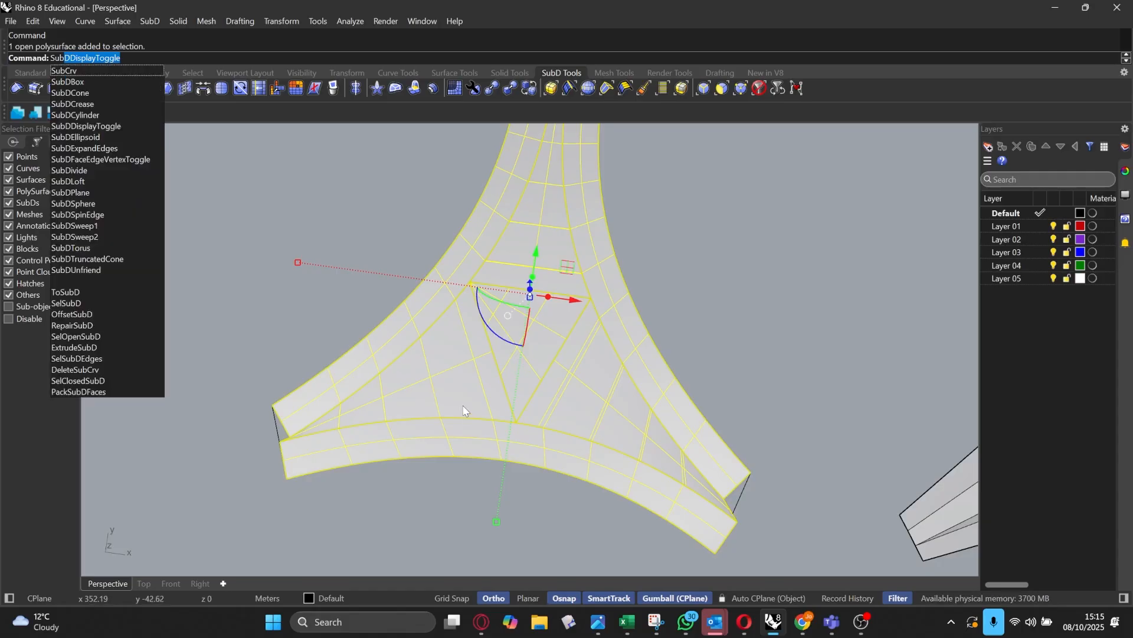
pyautogui.click(103, 293)
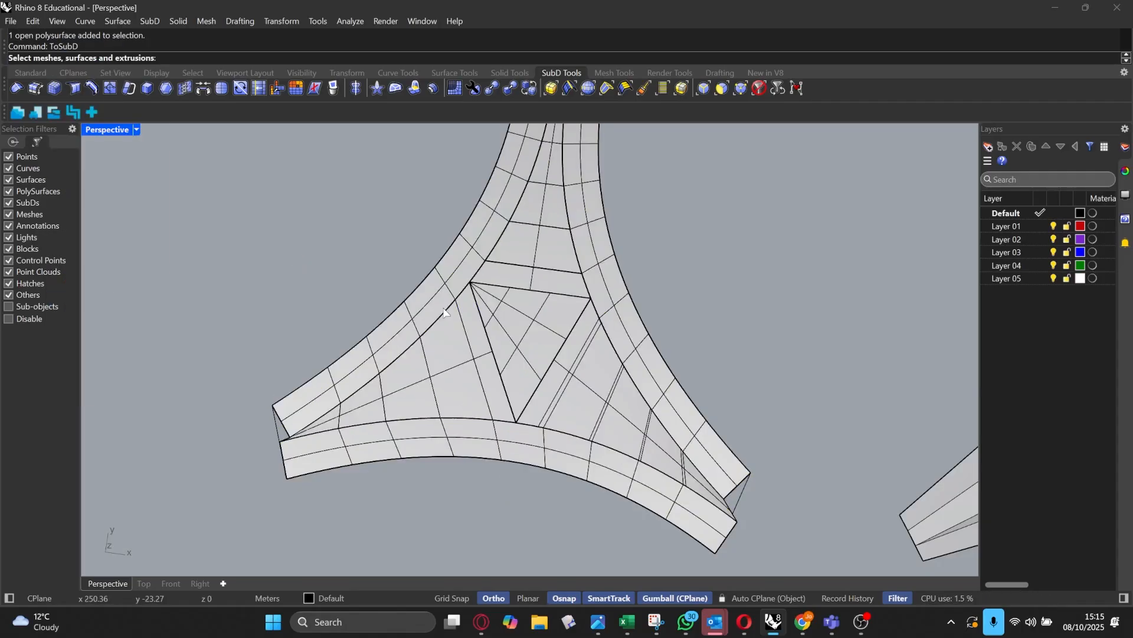
pyautogui.scroll(-2, 443, 308)
pyautogui.click(466, 322)
pyautogui.moveTo(466, 321); pyautogui.dragTo(401, 293, button='right')
pyautogui.scroll(4, 479, 206)
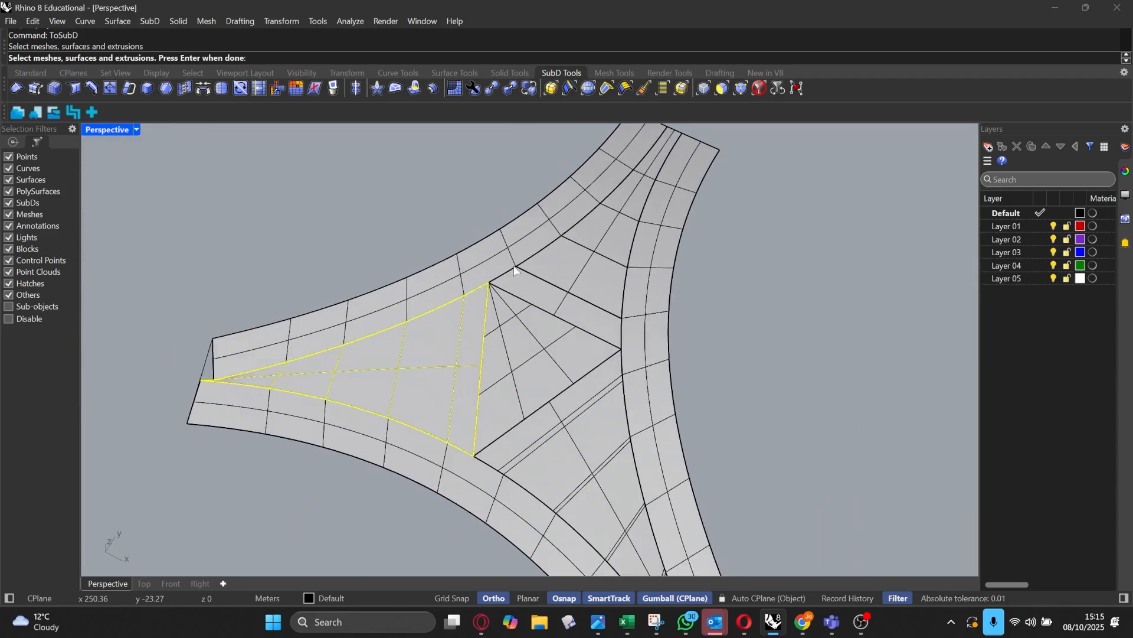
pyautogui.press('Return')
pyautogui.press('Return')
pyautogui.scroll(-4, 433, 337)
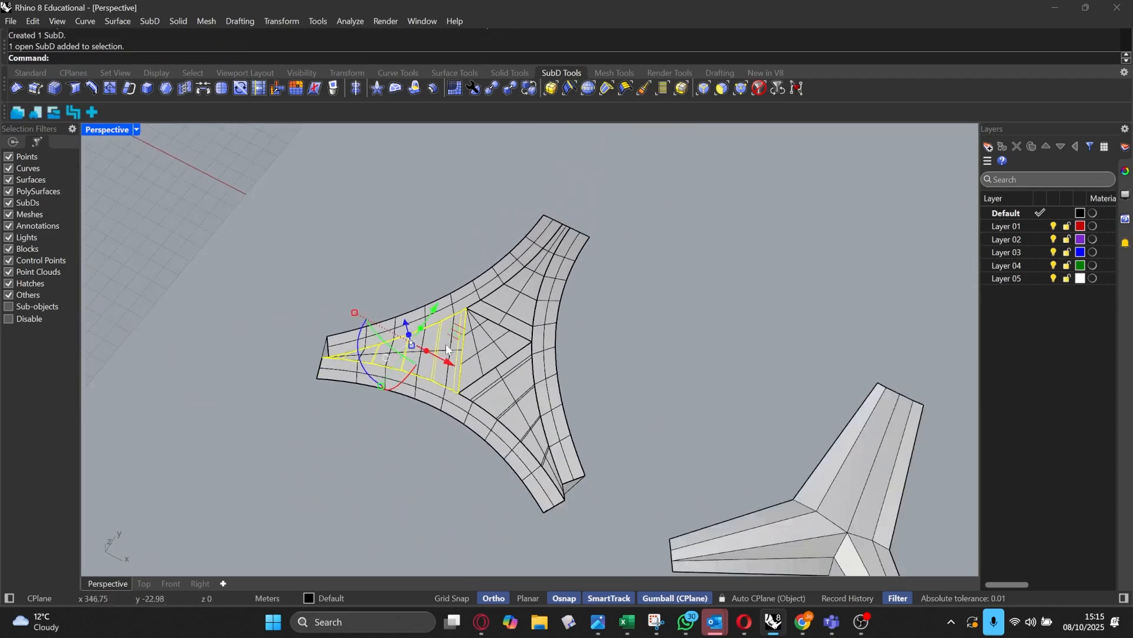
# Step: Move the converted SubD panel out beside the reference model to inspect it, and undo the move
pyautogui.moveTo(447, 350); pyautogui.dragTo(464, 388, button='right')
pyautogui.moveTo(463, 386); pyautogui.dragTo(260, 363)
pyautogui.click(372, 295)
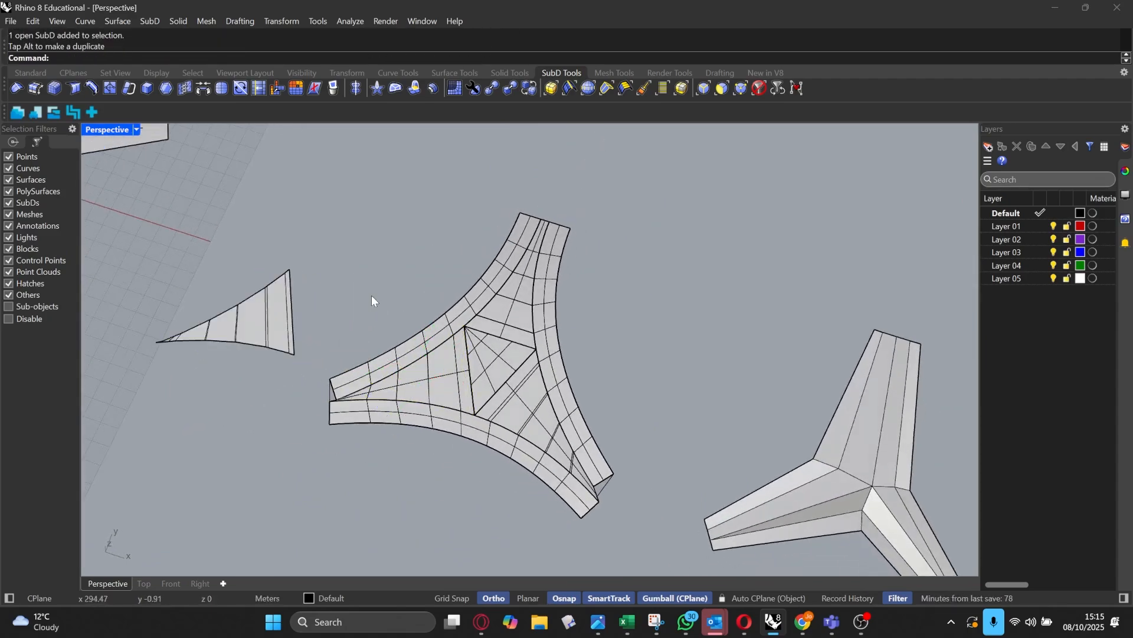
pyautogui.moveTo(371, 296); pyautogui.dragTo(575, 342, button='right')
pyautogui.hotkey('ctrl', 'z')
pyautogui.press('Escape')
# Step: Convert the three curved edge strips of the reference model to SubDs with ToSubD
pyautogui.scroll(4, 618, 253)
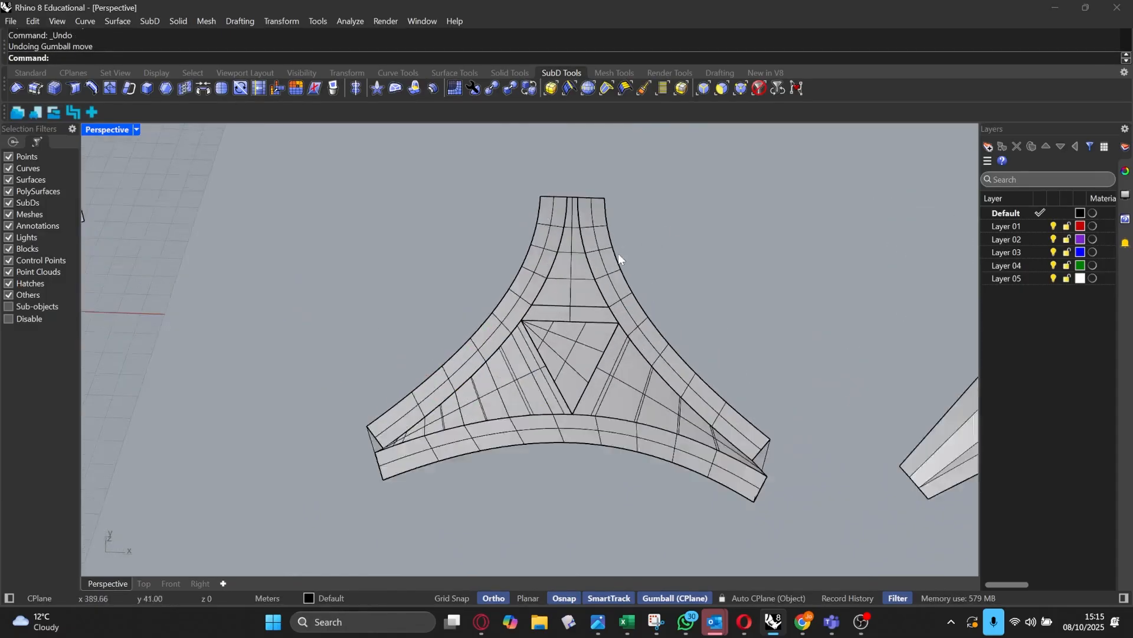
pyautogui.click(524, 273)
pyautogui.scroll(-4, 523, 270)
pyautogui.rightClick(539, 285)
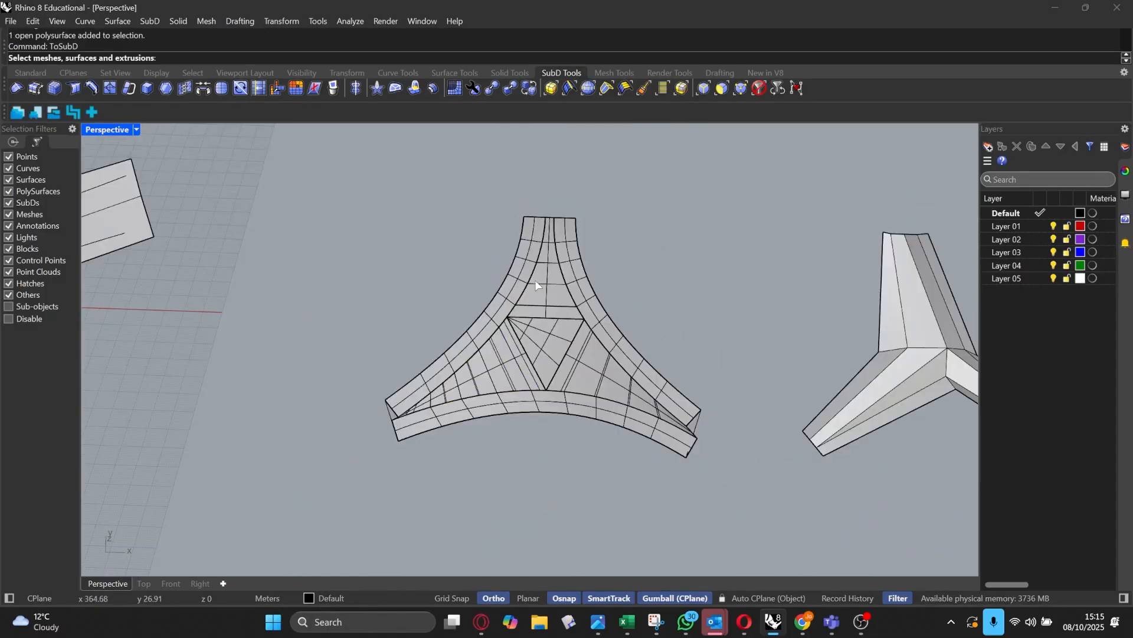
pyautogui.click(527, 277)
pyautogui.click(577, 274)
pyautogui.click(563, 399)
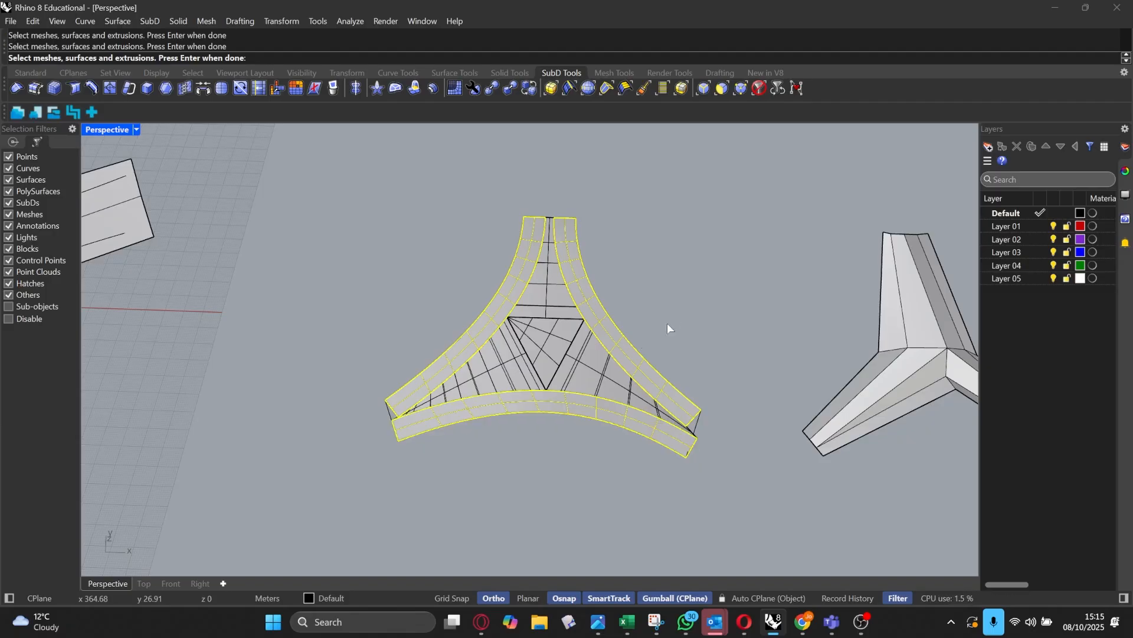
pyautogui.rightClick(667, 323)
pyautogui.scroll(-4, 430, 329)
pyautogui.rightClick(437, 330)
# Step: Select the last created objects, the three SubD strips, with SelLast and move them along X into clear space beyond the other models
pyautogui.scroll(3, 446, 334)
pyautogui.click(446, 334)
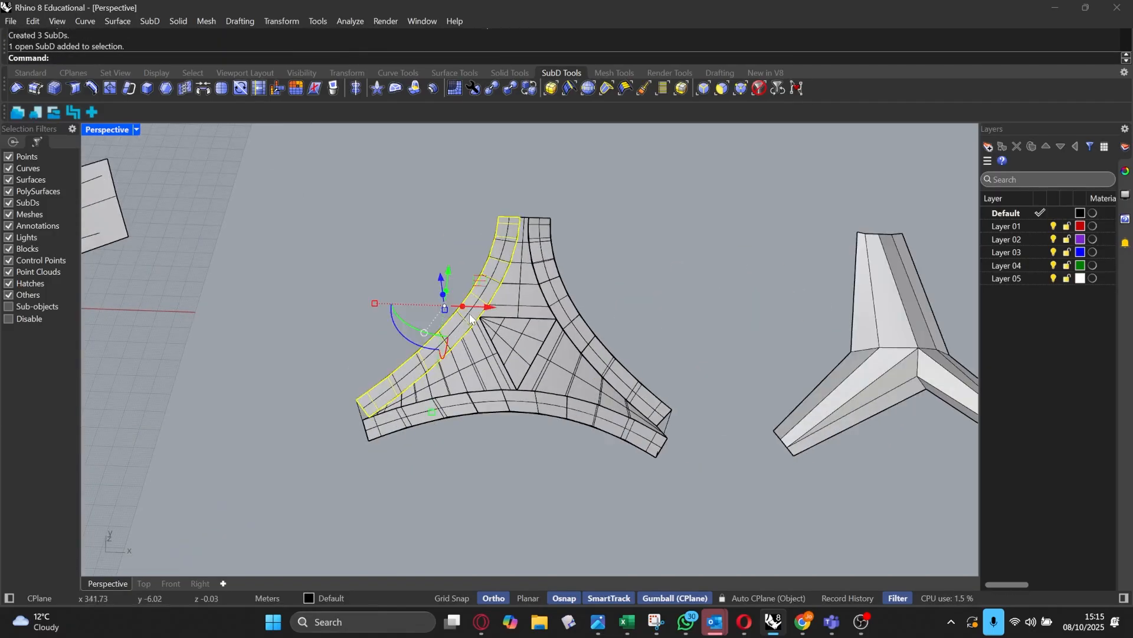
pyautogui.click(645, 252)
pyautogui.write('SelLast')
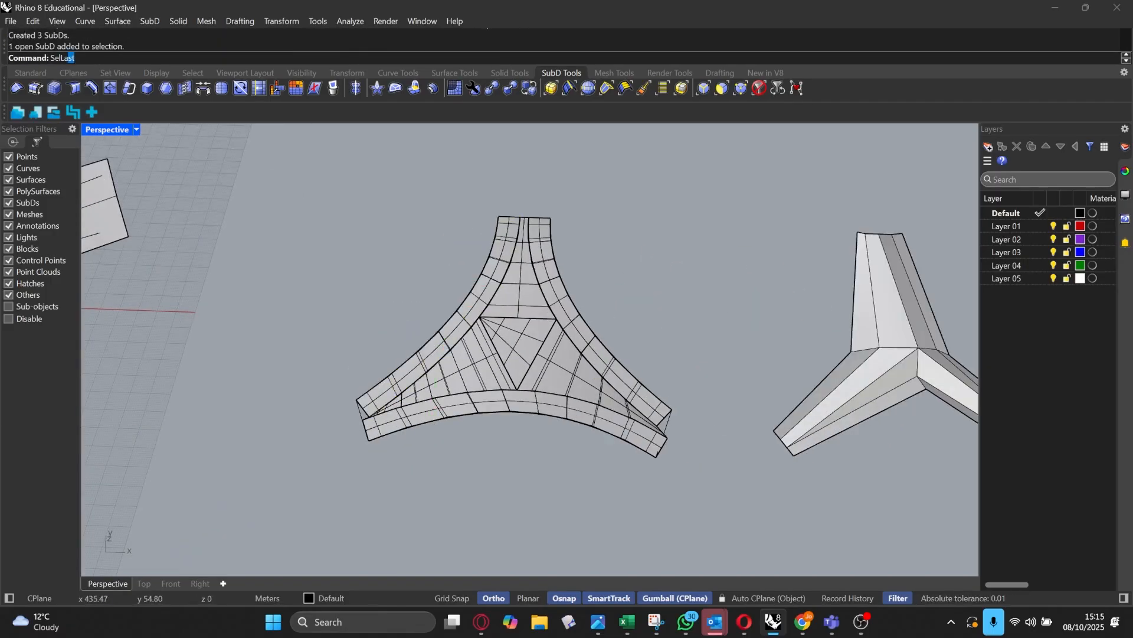
pyautogui.press('Return')
pyautogui.scroll(-5, 332, 298)
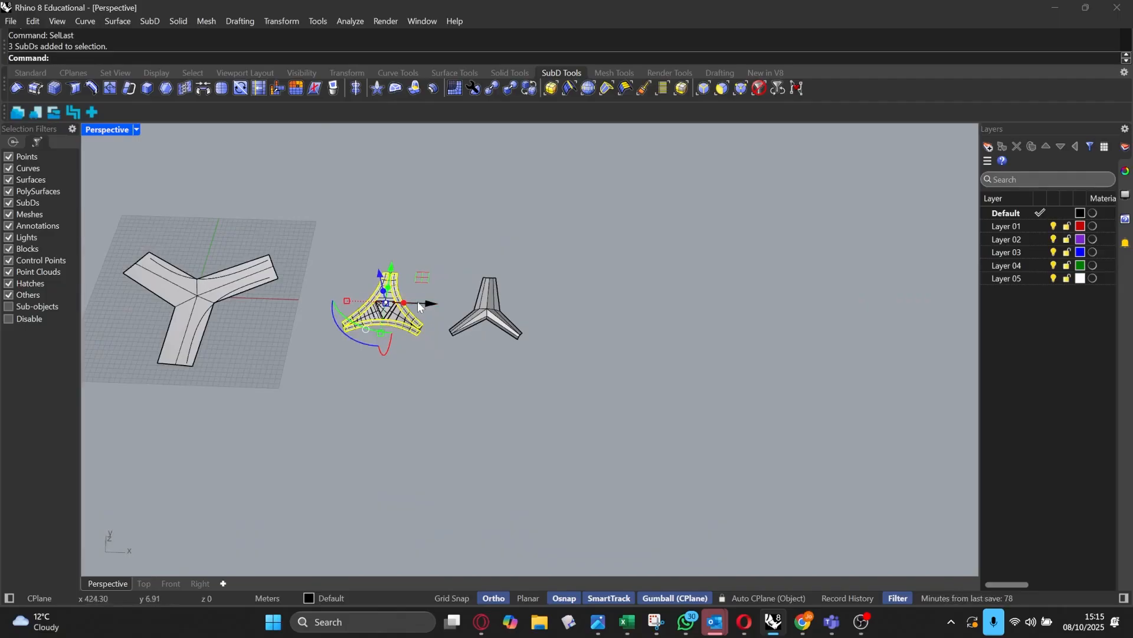
pyautogui.moveTo(423, 304); pyautogui.dragTo(674, 310)
pyautogui.click(671, 335)
# Step: Preview the three separated strips in smooth SubD display and return them to flat display
pyautogui.scroll(5, 671, 334)
pyautogui.moveTo(689, 351); pyautogui.dragTo(516, 255, button='right')
pyautogui.scroll(5, 437, 313)
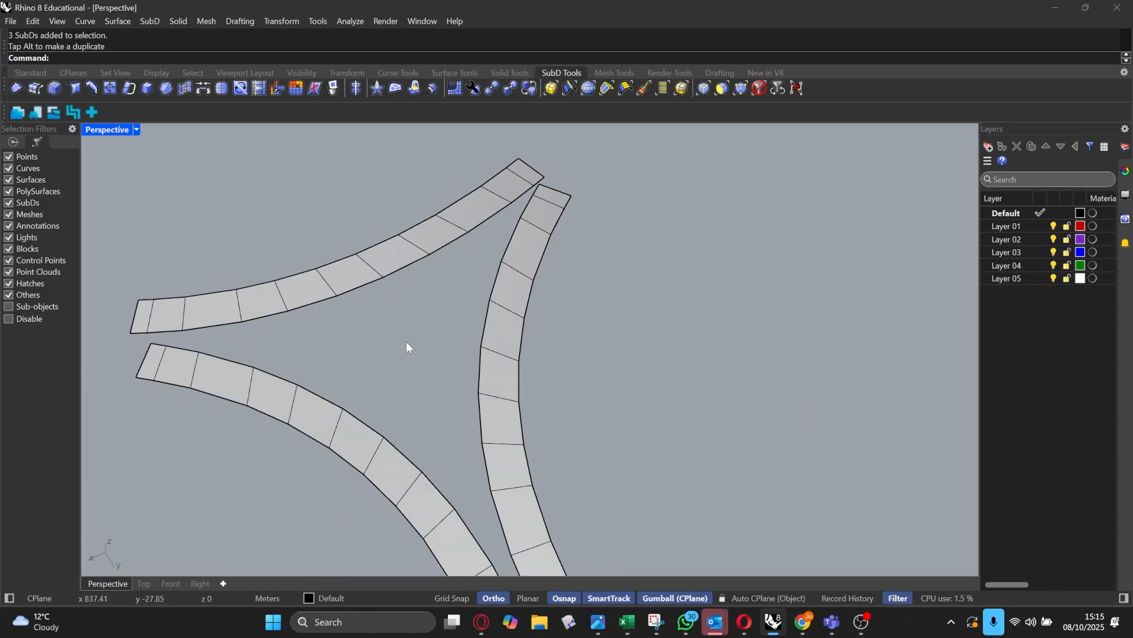
pyautogui.moveTo(374, 320); pyautogui.dragTo(453, 319, button='right')
pyautogui.press('Tab')
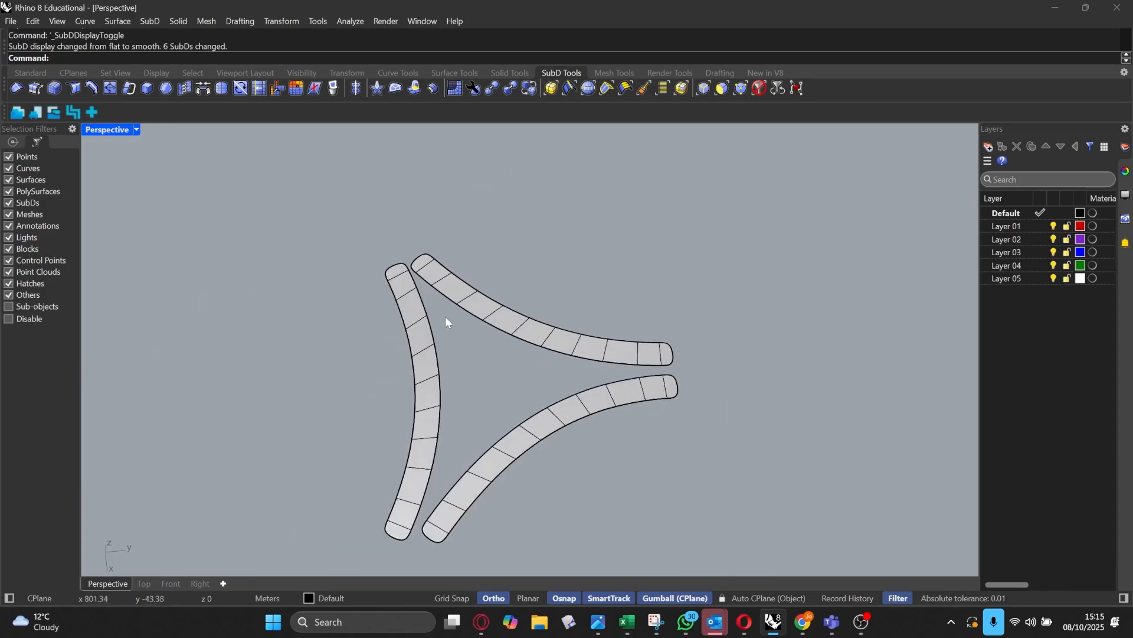
pyautogui.scroll(5, 453, 282)
pyautogui.scroll(-5, 378, 253)
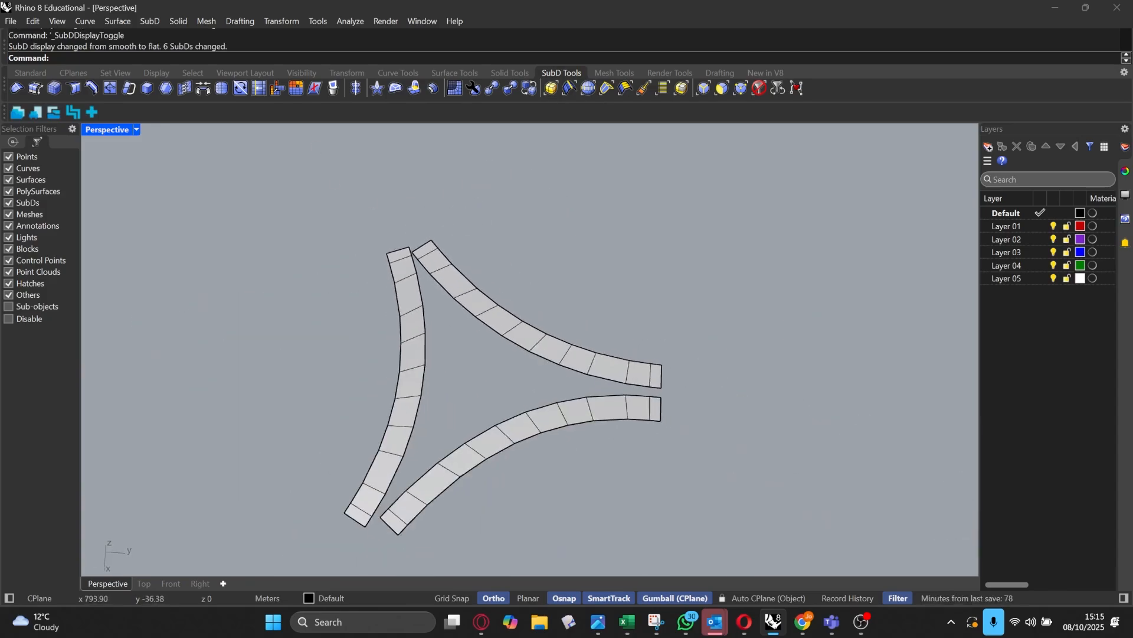
pyautogui.scroll(3, 374, 197)
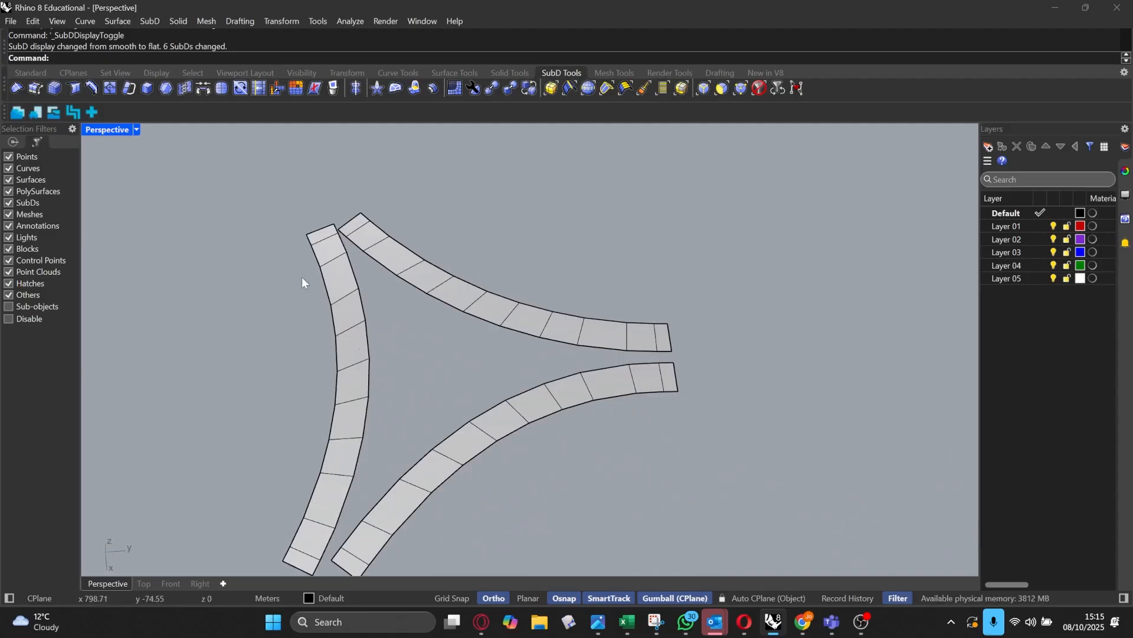
# Step: Filter selection to SubD edges and bridge the second pair of facing edges at one arm with 1 segment and Join enabled
pyautogui.click(708, 87)
pyautogui.scroll(4, 339, 257)
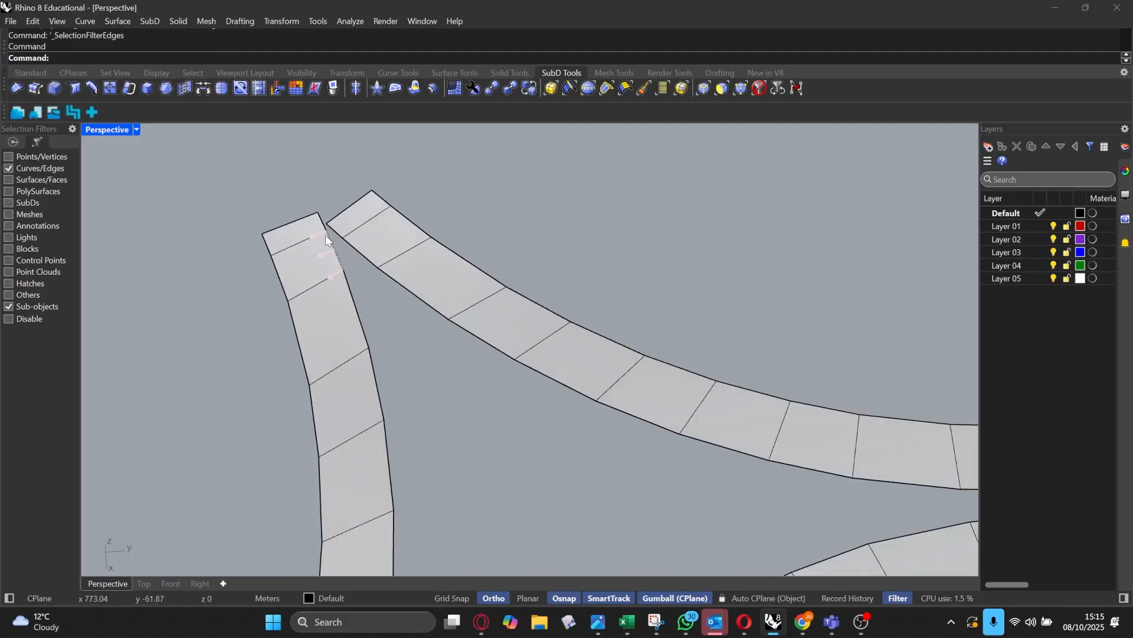
pyautogui.click(339, 266)
pyautogui.keyDown('shift'); pyautogui.click(370, 260); pyautogui.keyUp('shift')
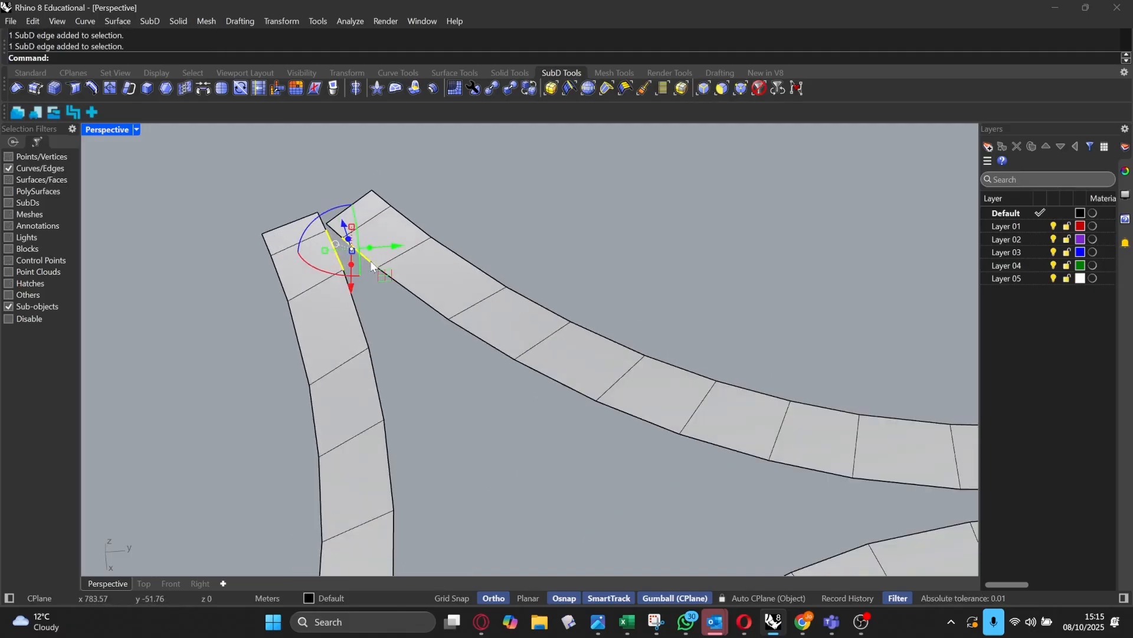
pyautogui.click(203, 88)
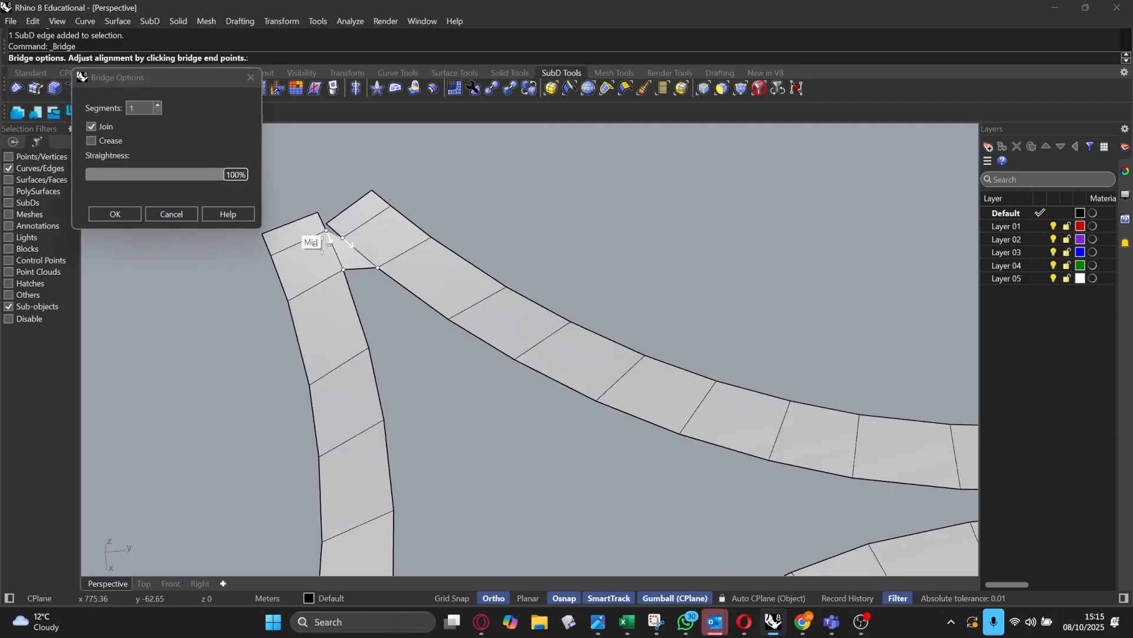
pyautogui.press('Return')
# Step: Bridge the next pair of facing inner edges on the same two strips, just inward of the first bridge
pyautogui.click(366, 334)
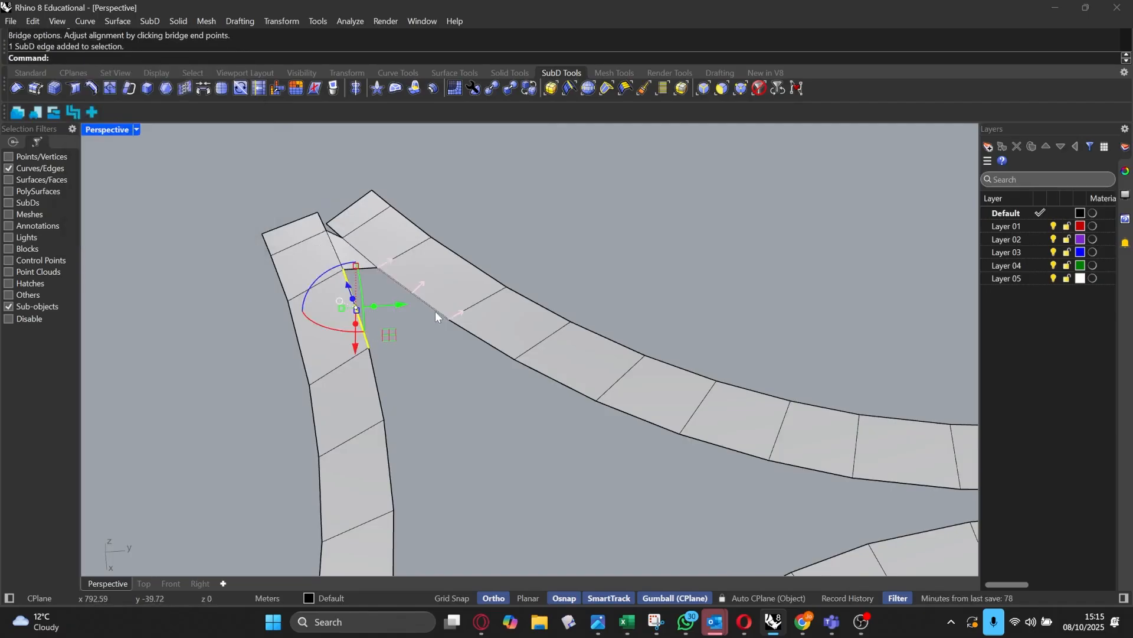
pyautogui.keyDown('shift'); pyautogui.click(434, 311); pyautogui.keyUp('shift')
pyautogui.press('Return')
pyautogui.press('Return')
# Step: Bridge the next three pairs of facing inner edges of these strips, extending the infill toward the centre
pyautogui.scroll(-5, 418, 344)
pyautogui.moveTo(434, 354); pyautogui.dragTo(384, 328, button='right')
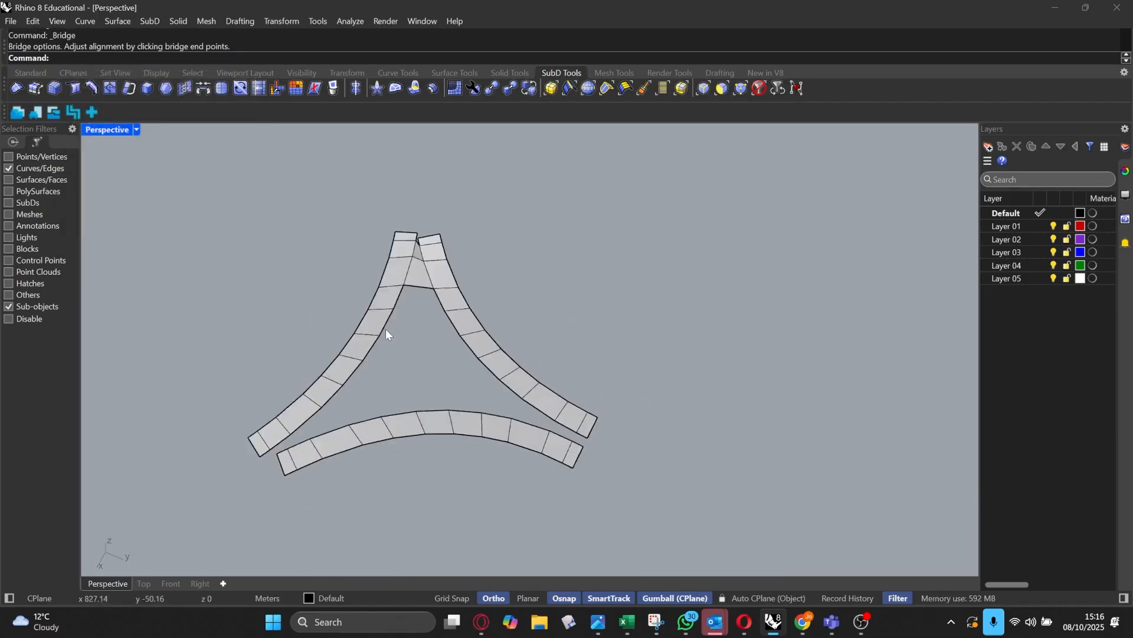
pyautogui.scroll(4, 384, 325)
pyautogui.click(403, 284)
pyautogui.keyDown('shift'); pyautogui.click(385, 321); pyautogui.keyUp('shift')
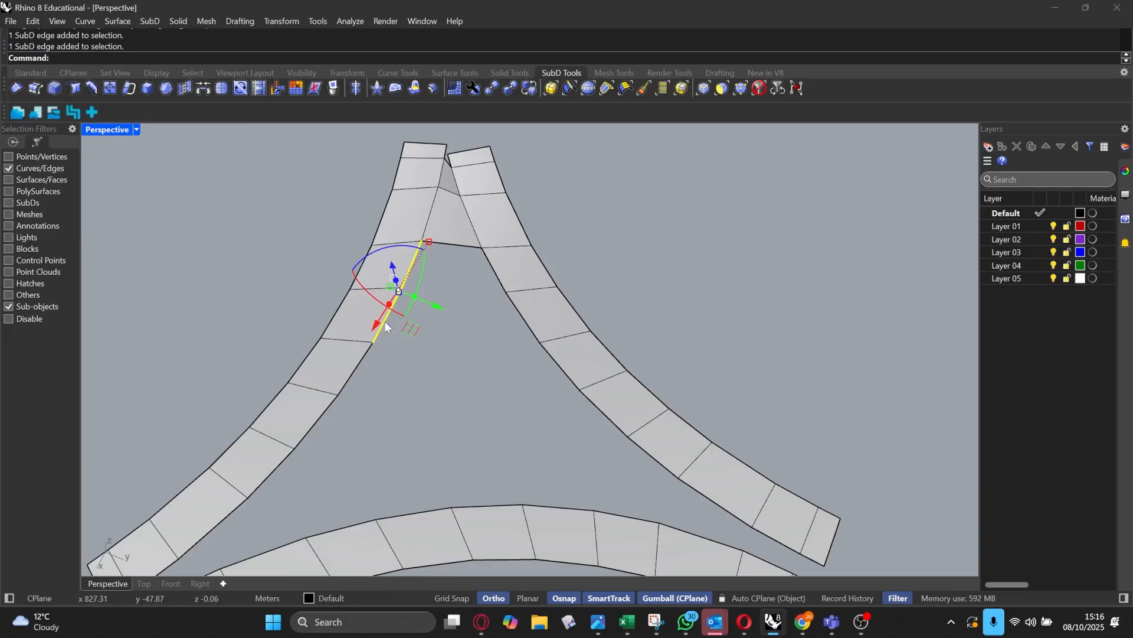
pyautogui.keyDown('shift'); pyautogui.click(359, 363); pyautogui.keyUp('shift')
pyautogui.keyDown('shift'); pyautogui.click(502, 283); pyautogui.keyUp('shift')
pyautogui.keyDown('shift'); pyautogui.click(522, 317); pyautogui.keyUp('shift')
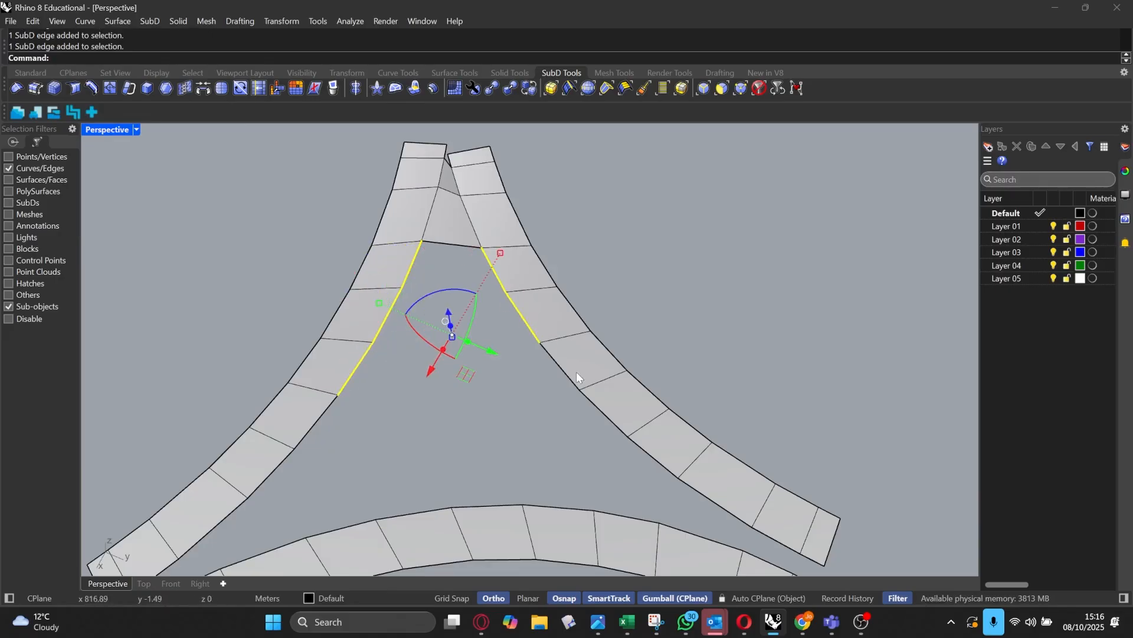
pyautogui.keyDown('shift'); pyautogui.click(565, 371); pyautogui.keyUp('shift')
pyautogui.moveTo(523, 416); pyautogui.dragTo(434, 411, button='right')
pyautogui.press('Return')
pyautogui.press('Return')
# Step: Bridge five facing edges between the separate third strip and the joined SubD, filling the second arm out to its end
pyautogui.scroll(-4, 560, 395)
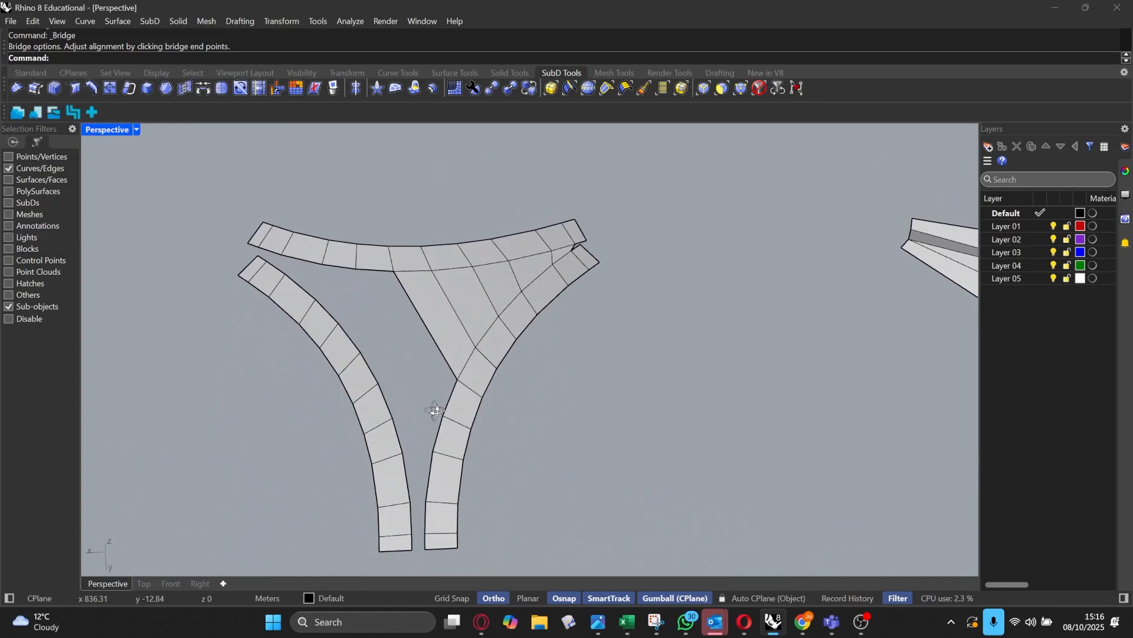
pyautogui.click(390, 405)
pyautogui.scroll(2, 426, 426)
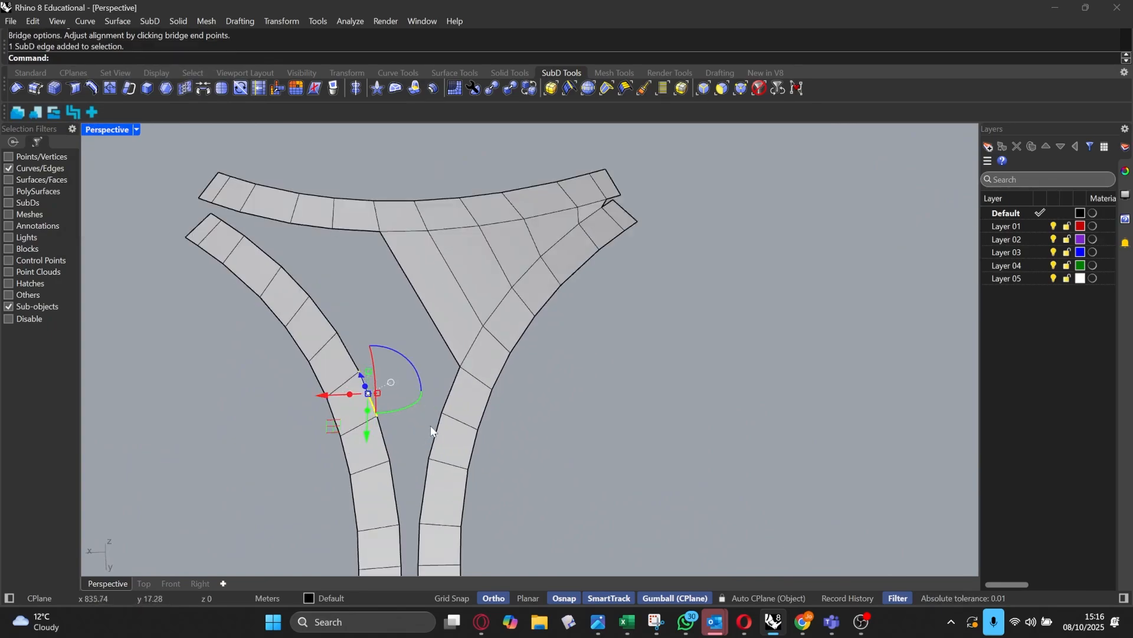
pyautogui.keyDown('shift'); pyautogui.click(390, 450); pyautogui.keyUp('shift')
pyautogui.keyDown('shift'); pyautogui.moveTo(429, 378); pyautogui.dragTo(441, 346, button='right'); pyautogui.keyUp('shift')
pyautogui.keyDown('shift'); pyautogui.click(407, 473); pyautogui.keyUp('shift')
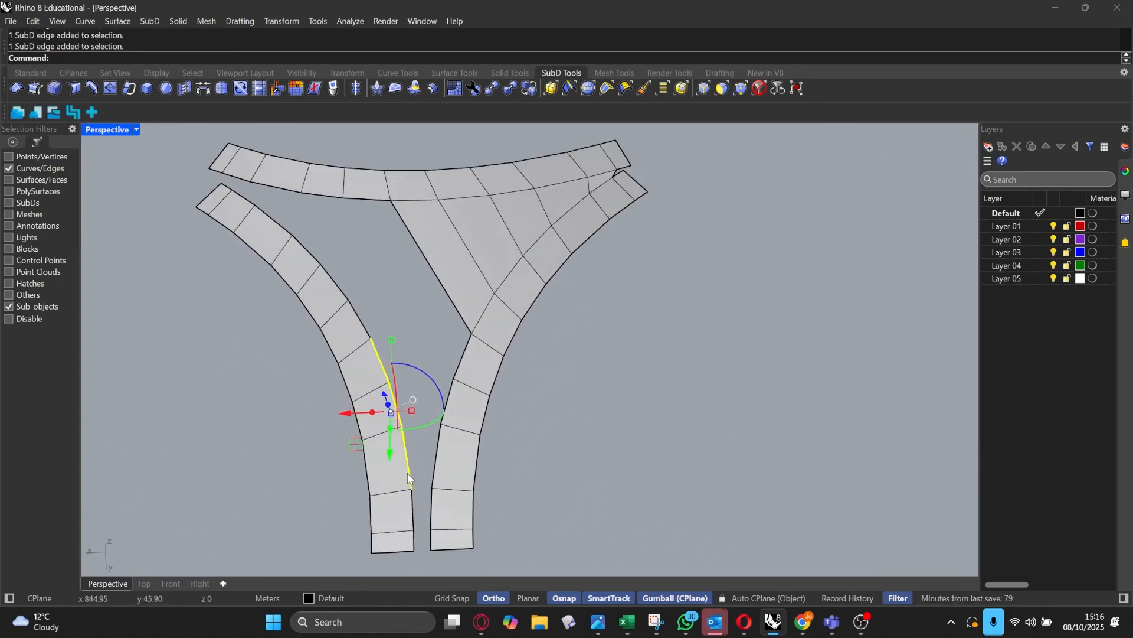
pyautogui.keyDown('shift'); pyautogui.click(412, 518); pyautogui.keyUp('shift')
pyautogui.keyDown('shift'); pyautogui.click(411, 547); pyautogui.keyUp('shift')
pyautogui.keyDown('shift'); pyautogui.click(432, 535); pyautogui.keyUp('shift')
pyautogui.keyDown('shift'); pyautogui.click(434, 508); pyautogui.keyUp('shift')
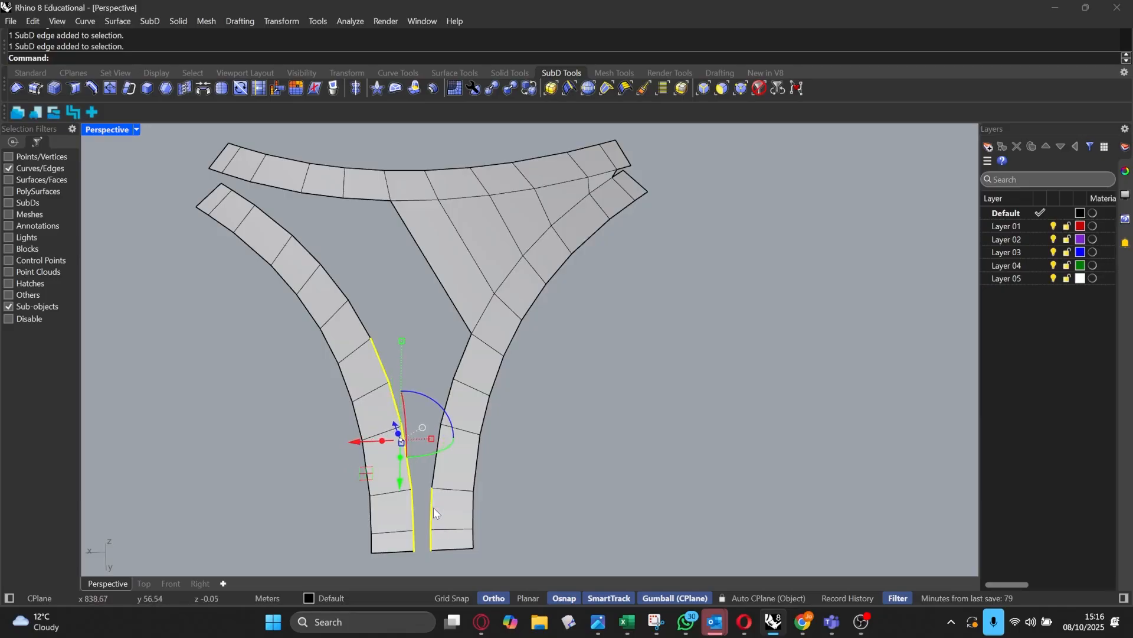
pyautogui.keyDown('shift'); pyautogui.click(435, 476); pyautogui.keyUp('shift')
pyautogui.keyDown('shift'); pyautogui.click(451, 393); pyautogui.keyUp('shift')
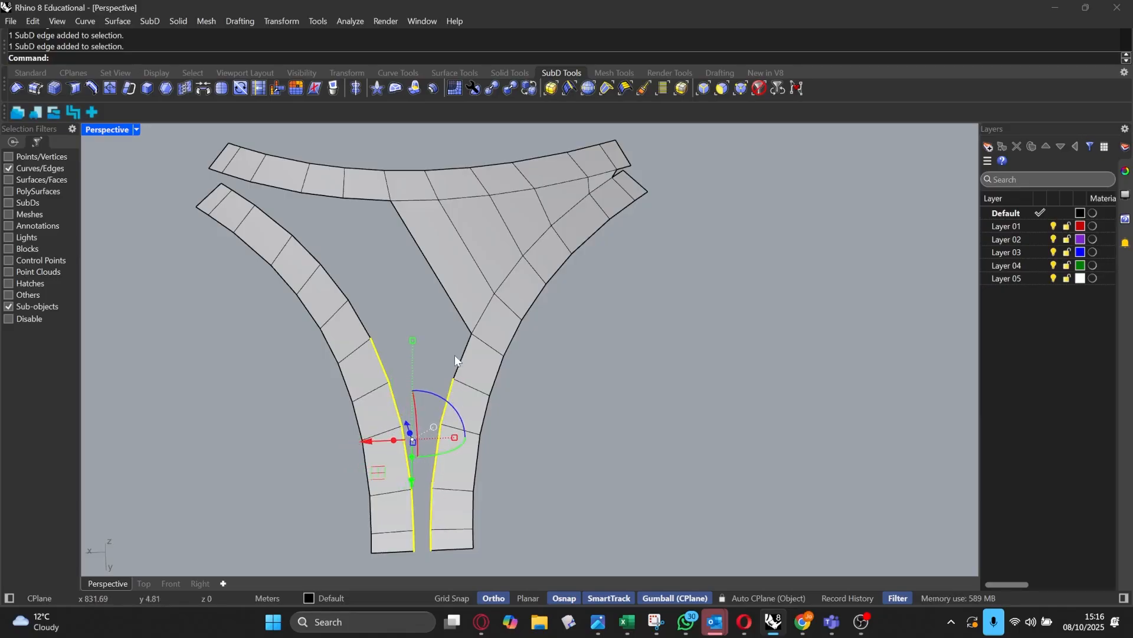
pyautogui.keyDown('shift'); pyautogui.click(460, 356); pyautogui.keyUp('shift')
pyautogui.press('Return')
pyautogui.press('Return')
pyautogui.scroll(-10, 391, 282)
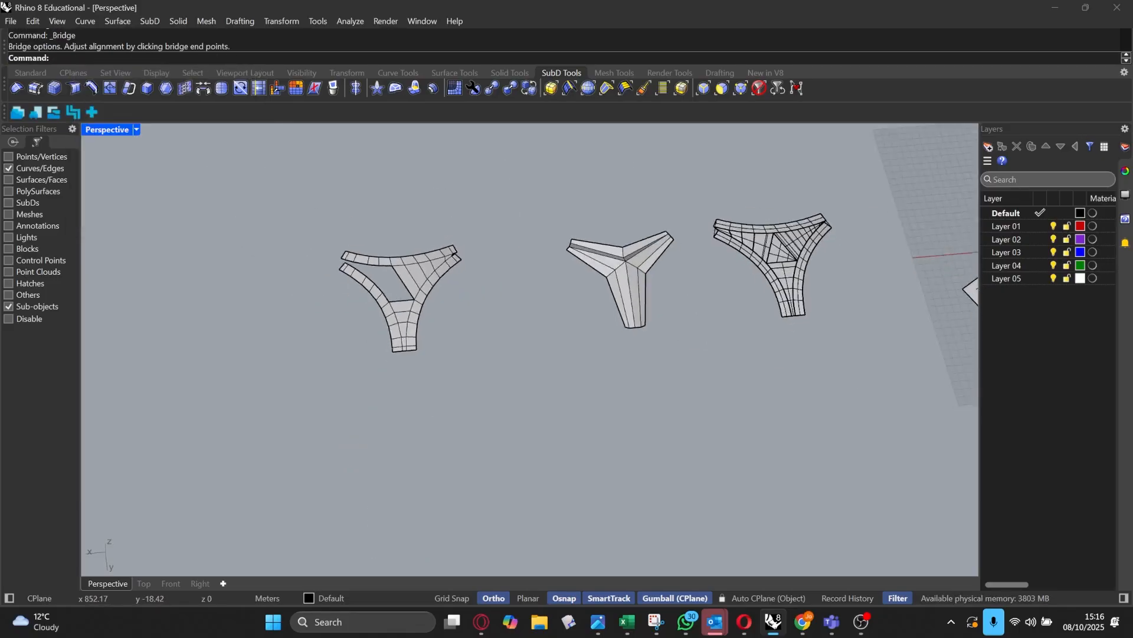
# Step: Try to bridge the chains of facing inner edges along the two strips of the third, open arm in one operation
pyautogui.moveTo(391, 283); pyautogui.dragTo(387, 392, button='right')
pyautogui.scroll(6, 363, 367)
pyautogui.scroll(7, 388, 392)
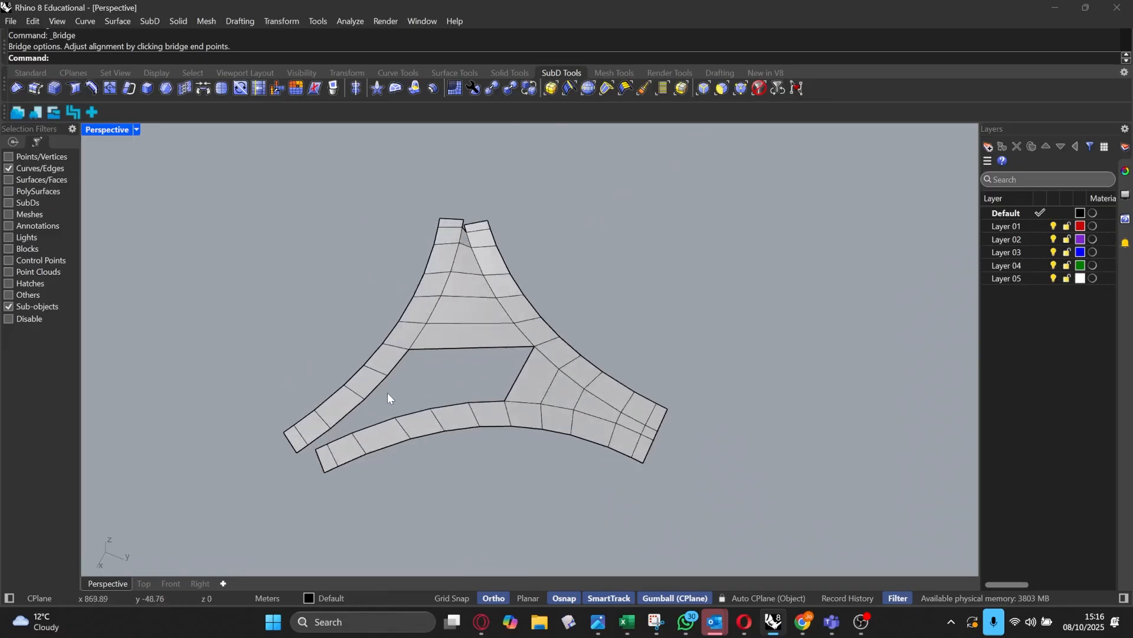
pyautogui.rightClick(377, 393)
pyautogui.click(273, 468)
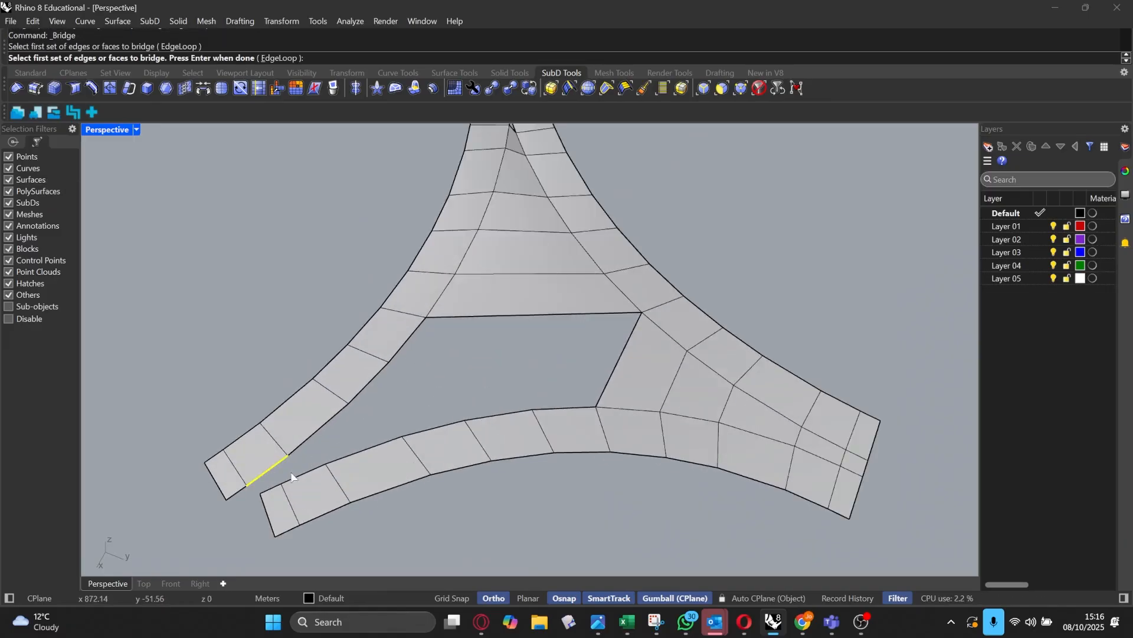
pyautogui.click(305, 474)
pyautogui.click(358, 453)
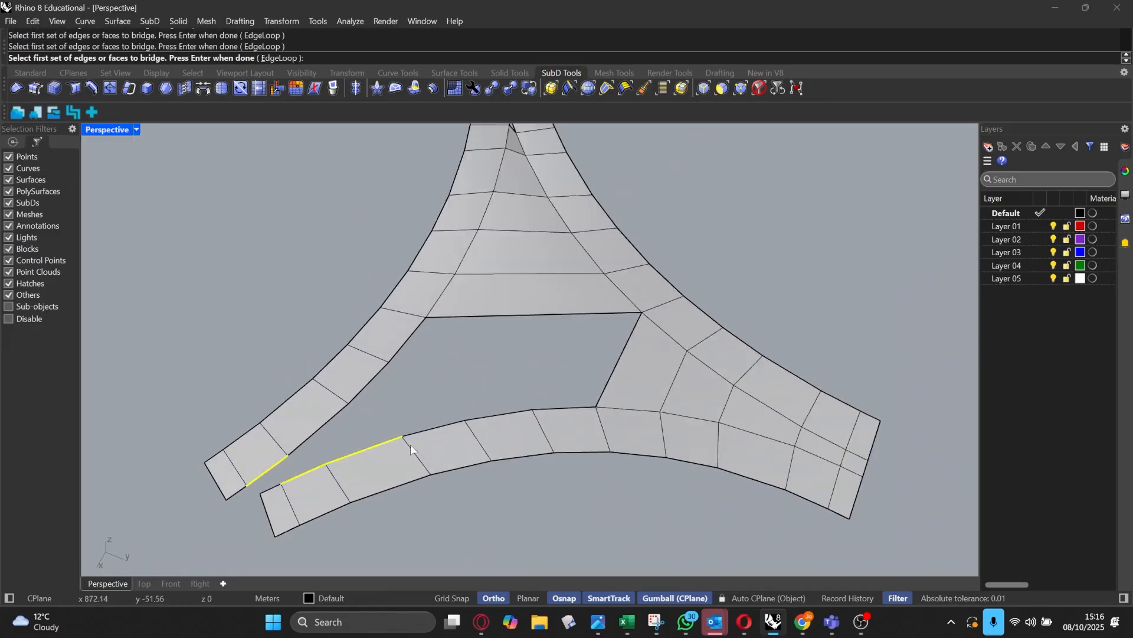
pyautogui.click(472, 417)
pyautogui.click(265, 494)
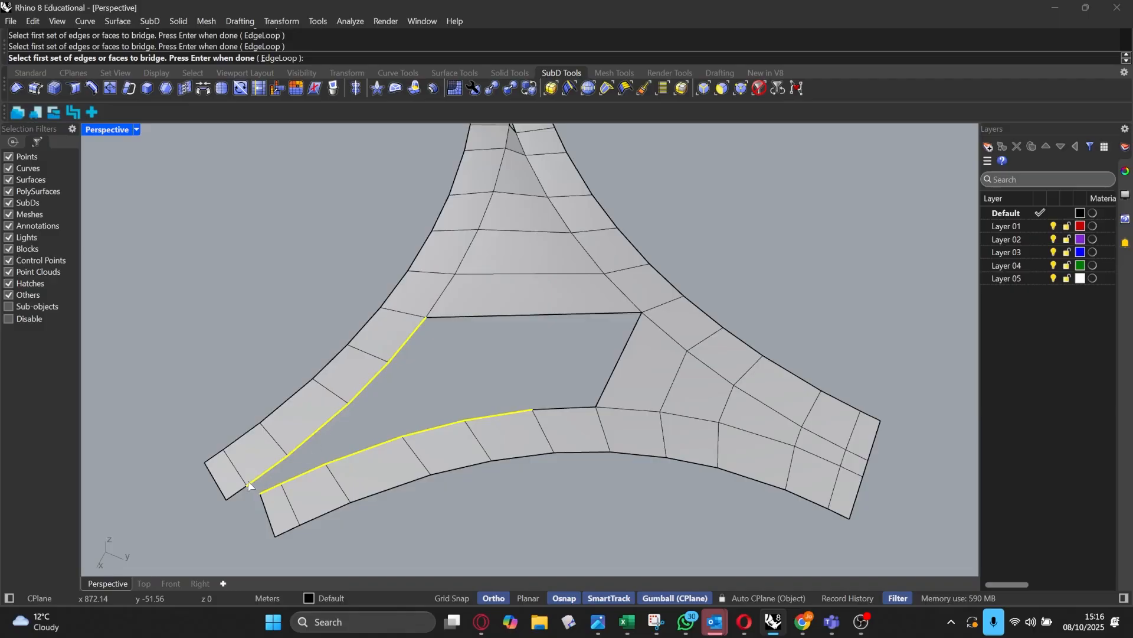
pyautogui.press('Return')
# Step: Retry the third-arm bridge with the end-most edge of both strips included in the facing edge chains
pyautogui.moveTo(381, 437); pyautogui.dragTo(301, 436, button='right')
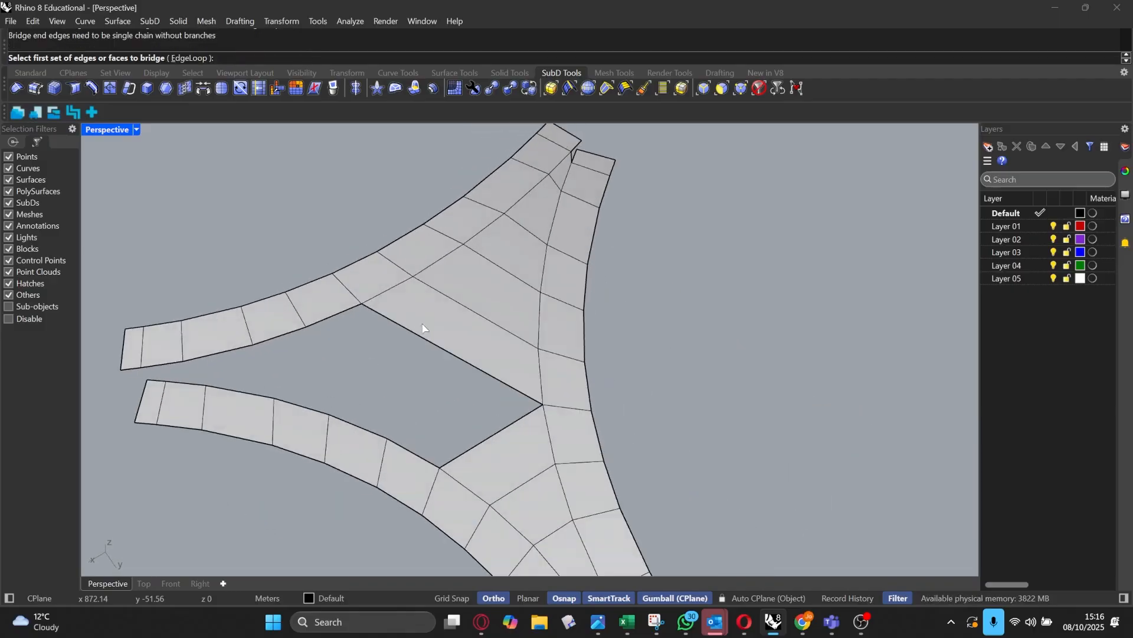
pyautogui.scroll(3, 164, 361)
pyautogui.click(131, 370)
pyautogui.click(158, 386)
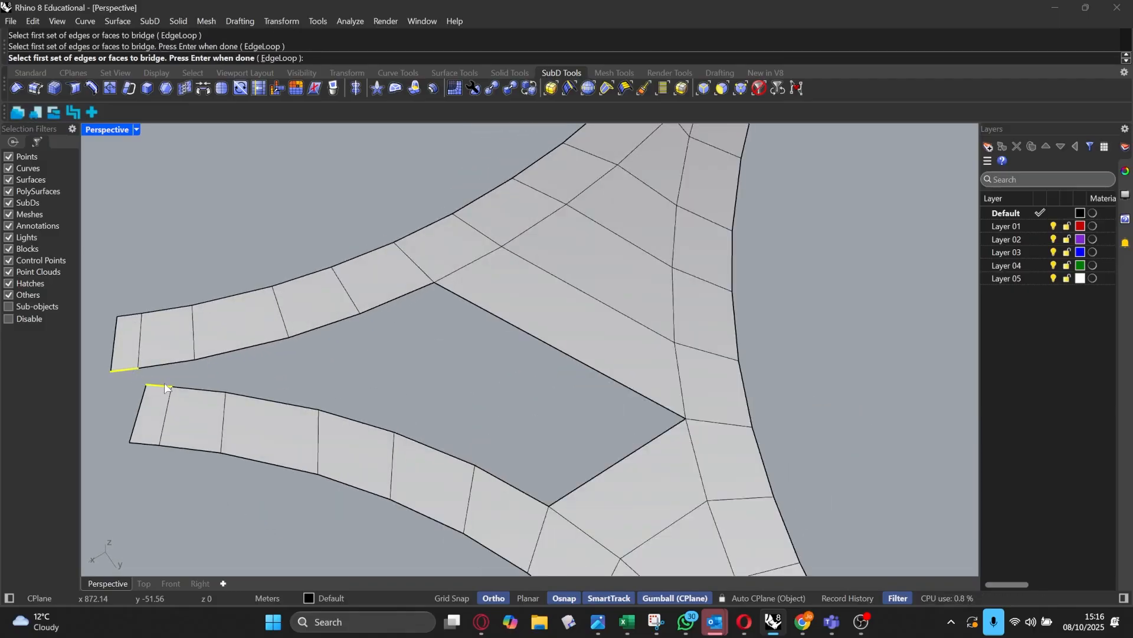
pyautogui.click(372, 323)
pyautogui.click(199, 392)
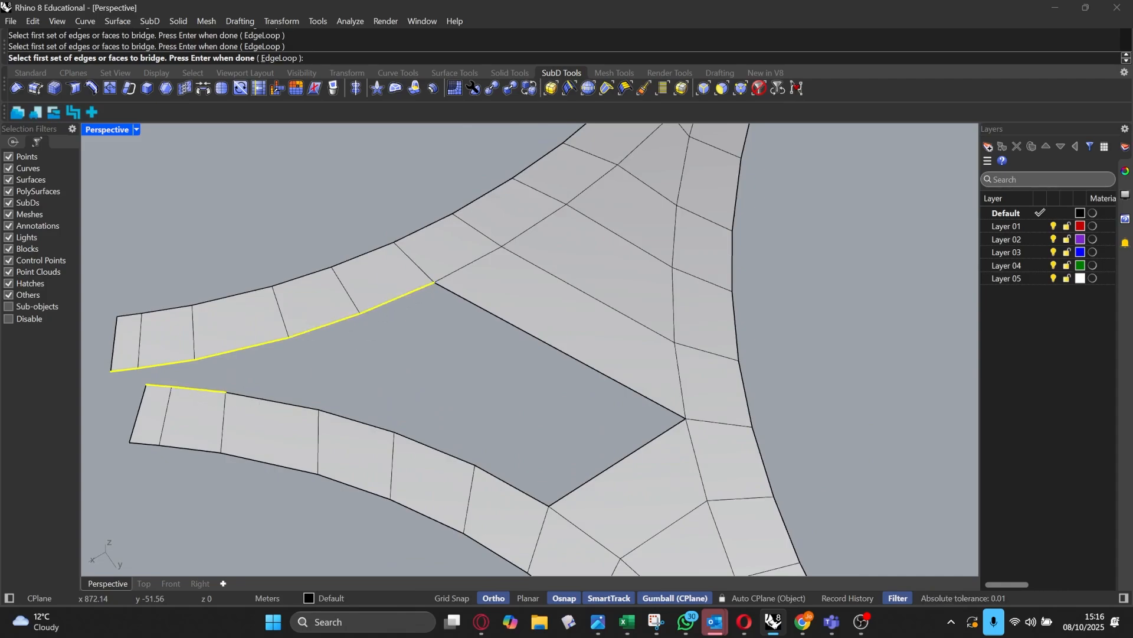
pyautogui.click(322, 413)
pyautogui.click(360, 421)
pyautogui.click(437, 450)
pyautogui.press('Return')
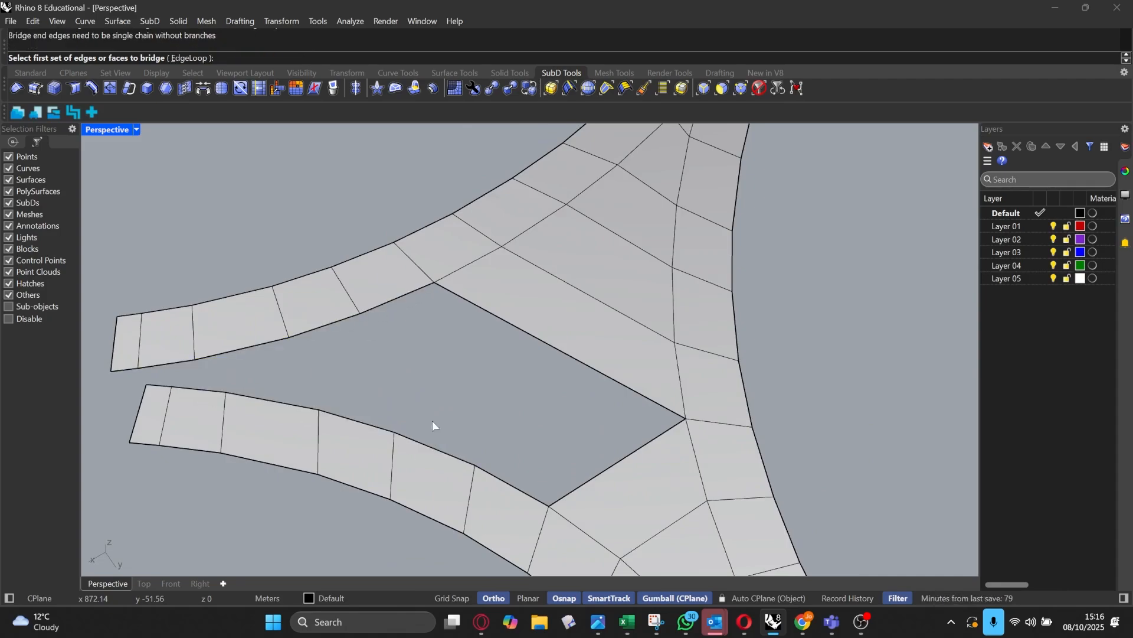
pyautogui.press('Escape')
# Step: Retry bridging the third arm, picking all inner edges of one strip before those of the opposite strip
pyautogui.click(133, 368)
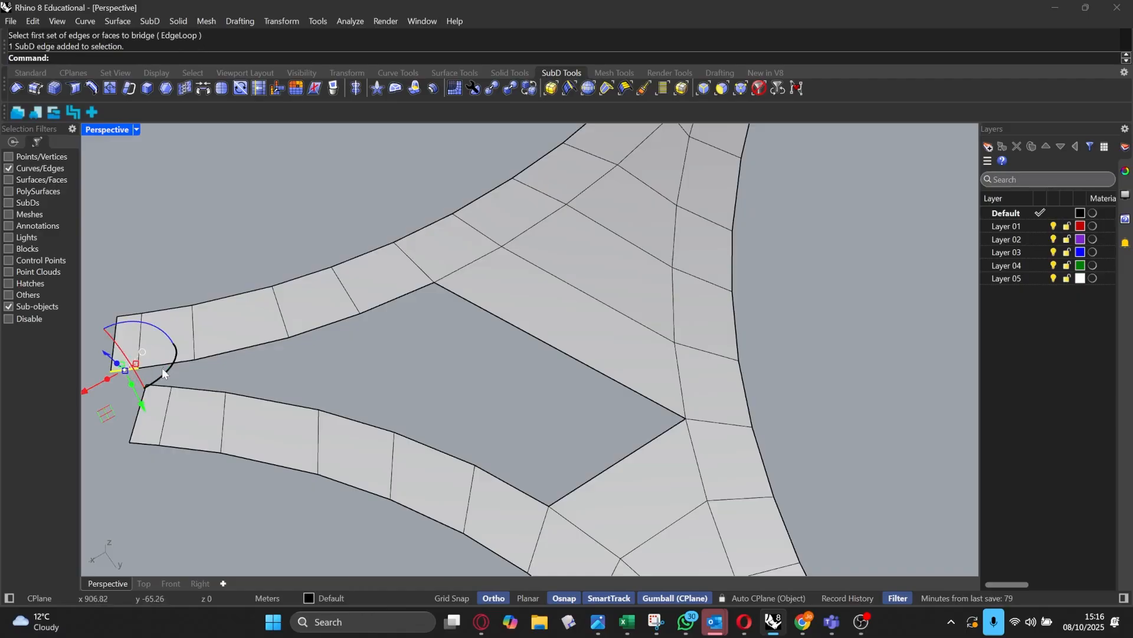
pyautogui.press('Escape')
pyautogui.press('Return')
pyautogui.click(150, 368)
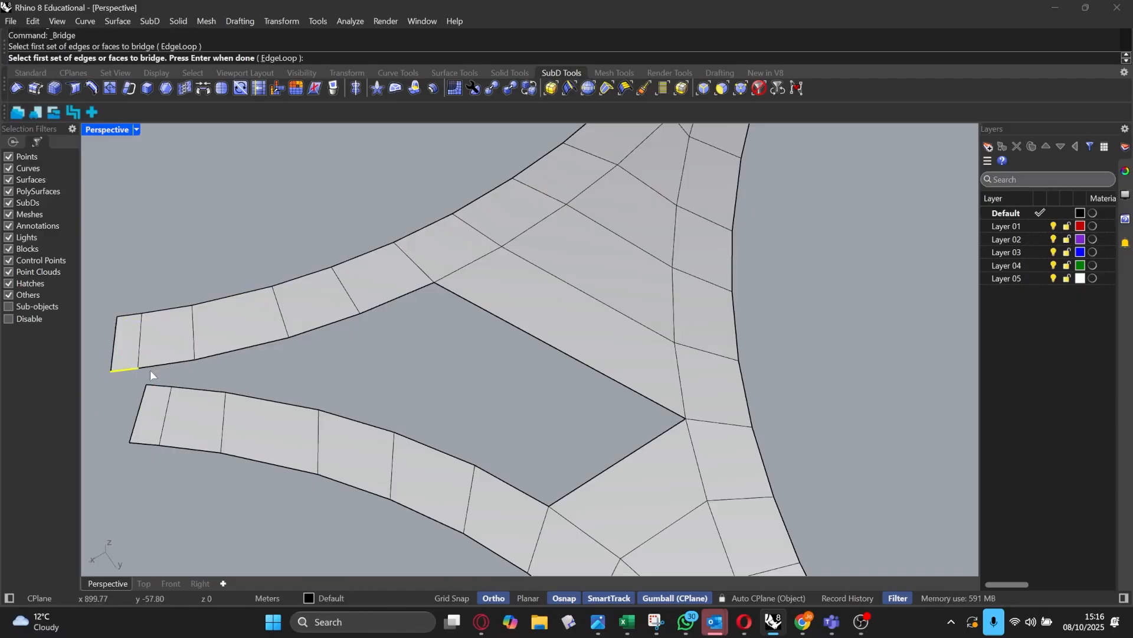
pyautogui.click(283, 339)
pyautogui.click(319, 327)
pyautogui.click(366, 311)
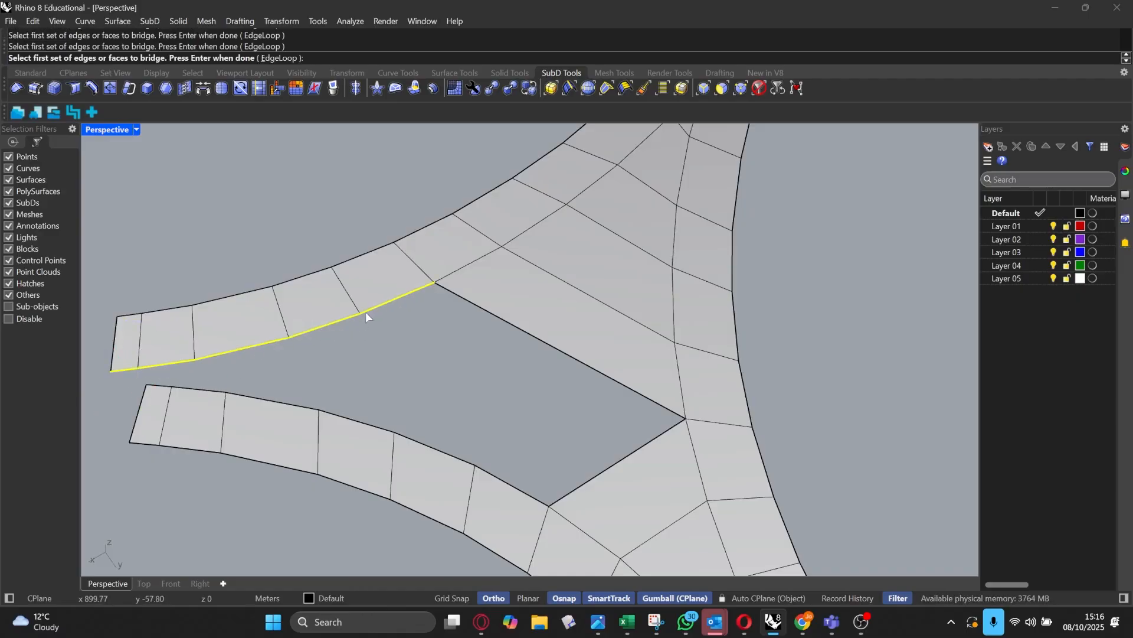
pyautogui.click(169, 386)
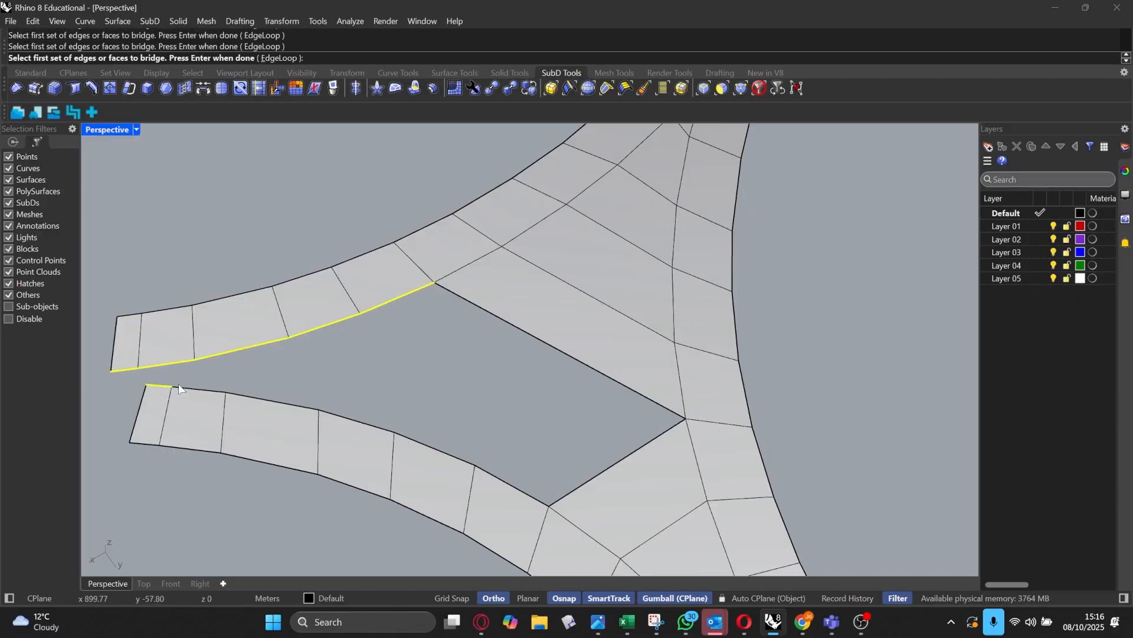
pyautogui.click(288, 404)
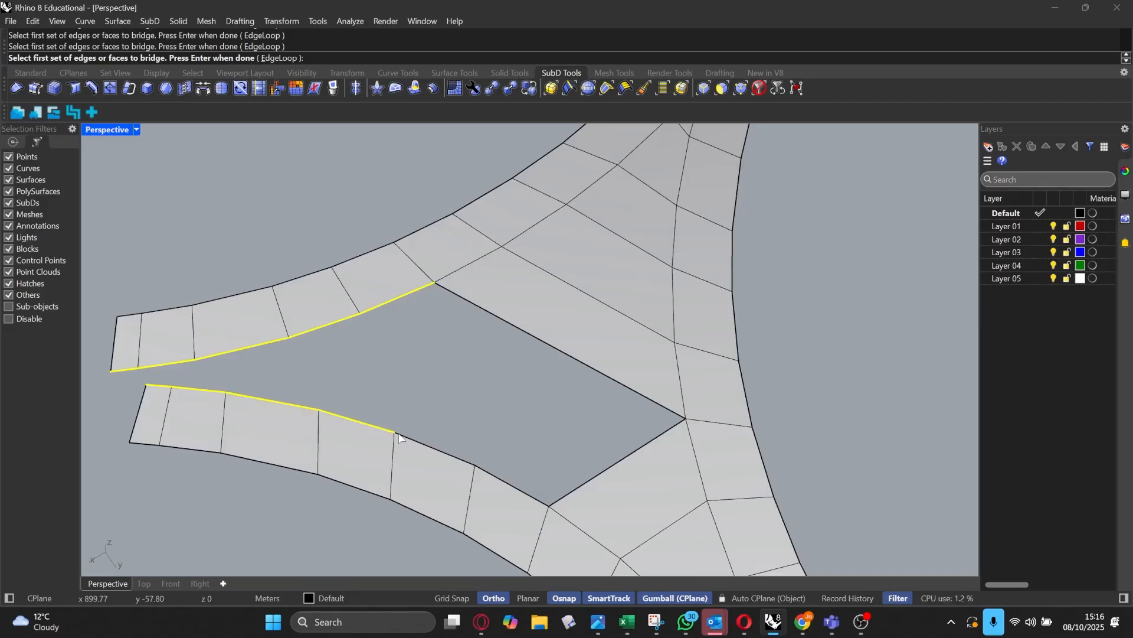
pyautogui.press('Return')
# Step: Try to bridge only the outermost pair of facing edges at the third arm's open end
pyautogui.moveTo(359, 322); pyautogui.dragTo(318, 333, button='right')
pyautogui.press('Return')
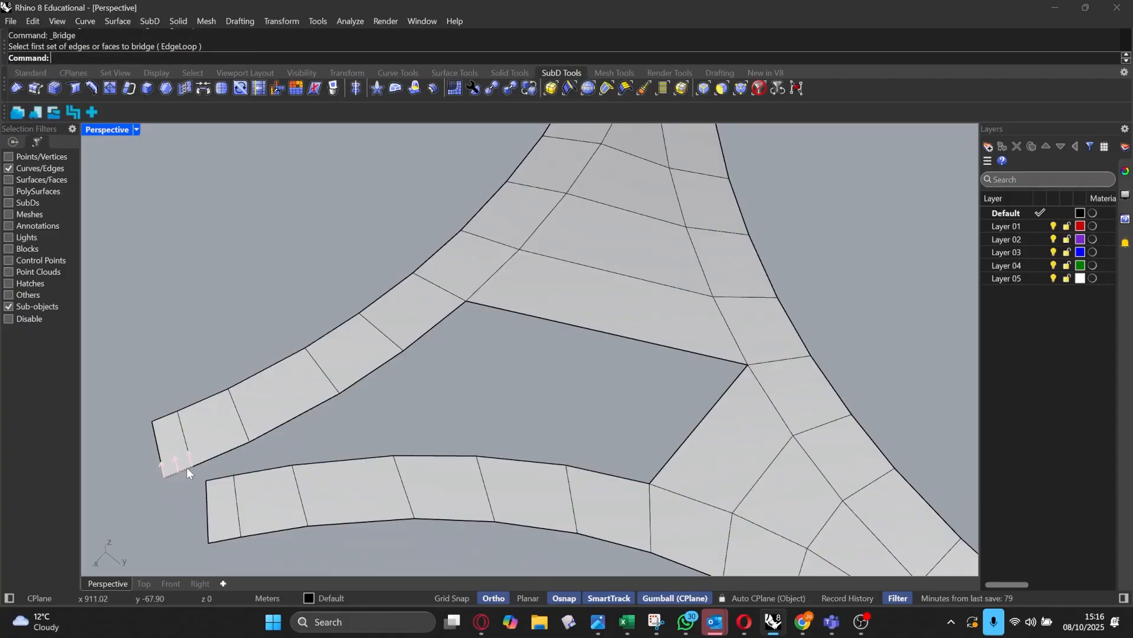
pyautogui.click(208, 475)
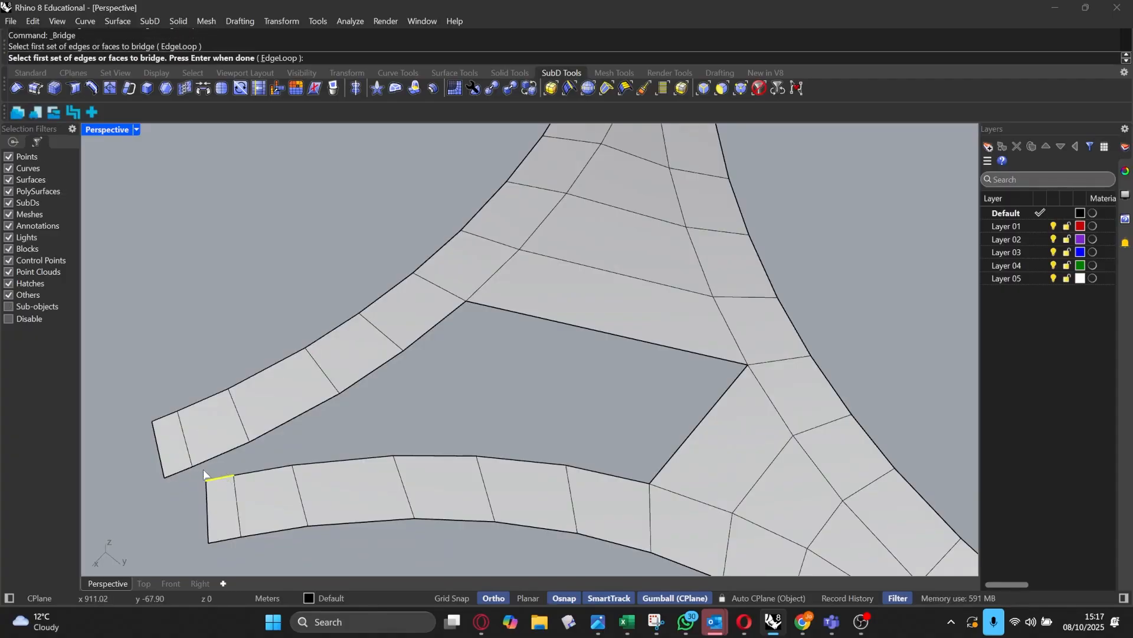
pyautogui.click(185, 472)
pyautogui.press('Return')
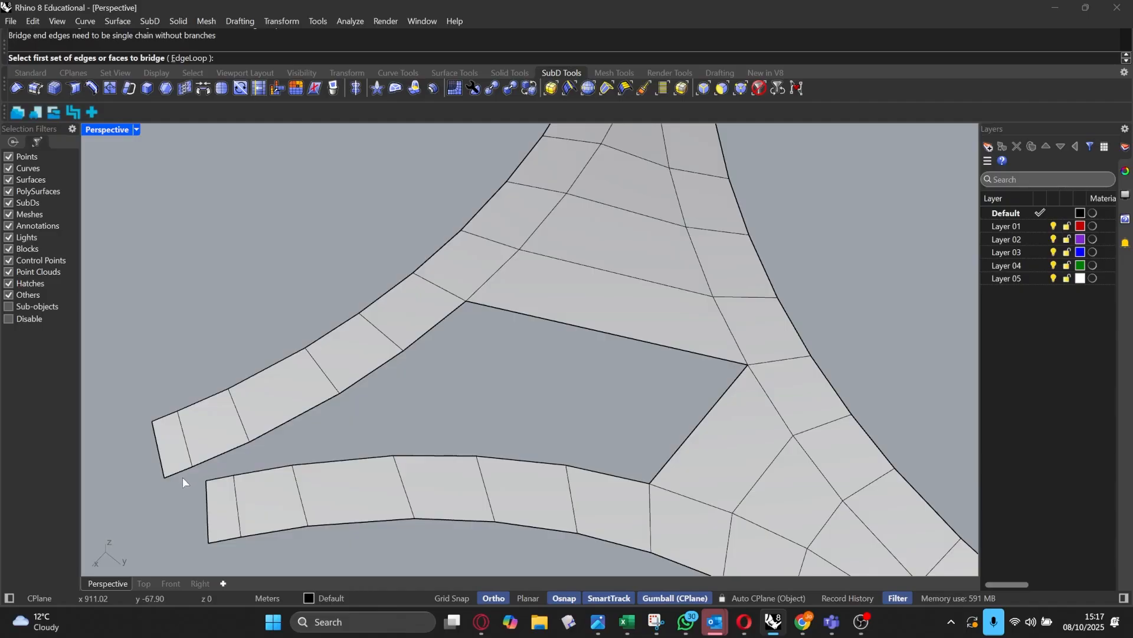
pyautogui.press('Escape')
# Step: Try to bridge a single pair of facing inner edges of the third arm, beside the central opening
pyautogui.scroll(-5, 371, 381)
pyautogui.moveTo(371, 380); pyautogui.dragTo(457, 440, button='right')
pyautogui.rightClick(458, 440)
pyautogui.scroll(8, 466, 433)
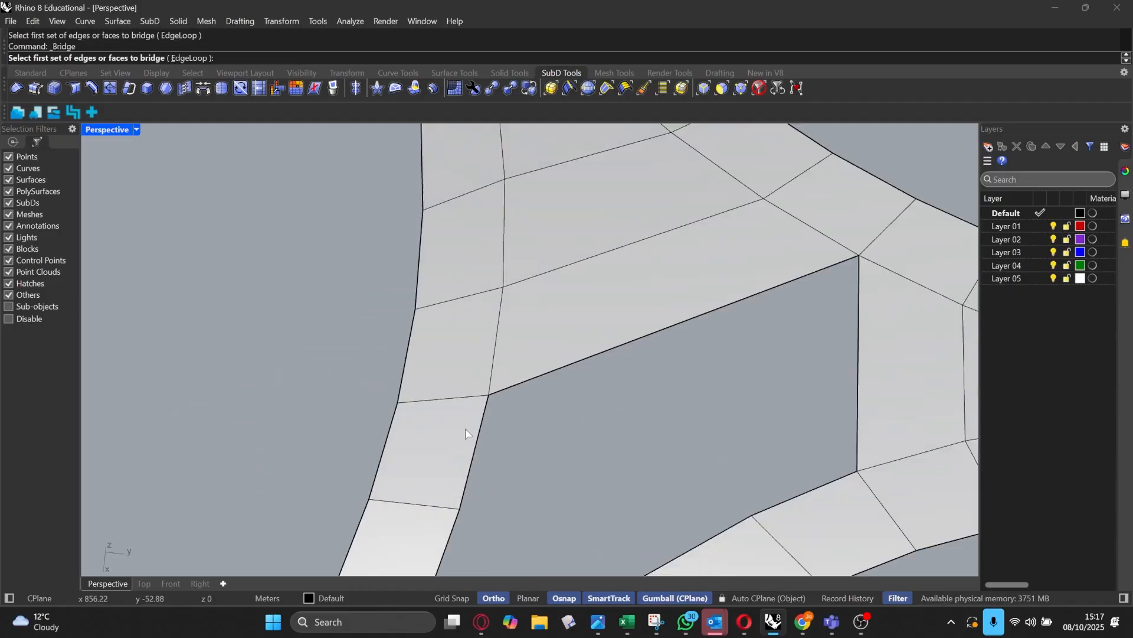
pyautogui.click(484, 412)
pyautogui.scroll(-5, 484, 413)
pyautogui.click(595, 472)
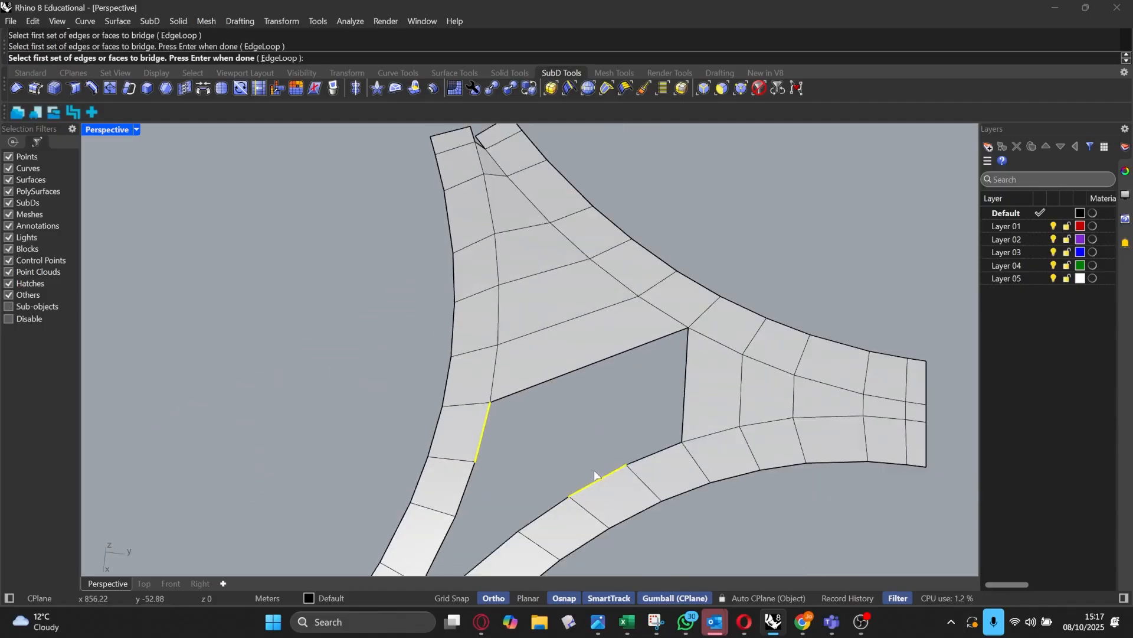
pyautogui.press('Return')
pyautogui.moveTo(477, 350); pyautogui.dragTo(428, 350, button='right')
# Step: Preselect one facing inner edge on each third-arm strip near the centre and bridge the pair
pyautogui.press('Escape')
pyautogui.click(415, 387)
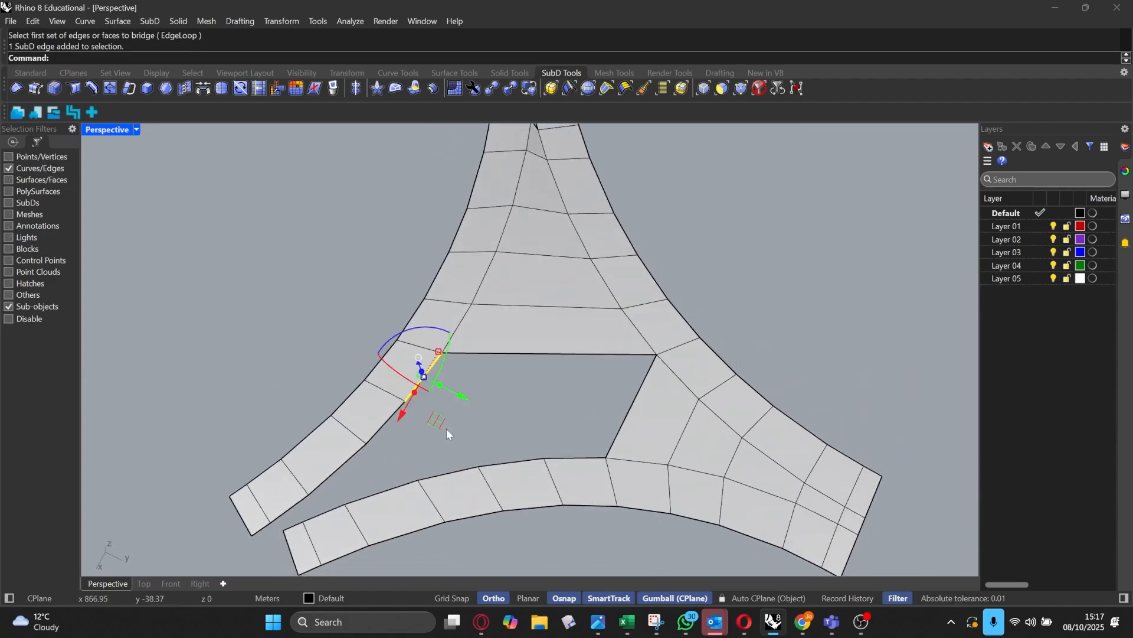
pyautogui.click(463, 475)
pyautogui.press('Return')
pyautogui.press('Return')
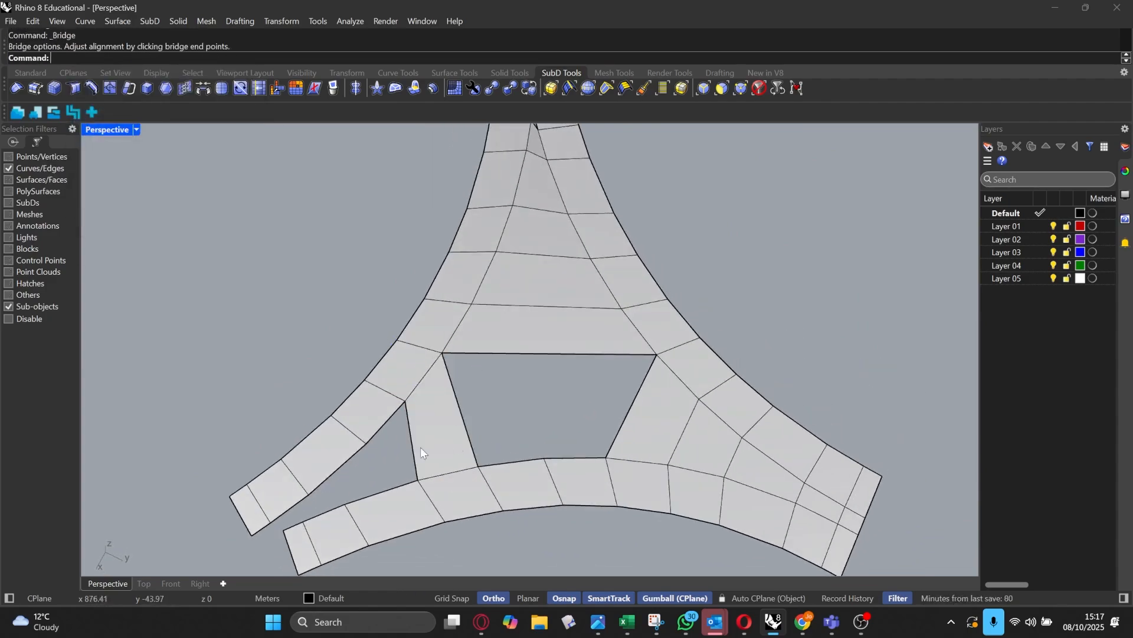
# Step: Undo the bridge across the third arm
pyautogui.scroll(3, 386, 471)
pyautogui.rightClick(385, 472)
pyautogui.scroll(-3, 438, 400)
pyautogui.hotkey('ctrl', 'z')
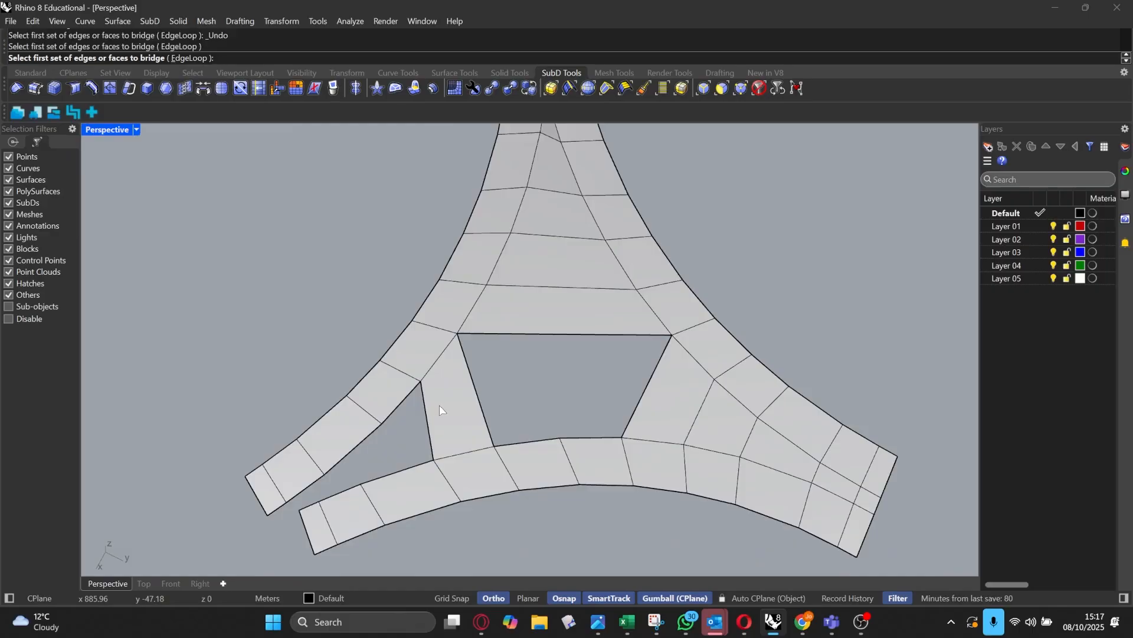
pyautogui.press('Escape')
pyautogui.hotkey('ctrl', 'z')
# Step: Try to bridge the outermost pair of facing edges on the third arm, and also the second pair inward
pyautogui.moveTo(463, 401); pyautogui.dragTo(435, 381, button='right')
pyautogui.rightClick(280, 353)
pyautogui.scroll(2, 282, 328)
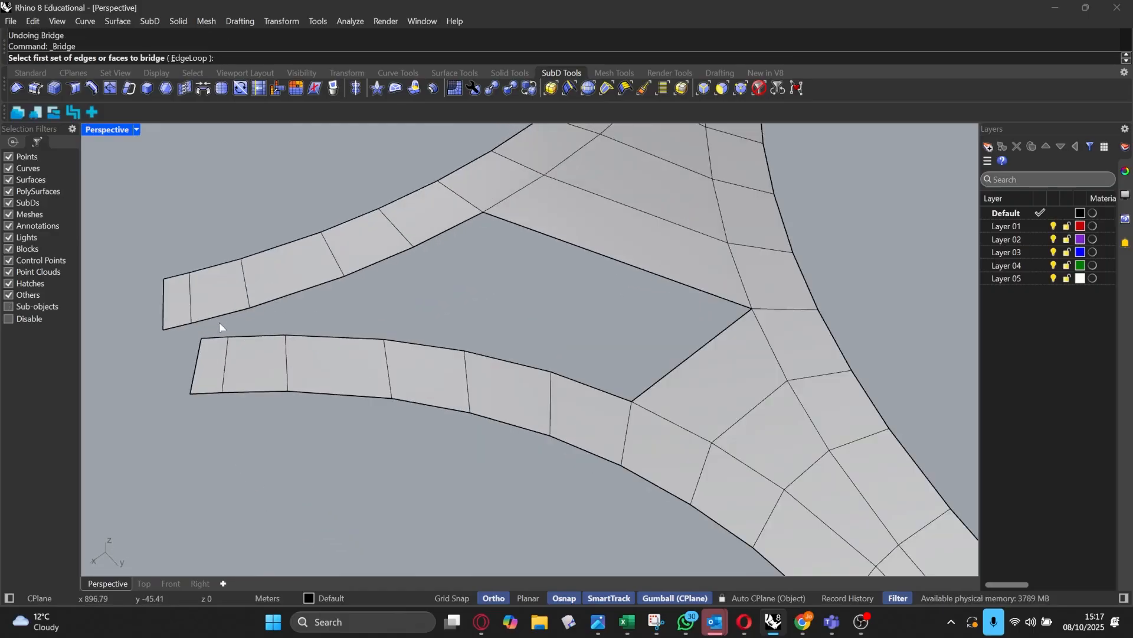
pyautogui.click(191, 324)
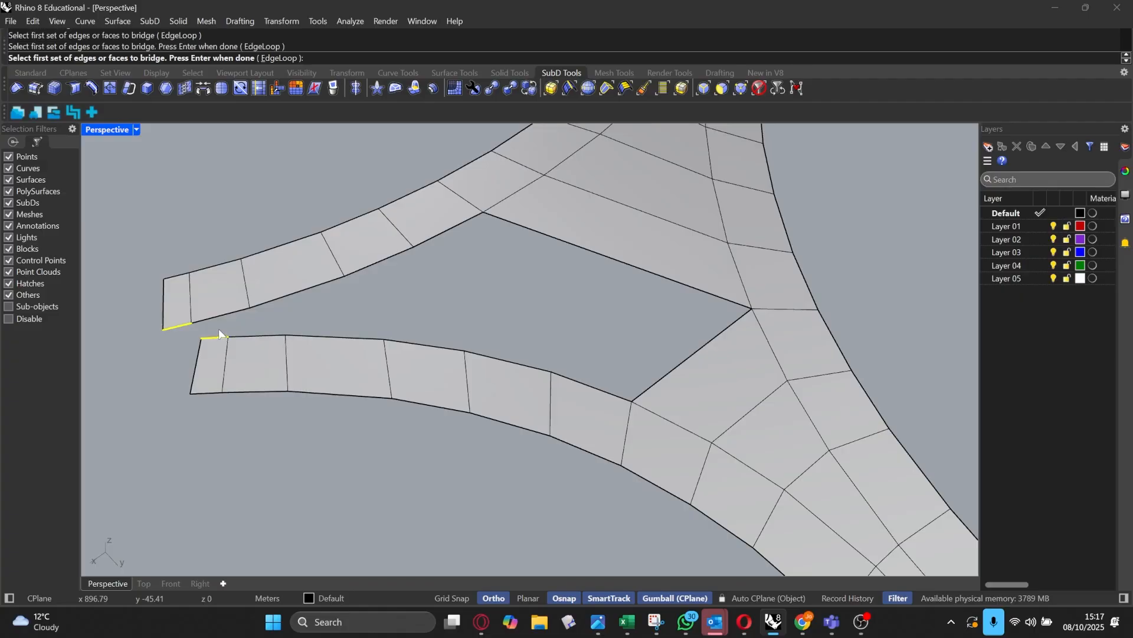
pyautogui.press('Escape')
pyautogui.press('Return')
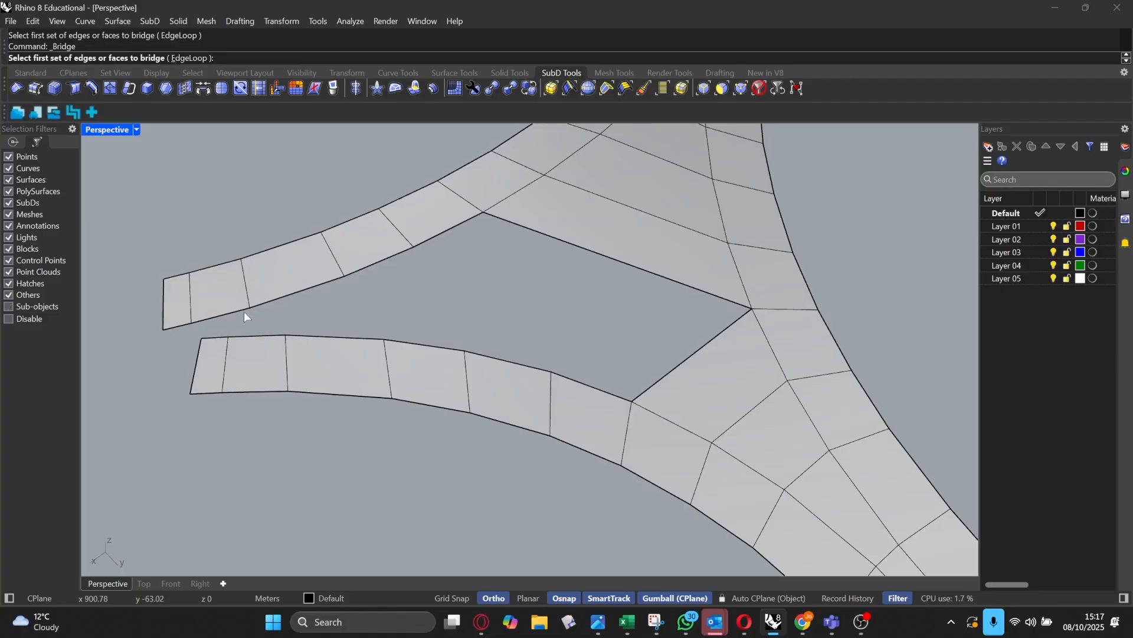
pyautogui.click(244, 309)
pyautogui.click(272, 336)
pyautogui.press('Return')
# Step: Try bridging from two adjacent inner edges of one third-arm strip, and also the single third pair of facing edges
pyautogui.click(239, 317)
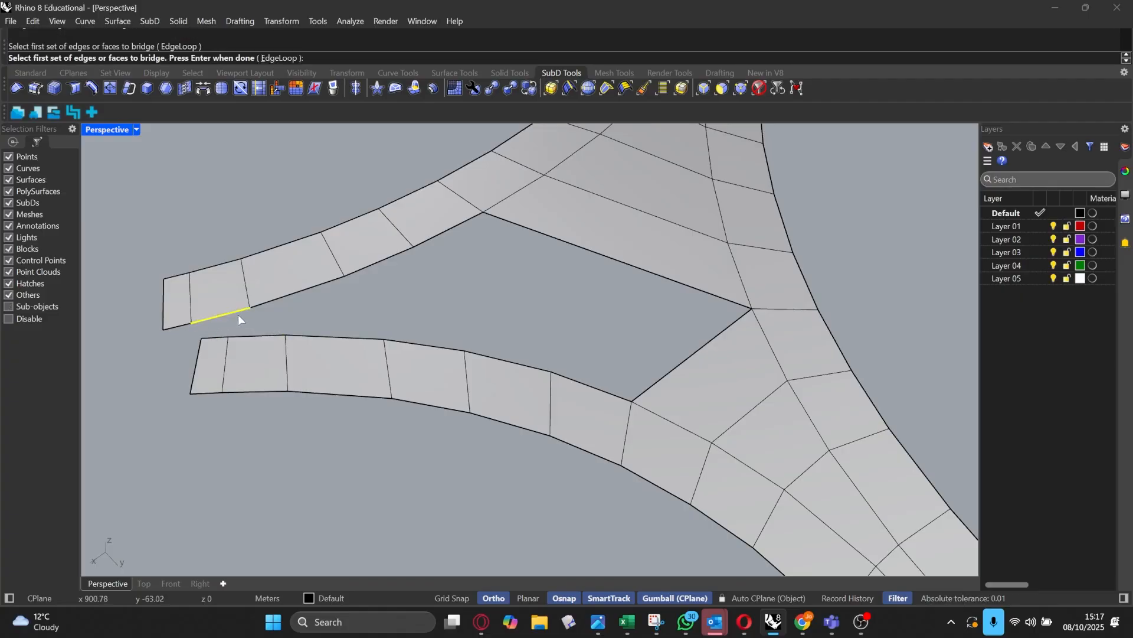
pyautogui.click(304, 297)
pyautogui.press('Return')
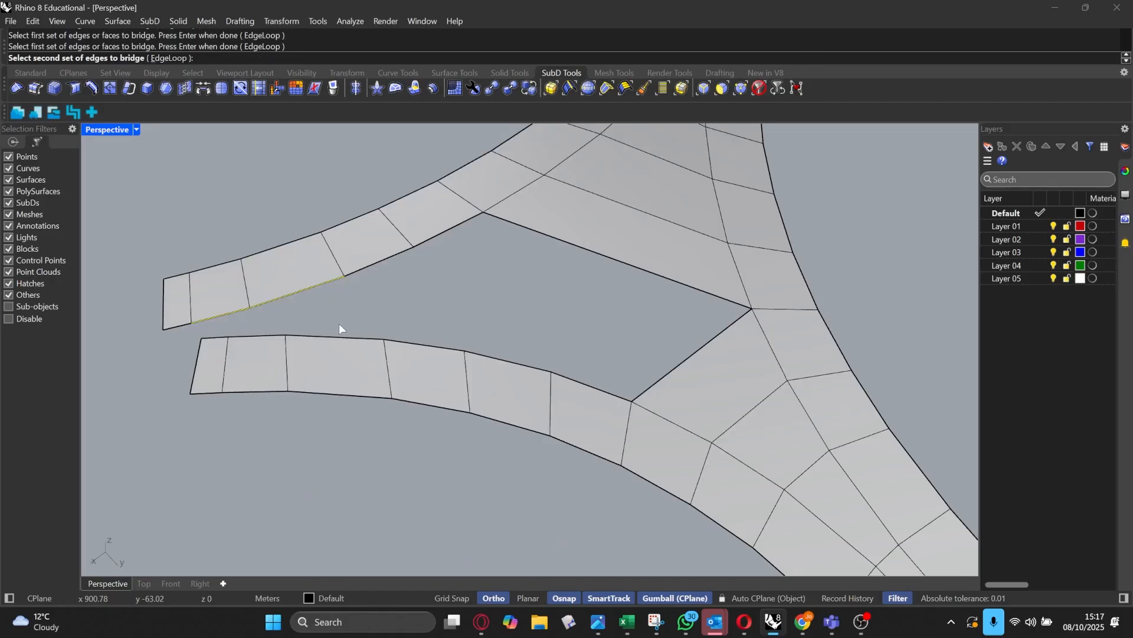
pyautogui.press('Escape')
pyautogui.press('Return')
pyautogui.click(332, 339)
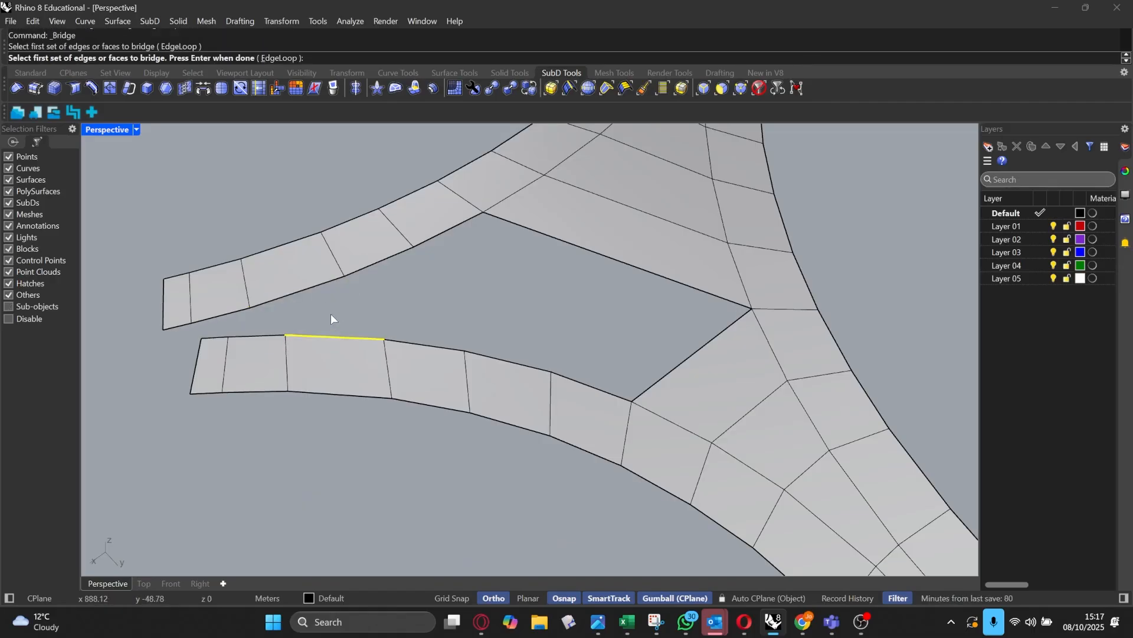
pyautogui.click(288, 295)
pyautogui.press('Return')
pyautogui.press('Escape')
pyautogui.scroll(-3, 373, 283)
pyautogui.scroll(-5, 374, 283)
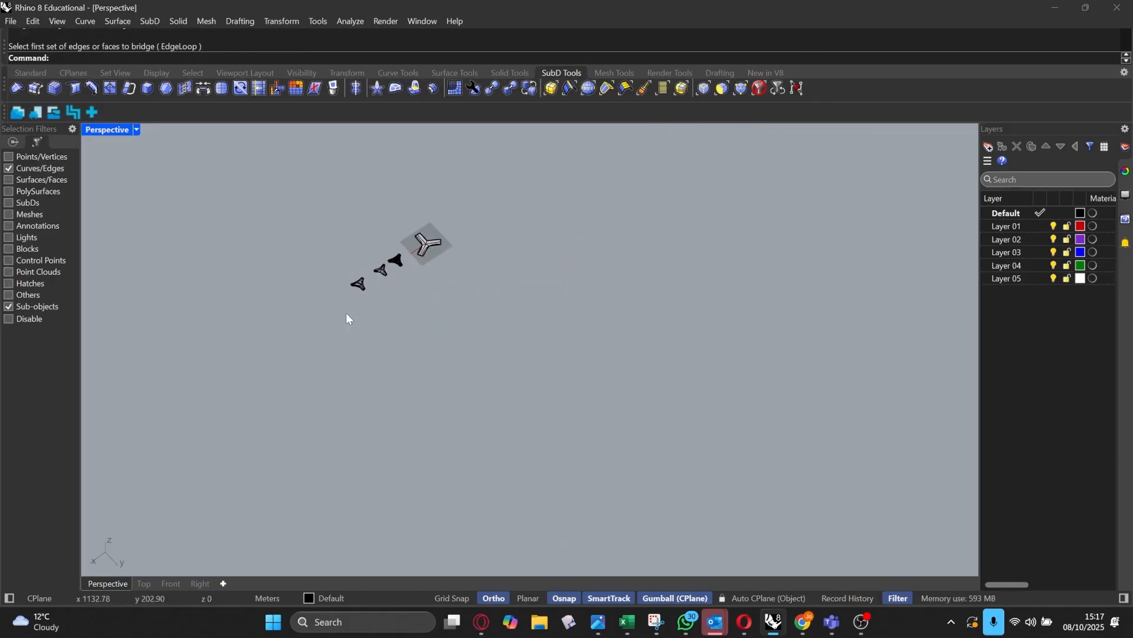
pyautogui.scroll(5, 348, 345)
pyautogui.scroll(5, 324, 344)
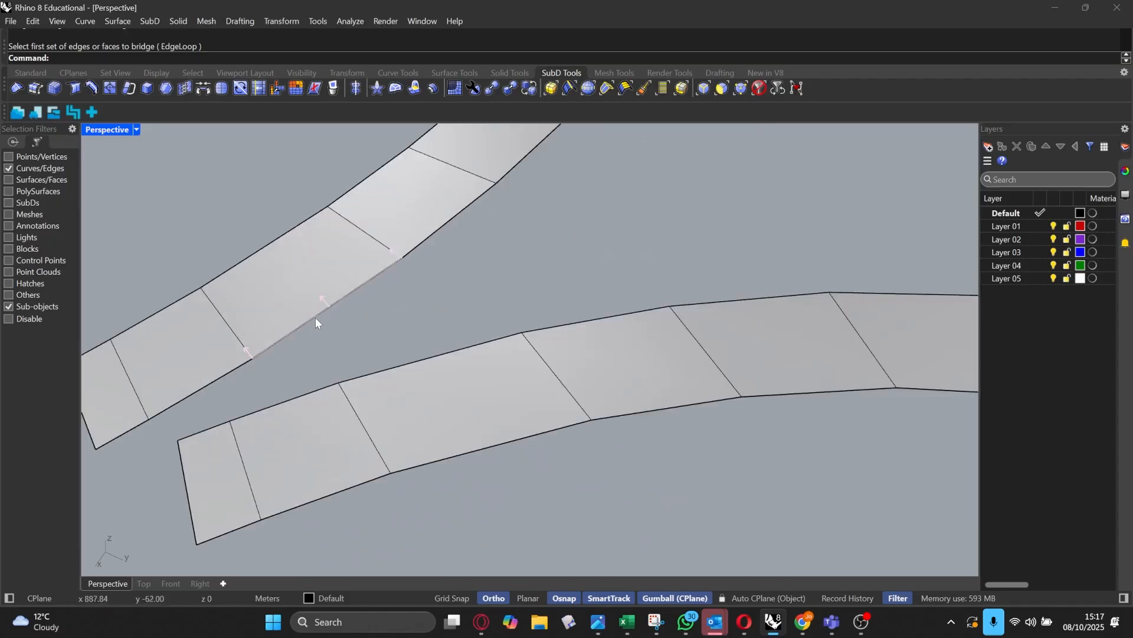
pyautogui.click(318, 297)
pyautogui.moveTo(323, 282); pyautogui.dragTo(340, 256)
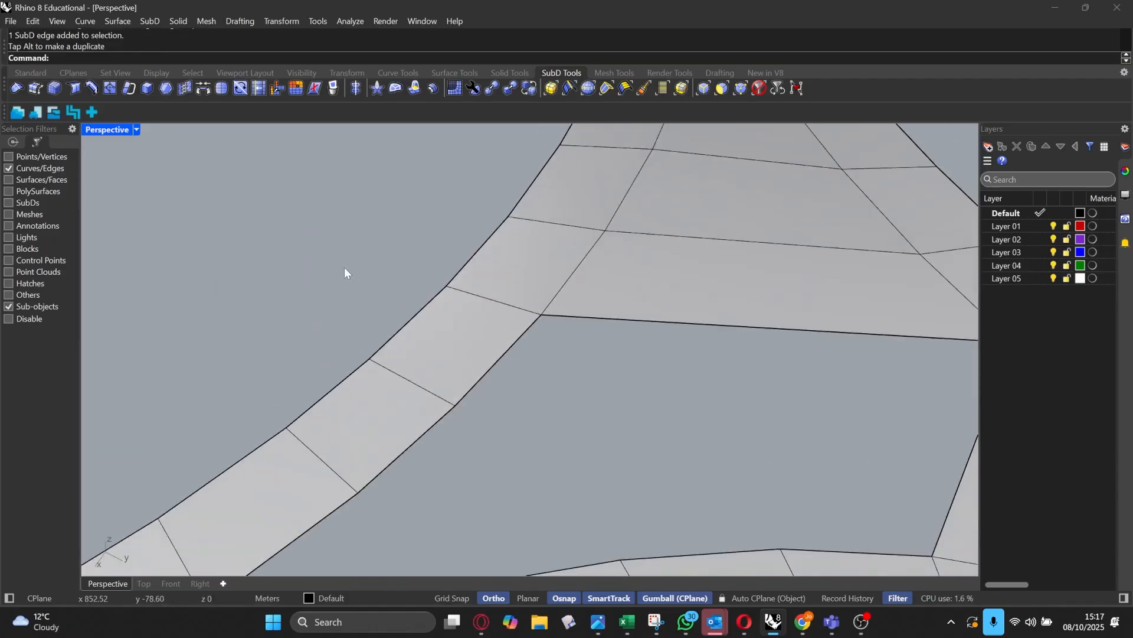
pyautogui.scroll(-7, 345, 268)
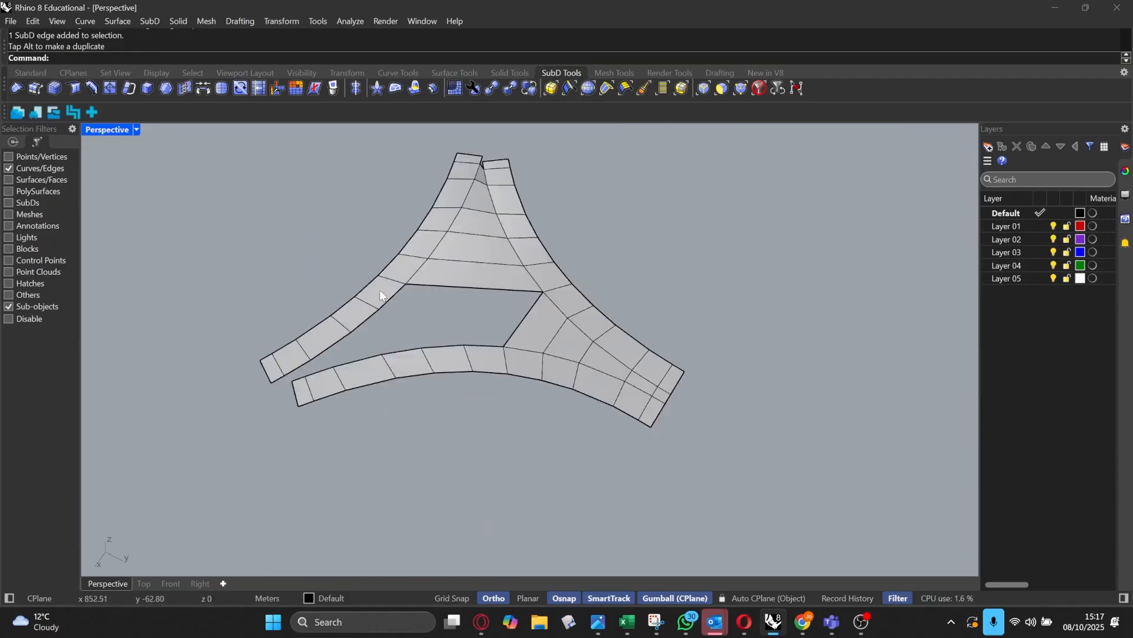
# Step: Preselect the third arm's facing inner edges beside the central opening and bridge them to connect its two strips
pyautogui.moveTo(380, 289); pyautogui.dragTo(525, 285, button='right')
pyautogui.scroll(4, 472, 255)
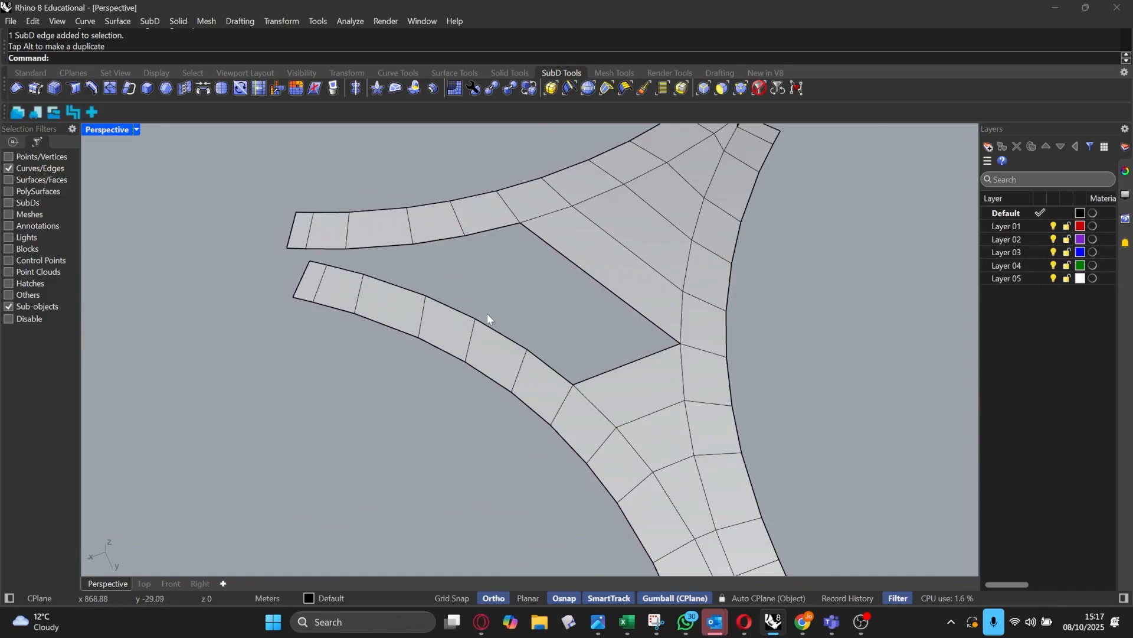
pyautogui.click(489, 322)
pyautogui.keyDown('shift'); pyautogui.click(478, 234); pyautogui.keyUp('shift')
pyautogui.press('Return')
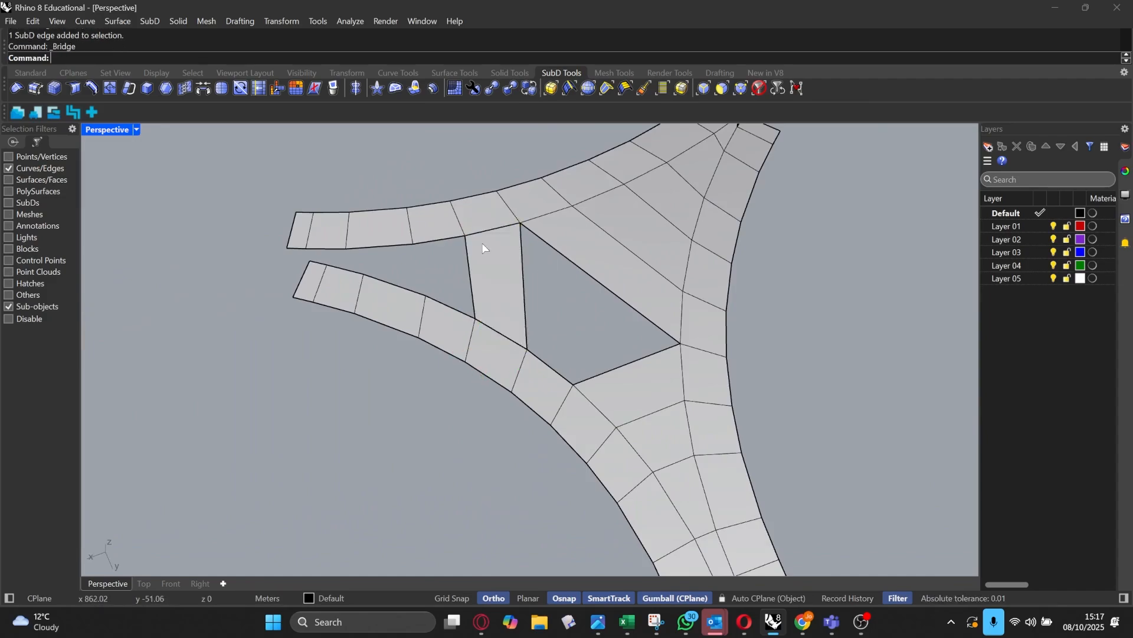
pyautogui.press('Return')
# Step: Try to bridge the third arm's pair of facing edges directly outward of the existing bridge
pyautogui.press('Return')
pyautogui.click(458, 238)
pyautogui.click(459, 302)
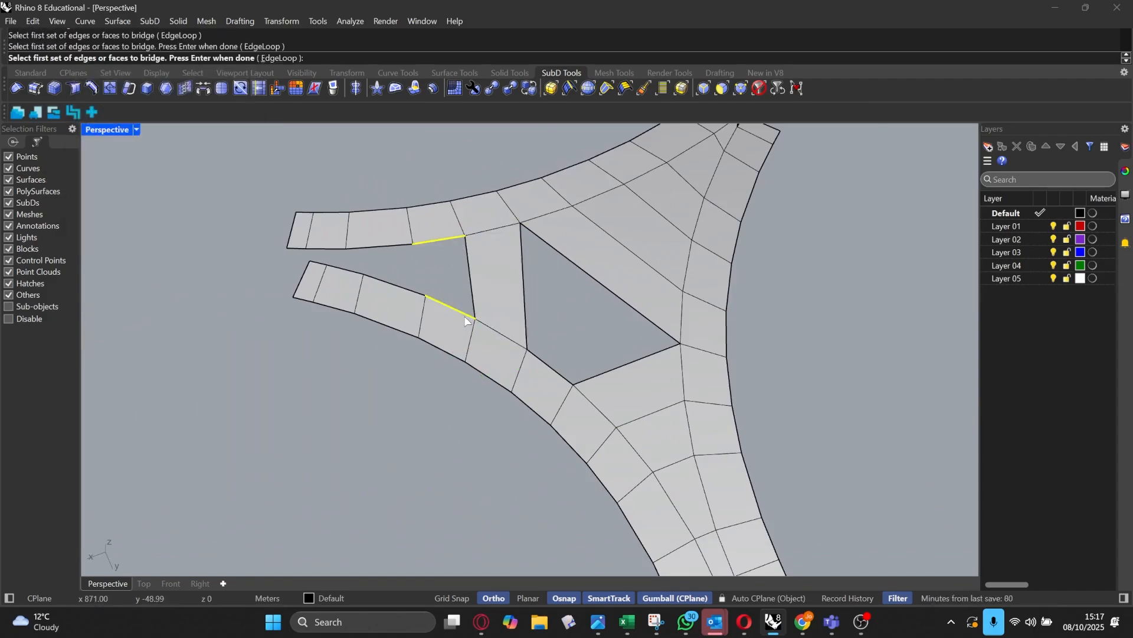
pyautogui.press('Return')
pyautogui.scroll(5, 437, 248)
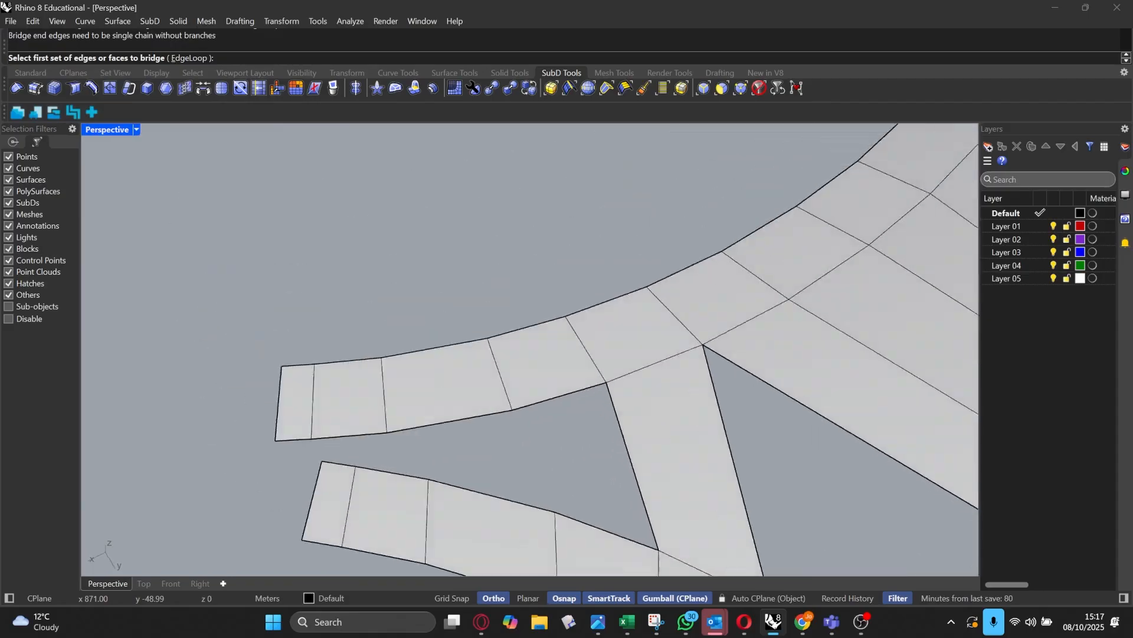
pyautogui.scroll(-8, 439, 267)
pyautogui.scroll(5, 438, 267)
pyautogui.scroll(3, 489, 335)
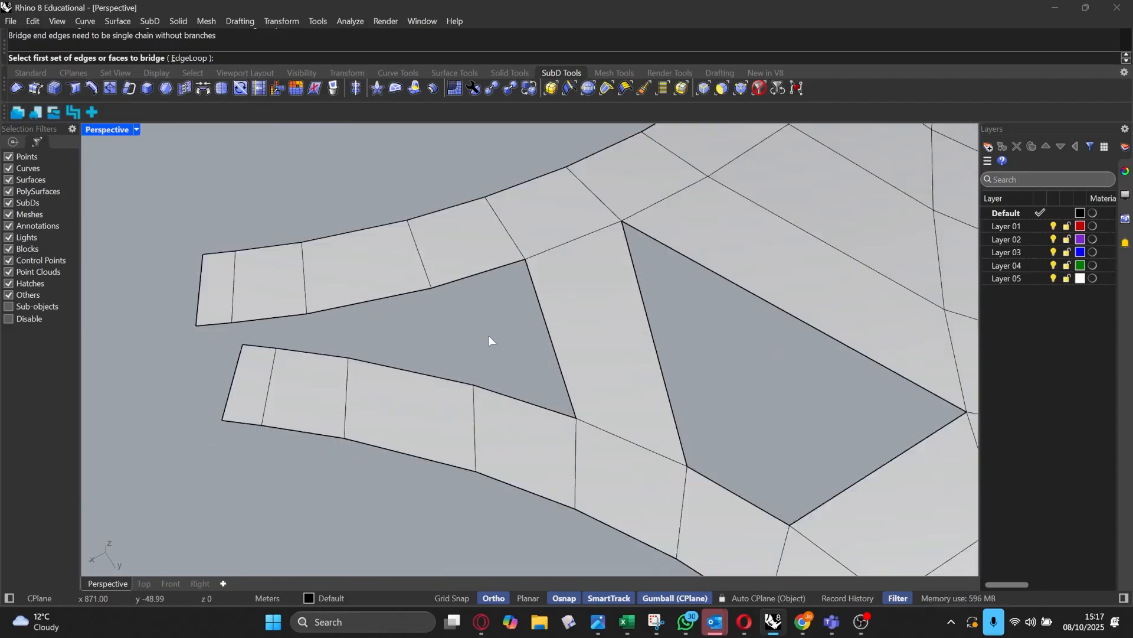
pyautogui.scroll(-3, 489, 336)
pyautogui.scroll(3, 488, 335)
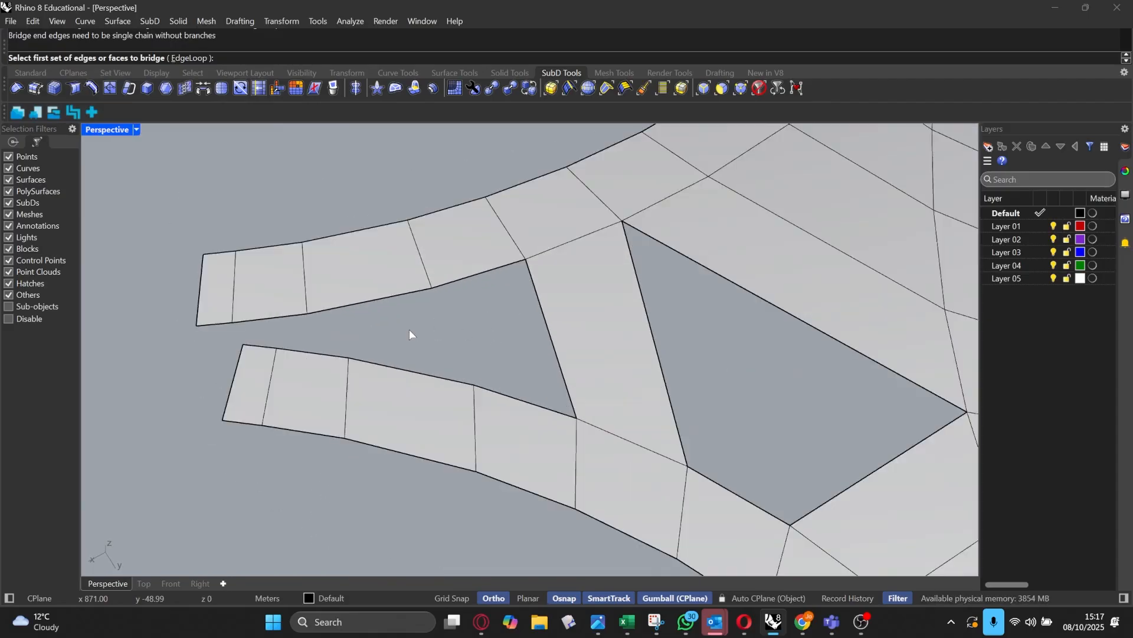
pyautogui.click(249, 372)
pyautogui.scroll(-8, 263, 369)
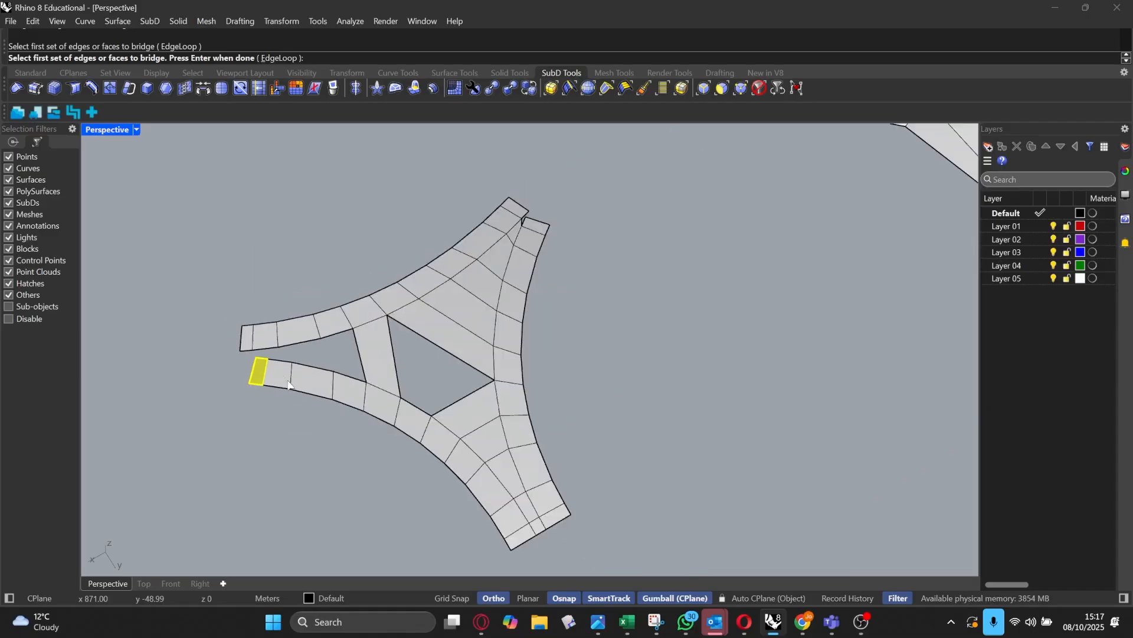
pyautogui.moveTo(266, 372); pyautogui.dragTo(349, 333, button='right')
pyautogui.scroll(-3, 432, 394)
pyautogui.scroll(-3, 432, 398)
pyautogui.keyDown('shift'); pyautogui.moveTo(432, 398); pyautogui.dragTo(423, 412, button='right'); pyautogui.keyUp('shift')
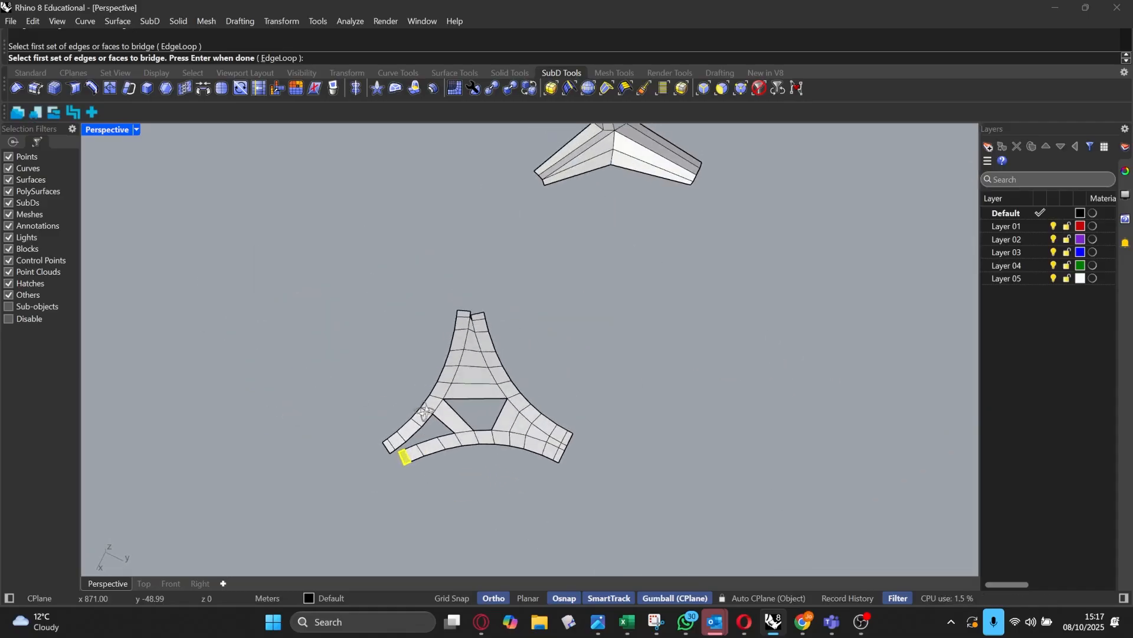
pyautogui.scroll(10, 436, 430)
pyautogui.scroll(-5, 417, 418)
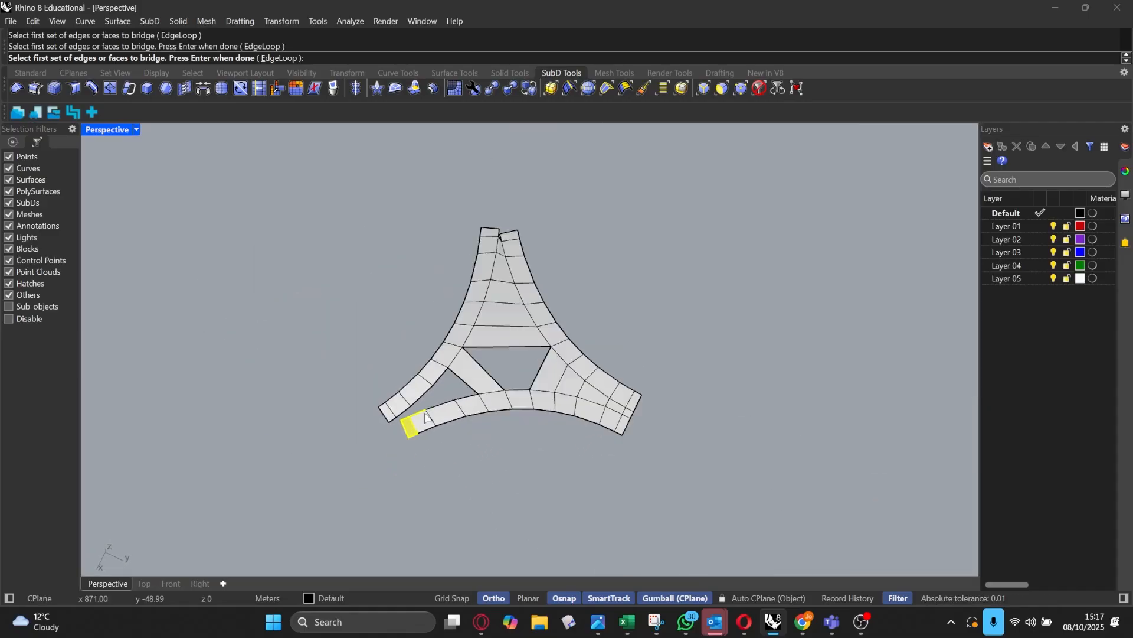
pyautogui.scroll(10, 417, 418)
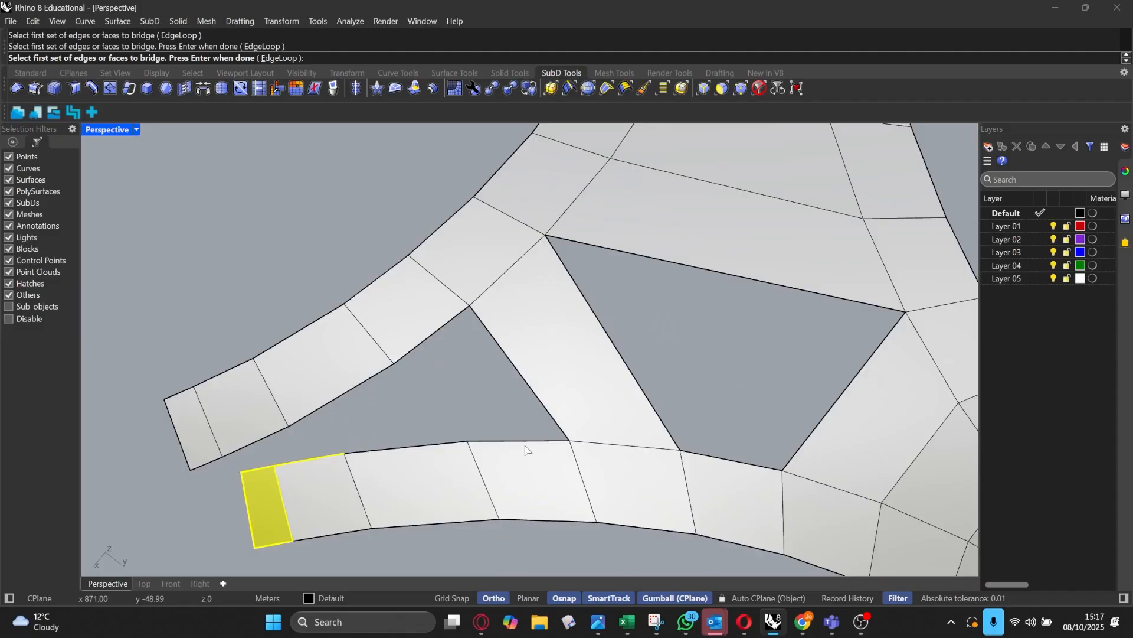
pyautogui.scroll(-5, 511, 410)
pyautogui.scroll(4, 512, 414)
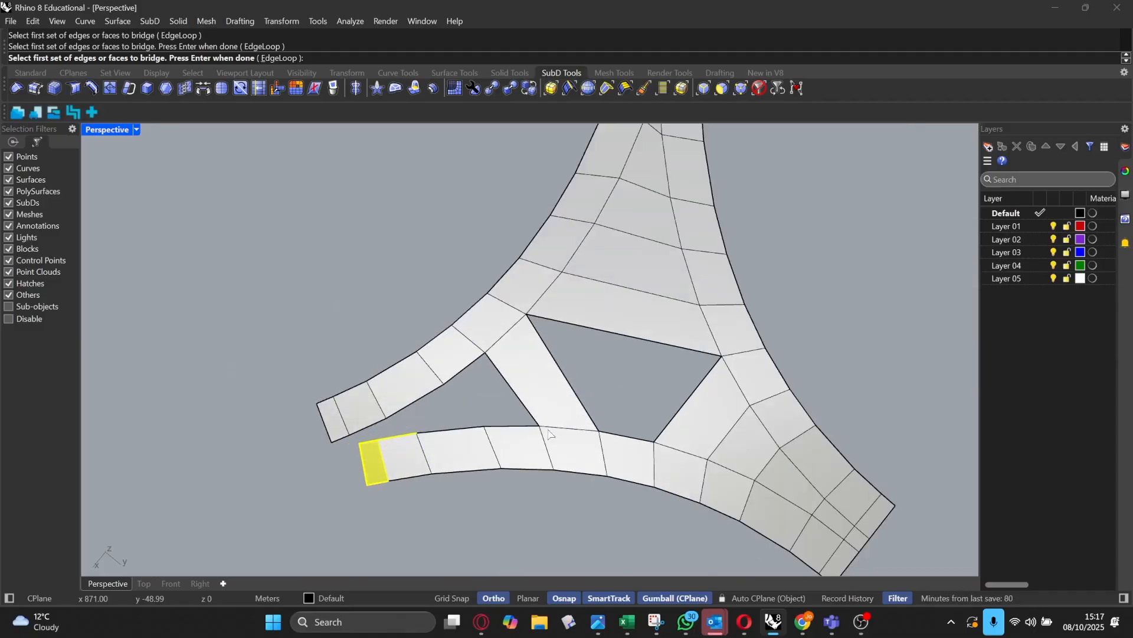
pyautogui.click(502, 378)
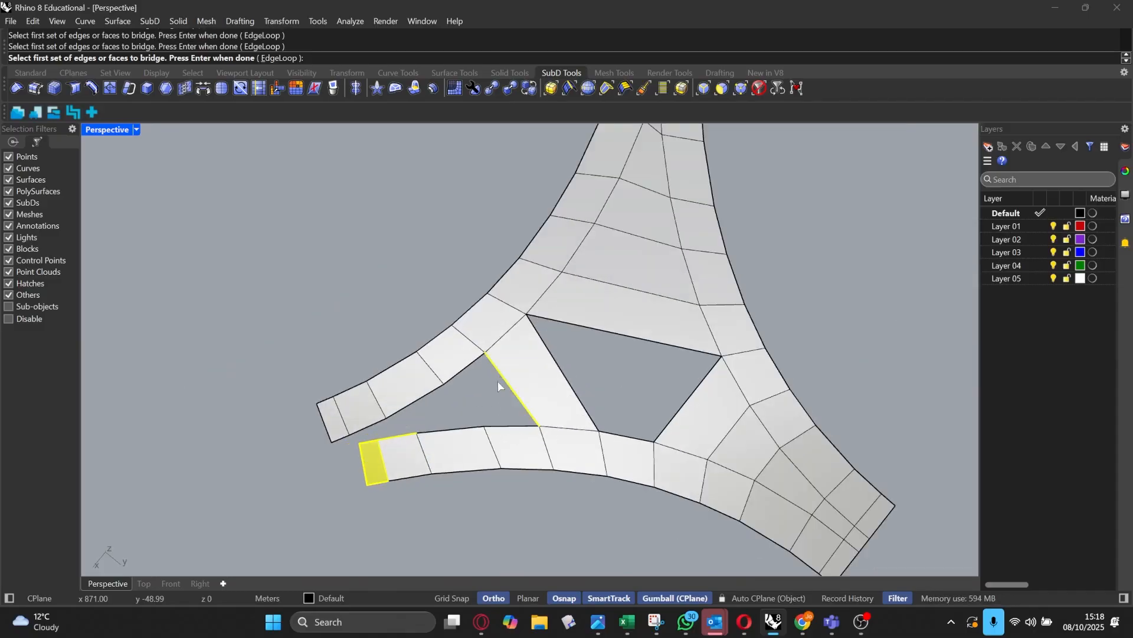
pyautogui.scroll(3, 482, 388)
pyautogui.press('Escape')
# Step: Try to bridge the facing middle edges of the third arm's two strips, the second pair outward of the bridge
pyautogui.press('Return')
pyautogui.click(385, 396)
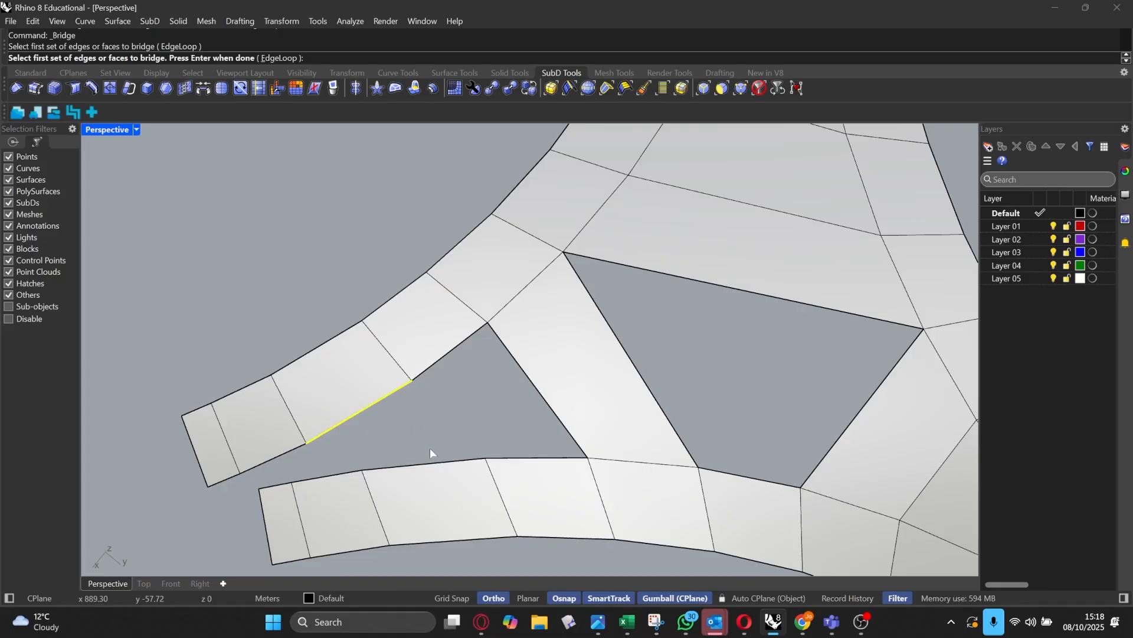
pyautogui.click(434, 464)
pyautogui.press('Return')
pyautogui.press('Escape')
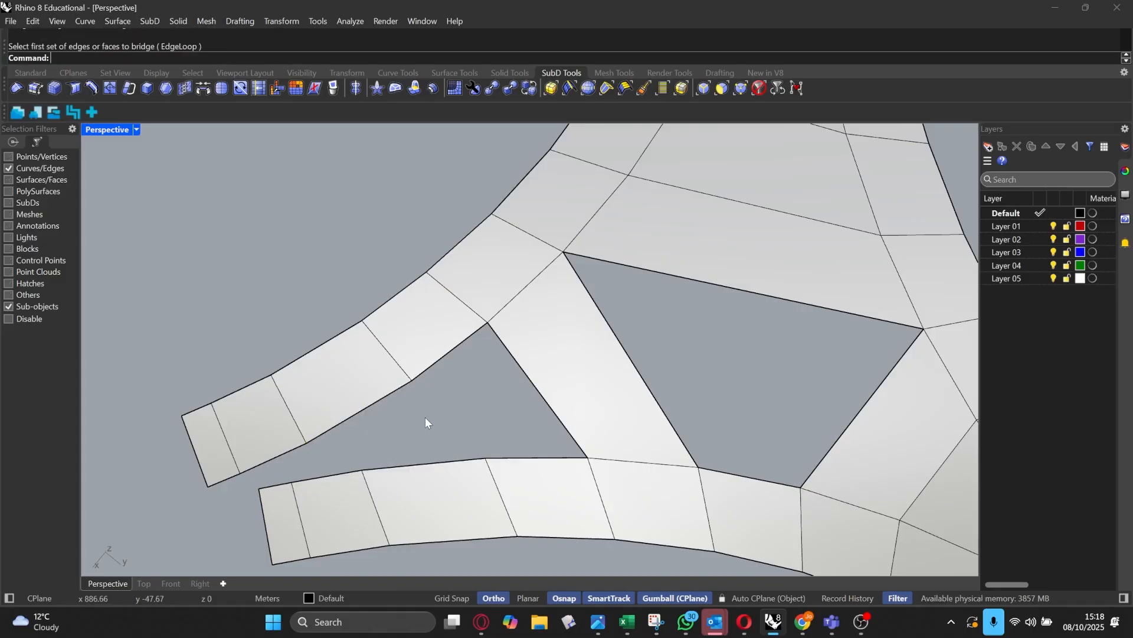
# Step: Try to bridge the third arm's two strips by selecting their inner borders as edge loops
pyautogui.press('Return')
pyautogui.click(398, 389)
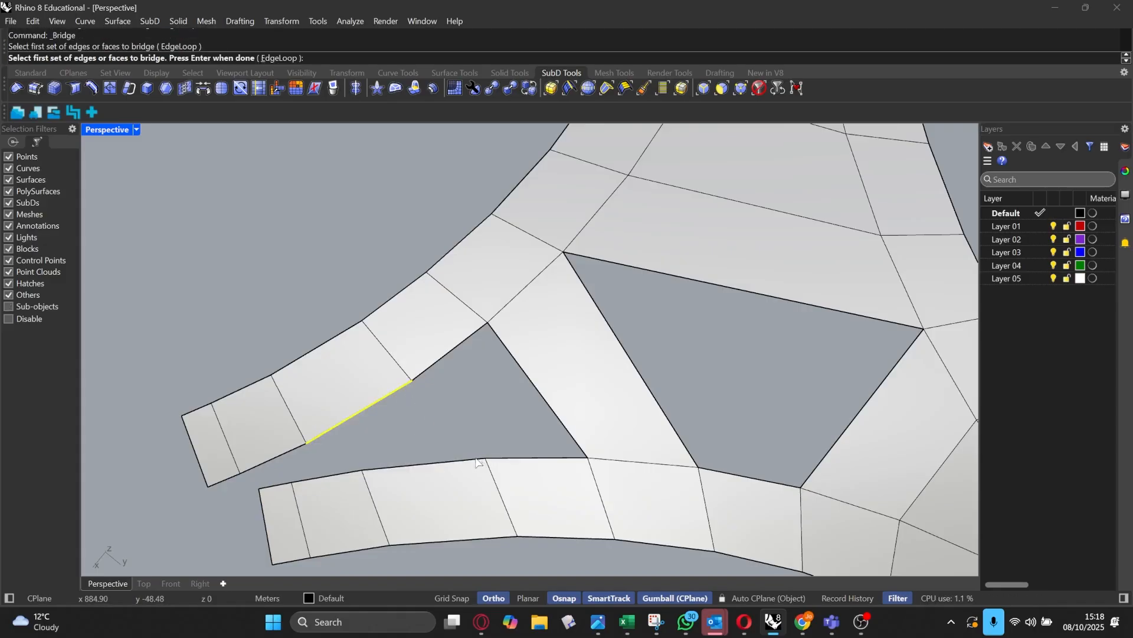
pyautogui.click(478, 461)
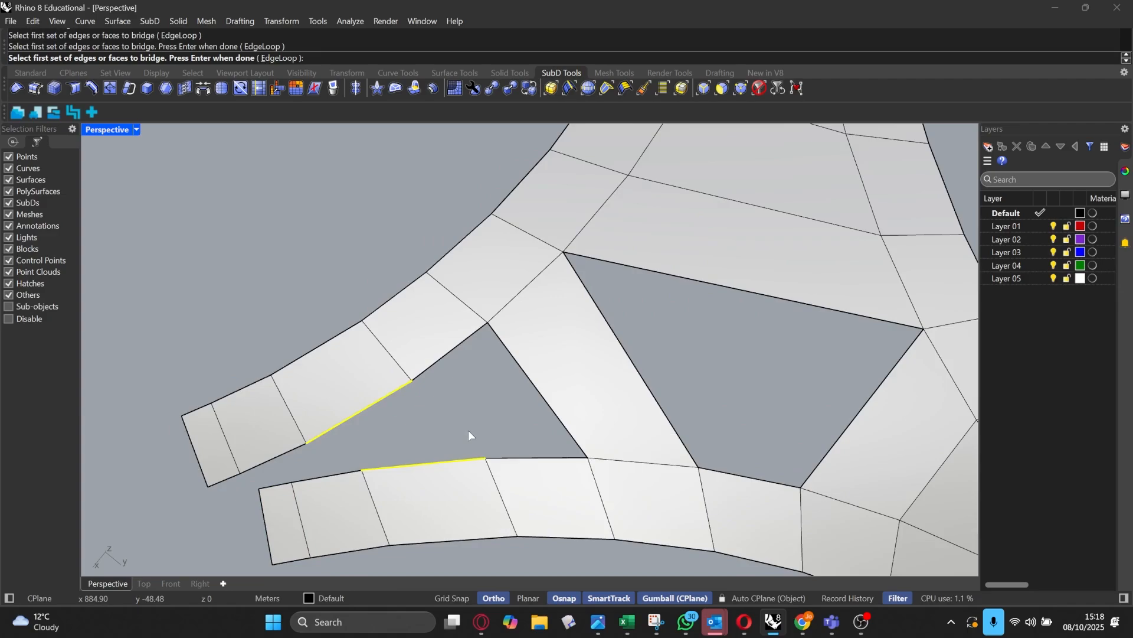
pyautogui.click(424, 373)
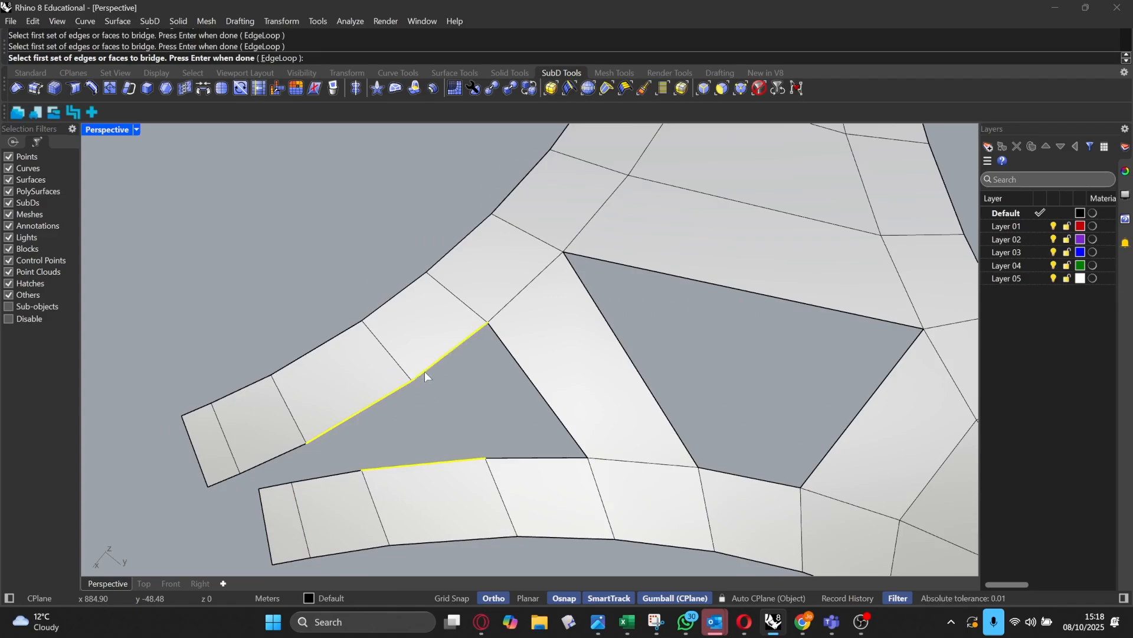
pyautogui.click(265, 58)
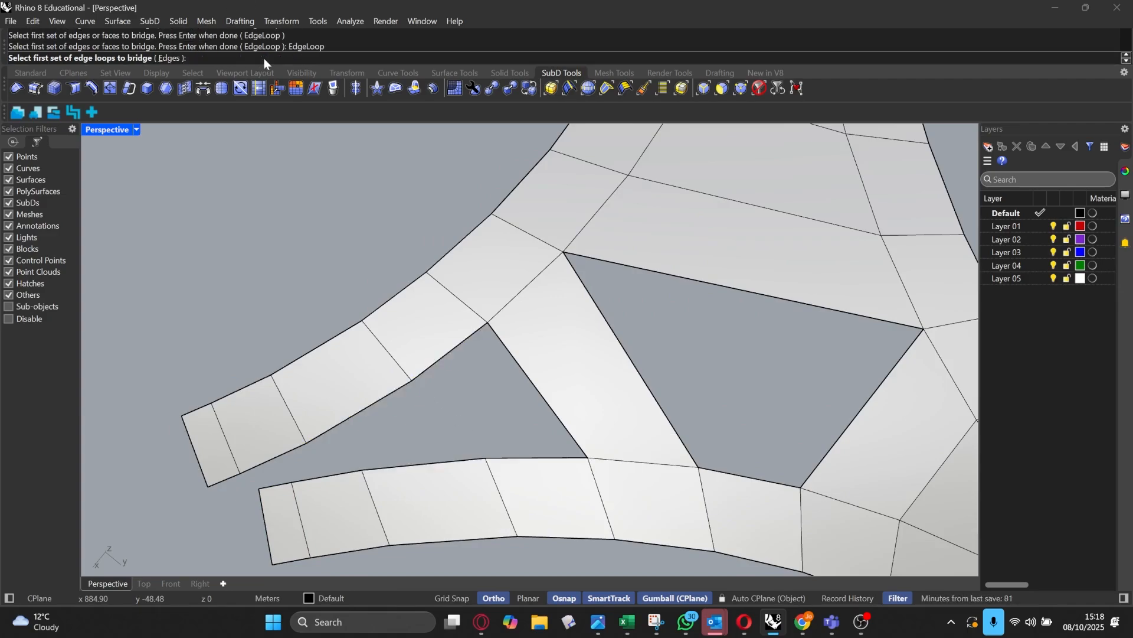
pyautogui.click(386, 396)
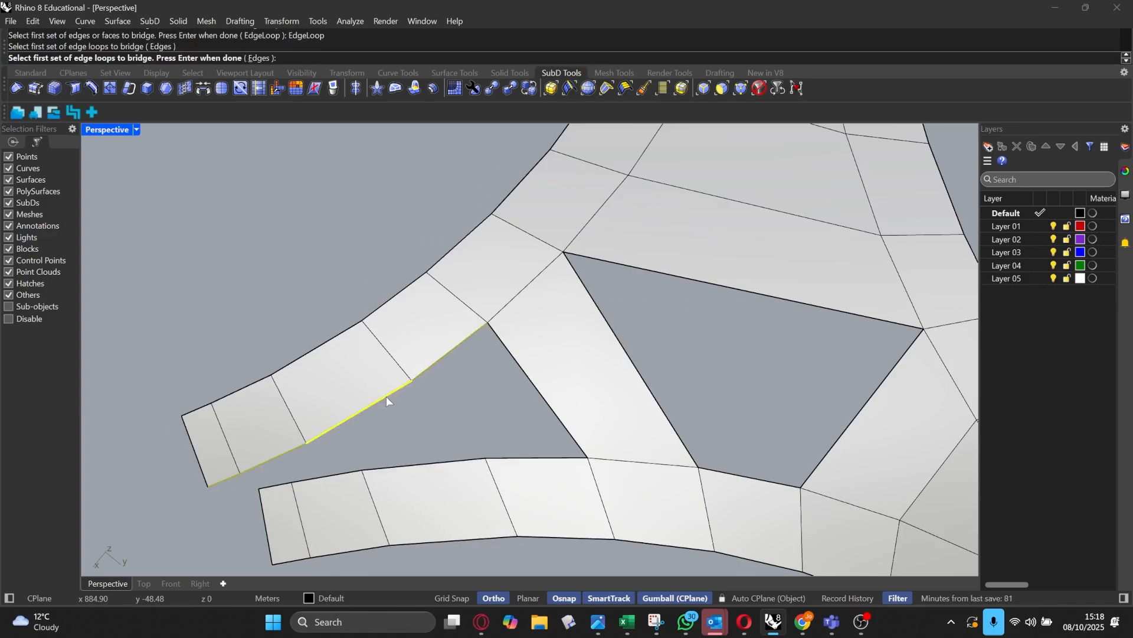
pyautogui.click(428, 459)
pyautogui.press('Escape')
# Step: Append a four-sided SubD face across the third arm's gap, using the four strip vertices directly outward of the bridge
pyautogui.moveTo(406, 419); pyautogui.dragTo(395, 411, button='right')
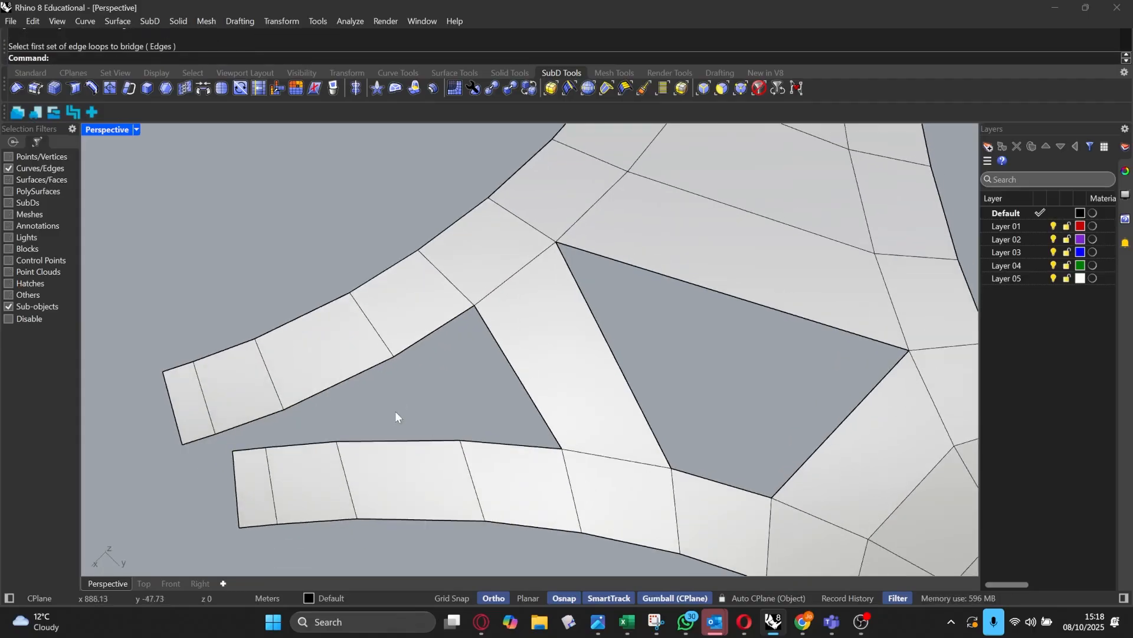
pyautogui.scroll(-10, 443, 430)
pyautogui.scroll(20, 452, 430)
pyautogui.scroll(-11, 453, 423)
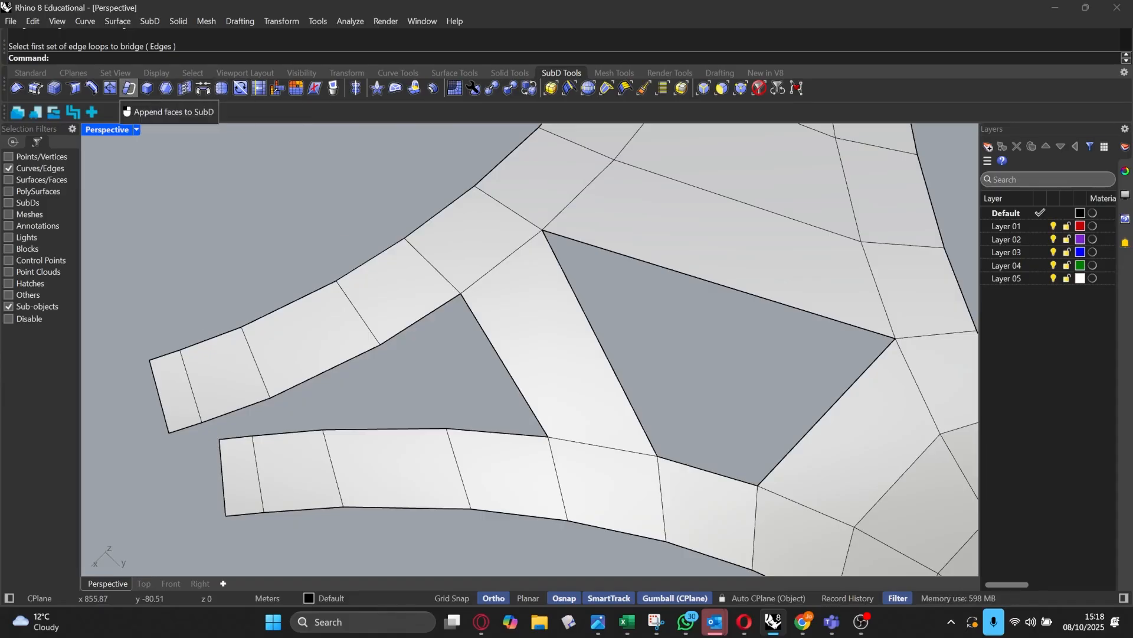
pyautogui.click(130, 90)
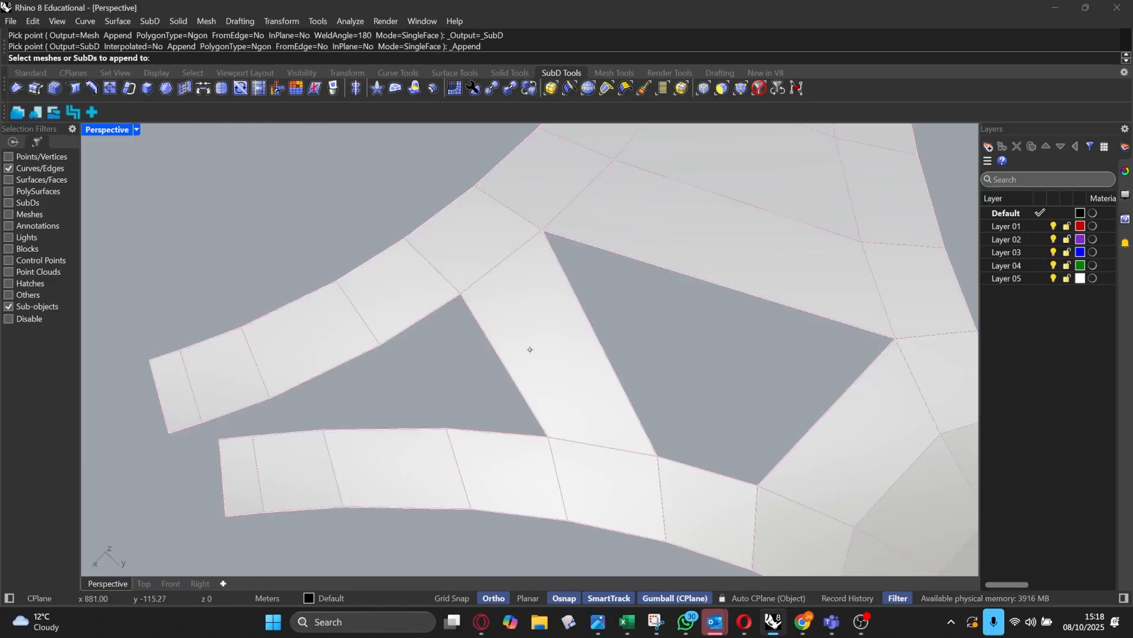
pyautogui.click(530, 349)
pyautogui.press('Return')
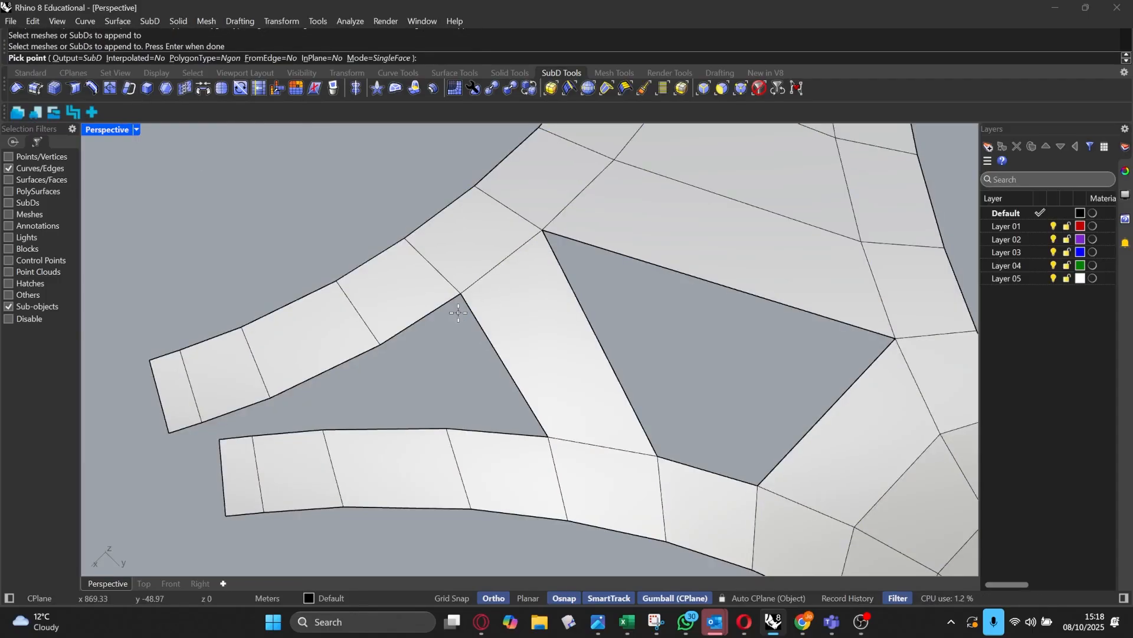
pyautogui.click(461, 294)
pyautogui.click(381, 345)
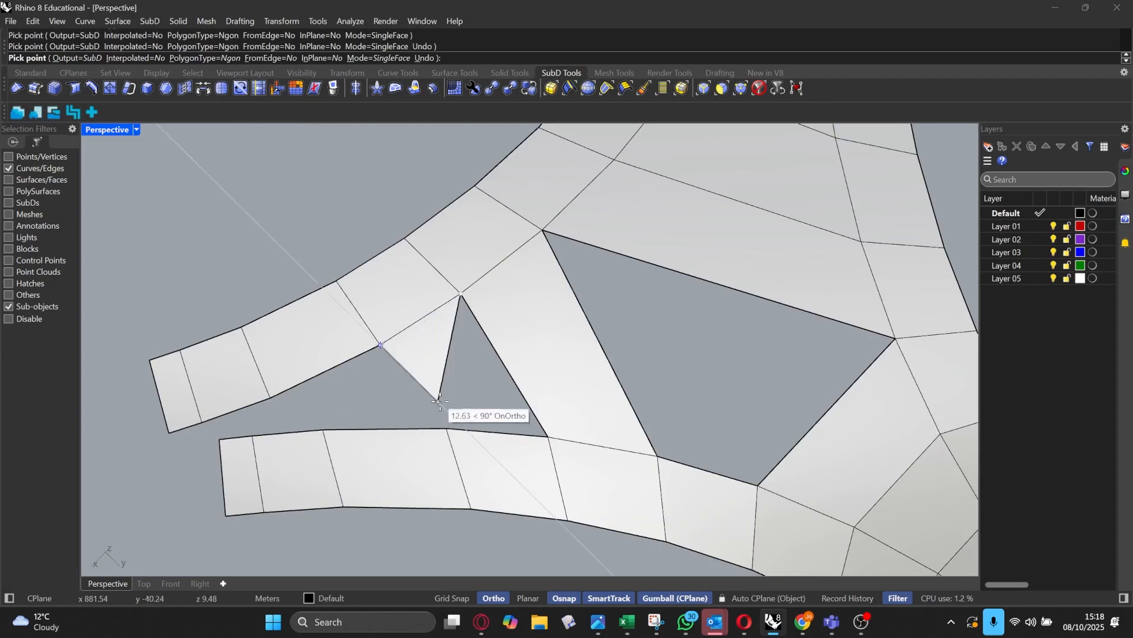
pyautogui.click(447, 427)
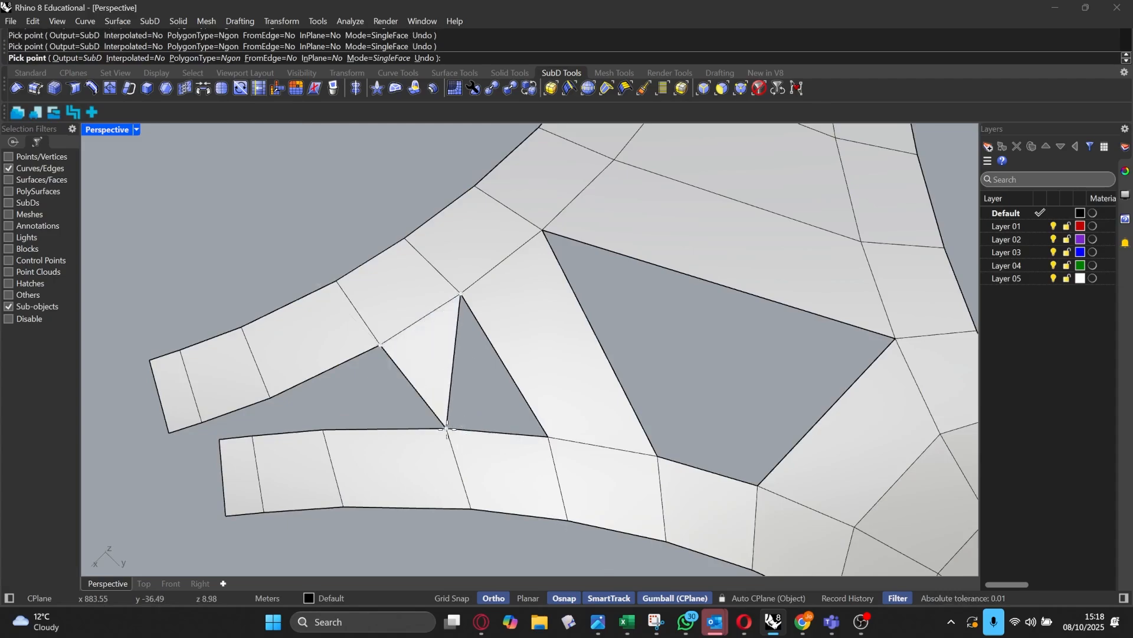
pyautogui.click(550, 438)
pyautogui.press('Return')
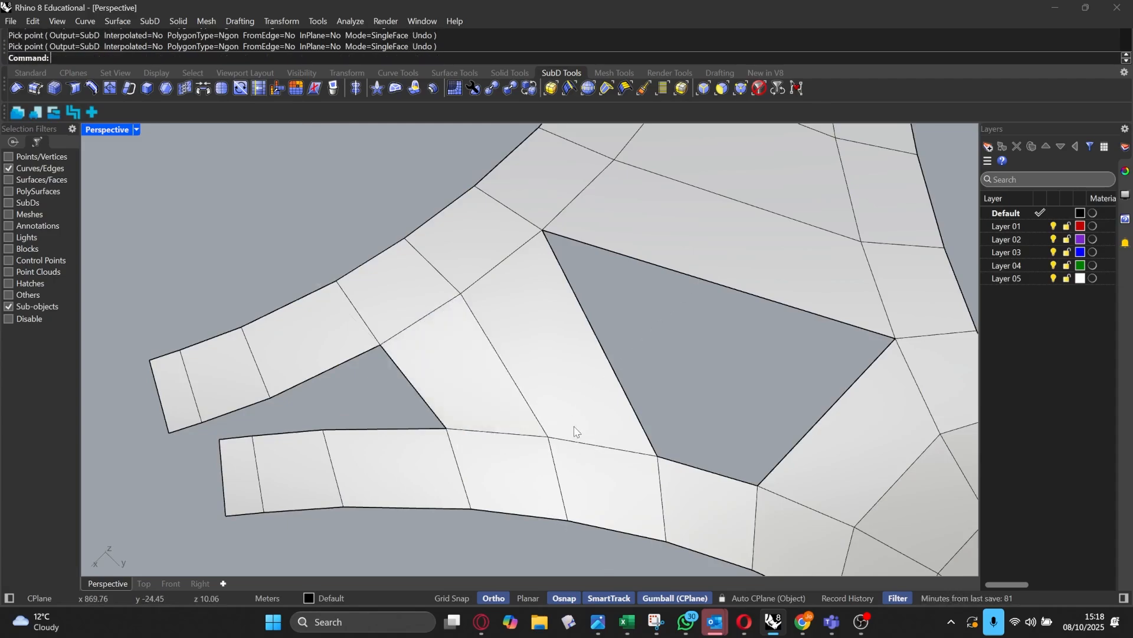
# Step: Append another four-sided SubD face outward of the last one, joining the next pair of vertices on the third arm's strips
pyautogui.click(125, 89)
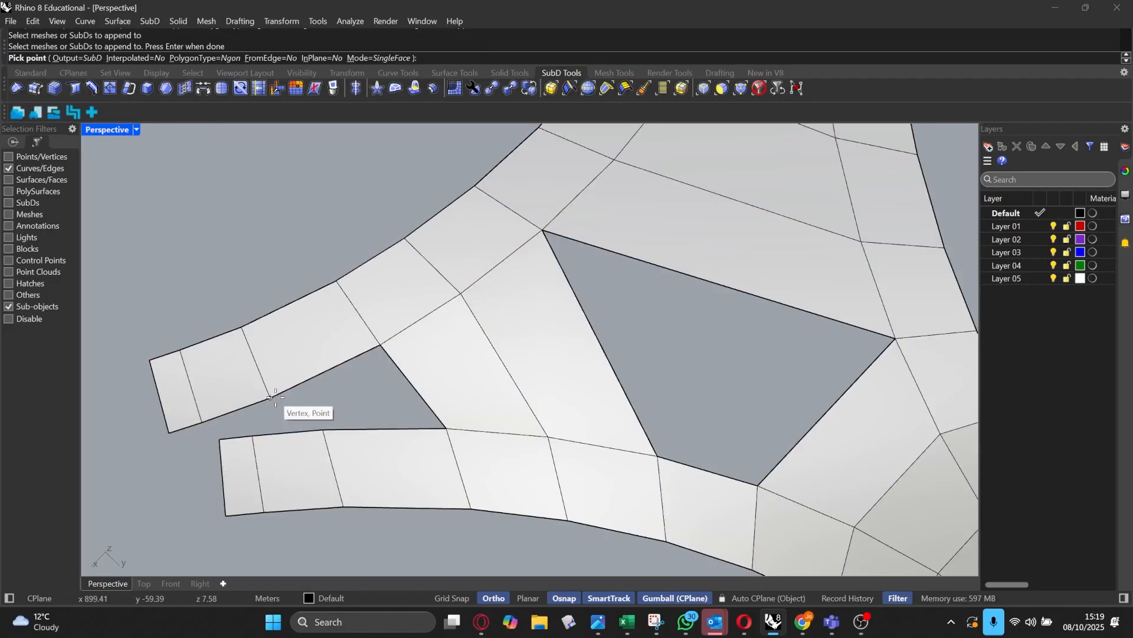
pyautogui.press('Return')
pyautogui.click(380, 345)
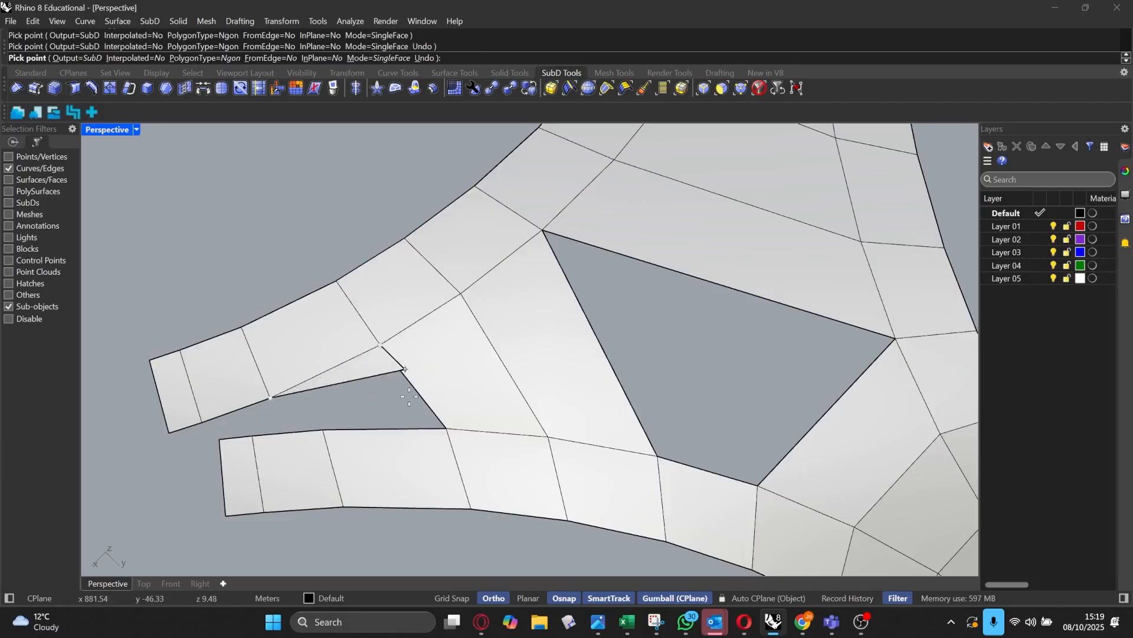
pyautogui.click(445, 427)
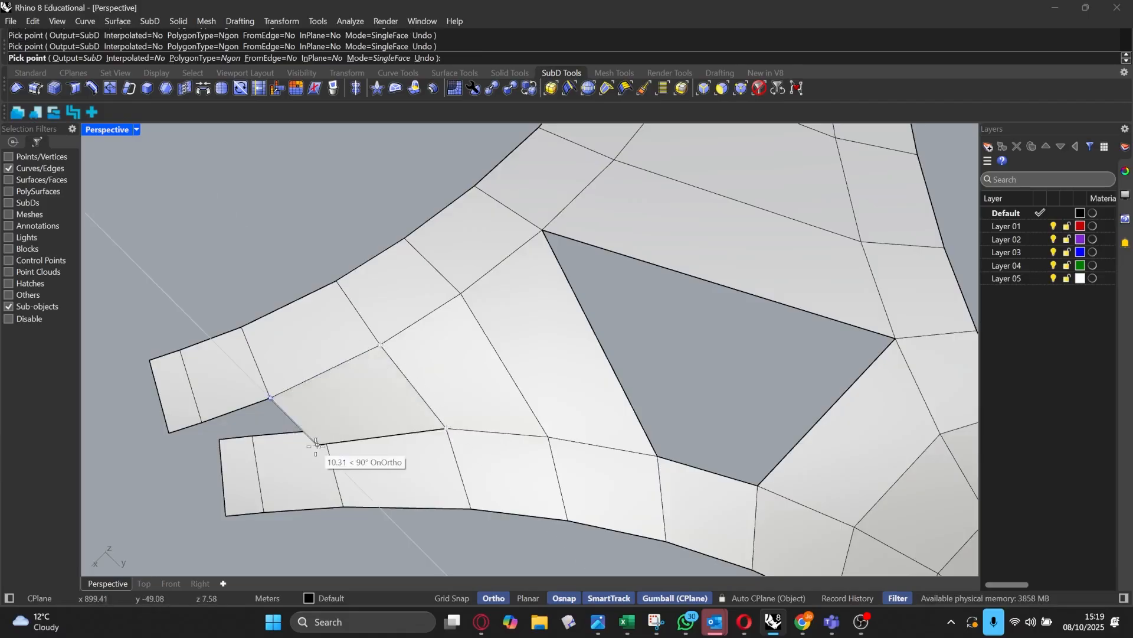
pyautogui.click(323, 430)
pyautogui.press('Return')
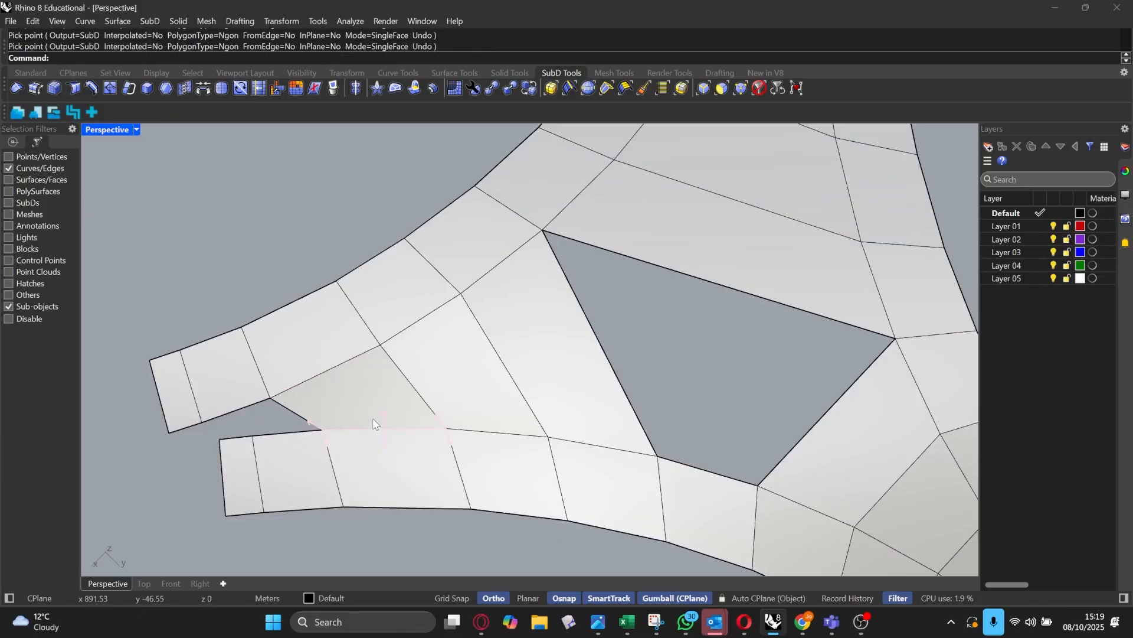
pyautogui.press('Return')
pyautogui.scroll(-5, 330, 417)
pyautogui.scroll(10, 307, 339)
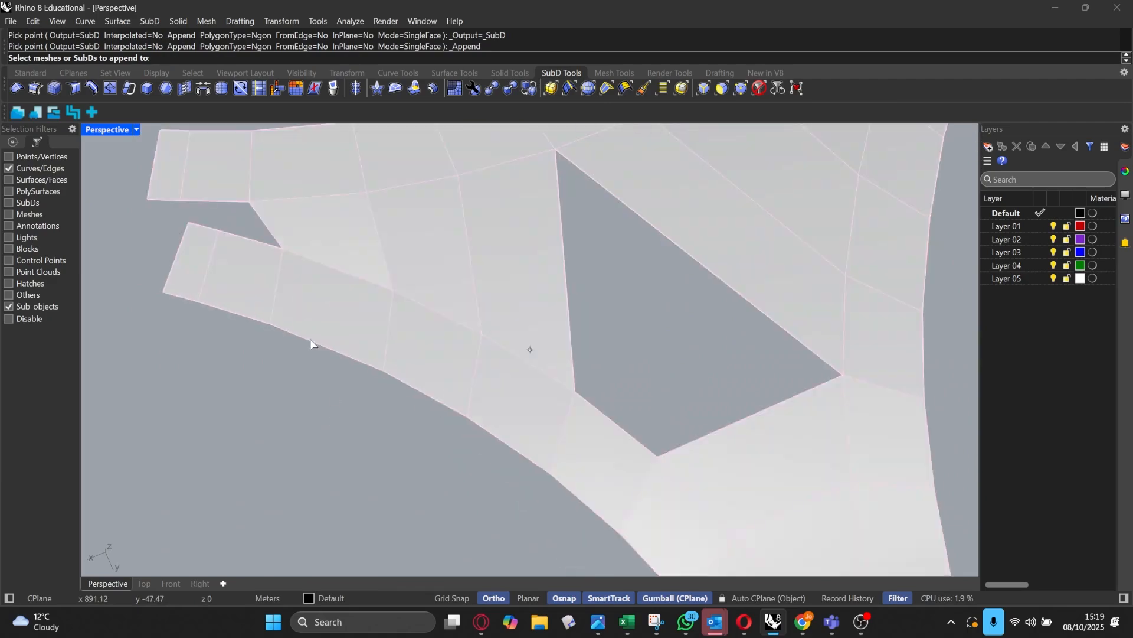
pyautogui.scroll(-6, 320, 314)
pyautogui.moveTo(320, 314); pyautogui.dragTo(348, 307, button='right')
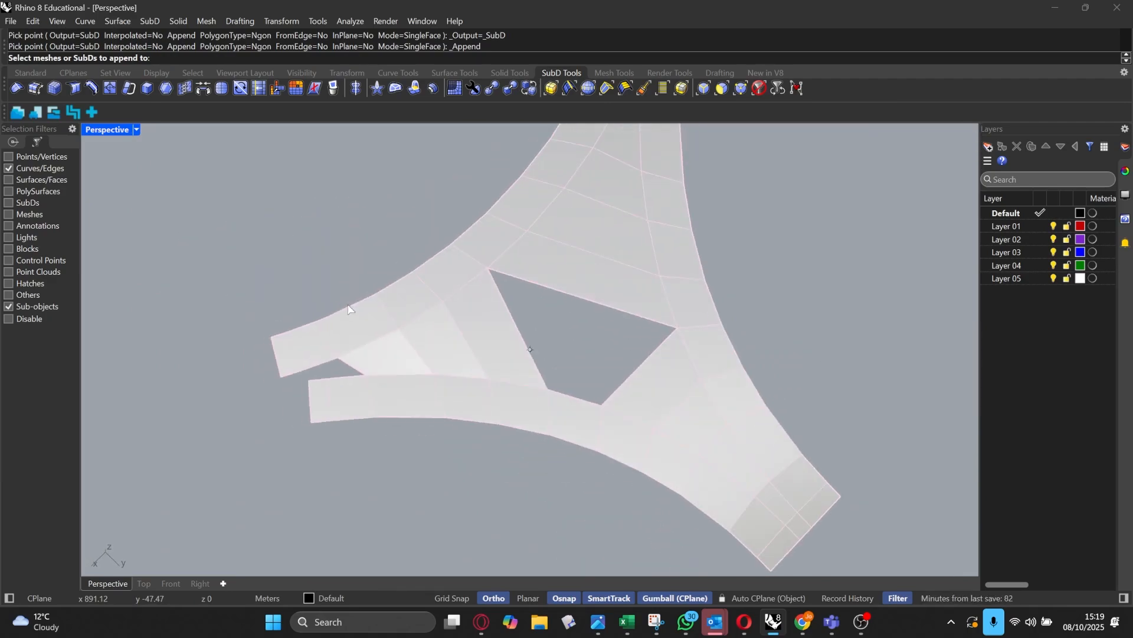
pyautogui.scroll(-8, 394, 316)
pyautogui.moveTo(394, 316); pyautogui.dragTo(416, 354, button='right')
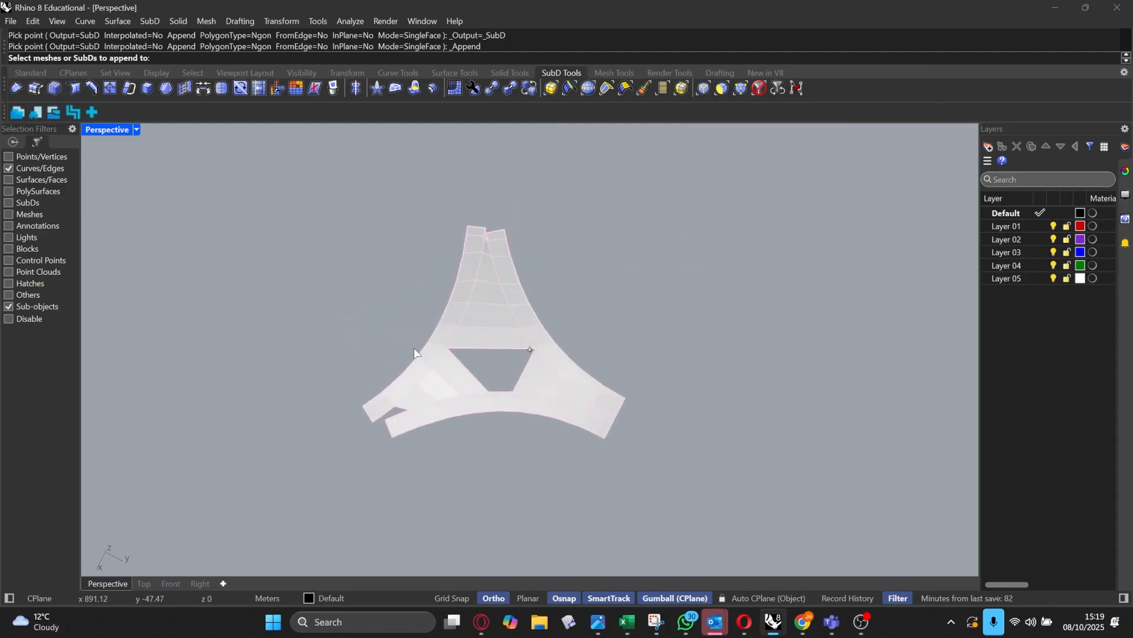
pyautogui.scroll(8, 405, 362)
pyautogui.press('Escape')
pyautogui.press('Escape')
# Step: Reset the selection filter so all object types can be selected instead of only sub-object edges
pyautogui.scroll(-8, 390, 383)
pyautogui.moveTo(390, 405); pyautogui.dragTo(503, 411, button='right')
pyautogui.scroll(-8, 534, 364)
pyautogui.moveTo(534, 364); pyautogui.dragTo(489, 254, button='right')
pyautogui.scroll(5, 646, 327)
pyautogui.scroll(5, 489, 255)
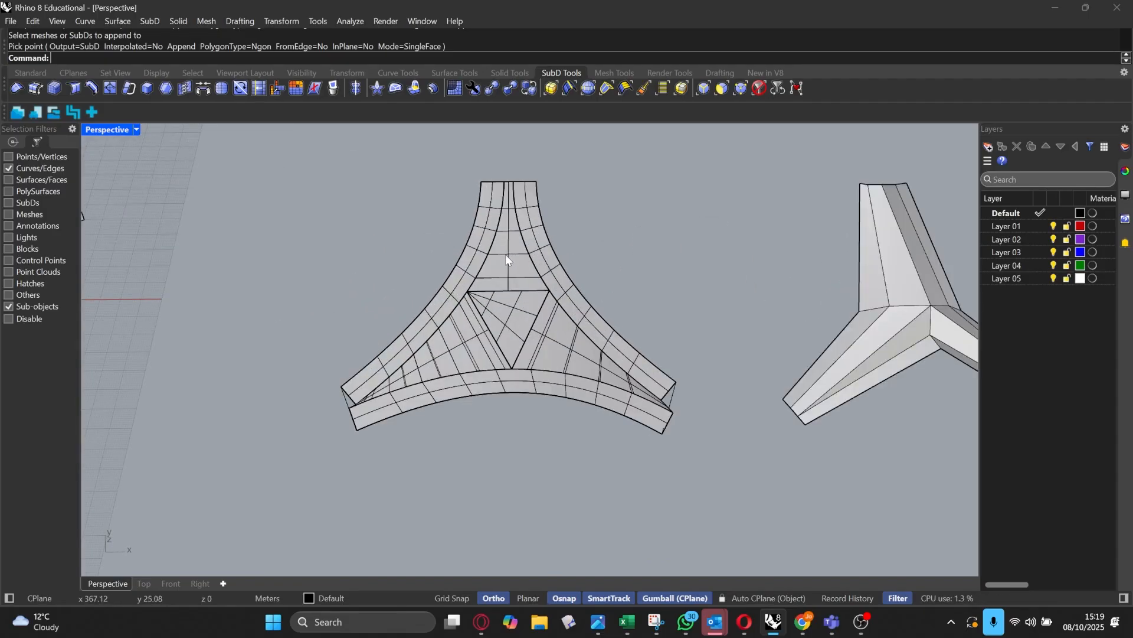
pyautogui.click(773, 90)
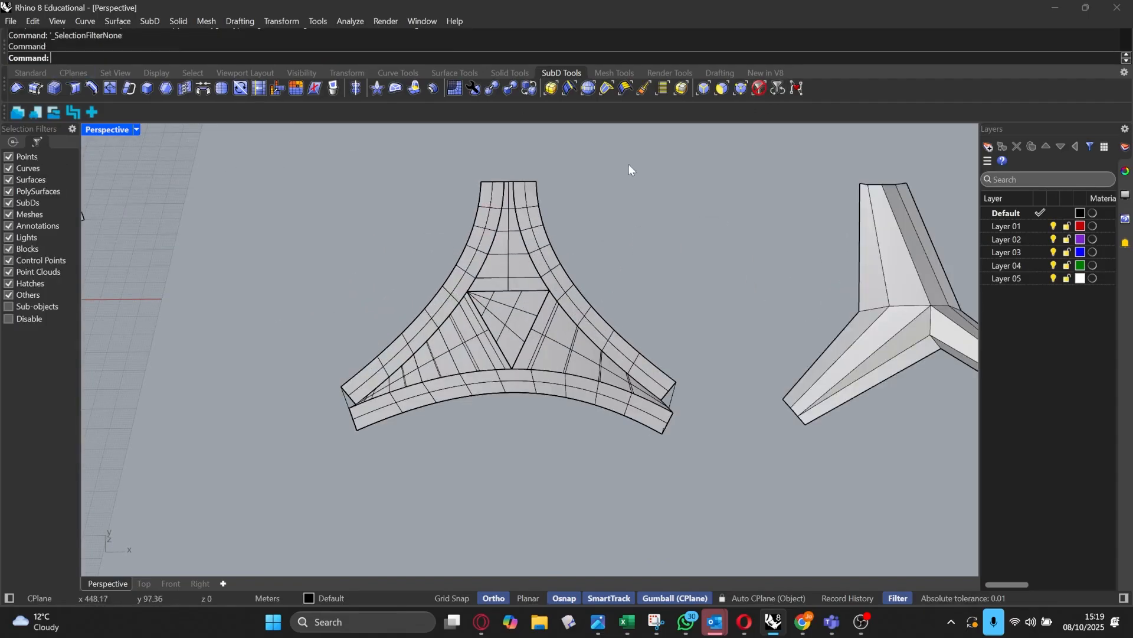
# Step: Mesh the filled three-armed open polysurface using the Custom - Previously Used quality preset
pyautogui.click(495, 278)
pyautogui.scroll(-6, 493, 279)
pyautogui.scroll(-2, 434, 301)
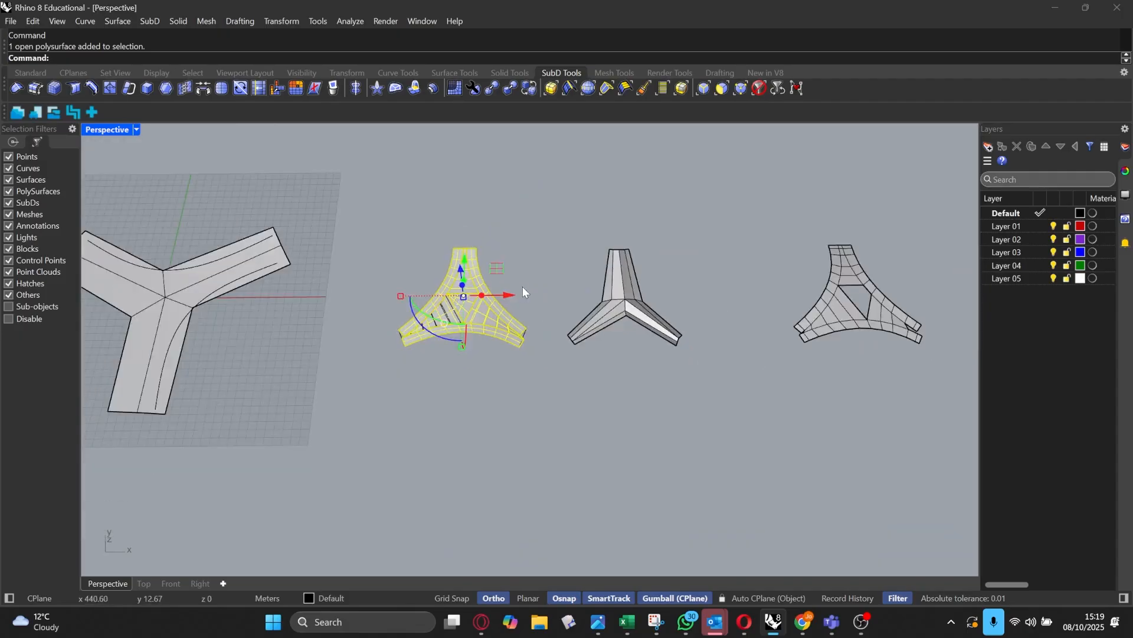
pyautogui.write('Mesh')
pyautogui.press('Return')
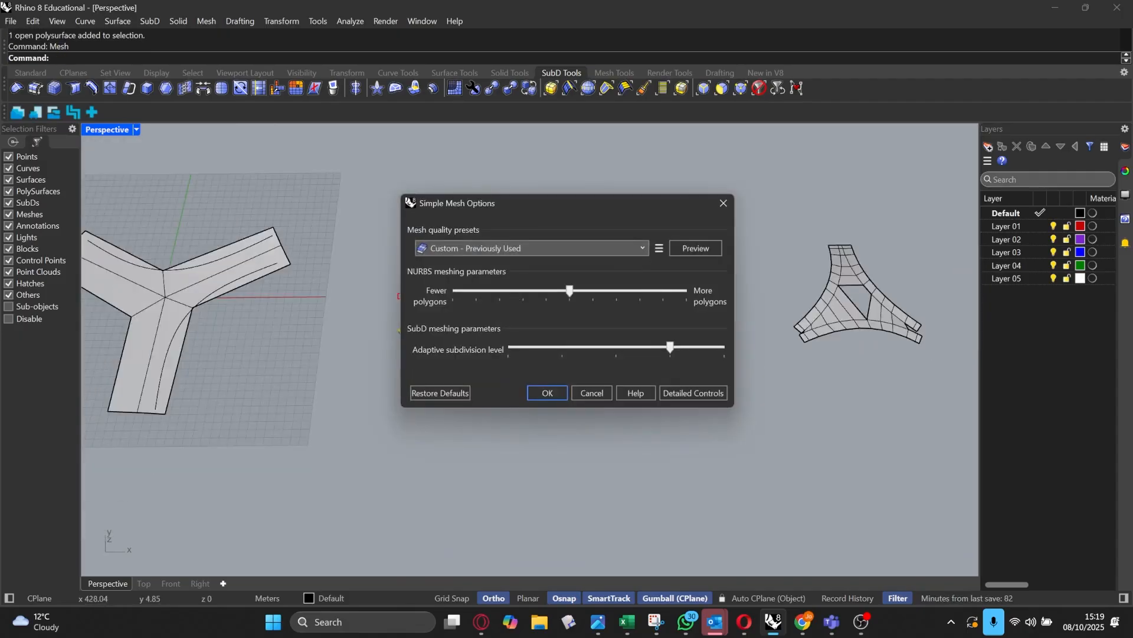
pyautogui.click(549, 393)
pyautogui.scroll(-2, 383, 281)
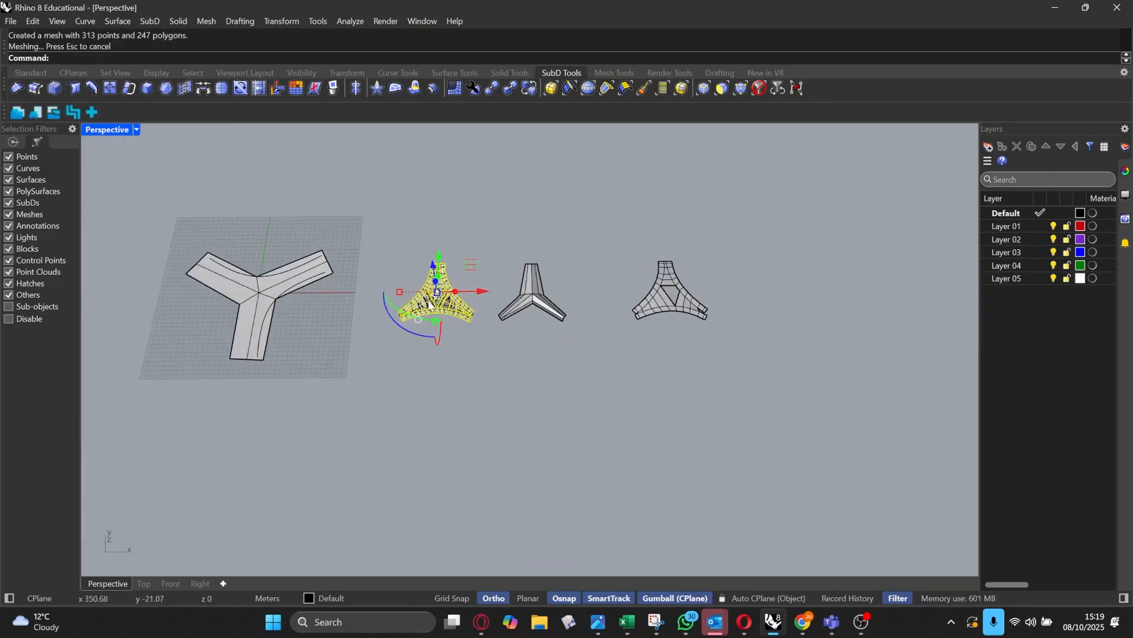
# Step: Move the polysurface and its mesh along the X axis, placing them side by side beyond the SubD shell
pyautogui.moveTo(481, 291); pyautogui.dragTo(828, 336)
pyautogui.scroll(3, 437, 292)
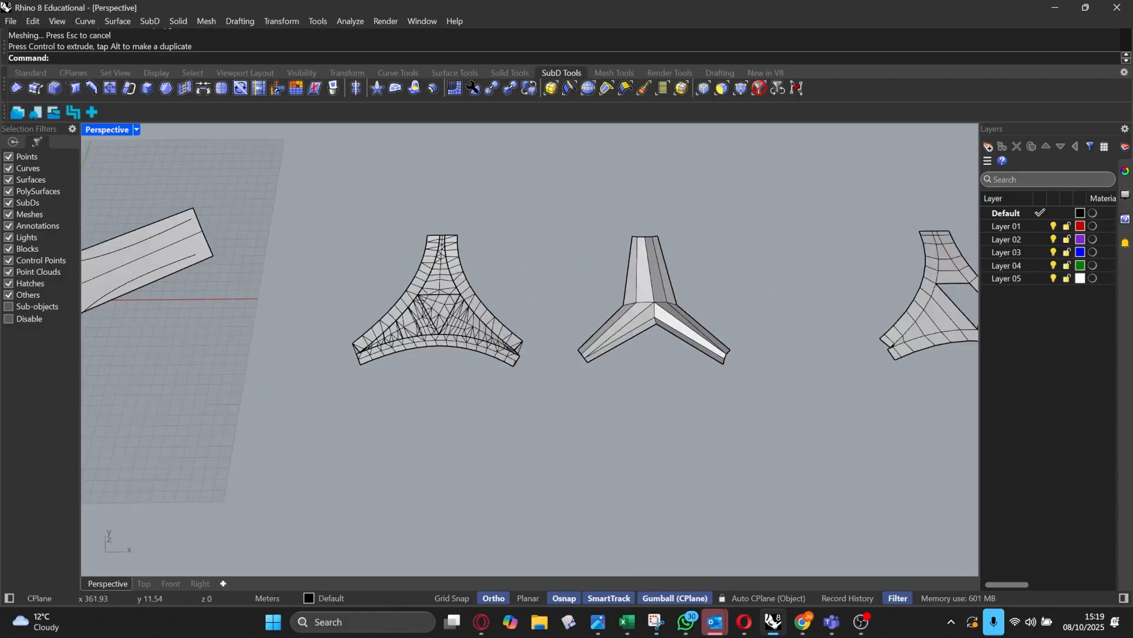
pyautogui.click(438, 307)
pyautogui.moveTo(483, 297); pyautogui.dragTo(711, 363)
pyautogui.scroll(-10, 414, 345)
pyautogui.click(739, 365)
pyautogui.scroll(5, 756, 346)
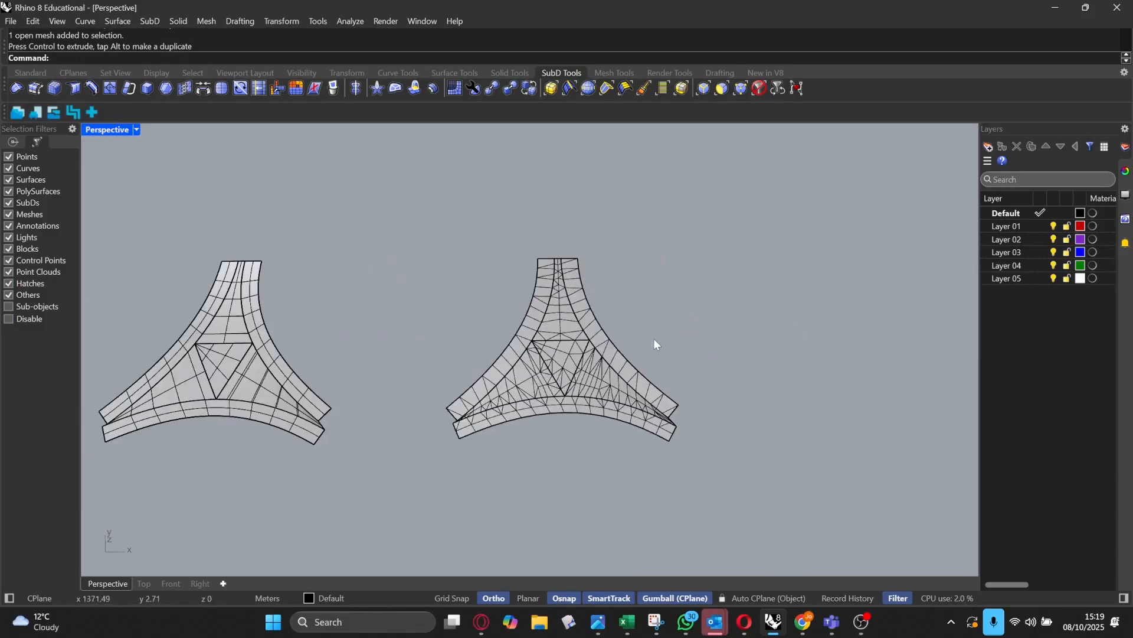
# Step: Delete the three-armed mesh and undo the deletion
pyautogui.moveTo(653, 338); pyautogui.dragTo(490, 322, button='right')
pyautogui.scroll(5, 490, 322)
pyautogui.click(511, 290)
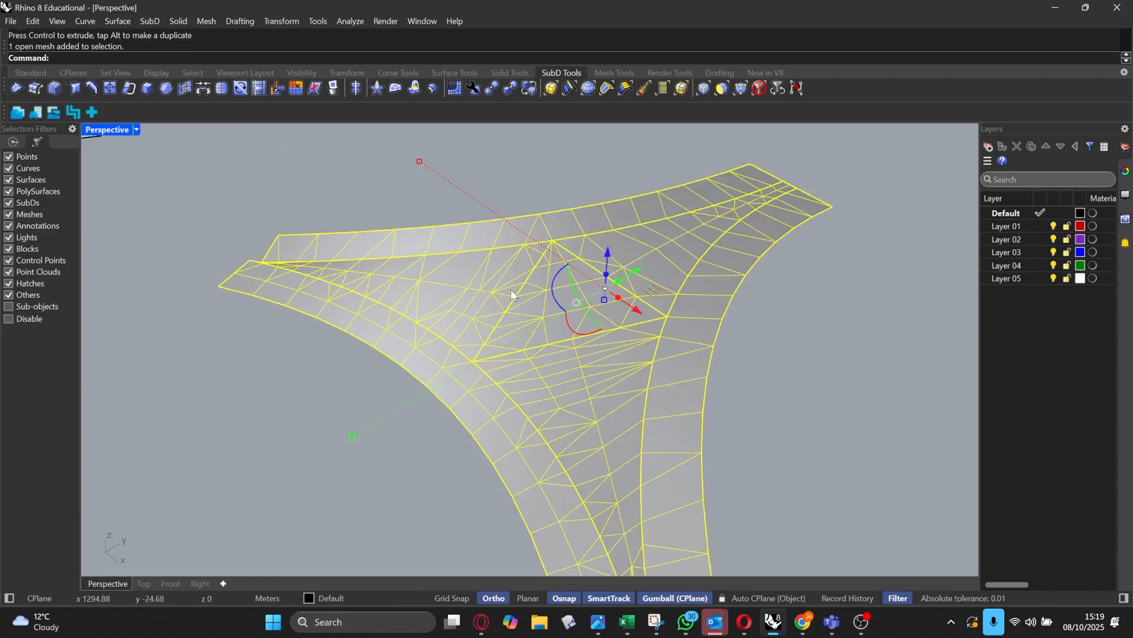
pyautogui.press('BackSpace')
pyautogui.press('Delete')
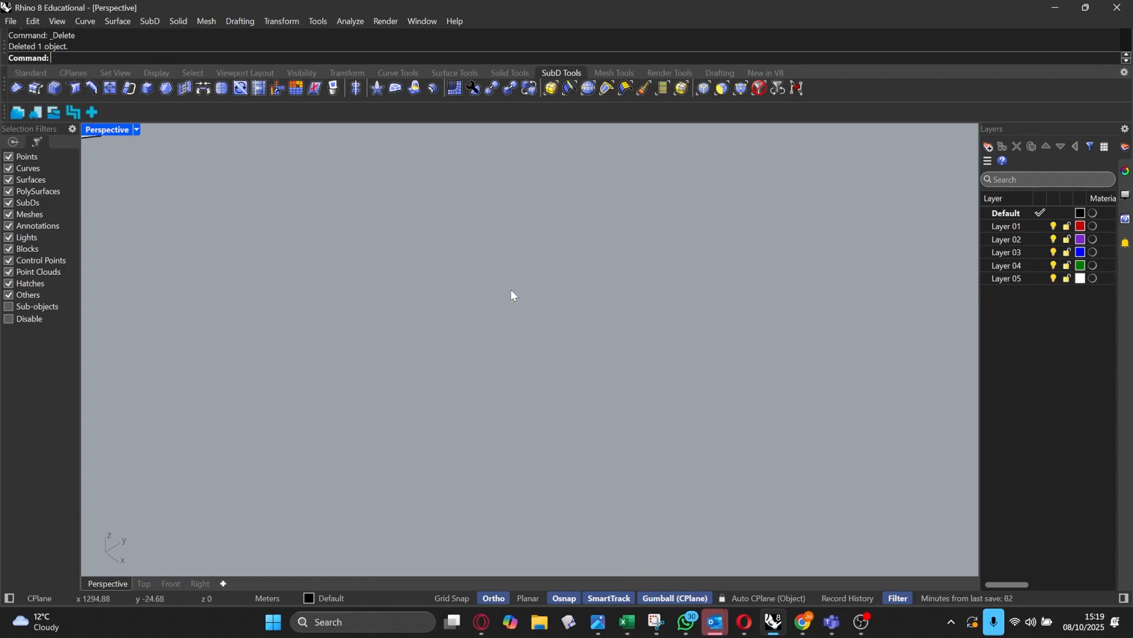
pyautogui.hotkey('ctrl', 'z')
pyautogui.click(522, 205)
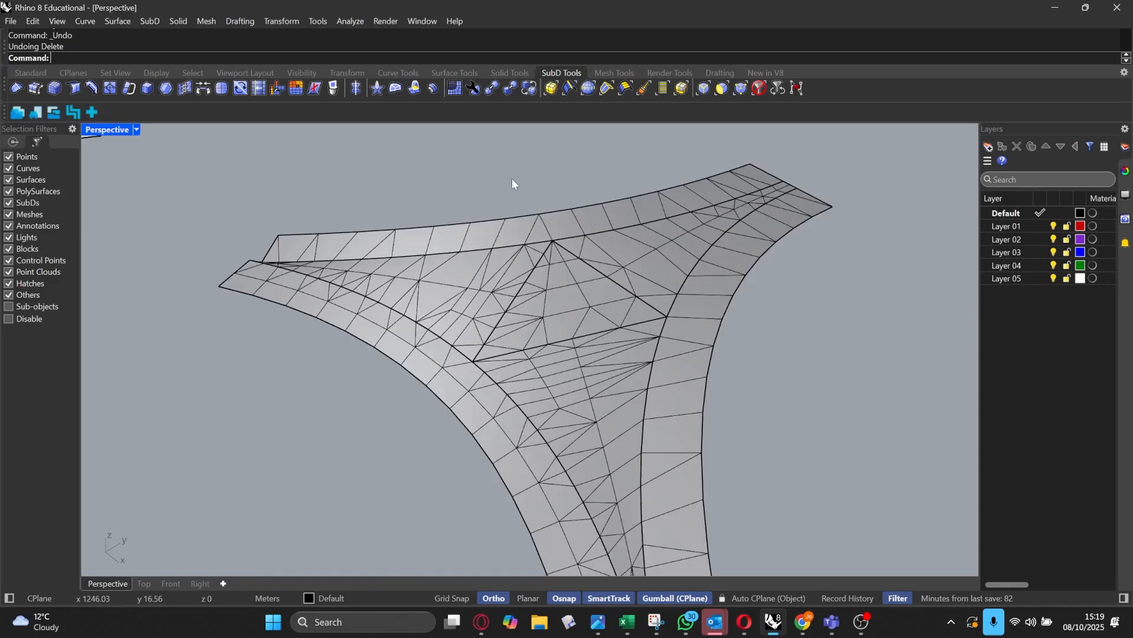
# Step: Convert the mesh to a SubD with ToSubD, using mesh control points, no creases or corners, and keeping the input
pyautogui.write('ToSubD')
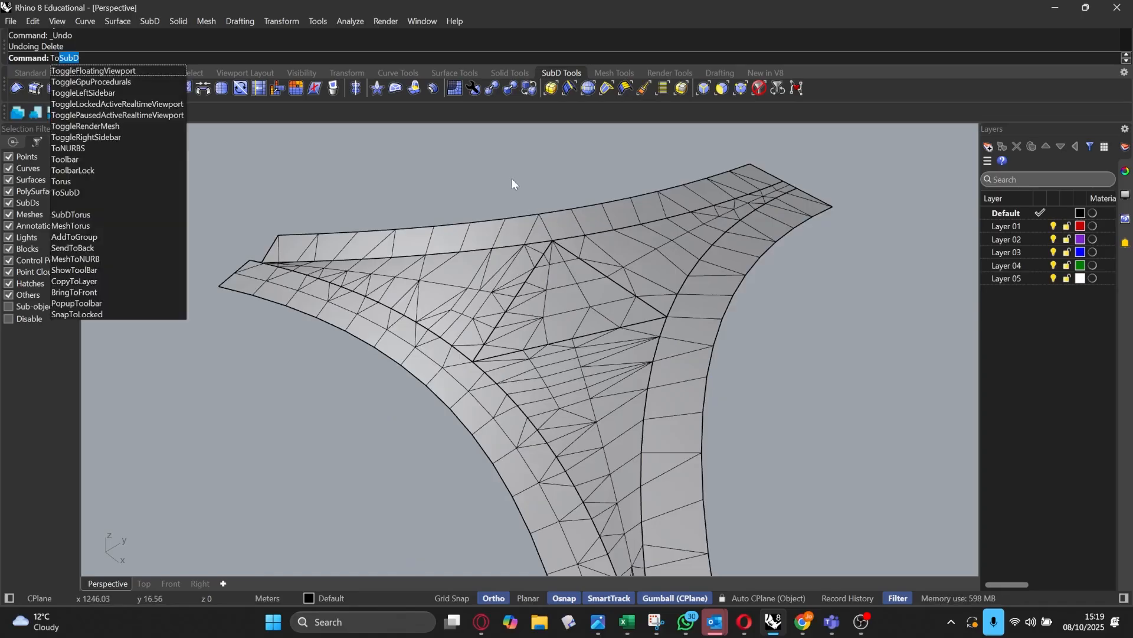
pyautogui.press('Return')
pyautogui.click(525, 229)
pyautogui.press('Return')
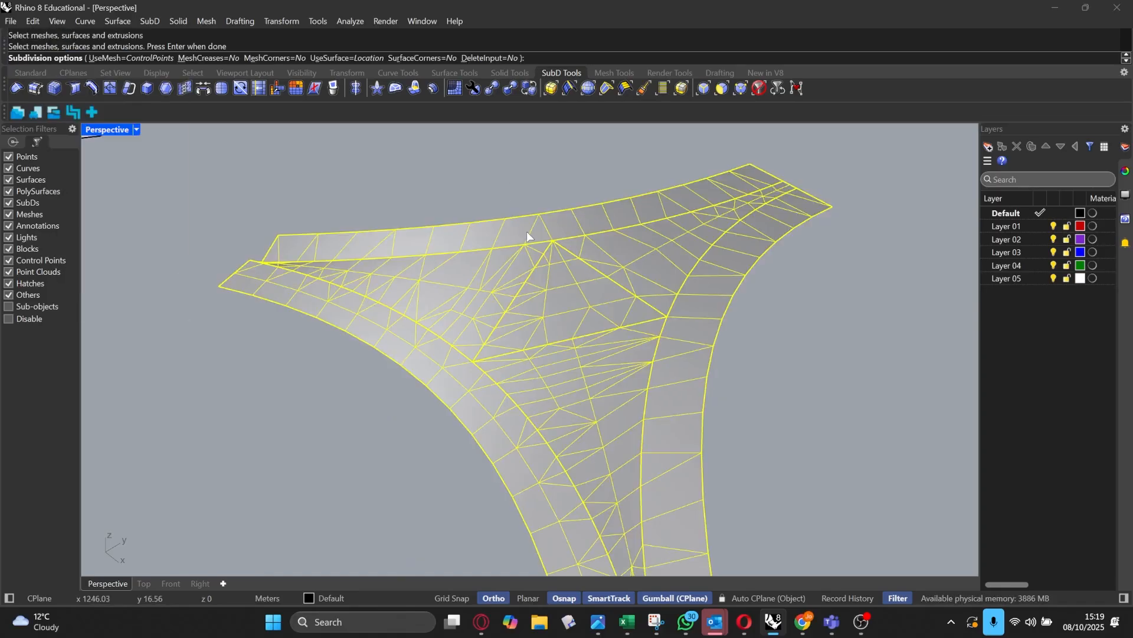
pyautogui.press('Return')
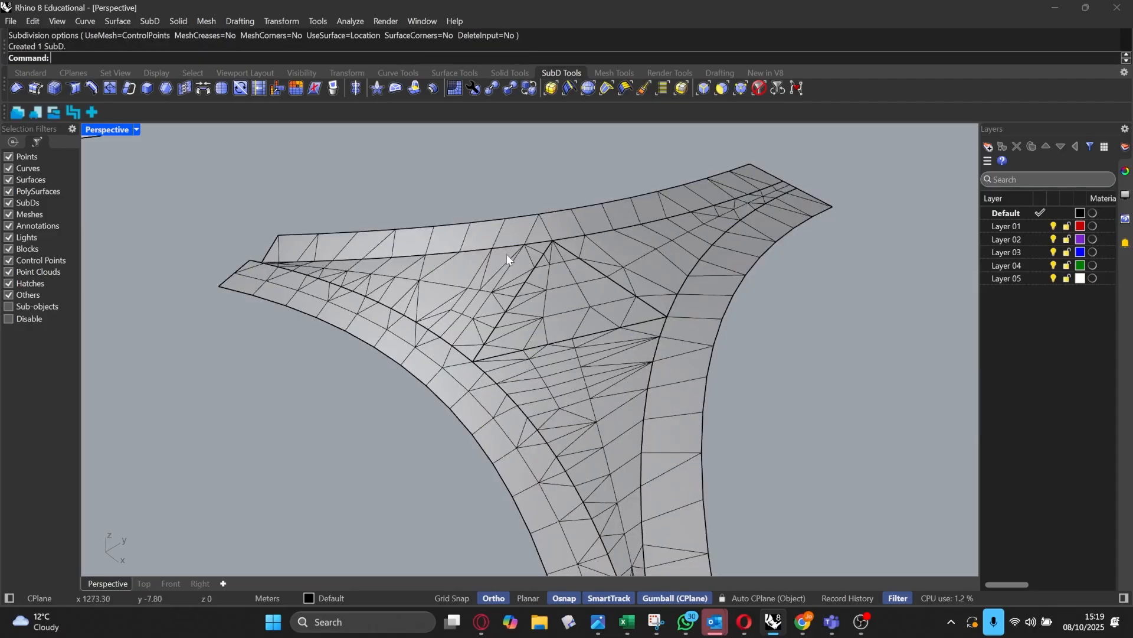
# Step: Move the converted SubD along the X axis so it sits beside its source mesh
pyautogui.click(510, 256)
pyautogui.click(562, 298)
pyautogui.scroll(-8, 560, 299)
pyautogui.moveTo(508, 293); pyautogui.dragTo(597, 332, button='right')
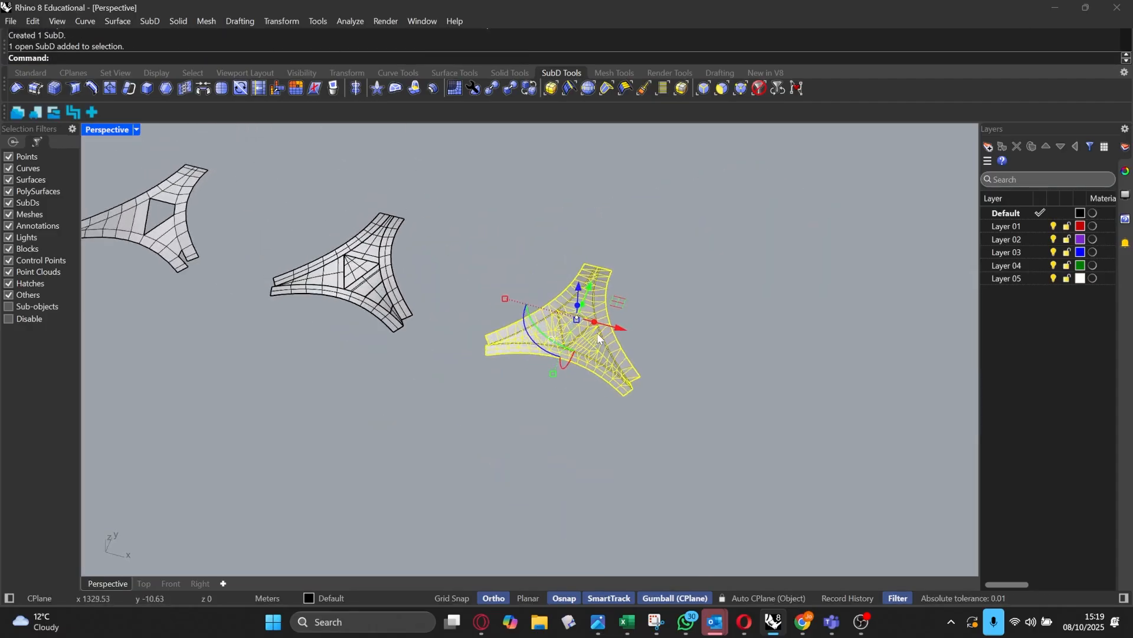
pyautogui.moveTo(621, 330); pyautogui.dragTo(850, 366)
pyautogui.moveTo(850, 366); pyautogui.dragTo(659, 295, button='right')
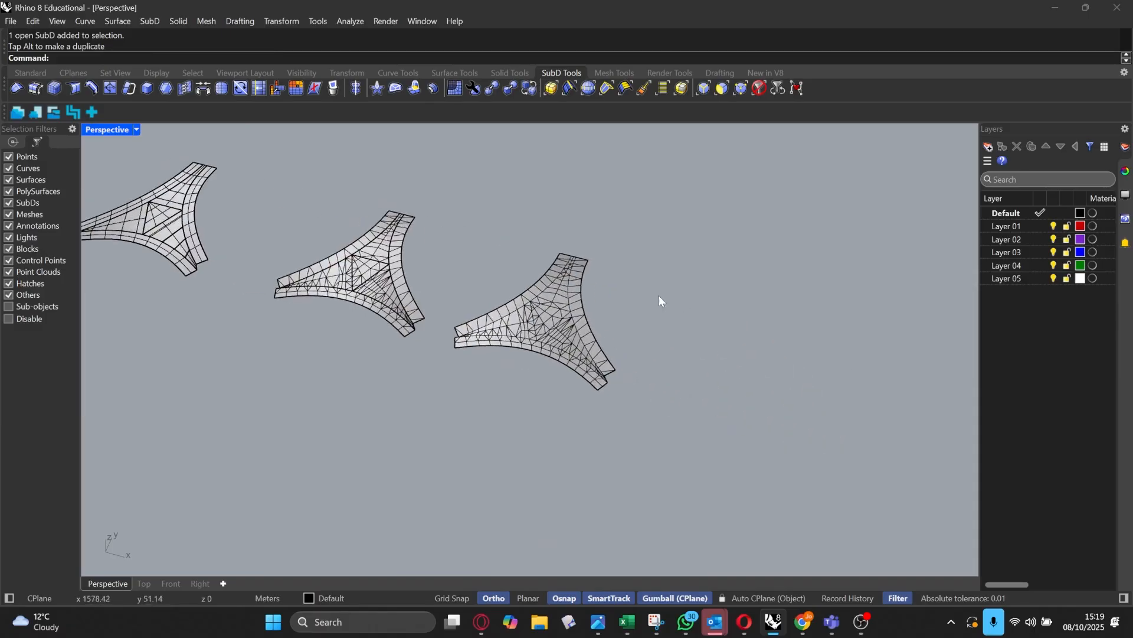
pyautogui.scroll(5, 497, 273)
pyautogui.moveTo(497, 273); pyautogui.dragTo(428, 308, button='right')
pyautogui.keyDown('shift'); pyautogui.moveTo(757, 332); pyautogui.dragTo(653, 305, button='right'); pyautogui.keyUp('shift')
pyautogui.press('Return')
pyautogui.click(267, 306)
pyautogui.press('Return')
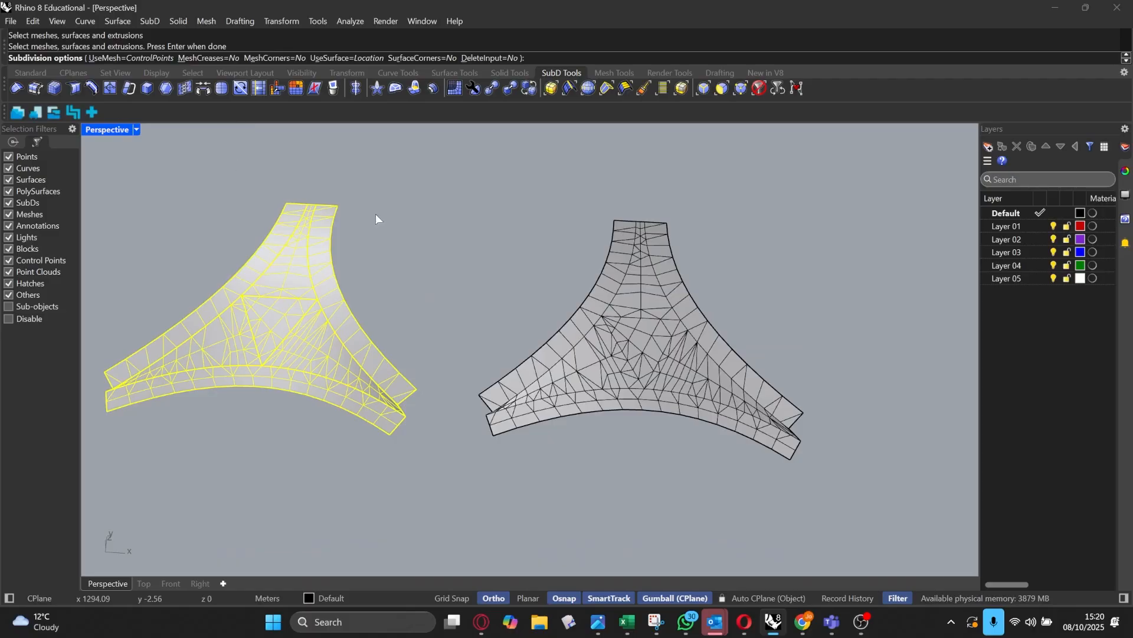
pyautogui.moveTo(376, 214); pyautogui.dragTo(409, 241, button='right')
pyautogui.press('Return')
pyautogui.scroll(4, 457, 307)
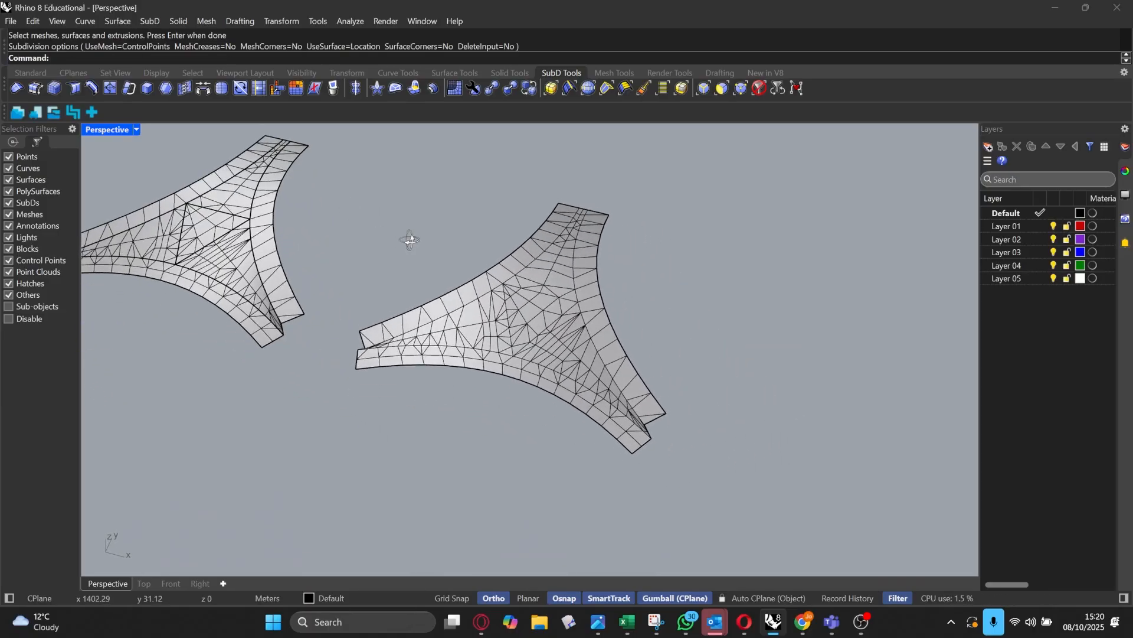
# Step: Compare the converted SubD with its source mesh, examining the face layout of both from several angles
pyautogui.moveTo(524, 337); pyautogui.dragTo(558, 330, button='right')
pyautogui.click(610, 348)
pyautogui.scroll(-6, 581, 305)
pyautogui.click(505, 303)
pyautogui.scroll(4, 494, 307)
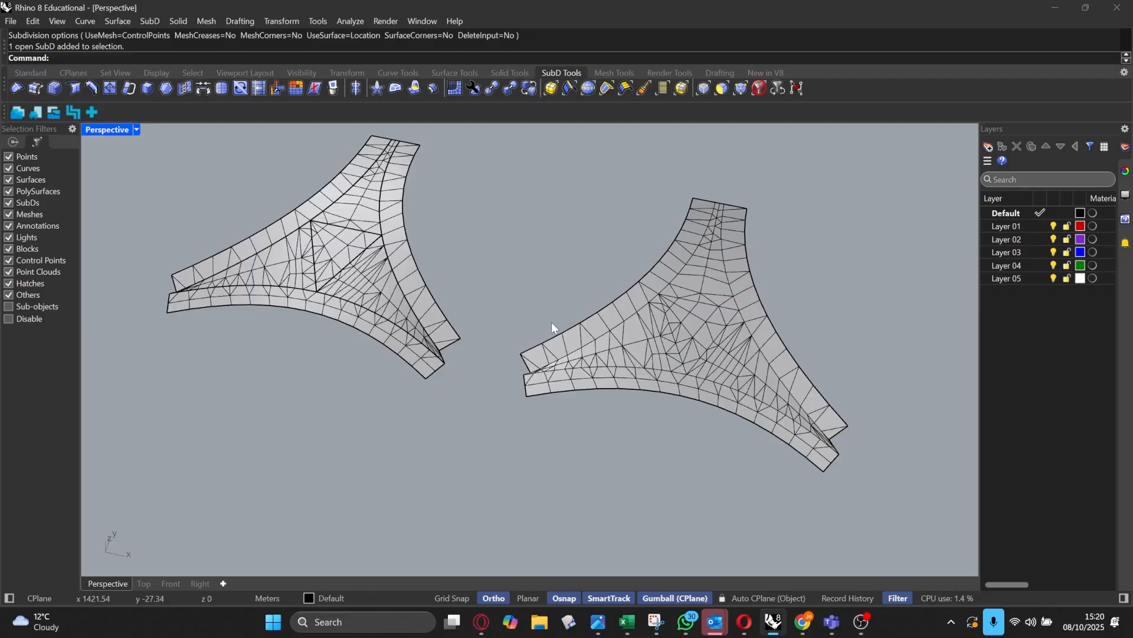
pyautogui.moveTo(512, 296); pyautogui.dragTo(513, 318, button='right')
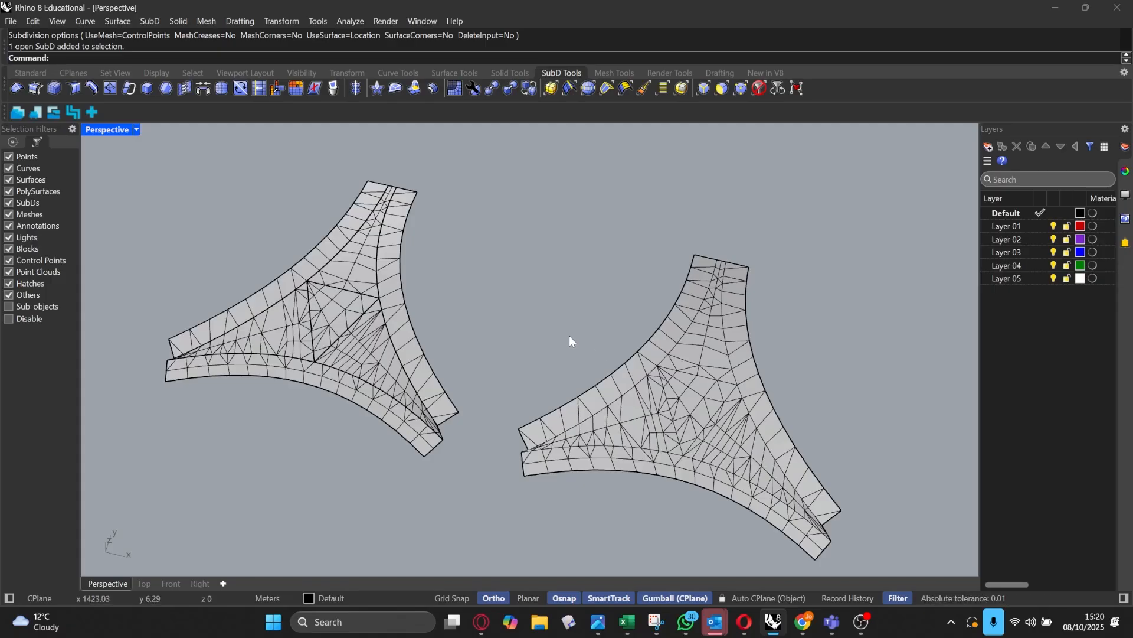
pyautogui.moveTo(569, 335); pyautogui.dragTo(405, 290, button='right')
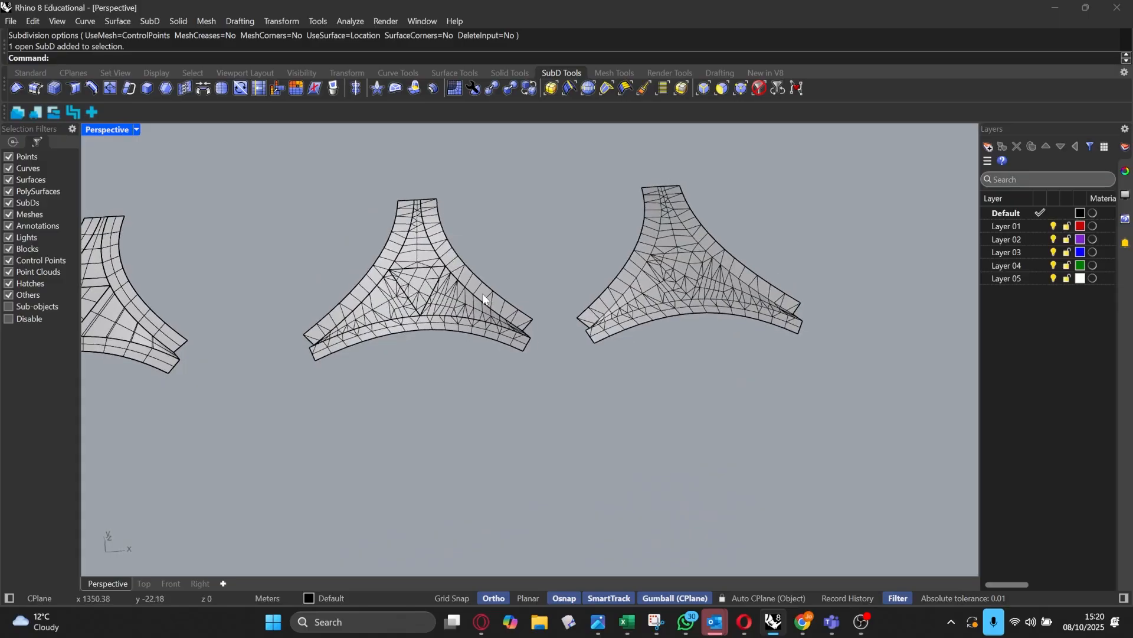
# Step: Run QuadrangulateMesh on the source mesh with planarity 5, rectangularity 2 and increment 1
pyautogui.scroll(10, 374, 324)
pyautogui.click(388, 328)
pyautogui.scroll(-5, 394, 314)
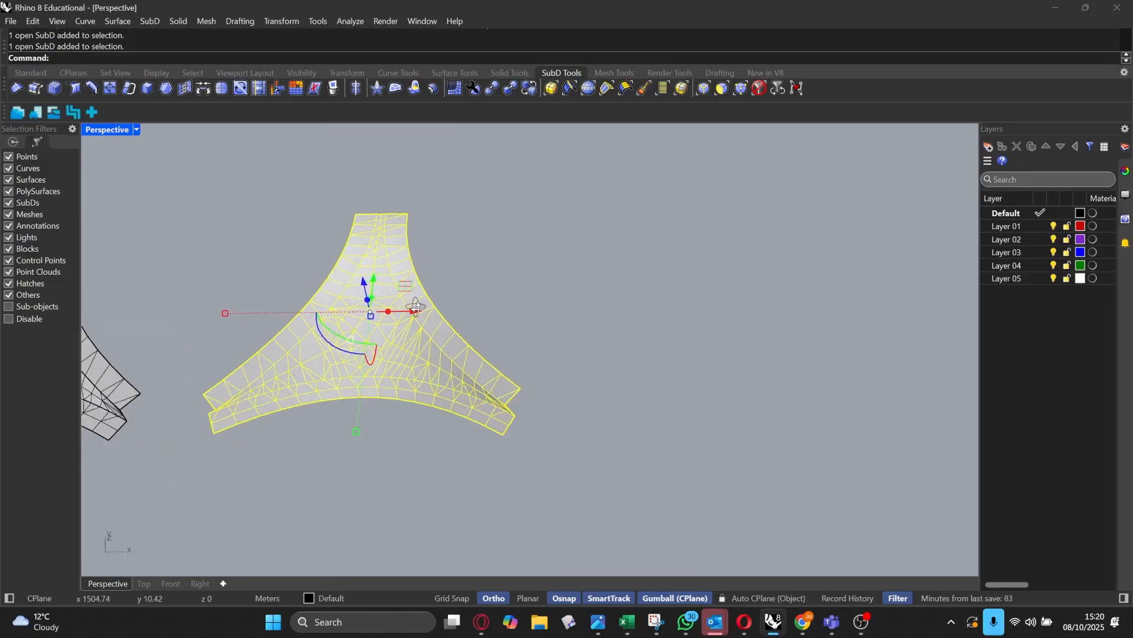
pyautogui.write('QuadrangulateMesh')
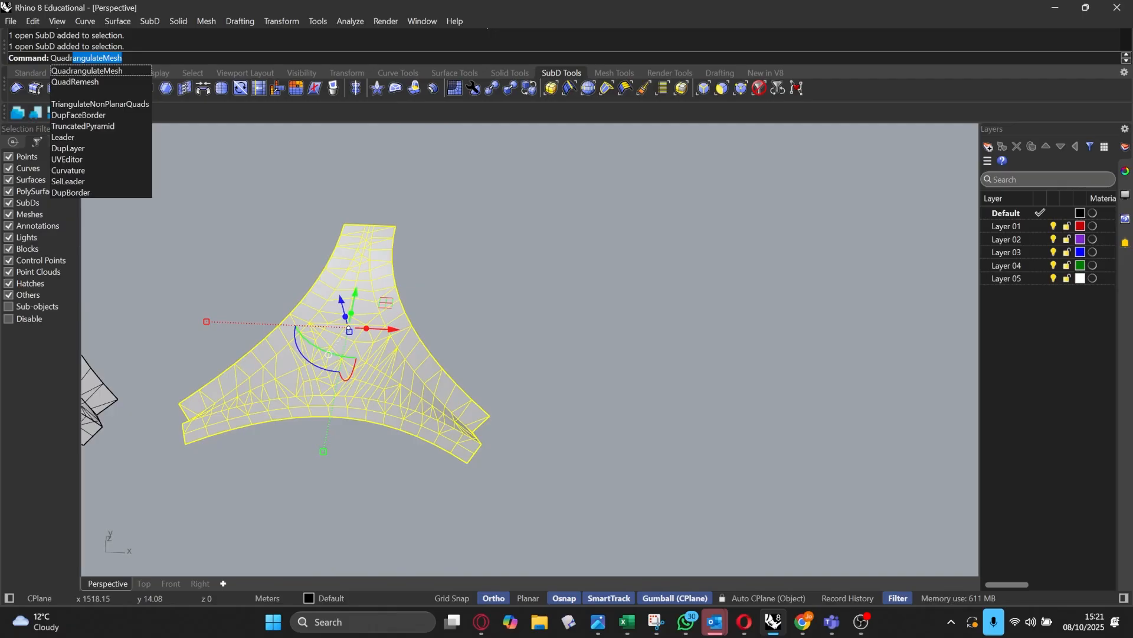
pyautogui.press('Return')
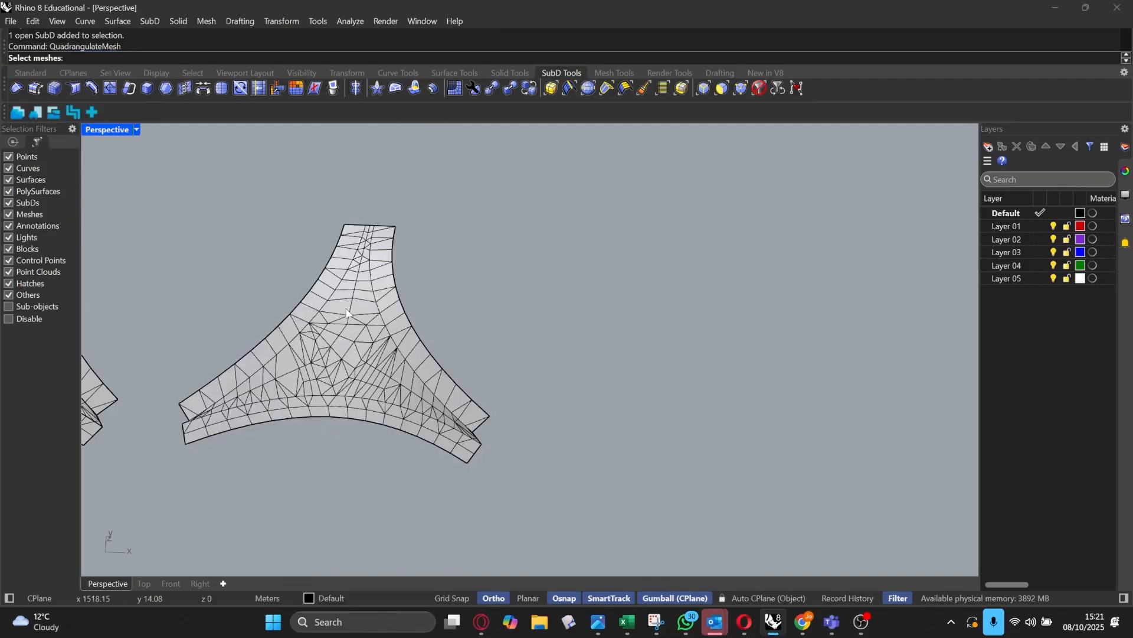
pyautogui.scroll(-3, 384, 313)
pyautogui.click(183, 306)
pyautogui.press('Return')
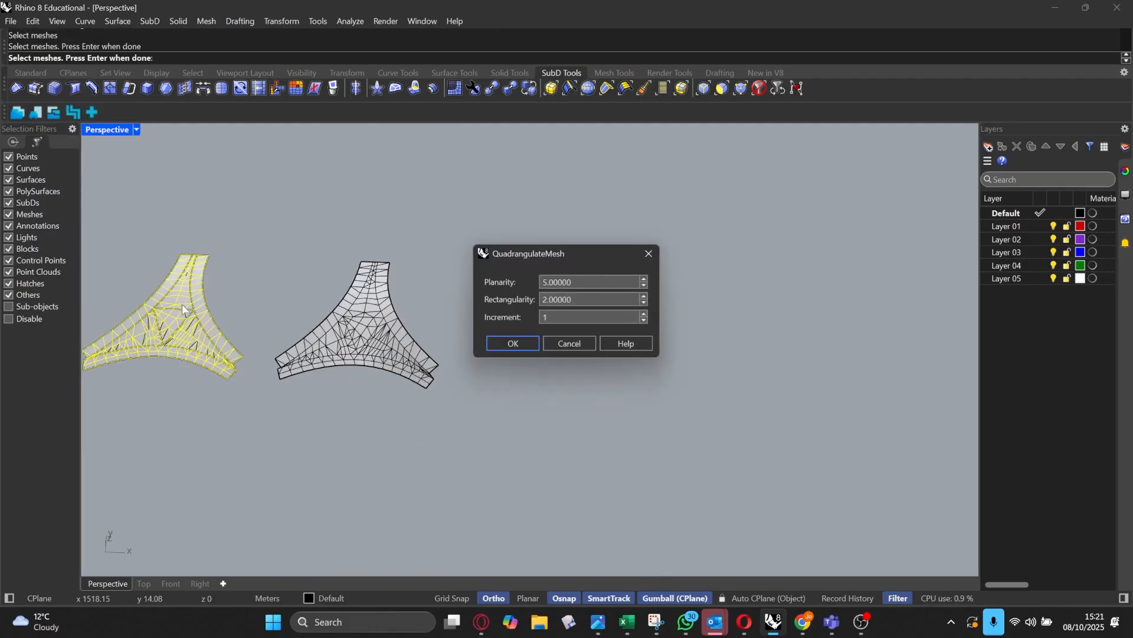
pyautogui.click(512, 342)
pyautogui.scroll(5, 236, 307)
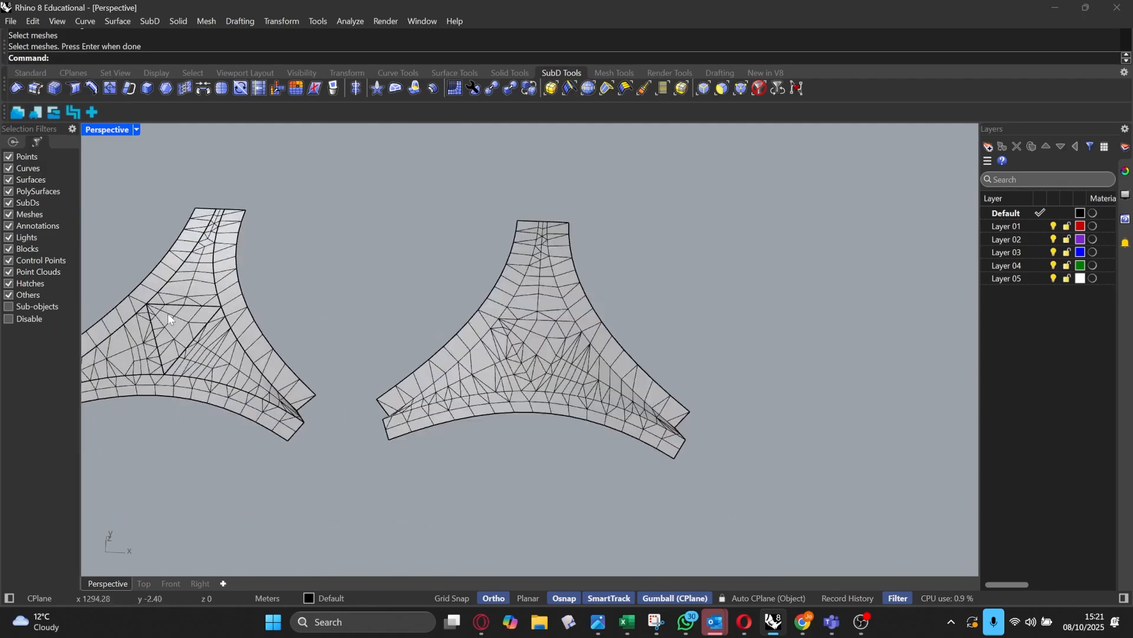
# Step: Run QuadrangulateMesh once more on the same mesh, keeping planarity 5, rectangularity 2 and increment 1
pyautogui.scroll(5, 409, 360)
pyautogui.click(448, 369)
pyautogui.press('Return')
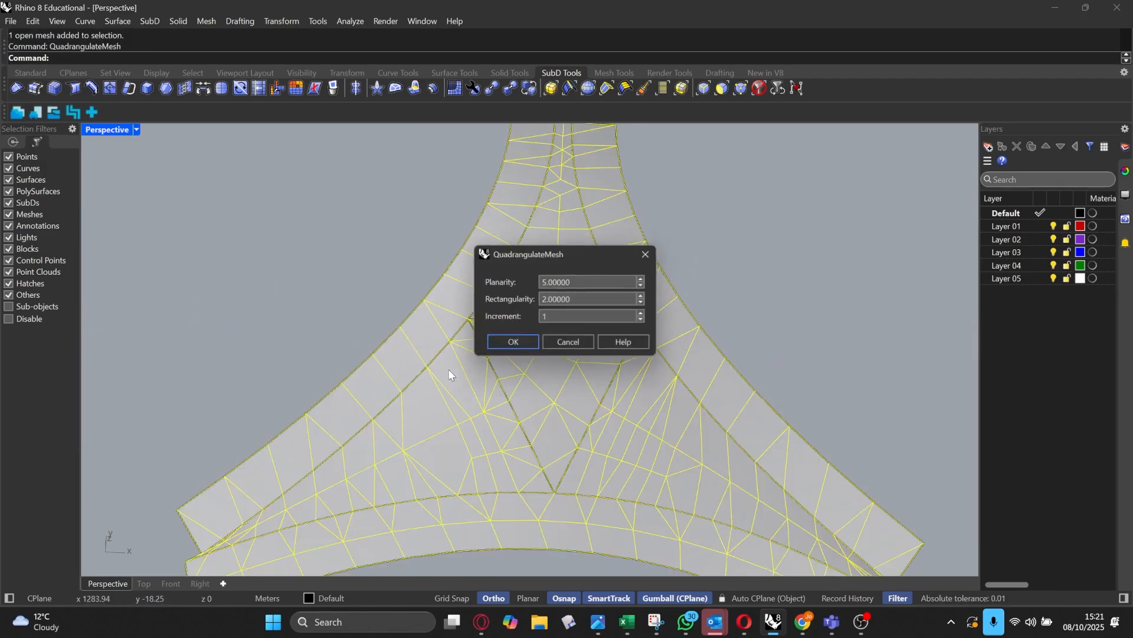
pyautogui.click(522, 347)
pyautogui.scroll(-5, 504, 359)
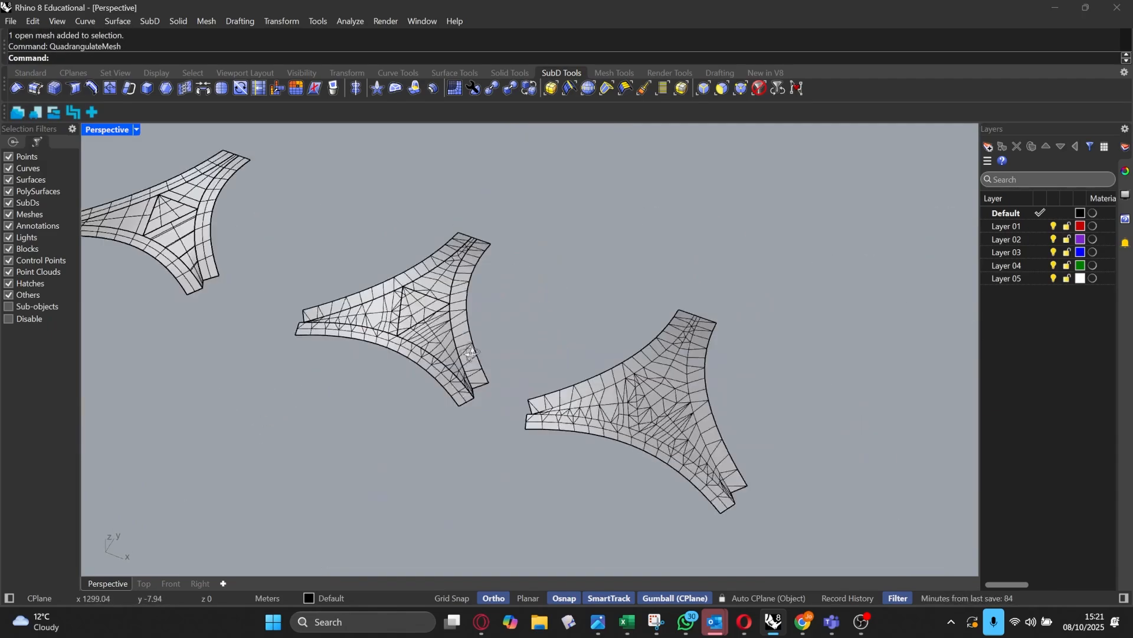
pyautogui.scroll(-8, 423, 272)
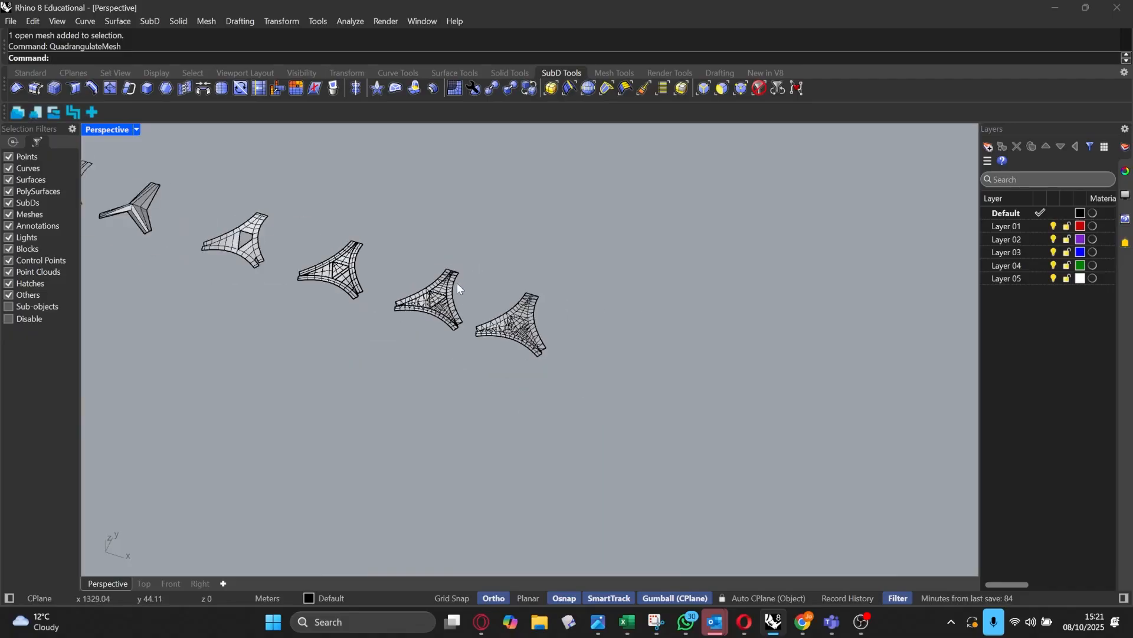
# Step: Quadrangulate the mesh again with the rectangularity set to 1
pyautogui.moveTo(457, 282); pyautogui.dragTo(457, 304, button='right')
pyautogui.scroll(8, 457, 304)
pyautogui.press('Return')
pyautogui.scroll(-3, 504, 341)
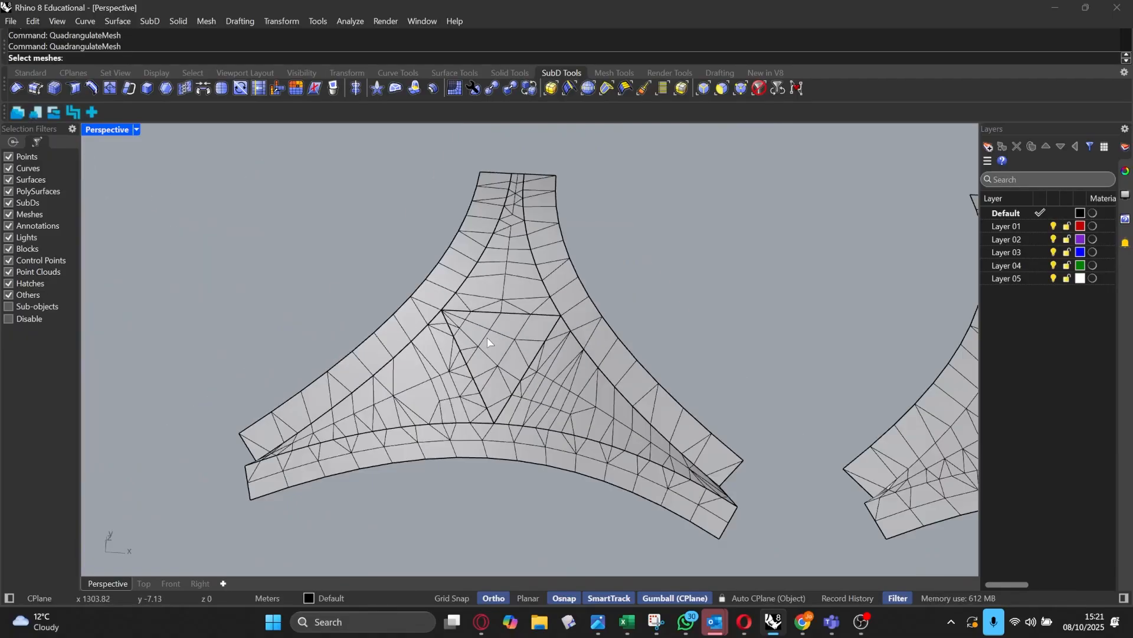
pyautogui.click(486, 338)
pyautogui.press('Return')
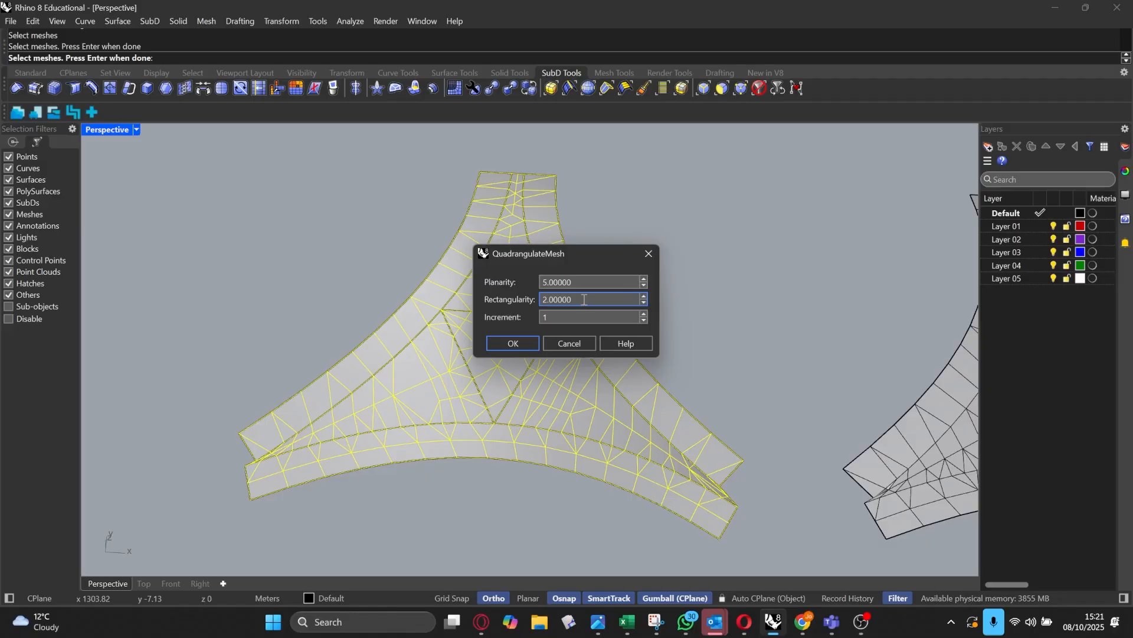
pyautogui.moveTo(611, 299); pyautogui.dragTo(445, 296)
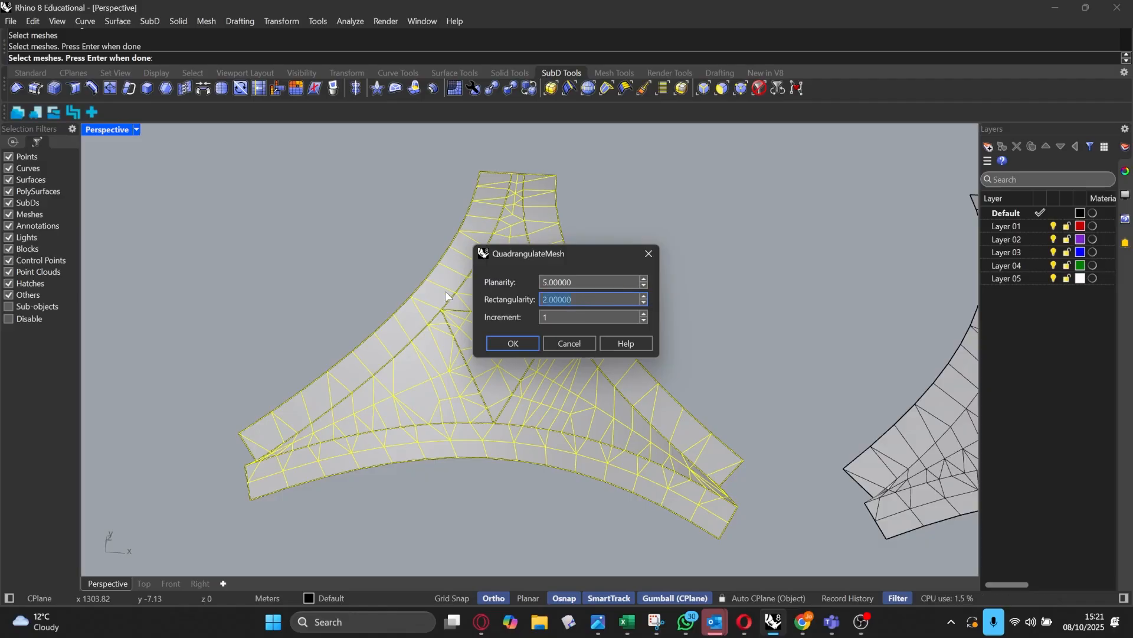
pyautogui.click(499, 344)
# Step: Set the QuadrangulateMesh rectangularity to 5 and apply it twice to the same mesh
pyautogui.press('Return')
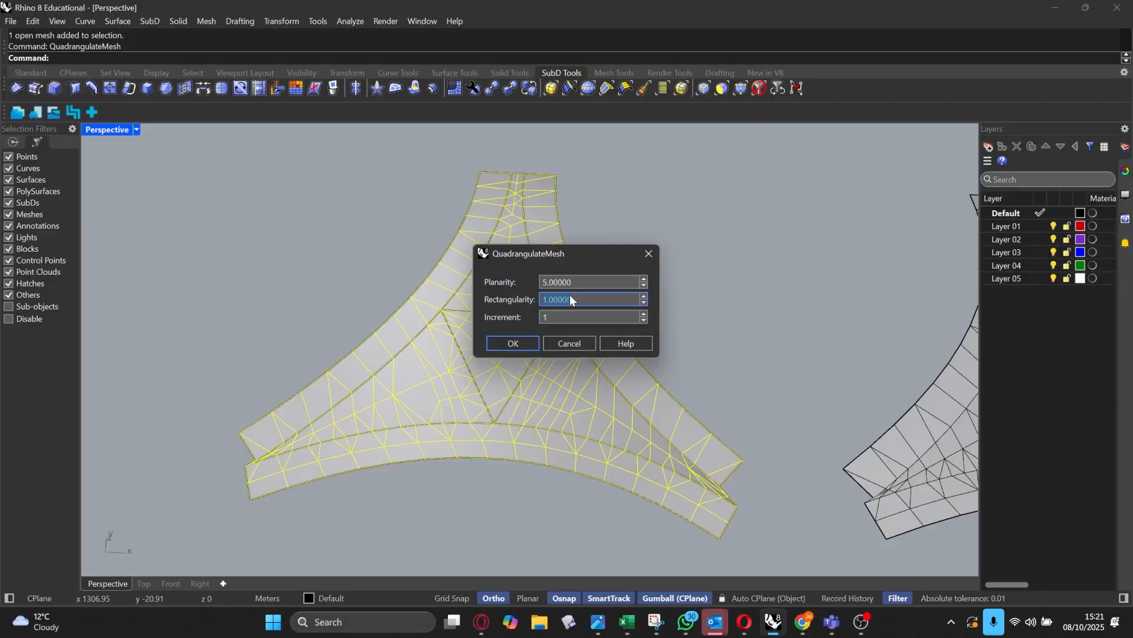
pyautogui.write('1')
pyautogui.click(502, 343)
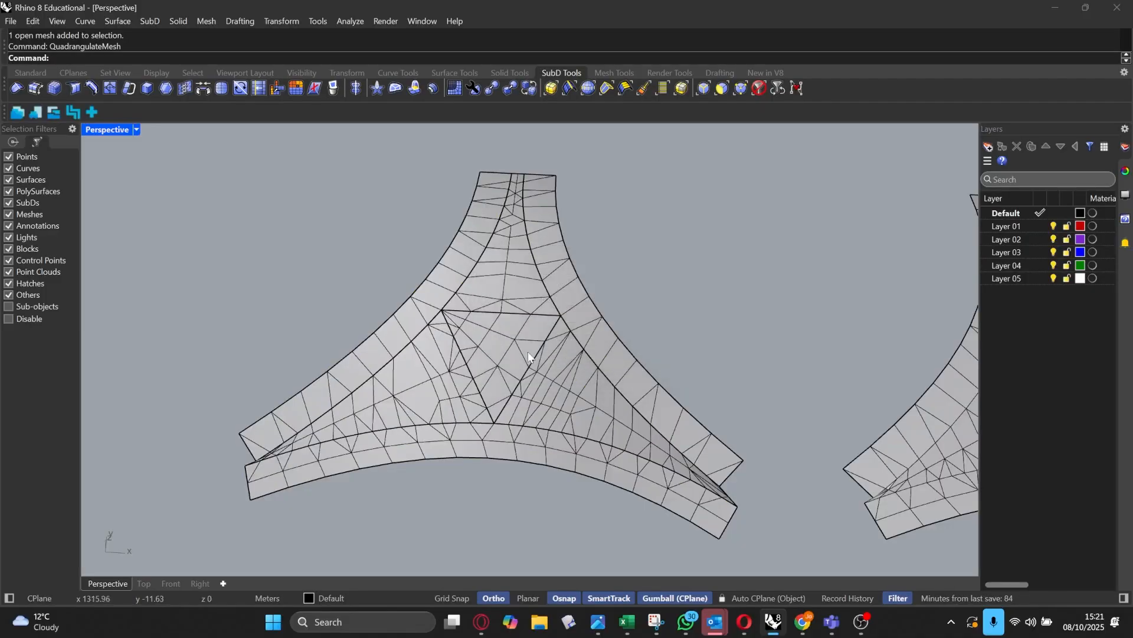
pyautogui.press('Return')
pyautogui.click(529, 343)
pyautogui.press('Return')
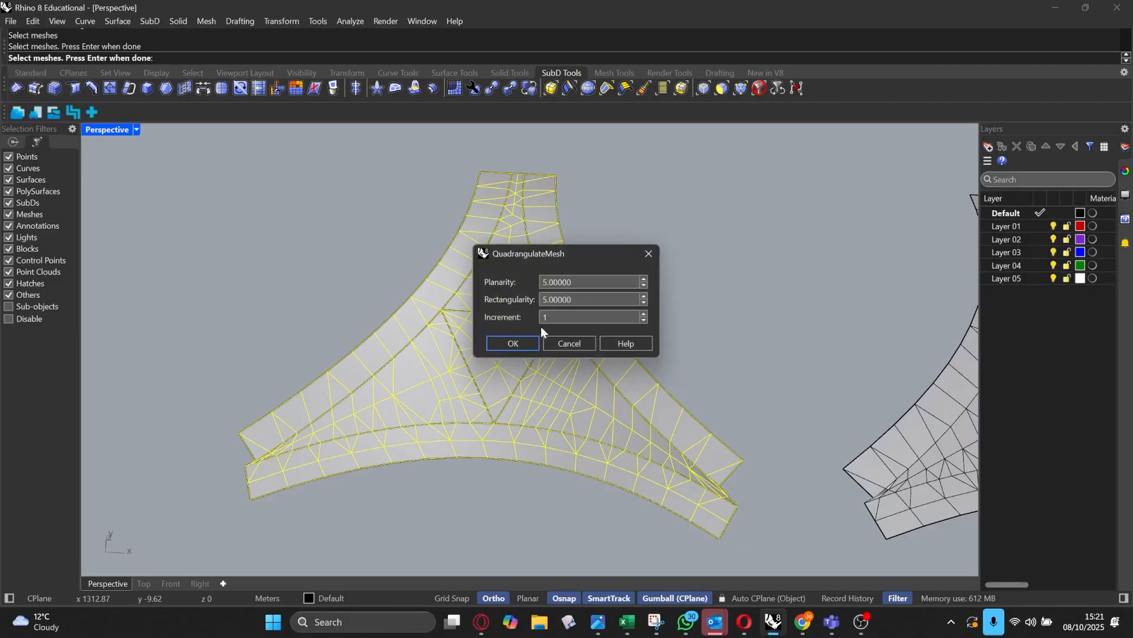
pyautogui.click(516, 343)
# Step: Mesh the converted three-armed SubD using the Custom - Previously Used quality preset
pyautogui.scroll(-7, 484, 338)
pyautogui.moveTo(484, 338); pyautogui.dragTo(573, 299, button='right')
pyautogui.scroll(-3, 510, 321)
pyautogui.click(721, 332)
pyautogui.scroll(5, 843, 342)
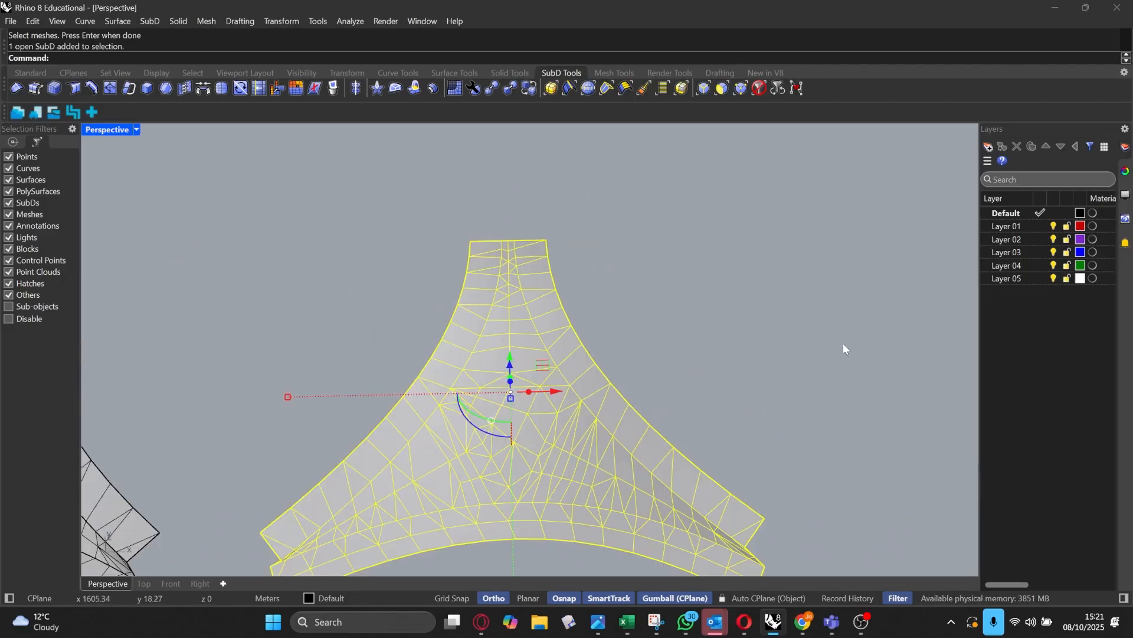
pyautogui.write('Mesh')
pyautogui.press('Return')
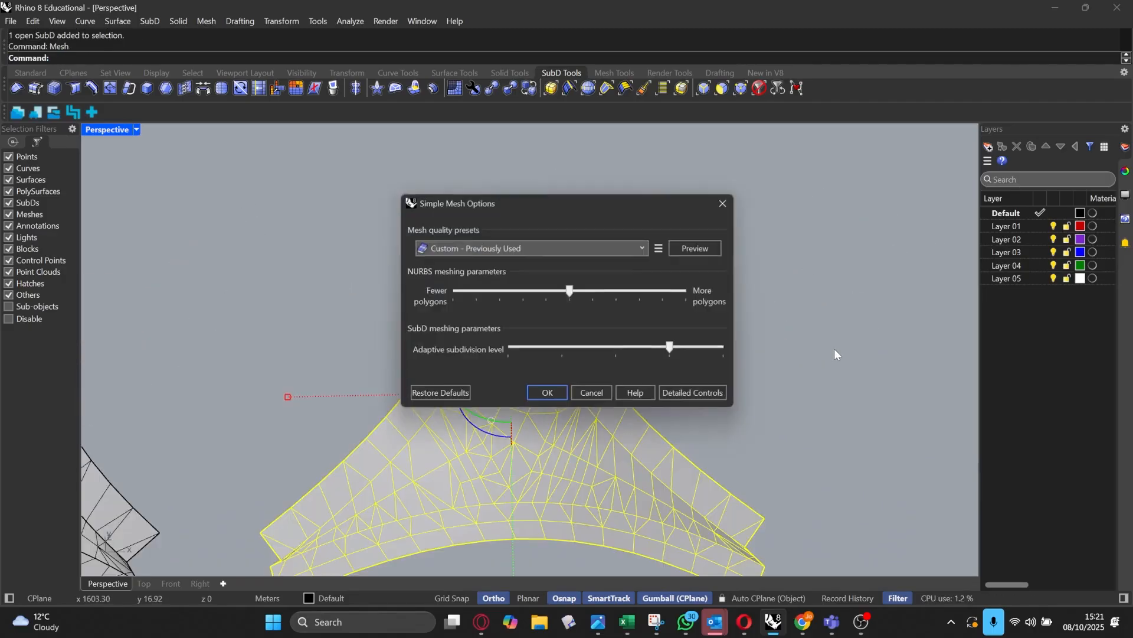
pyautogui.click(547, 392)
pyautogui.scroll(-3, 473, 378)
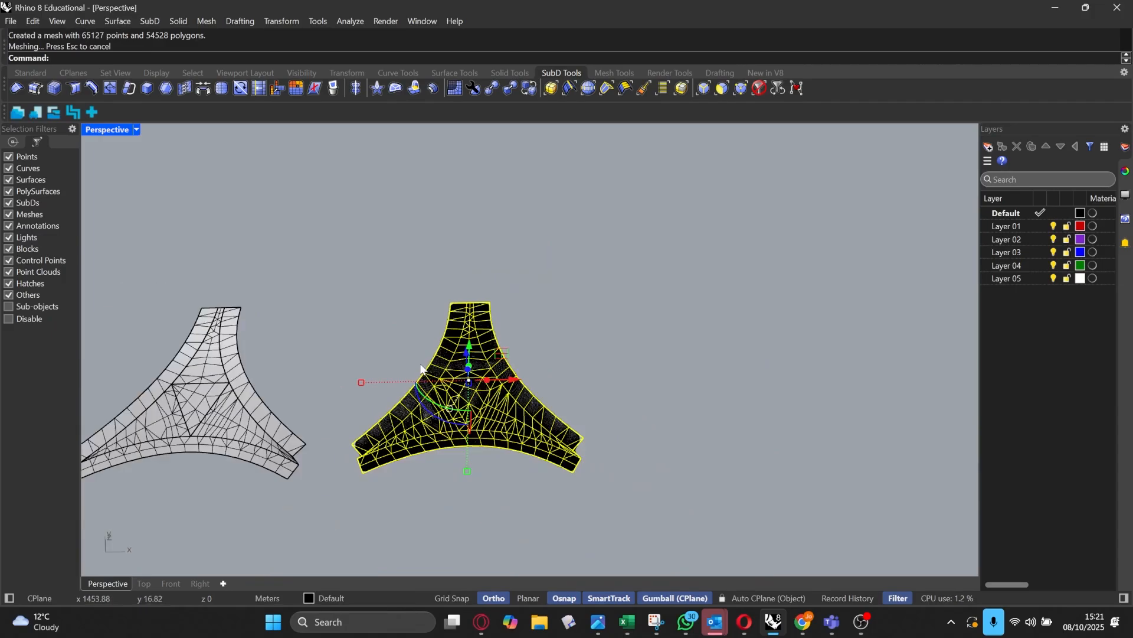
# Step: Move the converted SubD aside to inspect the dense mesh, and undo the move and the meshing
pyautogui.scroll(4, 425, 366)
pyautogui.scroll(-4, 364, 364)
pyautogui.moveTo(364, 364); pyautogui.dragTo(445, 388)
pyautogui.scroll(5, 372, 371)
pyautogui.scroll(-2, 373, 371)
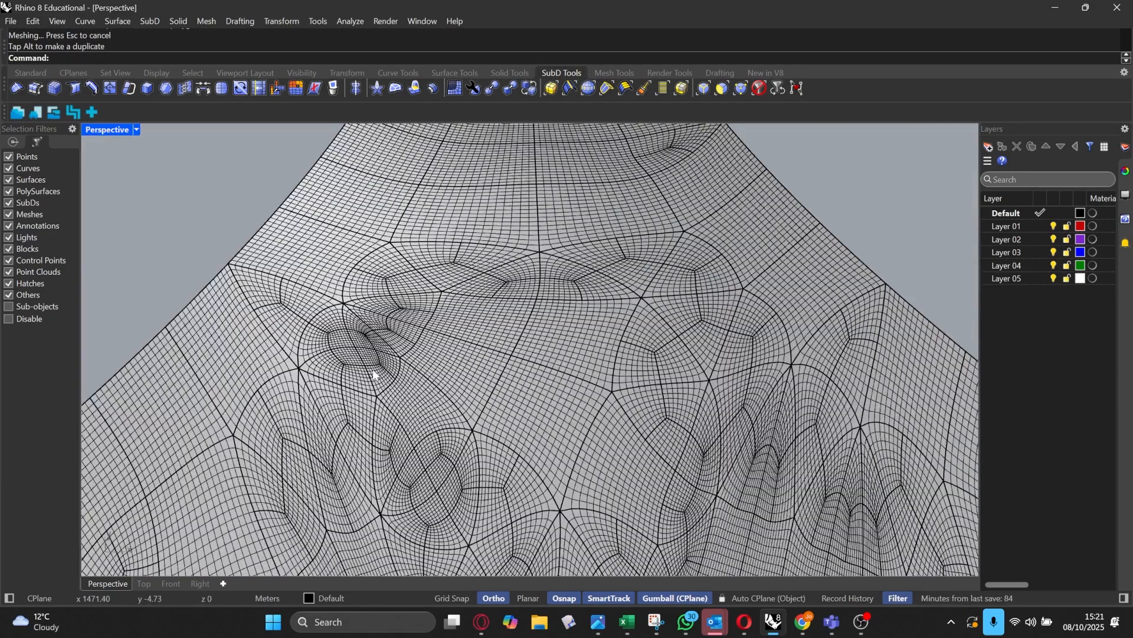
pyautogui.hotkey('ctrl', 'z')
pyautogui.scroll(-4, 374, 371)
pyautogui.hotkey('ctrl', 'z')
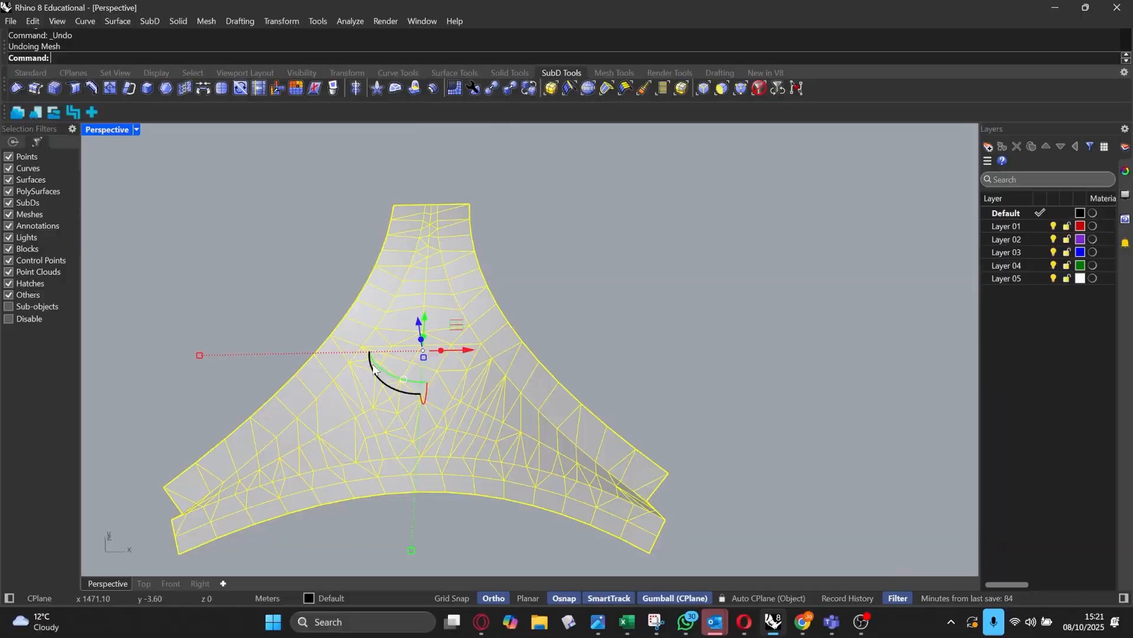
# Step: Mesh the SubD again with the NURBS slider adjusted near the fewest polygons, and undo that meshing
pyautogui.rightClick(420, 353)
pyautogui.click(462, 295)
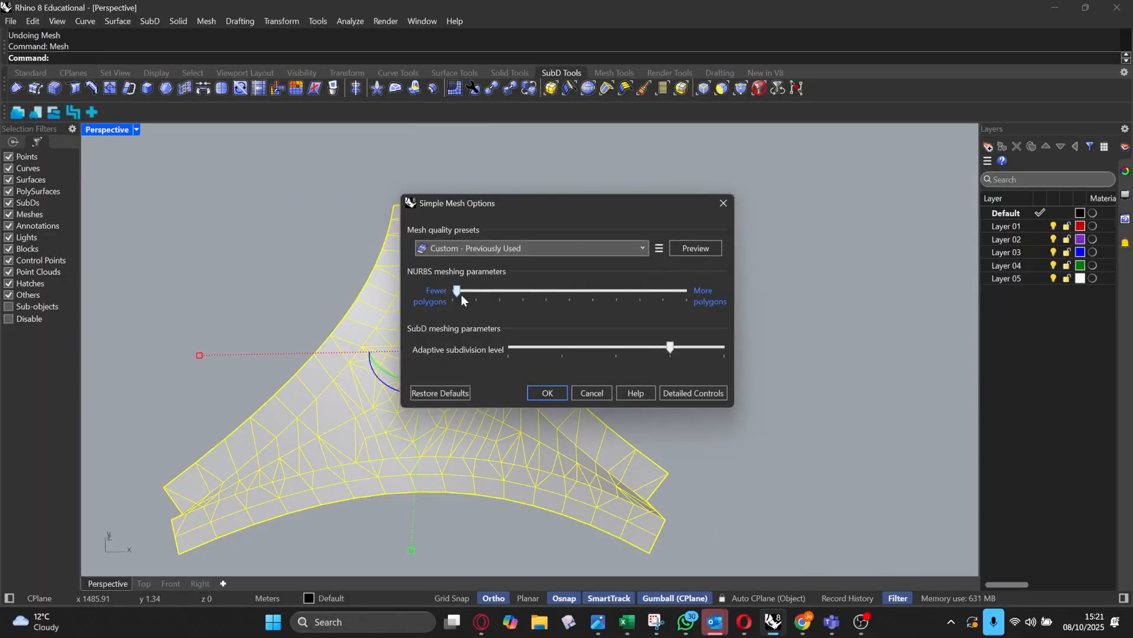
pyautogui.click(547, 393)
pyautogui.scroll(-3, 331, 365)
pyautogui.scroll(6, 330, 364)
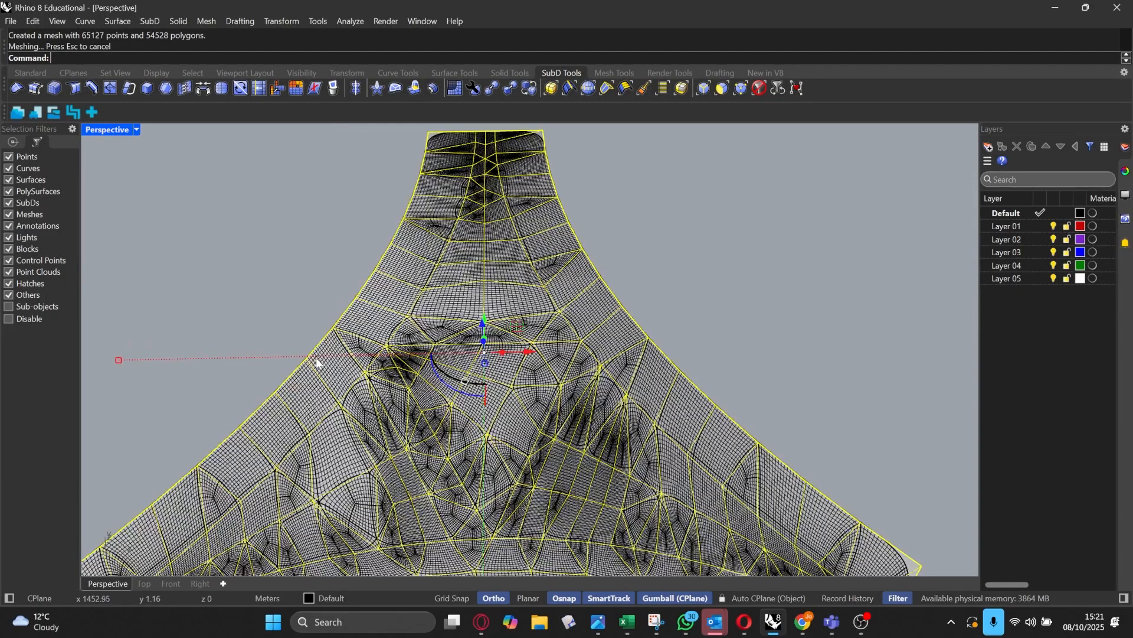
pyautogui.hotkey('ctrl', 'z')
# Step: Mesh the SubD at the lowest adaptive subdivision level and move the SubD off the new mesh along X
pyautogui.rightClick(386, 350)
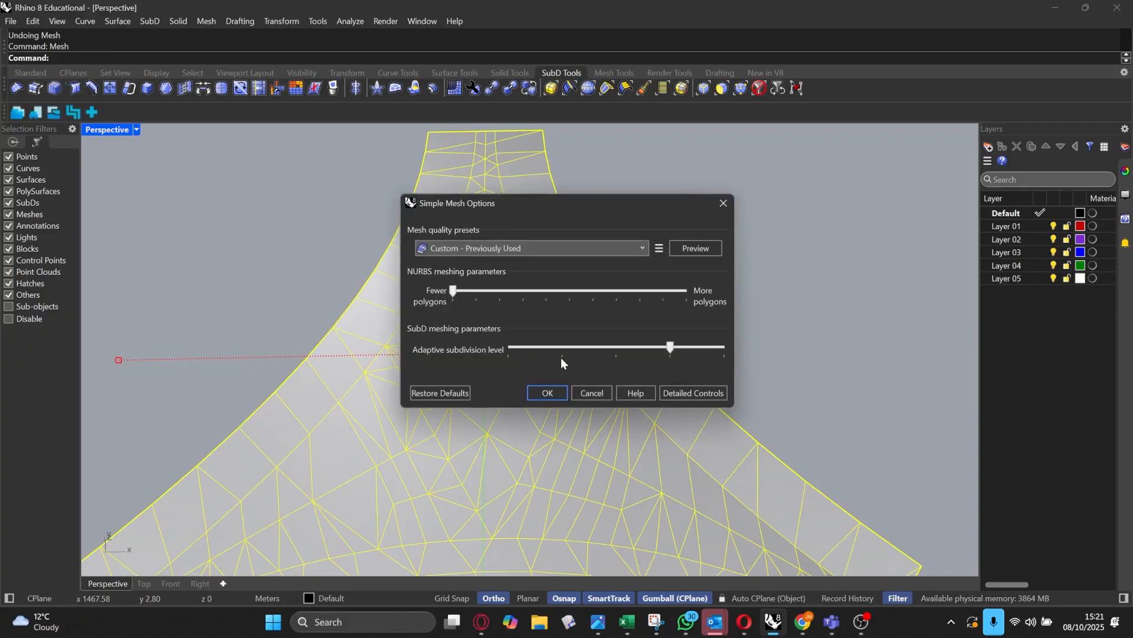
pyautogui.click(675, 346)
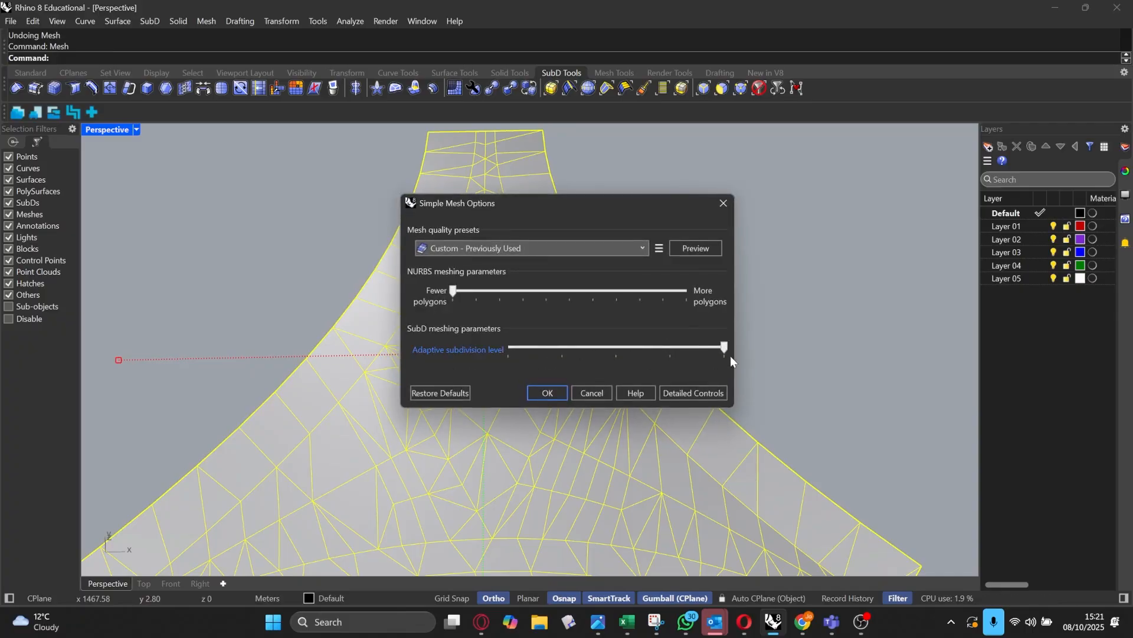
pyautogui.moveTo(708, 353); pyautogui.dragTo(448, 350)
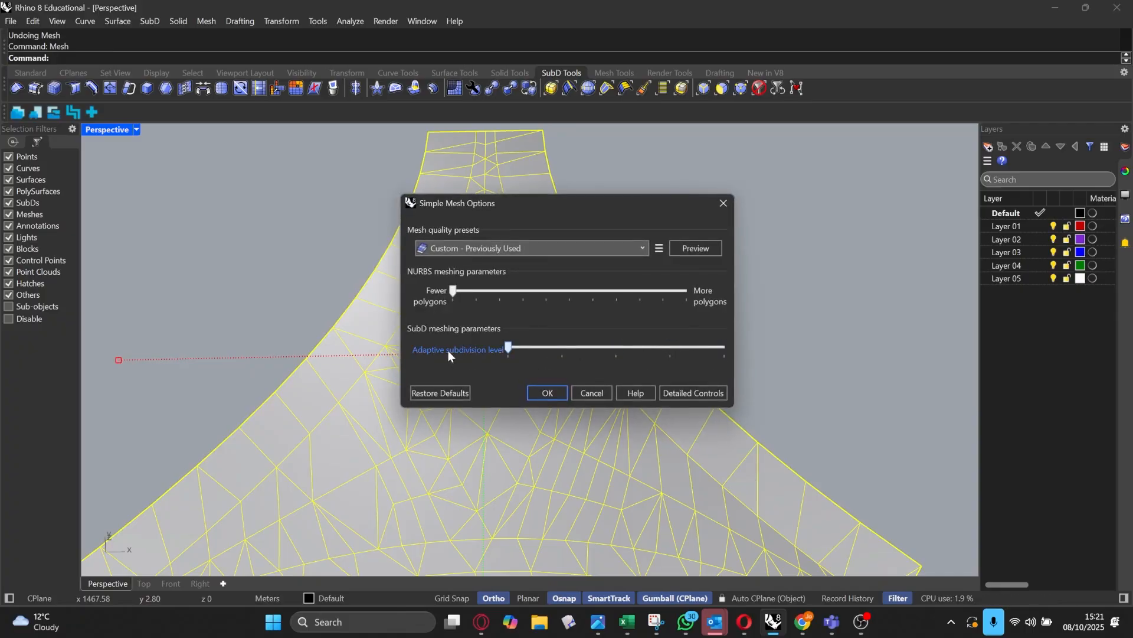
pyautogui.click(544, 392)
pyautogui.scroll(-5, 530, 398)
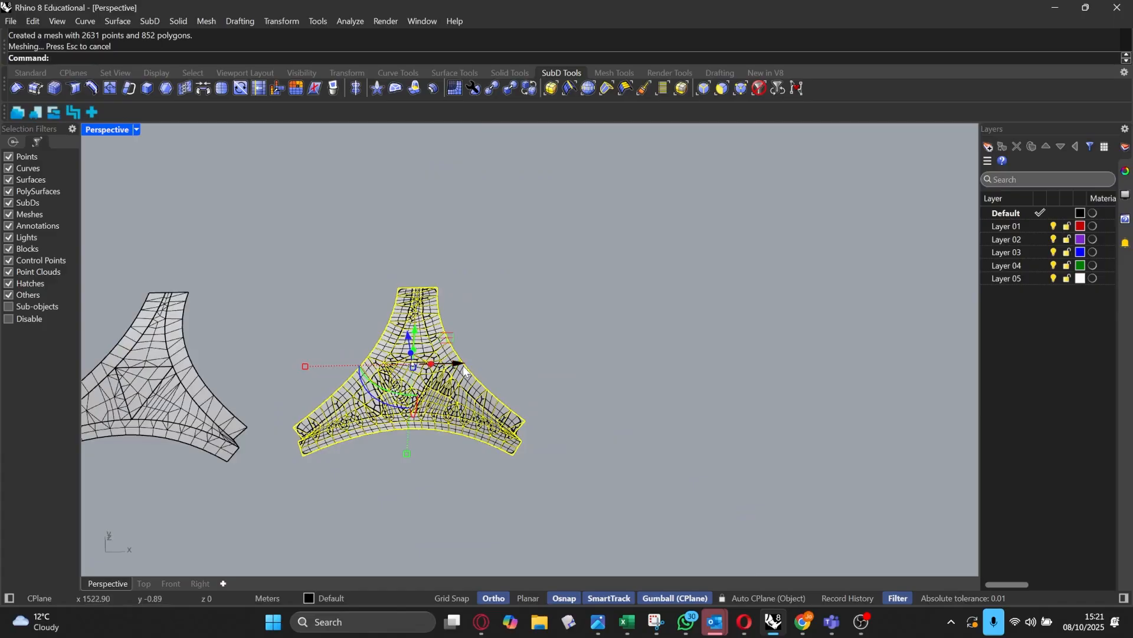
pyautogui.moveTo(439, 364); pyautogui.dragTo(737, 394)
pyautogui.click(791, 487)
pyautogui.scroll(7, 392, 373)
pyautogui.click(412, 381)
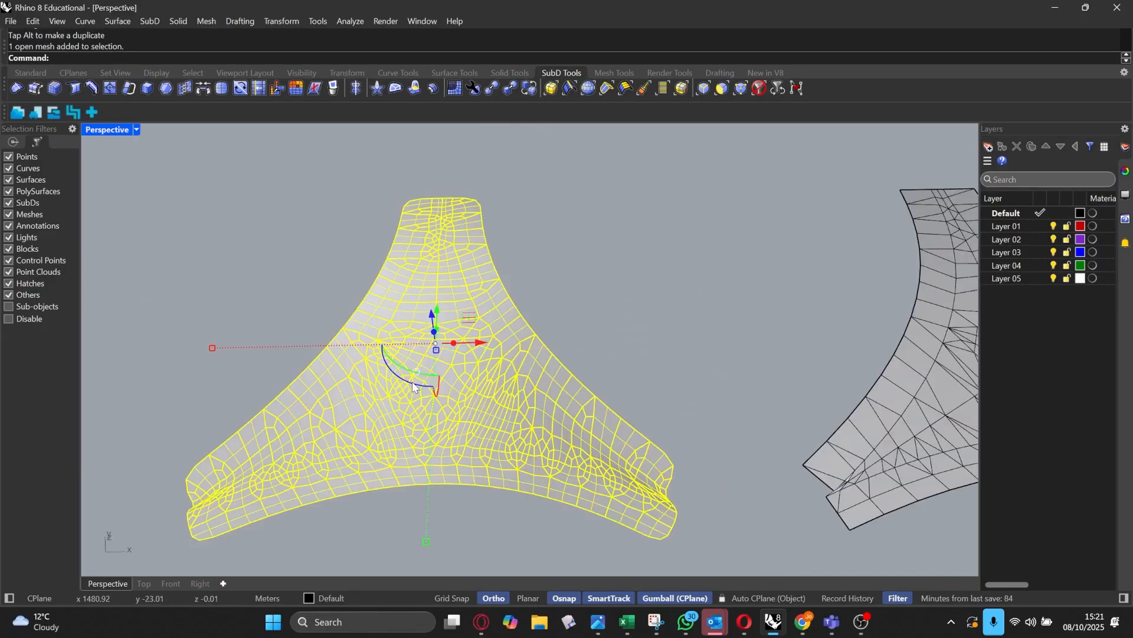
pyautogui.scroll(5, 360, 363)
pyautogui.write('Qua')
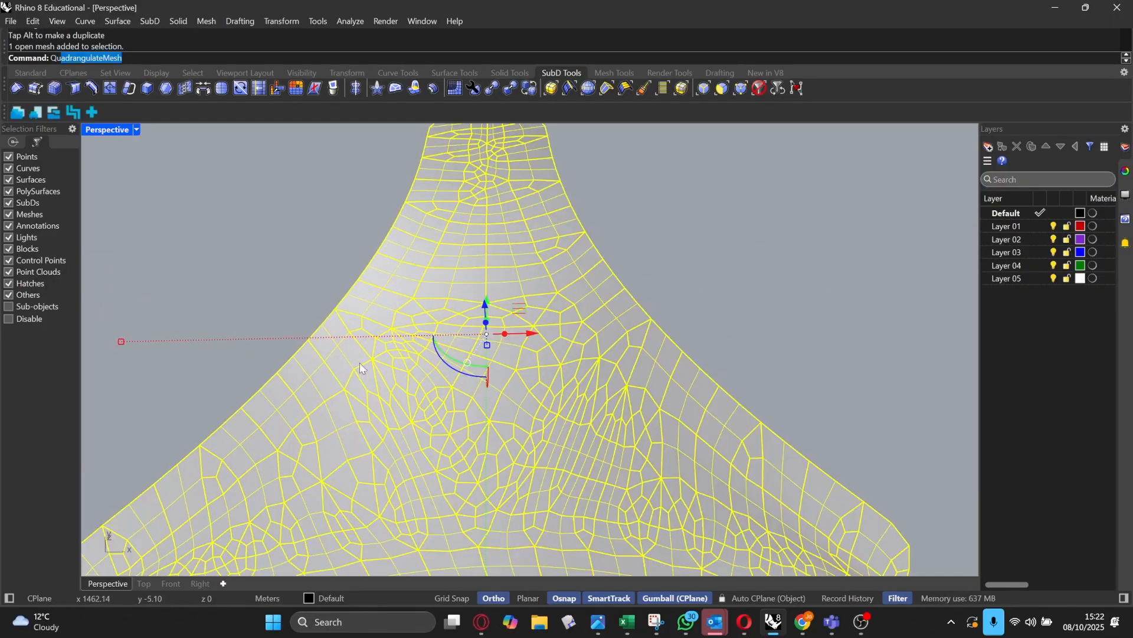
pyautogui.press('Escape')
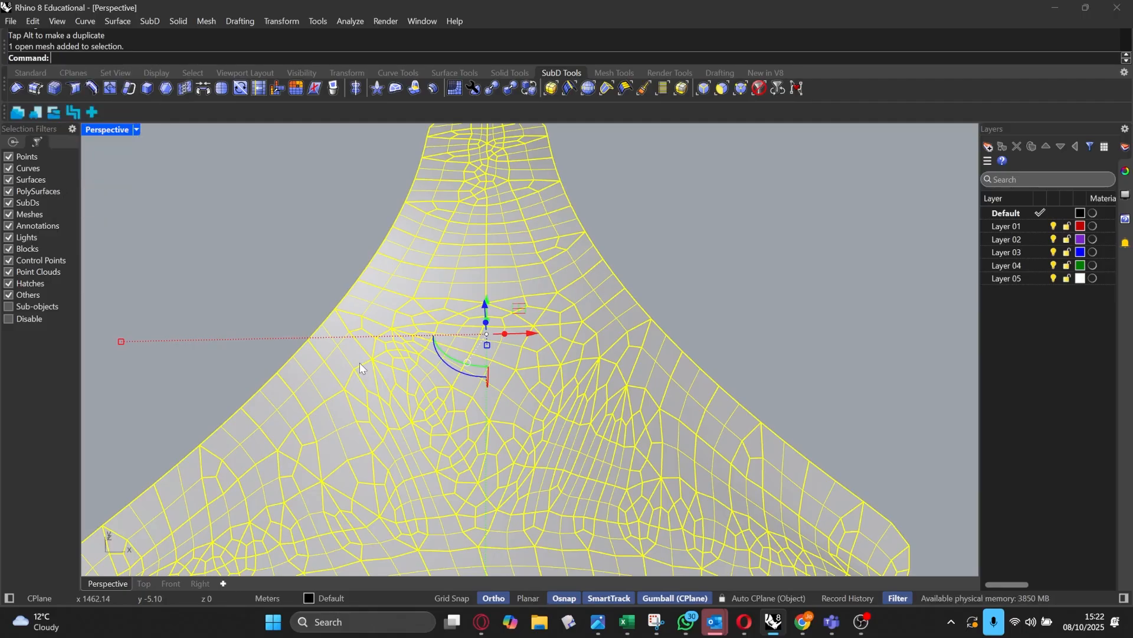
pyautogui.write('To')
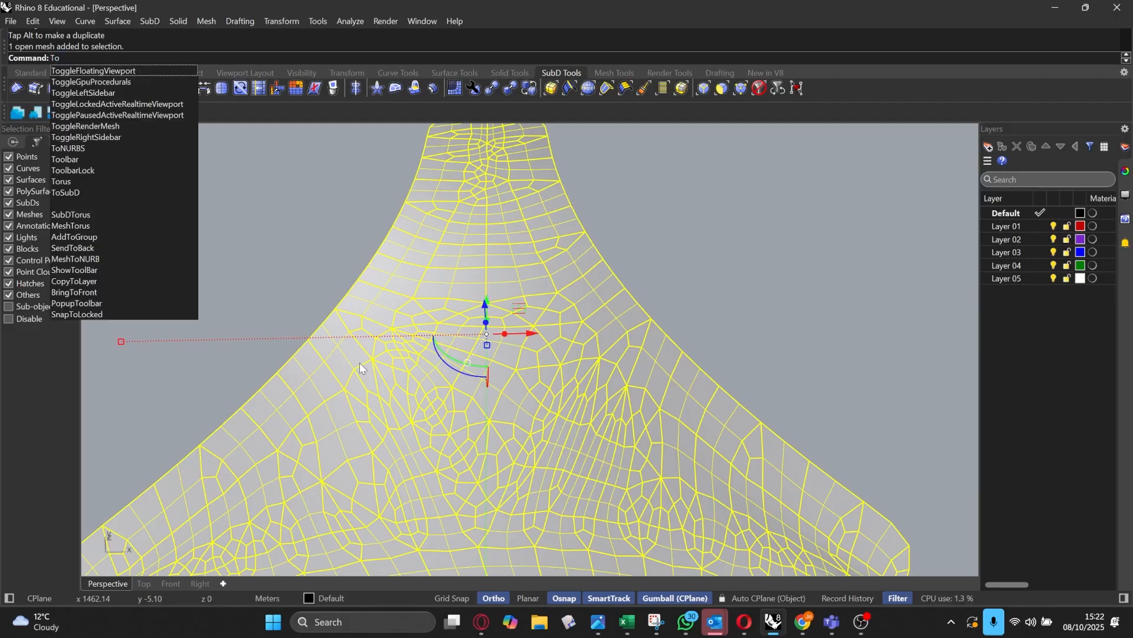
pyautogui.press('Escape')
pyautogui.write('Quar')
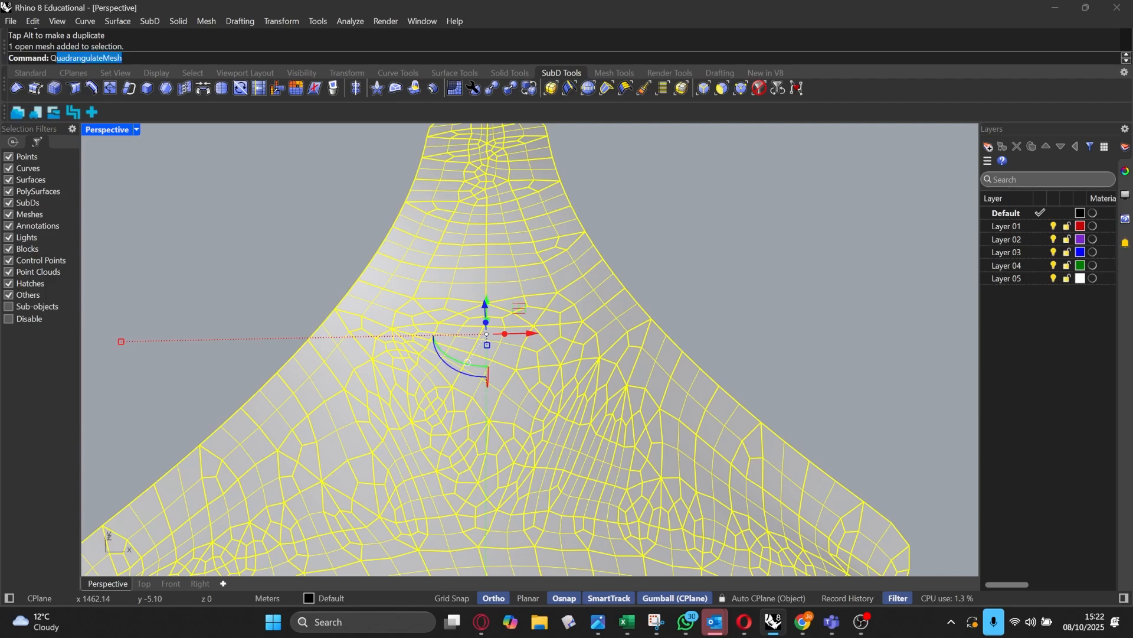
pyautogui.press('BackSpace')
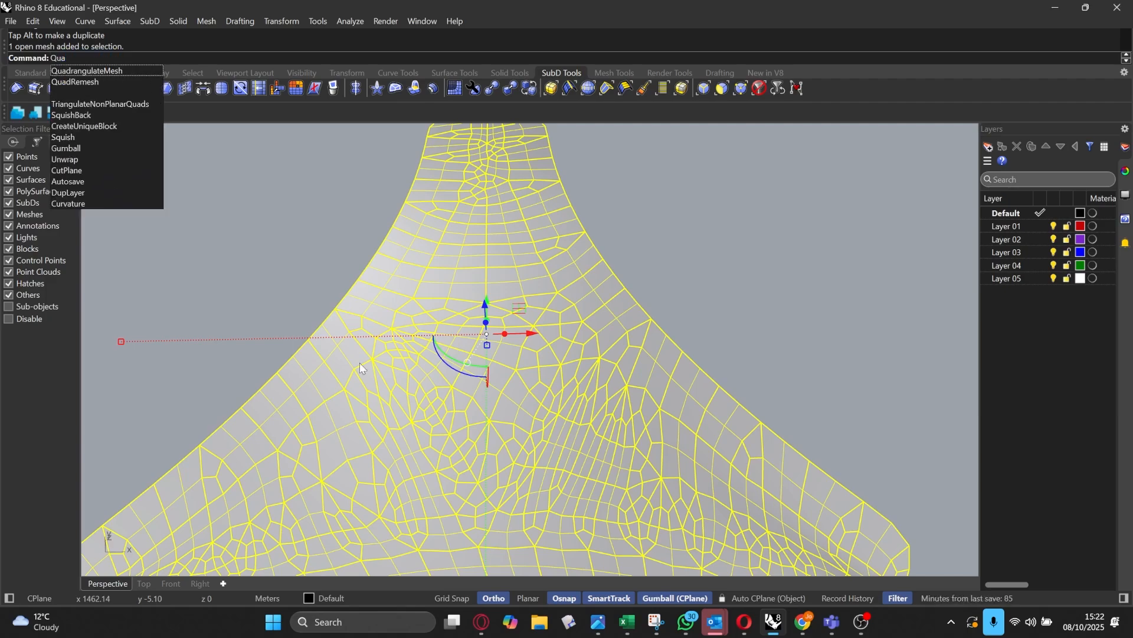
pyautogui.press('Escape')
pyautogui.press('Escape')
pyautogui.scroll(-15, 384, 289)
# Step: Delete the coarse mesh and the converted SubD beside it, and undo the deletions
pyautogui.click(377, 300)
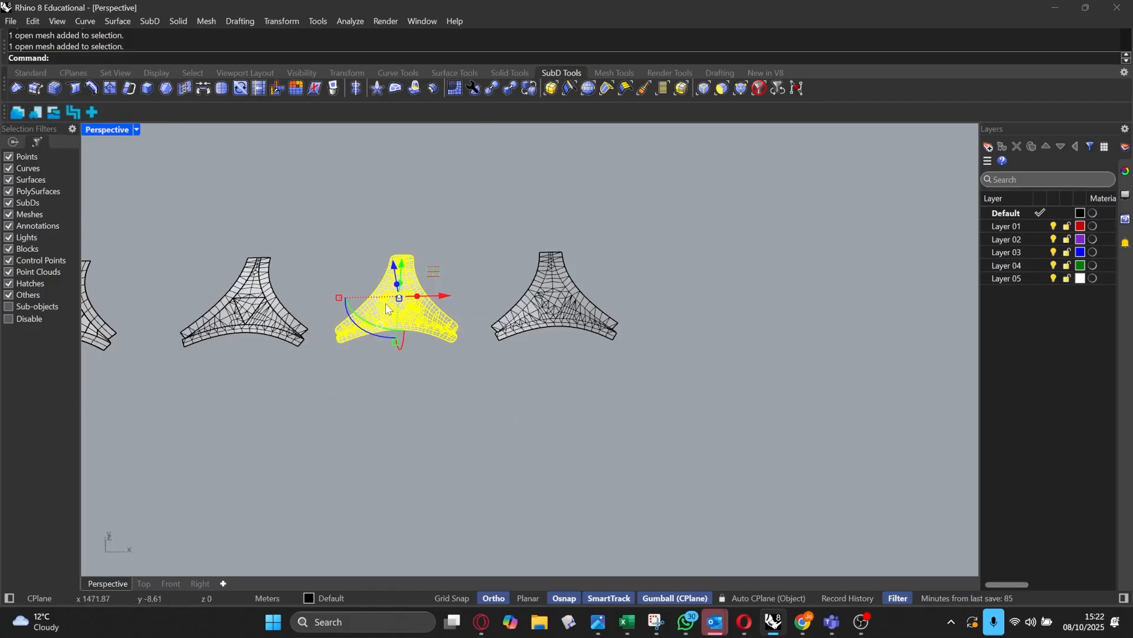
pyautogui.press('Delete')
pyautogui.click(553, 311)
pyautogui.press('Delete')
pyautogui.scroll(9, 144, 287)
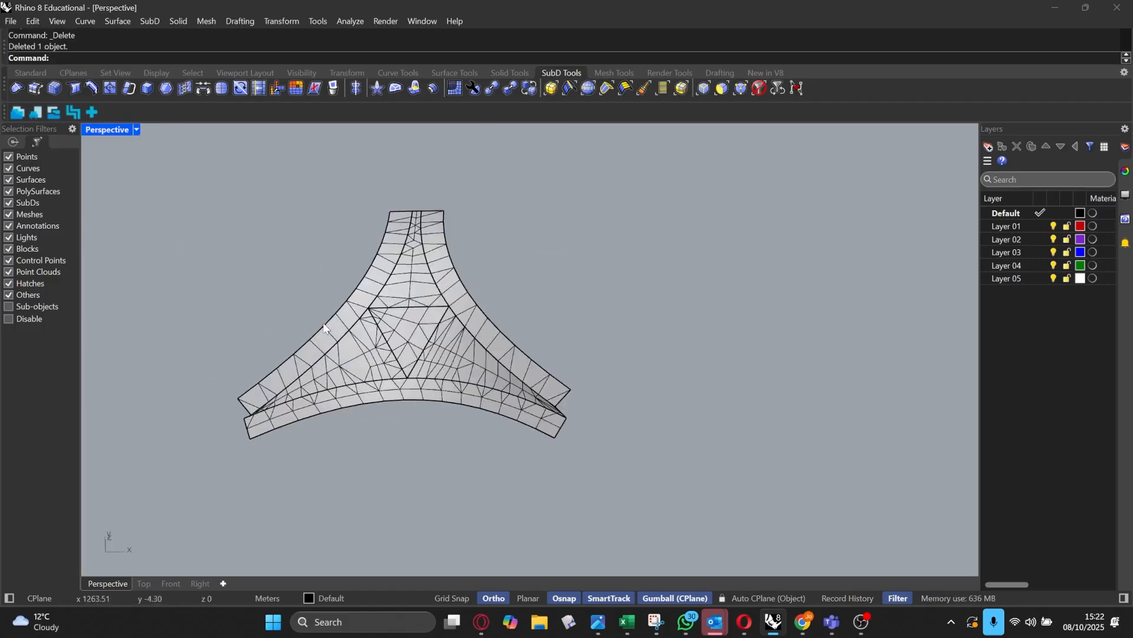
pyautogui.keyDown('shift'); pyautogui.moveTo(323, 323); pyautogui.dragTo(387, 325, button='right'); pyautogui.keyUp('shift')
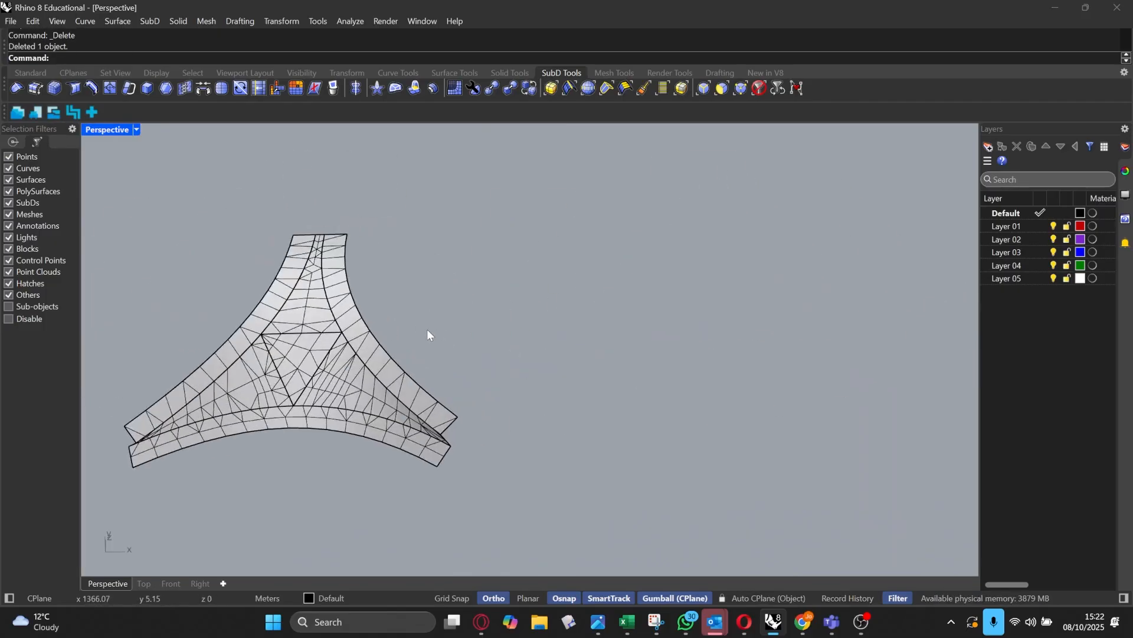
pyautogui.hotkey('ctrl', 'z')
pyautogui.scroll(-4, 399, 328)
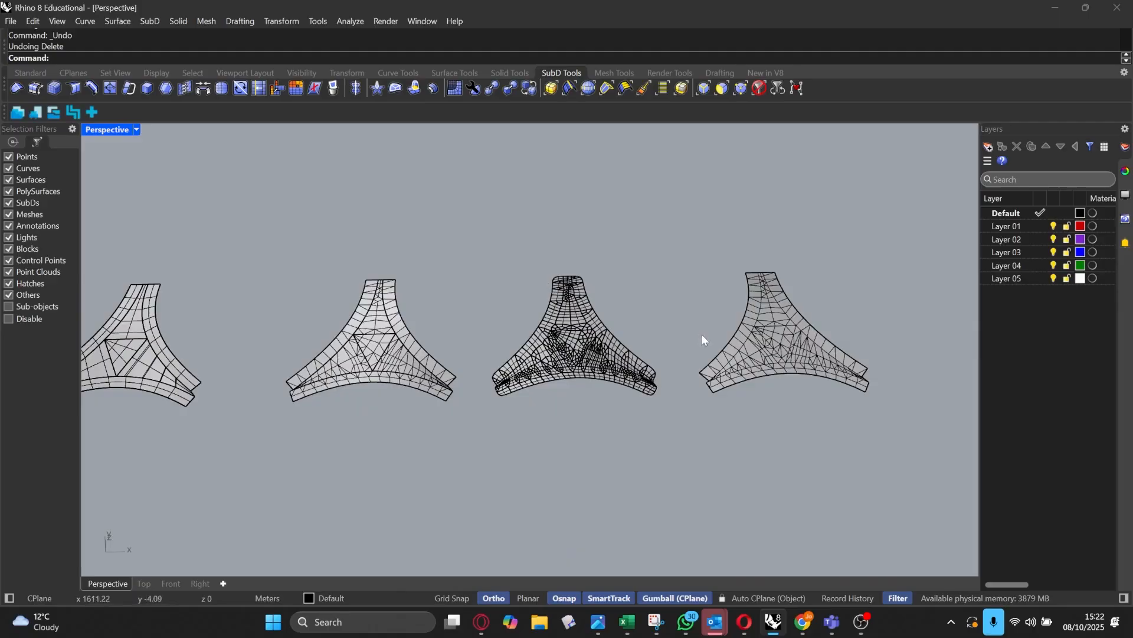
# Step: Run QuadRemesh on the converted SubD with a target quad count of 2000 and an adaptive size of 50%
pyautogui.scroll(3, 774, 349)
pyautogui.keyDown('shift'); pyautogui.moveTo(782, 355); pyautogui.dragTo(626, 341, button='right'); pyautogui.keyUp('shift')
pyautogui.click(655, 315)
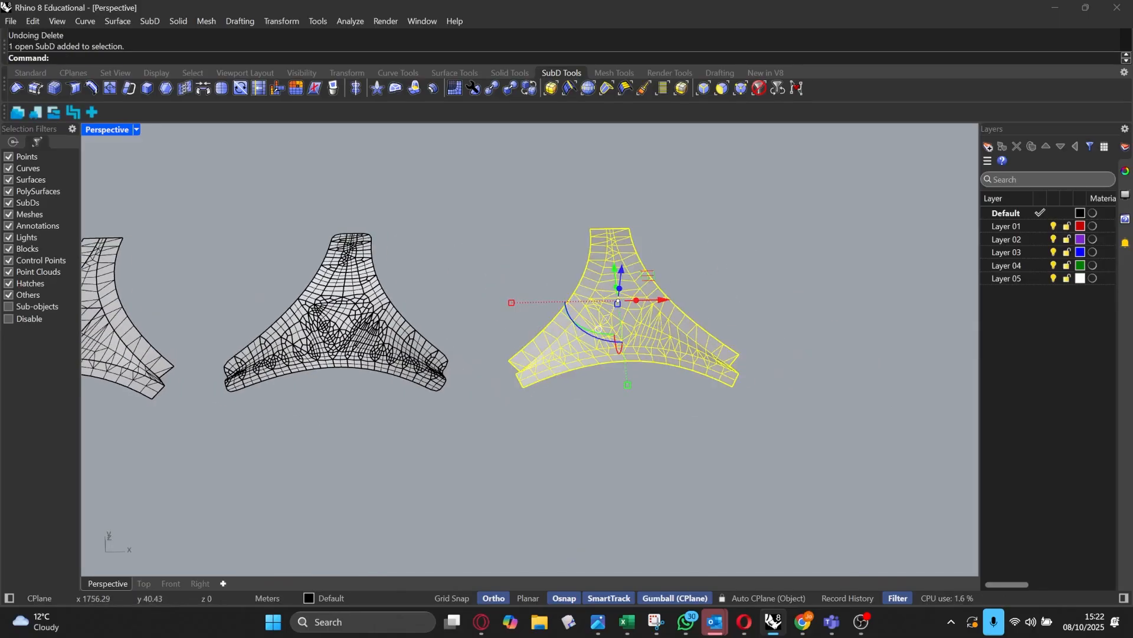
pyautogui.write('QuadrangulateMesh')
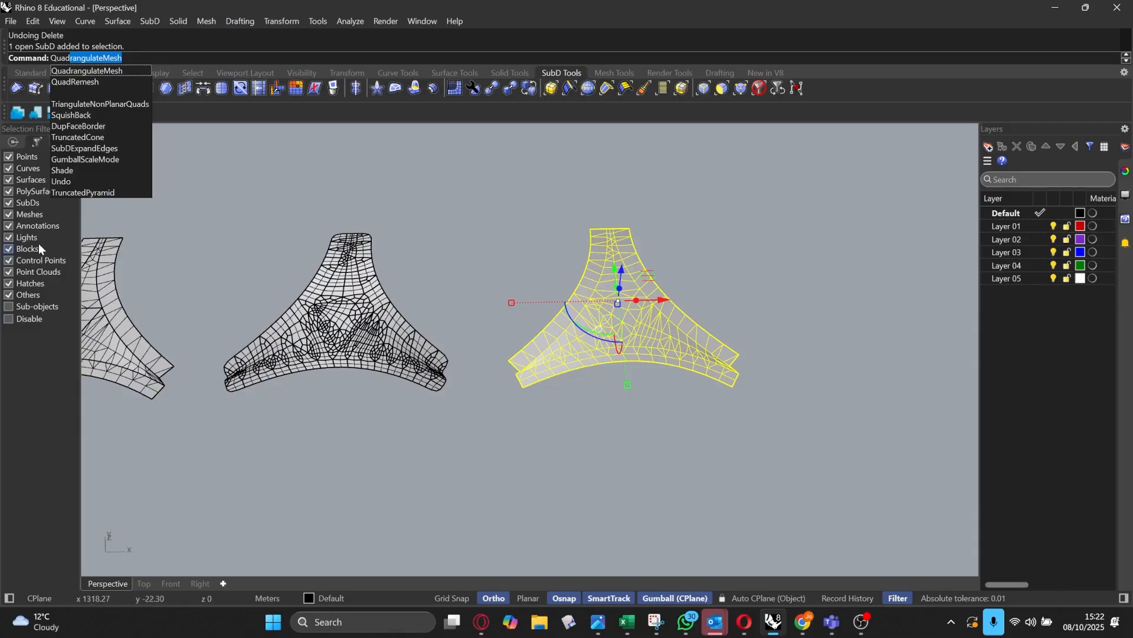
pyautogui.click(94, 84)
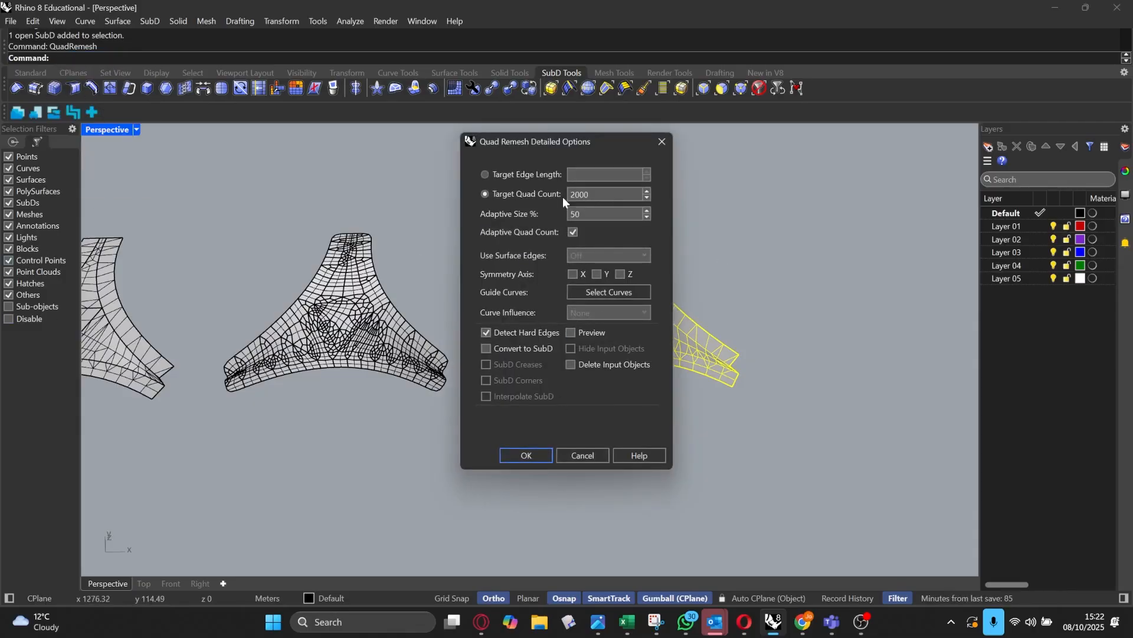
pyautogui.moveTo(541, 141); pyautogui.dragTo(292, 119)
pyautogui.click(276, 433)
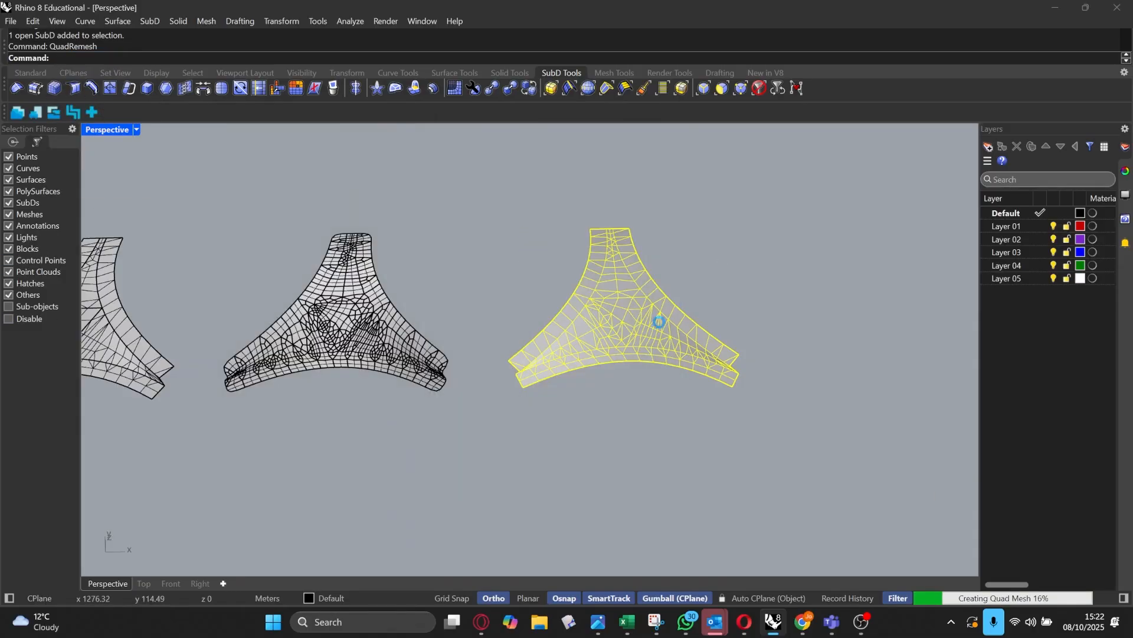
pyautogui.scroll(2, 637, 297)
pyautogui.scroll(2, 638, 297)
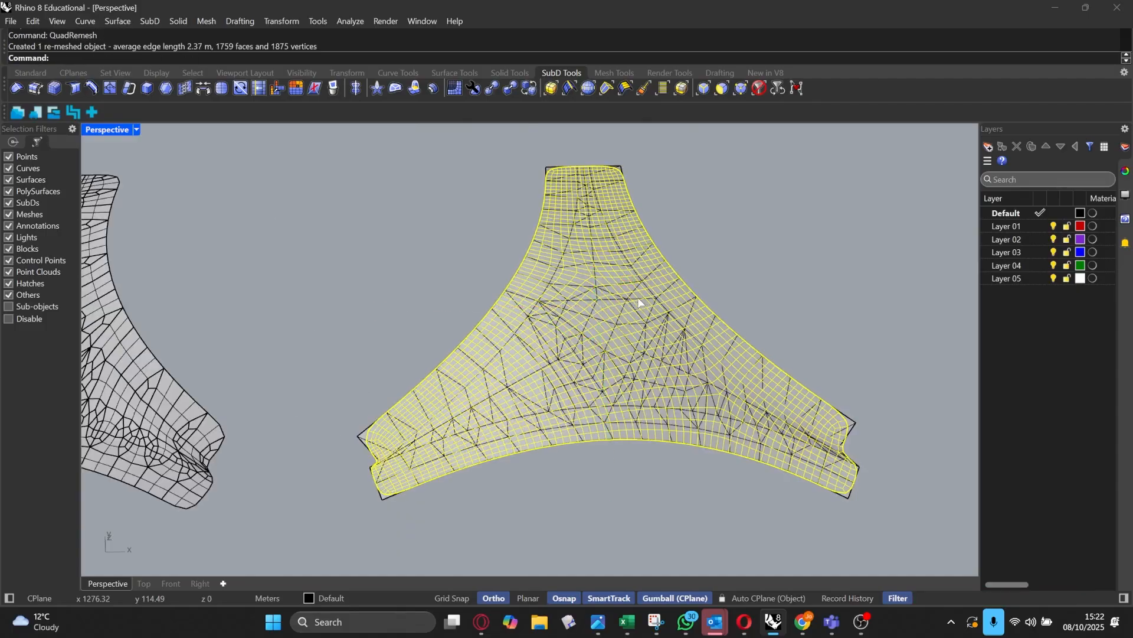
# Step: Move the quad-remeshed object beside the SubD along X to compare their face layouts, and delete it
pyautogui.scroll(-5, 497, 325)
pyautogui.moveTo(593, 310); pyautogui.dragTo(840, 313)
pyautogui.click(822, 233)
pyautogui.keyDown('shift'); pyautogui.moveTo(820, 251); pyautogui.dragTo(629, 250, button='right'); pyautogui.keyUp('shift')
pyautogui.scroll(3, 537, 324)
pyautogui.moveTo(536, 324); pyautogui.dragTo(529, 399, button='right')
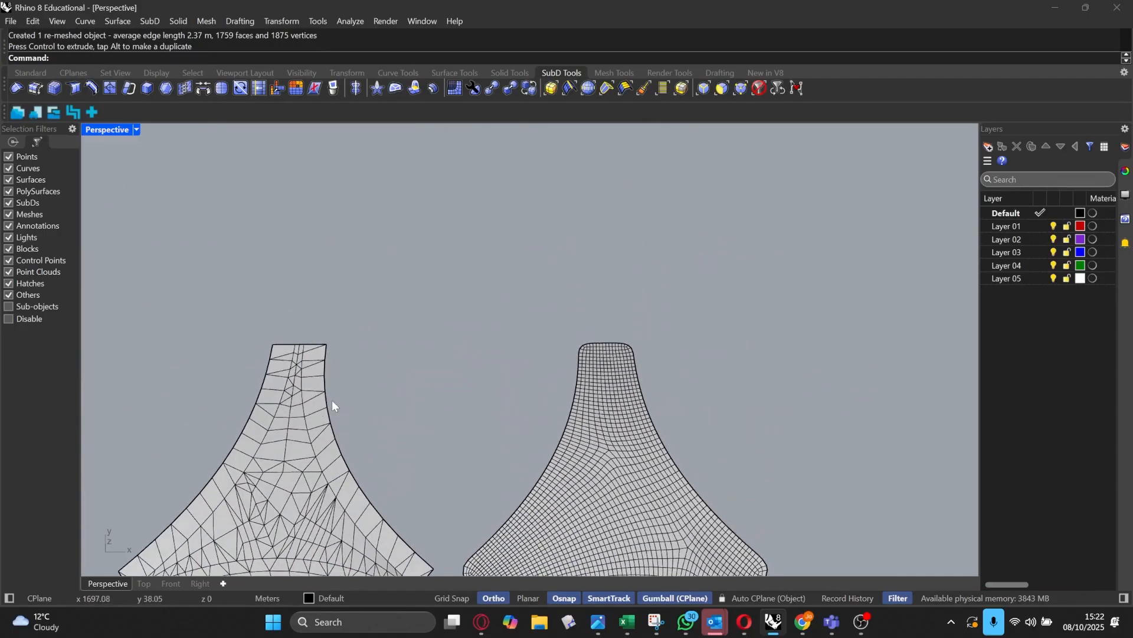
pyautogui.keyDown('shift'); pyautogui.moveTo(332, 400); pyautogui.dragTo(357, 227, button='right'); pyautogui.keyUp('shift')
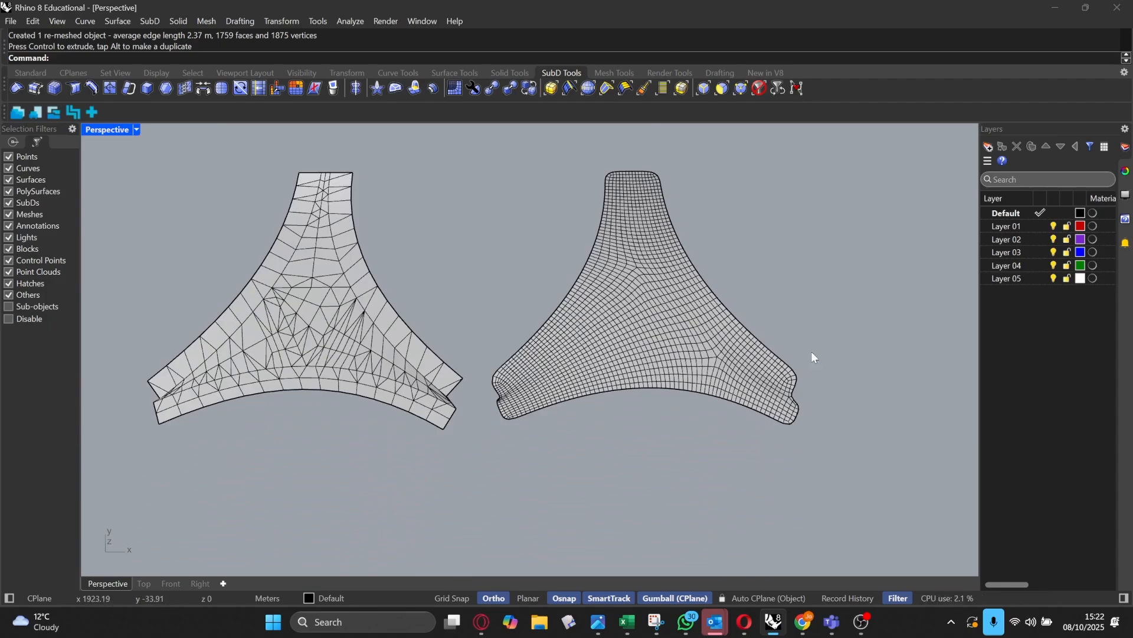
pyautogui.scroll(2, 677, 289)
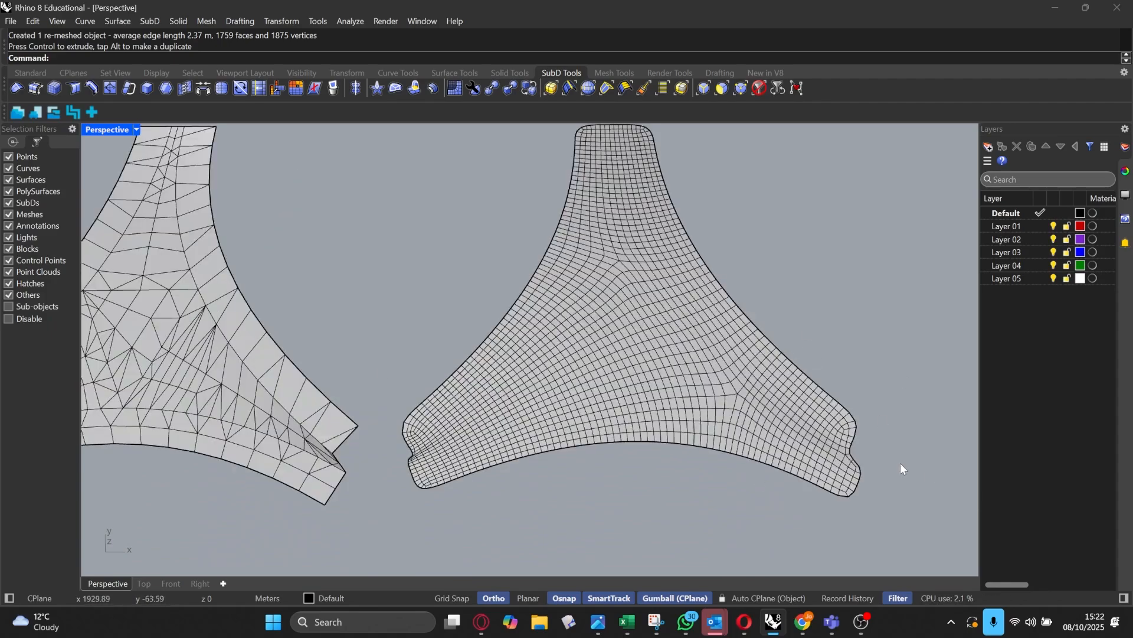
pyautogui.scroll(-4, 705, 379)
pyautogui.keyDown('shift'); pyautogui.moveTo(608, 314); pyautogui.dragTo(691, 316, button='right'); pyautogui.keyUp('shift')
pyautogui.scroll(-2, 707, 332)
pyautogui.click(693, 314)
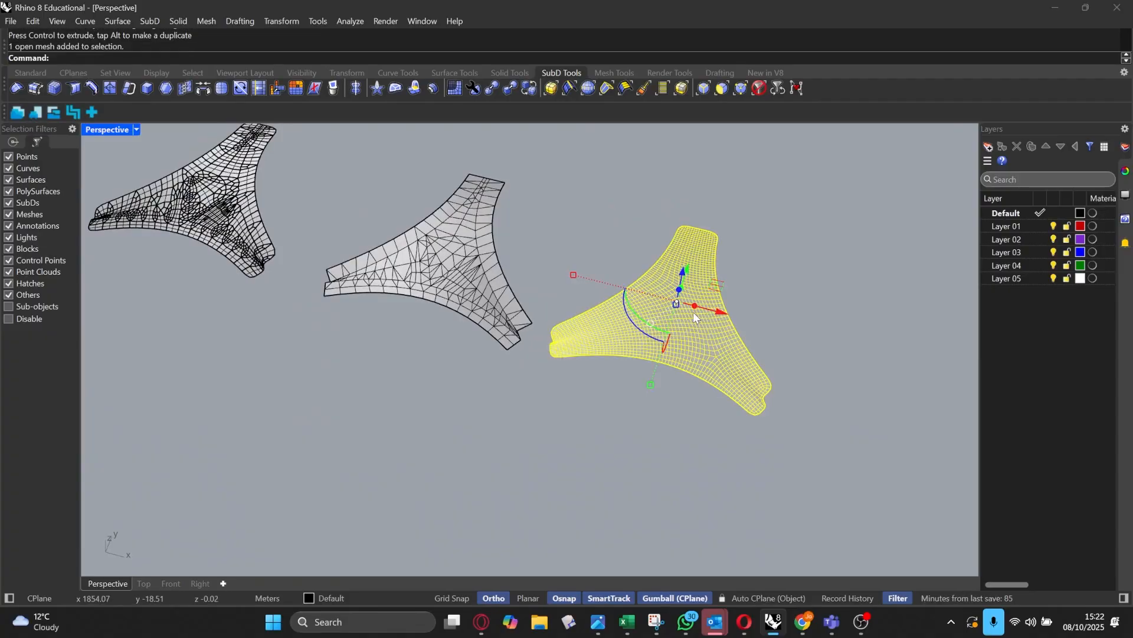
pyautogui.press('Delete')
# Step: Run QuadRemesh on the converted SubD with the target quad count set to 100
pyautogui.moveTo(534, 266); pyautogui.dragTo(587, 274, button='right')
pyautogui.click(568, 281)
pyautogui.rightClick(565, 282)
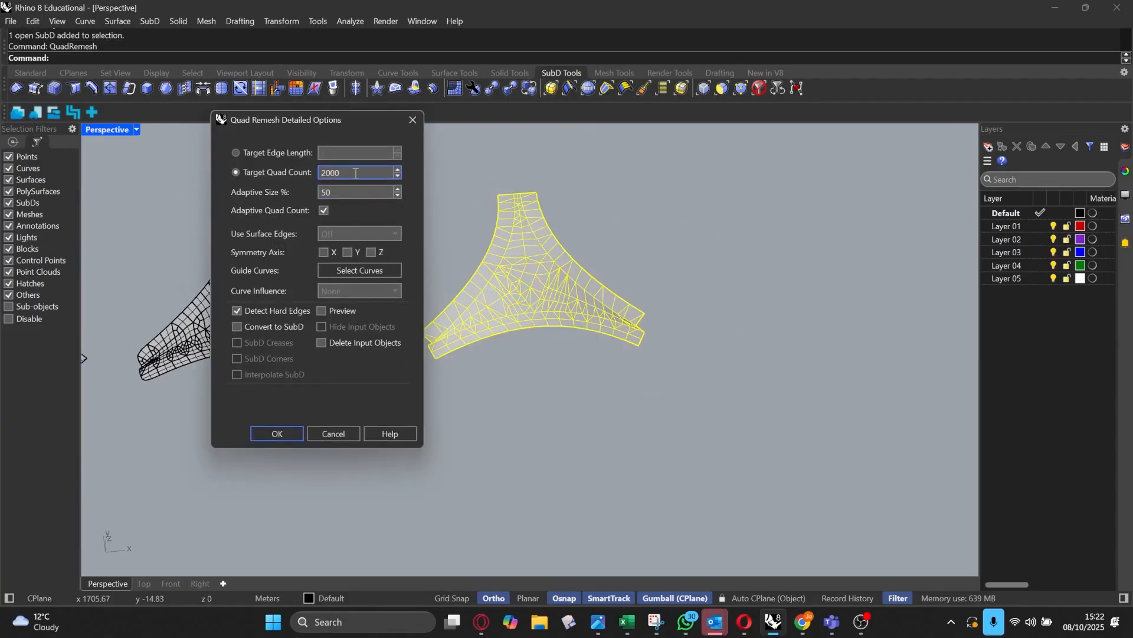
pyautogui.write('100')
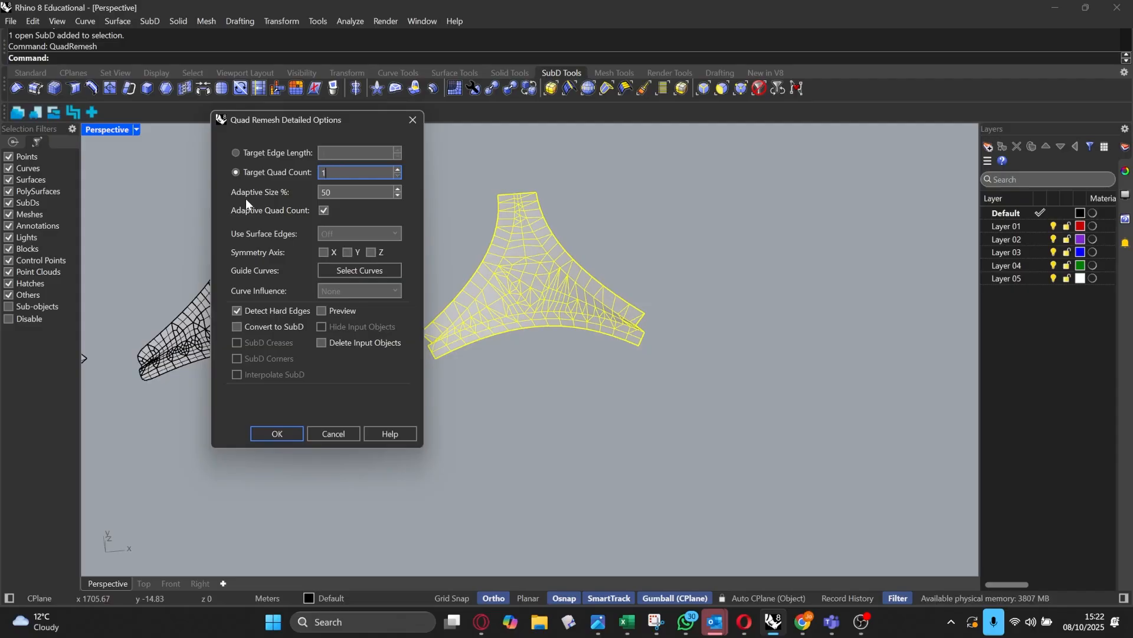
pyautogui.click(273, 434)
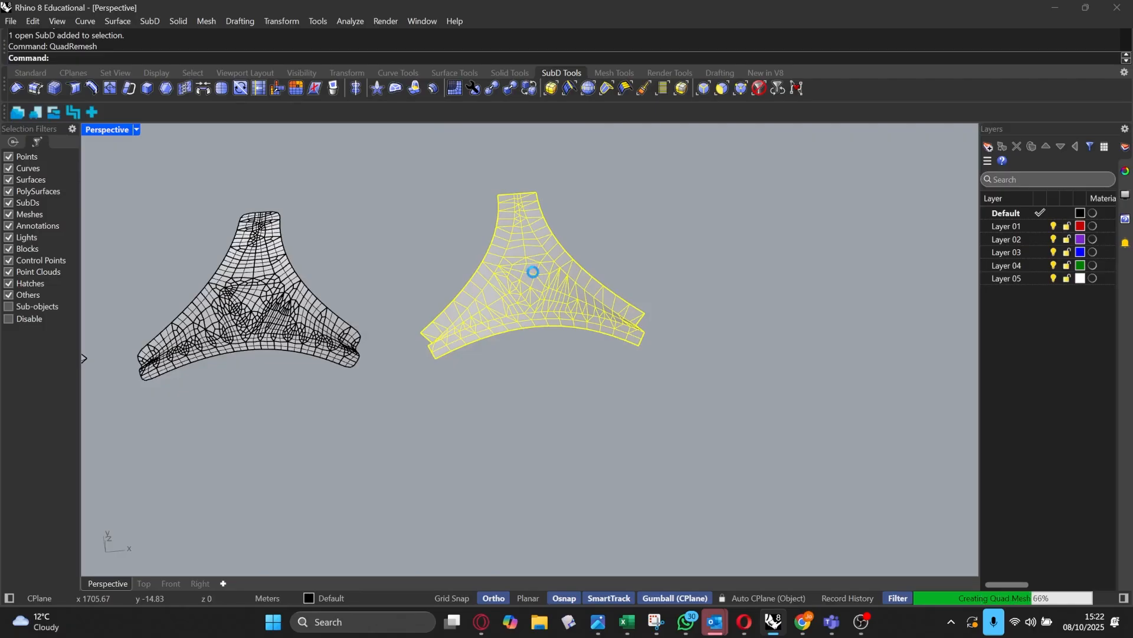
pyautogui.scroll(-3, 391, 303)
pyautogui.scroll(13, 521, 314)
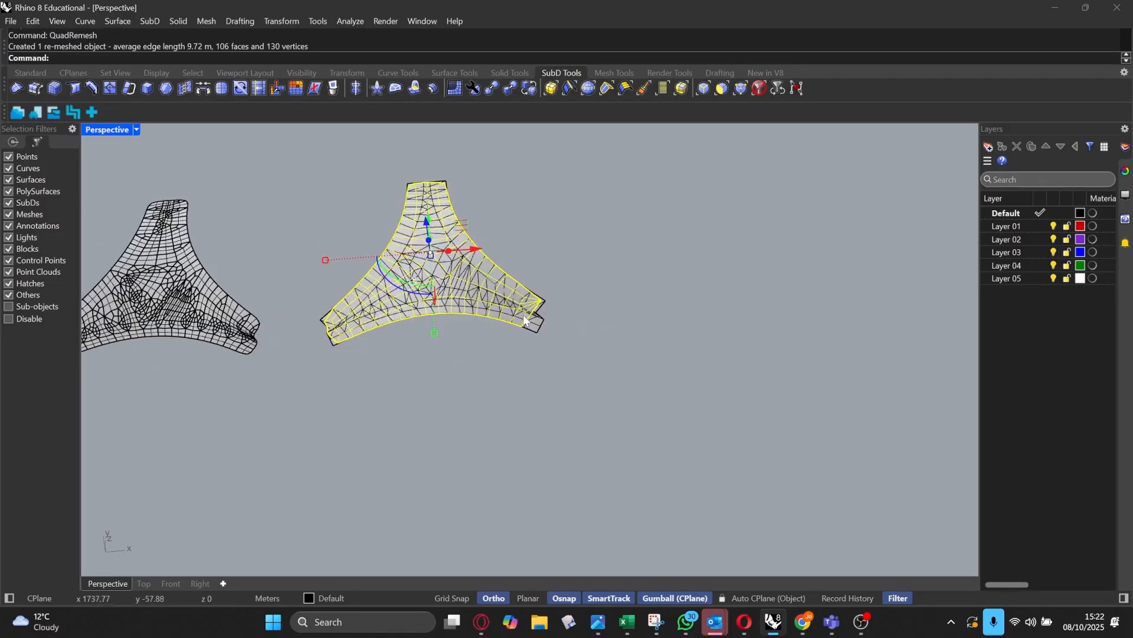
# Step: Move the 100-quad remesh beside the SubD to inspect its corners, and undo the move and the remesh
pyautogui.click(534, 323)
pyautogui.scroll(-7, 502, 341)
pyautogui.moveTo(455, 264); pyautogui.dragTo(767, 278)
pyautogui.click(637, 421)
pyautogui.scroll(7, 359, 239)
pyautogui.moveTo(614, 345); pyautogui.dragTo(440, 336, button='right')
pyautogui.scroll(-6, 396, 339)
pyautogui.scroll(3, 284, 332)
pyautogui.hotkey('ctrl', 'z')
pyautogui.press('Escape')
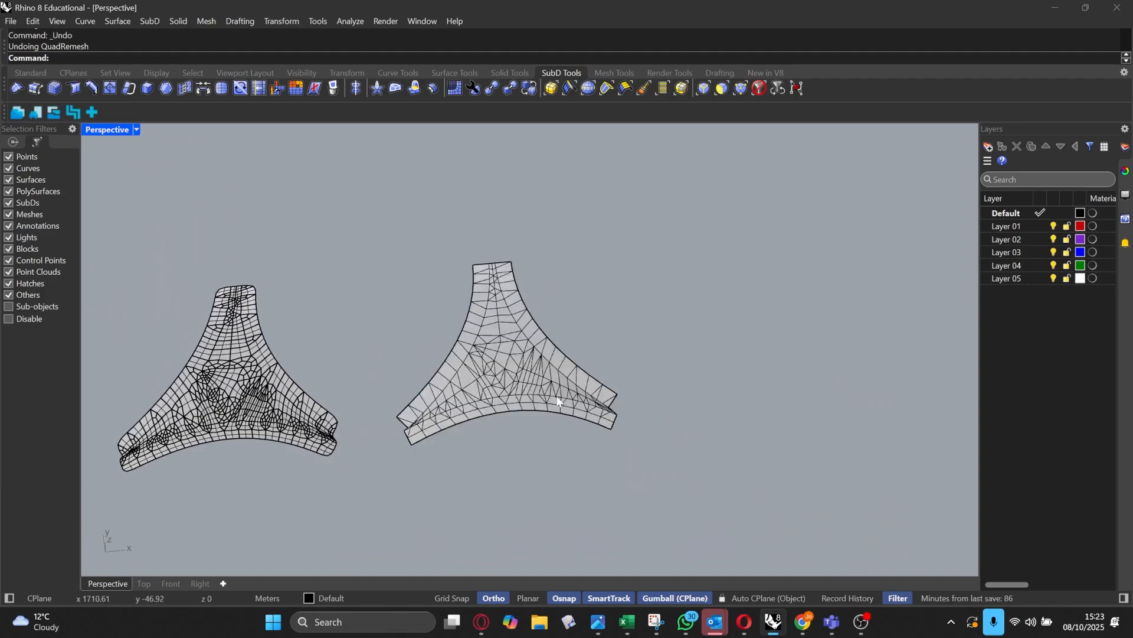
# Step: Run QuadRemesh on the converted SubD with a target quad count of 12, and undo the remesh
pyautogui.scroll(7, 535, 372)
pyautogui.click(526, 347)
pyautogui.press('Return')
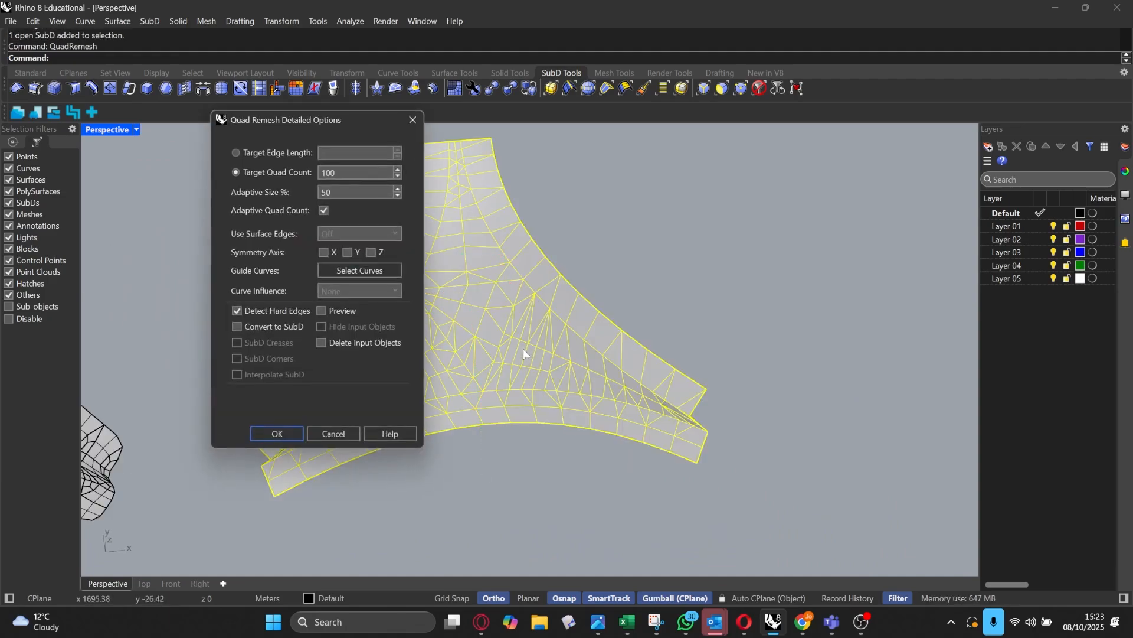
pyautogui.write('12')
pyautogui.click(277, 434)
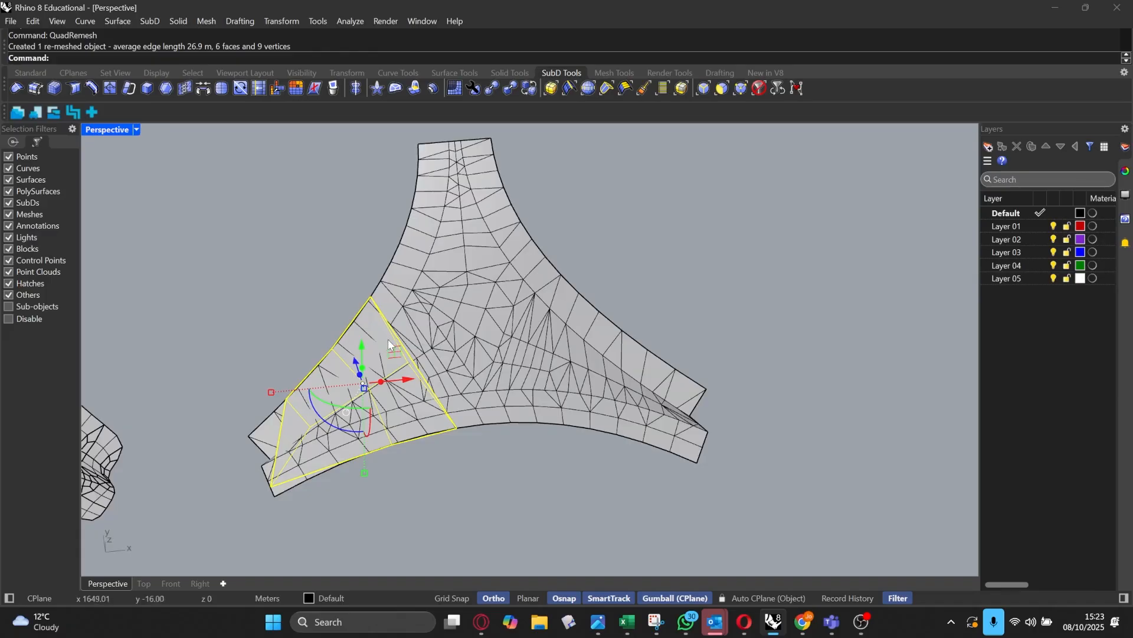
pyautogui.hotkey('ctrl', 'z')
# Step: Run QuadRemesh on the converted SubD with the target quad count set to 24
pyautogui.press('Return')
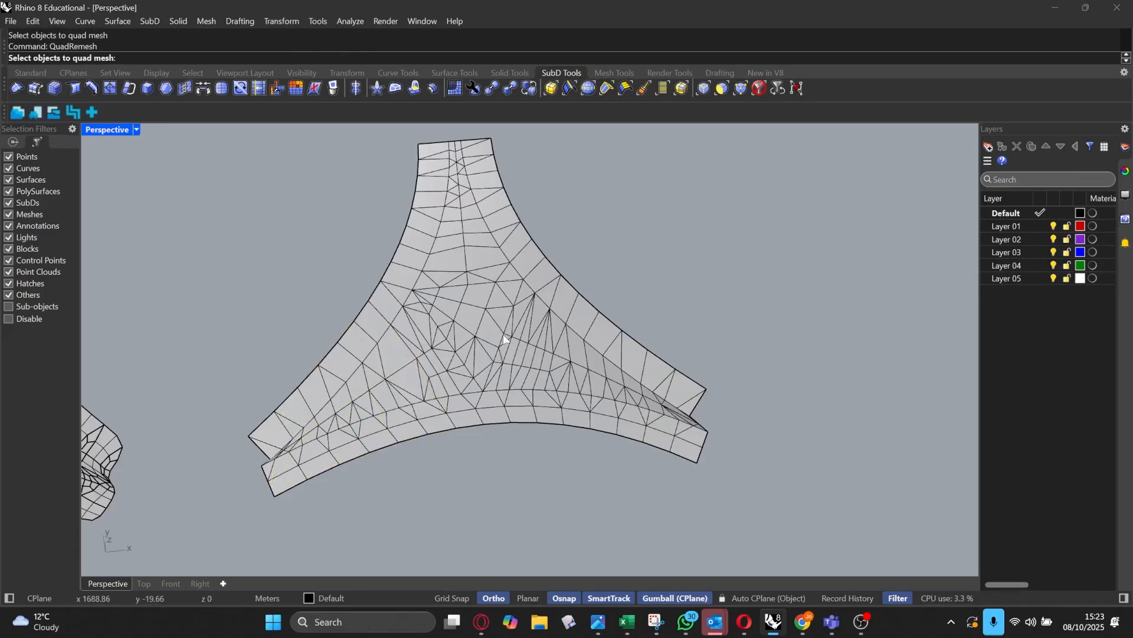
pyautogui.click(504, 335)
pyautogui.press('Return')
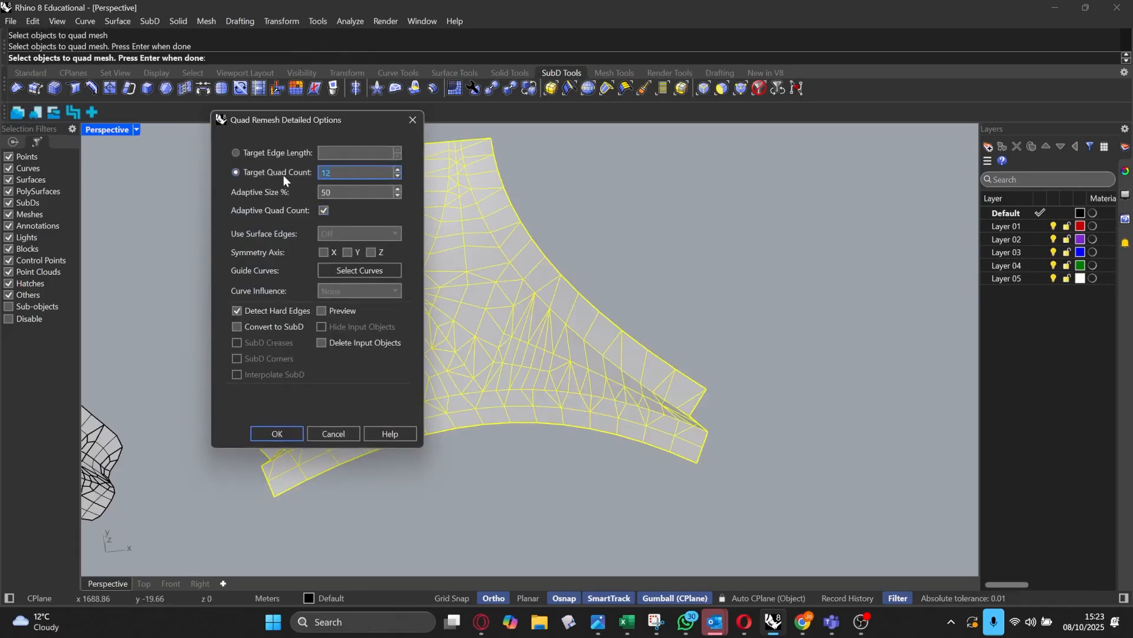
pyautogui.write('24')
pyautogui.click(277, 434)
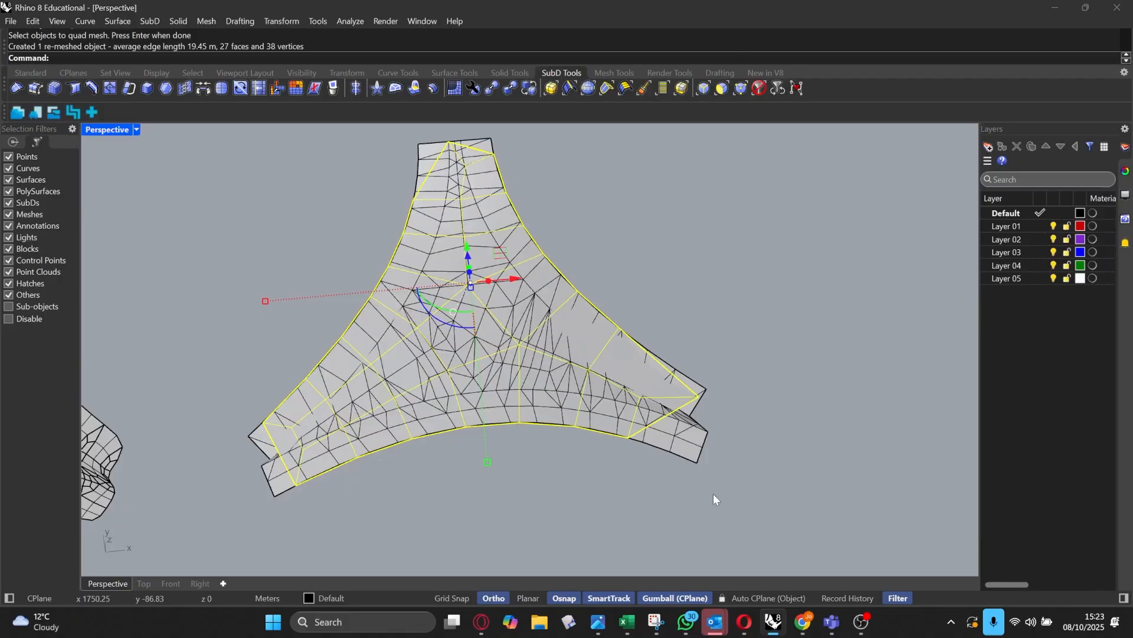
# Step: Move the 24-quad remesh along X so it sits clear beside the converted SubD
pyautogui.scroll(-7, 474, 384)
pyautogui.moveTo(516, 332); pyautogui.dragTo(798, 303)
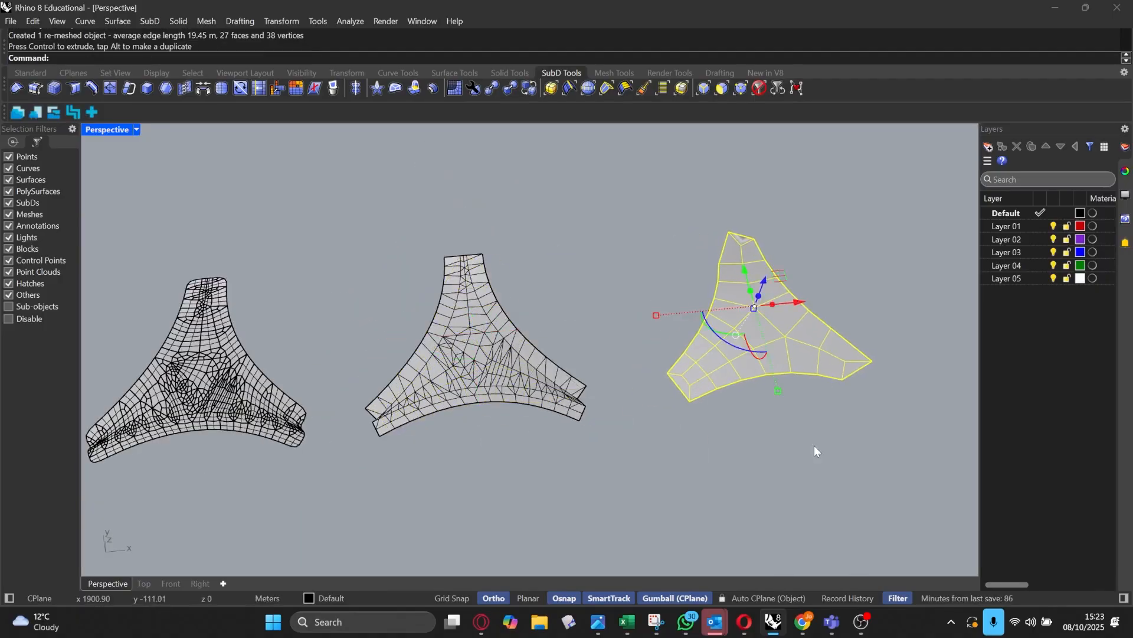
pyautogui.click(813, 445)
pyautogui.keyDown('shift'); pyautogui.moveTo(632, 298); pyautogui.dragTo(289, 295, button='right'); pyautogui.keyUp('shift')
pyautogui.scroll(6, 467, 231)
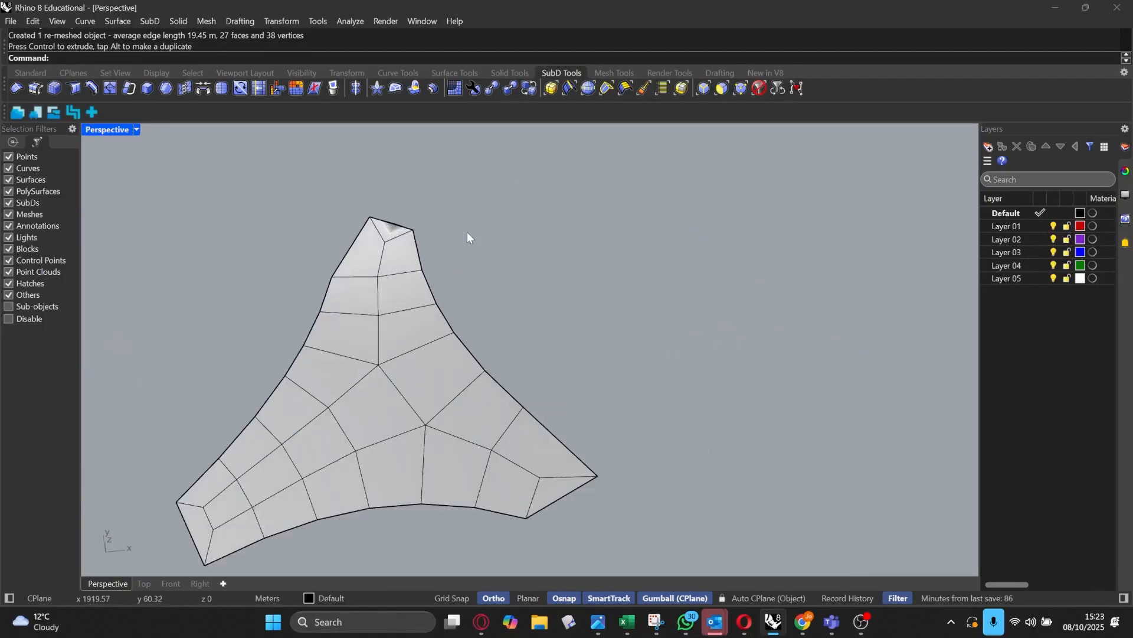
# Step: Examine the 24-quad remesh's face layout and arm ends, comparing it with the other versions in the row
pyautogui.moveTo(466, 232); pyautogui.dragTo(579, 363, button='right')
pyautogui.click(579, 363)
pyautogui.scroll(-4, 579, 363)
pyautogui.scroll(5, 658, 289)
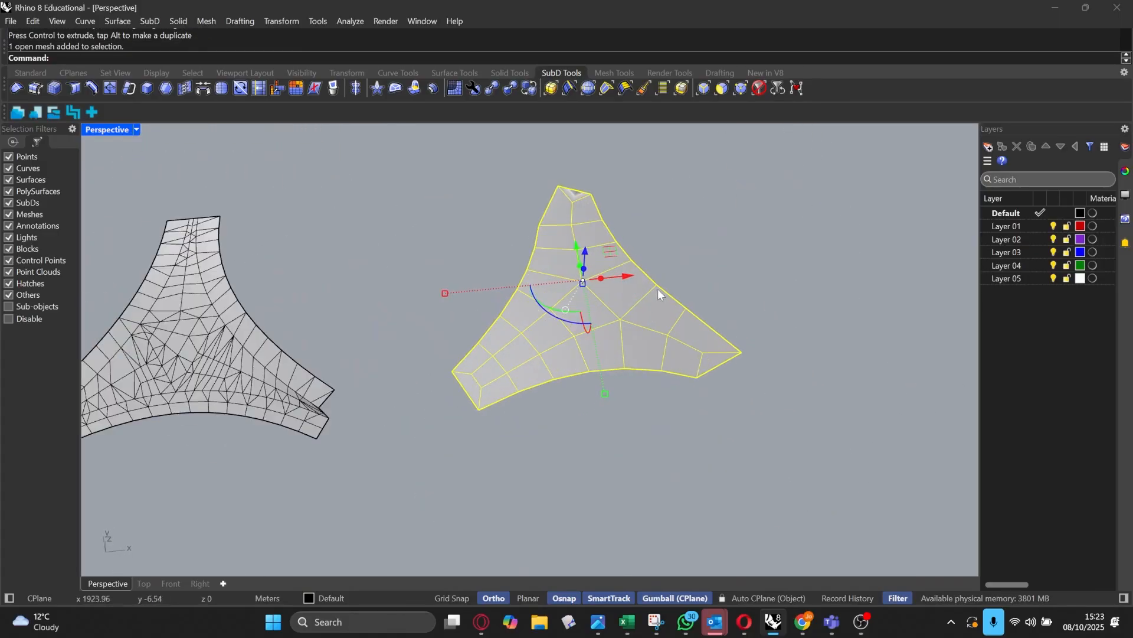
pyautogui.scroll(2, 561, 408)
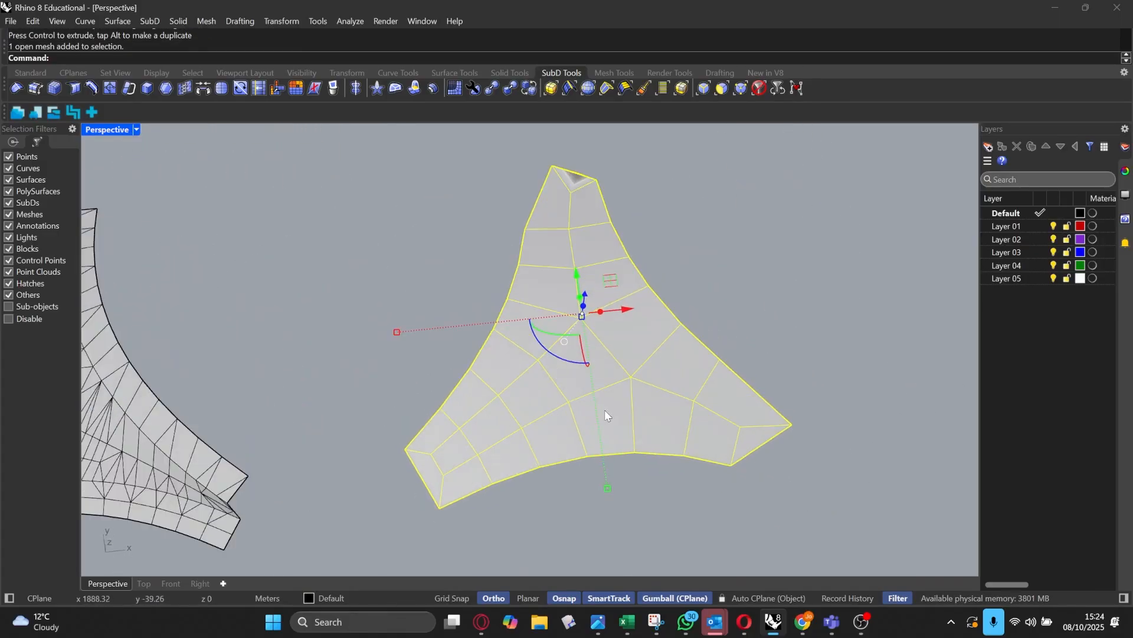
pyautogui.scroll(-5, 605, 410)
pyautogui.keyDown('shift'); pyautogui.moveTo(604, 410); pyautogui.dragTo(658, 394, button='right'); pyautogui.keyUp('shift')
pyautogui.click(697, 334)
pyautogui.keyDown('shift'); pyautogui.moveTo(622, 359); pyautogui.dragTo(697, 353, button='right'); pyautogui.keyUp('shift')
pyautogui.scroll(-6, 713, 348)
pyautogui.keyDown('shift'); pyautogui.moveTo(443, 386); pyautogui.dragTo(727, 301, button='right'); pyautogui.keyUp('shift')
pyautogui.scroll(-5, 678, 371)
pyautogui.keyDown('shift'); pyautogui.moveTo(353, 334); pyautogui.dragTo(512, 375, button='right'); pyautogui.keyUp('shift')
pyautogui.keyDown('shift'); pyautogui.moveTo(586, 370); pyautogui.dragTo(322, 290, button='right'); pyautogui.keyUp('shift')
pyautogui.scroll(-5, 322, 289)
pyautogui.keyDown('shift'); pyautogui.moveTo(691, 343); pyautogui.dragTo(590, 325, button='right'); pyautogui.keyUp('shift')
pyautogui.scroll(16, 596, 327)
pyautogui.scroll(4, 614, 343)
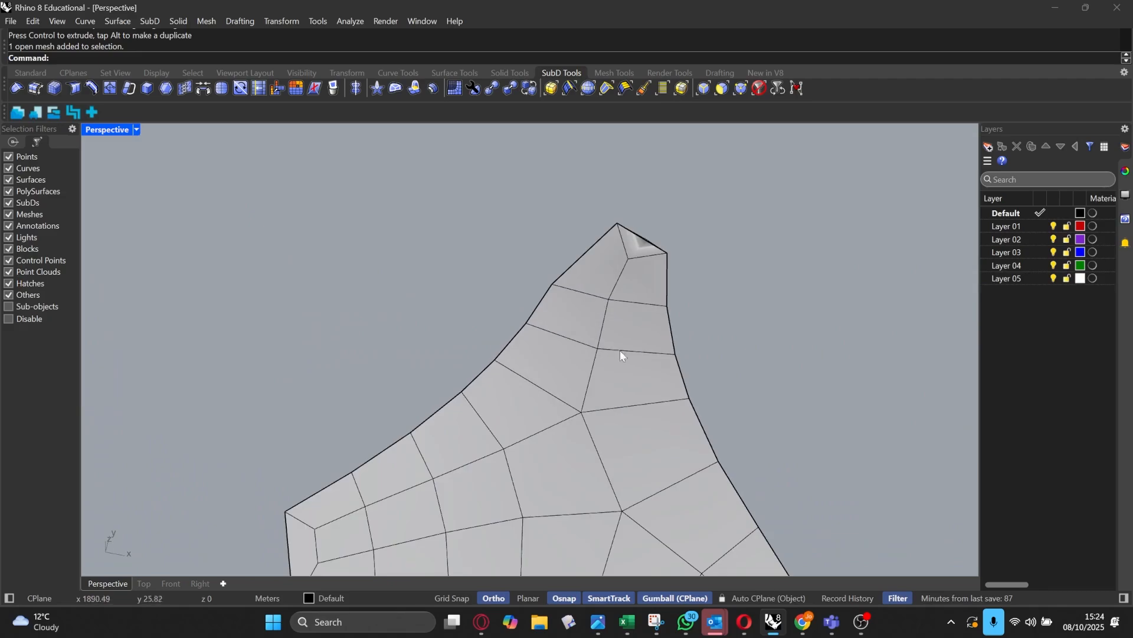
# Step: Review the row of versions back to the faceted three-armed model and the shell with the triangular opening
pyautogui.scroll(-14, 640, 269)
pyautogui.moveTo(639, 269); pyautogui.dragTo(678, 332, button='right')
pyautogui.keyDown('shift'); pyautogui.moveTo(507, 341); pyautogui.dragTo(735, 270, button='right'); pyautogui.keyUp('shift')
pyautogui.scroll(-7, 738, 277)
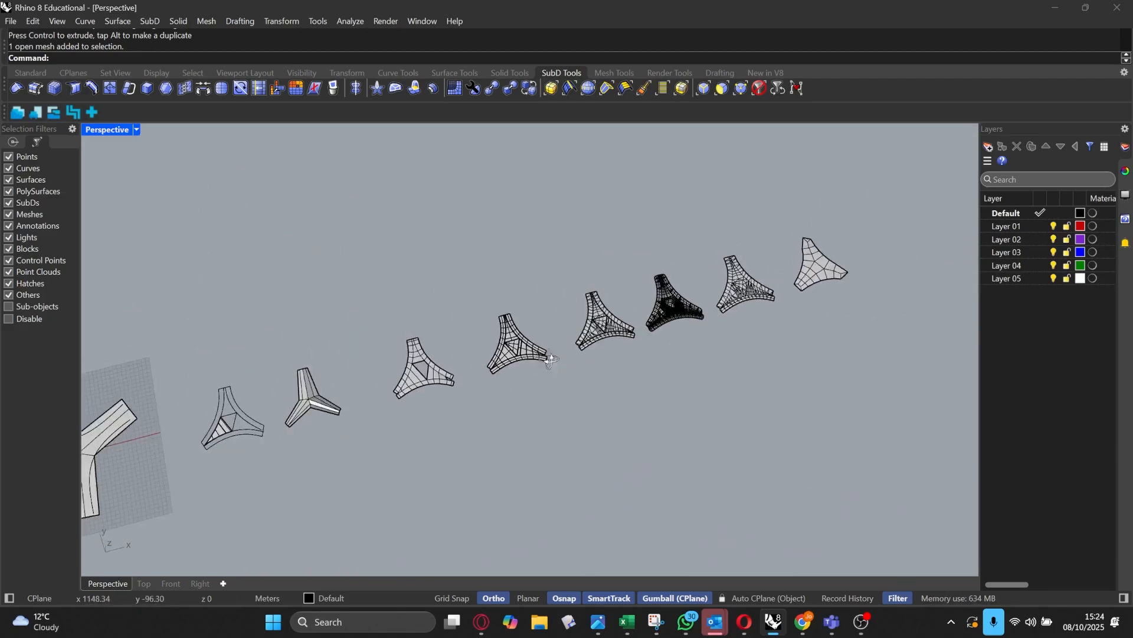
pyautogui.moveTo(552, 359); pyautogui.dragTo(643, 334, button='right')
pyautogui.scroll(5, 641, 333)
pyautogui.scroll(5, 643, 334)
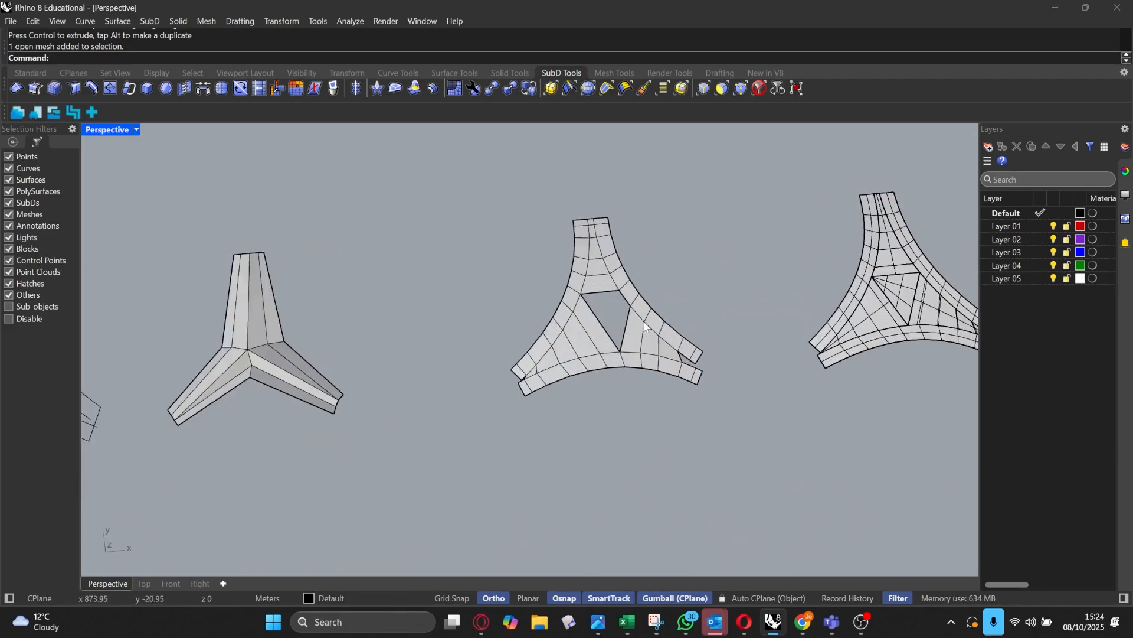
pyautogui.keyDown('shift'); pyautogui.moveTo(433, 319); pyautogui.dragTo(522, 317, button='right'); pyautogui.keyUp('shift')
pyautogui.scroll(3, 384, 333)
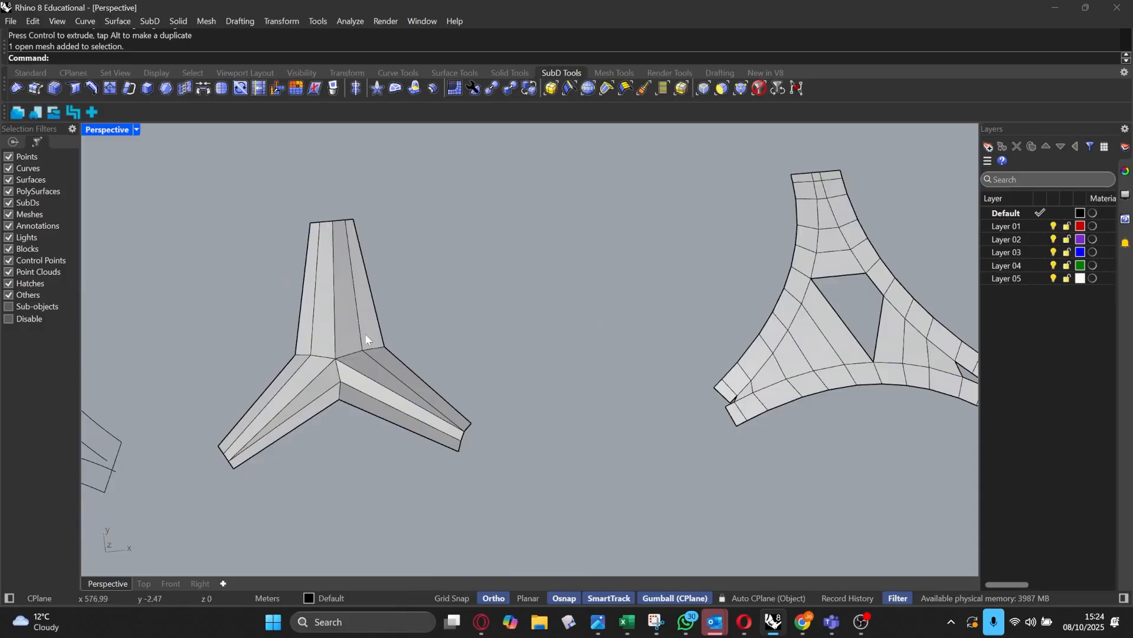
pyautogui.scroll(-3, 486, 331)
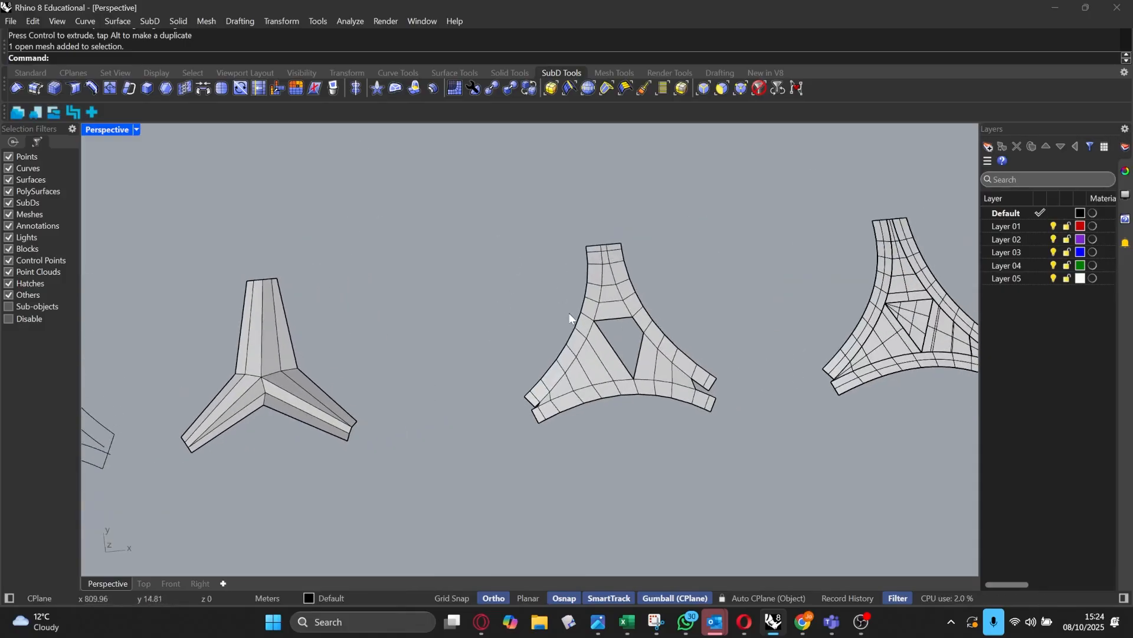
pyautogui.scroll(3, 569, 314)
pyautogui.scroll(-6, 603, 326)
pyautogui.click(128, 89)
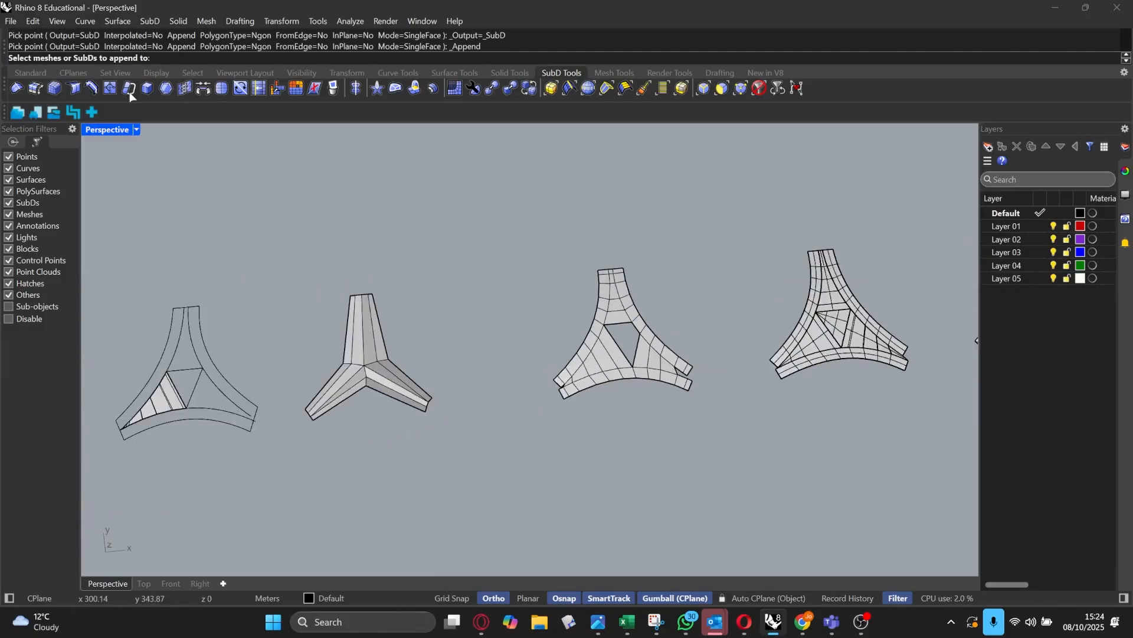
pyautogui.scroll(2, 608, 276)
pyautogui.click(601, 274)
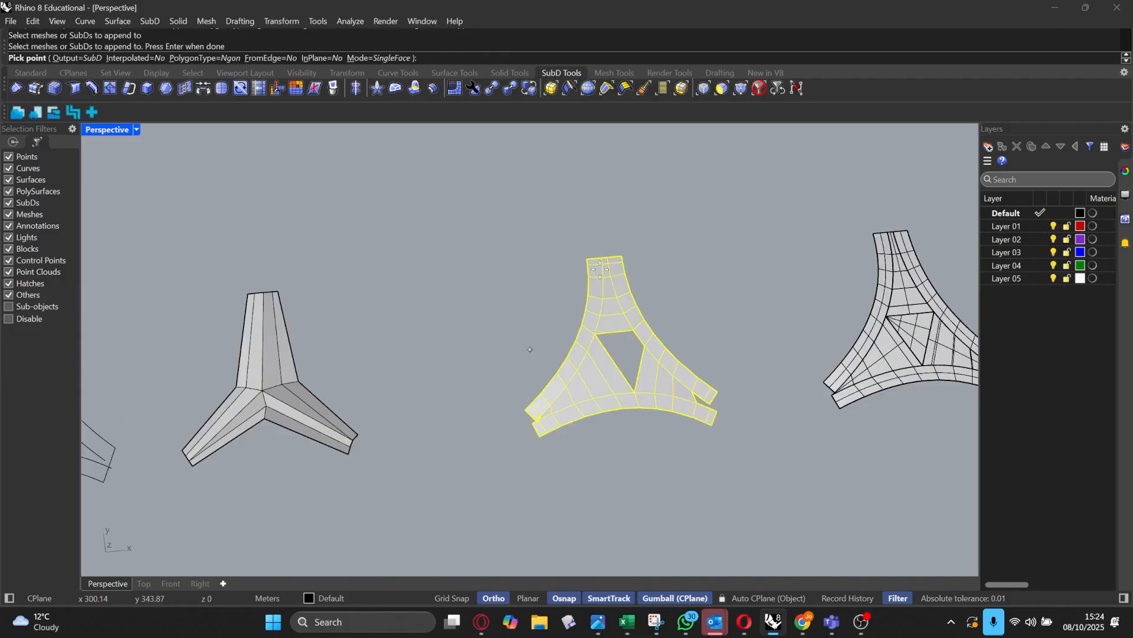
pyautogui.press('Return')
pyautogui.scroll(3, 591, 328)
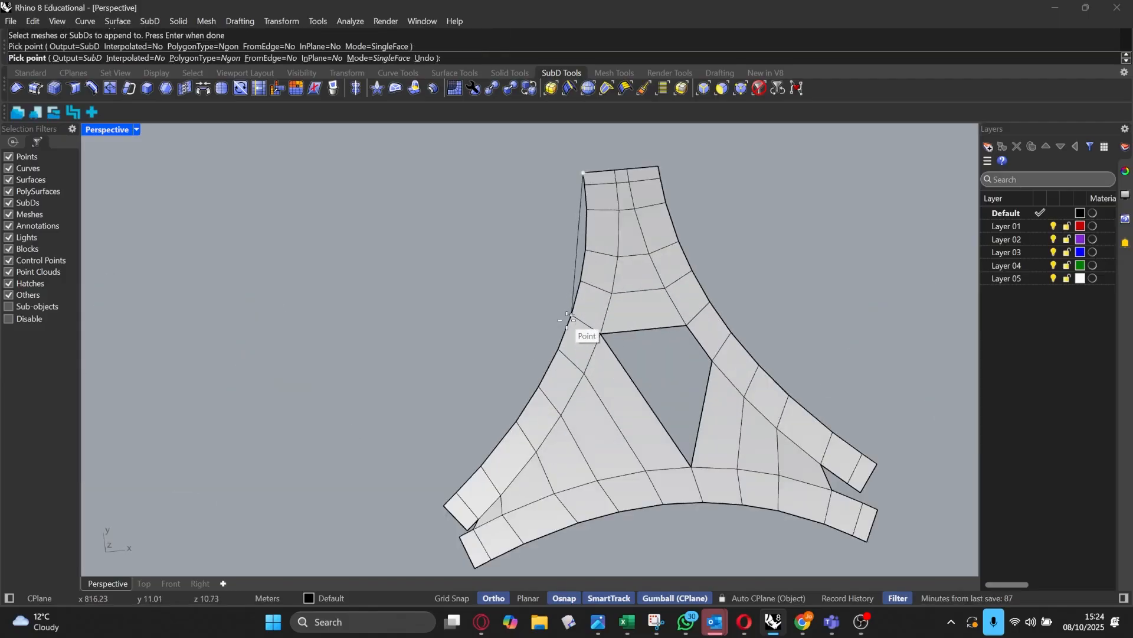
pyautogui.scroll(-5, 572, 328)
pyautogui.press('Escape')
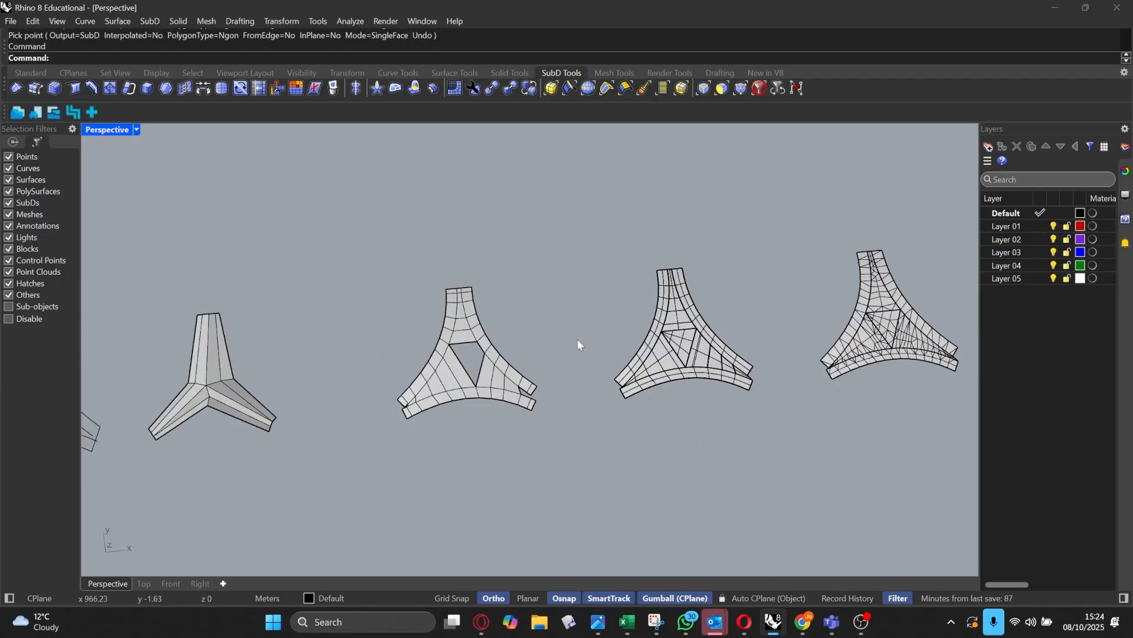
# Step: Create a separate four-sided SubD face over half of the polysurface's upper arm, from its outer tip corner down to the central triangle's edge
pyautogui.rightClick(667, 301)
pyautogui.scroll(6, 672, 301)
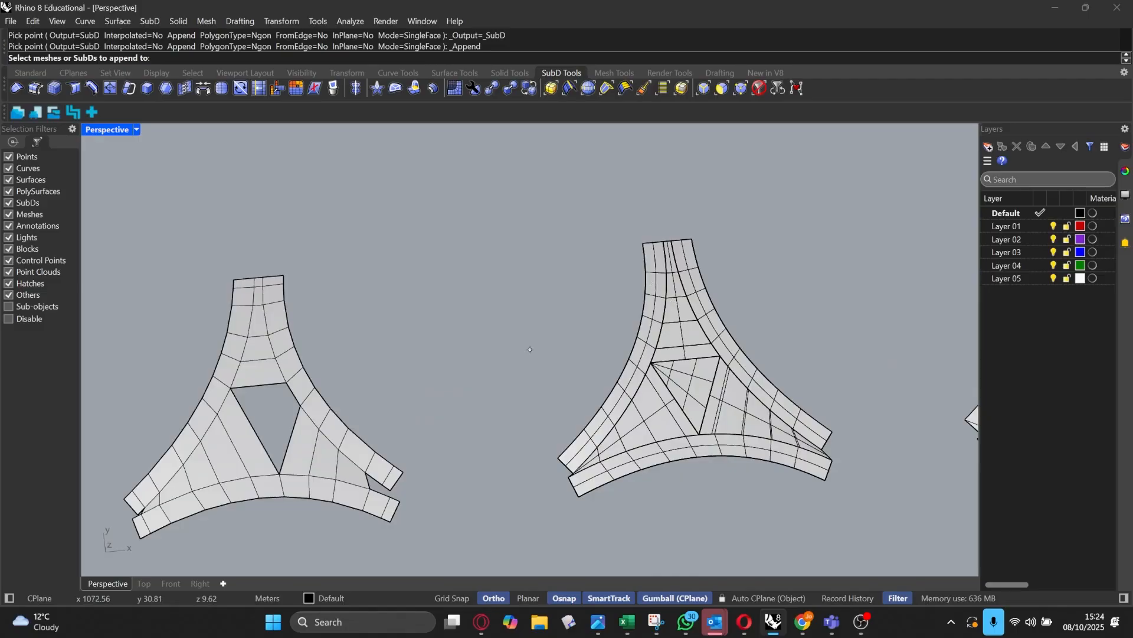
pyautogui.rightClick(650, 253)
pyautogui.rightClick(649, 252)
pyautogui.rightClick(649, 252)
pyautogui.rightClick(642, 241)
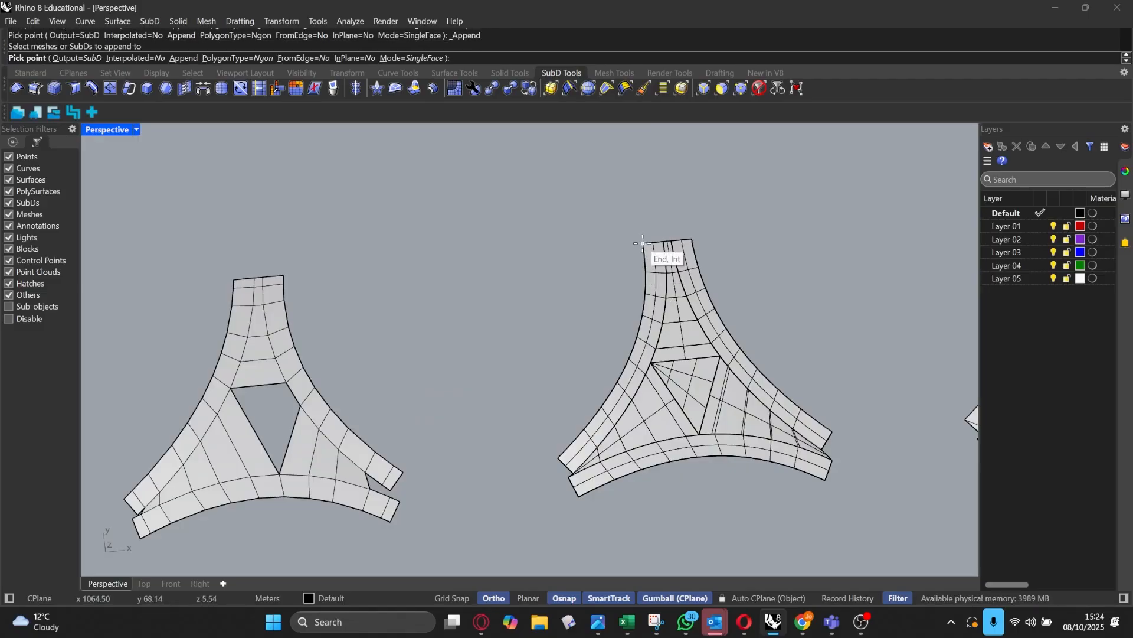
pyautogui.click(642, 242)
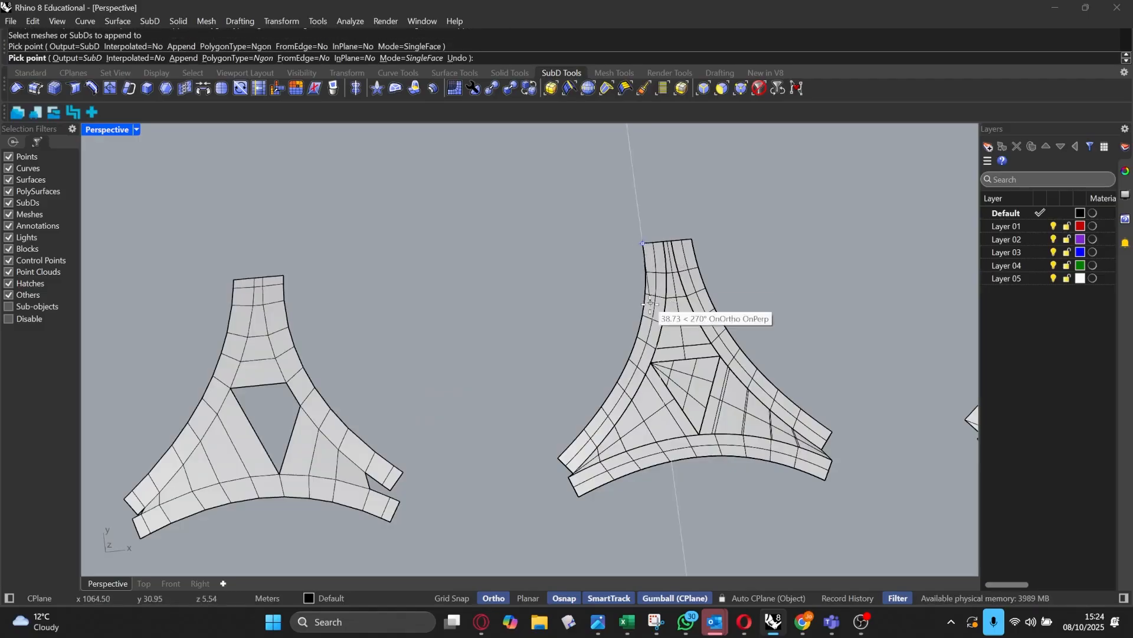
pyautogui.click(627, 363)
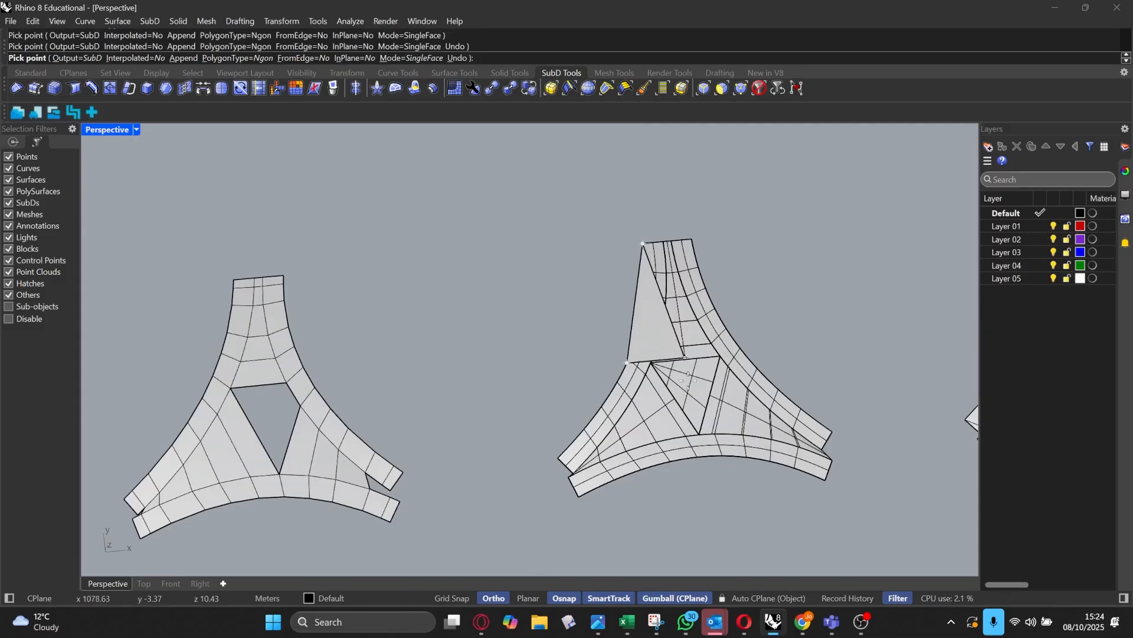
pyautogui.scroll(8, 688, 380)
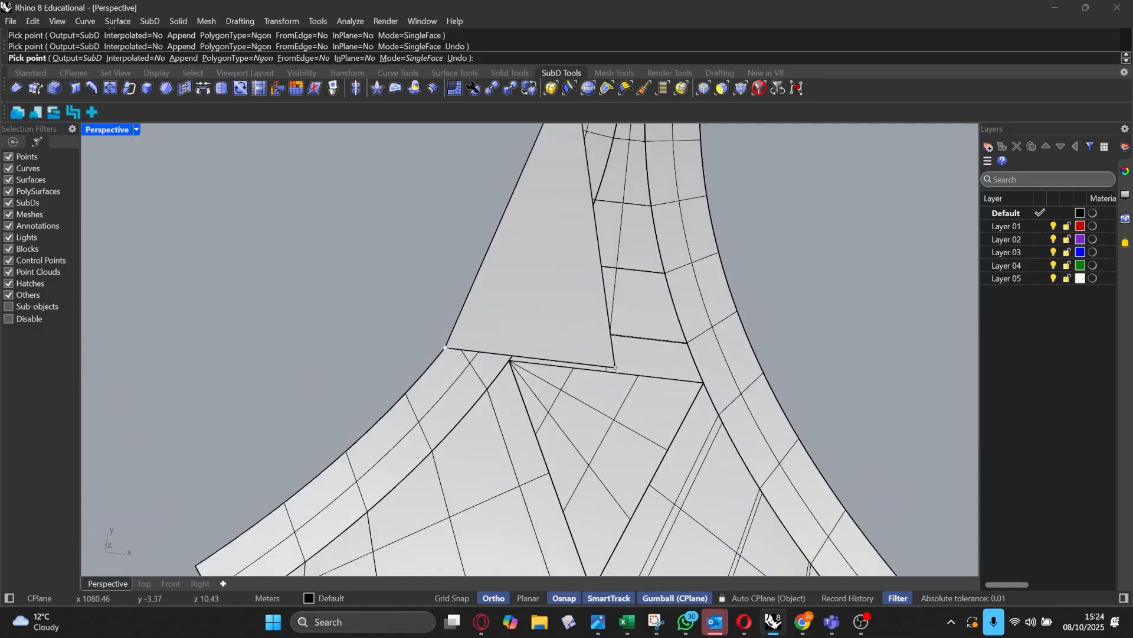
pyautogui.press('F8')
pyautogui.keyDown('shift'); pyautogui.click(599, 407); pyautogui.keyUp('shift')
pyautogui.scroll(-12, 607, 419)
pyautogui.scroll(7, 644, 322)
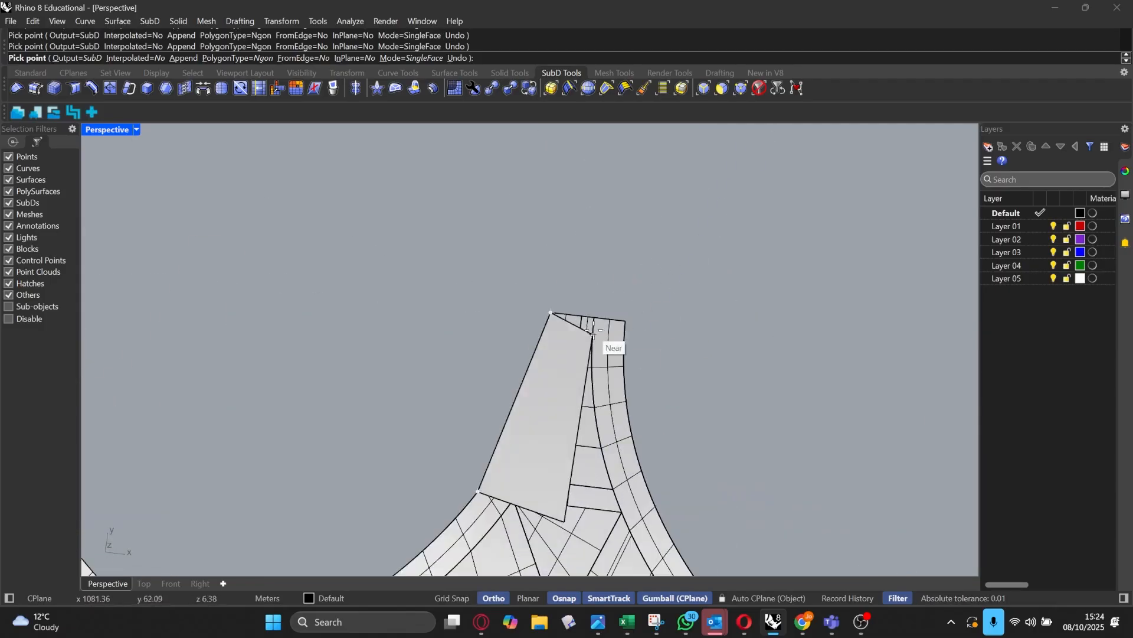
pyautogui.scroll(-6, 590, 333)
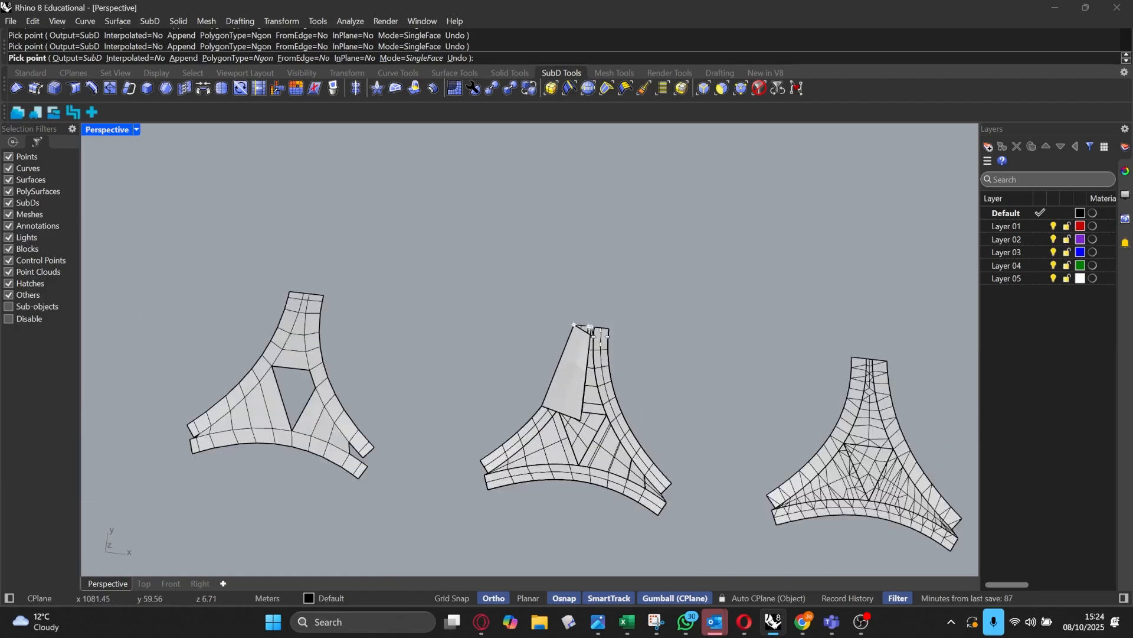
pyautogui.press('Escape')
# Step: Raise the new SubD face vertically so it floats above the polysurface's upper arm
pyautogui.moveTo(614, 353); pyautogui.dragTo(682, 318, button='right')
pyautogui.scroll(3, 683, 227)
pyautogui.scroll(-6, 614, 258)
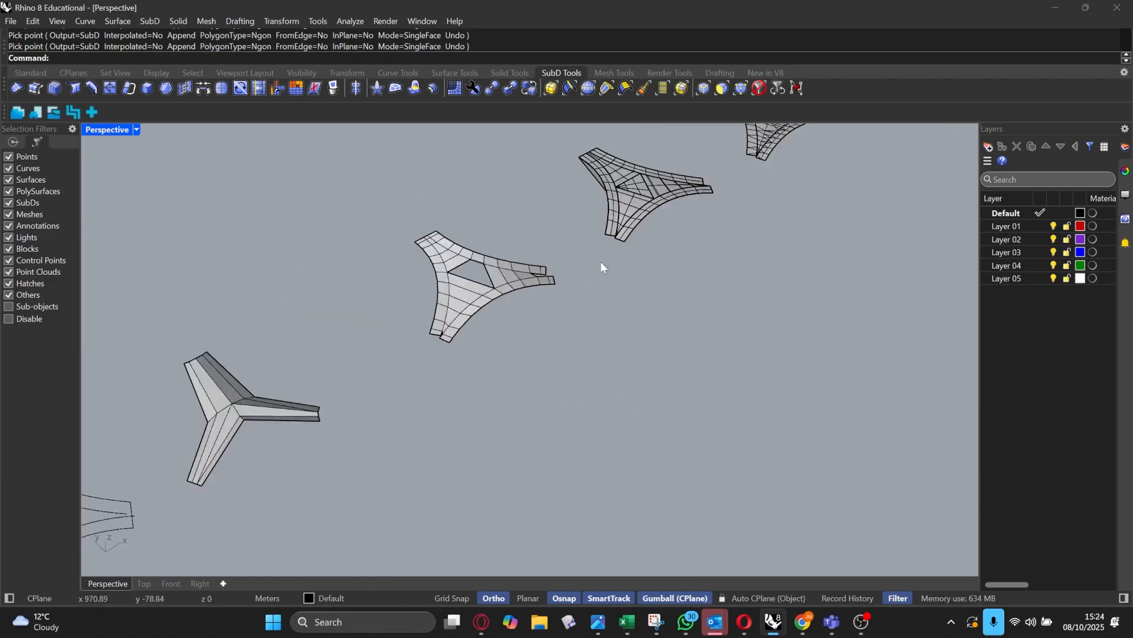
pyautogui.keyDown('shift'); pyautogui.moveTo(601, 261); pyautogui.dragTo(488, 379, button='right'); pyautogui.keyUp('shift')
pyautogui.scroll(12, 487, 379)
pyautogui.click(458, 384)
pyautogui.scroll(-3, 459, 386)
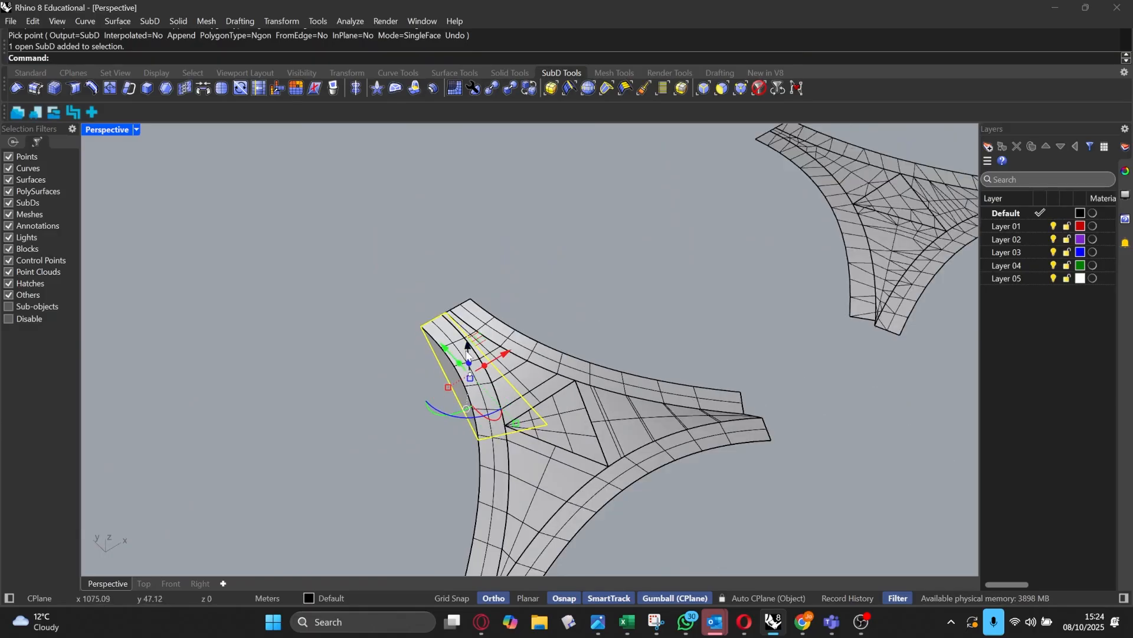
pyautogui.moveTo(470, 344); pyautogui.dragTo(472, 324)
pyautogui.press('Escape')
# Step: Append a four-sided face to the raised SubD, joining its lower edge to the outer and inner corners of the adjacent arm's end
pyautogui.moveTo(566, 324); pyautogui.dragTo(529, 297, button='right')
pyautogui.rightClick(551, 348)
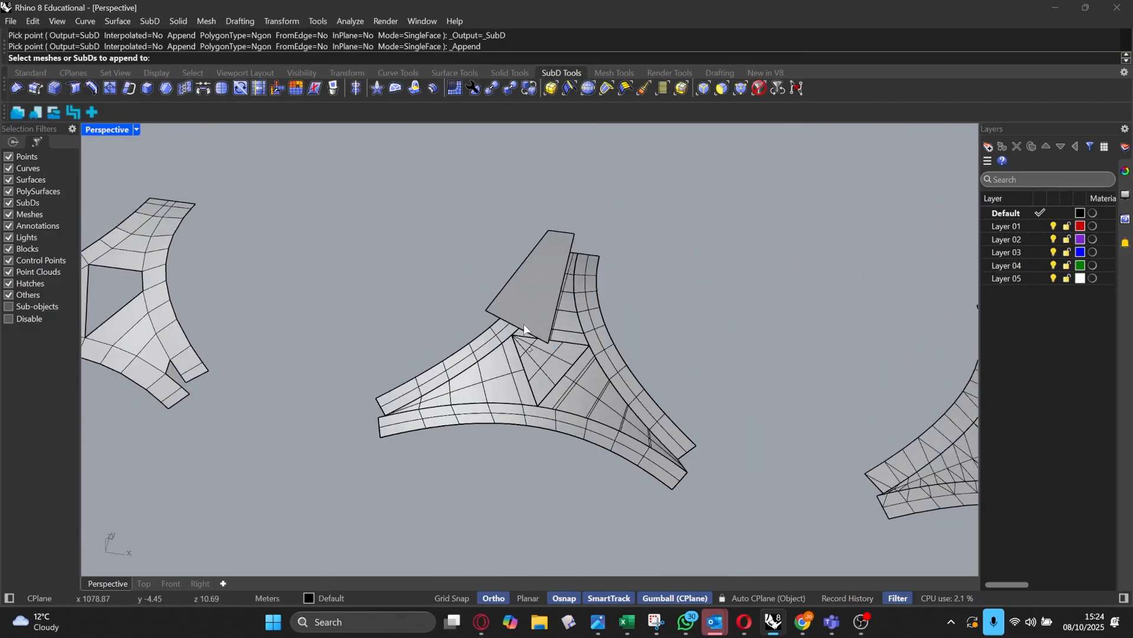
pyautogui.click(490, 314)
pyautogui.press('Return')
pyautogui.click(485, 310)
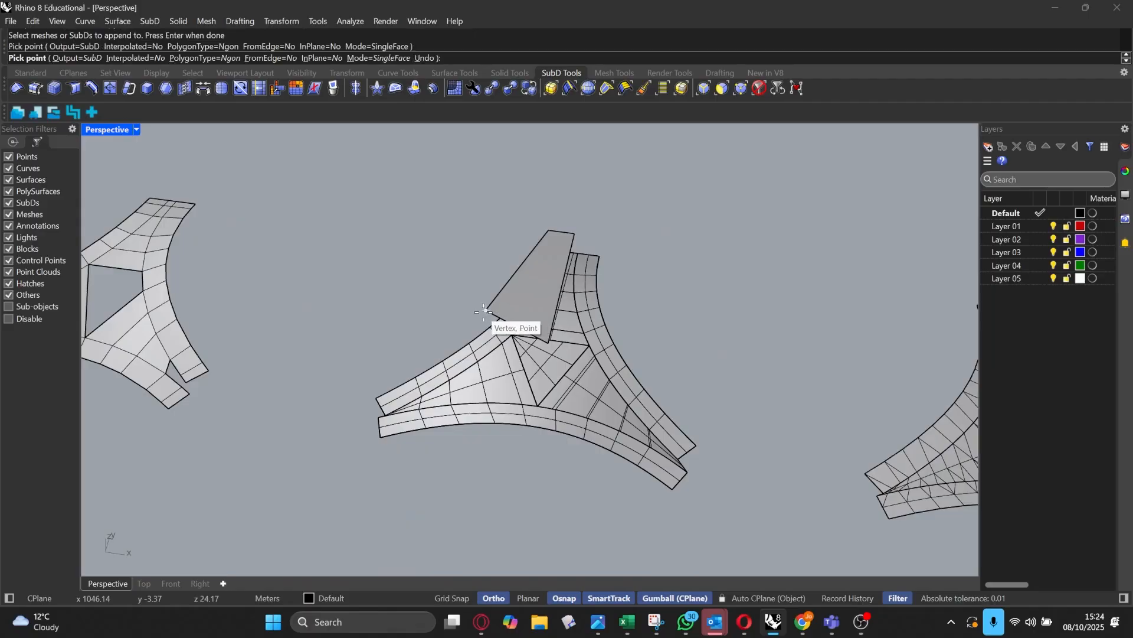
pyautogui.click(376, 398)
pyautogui.click(385, 415)
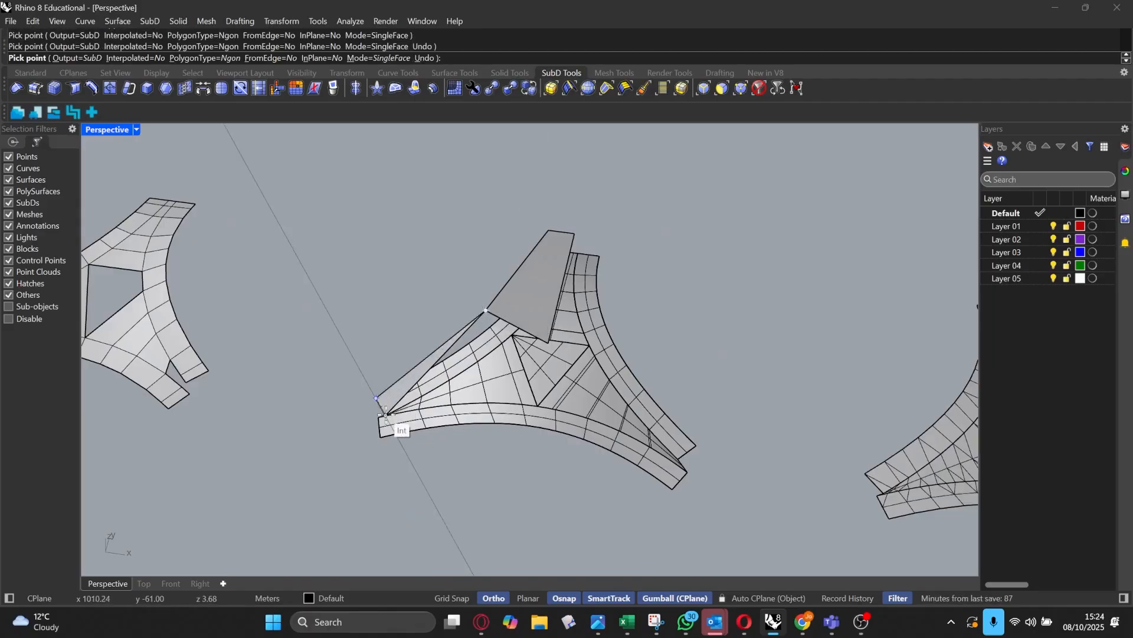
pyautogui.click(548, 343)
pyautogui.press('Return')
# Step: Append another face to the SubD, starting at the arm end's inner notch and continuing to the lower strip's outer corner
pyautogui.press('Return')
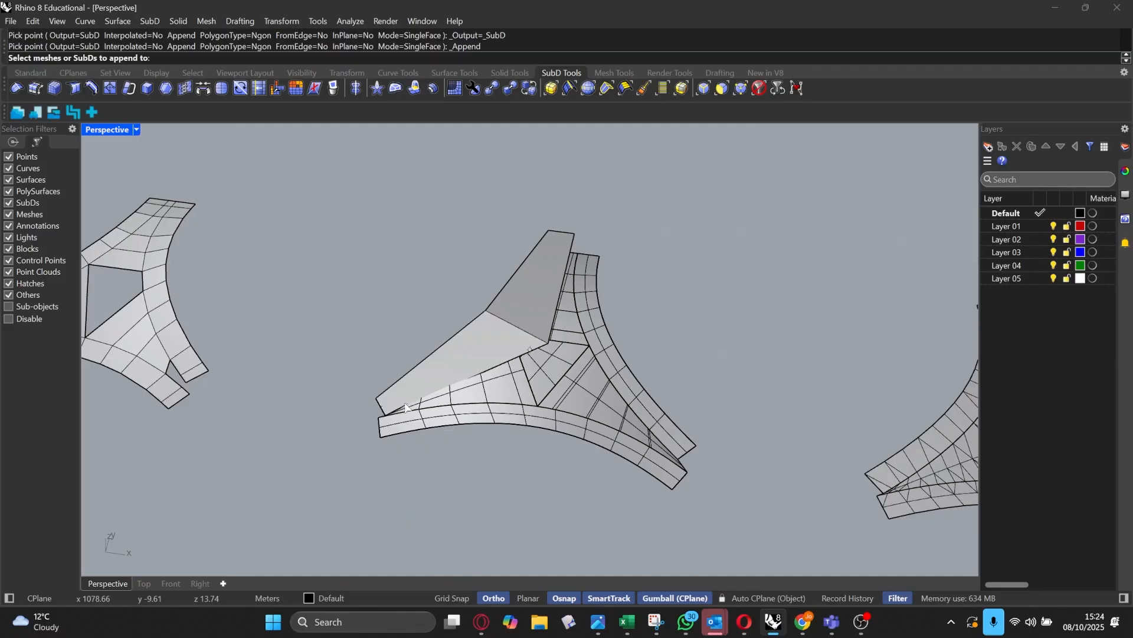
pyautogui.scroll(3, 391, 416)
pyautogui.click(387, 414)
pyautogui.press('Return')
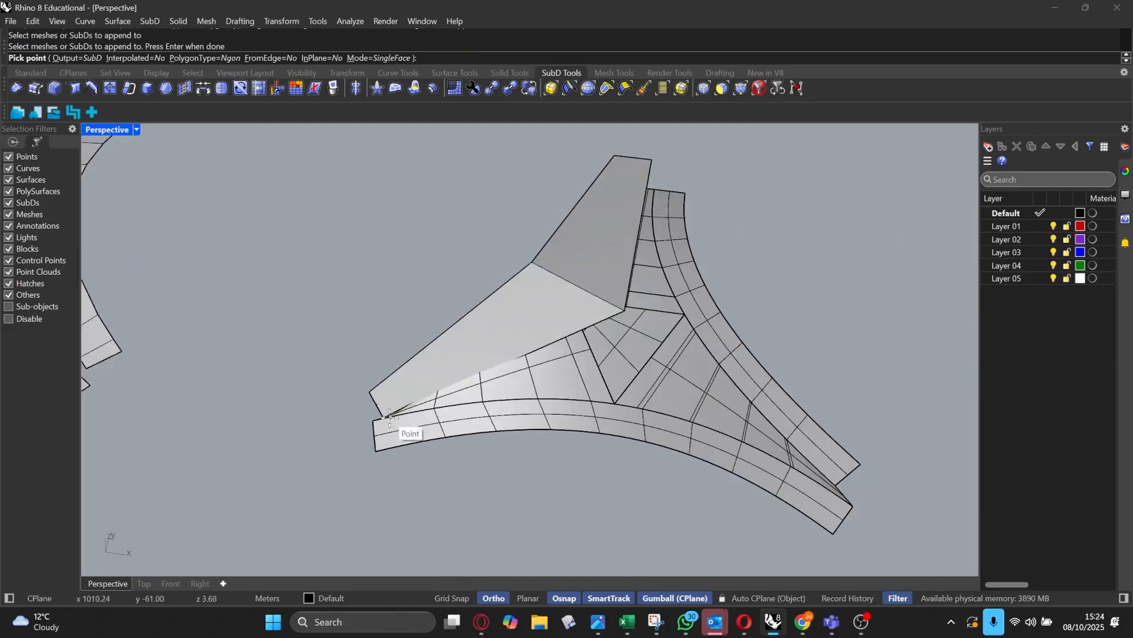
pyautogui.click(383, 415)
pyautogui.click(376, 451)
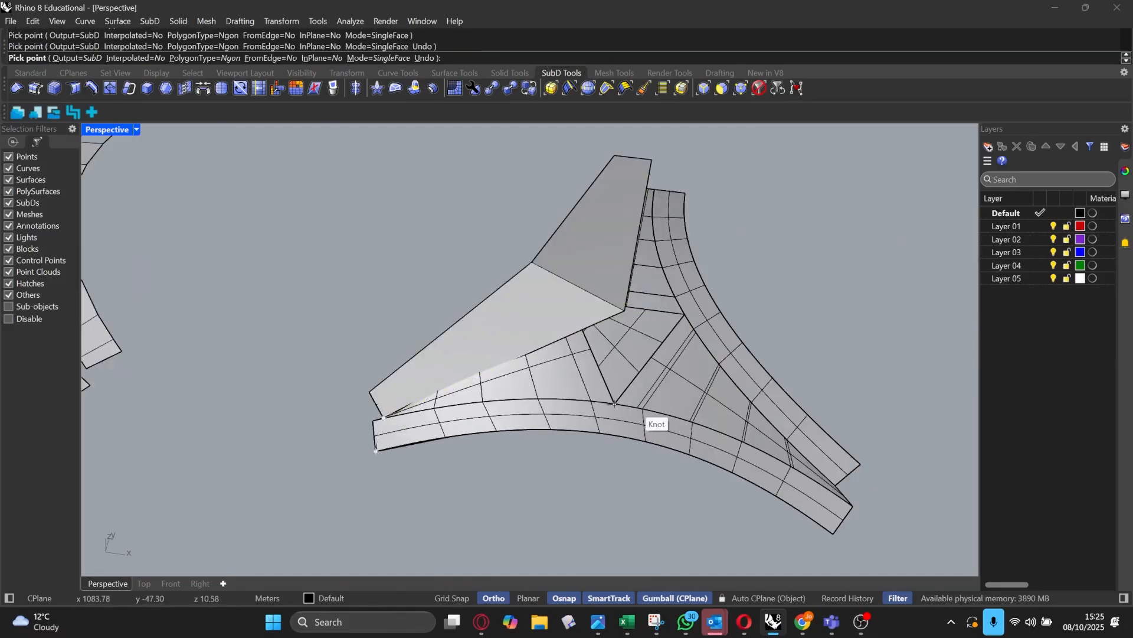
# Step: Complete the single SubD face over the lower-left arm by picking the middle of its outer edge and the hub's centre vertex
pyautogui.click(606, 434)
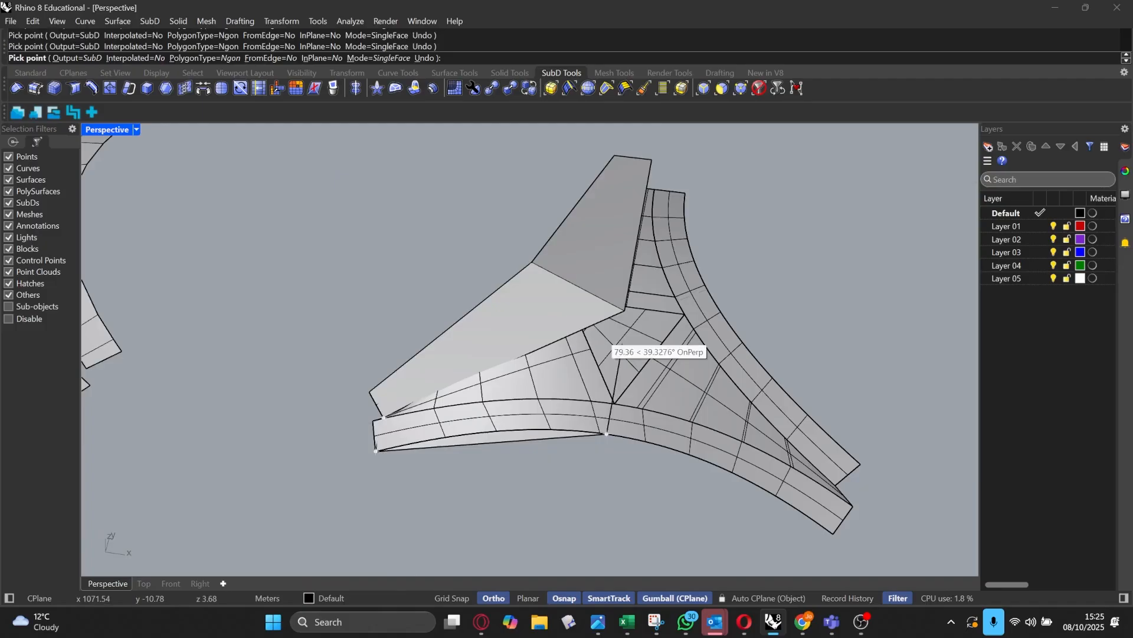
pyautogui.click(624, 313)
pyautogui.scroll(-4, 618, 322)
pyautogui.scroll(2, 618, 367)
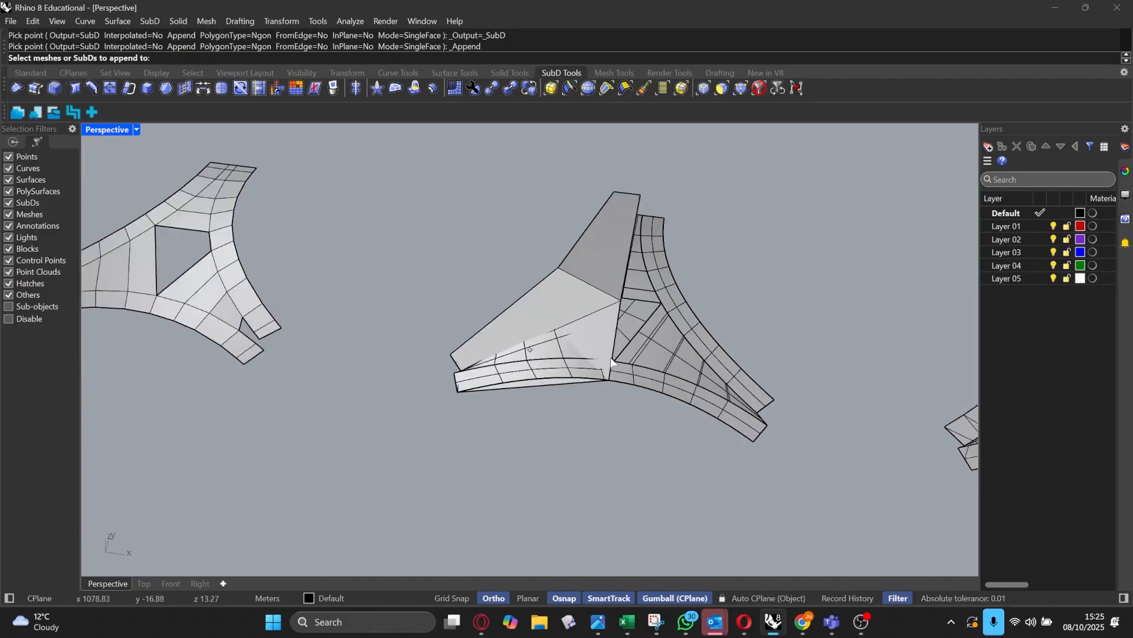
# Step: Append a four-sided SubD face over the near side of the lower-right arm, from the outer edge's middle to the arm tip and hub centre
pyautogui.click(612, 361)
pyautogui.press('Return')
pyautogui.click(608, 380)
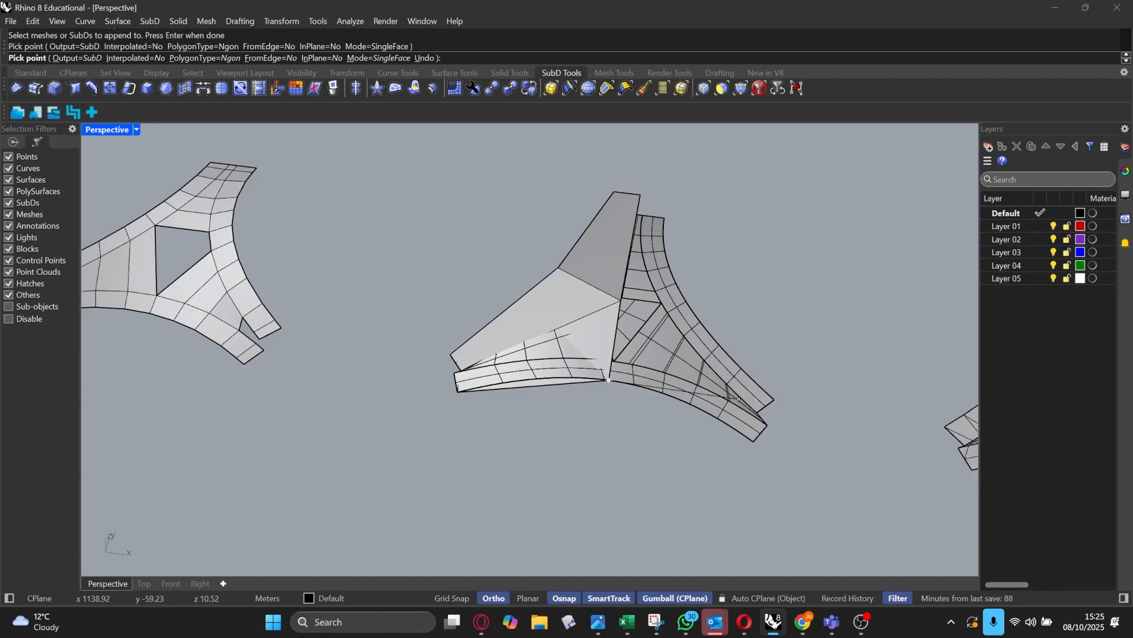
pyautogui.click(753, 441)
pyautogui.click(767, 425)
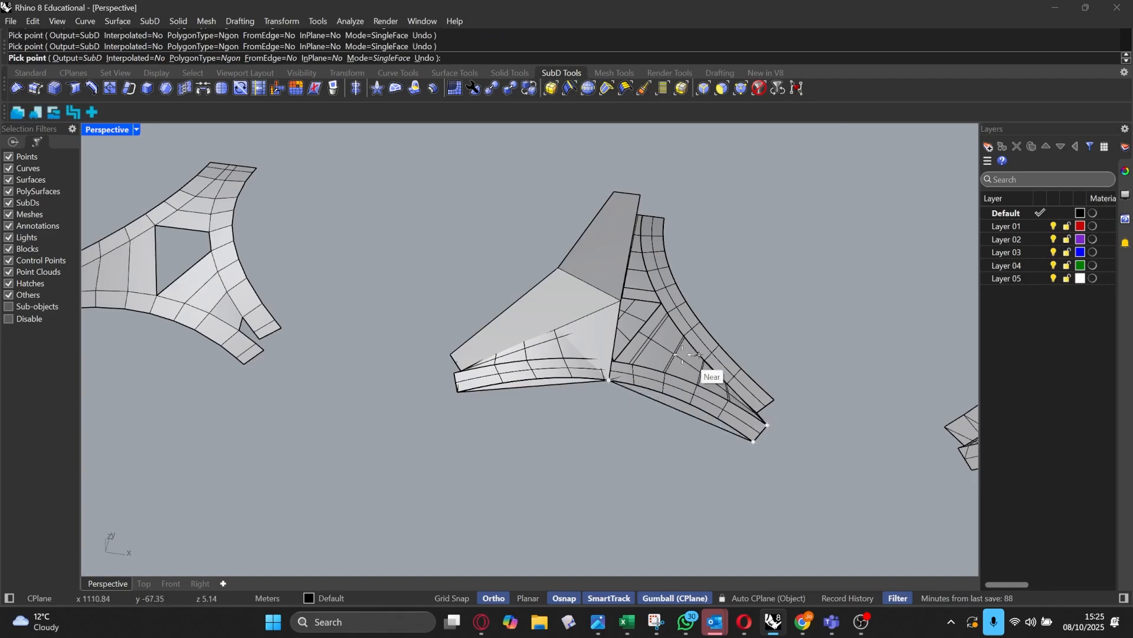
pyautogui.click(621, 300)
pyautogui.press('Return')
# Step: Append a SubD face over the far side of the lower-right arm, picking its tip corners, the concave edge's middle and the hub centre
pyautogui.moveTo(621, 300); pyautogui.dragTo(526, 462, button='right')
pyautogui.press('Return')
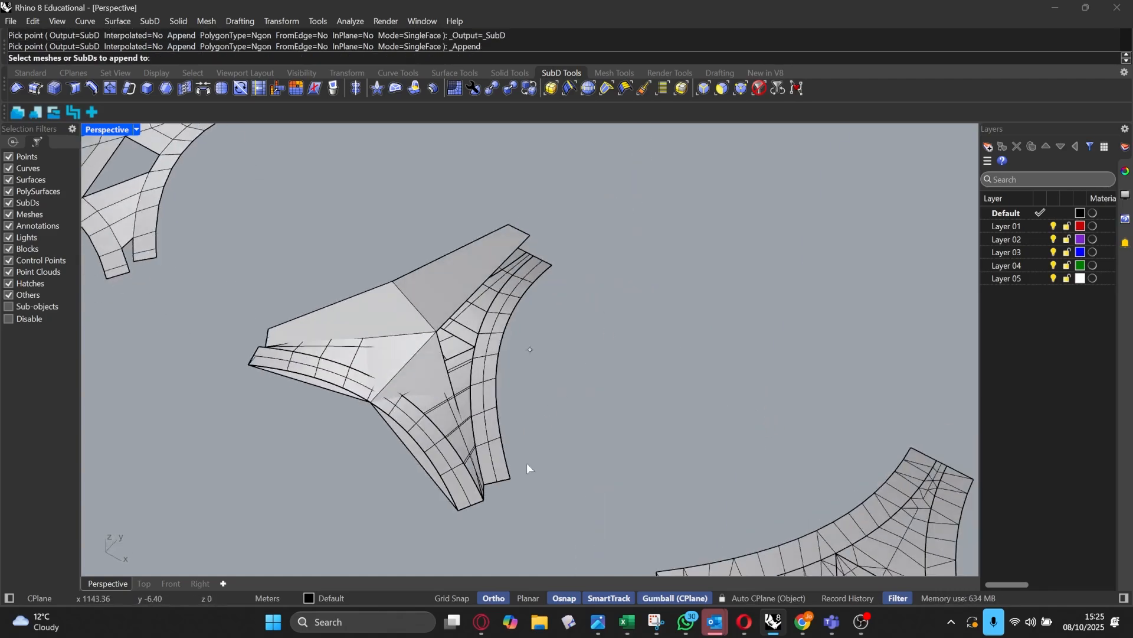
pyautogui.click(428, 472)
pyautogui.press('Return')
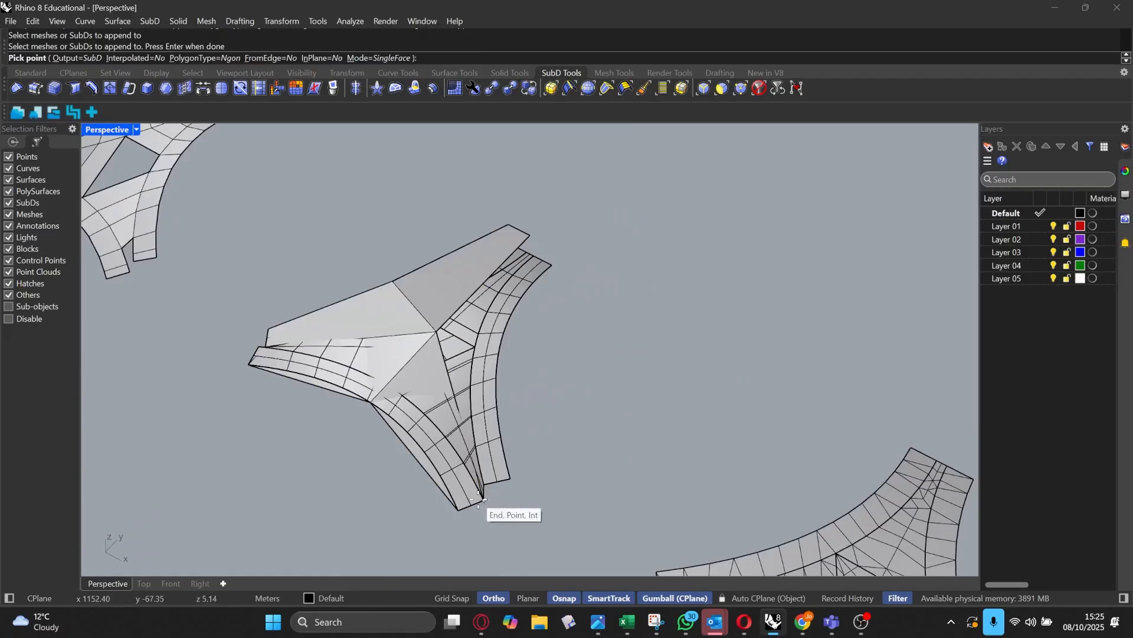
pyautogui.click(484, 499)
pyautogui.scroll(3, 481, 350)
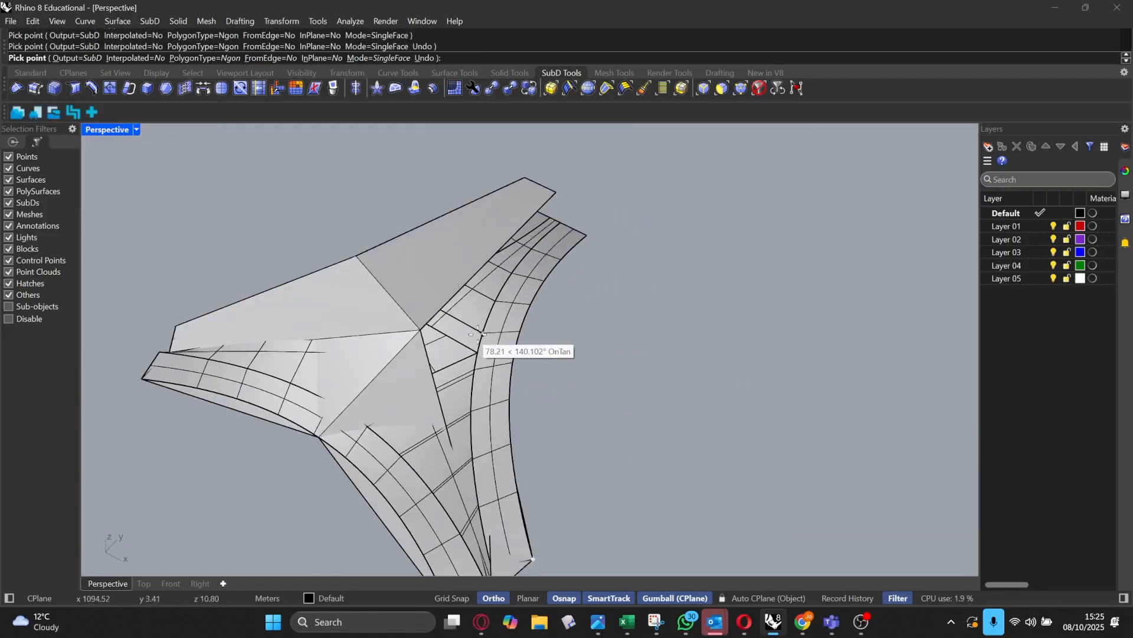
pyautogui.click(513, 361)
pyautogui.click(421, 330)
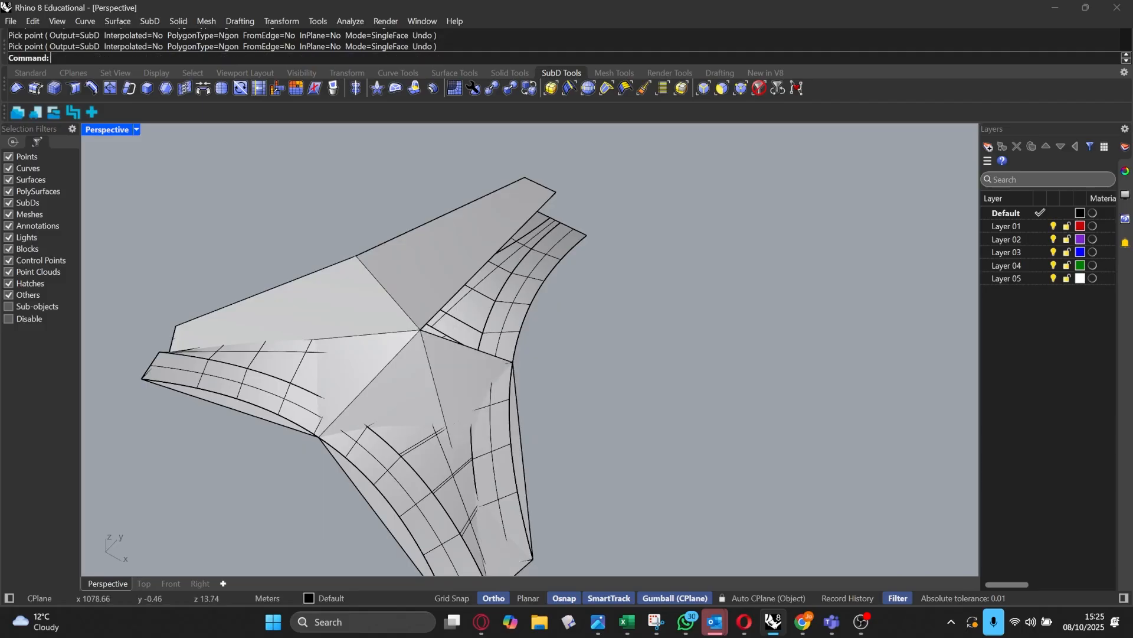
# Step: Append the last SubD face between the hub centre, the far concave edge's middle and the upper arm's tip
pyautogui.press('Return')
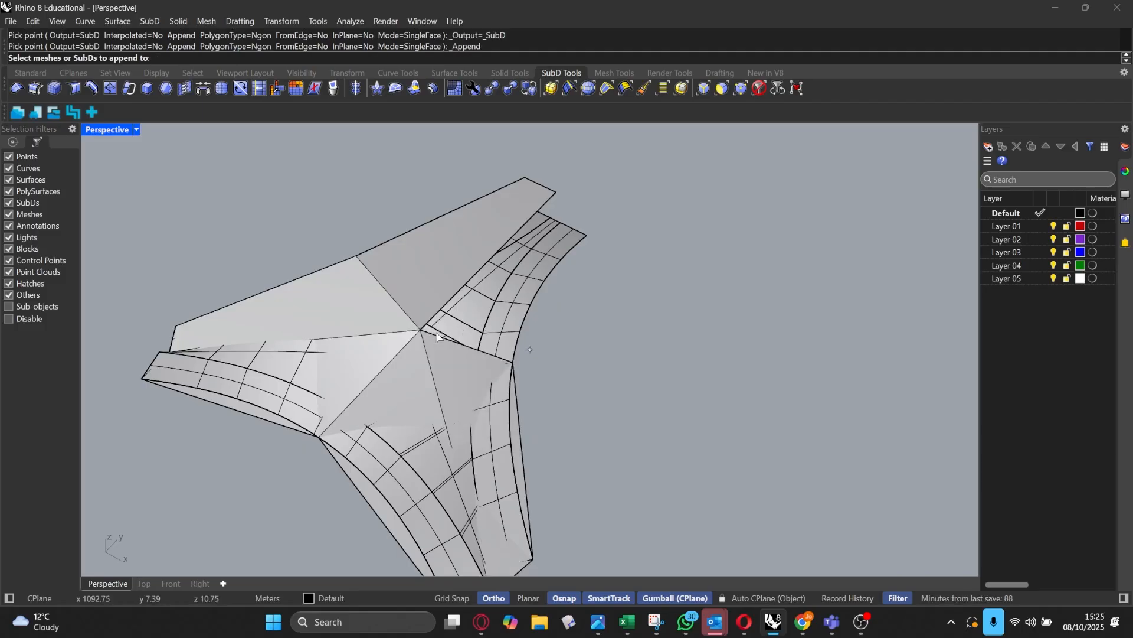
pyautogui.click(437, 337)
pyautogui.press('Return')
pyautogui.click(421, 330)
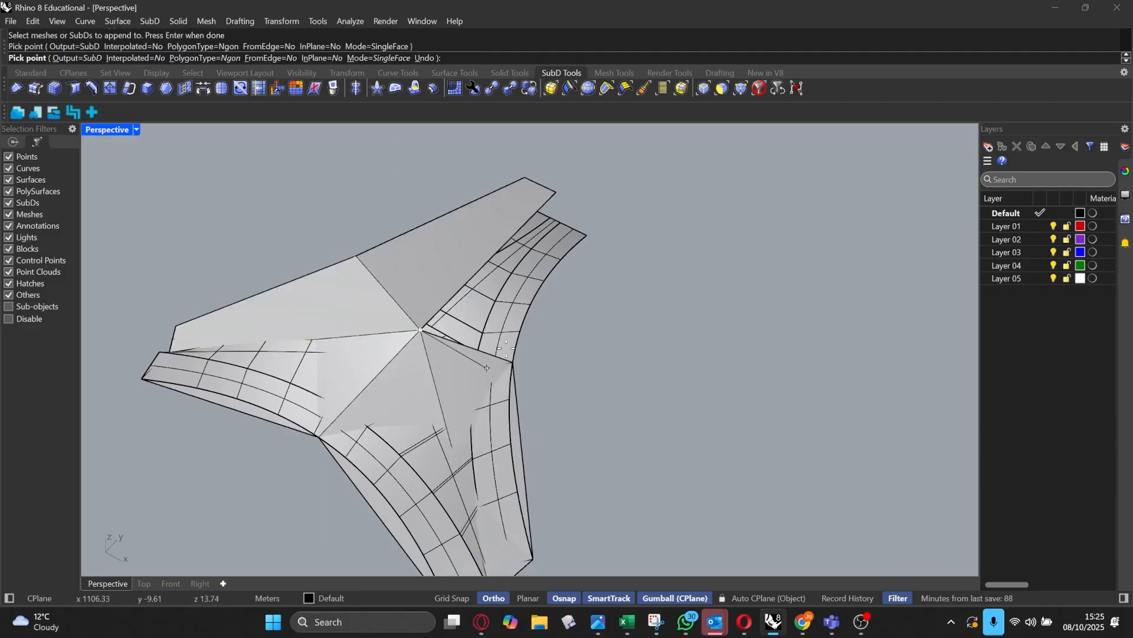
pyautogui.click(512, 361)
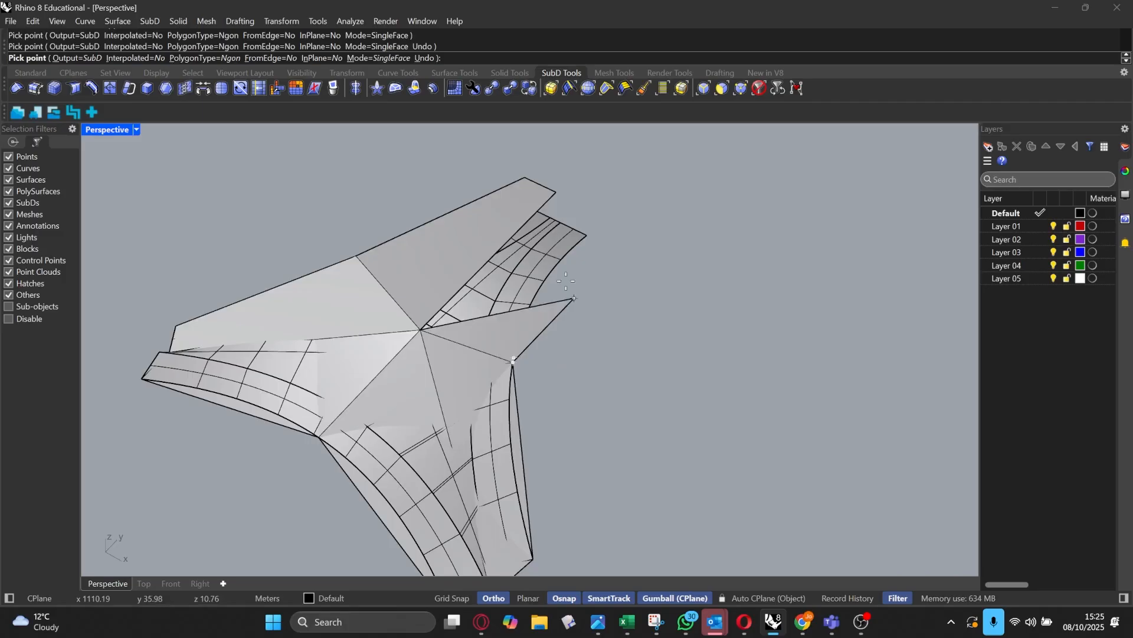
pyautogui.click(586, 235)
pyautogui.click(552, 189)
pyautogui.press('Return')
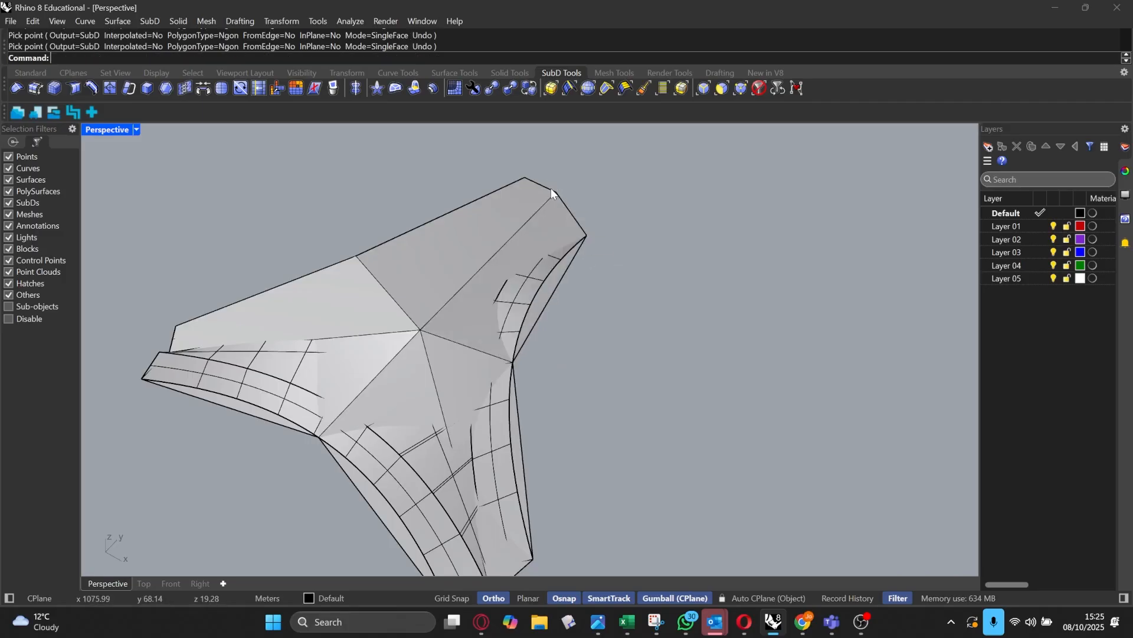
# Step: Move the finished low-poly tripod SubD along the X axis to the far end of the row of models
pyautogui.click(529, 221)
pyautogui.scroll(-6, 534, 244)
pyautogui.moveTo(570, 277); pyautogui.dragTo(955, 275)
pyautogui.keyDown('shift'); pyautogui.moveTo(870, 294); pyautogui.dragTo(696, 451, button='right'); pyautogui.keyUp('shift')
pyautogui.click(669, 363)
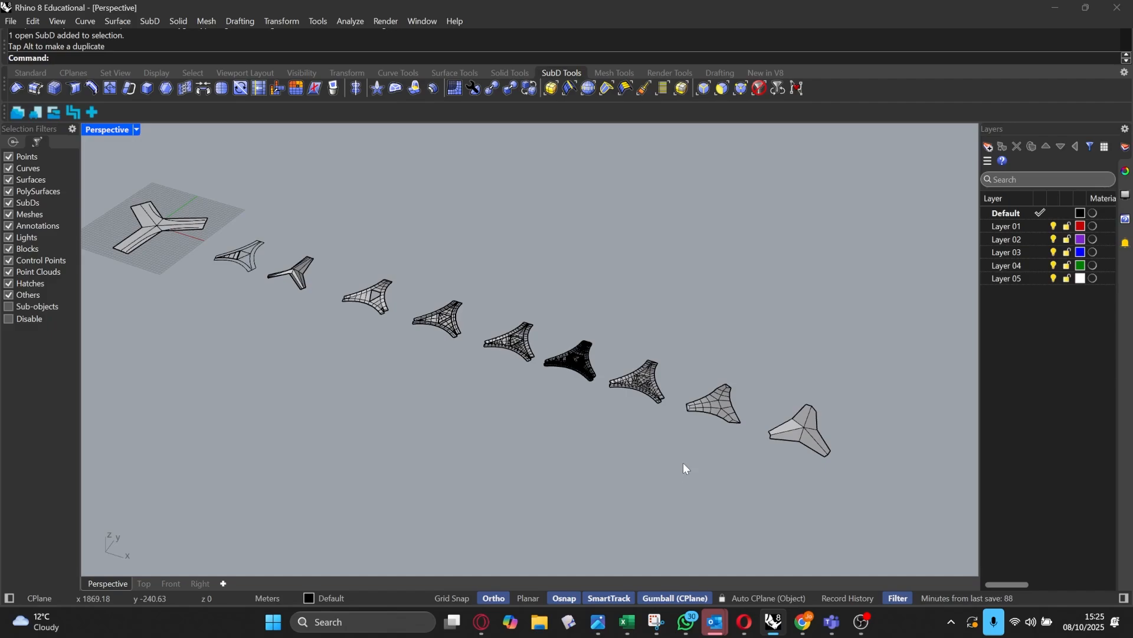
# Step: Switch the SubD display from flat to smooth and inspect the rounded tripod at the end of the row
pyautogui.scroll(-2, 657, 401)
pyautogui.moveTo(632, 380); pyautogui.dragTo(571, 354, button='right')
pyautogui.scroll(7, 672, 321)
pyautogui.moveTo(673, 321); pyautogui.dragTo(613, 289, button='right')
pyautogui.scroll(7, 664, 365)
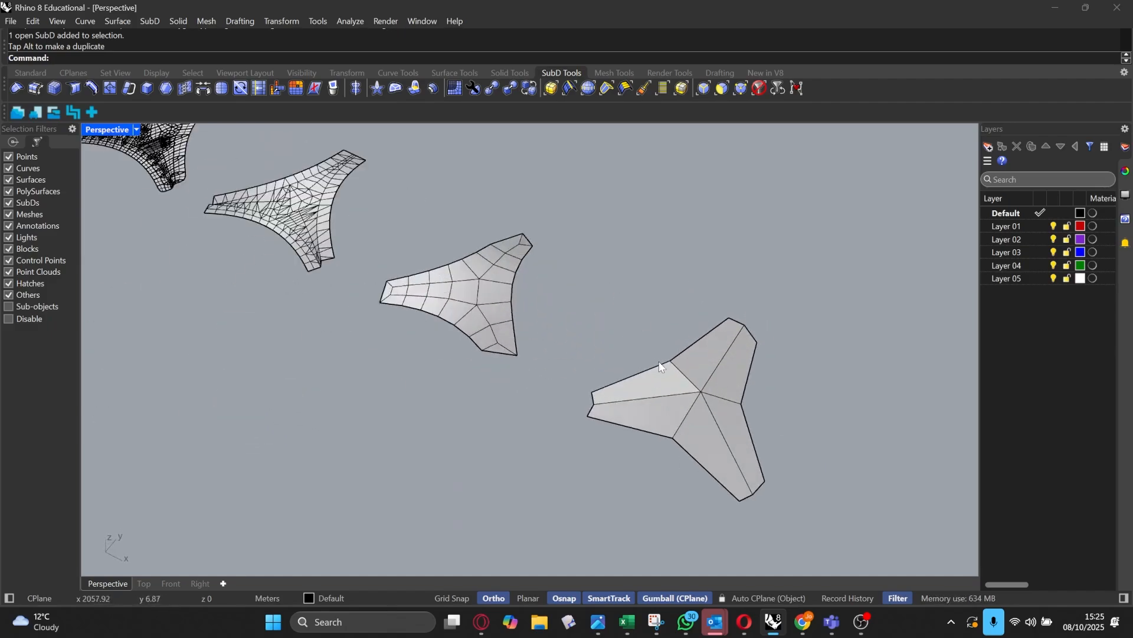
pyautogui.moveTo(663, 364)
pyautogui.mouseDown(button='right')
pyautogui.moveTo(645, 358)
pyautogui.moveTo(652, 347)
pyautogui.mouseUp(button='right')
pyautogui.click(680, 344)
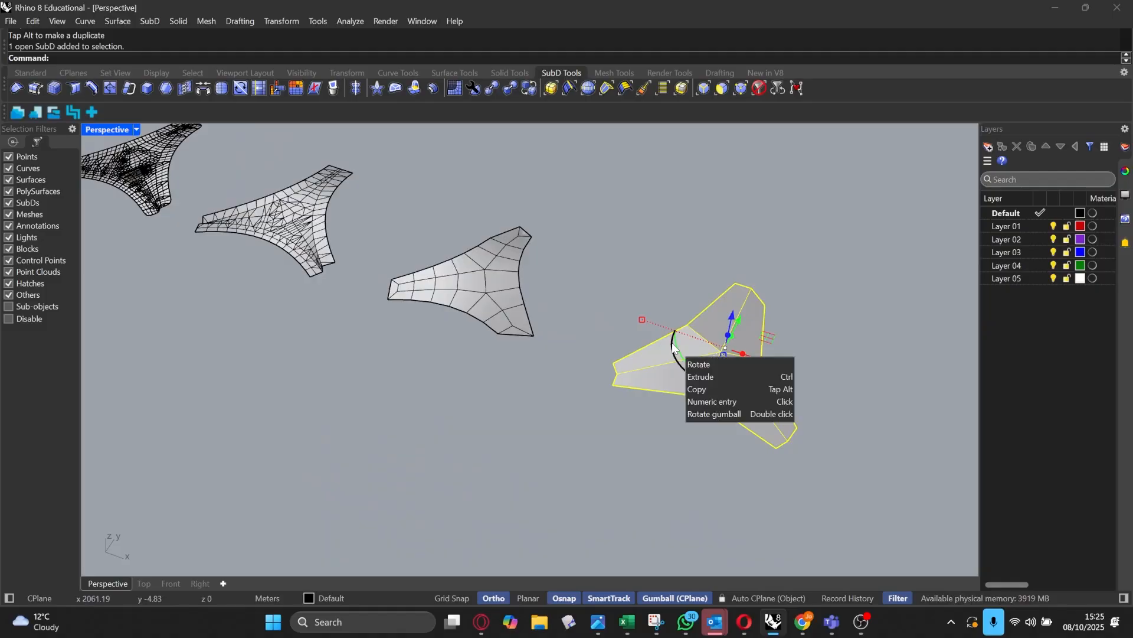
pyautogui.press('Tab')
pyautogui.click(779, 326)
pyautogui.moveTo(812, 305); pyautogui.dragTo(660, 325, button='right')
pyautogui.scroll(7, 661, 324)
pyautogui.keyDown('shift'); pyautogui.moveTo(762, 373); pyautogui.dragTo(570, 354, button='right'); pyautogui.keyUp('shift')
pyautogui.scroll(3, 627, 380)
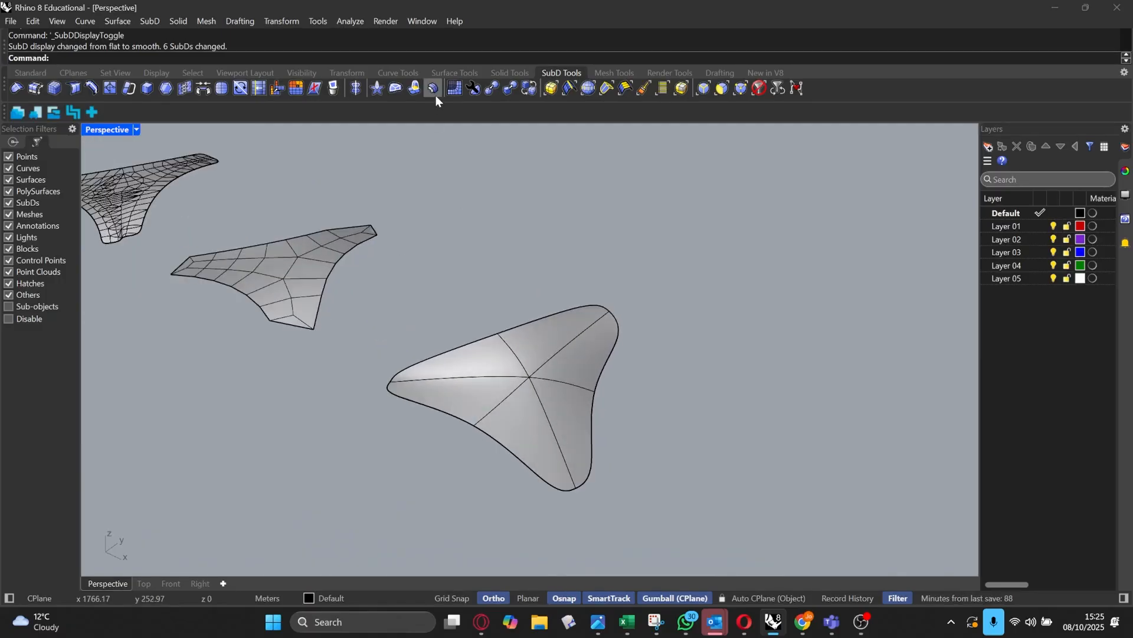
pyautogui.scroll(2, 514, 337)
# Step: Offset the smooth tripod SubD beside the curve outline near the start of the row by 3, with Solid=No
pyautogui.click(517, 345)
pyautogui.scroll(-9, 520, 349)
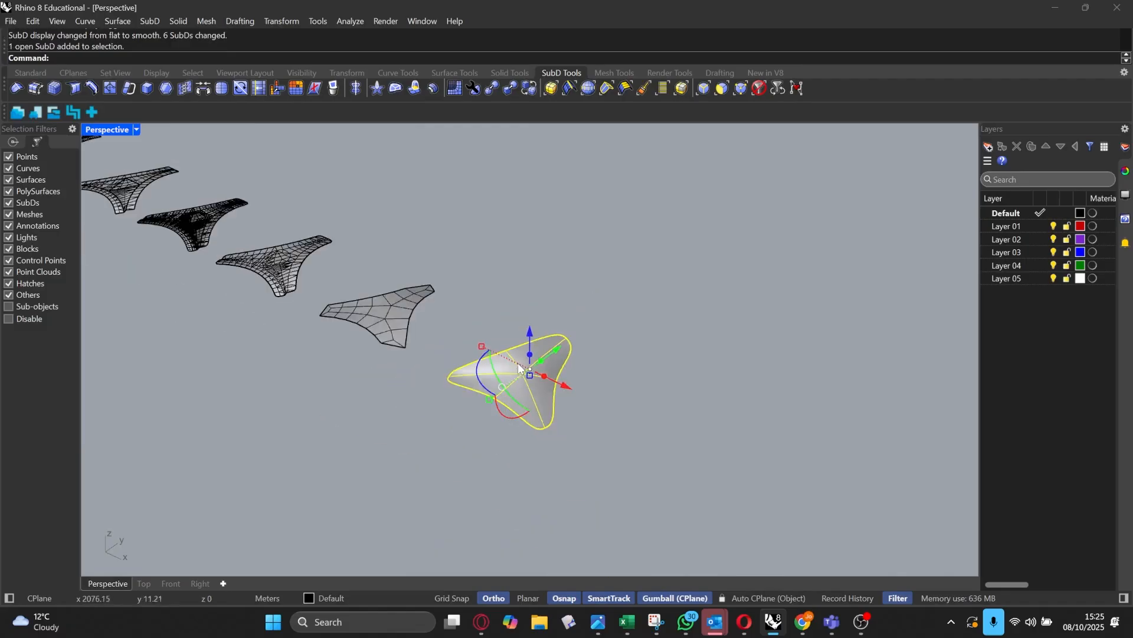
pyautogui.moveTo(522, 373); pyautogui.dragTo(797, 441, button='right')
pyautogui.scroll(-4, 534, 363)
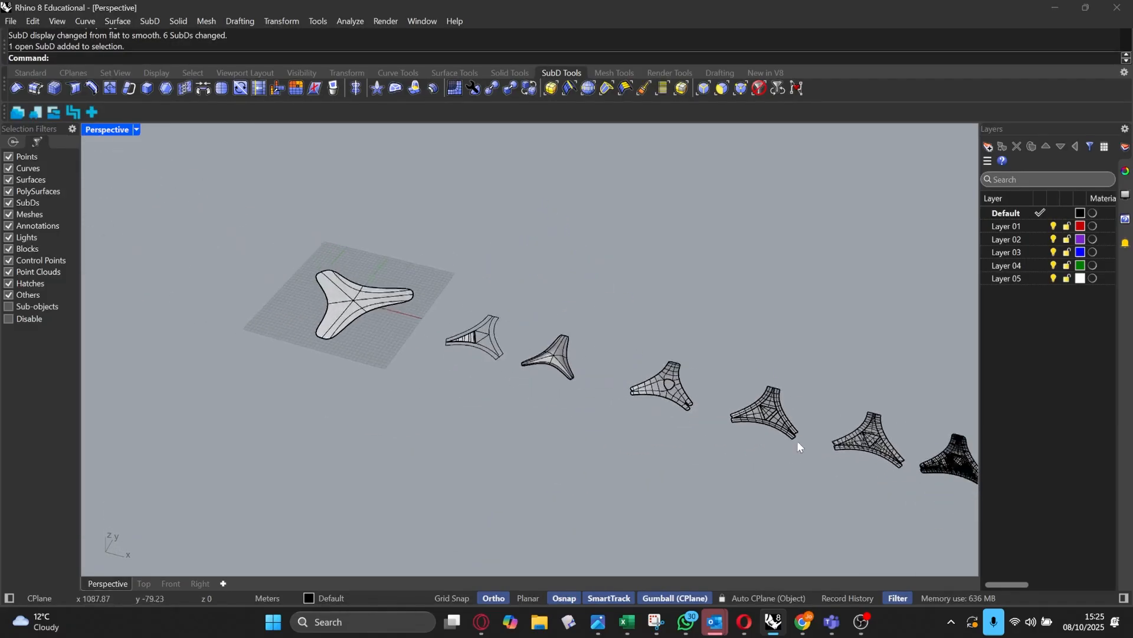
pyautogui.scroll(10, 557, 349)
pyautogui.moveTo(591, 329); pyautogui.dragTo(529, 317, button='right')
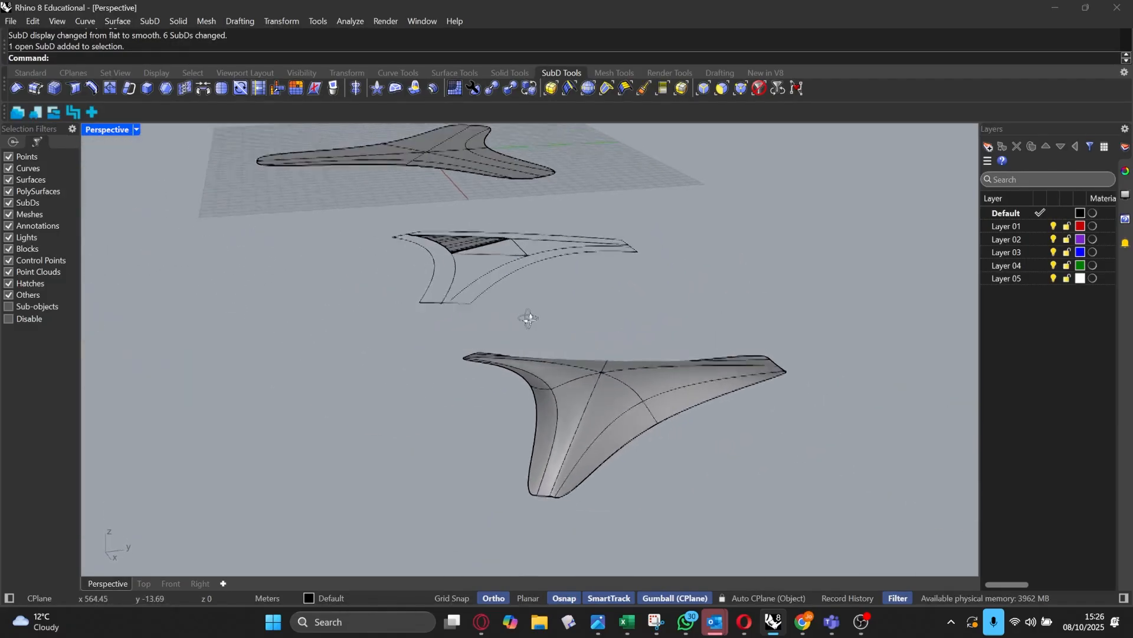
pyautogui.scroll(5, 576, 394)
pyautogui.click(599, 385)
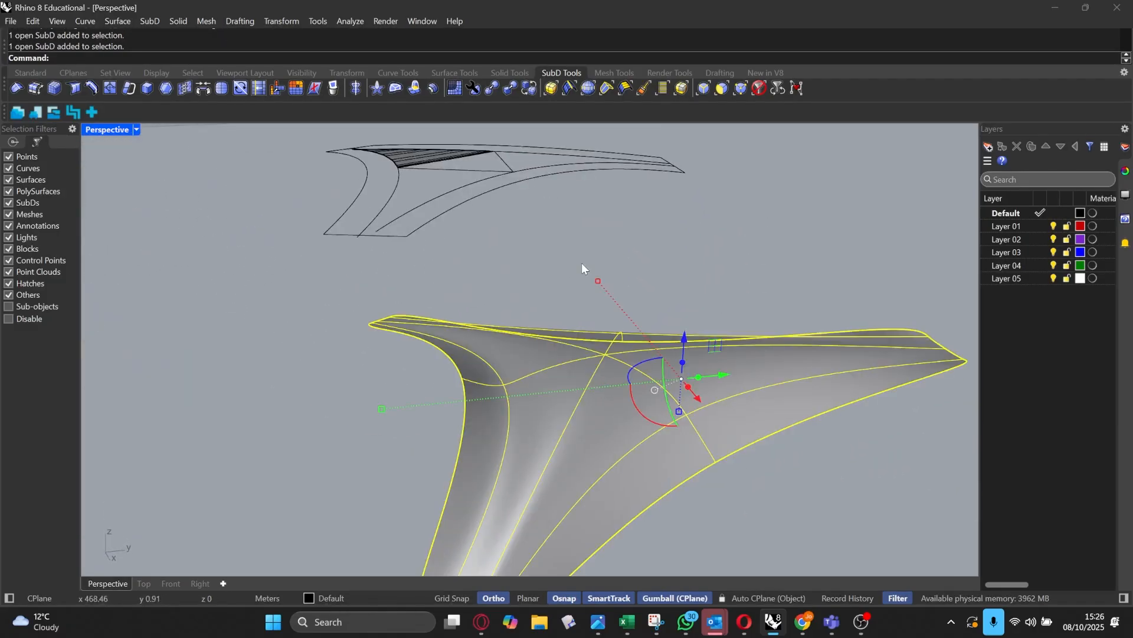
pyautogui.click(433, 90)
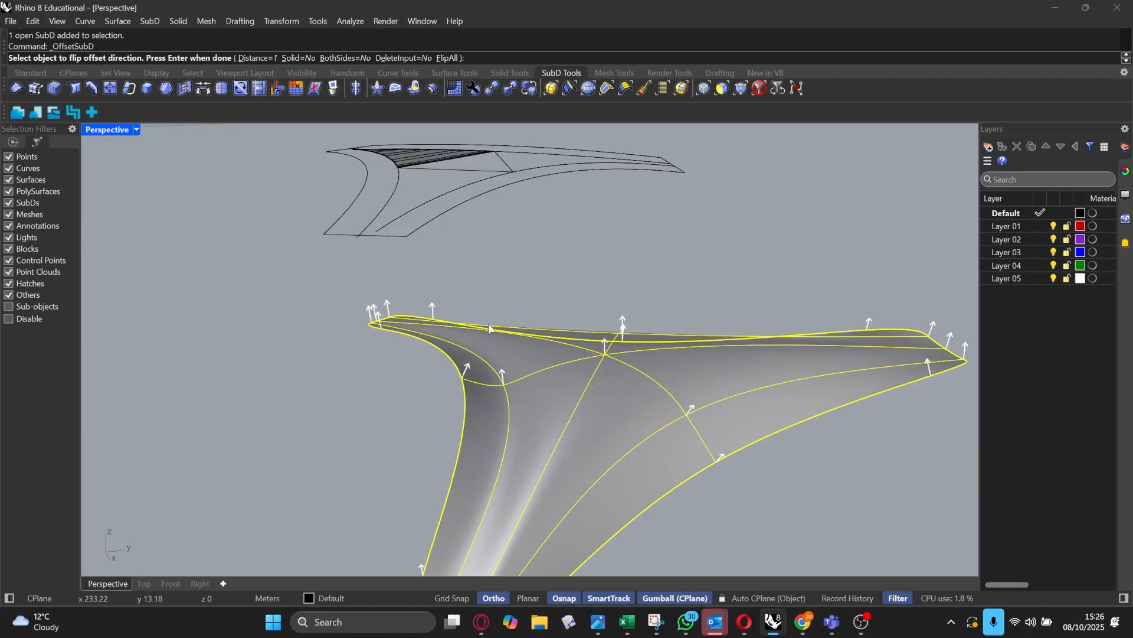
pyautogui.scroll(2, 509, 368)
pyautogui.moveTo(514, 363); pyautogui.dragTo(533, 348, button='right')
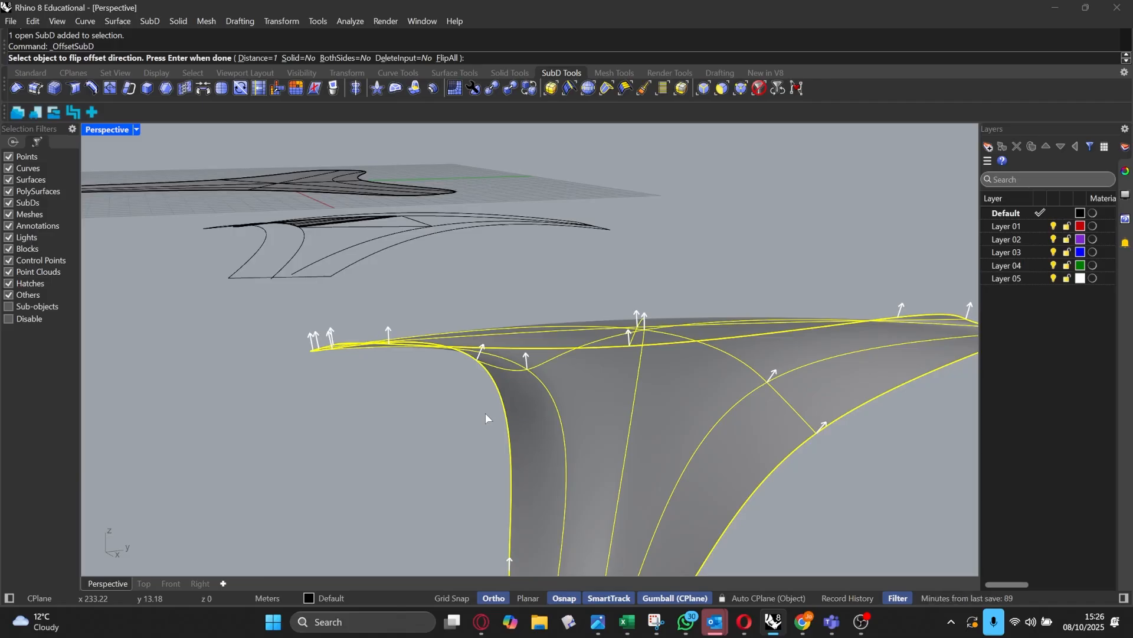
pyautogui.moveTo(485, 413); pyautogui.dragTo(447, 305, button='right')
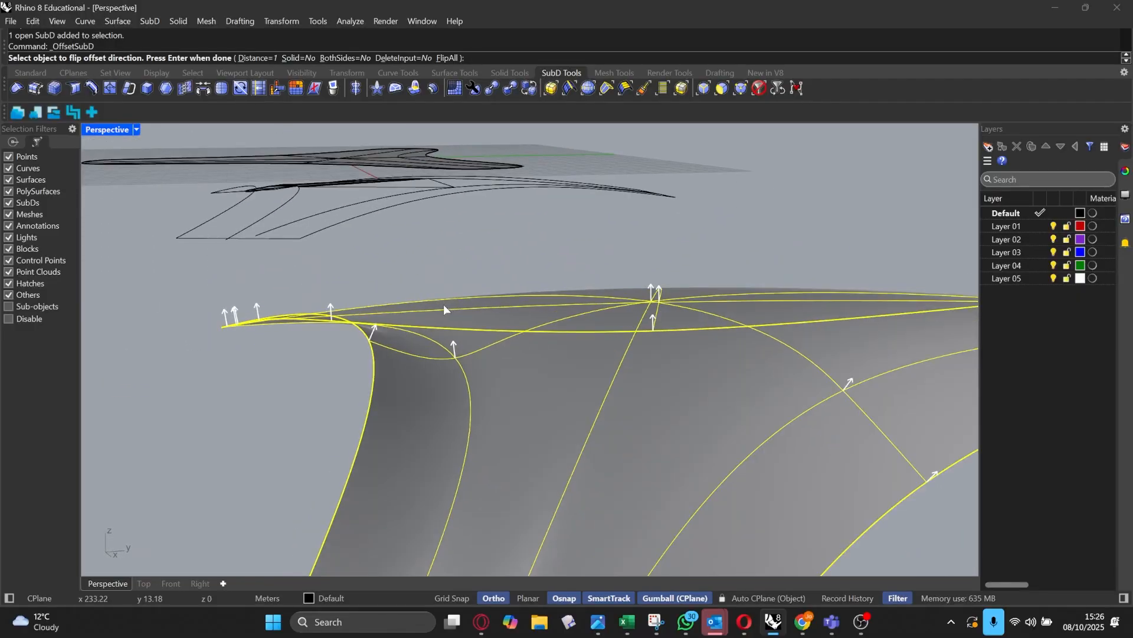
pyautogui.write('3')
pyautogui.press('Return')
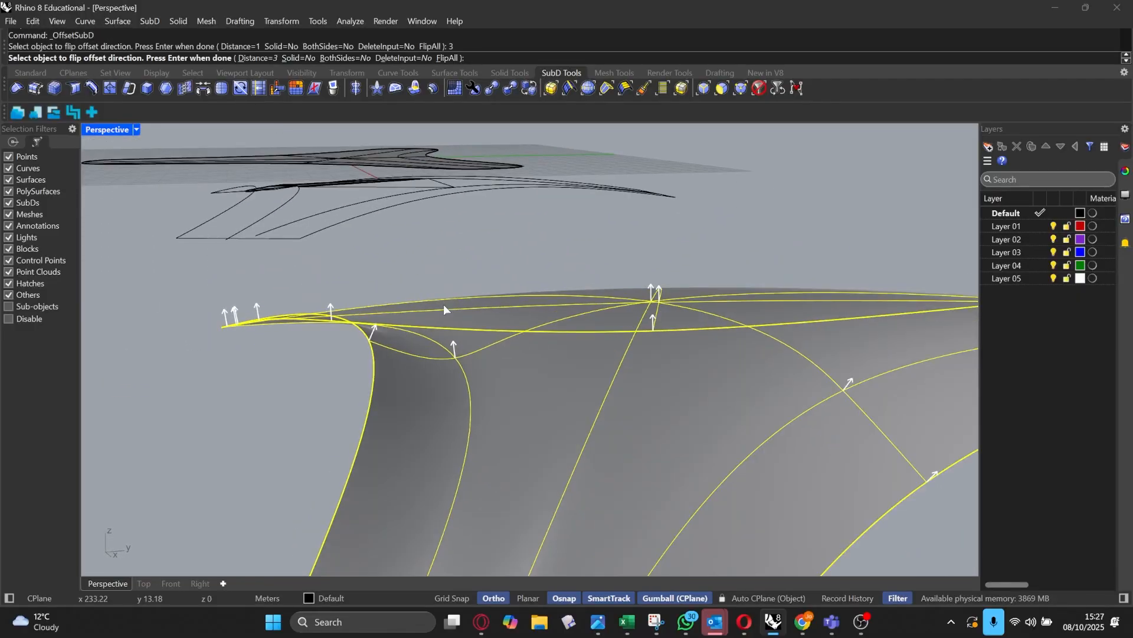
pyautogui.press('Return')
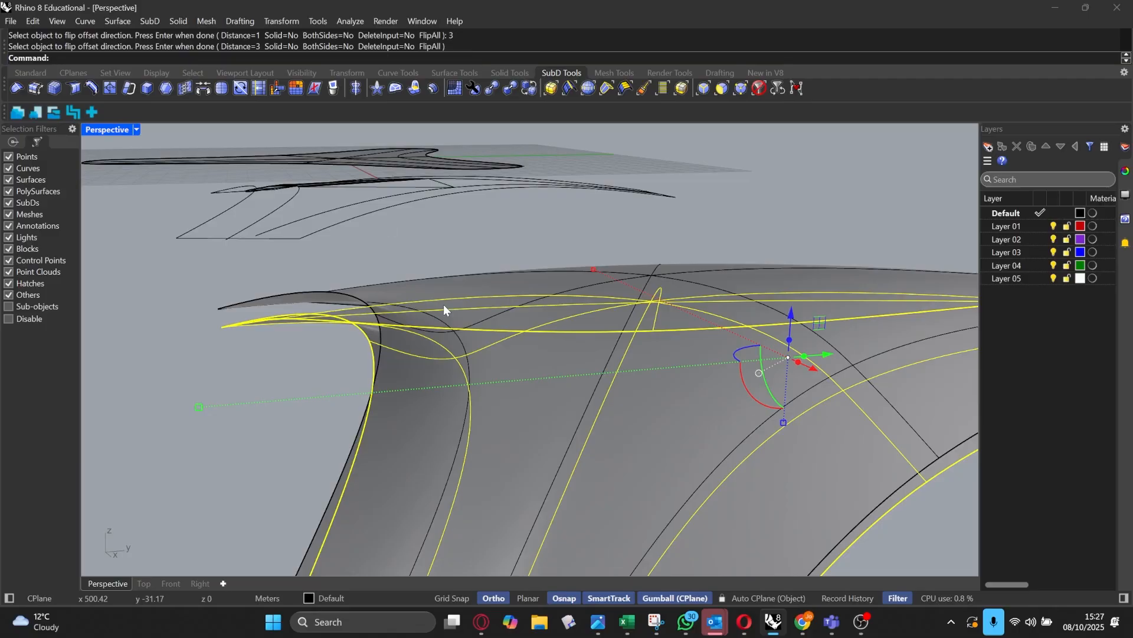
# Step: Inspect the open offset of the tripod SubD and undo it
pyautogui.moveTo(444, 304); pyautogui.dragTo(445, 267, button='right')
pyautogui.press('Return')
pyautogui.press('Return')
pyautogui.hotkey('ctrl', 'z')
# Step: Try offsetting the tripod SubD by 3 with Solid=Yes and BothSides=No, and undo the result
pyautogui.press('Return')
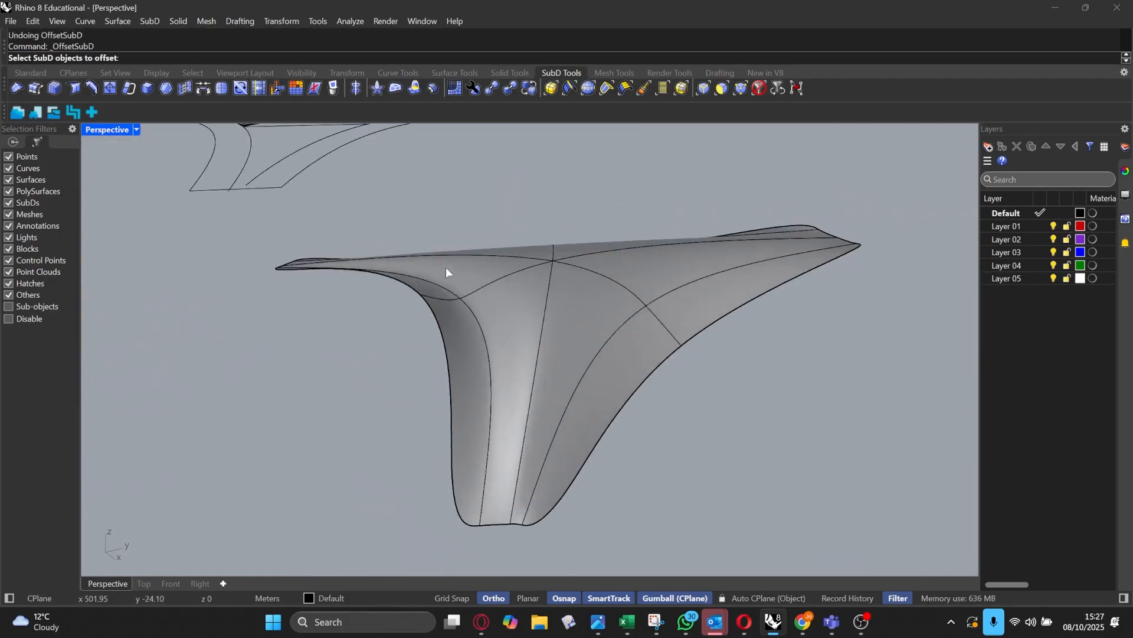
pyautogui.click(448, 273)
pyautogui.press('Return')
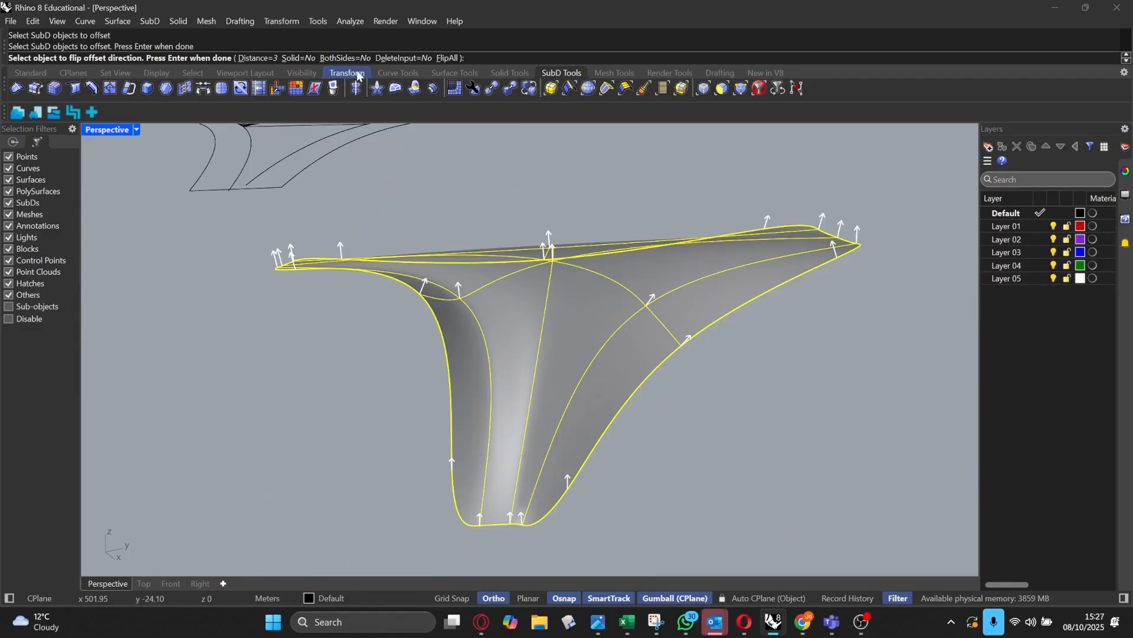
pyautogui.click(299, 59)
pyautogui.moveTo(471, 210); pyautogui.dragTo(456, 252, button='right')
pyautogui.press('Return')
pyautogui.hotkey('ctrl', 'z')
# Step: Try a solid offset of 3 on the tripod SubD with BothSides=Yes, and undo it
pyautogui.scroll(3, 343, 272)
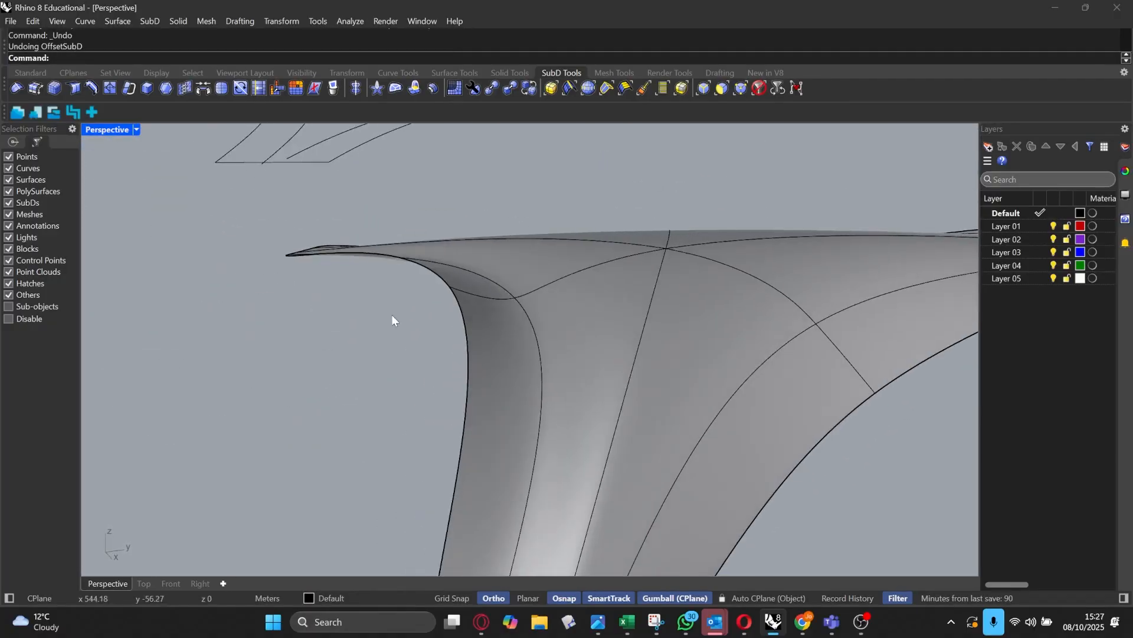
pyautogui.click(494, 307)
pyautogui.press('Return')
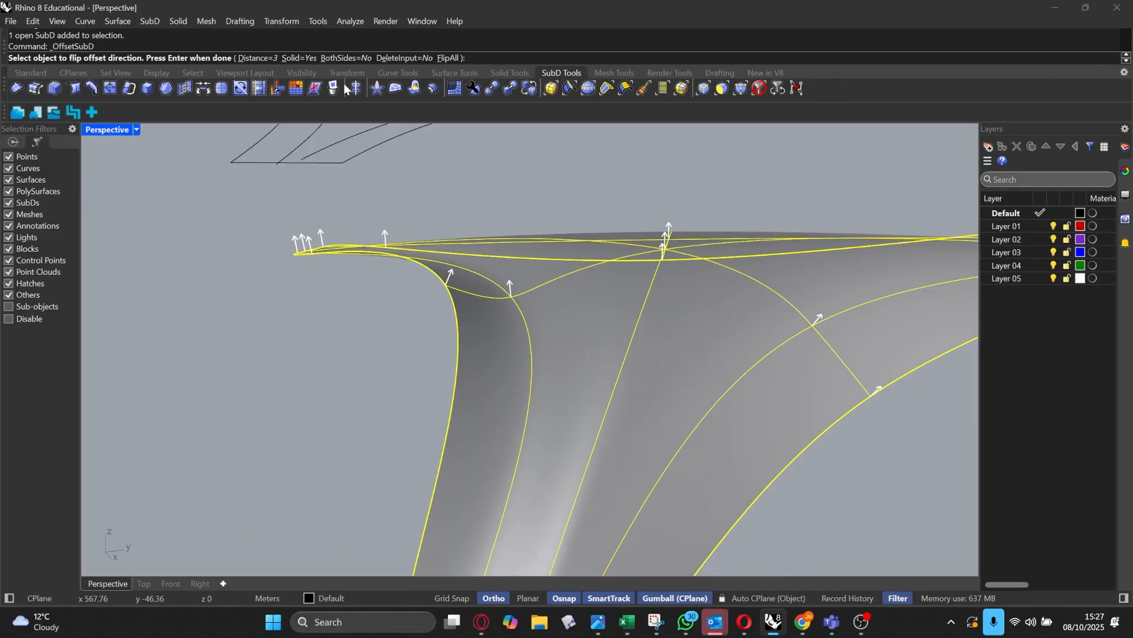
pyautogui.click(346, 58)
pyautogui.press('Return')
pyautogui.moveTo(494, 303); pyautogui.dragTo(414, 314, button='right')
pyautogui.hotkey('ctrl', 'z')
# Step: Repeat the two-sided solid offset of 3 on the tripod SubD, check its thickness from below, and undo it
pyautogui.scroll(-6, 391, 316)
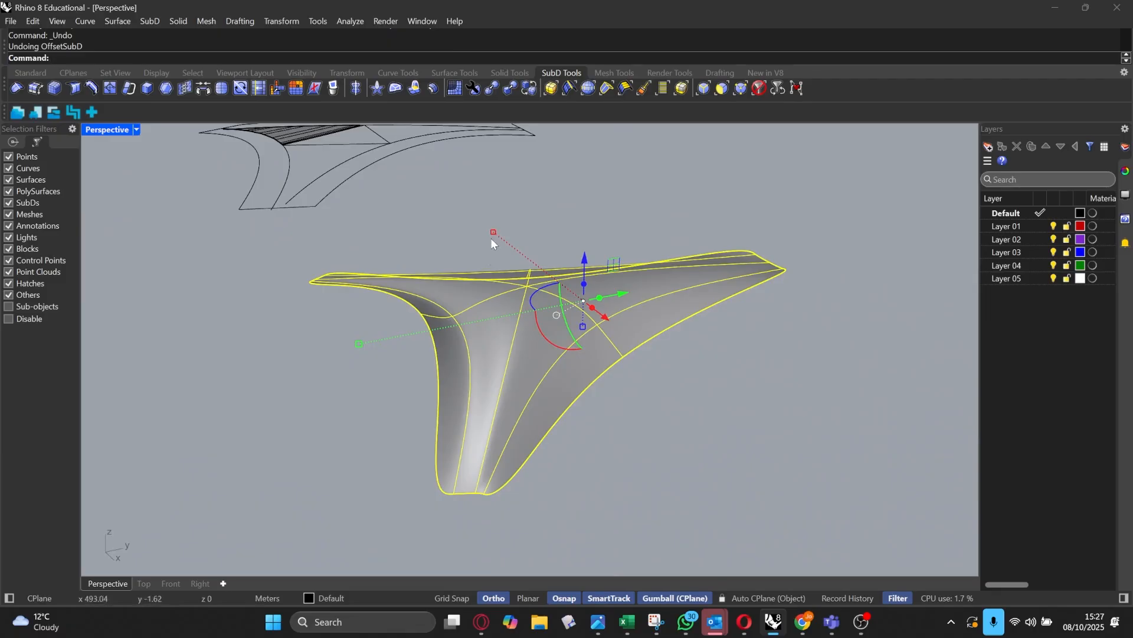
pyautogui.click(444, 256)
pyautogui.scroll(2, 430, 299)
pyautogui.rightClick(431, 299)
pyautogui.click(434, 296)
pyautogui.rightClick(434, 296)
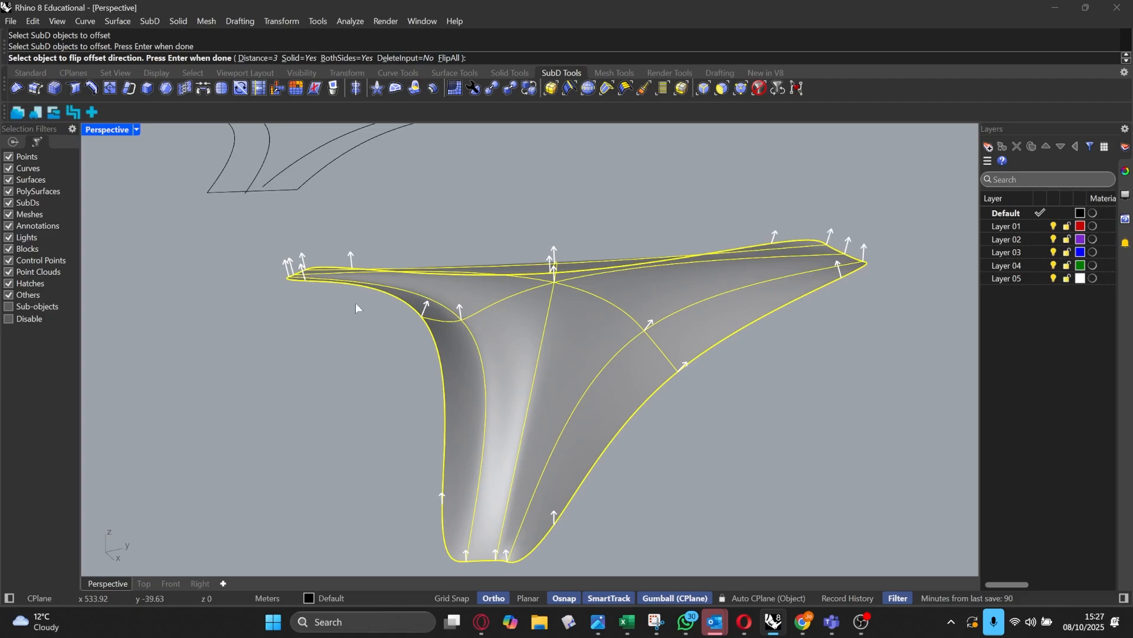
pyautogui.moveTo(466, 338); pyautogui.dragTo(493, 317, button='right')
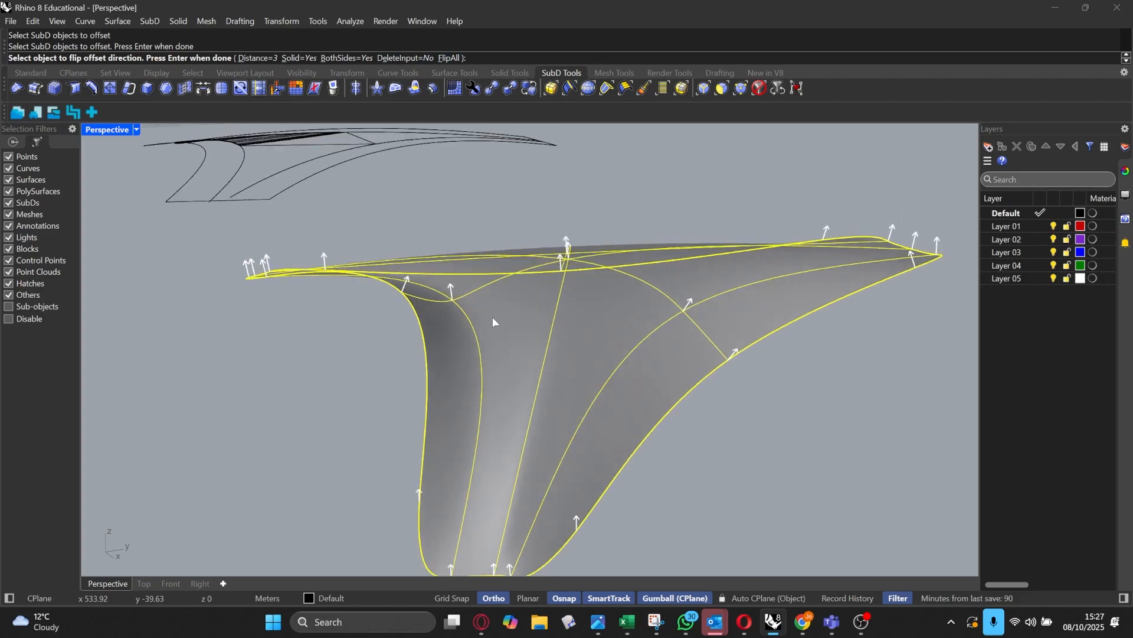
pyautogui.rightClick(496, 293)
pyautogui.moveTo(464, 263); pyautogui.dragTo(519, 275, button='right')
pyautogui.hotkey('ctrl', 'z')
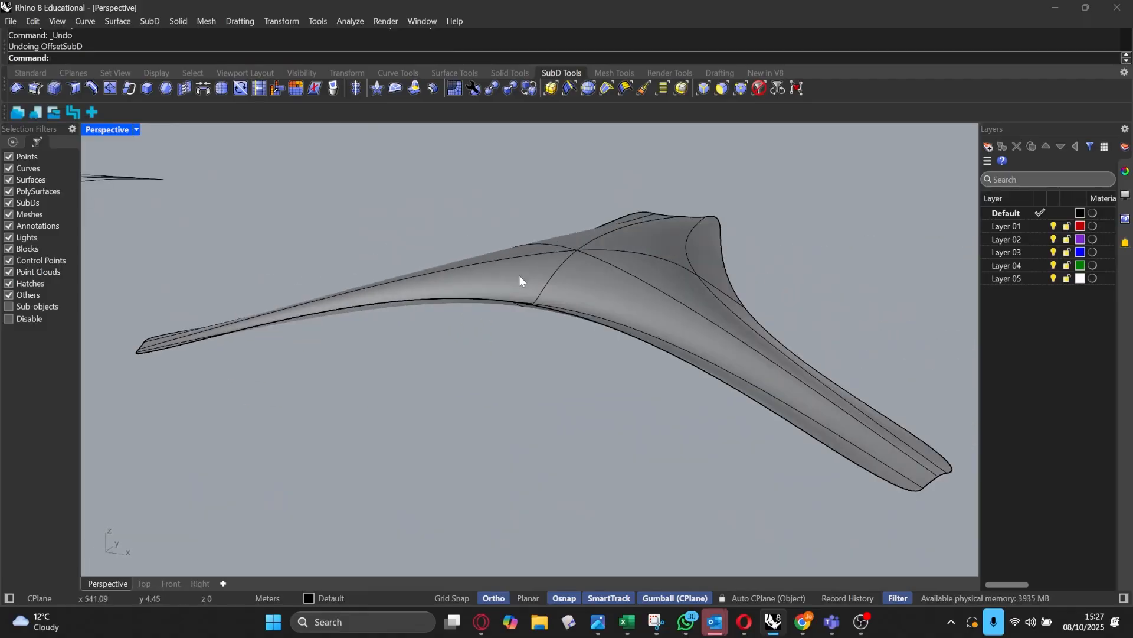
# Step: Thicken the tripod SubD with a solid offset of 3 on one side only, with BothSides=No
pyautogui.rightClick(519, 275)
pyautogui.click(520, 276)
pyautogui.rightClick(521, 276)
pyautogui.click(339, 58)
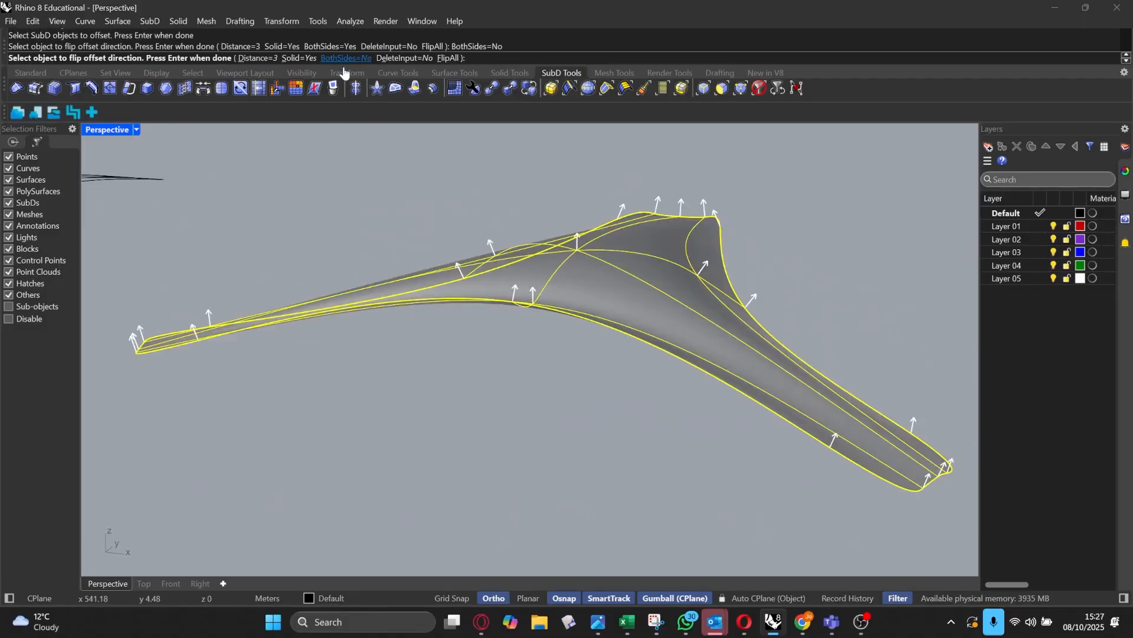
pyautogui.rightClick(490, 336)
pyautogui.moveTo(490, 335); pyautogui.dragTo(455, 332, button='right')
pyautogui.scroll(3, 395, 296)
pyautogui.scroll(-3, 395, 296)
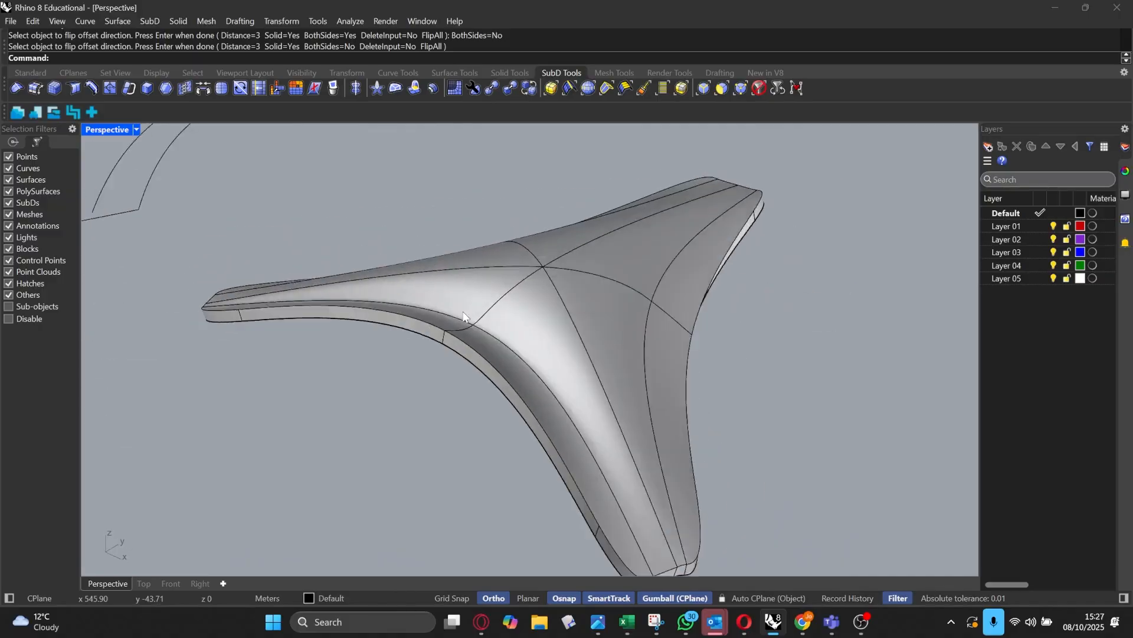
# Step: Examine the thickened tripod SubD's rim and arm ends up close from several sides
pyautogui.scroll(2, 455, 332)
pyautogui.click(455, 333)
pyautogui.click(356, 243)
pyautogui.keyDown('shift'); pyautogui.moveTo(356, 247); pyautogui.dragTo(390, 261, button='right'); pyautogui.keyUp('shift')
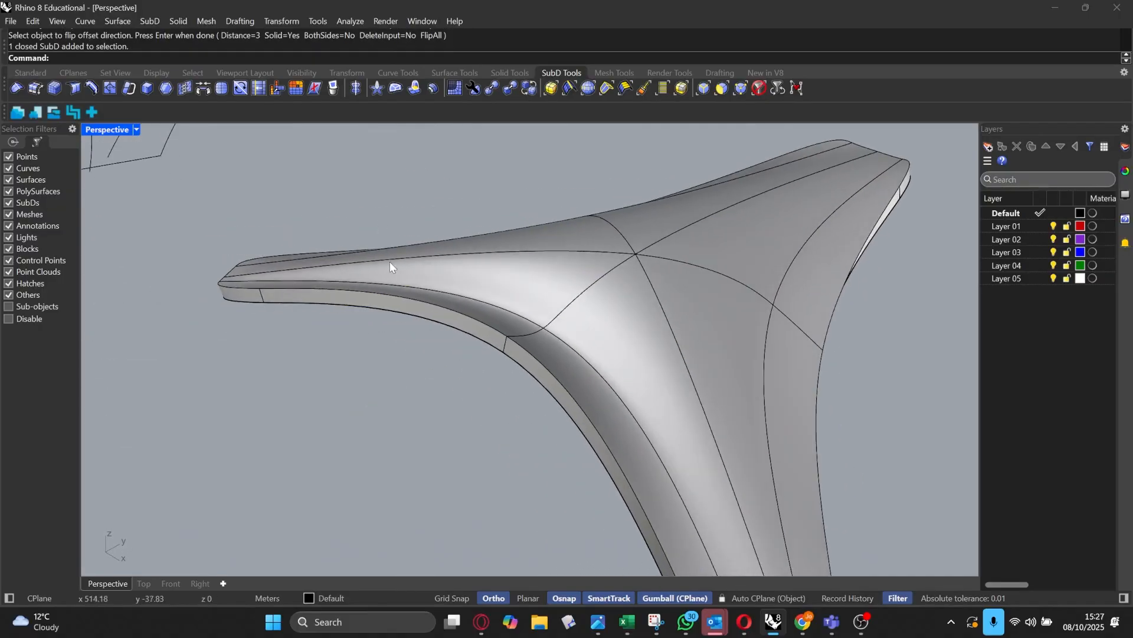
pyautogui.scroll(2, 355, 300)
pyautogui.moveTo(377, 303); pyautogui.dragTo(499, 320, button='right')
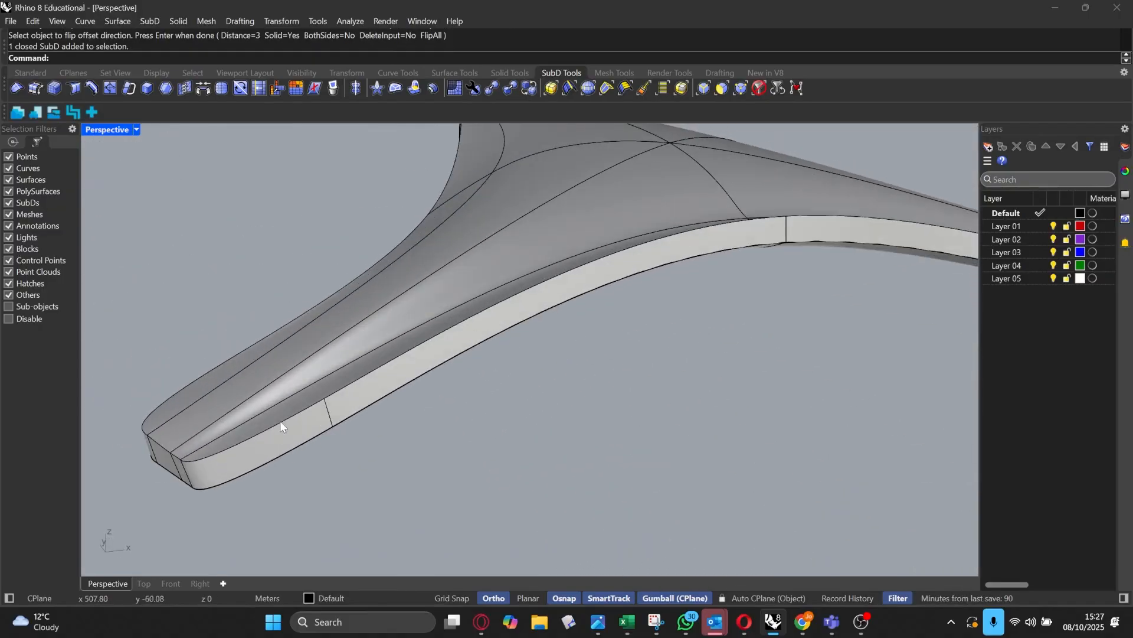
pyautogui.moveTo(281, 427)
pyautogui.mouseDown(button='right')
pyautogui.moveTo(373, 400)
pyautogui.moveTo(290, 414)
pyautogui.mouseUp(button='right')
pyautogui.moveTo(554, 346); pyautogui.dragTo(448, 263, button='right')
# Step: Toggle the SubD display between flat and smooth, and examine the curved rim between two arms
pyautogui.press('Tab')
pyautogui.press('Tab')
pyautogui.press('Tab')
pyautogui.press('Tab')
pyautogui.scroll(5, 448, 263)
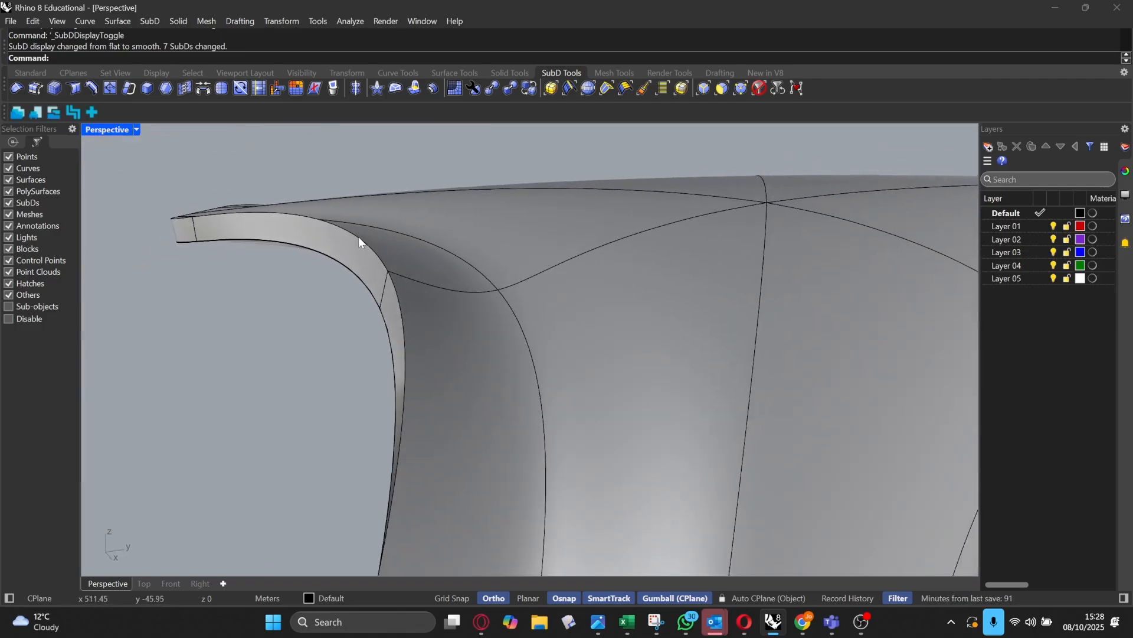
pyautogui.moveTo(359, 236); pyautogui.dragTo(368, 253, button='right')
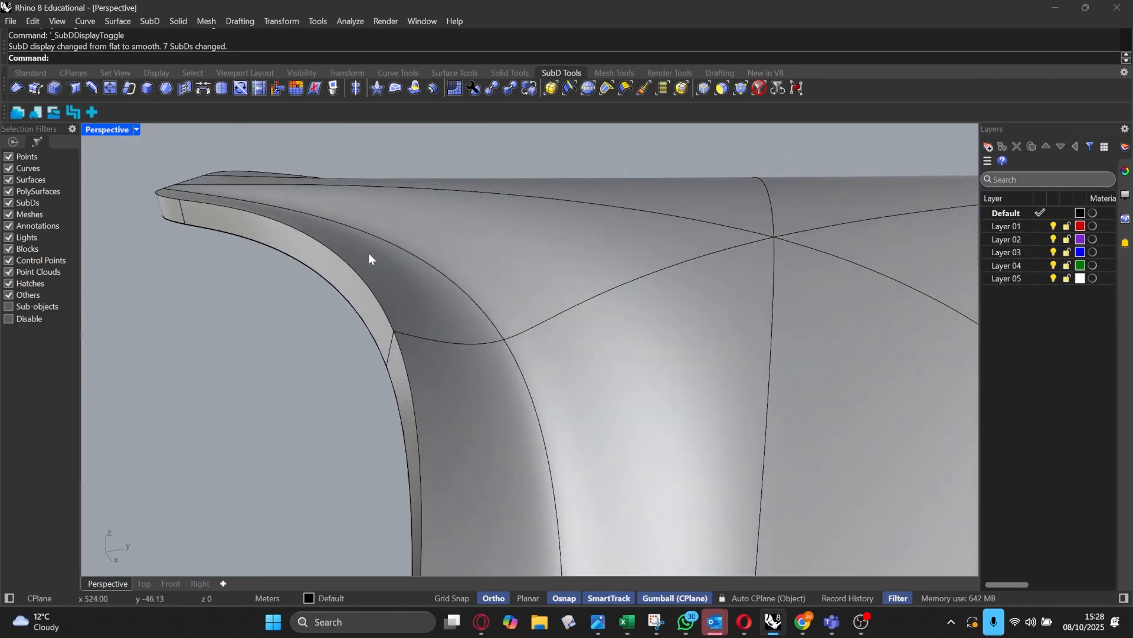
# Step: Try to move the upper rim edge of the thickened arm, and expand it with Offset=Medium and Style=Double
pyautogui.click(374, 285)
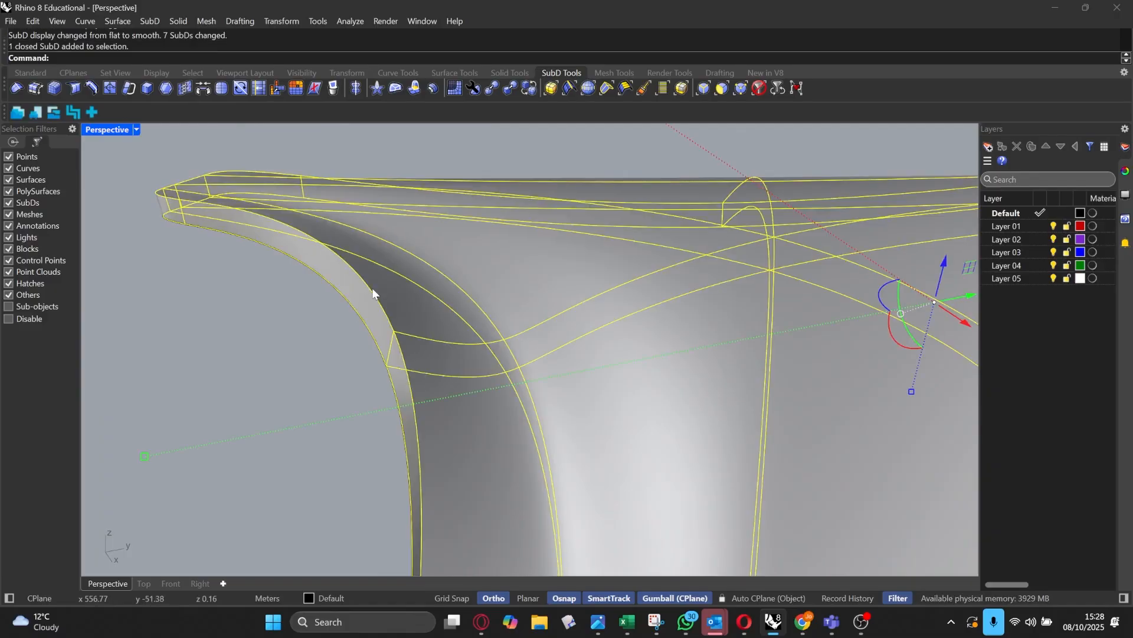
pyautogui.click(703, 89)
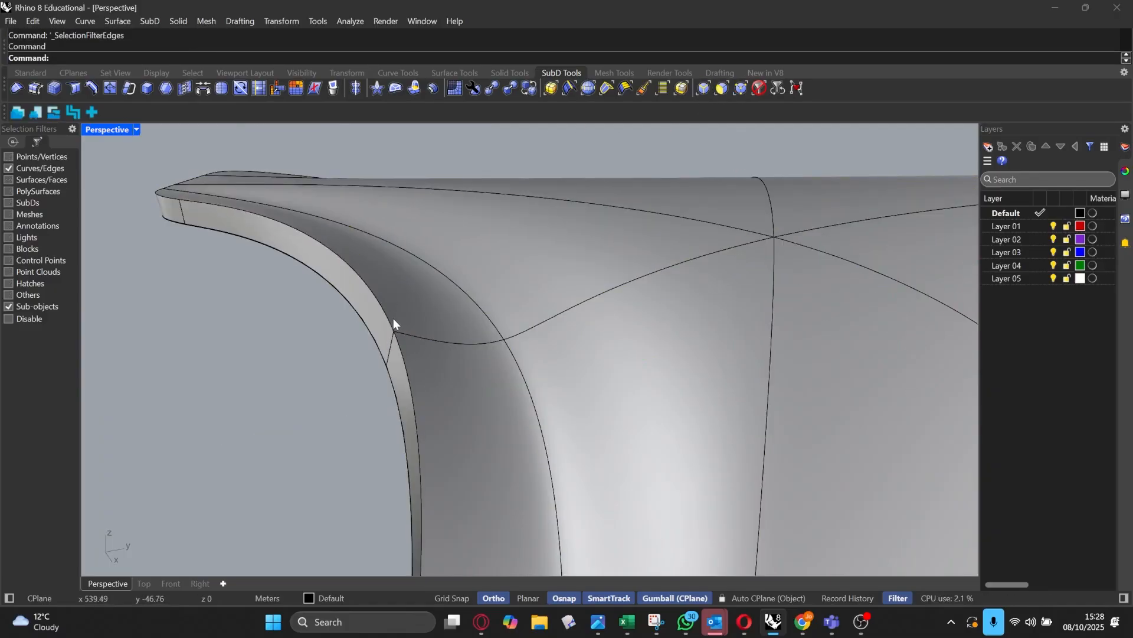
pyautogui.click(393, 319)
pyautogui.moveTo(268, 185); pyautogui.dragTo(312, 223)
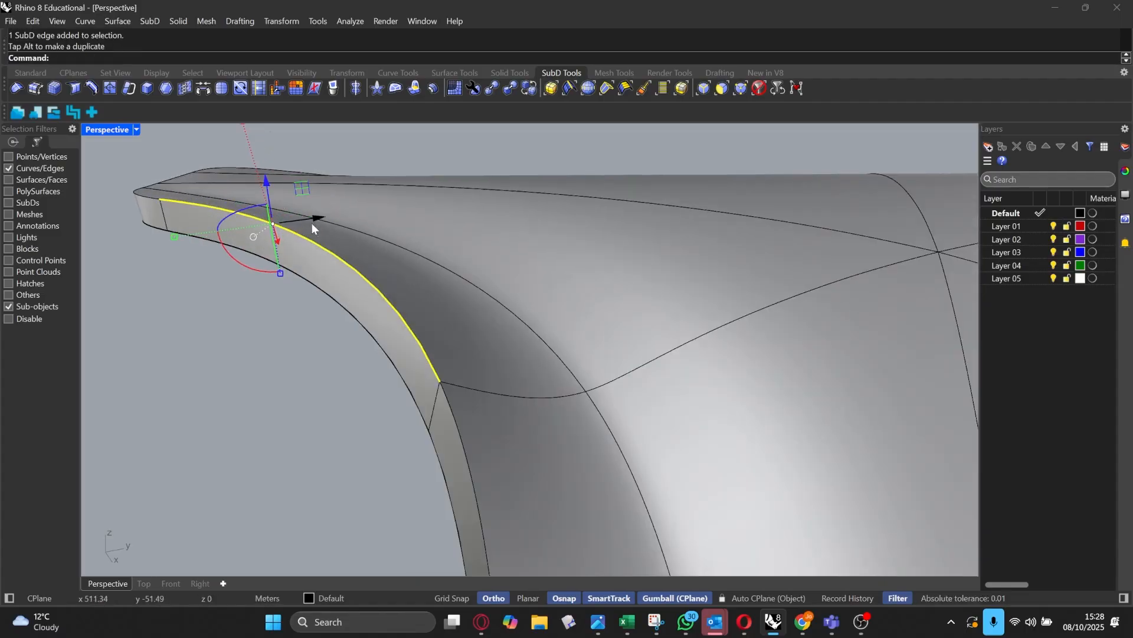
pyautogui.click(39, 91)
pyautogui.press('Return')
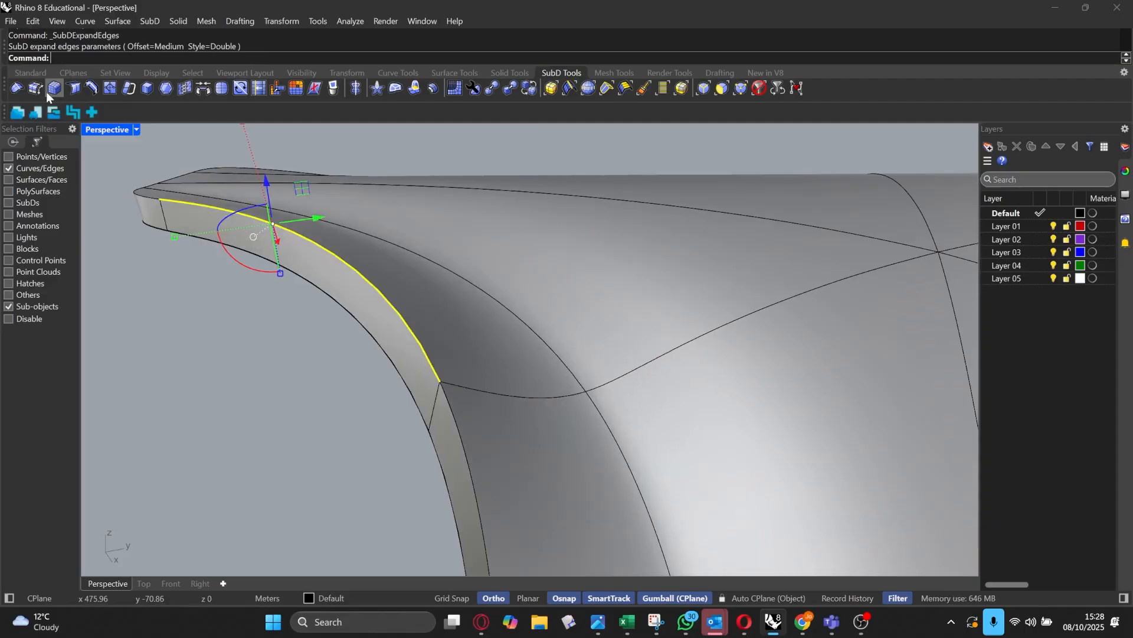
# Step: Try adjusting the crease weighting of the selected upper rim edge
pyautogui.click(71, 91)
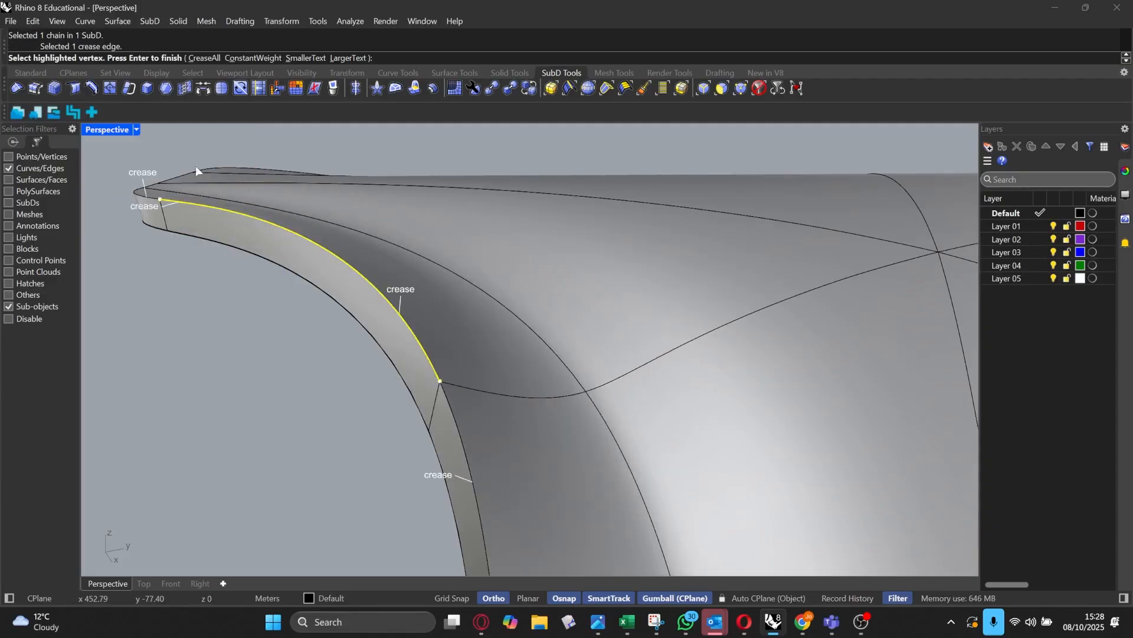
pyautogui.moveTo(387, 298); pyautogui.dragTo(363, 293, button='right')
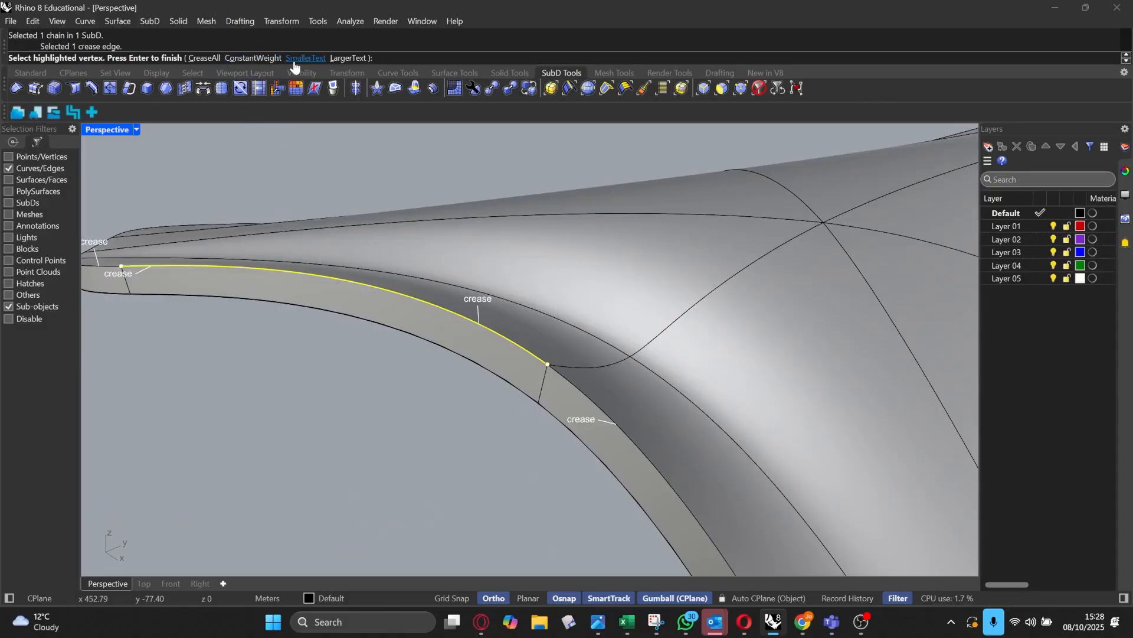
pyautogui.moveTo(499, 335); pyautogui.dragTo(350, 303, button='right')
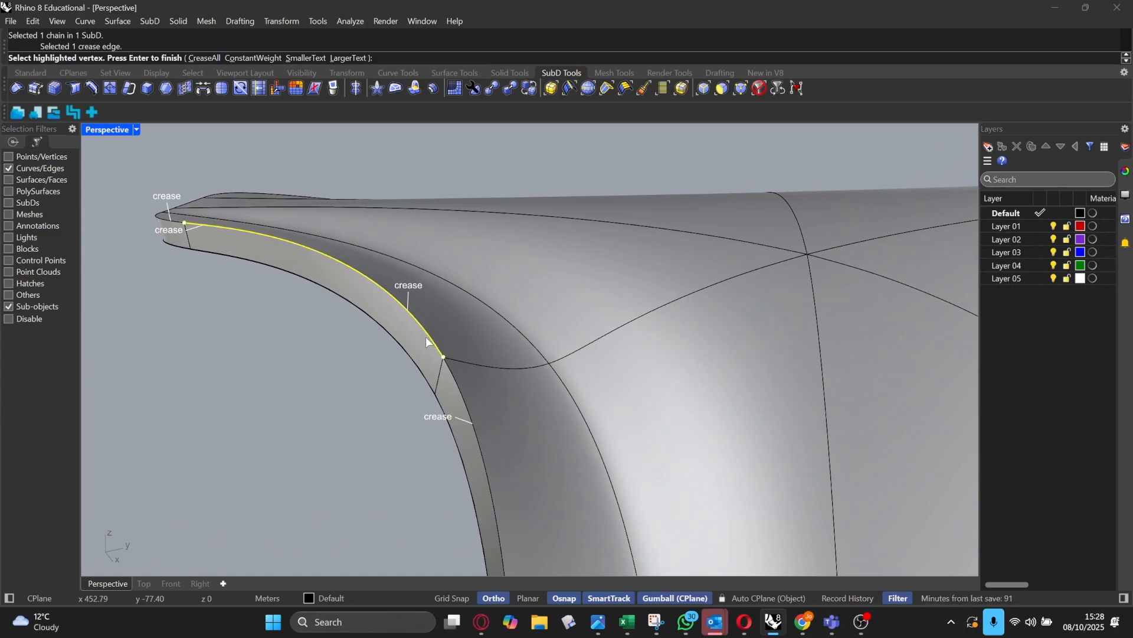
pyautogui.press('Return')
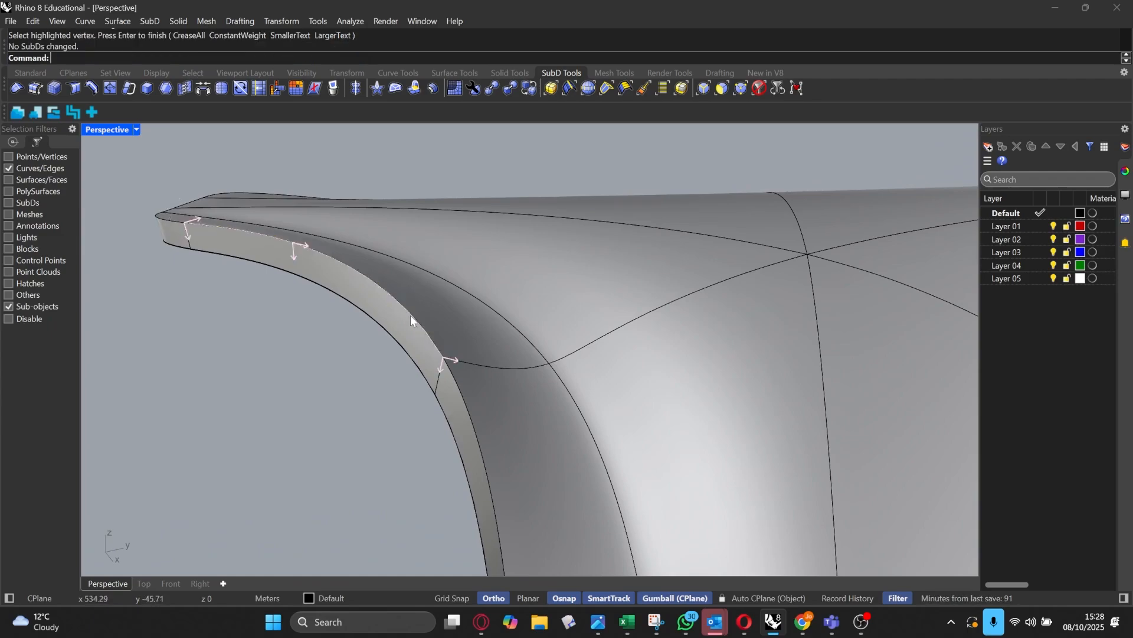
# Step: Undo the rim edge moves and the one-sided solid offset of the tripod SubD
pyautogui.click(409, 315)
pyautogui.moveTo(410, 315); pyautogui.dragTo(260, 330, button='right')
pyautogui.scroll(-8, 402, 328)
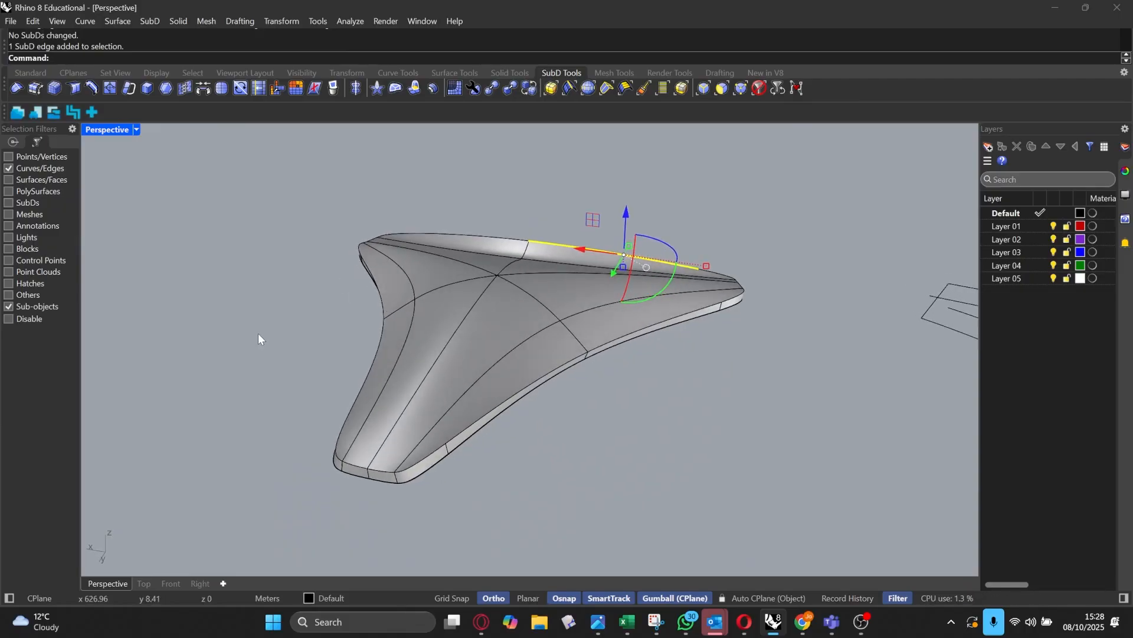
pyautogui.hotkey('ctrl', 'z')
pyautogui.click(472, 313)
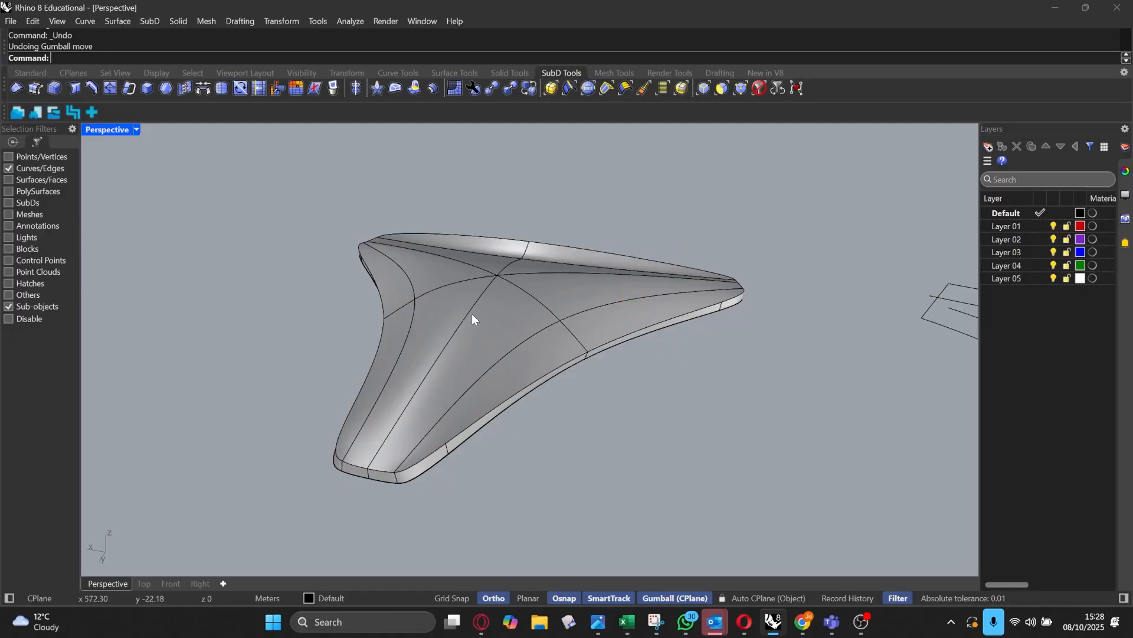
pyautogui.hotkey('ctrl', 'z')
pyautogui.hotkey('ctrl', 'z')
# Step: Extrude all faces of the tripod SubD along their normals with Basis=UVN and Direction=N to give it thickness
pyautogui.moveTo(452, 324); pyautogui.dragTo(619, 326, button='right')
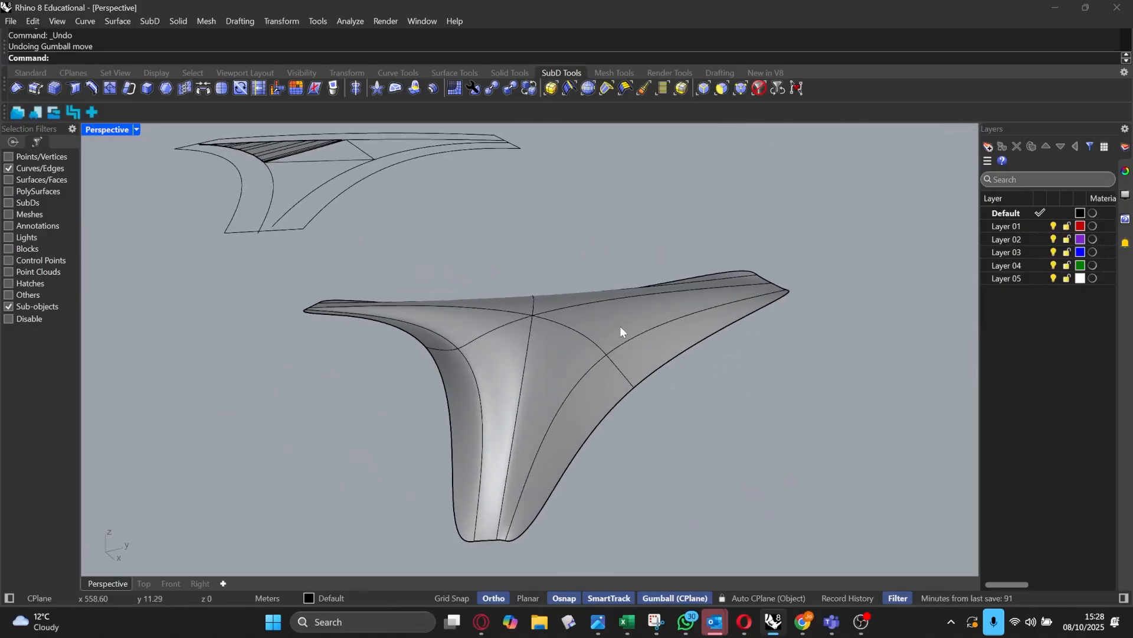
pyautogui.moveTo(609, 378); pyautogui.dragTo(574, 427, button='right')
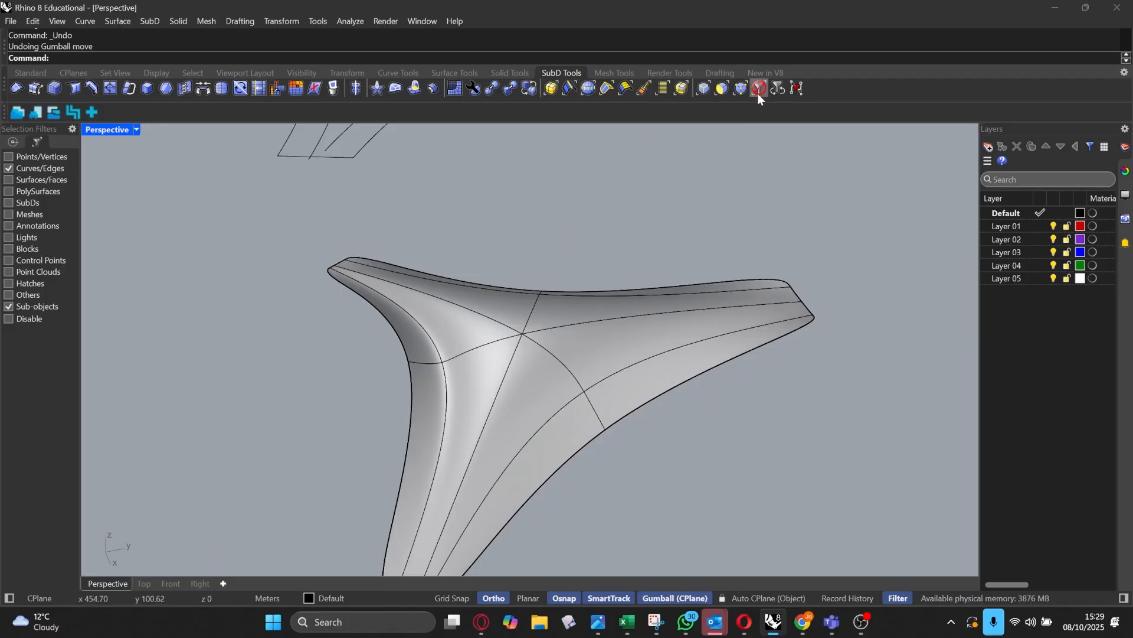
pyautogui.click(721, 88)
pyautogui.click(583, 413)
pyautogui.keyDown('shift'); pyautogui.click(632, 390); pyautogui.keyUp('shift')
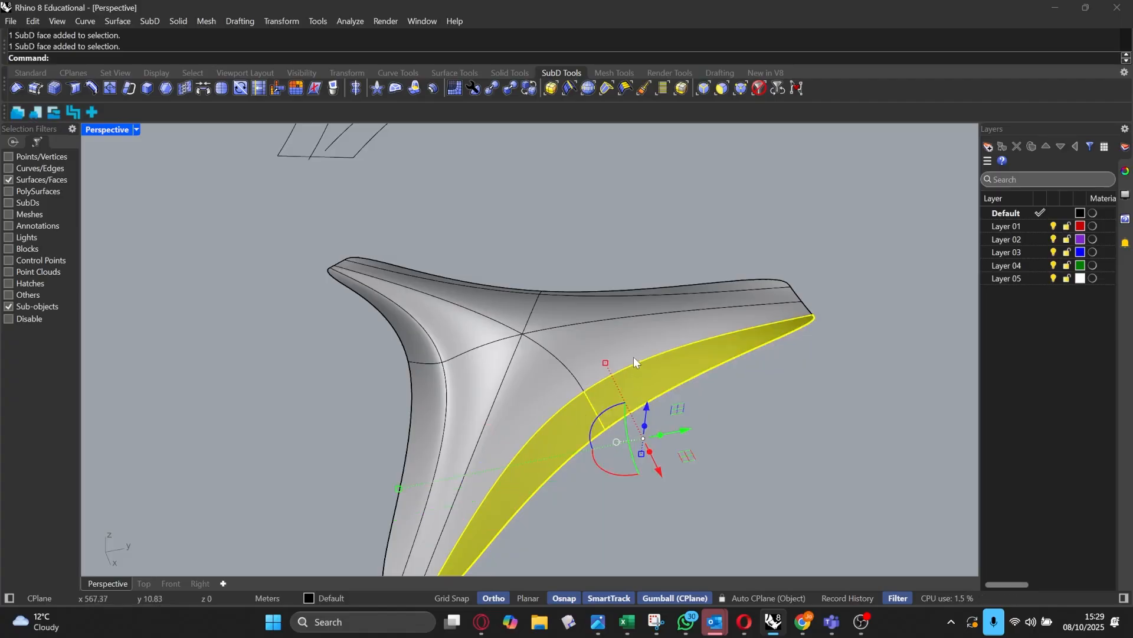
pyautogui.keyDown('shift'); pyautogui.click(633, 356); pyautogui.keyUp('shift')
pyautogui.moveTo(642, 311); pyautogui.dragTo(544, 378, button='right')
pyautogui.keyDown('shift'); pyautogui.click(564, 357); pyautogui.keyUp('shift')
pyautogui.keyDown('shift'); pyautogui.click(585, 334); pyautogui.keyUp('shift')
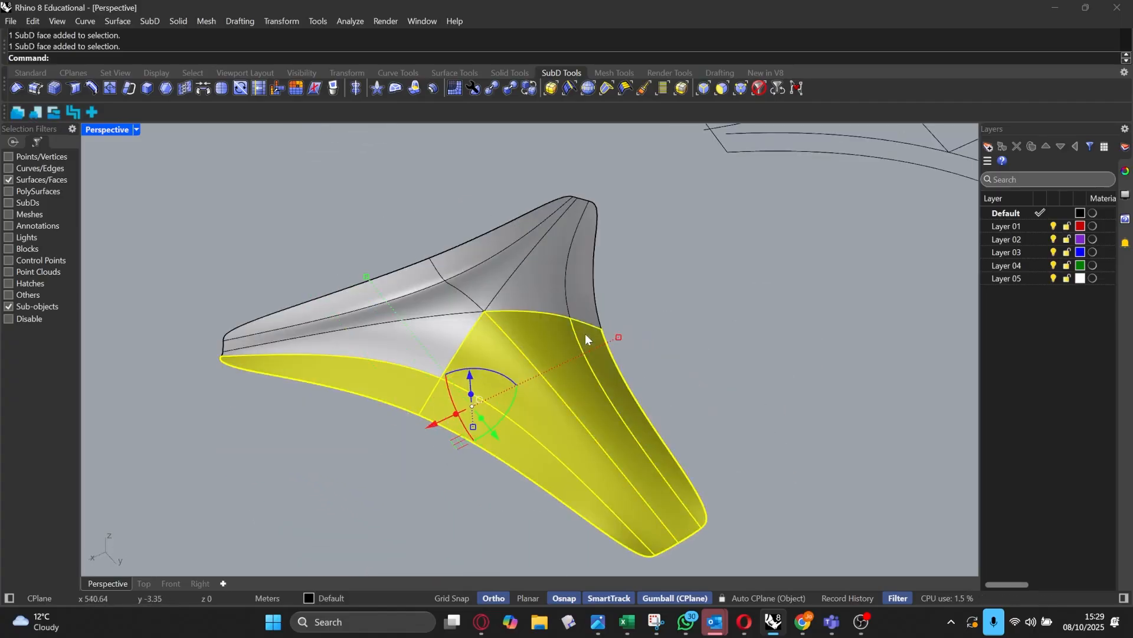
pyautogui.keyDown('shift'); pyautogui.click(577, 290); pyautogui.keyUp('shift')
pyautogui.keyDown('shift'); pyautogui.click(558, 281); pyautogui.keyUp('shift')
pyautogui.keyDown('shift'); pyautogui.click(466, 285); pyautogui.keyUp('shift')
pyautogui.keyDown('shift'); pyautogui.click(416, 326); pyautogui.keyUp('shift')
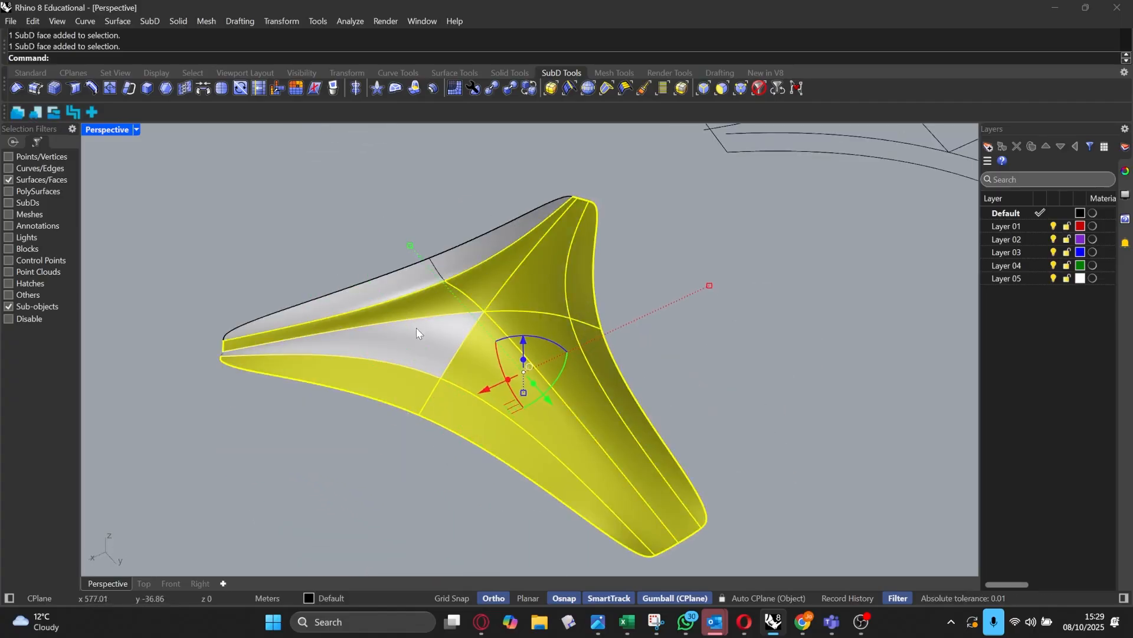
pyautogui.keyDown('shift'); pyautogui.click(401, 277); pyautogui.keyUp('shift')
pyautogui.keyDown('shift'); pyautogui.click(454, 260); pyautogui.keyUp('shift')
pyautogui.moveTo(453, 261); pyautogui.dragTo(496, 242, button='right')
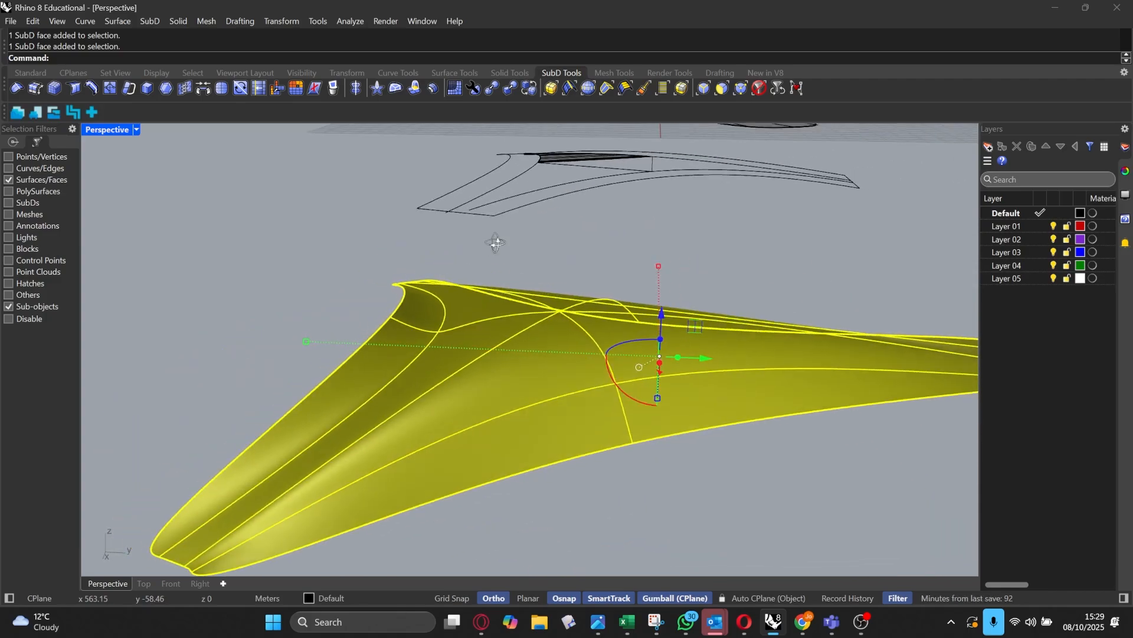
pyautogui.click(415, 88)
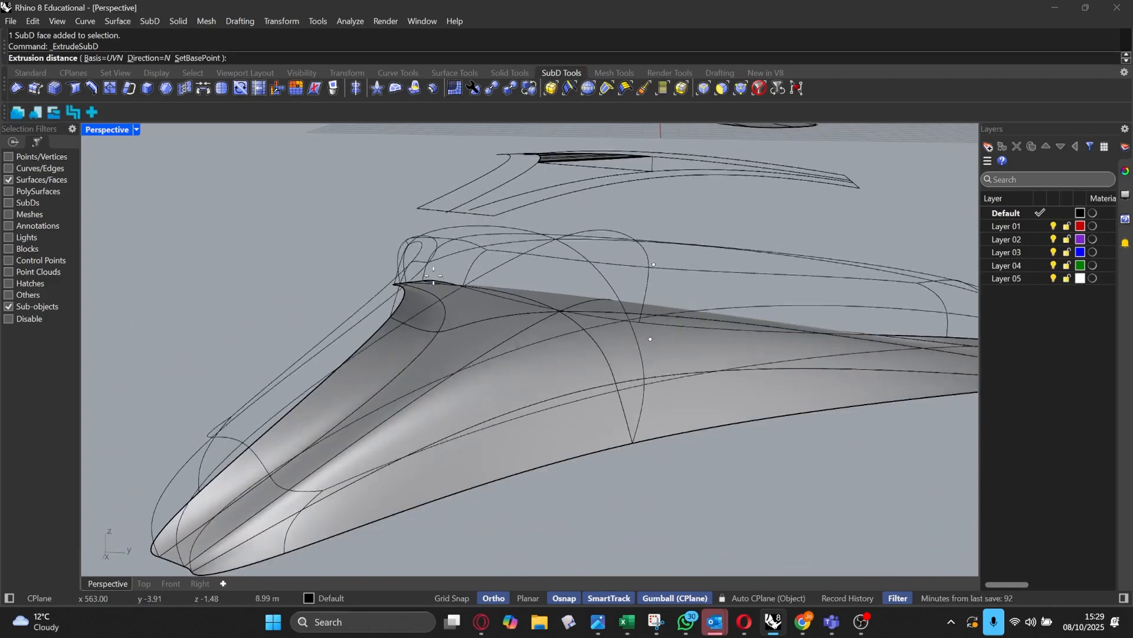
pyautogui.click(222, 369)
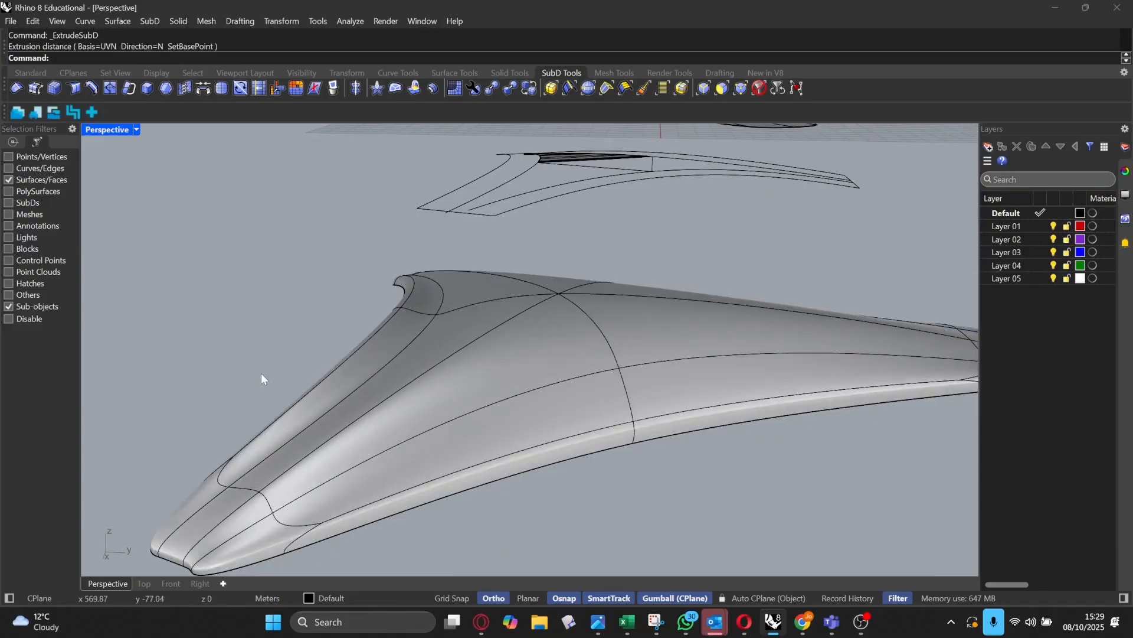
# Step: Examine the extruded tripod's rounded rim and arm ends from several angles
pyautogui.moveTo(261, 373)
pyautogui.mouseDown(button='right')
pyautogui.moveTo(450, 332)
pyautogui.moveTo(381, 344)
pyautogui.mouseUp(button='right')
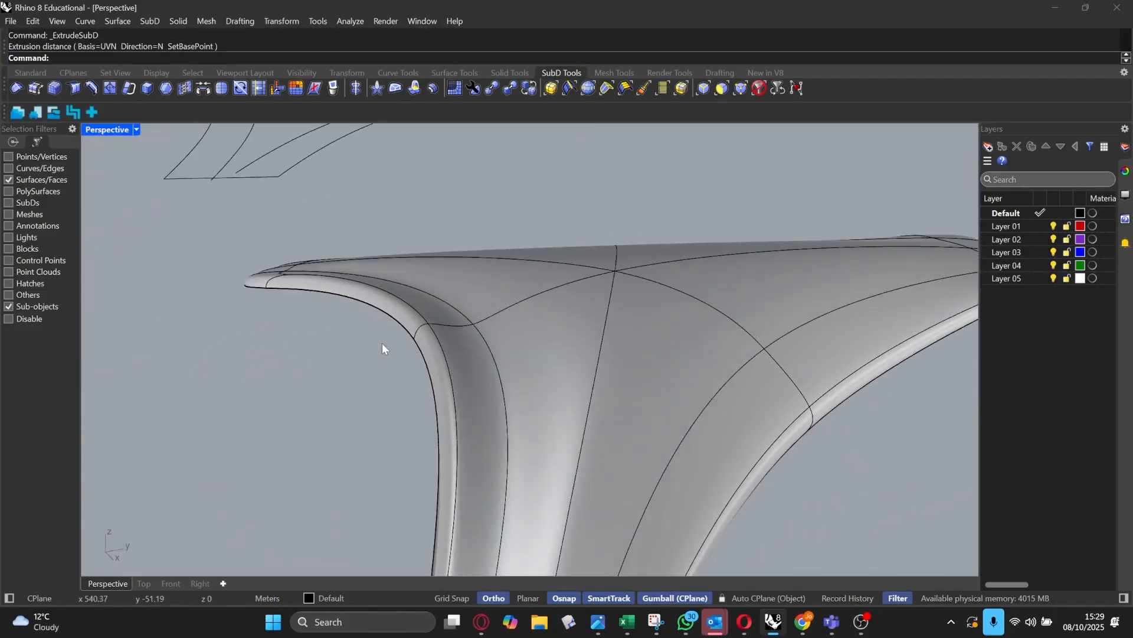
pyautogui.scroll(4, 381, 342)
pyautogui.scroll(-2, 333, 278)
pyautogui.moveTo(333, 278); pyautogui.dragTo(415, 317, button='right')
pyautogui.moveTo(331, 299)
pyautogui.mouseDown(button='right')
pyautogui.moveTo(553, 301)
pyautogui.moveTo(339, 314)
pyautogui.mouseUp(button='right')
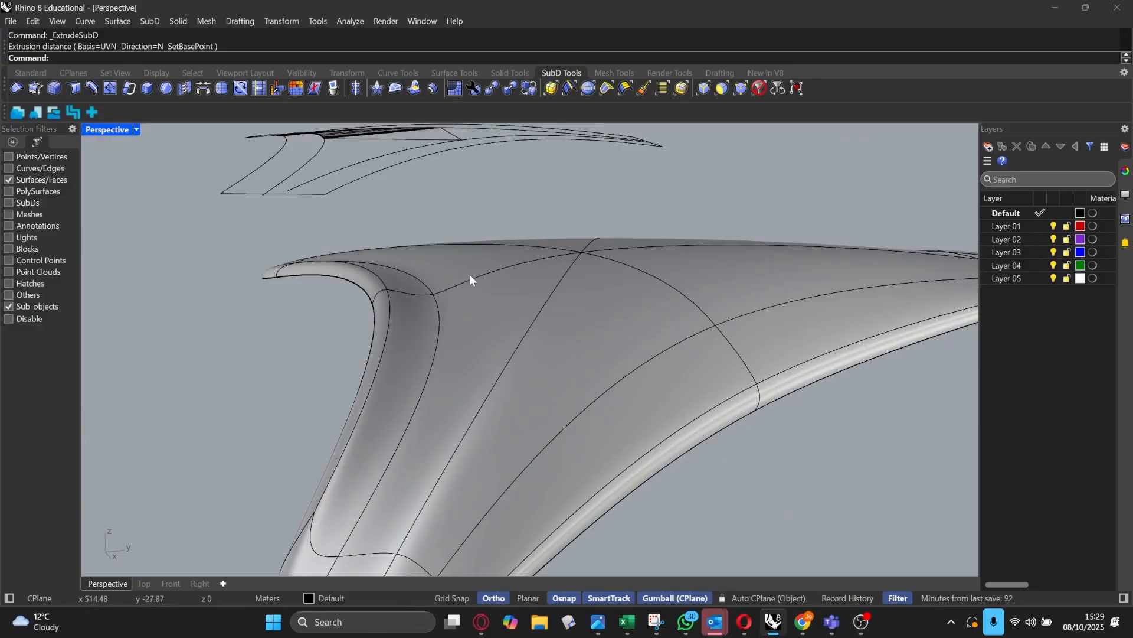
pyautogui.moveTo(469, 279); pyautogui.dragTo(466, 341, button='right')
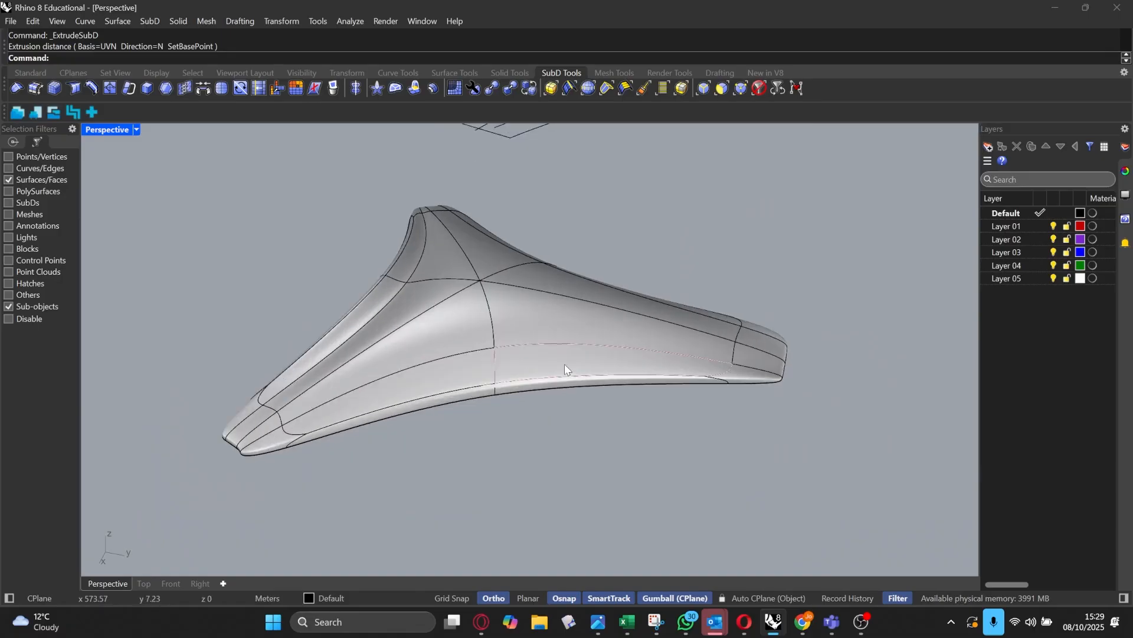
pyautogui.moveTo(564, 364); pyautogui.dragTo(568, 326, button='right')
pyautogui.scroll(3, 539, 373)
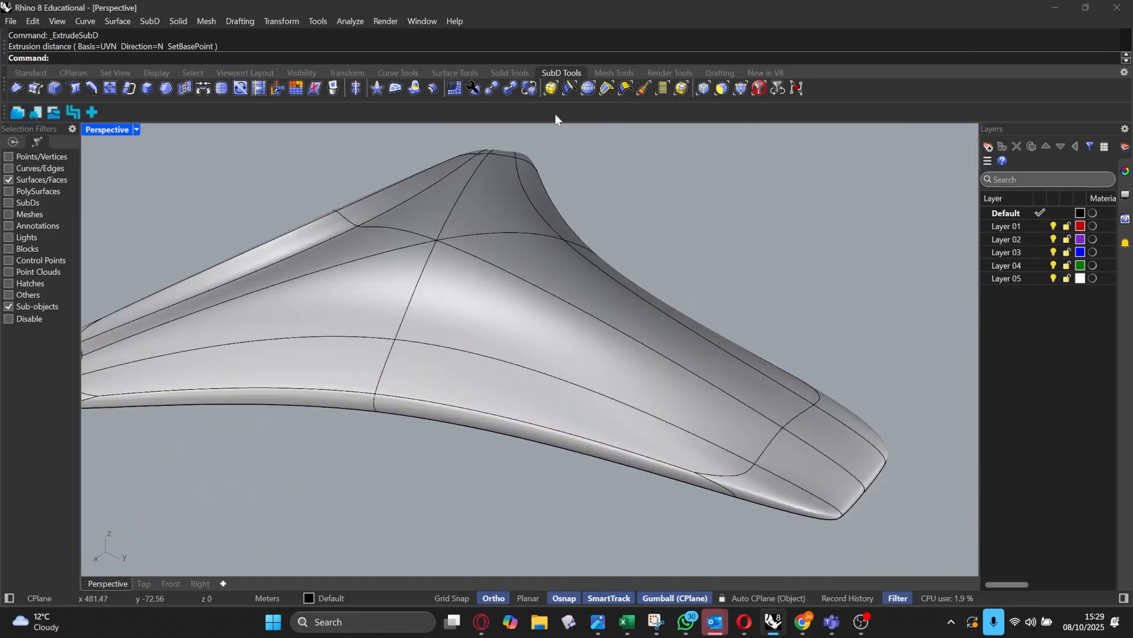
# Step: Set the crease weight to 100% at both ends of one long side edge on an arm's upper face
pyautogui.click(705, 88)
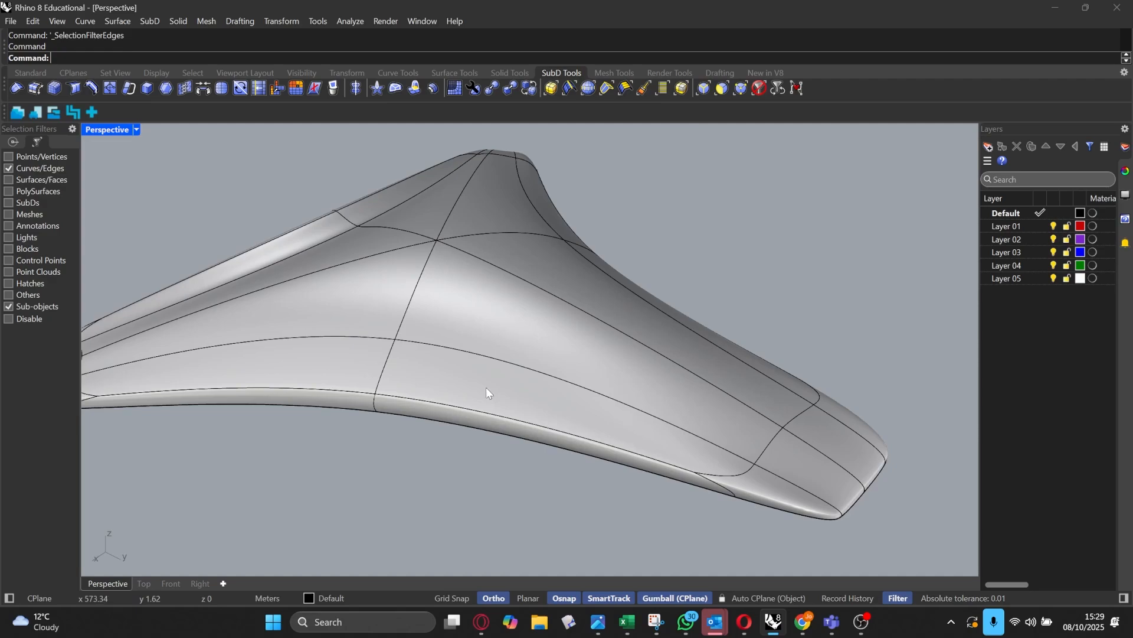
pyautogui.click(511, 363)
pyautogui.moveTo(537, 354); pyautogui.dragTo(455, 331, button='right')
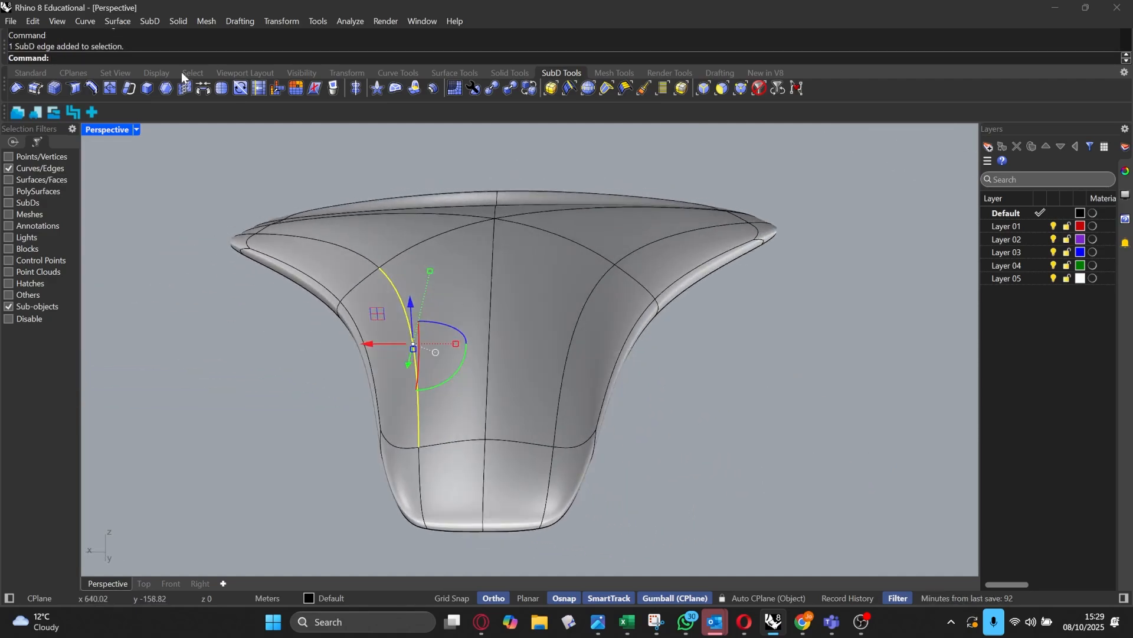
pyautogui.click(75, 89)
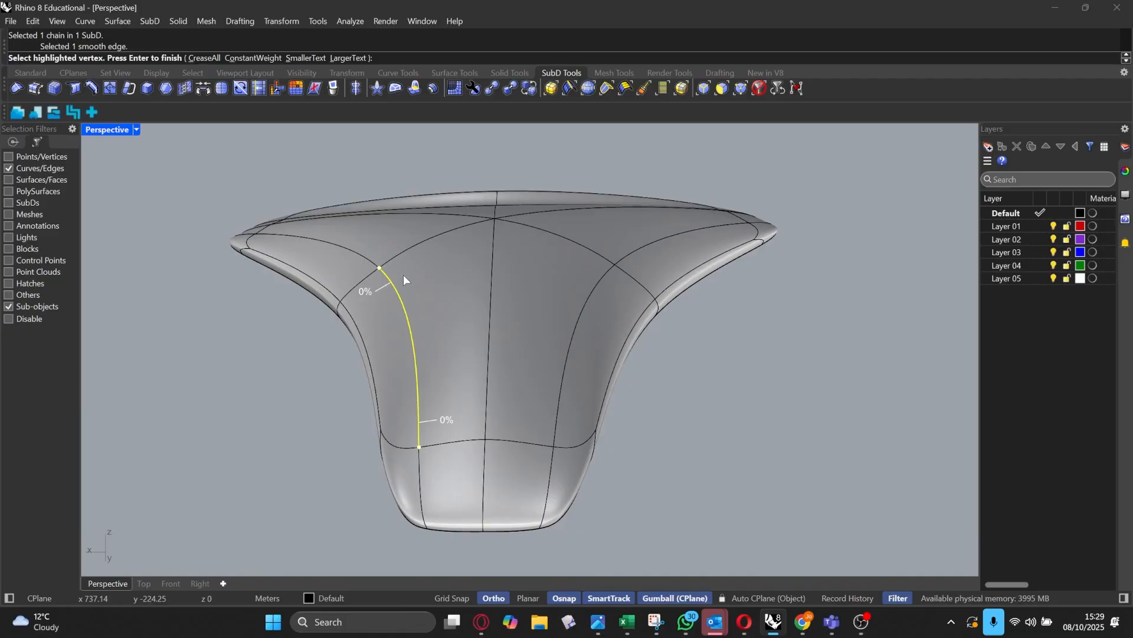
pyautogui.press('Return')
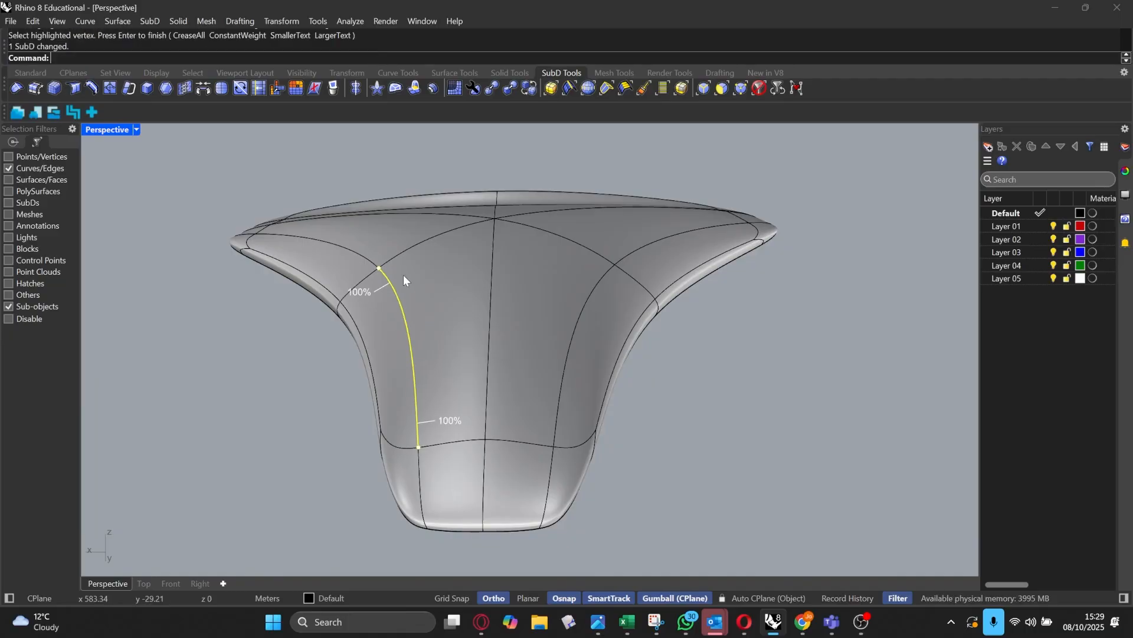
# Step: Move the weighted long edge of the arm upward to form a raised ridge, and deselect it
pyautogui.click(403, 298)
pyautogui.moveTo(403, 298); pyautogui.dragTo(406, 269)
pyautogui.click(689, 321)
# Step: Switch the perspective viewport to the Rendered display mode and view the tripod from above
pyautogui.moveTo(688, 321); pyautogui.dragTo(706, 395, button='right')
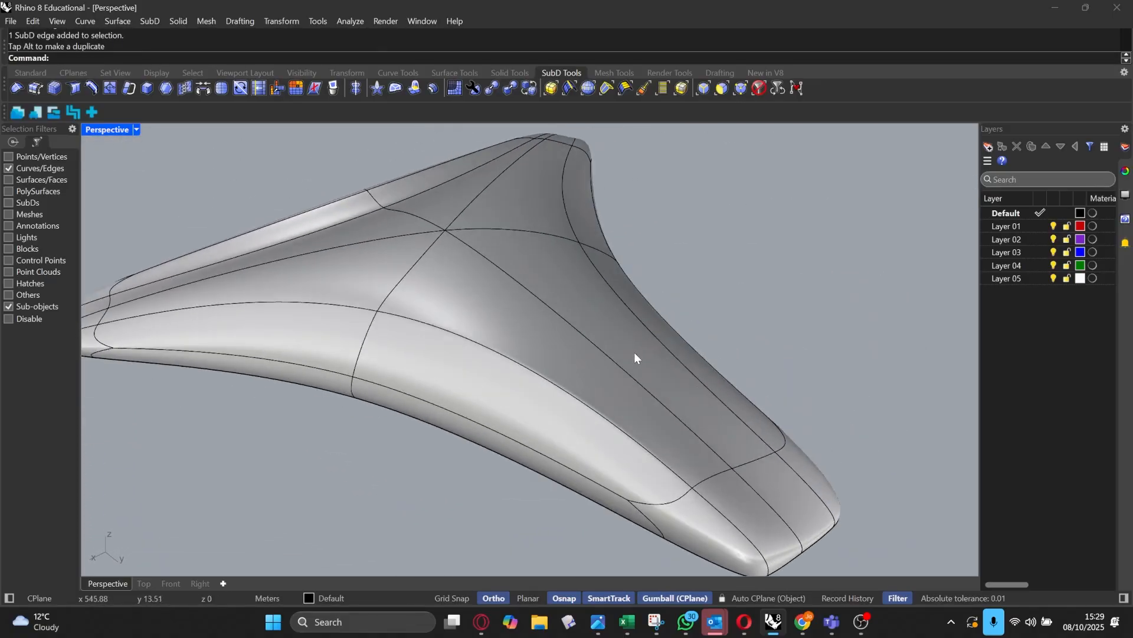
pyautogui.click(137, 130)
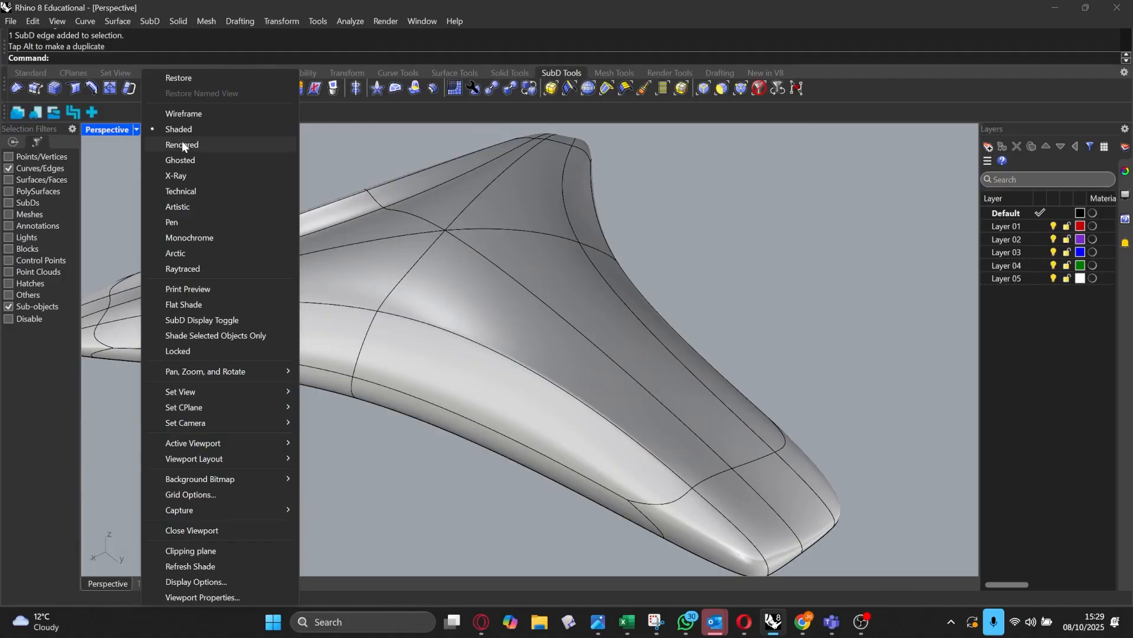
pyautogui.click(183, 144)
pyautogui.moveTo(507, 307); pyautogui.dragTo(632, 319, button='right')
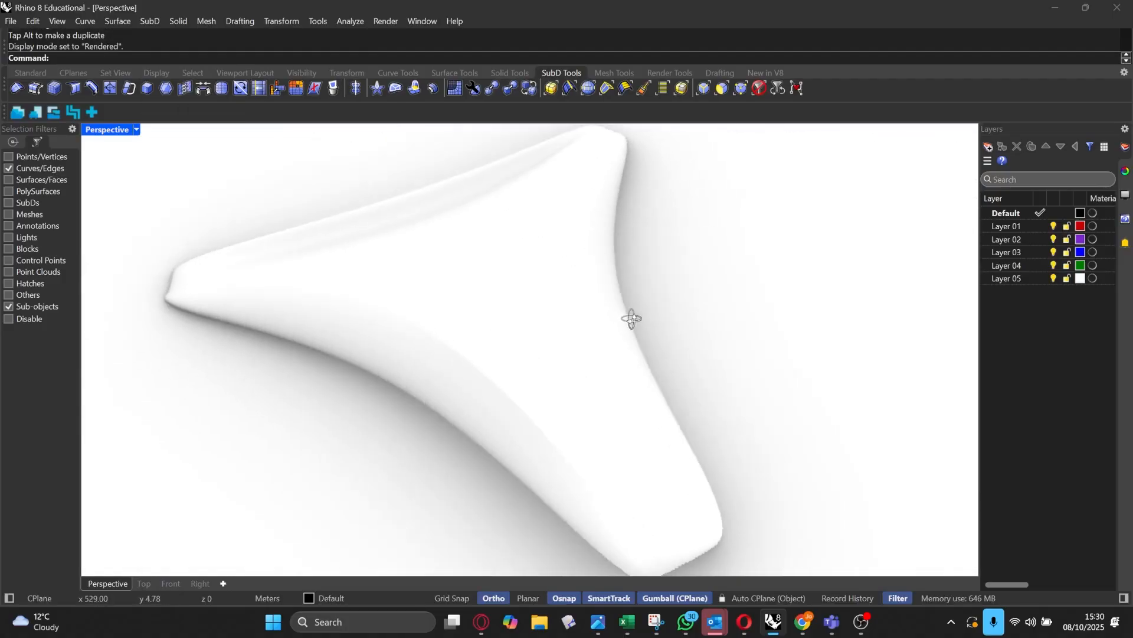
pyautogui.click(136, 130)
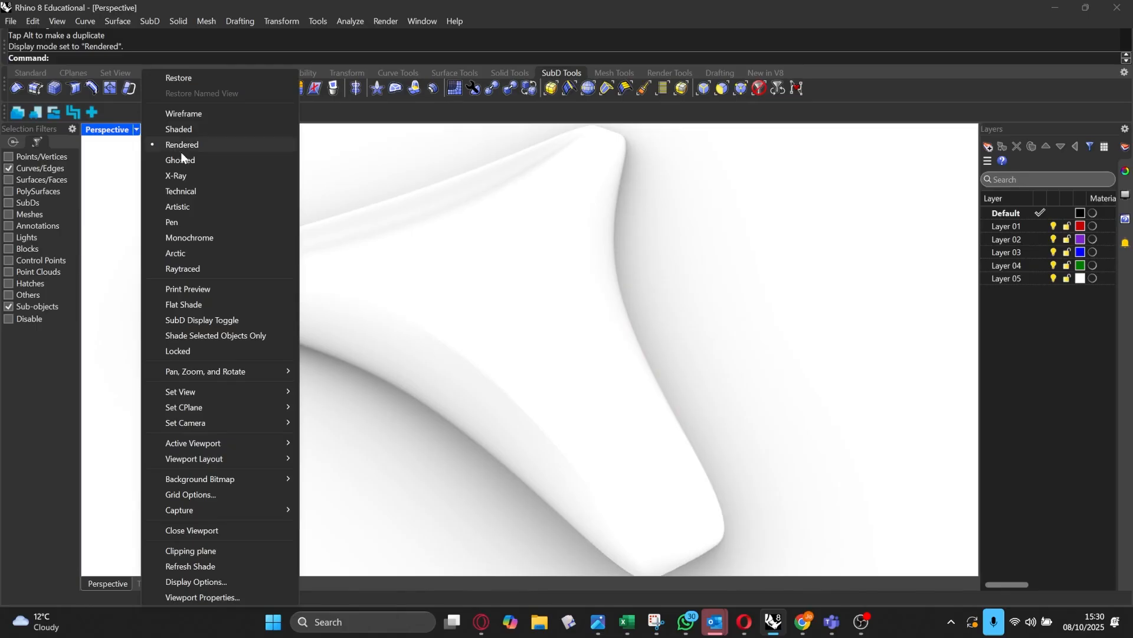
pyautogui.click(378, 23)
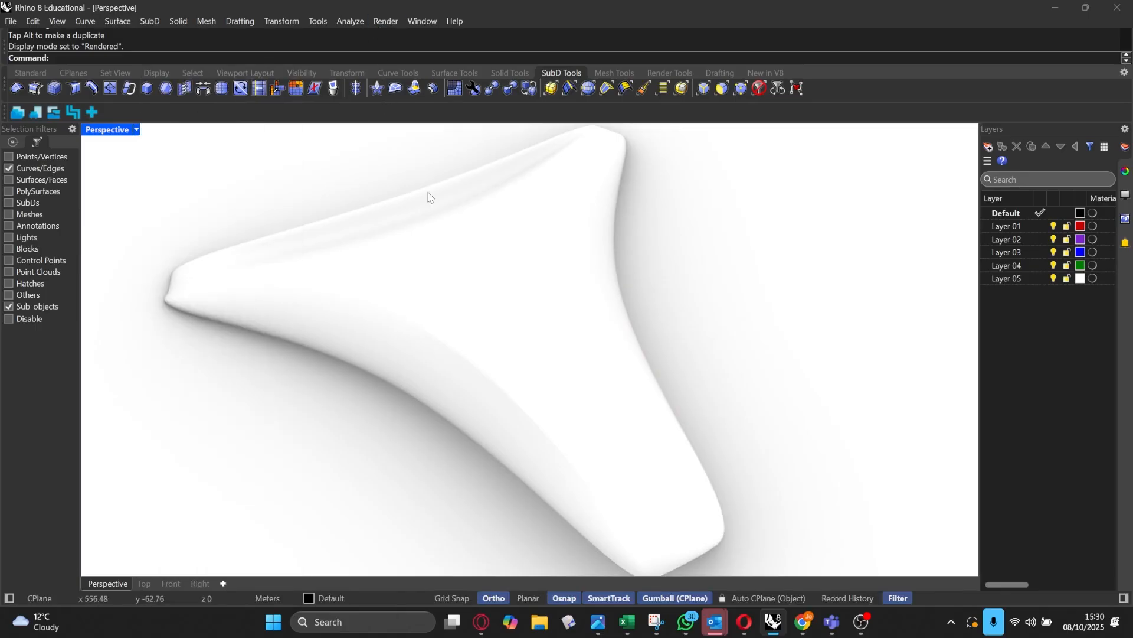
# Step: Clear the edge selection and switch the perspective viewport back to the Shaded display mode
pyautogui.click(429, 195)
pyautogui.press('Escape')
pyautogui.click(137, 129)
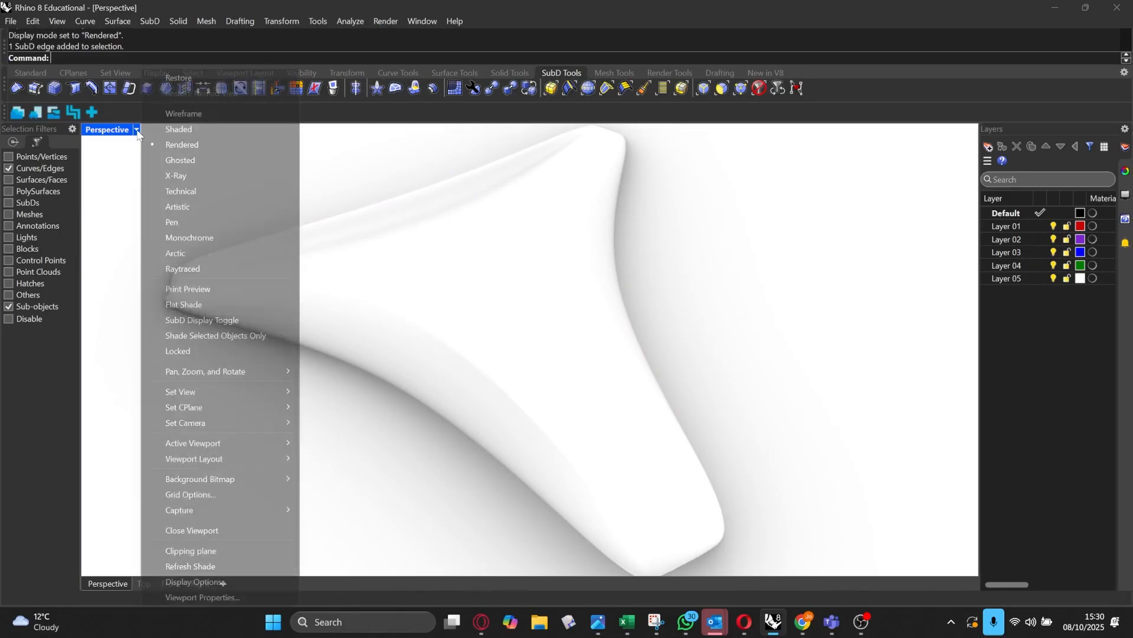
pyautogui.click(176, 132)
pyautogui.scroll(3, 413, 295)
pyautogui.scroll(-3, 466, 331)
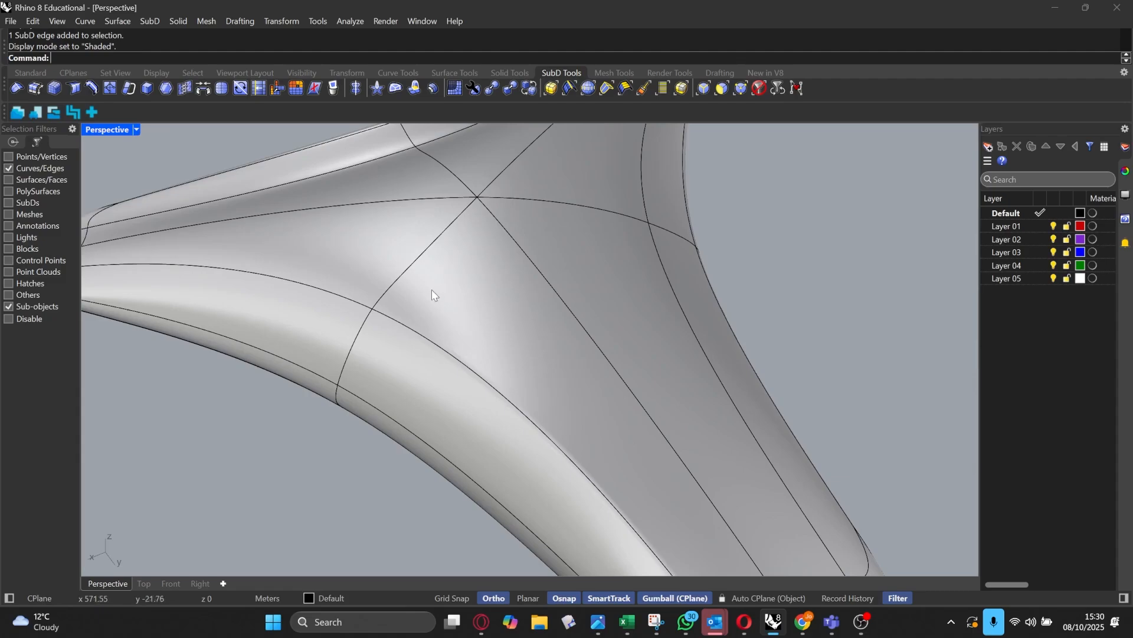
# Step: Run an environment map surface analysis on the tripod SubD and move the options dialog clear of the model
pyautogui.click(349, 23)
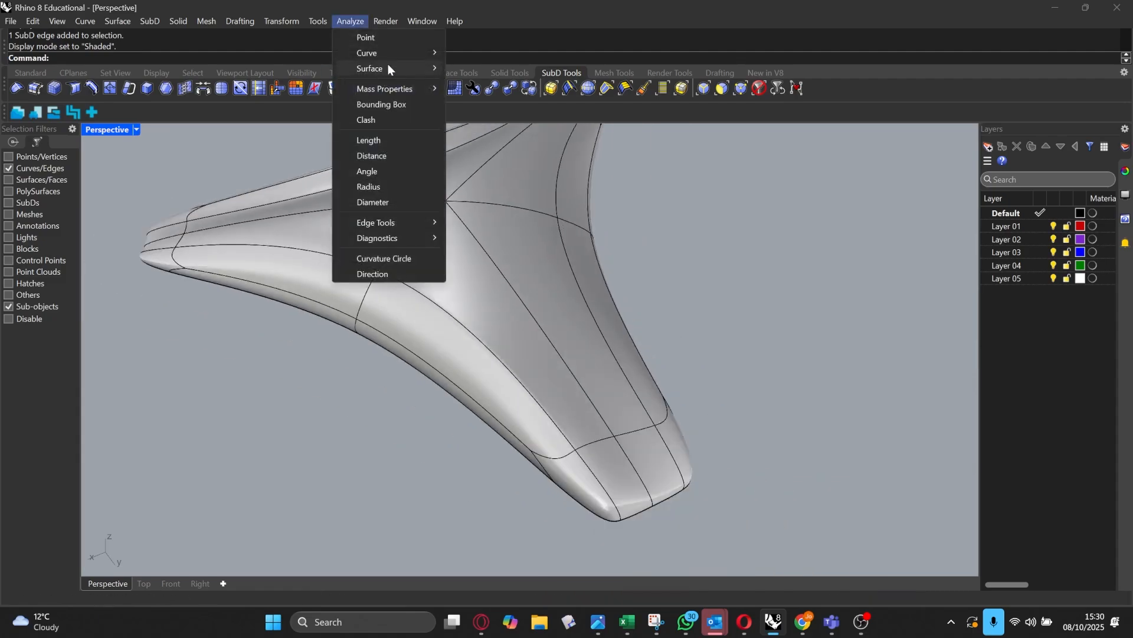
pyautogui.moveTo(425, 69)
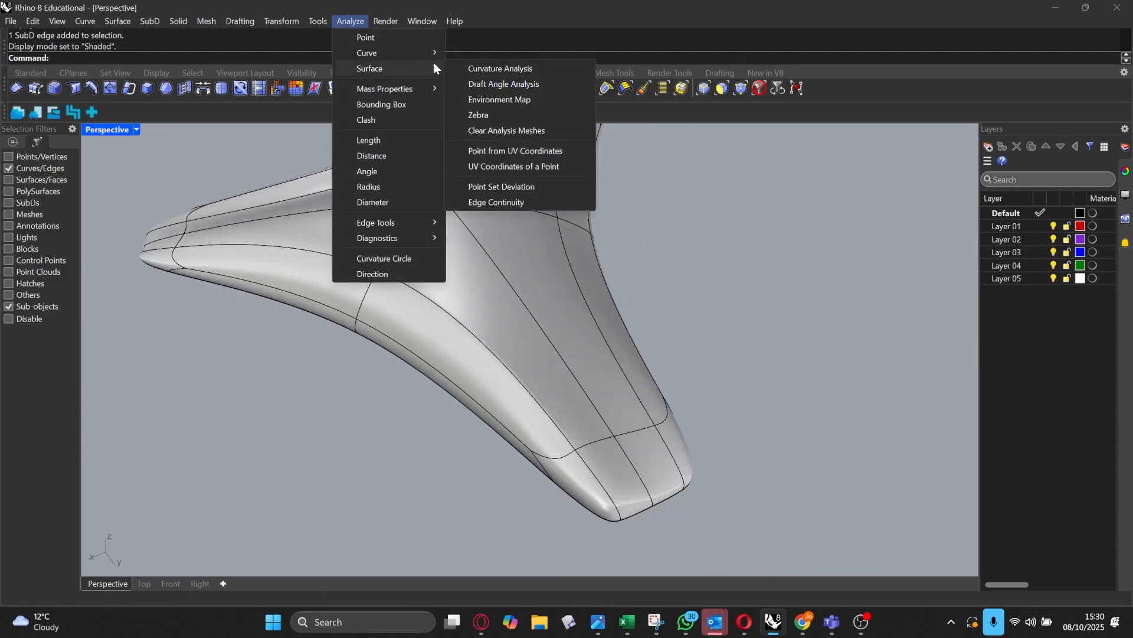
pyautogui.click(496, 99)
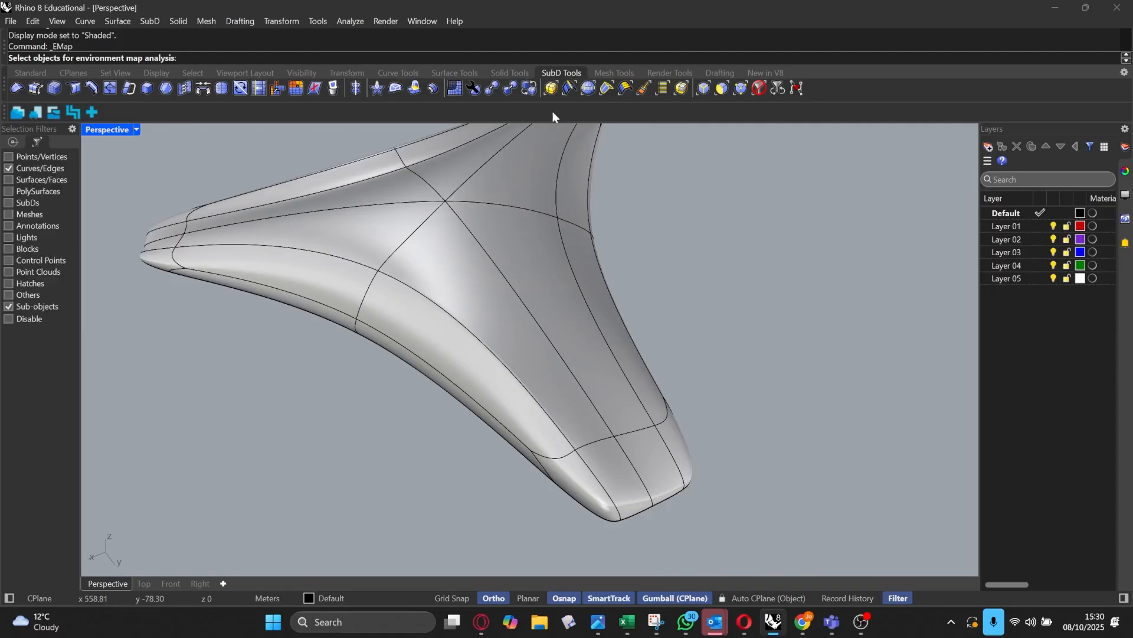
pyautogui.click(414, 237)
pyautogui.press('Return')
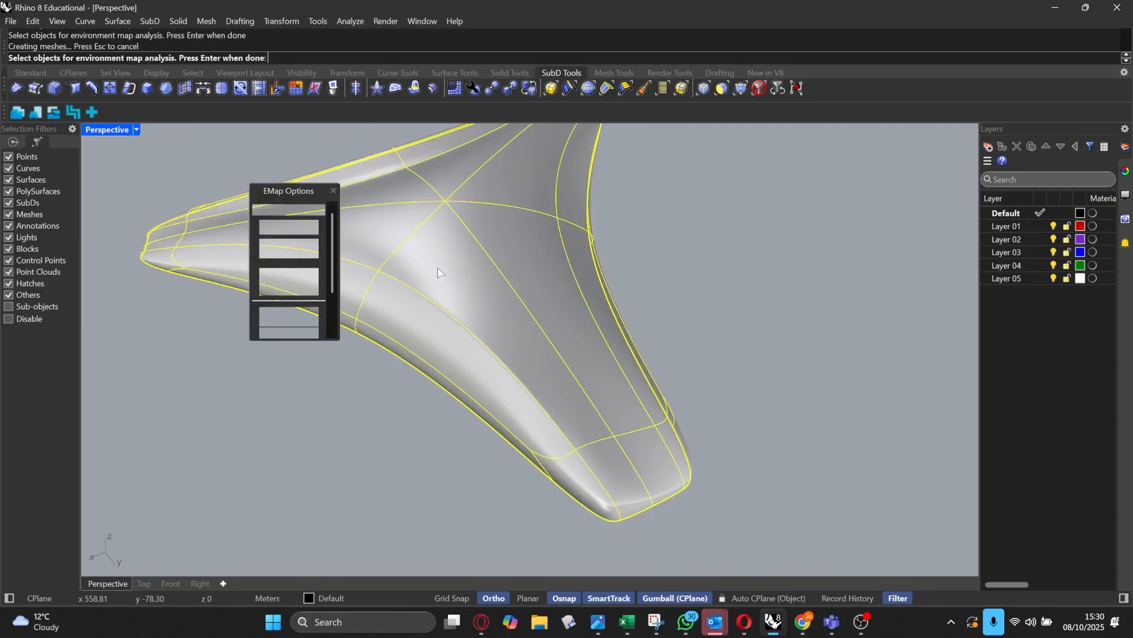
pyautogui.moveTo(518, 314); pyautogui.dragTo(481, 277, button='right')
pyautogui.moveTo(326, 190); pyautogui.dragTo(190, 198)
# Step: Examine how the environment map reflections flow over the ridge, the arms and the central area from several angles
pyautogui.scroll(6, 434, 270)
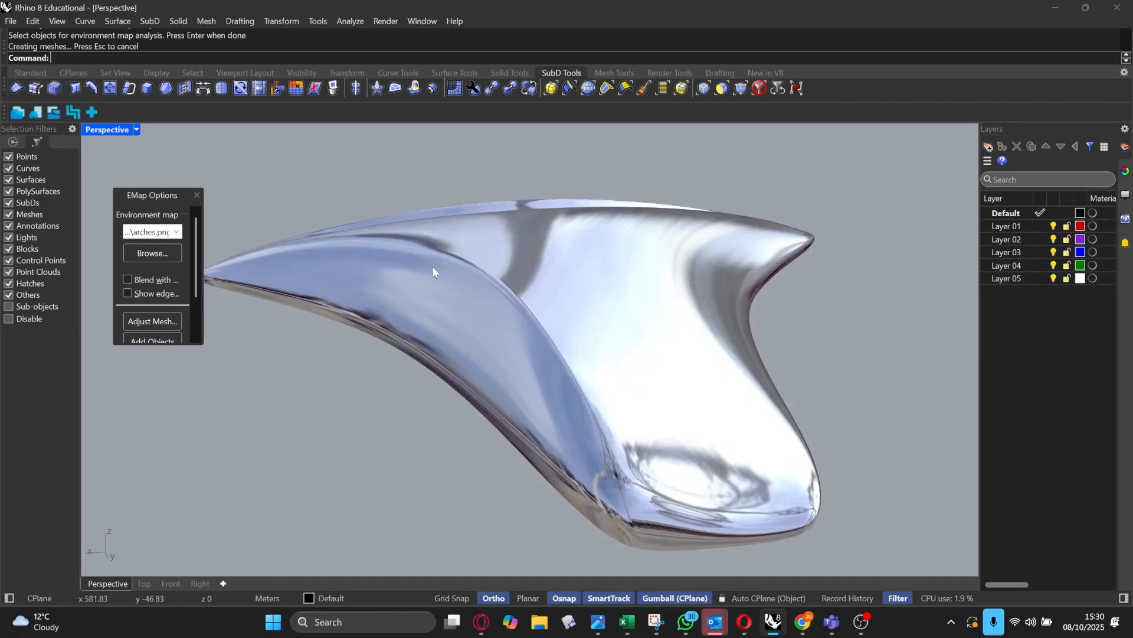
pyautogui.scroll(-8, 433, 277)
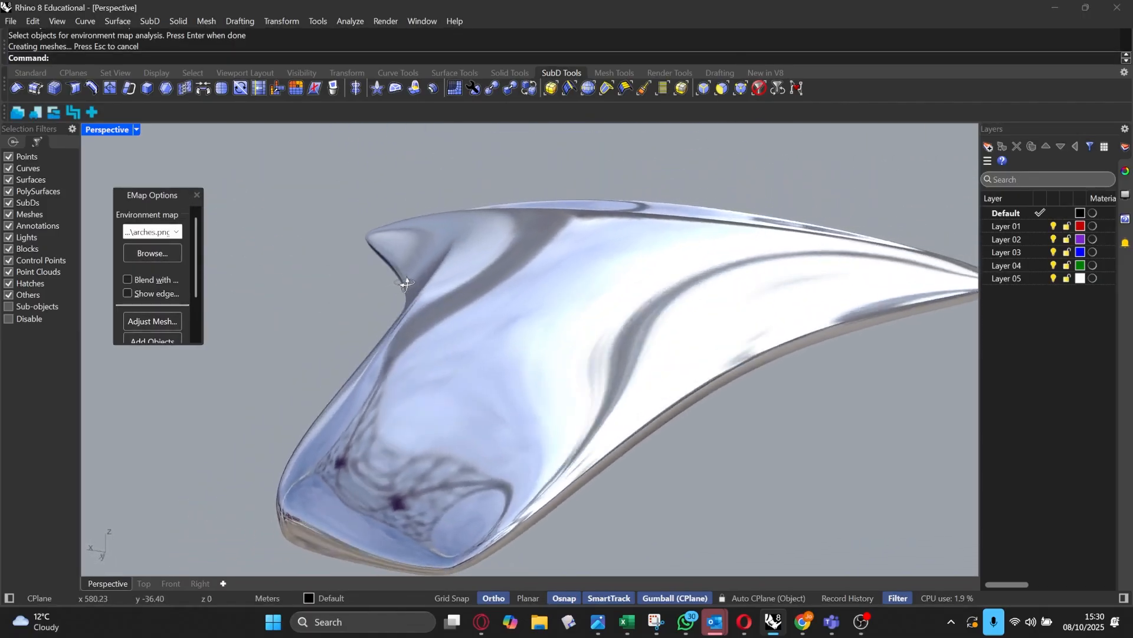
pyautogui.scroll(8, 433, 277)
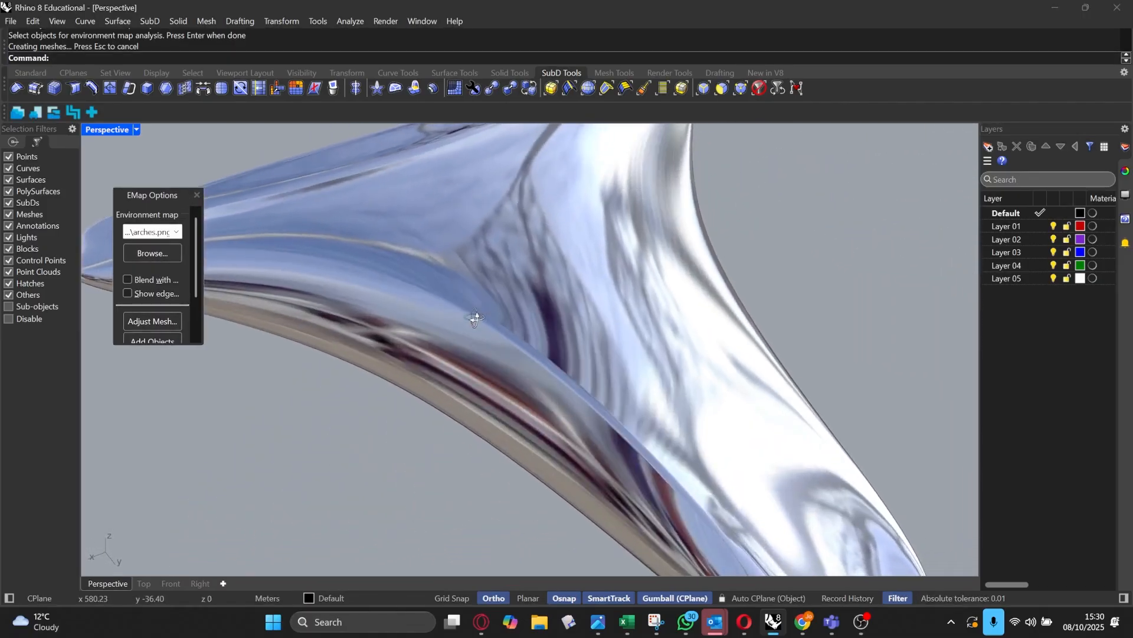
pyautogui.scroll(-8, 523, 463)
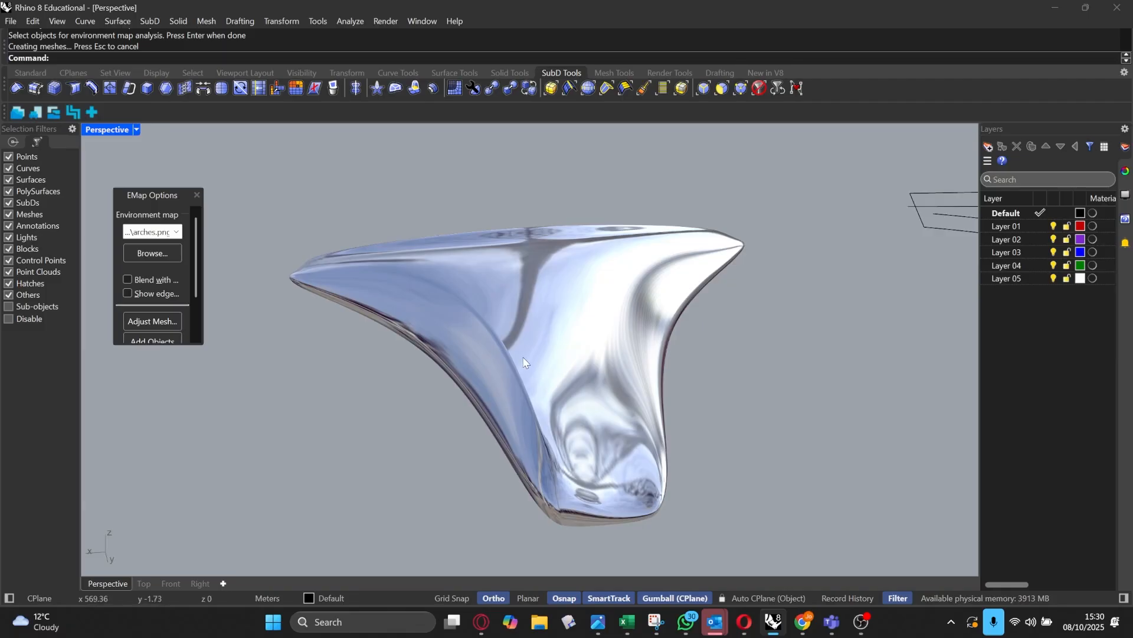
pyautogui.moveTo(523, 373); pyautogui.dragTo(498, 349, button='right')
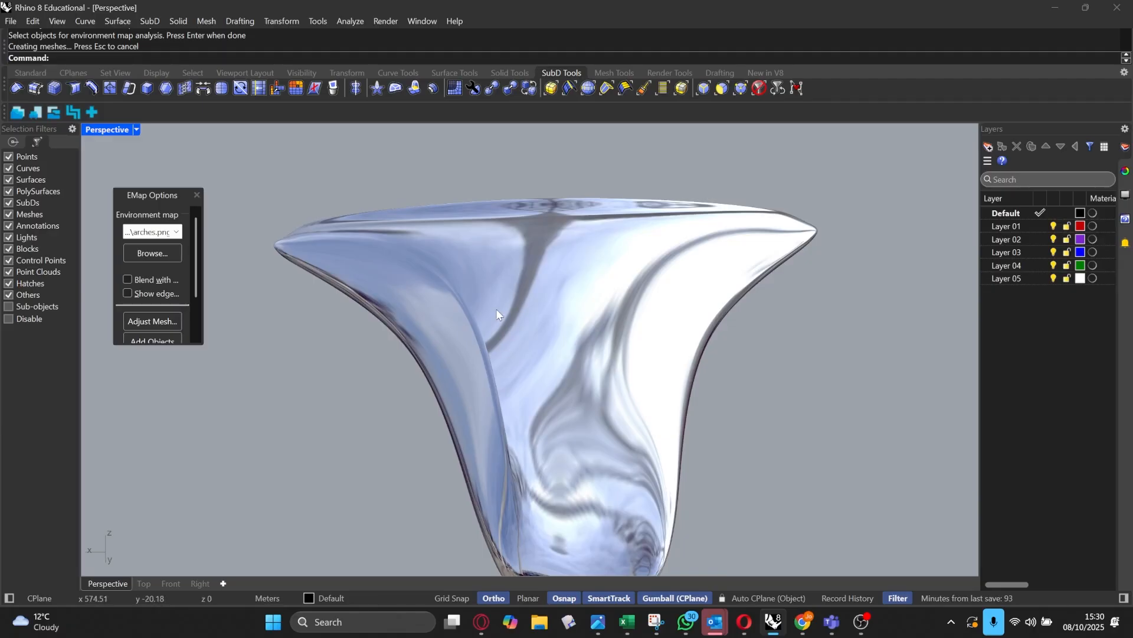
pyautogui.moveTo(507, 316); pyautogui.dragTo(484, 322, button='right')
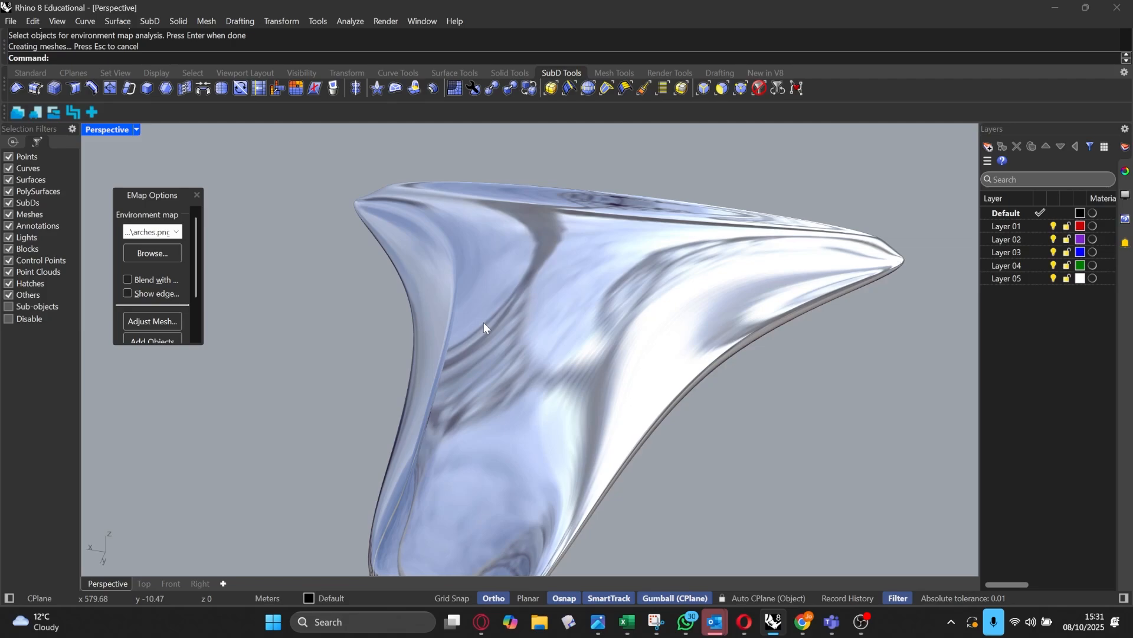
pyautogui.moveTo(436, 309); pyautogui.dragTo(479, 304, button='right')
pyautogui.click(479, 305)
pyautogui.moveTo(490, 246); pyautogui.dragTo(617, 248, button='right')
pyautogui.click(435, 235)
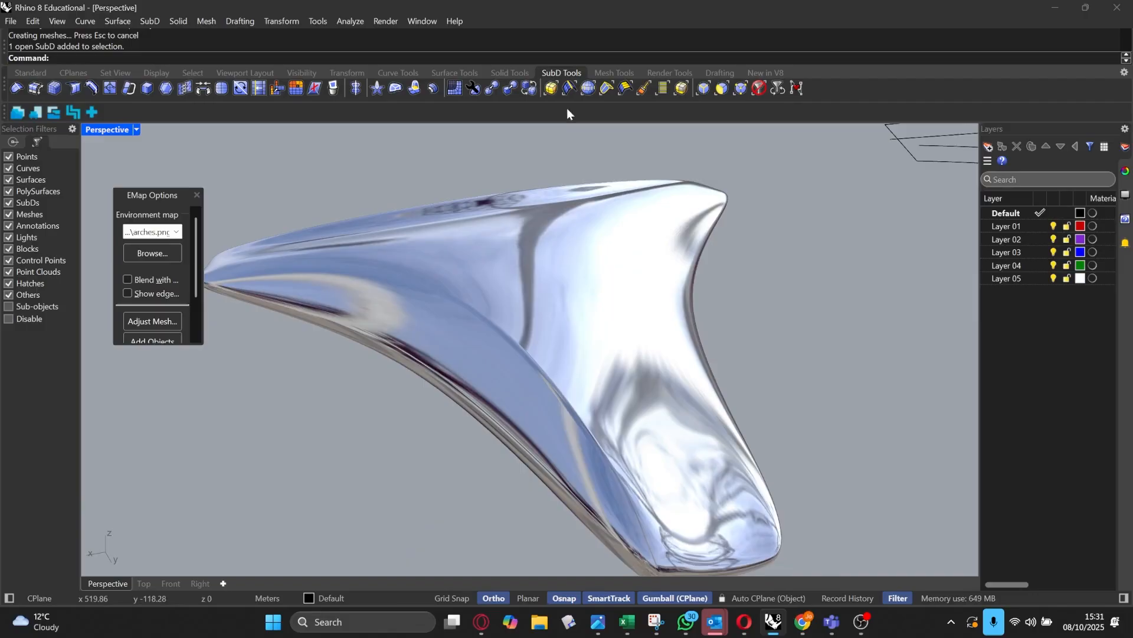
# Step: Close the environment map analysis and undo the last edge changes, including the crease on the arm's long side edge
pyautogui.click(196, 195)
pyautogui.moveTo(391, 190)
pyautogui.mouseDown(button='right')
pyautogui.moveTo(441, 296)
pyautogui.moveTo(510, 247)
pyautogui.moveTo(498, 278)
pyautogui.moveTo(391, 253)
pyautogui.moveTo(331, 263)
pyautogui.moveTo(441, 283)
pyautogui.moveTo(538, 186)
pyautogui.mouseUp(button='right')
pyautogui.hotkey('ctrl', 'z')
pyautogui.hotkey('ctrl', 'z')
pyautogui.scroll(3, 359, 268)
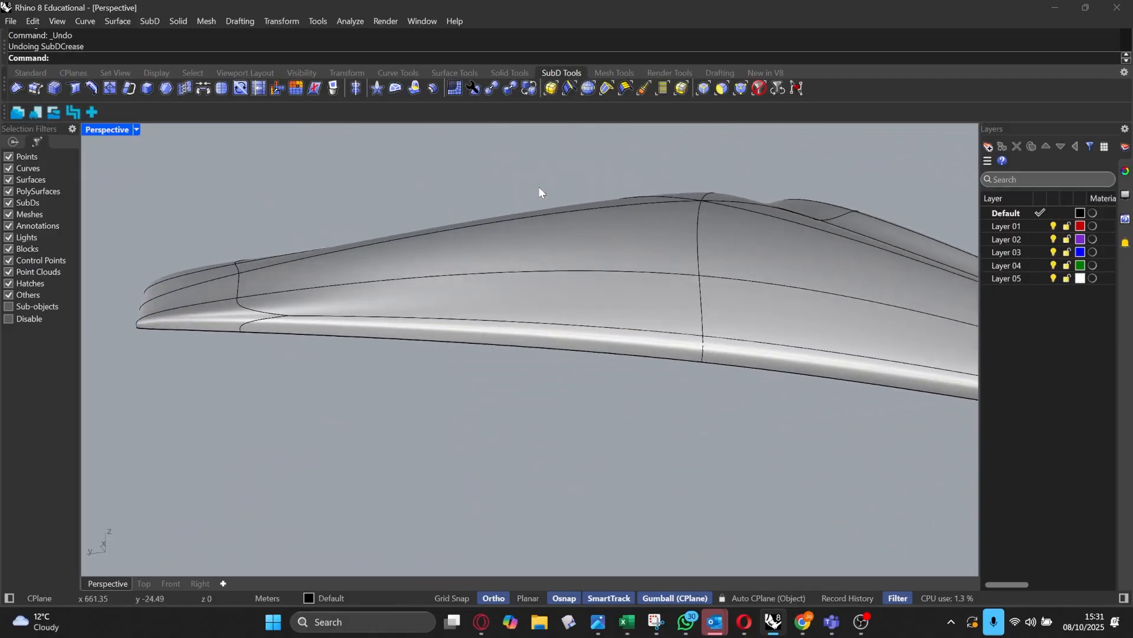
# Step: Offset the tripod SubD as a solid at a distance of 3, on one side only and keeping the input object
pyautogui.moveTo(491, 148); pyautogui.dragTo(523, 419, button='right')
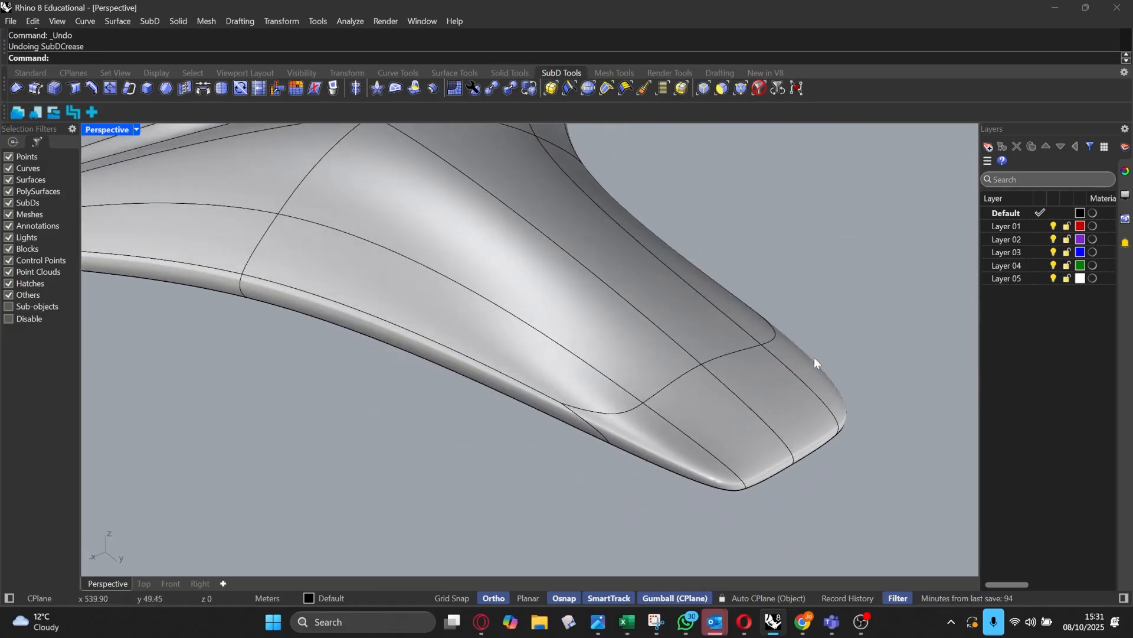
pyautogui.moveTo(392, 308); pyautogui.dragTo(434, 298, button='right')
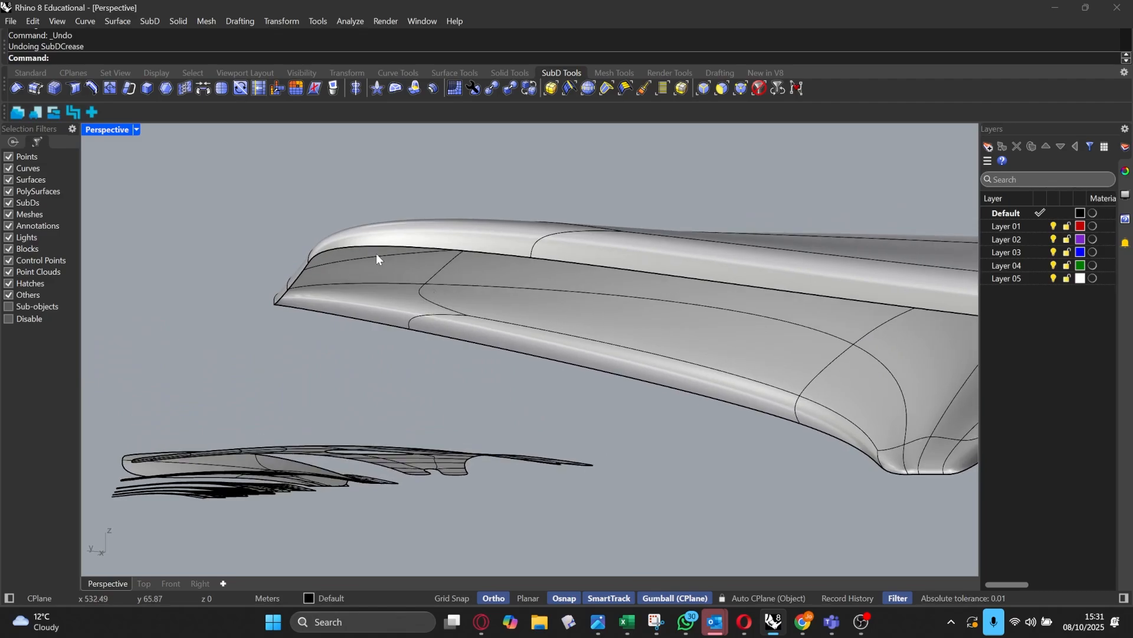
pyautogui.moveTo(377, 257); pyautogui.dragTo(455, 287, button='right')
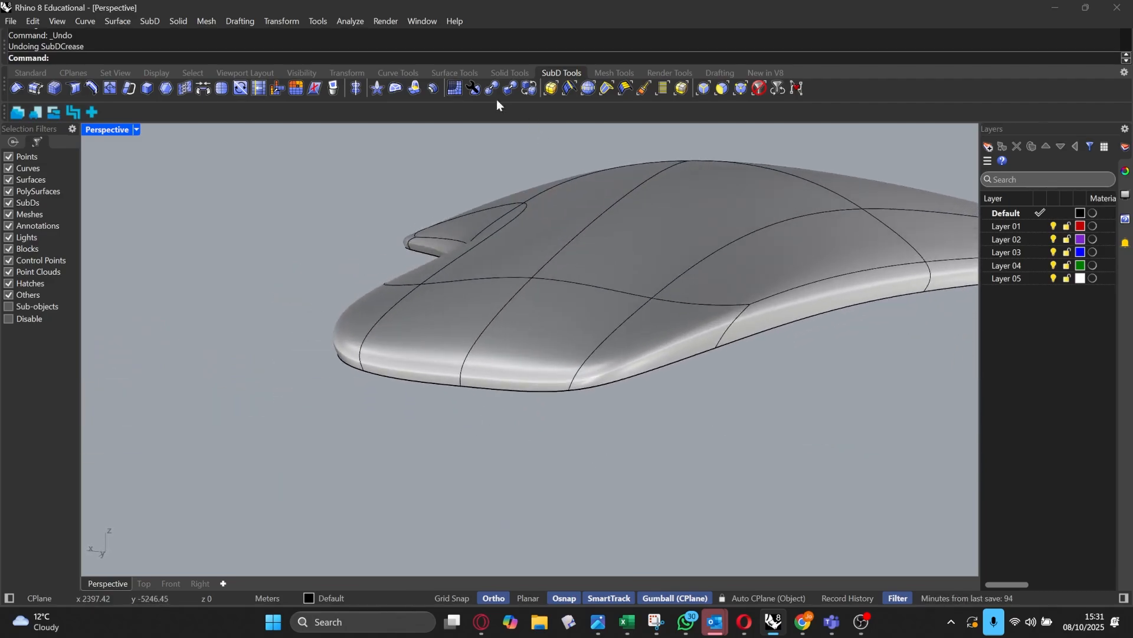
pyautogui.click(697, 167)
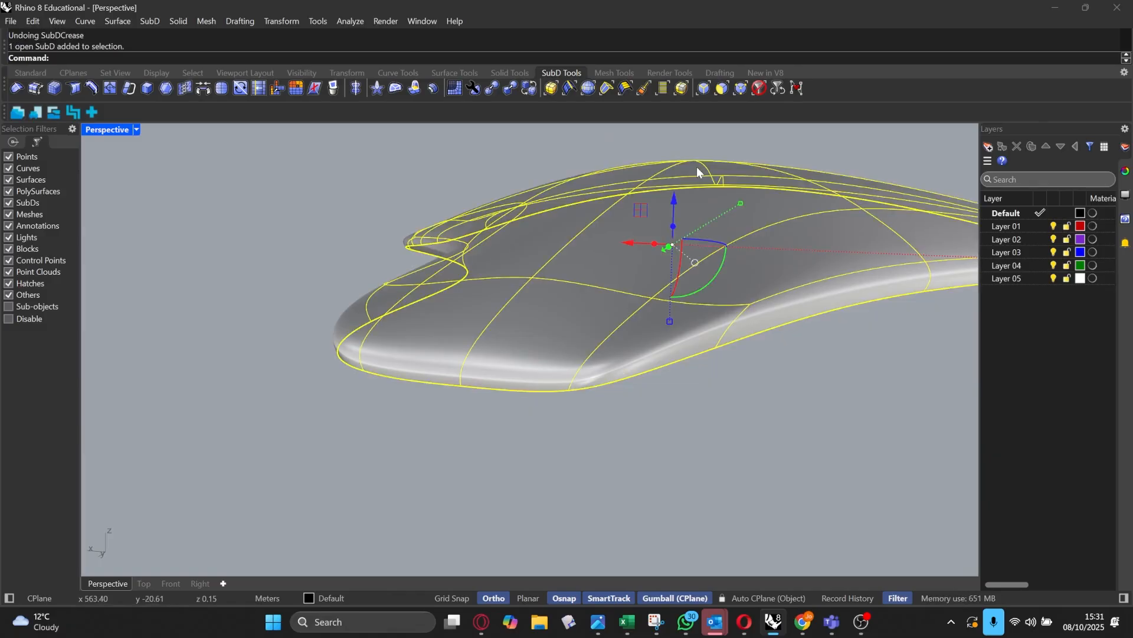
pyautogui.click(434, 89)
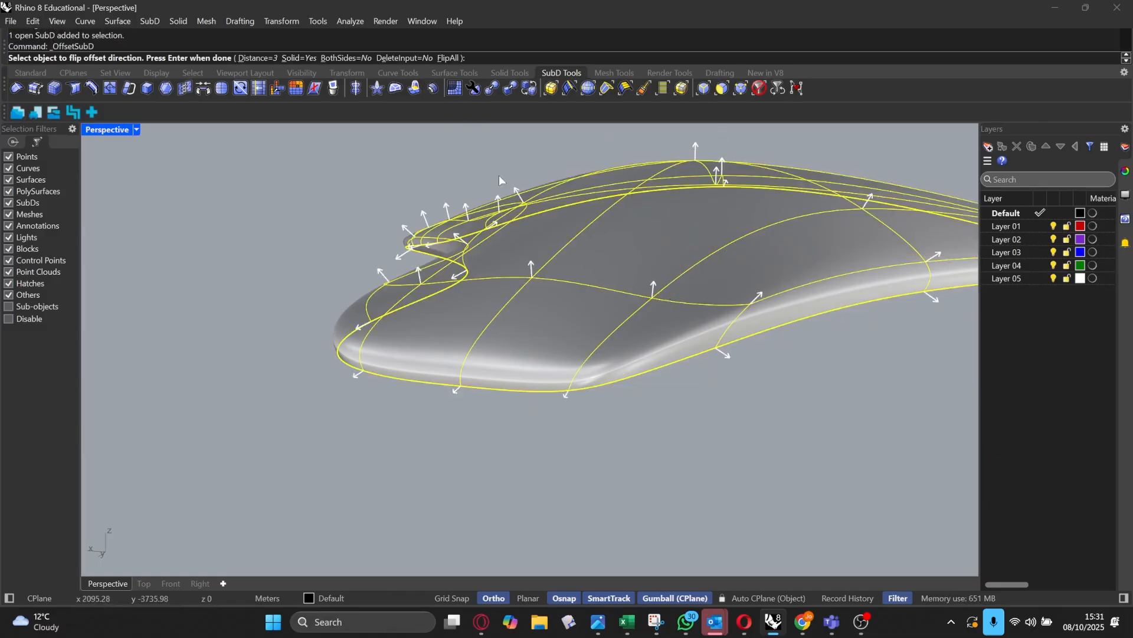
pyautogui.moveTo(519, 277); pyautogui.dragTo(397, 238, button='right')
pyautogui.scroll(2, 208, 219)
pyautogui.scroll(-2, 207, 203)
pyautogui.press('Return')
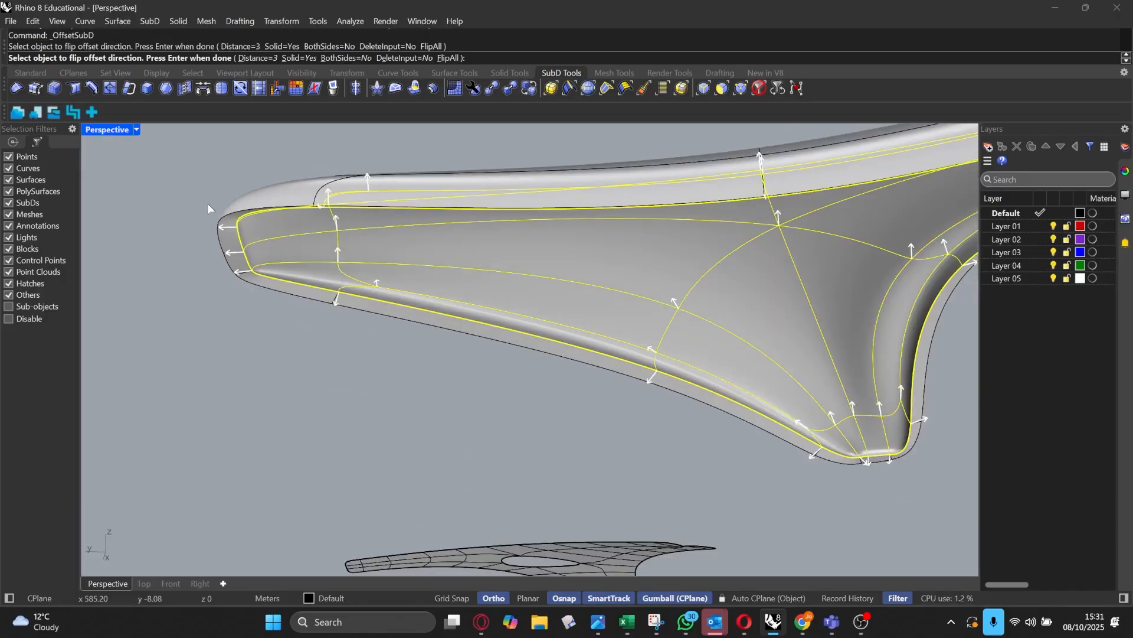
pyautogui.moveTo(208, 203); pyautogui.dragTo(322, 252, button='right')
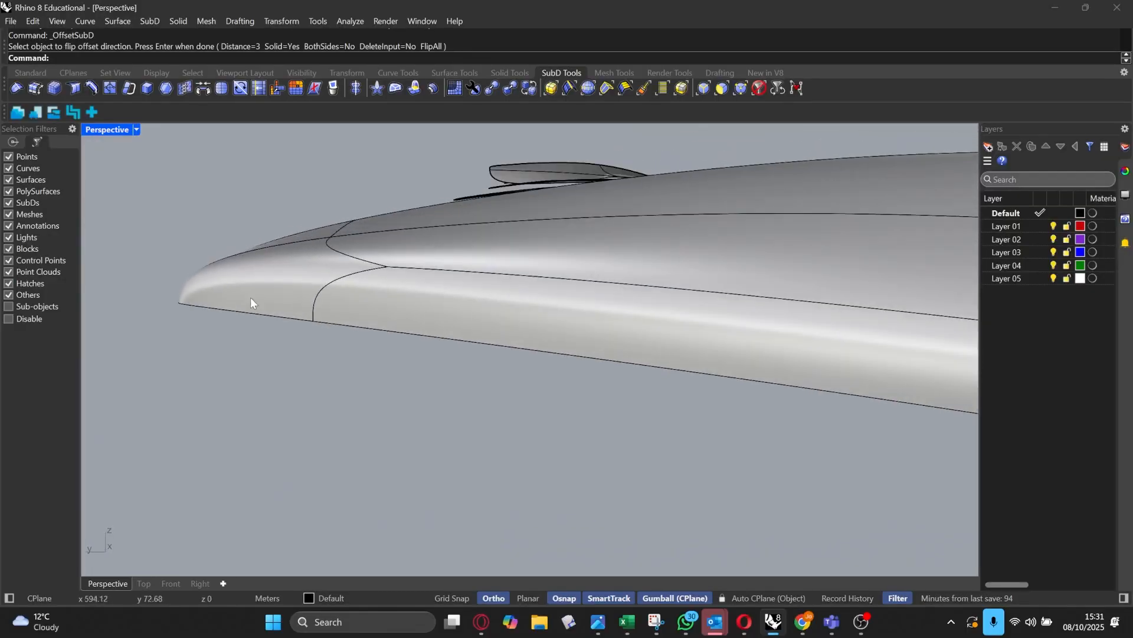
pyautogui.moveTo(268, 295); pyautogui.dragTo(544, 322, button='right')
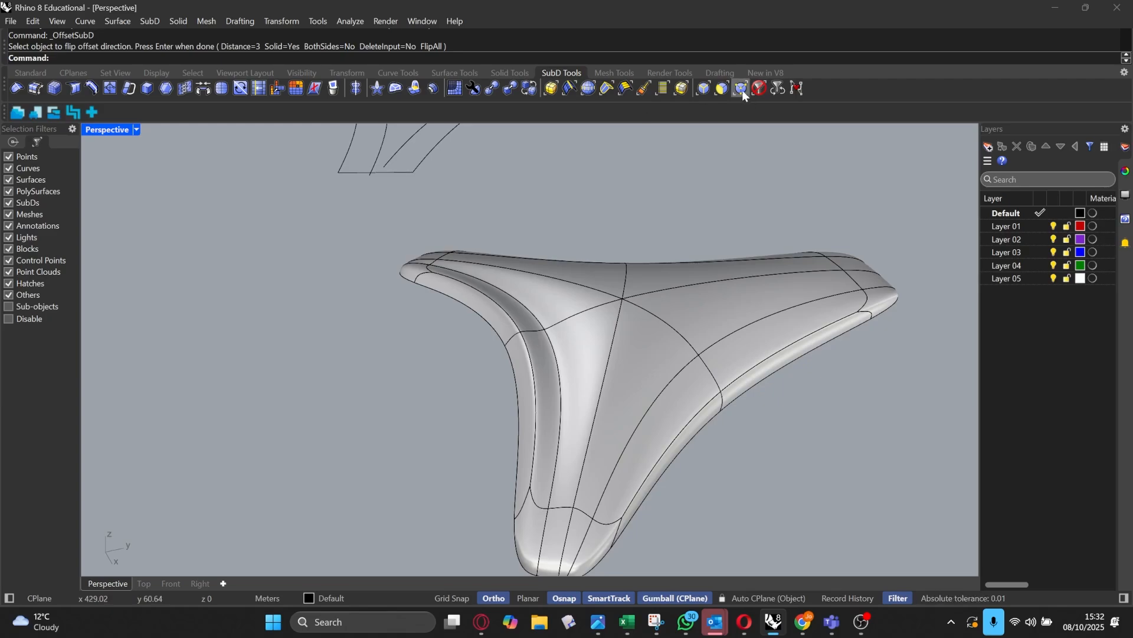
# Step: Restrict selection to edges and pull the two outer long edges along one side of the tripod outward along Y
pyautogui.click(720, 88)
pyautogui.moveTo(546, 333); pyautogui.dragTo(686, 138, button='right')
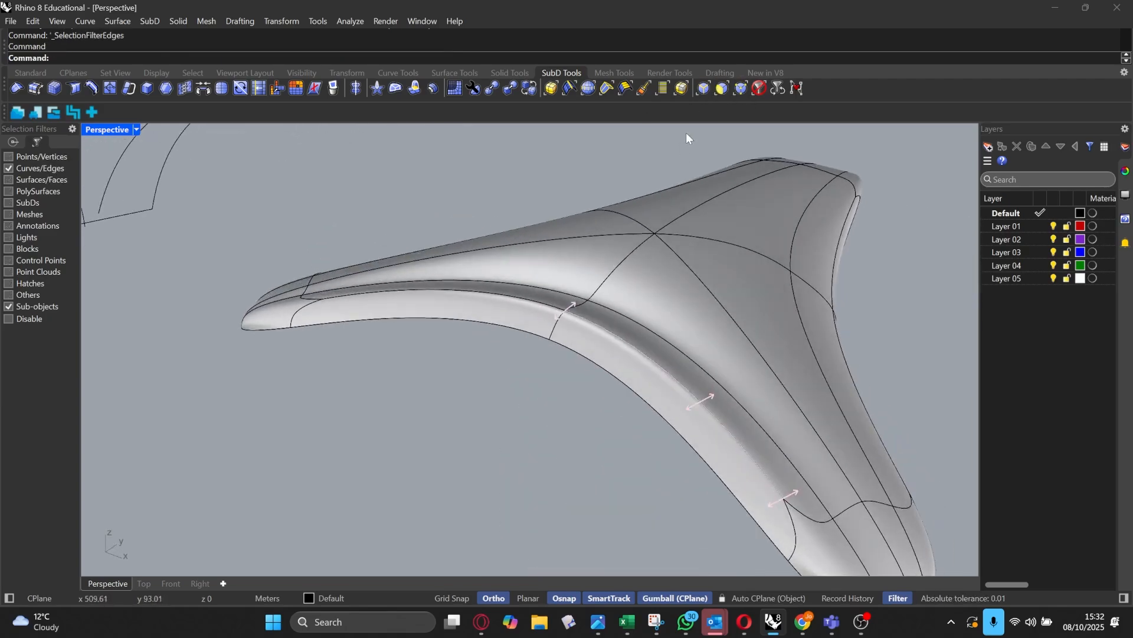
pyautogui.click(549, 339)
pyautogui.moveTo(561, 349); pyautogui.dragTo(515, 402, button='right')
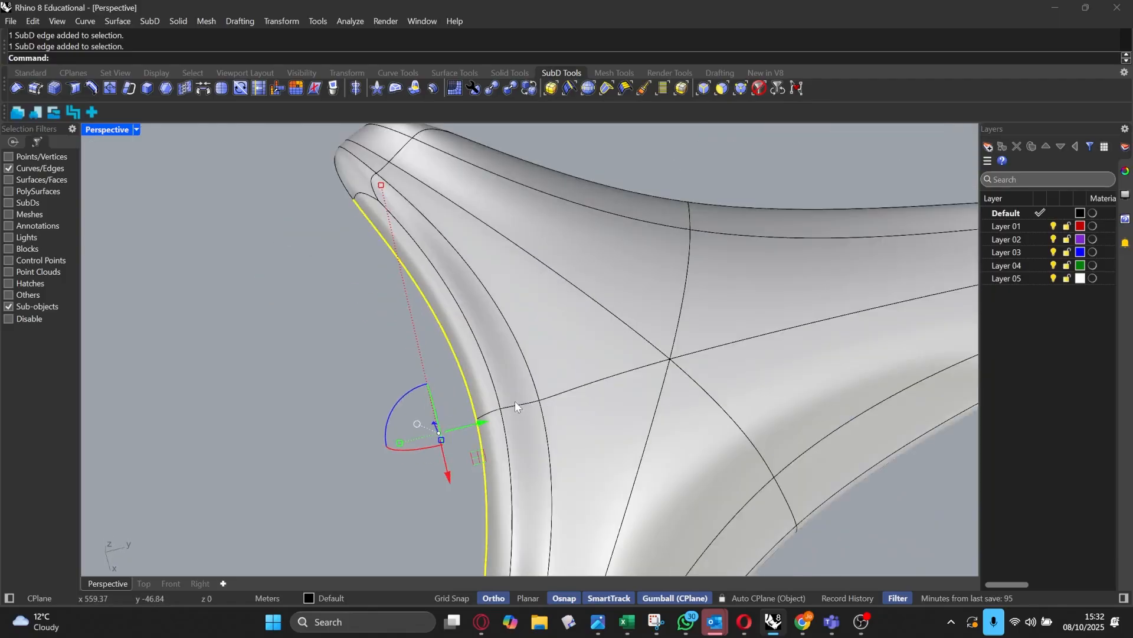
pyautogui.scroll(-4, 513, 402)
pyautogui.moveTo(505, 412)
pyautogui.mouseDown()
pyautogui.moveTo(366, 422)
pyautogui.moveTo(447, 426)
pyautogui.moveTo(506, 410)
pyautogui.mouseUp()
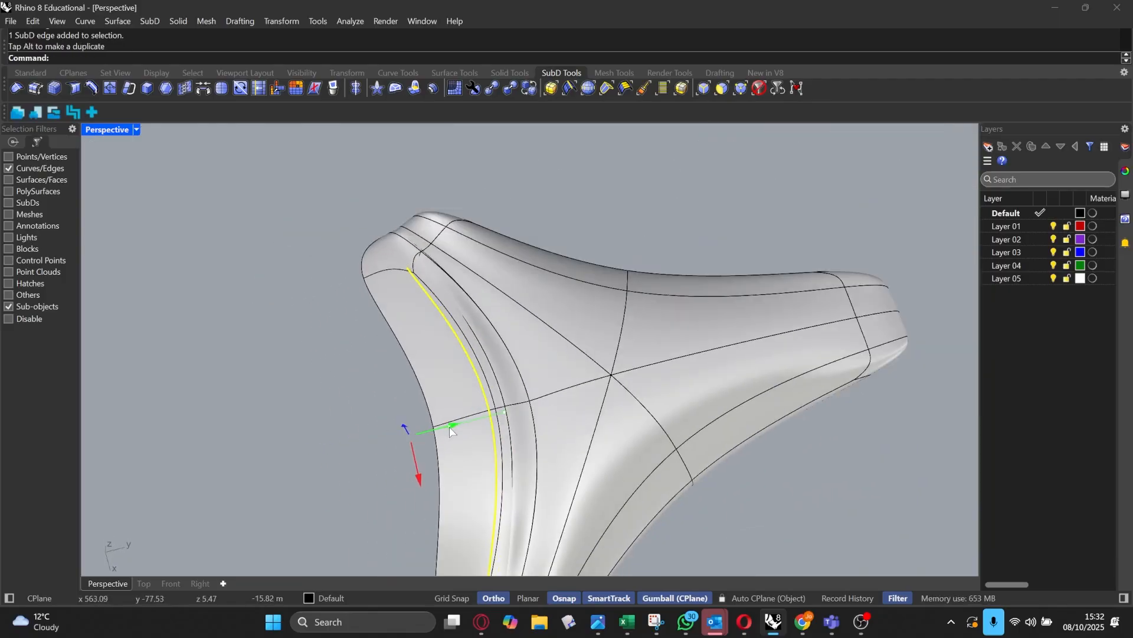
pyautogui.scroll(2, 506, 404)
# Step: Restrict selection to vertices and raise the middle vertex of that side's upper rim by about 8 m
pyautogui.click(495, 379)
pyautogui.keyDown('shift'); pyautogui.click(508, 425); pyautogui.keyUp('shift')
pyautogui.moveTo(508, 425); pyautogui.dragTo(472, 337, button='right')
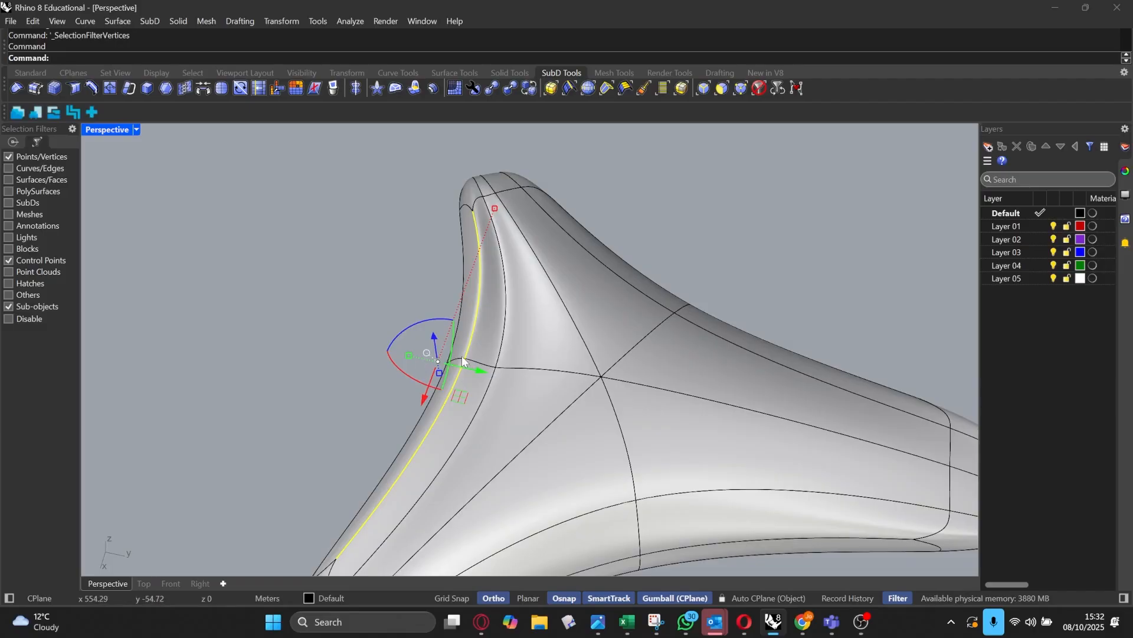
pyautogui.moveTo(461, 334); pyautogui.dragTo(460, 313)
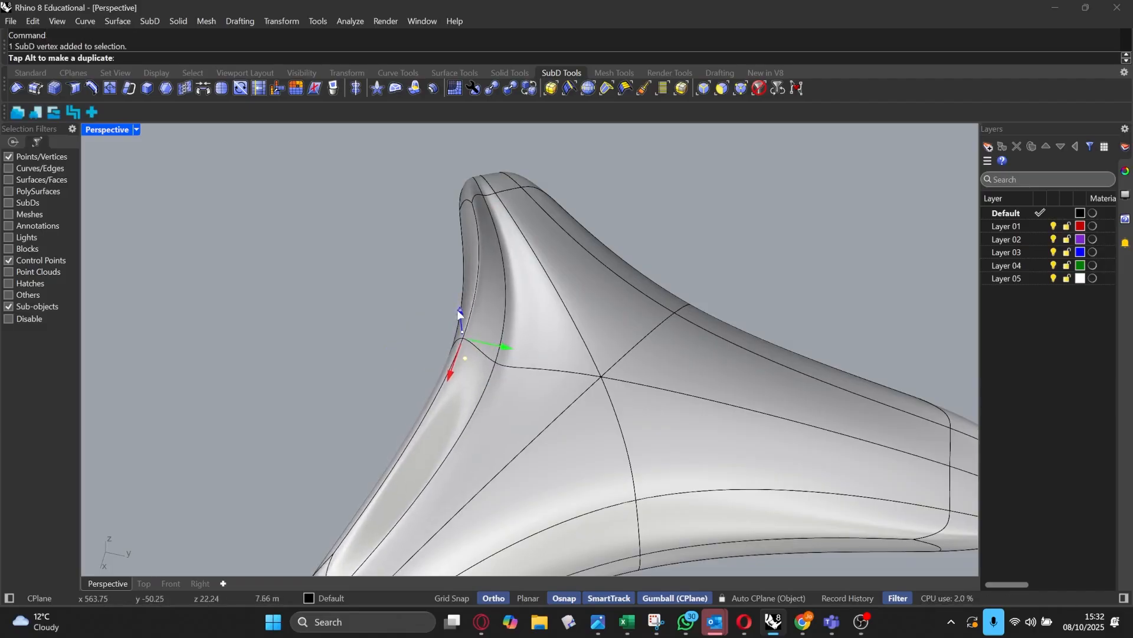
# Step: Raise the central vertex where the arms meet by about 5 m and pull the rim's middle vertex outward
pyautogui.moveTo(602, 356); pyautogui.dragTo(603, 339)
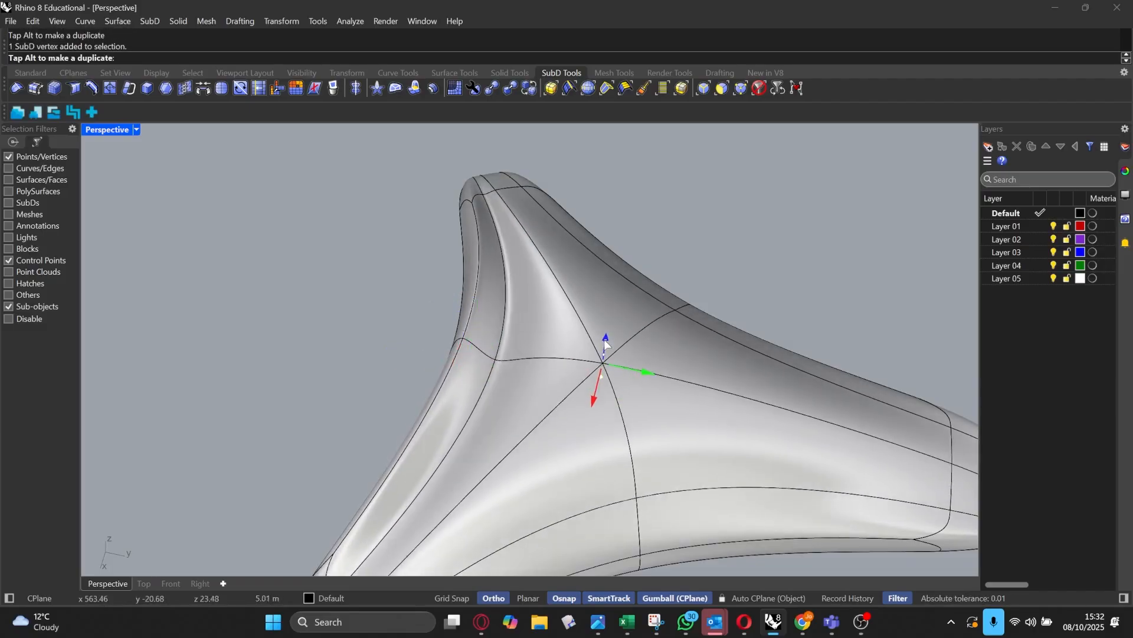
pyautogui.moveTo(449, 364); pyautogui.dragTo(455, 302, button='right')
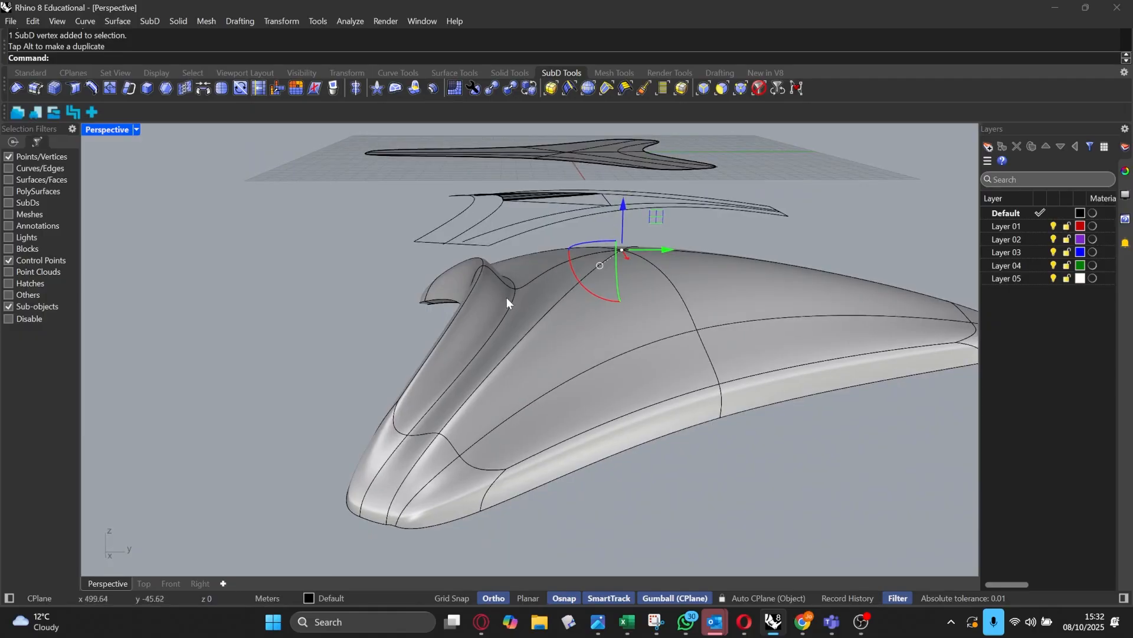
pyautogui.scroll(6, 507, 298)
pyautogui.click(442, 245)
pyautogui.moveTo(443, 245); pyautogui.dragTo(484, 337, button='right')
pyautogui.moveTo(491, 347); pyautogui.dragTo(443, 346)
# Step: Undo the latest vertex moves on the rim and centre, and clear the selection
pyautogui.scroll(-8, 420, 349)
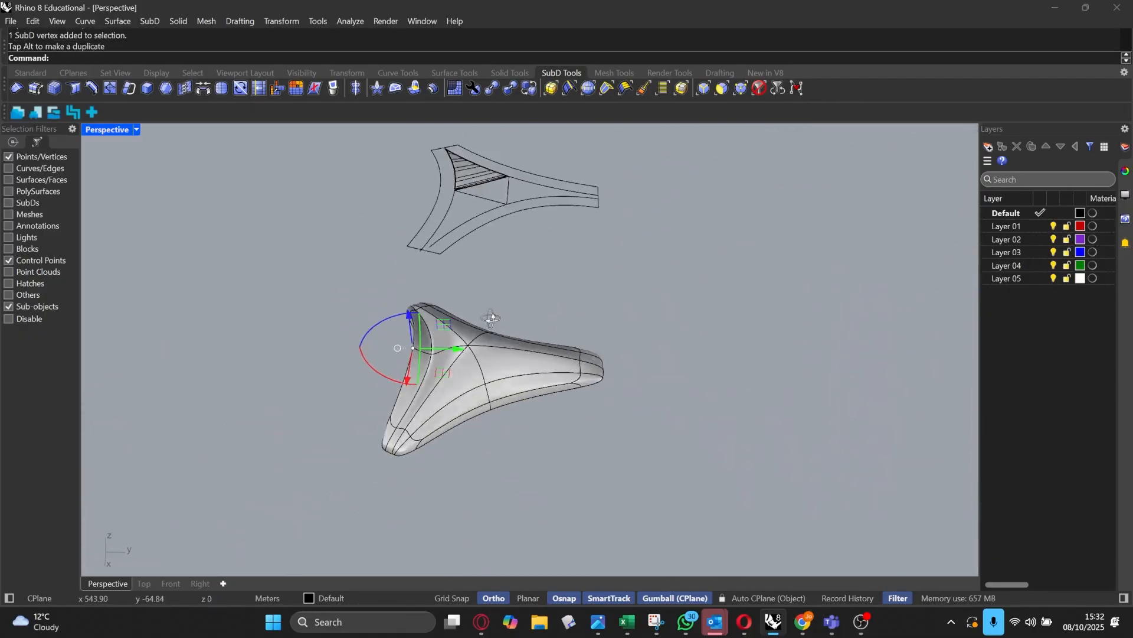
pyautogui.moveTo(491, 319); pyautogui.dragTo(378, 267, button='right')
pyautogui.scroll(3, 528, 425)
pyautogui.scroll(5, 354, 304)
pyautogui.hotkey('ctrl', 'z')
pyautogui.hotkey('ctrl', 'z')
pyautogui.hotkey('ctrl', 'z')
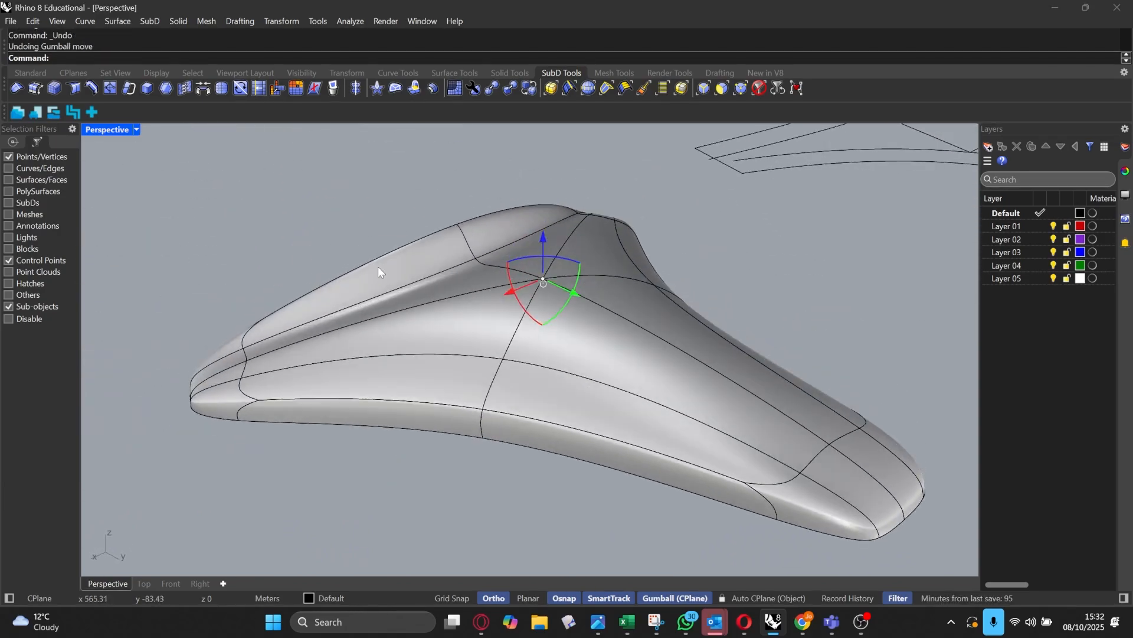
pyautogui.press('Escape')
# Step: Switch the SubD display to the flat control cage and lower the raised middle vertex of the side rim
pyautogui.moveTo(470, 288); pyautogui.dragTo(278, 278, button='right')
pyautogui.press('Tab')
pyautogui.press('Tab')
pyautogui.moveTo(627, 315)
pyautogui.mouseDown(button='right')
pyautogui.moveTo(578, 300)
pyautogui.moveTo(626, 307)
pyautogui.mouseUp(button='right')
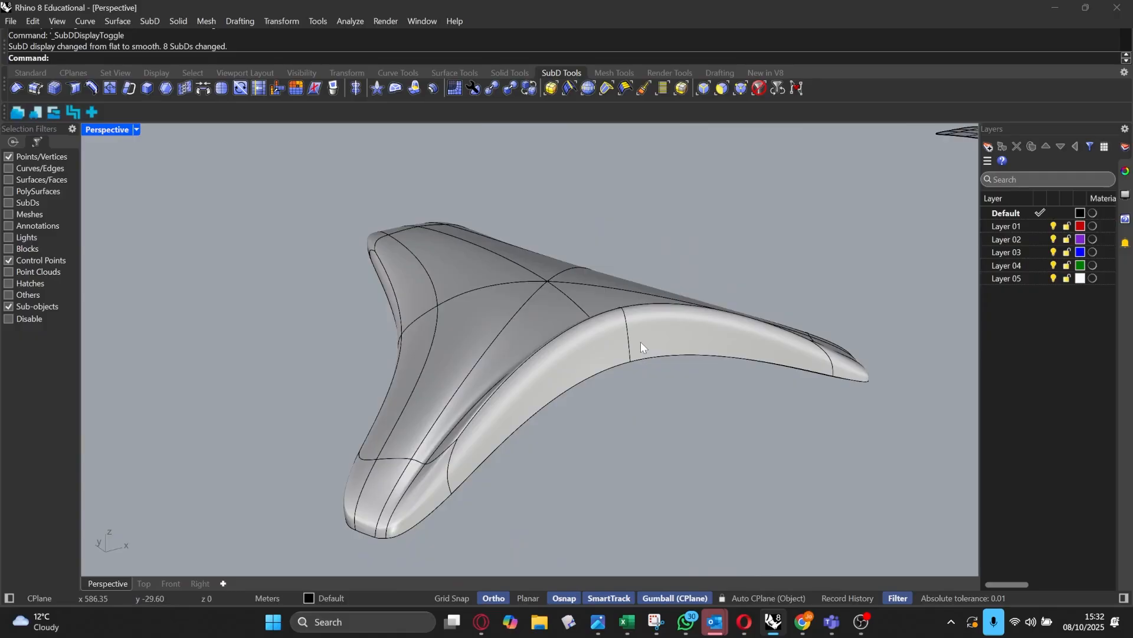
pyautogui.moveTo(642, 345); pyautogui.dragTo(499, 339, button='right')
pyautogui.press('Tab')
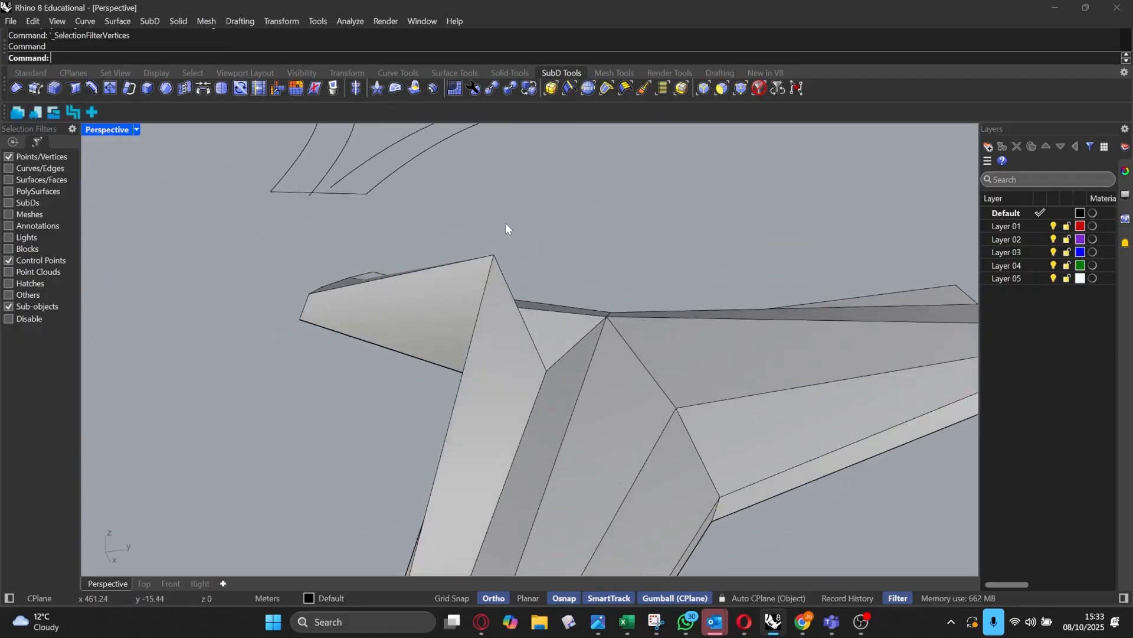
pyautogui.click(496, 251)
pyautogui.moveTo(577, 274); pyautogui.dragTo(480, 199, button='right')
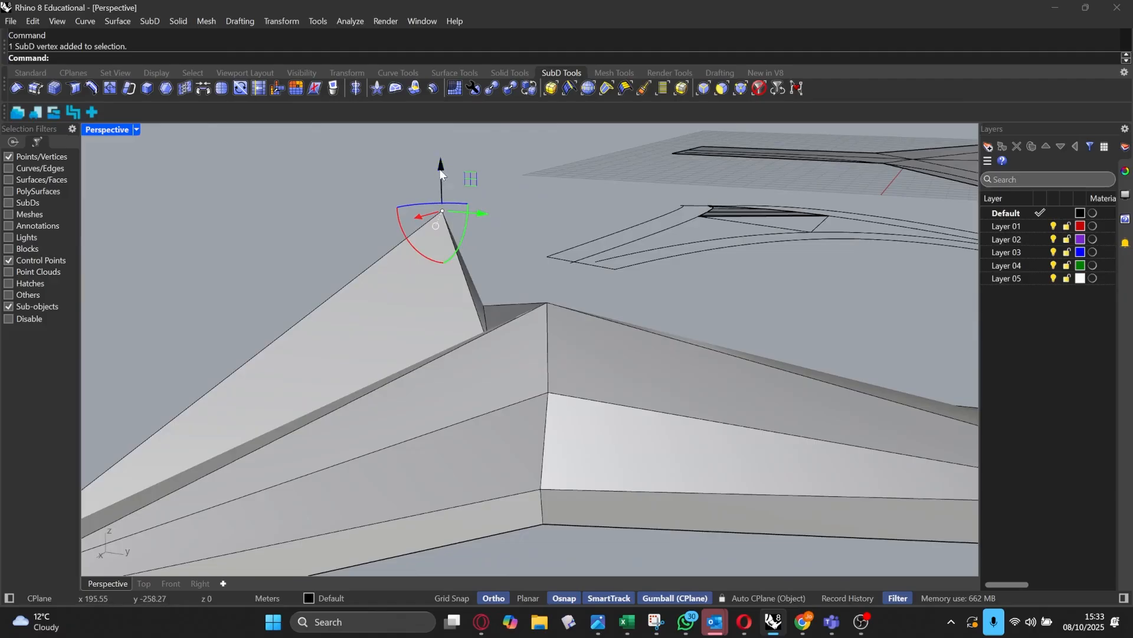
pyautogui.moveTo(440, 169); pyautogui.dragTo(428, 210)
# Step: Raise the vertex where the three arms meet on the control cage and switch the SubD display back to smooth
pyautogui.moveTo(455, 239); pyautogui.dragTo(546, 293, button='right')
pyautogui.moveTo(554, 306); pyautogui.dragTo(532, 320)
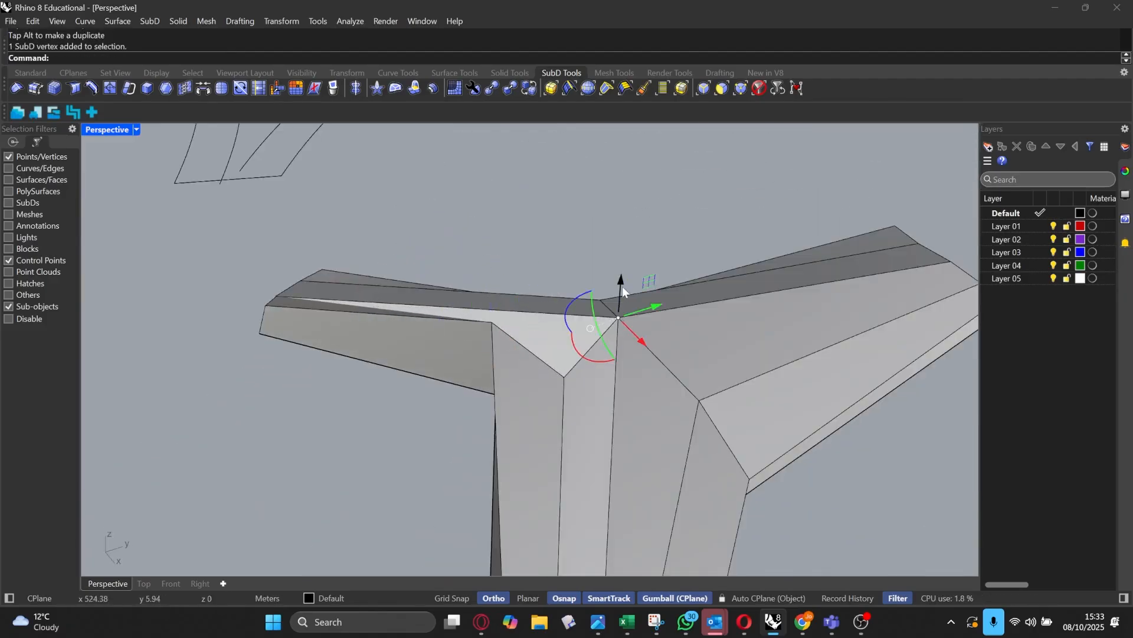
pyautogui.moveTo(623, 288); pyautogui.dragTo(622, 266)
pyautogui.moveTo(632, 296); pyautogui.dragTo(346, 294, button='right')
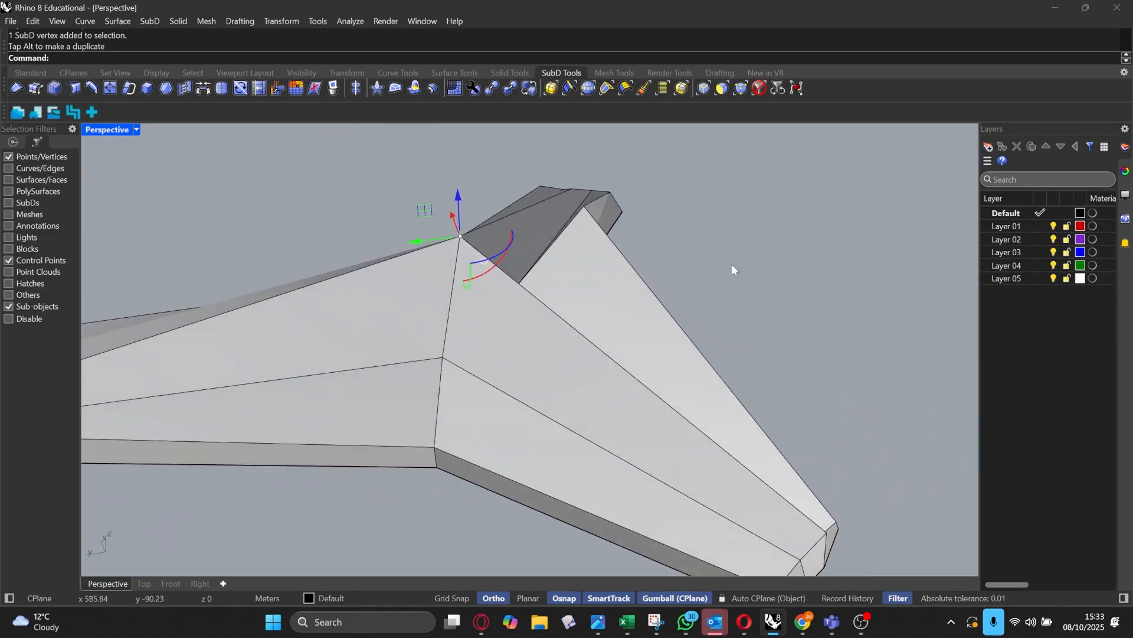
pyautogui.moveTo(731, 264); pyautogui.dragTo(658, 260, button='right')
pyautogui.press('Tab')
# Step: Examine the smoothed canopy's raised centre and rim from several sides, close up and from a distance
pyautogui.moveTo(709, 202); pyautogui.dragTo(901, 299, button='right')
pyautogui.scroll(-12, 597, 321)
pyautogui.scroll(3, 650, 317)
pyautogui.scroll(5, 649, 317)
pyautogui.scroll(9, 360, 325)
pyautogui.moveTo(360, 328); pyautogui.dragTo(414, 354, button='right')
pyautogui.scroll(4, 417, 344)
pyautogui.scroll(-4, 564, 300)
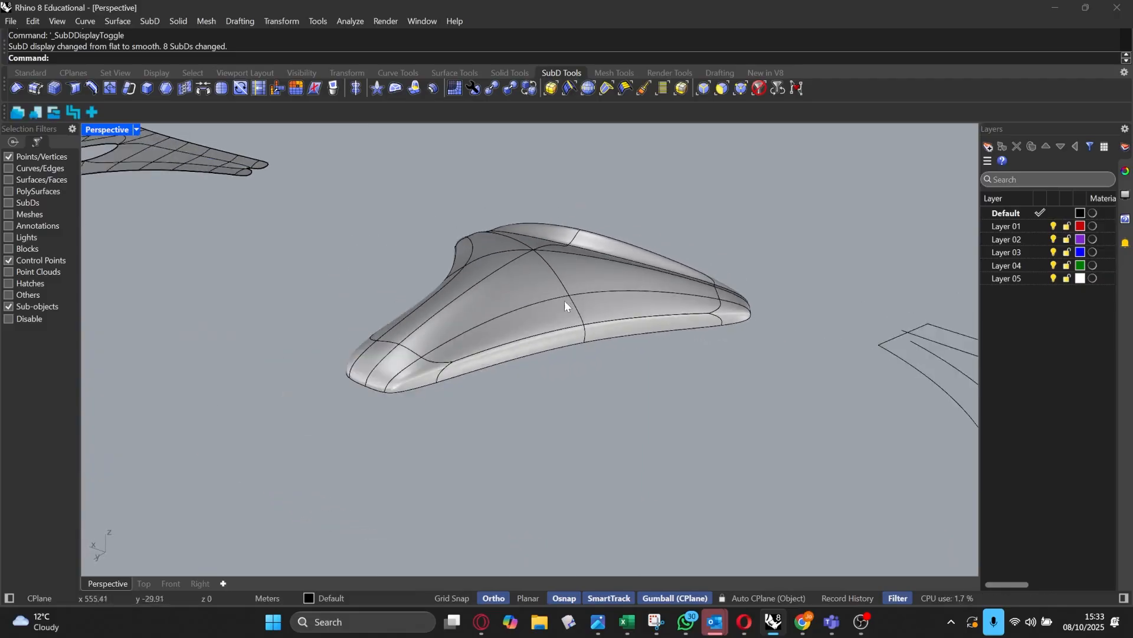
pyautogui.moveTo(565, 300); pyautogui.dragTo(504, 341, button='right')
pyautogui.scroll(-2, 546, 338)
pyautogui.scroll(-3, 610, 343)
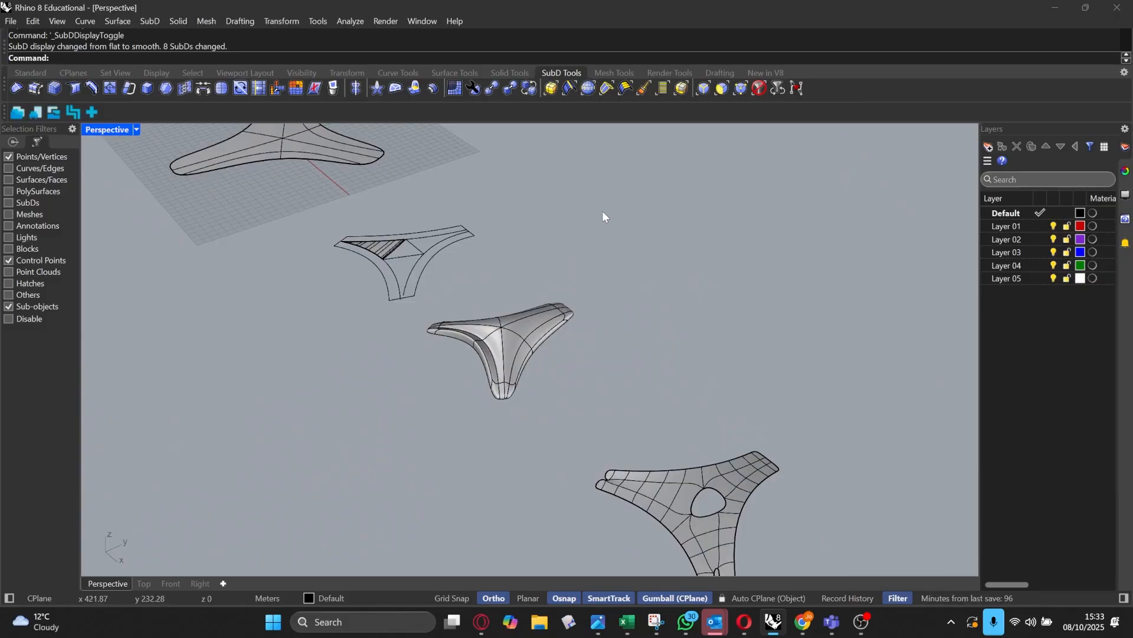
# Step: Examine the row of canopy versions and the three-armed SubD on the grid from several angles
pyautogui.moveTo(602, 215); pyautogui.dragTo(506, 300, button='right')
pyautogui.scroll(-10, 506, 300)
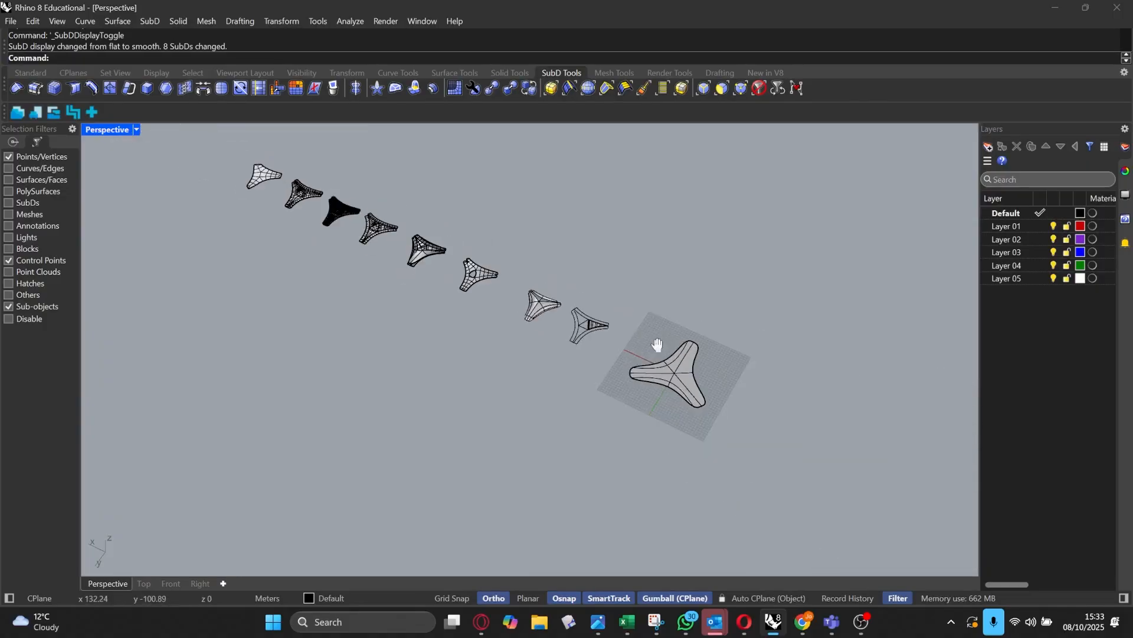
pyautogui.keyDown('shift'); pyautogui.moveTo(658, 344); pyautogui.dragTo(475, 323, button='right'); pyautogui.keyUp('shift')
pyautogui.scroll(8, 541, 345)
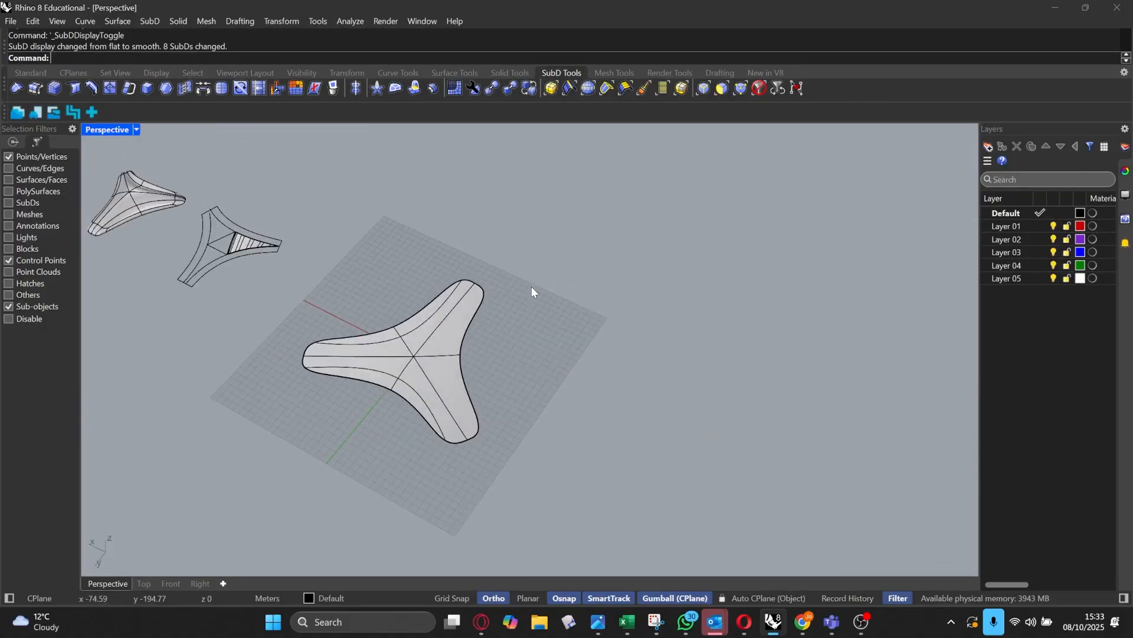
pyautogui.moveTo(532, 286); pyautogui.dragTo(477, 321, button='right')
pyautogui.keyDown('shift'); pyautogui.moveTo(525, 231); pyautogui.dragTo(605, 314, button='right'); pyautogui.keyUp('shift')
pyautogui.scroll(2, 493, 280)
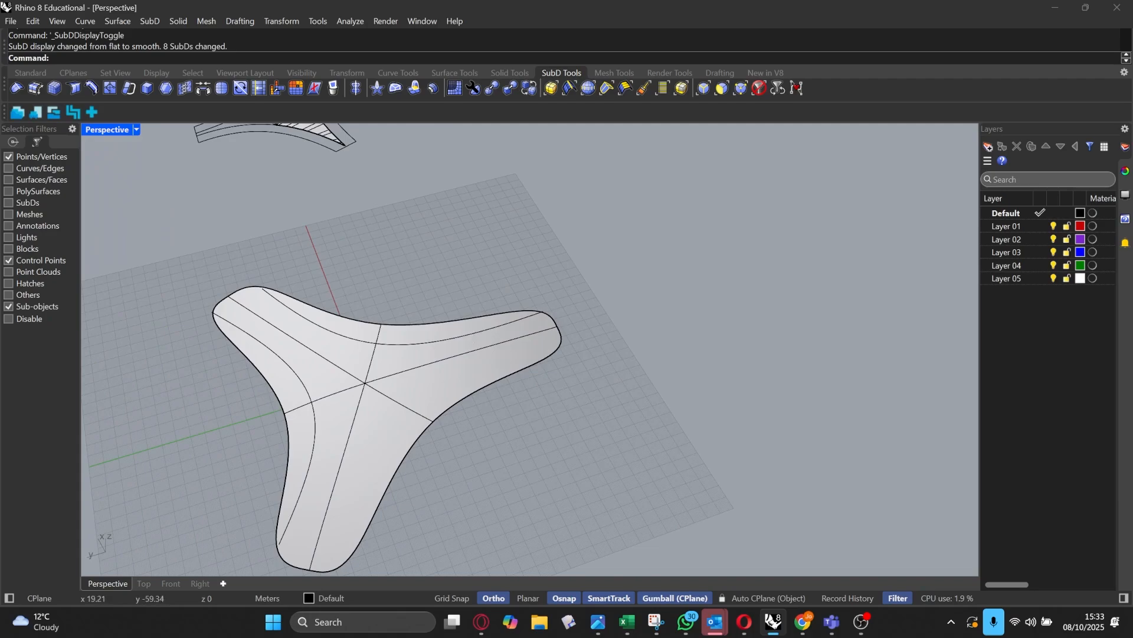
pyautogui.moveTo(414, 372); pyautogui.dragTo(451, 365, button='right')
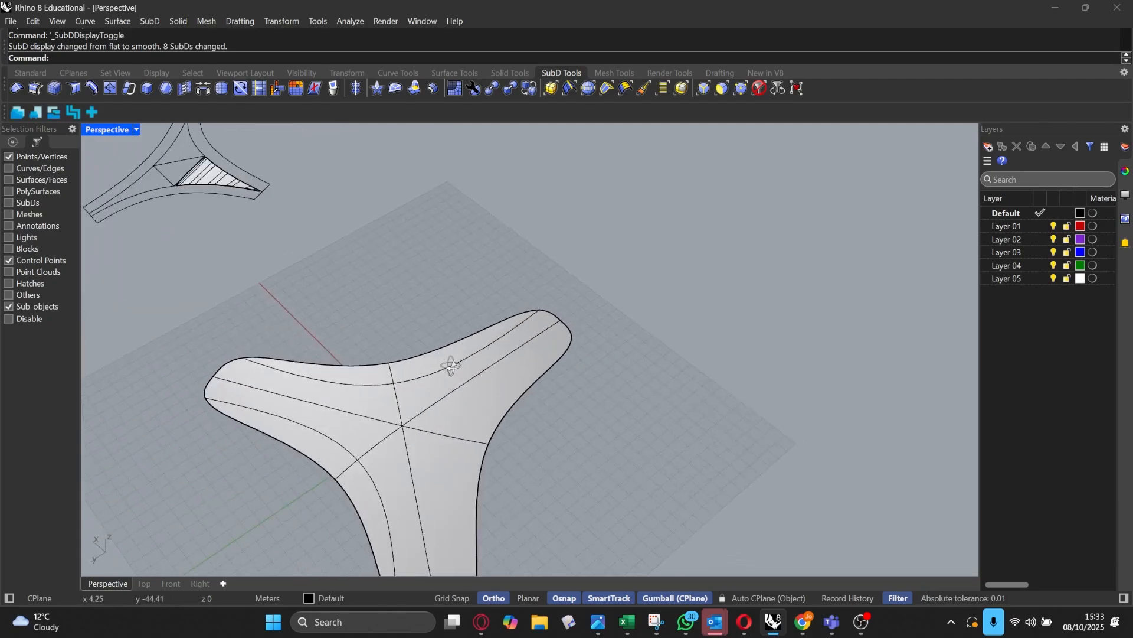
pyautogui.scroll(-8, 451, 366)
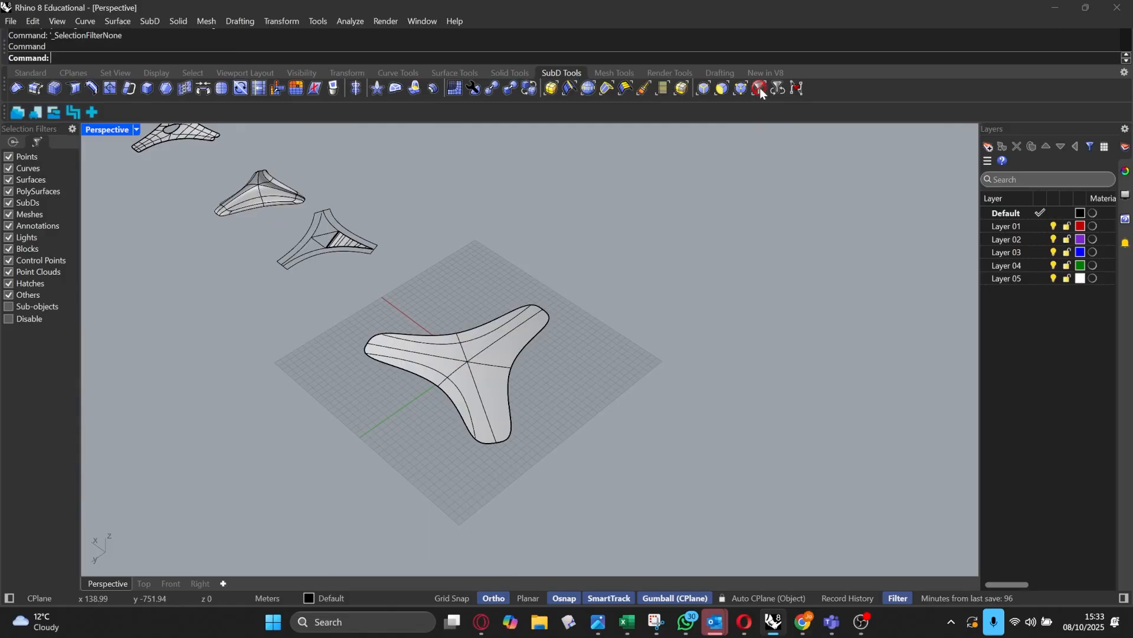
pyautogui.click(31, 71)
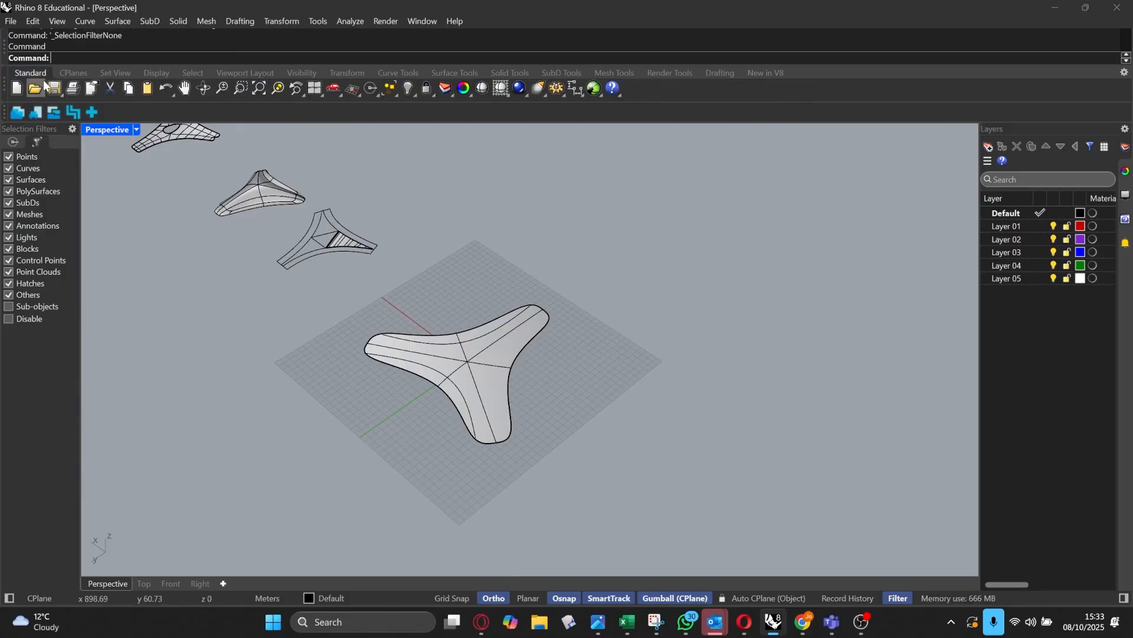
pyautogui.keyDown('shift'); pyautogui.moveTo(563, 419); pyautogui.dragTo(474, 390, button='right'); pyautogui.keyUp('shift')
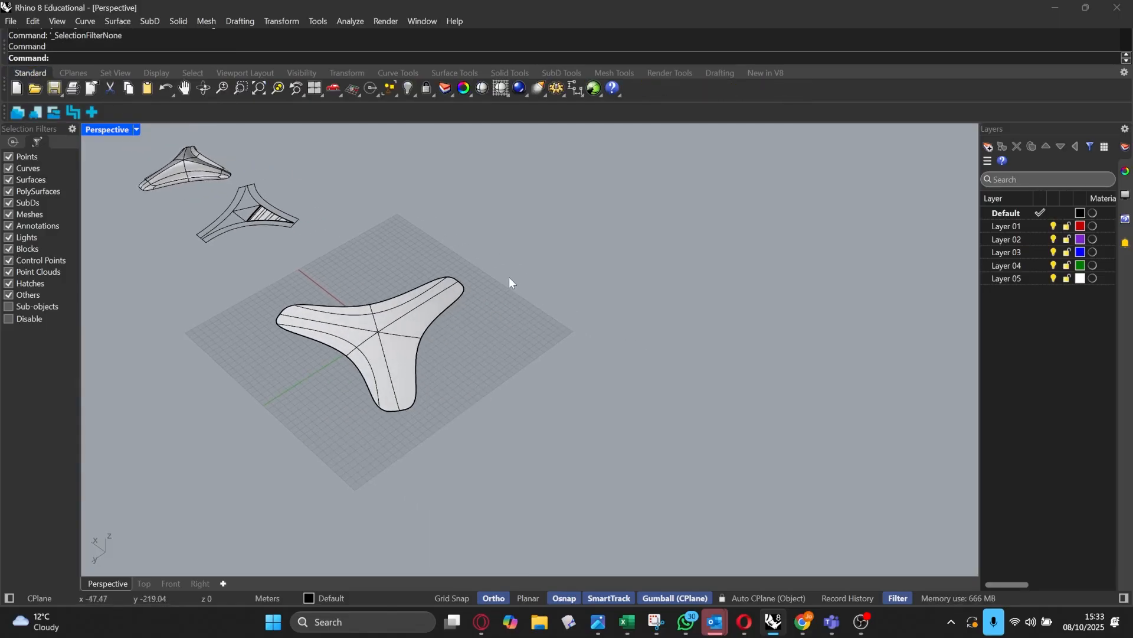
pyautogui.moveTo(556, 287); pyautogui.dragTo(455, 323, button='right')
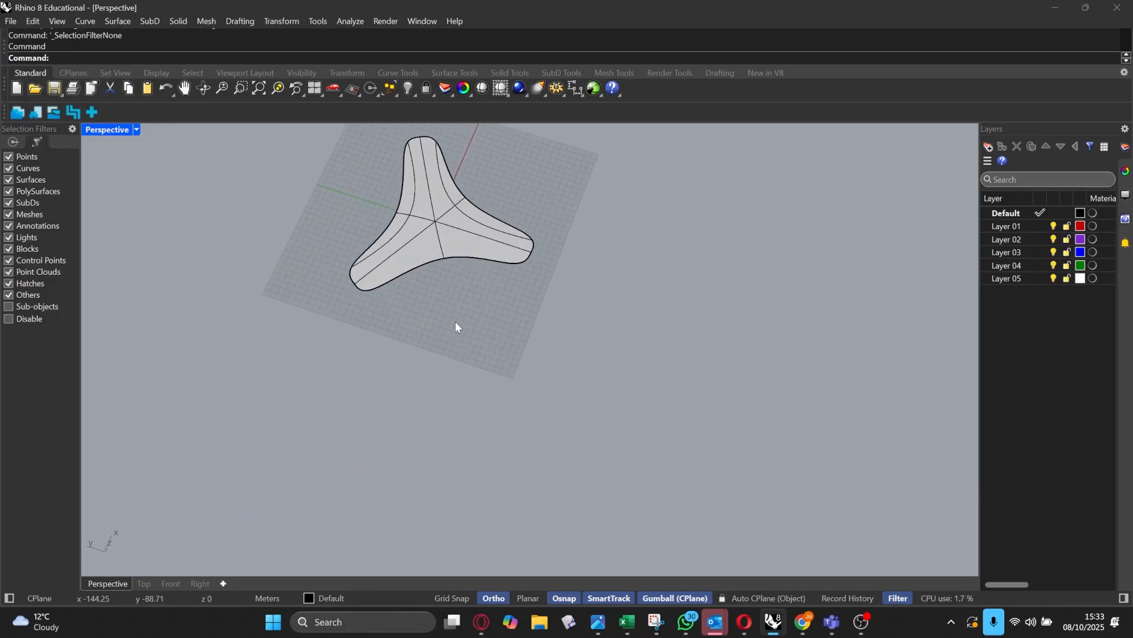
pyautogui.moveTo(455, 325); pyautogui.dragTo(549, 405, button='right')
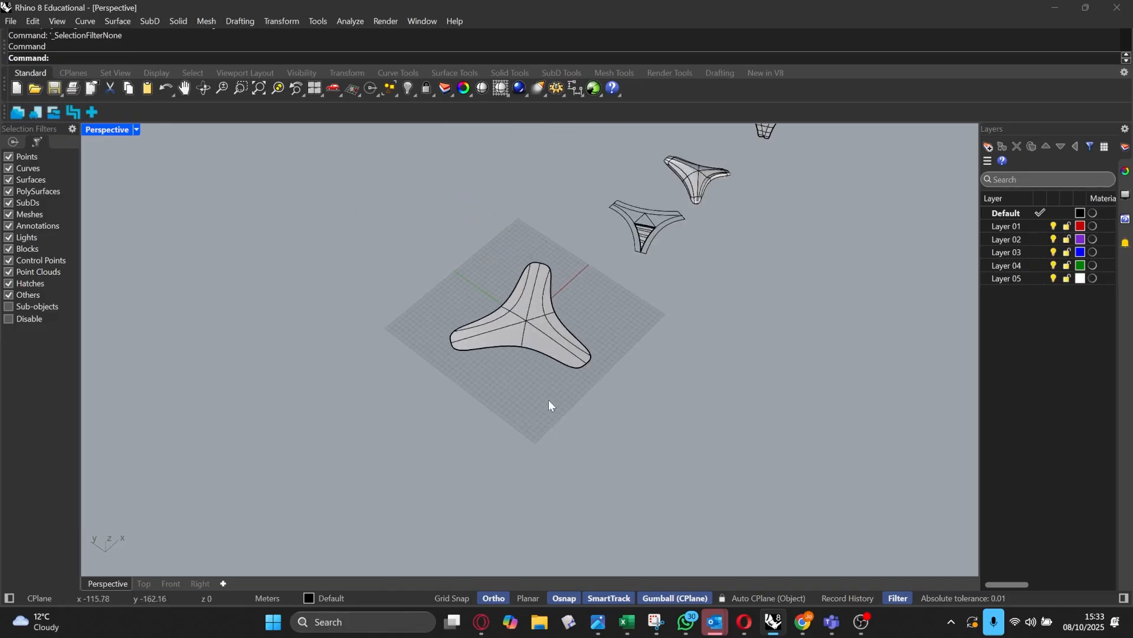
pyautogui.moveTo(472, 173); pyautogui.dragTo(416, 226, button='right')
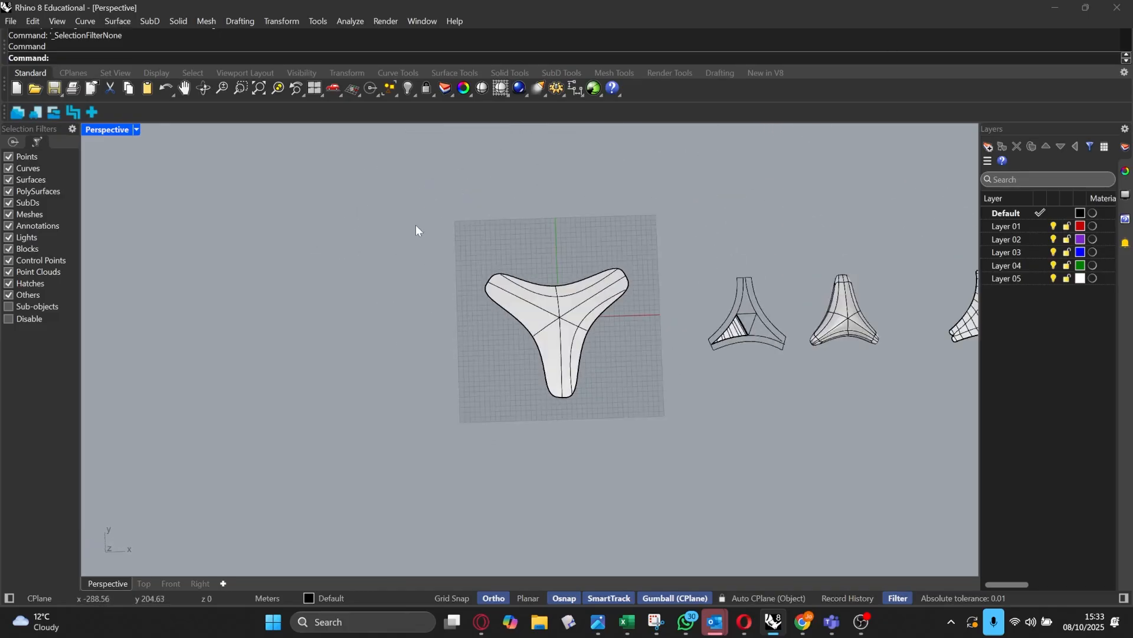
# Step: In the Top view, draw an S-shaped degree-3 control point curve in the empty area above the grid
pyautogui.click(144, 583)
pyautogui.scroll(-6, 303, 430)
pyautogui.scroll(1, 413, 359)
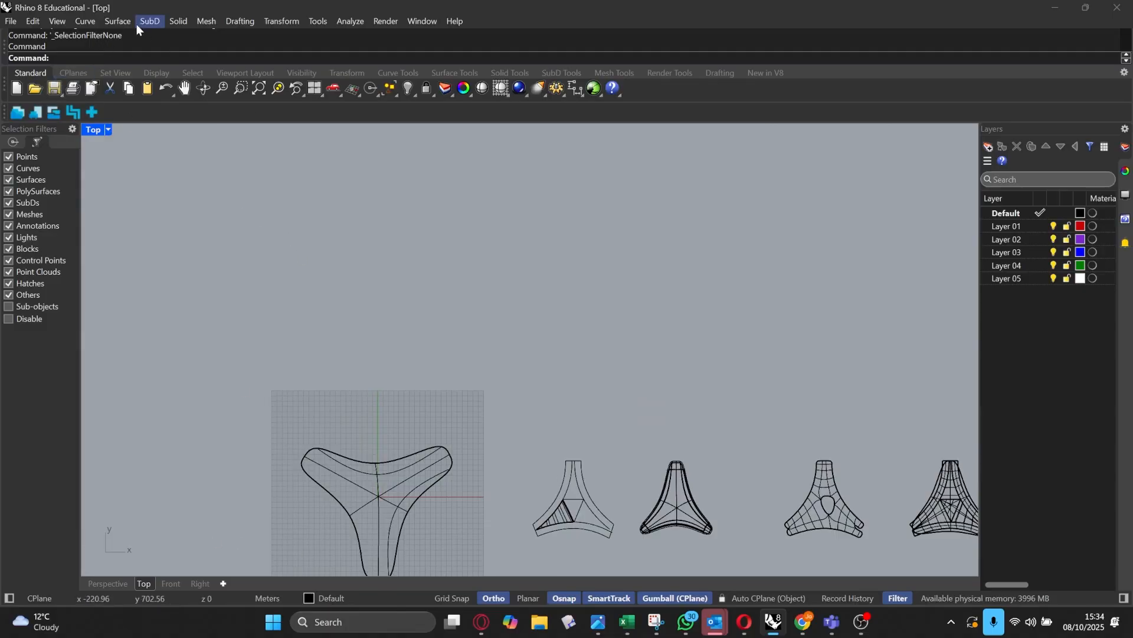
pyautogui.click(90, 22)
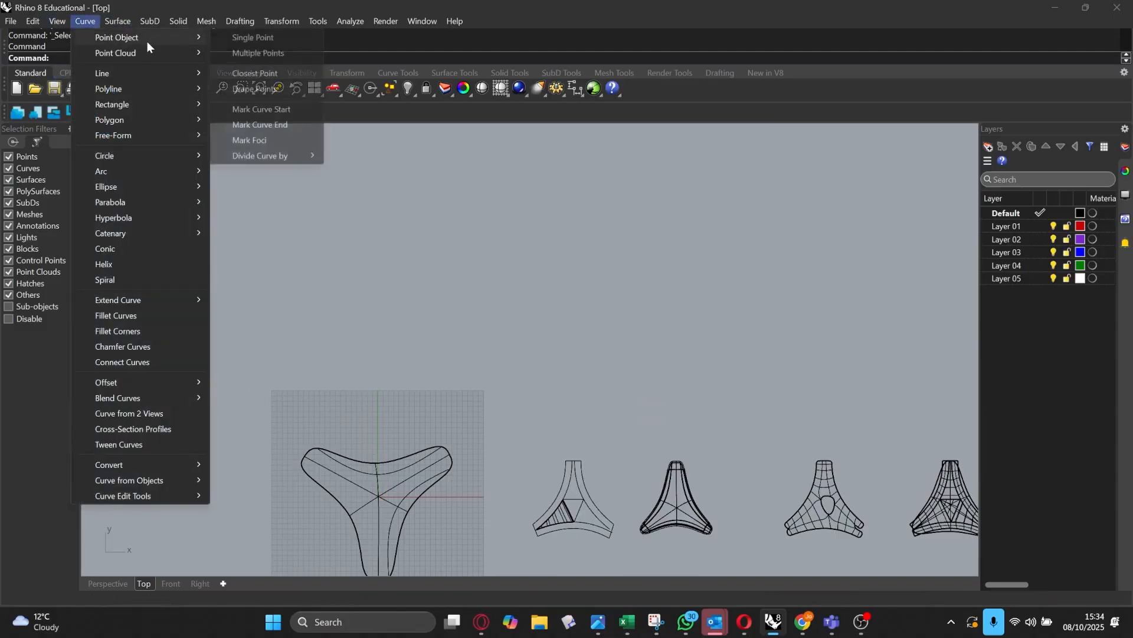
pyautogui.moveTo(140, 135)
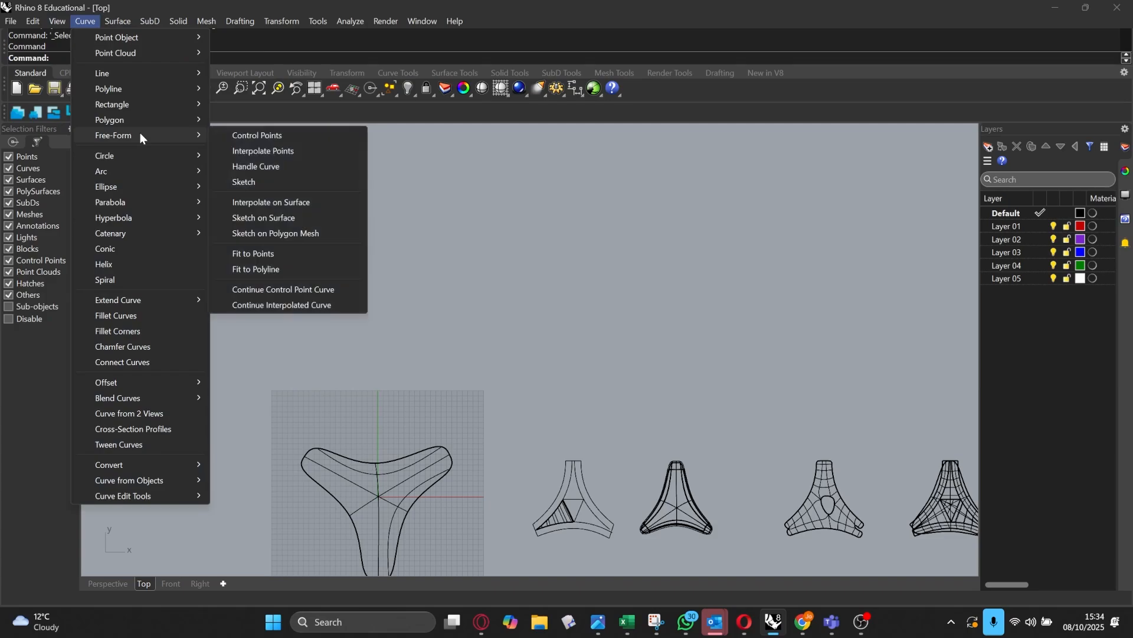
pyautogui.click(269, 135)
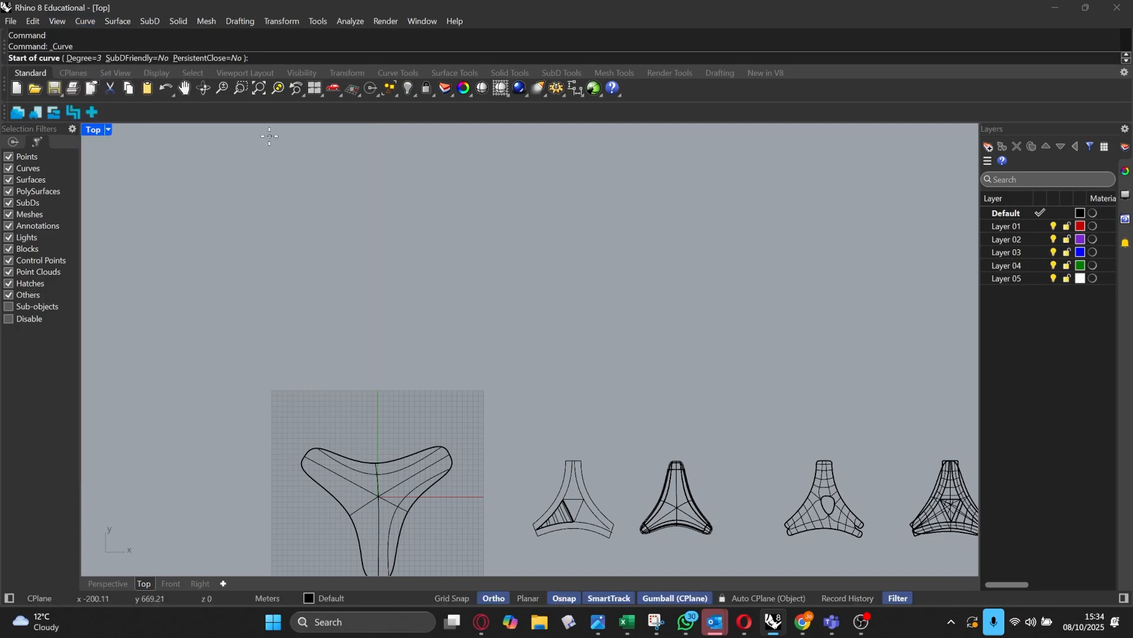
pyautogui.keyDown('shift'); pyautogui.click(440, 255); pyautogui.keyUp('shift')
pyautogui.click(473, 314)
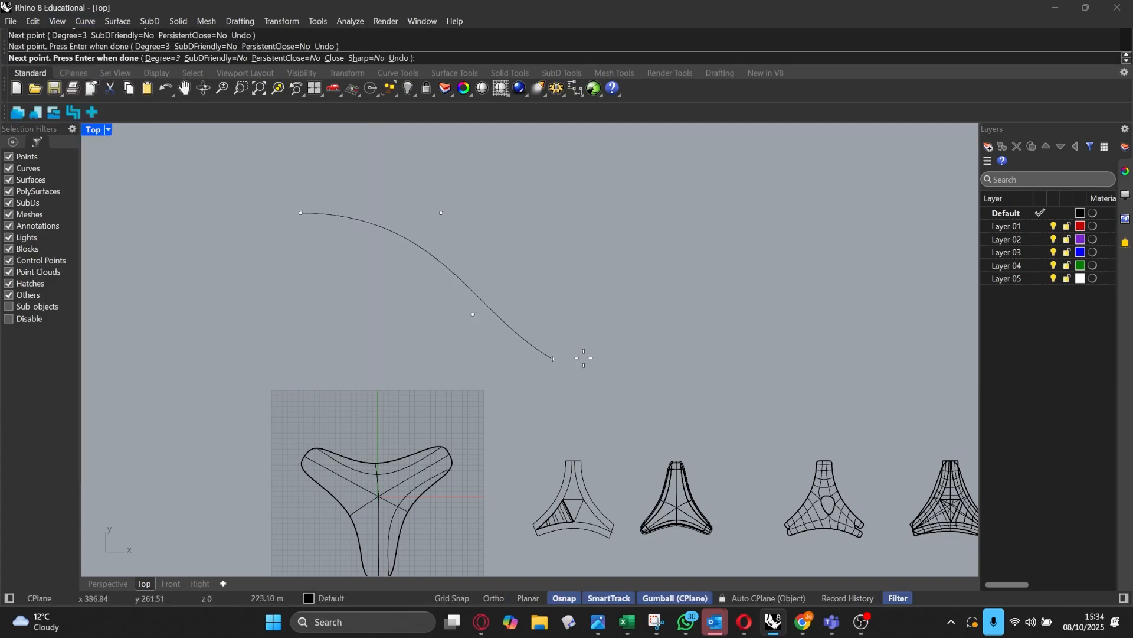
# Step: Draw two more control point curves that each rise from lower left and cross the S-shaped curve
pyautogui.click(285, 301)
pyautogui.click(355, 294)
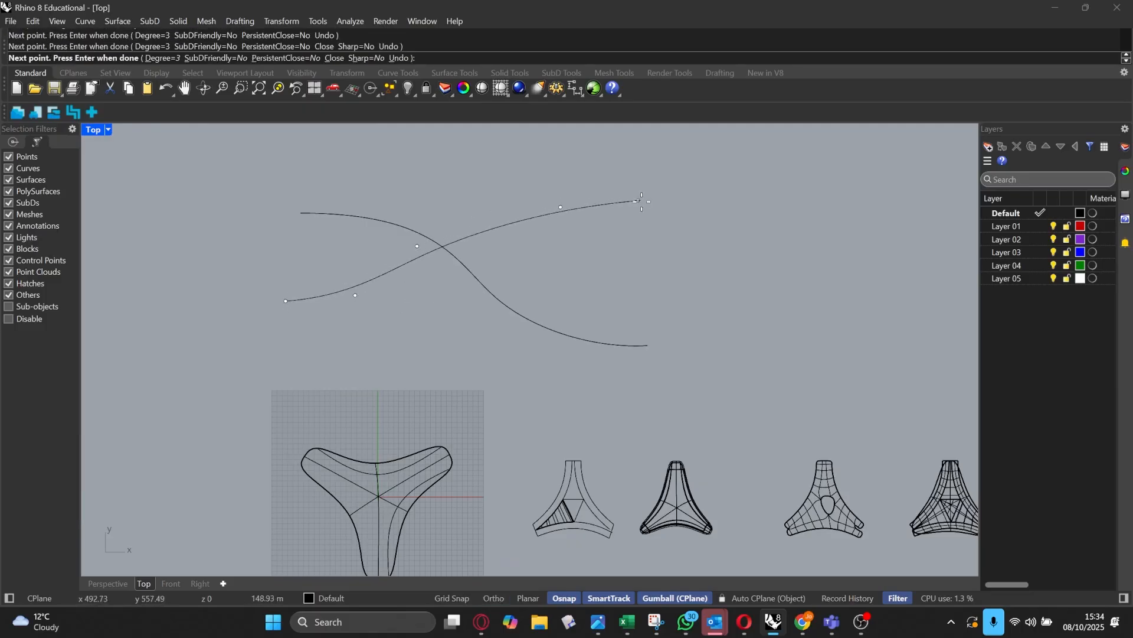
pyautogui.press('Return')
pyautogui.press('Return')
pyautogui.click(394, 328)
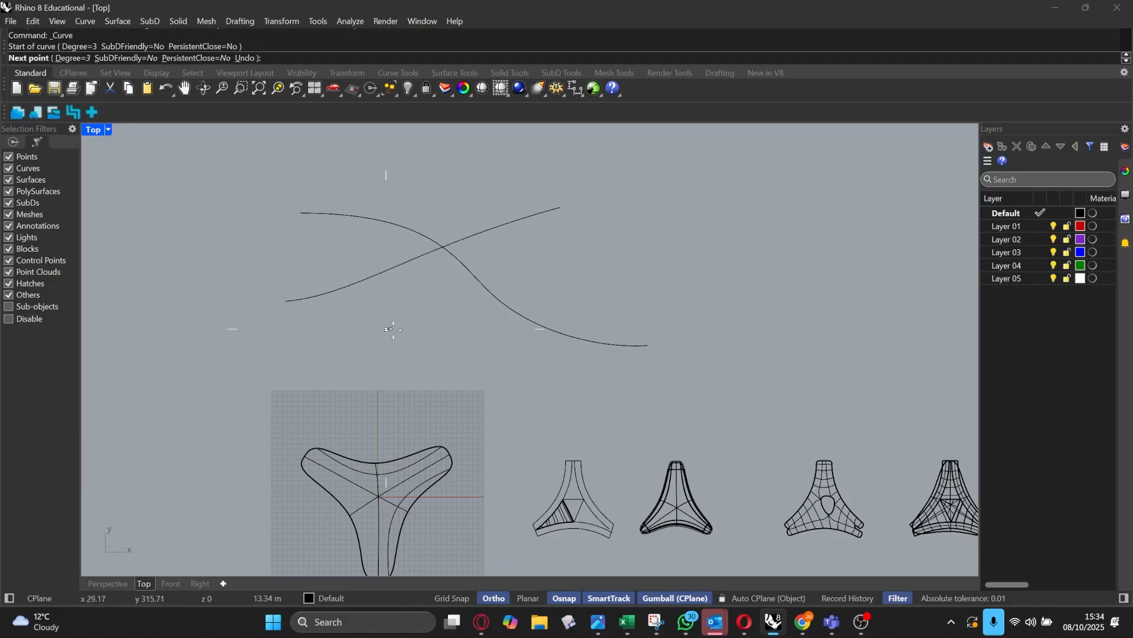
pyautogui.click(501, 258)
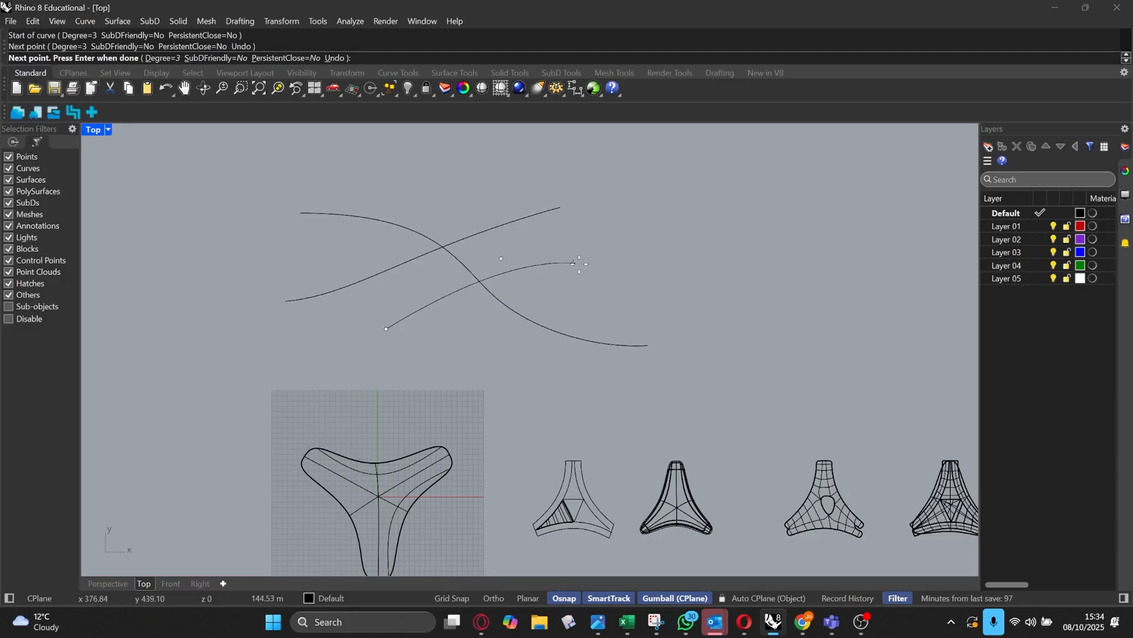
pyautogui.click(624, 282)
pyautogui.press('Return')
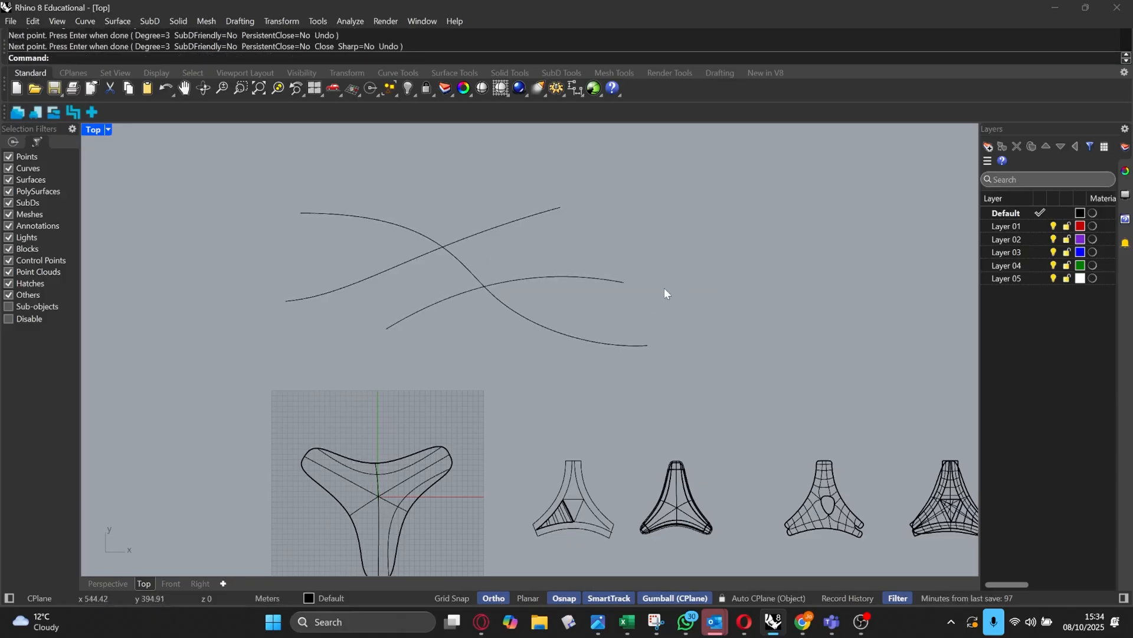
# Step: Draw a fourth control point curve running diagonally up to the left across the two rising curves
pyautogui.click(610, 301)
pyautogui.click(542, 251)
pyautogui.click(476, 204)
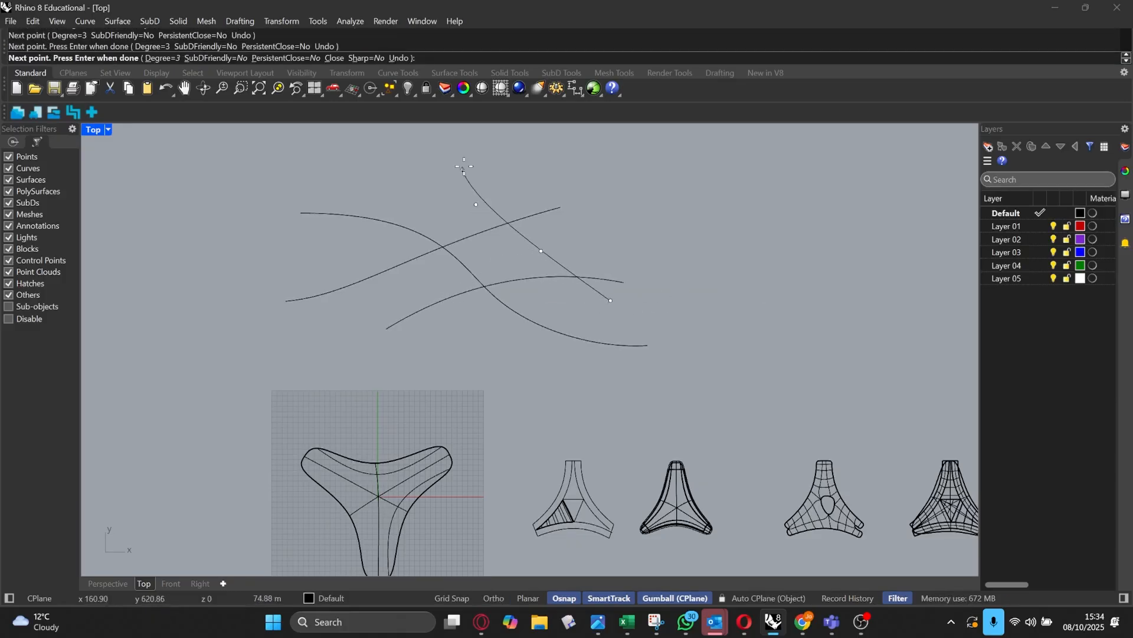
pyautogui.click(467, 144)
pyautogui.press('Return')
pyautogui.scroll(4, 496, 236)
pyautogui.moveTo(506, 245); pyautogui.dragTo(564, 191, button='right')
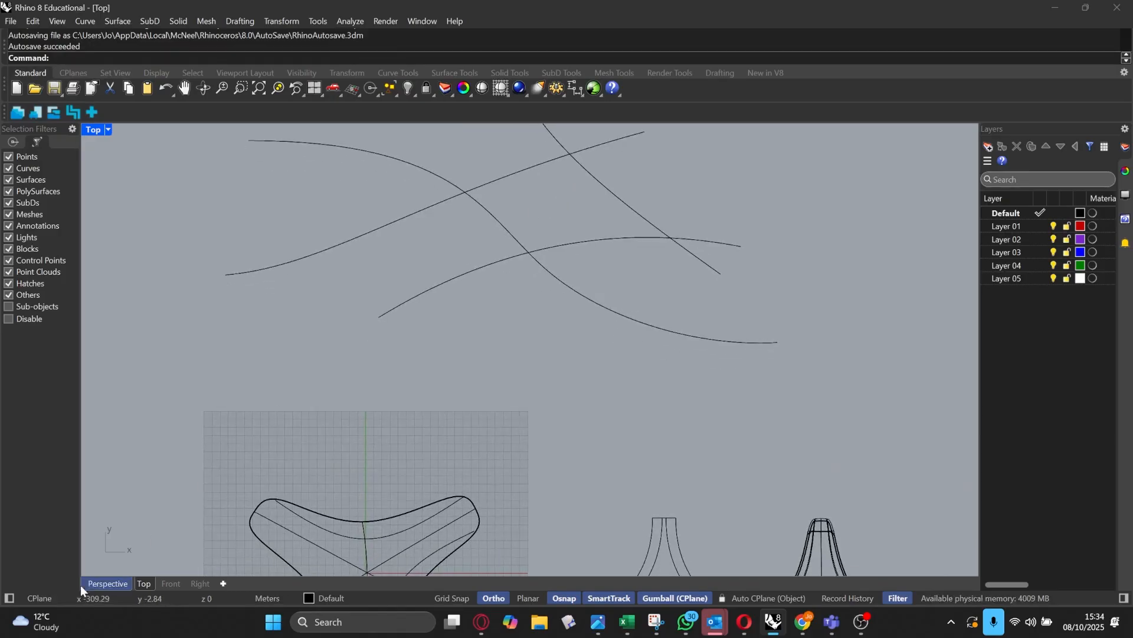
# Step: Return to the Perspective view and select all four crossing curves
pyautogui.click(93, 583)
pyautogui.moveTo(317, 451); pyautogui.dragTo(625, 385, button='right')
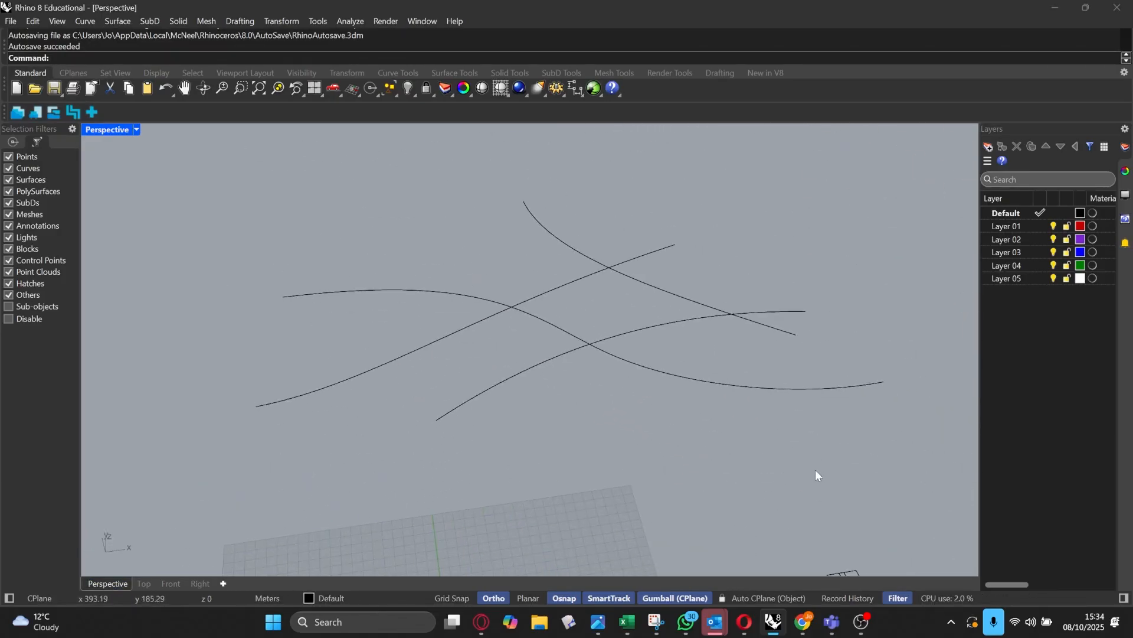
pyautogui.moveTo(816, 471); pyautogui.dragTo(337, 194)
pyautogui.write('MultiPipe')
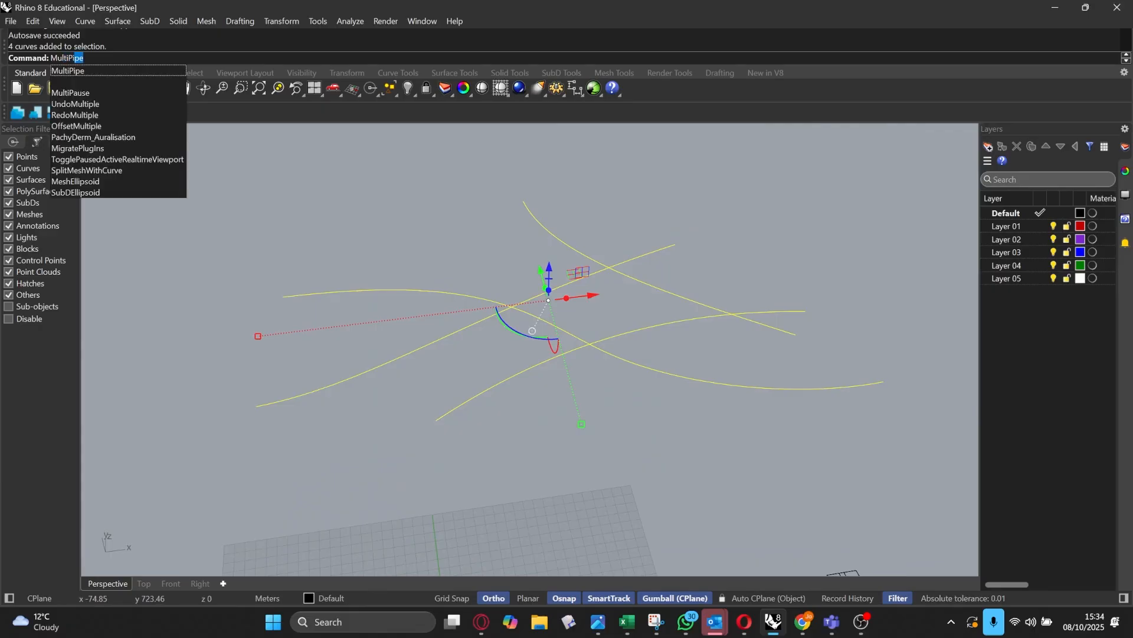
pyautogui.press('Return')
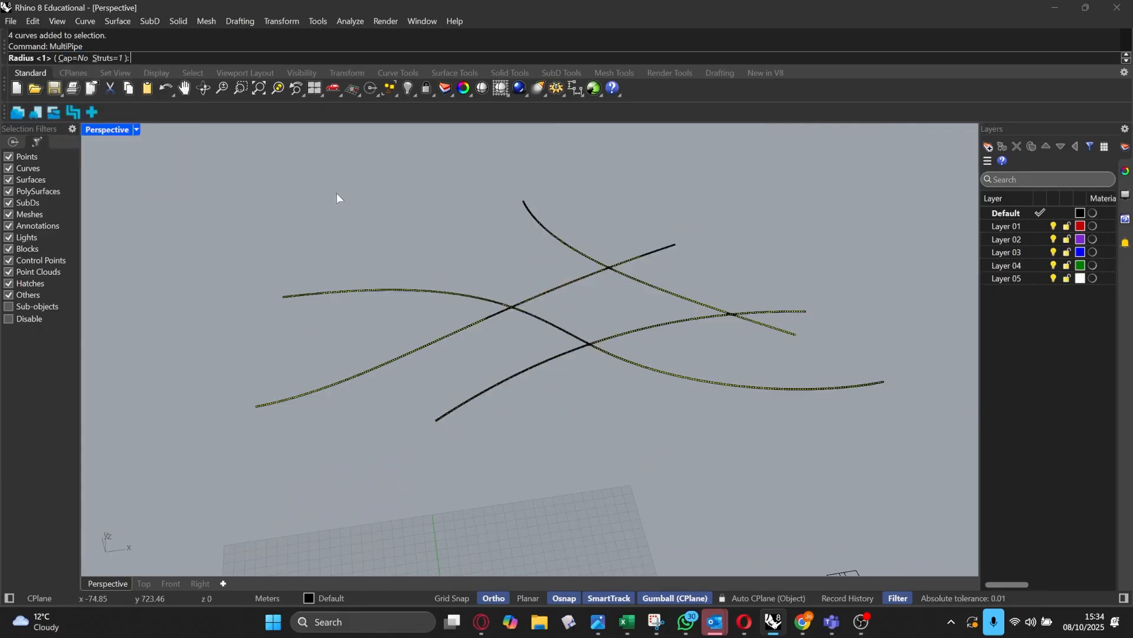
pyautogui.scroll(5, 557, 271)
pyautogui.scroll(-5, 599, 363)
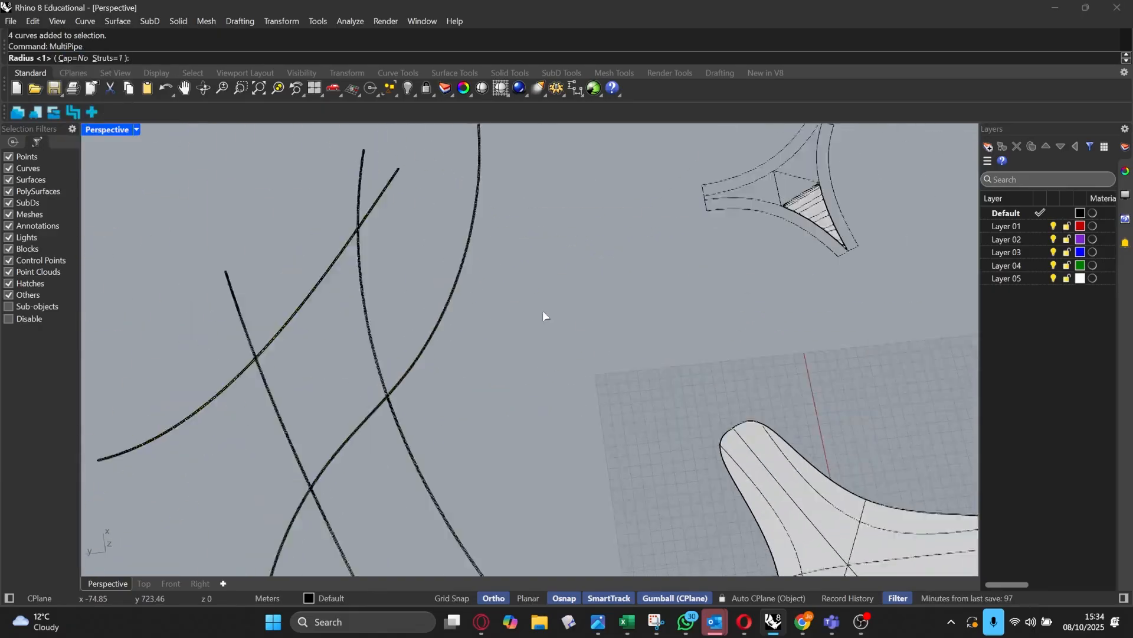
pyautogui.moveTo(543, 313); pyautogui.dragTo(490, 314, button='right')
pyautogui.press('Escape')
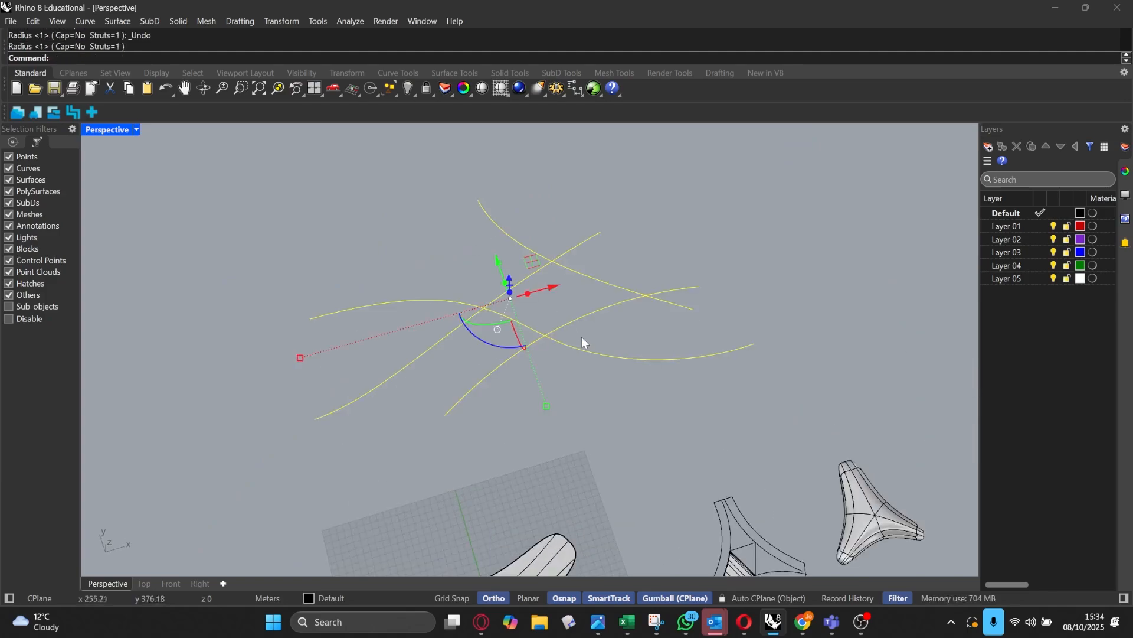
# Step: Scale the four selected curves down uniformly and move them about 315 m towards the grid
pyautogui.moveTo(300, 357); pyautogui.dragTo(513, 287)
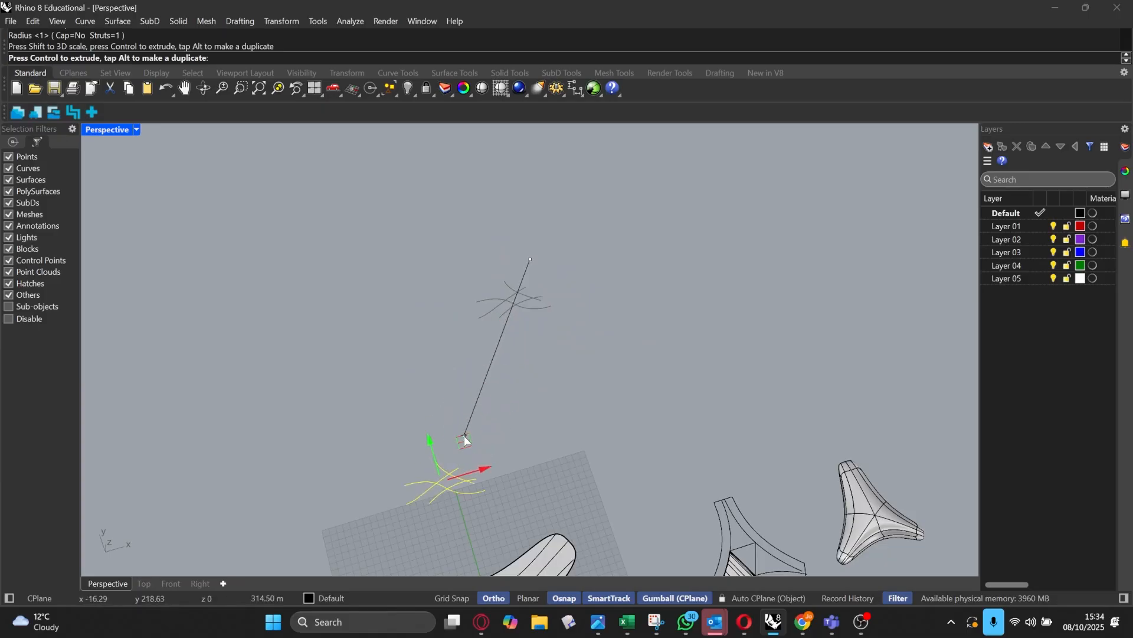
pyautogui.moveTo(465, 435); pyautogui.dragTo(465, 436)
pyautogui.scroll(6, 430, 496)
pyautogui.scroll(8, 456, 509)
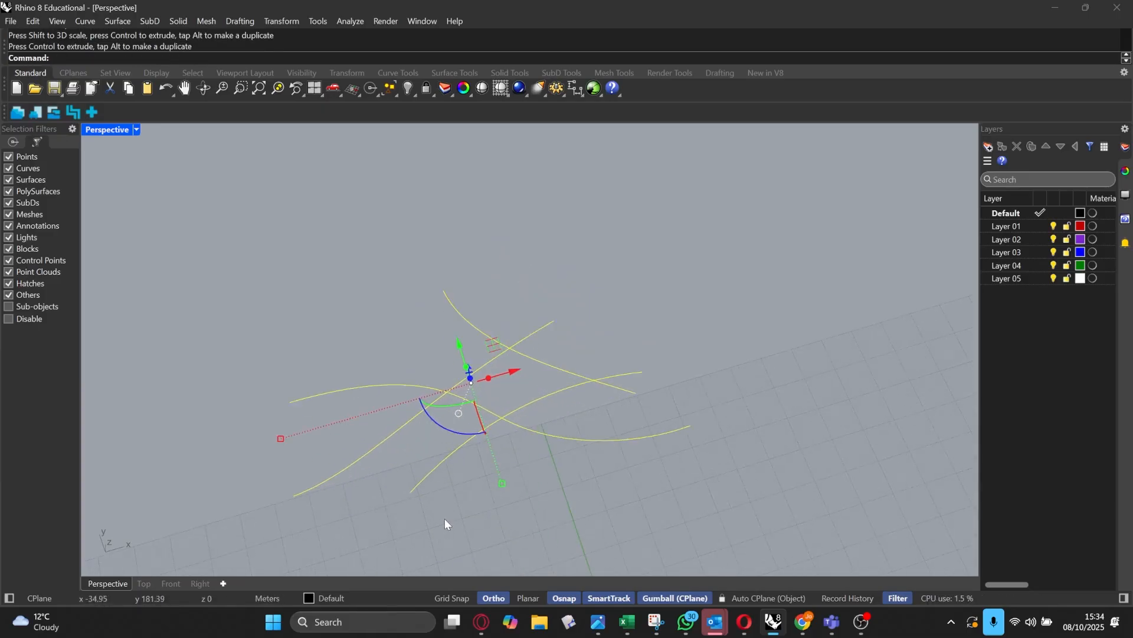
# Step: Build a MultiPipe SubD with a radius of 5 along all four crossing curves
pyautogui.click(412, 489)
pyautogui.moveTo(642, 399); pyautogui.dragTo(441, 326, button='right')
pyautogui.scroll(-3, 390, 276)
pyautogui.moveTo(266, 184); pyautogui.dragTo(847, 512)
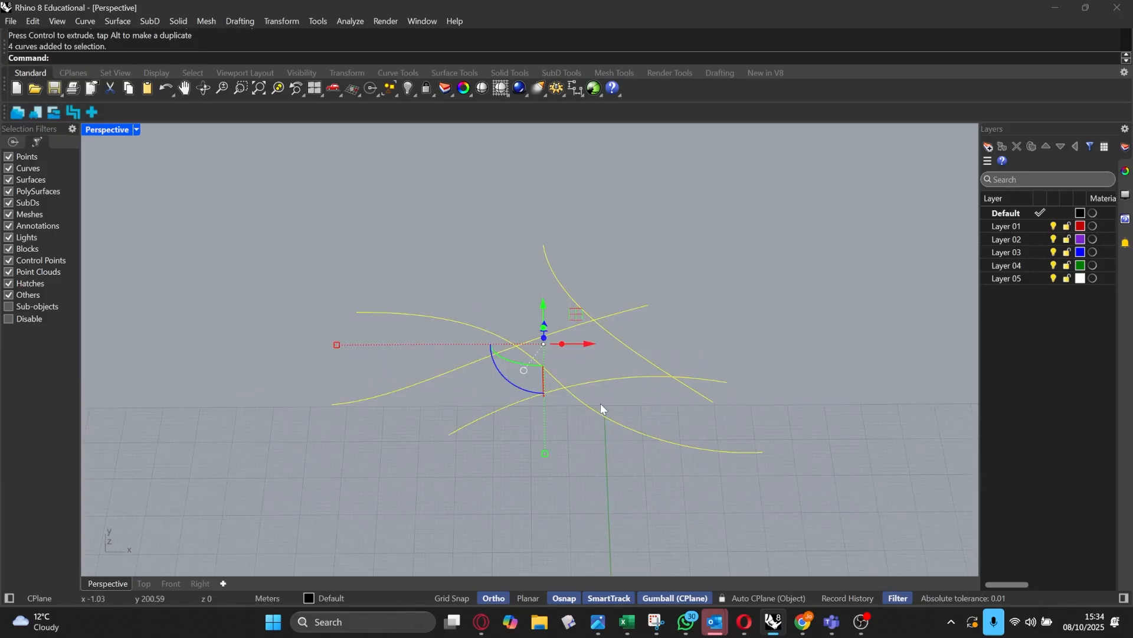
pyautogui.moveTo(558, 309); pyautogui.dragTo(549, 349, button='right')
pyautogui.scroll(-1, 575, 345)
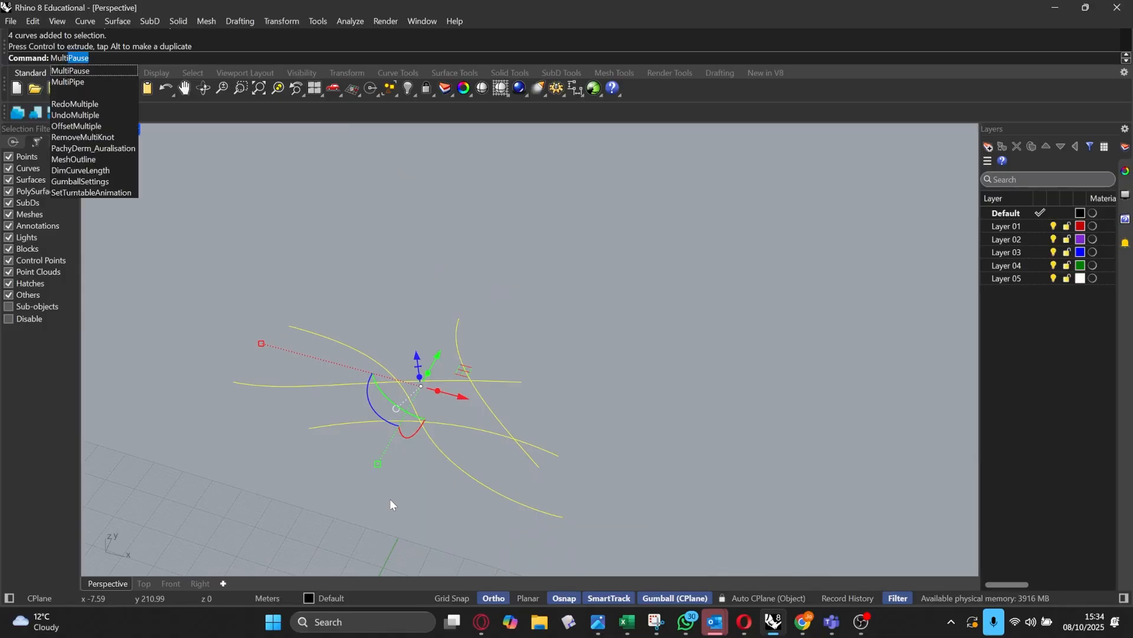
pyautogui.write('P')
pyautogui.press('Return')
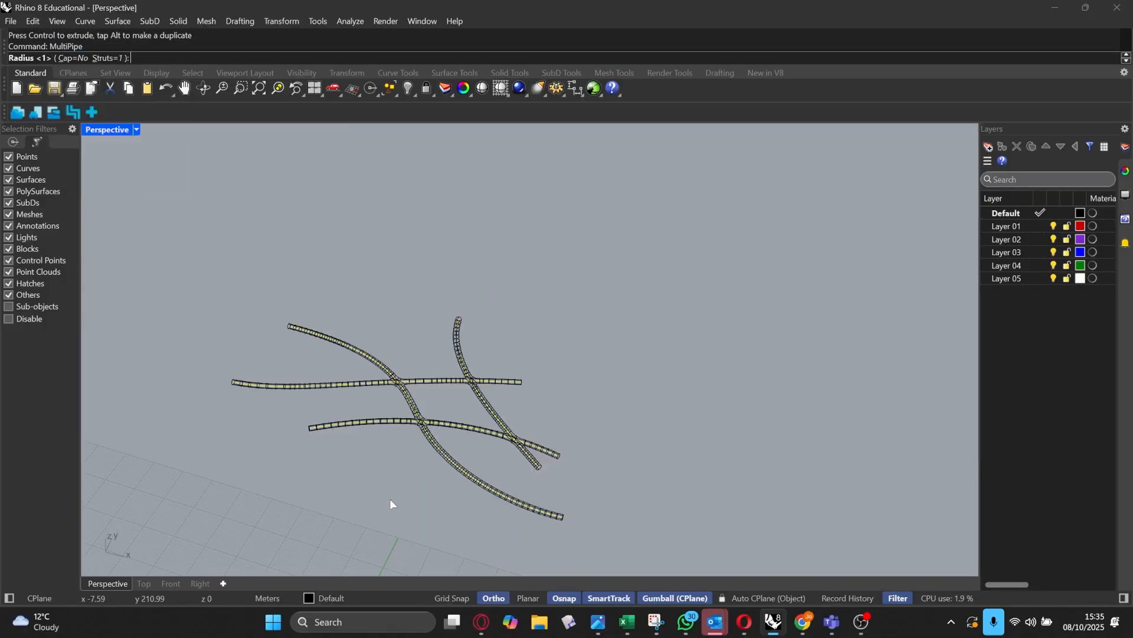
pyautogui.scroll(4, 430, 481)
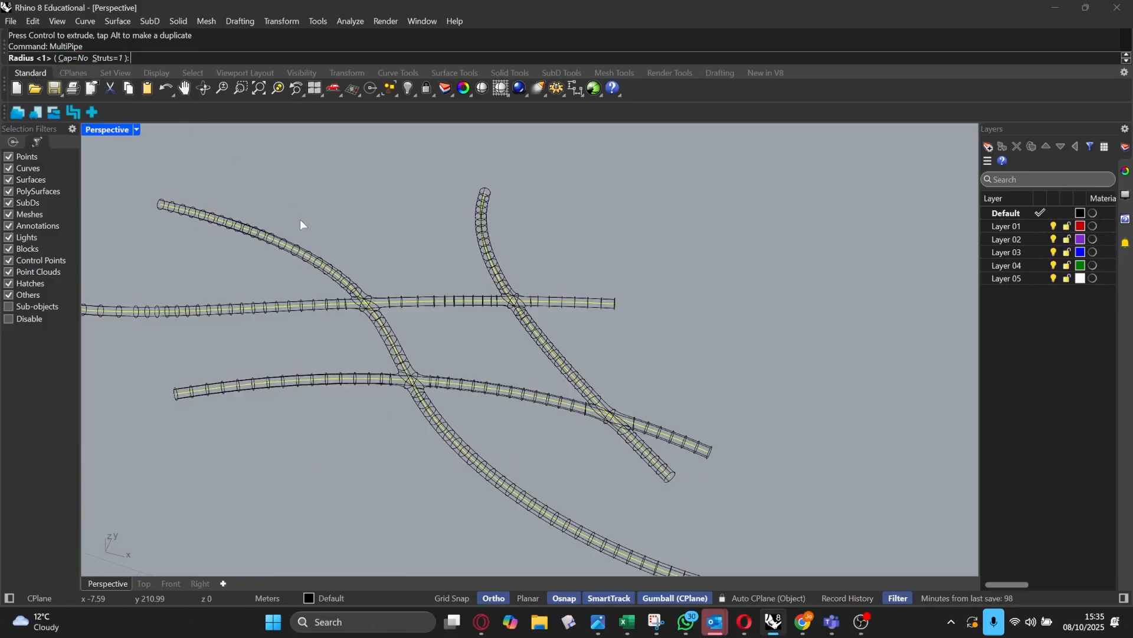
pyautogui.write('5')
pyautogui.press('Return')
pyautogui.scroll(3, 448, 281)
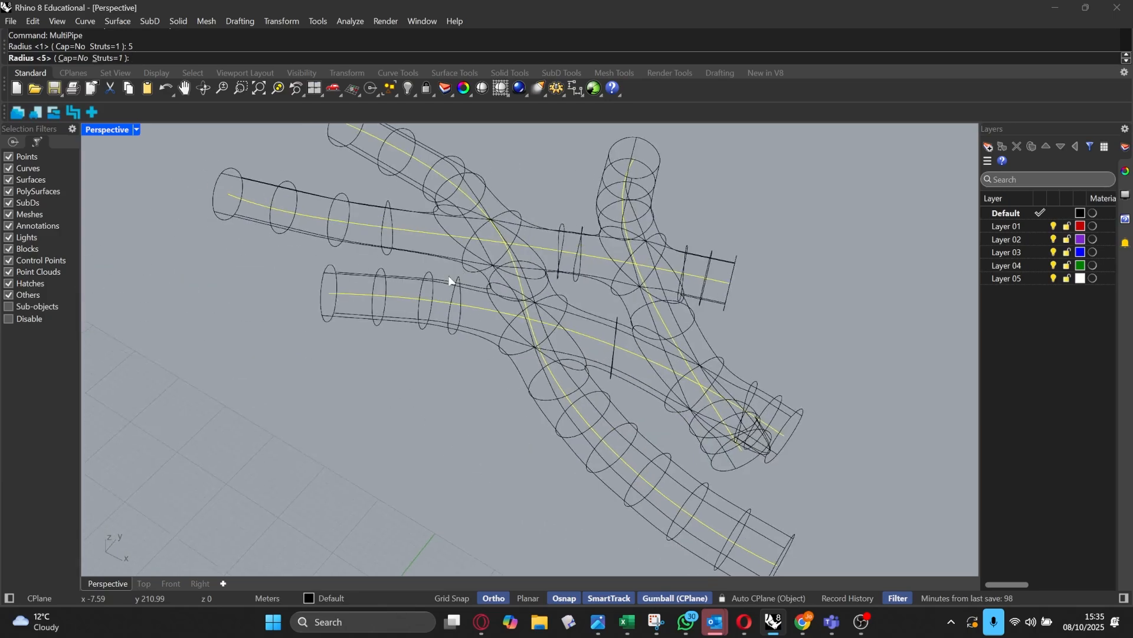
pyautogui.click(116, 131)
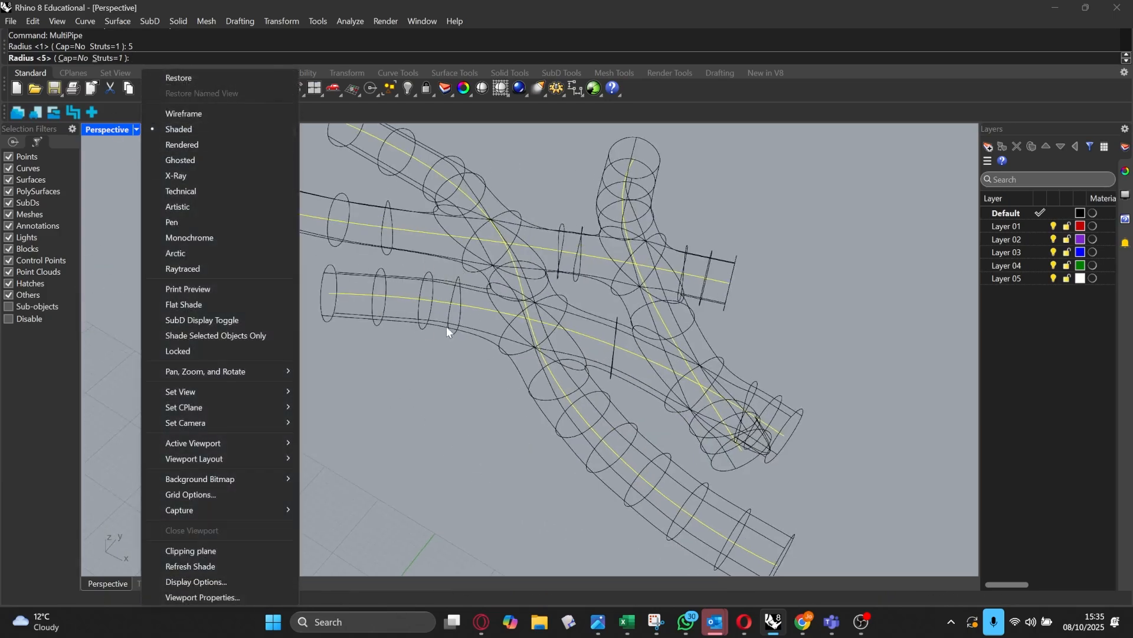
pyautogui.moveTo(549, 301); pyautogui.dragTo(579, 291, button='right')
pyautogui.press('Return')
pyautogui.scroll(-3, 345, 301)
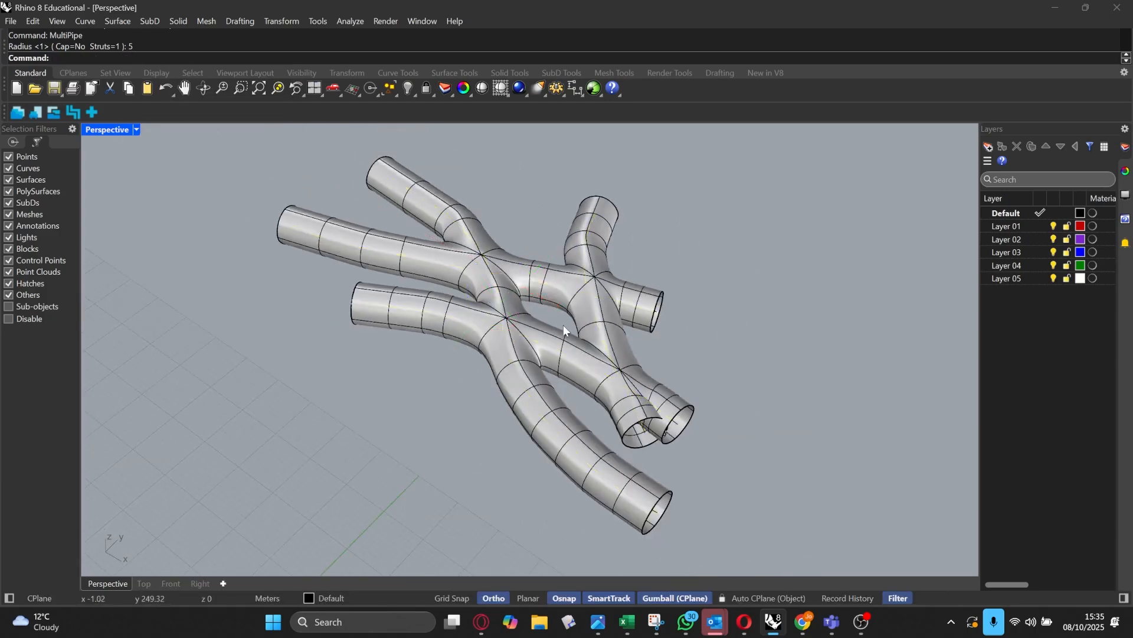
# Step: Examine the piped SubD's merged junctions and open ends from several angles, and its scale beside the three-armed canopy
pyautogui.moveTo(534, 335); pyautogui.dragTo(476, 365, button='right')
pyautogui.scroll(-3, 525, 375)
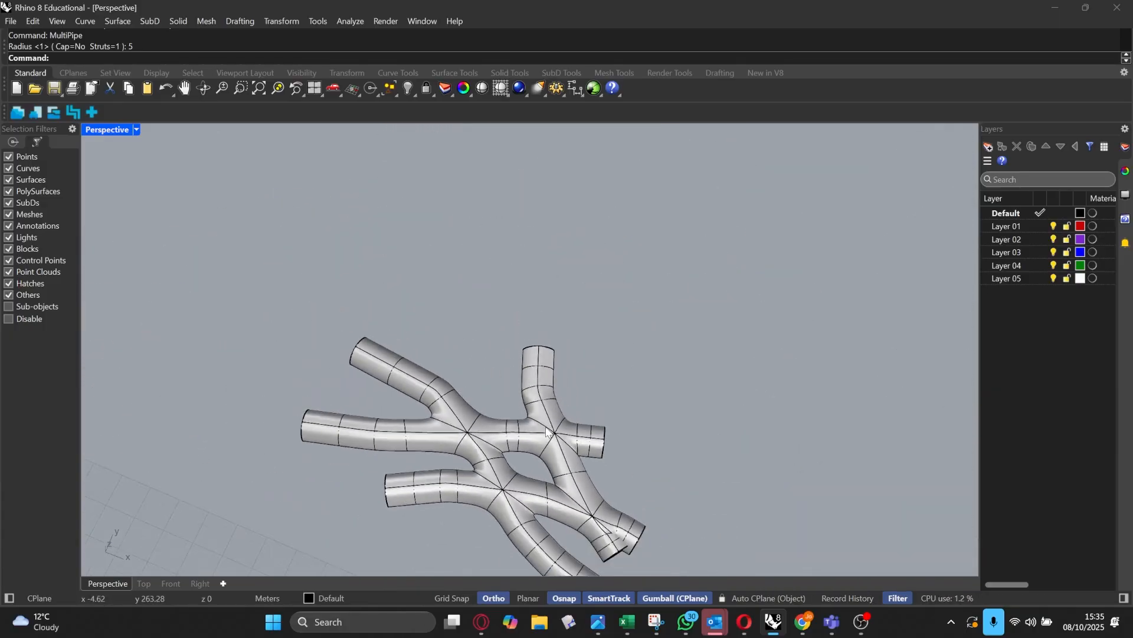
pyautogui.keyDown('shift'); pyautogui.moveTo(546, 427); pyautogui.dragTo(508, 325, button='right'); pyautogui.keyUp('shift')
pyautogui.keyDown('shift'); pyautogui.moveTo(508, 325); pyautogui.dragTo(445, 324, button='right'); pyautogui.keyUp('shift')
pyautogui.scroll(-5, 535, 259)
pyautogui.keyDown('shift'); pyautogui.moveTo(381, 274); pyautogui.dragTo(563, 332, button='right'); pyautogui.keyUp('shift')
pyautogui.moveTo(322, 264); pyautogui.dragTo(225, 259, button='right')
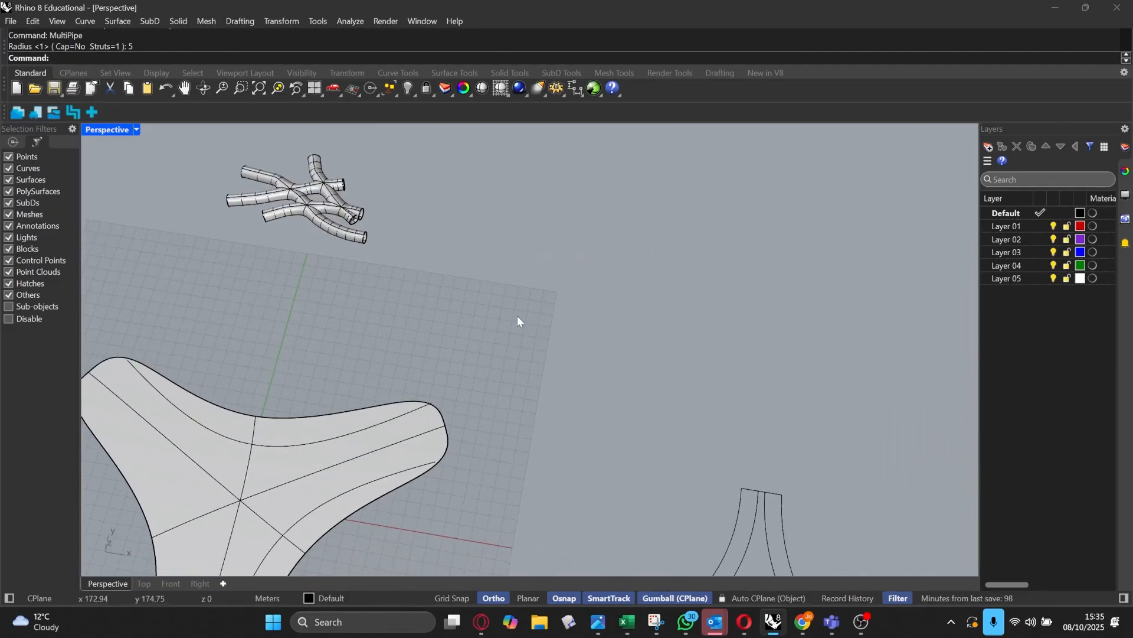
pyautogui.moveTo(518, 317); pyautogui.dragTo(448, 310, button='right')
pyautogui.scroll(6, 258, 241)
pyautogui.scroll(-8, 264, 259)
pyautogui.scroll(4, 259, 254)
pyautogui.scroll(5, 111, 201)
pyautogui.keyDown('shift'); pyautogui.moveTo(285, 285); pyautogui.dragTo(316, 228, button='right'); pyautogui.keyUp('shift')
pyautogui.scroll(5, 408, 293)
pyautogui.scroll(3, 409, 294)
pyautogui.scroll(-5, 406, 288)
pyautogui.scroll(4, 371, 165)
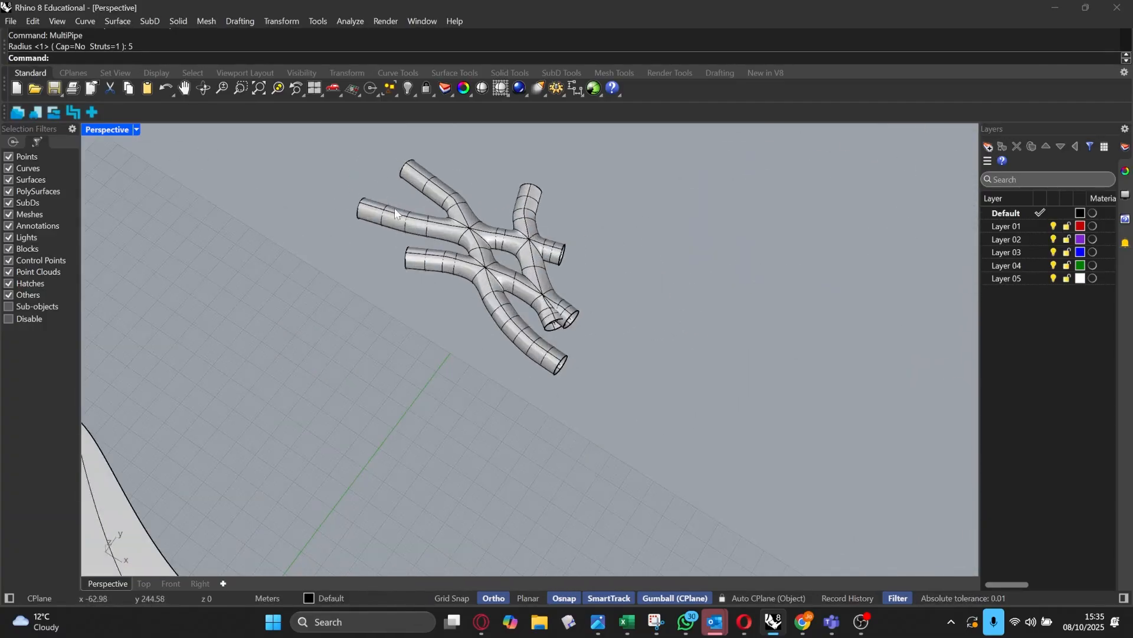
pyautogui.moveTo(395, 208); pyautogui.dragTo(393, 189, button='right')
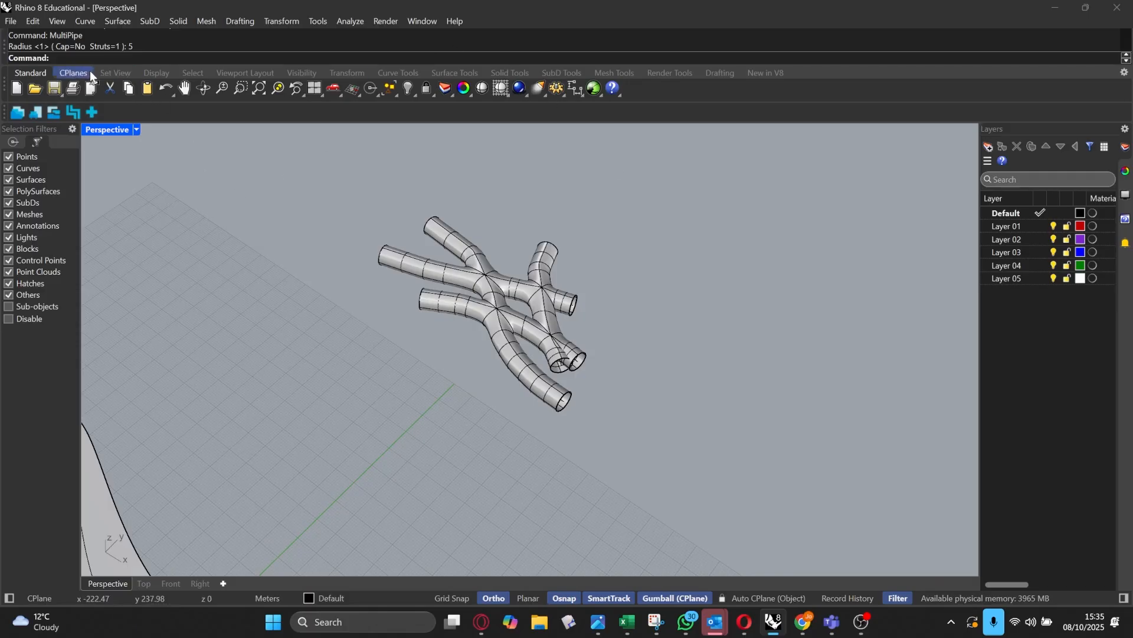
# Step: Draw a closed, rounded freeform curve from control points on the grid between the canopy and the piped SubD
pyautogui.click(87, 24)
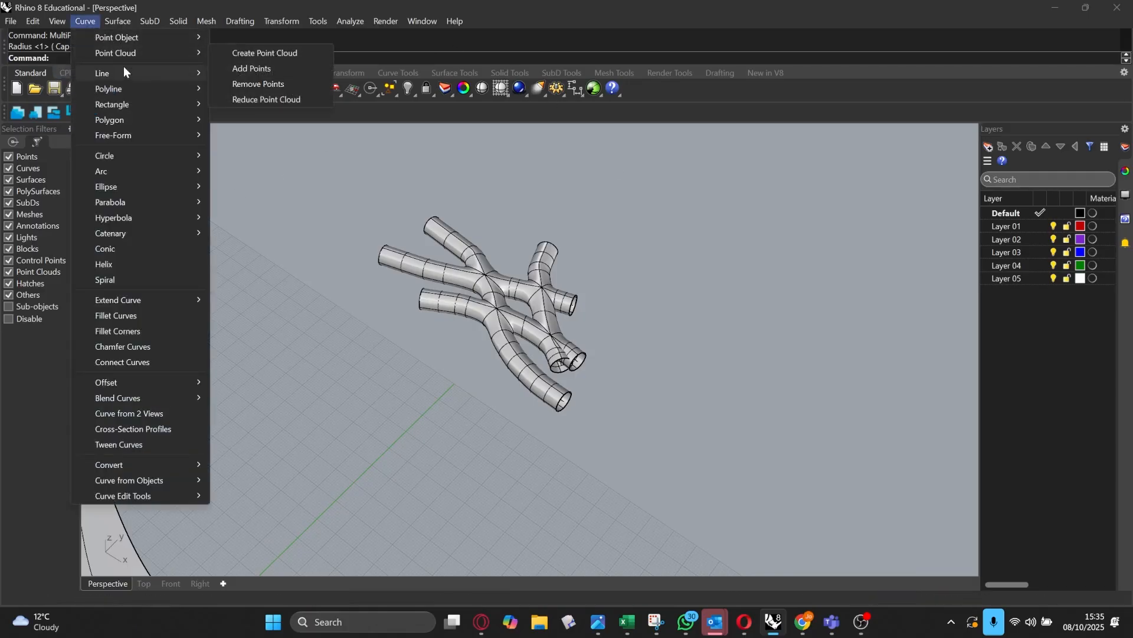
pyautogui.moveTo(132, 90)
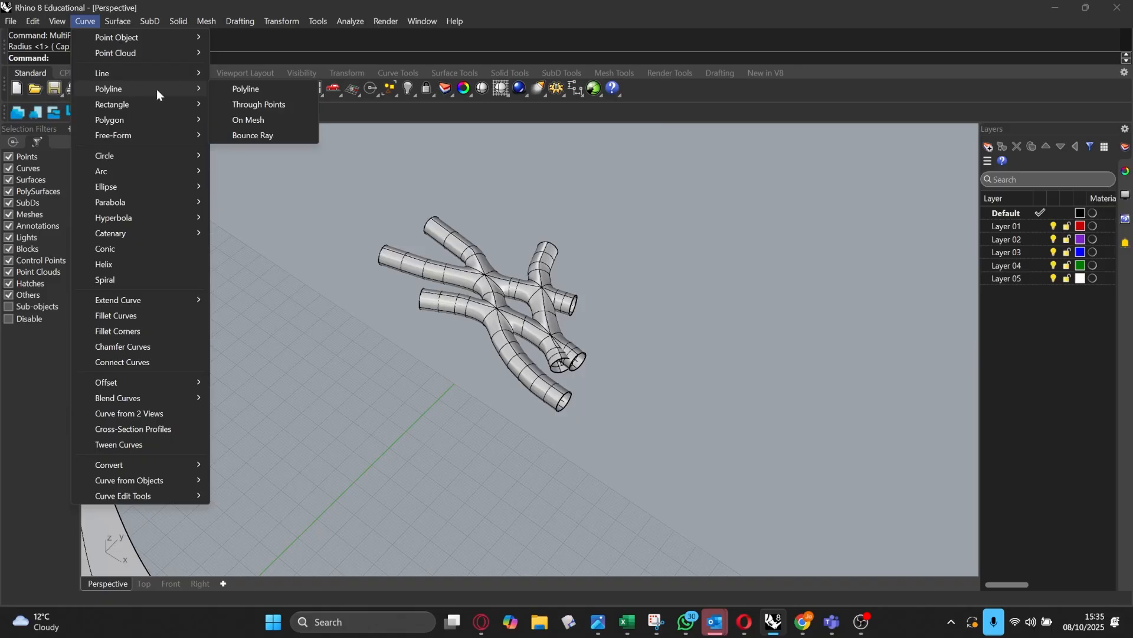
pyautogui.moveTo(166, 72)
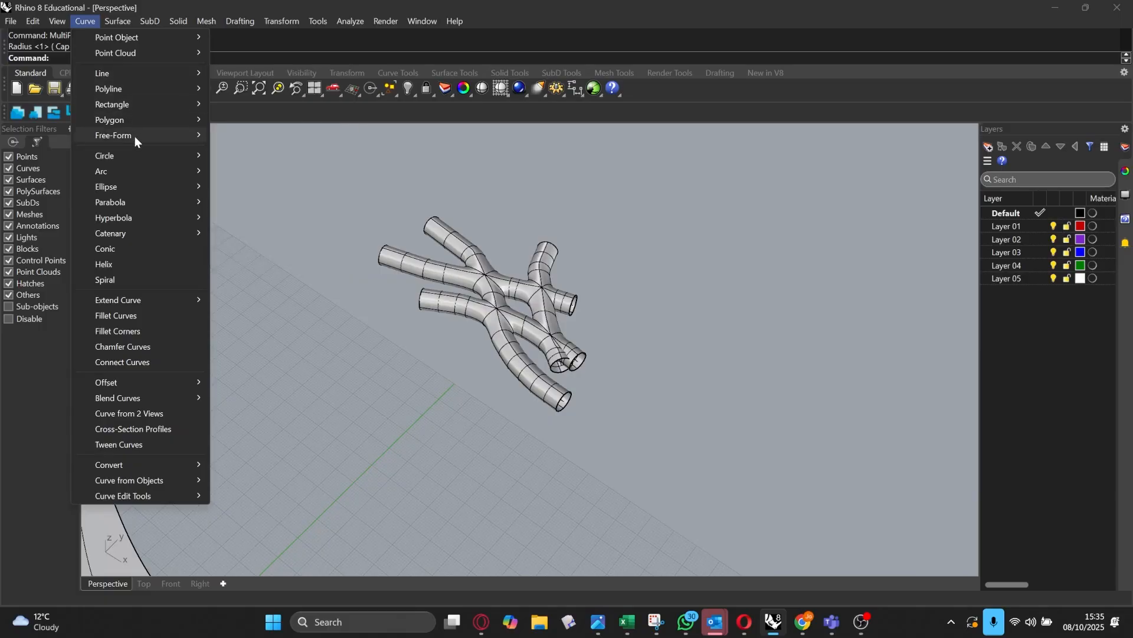
pyautogui.moveTo(135, 137)
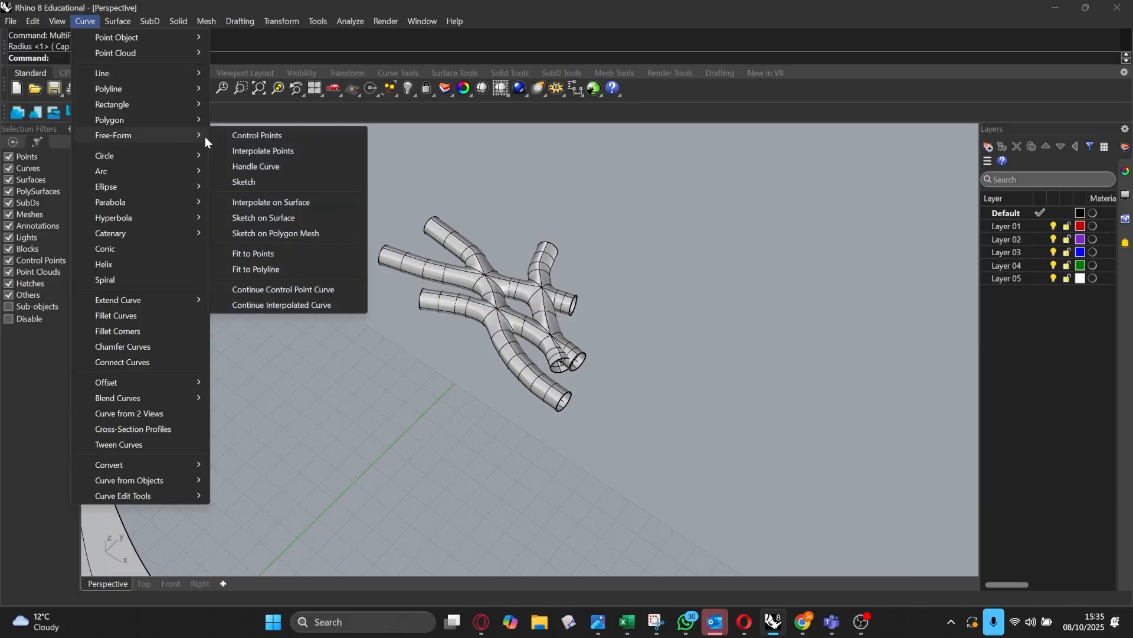
pyautogui.click(263, 136)
pyautogui.click(281, 286)
pyautogui.click(198, 352)
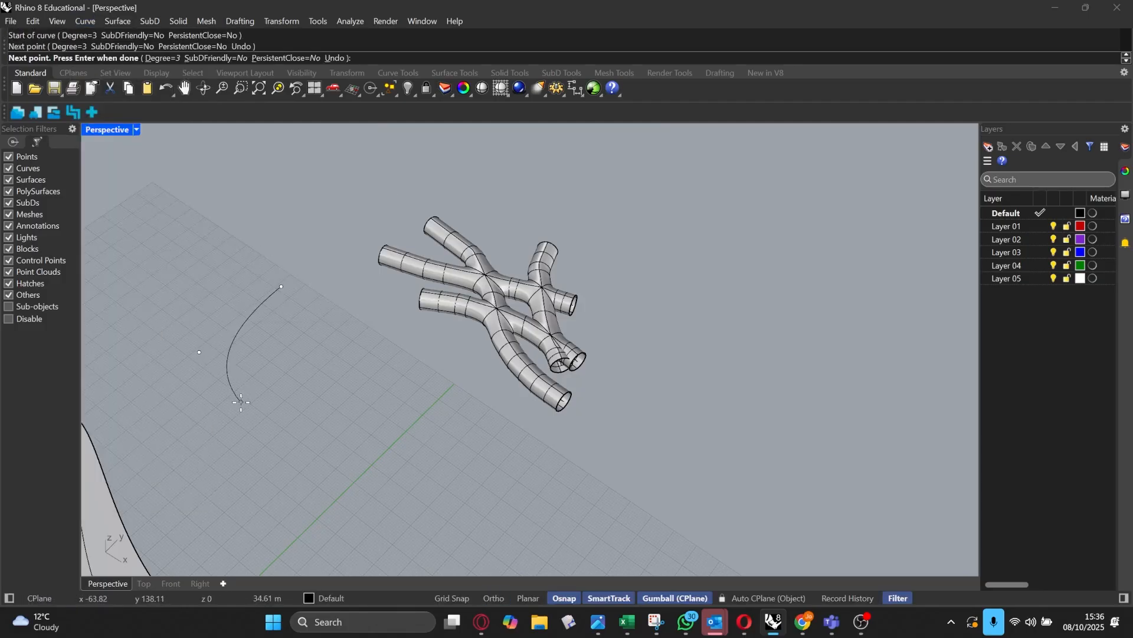
pyautogui.click(256, 402)
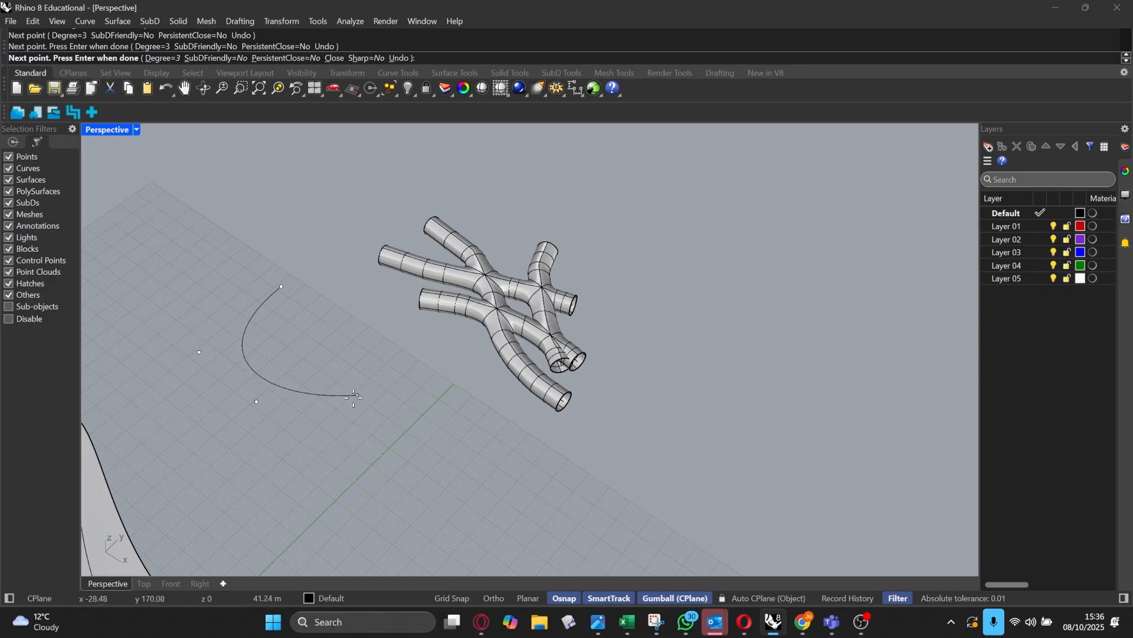
pyautogui.click(326, 438)
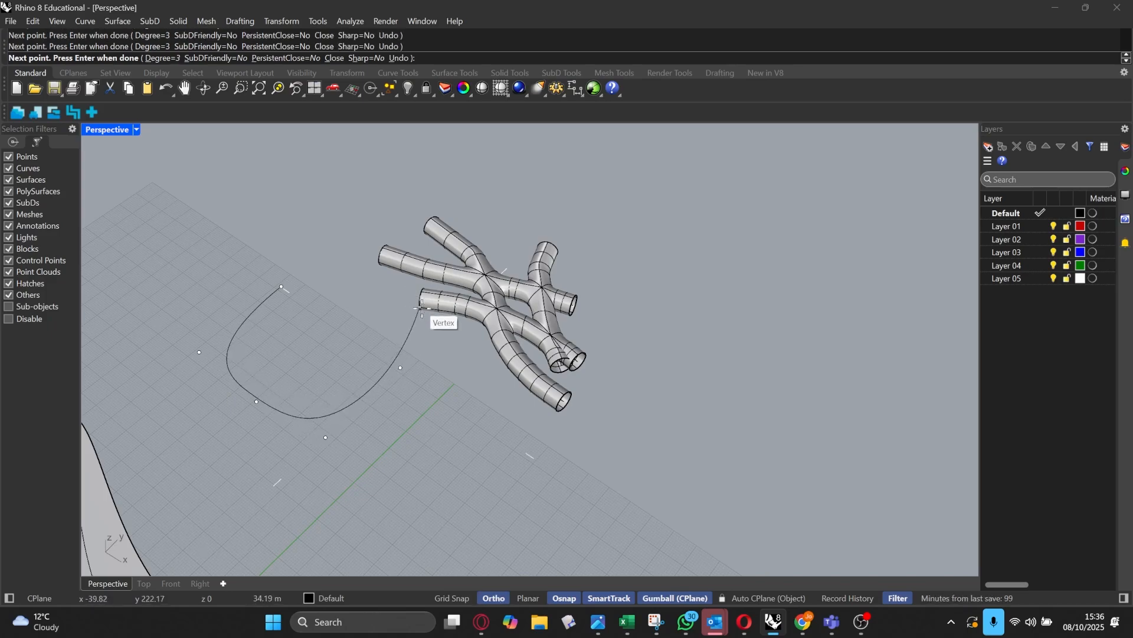
pyautogui.click(380, 285)
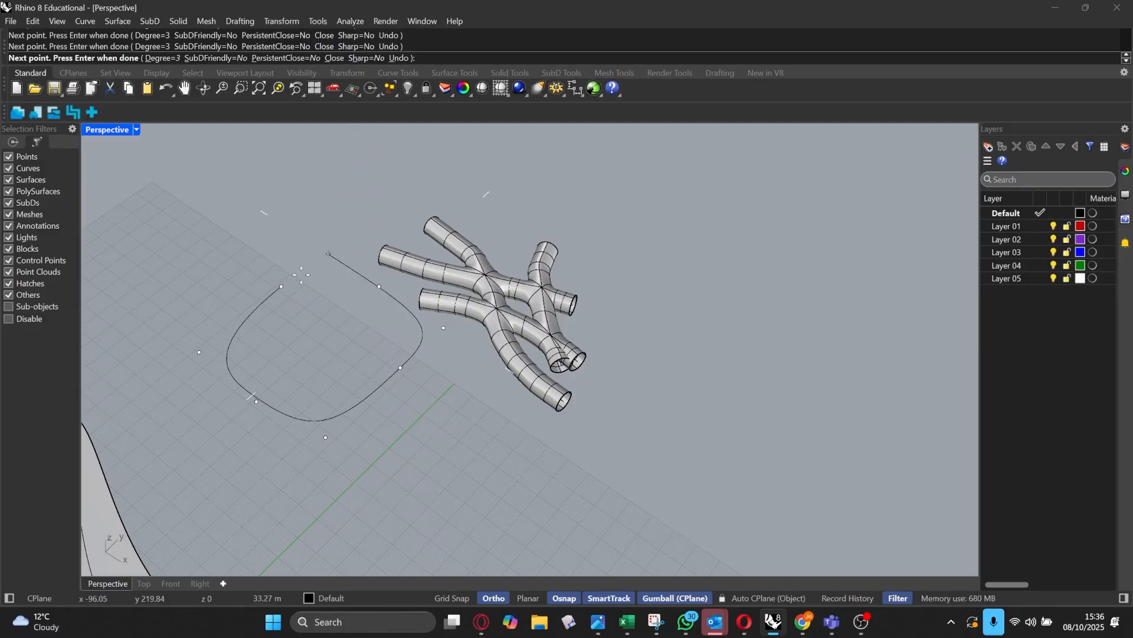
pyautogui.click(281, 287)
# Step: Move groups of control points at the ends of the closed curve to bend it into a three-dimensional loop
pyautogui.click(370, 288)
pyautogui.moveTo(370, 290); pyautogui.dragTo(276, 285, button='right')
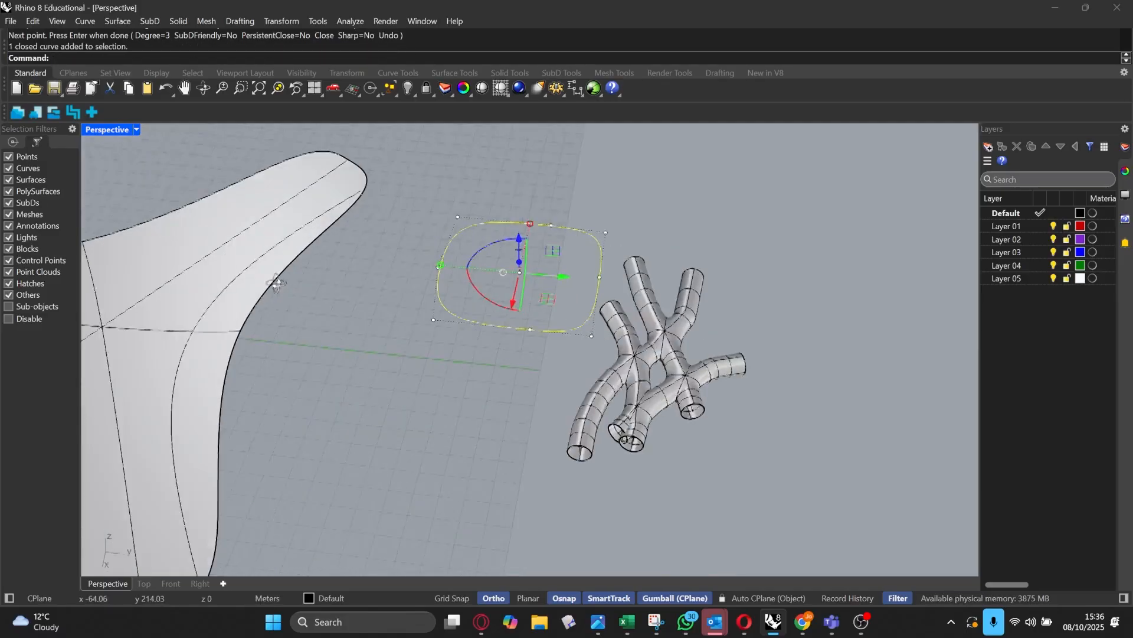
pyautogui.press('Escape')
pyautogui.moveTo(405, 219); pyautogui.dragTo(493, 356)
pyautogui.moveTo(493, 356); pyautogui.dragTo(419, 328, button='right')
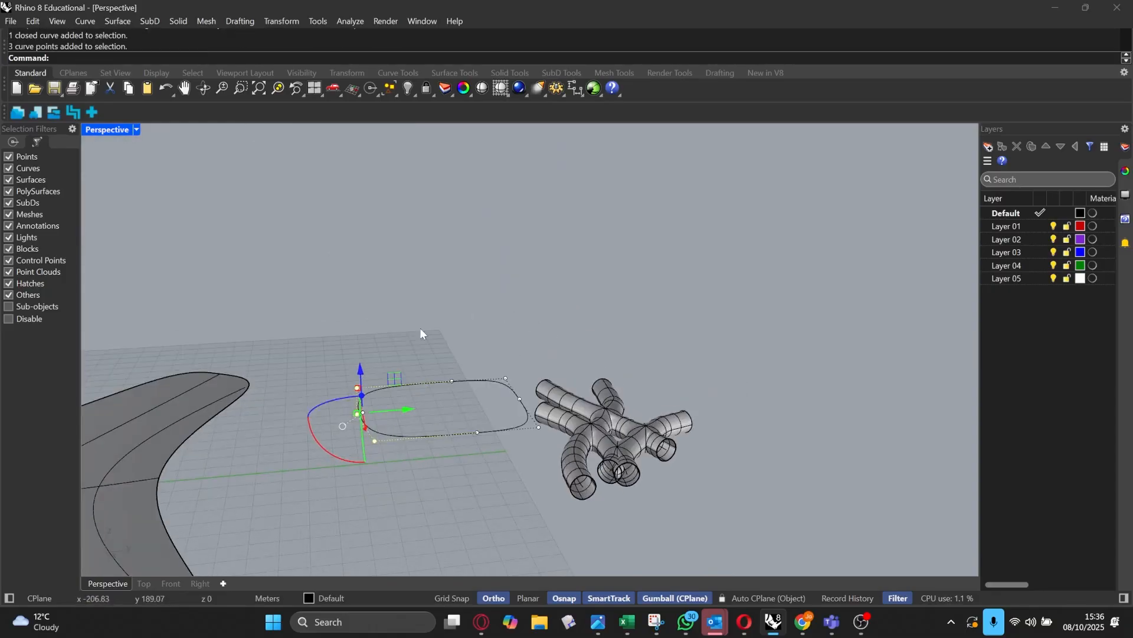
pyautogui.moveTo(361, 370); pyautogui.dragTo(455, 459)
pyautogui.scroll(3, 588, 413)
pyautogui.moveTo(461, 399); pyautogui.dragTo(270, 446)
pyautogui.moveTo(235, 271); pyautogui.dragTo(312, 340)
pyautogui.moveTo(305, 290); pyautogui.dragTo(498, 299)
pyautogui.press('Escape')
pyautogui.press('Escape')
pyautogui.moveTo(479, 292); pyautogui.dragTo(606, 282, button='right')
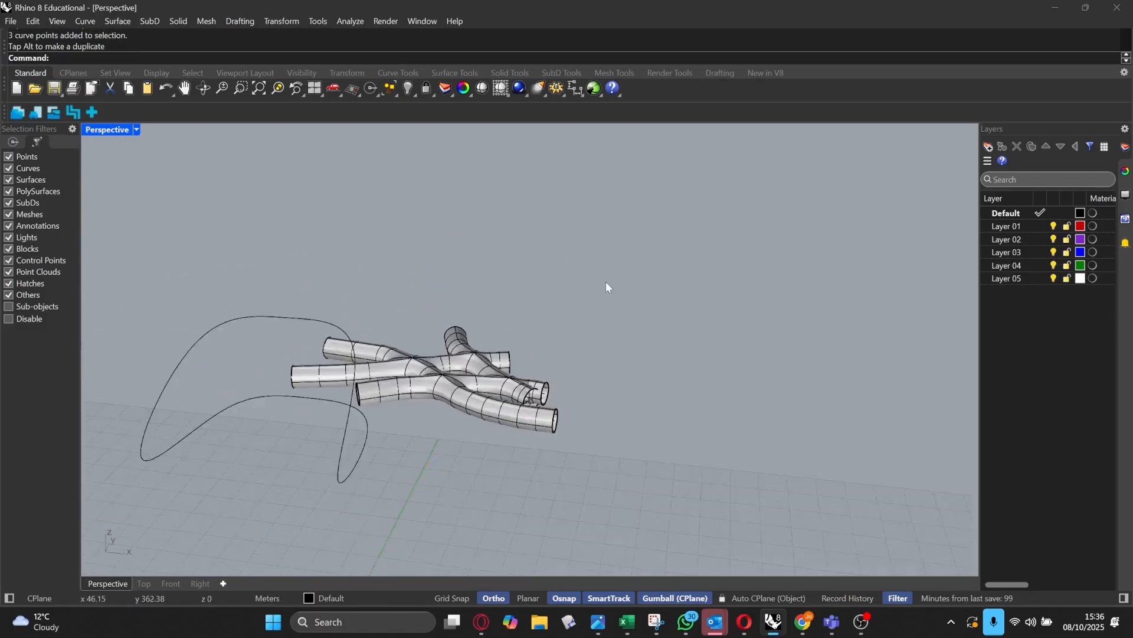
# Step: Raise the whole bent closed curve vertically above the grid
pyautogui.scroll(-2, 366, 419)
pyautogui.keyDown('shift'); pyautogui.moveTo(366, 419); pyautogui.dragTo(376, 367, button='right'); pyautogui.keyUp('shift')
pyautogui.click(485, 378)
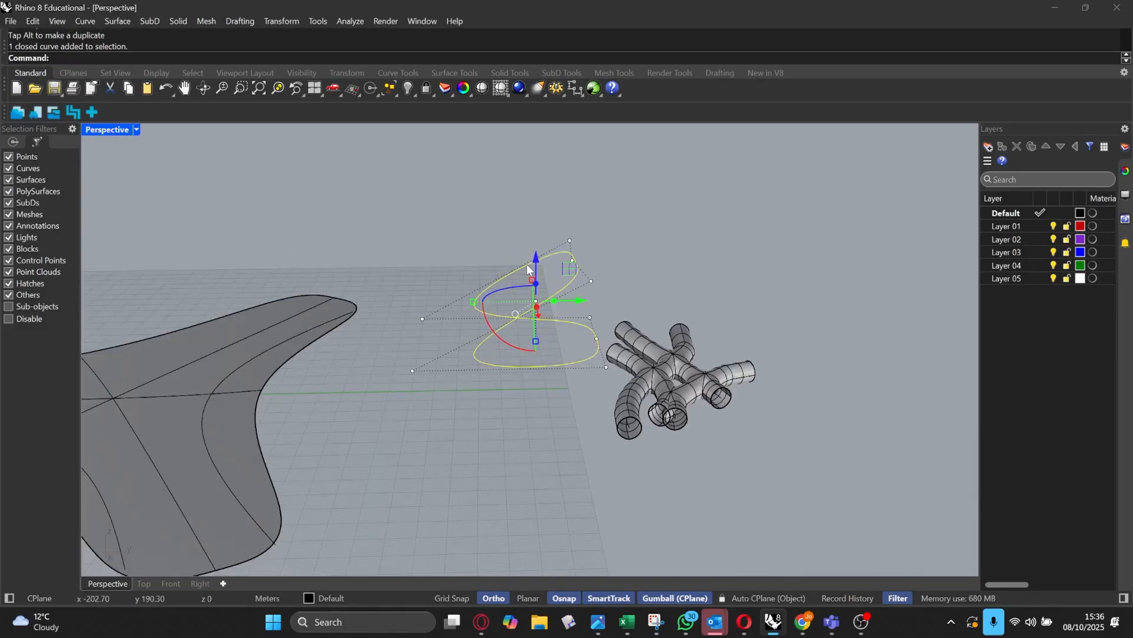
pyautogui.moveTo(530, 259); pyautogui.dragTo(531, 176)
pyautogui.scroll(5, 569, 227)
# Step: Lower the three lower control points nearest the pipes, followed by the control points at the loop's opposite end
pyautogui.moveTo(570, 229); pyautogui.dragTo(668, 348)
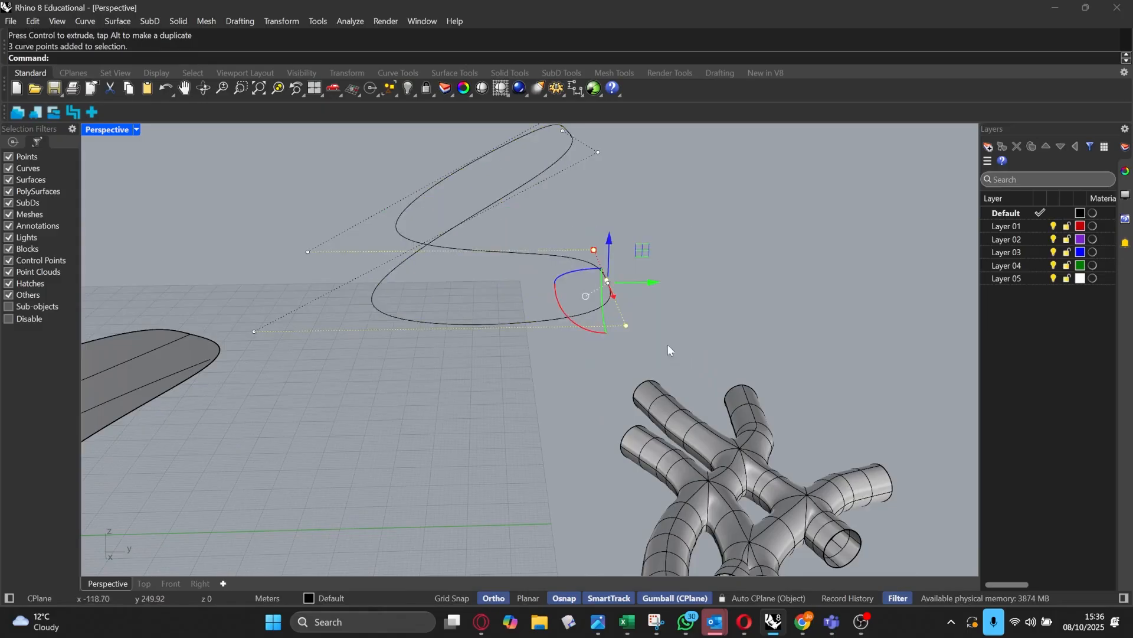
pyautogui.moveTo(625, 264); pyautogui.dragTo(563, 346)
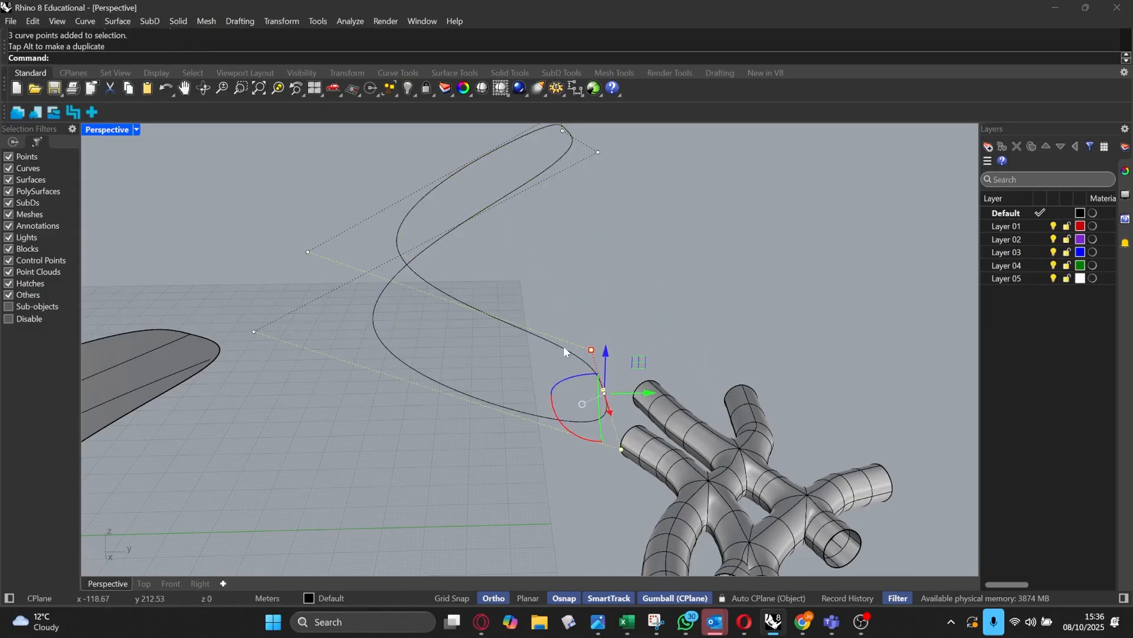
pyautogui.moveTo(248, 223); pyautogui.dragTo(373, 385)
pyautogui.moveTo(277, 244); pyautogui.dragTo(281, 334)
pyautogui.press('Escape')
pyautogui.press('Escape')
# Step: Move the whole closed loop along the Y axis, away from the piped SubD
pyautogui.moveTo(617, 275); pyautogui.dragTo(428, 275, button='right')
pyautogui.moveTo(271, 232); pyautogui.dragTo(469, 211, button='right')
pyautogui.click(532, 302)
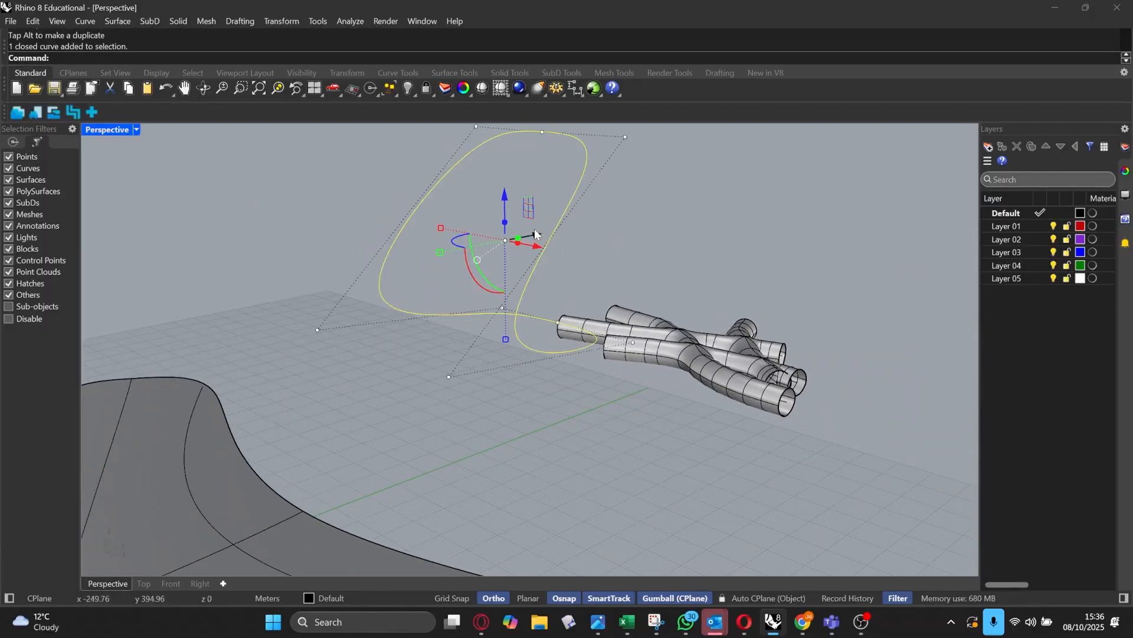
pyautogui.moveTo(534, 234); pyautogui.dragTo(464, 274)
pyautogui.click(618, 235)
pyautogui.scroll(2, 437, 246)
pyautogui.moveTo(437, 246); pyautogui.dragTo(567, 337, button='right')
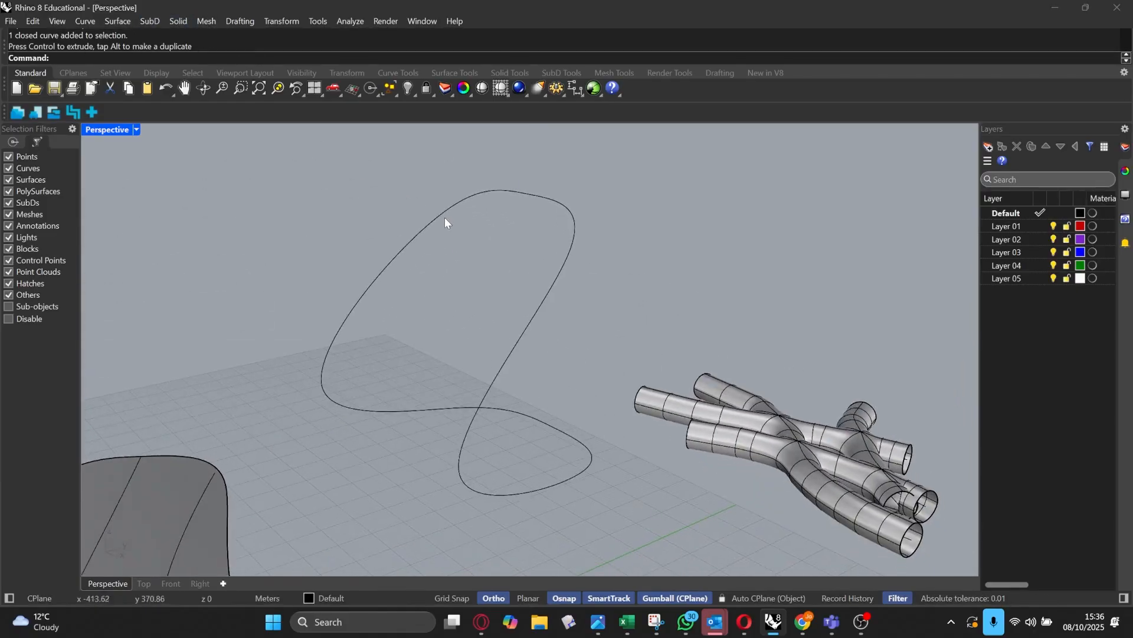
# Step: In the Top view, draw a three-point control point curve spanning the upper part of the loop from side to side
pyautogui.click(148, 18)
pyautogui.moveTo(86, 21)
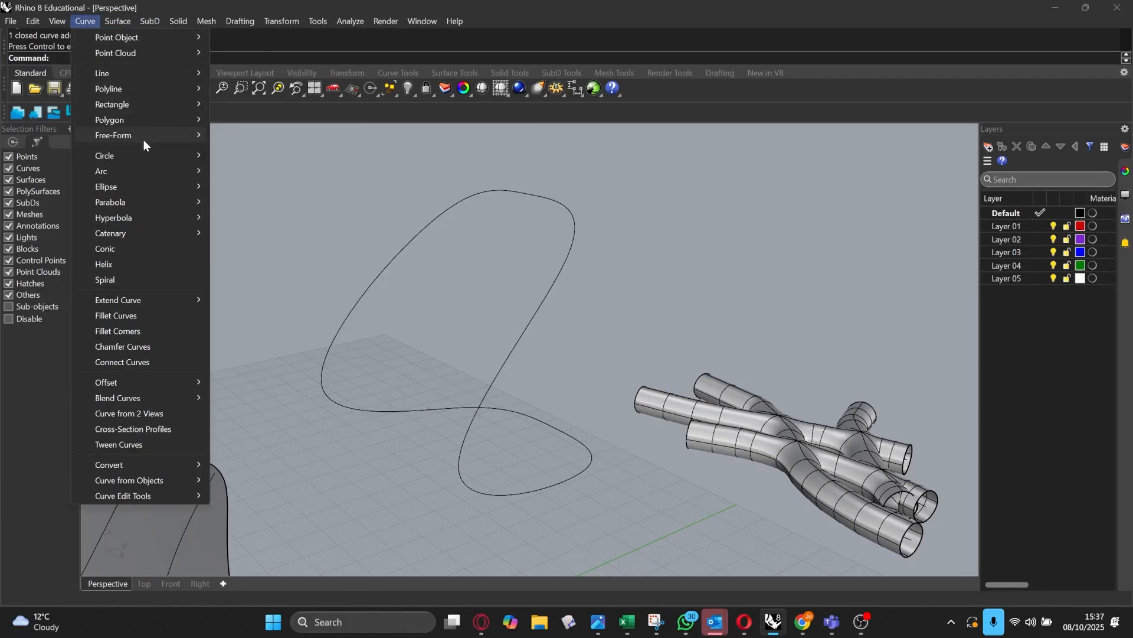
pyautogui.moveTo(145, 137)
pyautogui.click(267, 139)
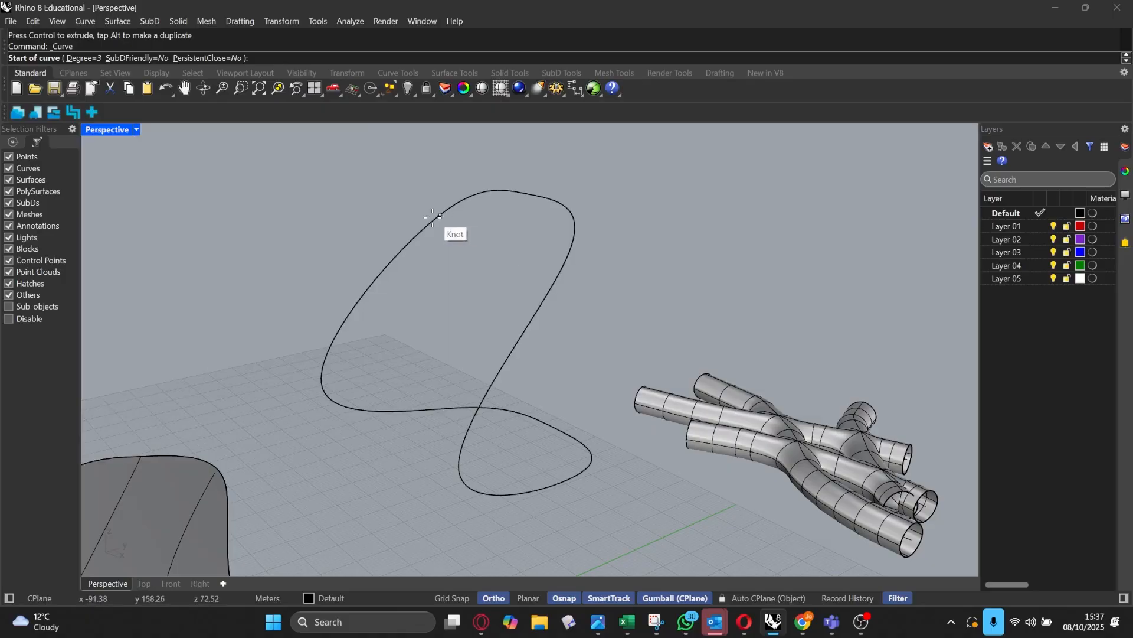
pyautogui.click(145, 584)
pyautogui.scroll(5, 314, 458)
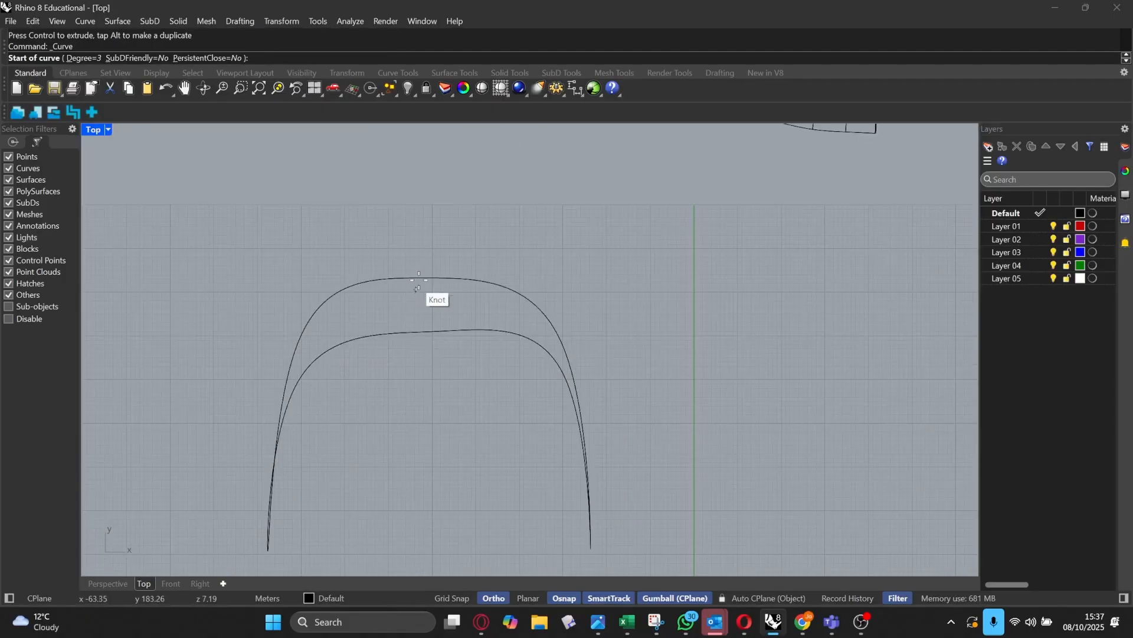
pyautogui.scroll(-1, 417, 288)
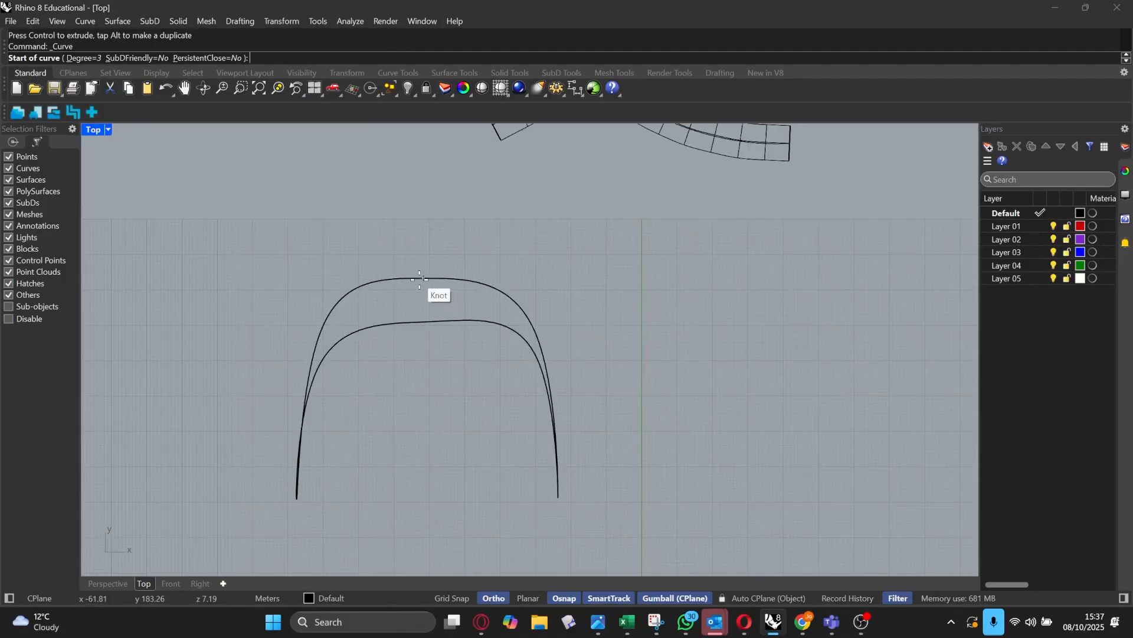
pyautogui.click(325, 326)
pyautogui.scroll(3, 424, 302)
pyautogui.click(435, 299)
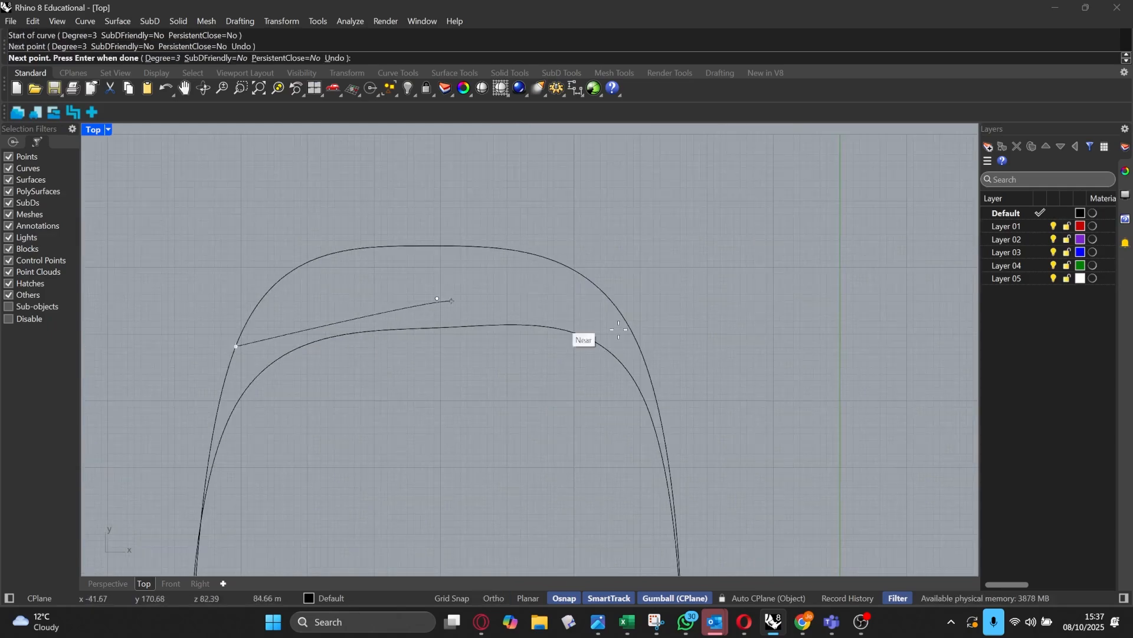
pyautogui.click(639, 347)
pyautogui.press('Return')
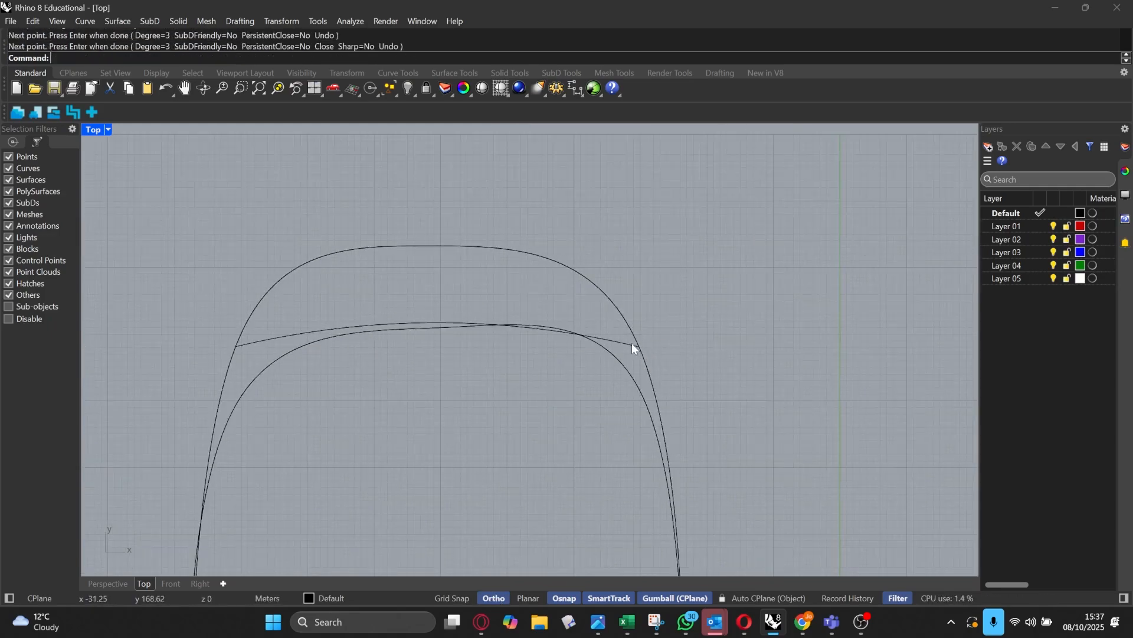
# Step: Draw a second three-point control point curve across the loop from side to side, below the first cross curve
pyautogui.scroll(-2, 631, 343)
pyautogui.press('Return')
pyautogui.scroll(3, 369, 484)
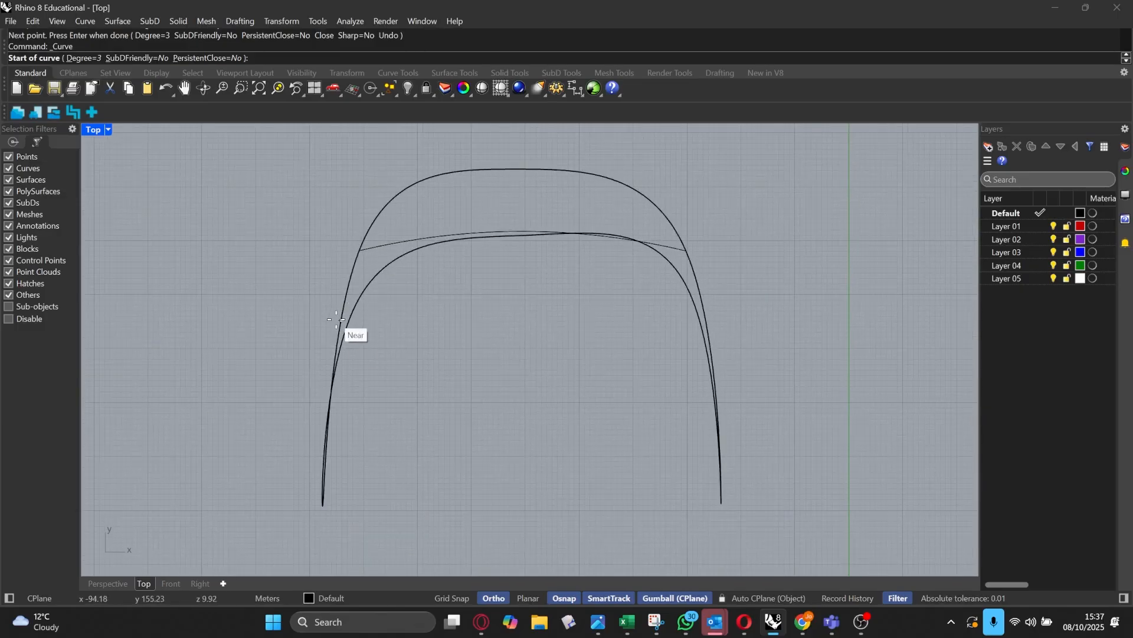
pyautogui.click(341, 319)
pyautogui.click(530, 293)
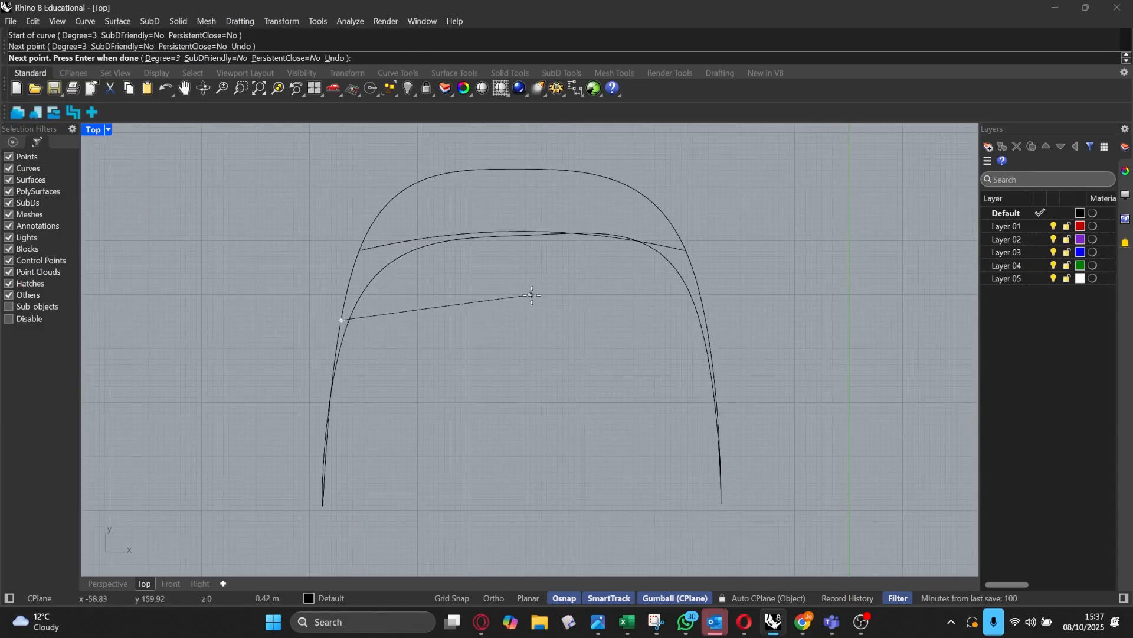
pyautogui.click(710, 325)
pyautogui.press('Return')
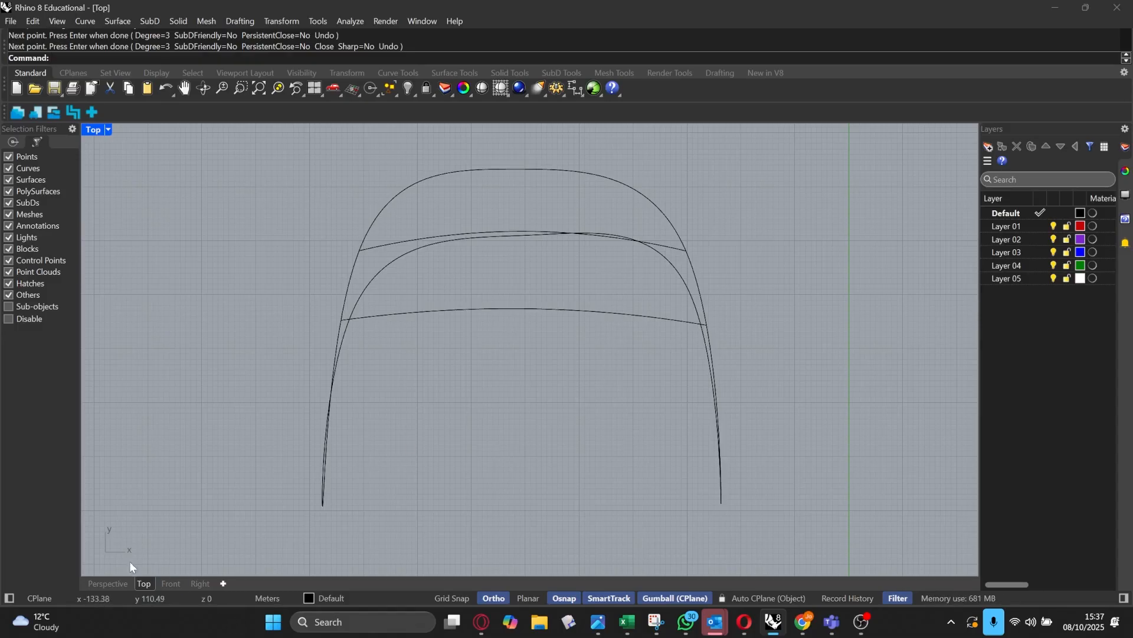
# Step: In the Perspective view, try to move the two cross curves from their end on the loop up to its raised part, then undo
pyautogui.click(108, 583)
pyautogui.moveTo(437, 366); pyautogui.dragTo(558, 447, button='right')
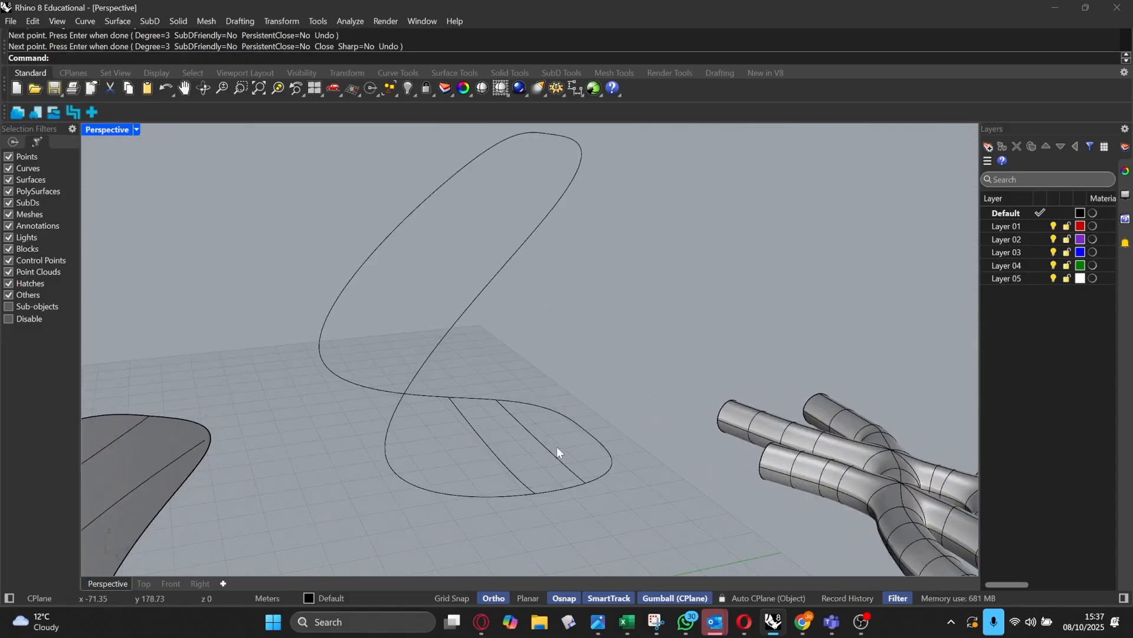
pyautogui.moveTo(557, 446); pyautogui.dragTo(469, 433)
pyautogui.moveTo(468, 434); pyautogui.dragTo(520, 448, button='right')
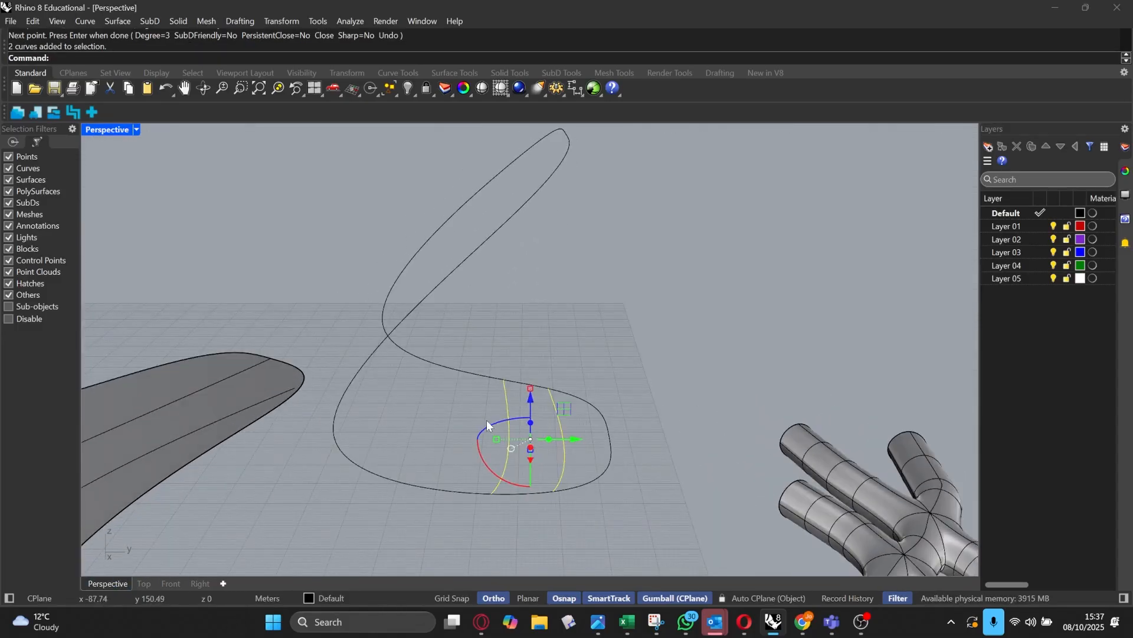
pyautogui.moveTo(517, 381); pyautogui.dragTo(588, 385, button='right')
pyautogui.write('m')
pyautogui.press('Return')
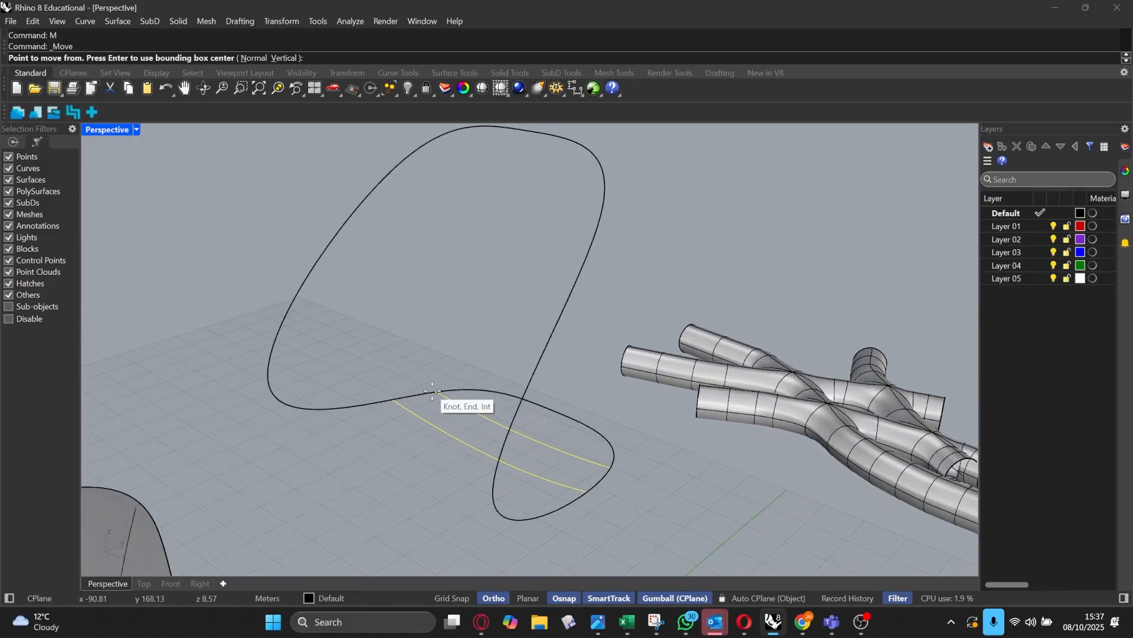
pyautogui.click(436, 391)
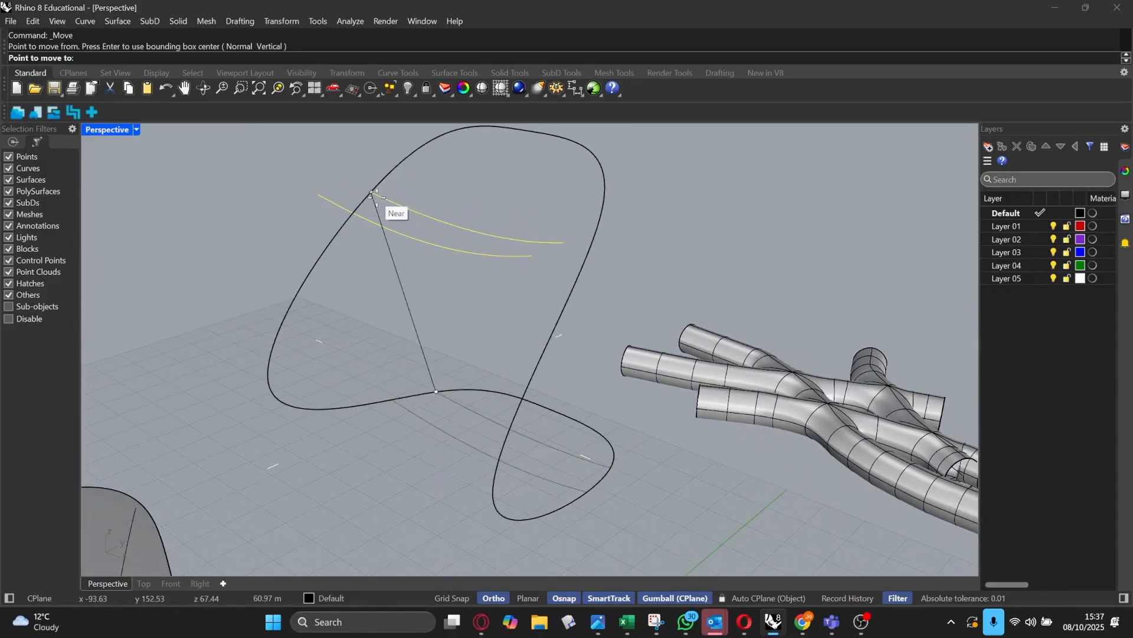
pyautogui.click(393, 204)
pyautogui.moveTo(389, 201); pyautogui.dragTo(427, 227, button='right')
pyautogui.hotkey('ctrl', 'z')
# Step: Create a MultiPipe with radius 2 from the closed loop and its two cross curves
pyautogui.scroll(3, 392, 290)
pyautogui.moveTo(392, 291); pyautogui.dragTo(425, 314, button='right')
pyautogui.scroll(-6, 428, 310)
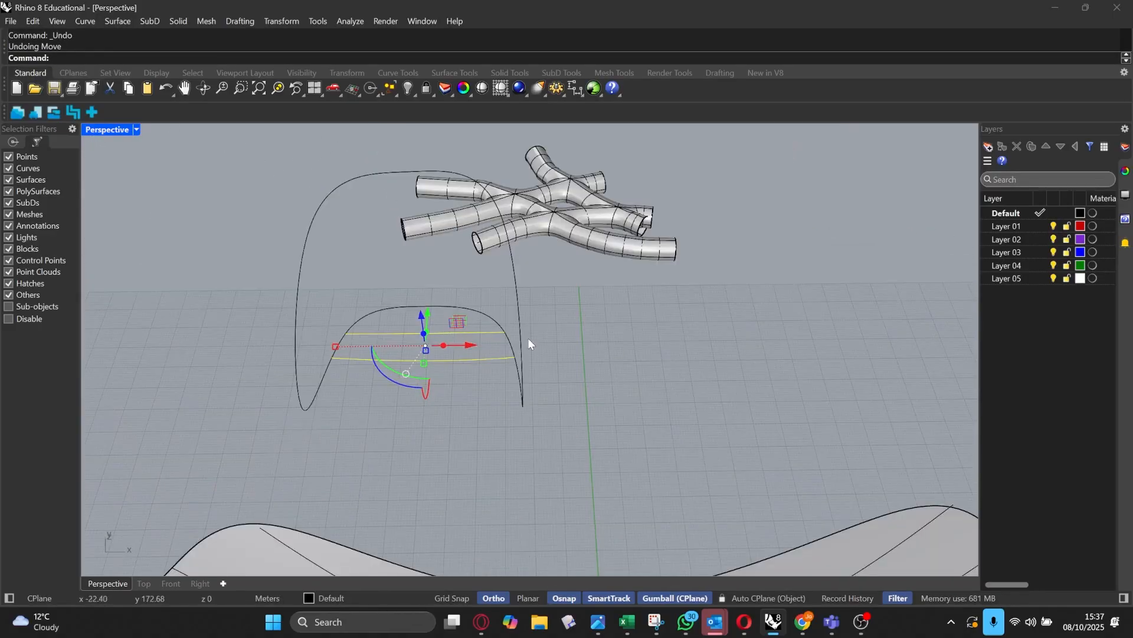
pyautogui.click(528, 338)
pyautogui.moveTo(527, 338); pyautogui.dragTo(501, 313, button='right')
pyautogui.moveTo(381, 207); pyautogui.dragTo(382, 207)
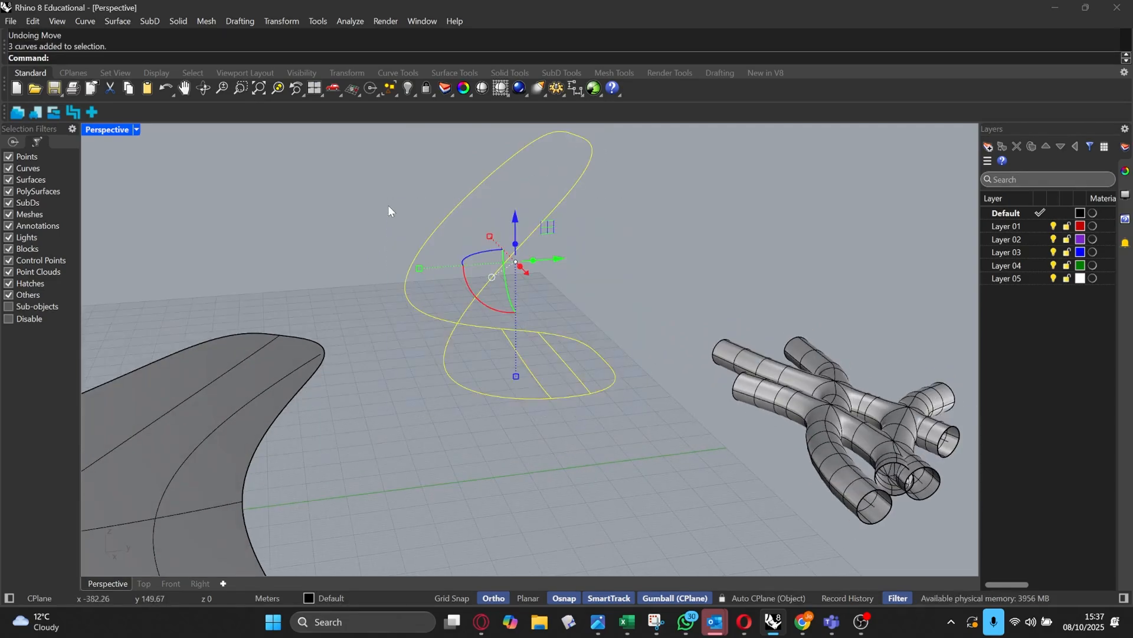
pyautogui.write('MultiPipe')
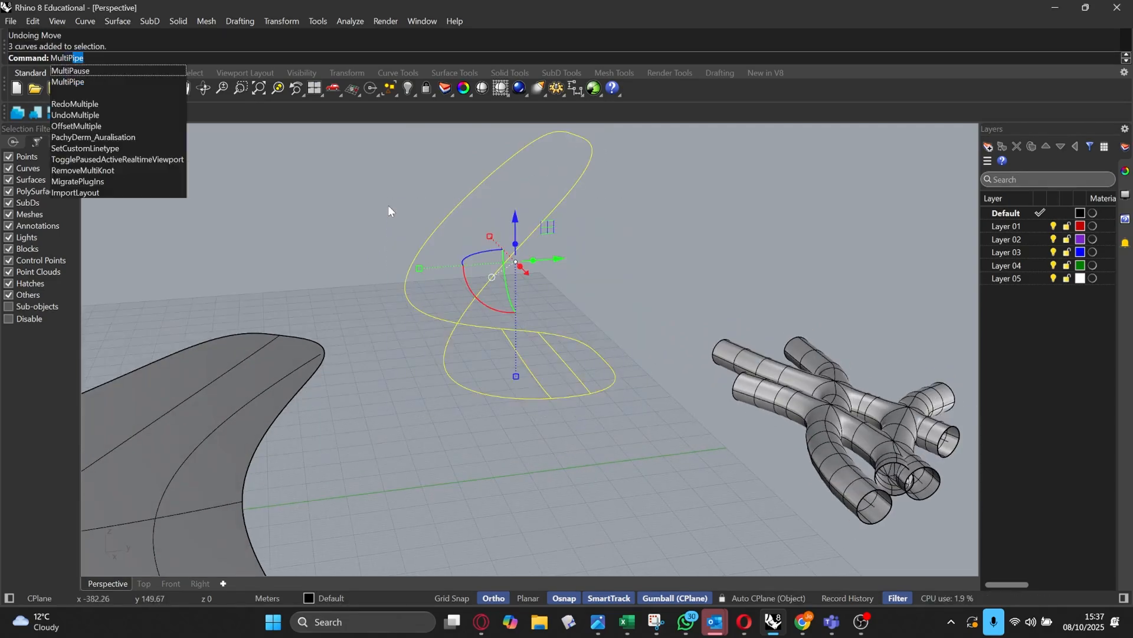
pyautogui.press('Return')
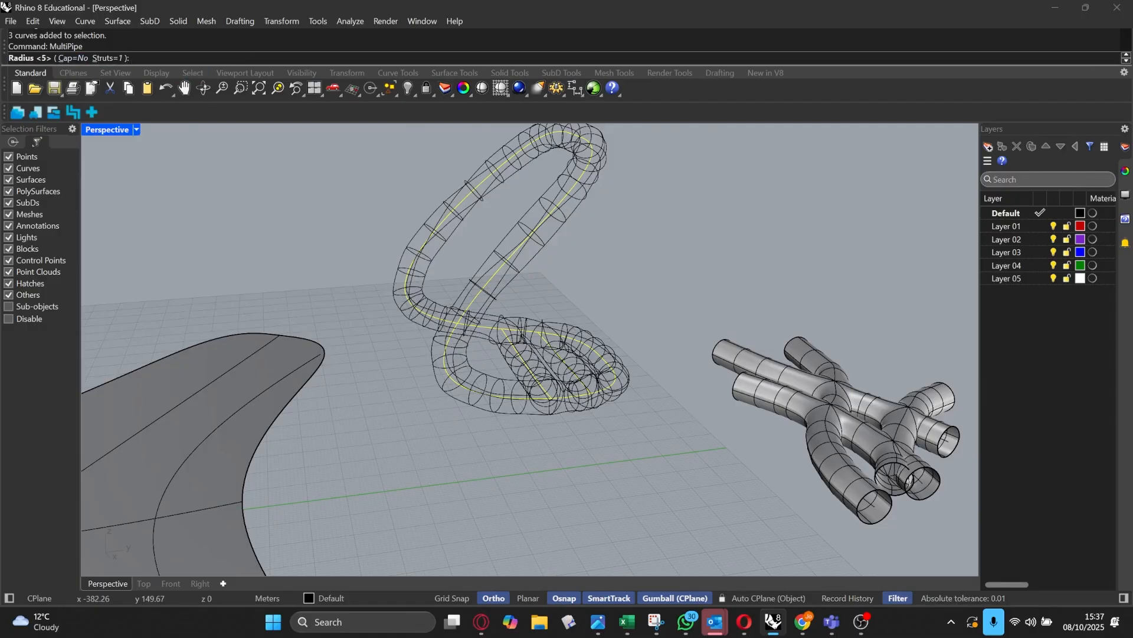
pyautogui.write('2')
pyautogui.press('Return')
pyautogui.press('Return')
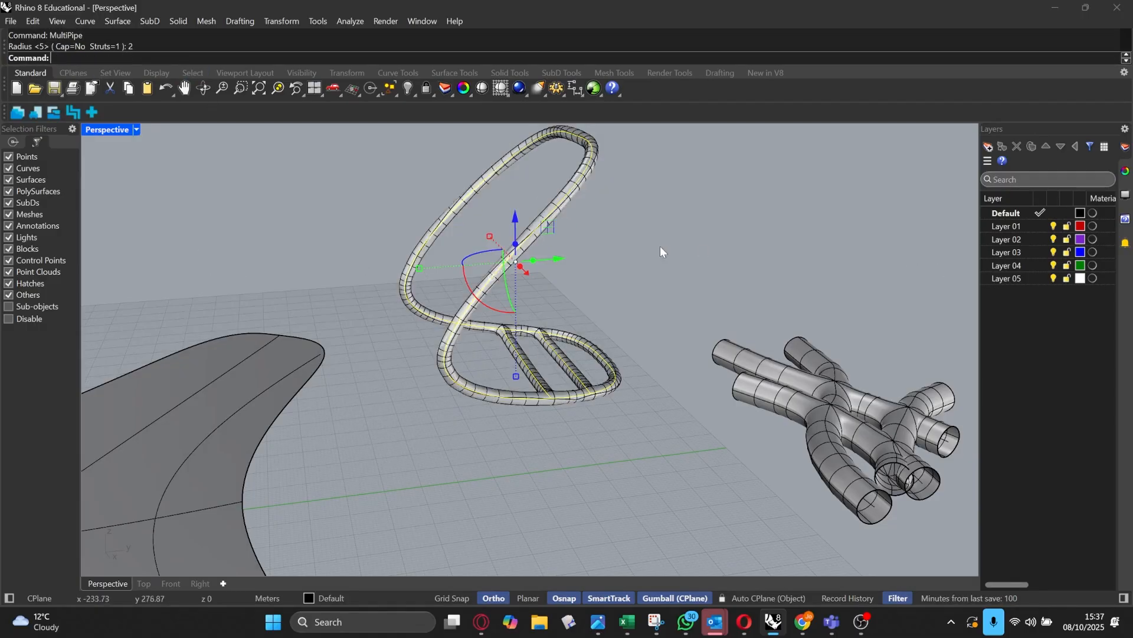
# Step: Inspect the new pipe network around its raised end and restrict selection to SubD faces
pyautogui.scroll(5, 660, 246)
pyautogui.moveTo(604, 329); pyautogui.dragTo(380, 213, button='right')
pyautogui.keyDown('shift'); pyautogui.moveTo(380, 213); pyautogui.dragTo(428, 270, button='right'); pyautogui.keyUp('shift')
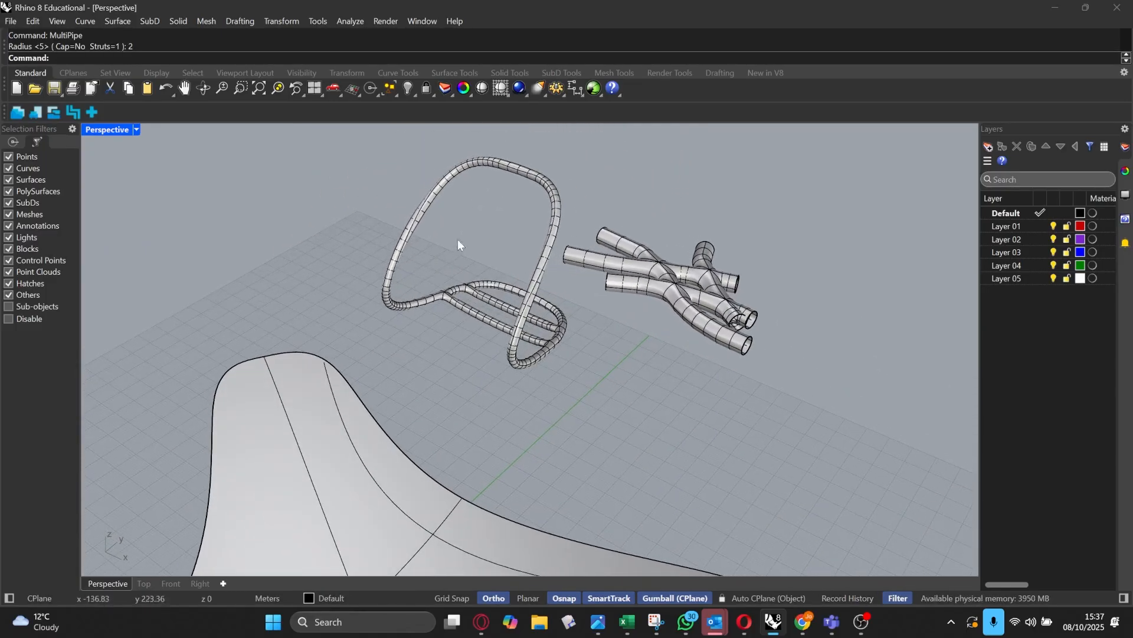
pyautogui.scroll(6, 491, 235)
pyautogui.scroll(-3, 517, 237)
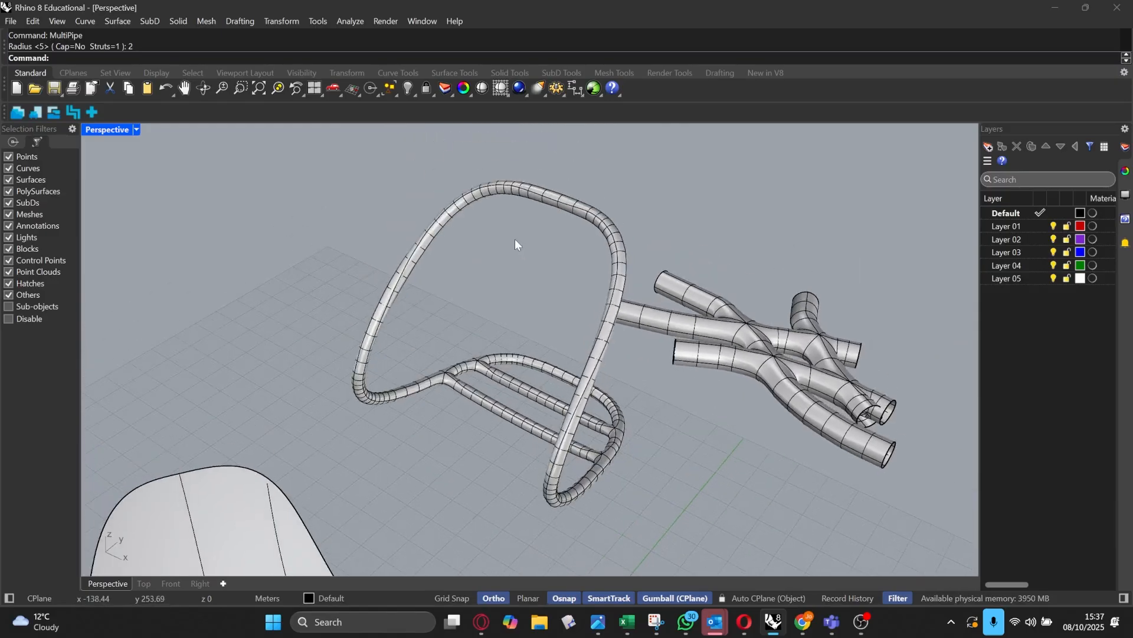
pyautogui.scroll(6, 495, 177)
pyautogui.moveTo(520, 208); pyautogui.dragTo(602, 155, button='right')
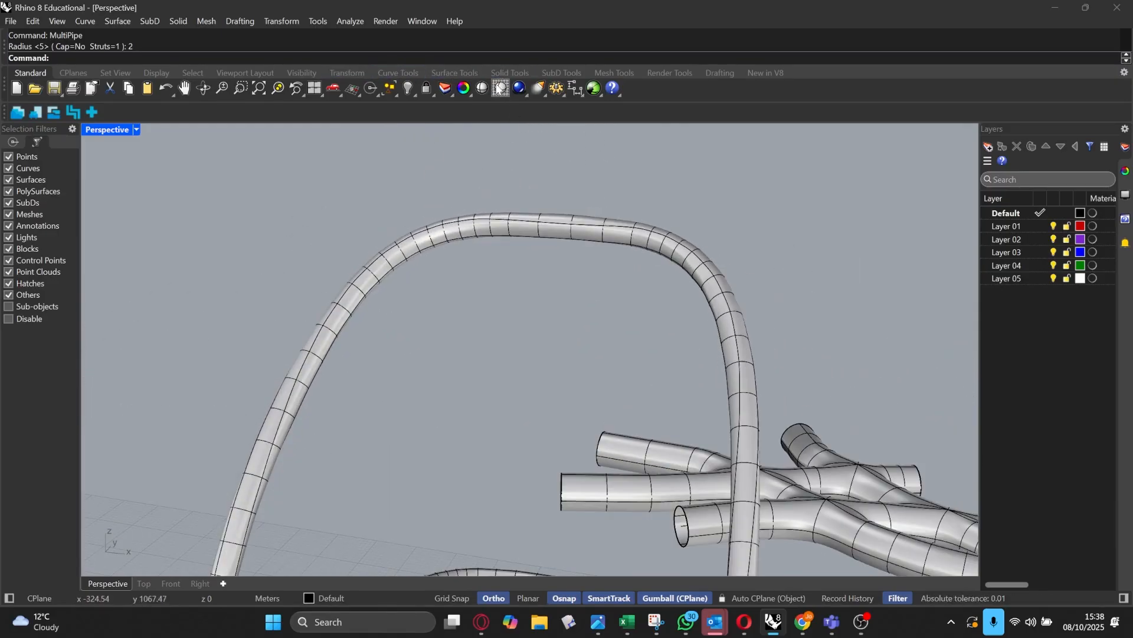
pyautogui.click(544, 74)
pyautogui.click(721, 89)
# Step: Try to pull one side face of the raised loop inward and downward, then undo both moves
pyautogui.scroll(-5, 484, 303)
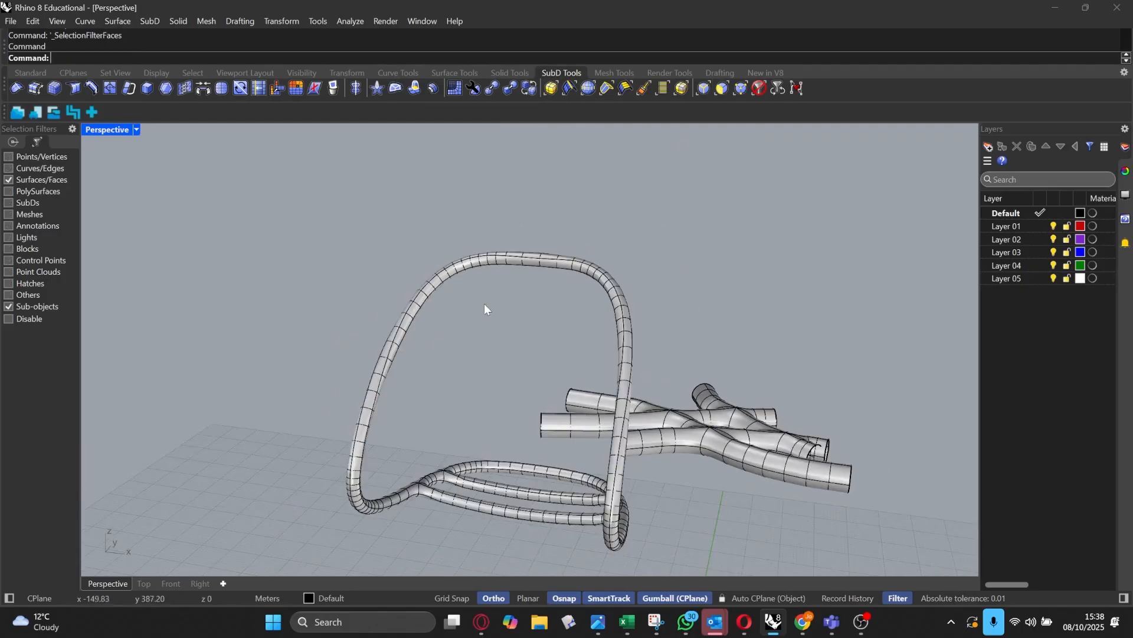
pyautogui.scroll(5, 368, 375)
pyautogui.click(384, 341)
pyautogui.press('ctrl')
pyautogui.moveTo(433, 338); pyautogui.dragTo(551, 387)
pyautogui.moveTo(501, 310); pyautogui.dragTo(504, 340)
pyautogui.hotkey('ctrl', 'z')
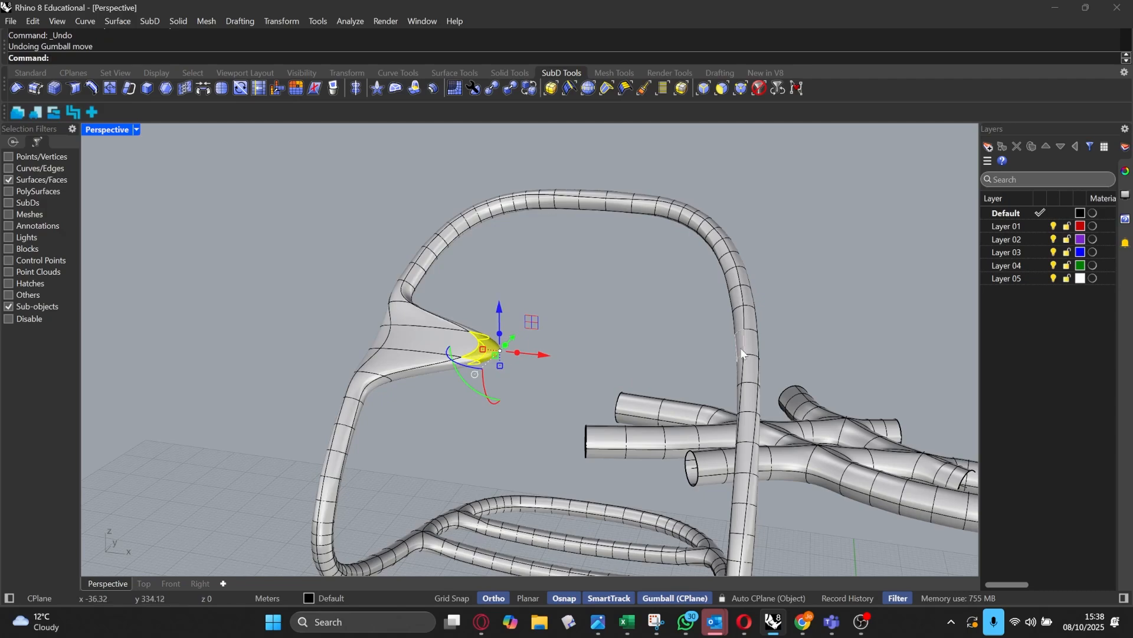
pyautogui.moveTo(741, 353); pyautogui.dragTo(733, 337, button='right')
pyautogui.hotkey('ctrl', 'z')
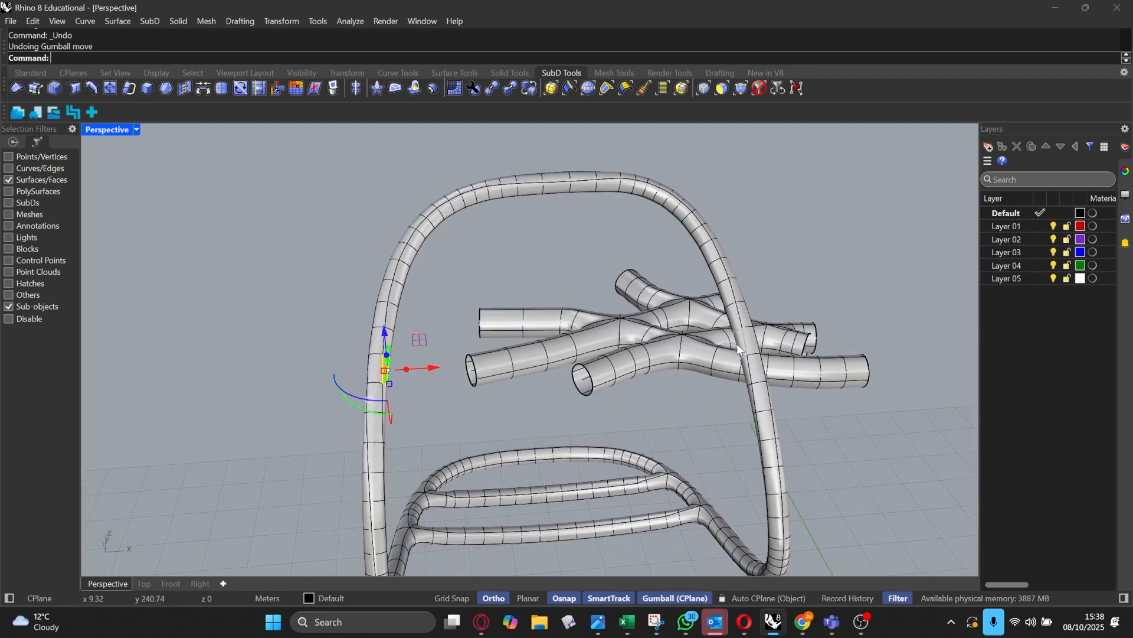
# Step: Add the opposite side face to the selection, scale both faces inward along X, and lower them
pyautogui.keyDown('shift'); pyautogui.click(739, 347); pyautogui.keyUp('shift')
pyautogui.moveTo(384, 369); pyautogui.dragTo(483, 364)
pyautogui.moveTo(531, 349); pyautogui.dragTo(490, 319, button='right')
pyautogui.moveTo(514, 308); pyautogui.dragTo(548, 369)
pyautogui.moveTo(553, 370); pyautogui.dragTo(567, 248, button='right')
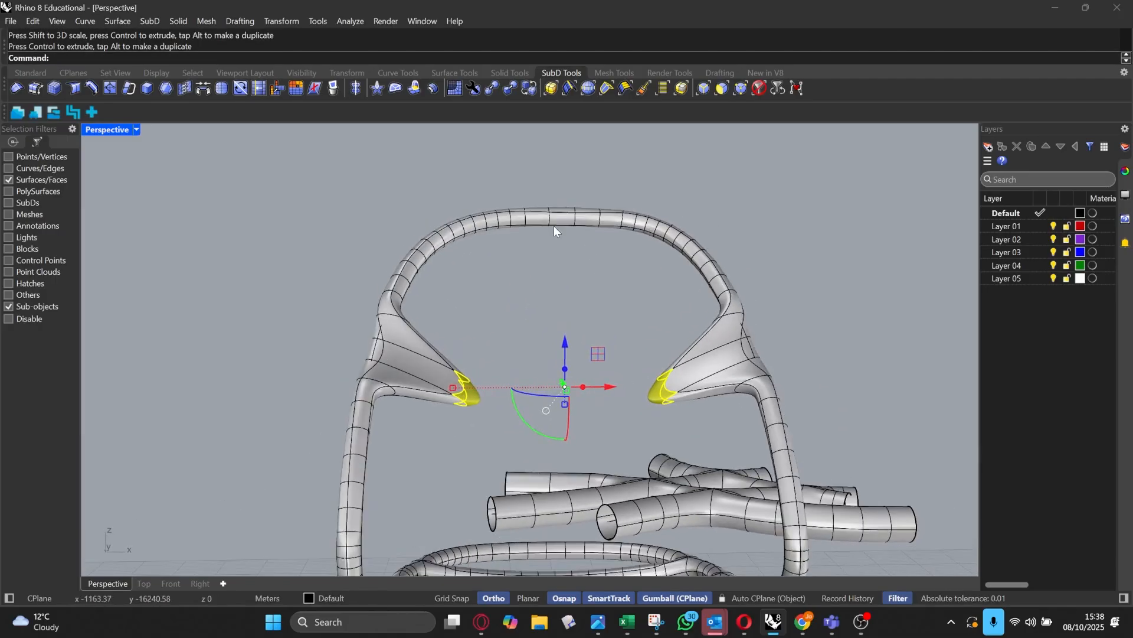
# Step: Pull the middle face at the top of the loop down into the opening and adjust its position along the Y axis
pyautogui.click(563, 222)
pyautogui.moveTo(563, 183); pyautogui.dragTo(563, 266)
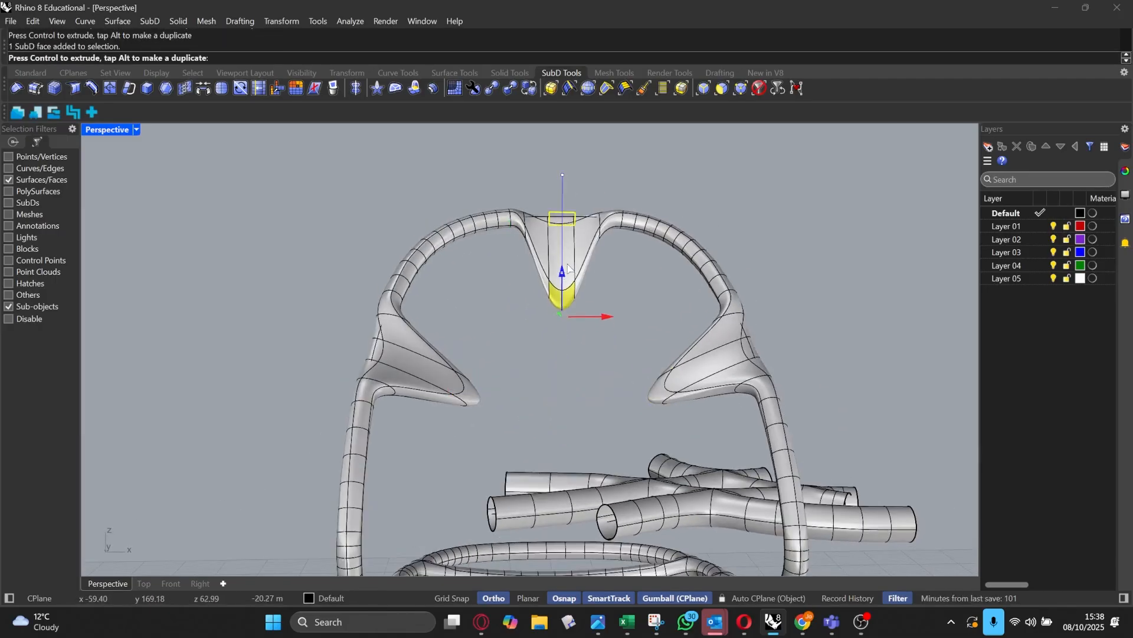
pyautogui.moveTo(563, 267); pyautogui.dragTo(426, 194, button='right')
pyautogui.scroll(-2, 455, 278)
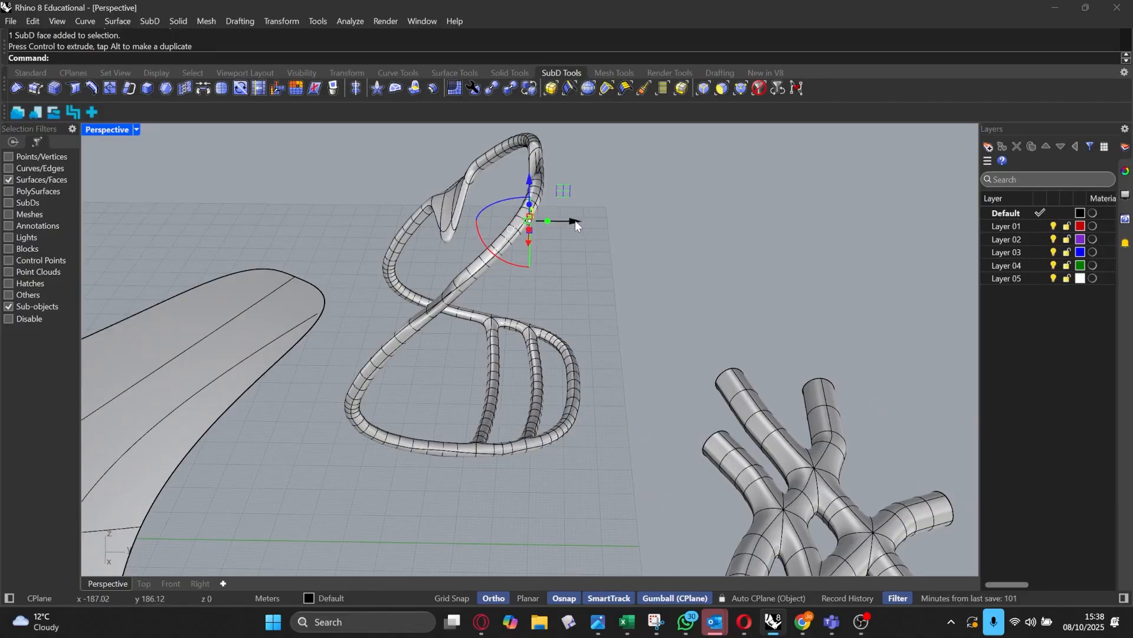
pyautogui.moveTo(575, 221)
pyautogui.mouseDown()
pyautogui.moveTo(598, 232)
pyautogui.moveTo(559, 236)
pyautogui.mouseUp()
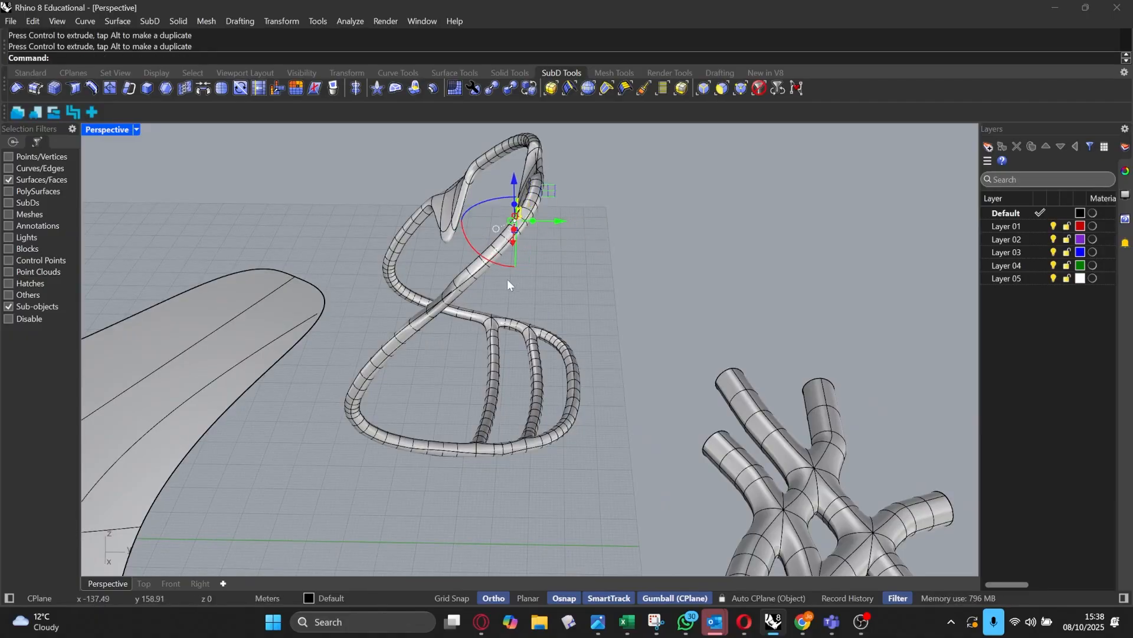
pyautogui.moveTo(508, 279); pyautogui.dragTo(572, 236, button='right')
pyautogui.scroll(3, 498, 211)
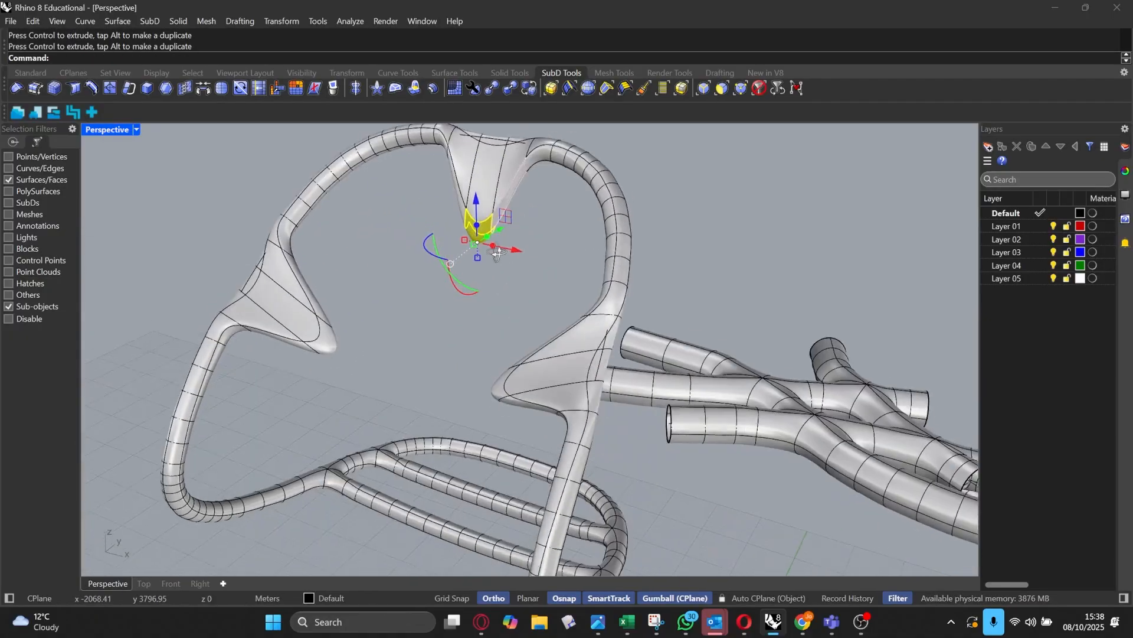
pyautogui.moveTo(502, 233); pyautogui.dragTo(533, 232)
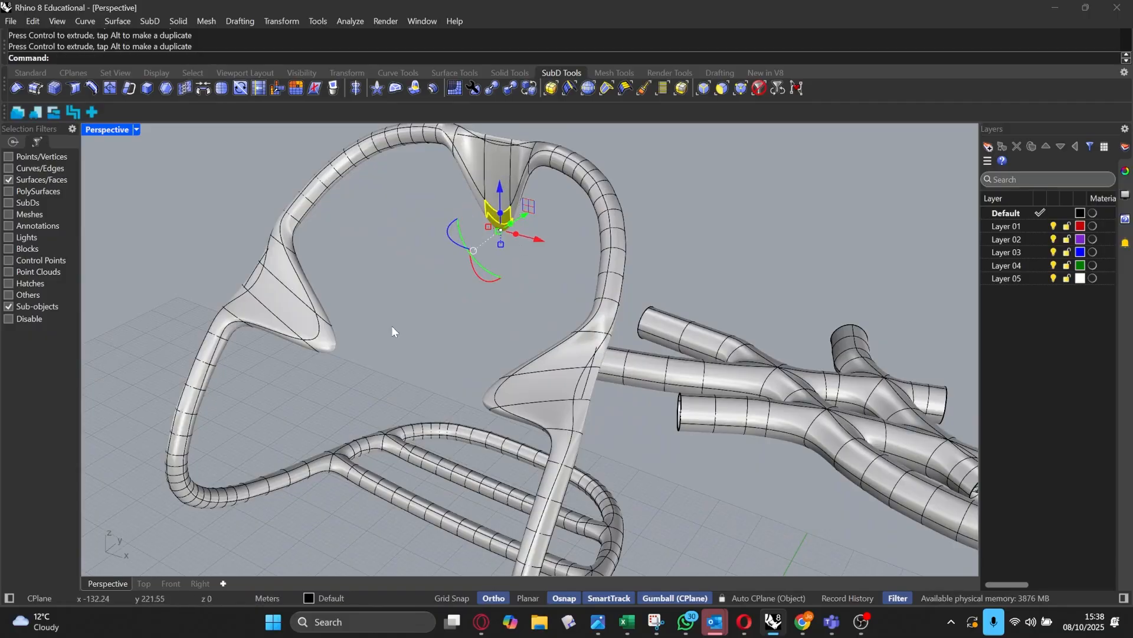
# Step: Bridge the tip faces of the two side lobes with one joined segment at 100% straightness
pyautogui.click(329, 345)
pyautogui.moveTo(401, 372); pyautogui.dragTo(519, 340, button='right')
pyautogui.keyDown('shift'); pyautogui.click(564, 359); pyautogui.keyUp('shift')
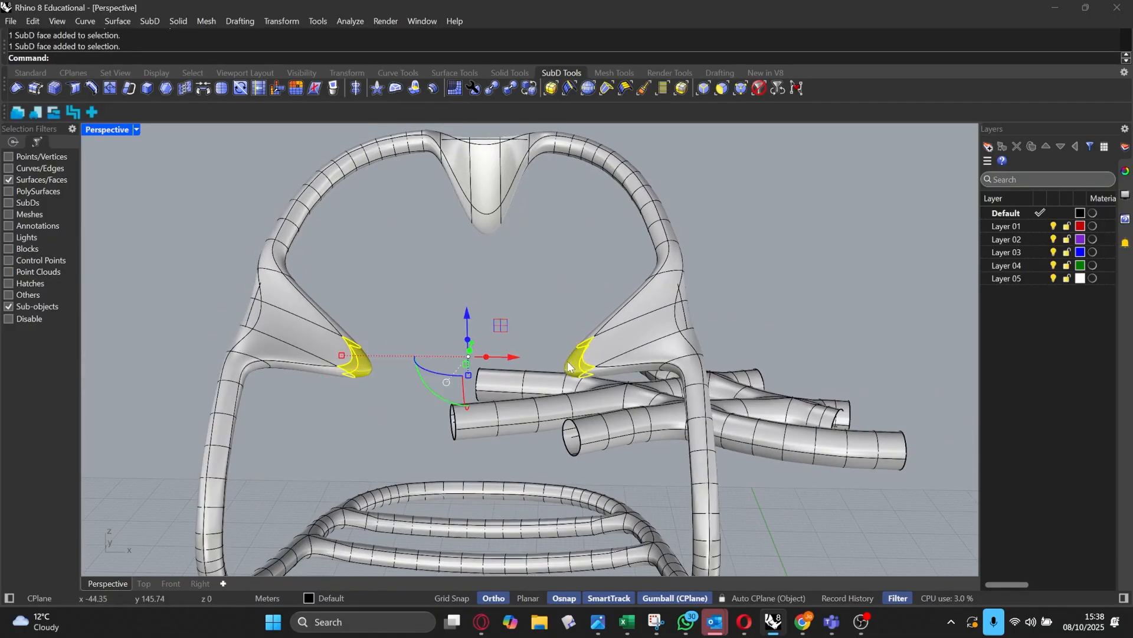
pyautogui.moveTo(429, 341); pyautogui.dragTo(419, 325, button='right')
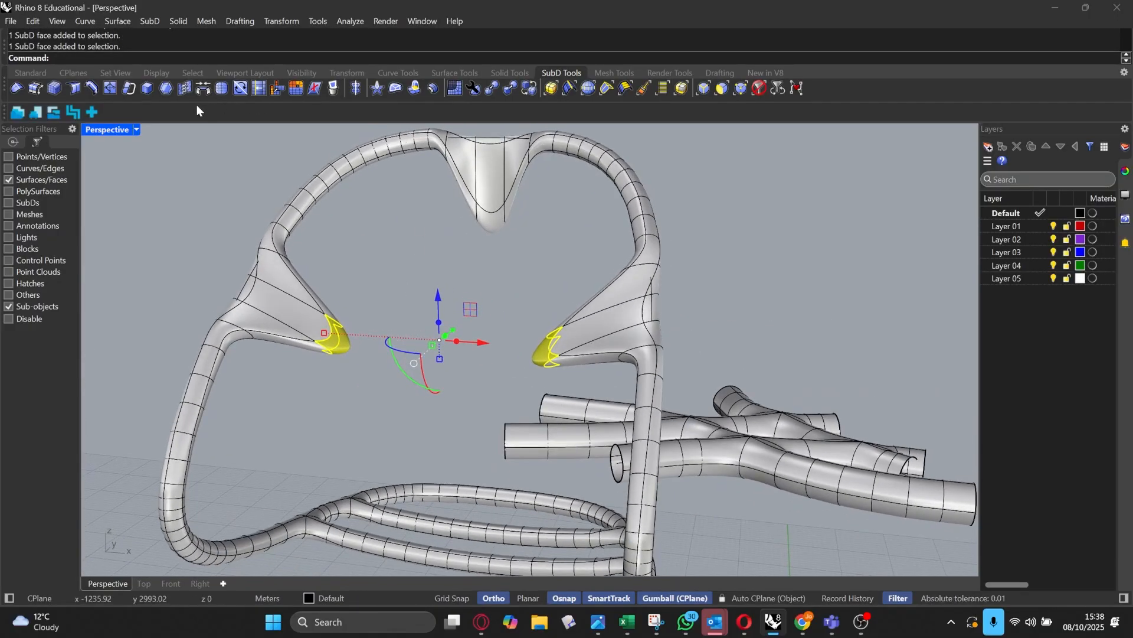
pyautogui.click(183, 90)
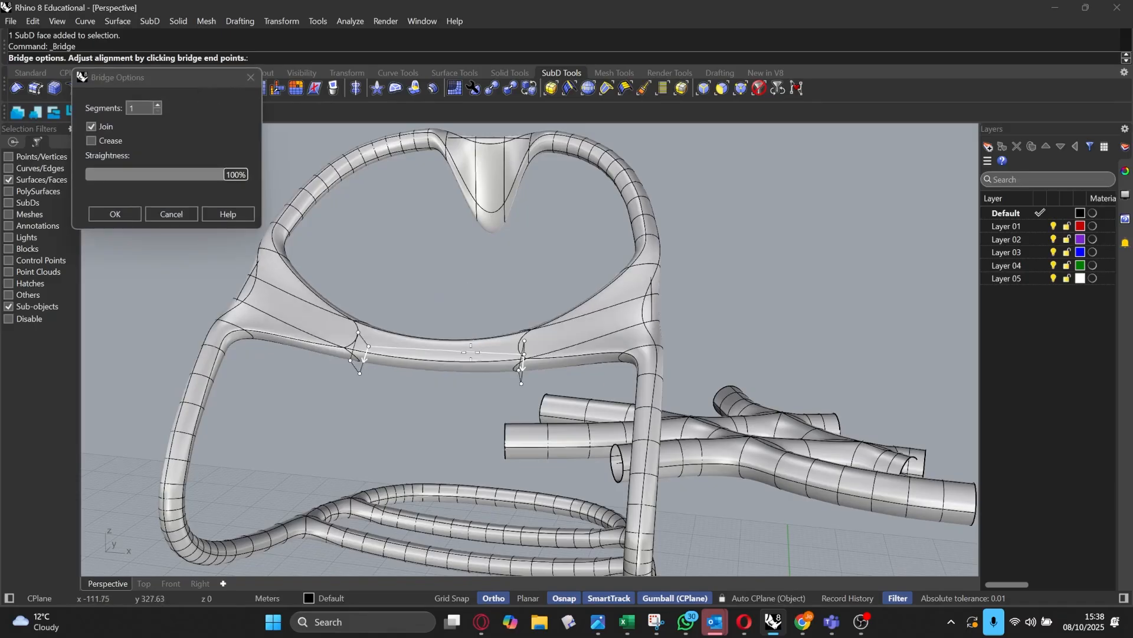
pyautogui.click(131, 212)
# Step: Bridge the tip of the top lobe to the facing side of the crossbar with one joined segment
pyautogui.moveTo(448, 324); pyautogui.dragTo(406, 271, button='right')
pyautogui.click(498, 222)
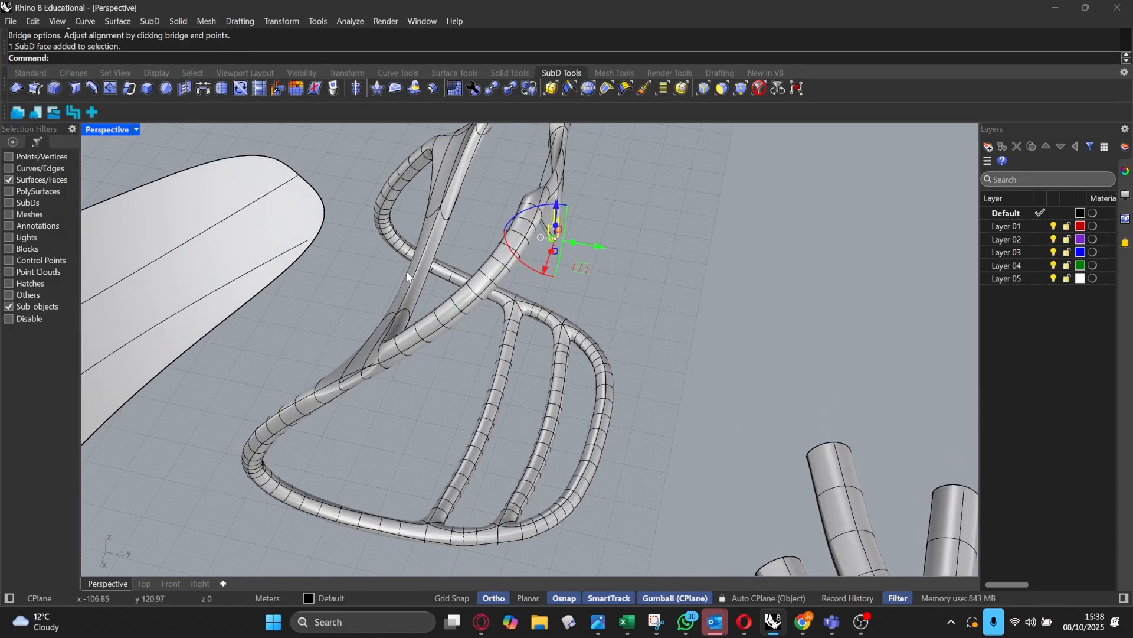
pyautogui.keyDown('shift'); pyautogui.click(420, 266); pyautogui.keyUp('shift')
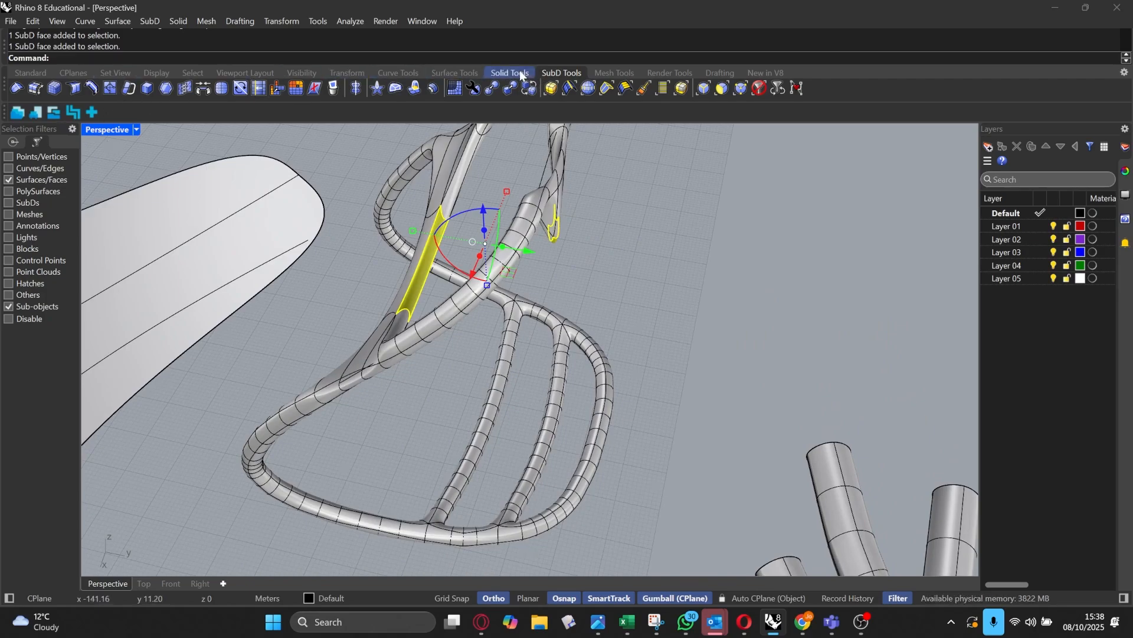
pyautogui.click(201, 89)
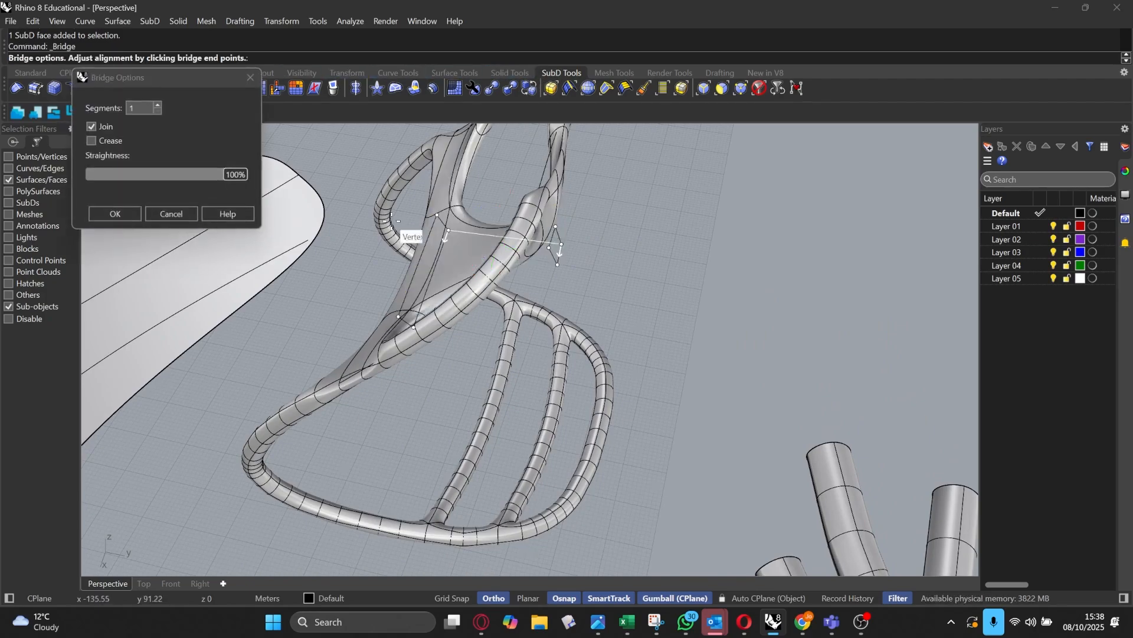
pyautogui.click(117, 212)
# Step: Lower the bottom face of the bridged crossbar and rotate it about the X axis
pyautogui.moveTo(355, 295); pyautogui.dragTo(515, 276, button='right')
pyautogui.click(516, 276)
pyautogui.moveTo(515, 270); pyautogui.dragTo(521, 375)
pyautogui.moveTo(505, 340); pyautogui.dragTo(586, 348, button='right')
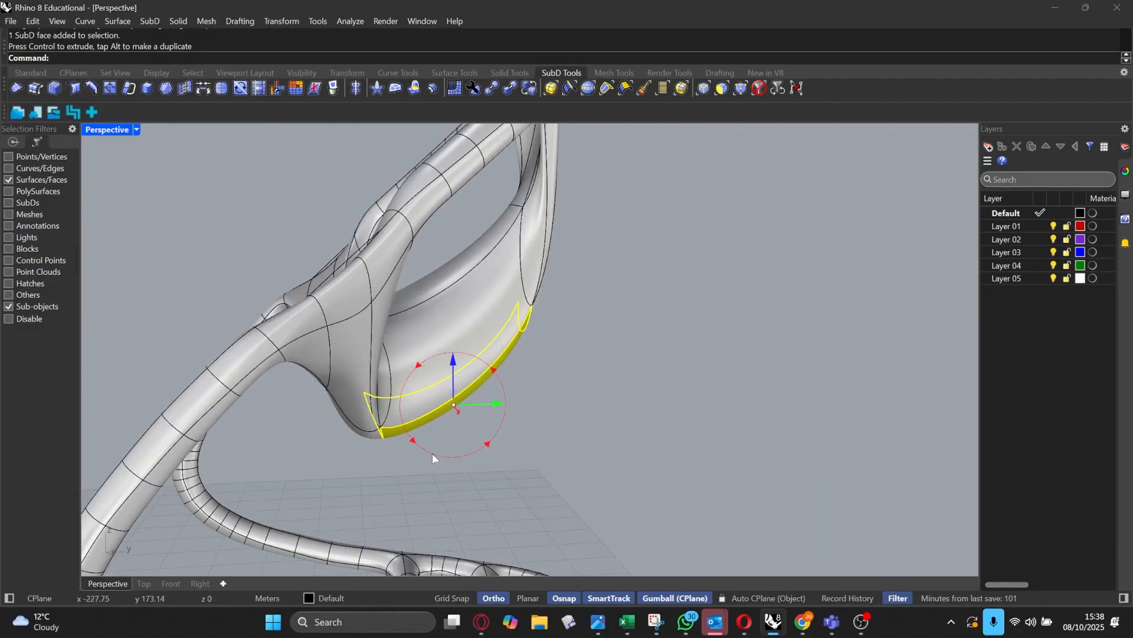
pyautogui.moveTo(433, 453); pyautogui.dragTo(378, 440)
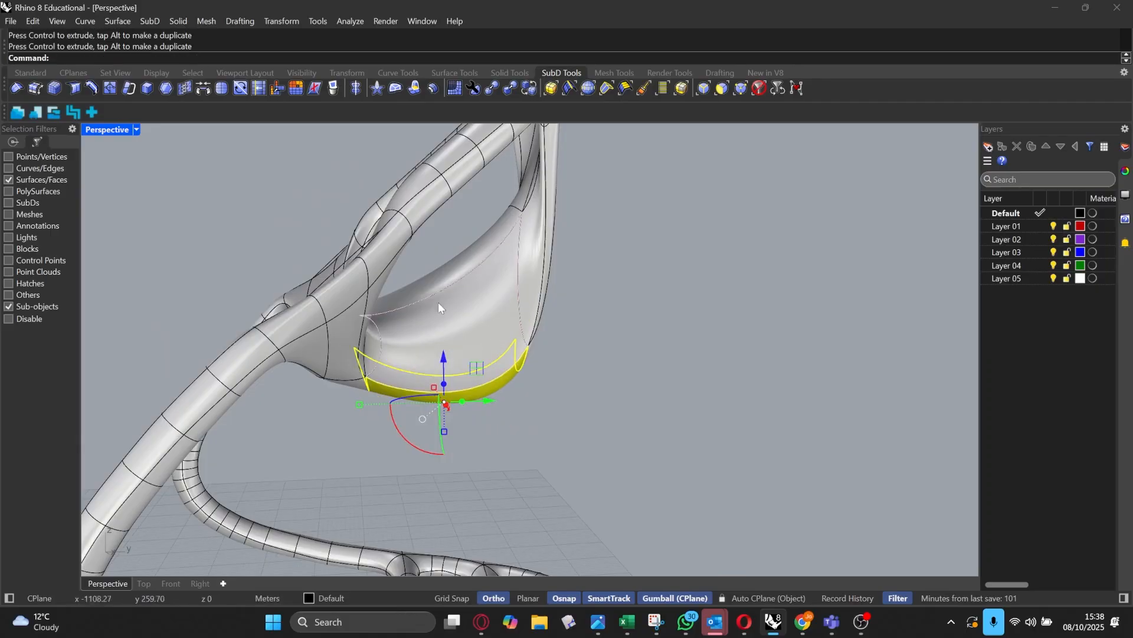
# Step: Lower the bridged web's face bordering the upper opening, rotate it about the X axis, and check the whole shape
pyautogui.click(455, 266)
pyautogui.moveTo(456, 267); pyautogui.dragTo(504, 261, button='right')
pyautogui.moveTo(445, 230); pyautogui.dragTo(456, 282)
pyautogui.moveTo(460, 287); pyautogui.dragTo(426, 308, button='right')
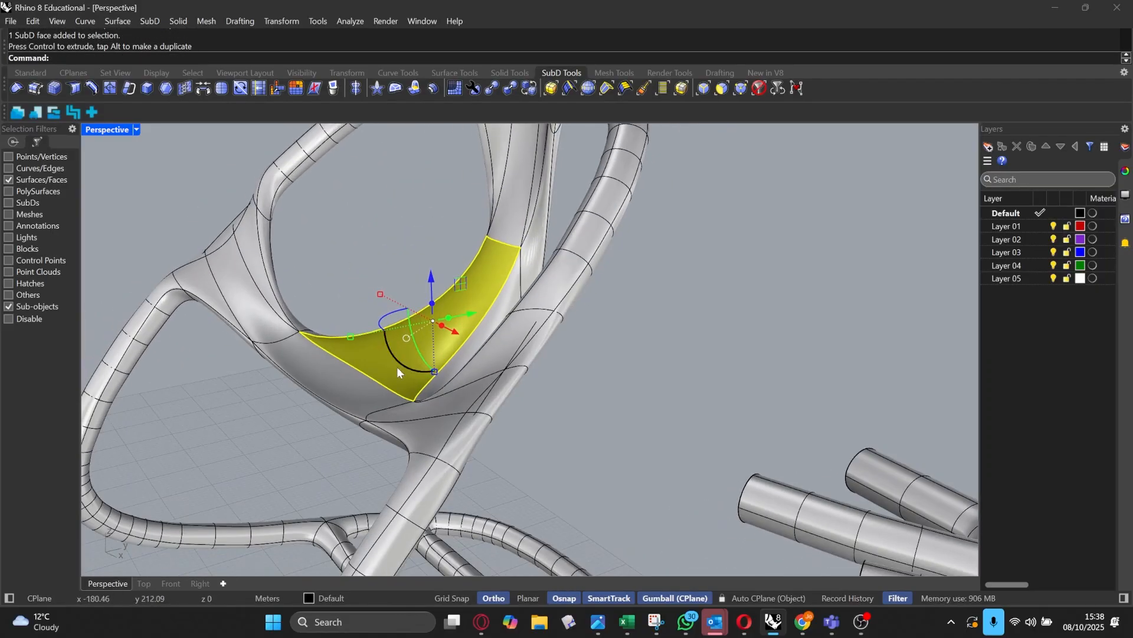
pyautogui.moveTo(397, 360); pyautogui.dragTo(365, 352)
pyautogui.moveTo(372, 351); pyautogui.dragTo(663, 326, button='right')
pyautogui.scroll(-7, 462, 332)
pyautogui.moveTo(743, 334); pyautogui.dragTo(707, 352, button='right')
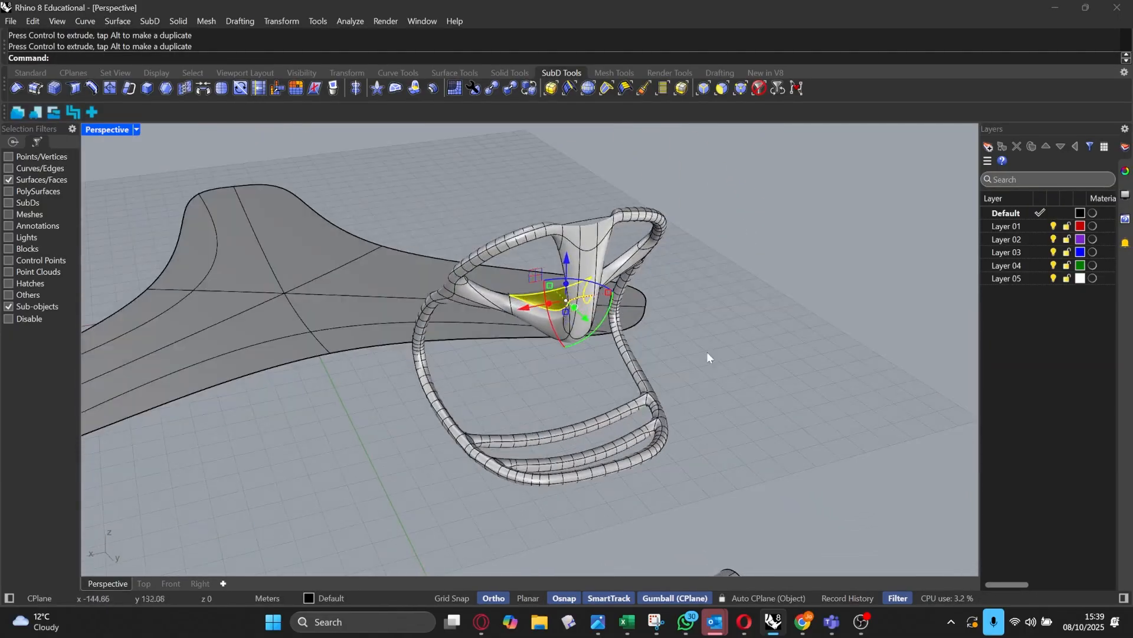
pyautogui.moveTo(531, 309); pyautogui.dragTo(421, 325, button='right')
pyautogui.scroll(3, 421, 324)
pyautogui.scroll(5, 466, 316)
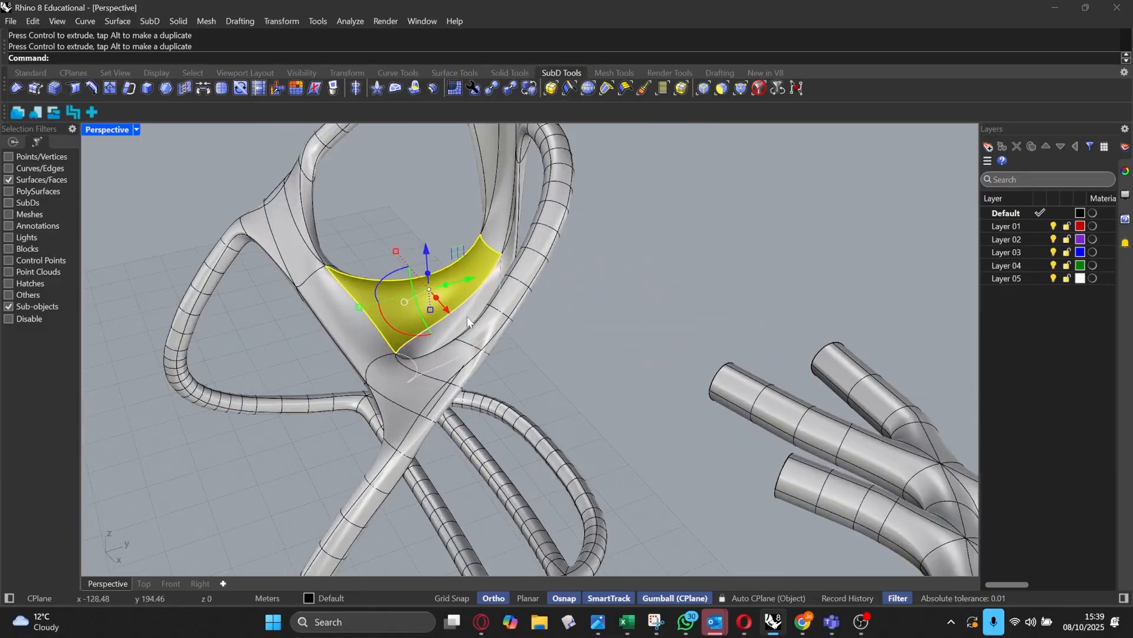
# Step: Move the two opposite side faces of the bridged seat web outward along the X axis
pyautogui.click(474, 295)
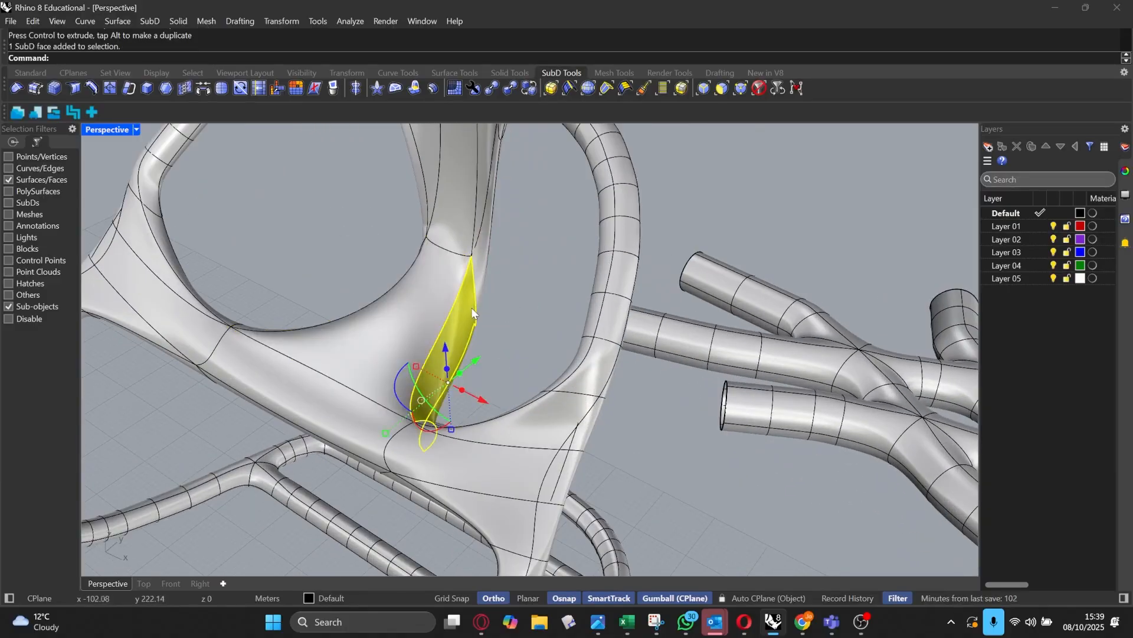
pyautogui.moveTo(474, 310); pyautogui.dragTo(505, 399, button='right')
pyautogui.moveTo(516, 417); pyautogui.dragTo(568, 425)
pyautogui.moveTo(319, 449); pyautogui.dragTo(424, 406, button='right')
pyautogui.click(426, 410)
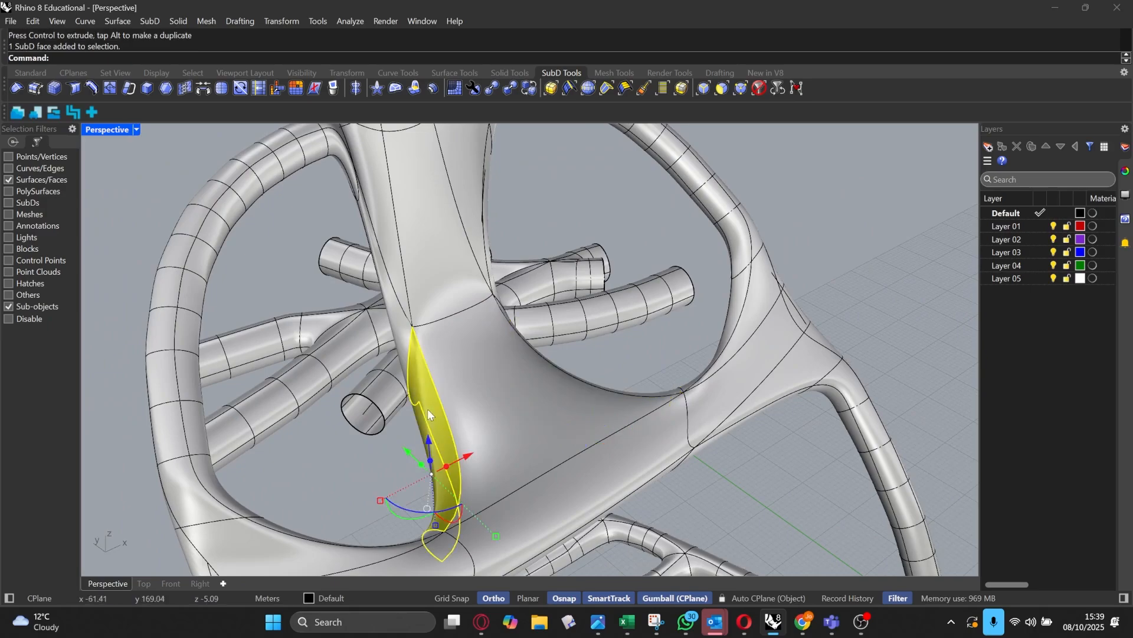
pyautogui.moveTo(468, 457); pyautogui.dragTo(407, 483)
# Step: Clear the face selection and examine the widened seat and the whole chair from several sides
pyautogui.scroll(-5, 393, 361)
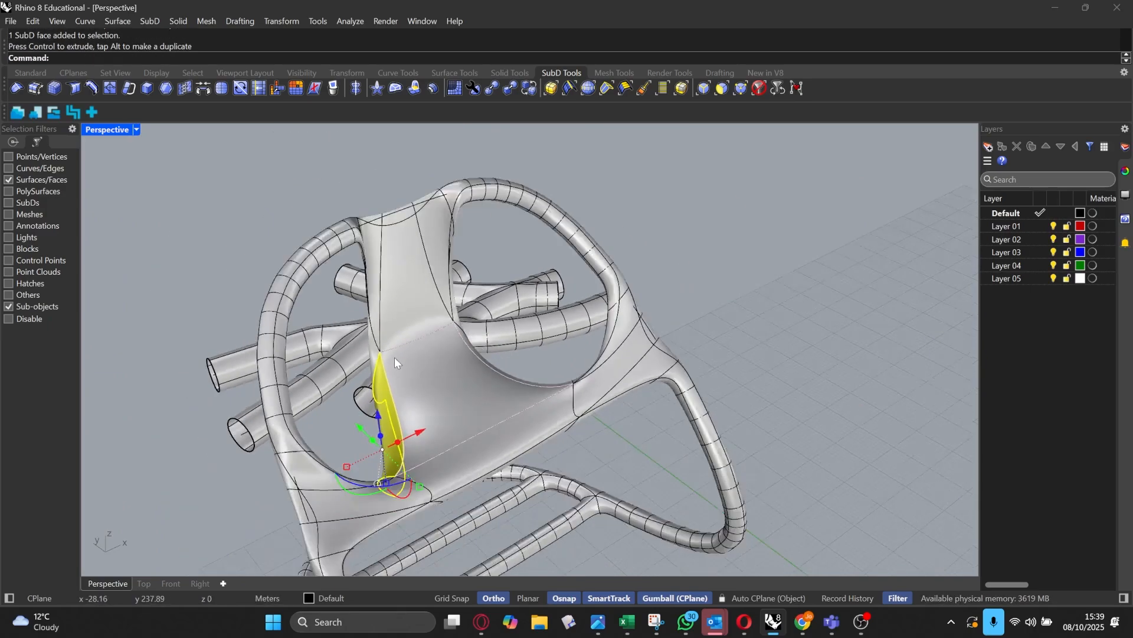
pyautogui.moveTo(393, 361); pyautogui.dragTo(248, 322, button='right')
pyautogui.scroll(2, 595, 347)
pyautogui.scroll(2, 597, 344)
pyautogui.moveTo(596, 344); pyautogui.dragTo(526, 338, button='right')
pyautogui.scroll(-3, 634, 208)
pyautogui.moveTo(668, 187); pyautogui.dragTo(529, 330, button='right')
pyautogui.press('Escape')
pyautogui.scroll(-4, 473, 230)
pyautogui.scroll(2, 646, 152)
pyautogui.keyDown('shift'); pyautogui.moveTo(528, 330); pyautogui.dragTo(454, 261, button='right'); pyautogui.keyUp('shift')
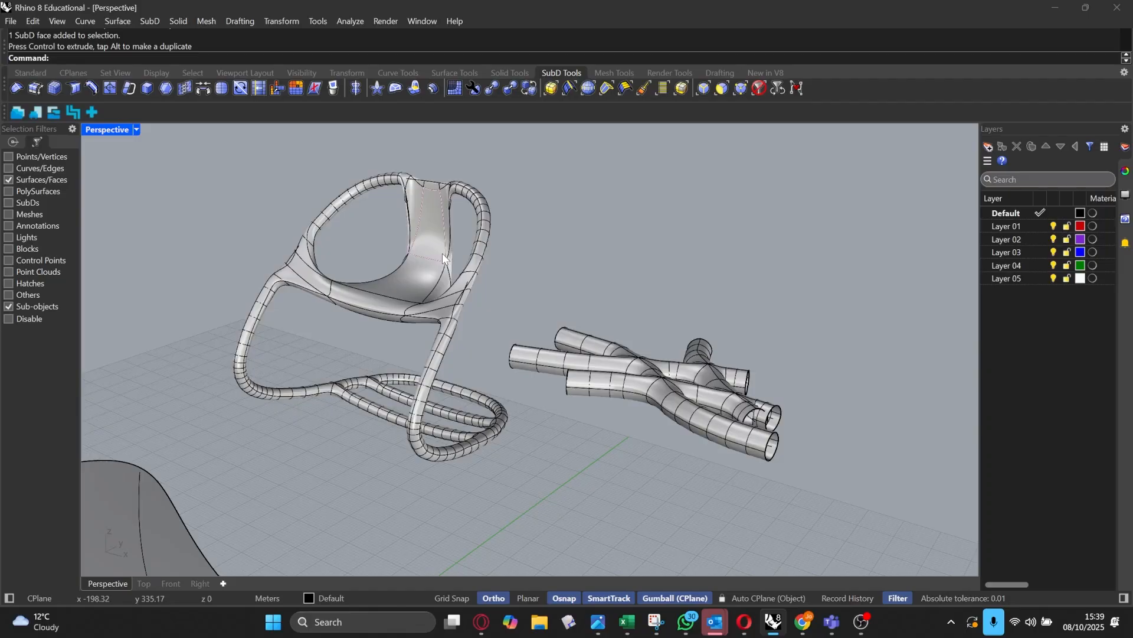
# Step: Bridge one pair of facing side faces between the two parallel crossbars of the chair base
pyautogui.moveTo(397, 351); pyautogui.dragTo(444, 414, button='right')
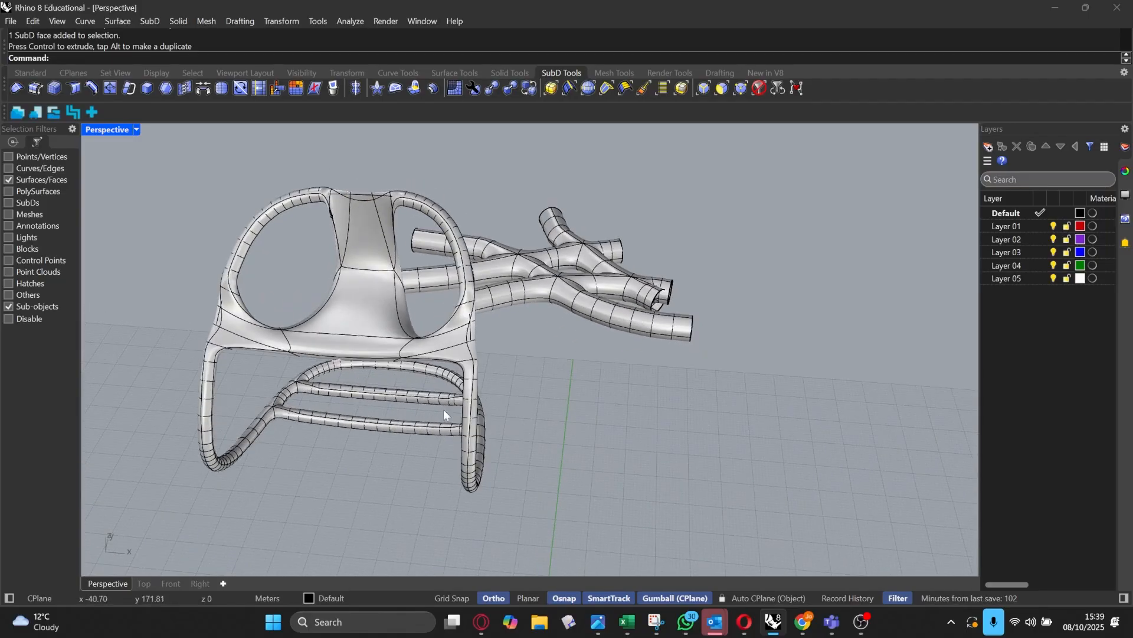
pyautogui.scroll(7, 443, 409)
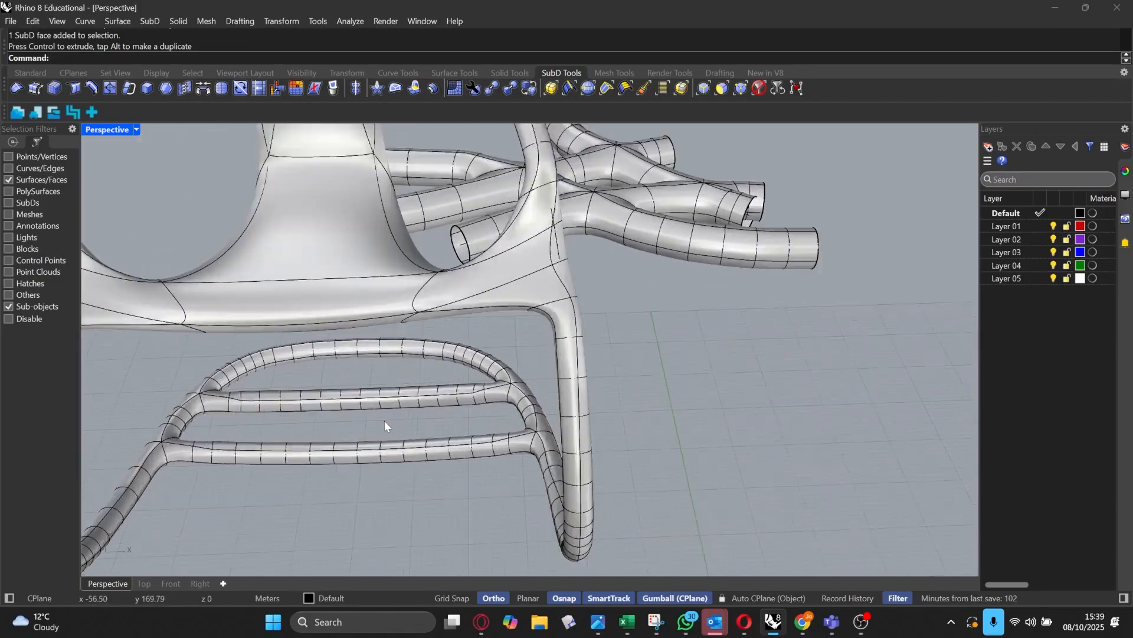
pyautogui.scroll(3, 385, 421)
pyautogui.click(403, 396)
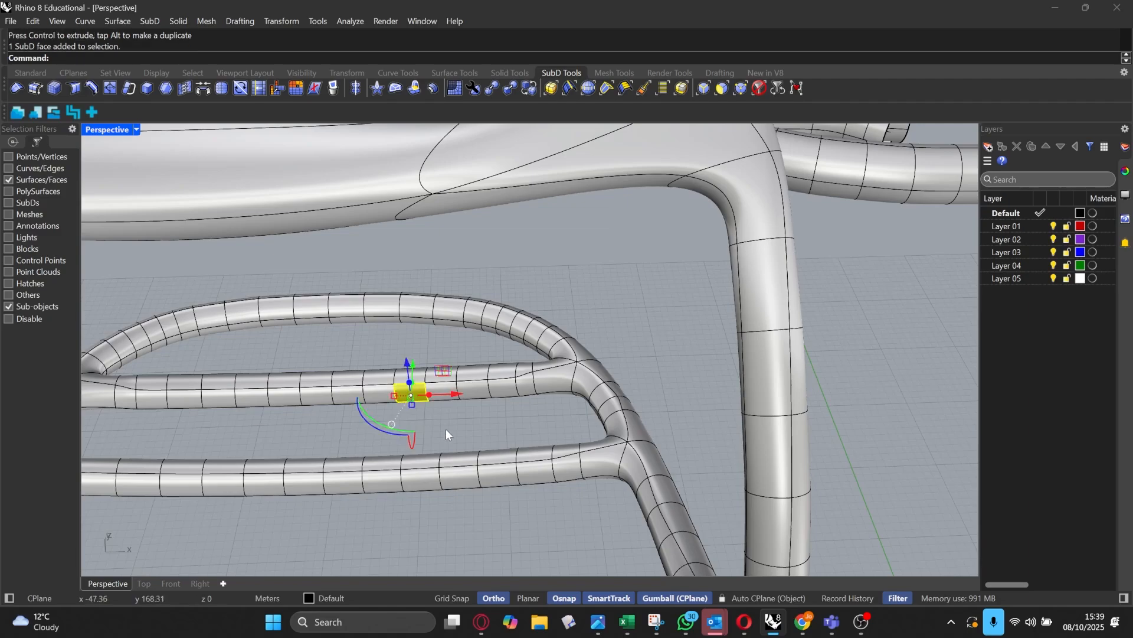
pyautogui.moveTo(445, 428); pyautogui.dragTo(611, 305, button='right')
pyautogui.keyDown('shift'); pyautogui.click(611, 306); pyautogui.keyUp('shift')
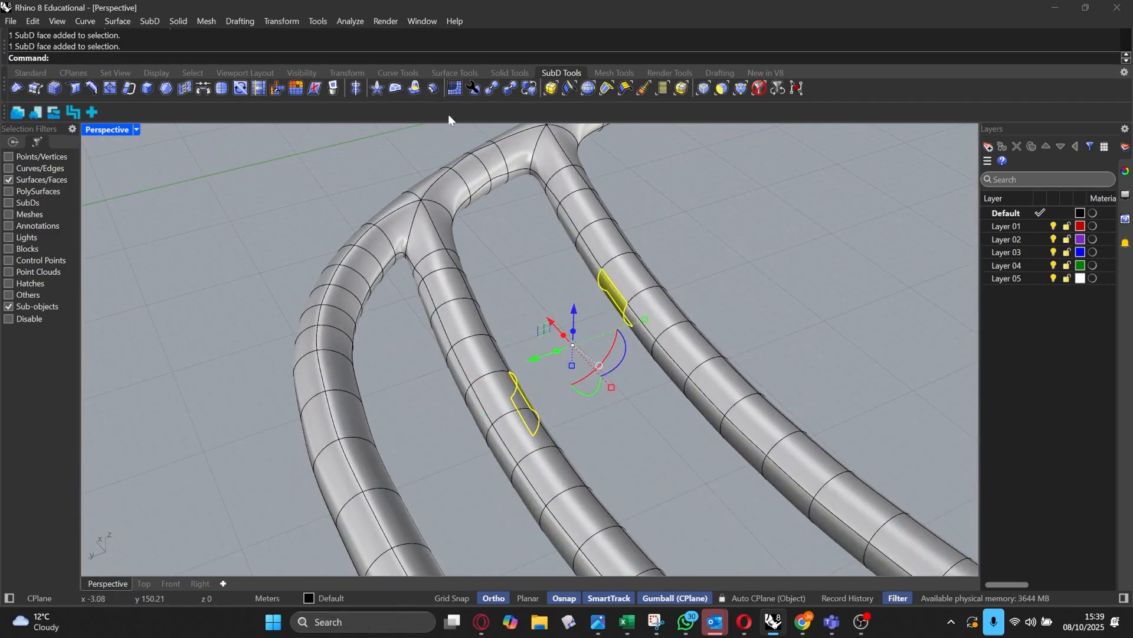
pyautogui.click(203, 89)
pyautogui.press('Return')
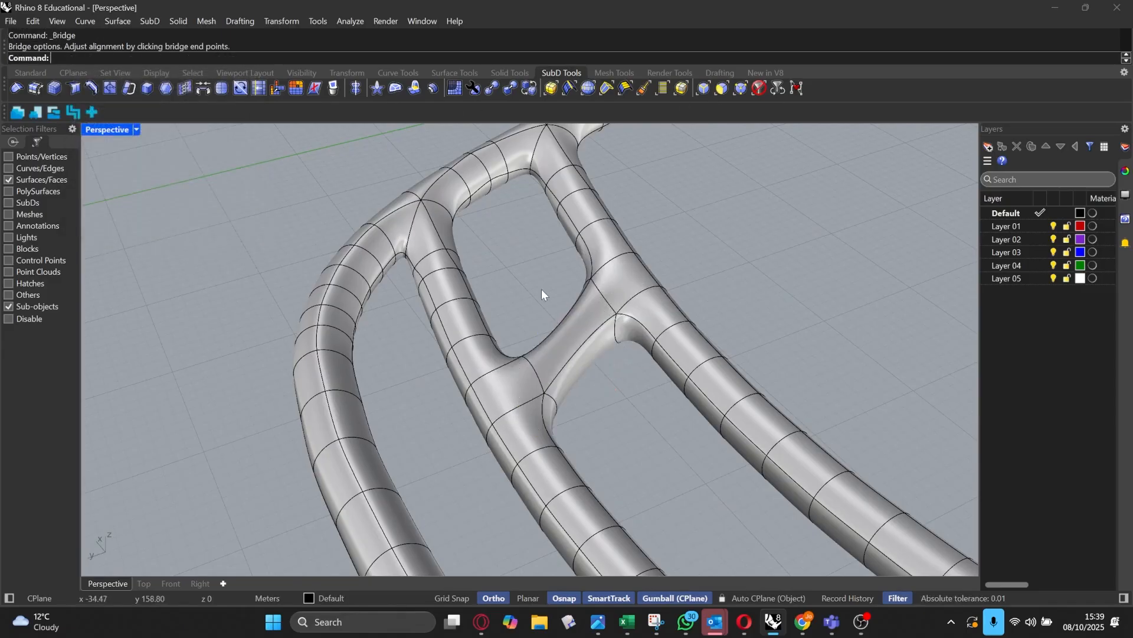
# Step: Add a second diagonal bridge between the base crossbars, starting beside the first bridge's joint on the rear crossbar
pyautogui.moveTo(541, 288); pyautogui.dragTo(720, 378, button='right')
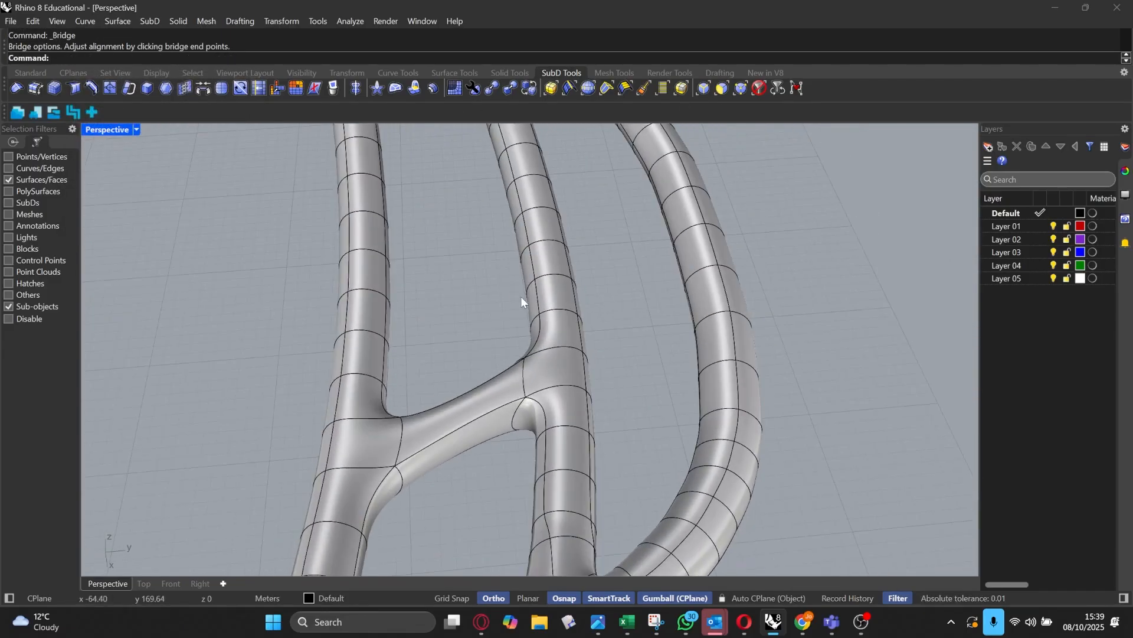
pyautogui.click(522, 298)
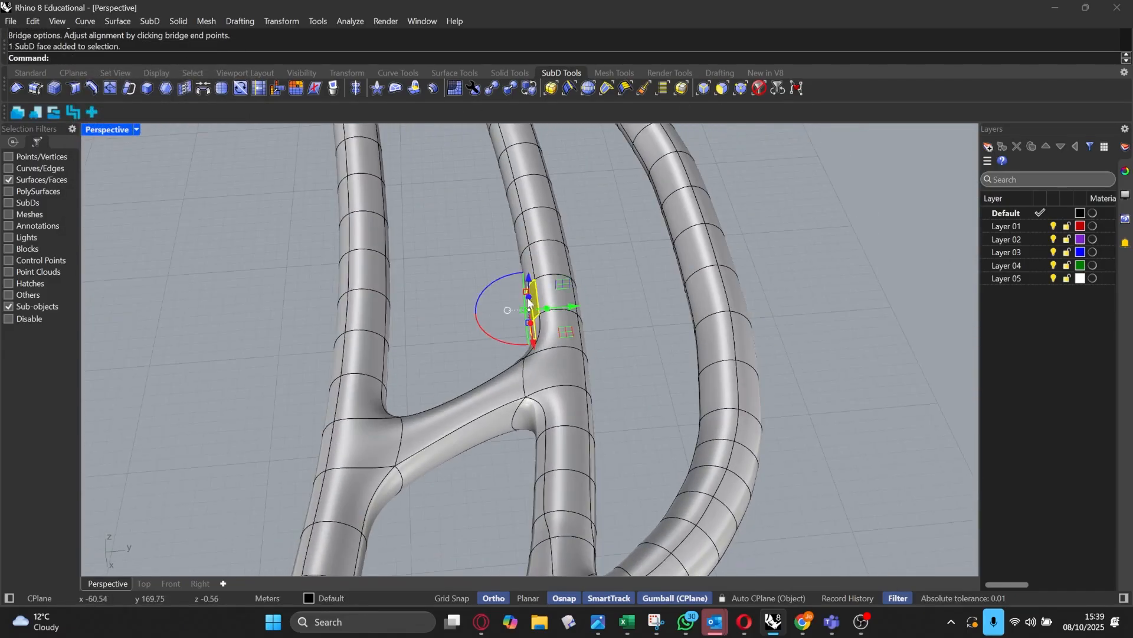
pyautogui.keyDown('shift'); pyautogui.click(389, 239); pyautogui.keyUp('shift')
pyautogui.moveTo(395, 240); pyautogui.dragTo(337, 289, button='right')
pyautogui.rightClick(412, 236)
pyautogui.press('Return')
pyautogui.rightClick(337, 289)
# Step: Bridge another pair of facing faces between the base crossbars to continue the zigzag with a third diagonal
pyautogui.moveTo(667, 318); pyautogui.dragTo(554, 225, button='right')
pyautogui.press('Escape')
pyautogui.click(644, 250)
pyautogui.keyDown('shift'); pyautogui.click(465, 238); pyautogui.keyUp('shift')
pyautogui.rightClick(449, 233)
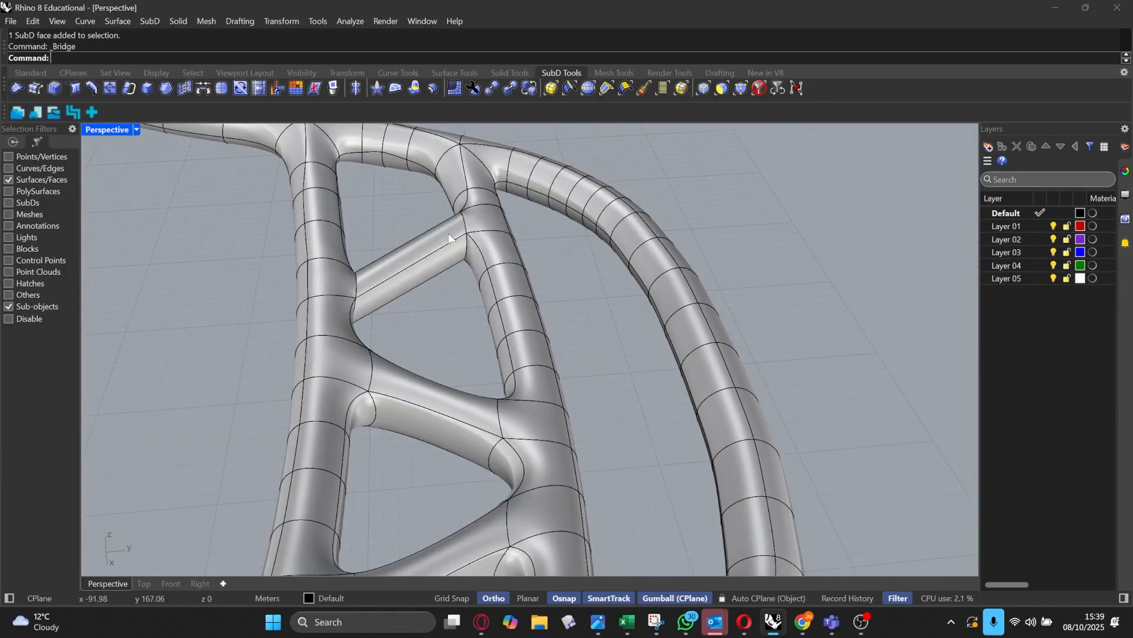
pyautogui.press('Return')
# Step: Pull two adjacent faces at the middle of the front base crossbar outward, and deselect them
pyautogui.scroll(-20, 449, 231)
pyautogui.scroll(14, 504, 240)
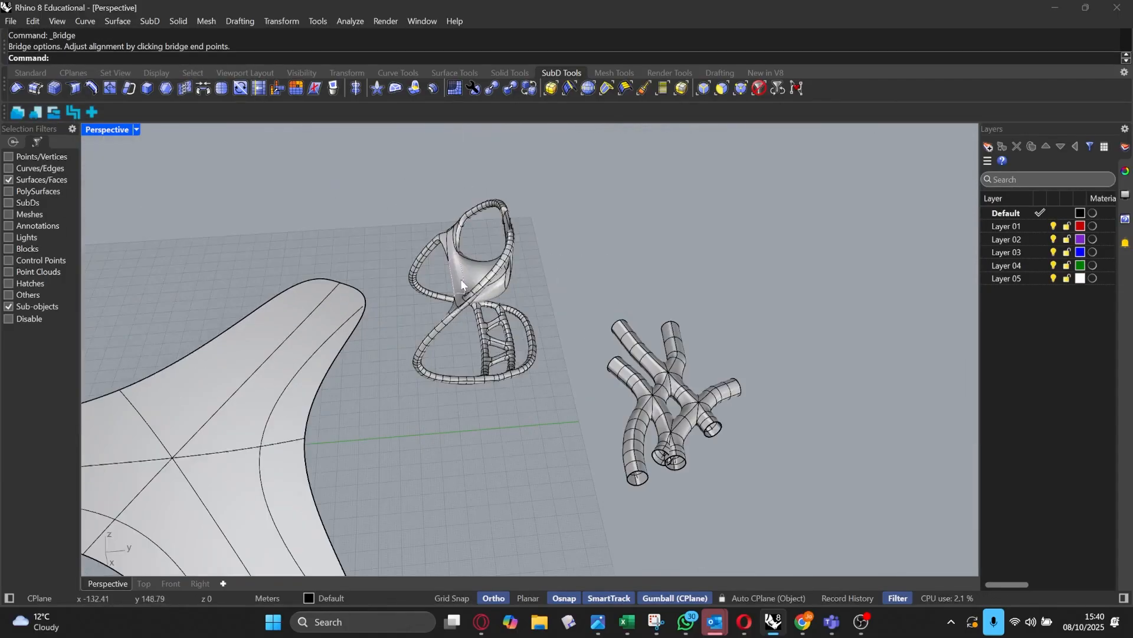
pyautogui.moveTo(461, 278); pyautogui.dragTo(501, 320, button='right')
pyautogui.scroll(12, 501, 320)
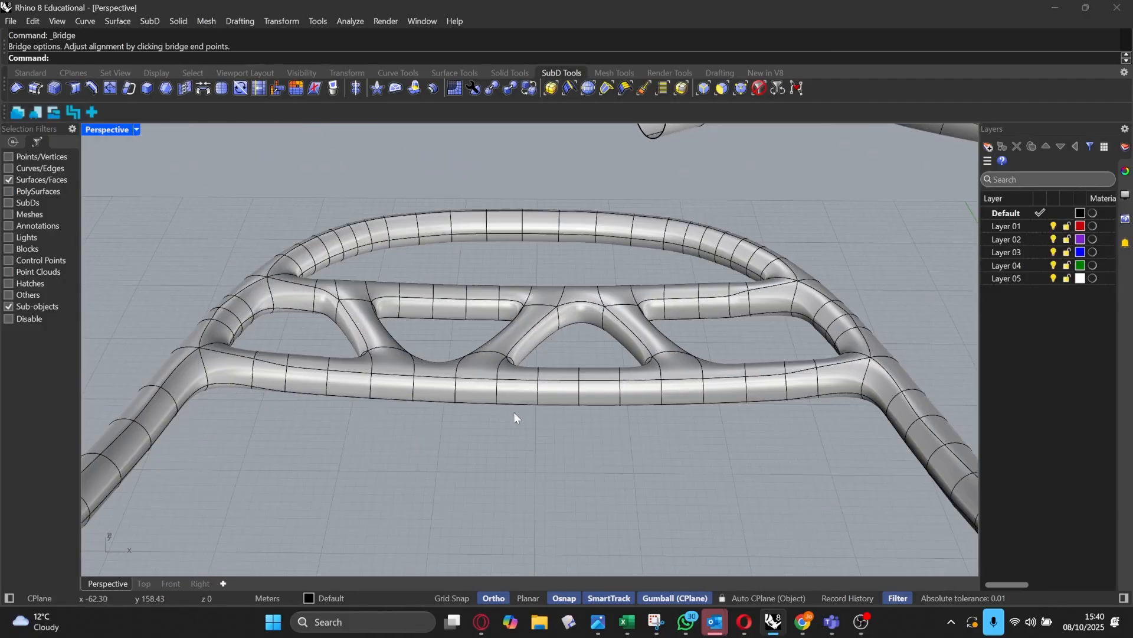
pyautogui.click(517, 393)
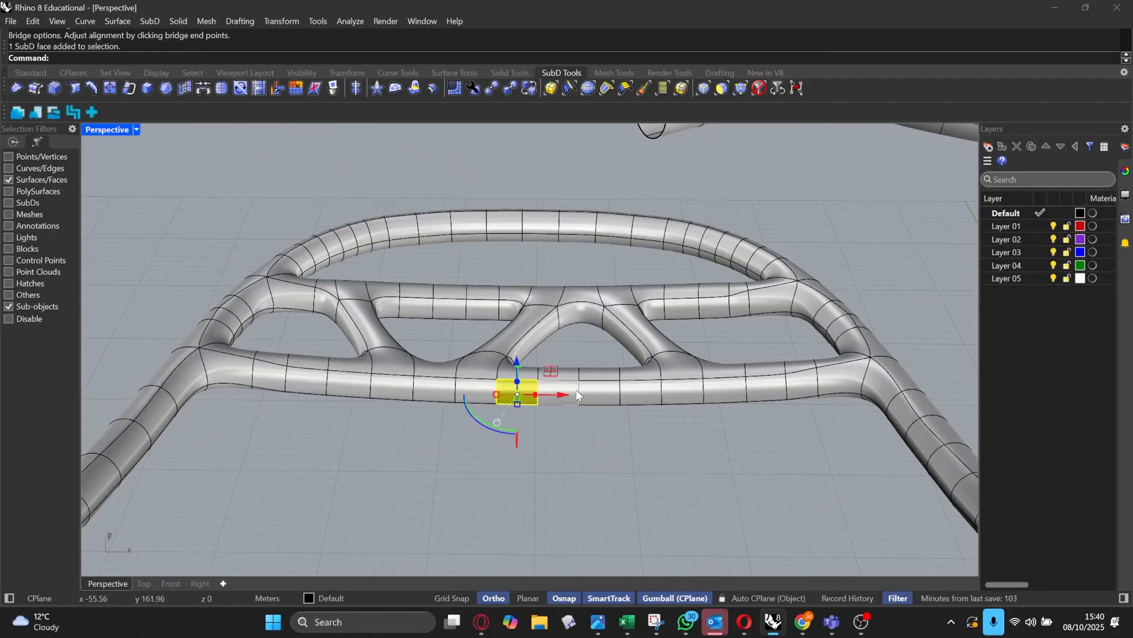
pyautogui.keyDown('shift'); pyautogui.click(571, 391); pyautogui.keyUp('shift')
pyautogui.moveTo(566, 350); pyautogui.dragTo(571, 389, button='right')
pyautogui.moveTo(561, 456); pyautogui.dragTo(519, 426, button='right')
pyautogui.moveTo(470, 382); pyautogui.dragTo(450, 419)
pyautogui.scroll(-10, 450, 420)
pyautogui.moveTo(490, 434); pyautogui.dragTo(531, 364, button='right')
pyautogui.click(615, 446)
pyautogui.scroll(-5, 615, 446)
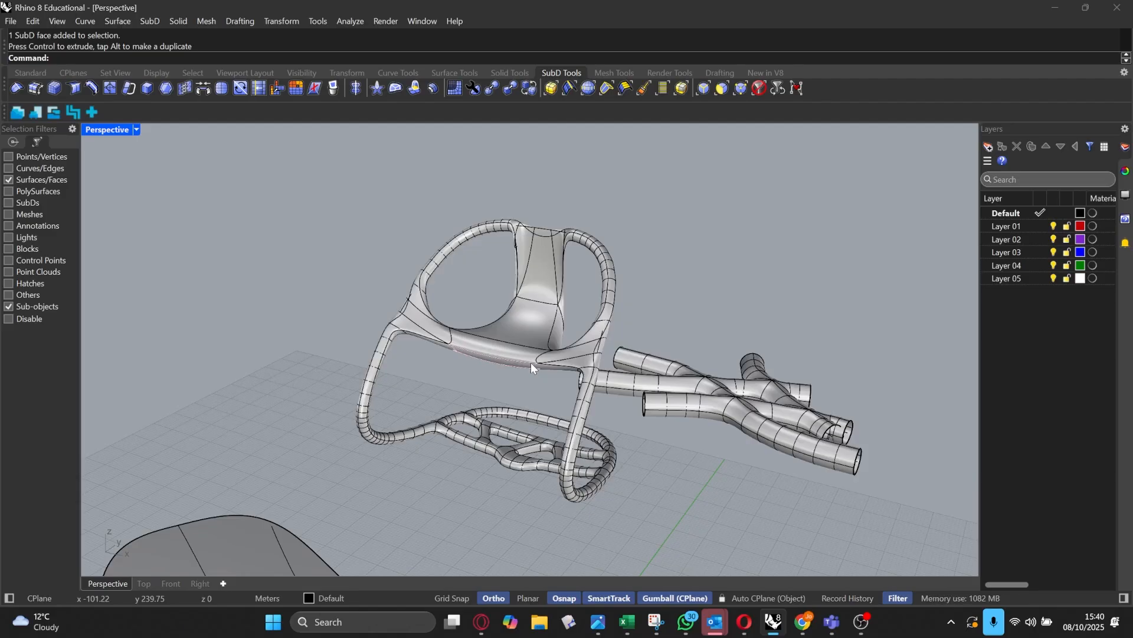
# Step: Turn off the face selection filter and delete the branching pipe network beside the chair, keeping its curves
pyautogui.moveTo(495, 299); pyautogui.dragTo(543, 295, button='right')
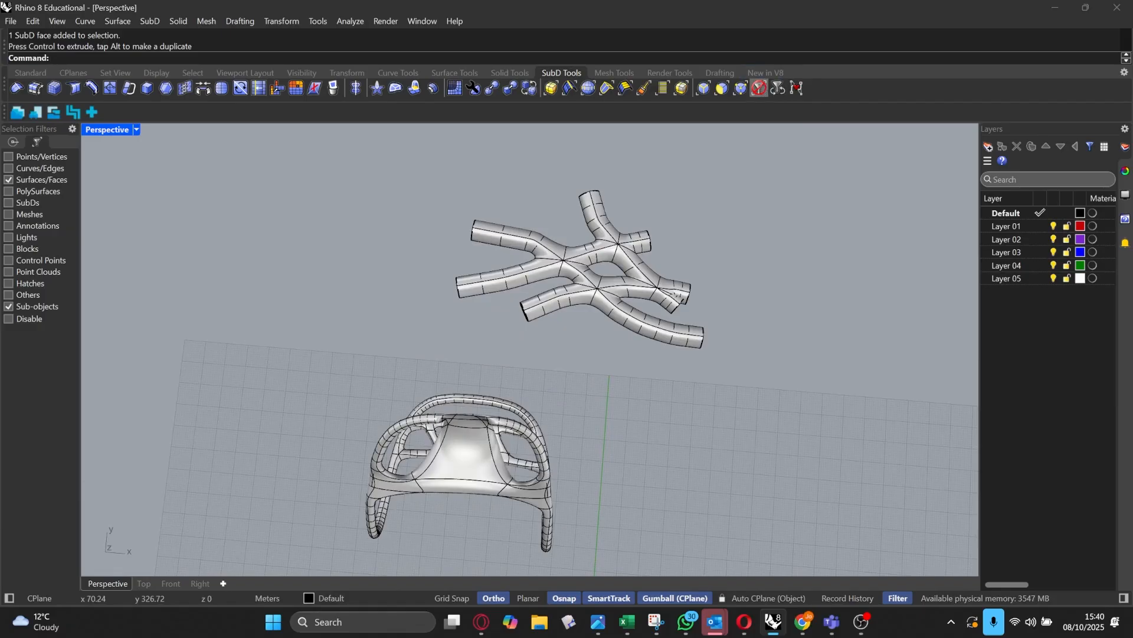
pyautogui.click(760, 88)
pyautogui.scroll(5, 570, 230)
pyautogui.click(613, 237)
pyautogui.press('Delete')
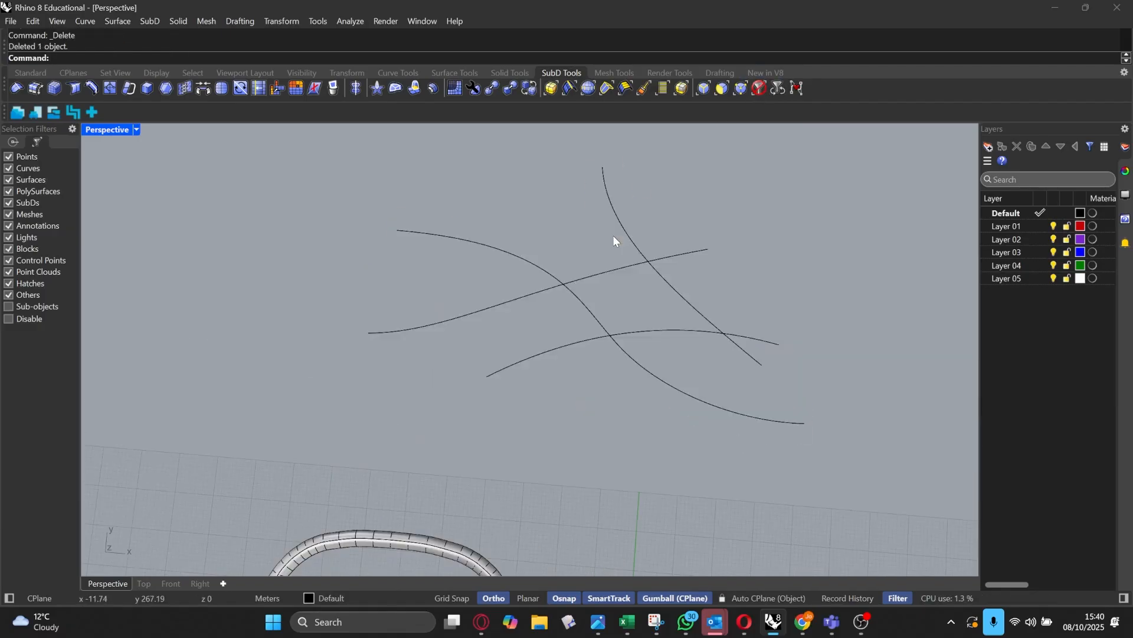
# Step: Create a MultiPipe SubD along all the crossing curves with radius 2 and Cap=Yes
pyautogui.moveTo(759, 329); pyautogui.dragTo(620, 278, button='right')
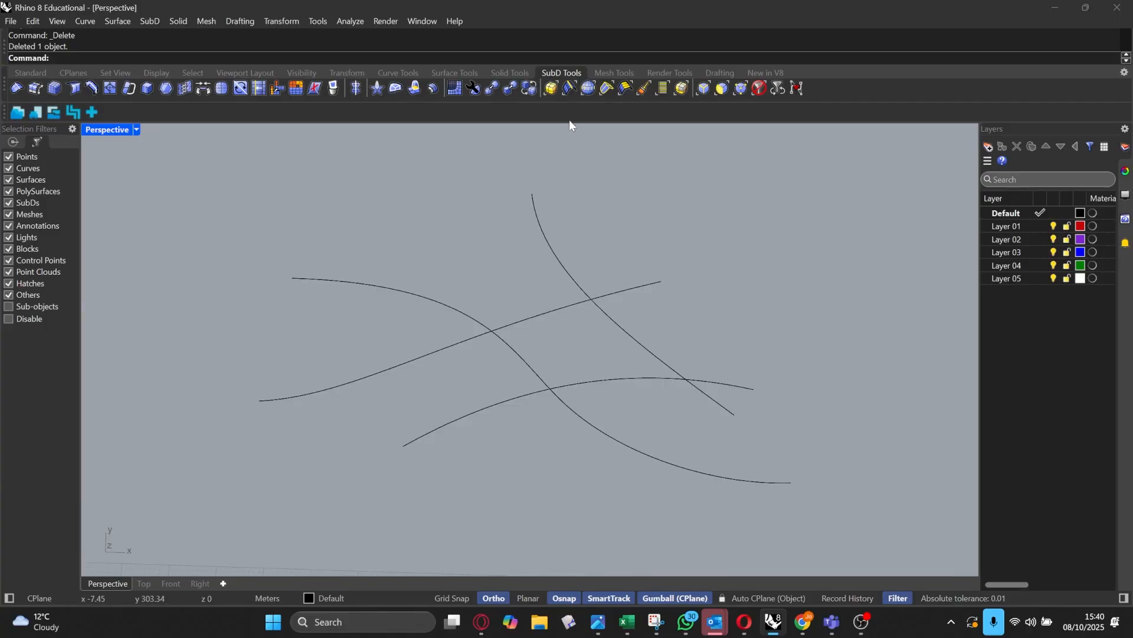
pyautogui.scroll(2, 645, 353)
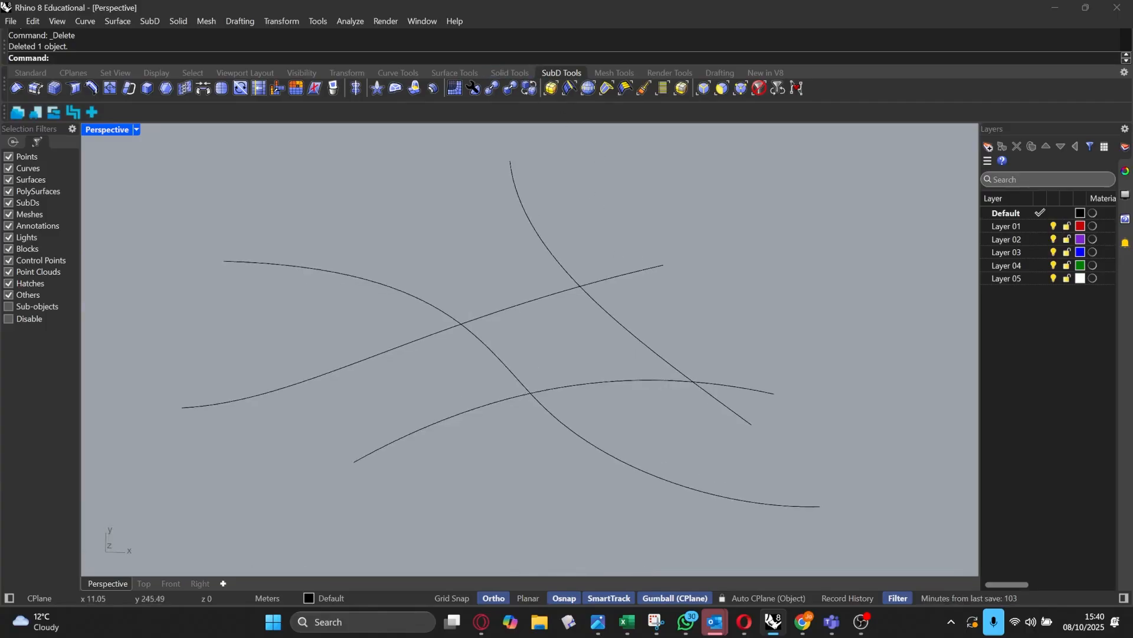
pyautogui.moveTo(644, 353); pyautogui.dragTo(700, 324, button='right')
pyautogui.scroll(-2, 553, 228)
pyautogui.keyDown('shift'); pyautogui.moveTo(579, 268); pyautogui.dragTo(586, 245, button='right'); pyautogui.keyUp('shift')
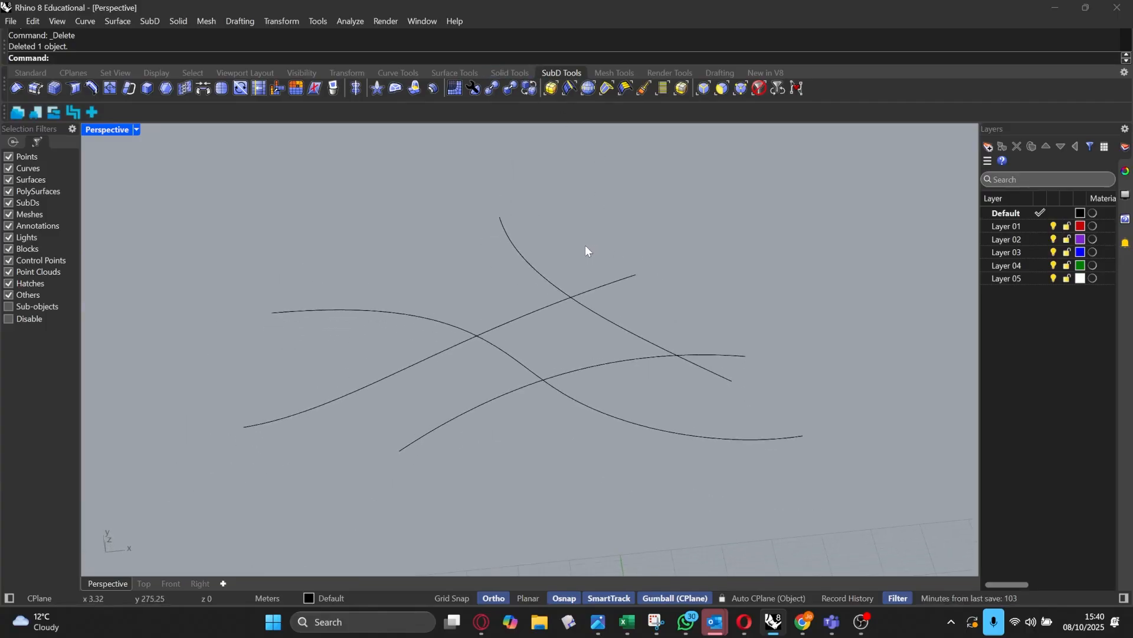
pyautogui.write('MultiPip')
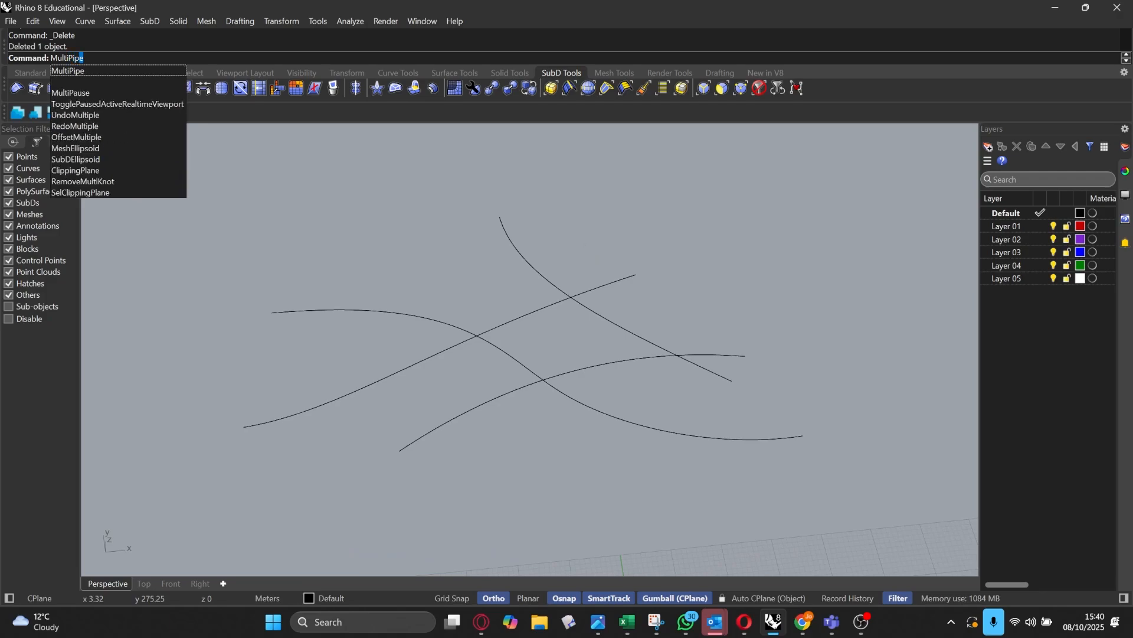
pyautogui.write('e')
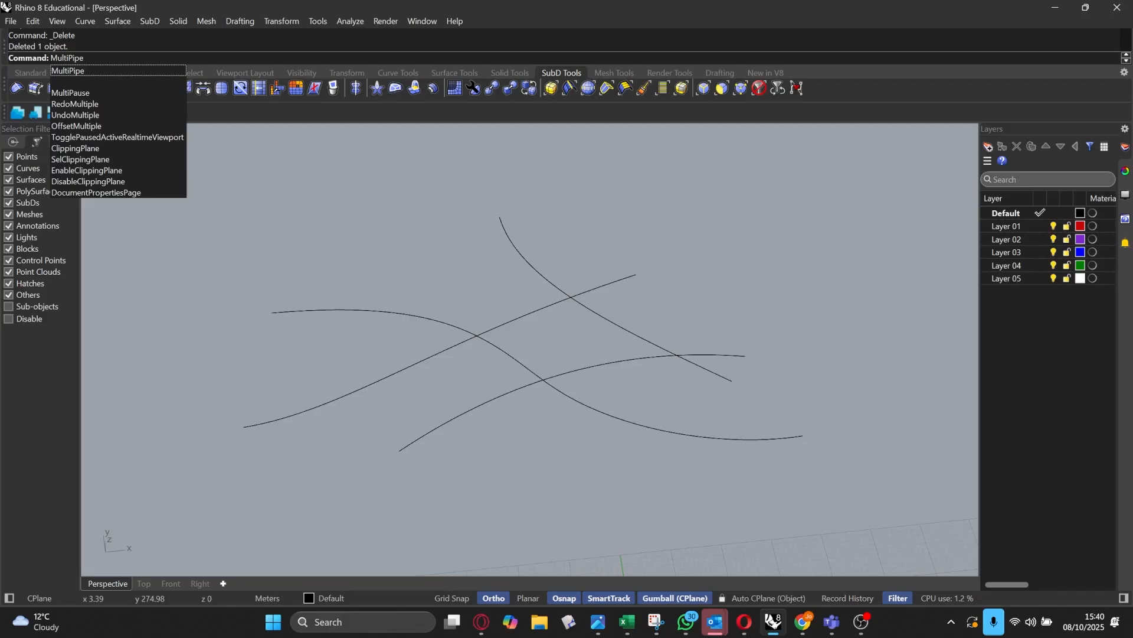
pyautogui.press('Return')
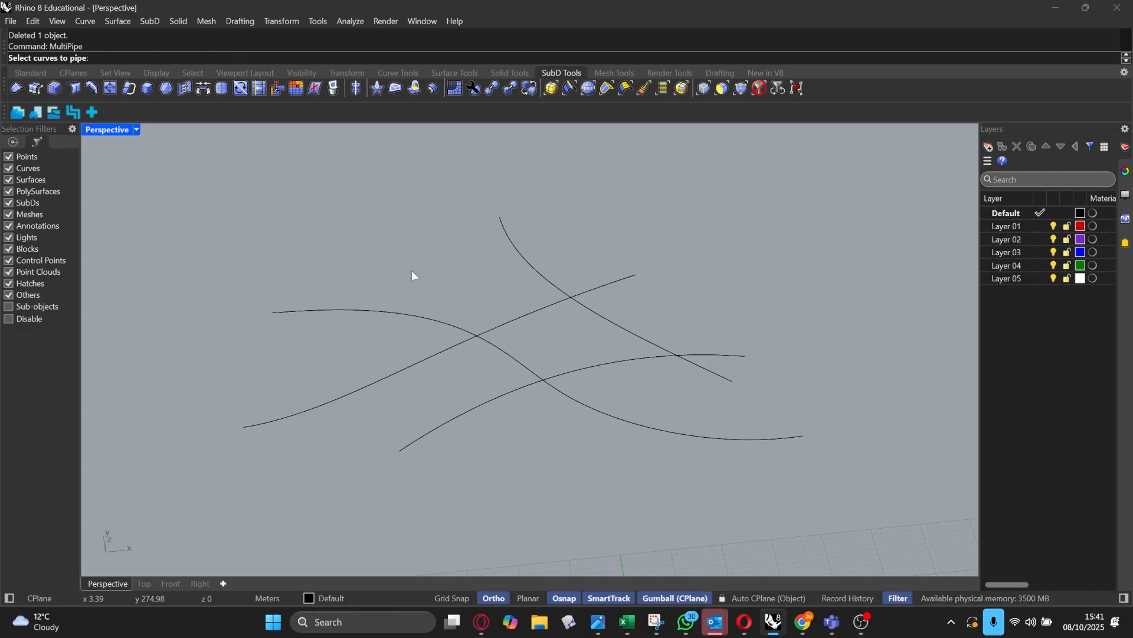
pyautogui.hotkey('ctrl', 'a')
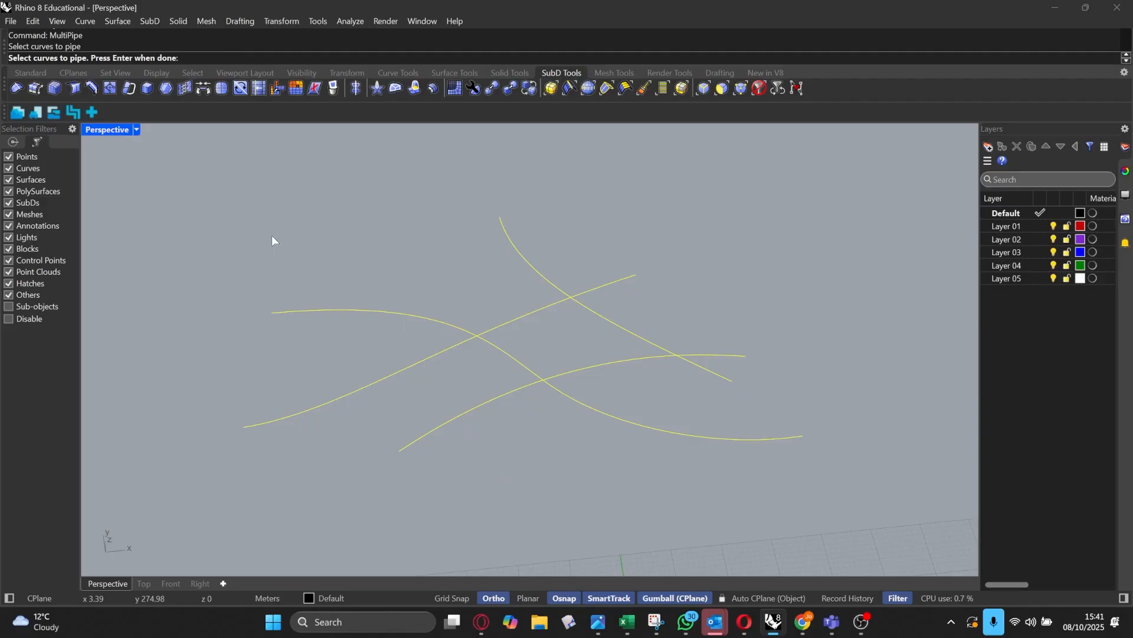
pyautogui.press('Return')
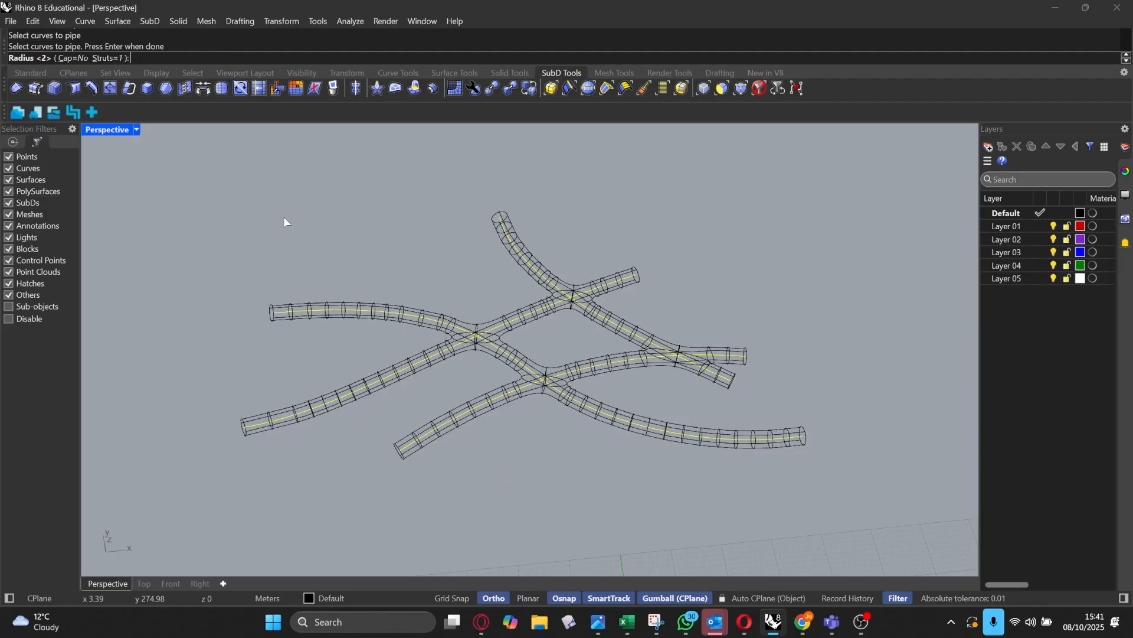
pyautogui.scroll(3, 595, 292)
pyautogui.moveTo(594, 292); pyautogui.dragTo(531, 285, button='right')
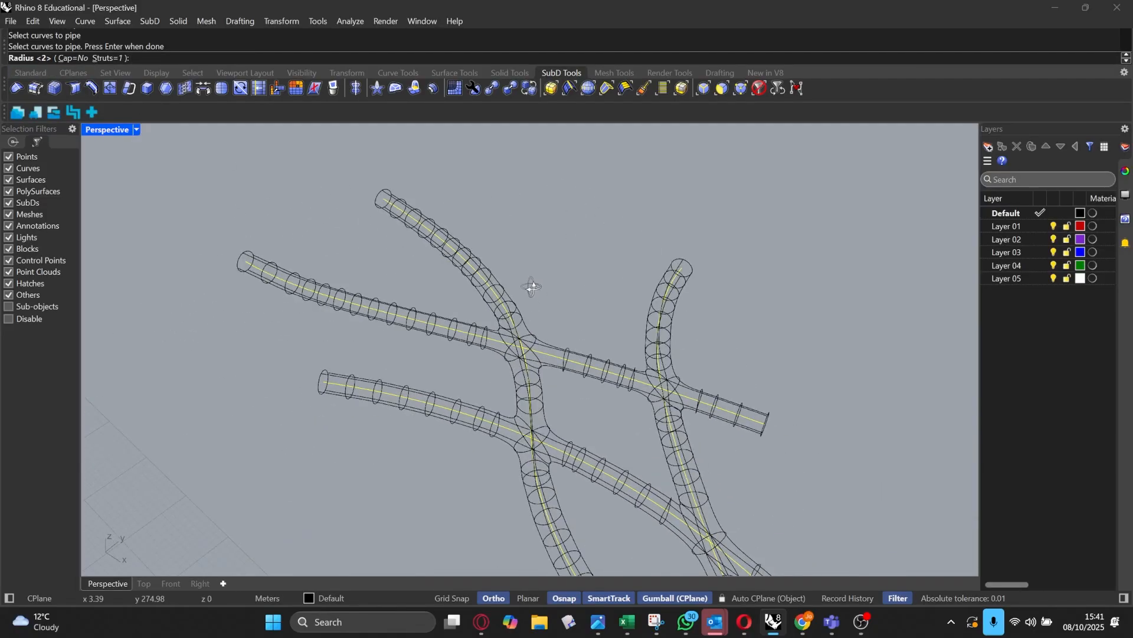
pyautogui.click(81, 59)
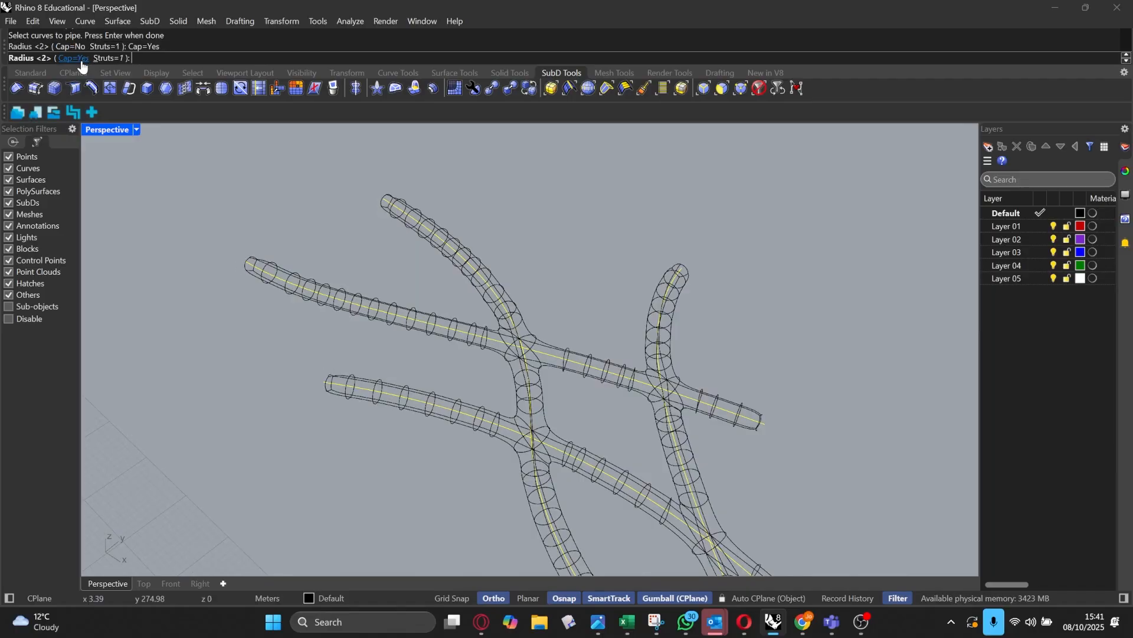
pyautogui.scroll(-5, 379, 248)
pyautogui.moveTo(379, 248); pyautogui.dragTo(541, 221, button='right')
pyautogui.rightClick(447, 228)
# Step: Inspect the capped ends and the junctions of the new pipe network from several angles
pyautogui.scroll(6, 415, 221)
pyautogui.scroll(-3, 541, 221)
pyautogui.scroll(5, 413, 349)
pyautogui.moveTo(356, 393); pyautogui.dragTo(383, 374, button='right')
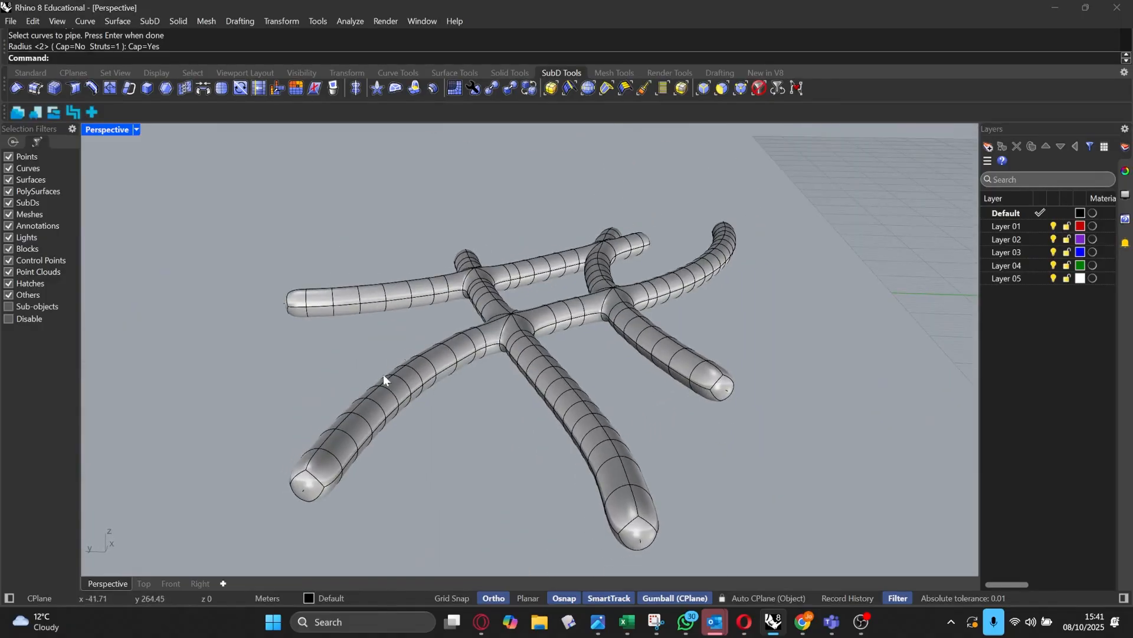
pyautogui.scroll(3, 271, 498)
pyautogui.scroll(-6, 354, 449)
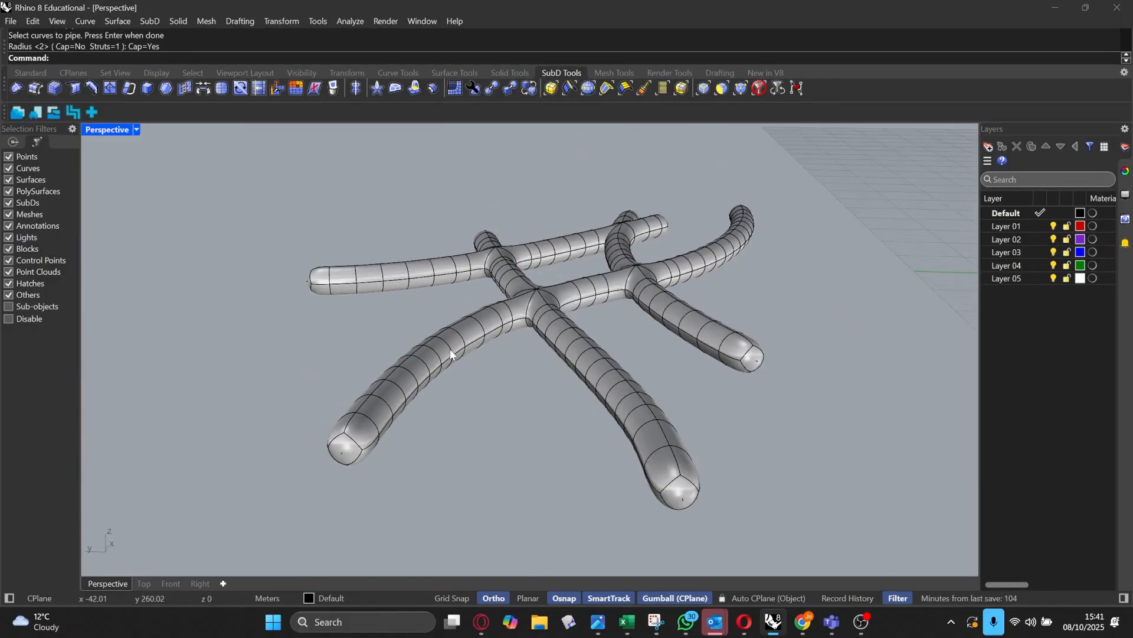
pyautogui.scroll(4, 375, 420)
pyautogui.moveTo(375, 421); pyautogui.dragTo(293, 423, button='right')
pyautogui.scroll(-6, 324, 368)
pyautogui.moveTo(805, 248); pyautogui.dragTo(622, 256, button='right')
pyautogui.scroll(3, 622, 256)
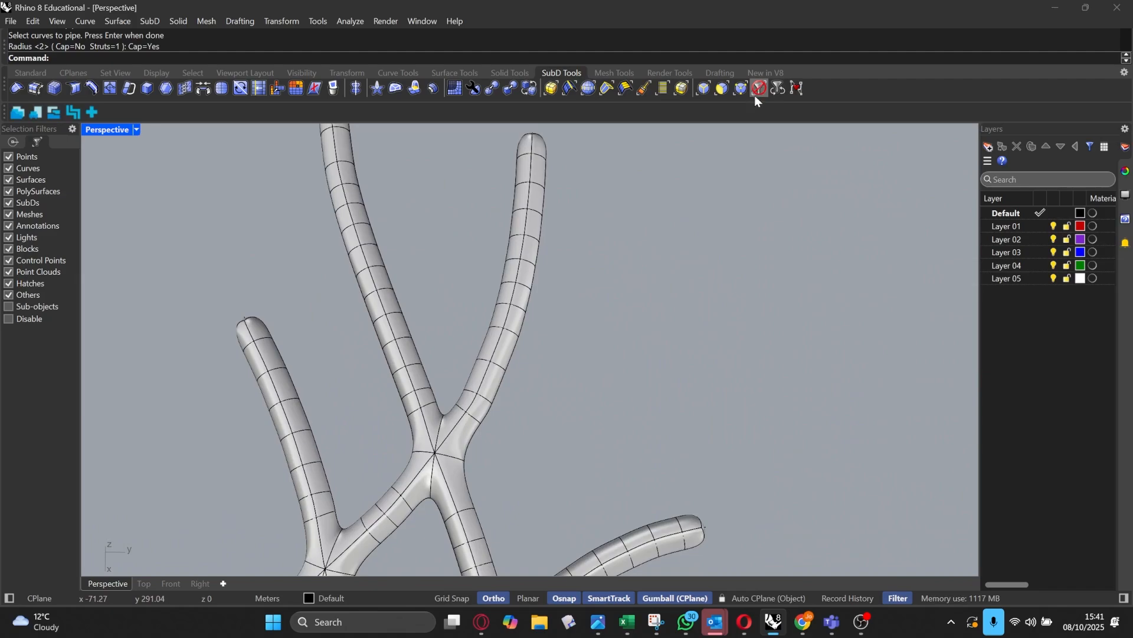
# Step: Limit the selection to faces and select two adjacent faces along the side of one capped arm
pyautogui.click(729, 86)
pyautogui.moveTo(535, 285); pyautogui.dragTo(549, 322, button='right')
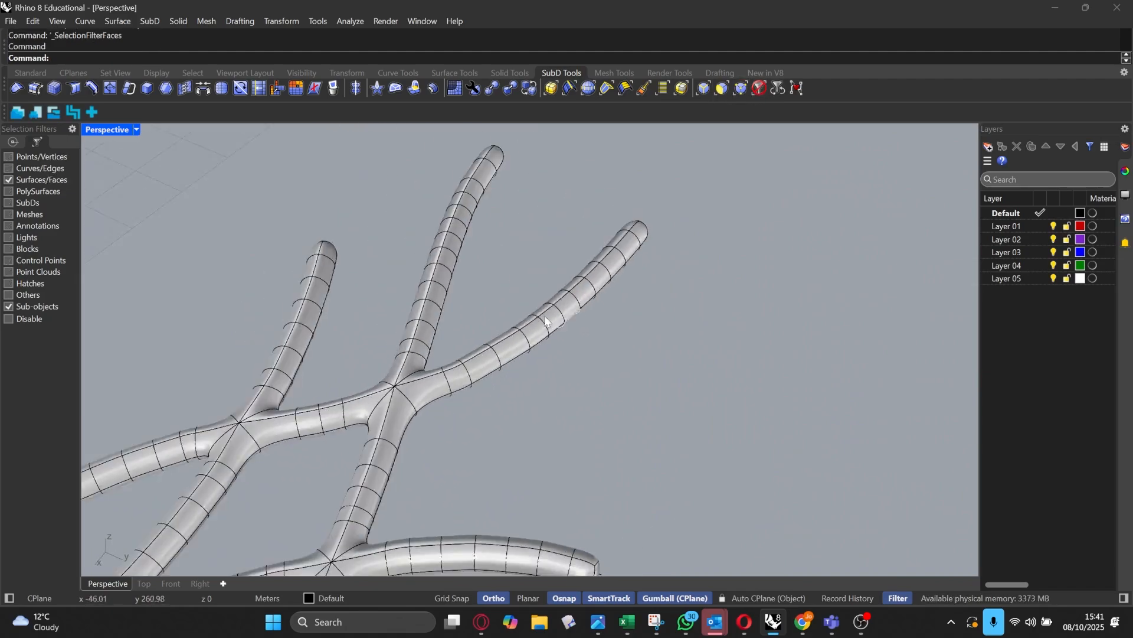
pyautogui.scroll(5, 550, 323)
pyautogui.click(550, 324)
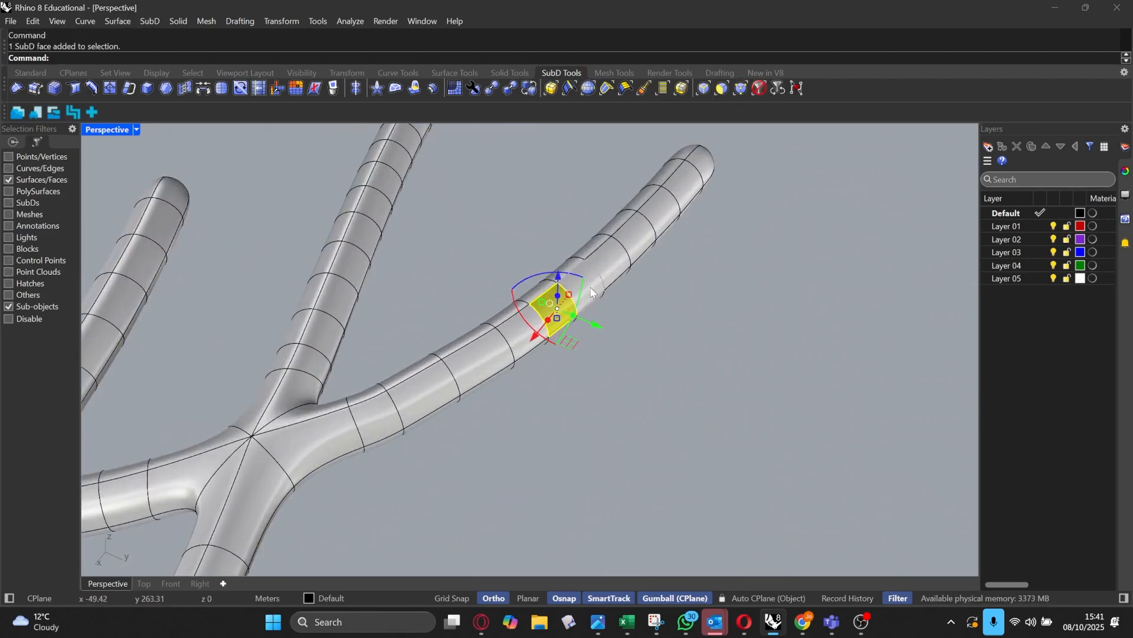
pyautogui.keyDown('shift'); pyautogui.click(598, 299); pyautogui.keyUp('shift')
# Step: Try pulling the two selected faces away from the capped arm, and undo the move
pyautogui.moveTo(598, 299); pyautogui.dragTo(643, 349)
pyautogui.scroll(-6, 579, 271)
pyautogui.moveTo(582, 275); pyautogui.dragTo(754, 365, button='right')
pyautogui.hotkey('ctrl', 'z')
pyautogui.scroll(4, 480, 322)
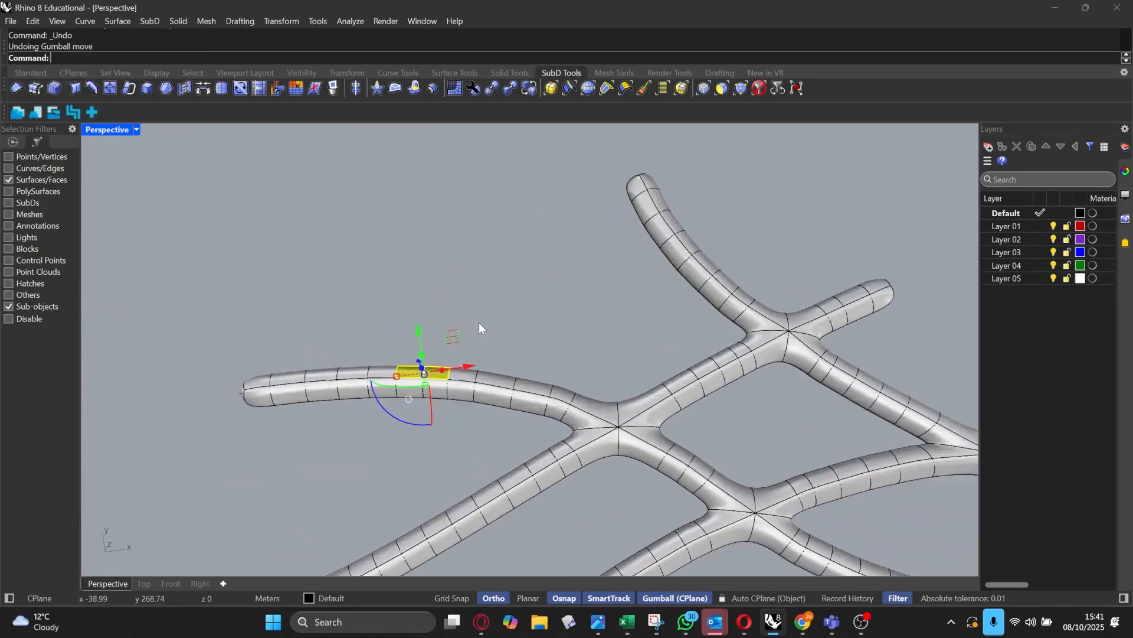
pyautogui.moveTo(472, 323); pyautogui.dragTo(292, 278, button='right')
pyautogui.scroll(4, 495, 295)
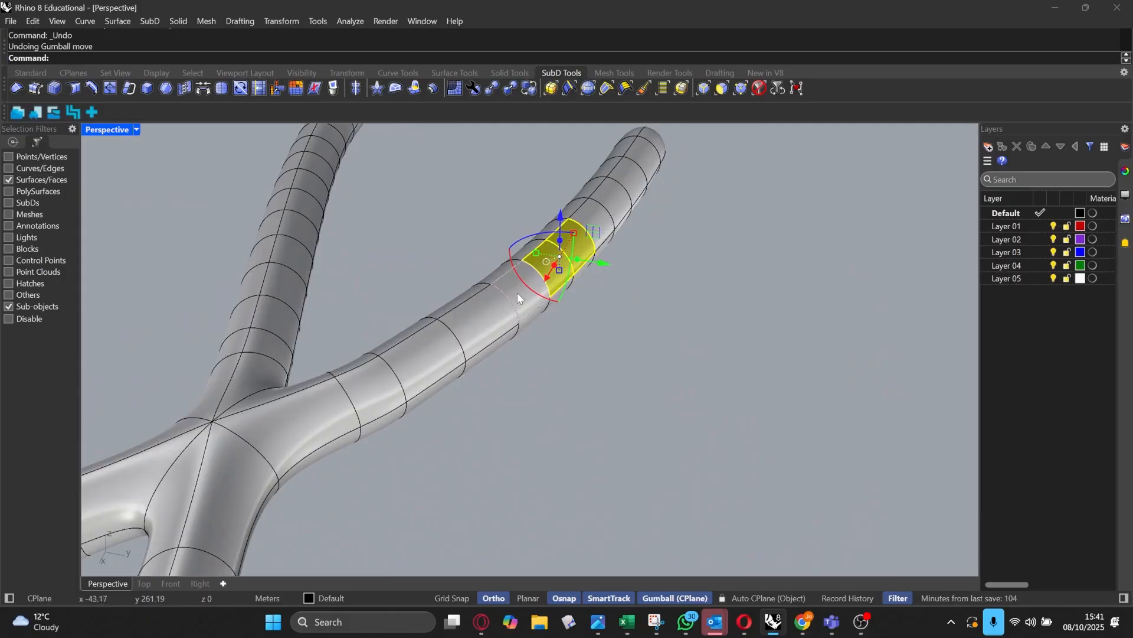
# Step: Add a third adjacent face on the capped arm to the selection and pull the three faces away from the arm
pyautogui.keyDown('shift'); pyautogui.click(517, 292); pyautogui.keyUp('shift')
pyautogui.moveTo(572, 282); pyautogui.dragTo(753, 331)
pyautogui.scroll(-6, 537, 304)
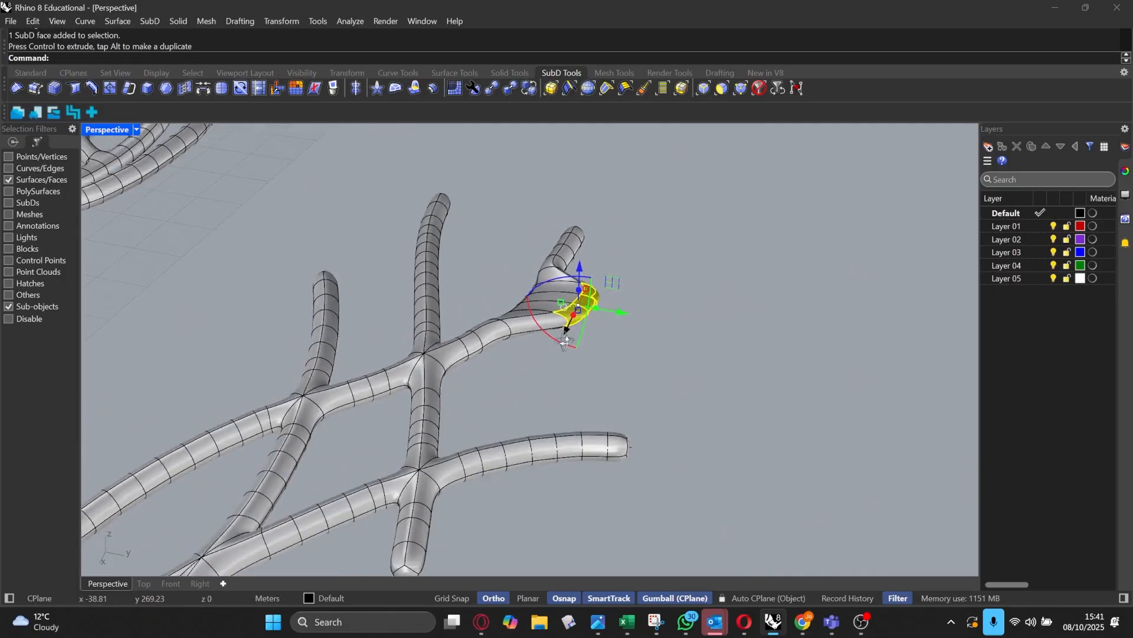
pyautogui.moveTo(563, 336); pyautogui.dragTo(591, 383, button='right')
pyautogui.keyDown('shift'); pyautogui.moveTo(591, 383); pyautogui.dragTo(596, 238, button='right'); pyautogui.keyUp('shift')
# Step: Select four adjacent faces along another capped arm and pull them outward into a wide bulge
pyautogui.scroll(-8, 649, 245)
pyautogui.scroll(10, 563, 378)
pyautogui.click(635, 239)
pyautogui.keyDown('shift'); pyautogui.click(567, 230); pyautogui.keyUp('shift')
pyautogui.keyDown('shift'); pyautogui.click(527, 223); pyautogui.keyUp('shift')
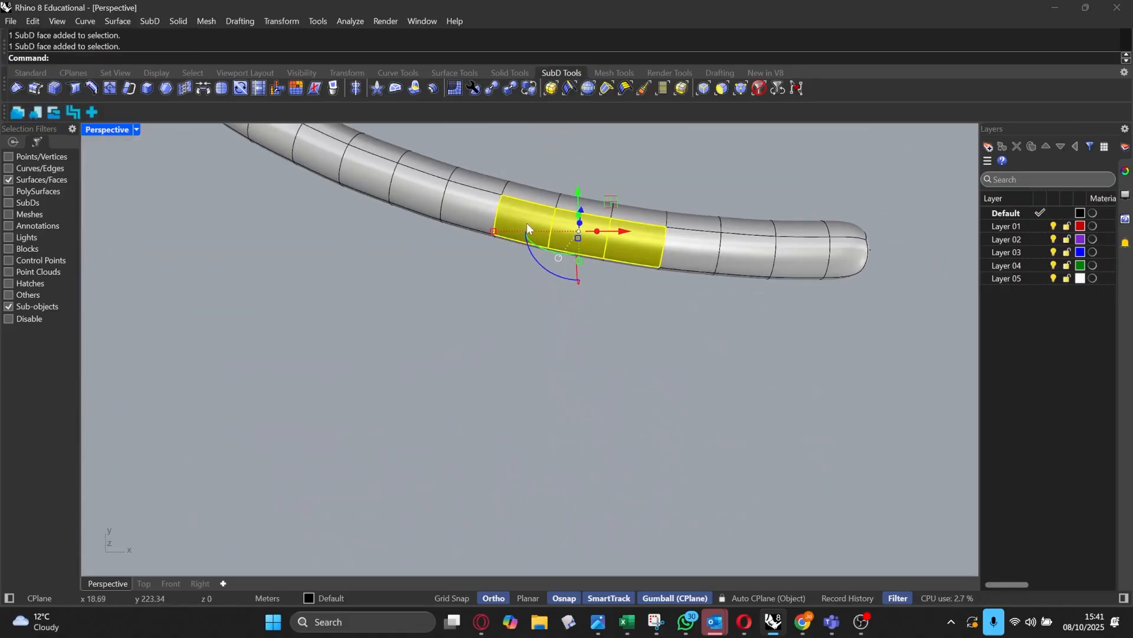
pyautogui.keyDown('shift'); pyautogui.click(468, 215); pyautogui.keyUp('shift')
pyautogui.moveTo(468, 215); pyautogui.dragTo(603, 303, button='right')
pyautogui.moveTo(606, 304); pyautogui.dragTo(506, 345)
pyautogui.scroll(-14, 330, 412)
pyautogui.moveTo(330, 412); pyautogui.dragTo(631, 348, button='right')
# Step: Undo the face moves and the MultiPipe on the crossing curves
pyautogui.press('Escape')
pyautogui.scroll(7, 486, 401)
pyautogui.moveTo(485, 402); pyautogui.dragTo(572, 395, button='right')
pyautogui.hotkey('ctrl', 'z')
pyautogui.hotkey('ctrl', 'z')
pyautogui.scroll(-4, 604, 260)
pyautogui.keyDown('shift'); pyautogui.moveTo(602, 310); pyautogui.dragTo(675, 249, button='right'); pyautogui.keyUp('shift')
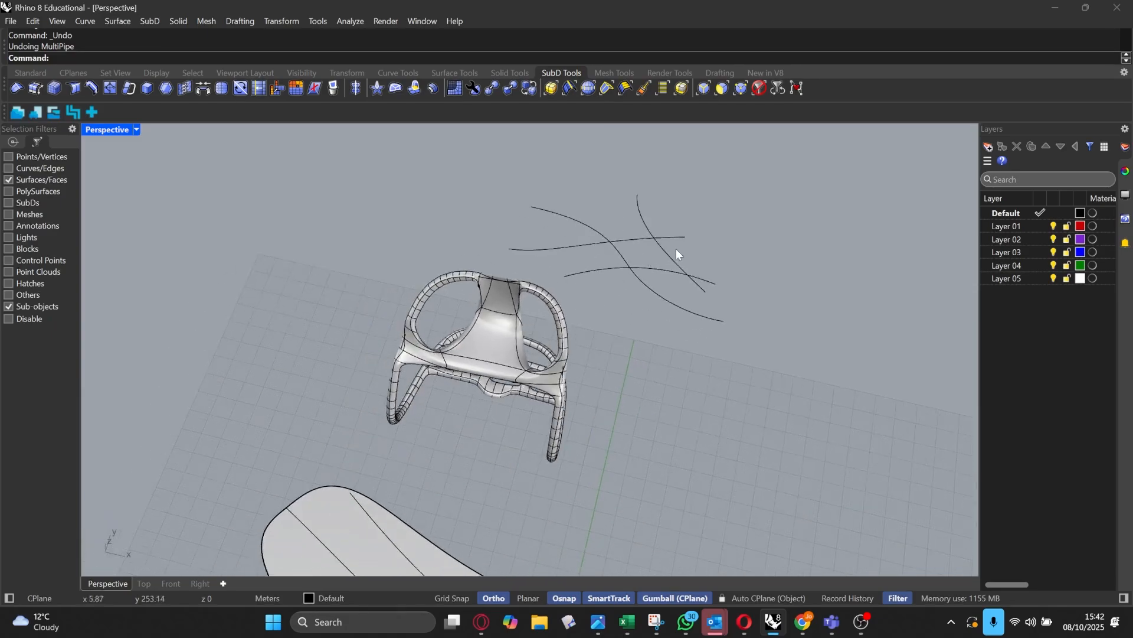
# Step: Switch the SubDs to flat display and examine the chair's seat and backrest
pyautogui.scroll(7, 472, 277)
pyautogui.moveTo(472, 278); pyautogui.dragTo(696, 243, button='right')
pyautogui.keyDown('ctrl'); pyautogui.keyDown('shift'); pyautogui.click(524, 266); pyautogui.keyUp('shift'); pyautogui.keyUp('ctrl')
pyautogui.press('Tab')
pyautogui.press('Escape')
pyautogui.press('Tab')
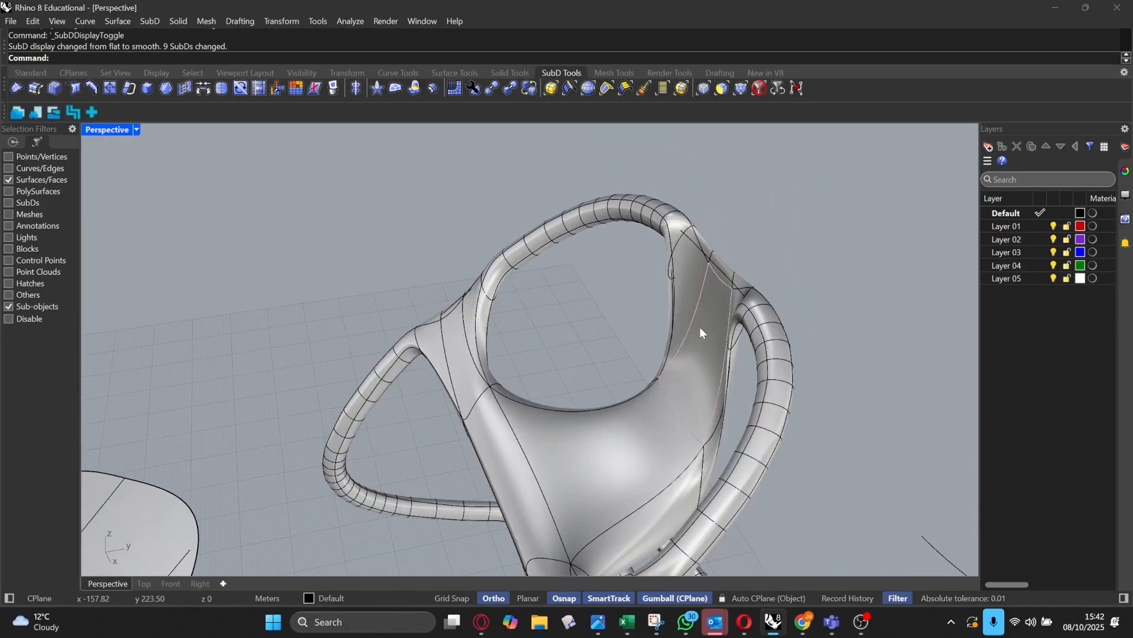
pyautogui.moveTo(699, 327); pyautogui.dragTo(675, 316, button='right')
pyautogui.moveTo(665, 289); pyautogui.dragTo(641, 282, button='right')
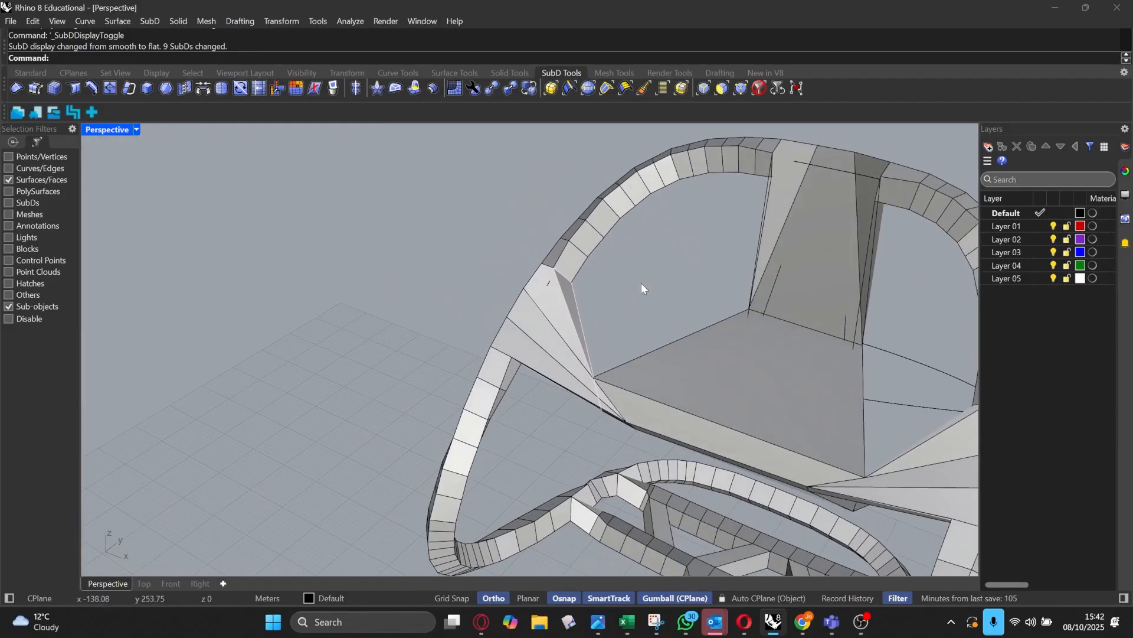
# Step: Move the front face of the chair's backrest, and pull its rear face outward along the green axis
pyautogui.click(820, 243)
pyautogui.moveTo(819, 243); pyautogui.dragTo(788, 381, button='right')
pyautogui.moveTo(756, 392); pyautogui.dragTo(724, 406)
pyautogui.moveTo(738, 392); pyautogui.dragTo(413, 366, button='right')
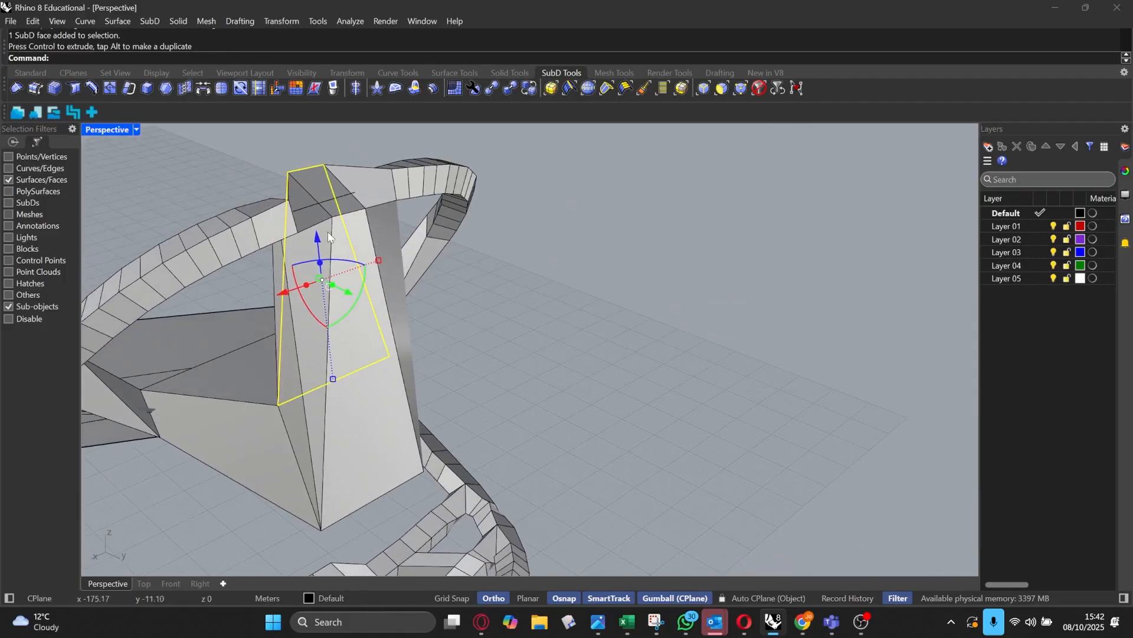
pyautogui.click(373, 378)
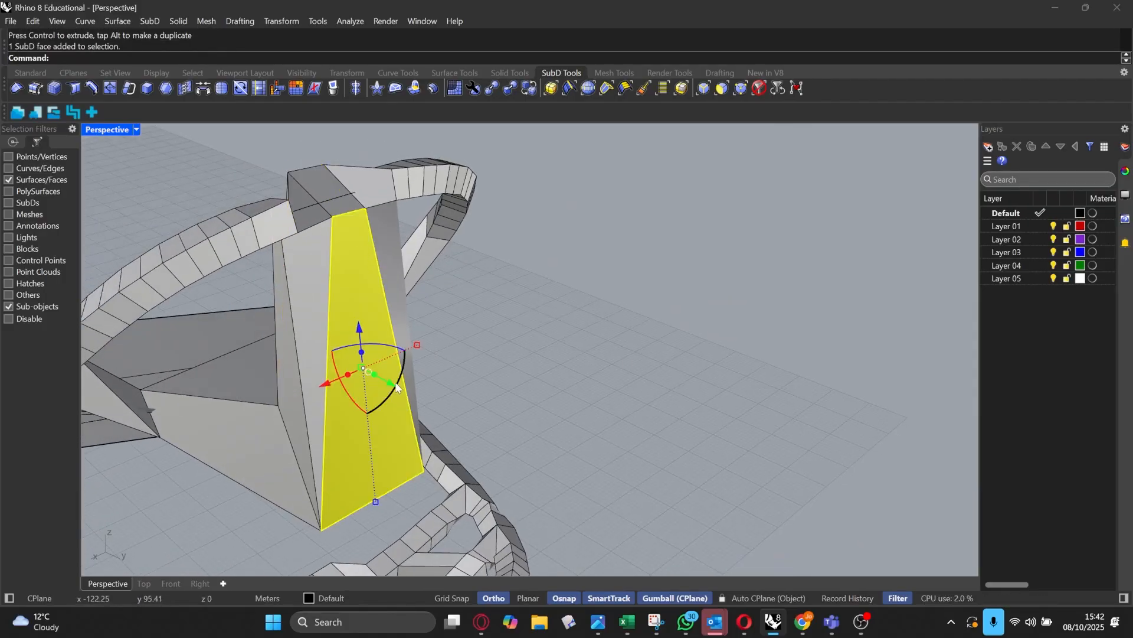
pyautogui.moveTo(375, 380); pyautogui.dragTo(417, 381)
# Step: Move the backrest's front face again and rotate it slightly to change its tilt
pyautogui.moveTo(417, 380); pyautogui.dragTo(582, 208, button='right')
pyautogui.click(680, 276)
pyautogui.moveTo(581, 208); pyautogui.dragTo(605, 176)
pyautogui.moveTo(560, 231); pyautogui.dragTo(582, 375, button='right')
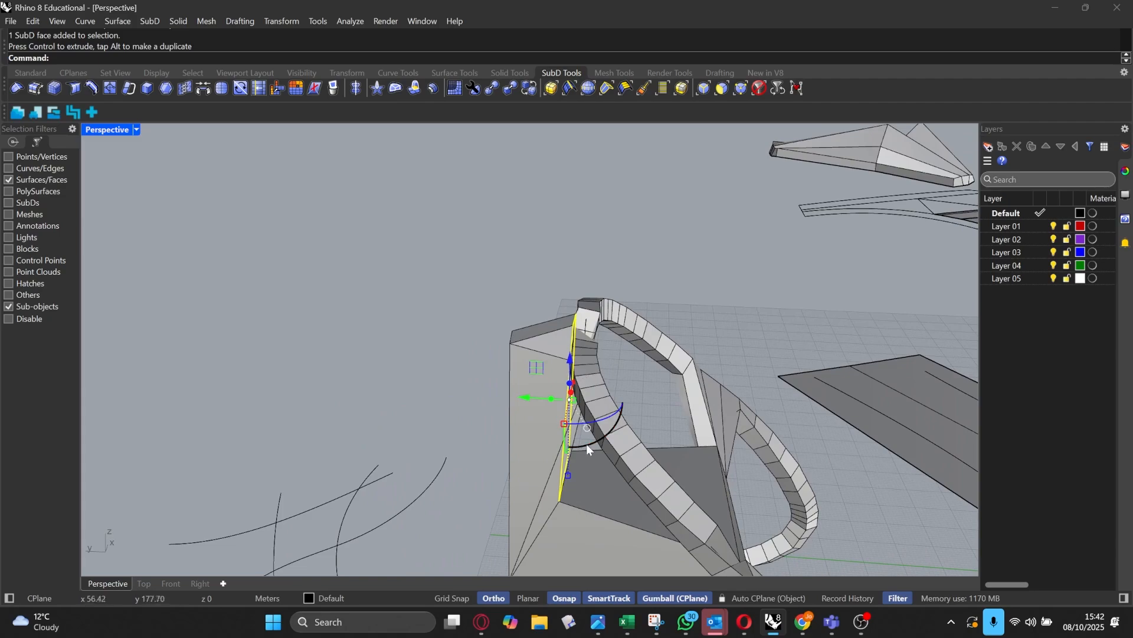
pyautogui.moveTo(589, 444); pyautogui.dragTo(611, 436)
pyautogui.moveTo(611, 436); pyautogui.dragTo(434, 436, button='right')
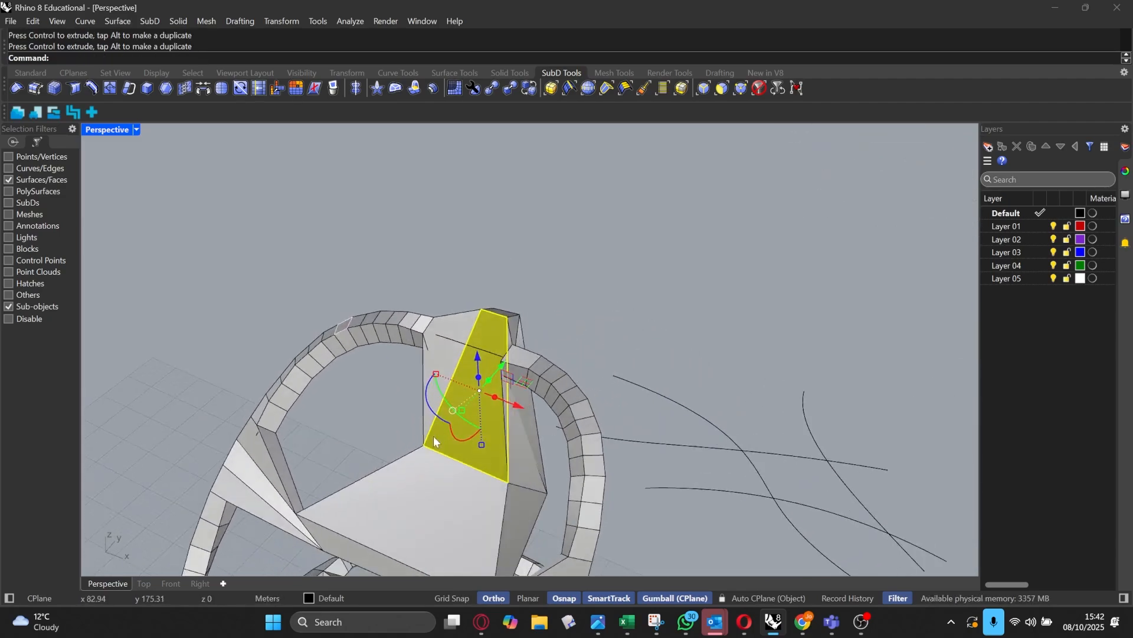
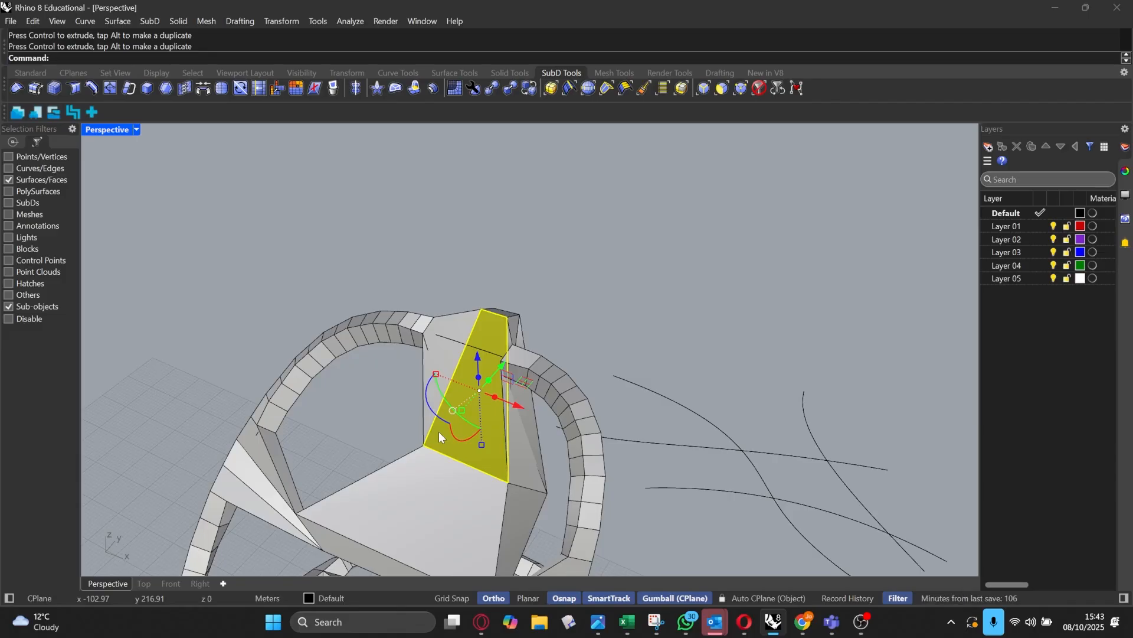
# Step: Return the SubDs to smooth display and look over the reshaped chair beside the crossing curves
pyautogui.moveTo(439, 431); pyautogui.dragTo(536, 341, button='right')
pyautogui.press('Tab')
pyautogui.press('Escape')
pyautogui.moveTo(567, 307); pyautogui.dragTo(630, 313, button='right')
pyautogui.scroll(3, 602, 348)
pyautogui.scroll(-10, 581, 376)
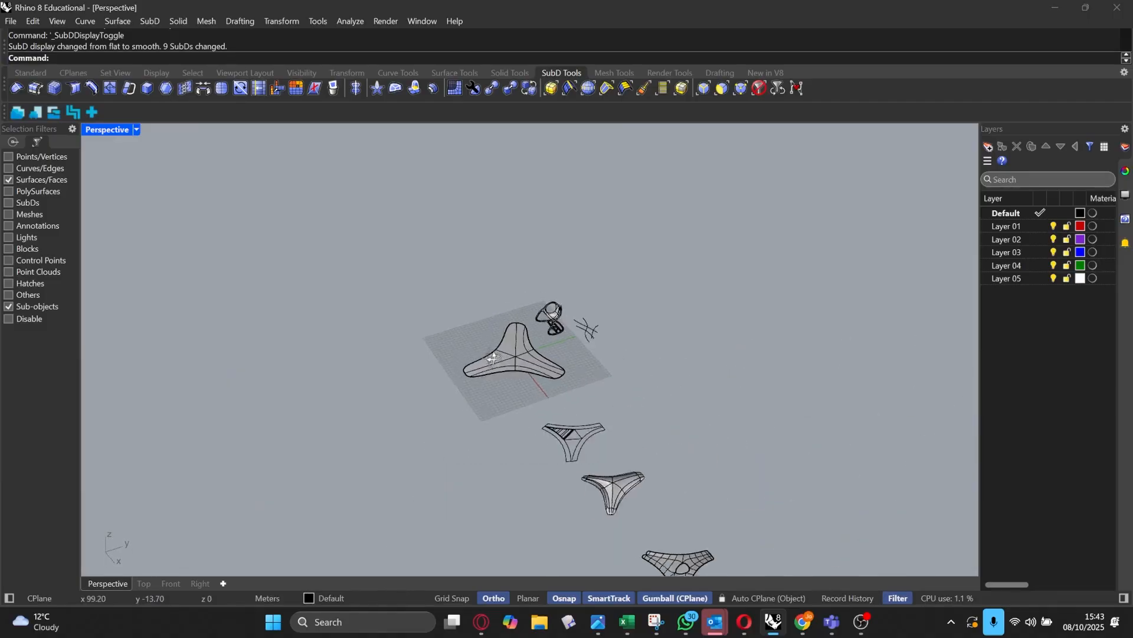
pyautogui.scroll(3, 556, 333)
pyautogui.scroll(5, 557, 334)
pyautogui.moveTo(556, 333); pyautogui.dragTo(662, 417, button='right')
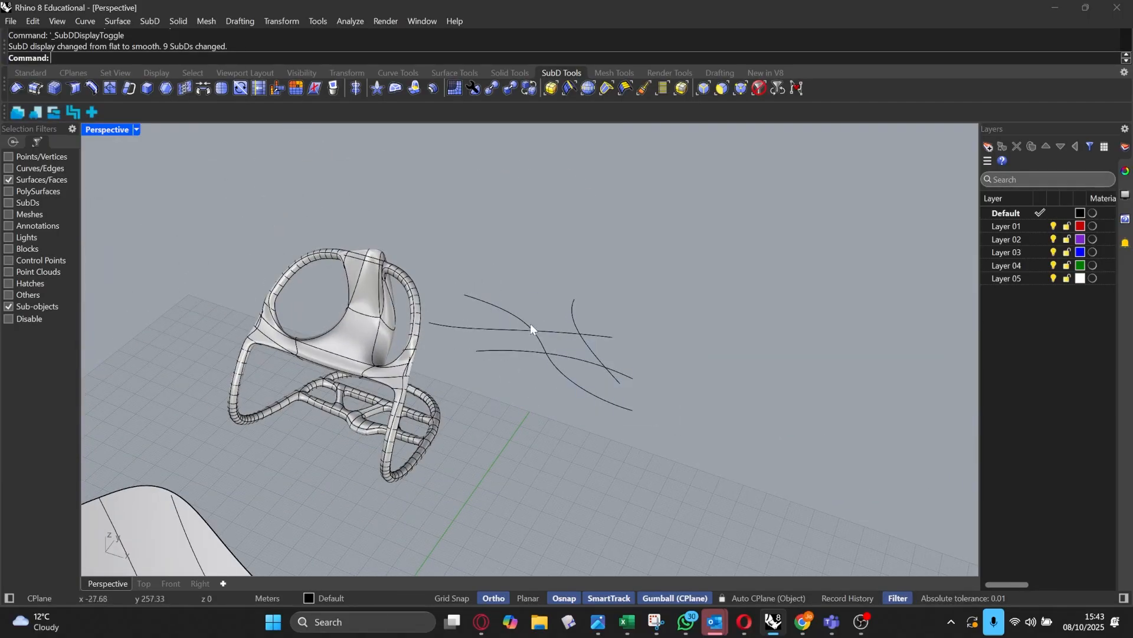
# Step: Clear the selection filter, select the four crossing curves and create a MultiPipe SubD with radius 2 and Cap=Yes
pyautogui.scroll(2, 534, 329)
pyautogui.click(759, 88)
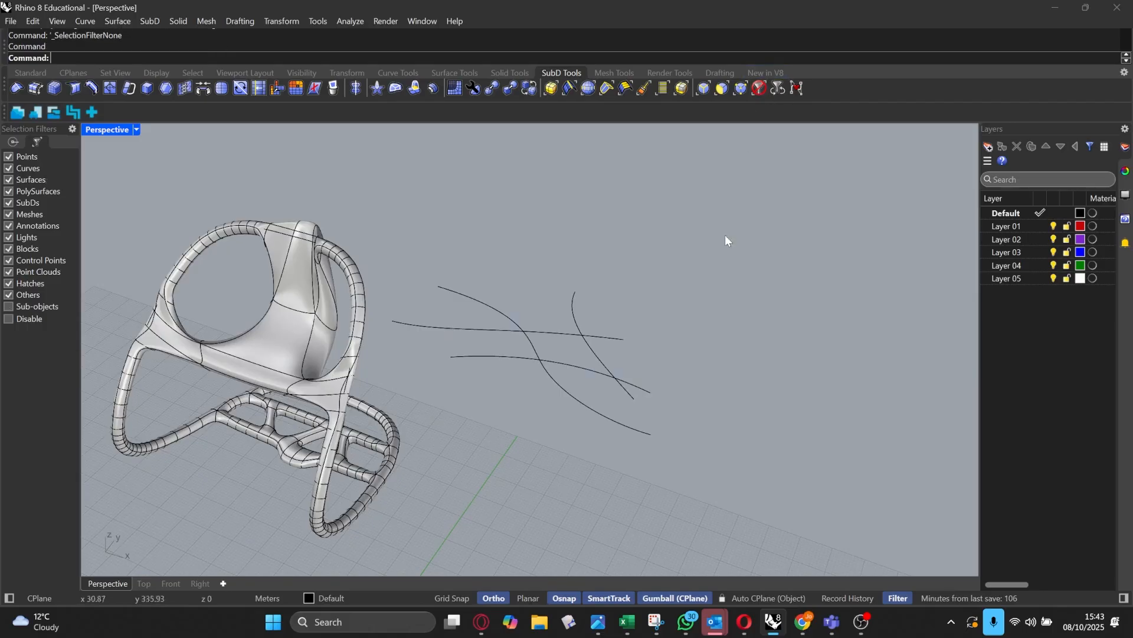
pyautogui.moveTo(709, 434); pyautogui.dragTo(477, 291)
pyautogui.write('ultiPi')
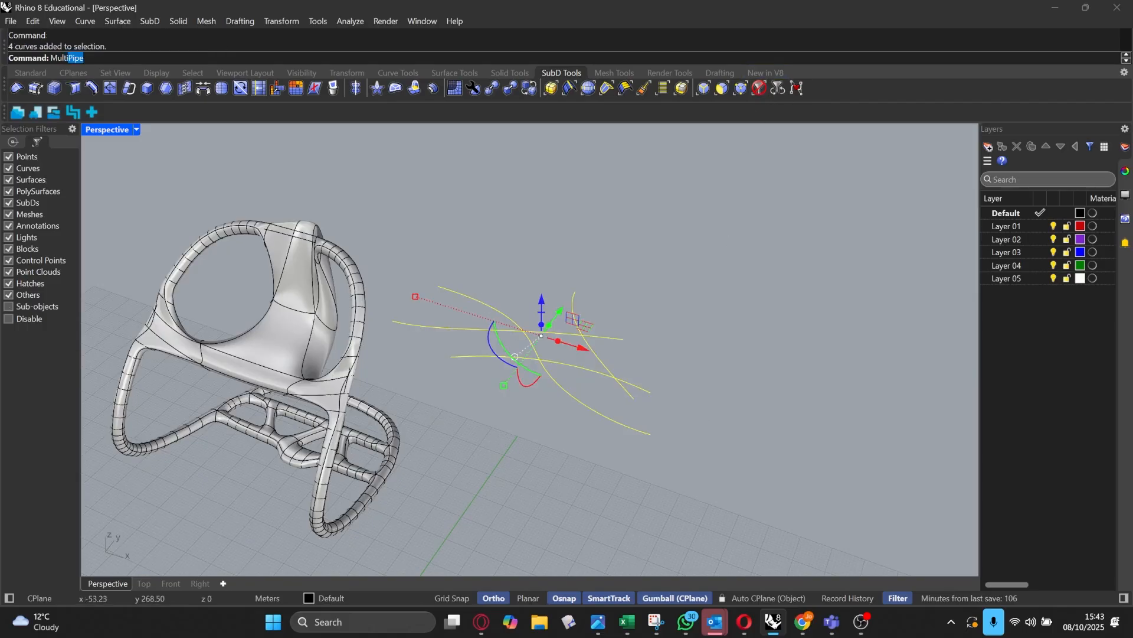
pyautogui.write('p')
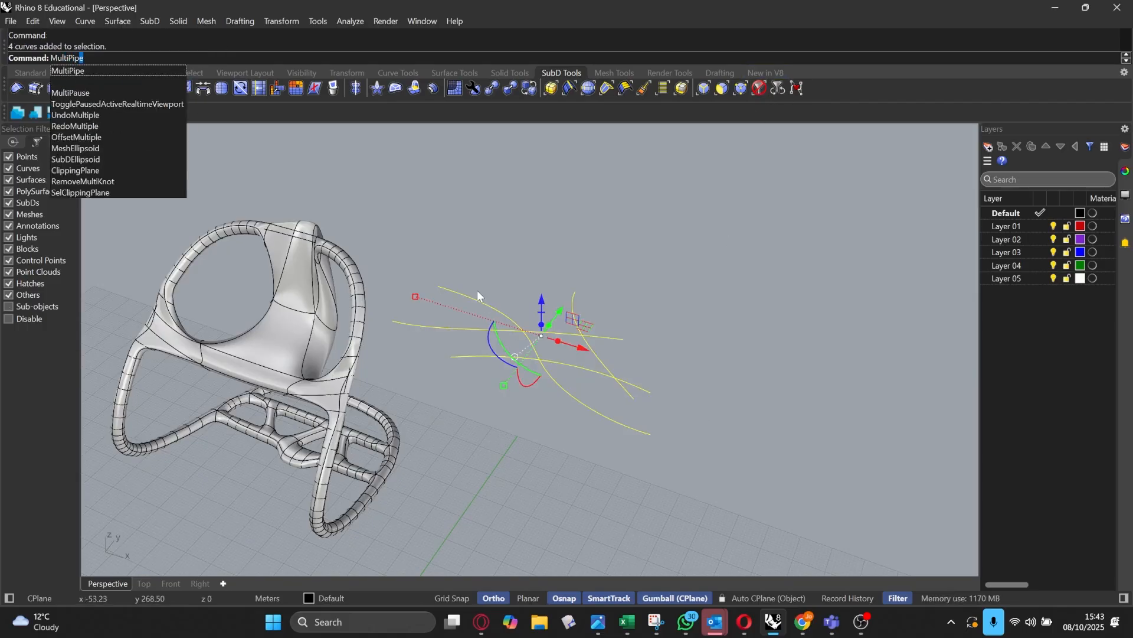
pyautogui.write('e')
pyautogui.press('Return')
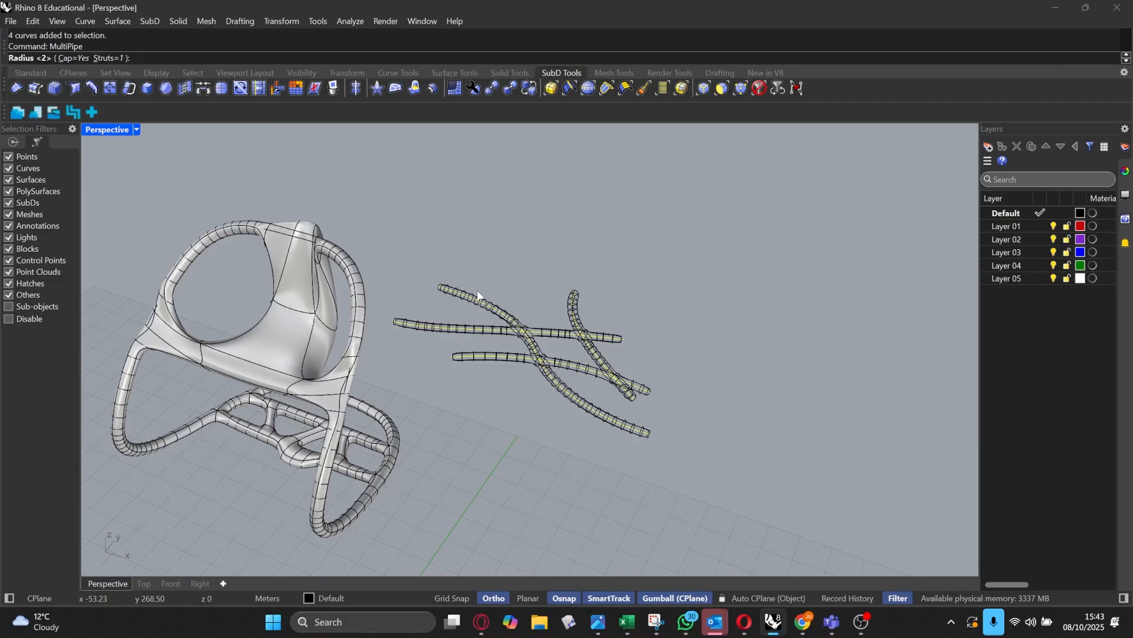
pyautogui.press('Return')
pyautogui.press('Escape')
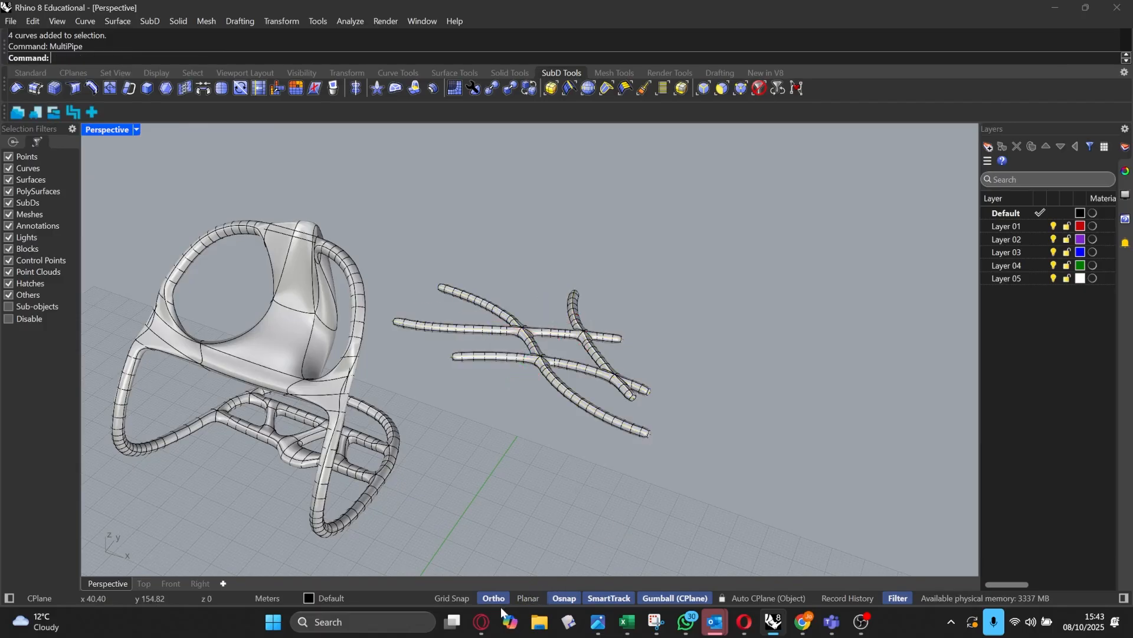
# Step: Examine the junctions and capped ends of the new pipe network up close
pyautogui.scroll(3, 522, 334)
pyautogui.moveTo(522, 334); pyautogui.dragTo(486, 347, button='right')
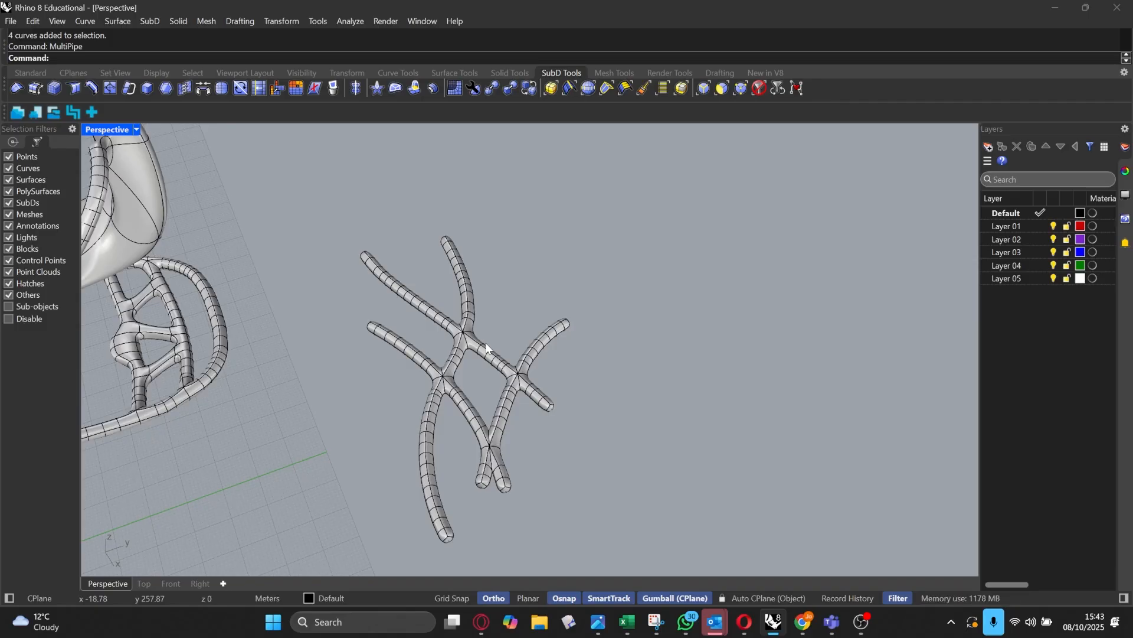
pyautogui.moveTo(445, 387); pyautogui.dragTo(500, 271, button='right')
pyautogui.scroll(10, 501, 272)
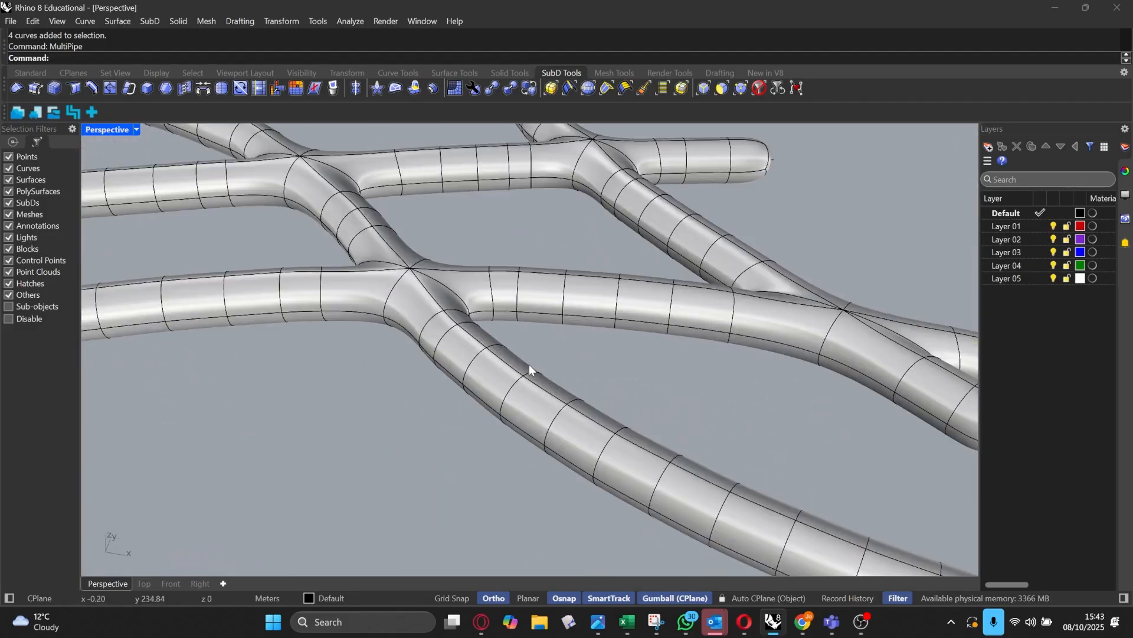
pyautogui.click(439, 360)
pyautogui.scroll(-4, 438, 360)
pyautogui.moveTo(501, 369); pyautogui.dragTo(471, 352, button='right')
pyautogui.scroll(6, 506, 408)
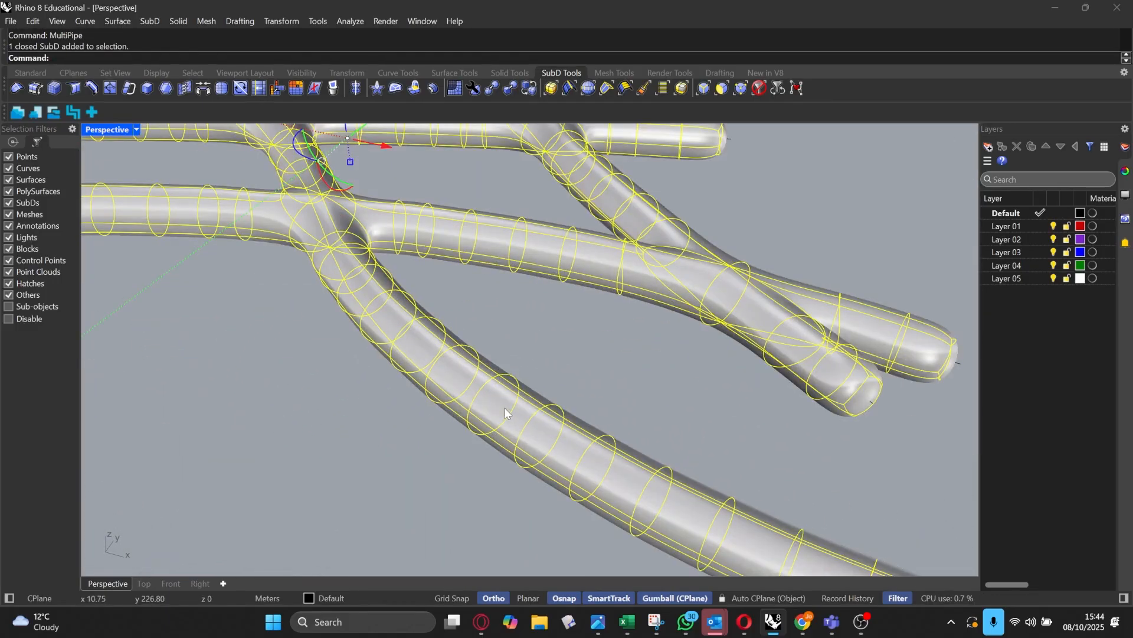
# Step: Switch the SubDs to flat display and inspect the pipe network's faces from several angles
pyautogui.click(559, 386)
pyautogui.scroll(-3, 560, 390)
pyautogui.click(498, 416)
pyautogui.press('Tab')
pyautogui.press('Tab')
pyautogui.press('Tab')
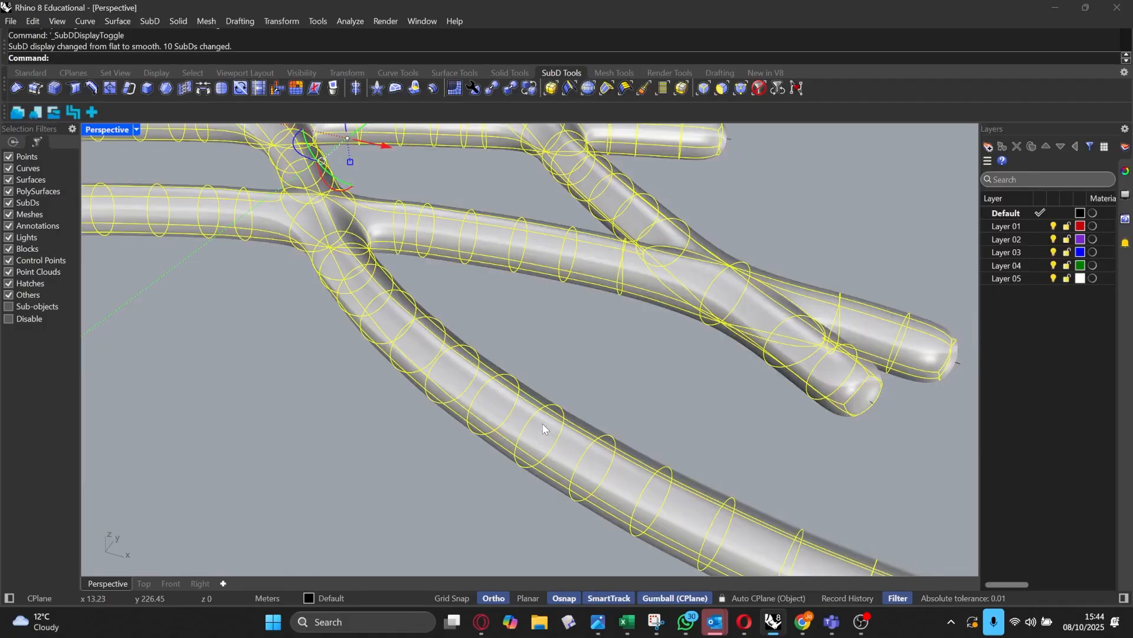
pyautogui.scroll(-3, 522, 417)
pyautogui.click(618, 430)
pyautogui.moveTo(619, 429); pyautogui.dragTo(752, 410, button='right')
pyautogui.scroll(5, 630, 374)
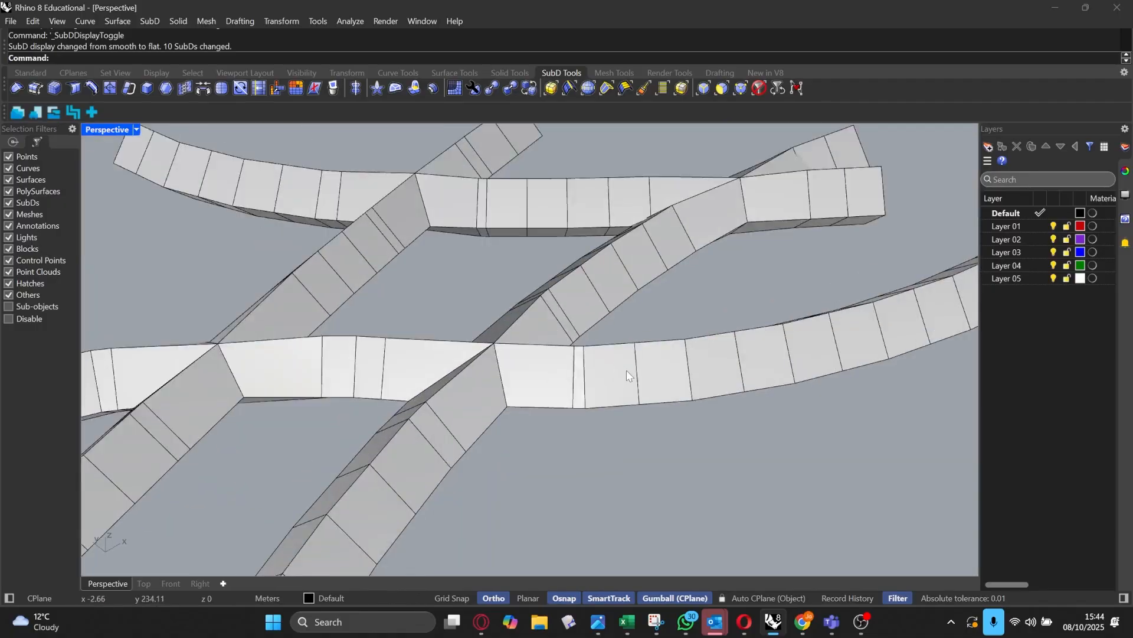
pyautogui.moveTo(629, 374); pyautogui.dragTo(650, 374, button='right')
pyautogui.scroll(-5, 651, 374)
pyautogui.moveTo(551, 317); pyautogui.dragTo(665, 123, button='right')
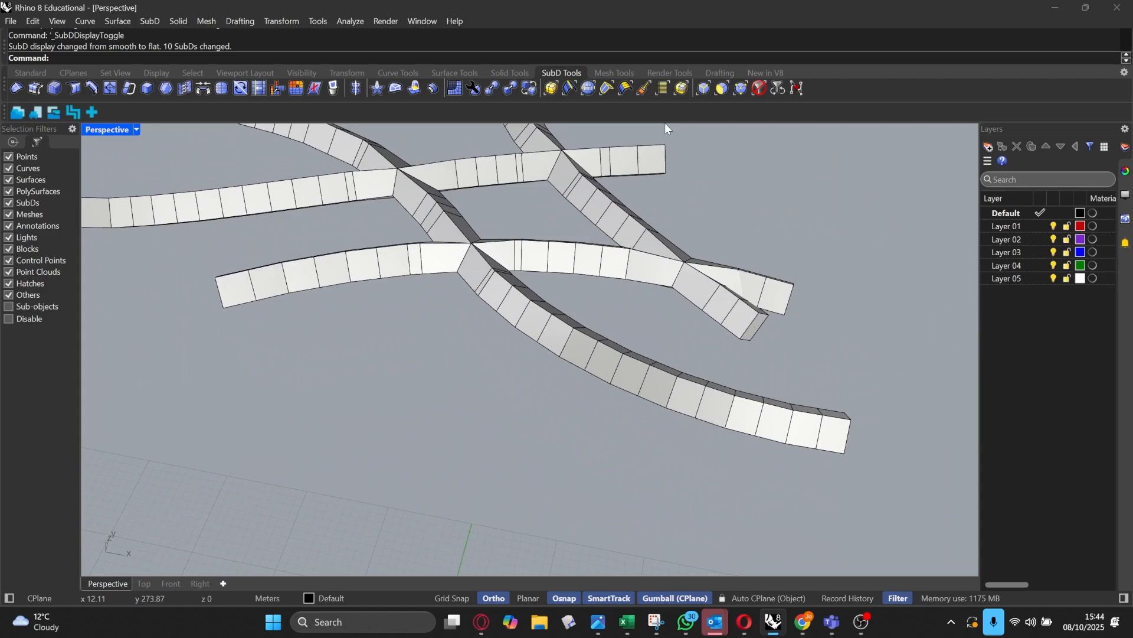
# Step: Limit the selection to faces and select five adjacent faces along one side of the long curved arm
pyautogui.click(720, 90)
pyautogui.click(585, 346)
pyautogui.scroll(3, 604, 363)
pyautogui.keyDown('shift'); pyautogui.click(608, 366); pyautogui.keyUp('shift')
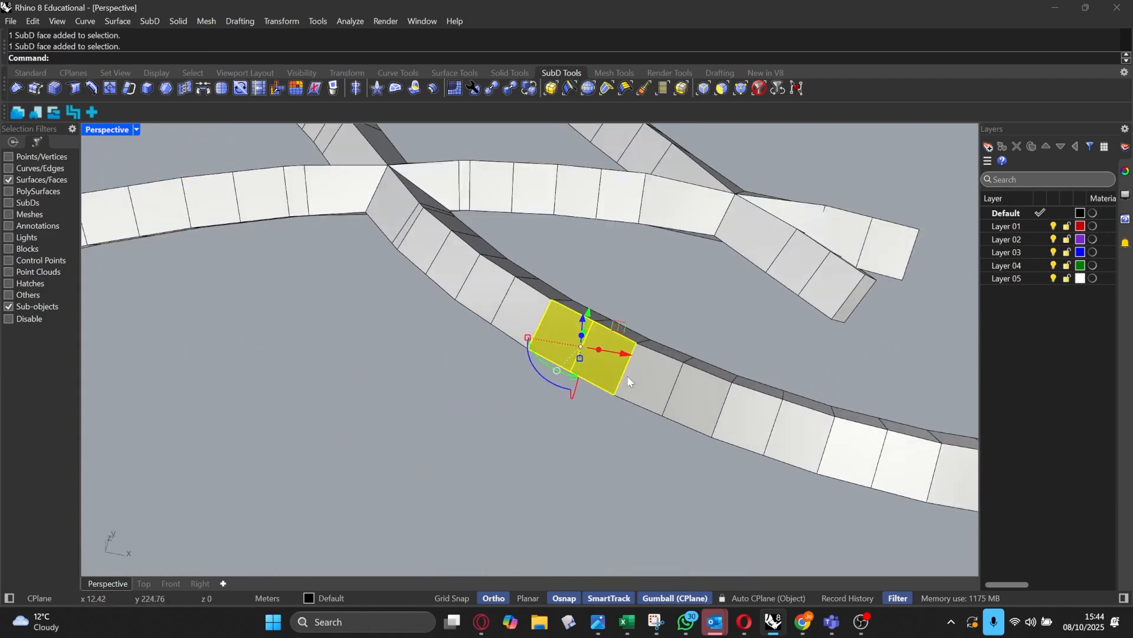
pyautogui.keyDown('shift'); pyautogui.click(679, 402); pyautogui.keyUp('shift')
pyautogui.keyDown('shift'); pyautogui.click(751, 422); pyautogui.keyUp('shift')
pyautogui.moveTo(691, 407); pyautogui.dragTo(773, 396, button='right')
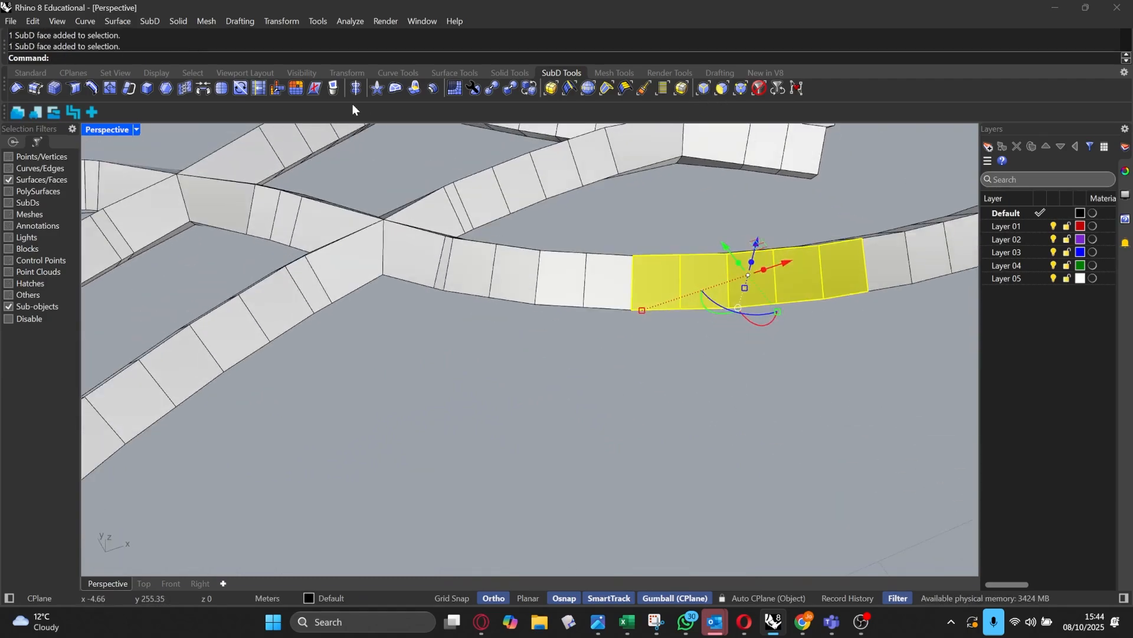
pyautogui.moveTo(345, 144); pyautogui.dragTo(383, 178, button='right')
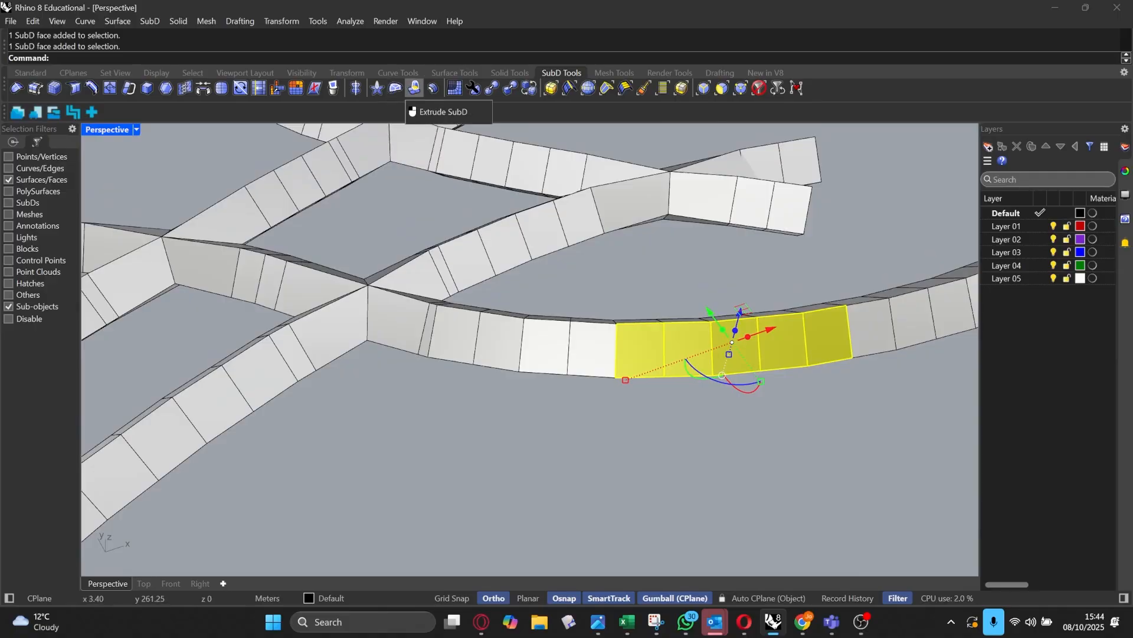
# Step: Extrude the five selected faces inward along their normals to form a recess in the arm
pyautogui.click(416, 90)
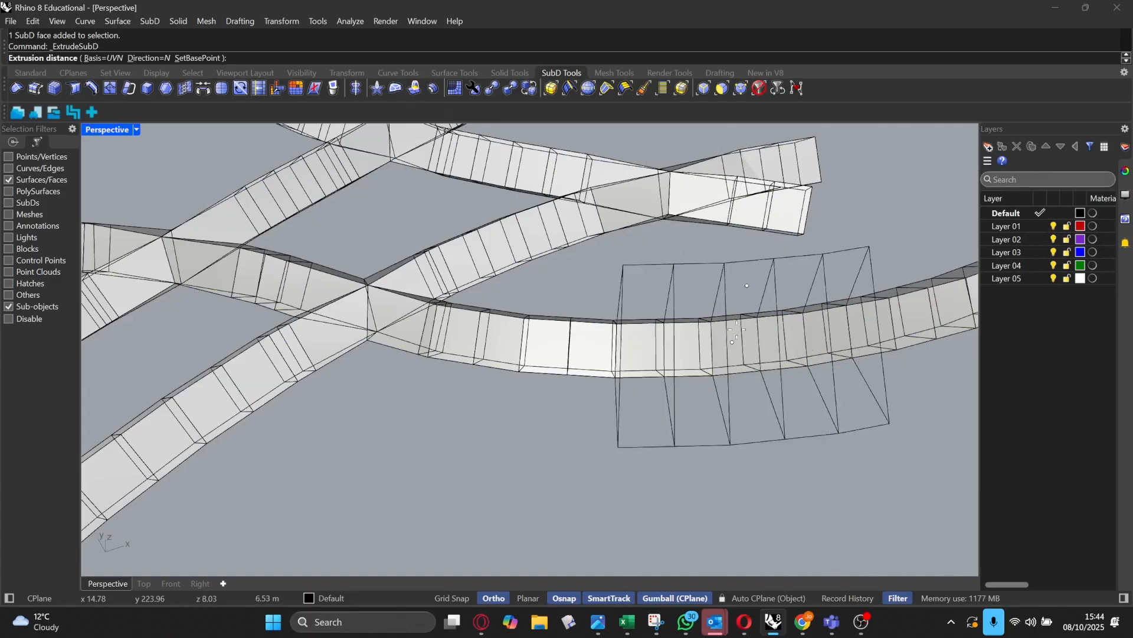
pyautogui.click(767, 363)
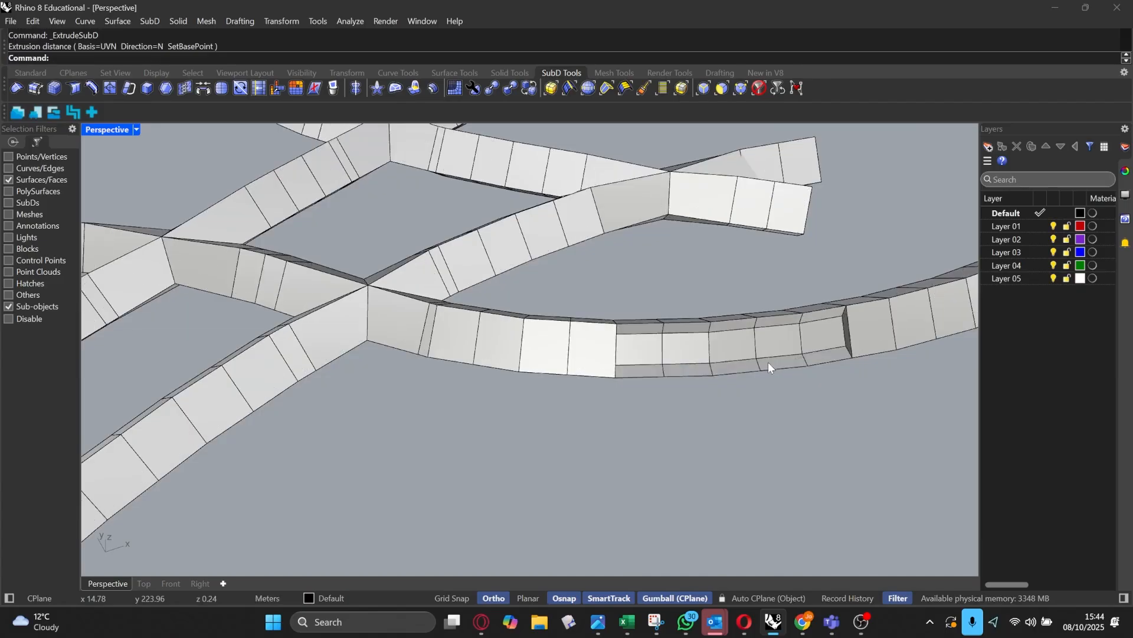
pyautogui.moveTo(767, 362); pyautogui.dragTo(660, 333, button='right')
# Step: Delete the five recessed faces at the bottom of the recess in the curved arm
pyautogui.click(463, 306)
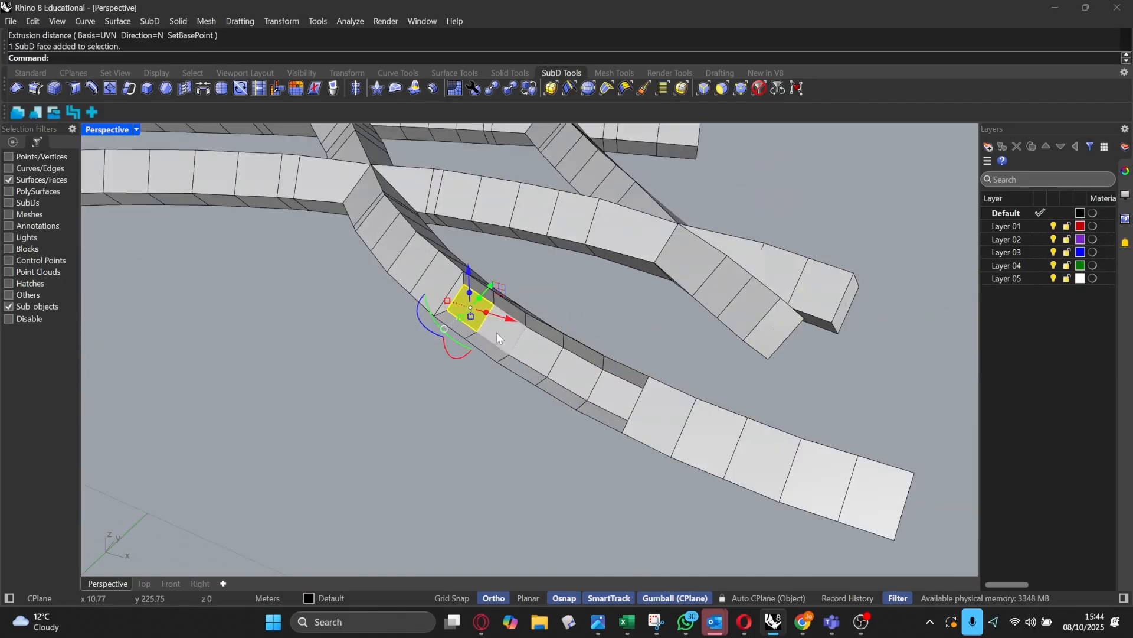
pyautogui.keyDown('shift'); pyautogui.click(498, 333); pyautogui.keyUp('shift')
pyautogui.keyDown('shift'); pyautogui.click(580, 377); pyautogui.keyUp('shift')
pyautogui.scroll(2, 616, 389)
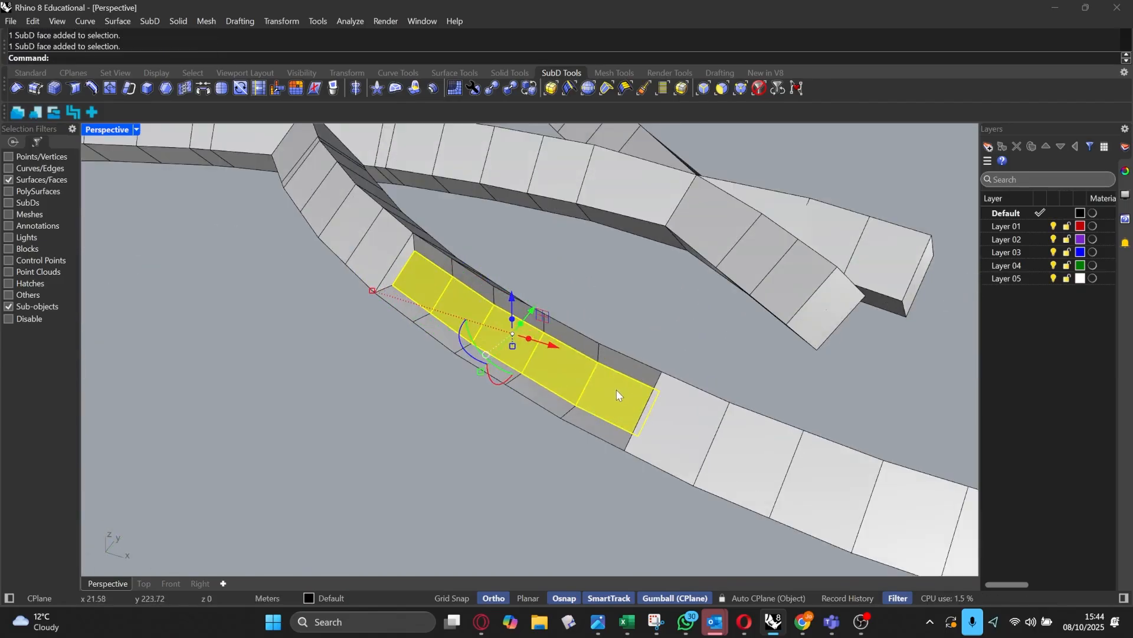
pyautogui.press('Delete')
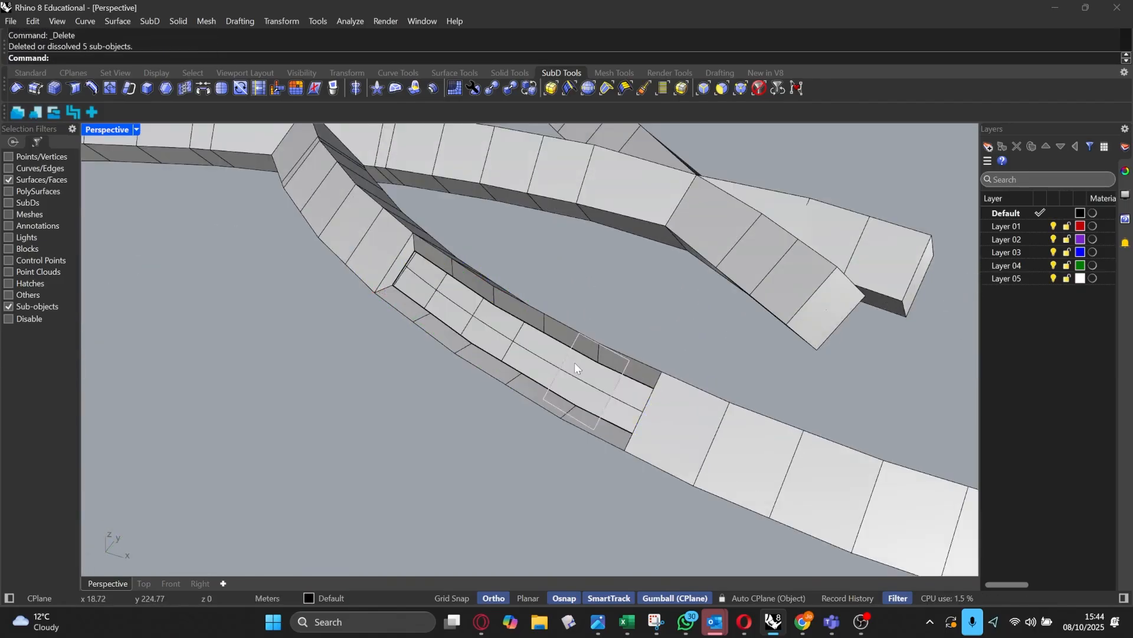
# Step: Return the SubDs to smooth display and inspect the opening in the curved arm and the capped ends
pyautogui.moveTo(575, 364); pyautogui.dragTo(591, 364, button='right')
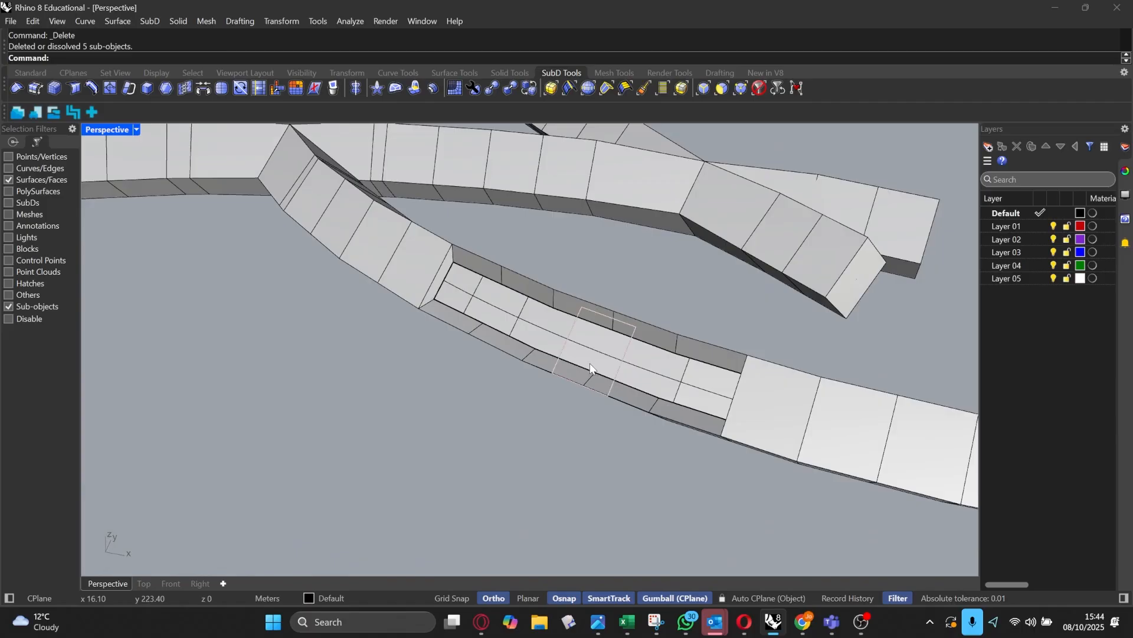
pyautogui.press('Tab')
pyautogui.scroll(-5, 600, 168)
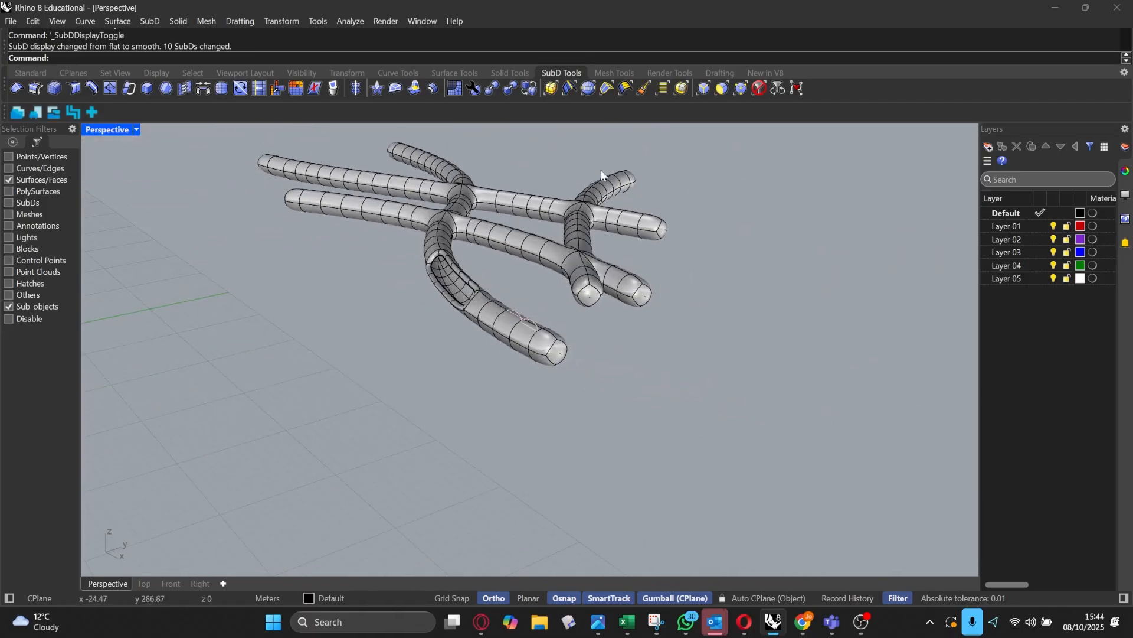
pyautogui.scroll(5, 397, 285)
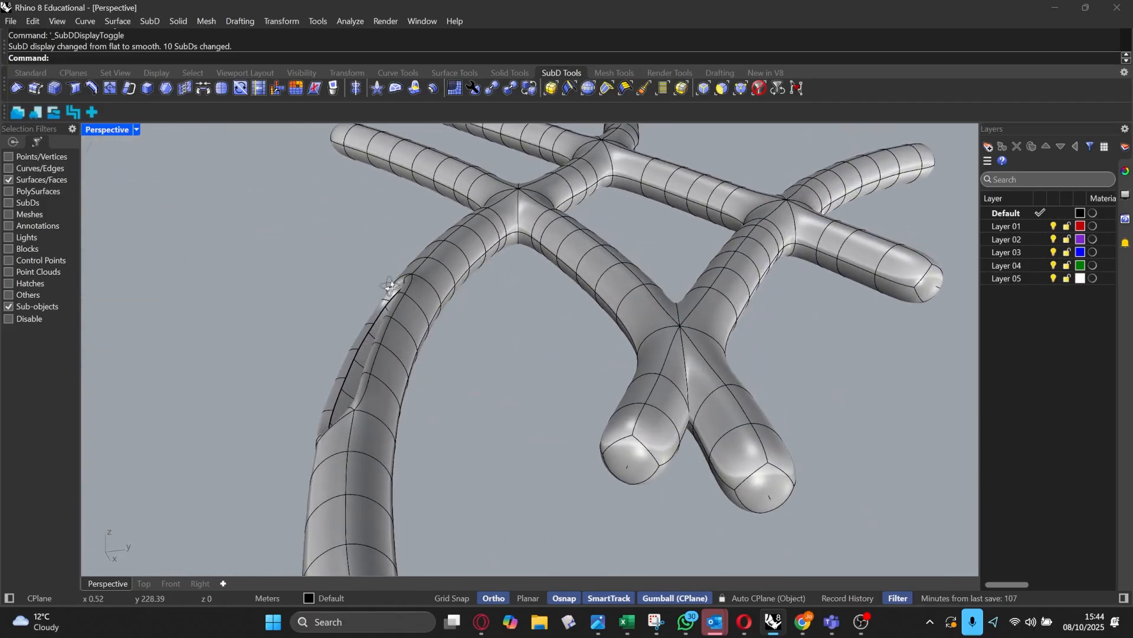
pyautogui.moveTo(390, 286)
pyautogui.mouseDown(button='right')
pyautogui.moveTo(422, 277)
pyautogui.moveTo(515, 317)
pyautogui.moveTo(405, 284)
pyautogui.mouseUp(button='right')
pyautogui.scroll(6, 526, 355)
pyautogui.moveTo(635, 369); pyautogui.dragTo(381, 304, button='right')
pyautogui.scroll(8, 676, 400)
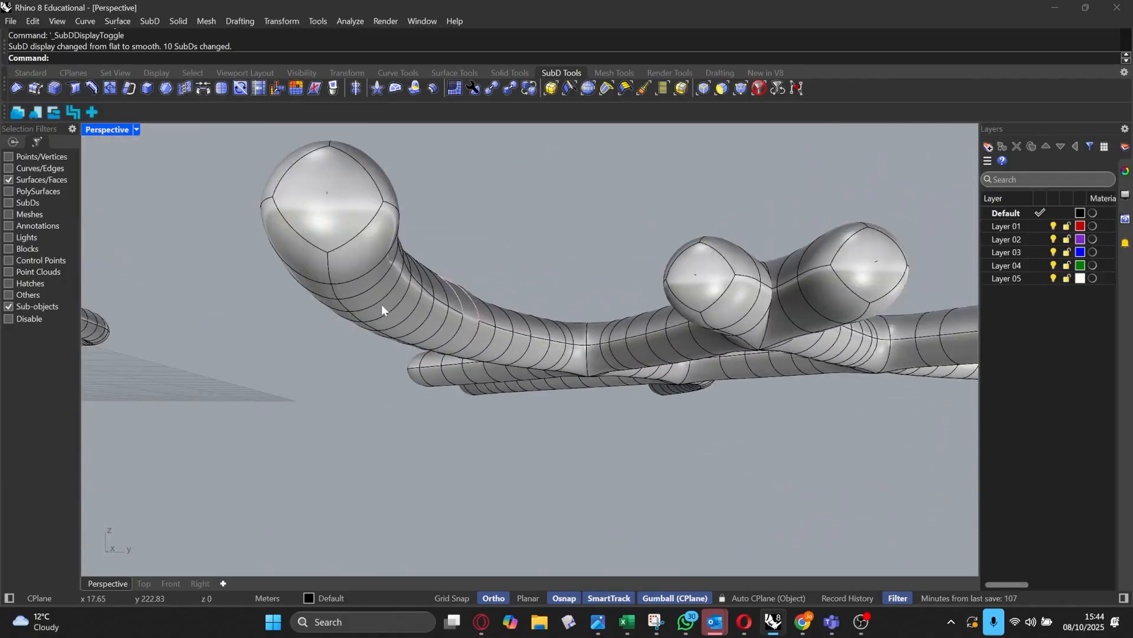
# Step: Limit the selection to edges, select the lengthwise edge loop along the underside of the curved arm and shift it
pyautogui.click(707, 88)
pyautogui.click(333, 281)
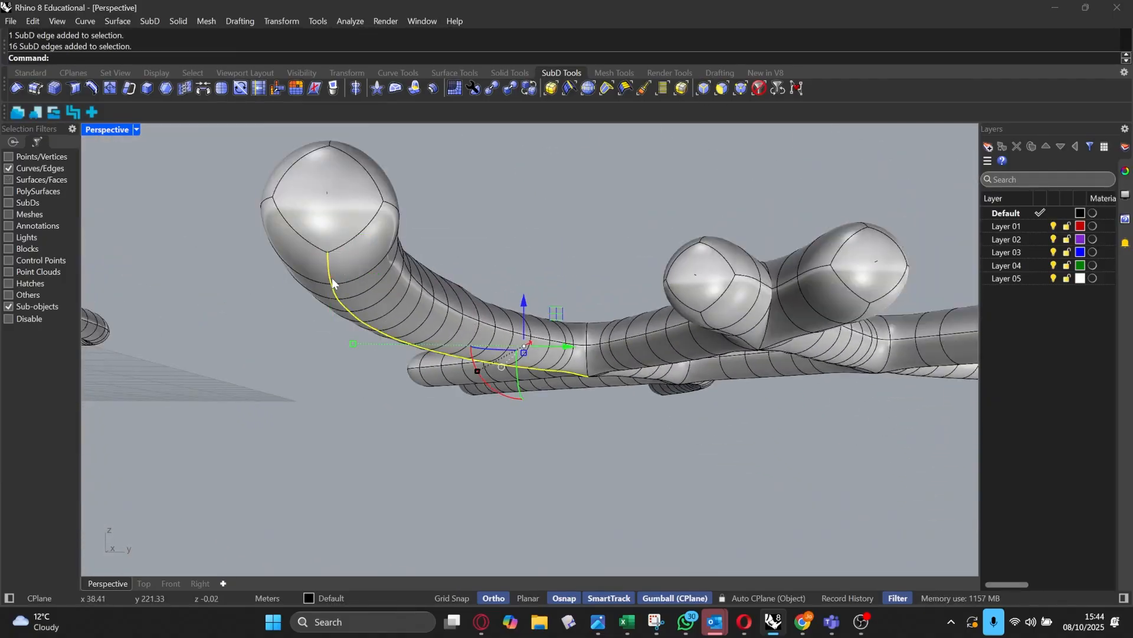
pyautogui.moveTo(333, 282); pyautogui.dragTo(506, 305, button='right')
pyautogui.moveTo(506, 306); pyautogui.dragTo(520, 272)
pyautogui.moveTo(520, 271); pyautogui.dragTo(354, 377, button='right')
pyautogui.press('Escape')
# Step: Limit the selection to faces and pull one middle rim face of the arm's opening outward to form a bulge
pyautogui.moveTo(423, 392); pyautogui.dragTo(461, 413, button='right')
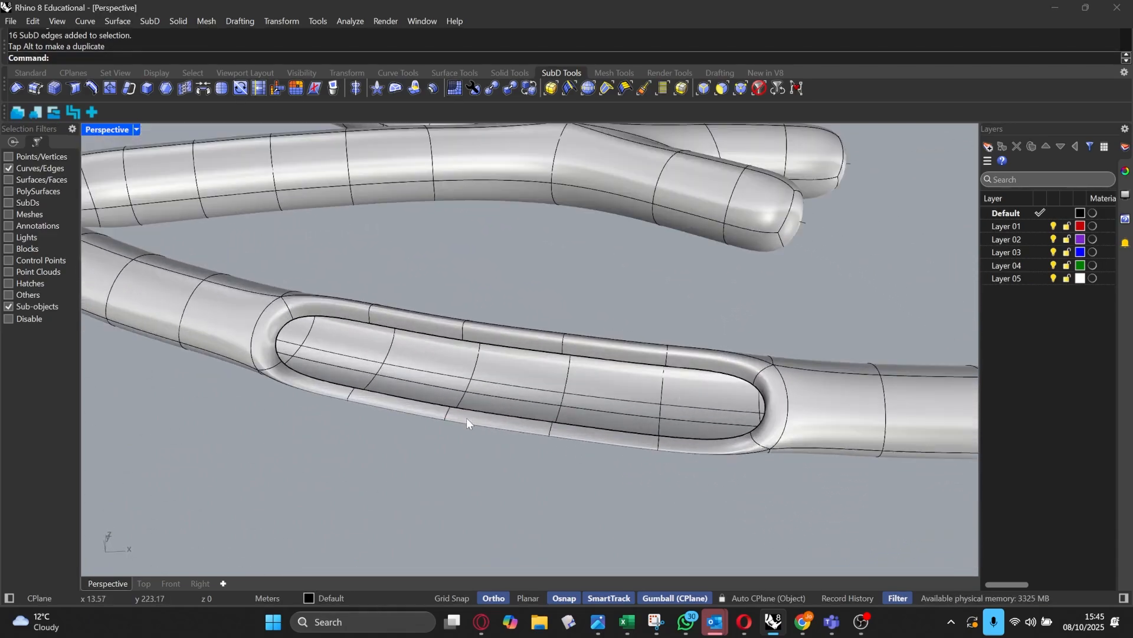
pyautogui.click(713, 93)
pyautogui.click(477, 423)
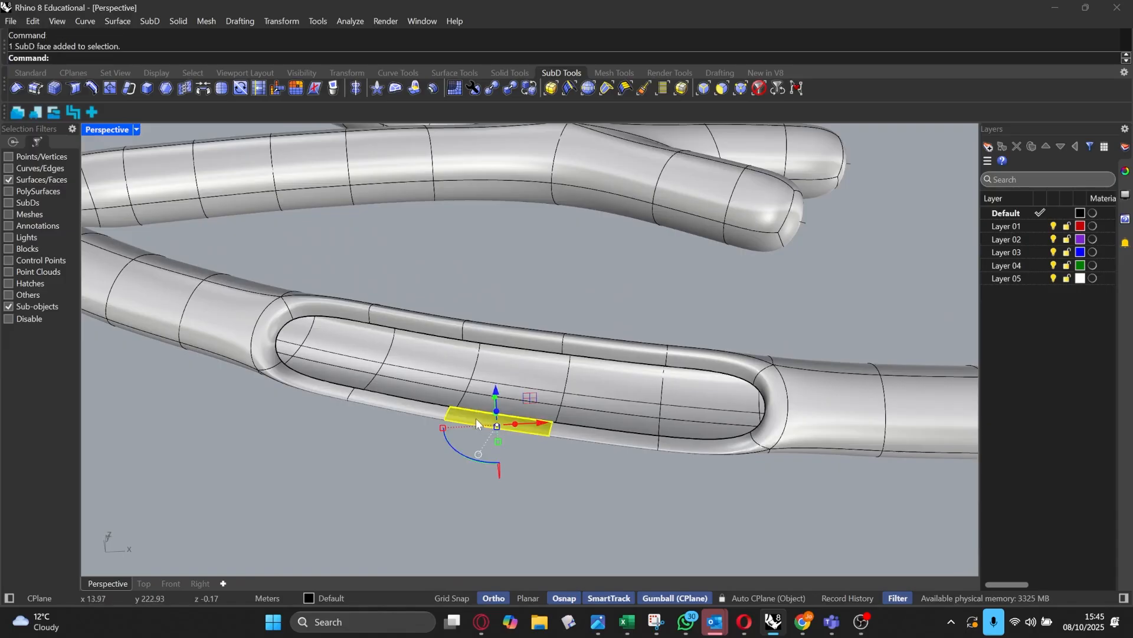
pyautogui.moveTo(477, 423); pyautogui.dragTo(449, 424, button='right')
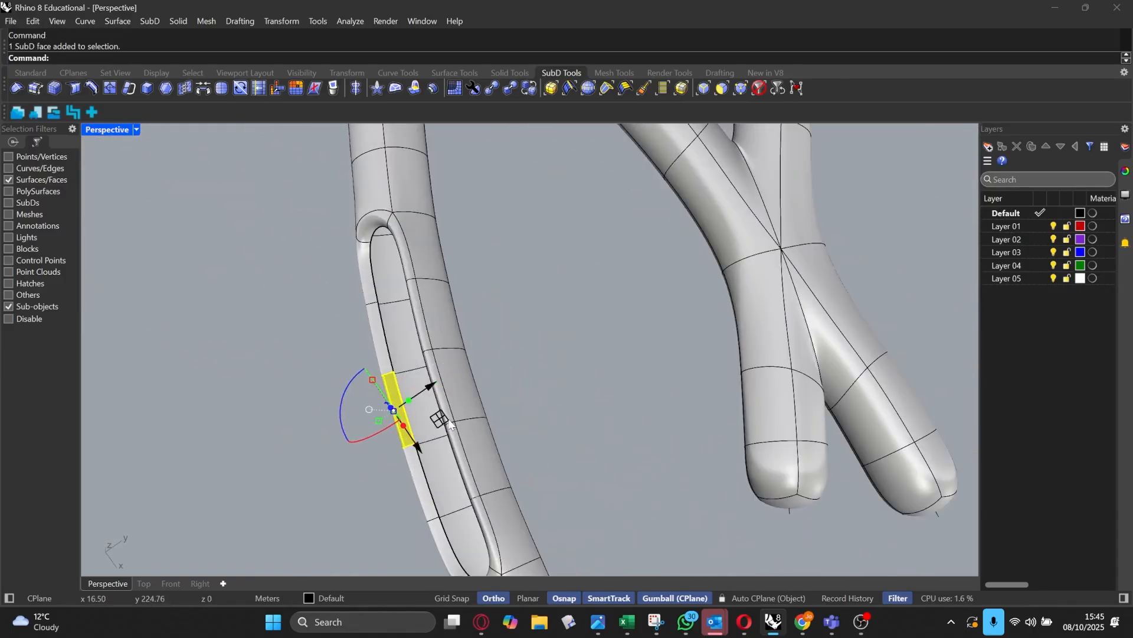
pyautogui.moveTo(450, 424); pyautogui.dragTo(373, 431)
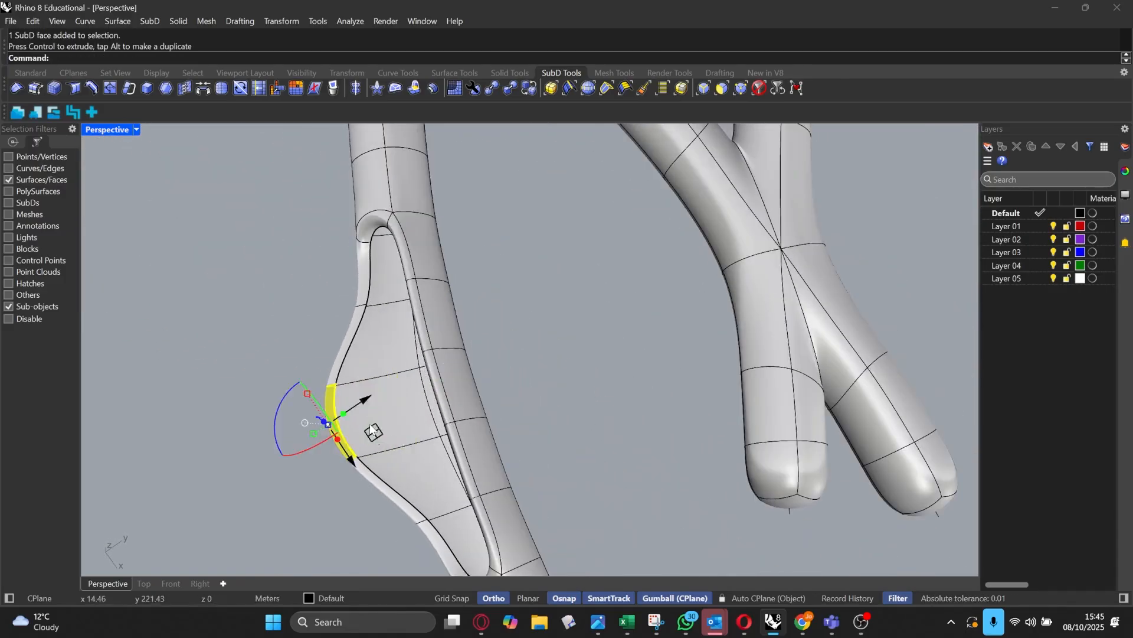
pyautogui.scroll(-6, 430, 380)
pyautogui.click(483, 381)
pyautogui.moveTo(459, 375); pyautogui.dragTo(470, 333, button='right')
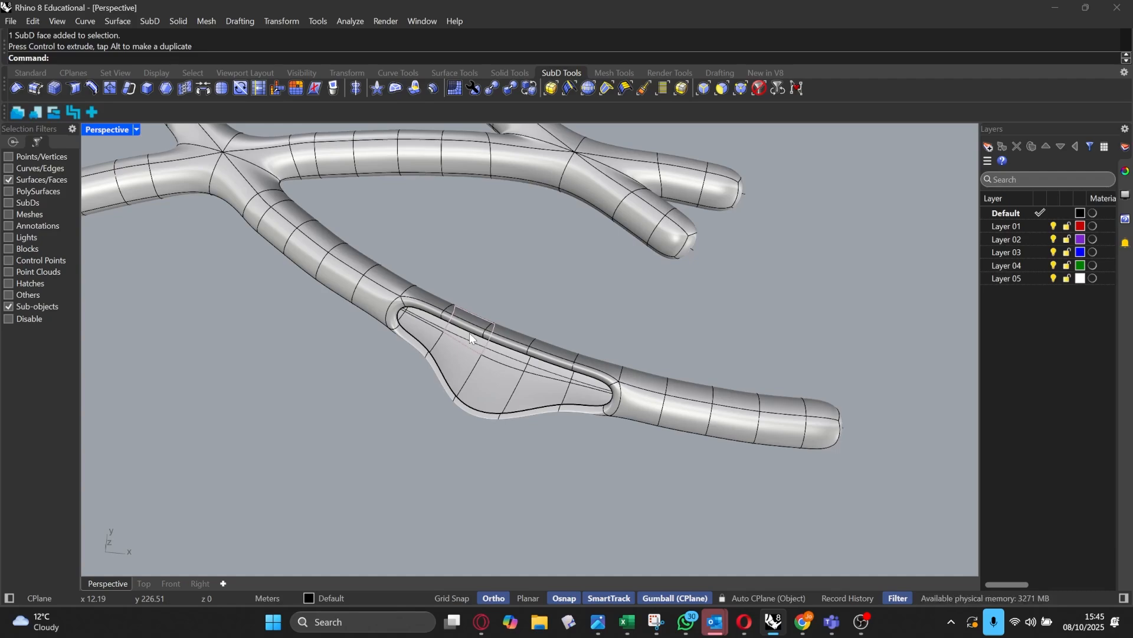
# Step: Switch the SubDs to flat display and select four adjacent top faces near the free end of another arm
pyautogui.moveTo(640, 258); pyautogui.dragTo(566, 273, button='right')
pyautogui.press('Tab')
pyautogui.scroll(5, 606, 314)
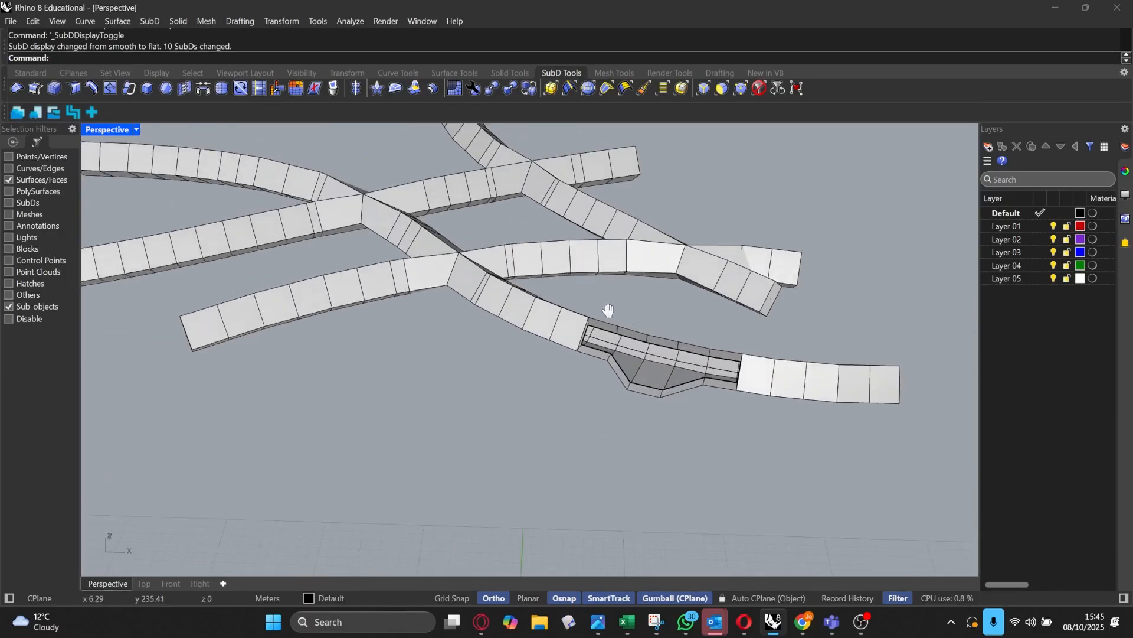
pyautogui.click(722, 88)
pyautogui.keyDown('shift'); pyautogui.moveTo(347, 269); pyautogui.dragTo(853, 189, button='right'); pyautogui.keyUp('shift')
pyautogui.scroll(1, 463, 306)
pyautogui.click(522, 283)
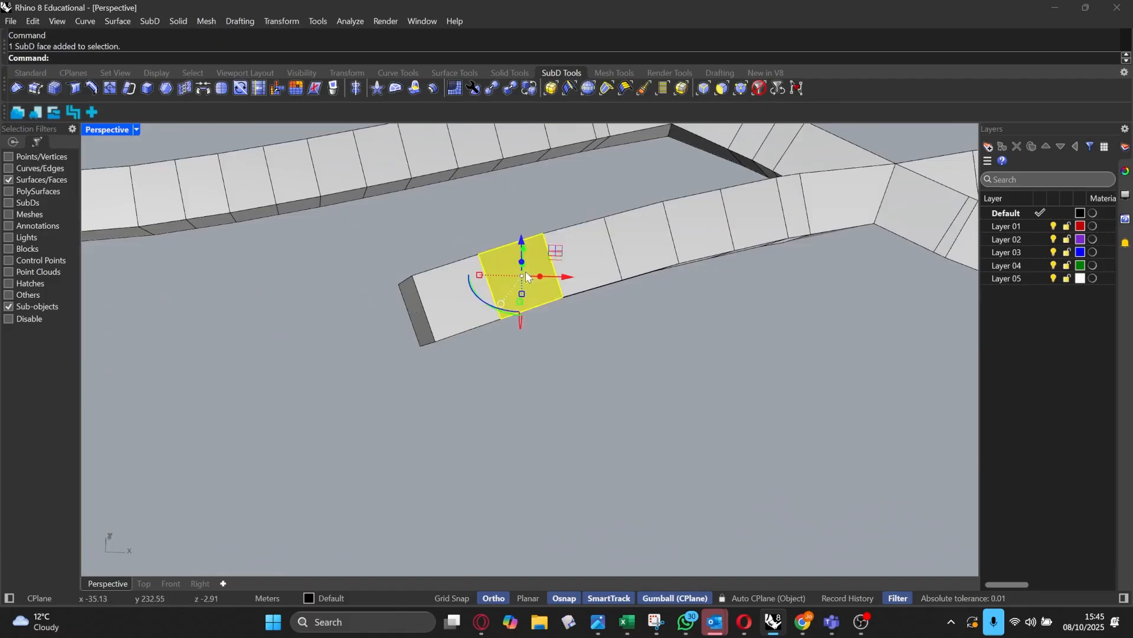
pyautogui.keyDown('shift'); pyautogui.click(583, 255); pyautogui.keyUp('shift')
pyautogui.keyDown('shift'); pyautogui.click(639, 242); pyautogui.keyUp('shift')
pyautogui.moveTo(692, 238); pyautogui.dragTo(517, 303, button='right')
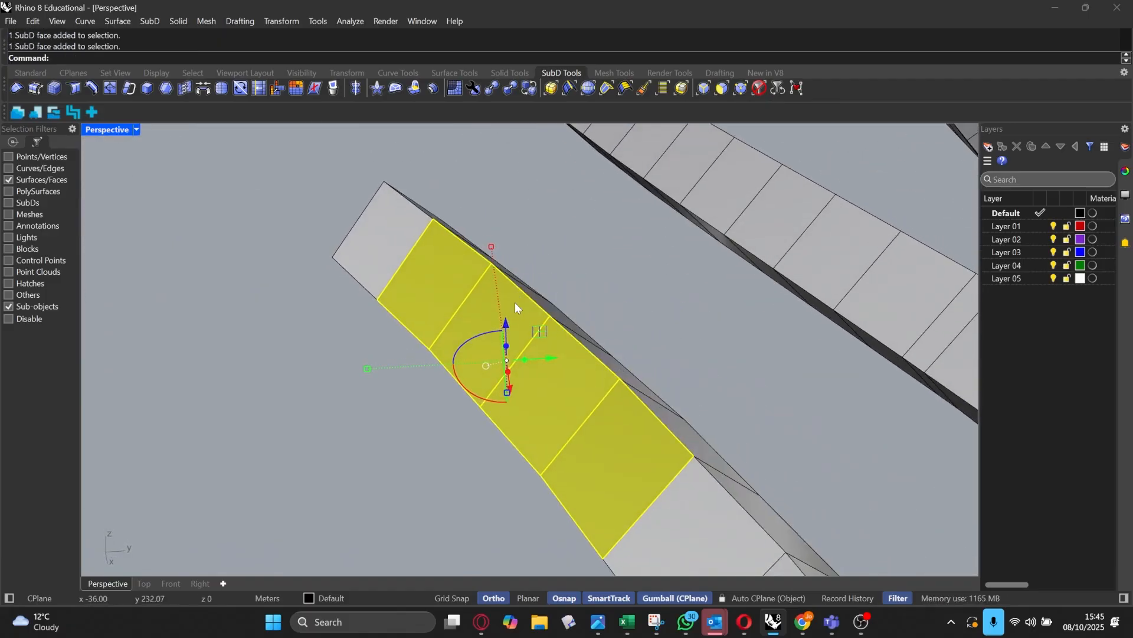
# Step: Try deleting the four selected faces directly and inspect the thin cut edge in smooth display
pyautogui.press('Delete')
pyautogui.press('Tab')
pyautogui.moveTo(543, 327); pyautogui.dragTo(859, 275, button='right')
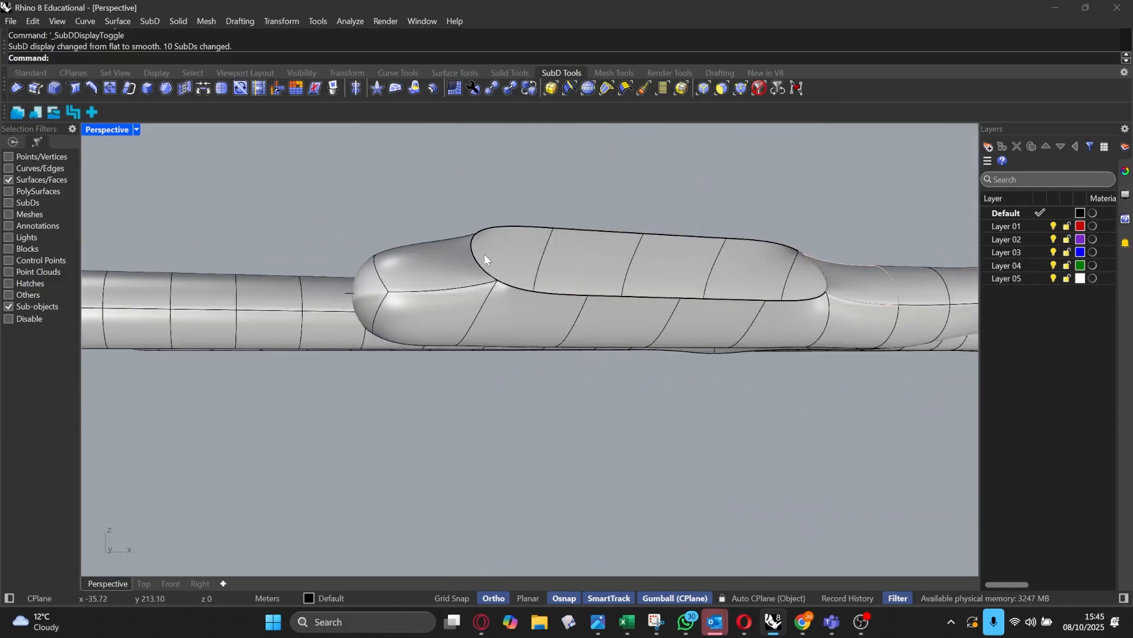
pyautogui.moveTo(728, 268); pyautogui.dragTo(291, 313, button='right')
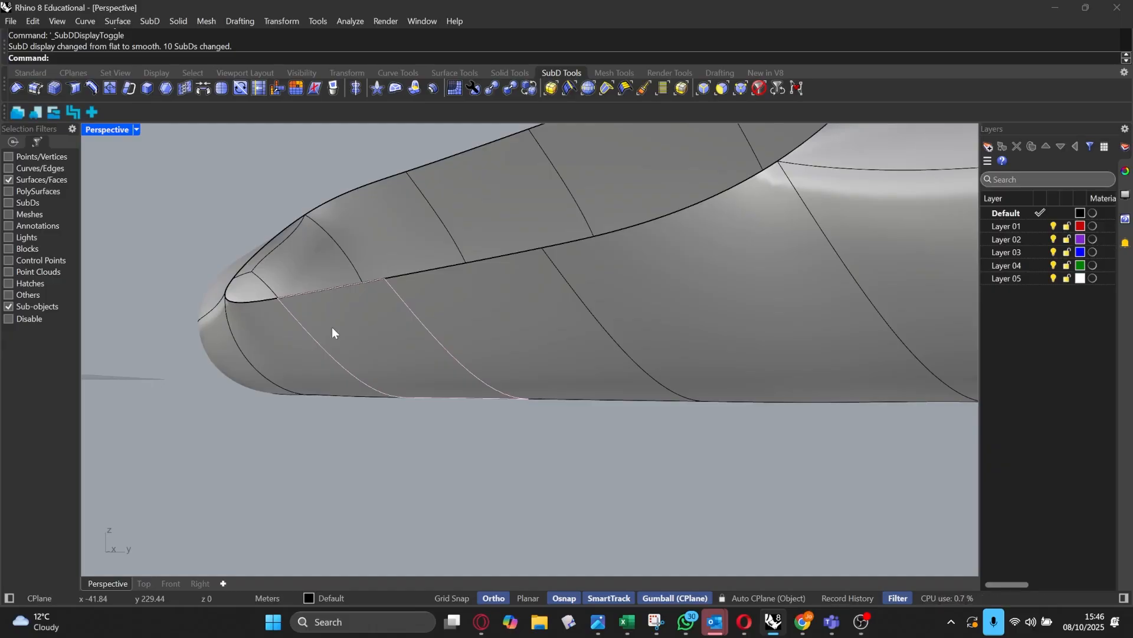
pyautogui.moveTo(328, 317); pyautogui.dragTo(434, 175, button='right')
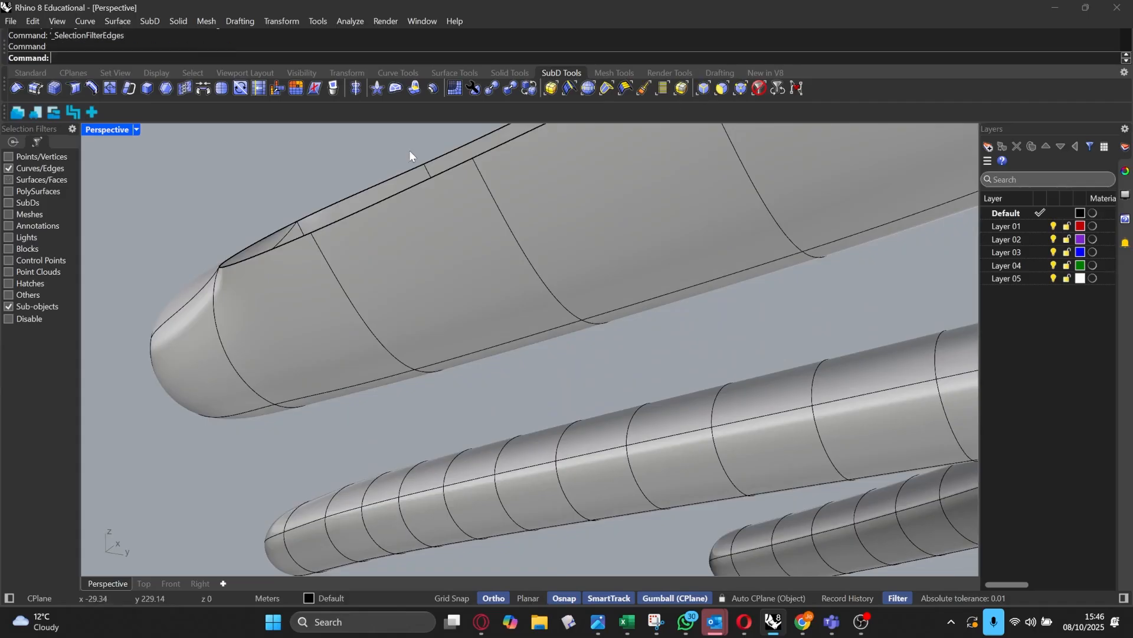
# Step: Limit the selection to vertices, select two vertices on the side of the cut arm and undo the face deletion
pyautogui.click(741, 88)
pyautogui.click(740, 86)
pyautogui.click(473, 158)
pyautogui.moveTo(615, 309); pyautogui.dragTo(501, 284, button='right')
pyautogui.keyDown('shift'); pyautogui.click(520, 295); pyautogui.keyUp('shift')
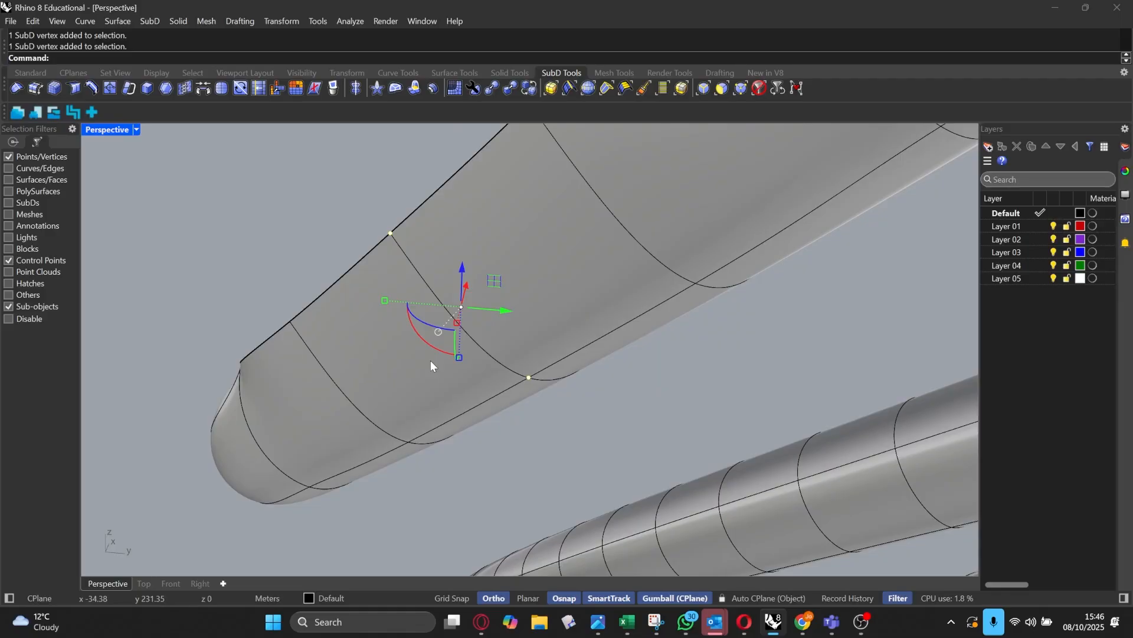
pyautogui.hotkey('ctrl', 'z')
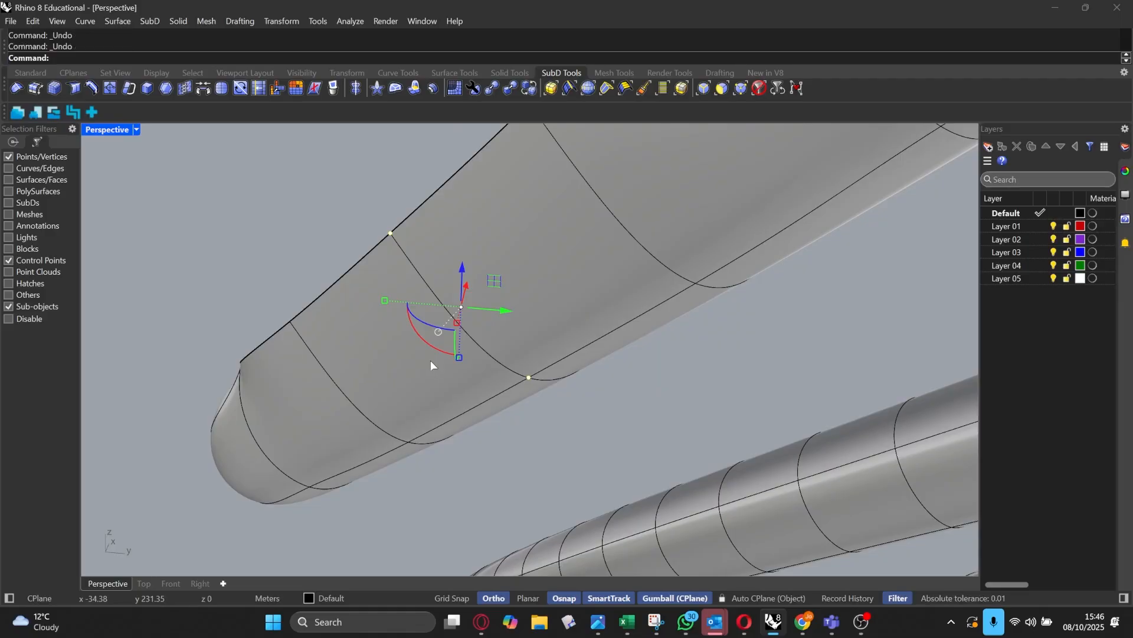
# Step: Extrude the four restored faces inward along their normals to form a recess in the arm's end
pyautogui.moveTo(387, 339); pyautogui.dragTo(356, 270, button='right')
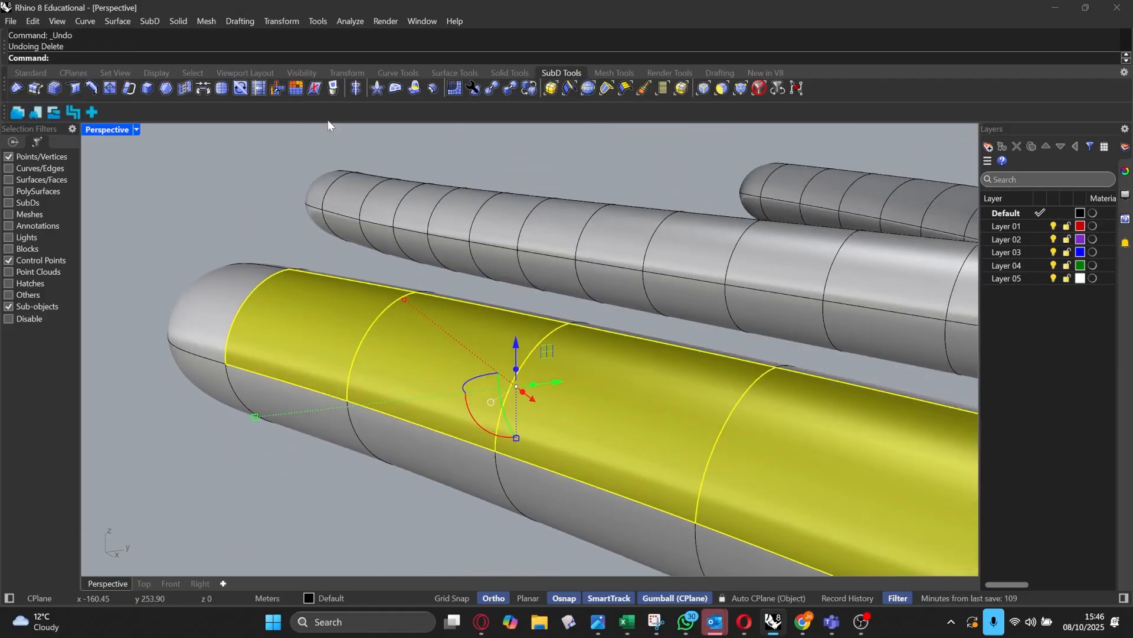
pyautogui.click(414, 88)
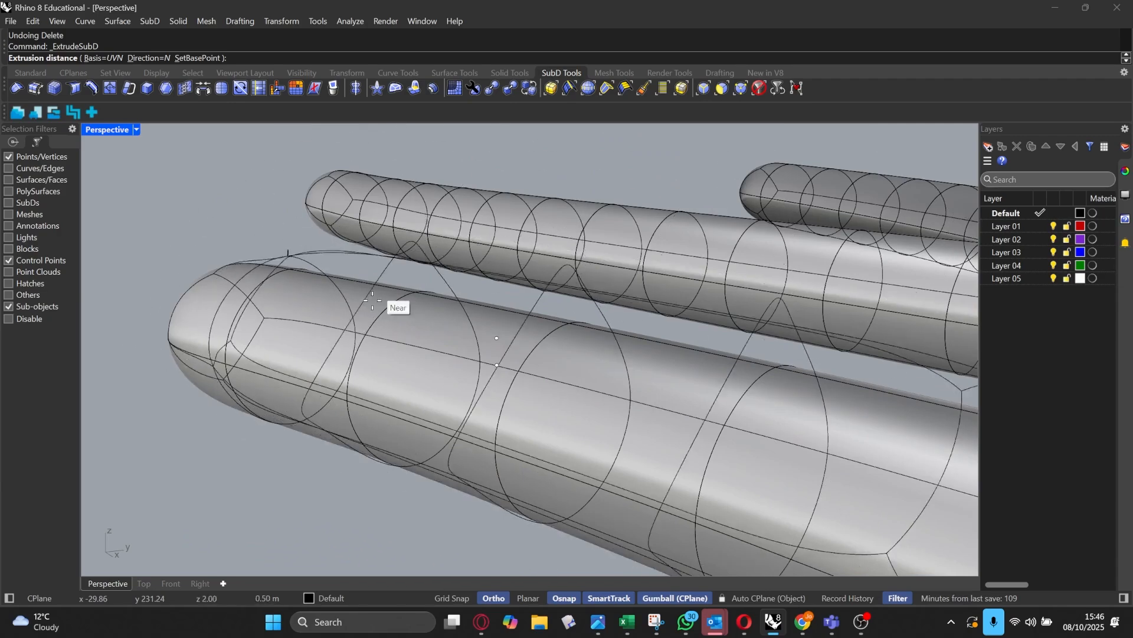
pyautogui.click(388, 421)
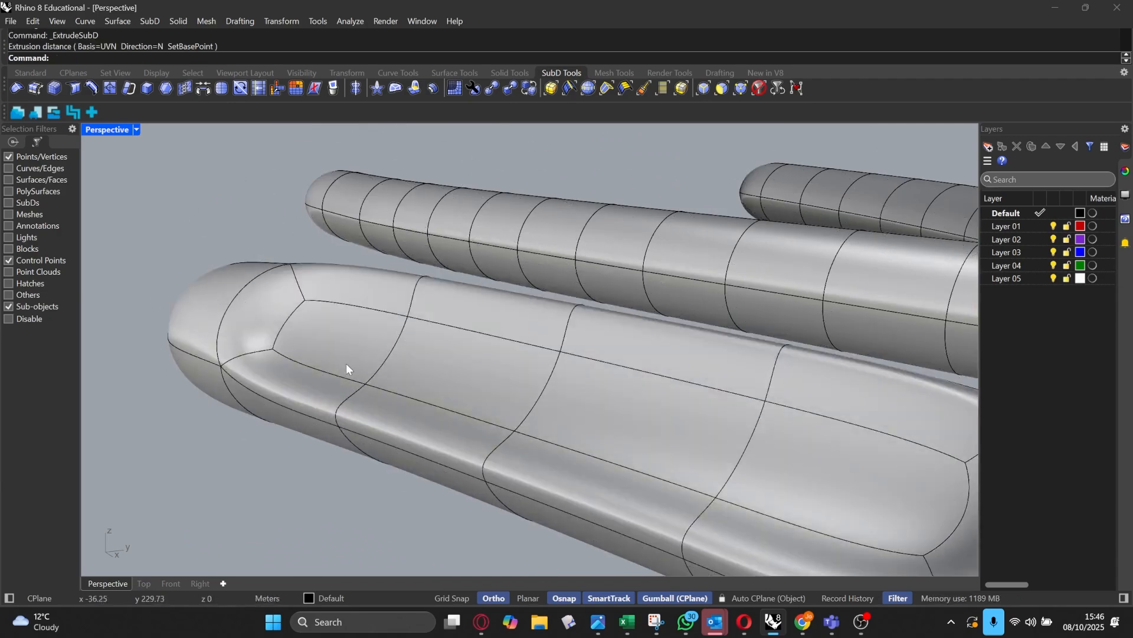
# Step: Select the four faces at the bottom of the new recess, delete them and inspect the thick rounded rim
pyautogui.moveTo(350, 362); pyautogui.dragTo(337, 357, button='right')
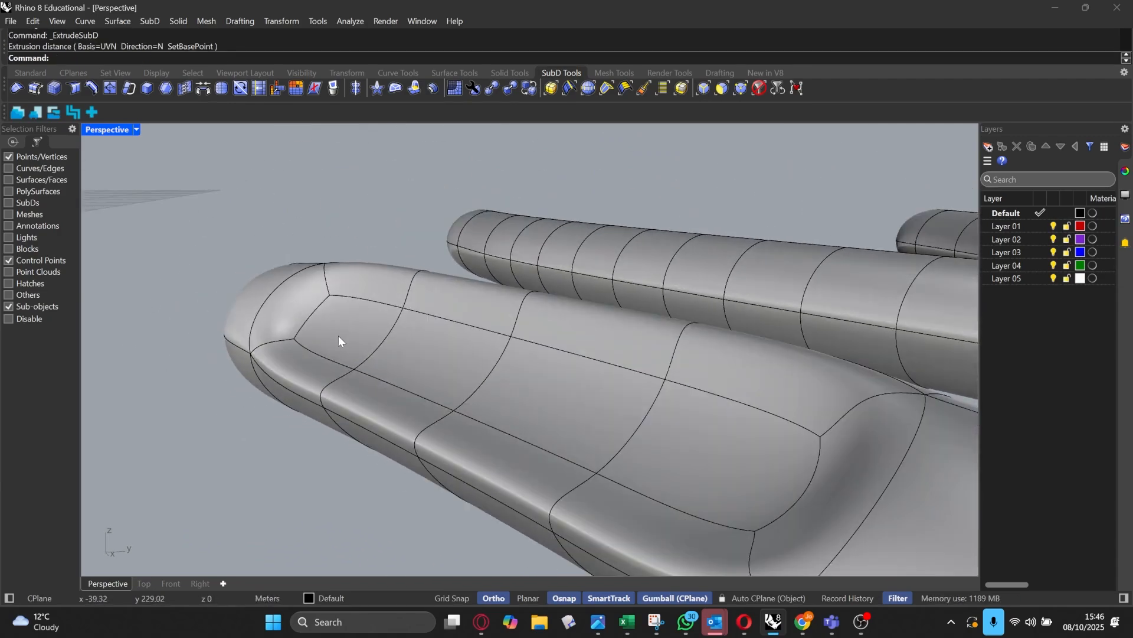
pyautogui.click(721, 89)
pyautogui.click(388, 298)
pyautogui.keyDown('shift'); pyautogui.click(450, 373); pyautogui.keyUp('shift')
pyautogui.keyDown('shift'); pyautogui.click(533, 399); pyautogui.keyUp('shift')
pyautogui.keyDown('shift'); pyautogui.click(681, 451); pyautogui.keyUp('shift')
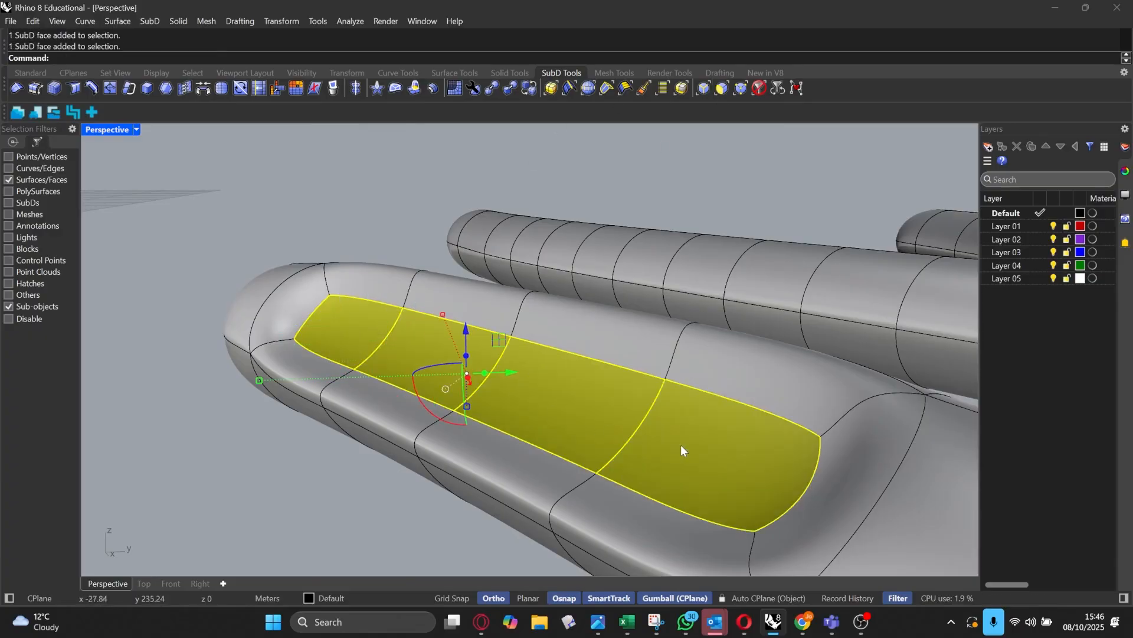
pyautogui.press('Delete')
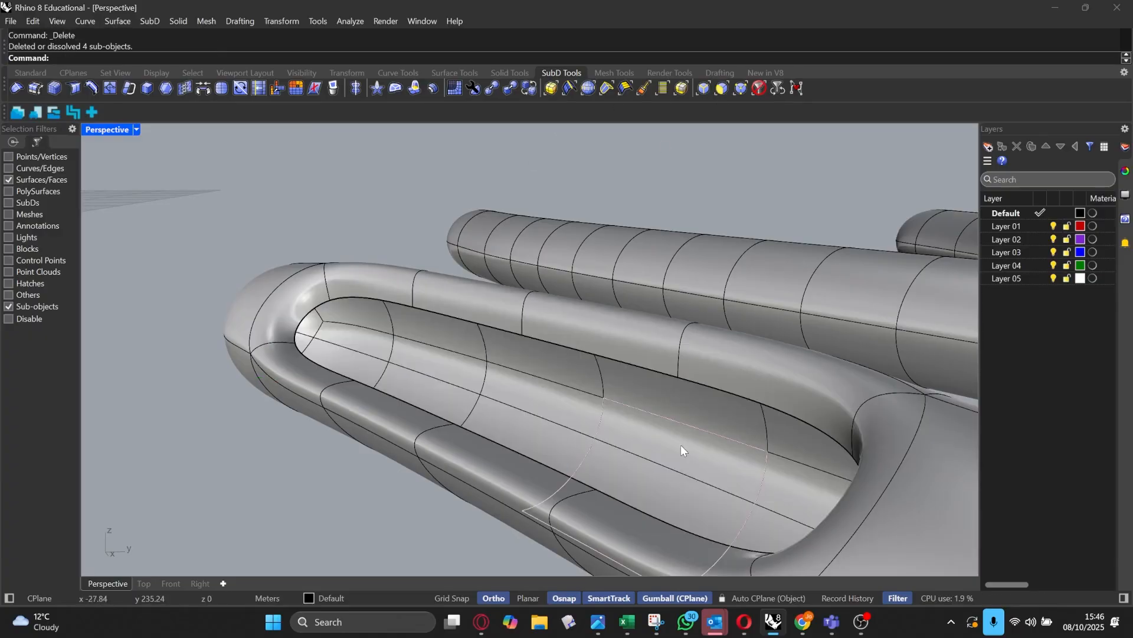
pyautogui.moveTo(609, 396); pyautogui.dragTo(490, 316, button='right')
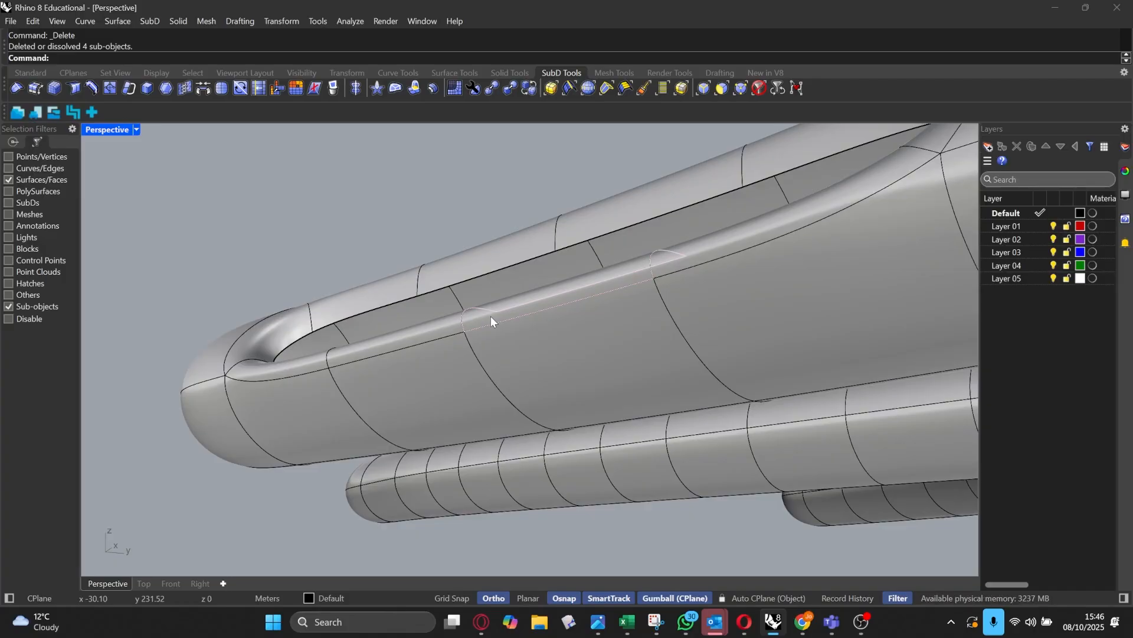
pyautogui.scroll(-10, 490, 316)
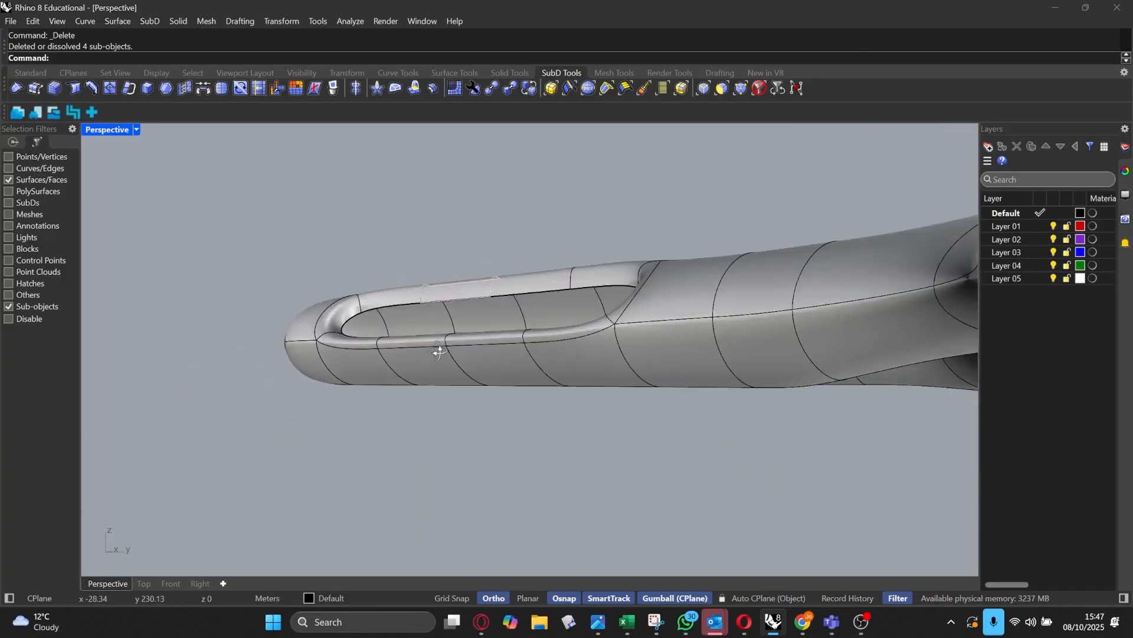
# Step: Return the selection filter to whole objects and move the three-armed SubD surface off the grid in the negative X direction
pyautogui.scroll(-5, 413, 367)
pyautogui.moveTo(517, 393); pyautogui.dragTo(600, 406, button='right')
pyautogui.moveTo(503, 317); pyautogui.dragTo(578, 352, button='right')
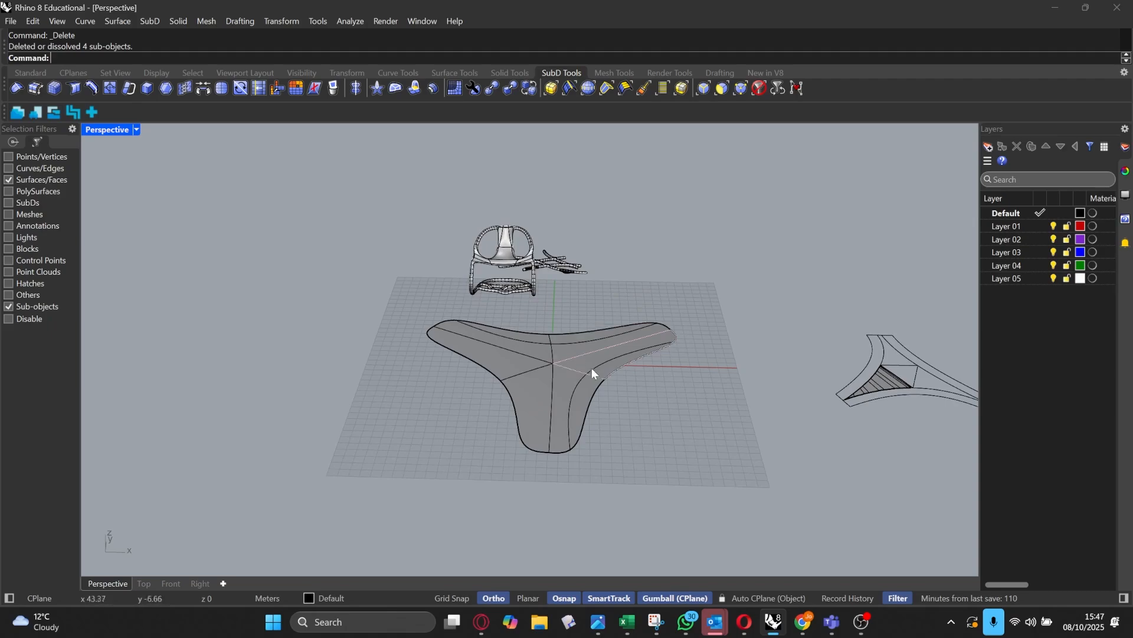
pyautogui.scroll(2, 590, 419)
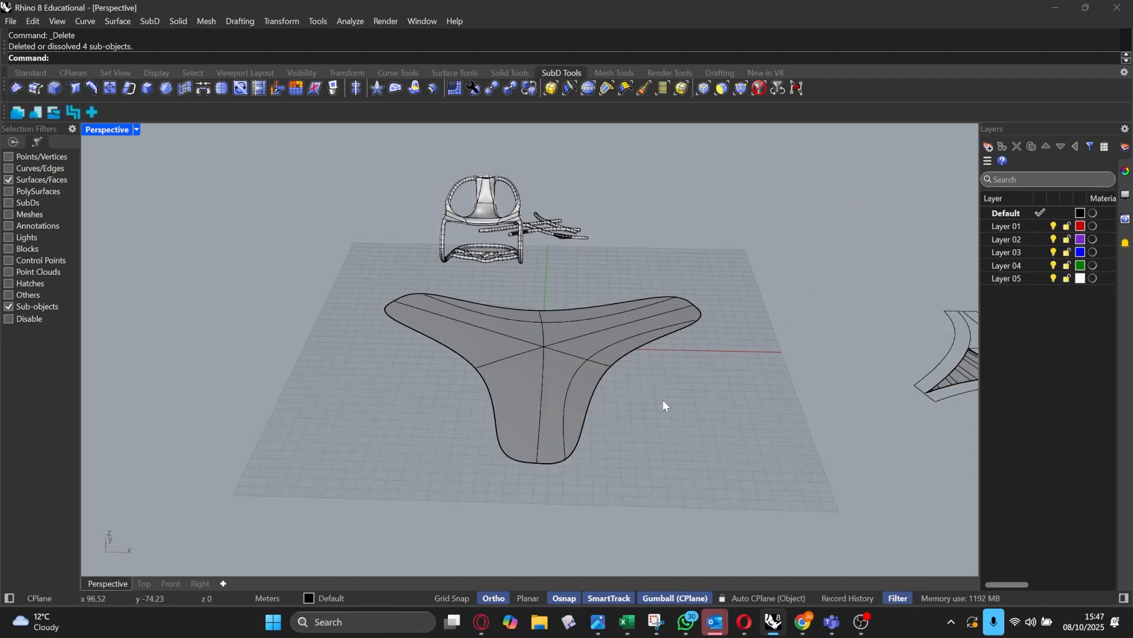
pyautogui.click(762, 88)
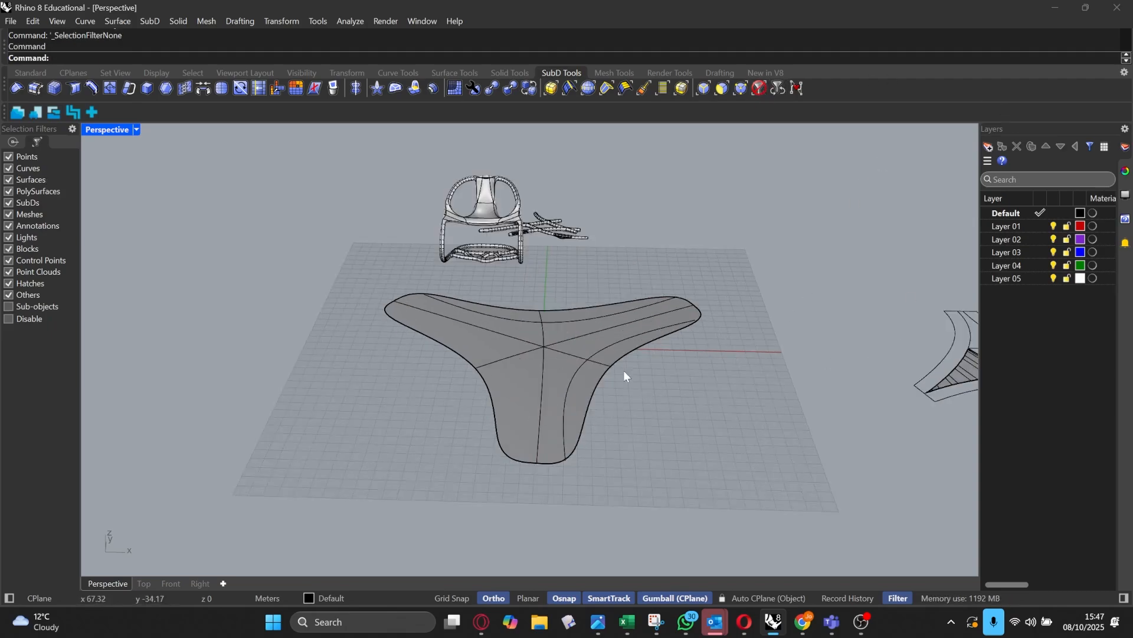
pyautogui.scroll(-2, 664, 330)
pyautogui.click(608, 331)
pyautogui.moveTo(607, 334); pyautogui.dragTo(592, 378, button='right')
pyautogui.moveTo(585, 433); pyautogui.dragTo(166, 408)
# Step: Select the two leftover curves on the grid and delete them
pyautogui.click(664, 499)
pyautogui.moveTo(665, 499); pyautogui.dragTo(496, 295)
pyautogui.moveTo(614, 418); pyautogui.dragTo(533, 350)
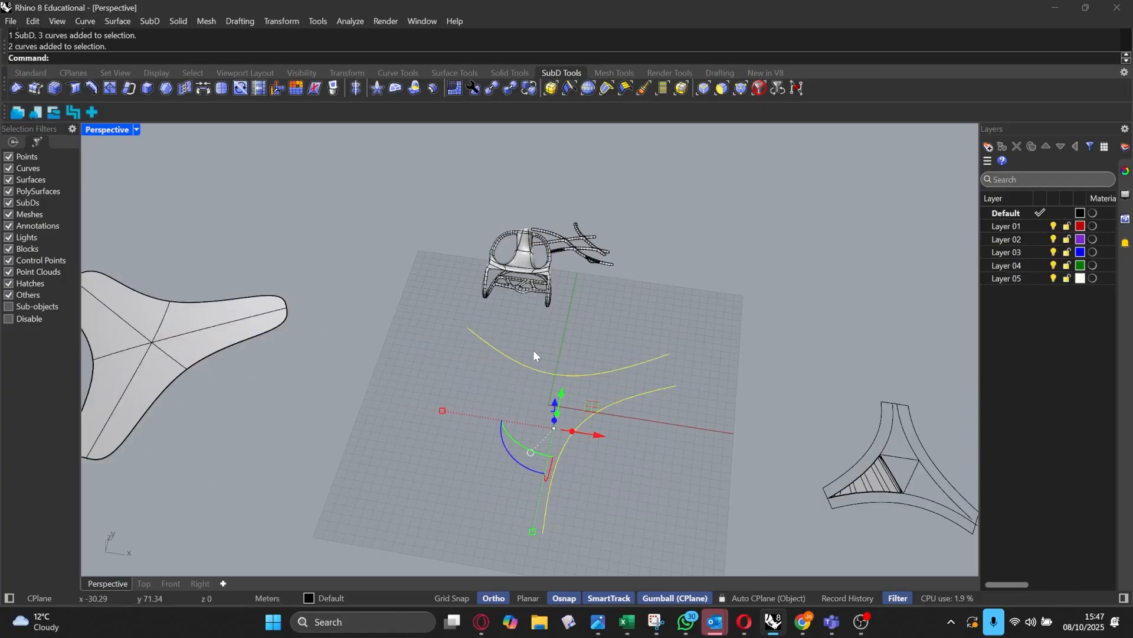
pyautogui.press('Delete')
pyautogui.scroll(2, 629, 388)
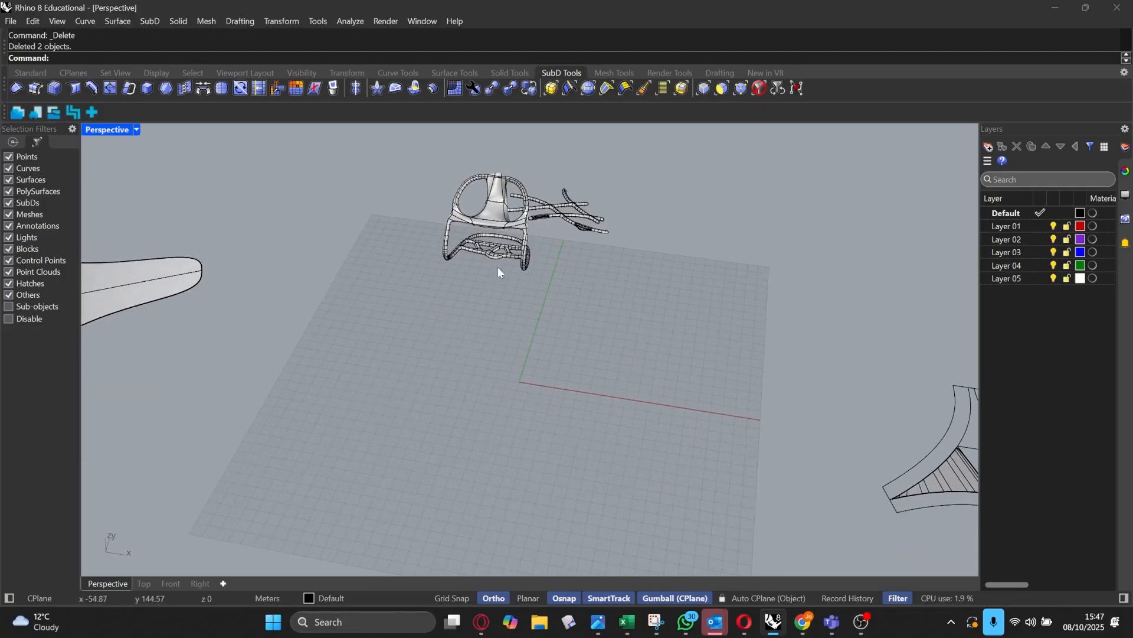
# Step: Duplicate the three-armed SubD surface along the X axis back onto the centre of the grid
pyautogui.moveTo(680, 163); pyautogui.dragTo(553, 316, button='right')
pyautogui.scroll(2, 324, 340)
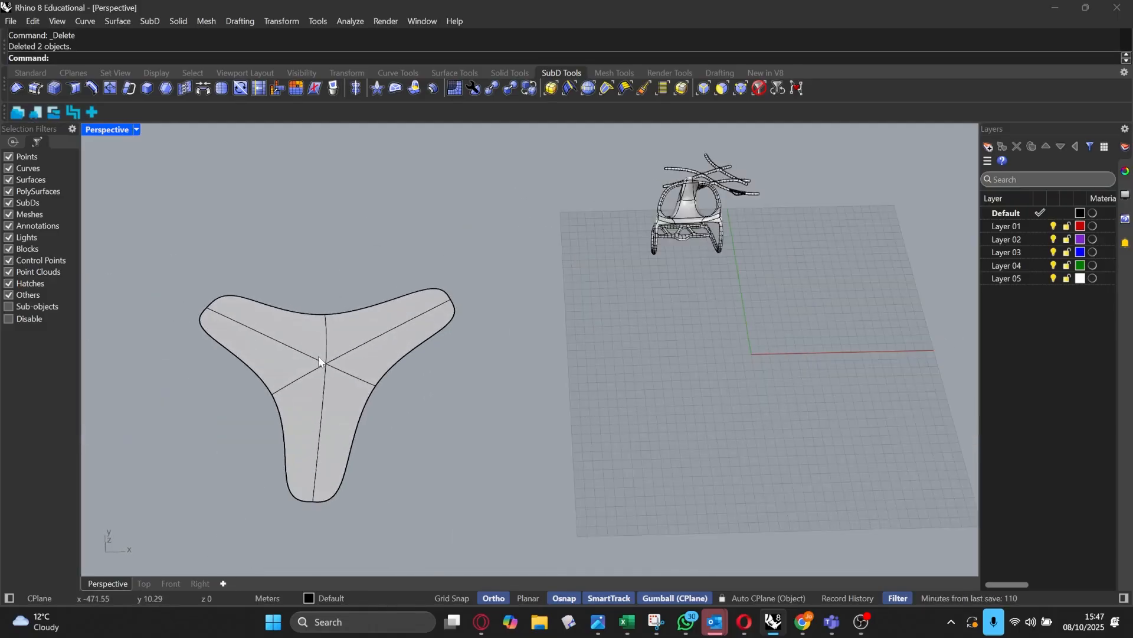
pyautogui.click(318, 356)
pyautogui.scroll(1, 235, 301)
pyautogui.scroll(-5, 292, 278)
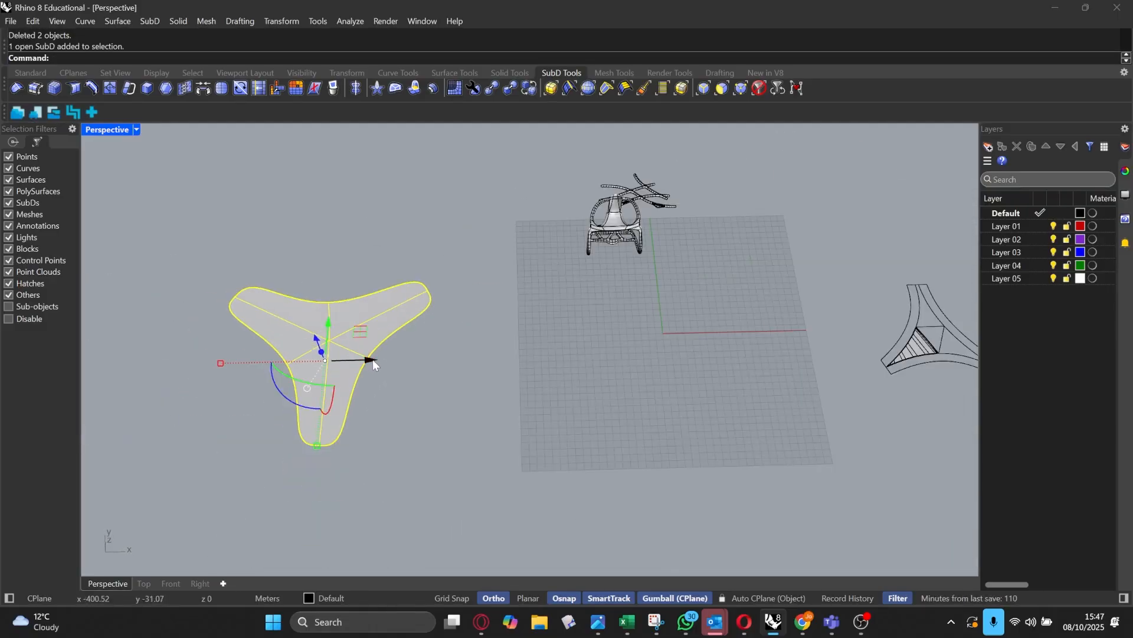
pyautogui.moveTo(373, 359); pyautogui.dragTo(695, 382)
pyautogui.click(792, 368)
pyautogui.scroll(4, 709, 328)
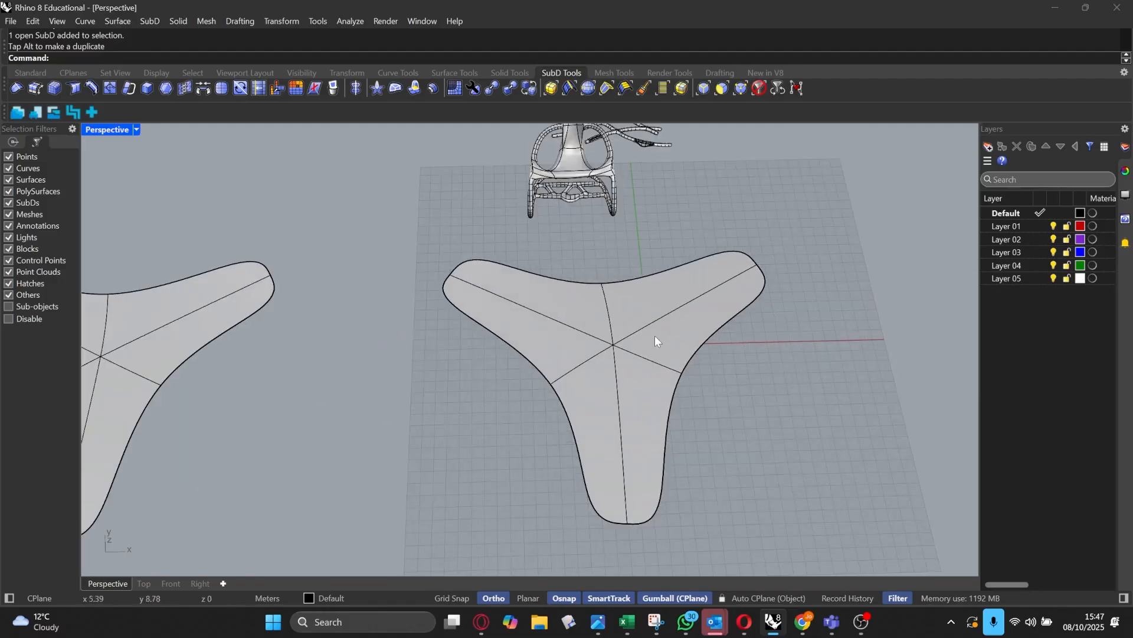
# Step: Limit the selection to vertices and raise the copied surface's centre vertex and the three inner boundary vertices to arch it
pyautogui.click(654, 336)
pyautogui.moveTo(643, 349); pyautogui.dragTo(539, 313, button='right')
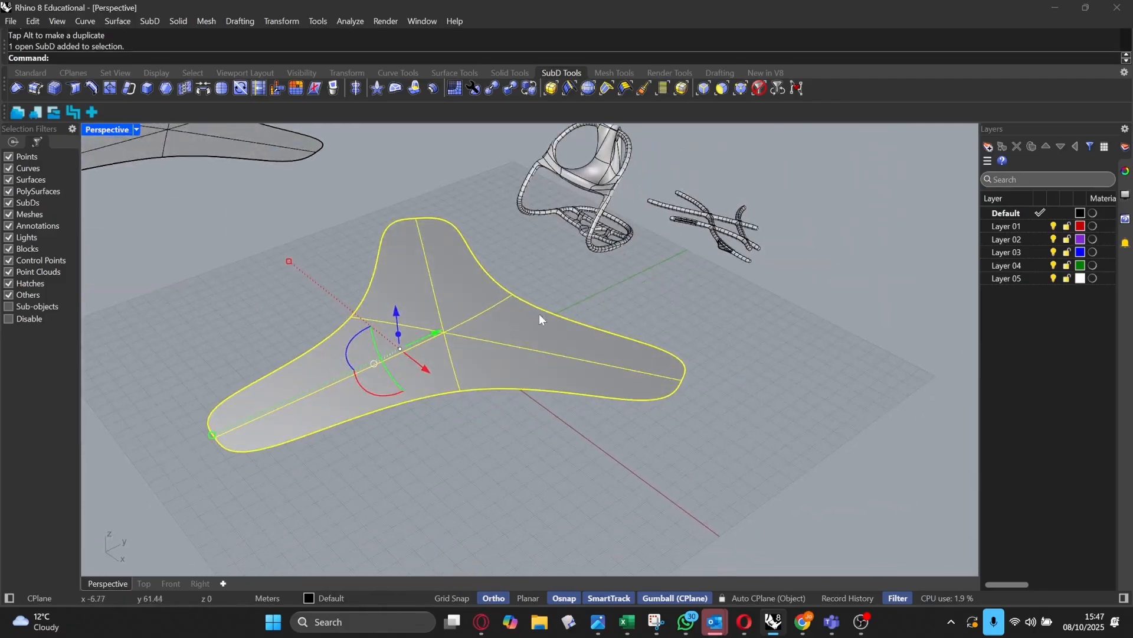
pyautogui.click(739, 90)
pyautogui.scroll(4, 395, 301)
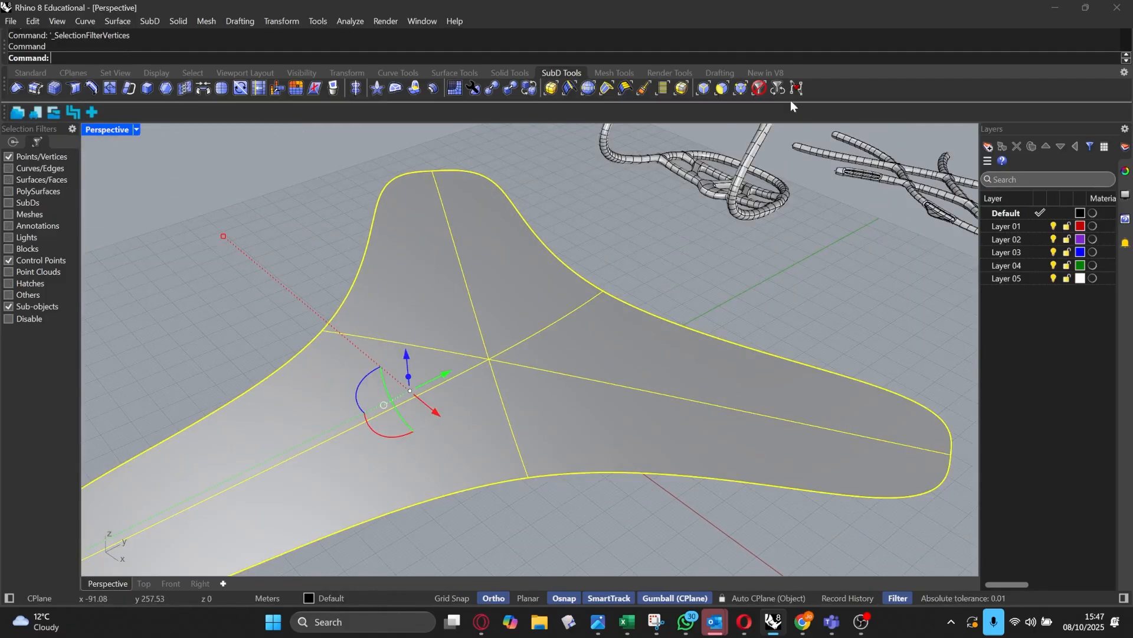
pyautogui.press('Escape')
pyautogui.click(488, 358)
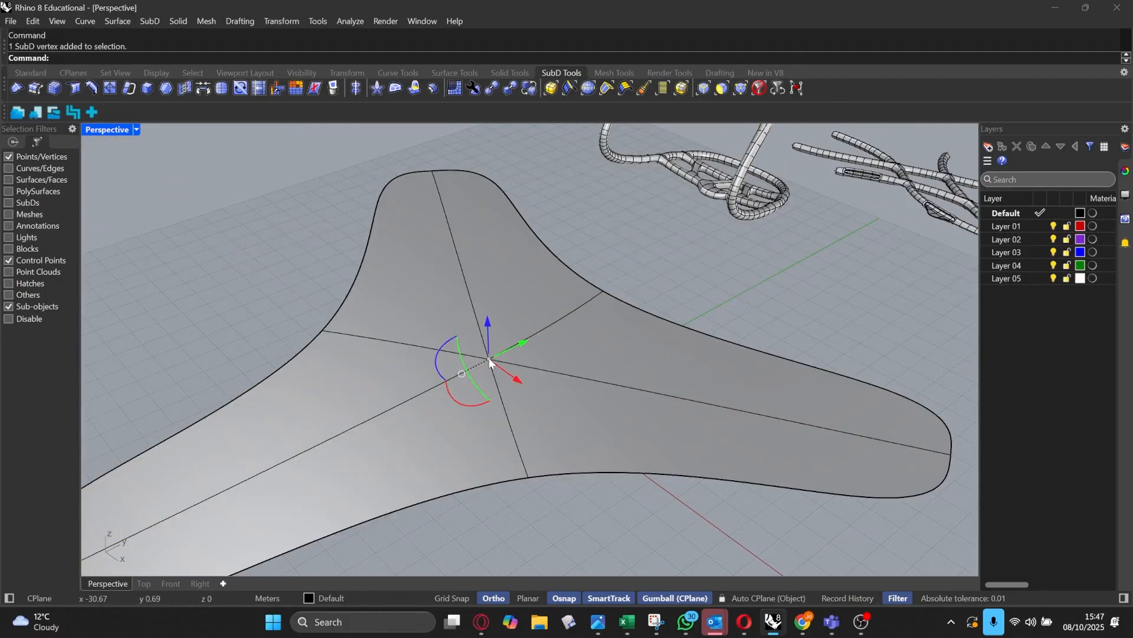
pyautogui.keyDown('shift'); pyautogui.click(322, 331); pyautogui.keyUp('shift')
pyautogui.keyDown('shift'); pyautogui.click(603, 291); pyautogui.keyUp('shift')
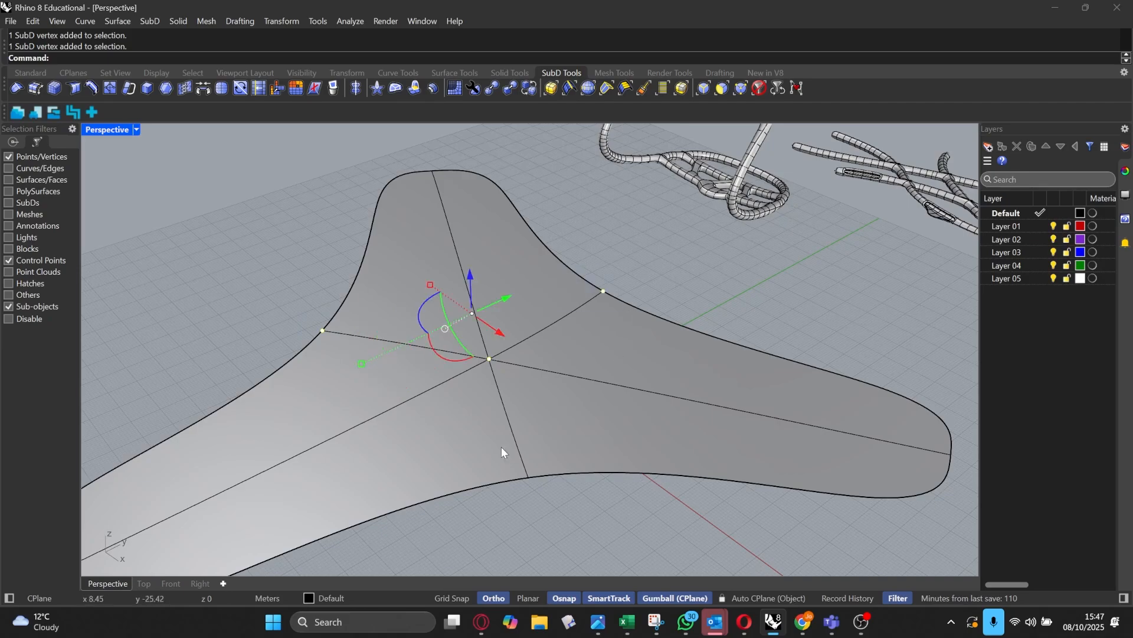
pyautogui.keyDown('shift'); pyautogui.click(528, 477); pyautogui.keyUp('shift')
pyautogui.moveTo(517, 310); pyautogui.dragTo(520, 208)
pyautogui.scroll(-12, 509, 278)
pyautogui.moveTo(509, 342); pyautogui.dragTo(515, 300, button='right')
pyautogui.scroll(8, 515, 300)
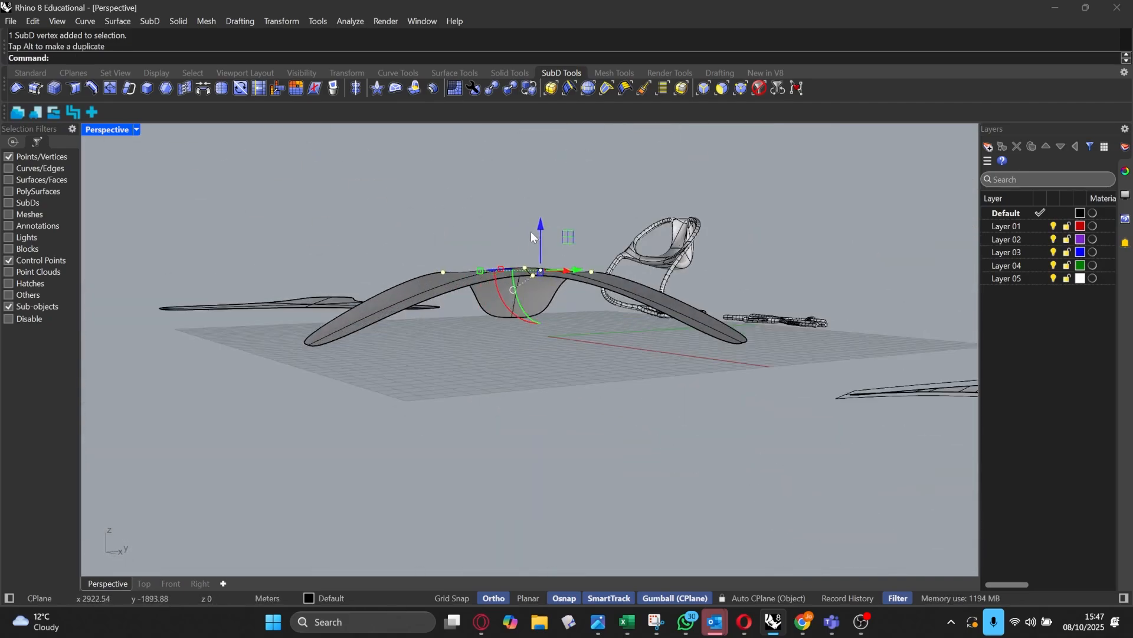
# Step: Raise the selected centre and inner boundary vertices further upward to heighten the three-armed surface's arch
pyautogui.moveTo(538, 260); pyautogui.dragTo(545, 170)
pyautogui.moveTo(534, 236); pyautogui.dragTo(438, 325, button='right')
pyautogui.press('Escape')
pyautogui.scroll(4, 432, 296)
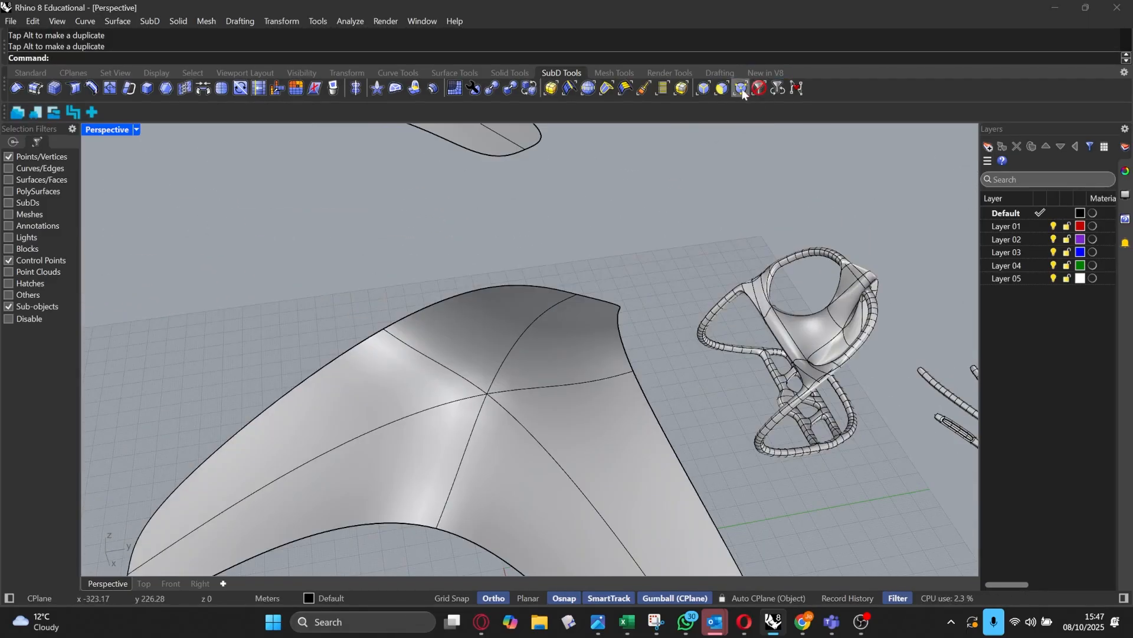
pyautogui.press('Tab')
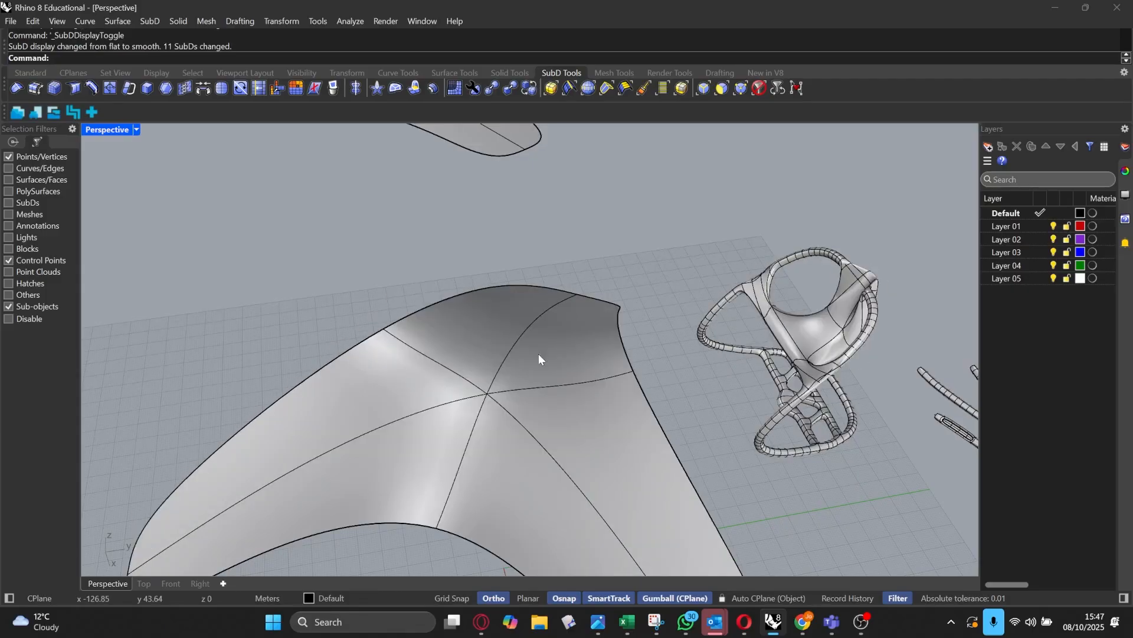
# Step: Return the selection filter to whole objects and subdivide the arched three-armed SubD surface twice
pyautogui.scroll(-2, 526, 351)
pyautogui.click(760, 89)
pyautogui.click(477, 384)
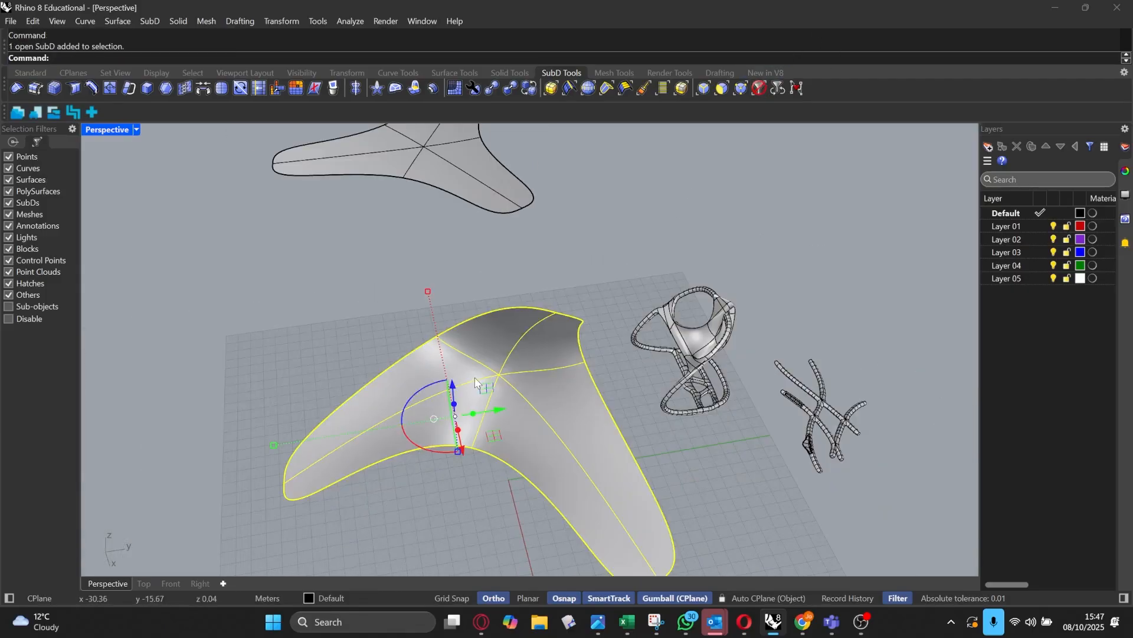
pyautogui.moveTo(477, 384); pyautogui.dragTo(584, 394, button='right')
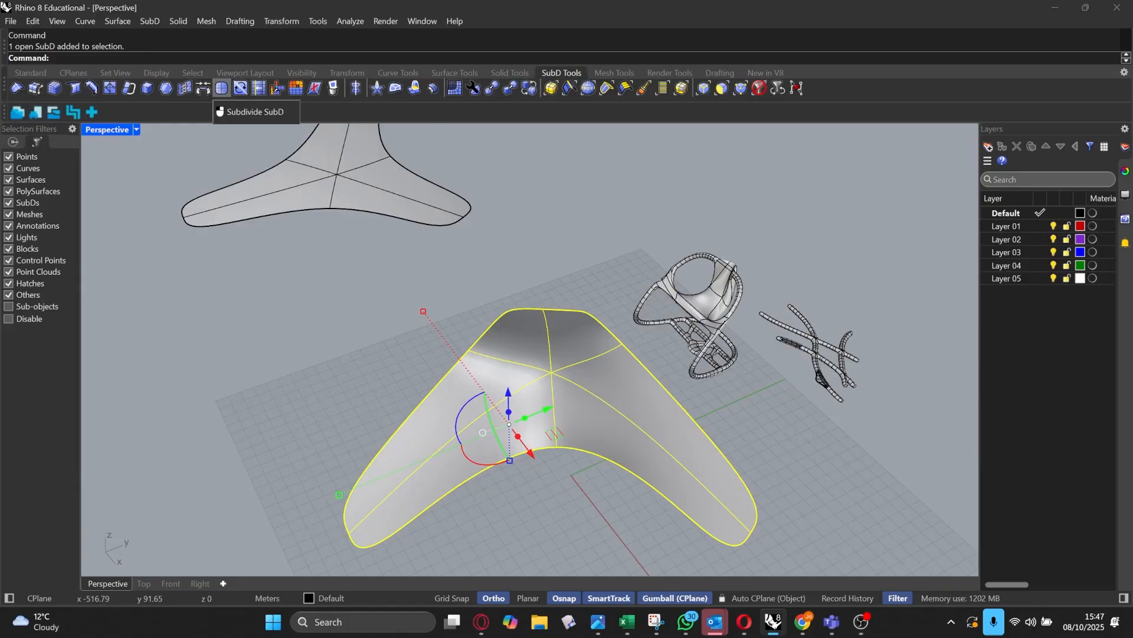
pyautogui.click(223, 88)
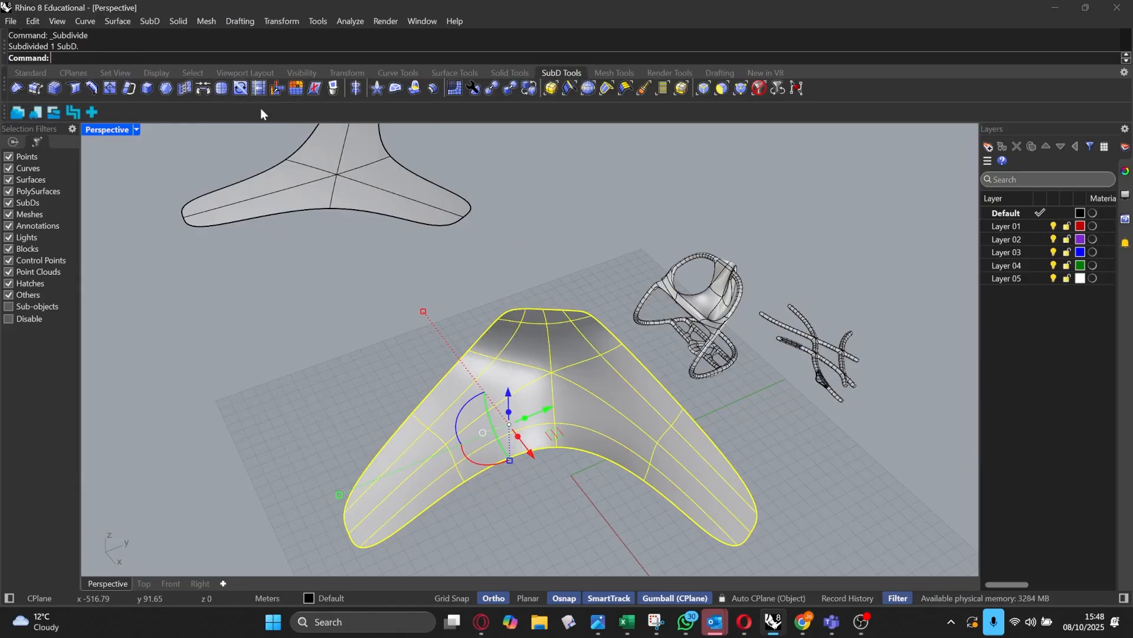
pyautogui.moveTo(573, 268); pyautogui.dragTo(566, 254, button='right')
pyautogui.click(566, 254)
pyautogui.scroll(3, 550, 385)
pyautogui.click(550, 385)
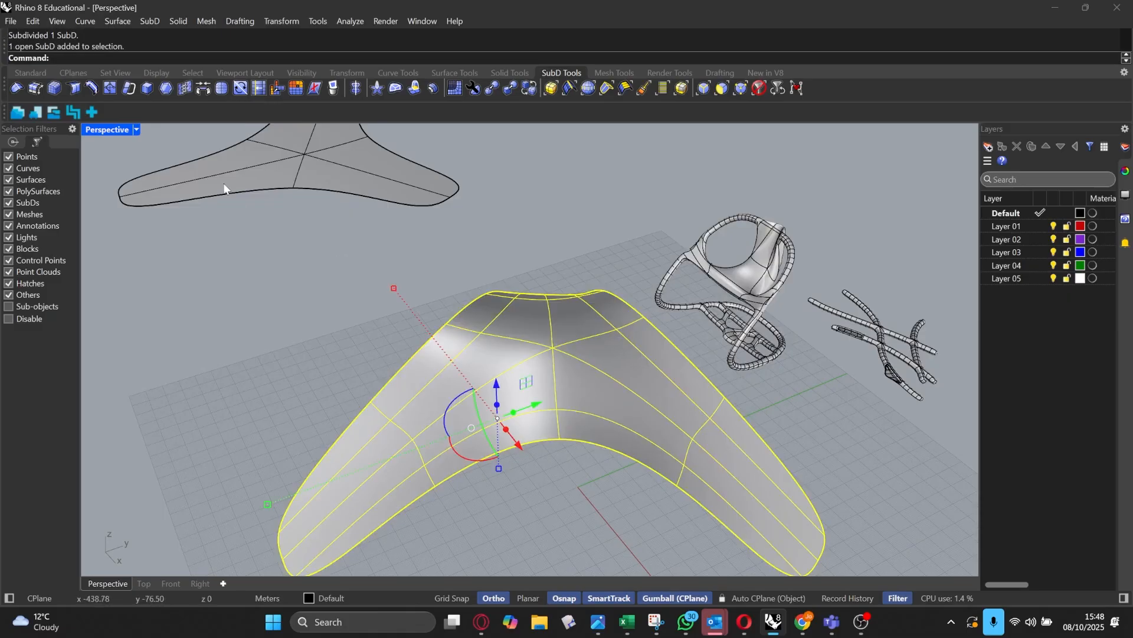
pyautogui.click(221, 89)
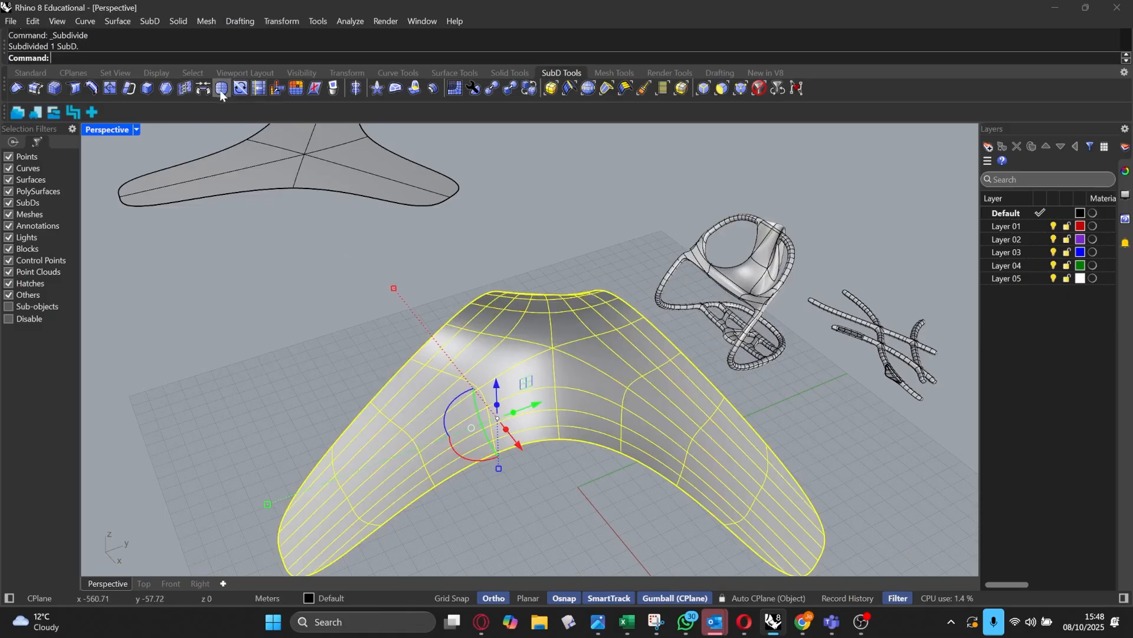
pyautogui.click(545, 221)
pyautogui.moveTo(546, 221); pyautogui.dragTo(669, 314, button='right')
# Step: Extract the wireframe curves of the subdivided arched surface with ExtractWireframe
pyautogui.write('xtractWireframe')
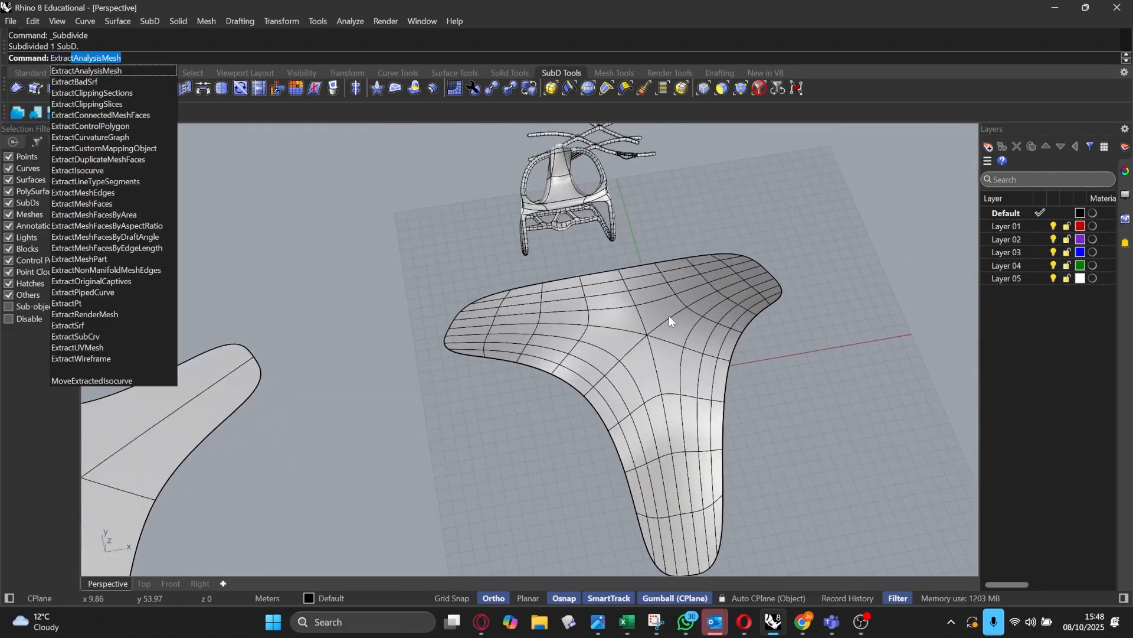
pyautogui.press('Return')
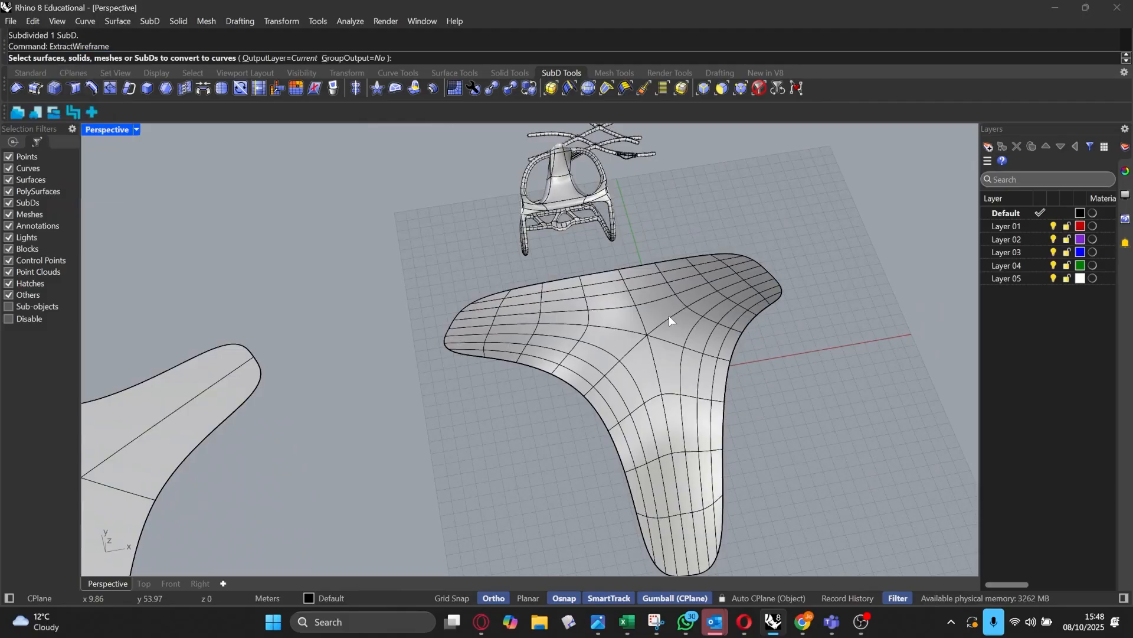
pyautogui.scroll(-5, 669, 316)
pyautogui.moveTo(668, 315); pyautogui.dragTo(560, 303, button='right')
pyautogui.moveTo(519, 298); pyautogui.dragTo(801, 490)
pyautogui.press('Return')
pyautogui.moveTo(731, 463); pyautogui.dragTo(682, 453, button='right')
# Step: Move the extracted wireframe curves off the grid in the negative Y direction, away from the arched surface
pyautogui.moveTo(607, 409); pyautogui.dragTo(341, 505)
pyautogui.scroll(-5, 378, 396)
pyautogui.moveTo(383, 395); pyautogui.dragTo(228, 370, button='right')
pyautogui.scroll(4, 228, 370)
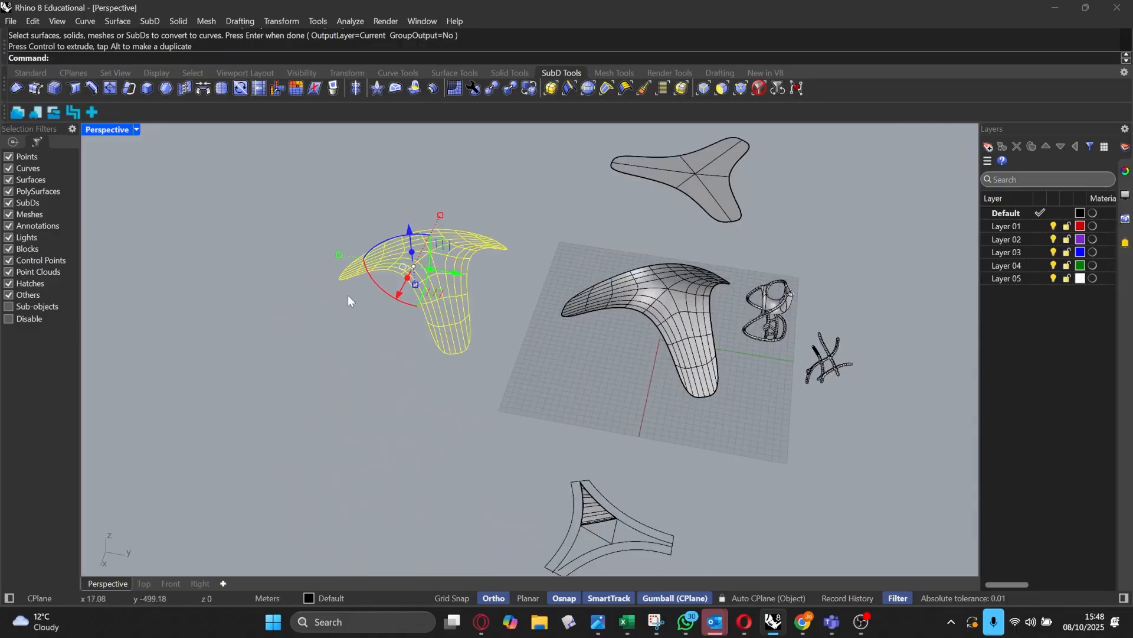
# Step: Create a MultiPipe lattice from the extracted wireframe curves with the default radius
pyautogui.scroll(3, 348, 297)
pyautogui.moveTo(381, 242); pyautogui.dragTo(399, 184, button='right')
pyautogui.scroll(3, 399, 184)
pyautogui.write('MultiPipe')
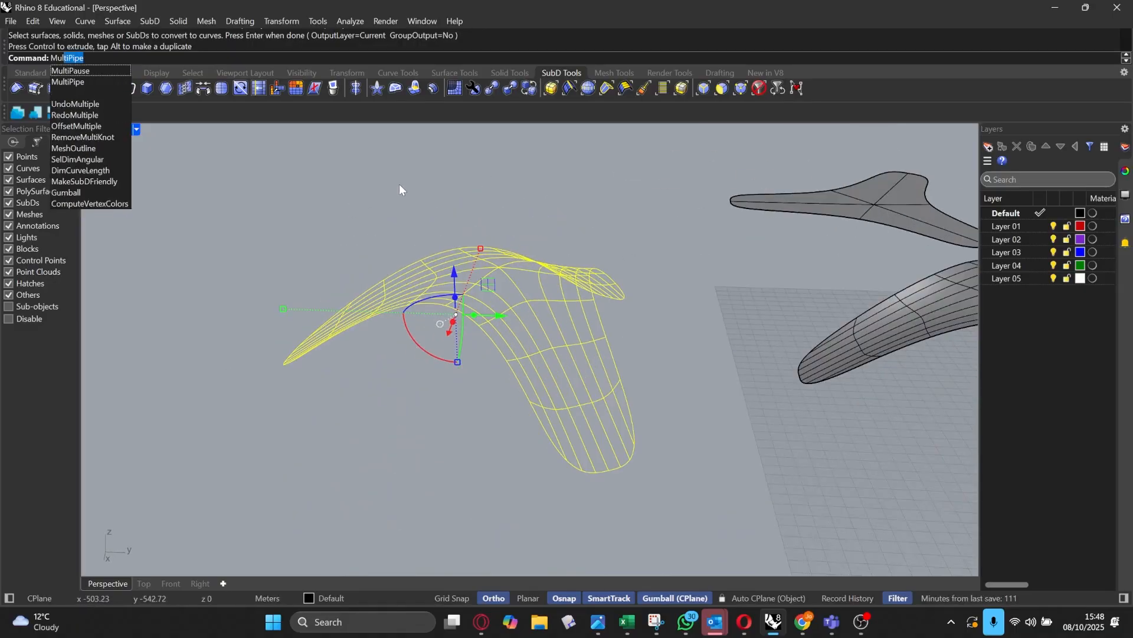
pyautogui.press('Return')
pyautogui.press('Return')
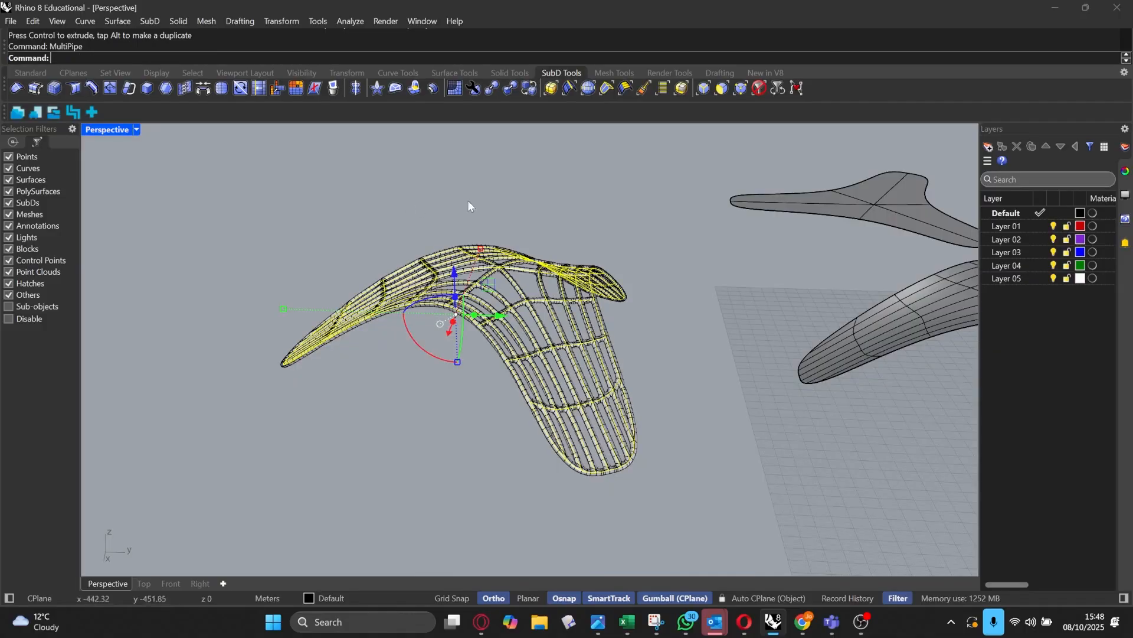
pyautogui.click(586, 228)
pyautogui.moveTo(587, 227); pyautogui.dragTo(572, 255, button='right')
# Step: Move the piped lattice in the positive Y direction onto the arched surface on the grid, leaving its curves behind
pyautogui.click(617, 227)
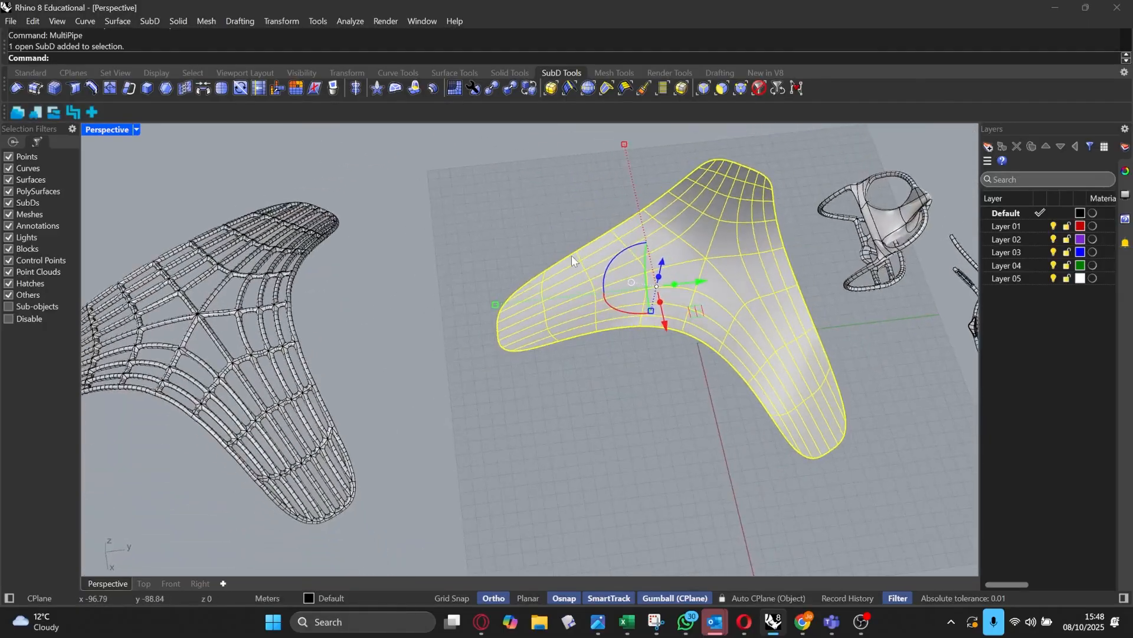
pyautogui.scroll(-2, 572, 255)
pyautogui.scroll(1, 367, 301)
pyautogui.click(405, 272)
pyautogui.scroll(3, 405, 273)
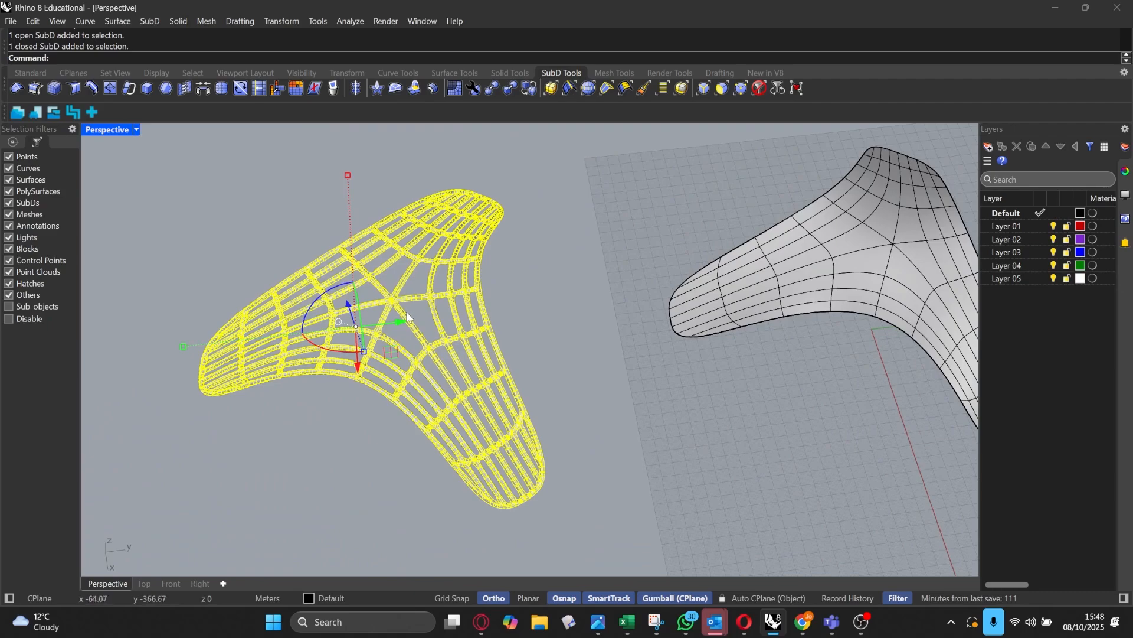
pyautogui.scroll(-5, 402, 316)
pyautogui.moveTo(406, 318); pyautogui.dragTo(637, 353)
pyautogui.click(696, 308)
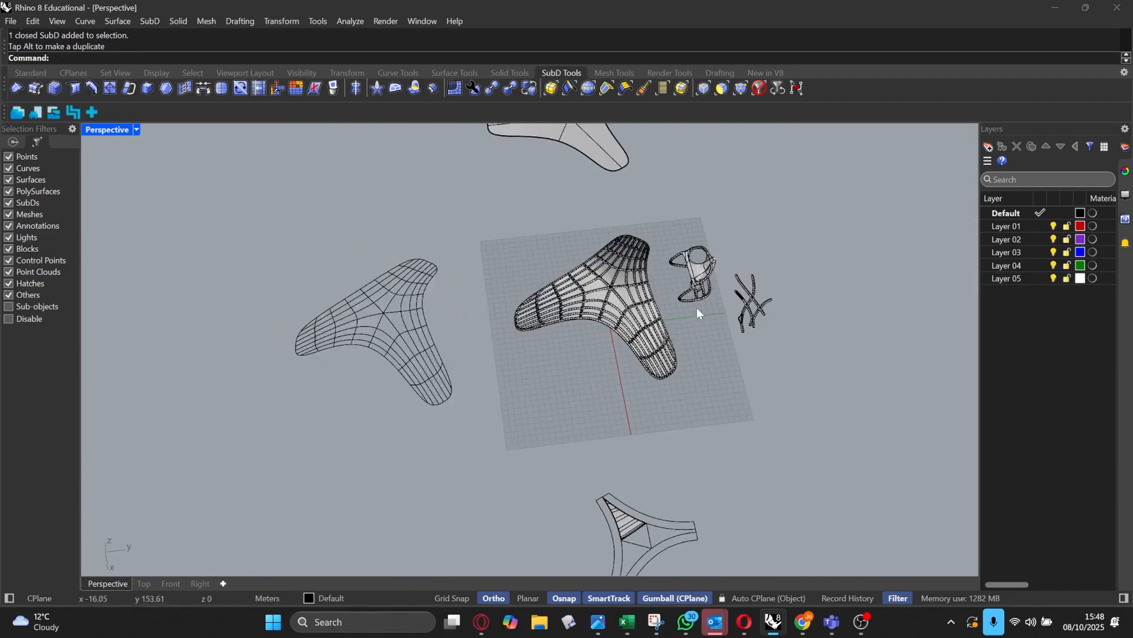
# Step: Examine how the piped lattice follows the arched surface from underneath and from above
pyautogui.scroll(7, 633, 265)
pyautogui.moveTo(620, 348); pyautogui.dragTo(701, 262, button='right')
pyautogui.scroll(6, 513, 414)
pyautogui.moveTo(514, 413); pyautogui.dragTo(511, 446, button='right')
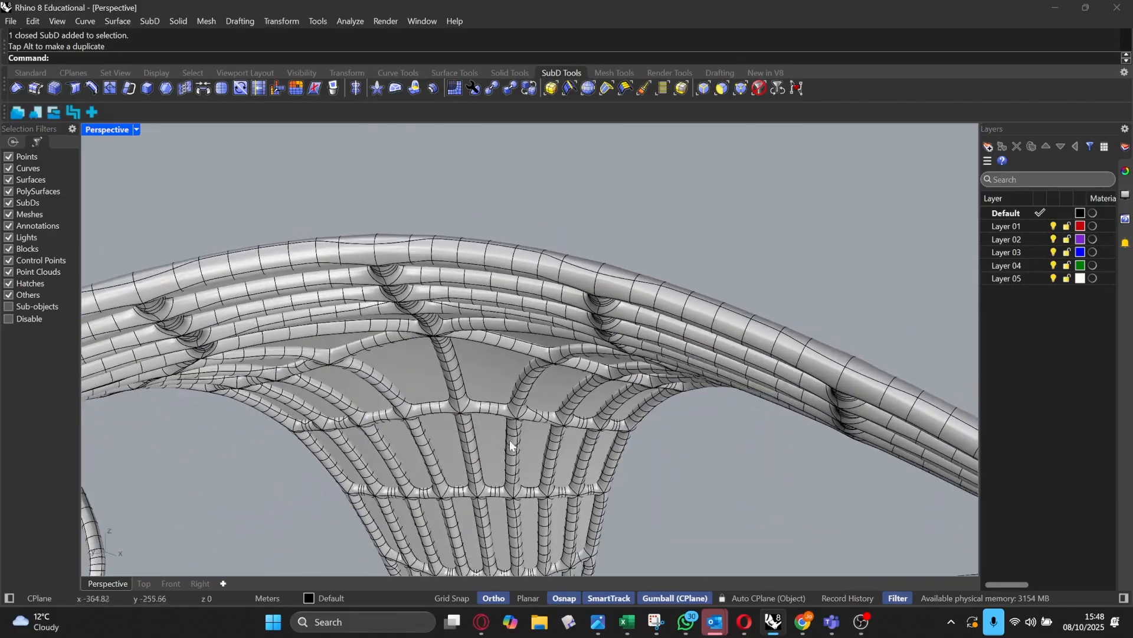
pyautogui.scroll(-6, 529, 324)
pyautogui.moveTo(529, 324); pyautogui.dragTo(396, 344, button='right')
pyautogui.scroll(-4, 354, 291)
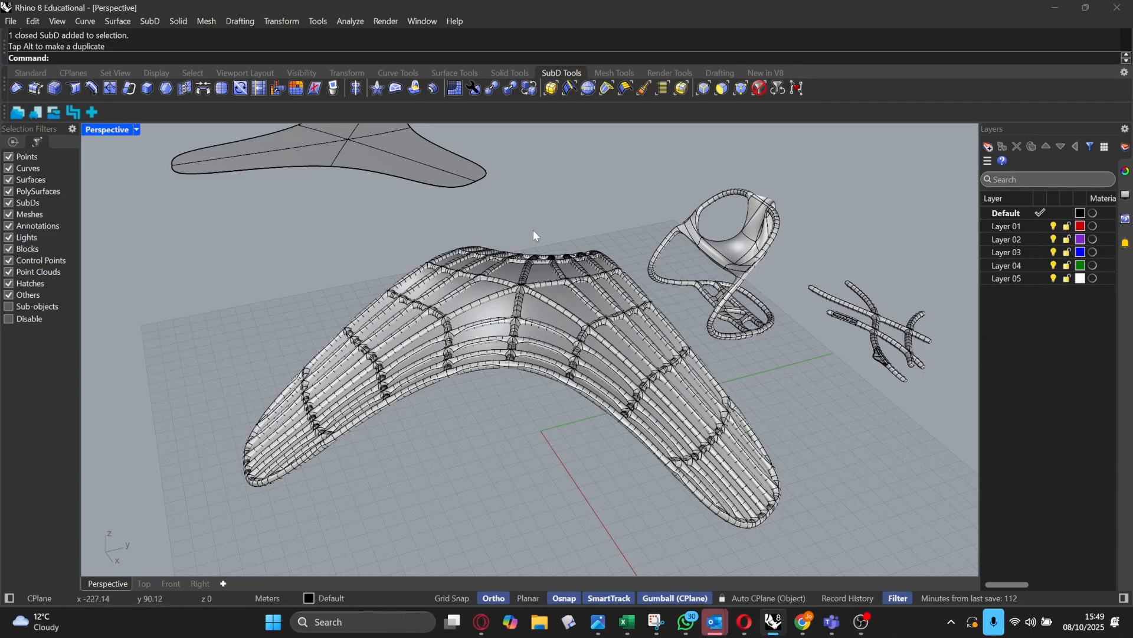
pyautogui.moveTo(534, 234); pyautogui.dragTo(573, 324, button='right')
pyautogui.scroll(-1, 536, 300)
# Step: Move the piped lattice away from the arched surface in the negative X direction and select it
pyautogui.click(536, 300)
pyautogui.scroll(-5, 557, 307)
pyautogui.scroll(-6, 632, 328)
pyautogui.scroll(3, 574, 324)
pyautogui.moveTo(588, 311); pyautogui.dragTo(229, 307)
pyautogui.keyDown('shift'); pyautogui.moveTo(344, 272); pyautogui.dragTo(561, 279, button='right'); pyautogui.keyUp('shift')
pyautogui.scroll(11, 407, 275)
pyautogui.click(420, 376)
pyautogui.scroll(9, 421, 376)
pyautogui.click(420, 349)
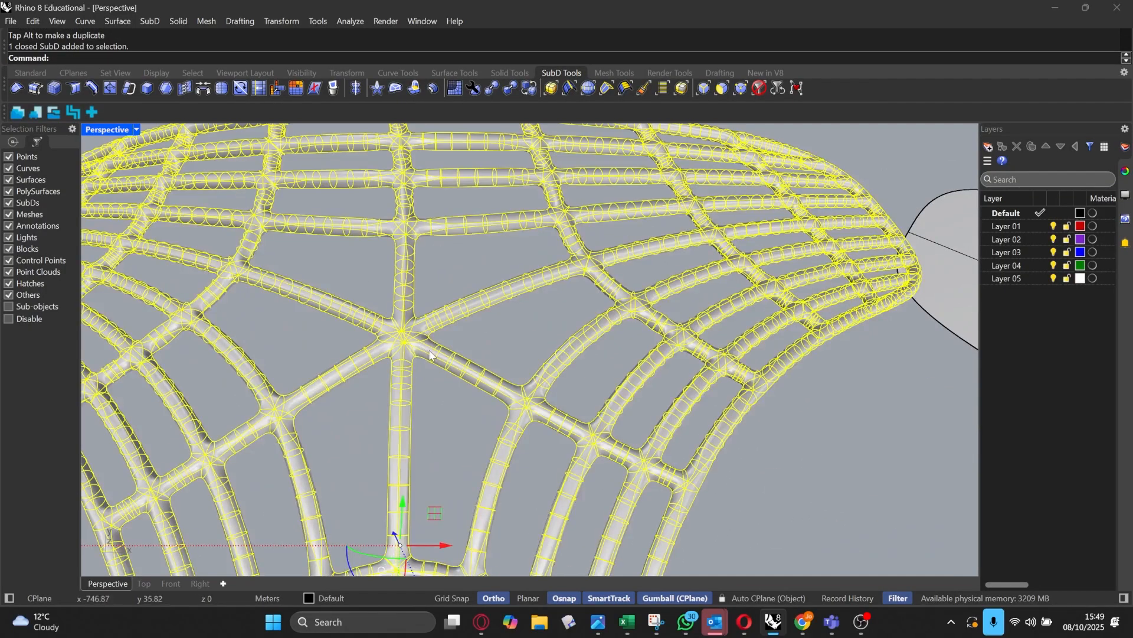
# Step: Limit the selection to faces and pull one face of a strut beside the lattice's central node upward
pyautogui.moveTo(423, 348); pyautogui.dragTo(374, 325, button='right')
pyautogui.scroll(-3, 385, 312)
pyautogui.scroll(3, 398, 274)
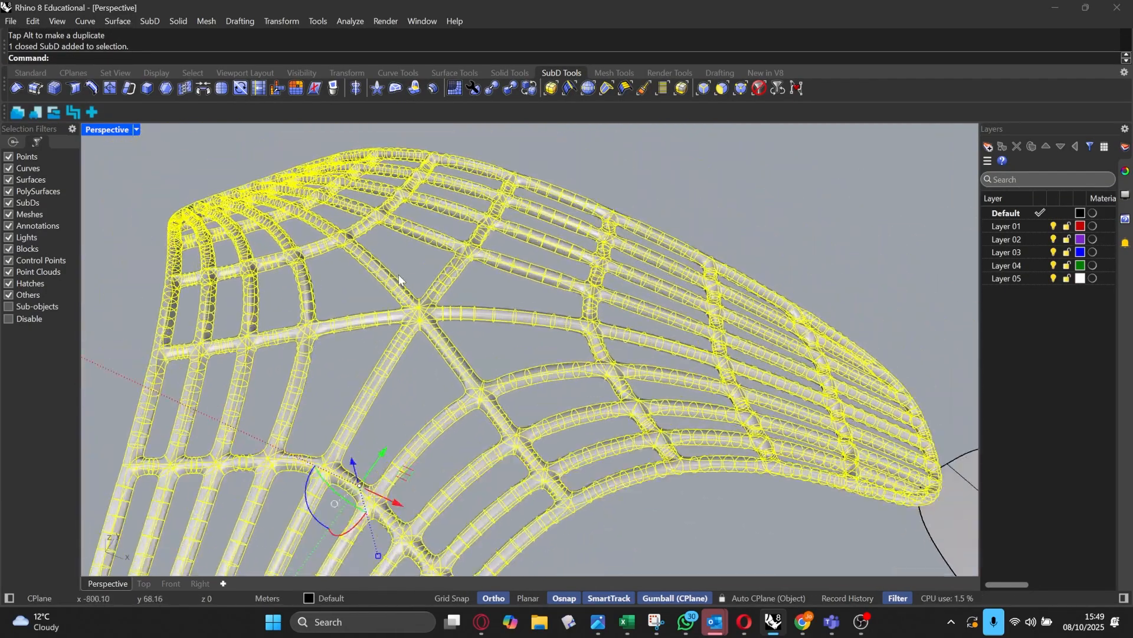
pyautogui.click(721, 89)
pyautogui.scroll(4, 460, 314)
pyautogui.click(472, 290)
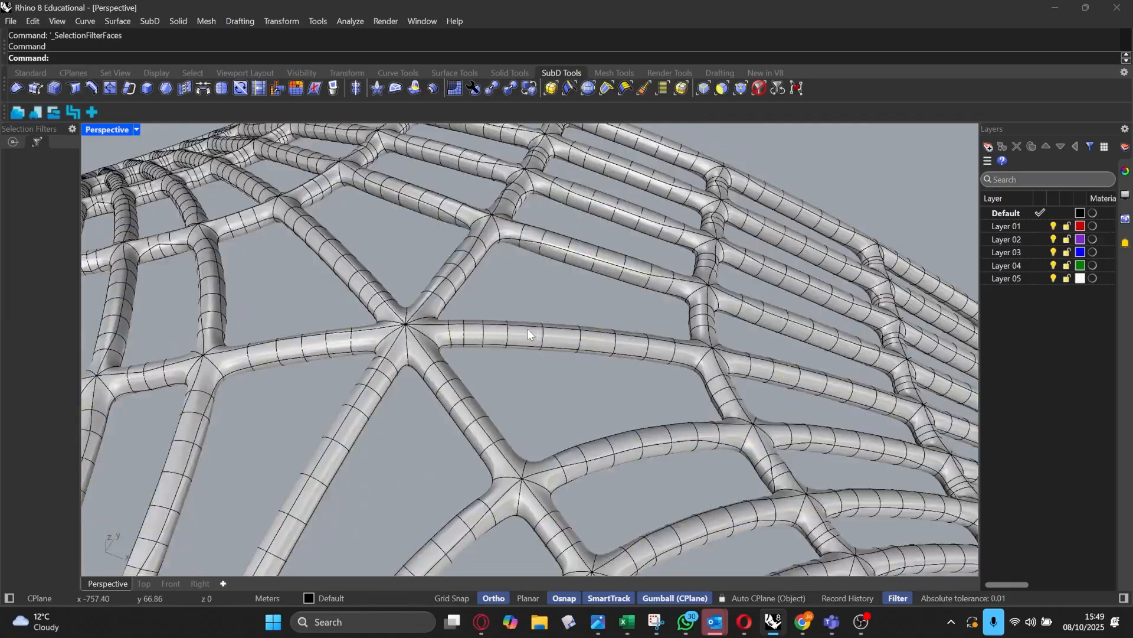
pyautogui.click(529, 329)
pyautogui.moveTo(520, 313); pyautogui.dragTo(520, 255)
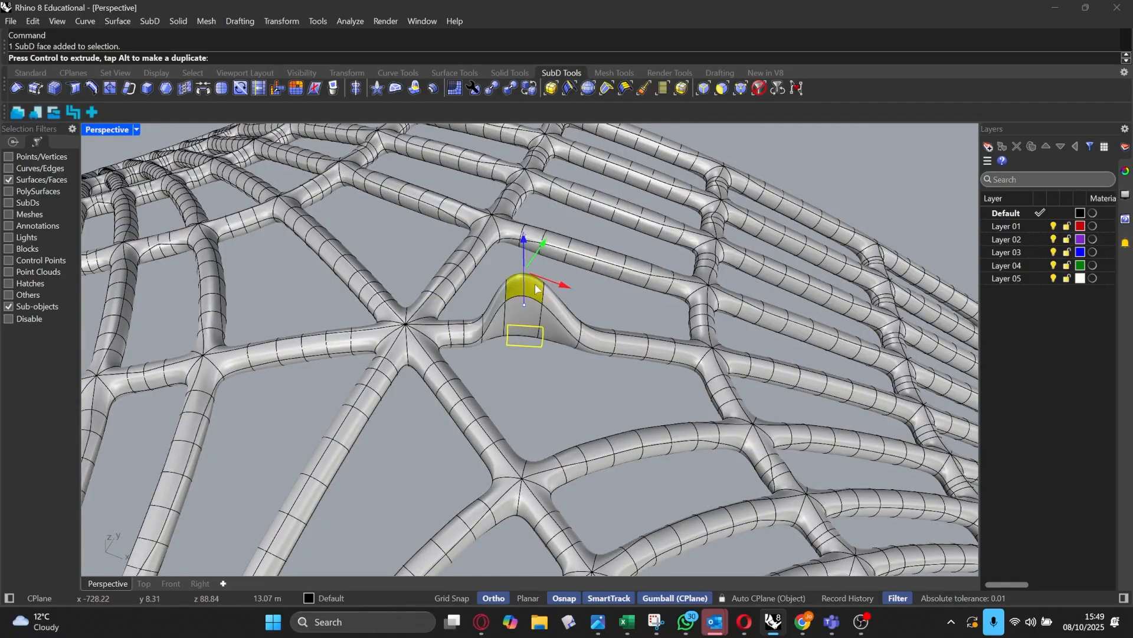
pyautogui.click(482, 352)
pyautogui.scroll(-6, 466, 342)
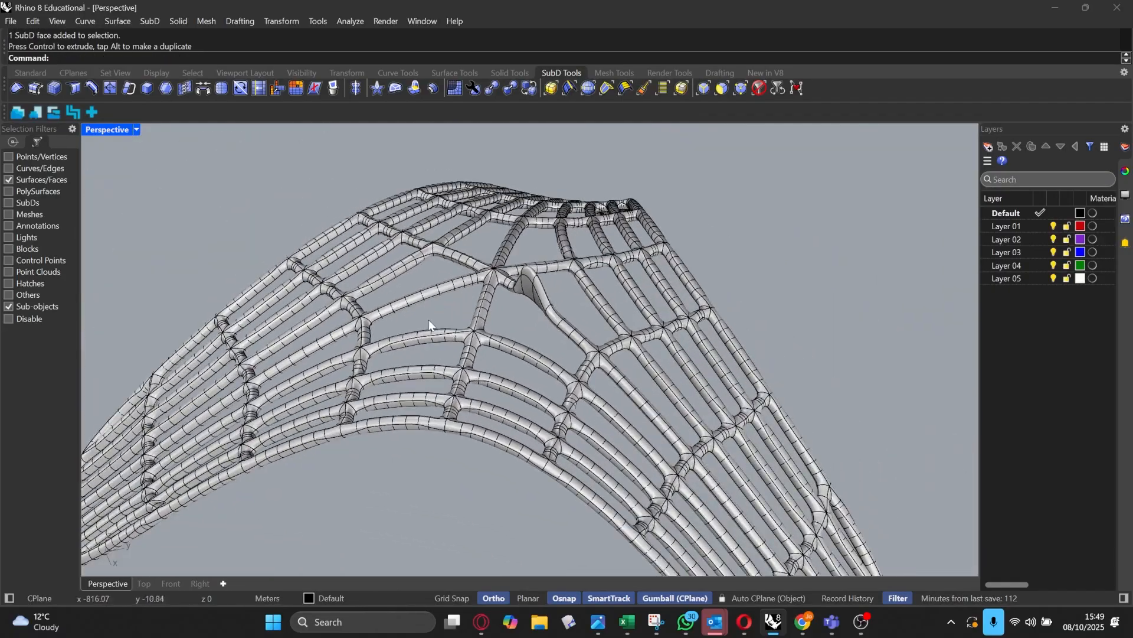
pyautogui.scroll(-5, 445, 323)
# Step: Undo the face pull and the lattice move, and toggle the SubD display to flat and back to smooth
pyautogui.hotkey('ctrl', 'z')
pyautogui.moveTo(402, 284); pyautogui.dragTo(614, 297, button='right')
pyautogui.click(612, 292)
pyautogui.scroll(5, 370, 281)
pyautogui.moveTo(369, 281); pyautogui.dragTo(545, 319, button='right')
pyautogui.scroll(-4, 413, 287)
pyautogui.press('Tab')
pyautogui.press('Tab')
pyautogui.scroll(2, 545, 317)
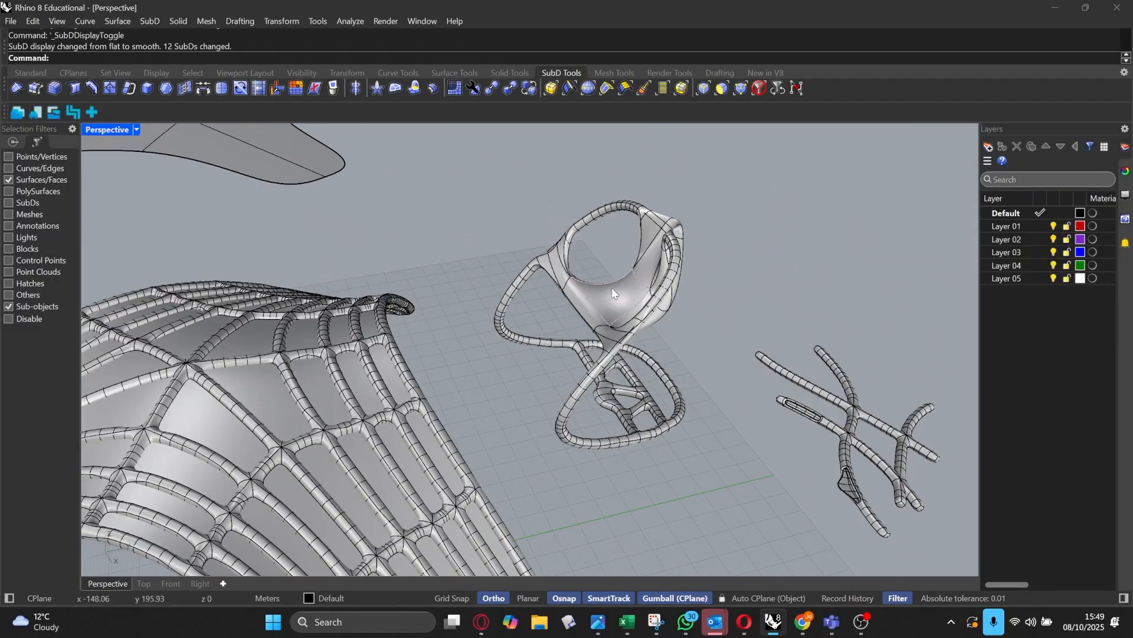
# Step: Return the selection filter to whole objects and duplicate the SubD chair along the positive X axis, off the grid
pyautogui.click(761, 86)
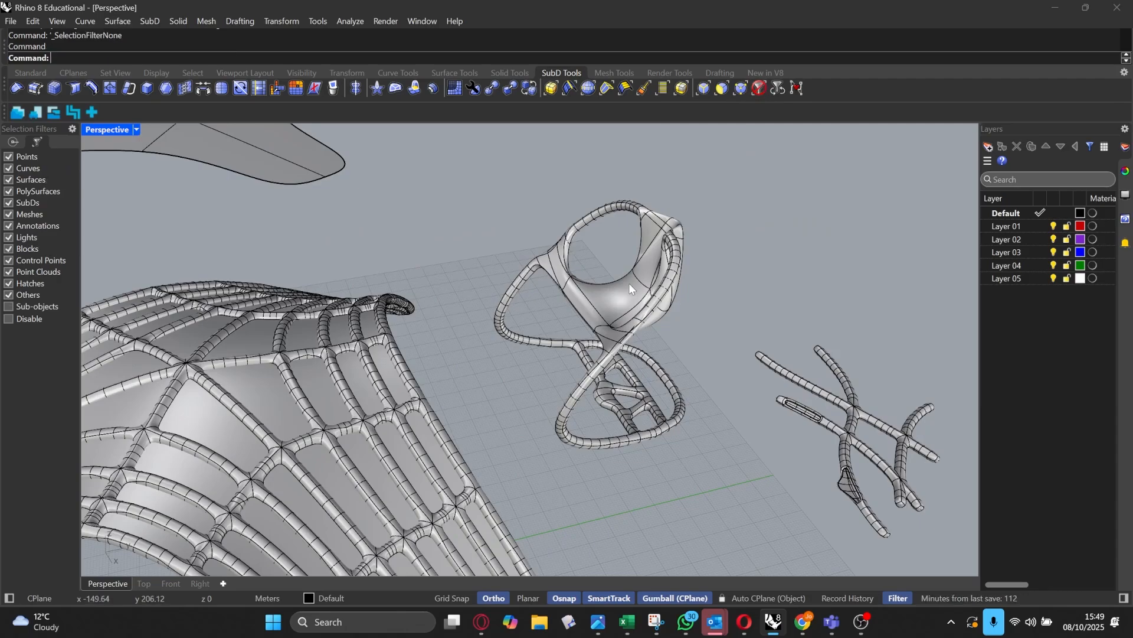
pyautogui.click(628, 282)
pyautogui.moveTo(603, 304)
pyautogui.mouseDown(button='right')
pyautogui.moveTo(662, 349)
pyautogui.moveTo(606, 307)
pyautogui.mouseUp(button='right')
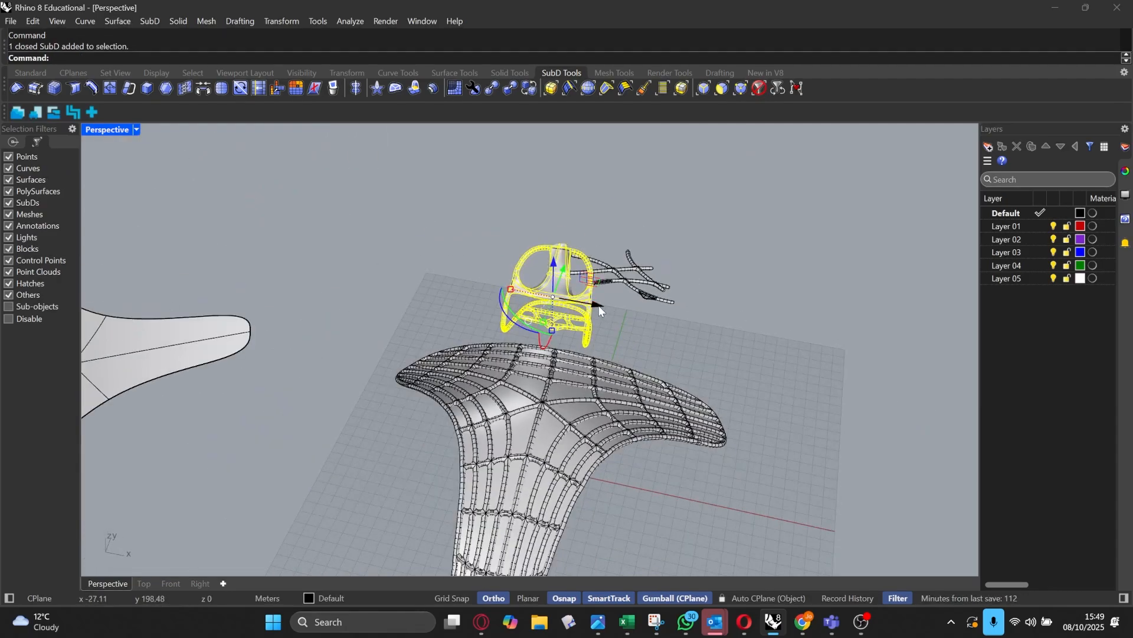
pyautogui.moveTo(599, 305); pyautogui.dragTo(925, 432)
pyautogui.moveTo(926, 432)
pyautogui.mouseDown(button='right')
pyautogui.moveTo(816, 376)
pyautogui.moveTo(915, 430)
pyautogui.mouseUp(button='right')
pyautogui.scroll(4, 906, 414)
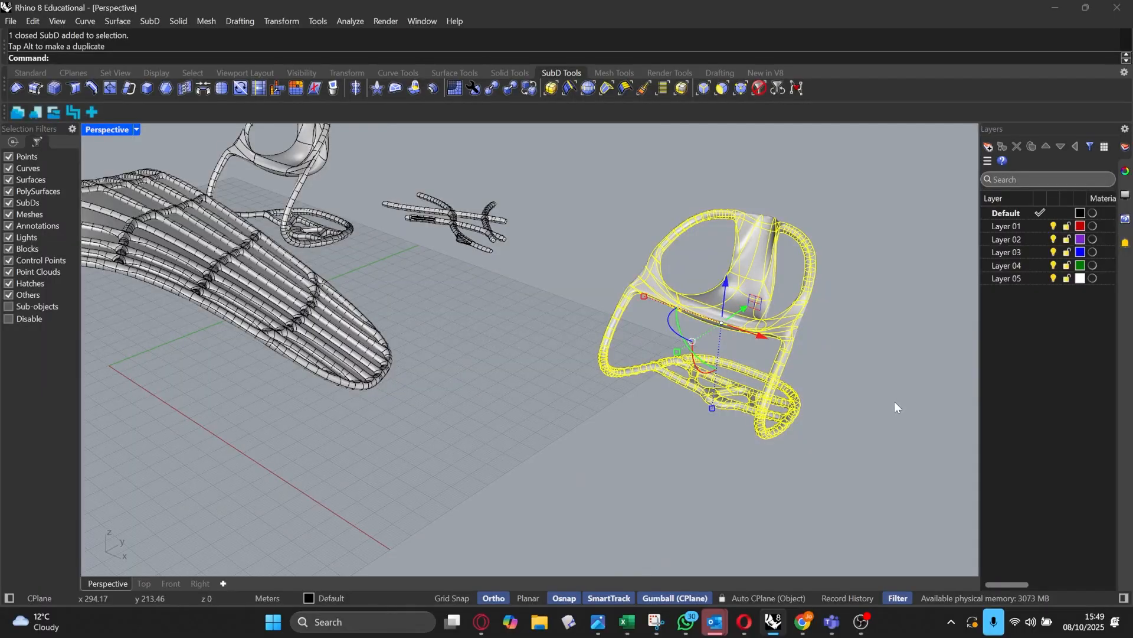
# Step: Extract the copied chair's wireframe curves and move them farther along the positive X axis, clear of the chair
pyautogui.write('ExtractWireframe')
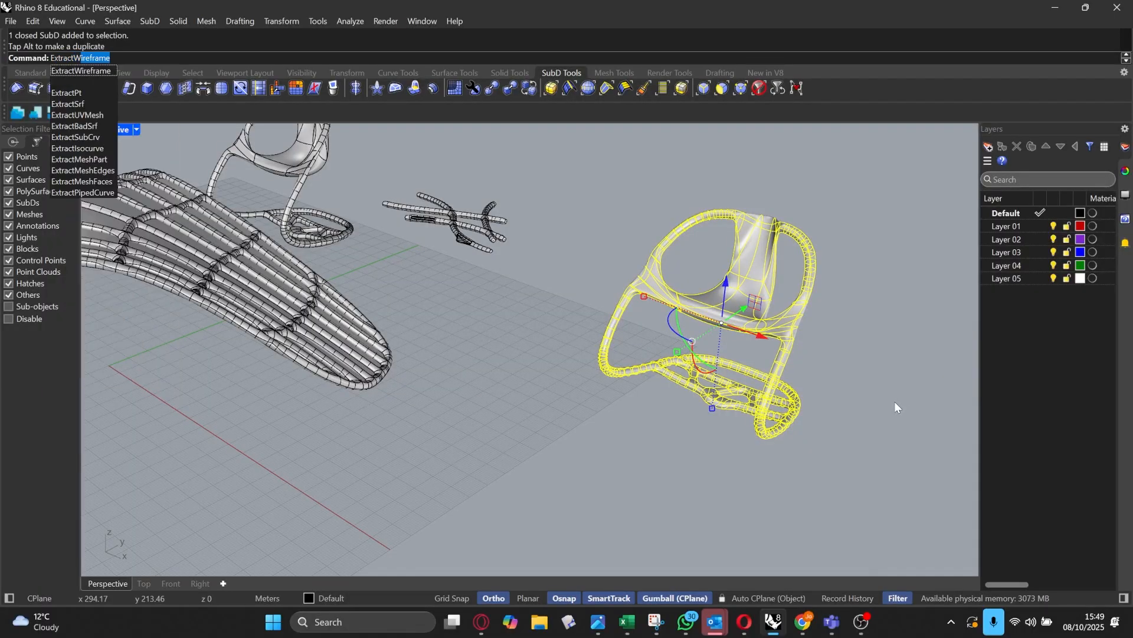
pyautogui.press('Return')
pyautogui.scroll(-6, 717, 295)
pyautogui.moveTo(717, 295); pyautogui.dragTo(777, 298, button='right')
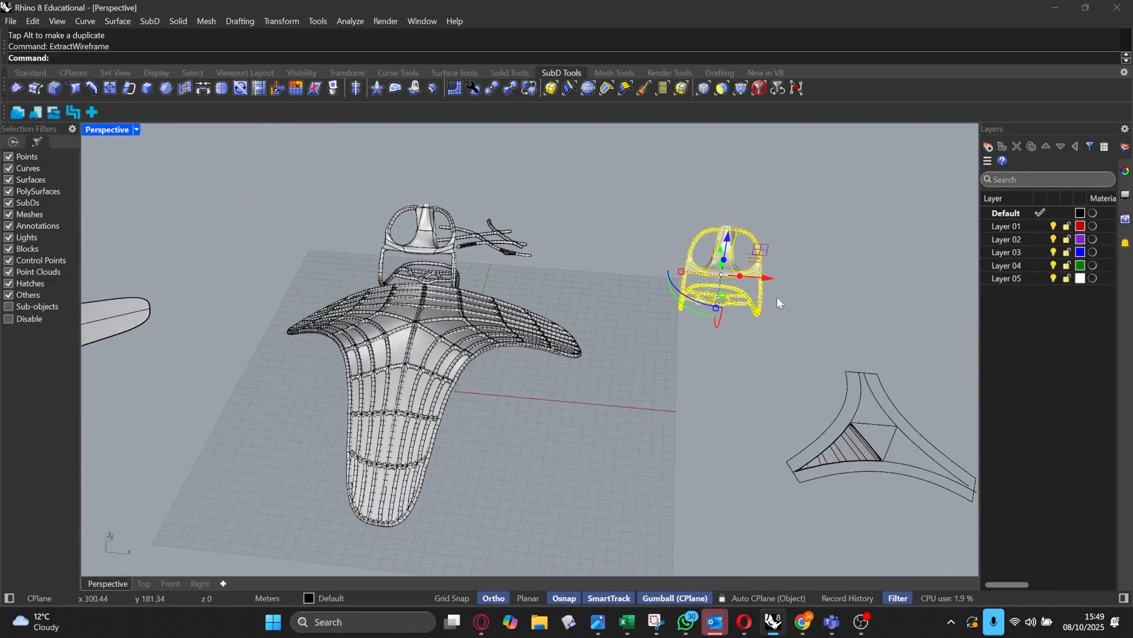
pyautogui.moveTo(768, 278); pyautogui.dragTo(936, 311)
pyautogui.keyDown('shift'); pyautogui.moveTo(936, 312); pyautogui.dragTo(576, 306, button='right'); pyautogui.keyUp('shift')
pyautogui.scroll(7, 582, 201)
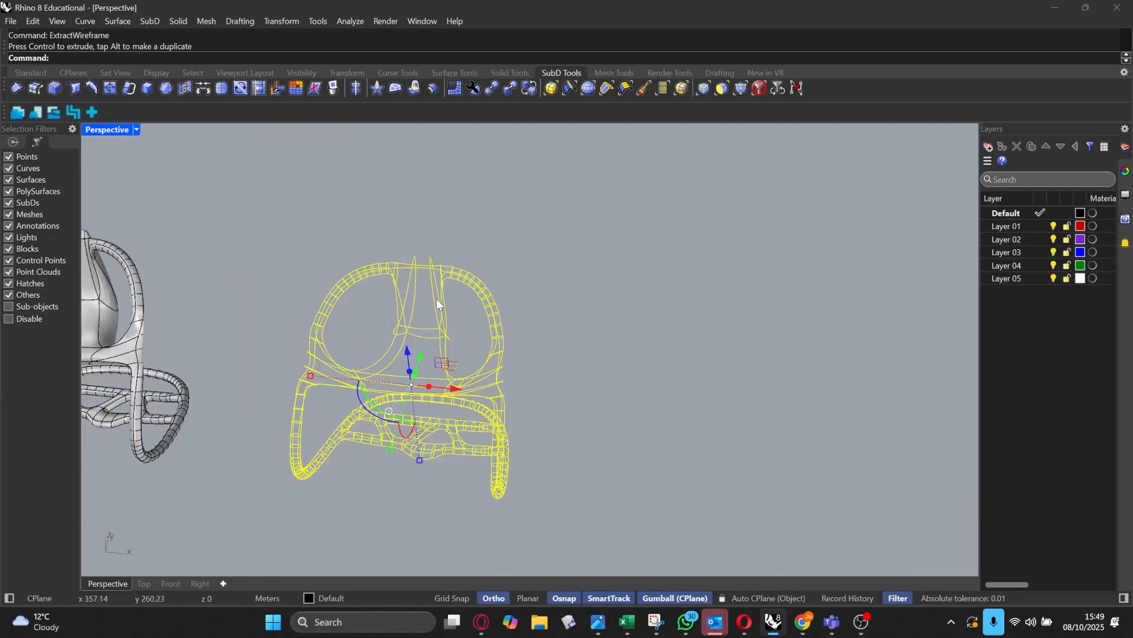
# Step: Create a MultiPipe structure with radius 1 from the chair's extracted wireframe curves
pyautogui.moveTo(437, 303); pyautogui.dragTo(271, 284, button='right')
pyautogui.scroll(2, 270, 285)
pyautogui.write('MultiPipe')
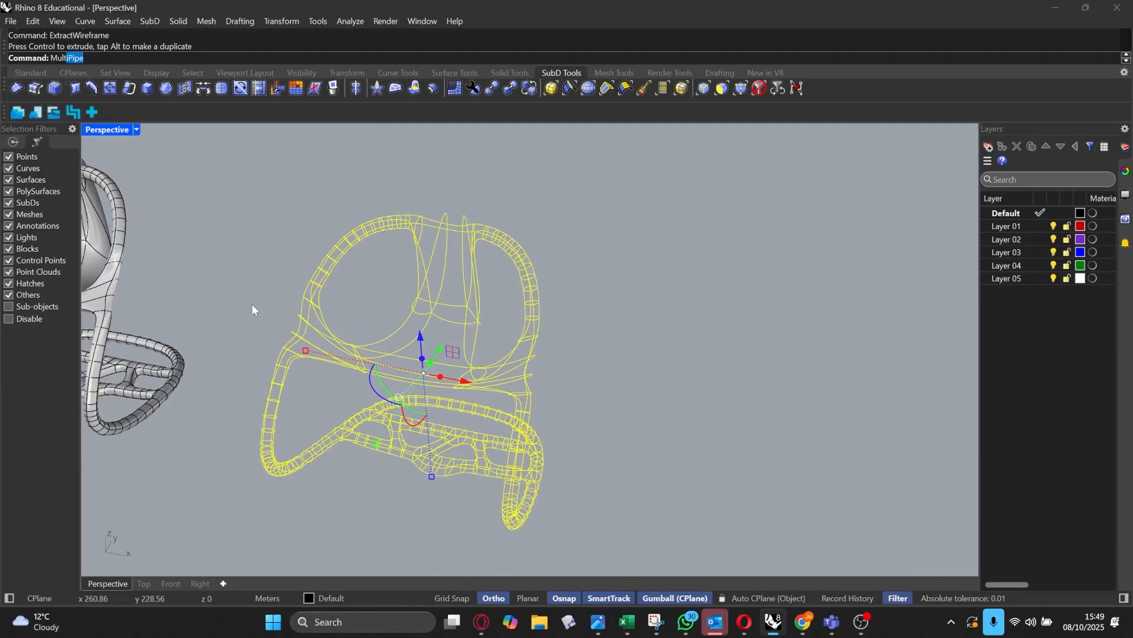
pyautogui.press('Return')
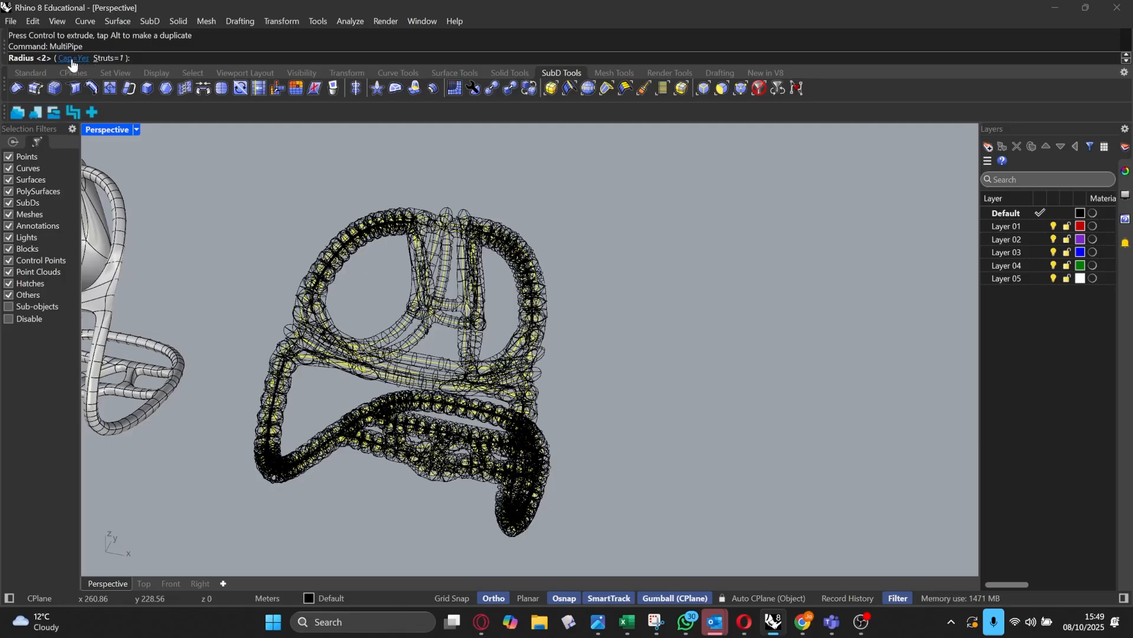
pyautogui.write('1')
pyautogui.press('Return')
pyautogui.write('1')
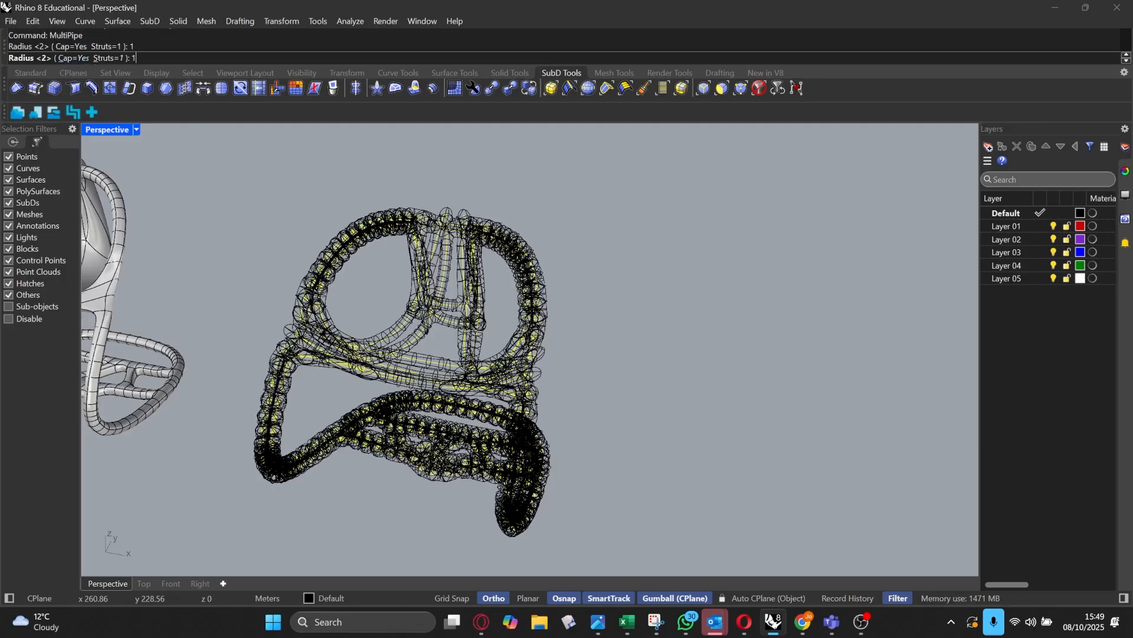
pyautogui.press('Return')
pyautogui.scroll(3, 324, 237)
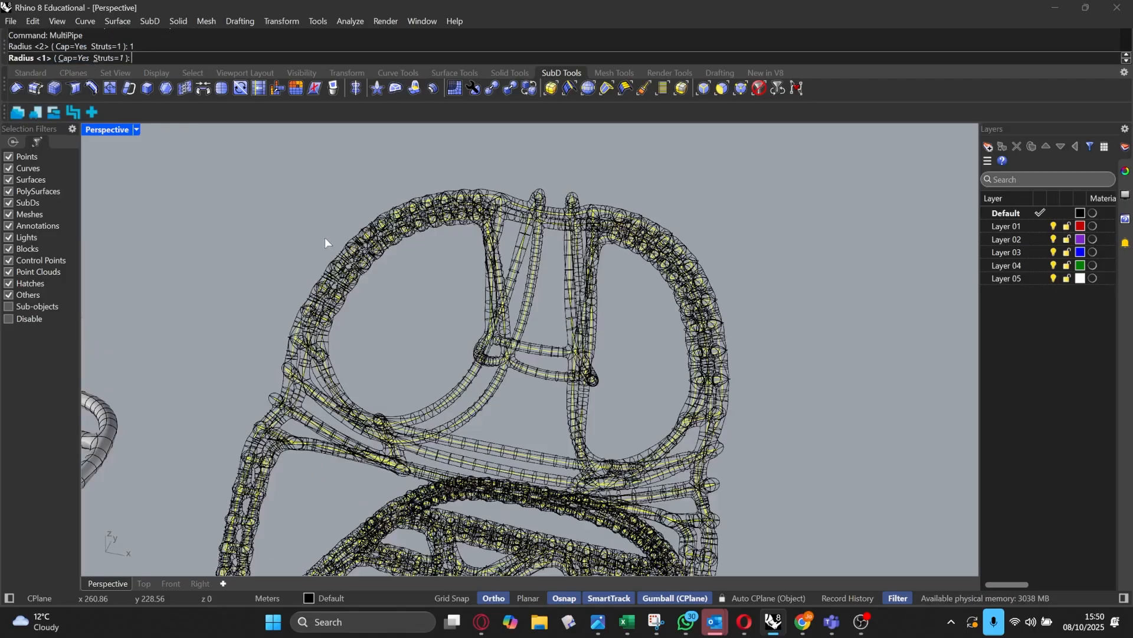
pyautogui.moveTo(325, 237)
pyautogui.mouseDown(button='right')
pyautogui.moveTo(299, 211)
pyautogui.moveTo(324, 226)
pyautogui.mouseUp(button='right')
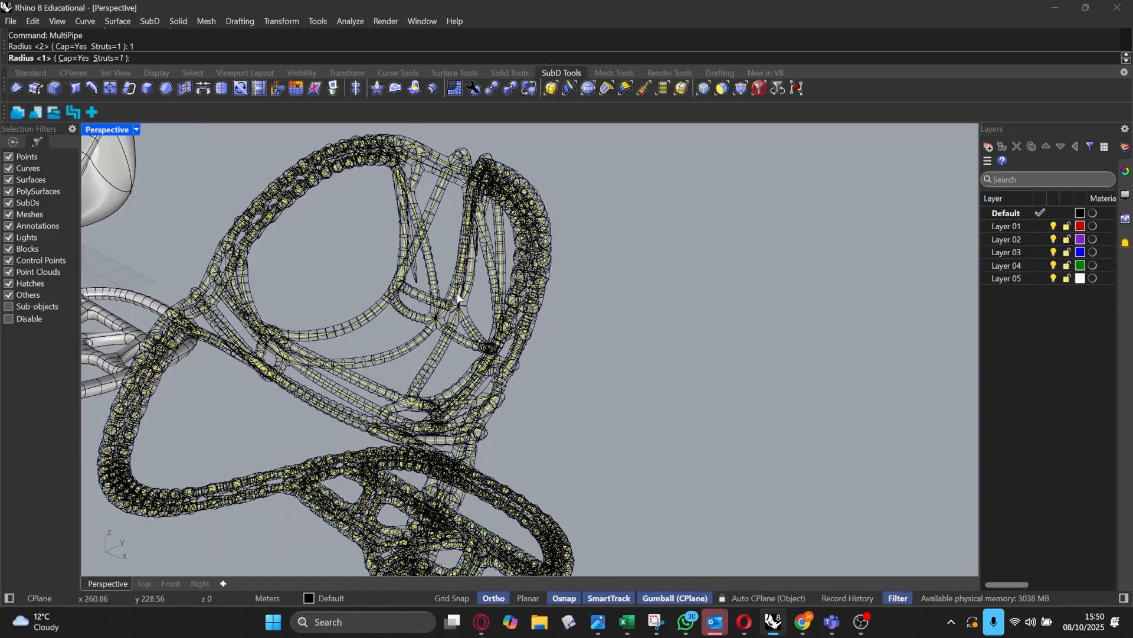
pyautogui.press('Return')
pyautogui.scroll(-2, 460, 295)
pyautogui.click(599, 252)
pyautogui.scroll(-2, 597, 253)
pyautogui.moveTo(581, 269); pyautogui.dragTo(612, 273, button='right')
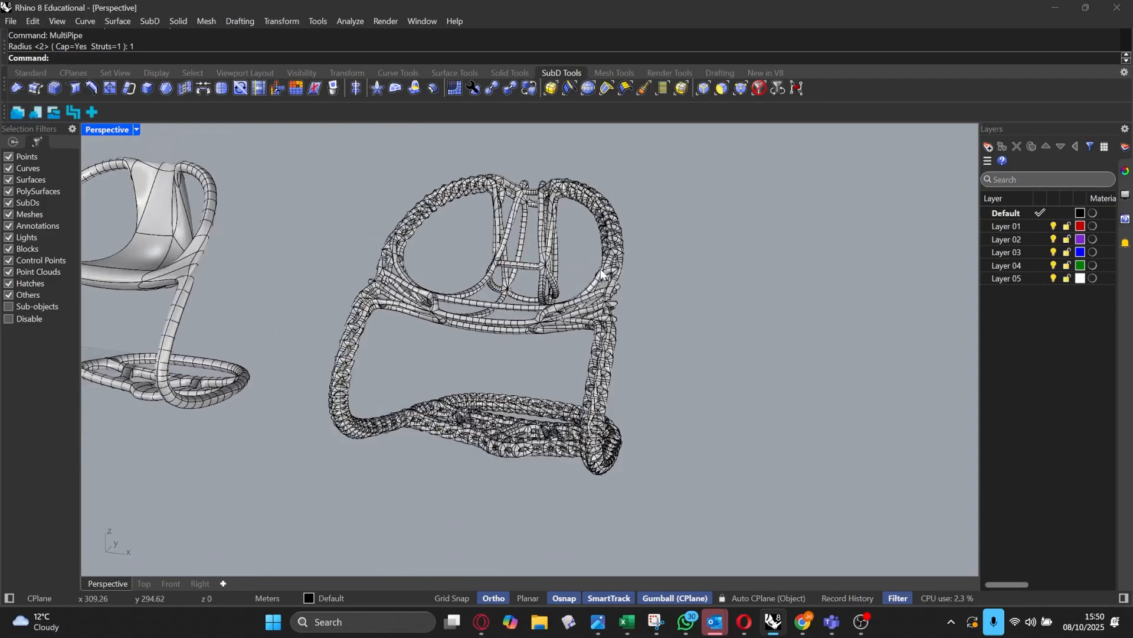
# Step: Examine the piped lattice chair from several angles and compare it with the smooth SubD chair
pyautogui.scroll(5, 448, 407)
pyautogui.scroll(-4, 449, 407)
pyautogui.moveTo(449, 408); pyautogui.dragTo(583, 416, button='right')
pyautogui.scroll(-5, 583, 413)
pyautogui.scroll(5, 374, 372)
pyautogui.moveTo(380, 373); pyautogui.dragTo(502, 378, button='right')
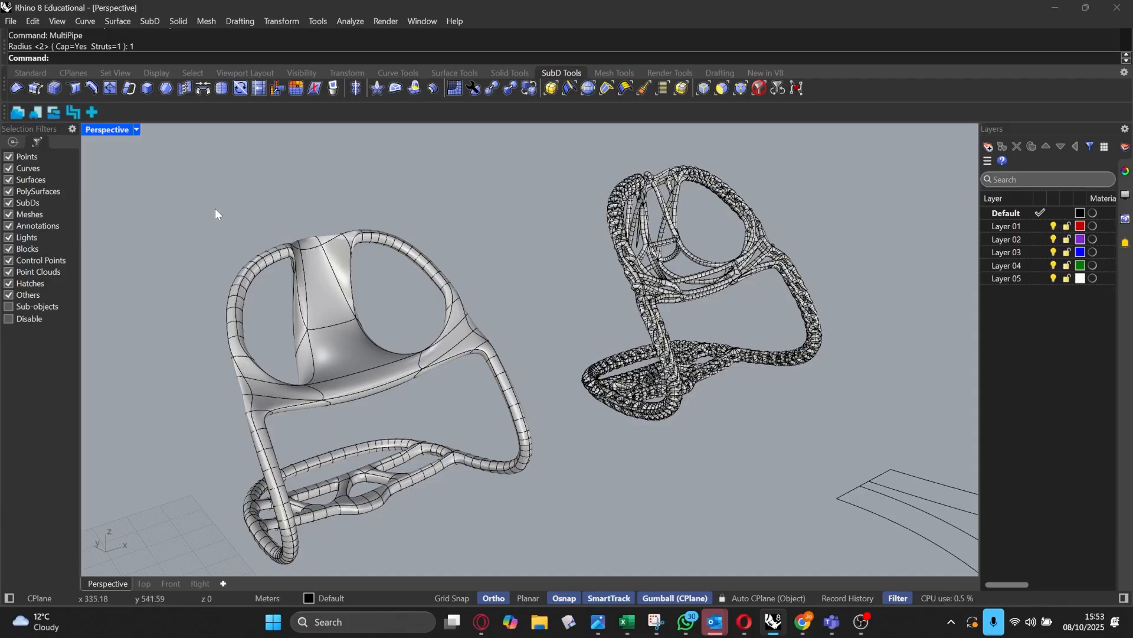
# Step: Run a Zebra surface analysis on the smooth SubD chair
pyautogui.click(760, 88)
pyautogui.scroll(2, 284, 292)
pyautogui.click(330, 285)
pyautogui.scroll(4, 329, 281)
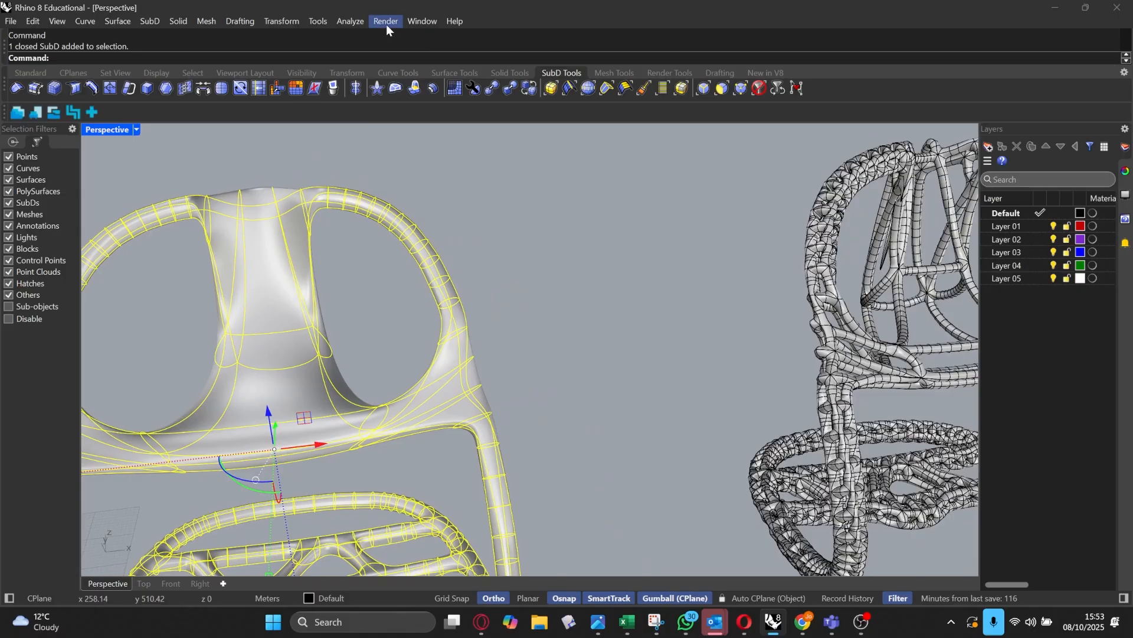
pyautogui.click(348, 22)
pyautogui.moveTo(389, 71)
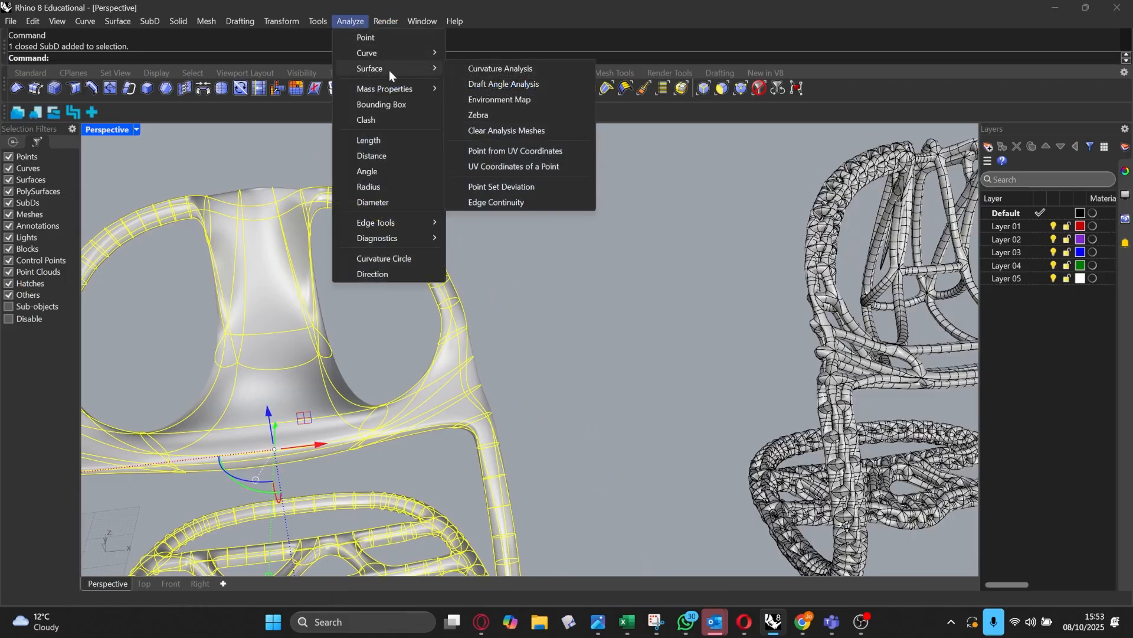
pyautogui.click(483, 112)
# Step: Inspect the flow of the Zebra stripes across the chair's backrest, seat joints, legs and base
pyautogui.moveTo(269, 262); pyautogui.dragTo(363, 248, button='right')
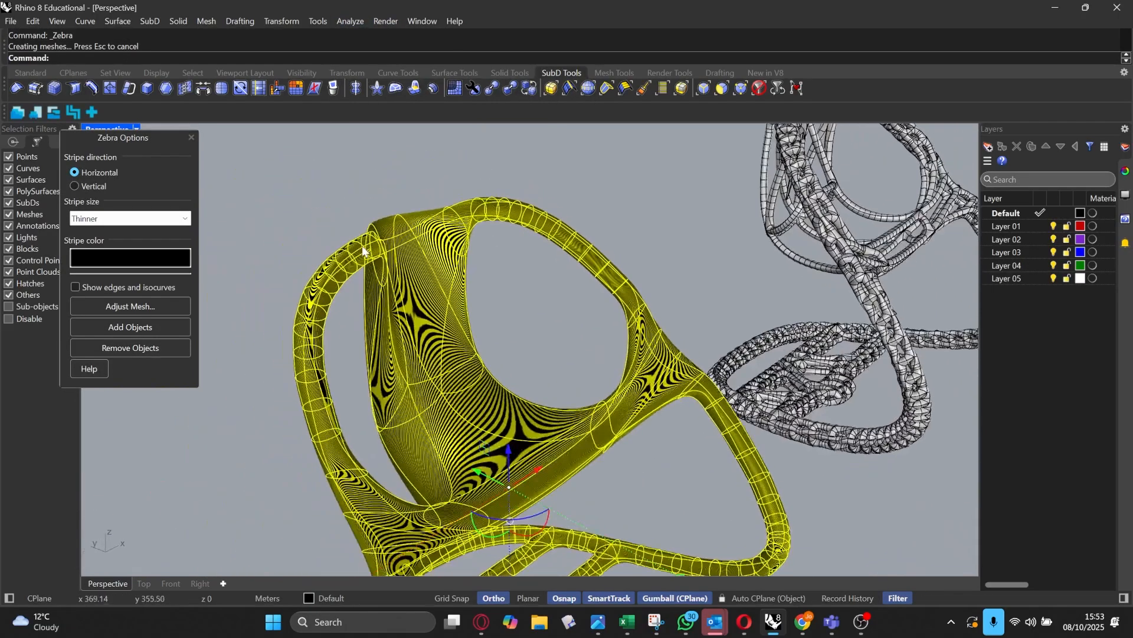
pyautogui.scroll(5, 362, 247)
pyautogui.click(504, 192)
pyautogui.moveTo(535, 184); pyautogui.dragTo(520, 208, button='right')
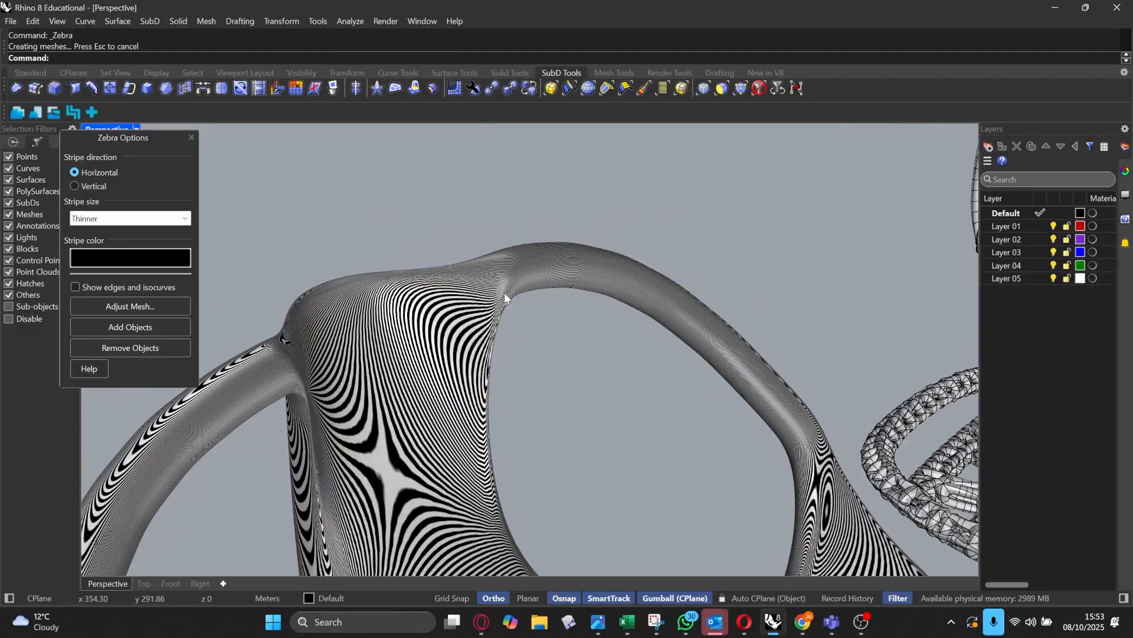
pyautogui.scroll(-8, 631, 290)
pyautogui.moveTo(637, 289); pyautogui.dragTo(557, 319, button='right')
pyautogui.scroll(-4, 557, 318)
pyautogui.scroll(8, 287, 402)
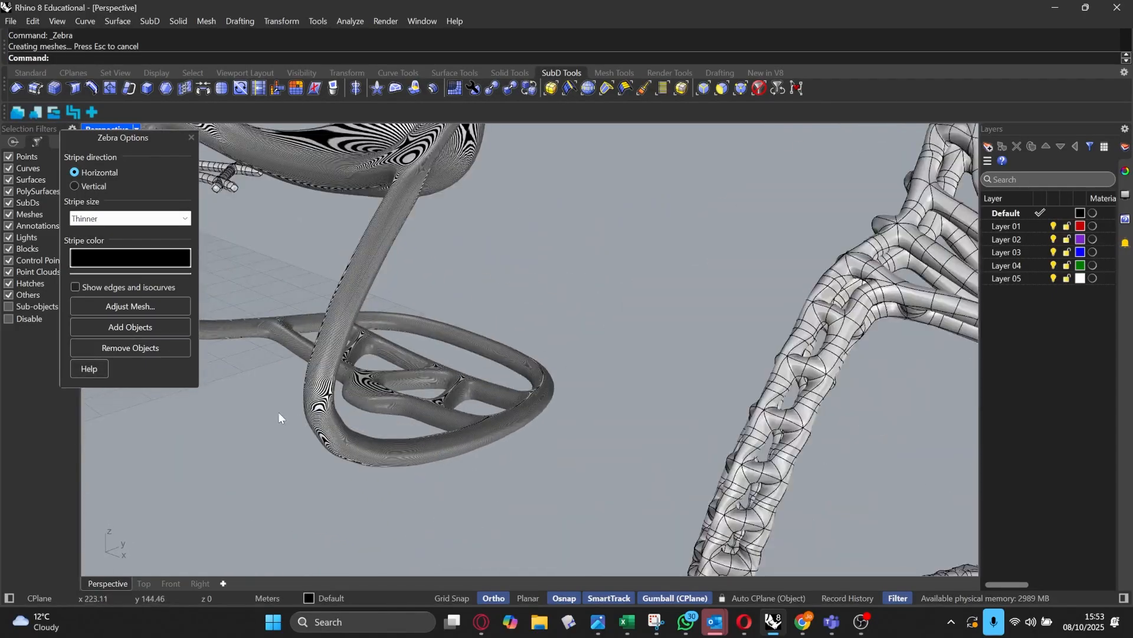
pyautogui.scroll(3, 278, 417)
pyautogui.scroll(-10, 440, 392)
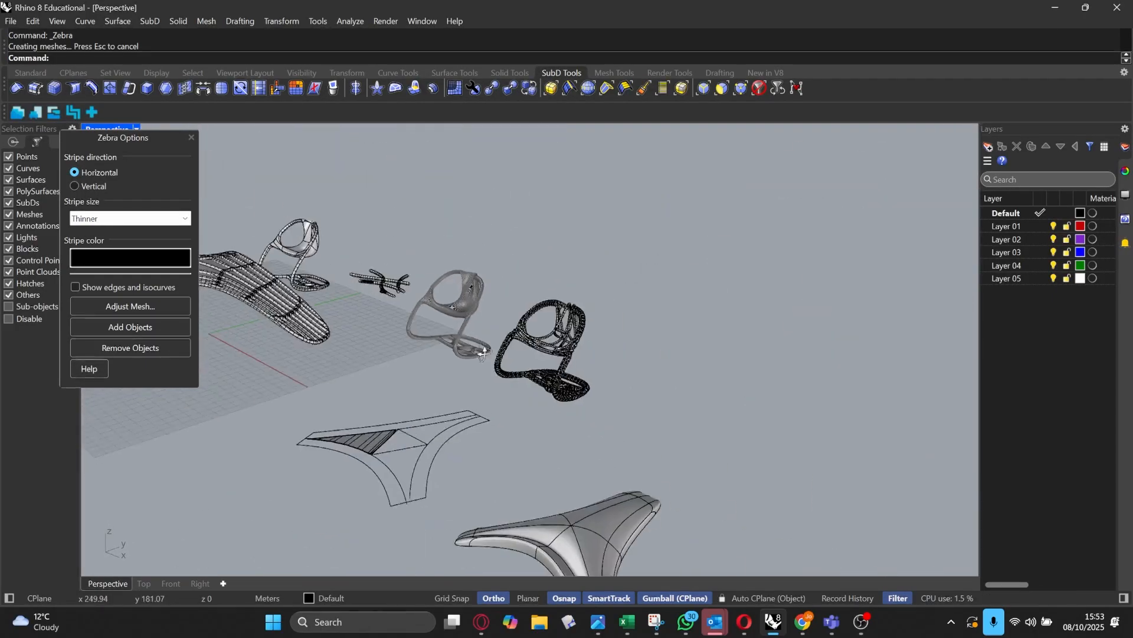
# Step: Apply the Zebra analysis to the solid three-armed SubD form beside the flat curve layout
pyautogui.moveTo(482, 353); pyautogui.dragTo(448, 378, button='right')
pyautogui.scroll(6, 437, 467)
pyautogui.click(505, 409)
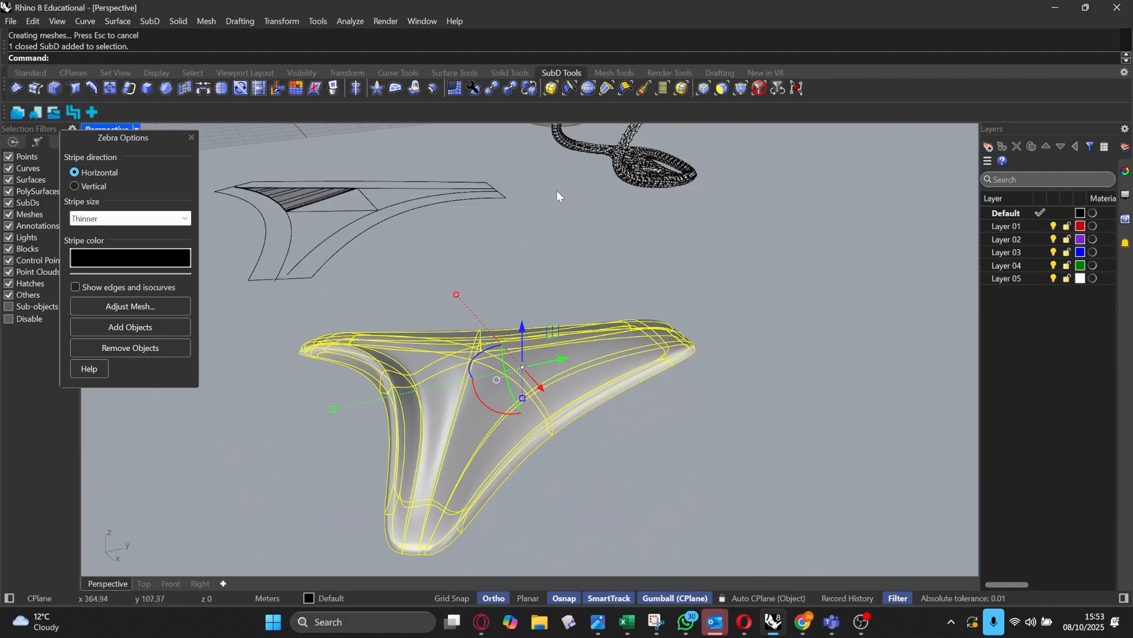
pyautogui.rightClick(559, 245)
# Step: Examine the Zebra stripe continuity over the three-armed form's top surface, arm tips and rim
pyautogui.scroll(8, 545, 383)
pyautogui.click(730, 502)
pyautogui.moveTo(730, 502); pyautogui.dragTo(757, 502, button='right')
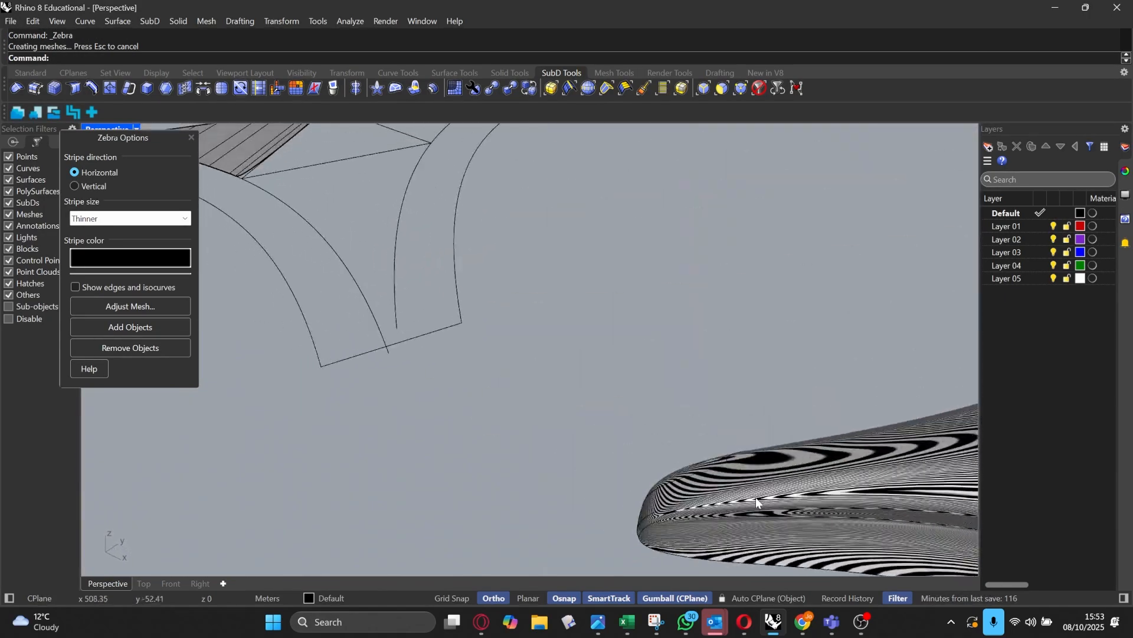
pyautogui.scroll(-10, 745, 392)
pyautogui.moveTo(744, 392); pyautogui.dragTo(719, 96, button='right')
pyautogui.scroll(10, 655, 128)
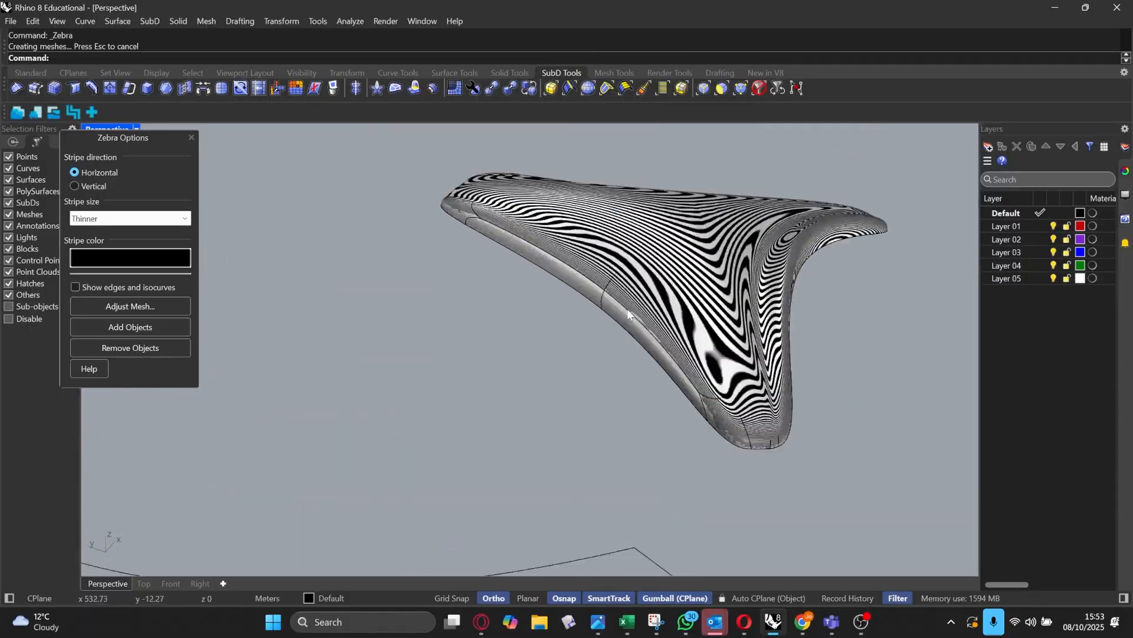
pyautogui.moveTo(628, 310); pyautogui.dragTo(759, 289, button='right')
pyautogui.scroll(-12, 759, 289)
pyautogui.scroll(7, 638, 323)
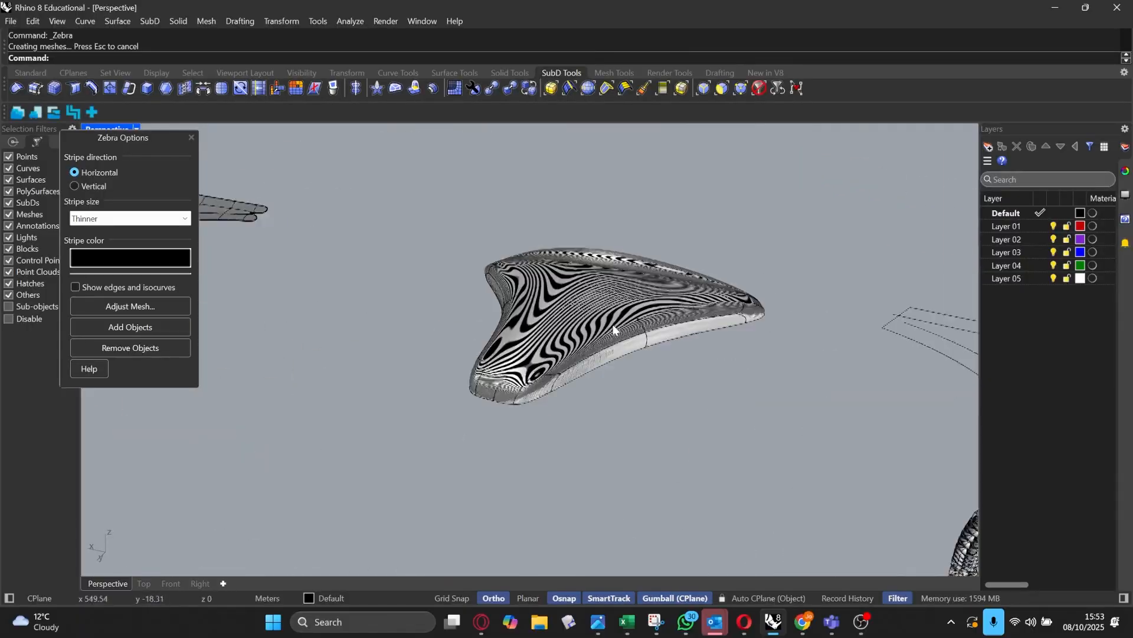
pyautogui.scroll(8, 551, 390)
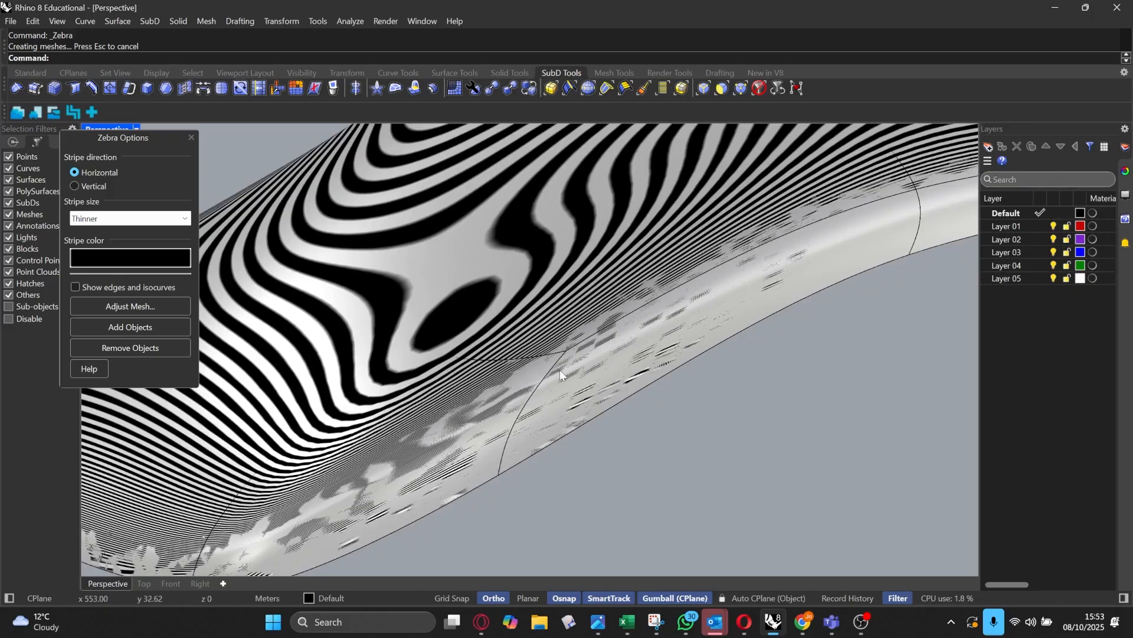
pyautogui.scroll(-15, 581, 372)
pyautogui.moveTo(582, 372); pyautogui.dragTo(312, 286, button='right')
pyautogui.scroll(6, 406, 467)
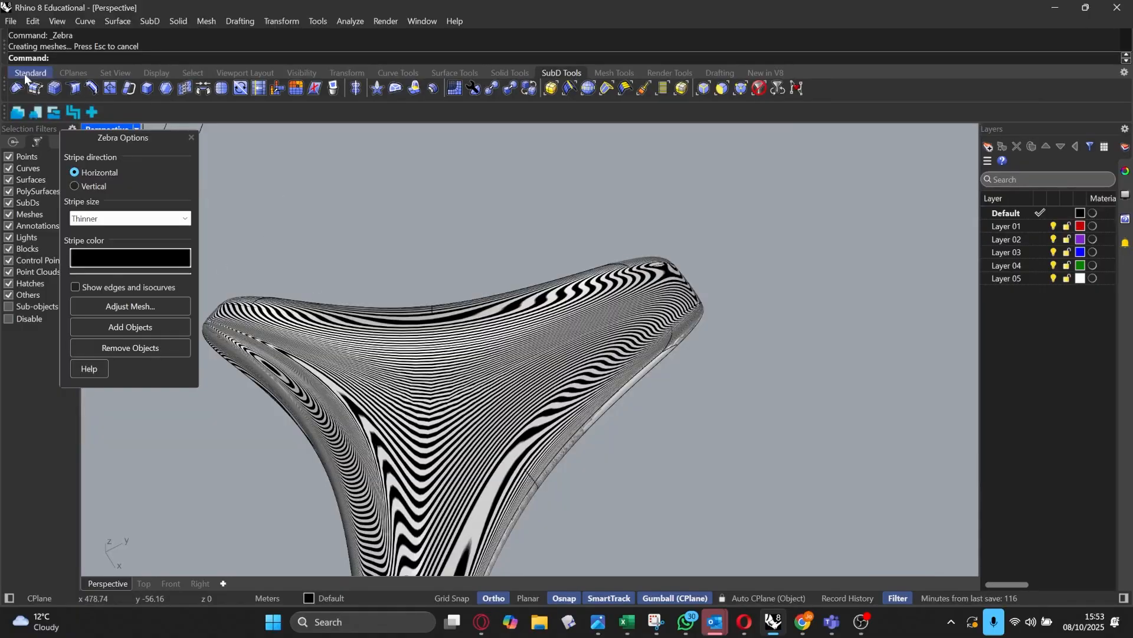
# Step: Set the Zebra stripe size to Medium and check the side rim of the three-armed form
pyautogui.click(124, 218)
pyautogui.click(111, 268)
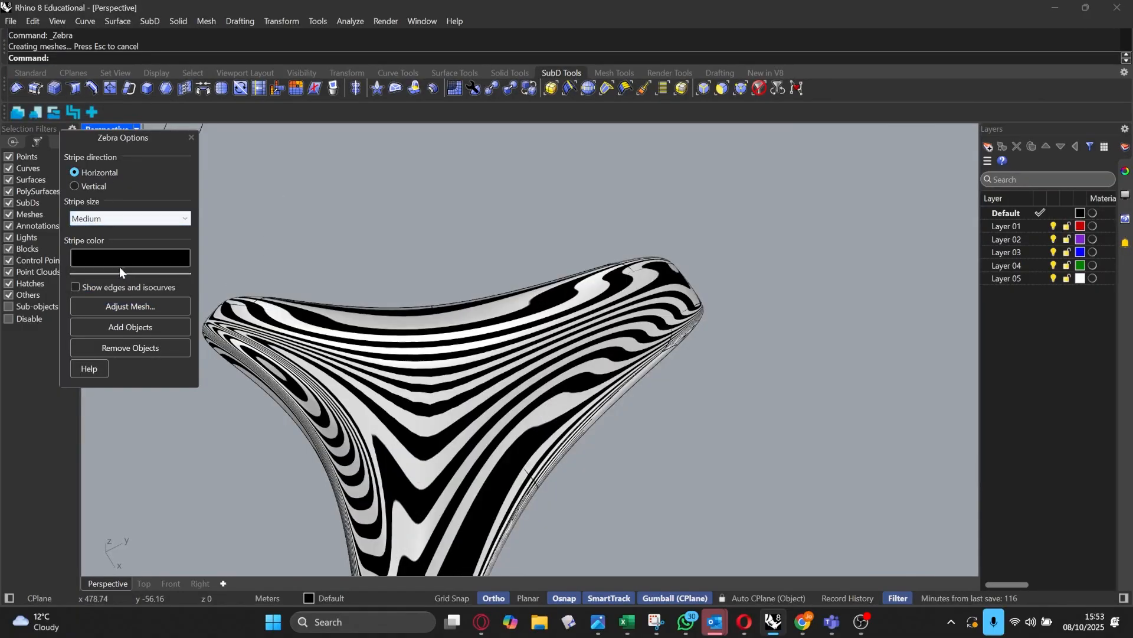
pyautogui.moveTo(562, 153); pyautogui.dragTo(587, 295, button='right')
pyautogui.scroll(7, 397, 384)
pyautogui.scroll(-6, 587, 295)
# Step: Hide one of the two overlapping SubDs at the three-armed form
pyautogui.click(587, 295)
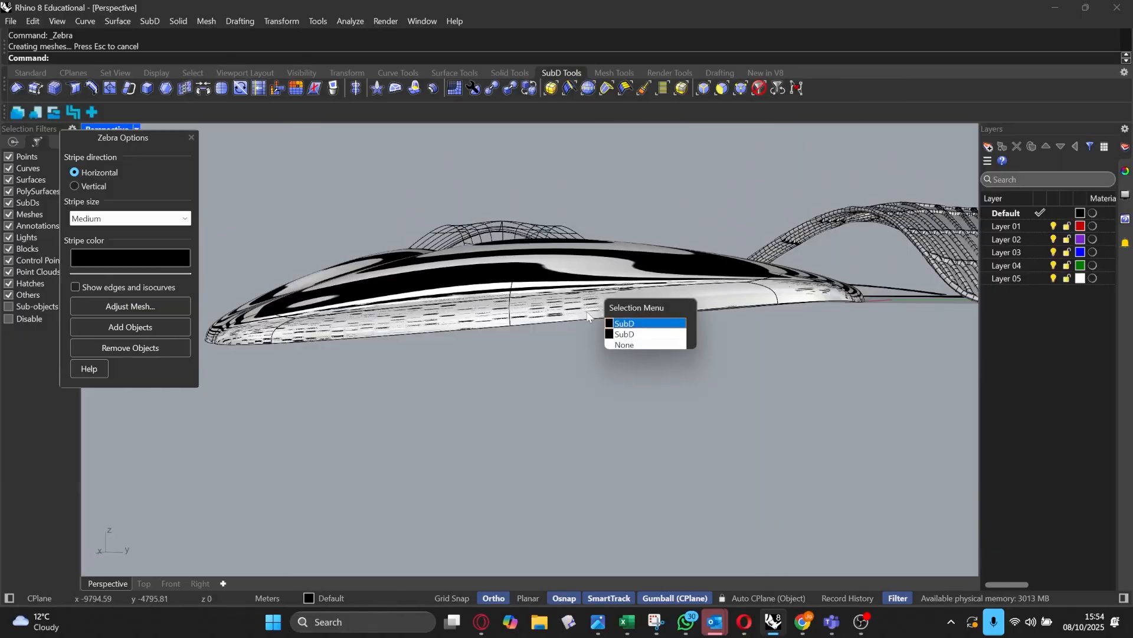
pyautogui.click(627, 334)
pyautogui.moveTo(627, 334); pyautogui.dragTo(583, 366, button='right')
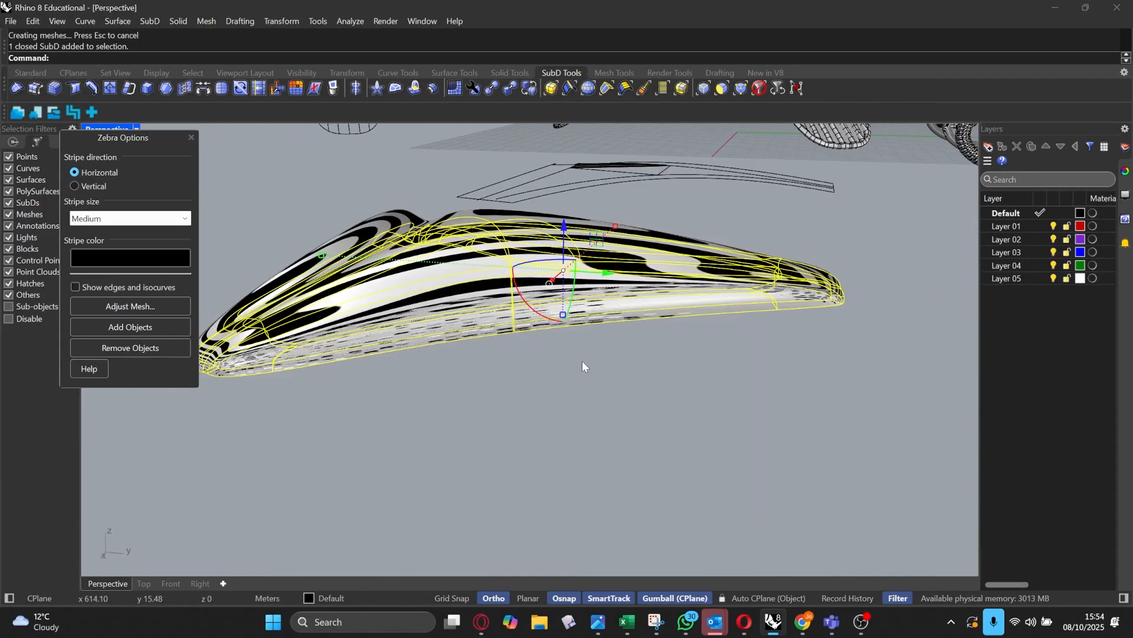
pyautogui.write('hide')
pyautogui.press('Return')
pyautogui.scroll(-5, 619, 330)
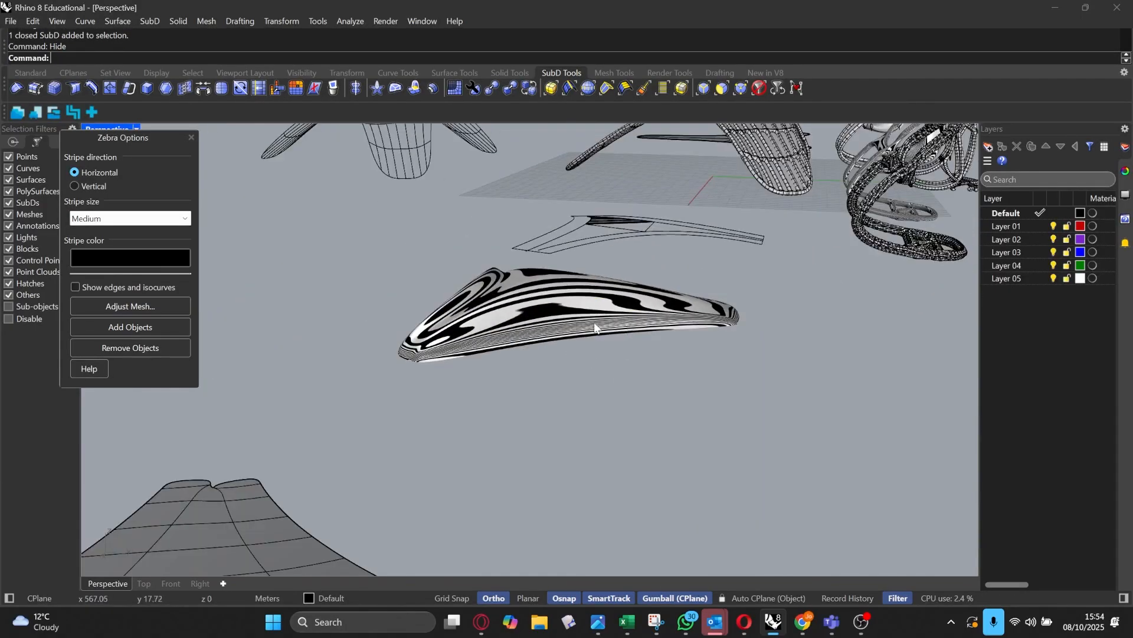
# Step: Review the Zebra stripes on the remaining three-armed form and close the Zebra analysis
pyautogui.scroll(11, 378, 354)
pyautogui.moveTo(358, 407); pyautogui.dragTo(784, 334, button='right')
pyautogui.scroll(-12, 787, 302)
pyautogui.moveTo(738, 304)
pyautogui.mouseDown(button='right')
pyautogui.moveTo(709, 314)
pyautogui.moveTo(731, 319)
pyautogui.mouseUp(button='right')
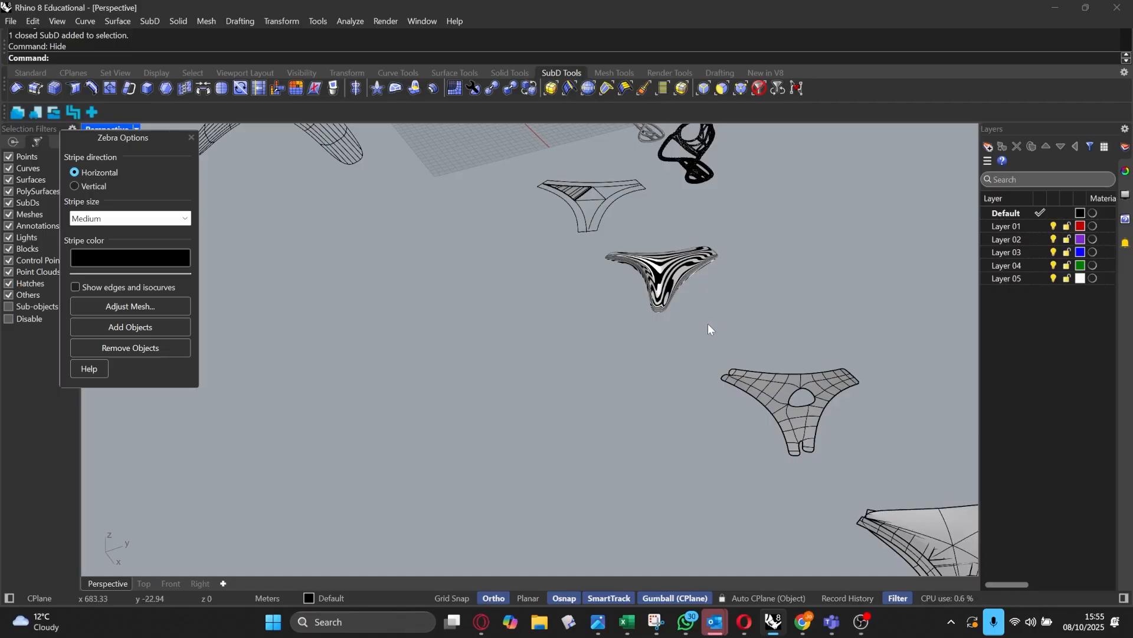
pyautogui.moveTo(707, 324); pyautogui.dragTo(449, 277, button='right')
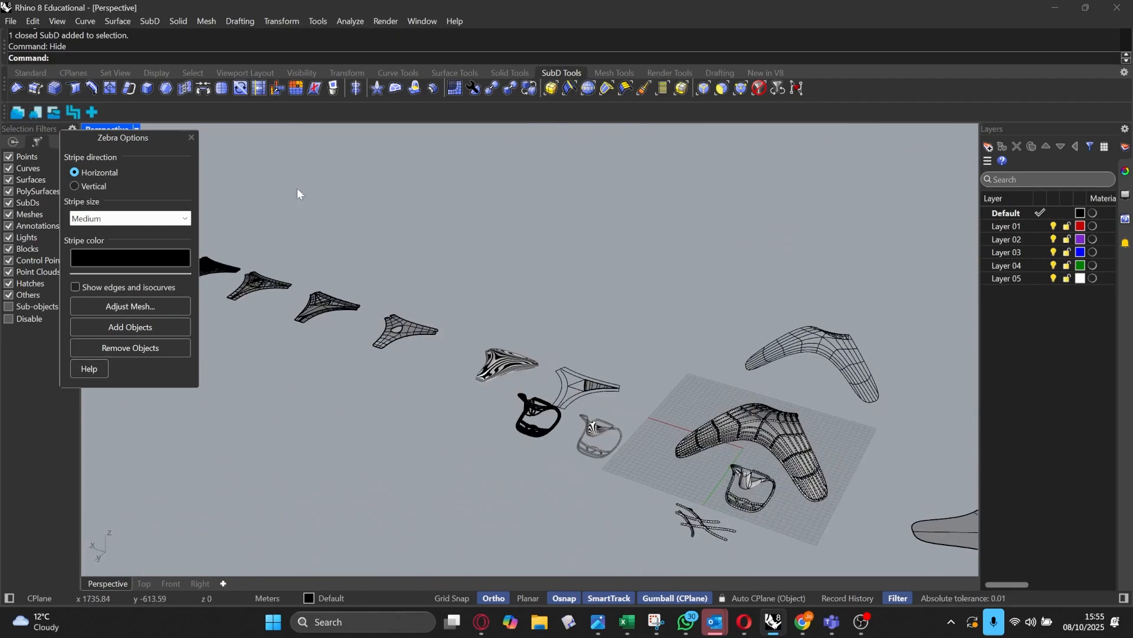
pyautogui.click(193, 137)
pyautogui.moveTo(523, 391); pyautogui.dragTo(632, 221, button='right')
pyautogui.scroll(10, 605, 265)
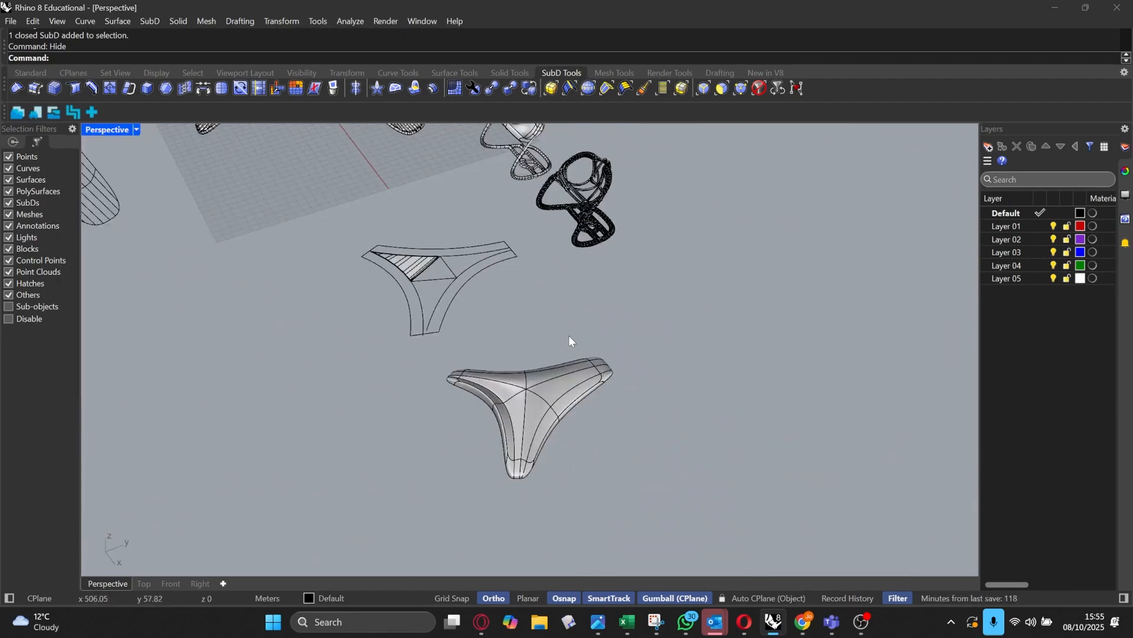
pyautogui.moveTo(568, 335); pyautogui.dragTo(514, 342, button='right')
pyautogui.scroll(3, 598, 378)
pyautogui.scroll(-3, 513, 334)
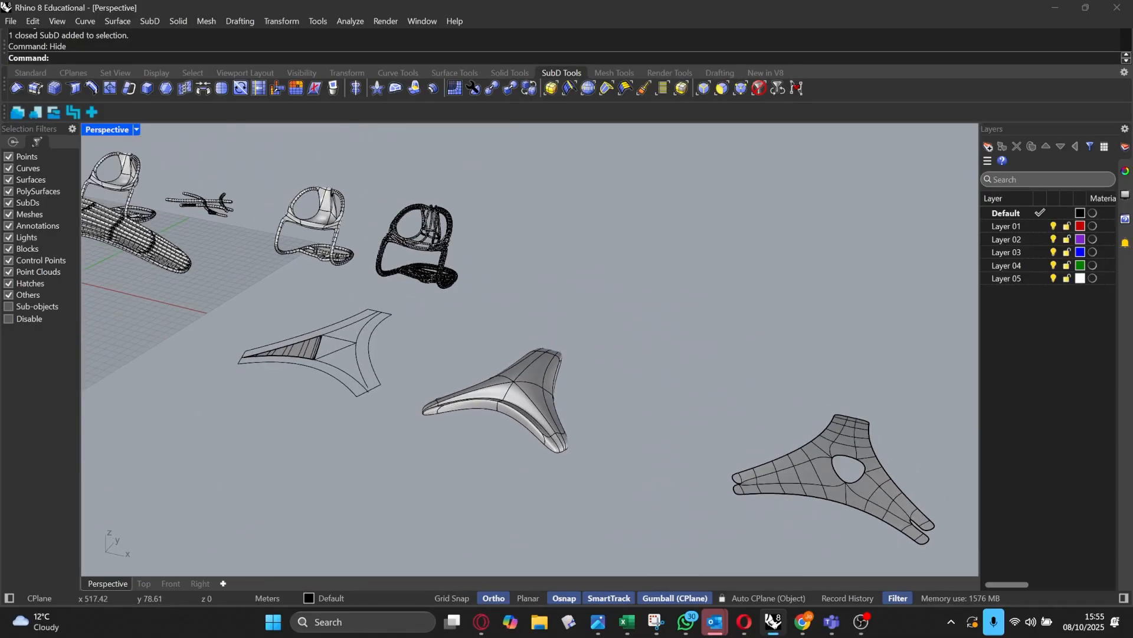
# Step: Switch to the Microsoft Teams meeting to check its chat for questions, and return to the Rhino model
pyautogui.moveTo(833, 621)
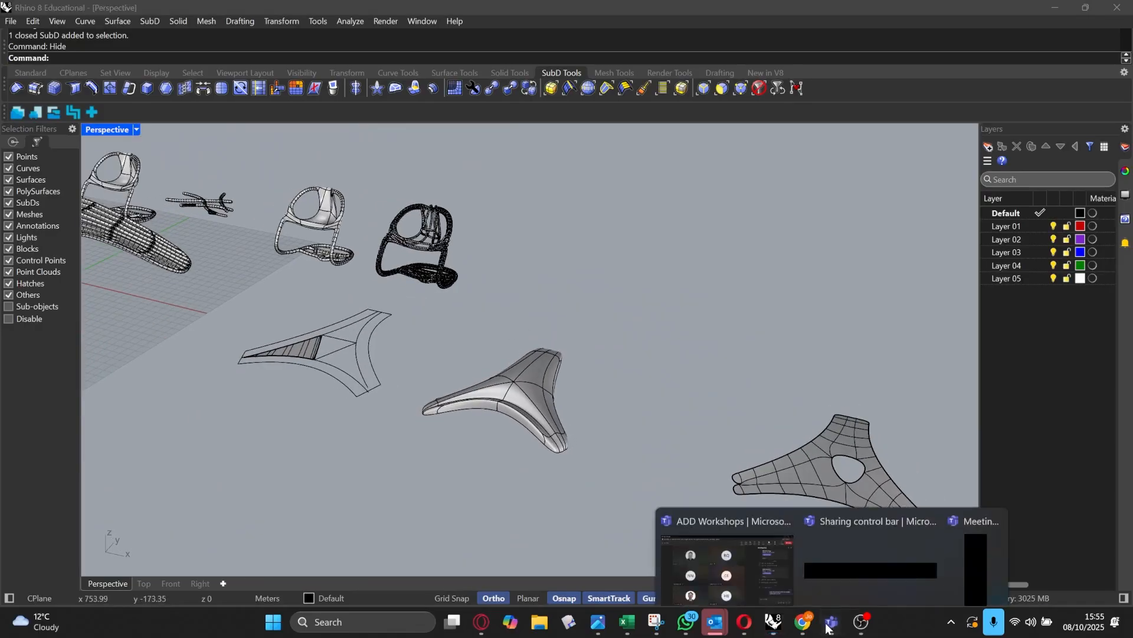
pyautogui.click(783, 554)
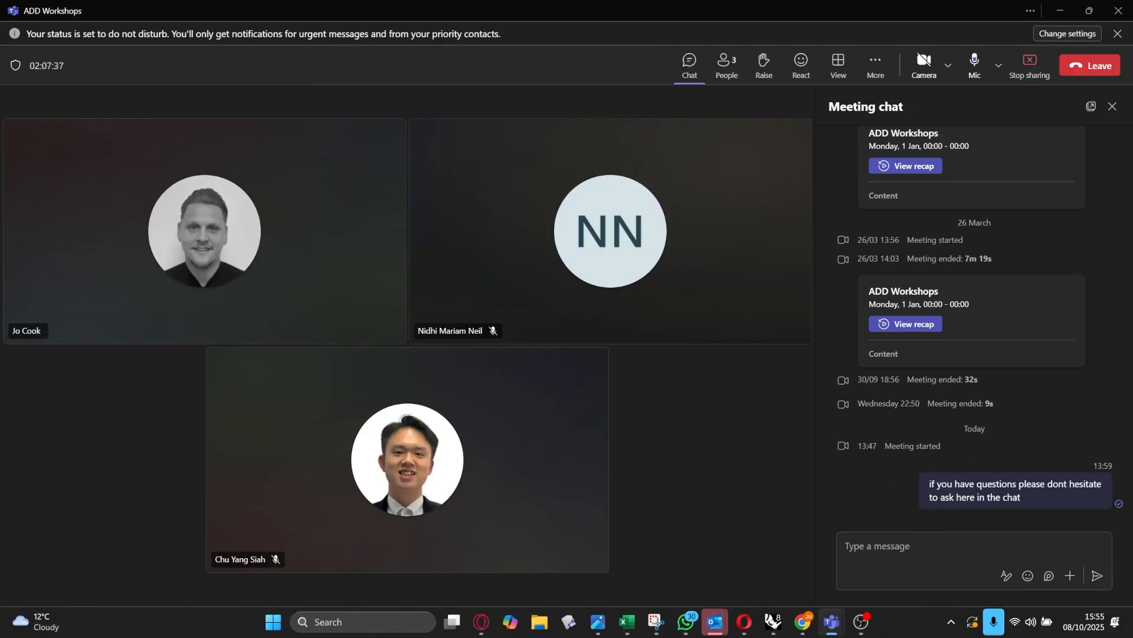
pyautogui.click(1059, 12)
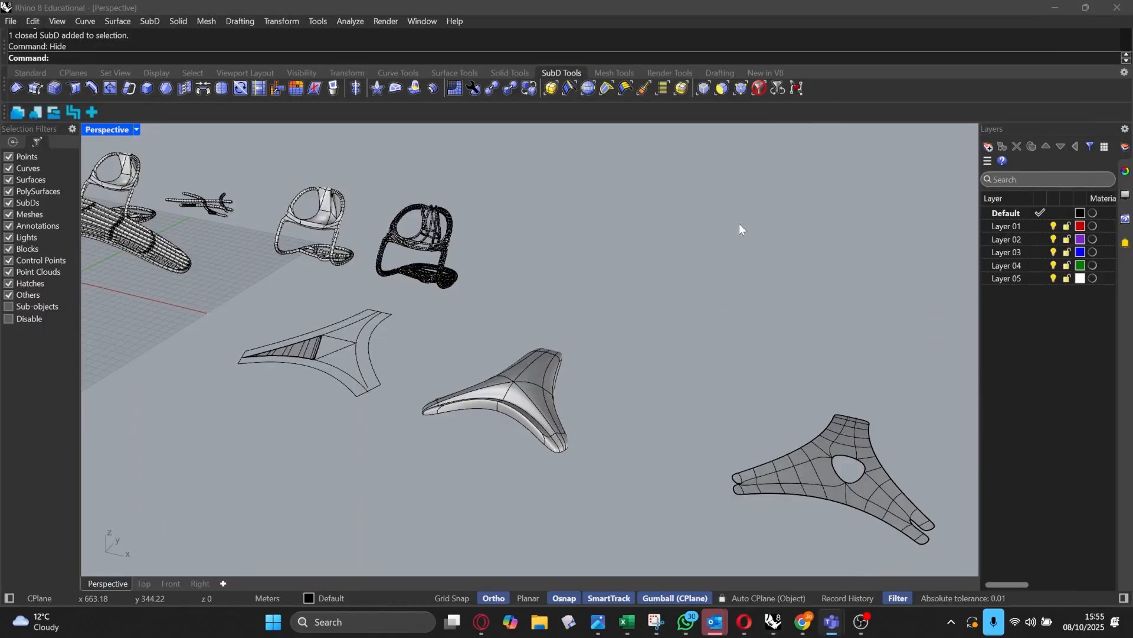